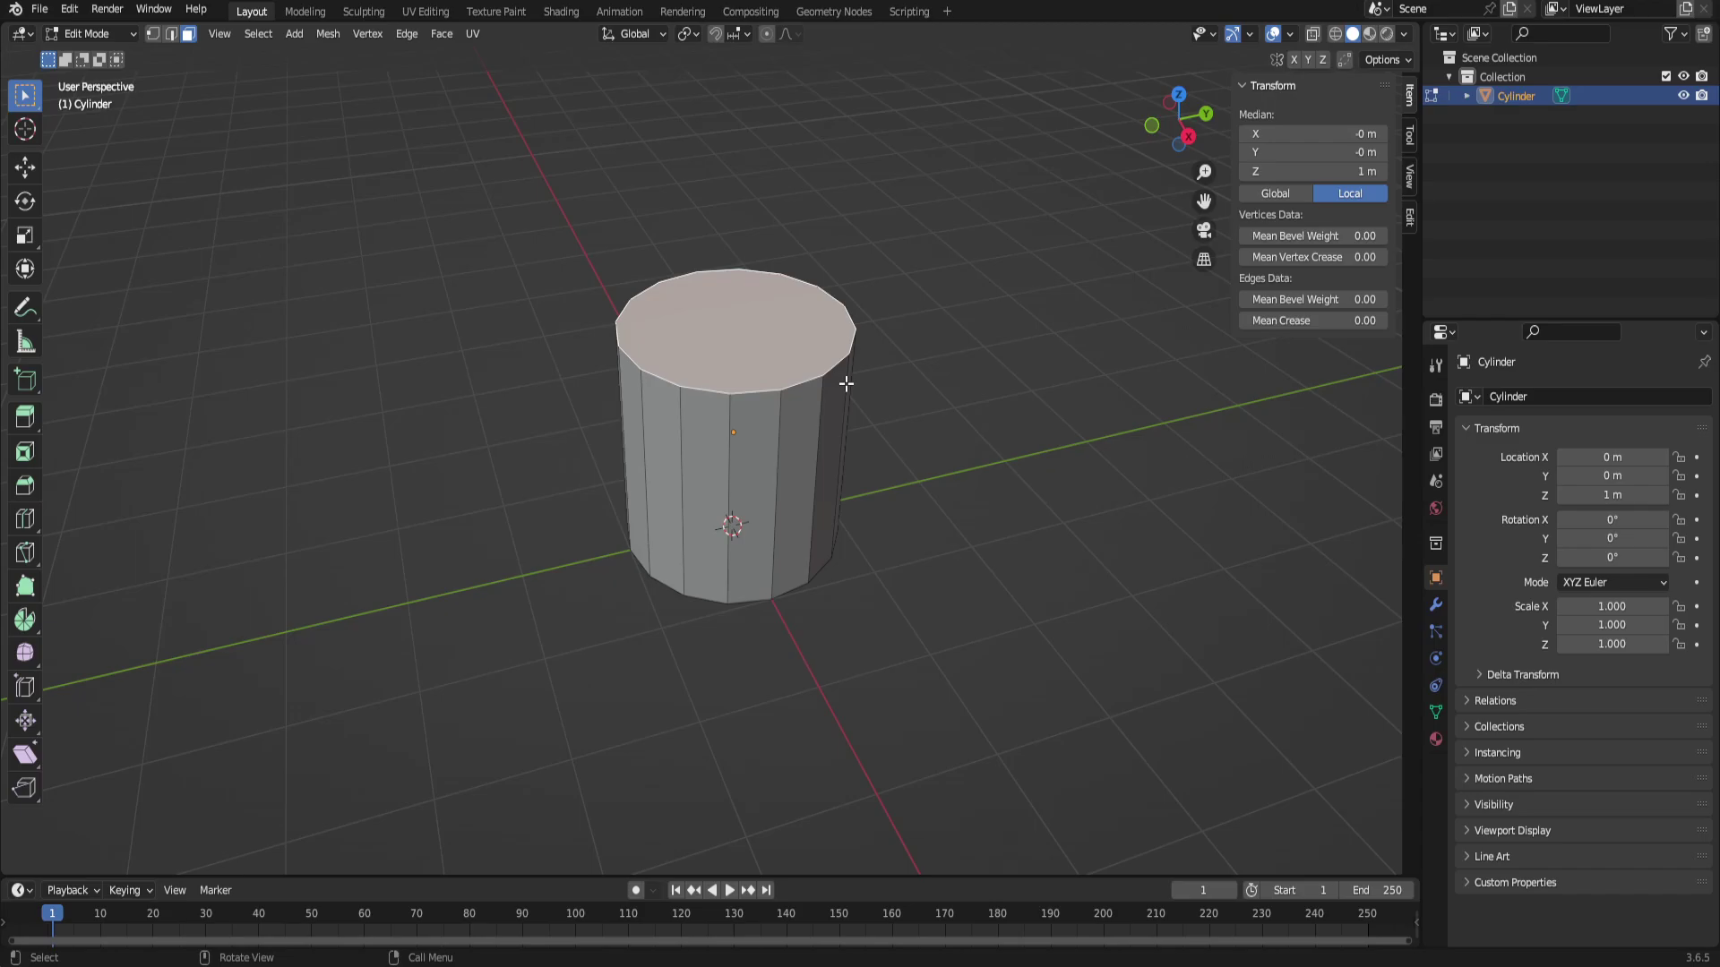
Select the edge loop around the cylinder's bottom face and bevel it with one segment.
scroll(896, 475, down, 1)
scroll(900, 476, up, 1)
scroll(923, 470, up, 1)
middle_drag(948, 461, 1033, 468)
scroll(988, 467, up, 1)
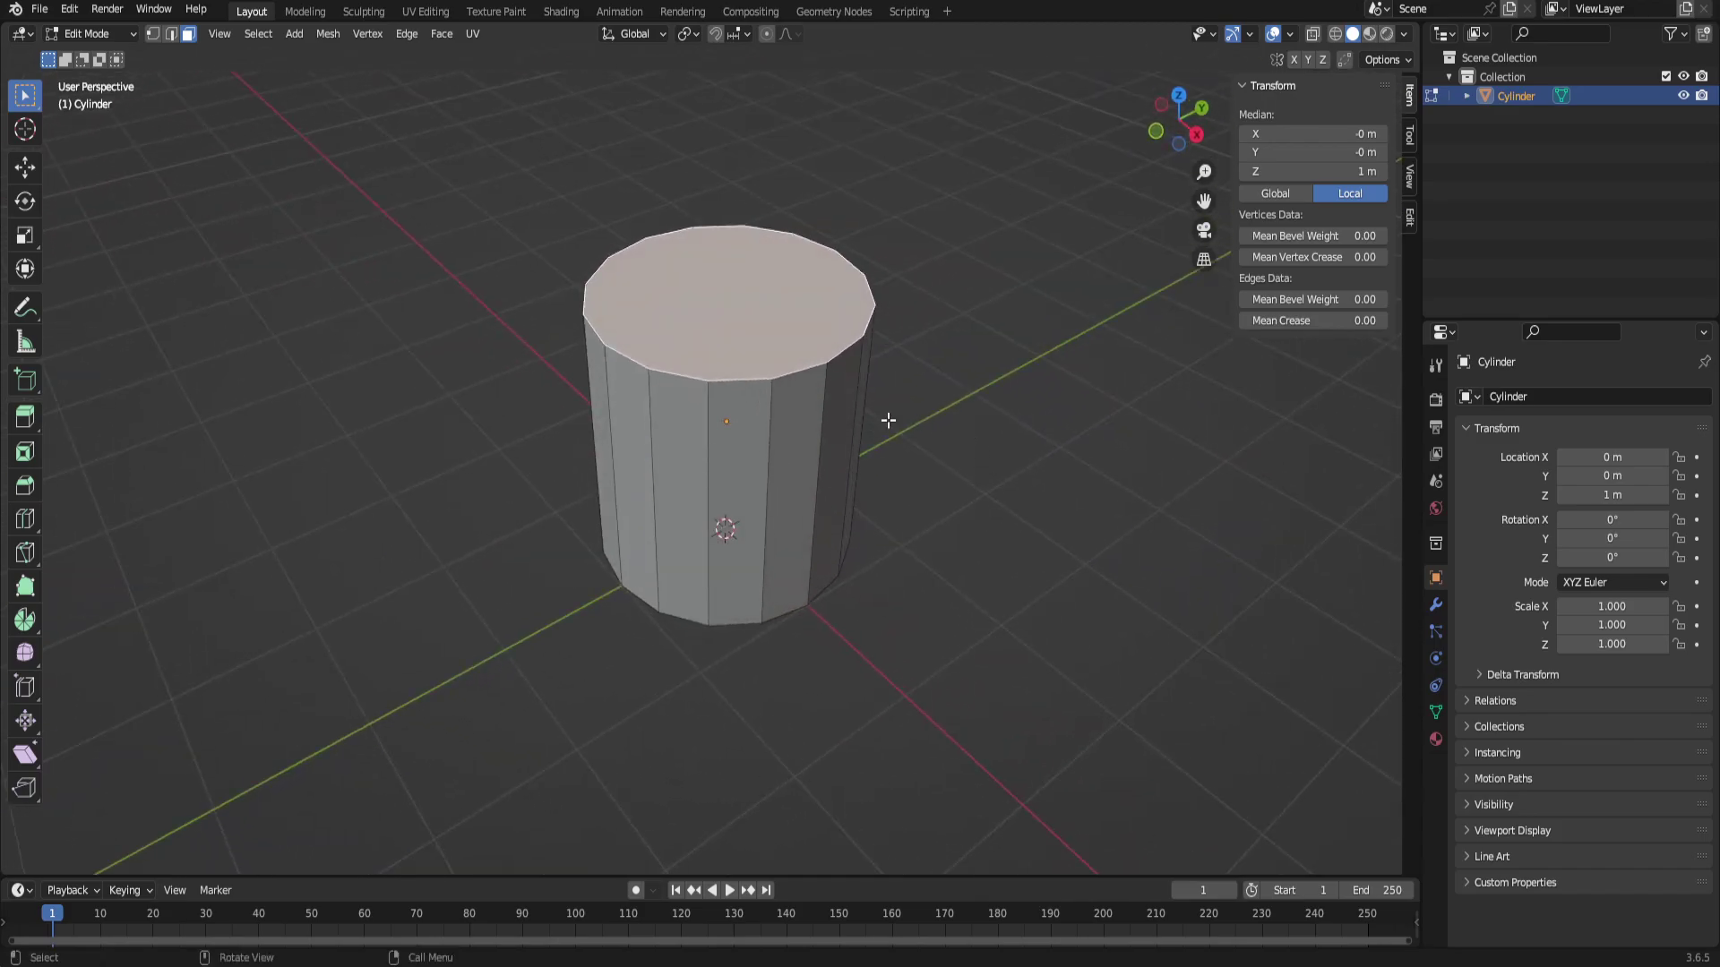
middle_drag(864, 374, 937, 468)
click(724, 597)
click(981, 452)
key(2)
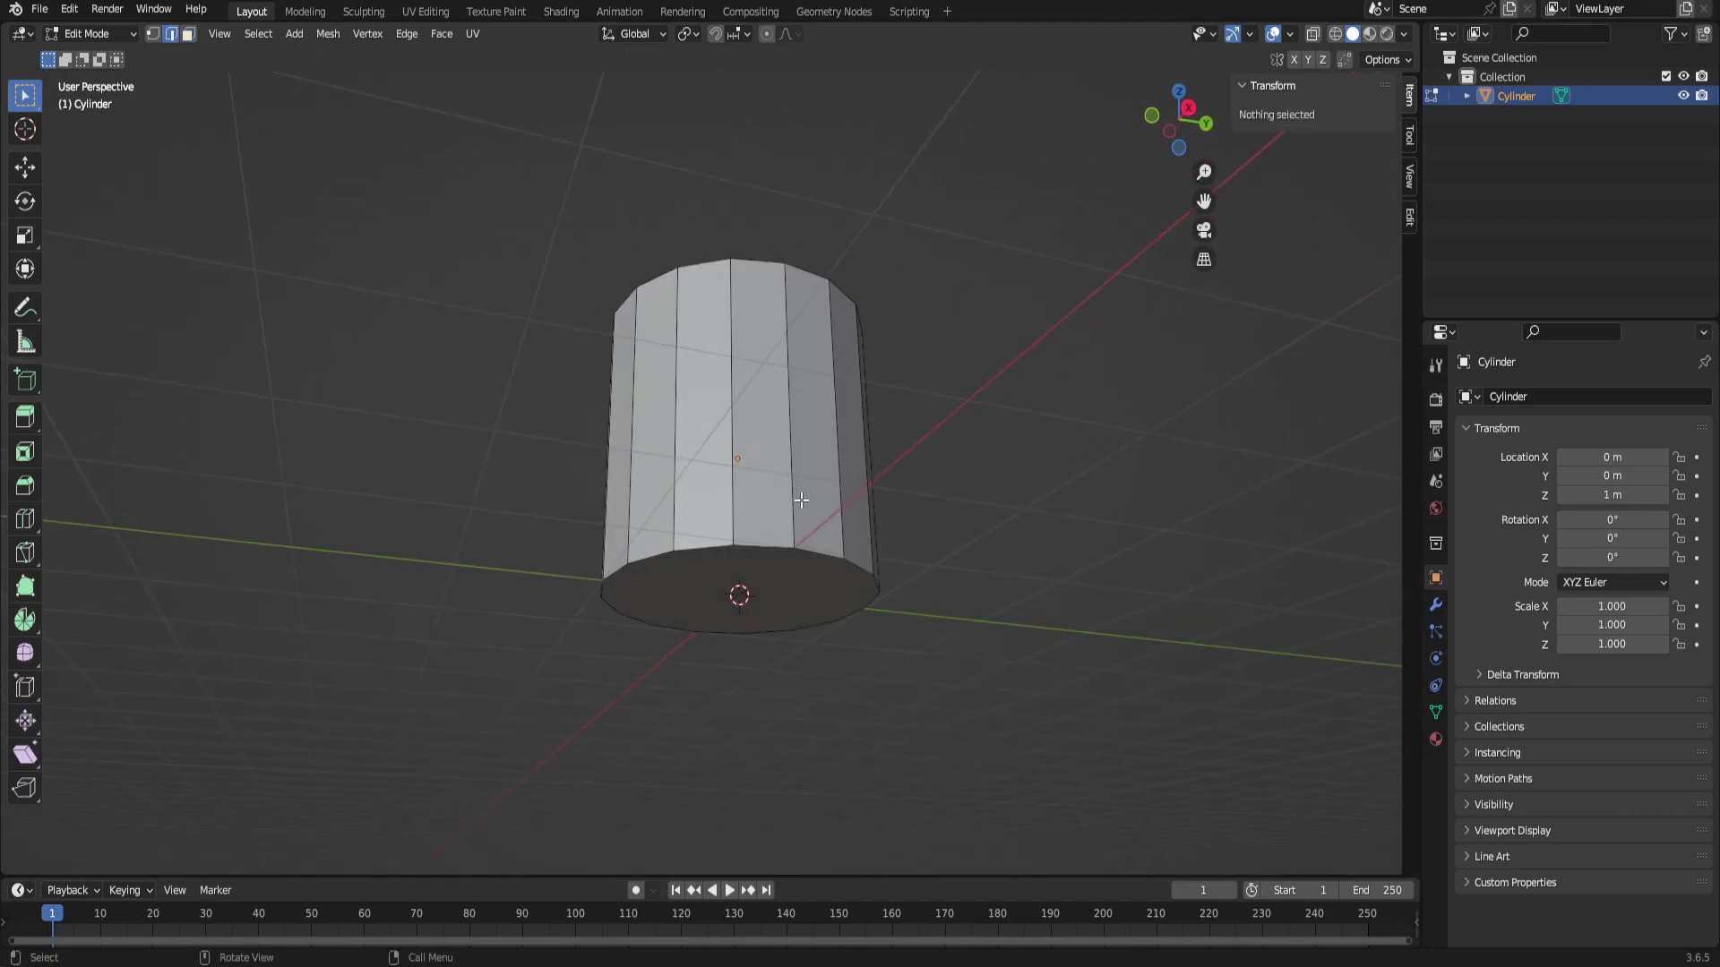
alt+click(825, 560)
key(ctrl+b)
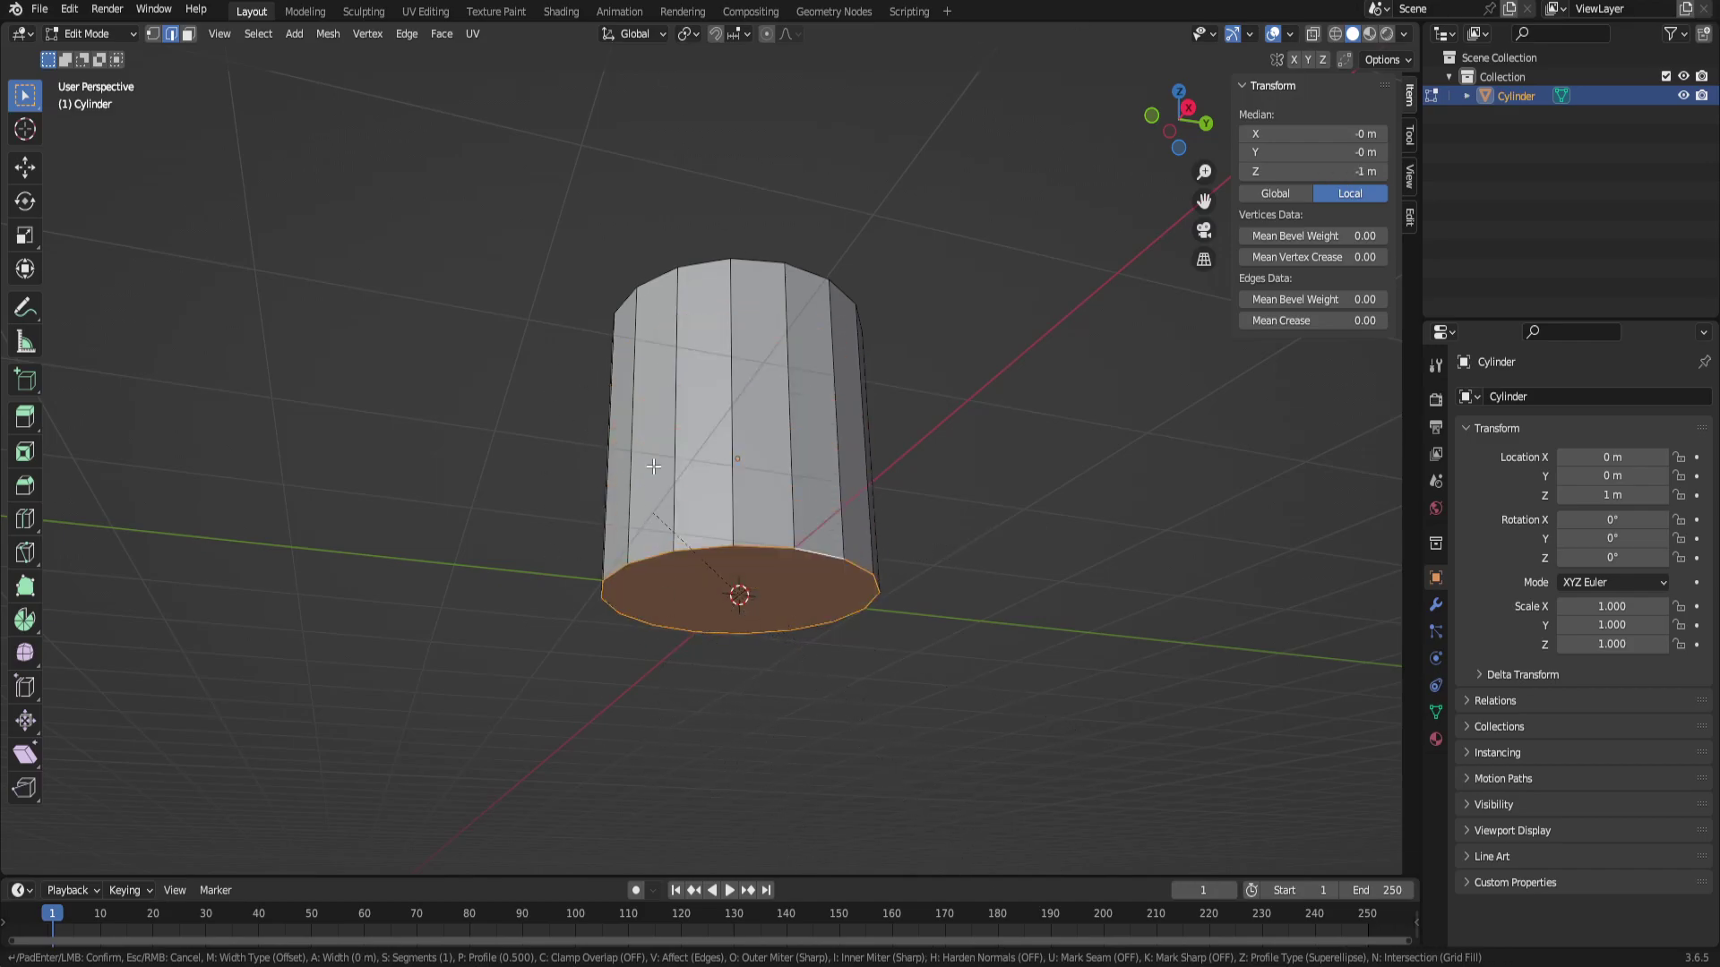
click(337, 492)
click(1101, 498)
Add a centred loop cut around the bevelled bottom band and scale it outward slightly to round the base.
middle_drag(1101, 498, 1013, 534)
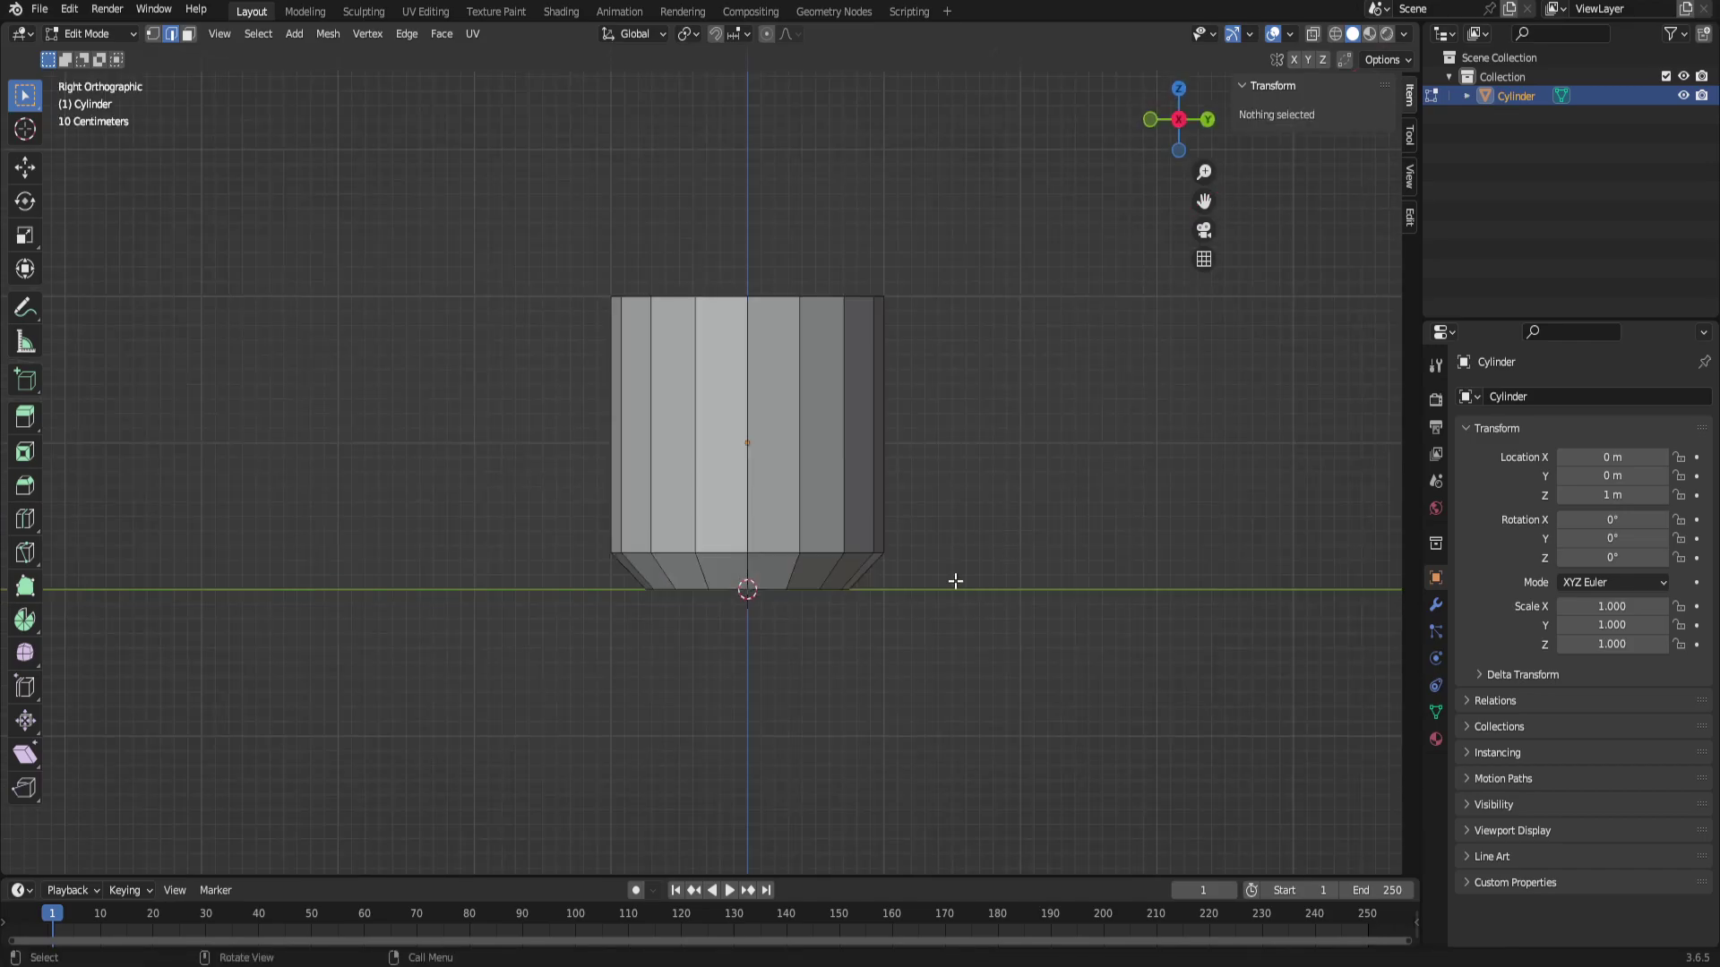
alt+click(806, 571)
key(g)
key(g)
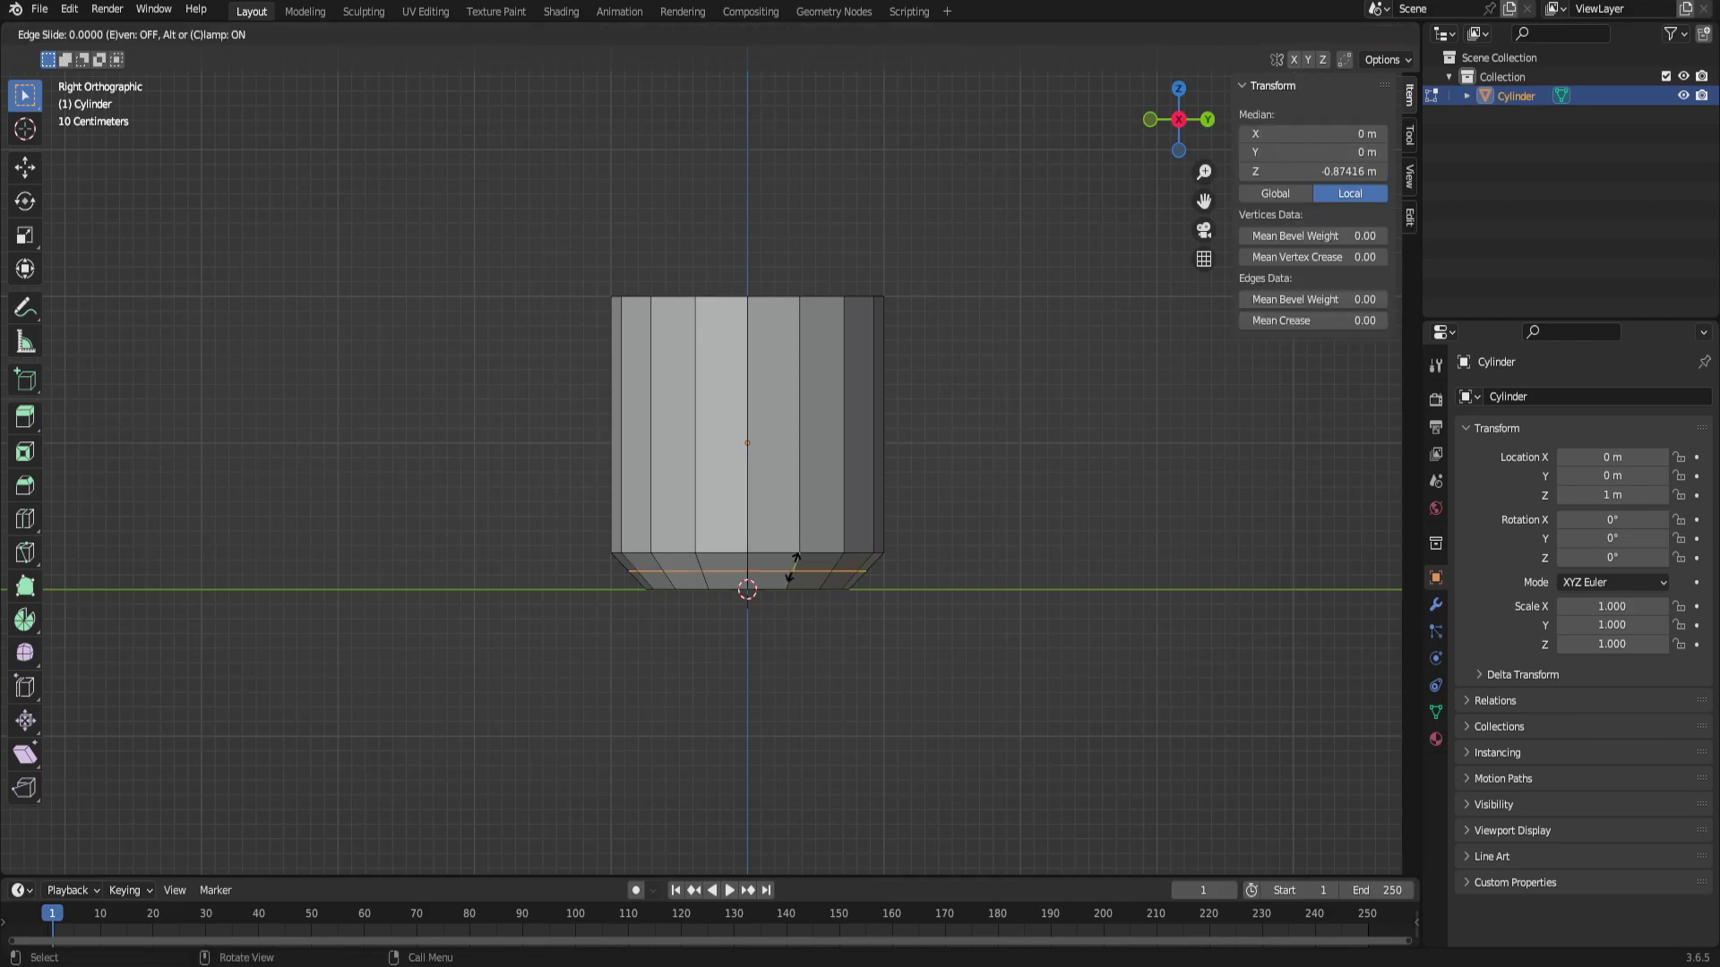
right_click(795, 564)
key(s)
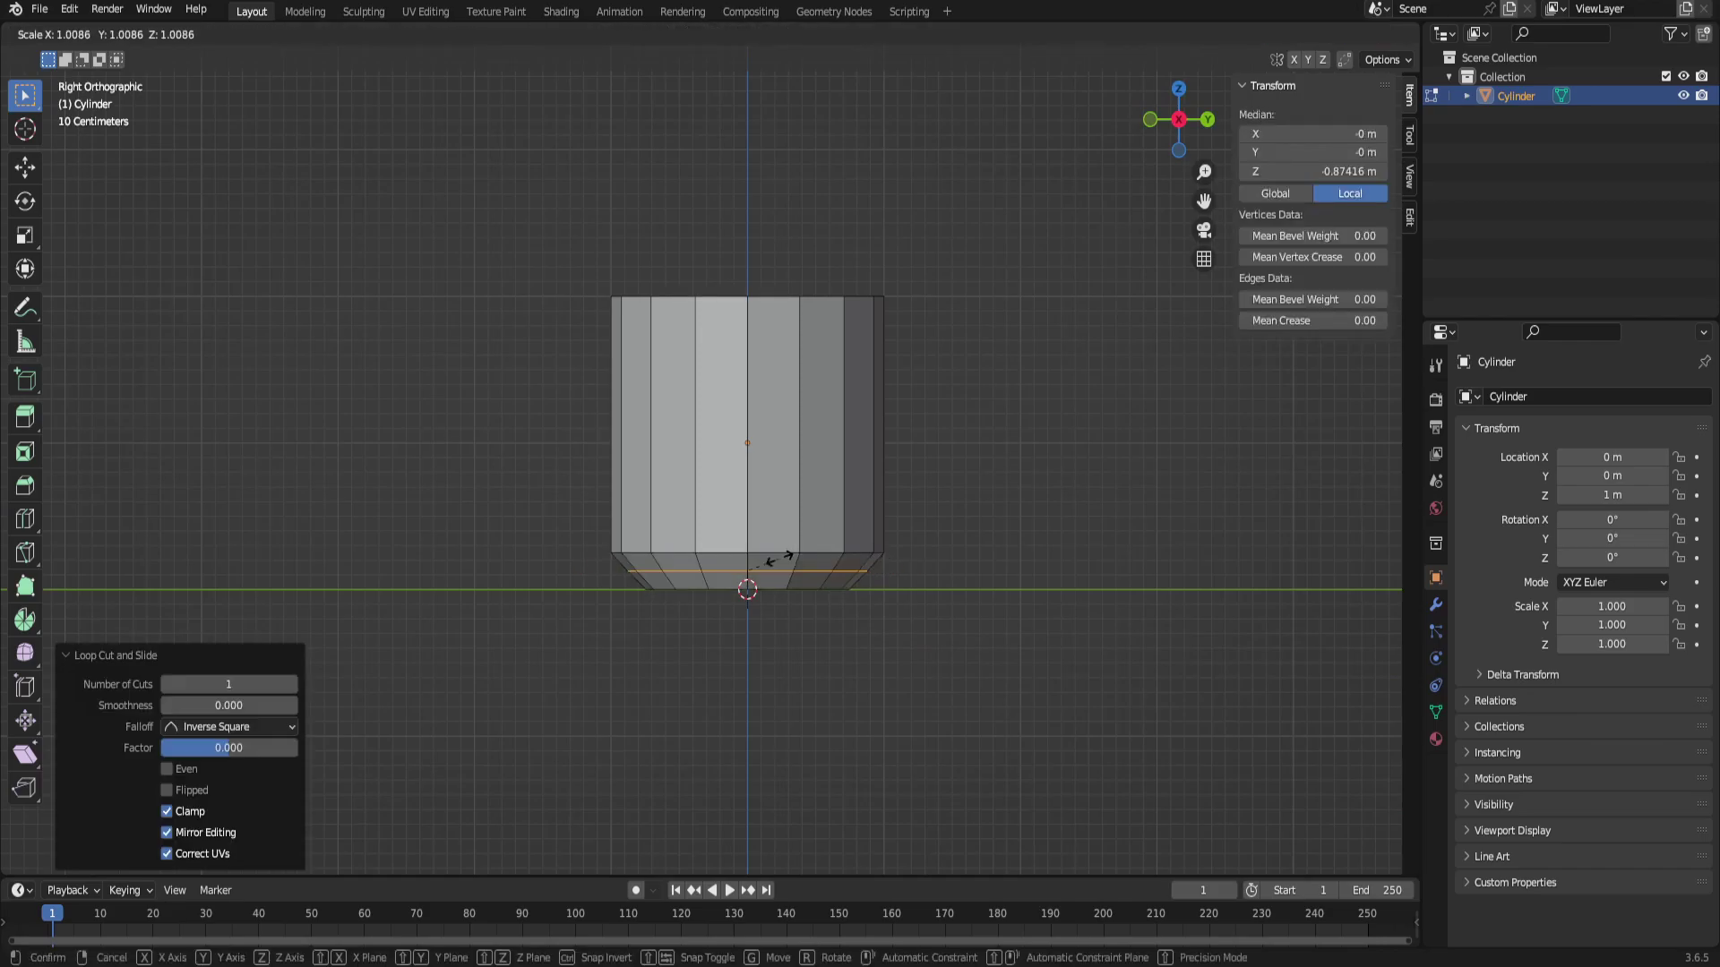
click(782, 561)
click(1081, 455)
Delete the cylinder's top face to open the shape.
middle_drag(1081, 455, 1052, 492)
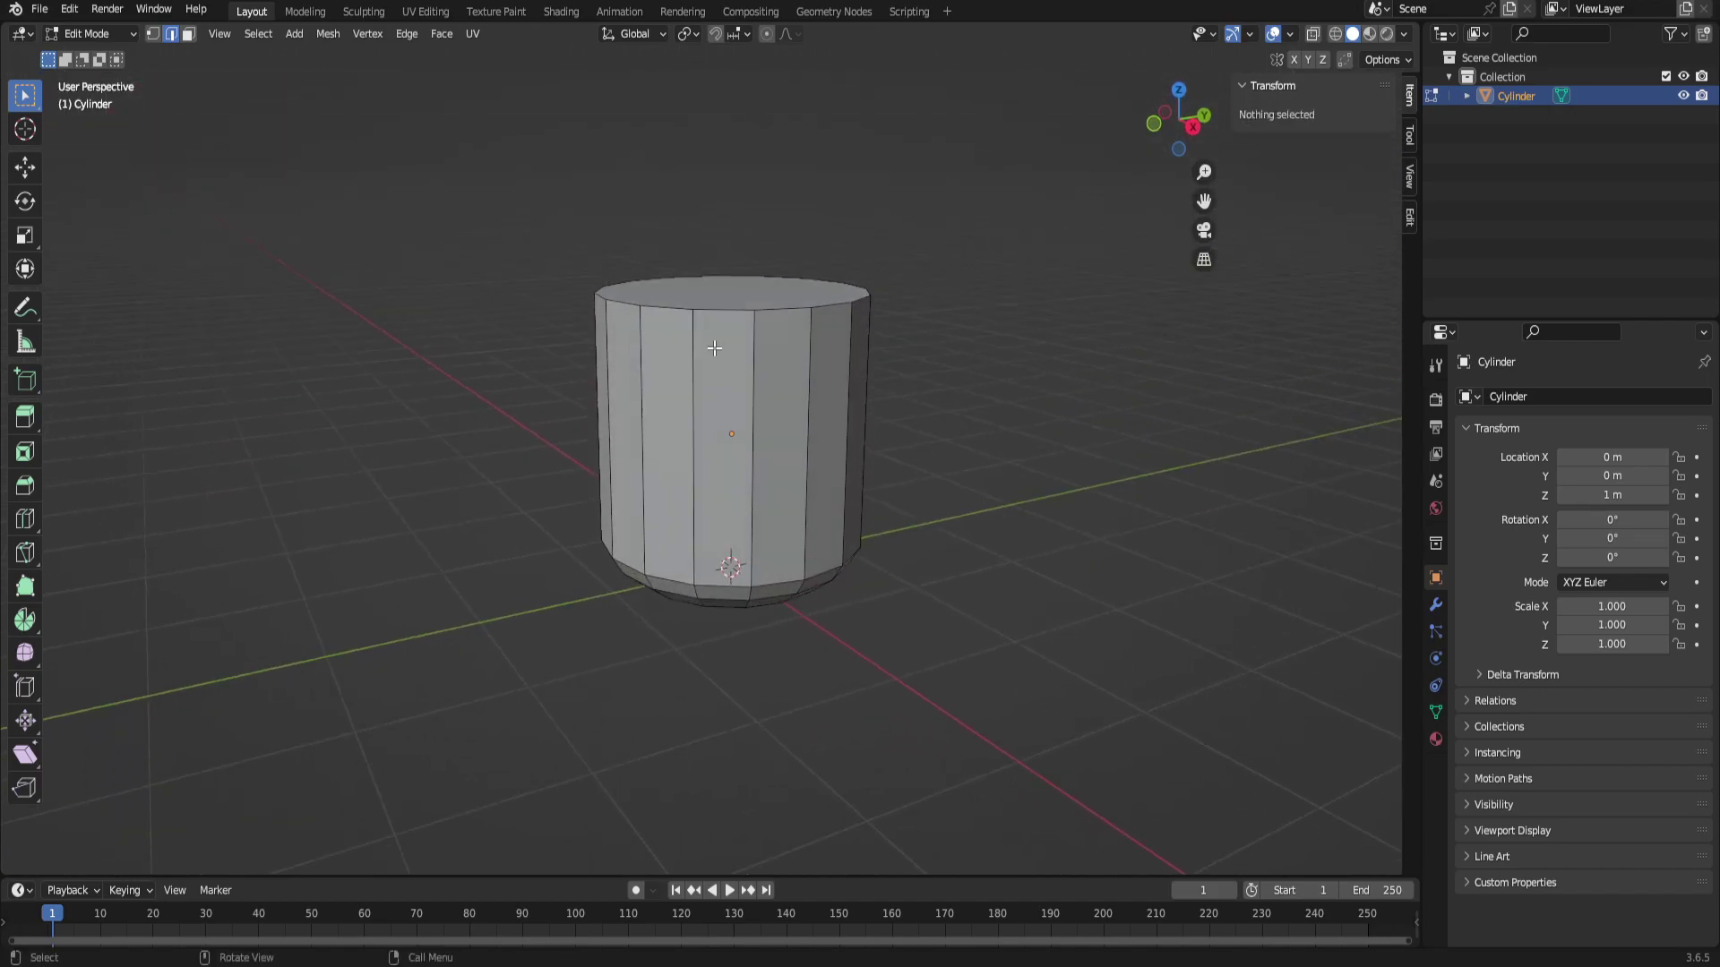
mouse_move(796, 321)
middle_down()
mouse_move(814, 373)
mouse_move(788, 347)
middle_up()
key(3)
alt+click(769, 297)
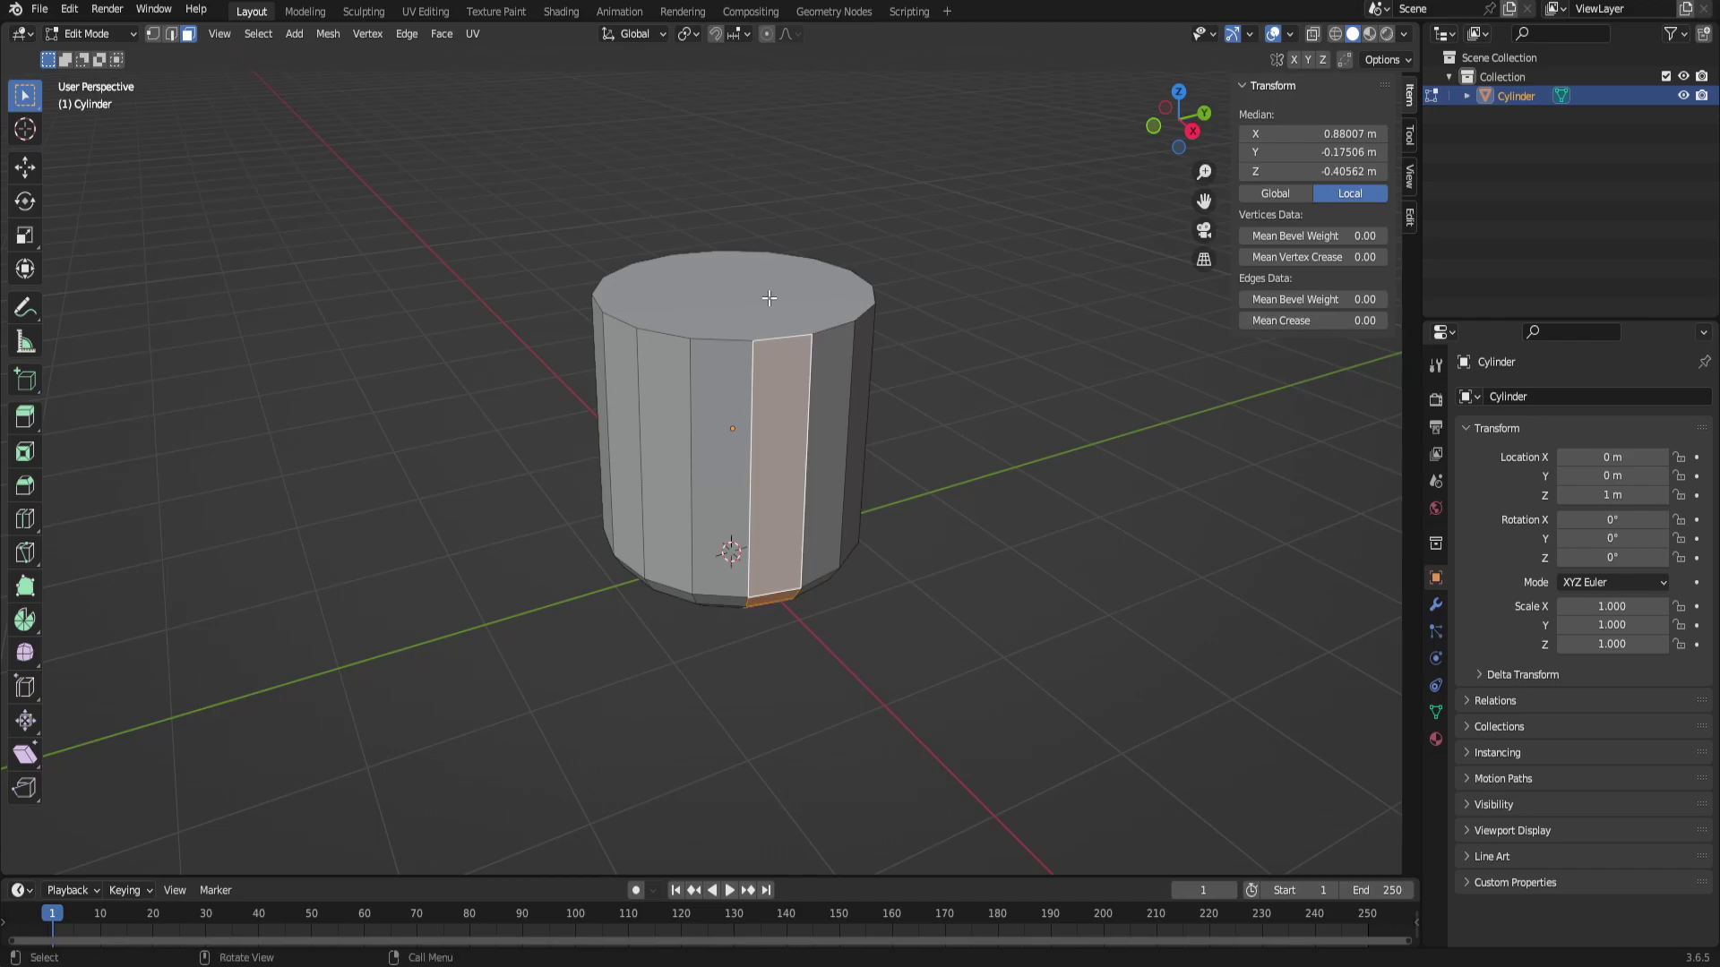
click(769, 297)
key(x)
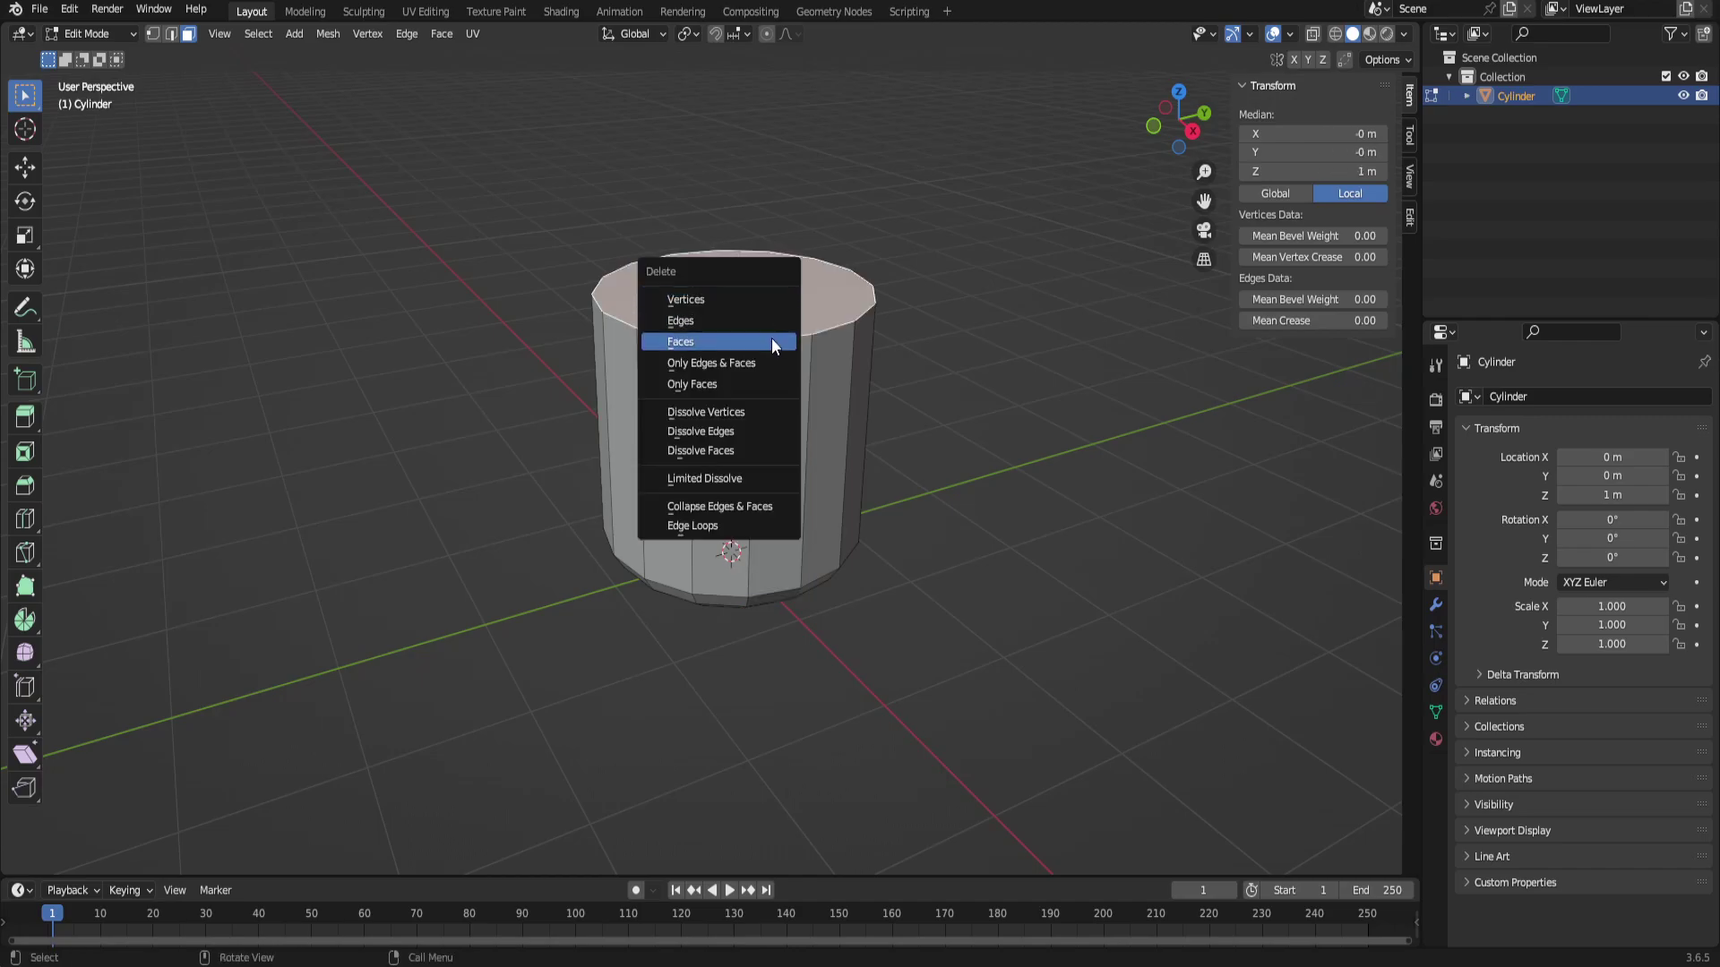
click(771, 337)
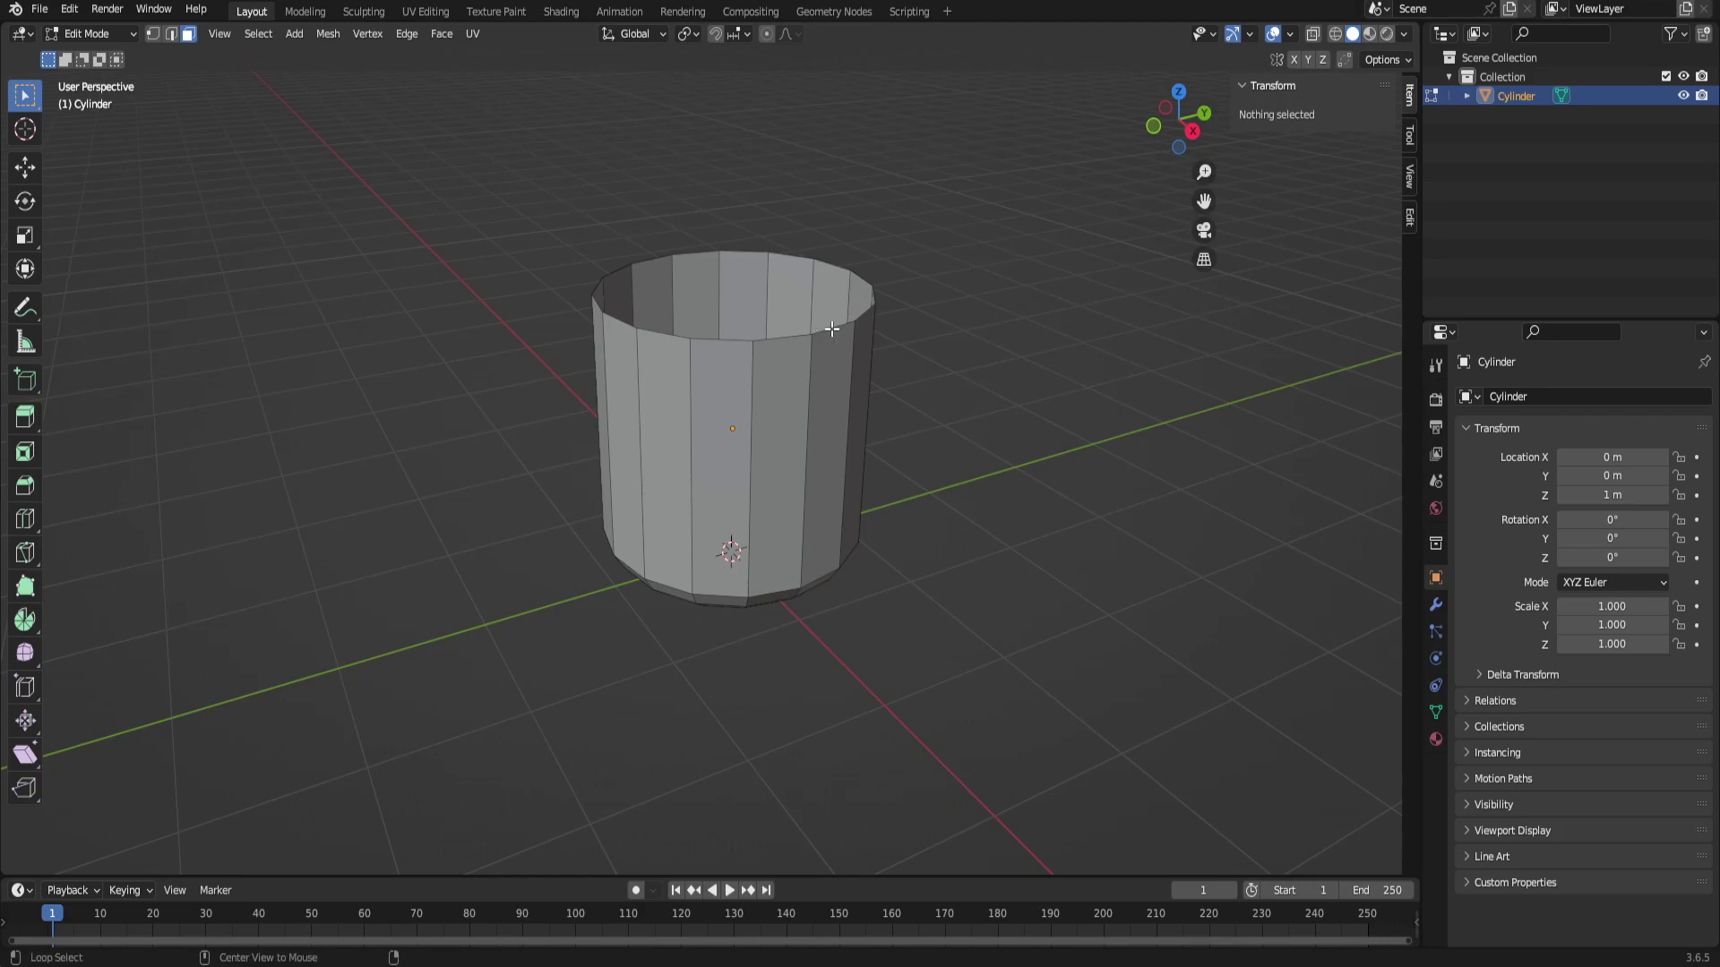
Scale the open rim's edge loop inward to about 0.649.
key(2)
alt+click(831, 329)
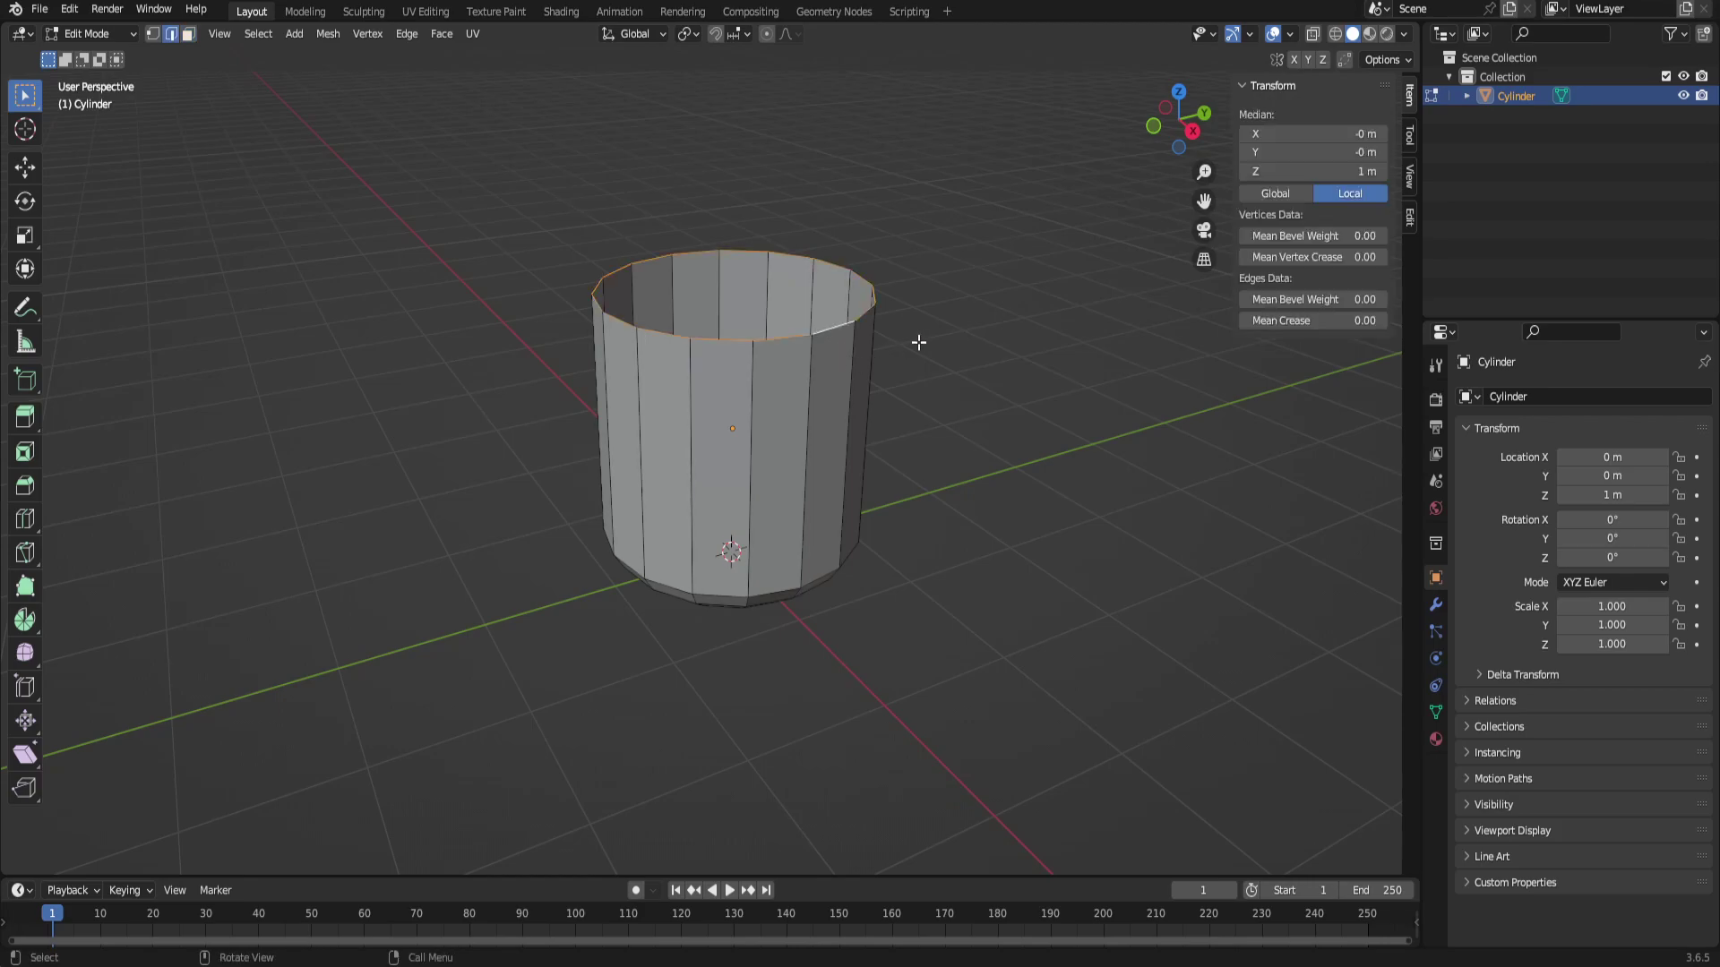
key(s)
click(864, 358)
Add a centred loop cut around the cylinder's side walls and scale it outward to about 1.183.
middle_drag(875, 407, 784, 378)
key(ctrl+r)
click(801, 378)
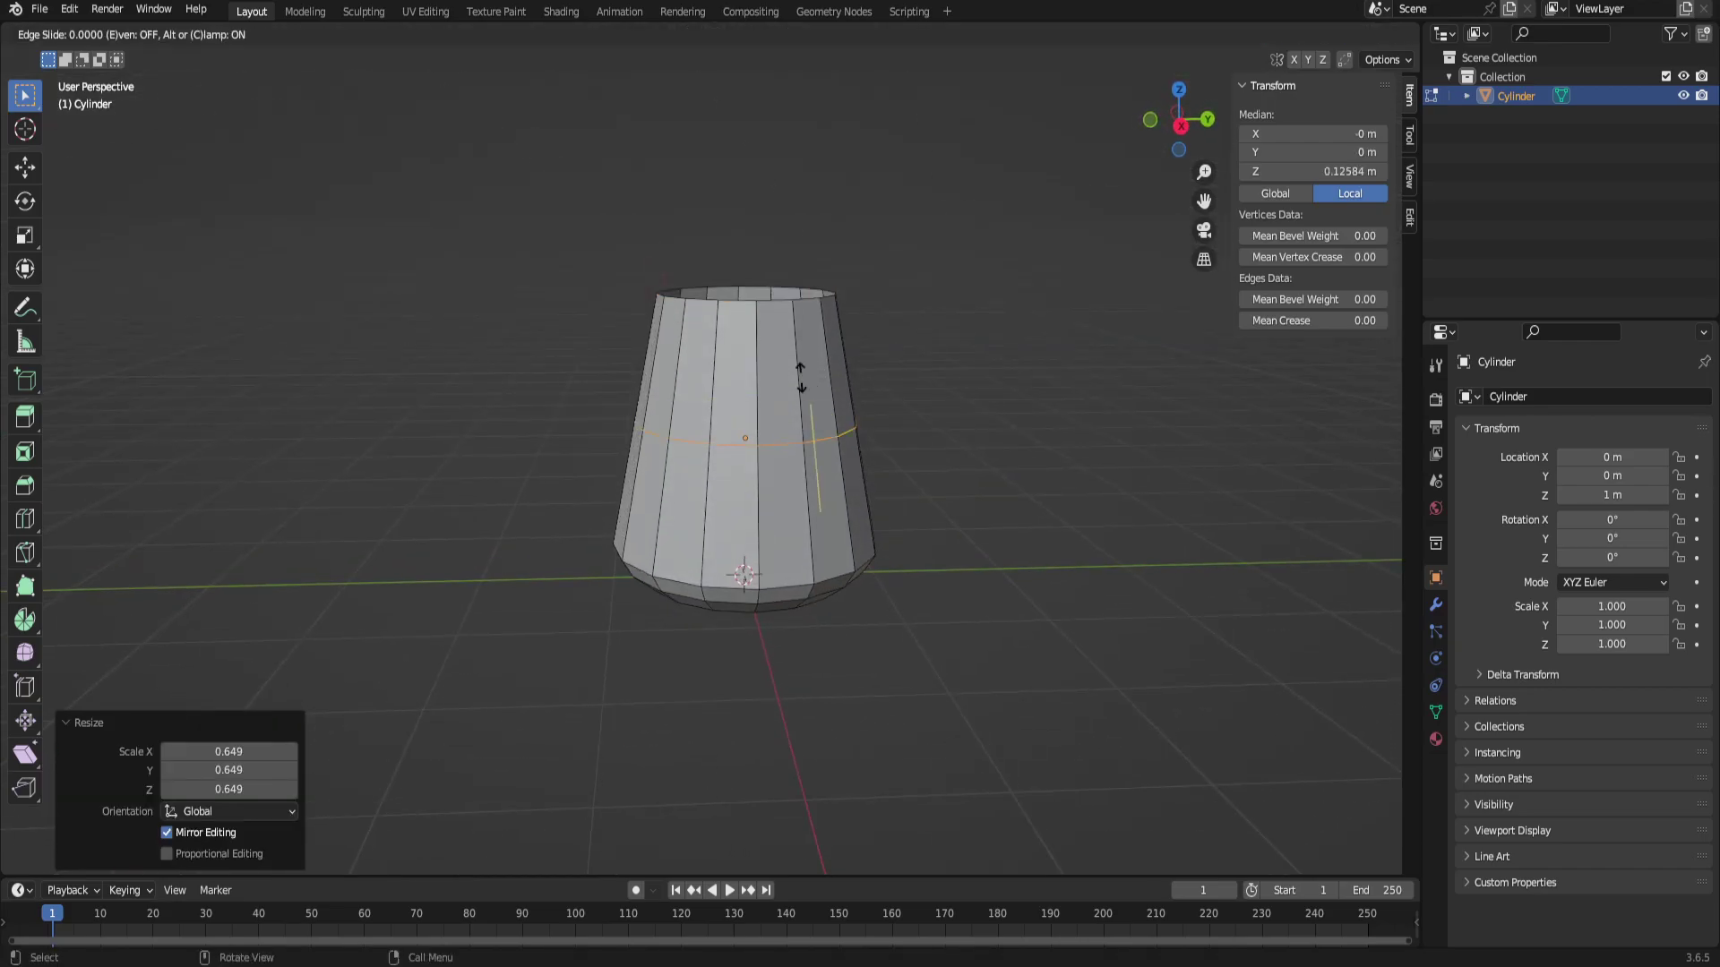
right_click(801, 378)
key(s)
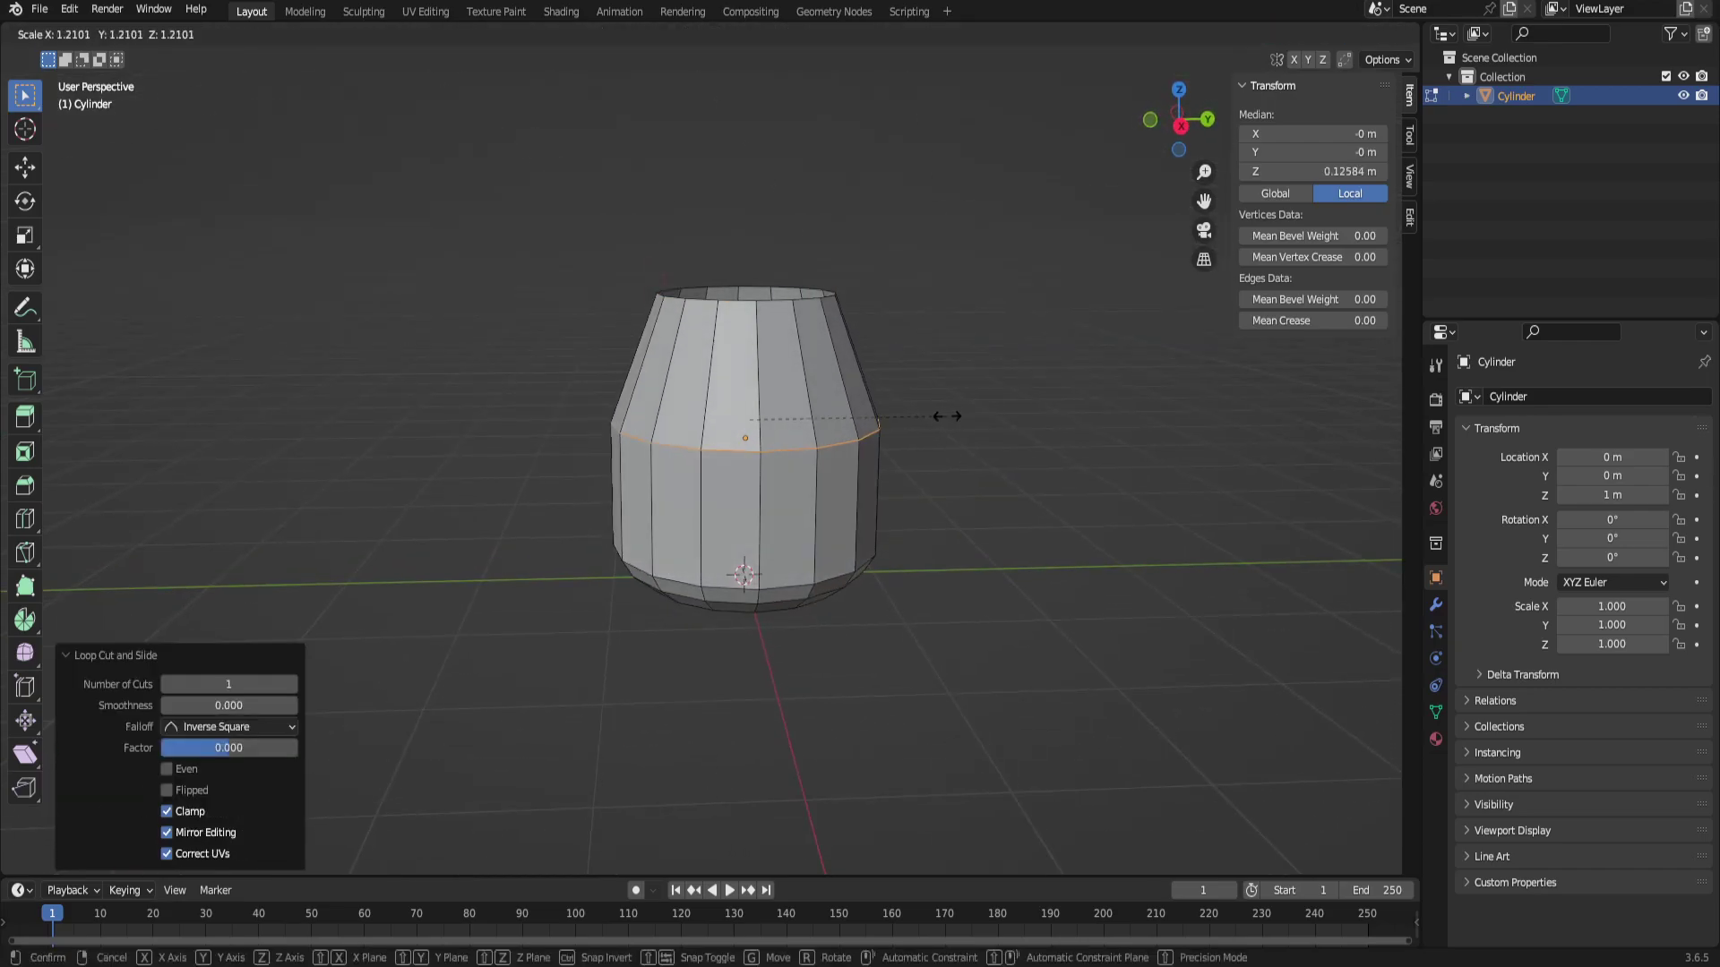
click(938, 415)
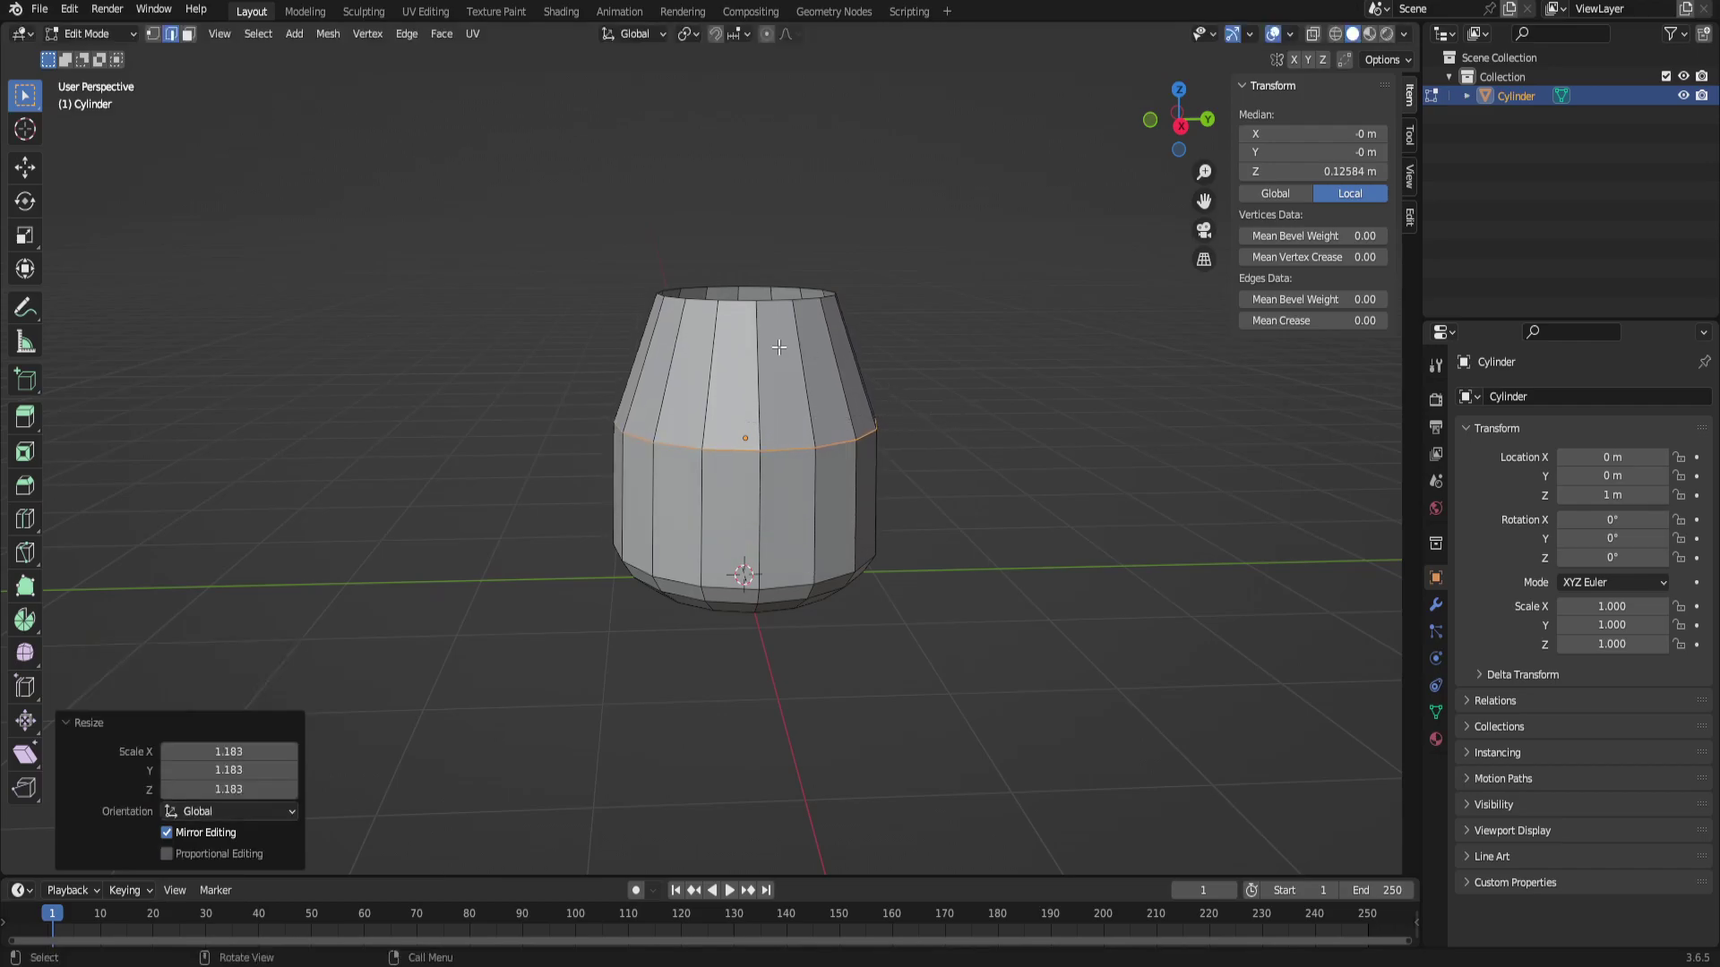
Add a loop cut between the middle loop and the rim and move it up about 0.26 m along Z.
key(ctrl+r)
click(757, 335)
right_click(756, 335)
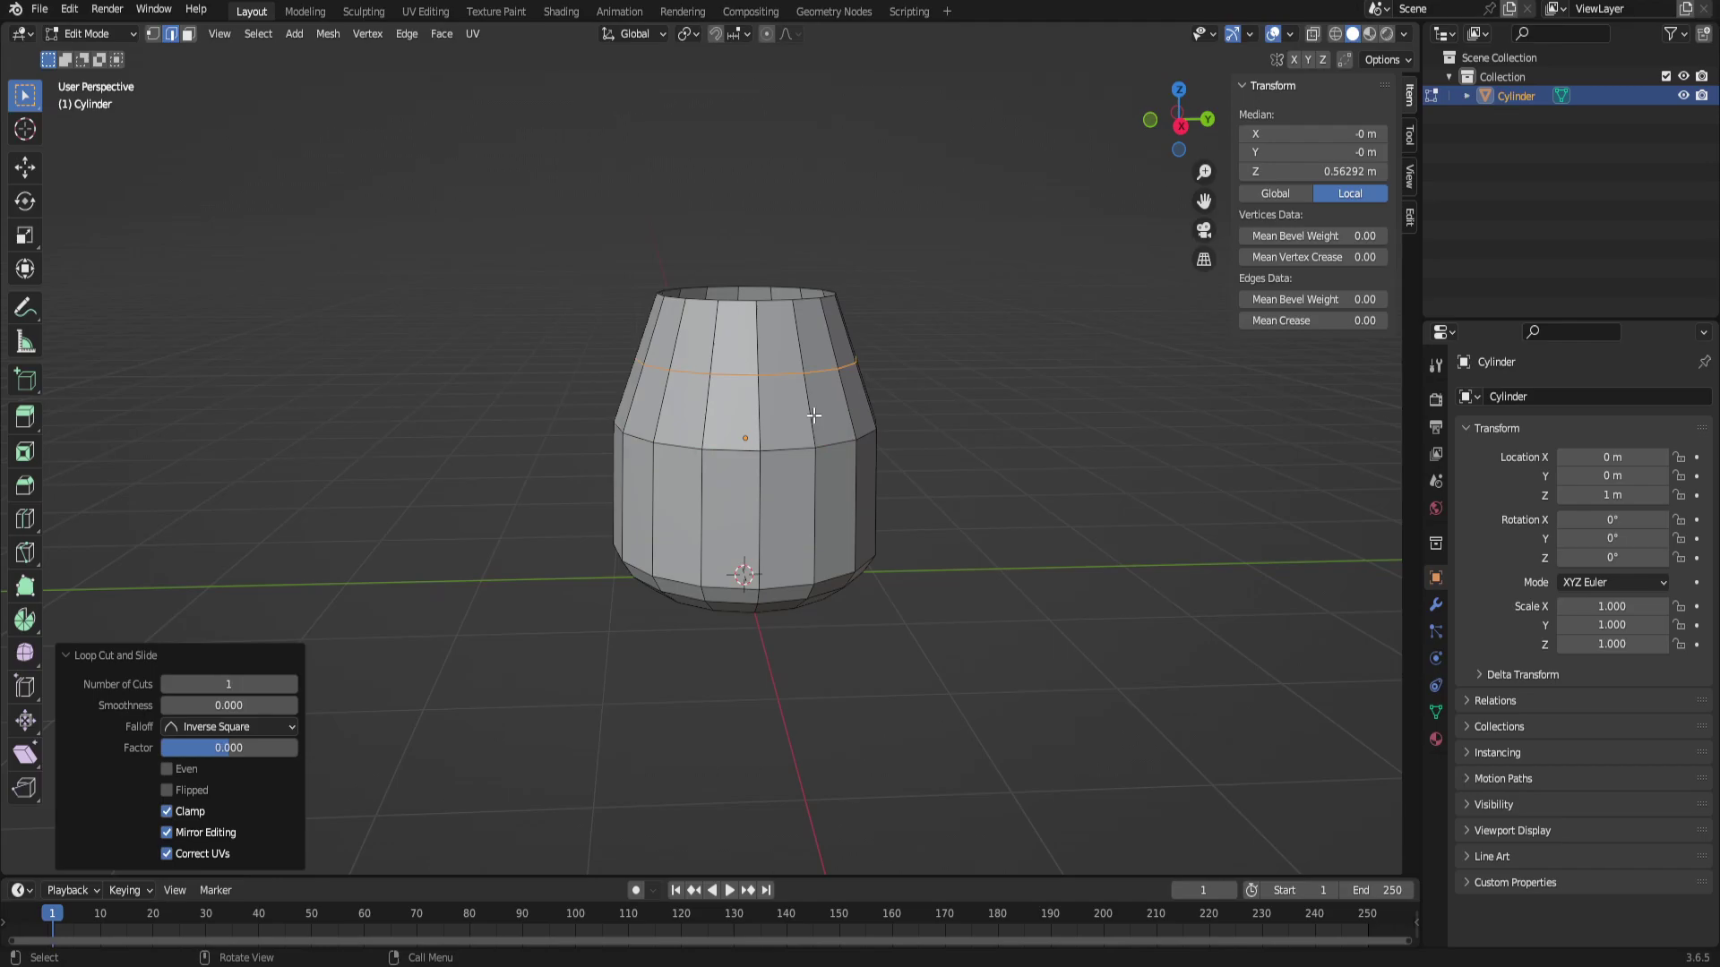
key(g)
key(z)
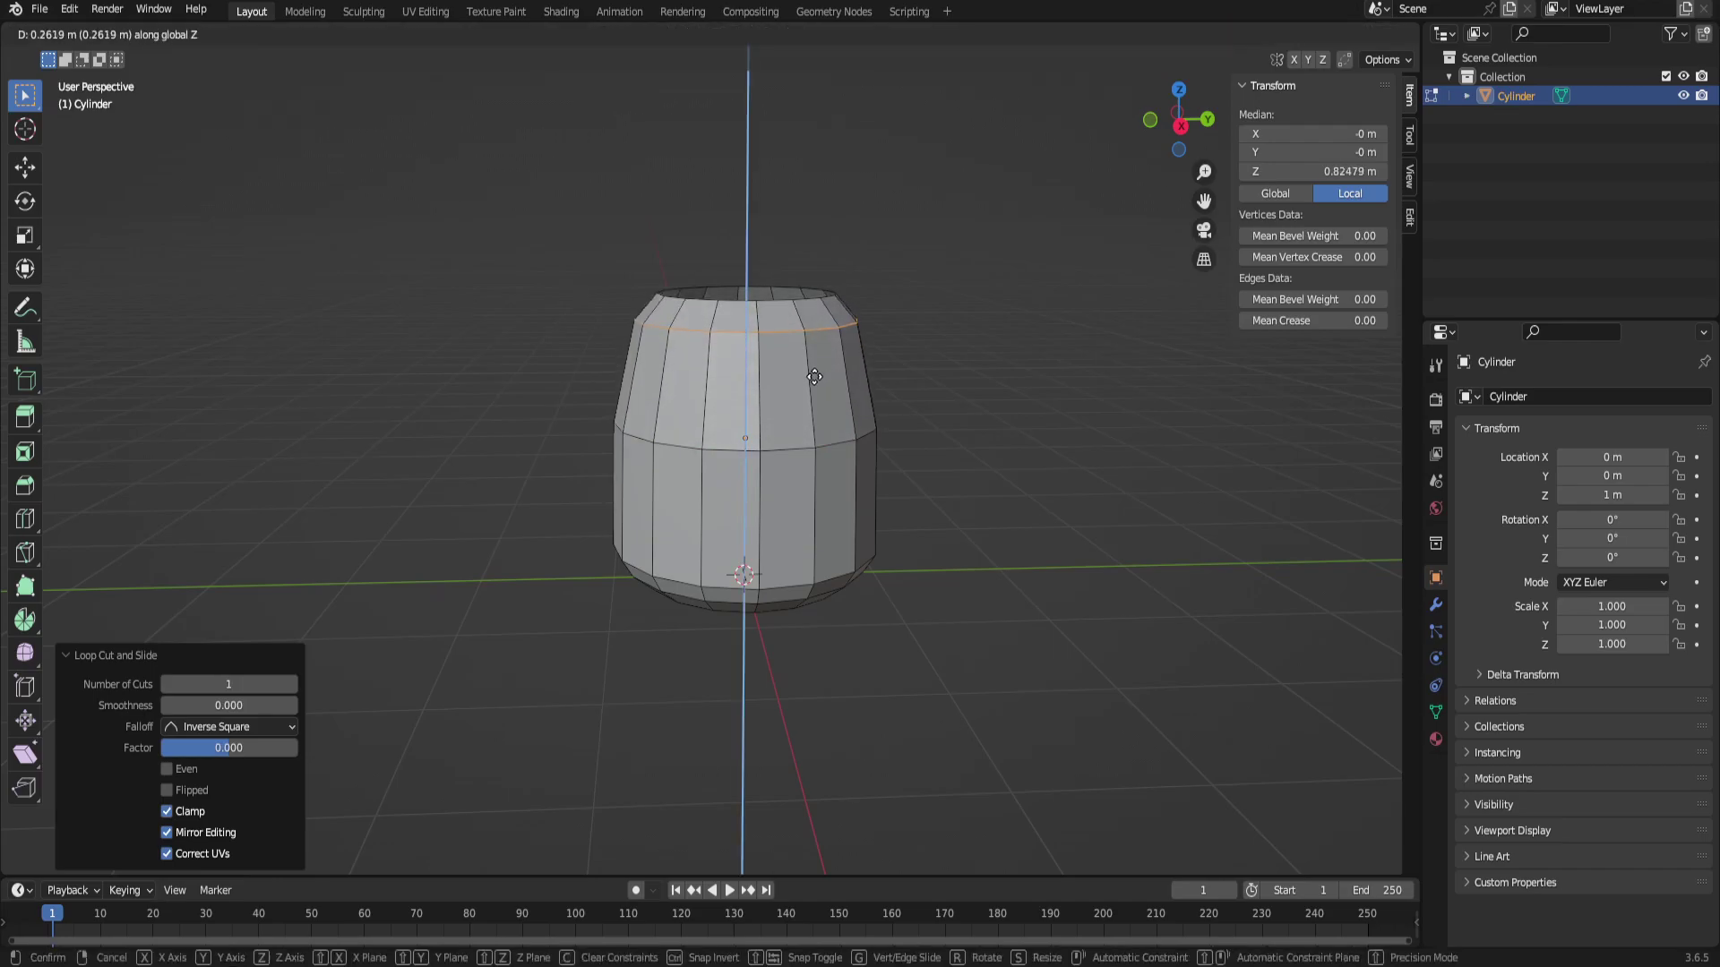
click(814, 378)
click(889, 423)
Scale the rim's edge loop to about 1.083 and lower it about 0.083 m along Z.
middle_drag(895, 426, 795, 298)
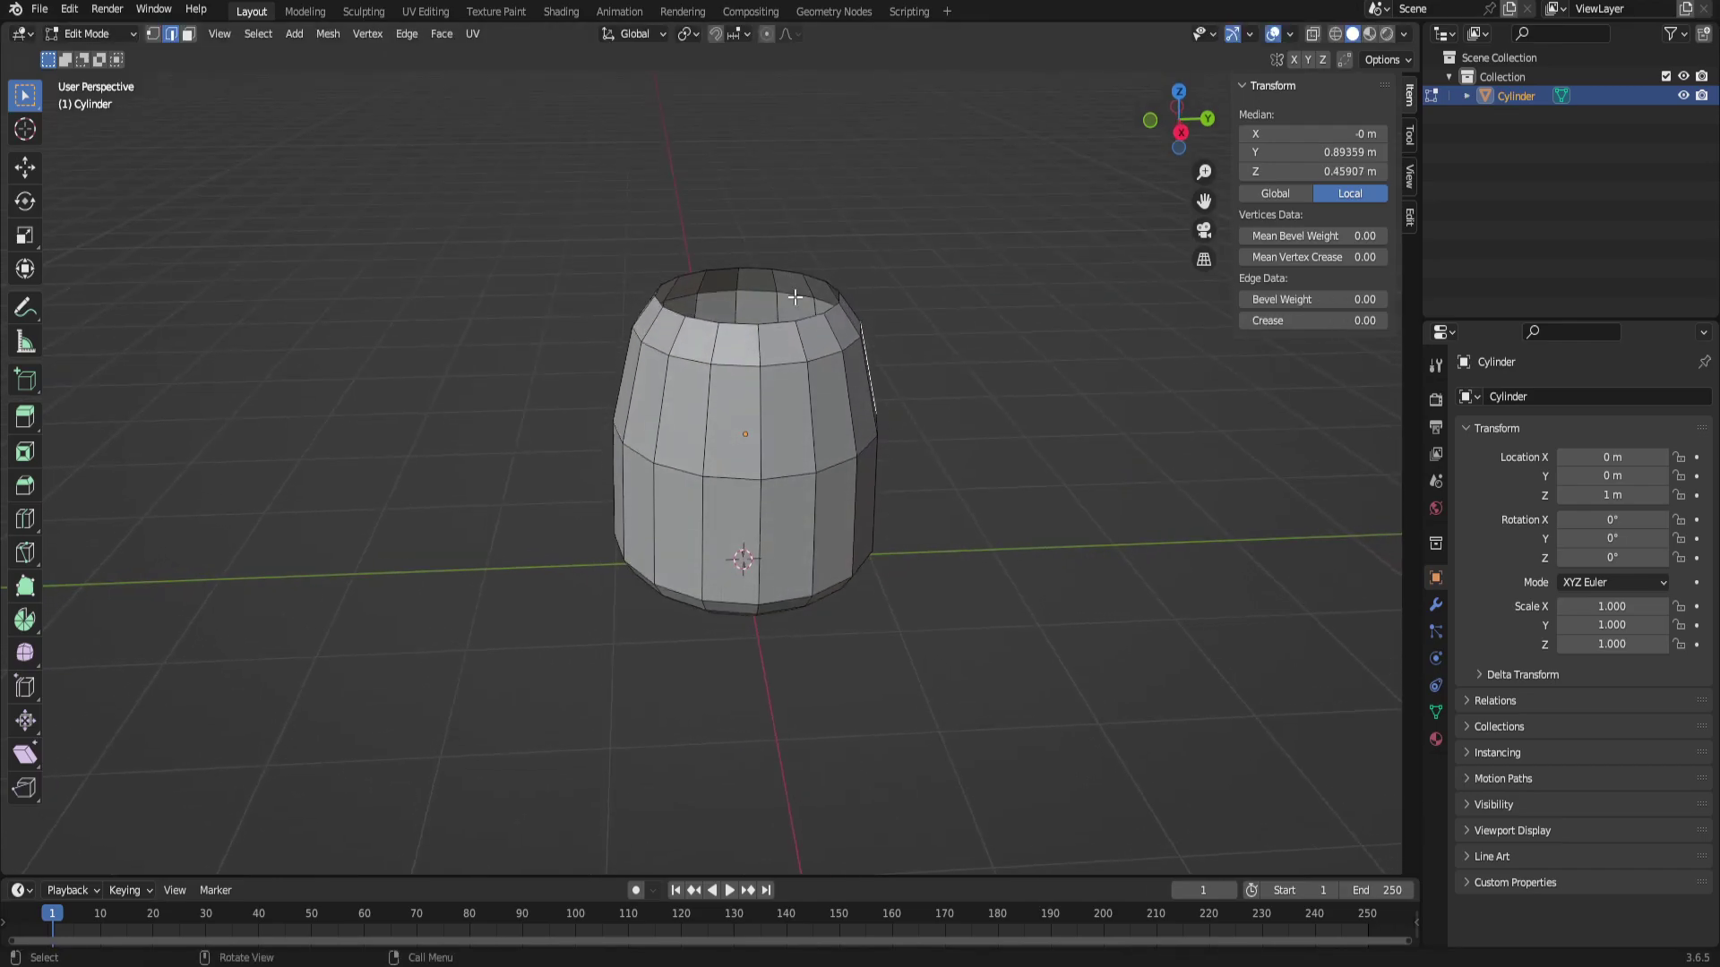
alt+click(806, 315)
key(s)
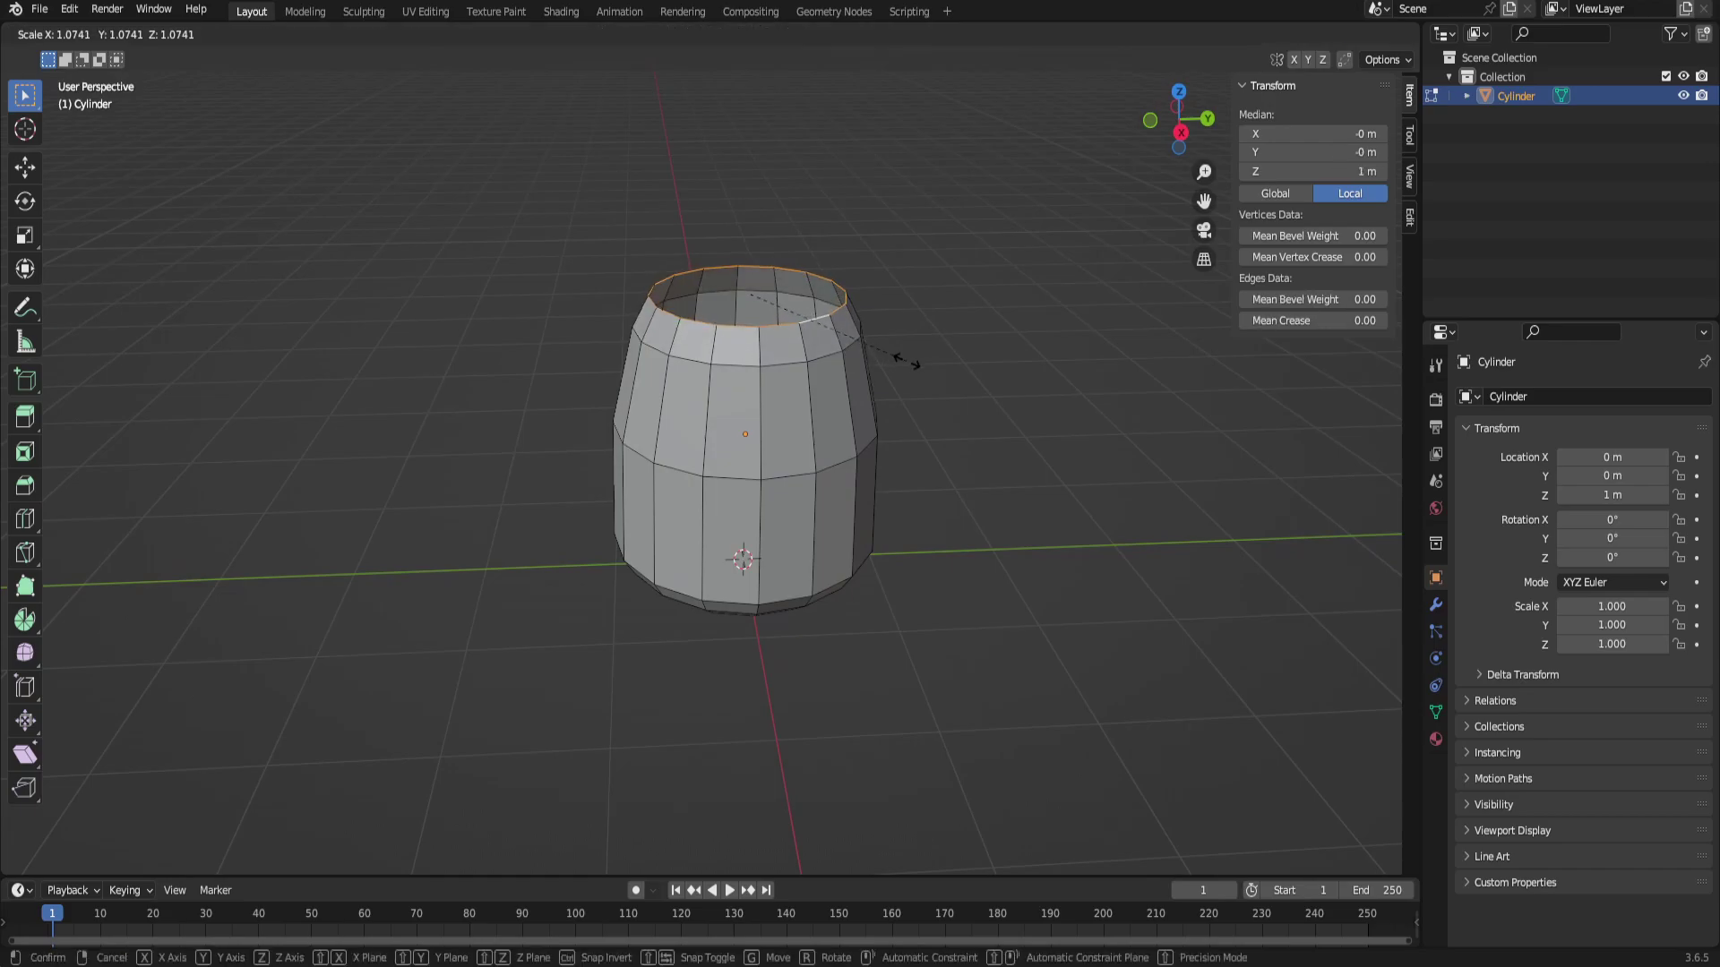
click(905, 362)
key(g)
key(z)
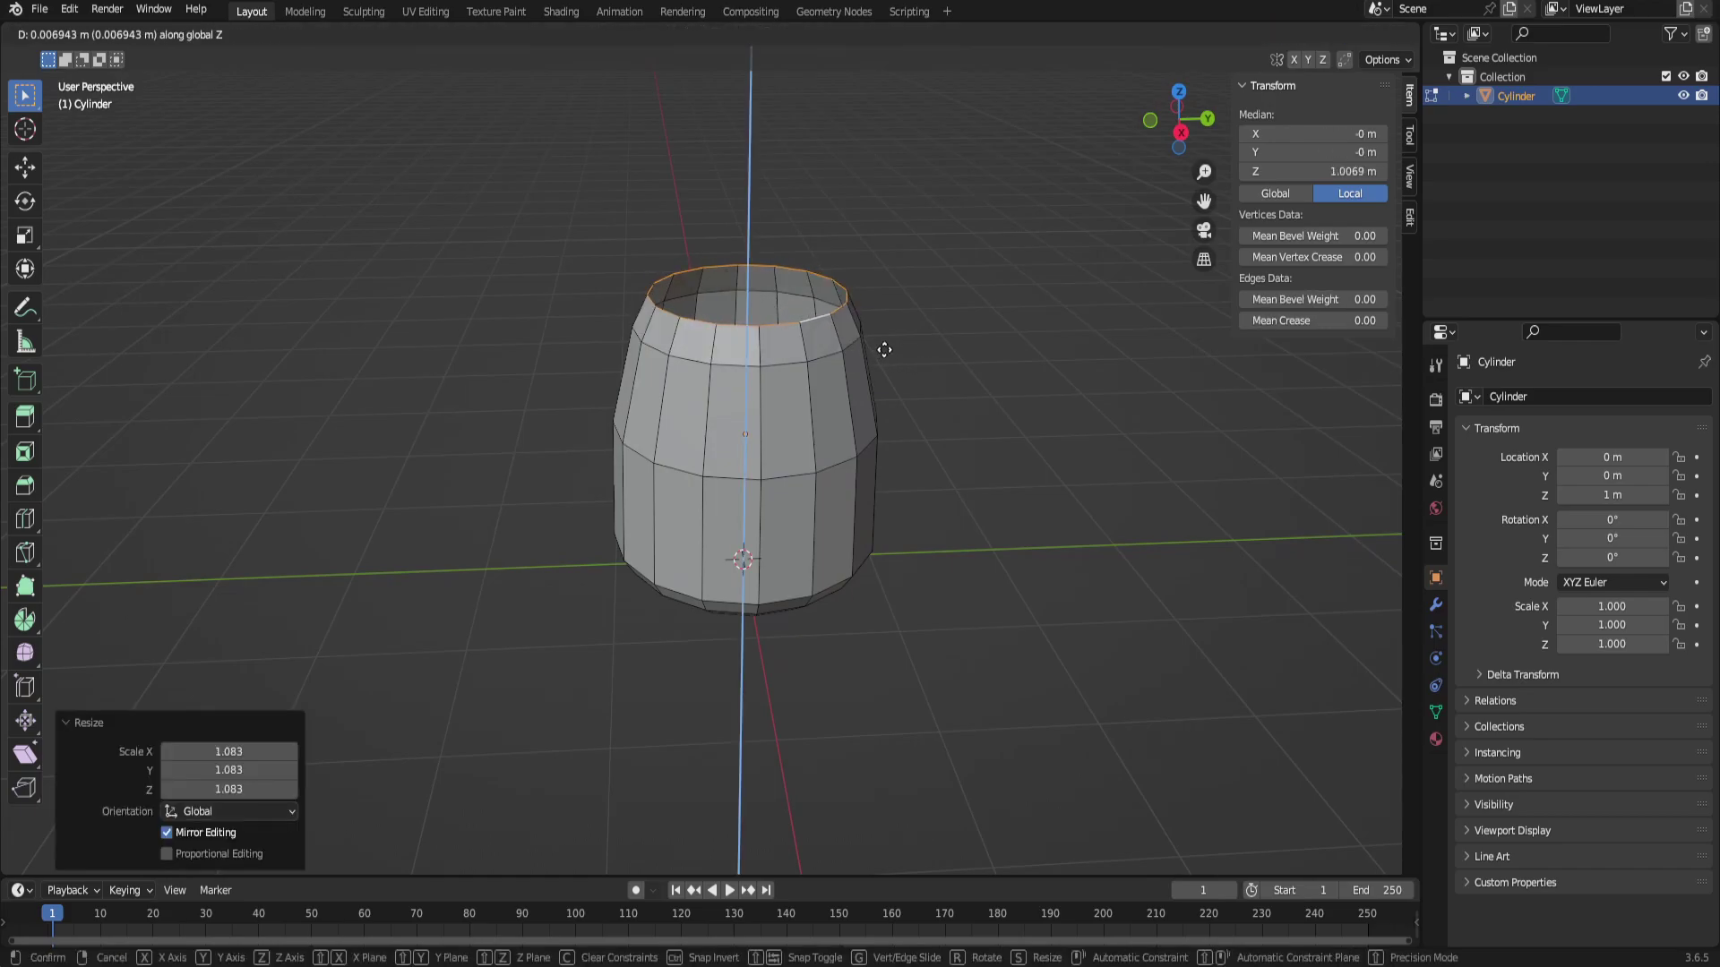
click(894, 363)
middle_drag(895, 361, 739, 512)
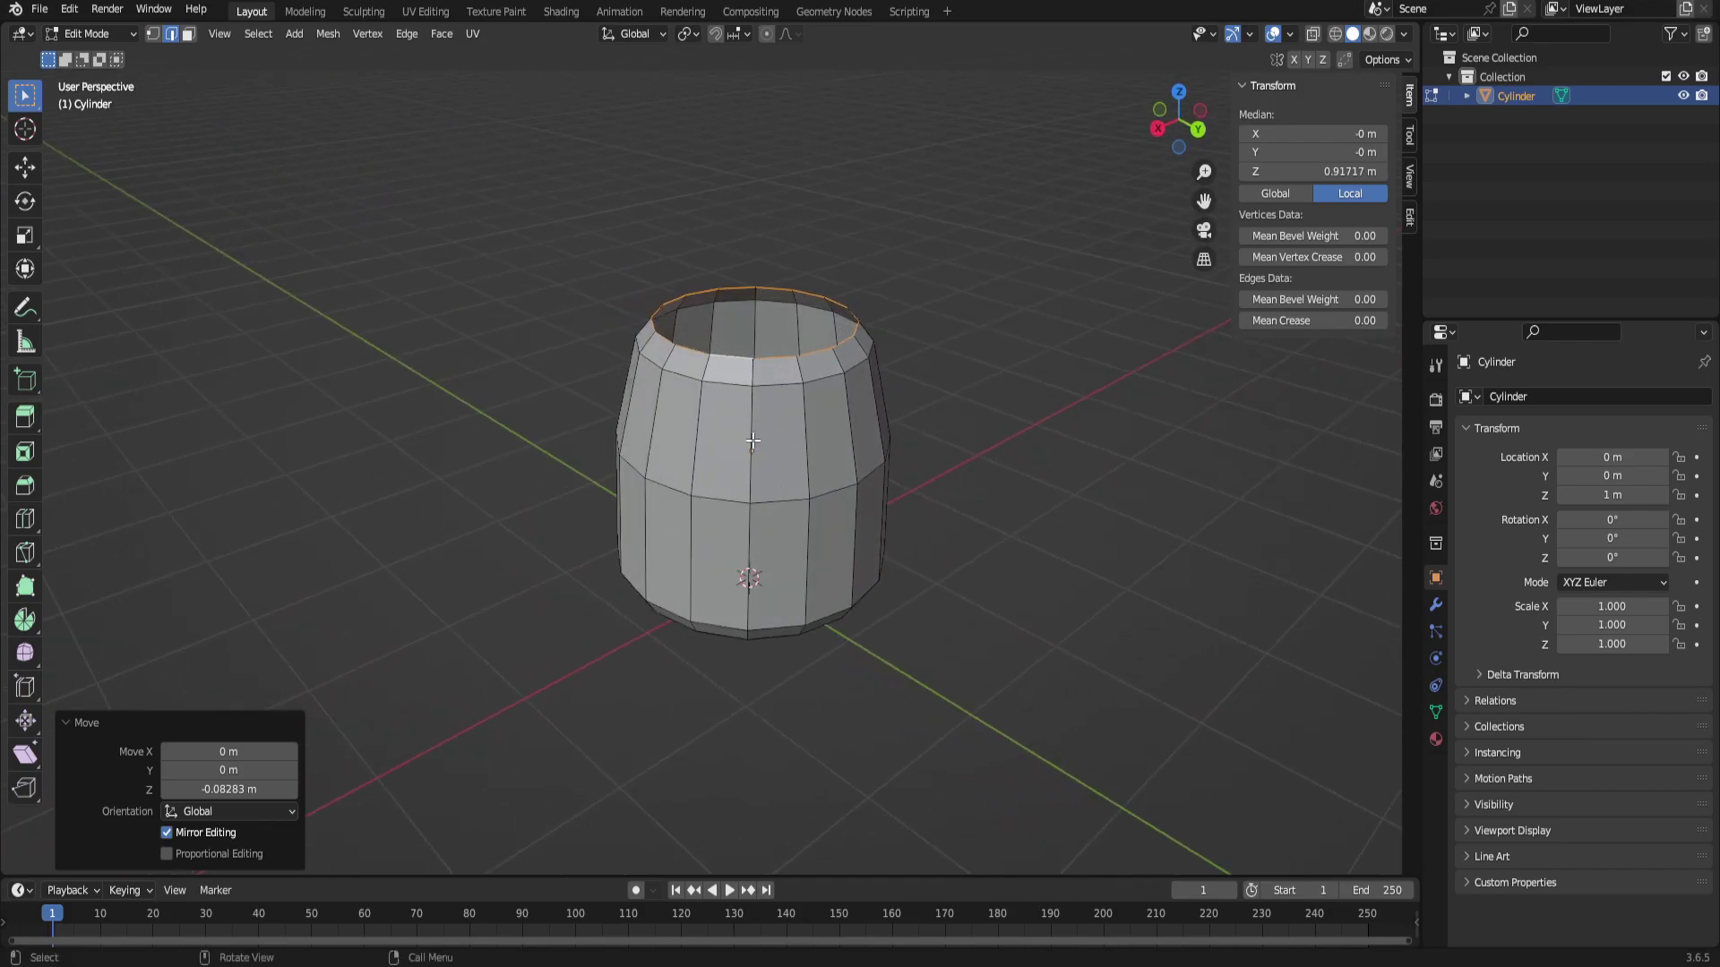
middle_drag(812, 463, 639, 291)
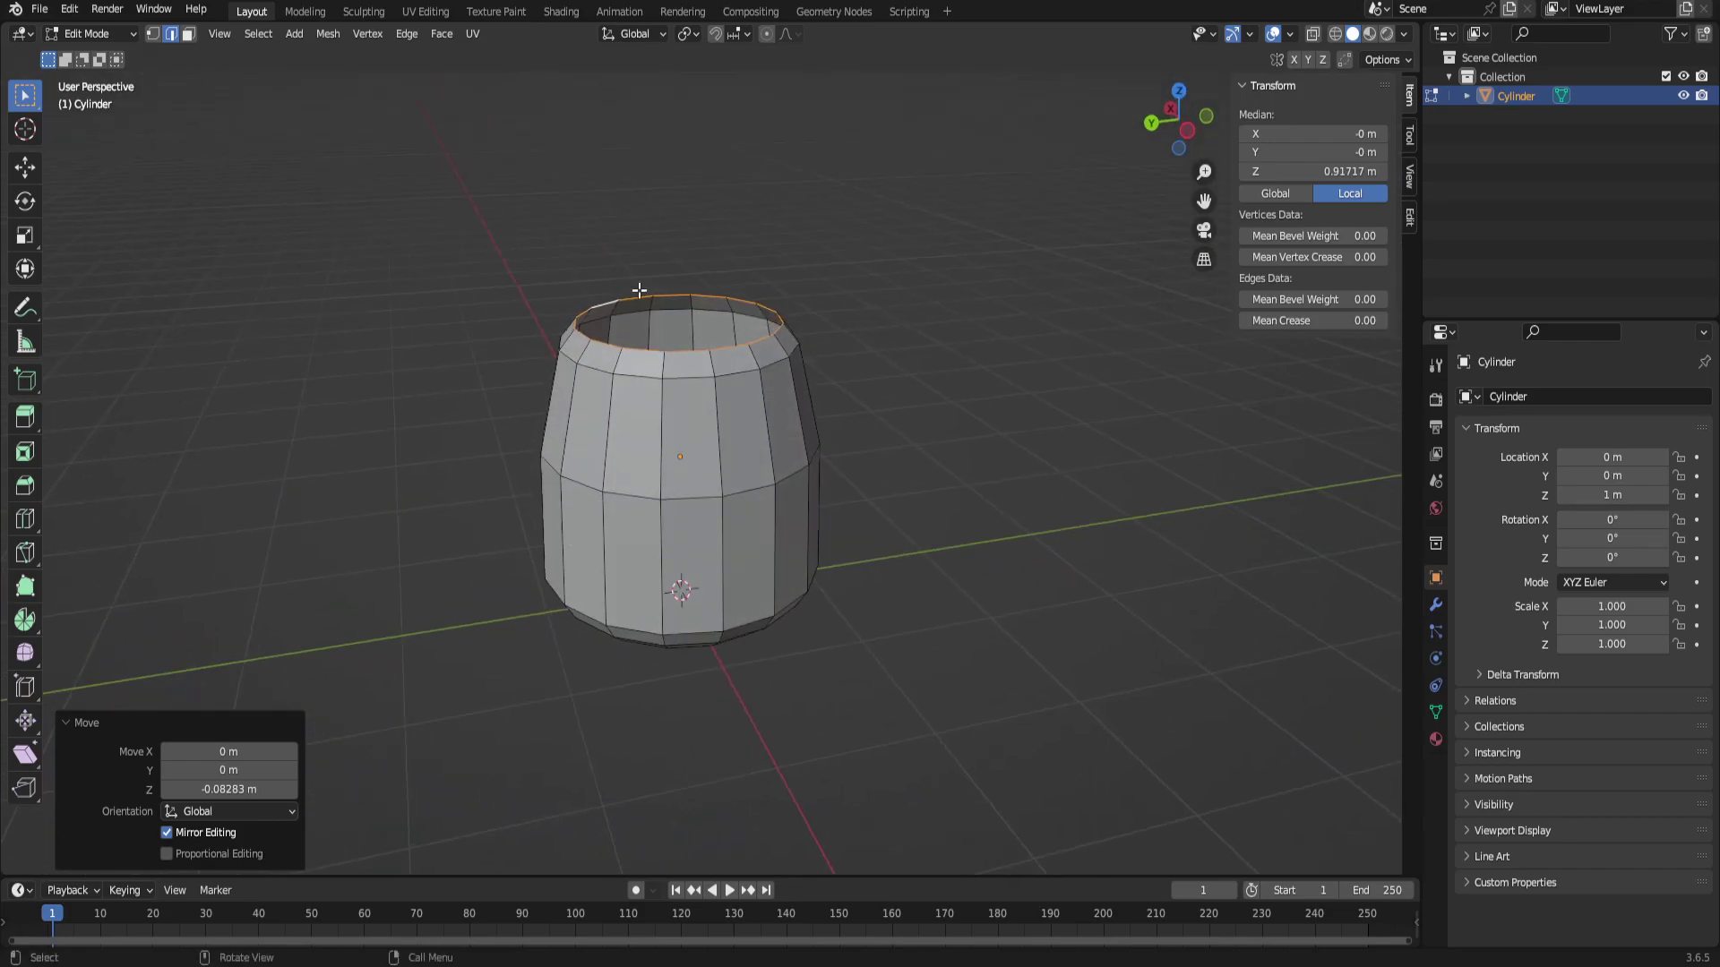
click(941, 398)
Bevel the middle edge loop with a width of about 0.364 m and two segments.
middle_drag(941, 398, 784, 462)
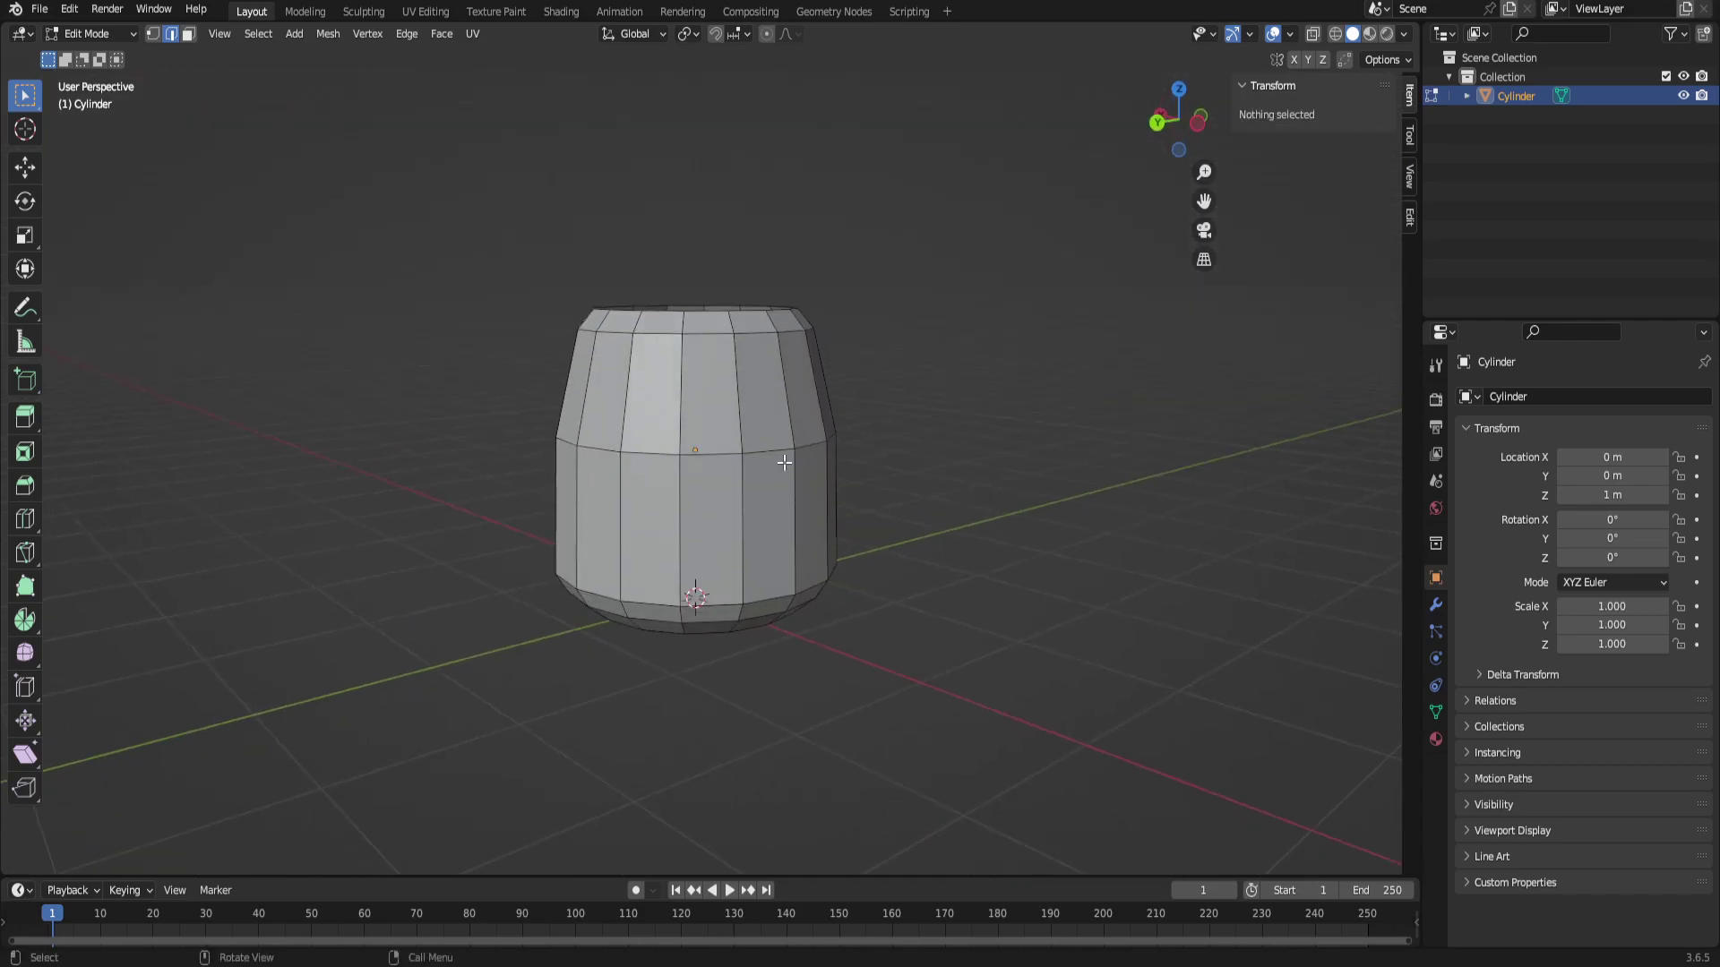
alt+click(770, 453)
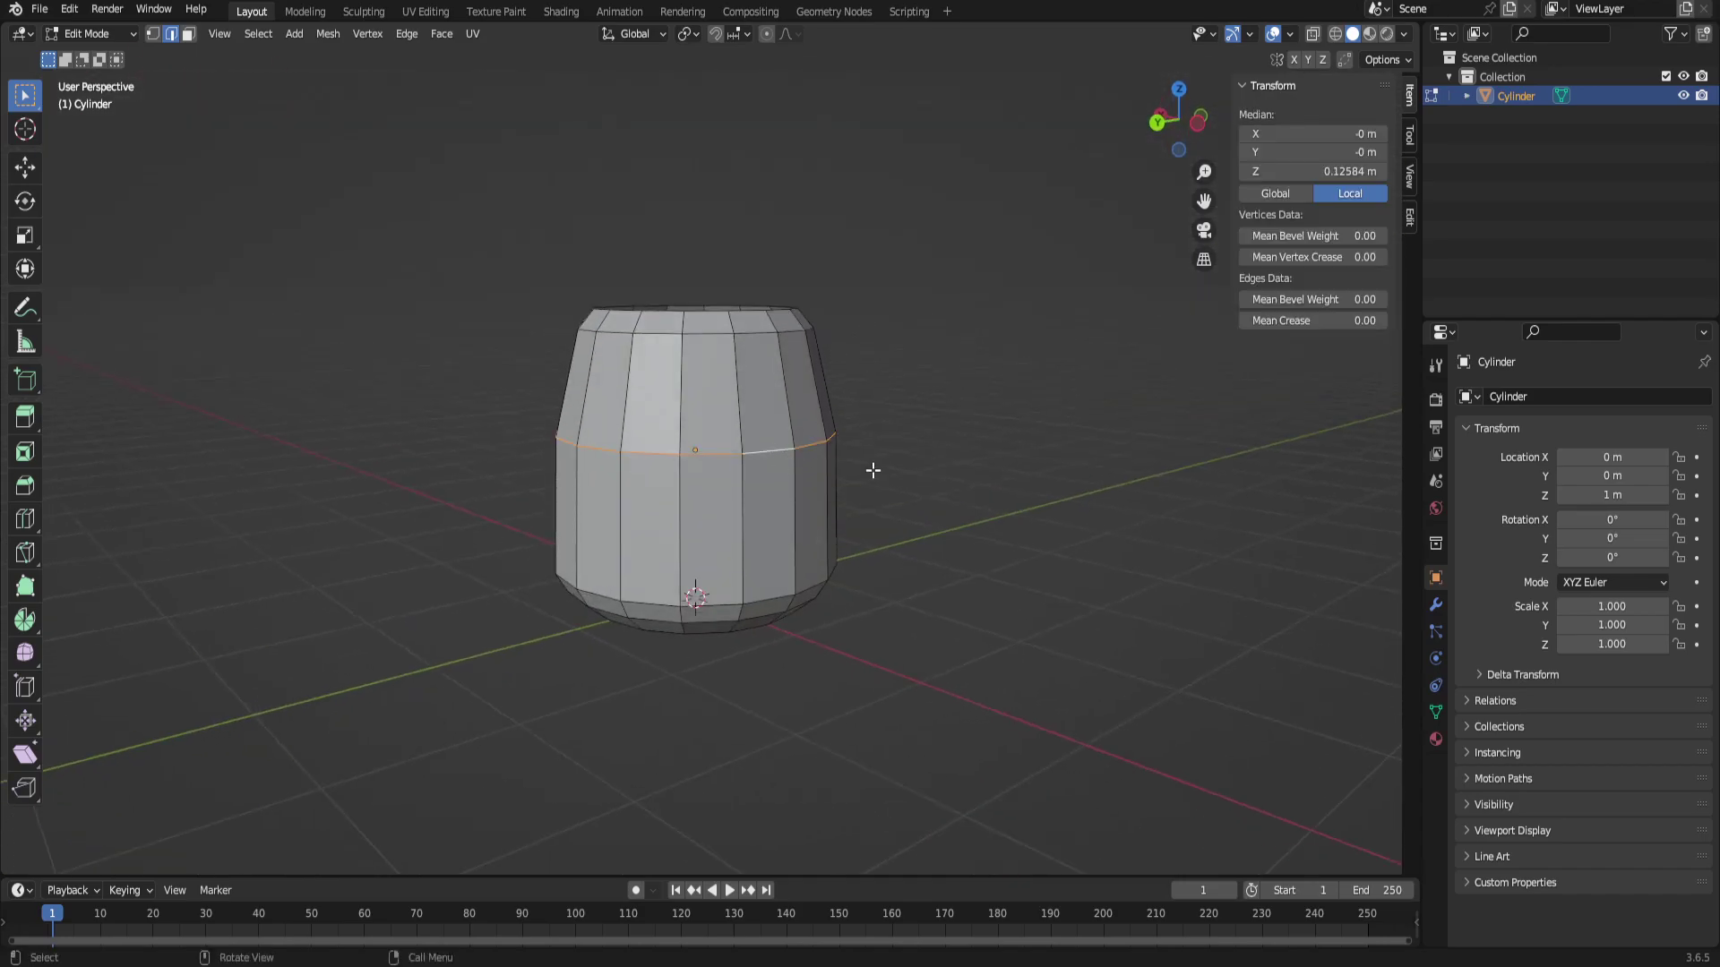
key(ctrl+b)
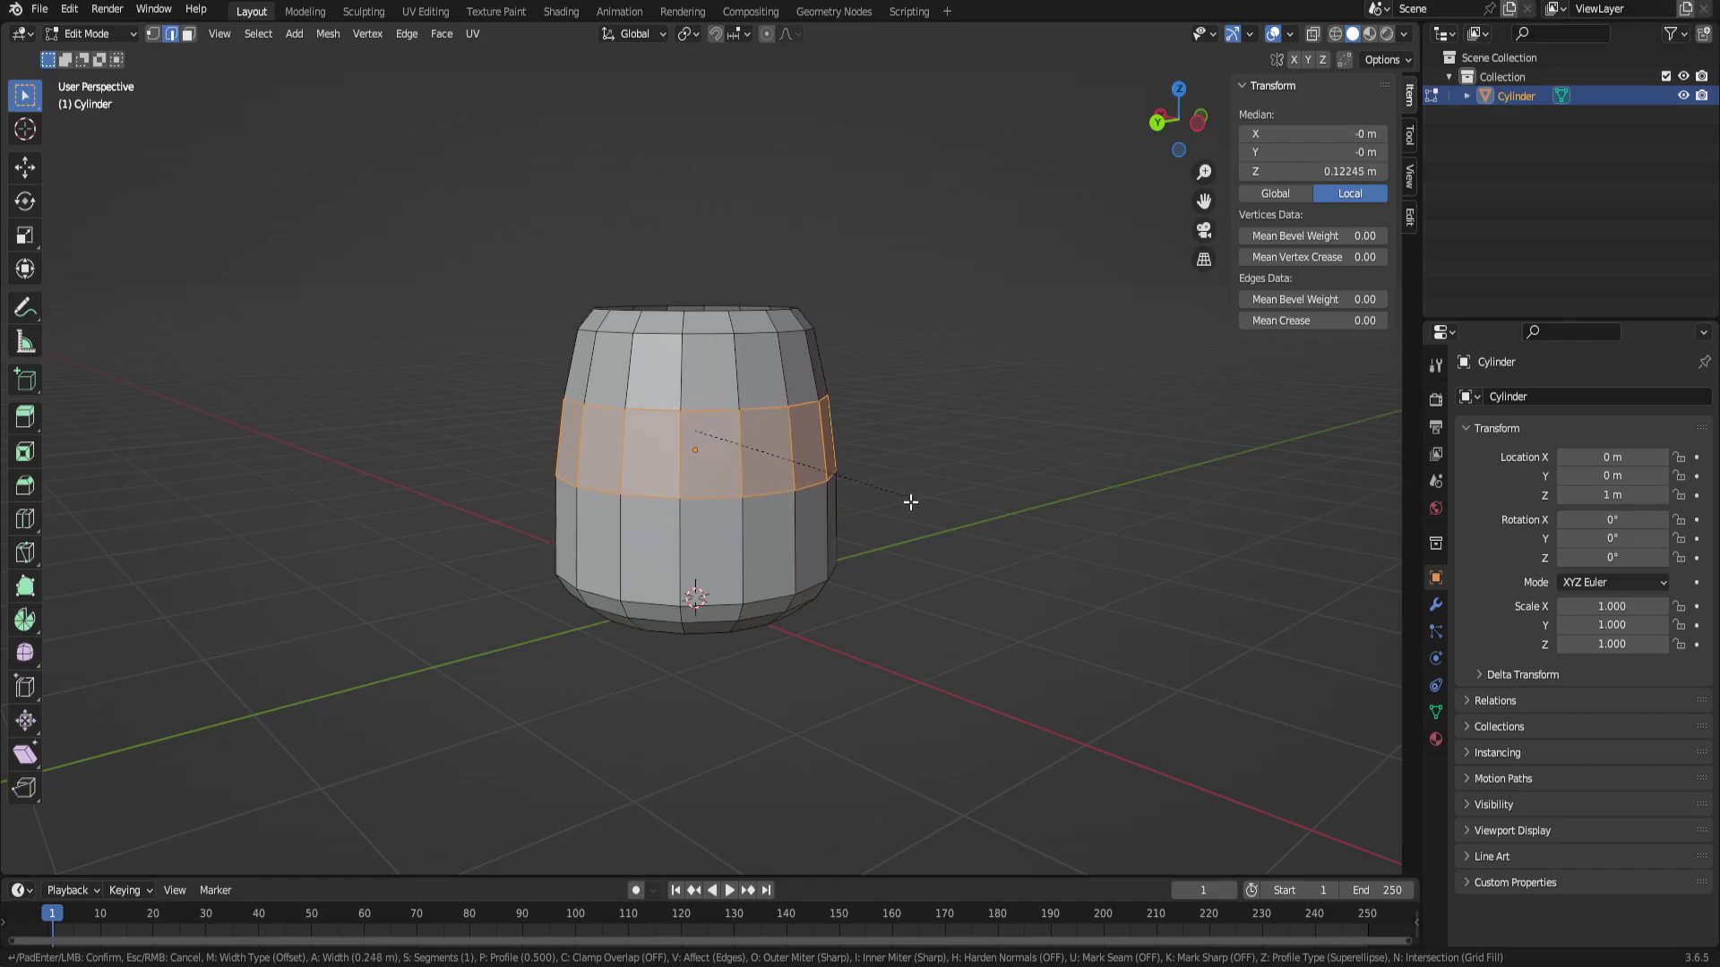
click(915, 526)
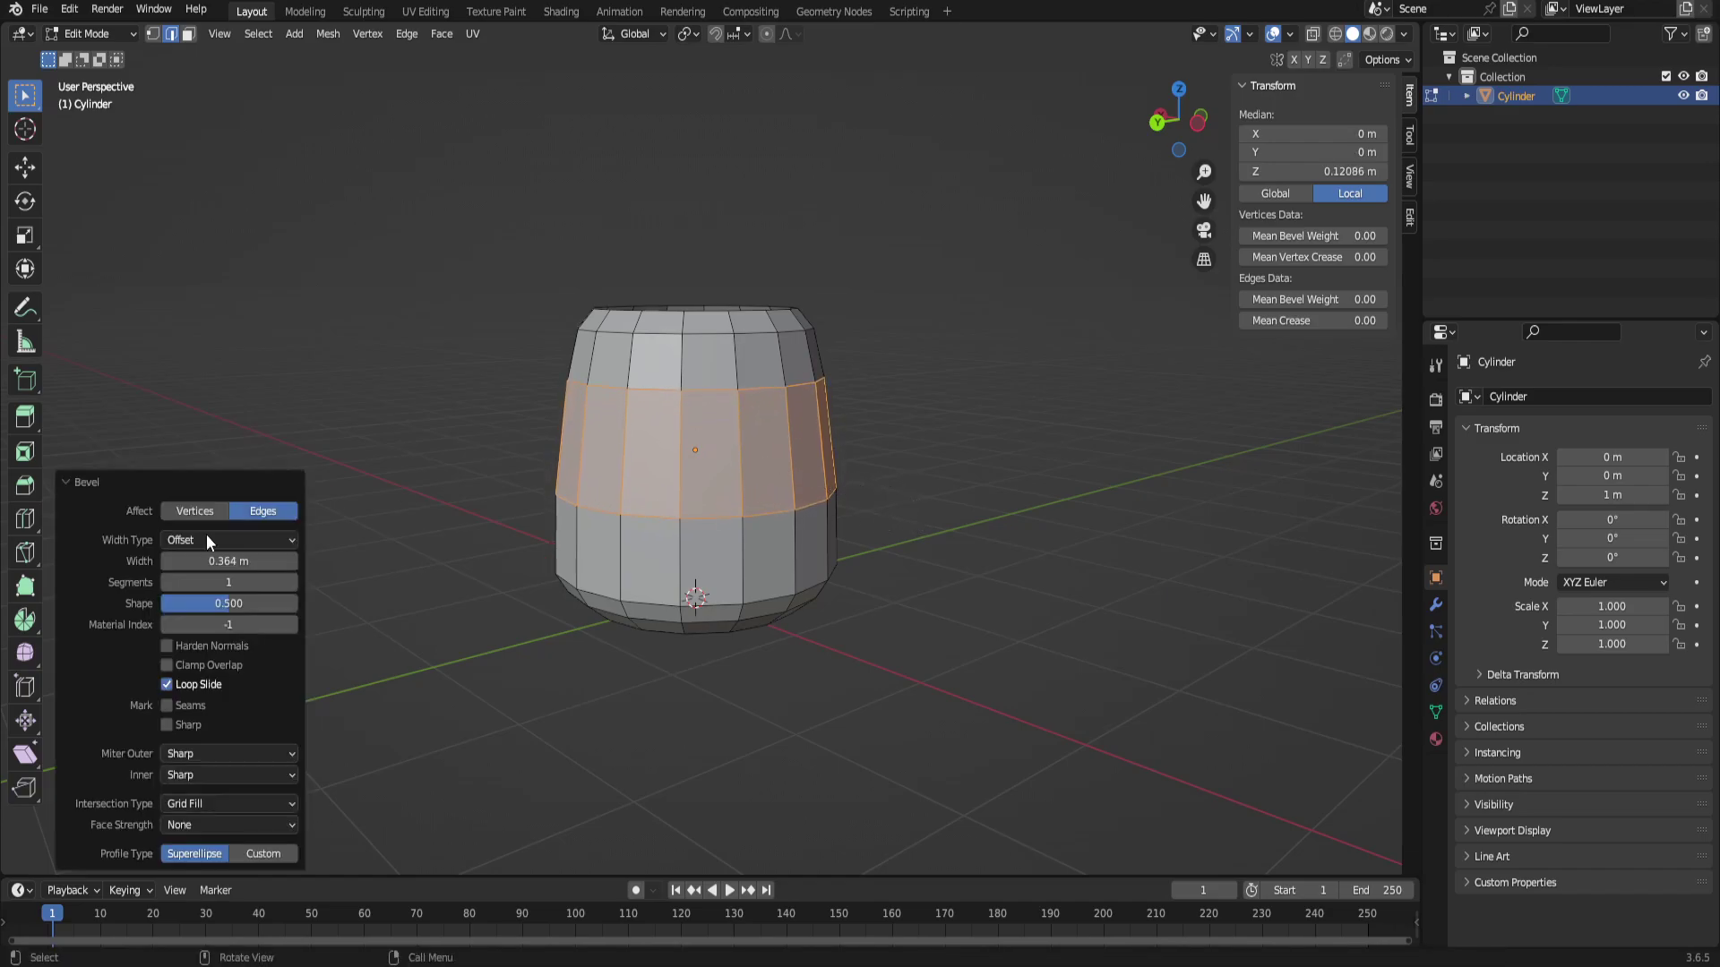
click(289, 583)
click(1118, 552)
middle_drag(1118, 552, 933, 565)
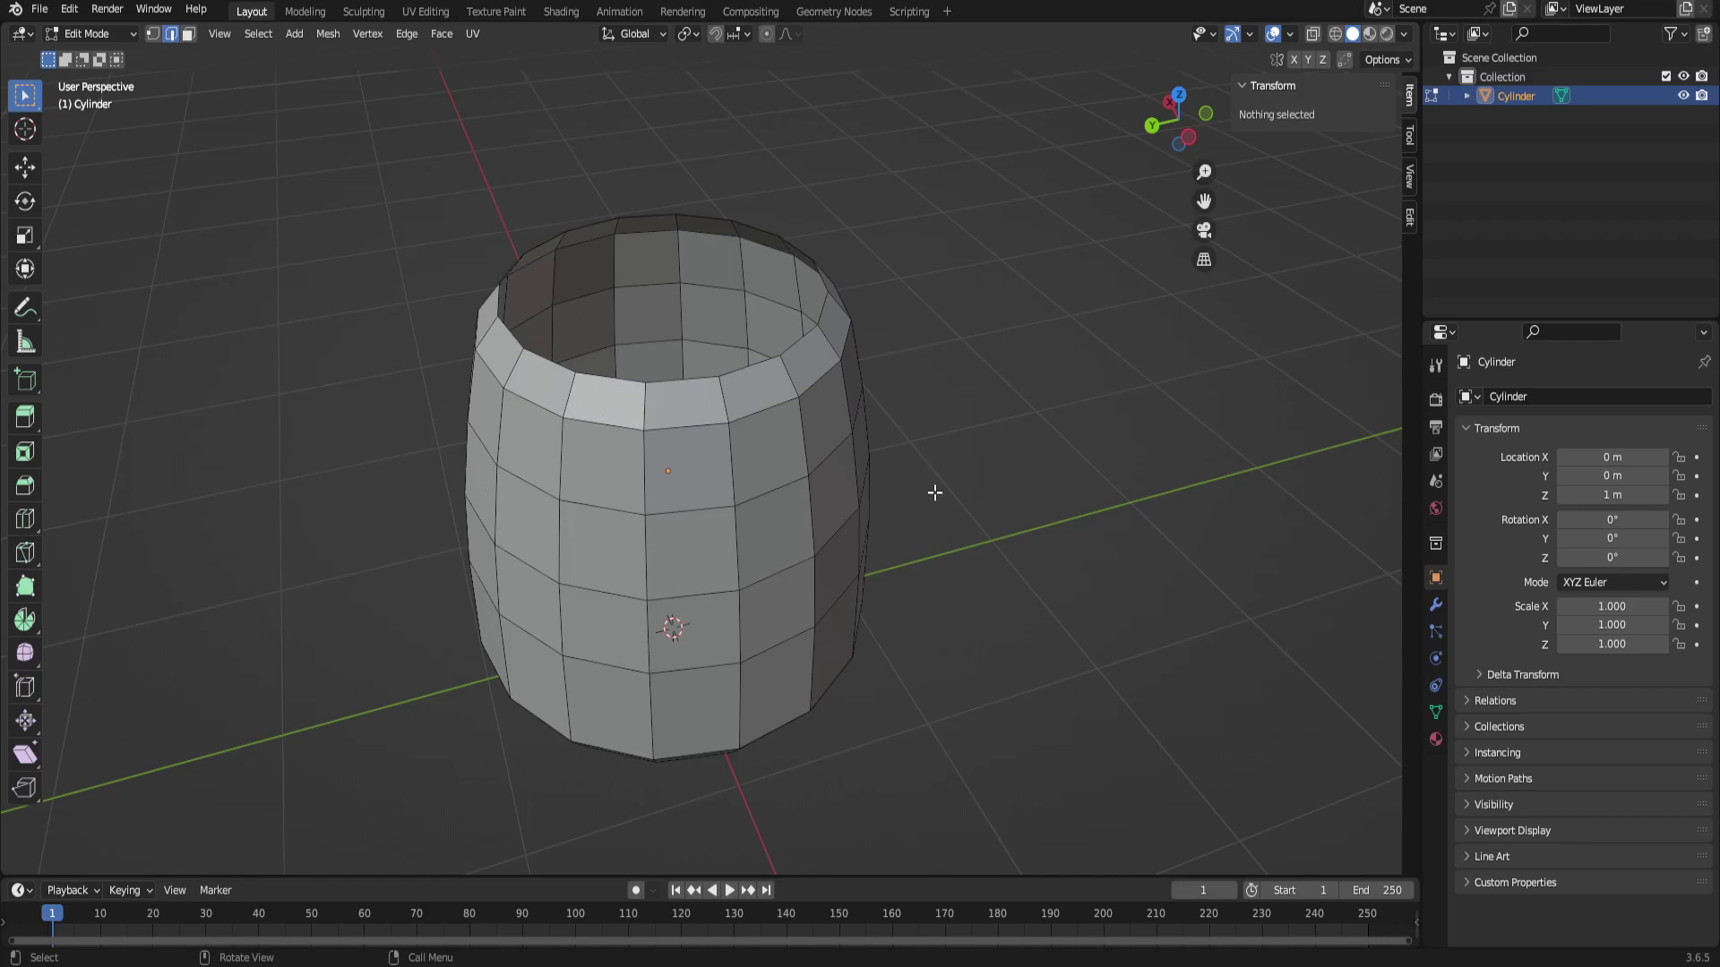
middle_drag(994, 487, 1062, 470)
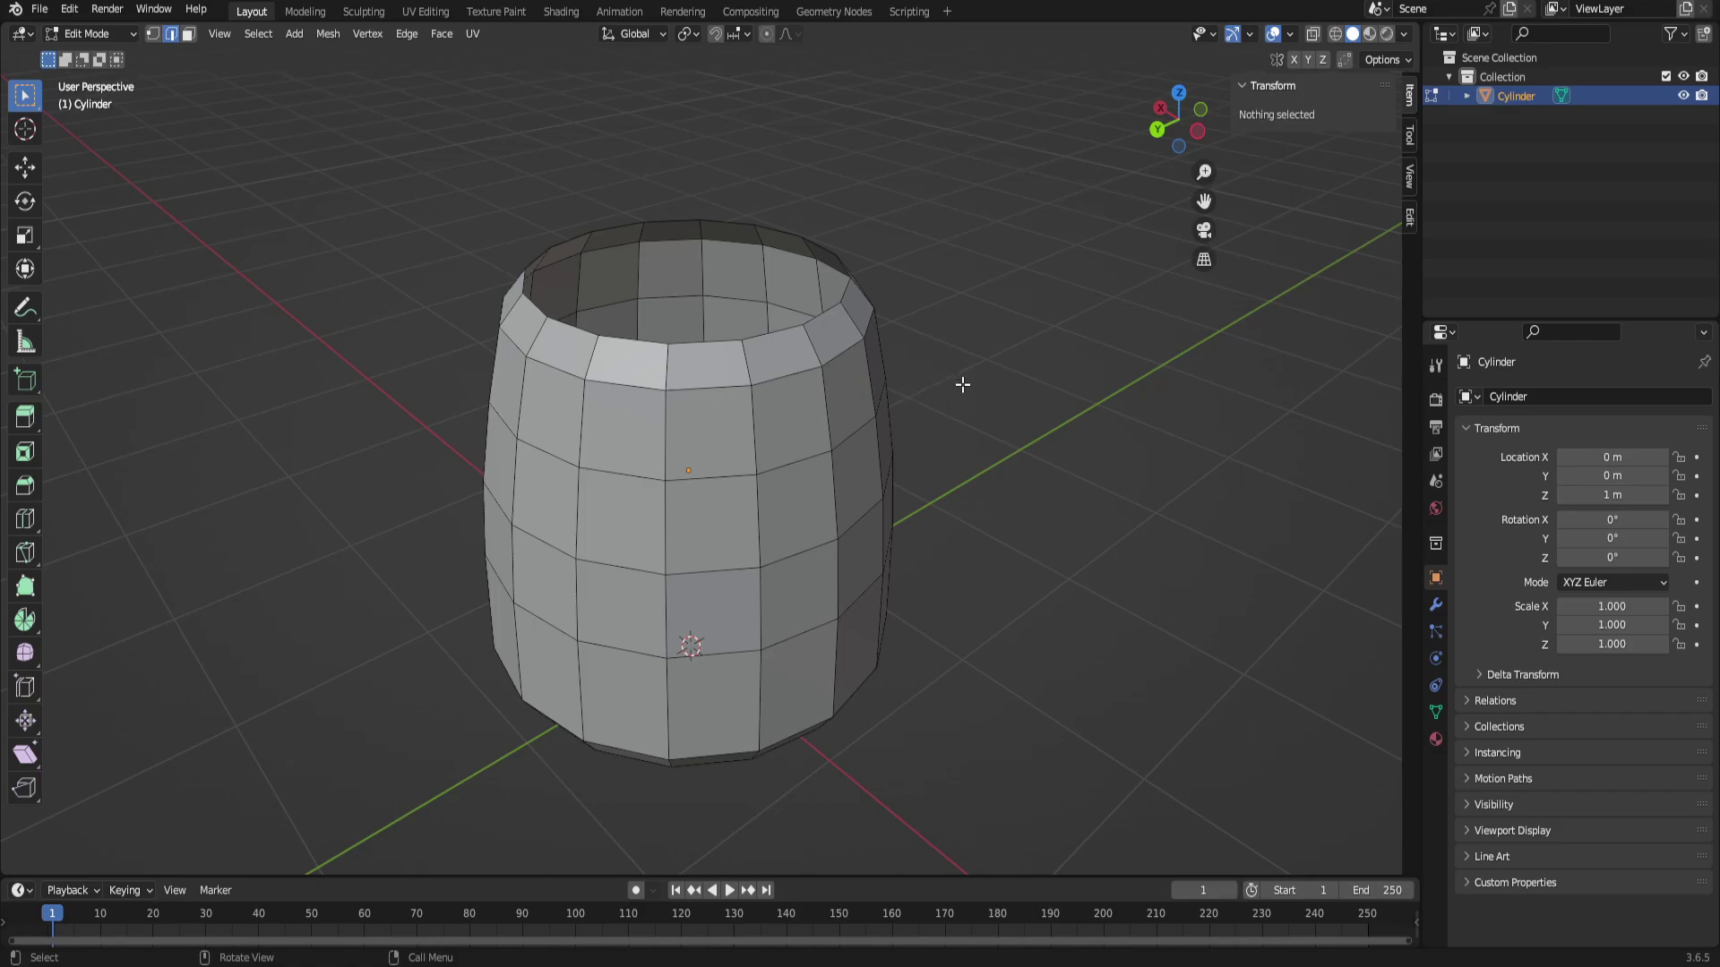
scroll(929, 403, down, 2)
middle_drag(929, 404, 911, 443)
key(Tab)
key(Tab)
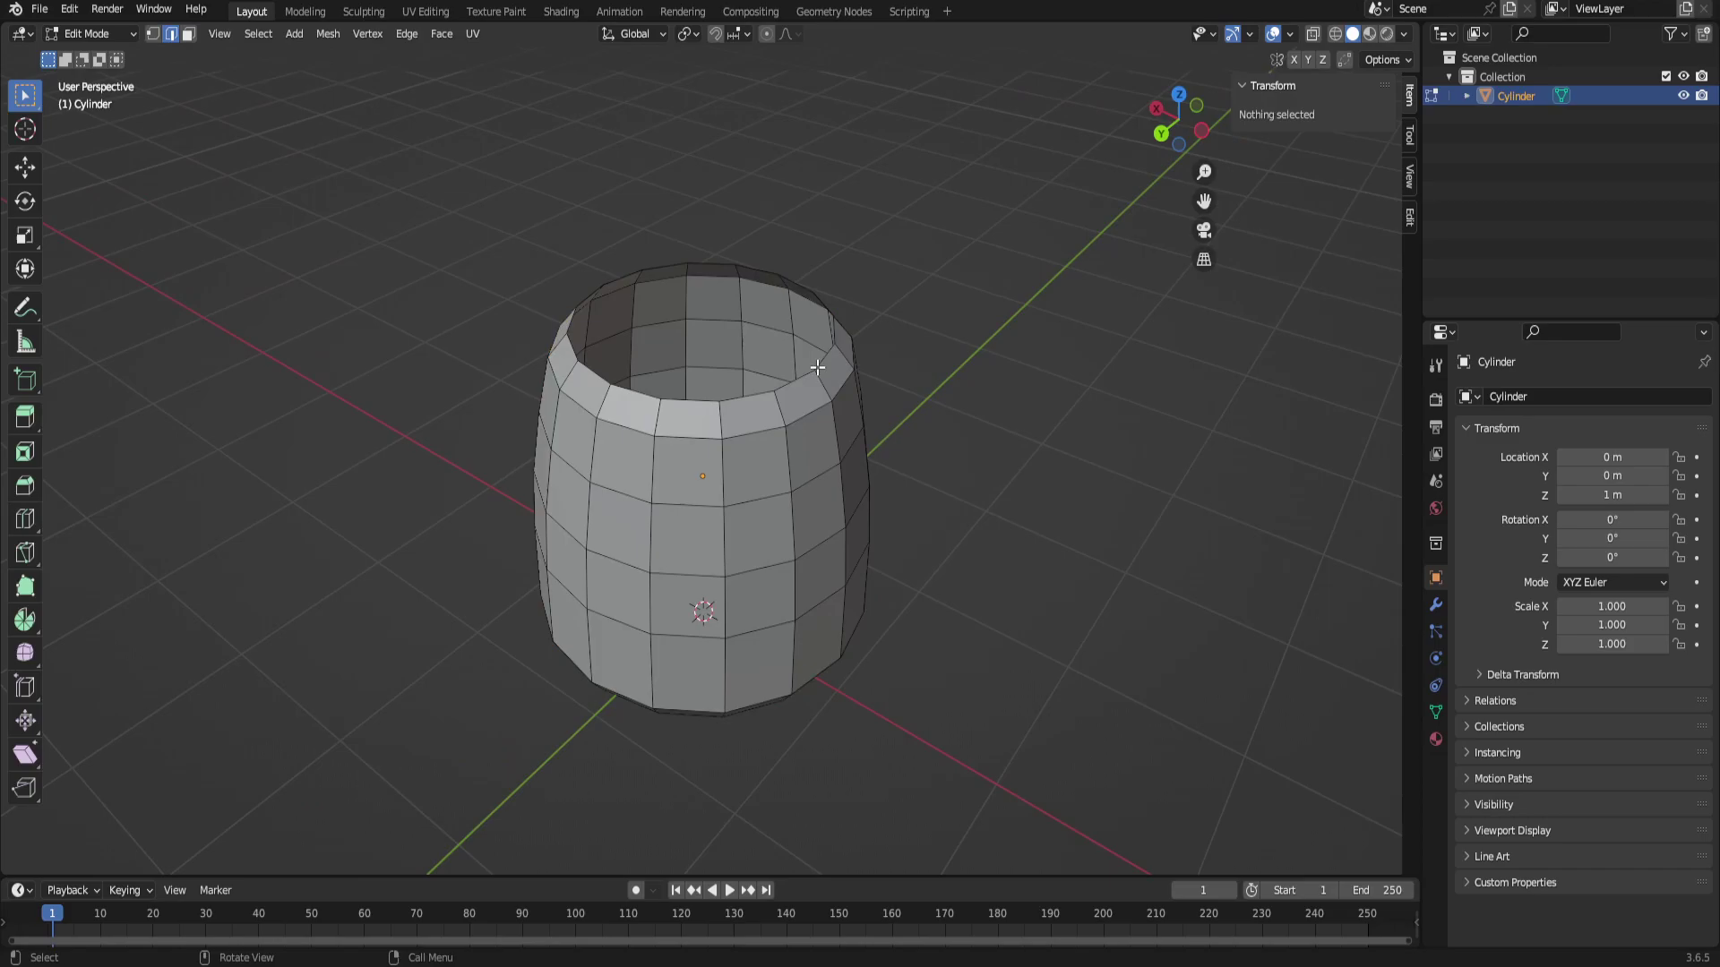
mouse_move(820, 380)
middle_down()
mouse_move(890, 411)
mouse_move(864, 373)
mouse_move(910, 254)
mouse_move(912, 325)
mouse_move(817, 409)
middle_up()
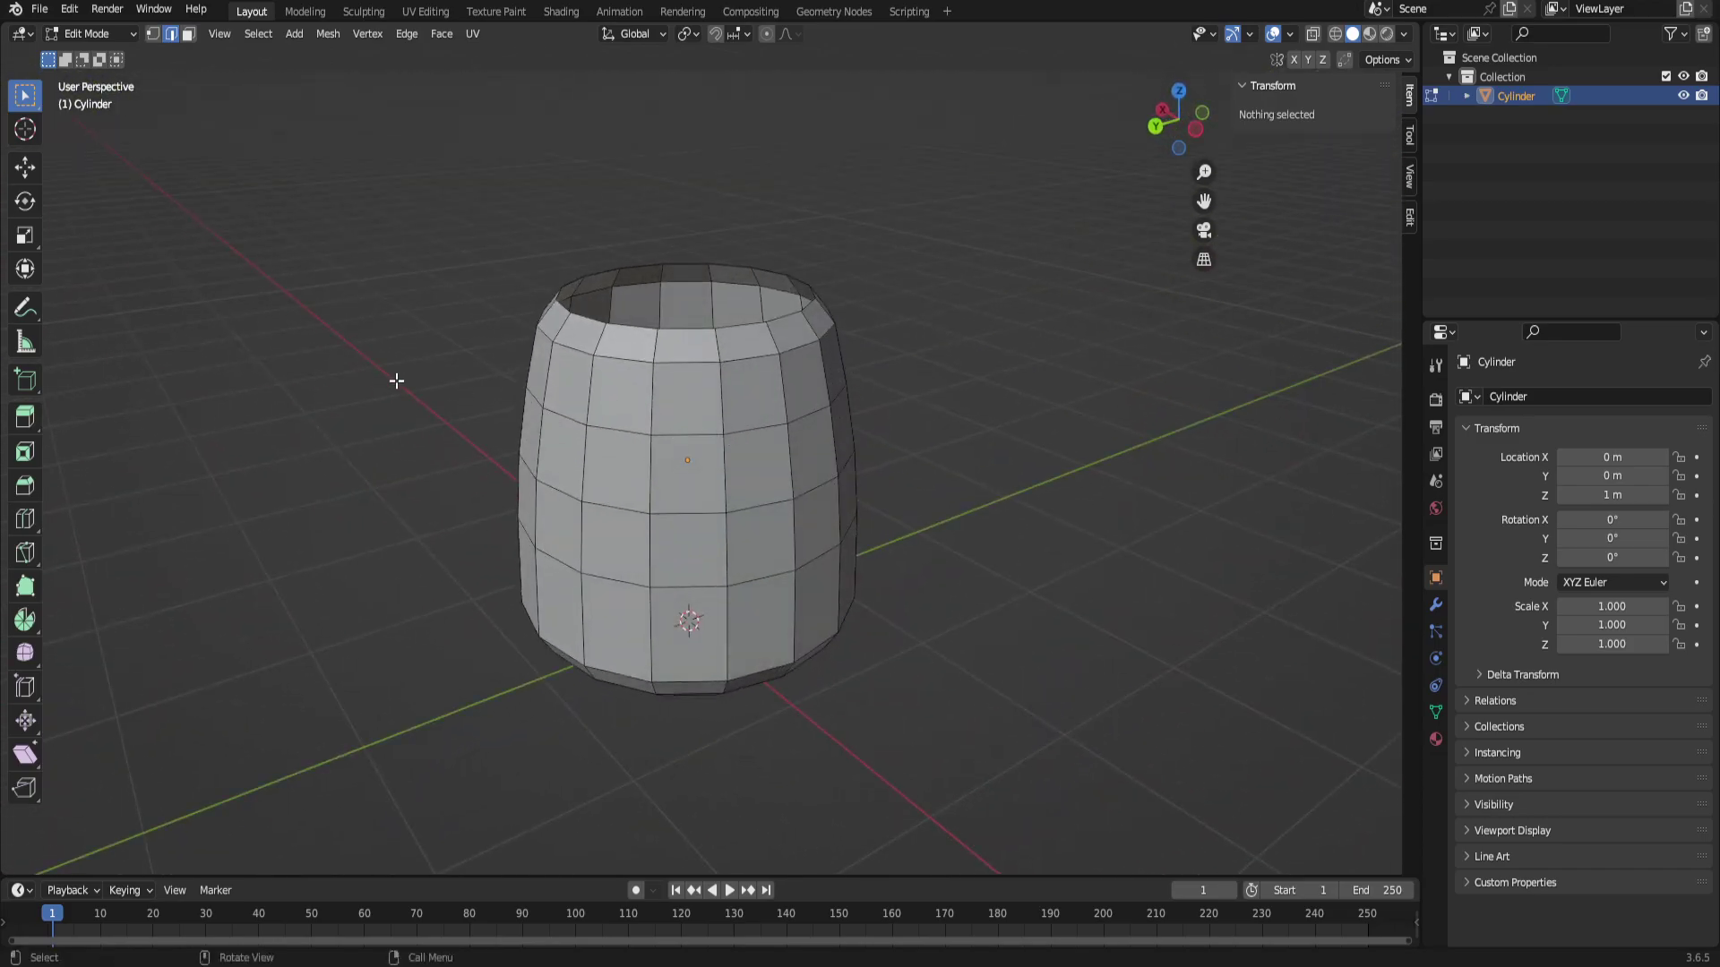
right_click(774, 421)
mouse_move(729, 366)
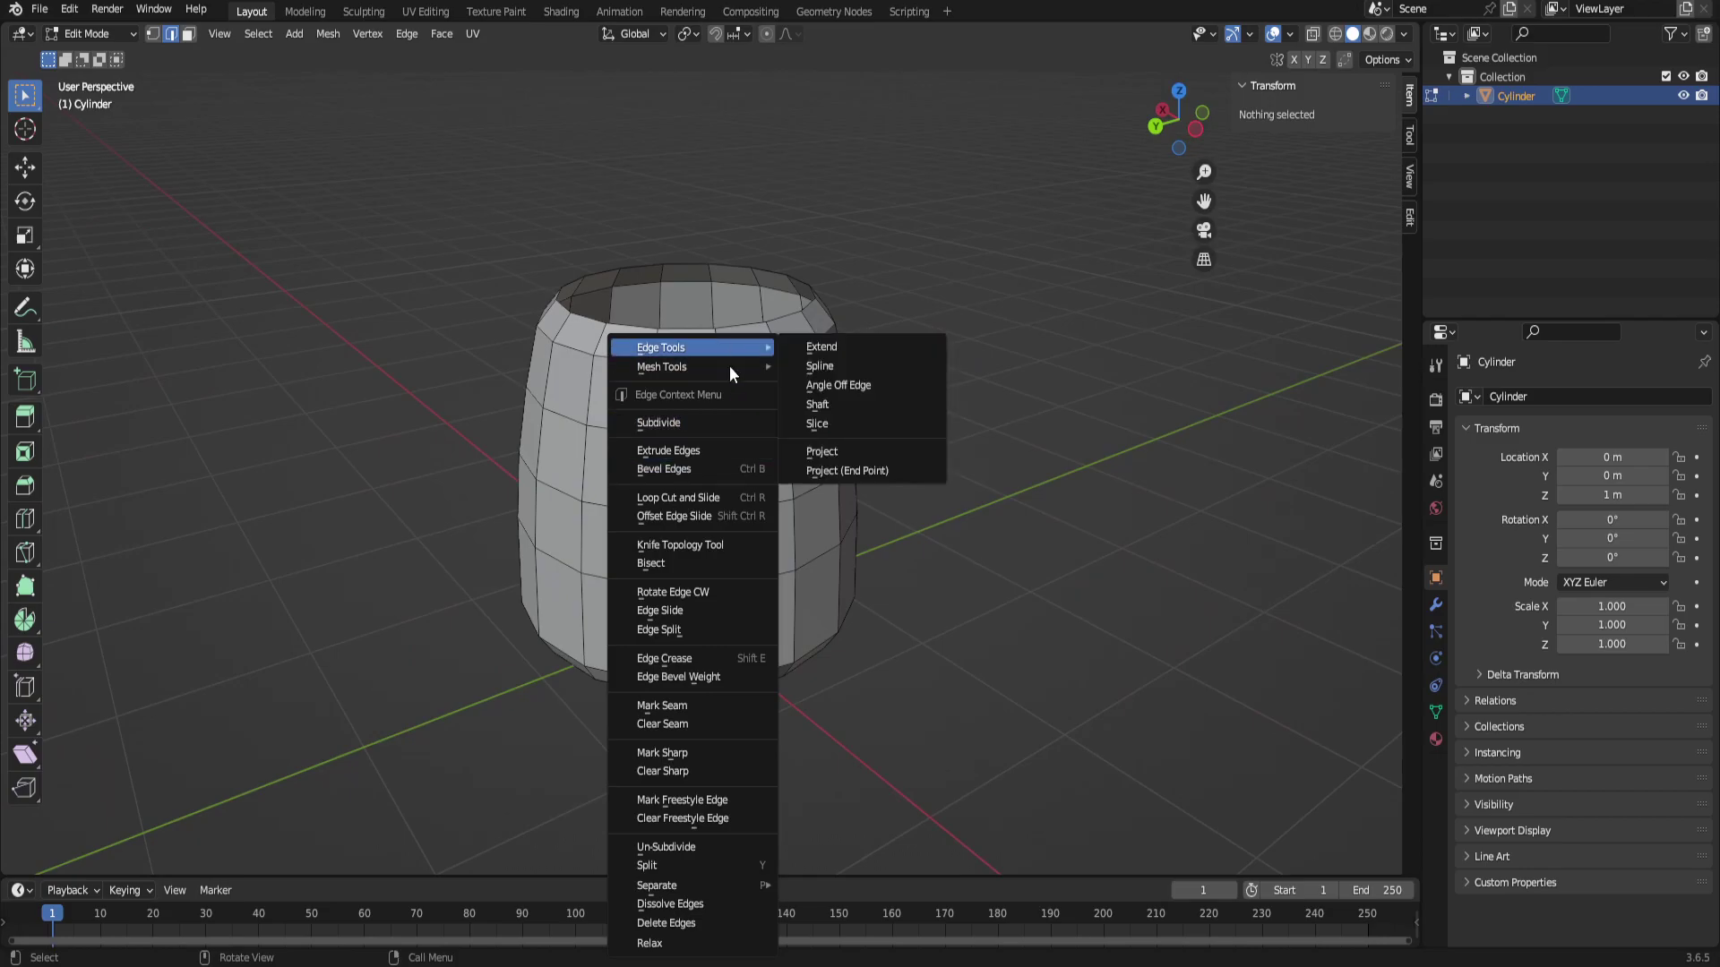
key(Escape)
Switch to Object Mode and apply Shade Auto Smooth to the cylinder.
key(Tab)
right_click(731, 386)
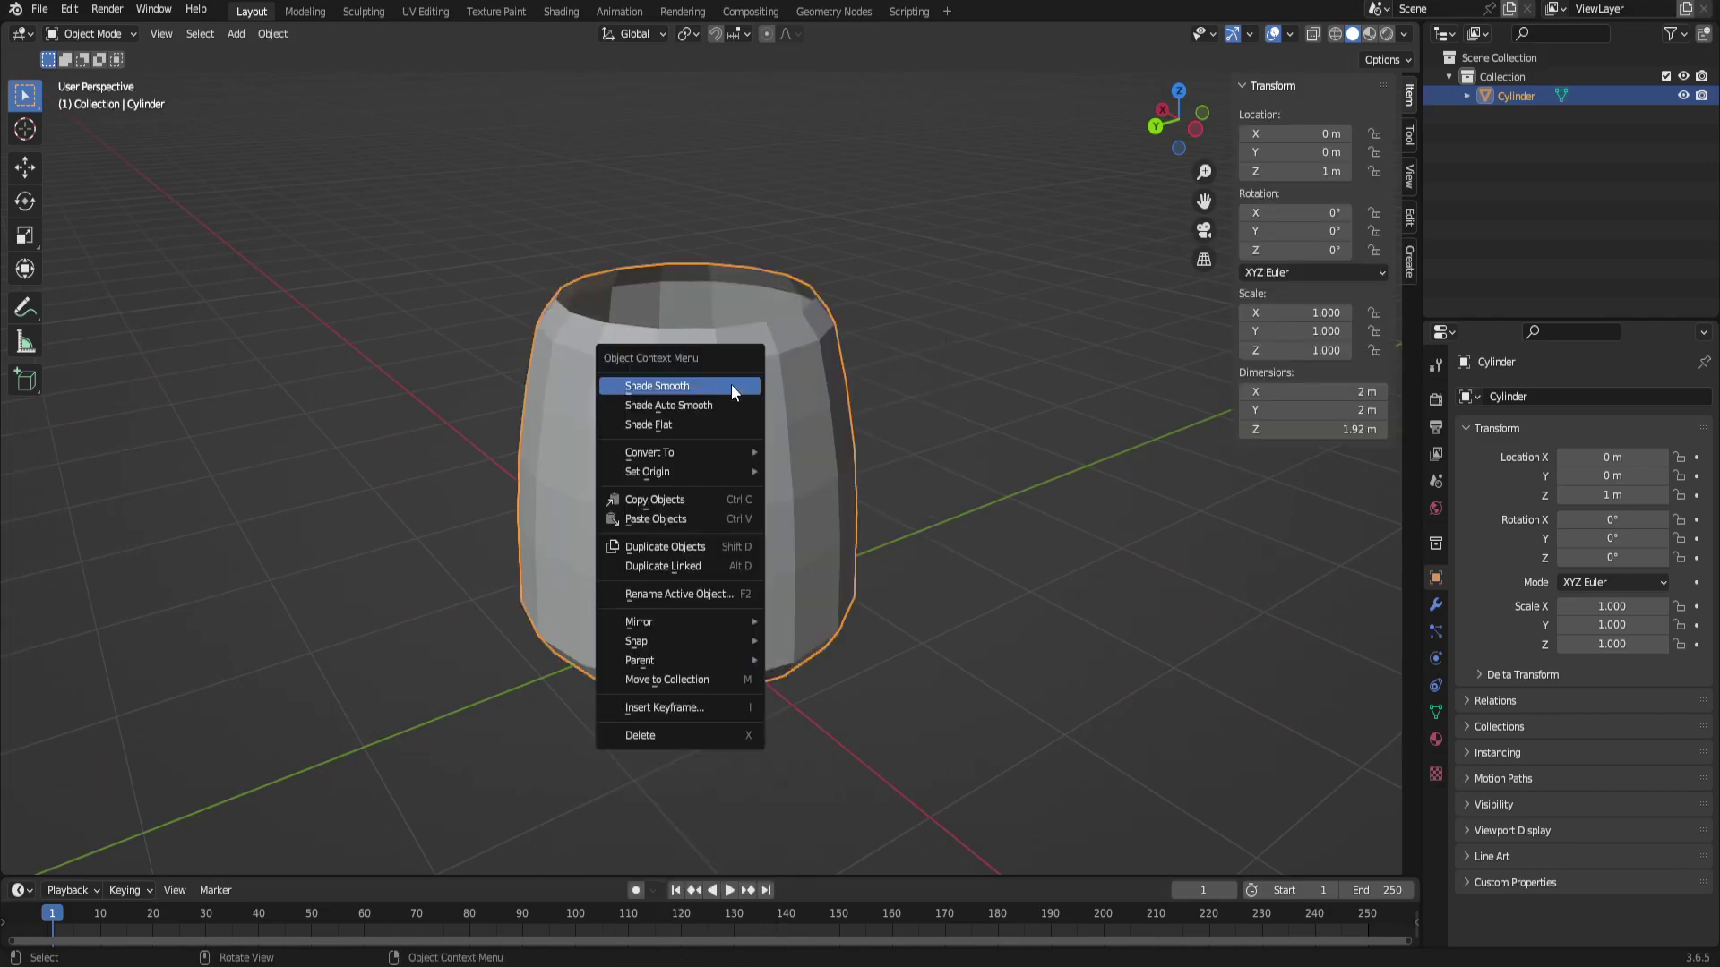
click(747, 399)
Set the Auto Smooth angle in the mesh's normals settings to 45°.
middle_drag(882, 457, 815, 481)
click(1436, 712)
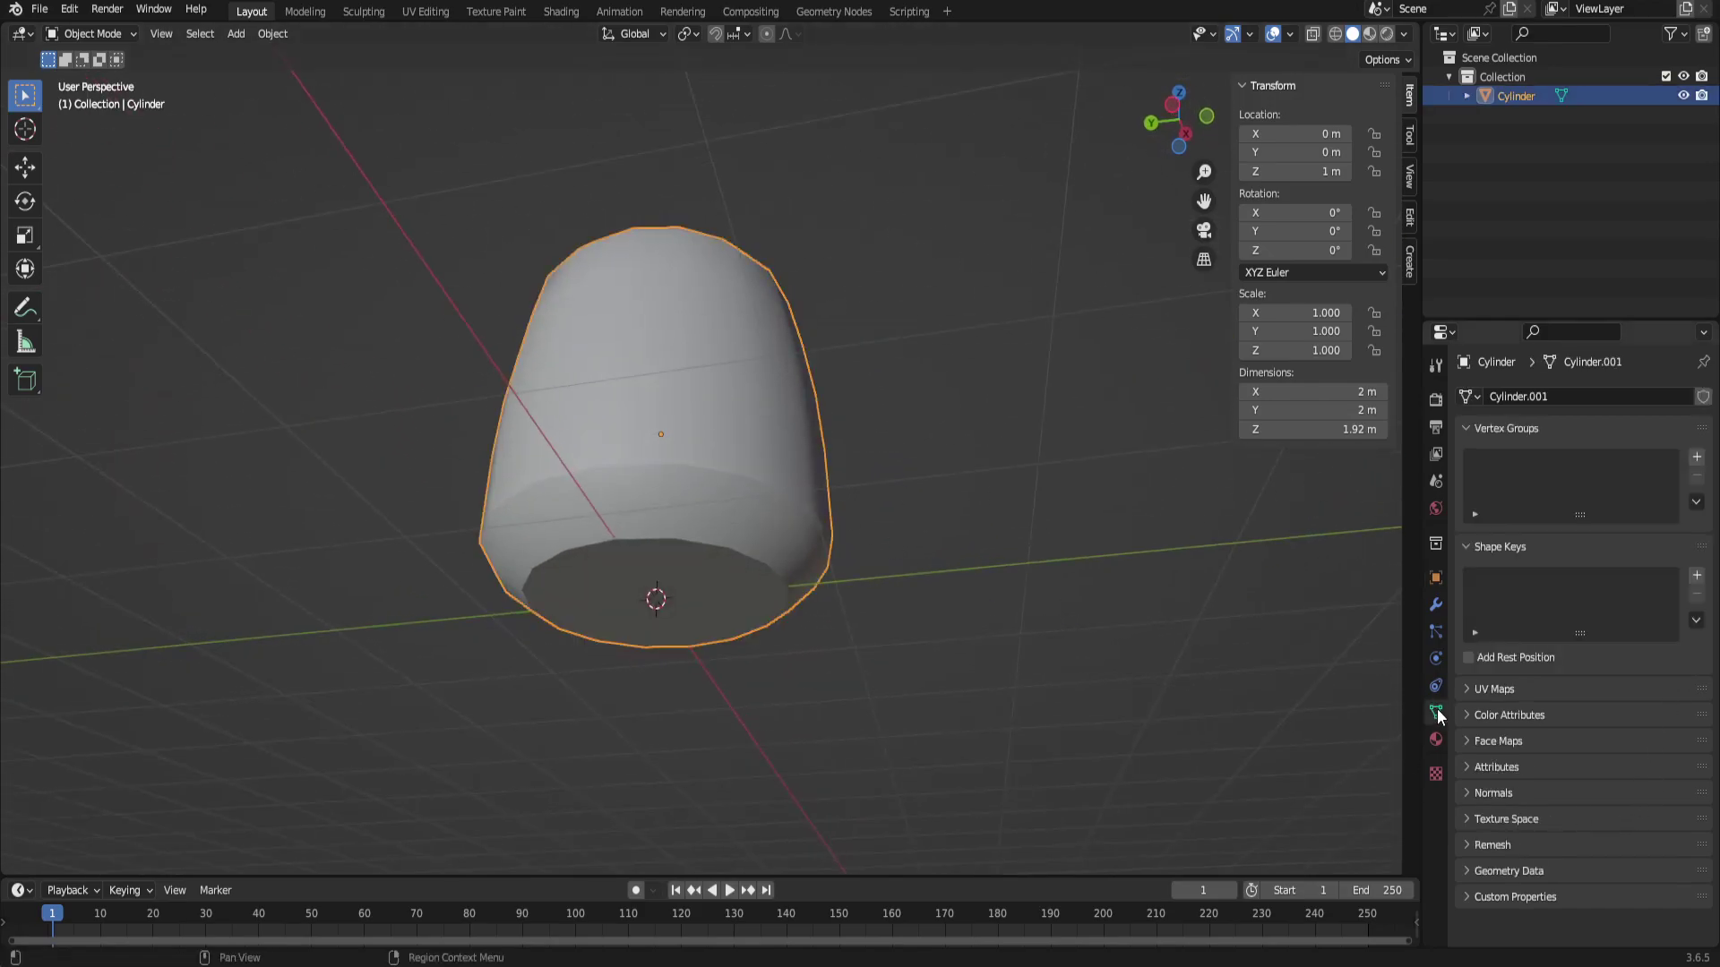
click(1466, 796)
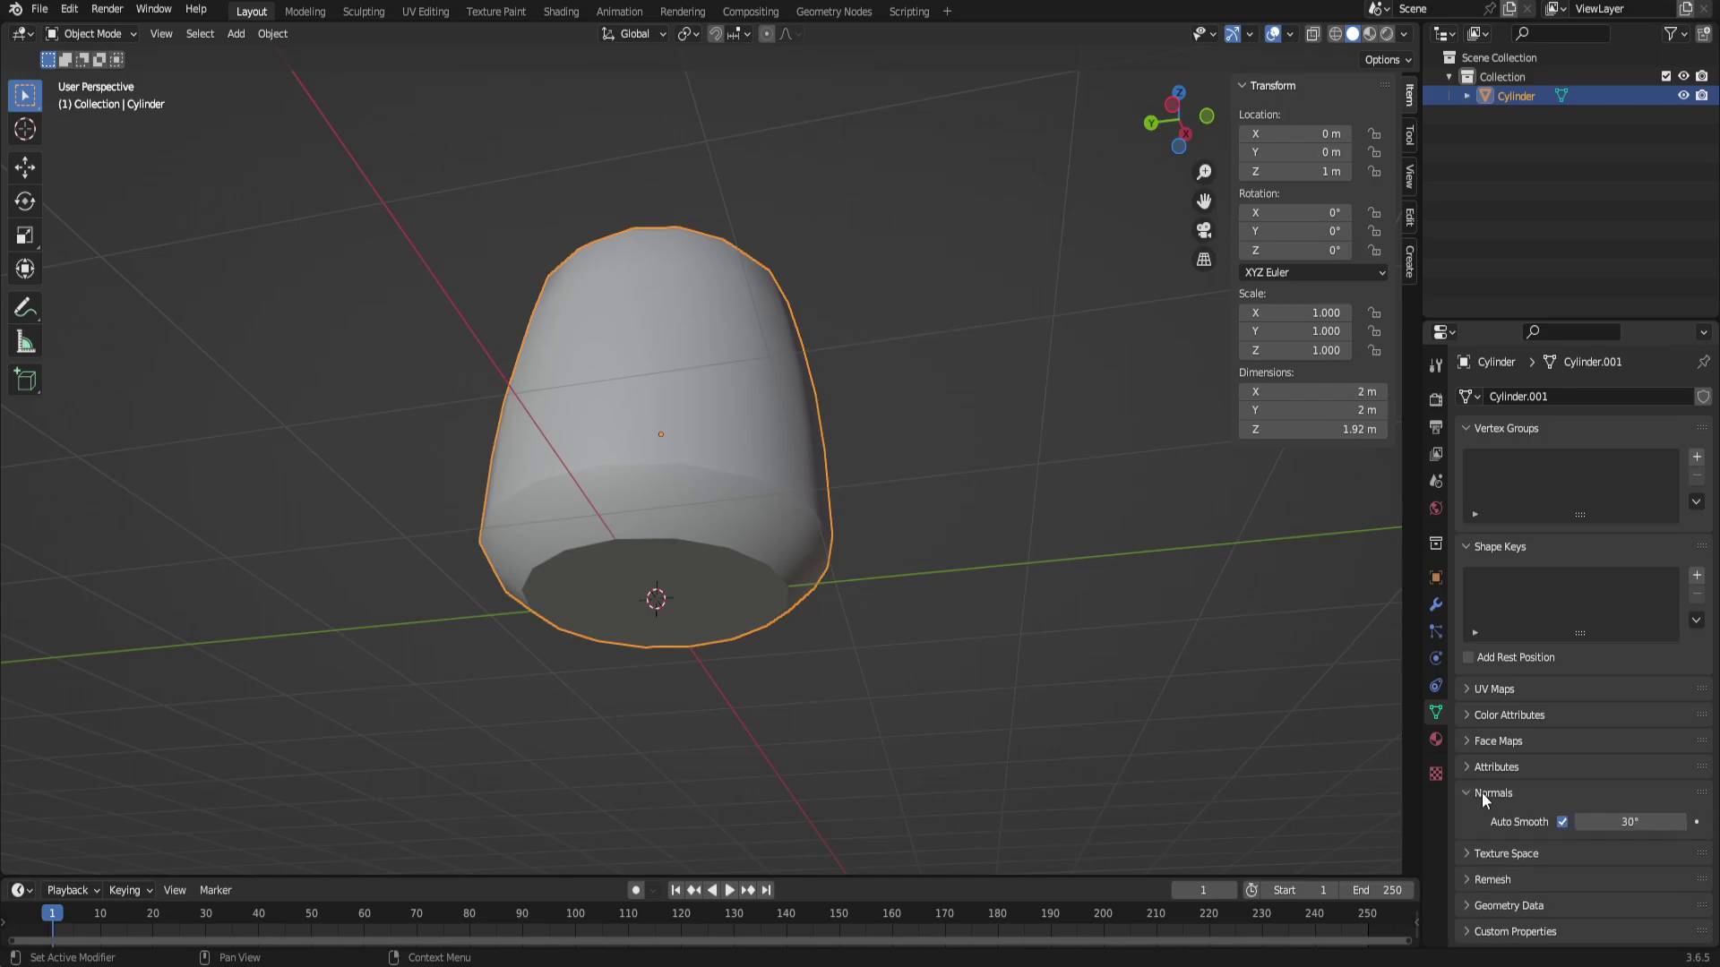
click(1623, 821)
text(4)
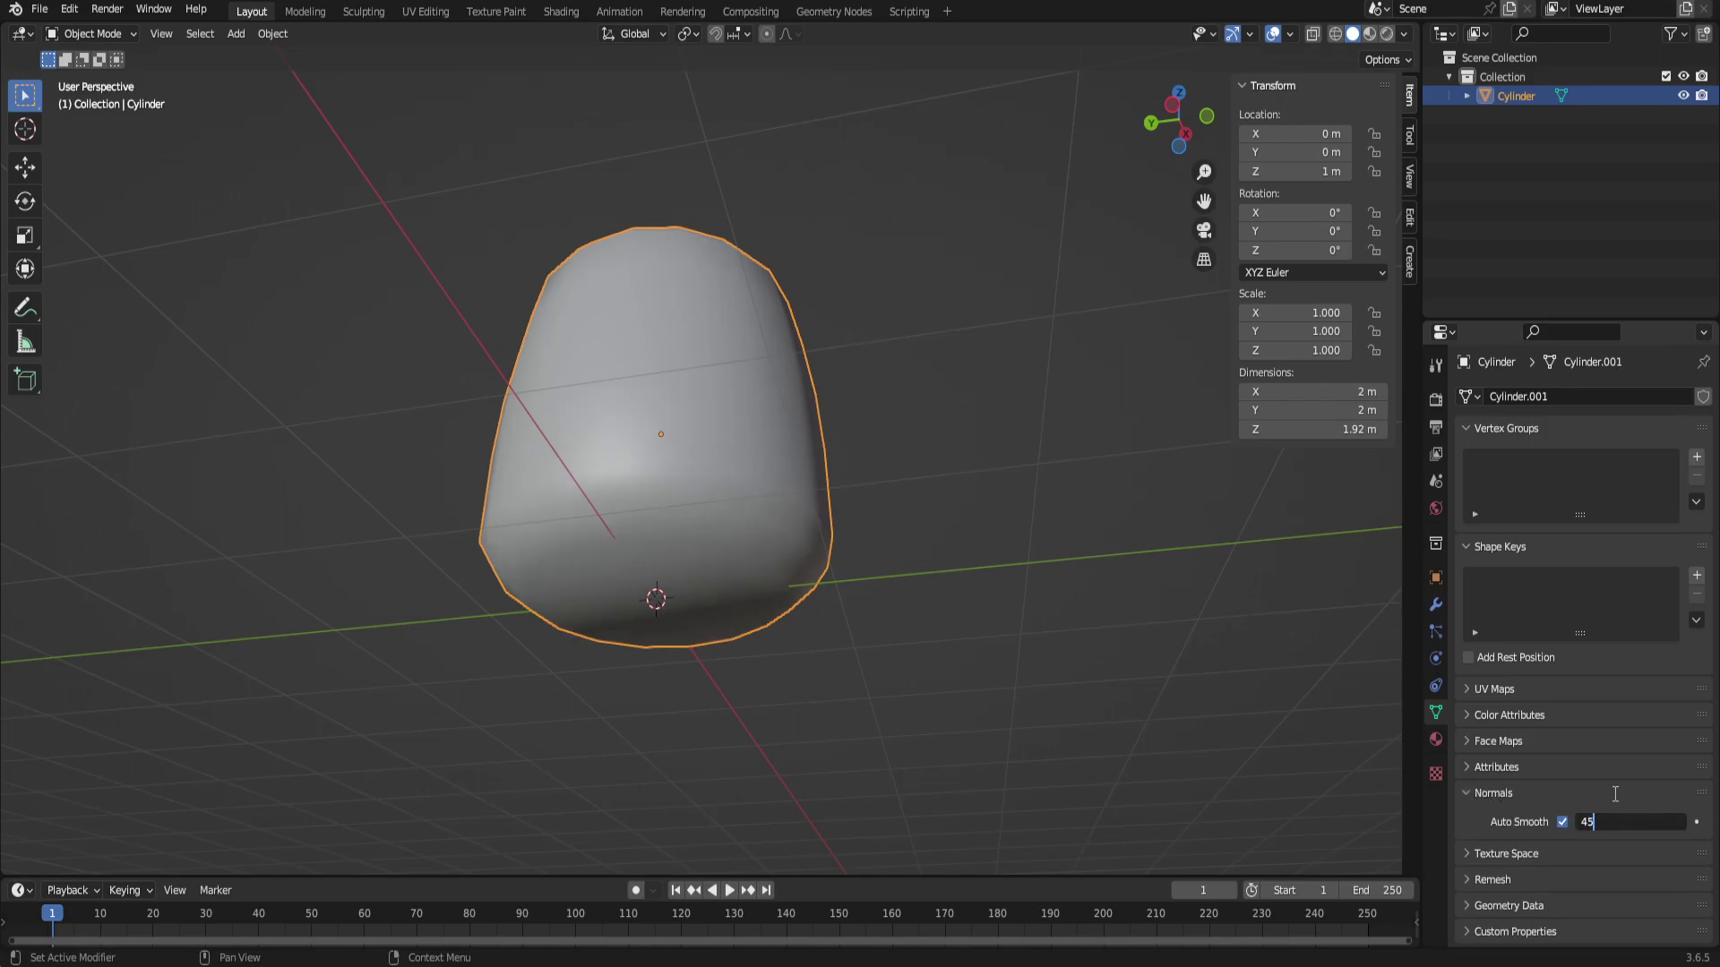
text(5)
key(Return)
click(952, 603)
middle_drag(953, 603, 868, 480)
click(676, 452)
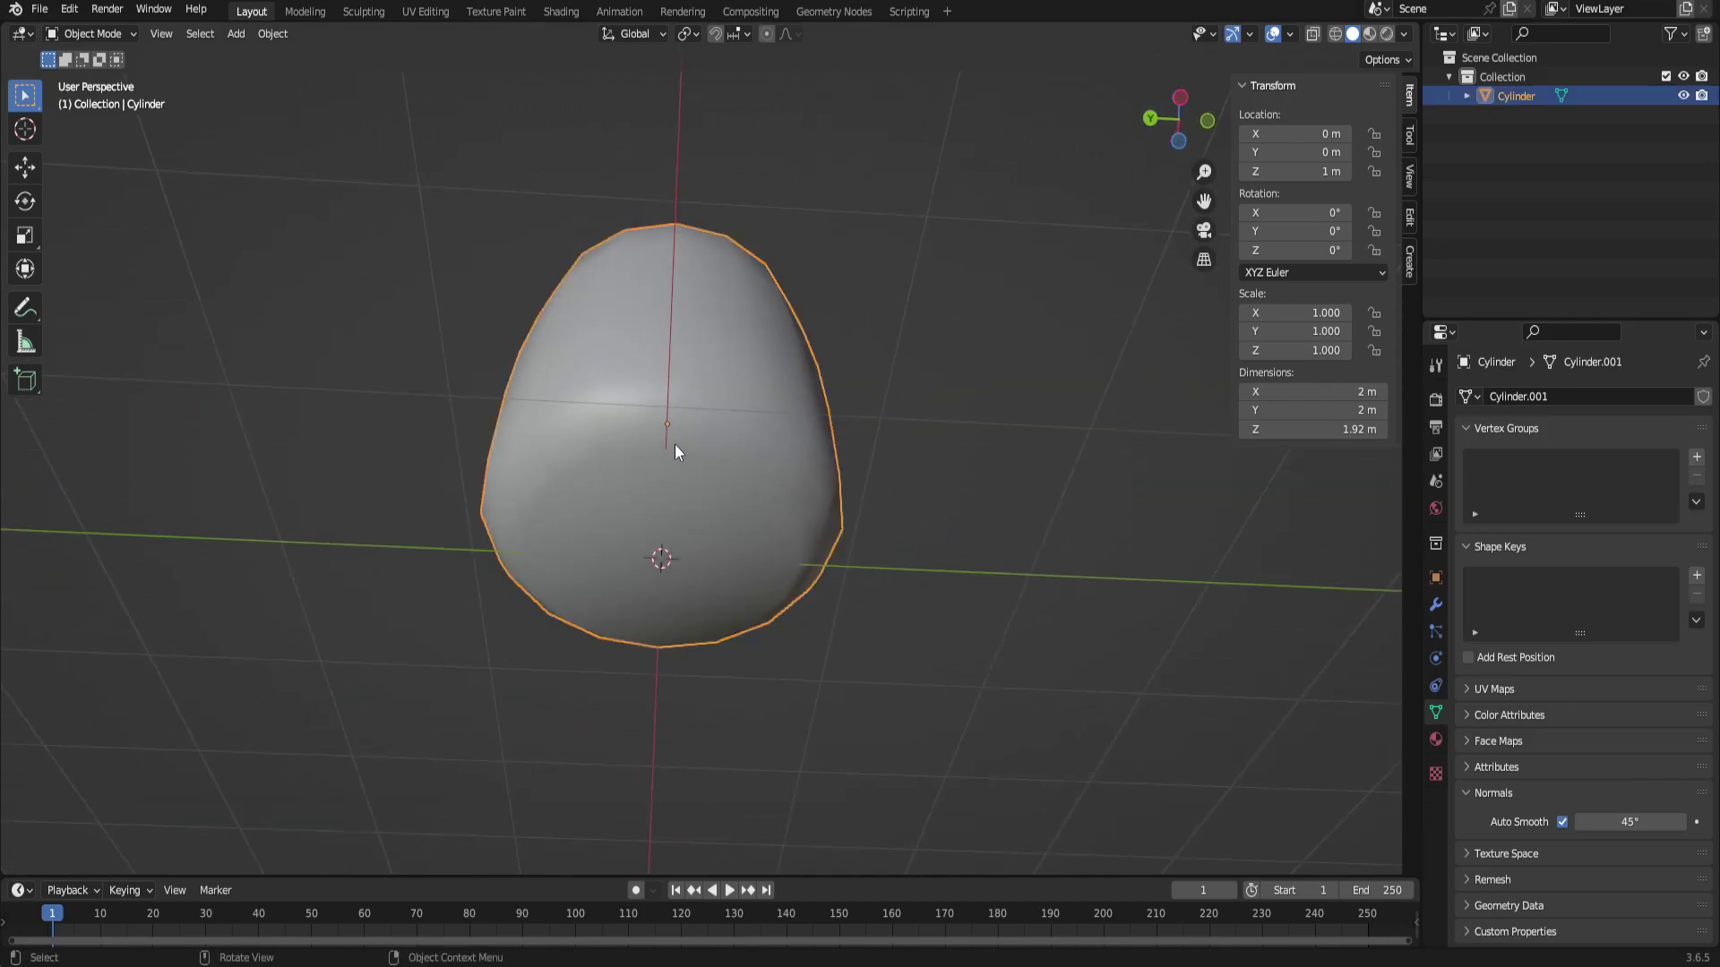
Mark the bottom face's edge loop as sharp in Edit Mode and return to Object Mode.
key(Tab)
alt+click(707, 461)
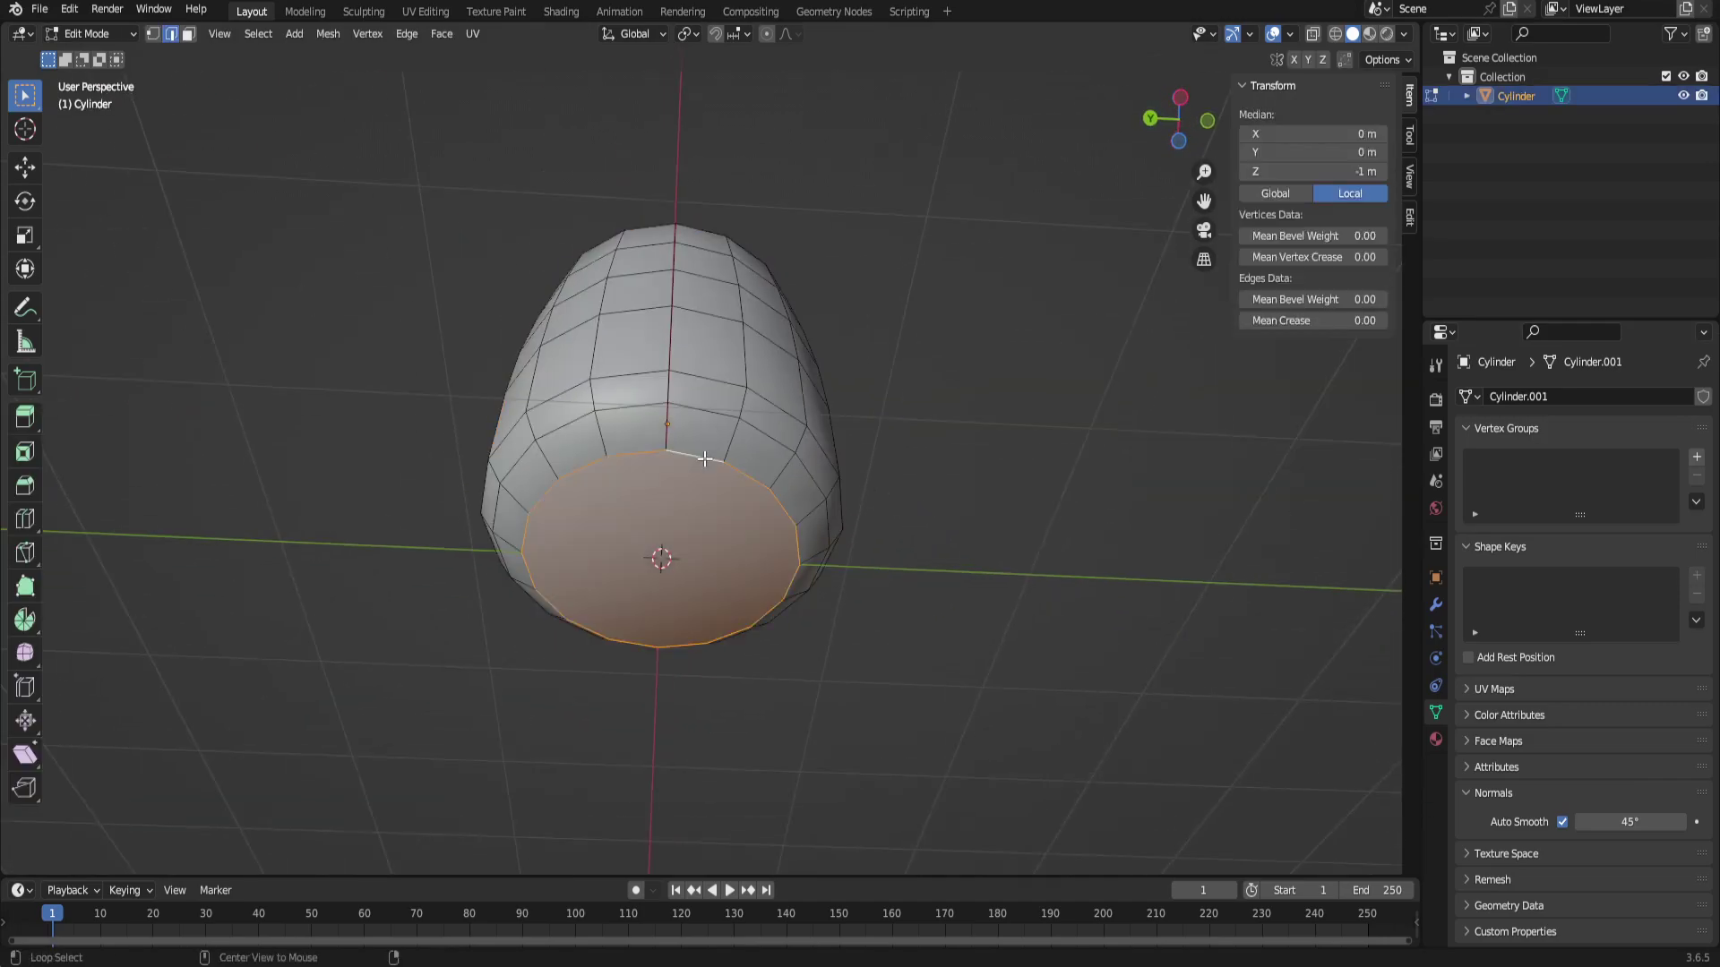
right_click(745, 488)
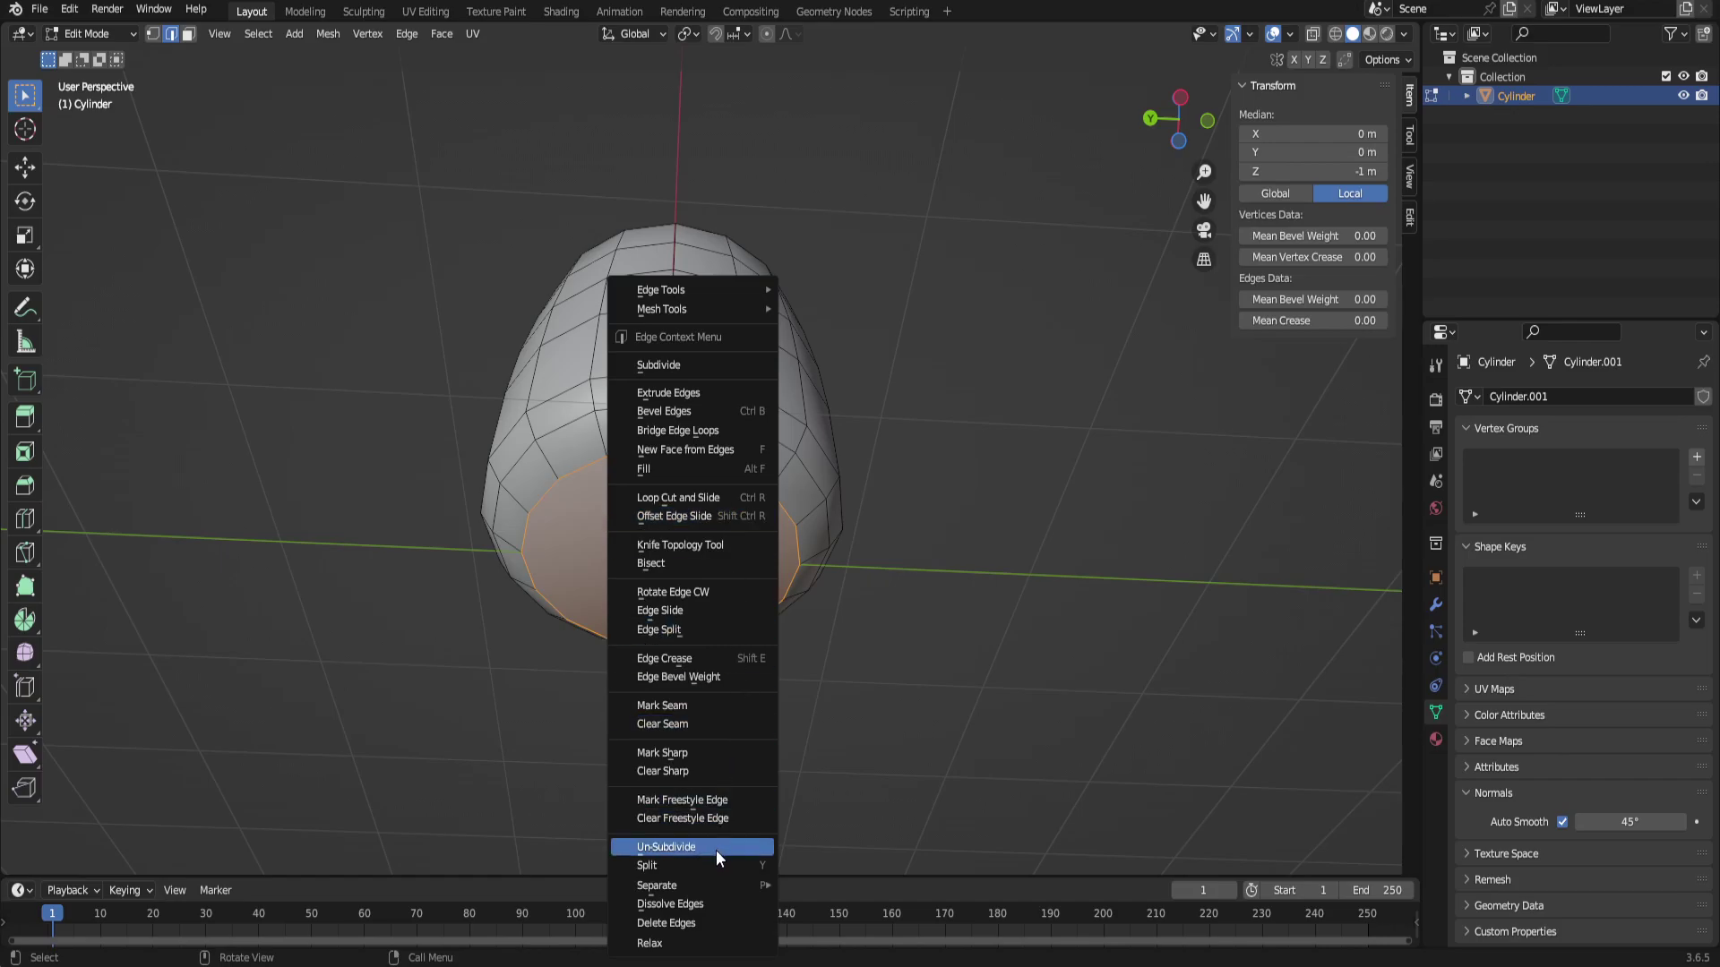
click(708, 752)
click(1055, 452)
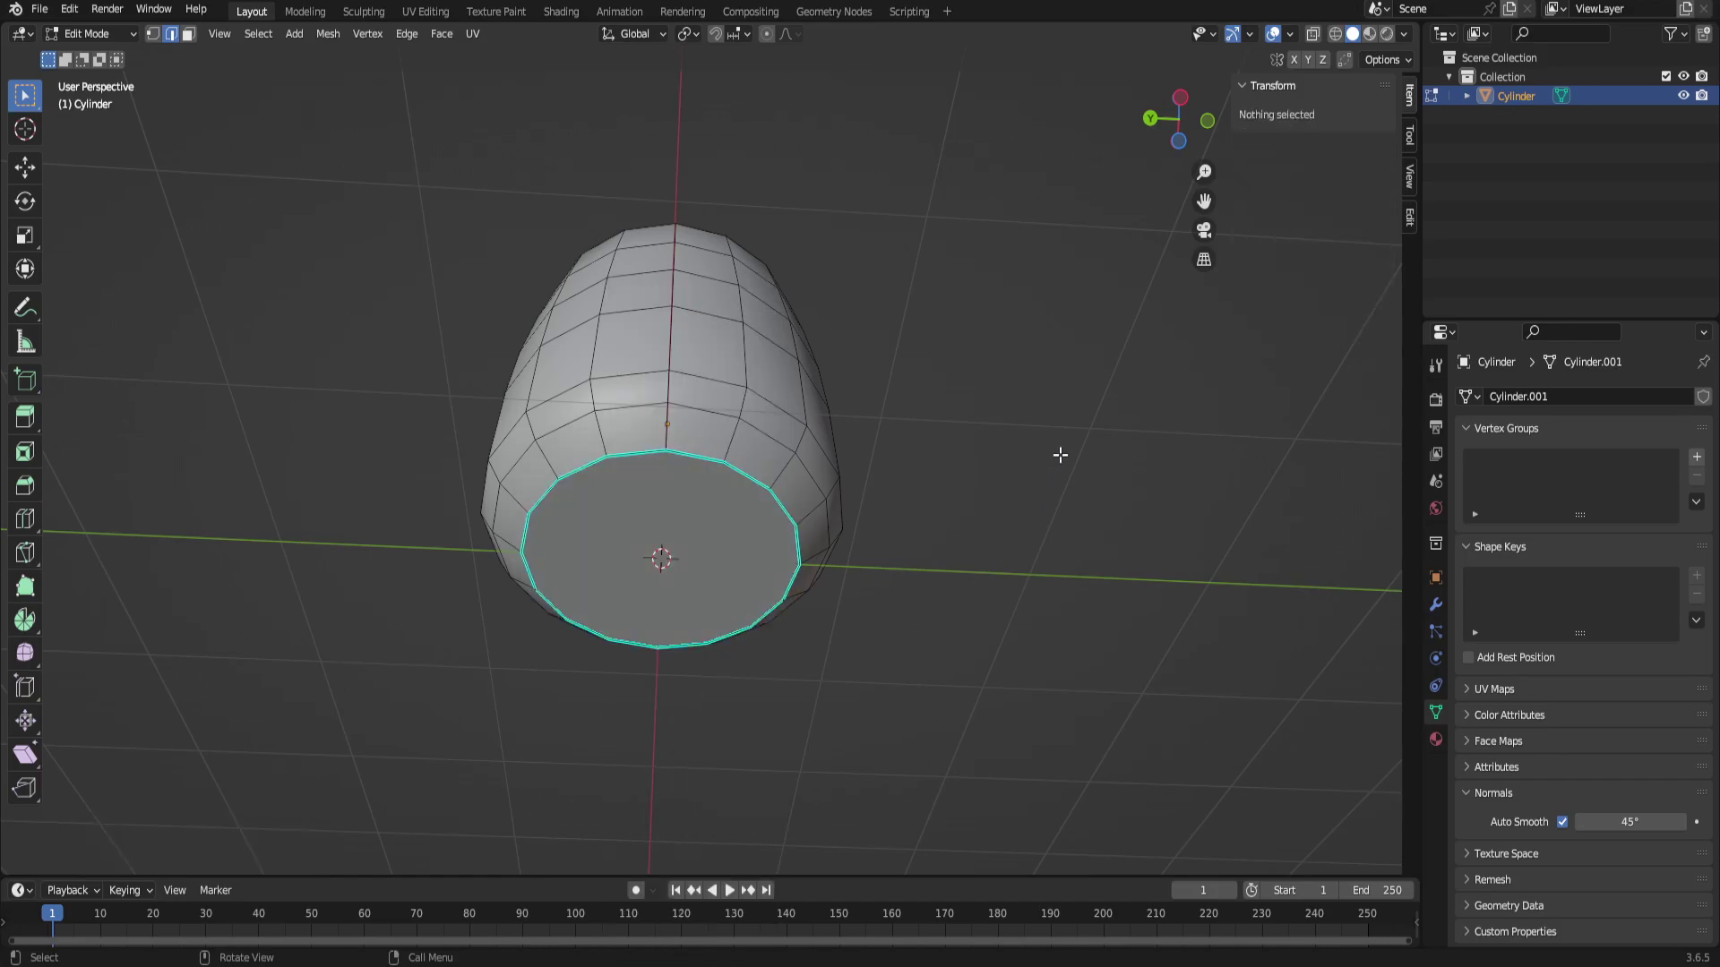
key(Tab)
middle_drag(1056, 448, 1003, 630)
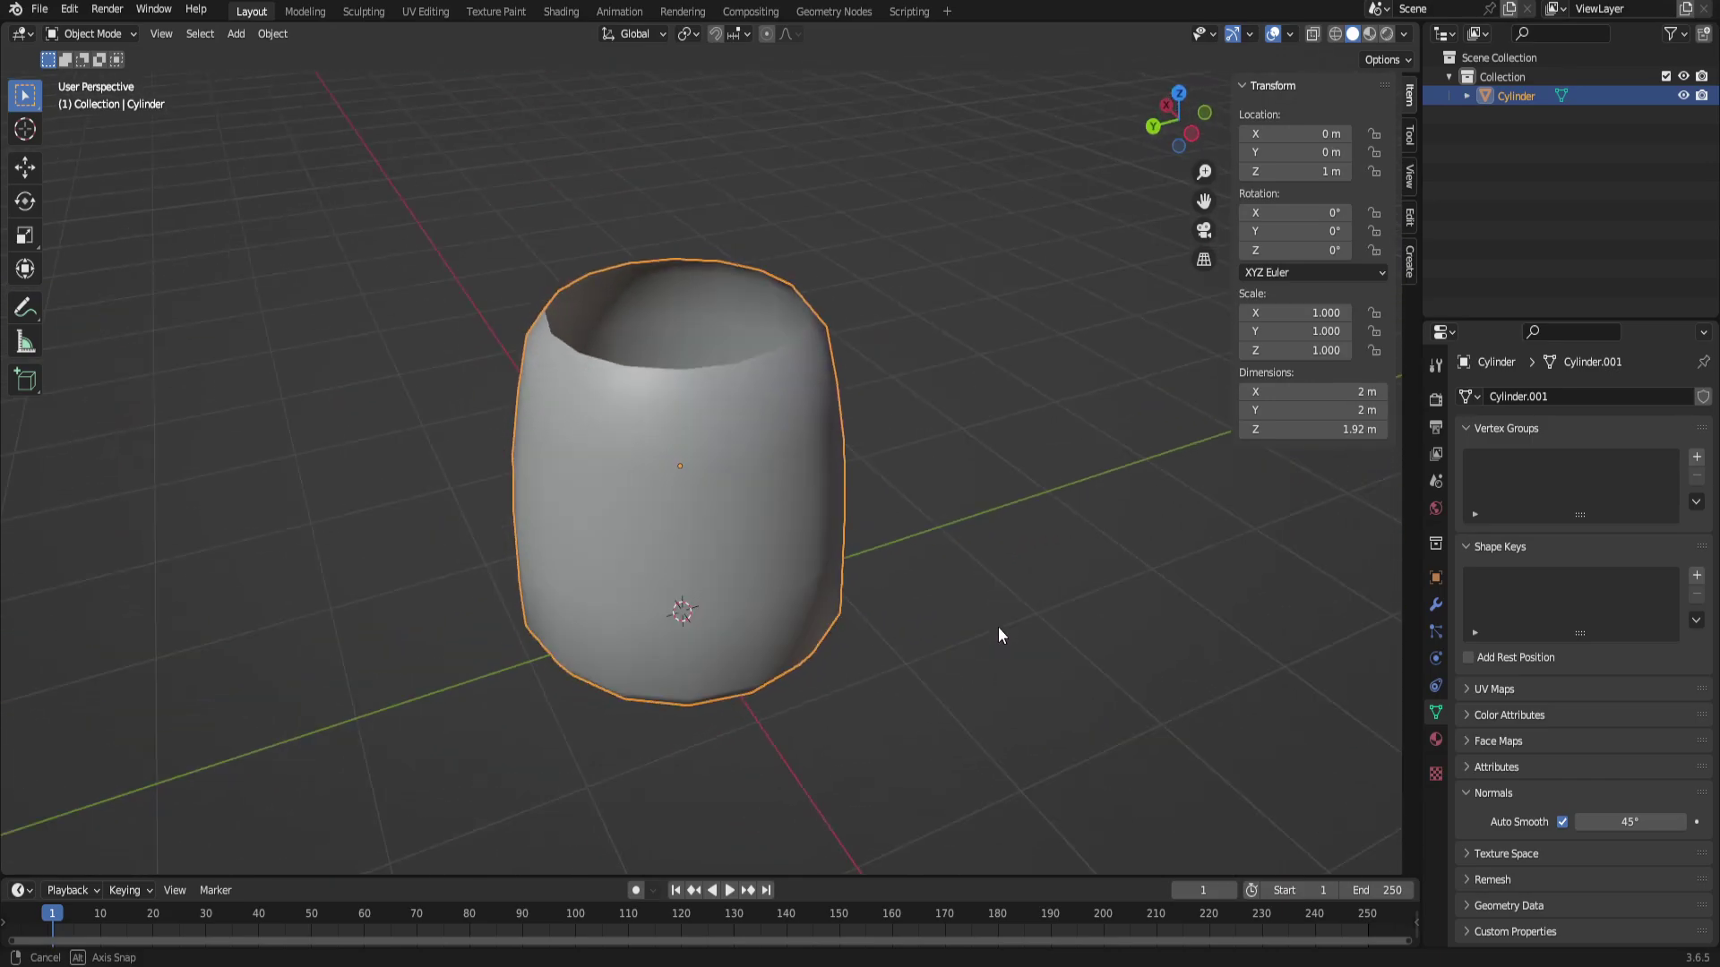
Enter Edit Mode on the cylinder and enable Backface Culling in the viewport shading options.
key(Tab)
middle_drag(856, 493, 754, 437)
middle_drag(399, 522, 661, 490)
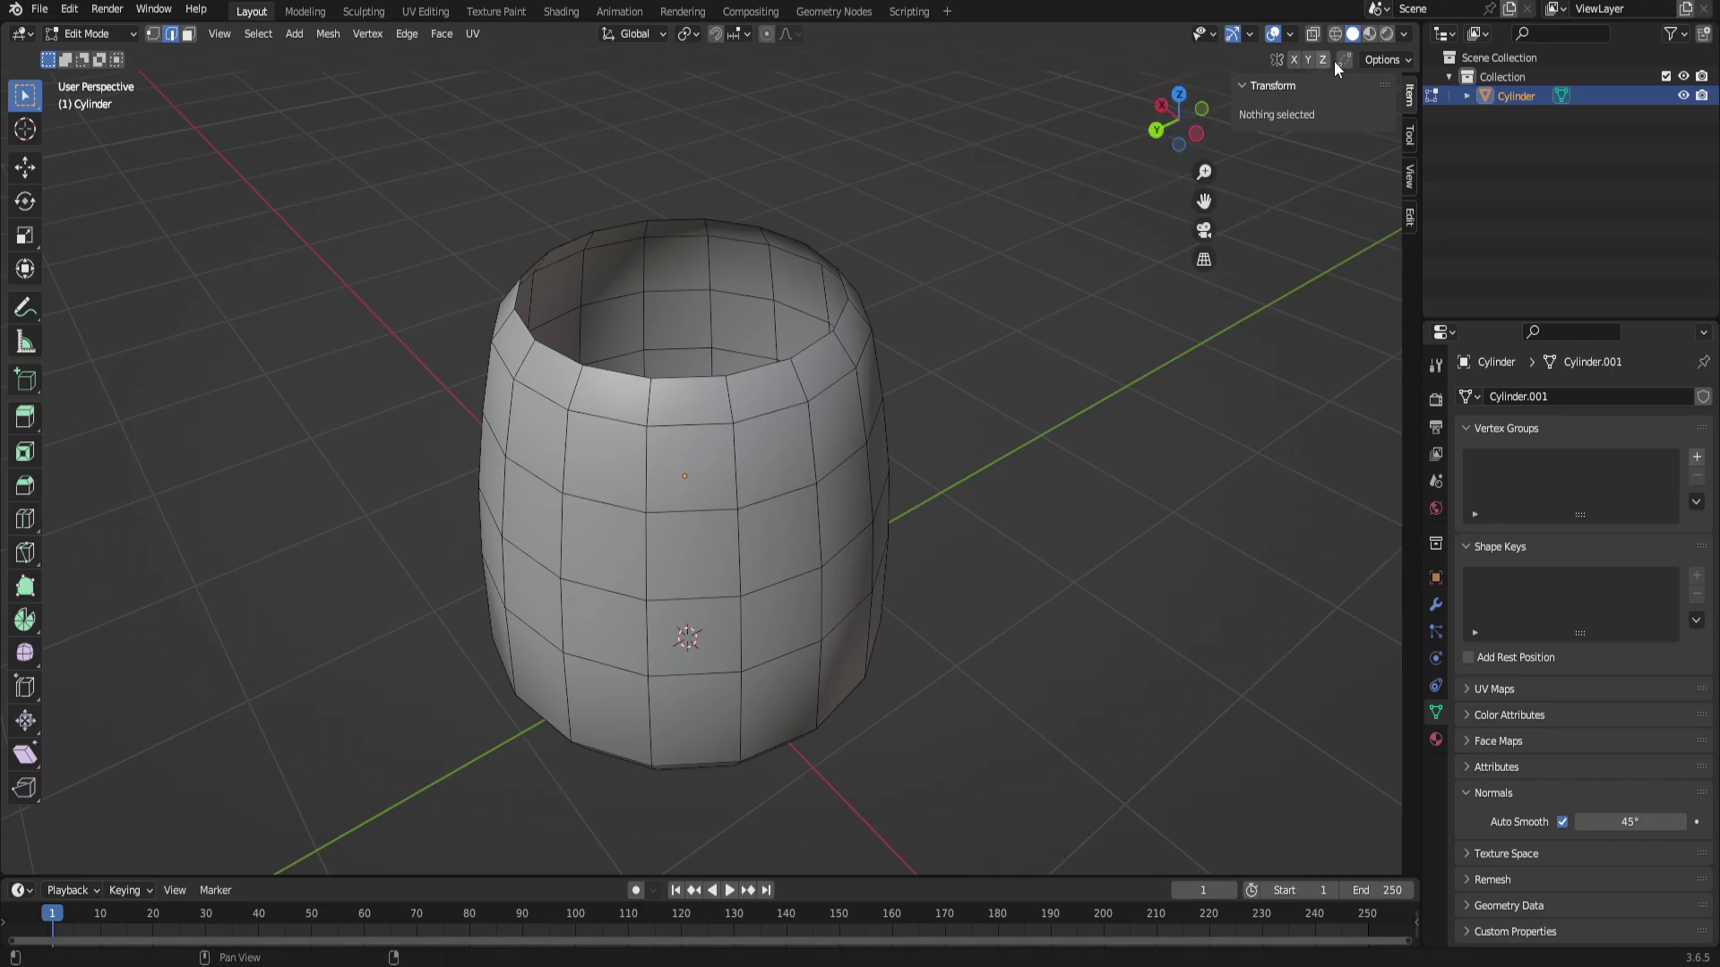
click(1403, 34)
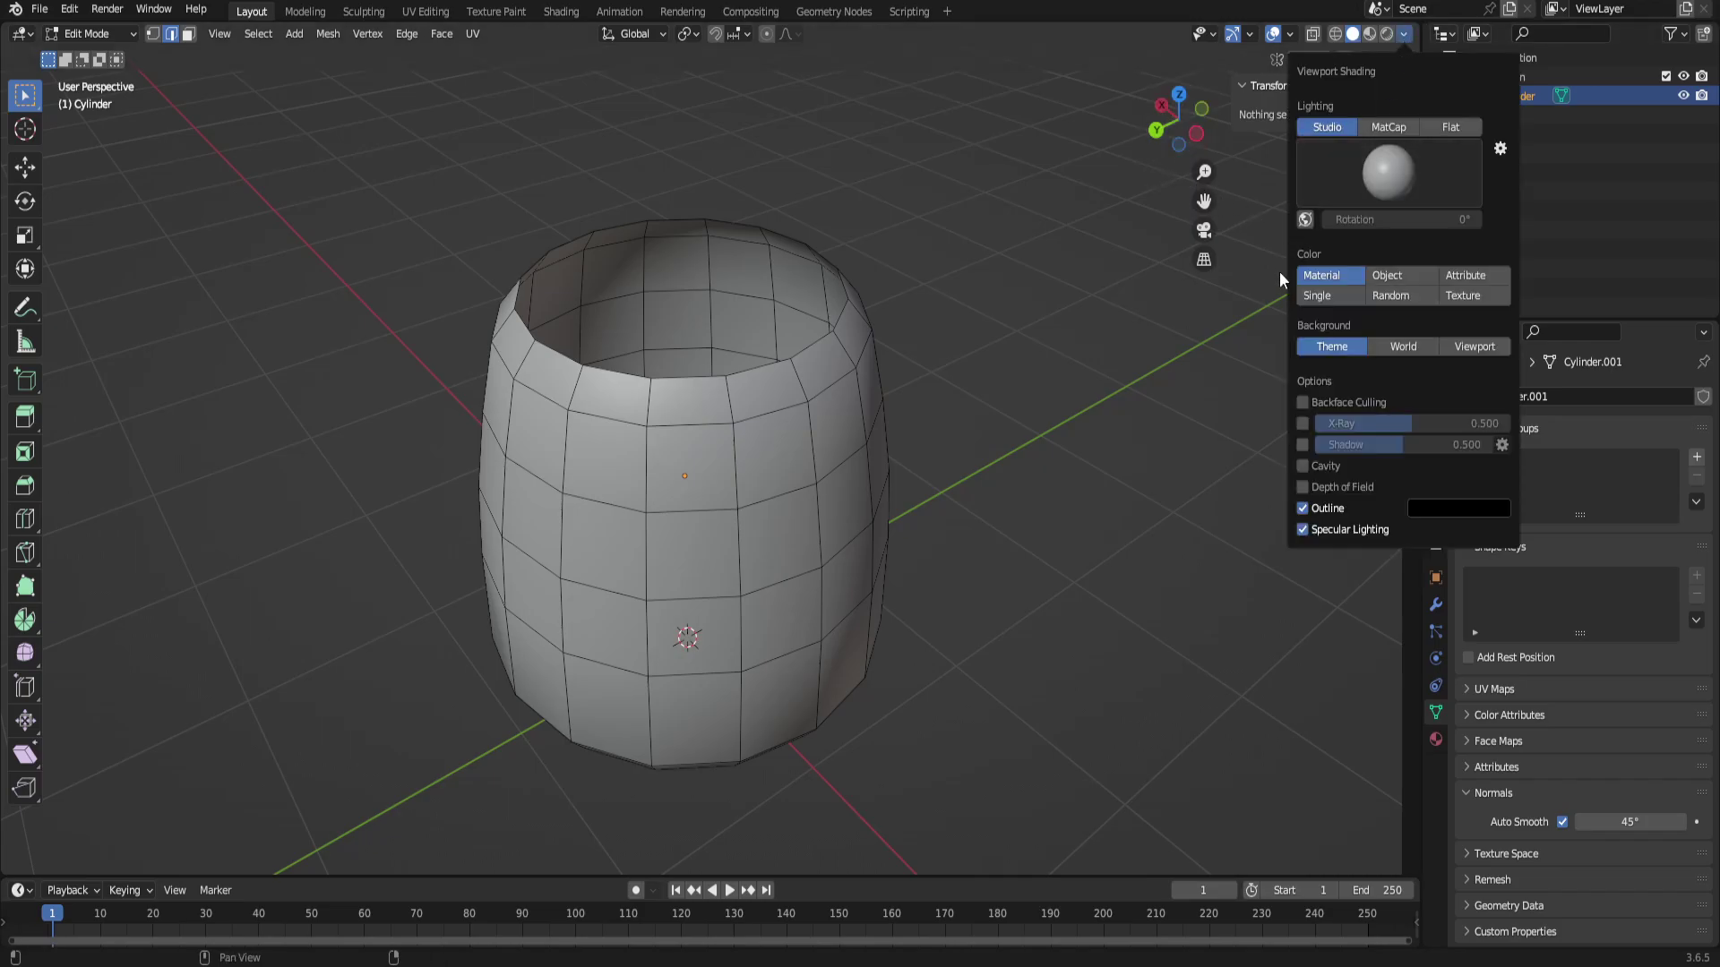
click(1314, 403)
middle_drag(970, 517, 796, 235)
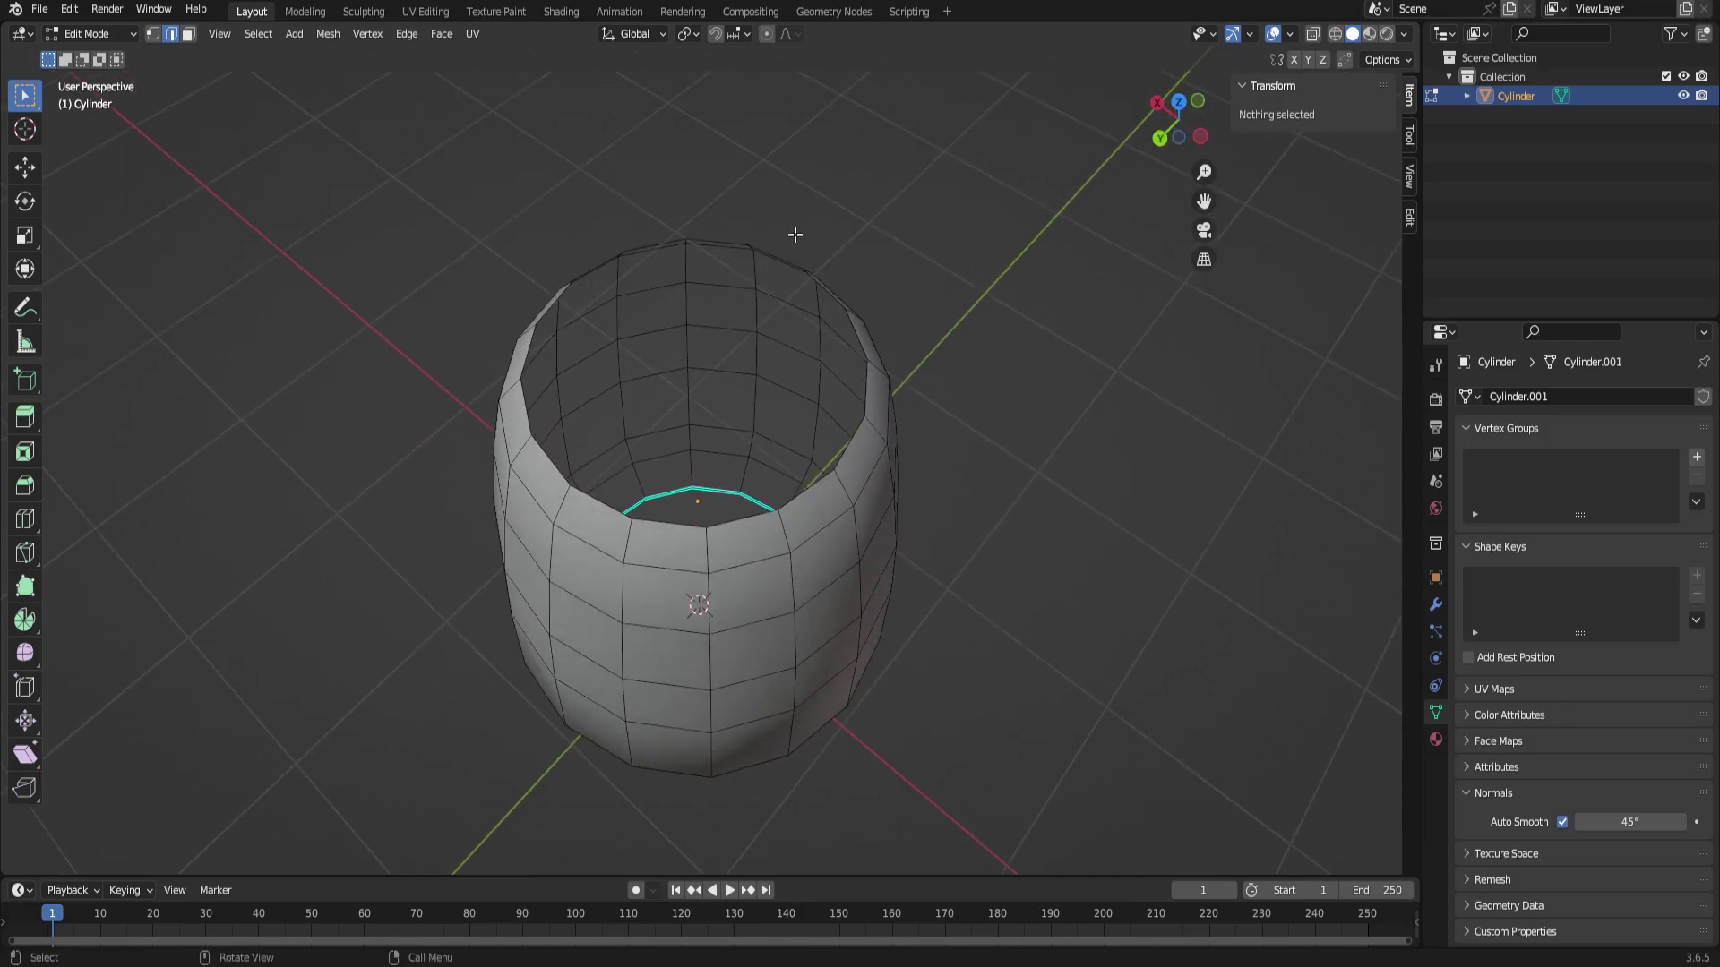
Try to build a wall from the rim's edge loop by extruding it inward at scale 0.925 and then along Z.
alt+click(807, 482)
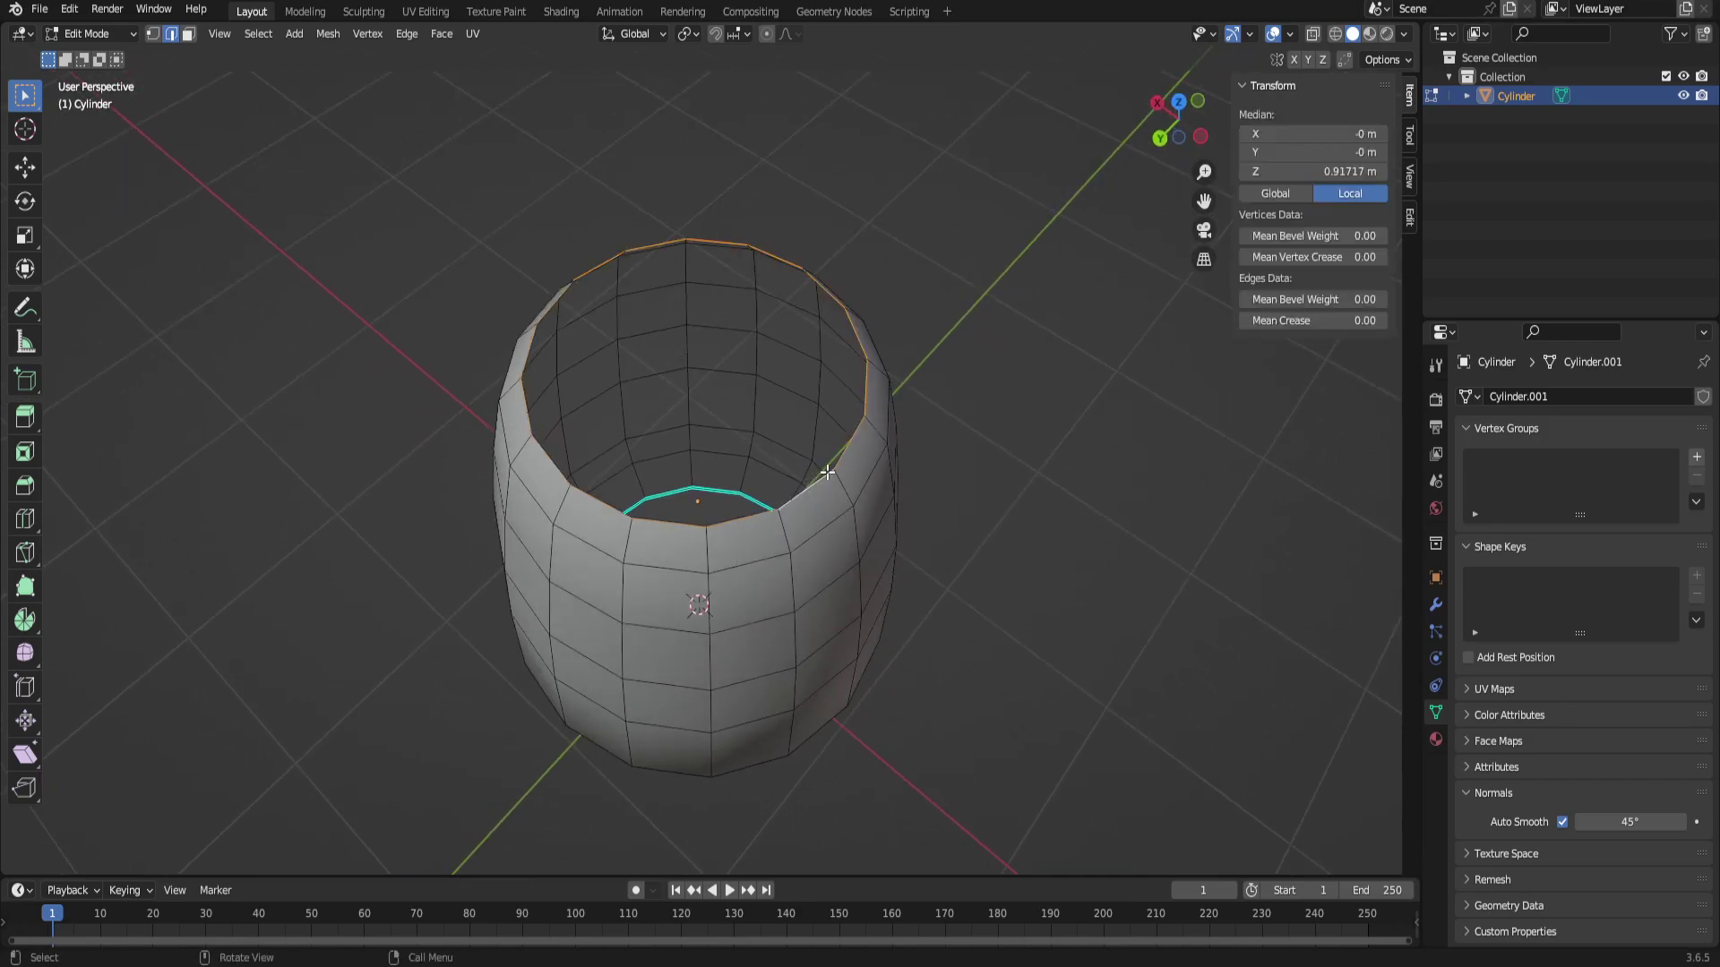
key(s)
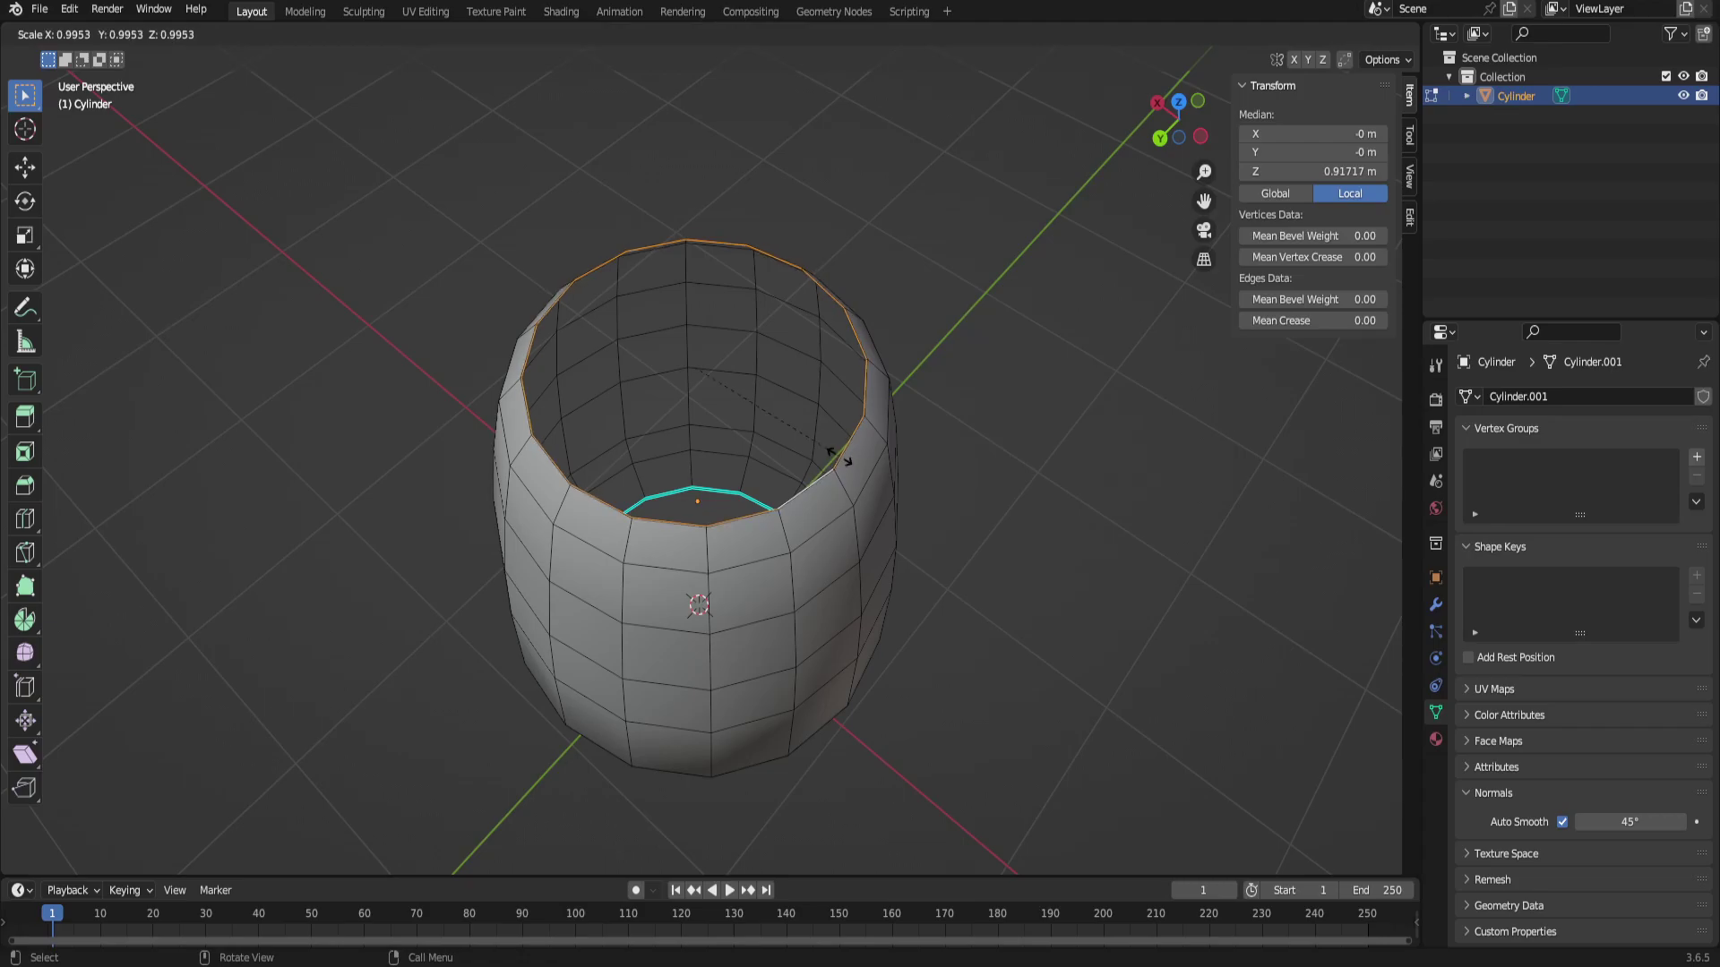
click(832, 452)
key(e)
key(z)
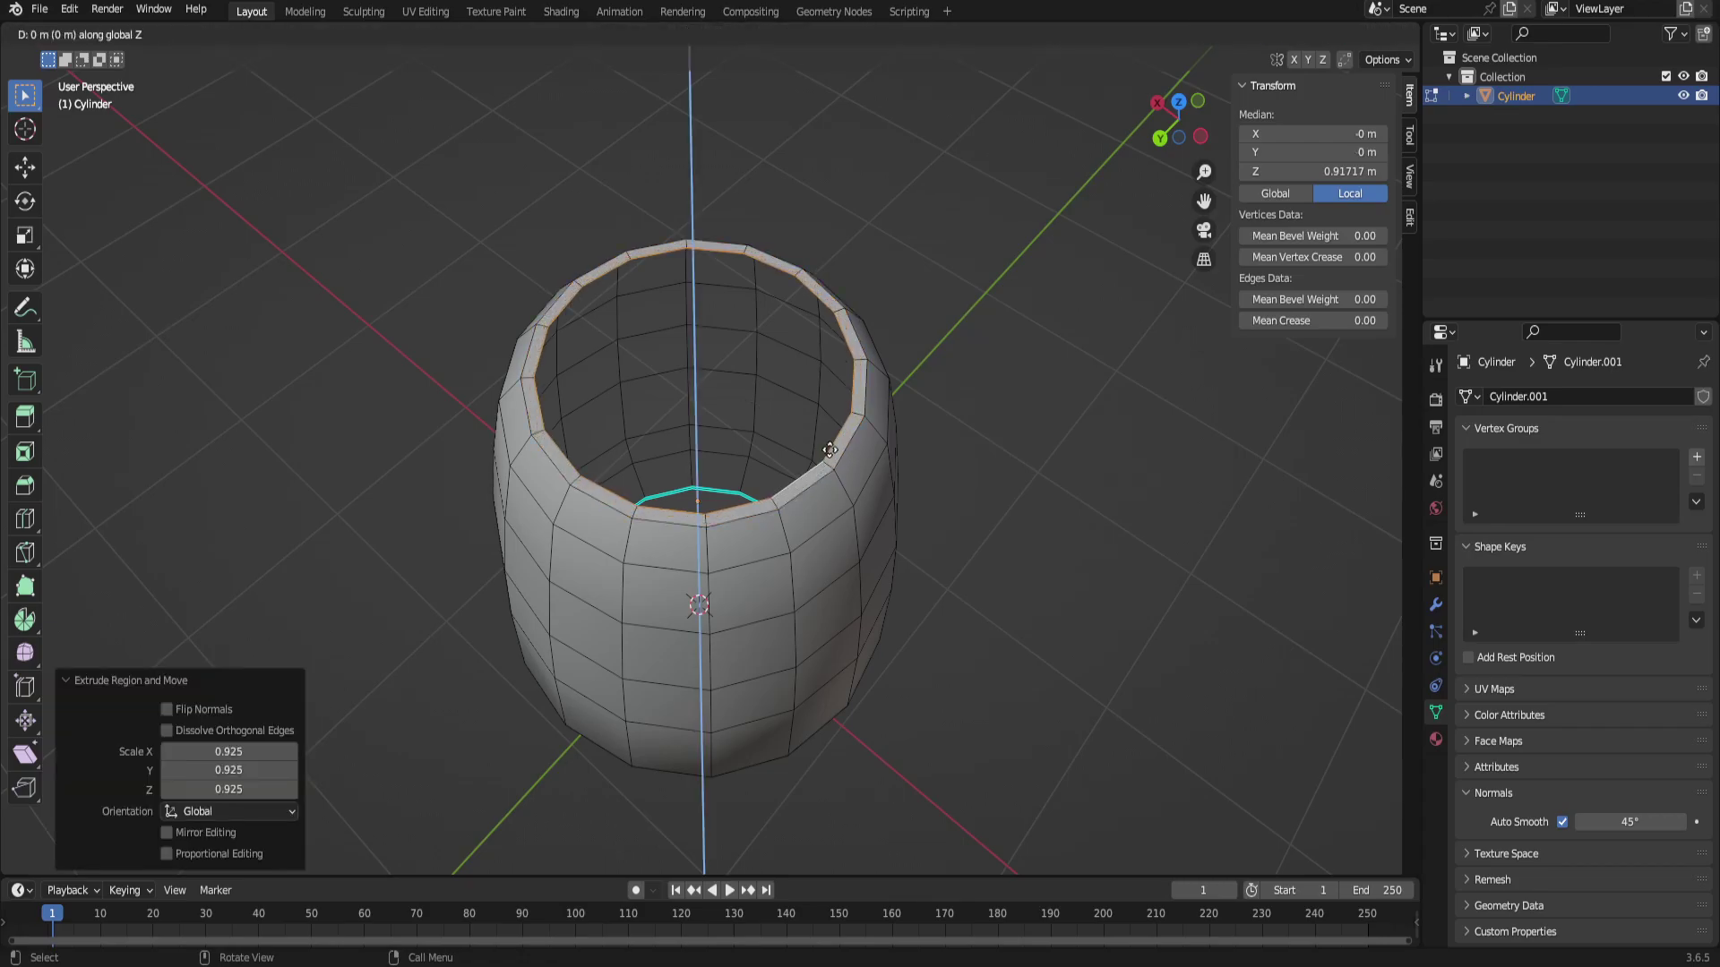
click(976, 767)
middle_drag(975, 768, 794, 671)
click(791, 664)
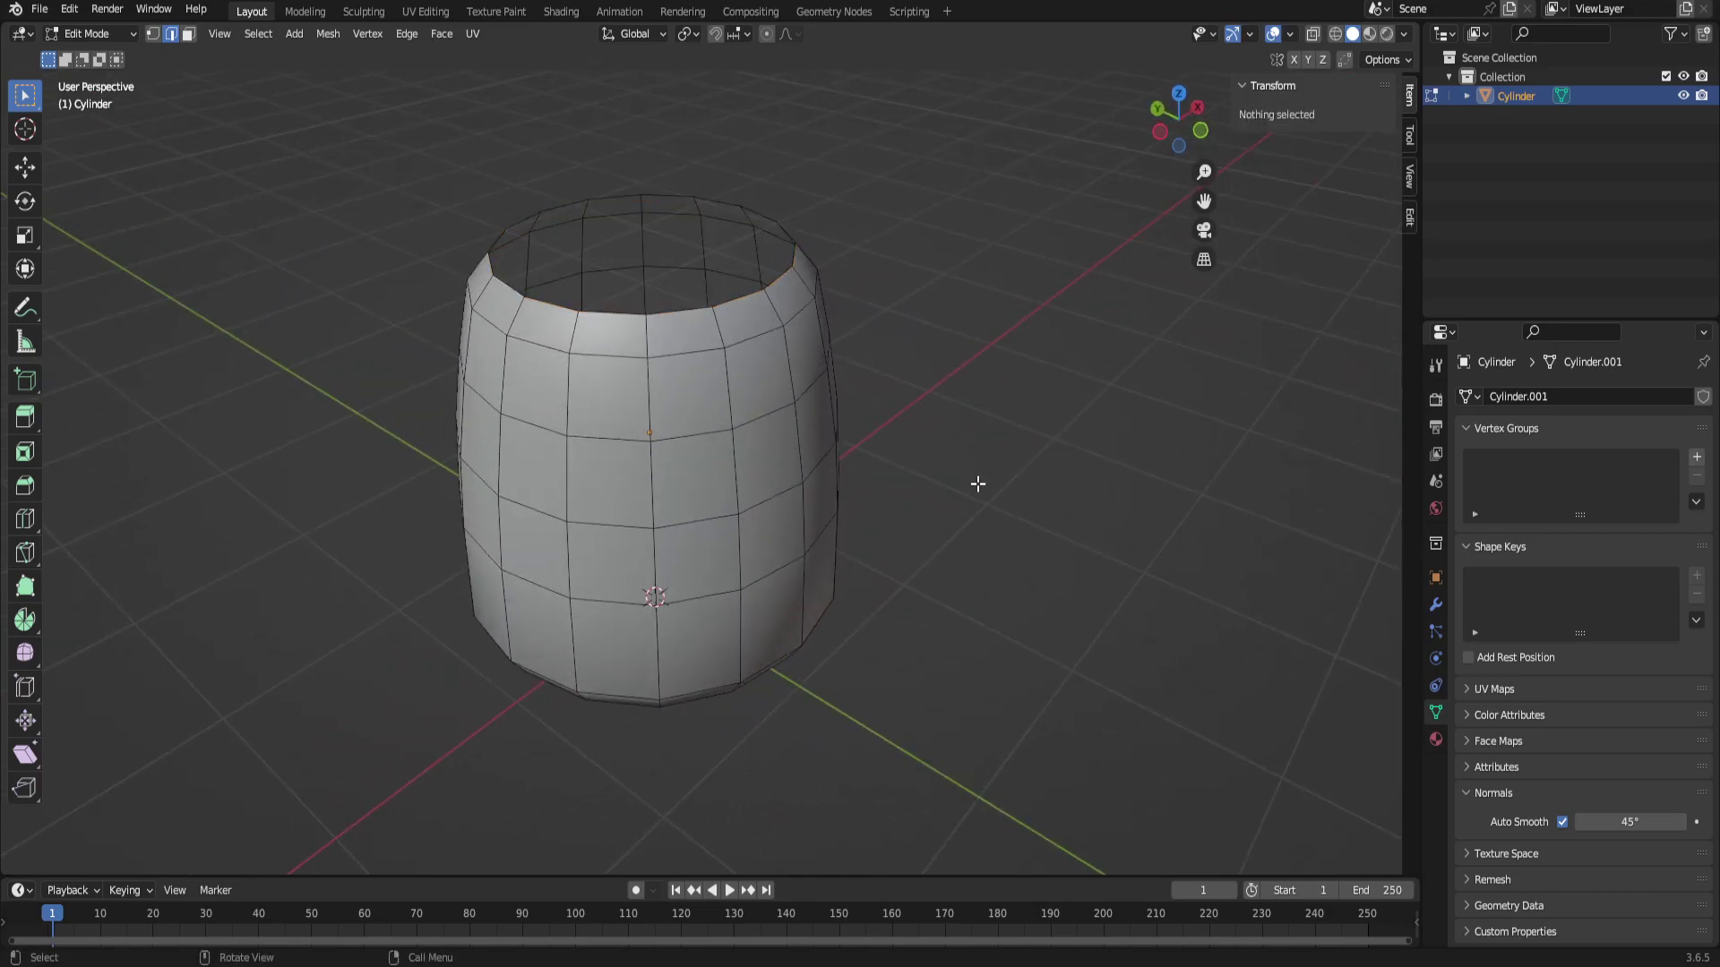
Return to Object Mode and add a Solidify modifier to the cylinder.
middle_drag(950, 494, 964, 549)
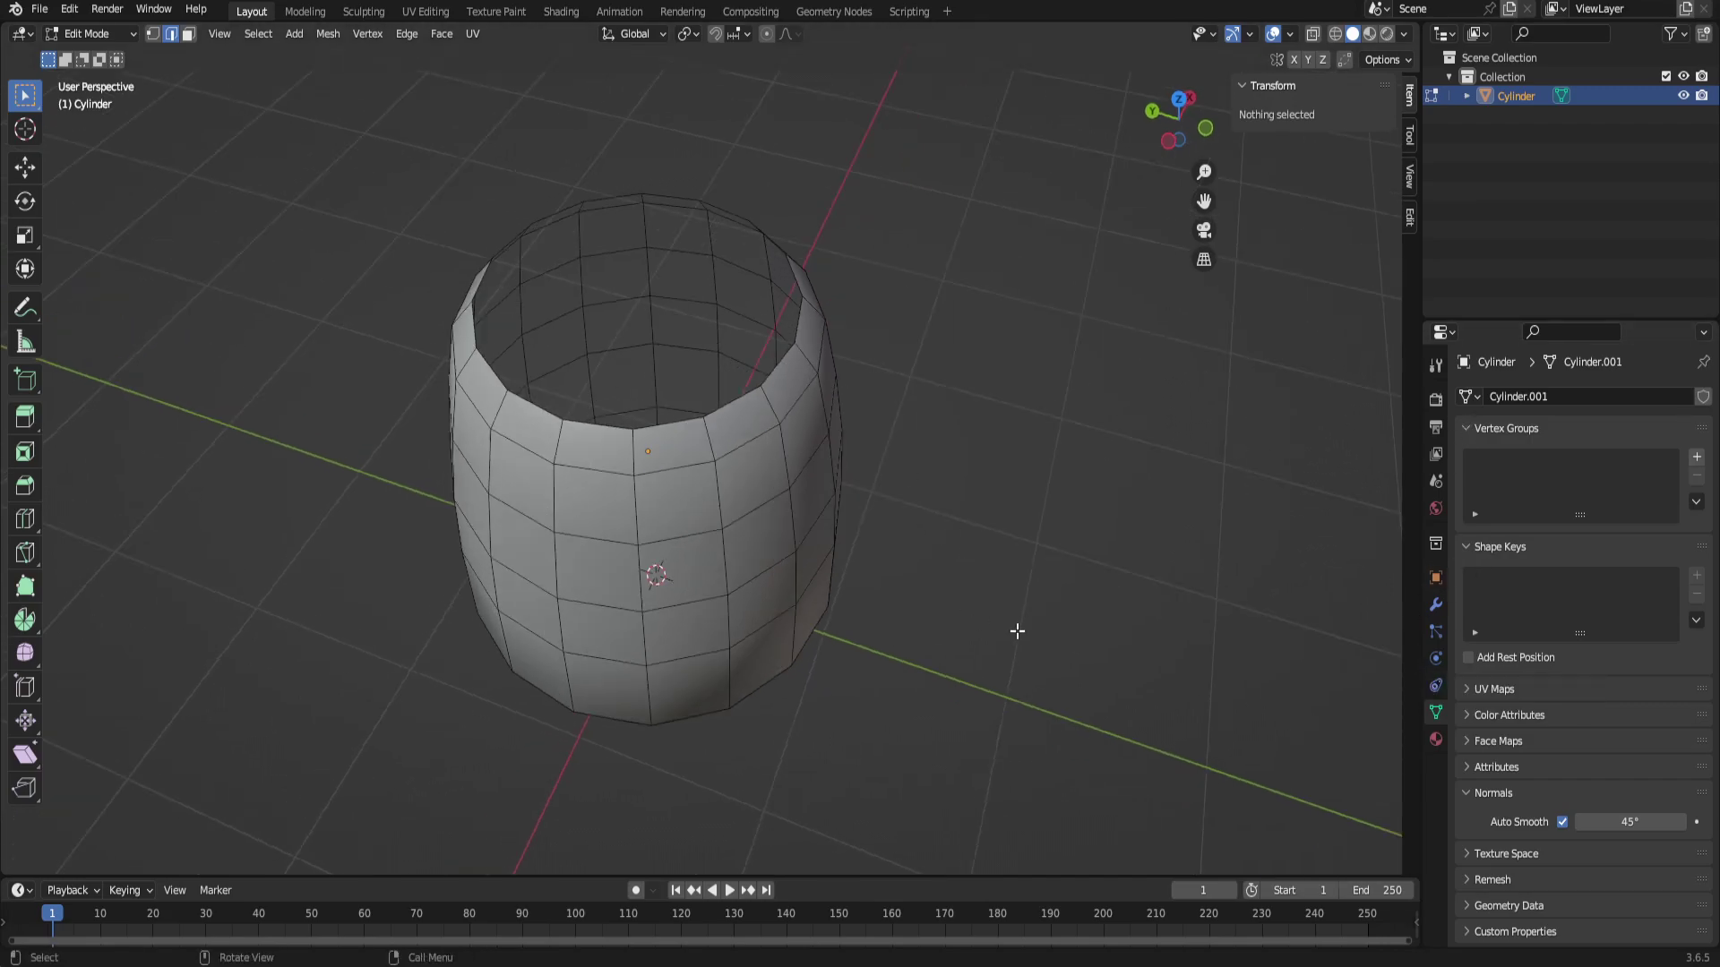
key(Tab)
right_click(959, 595)
click(965, 599)
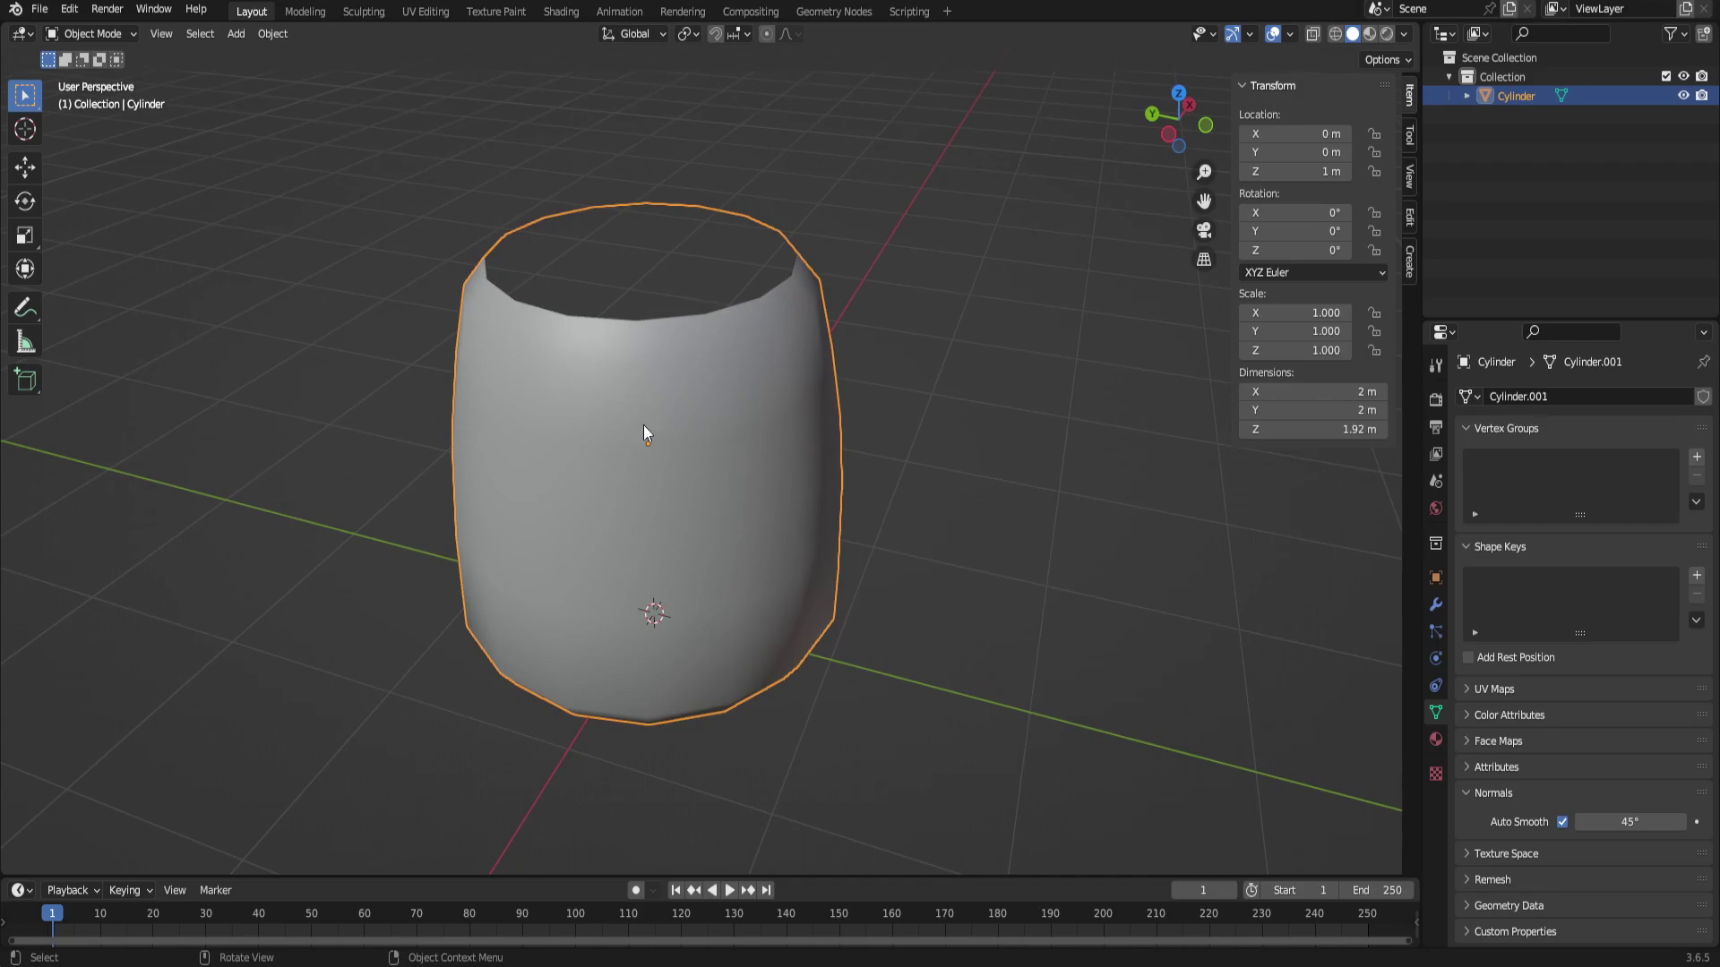
middle_drag(759, 532, 810, 412)
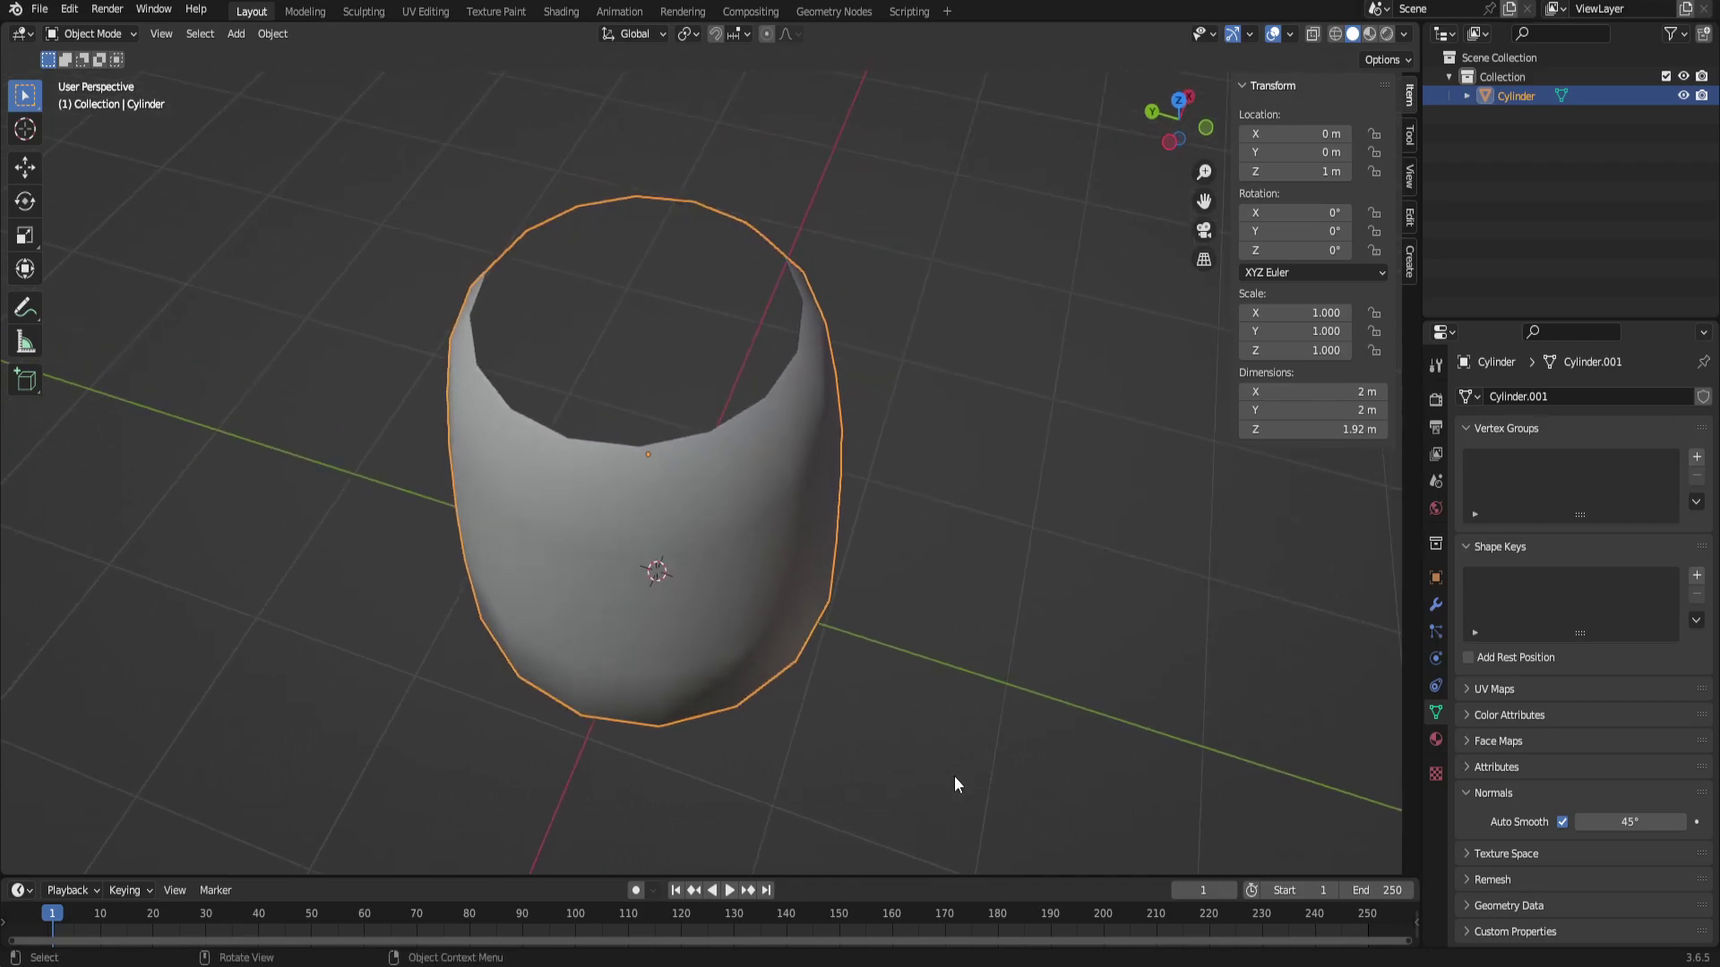
click(1436, 605)
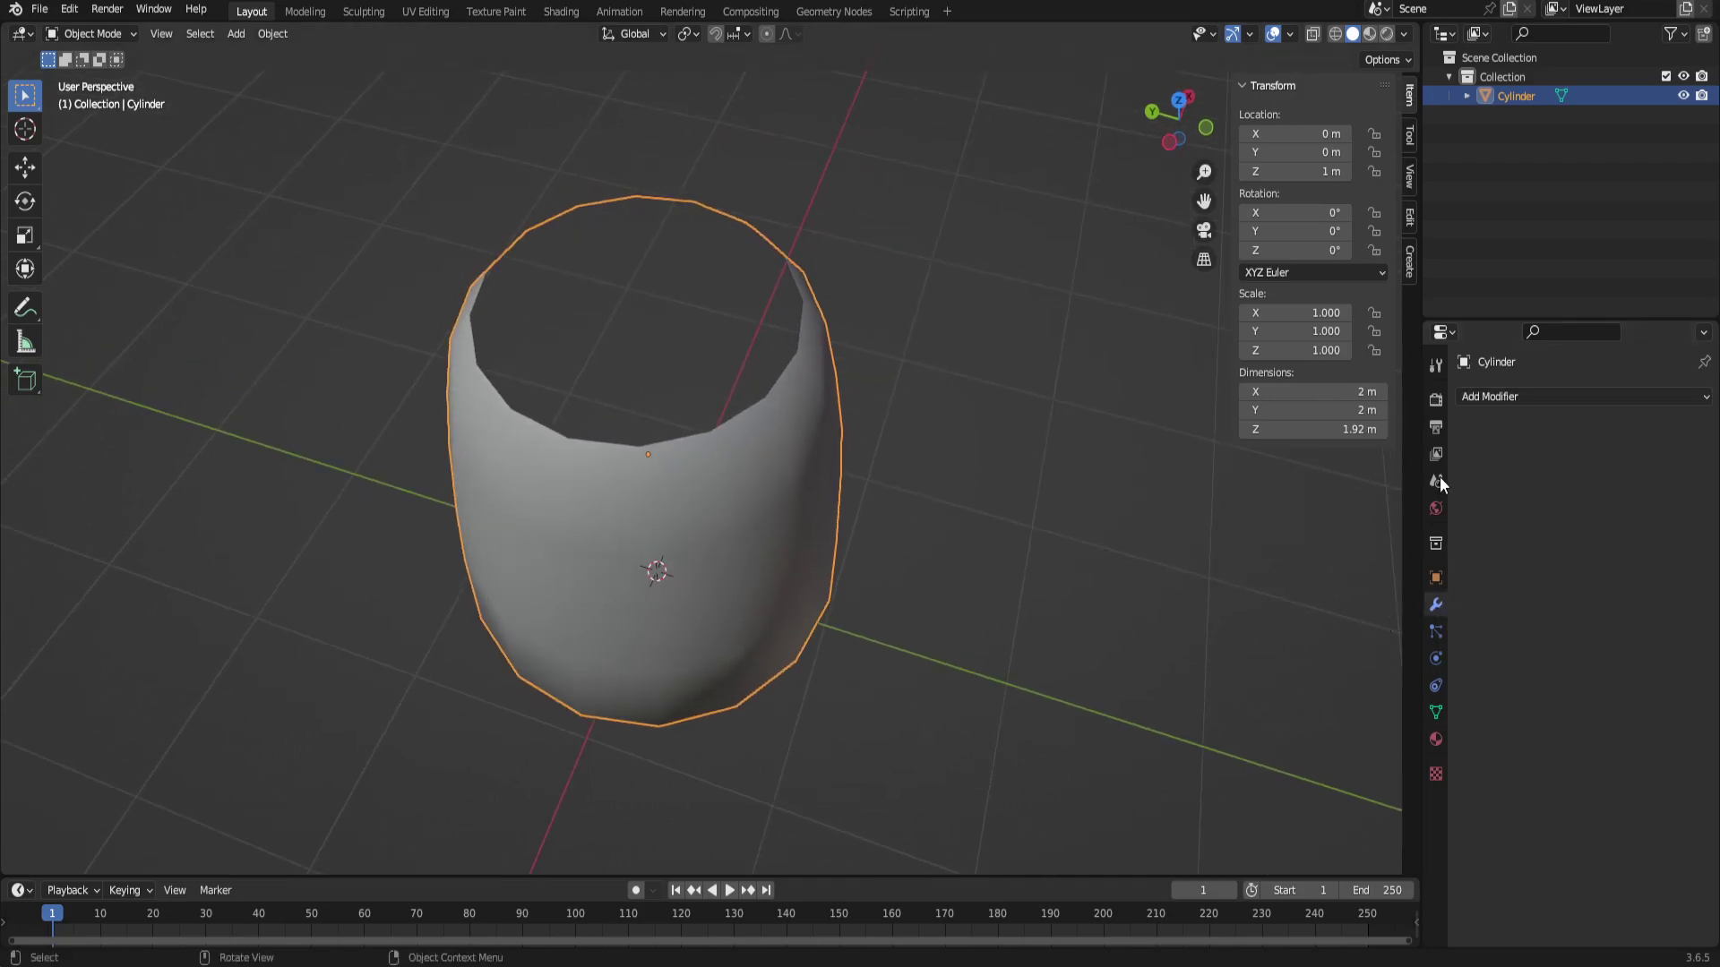
click(1545, 396)
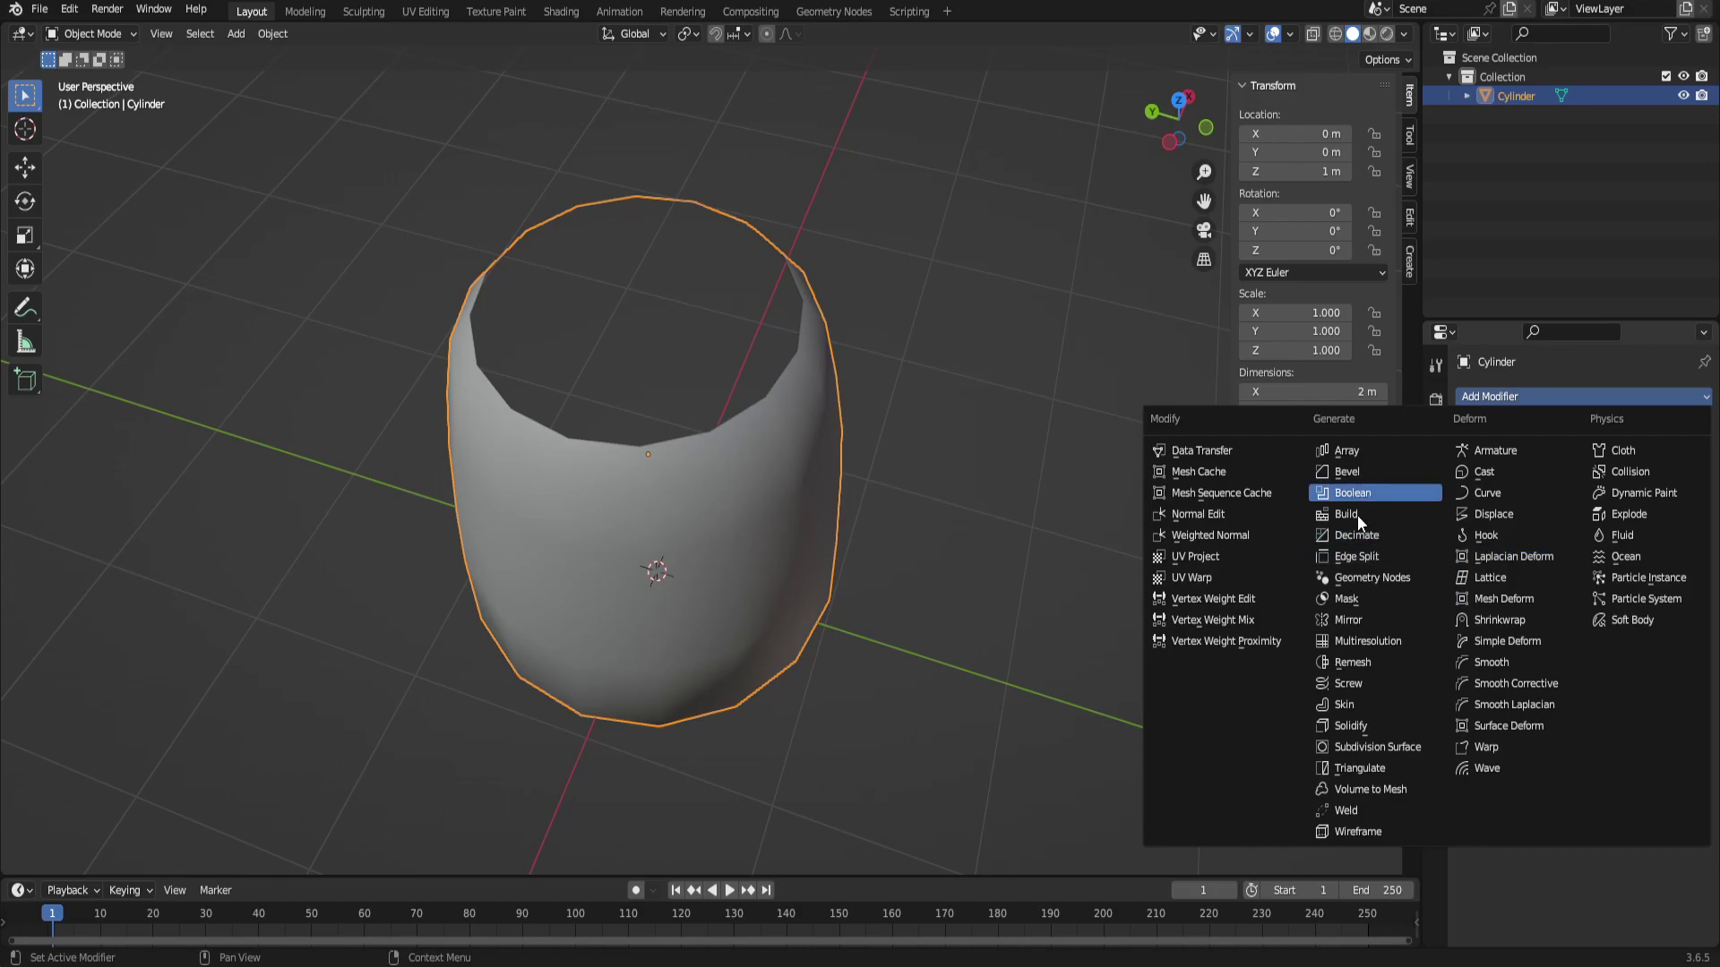
click(1348, 725)
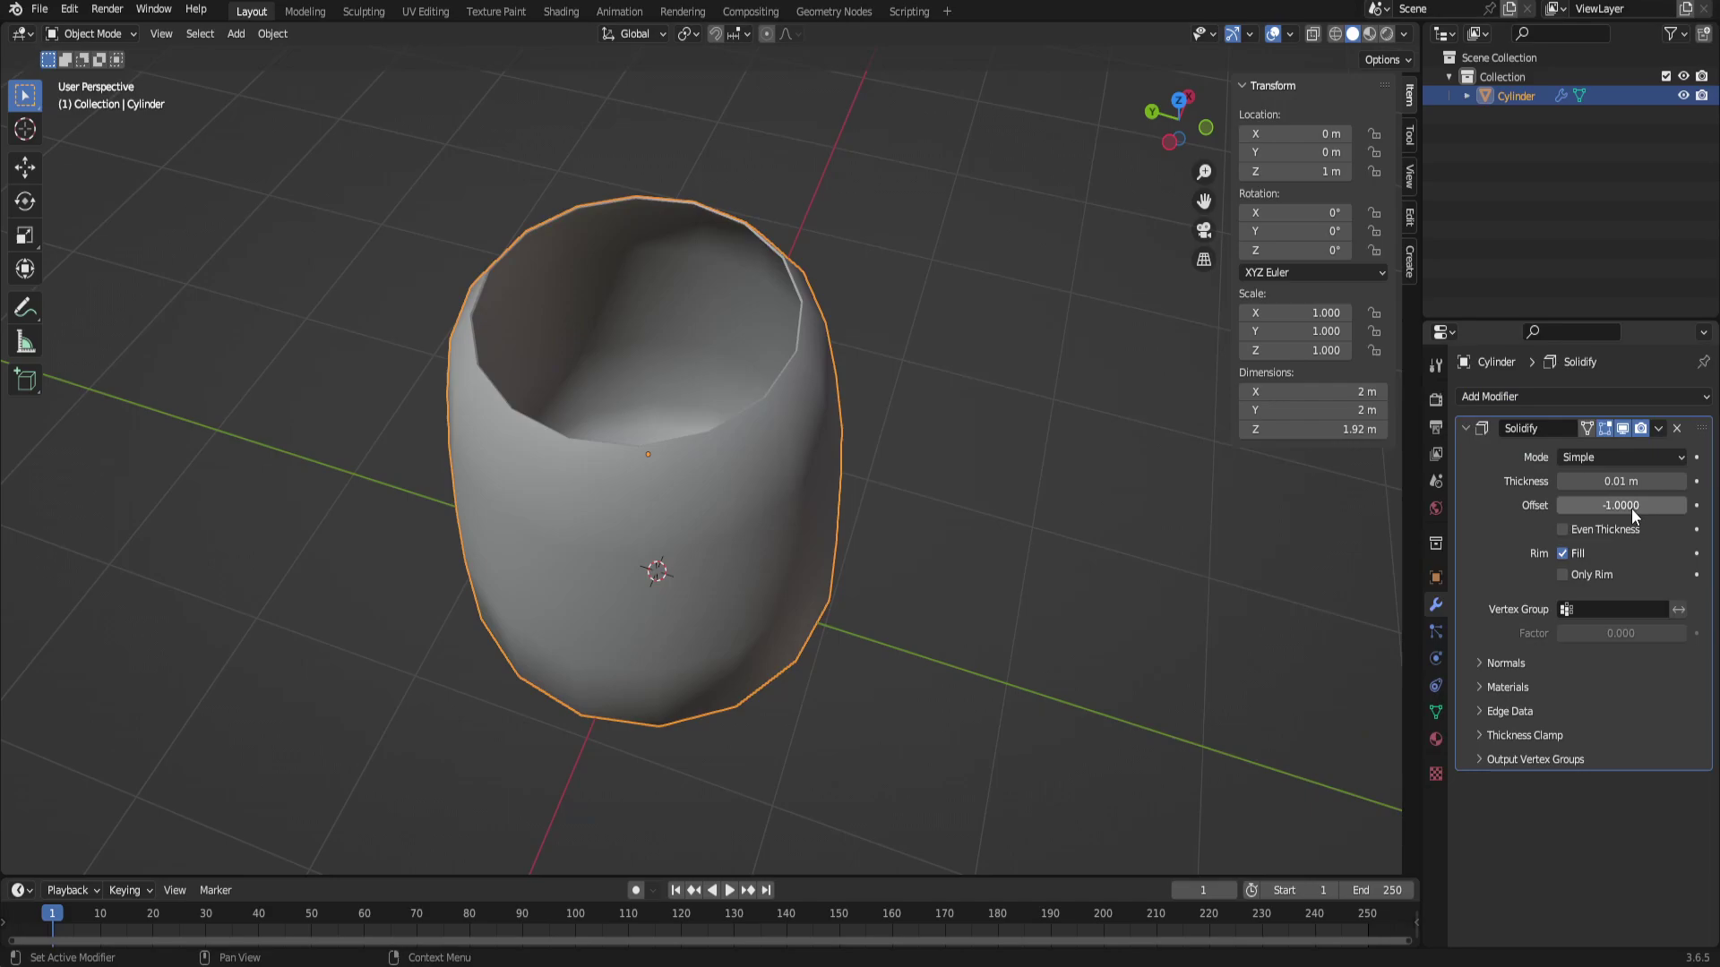
Set the Solidify thickness to 0.06 m and apply the modifier.
mouse_move(1622, 480)
mouse_down()
mouse_move(1692, 481)
mouse_move(1631, 481)
mouse_up()
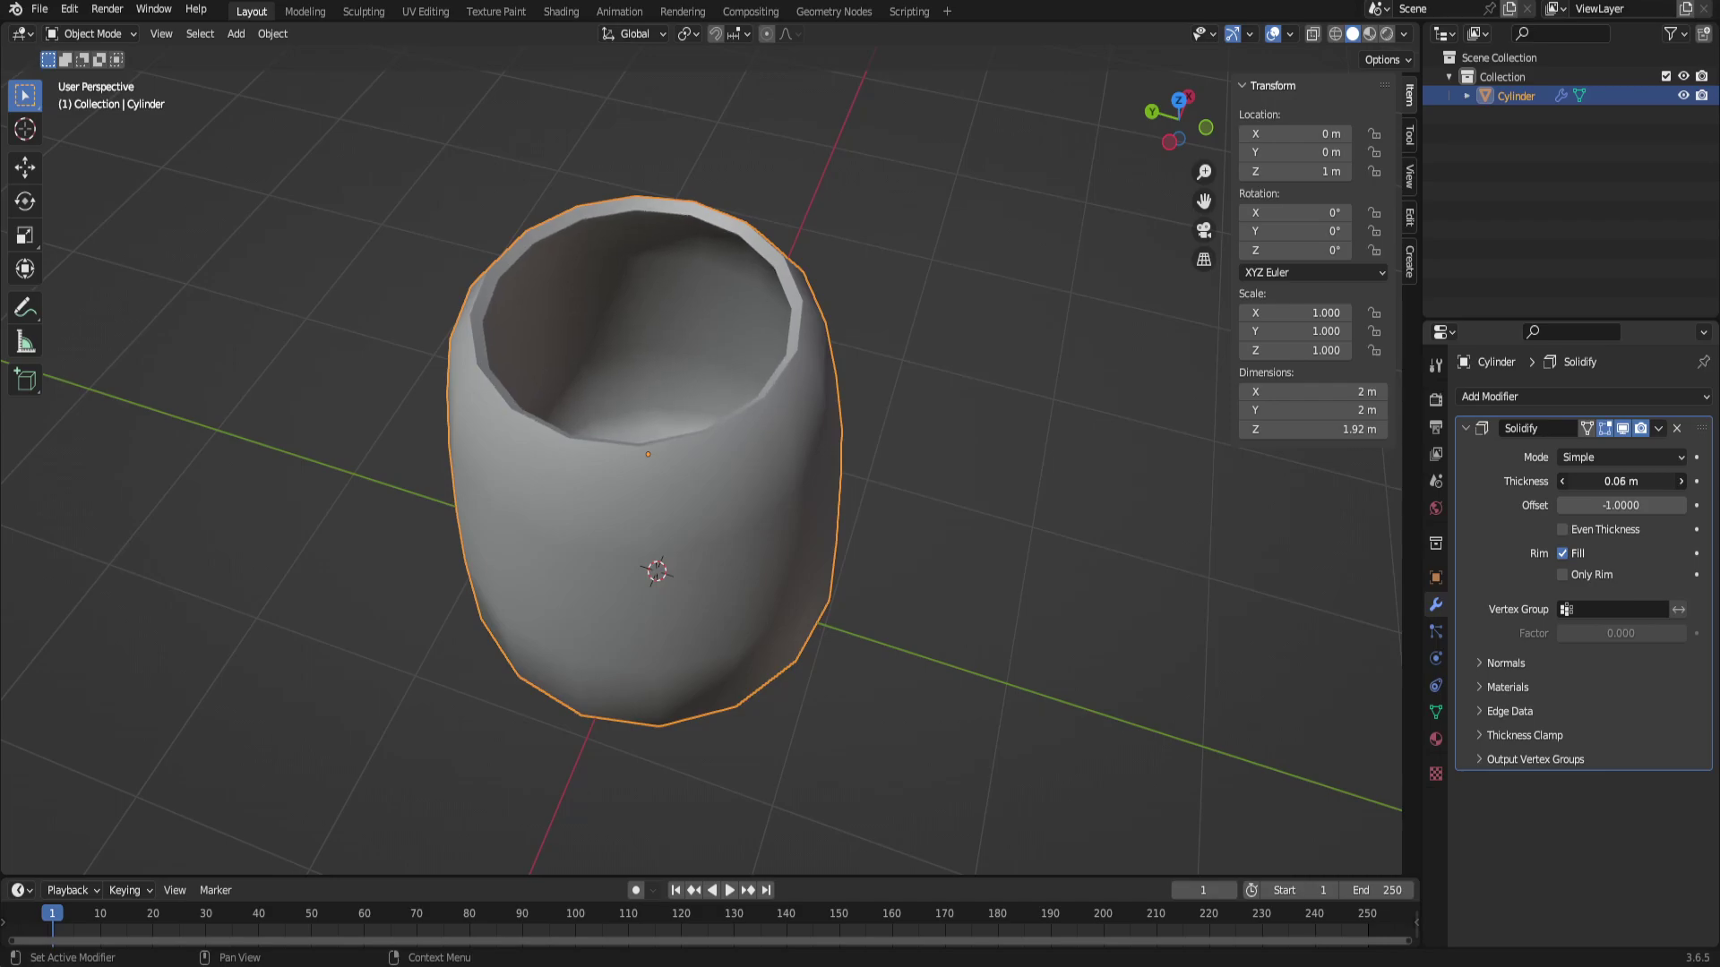
middle_drag(849, 479, 1016, 430)
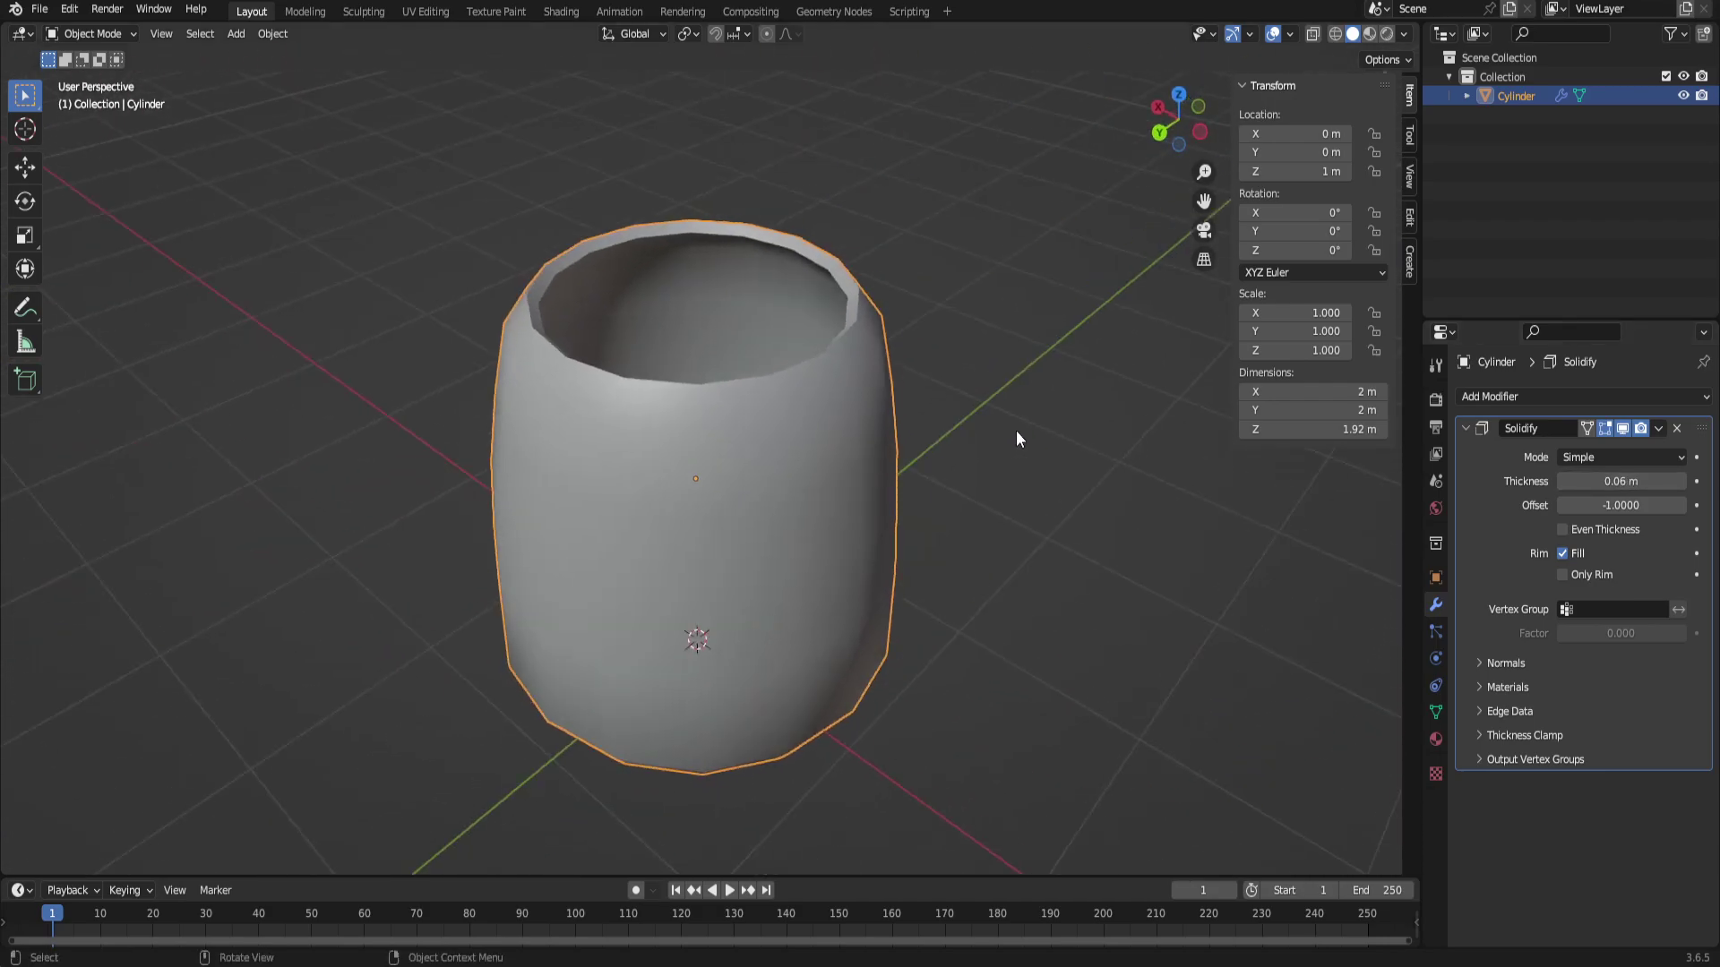
click(1658, 428)
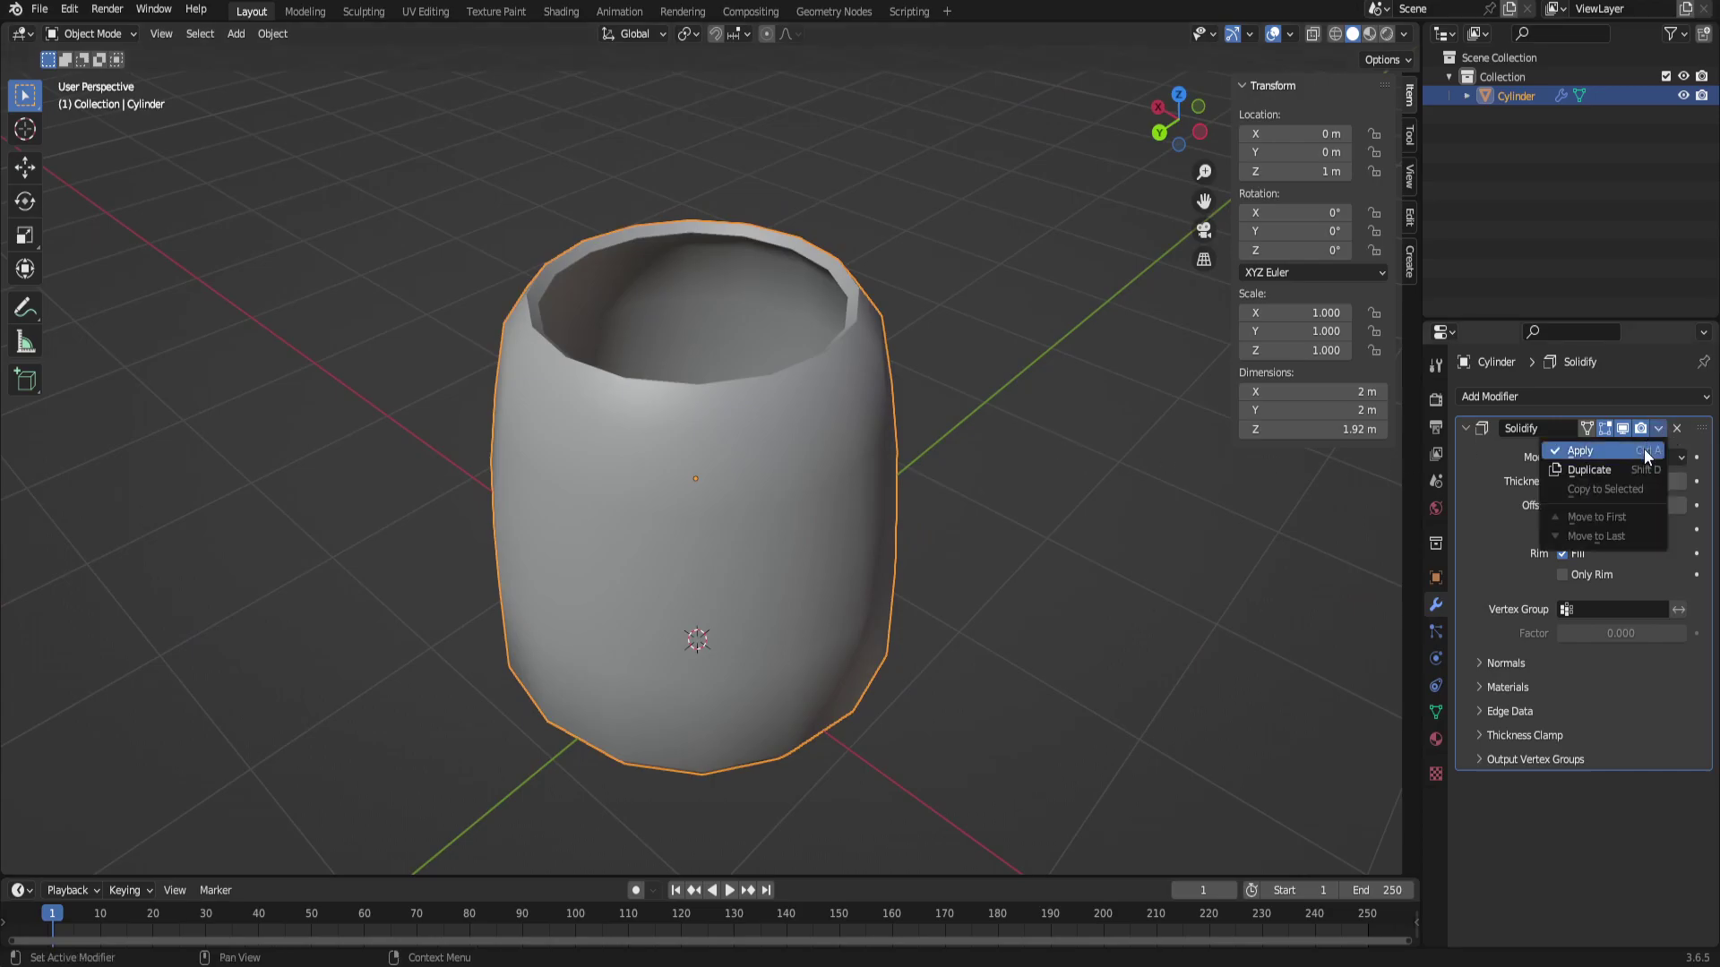
click(1575, 453)
Enter Edit Mode and select the inner edge loop of the pot's rim.
key(Tab)
middle_drag(1065, 630, 952, 580)
scroll(914, 595, up, 4)
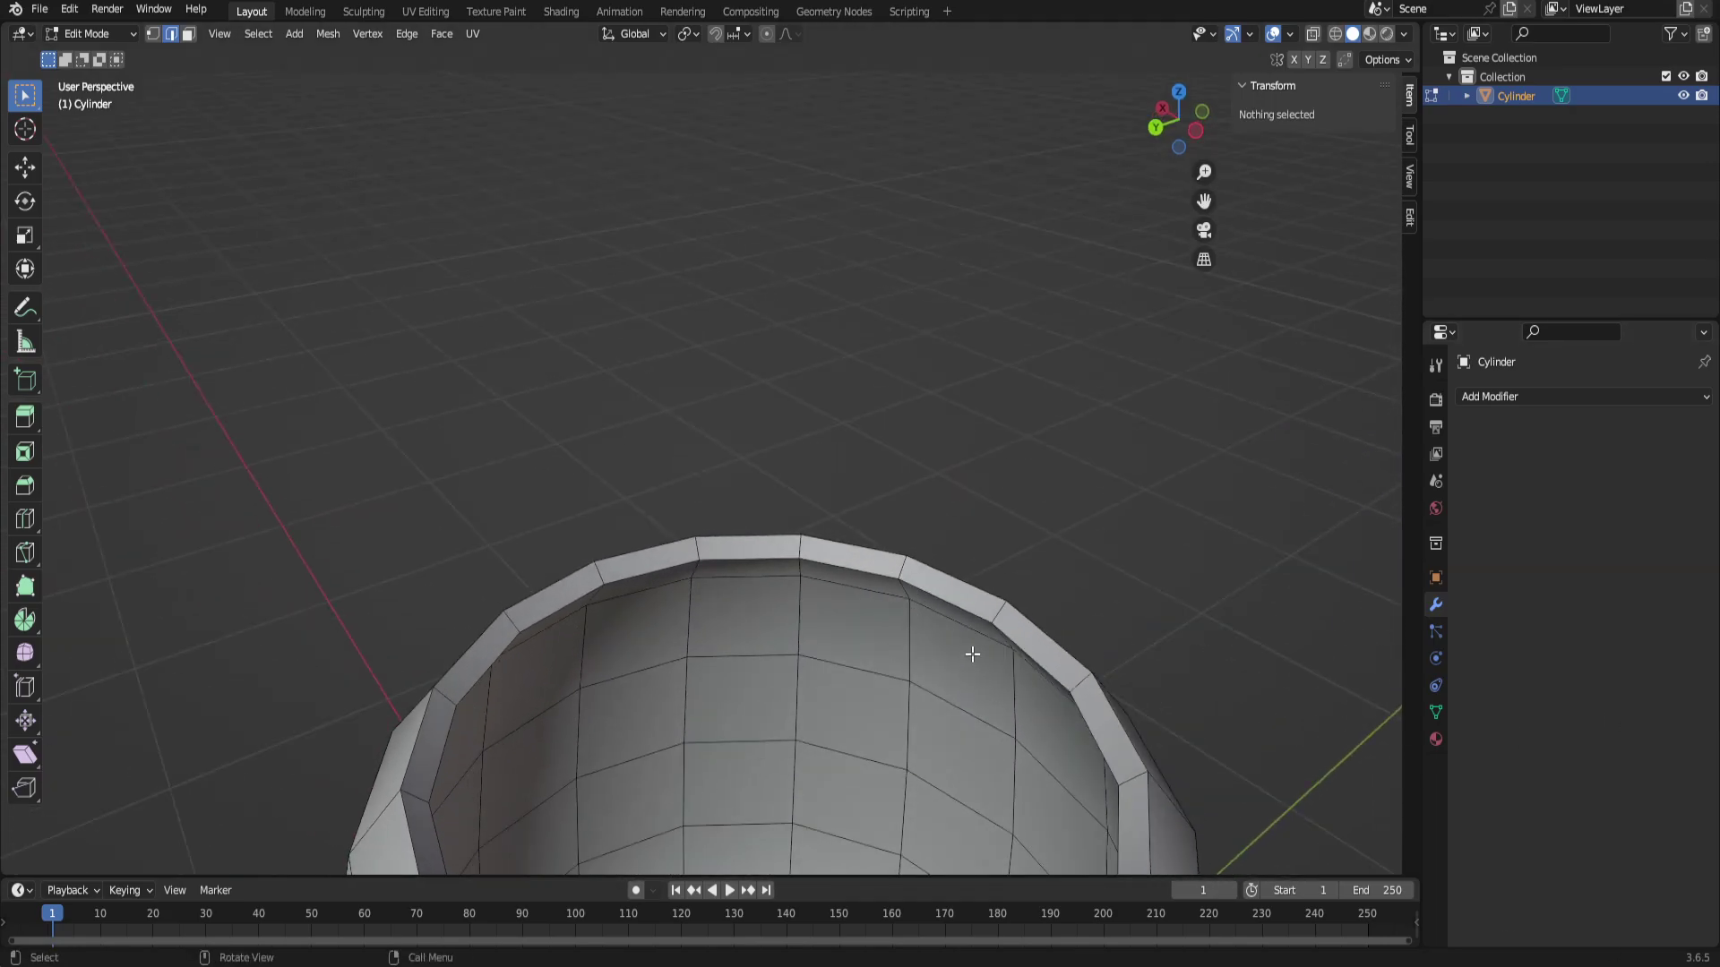
scroll(977, 654, down, 2)
middle_drag(998, 686, 1019, 519)
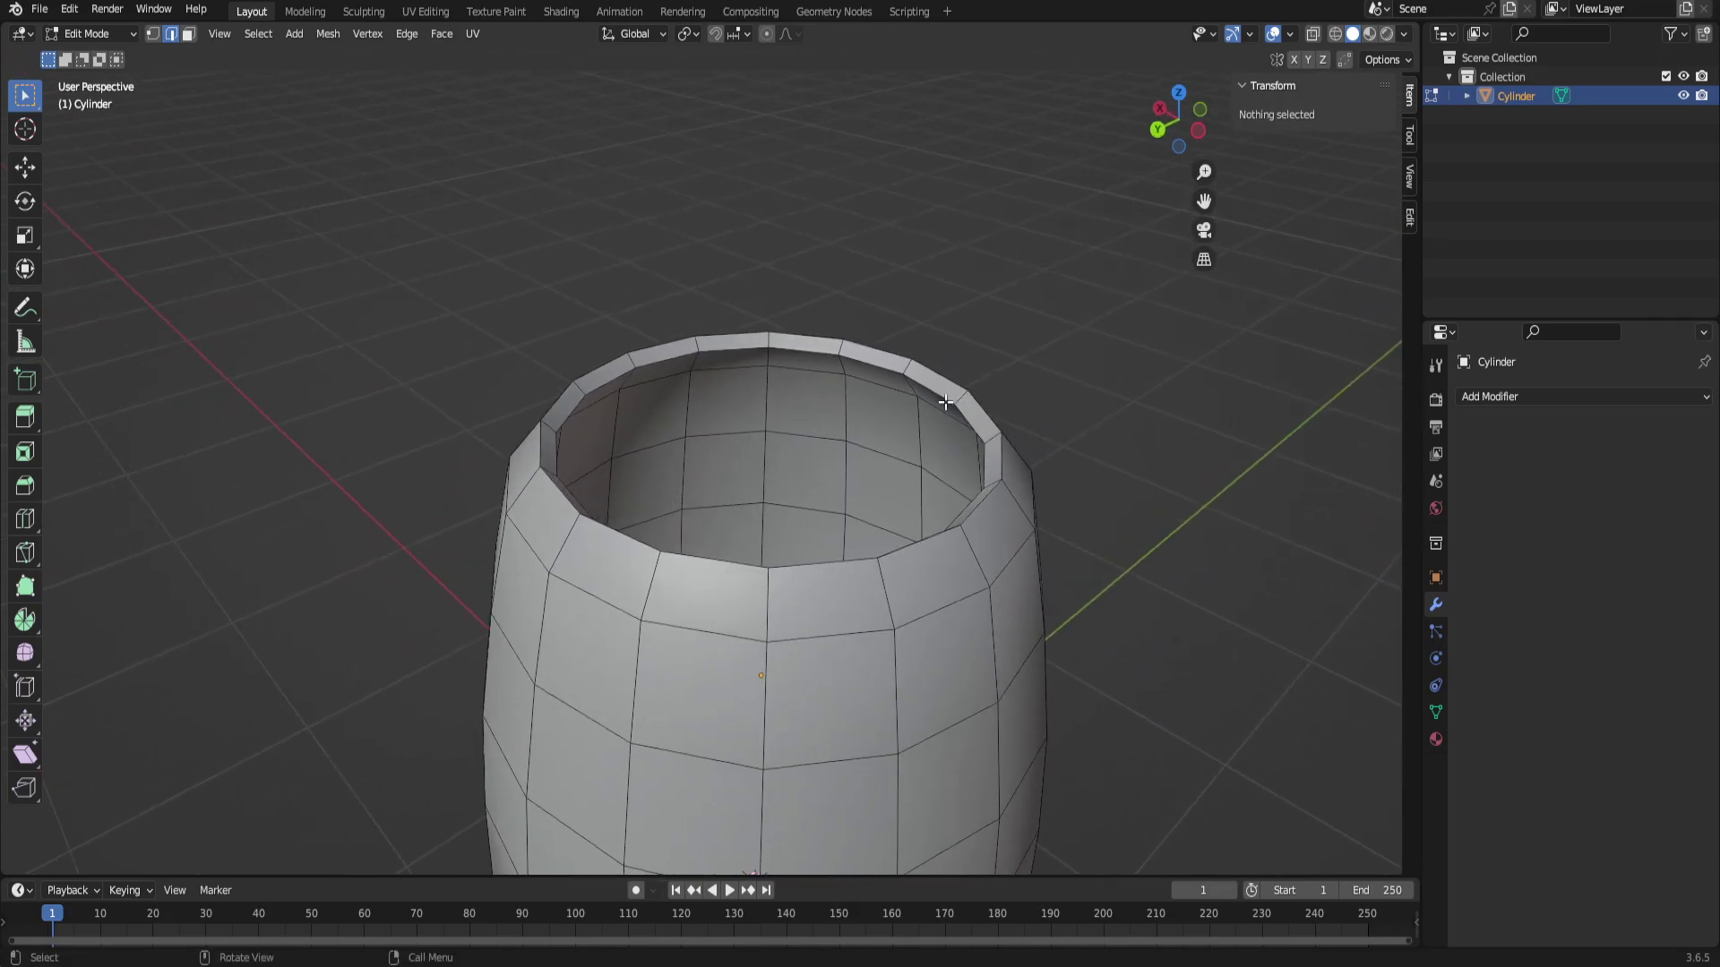
middle_drag(912, 412, 844, 365)
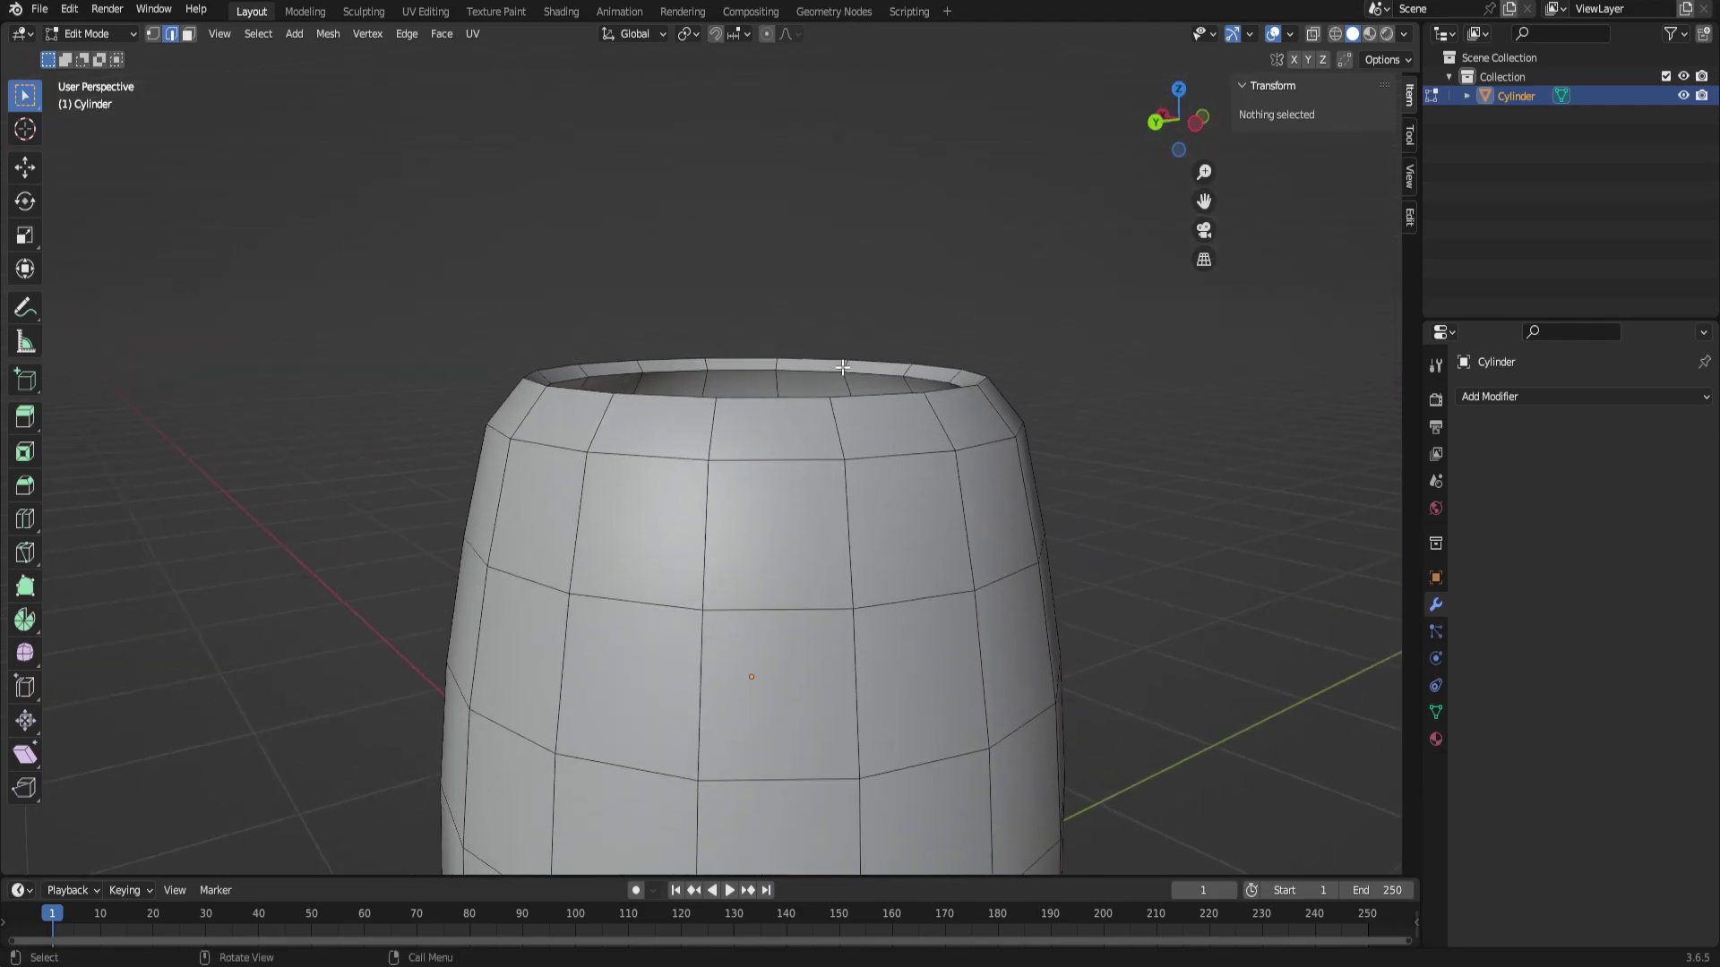
middle_drag(942, 398, 806, 466)
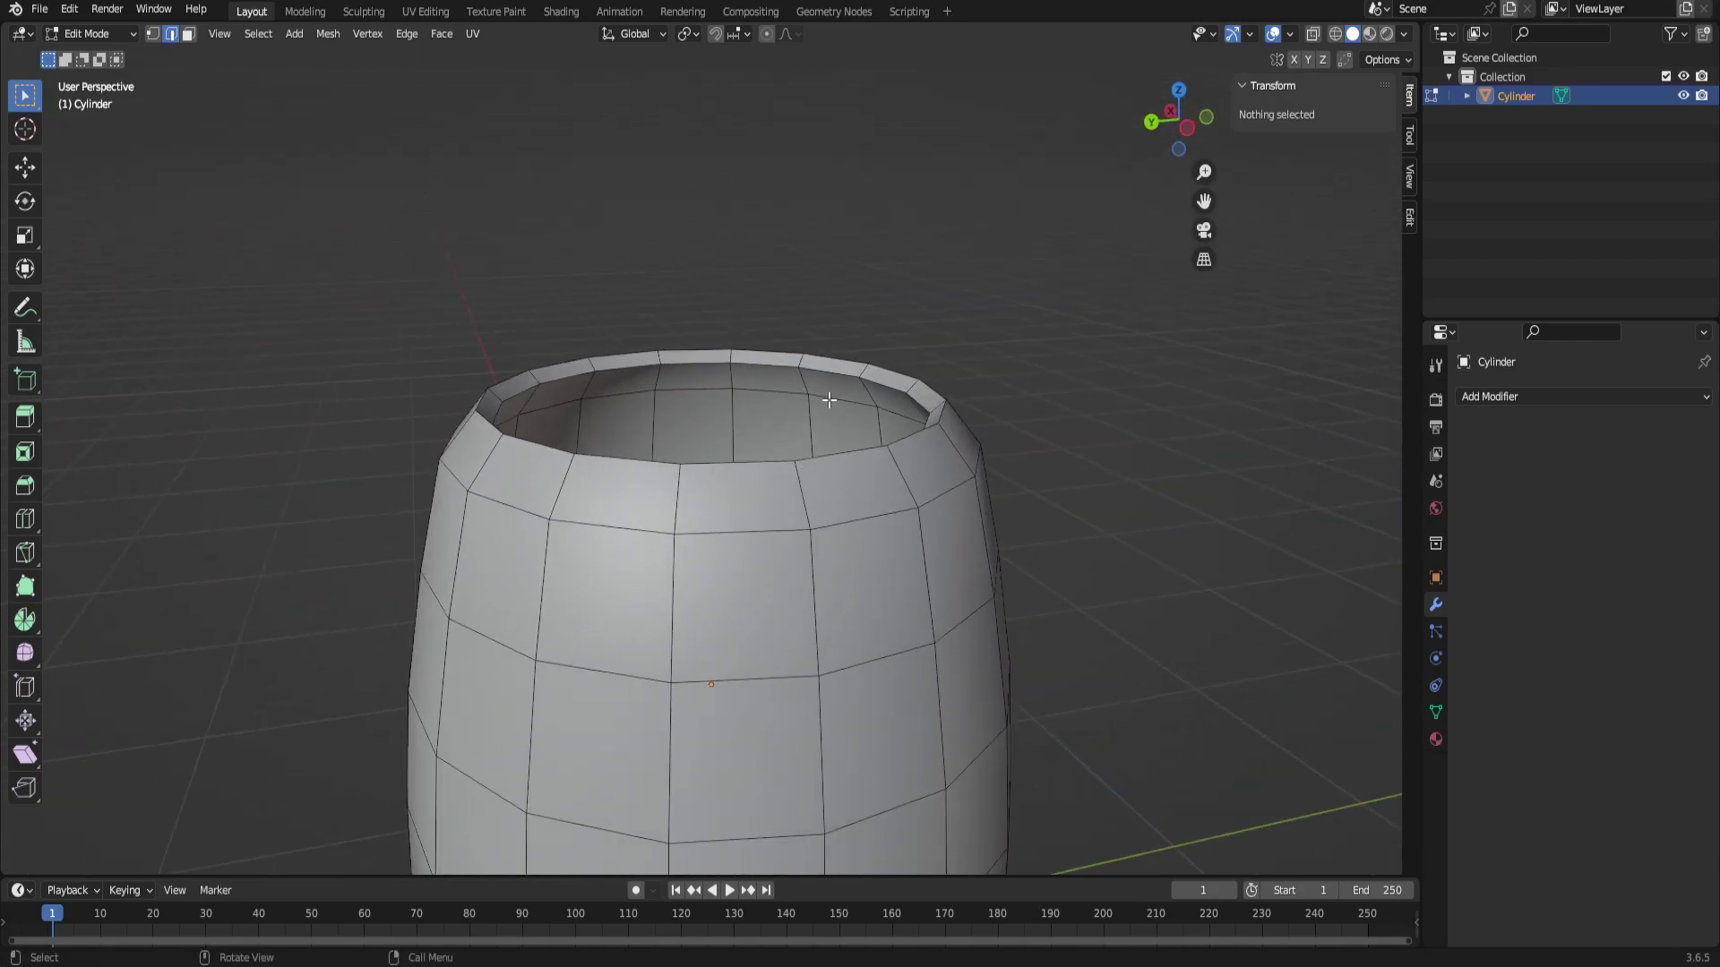
alt+click(876, 380)
middle_drag(776, 268, 694, 256)
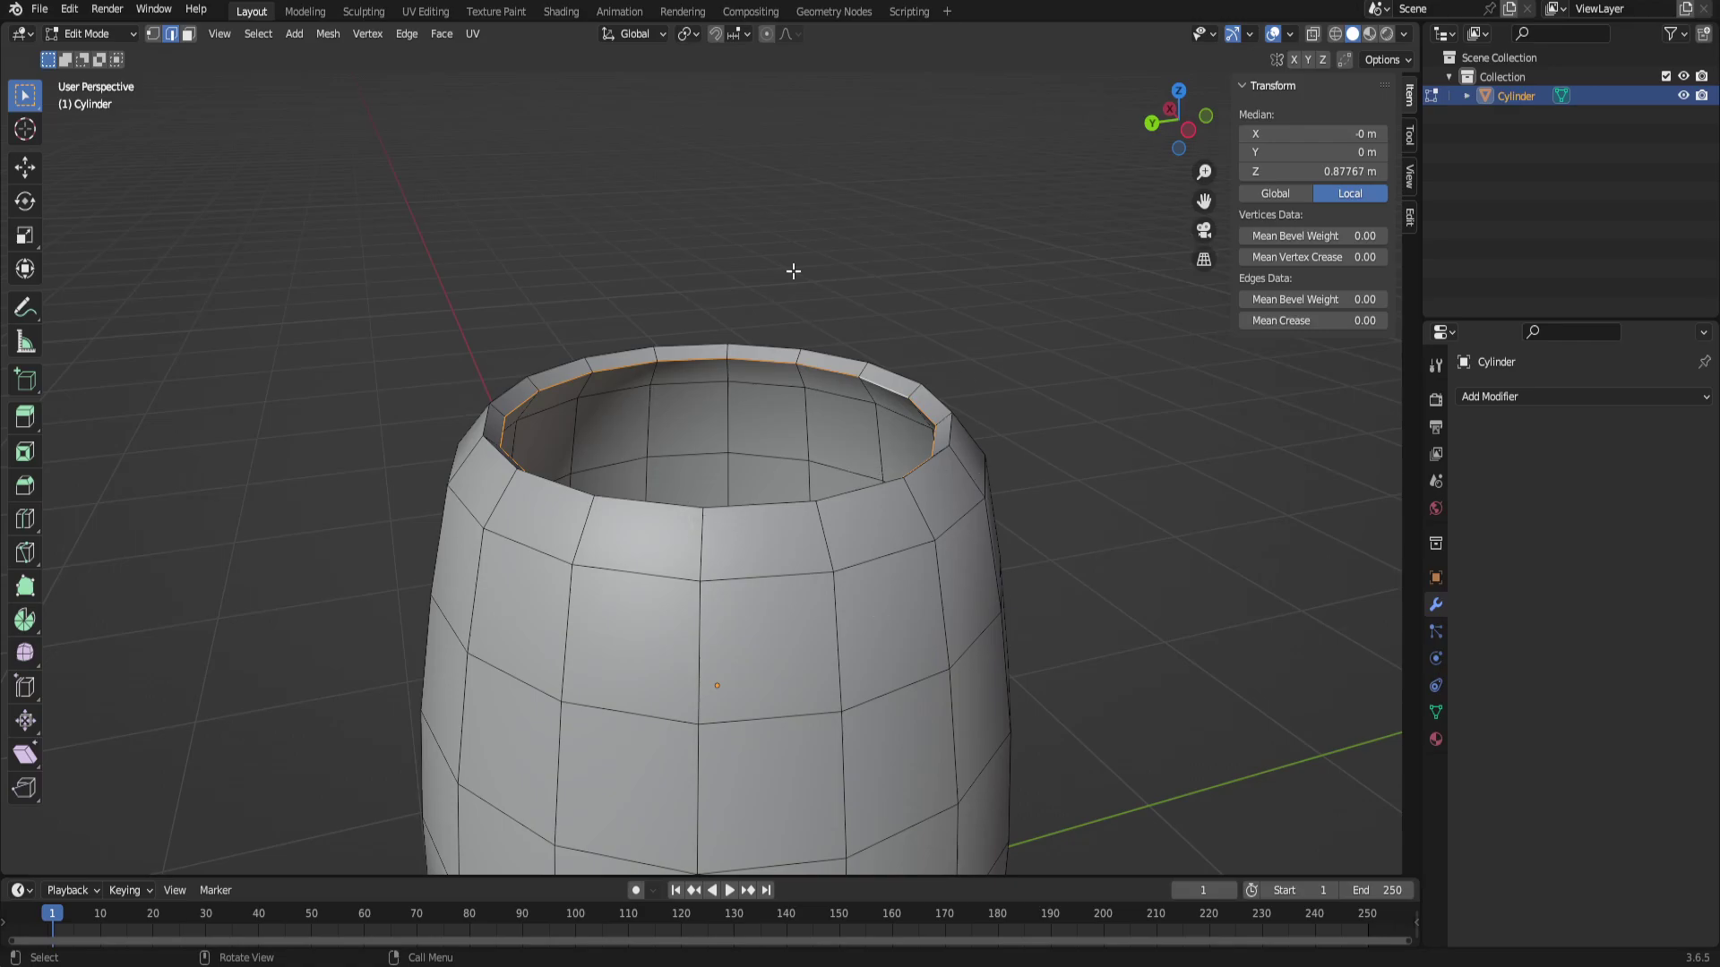
Set the snap target to Vertex and turn snapping on.
click(742, 34)
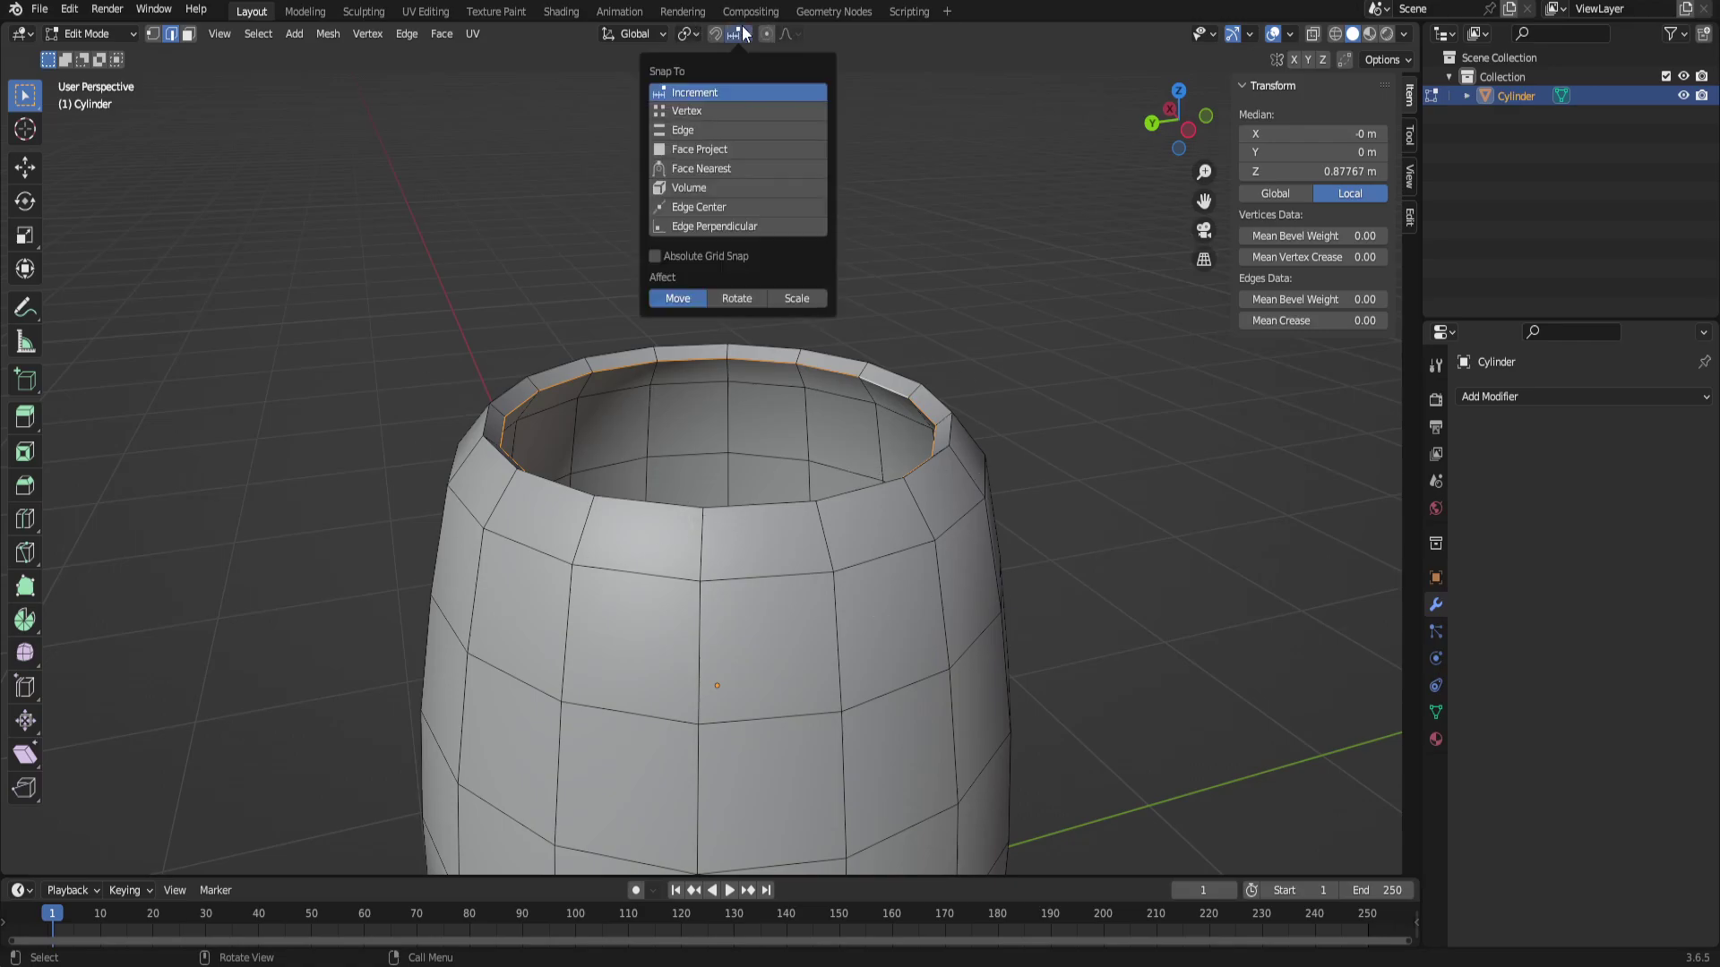
click(685, 111)
click(691, 37)
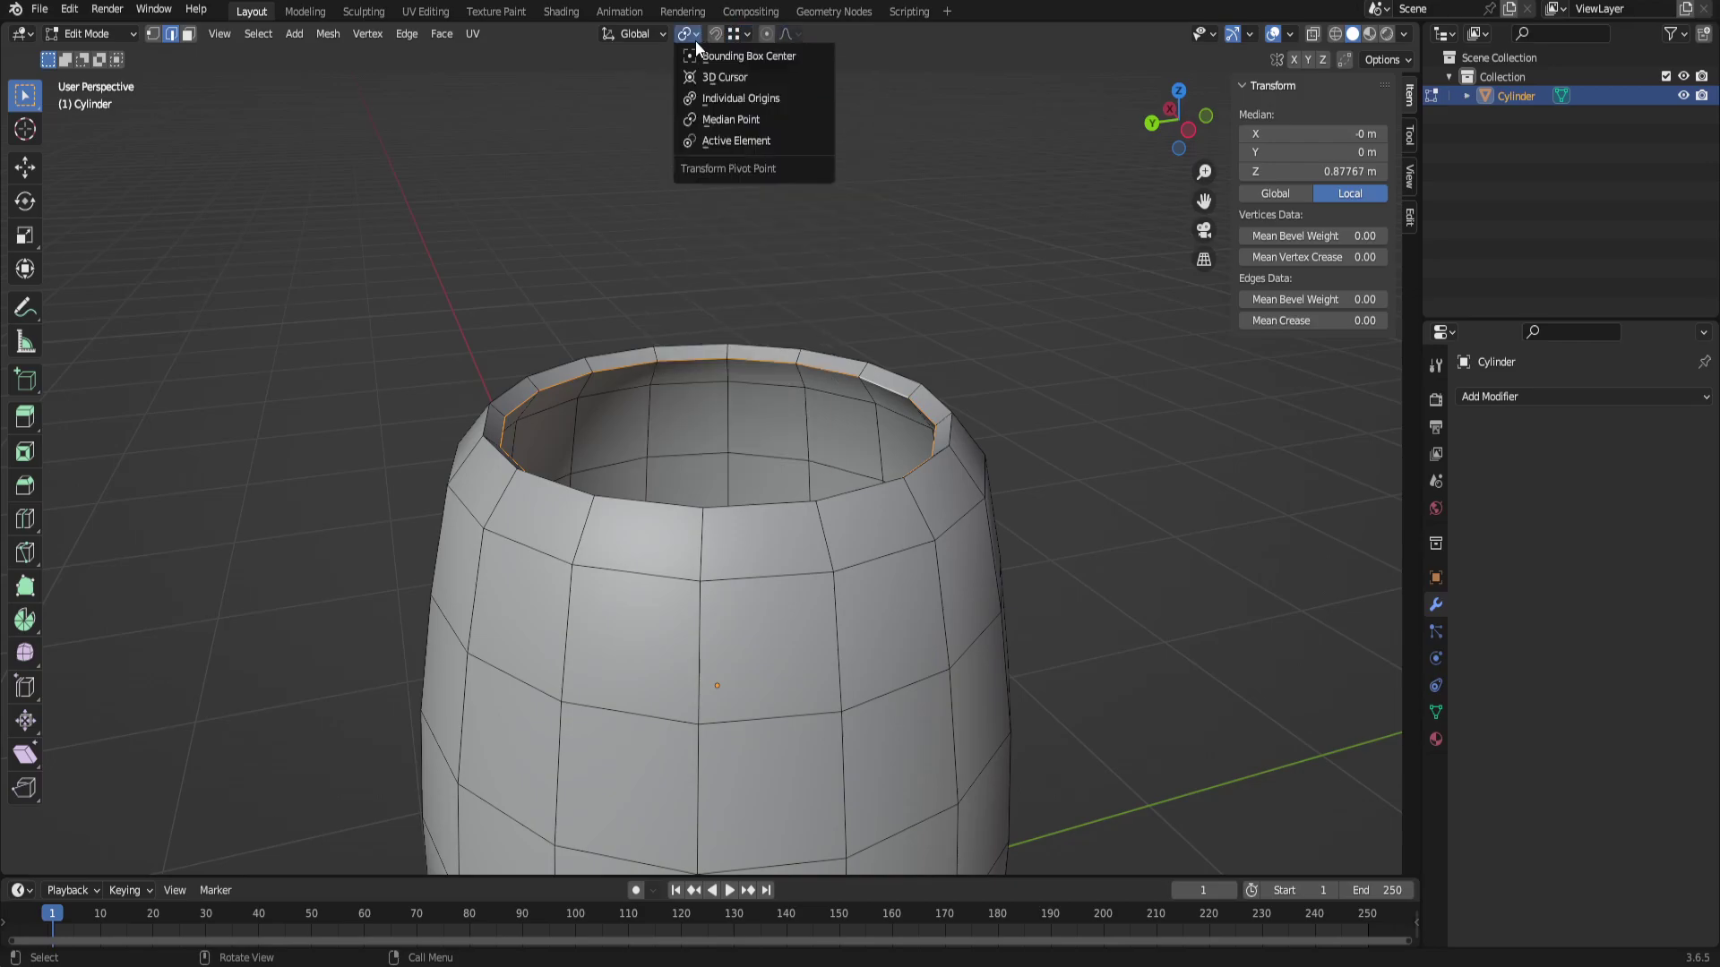
click(717, 35)
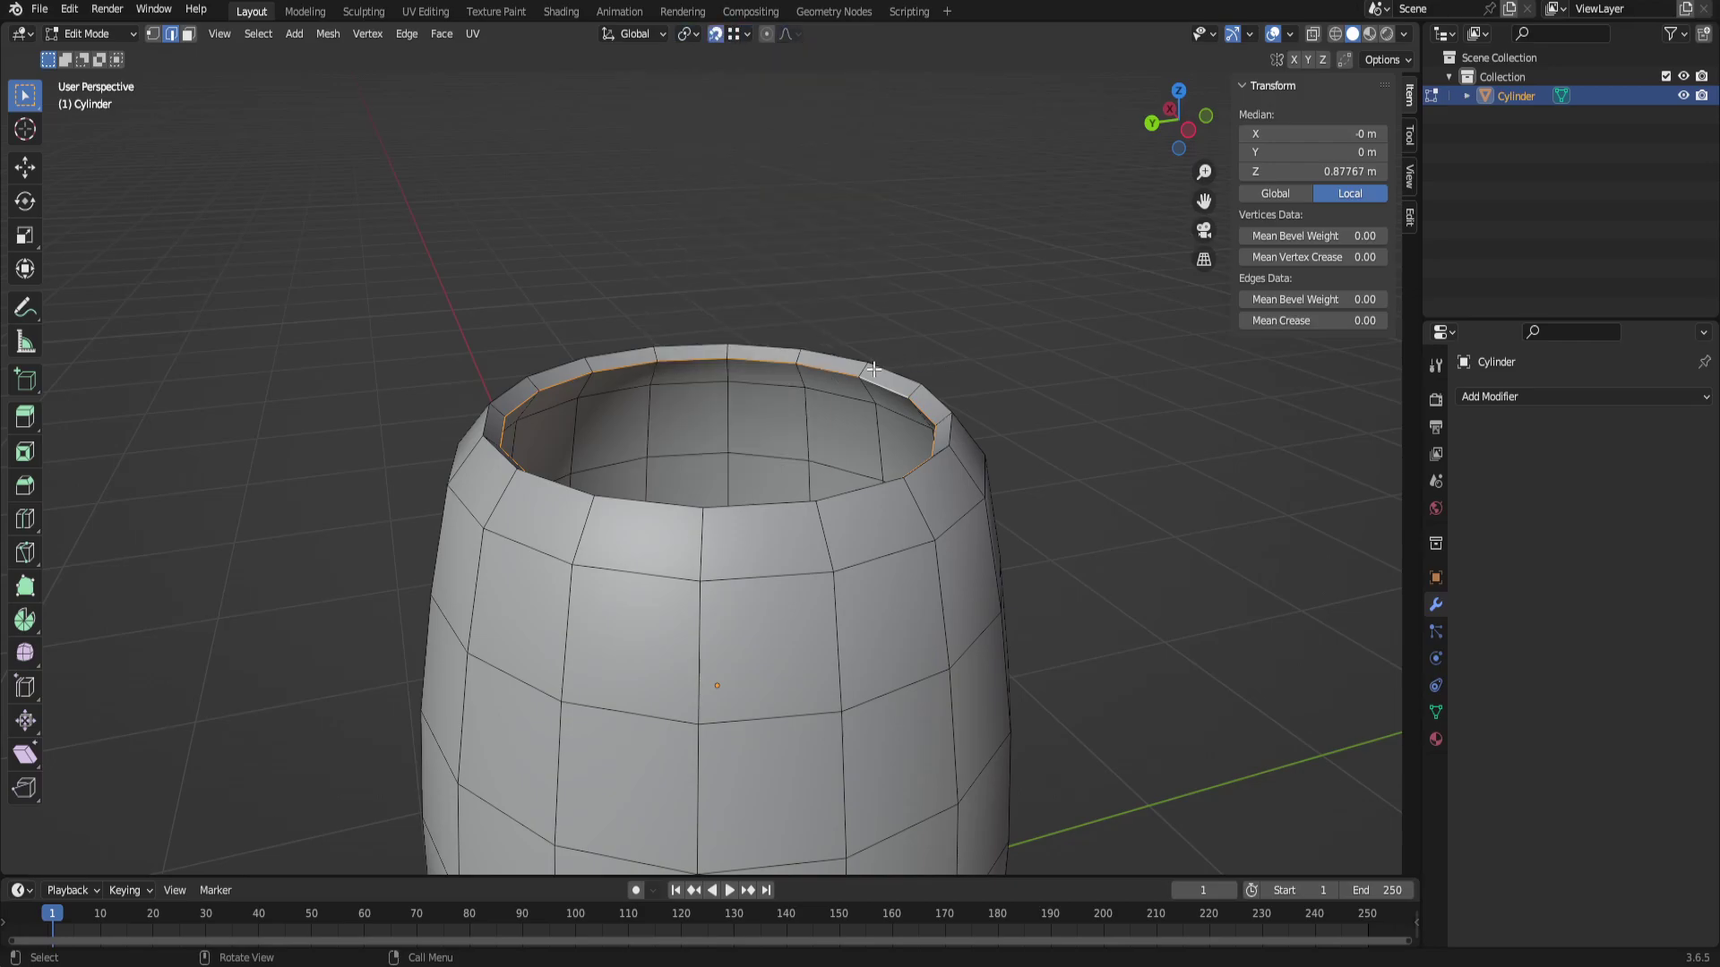
Try snapping a single inner rim vertex onto the adjacent outer rim vertex in vertex select mode, and undo the move.
key(1)
click(861, 376)
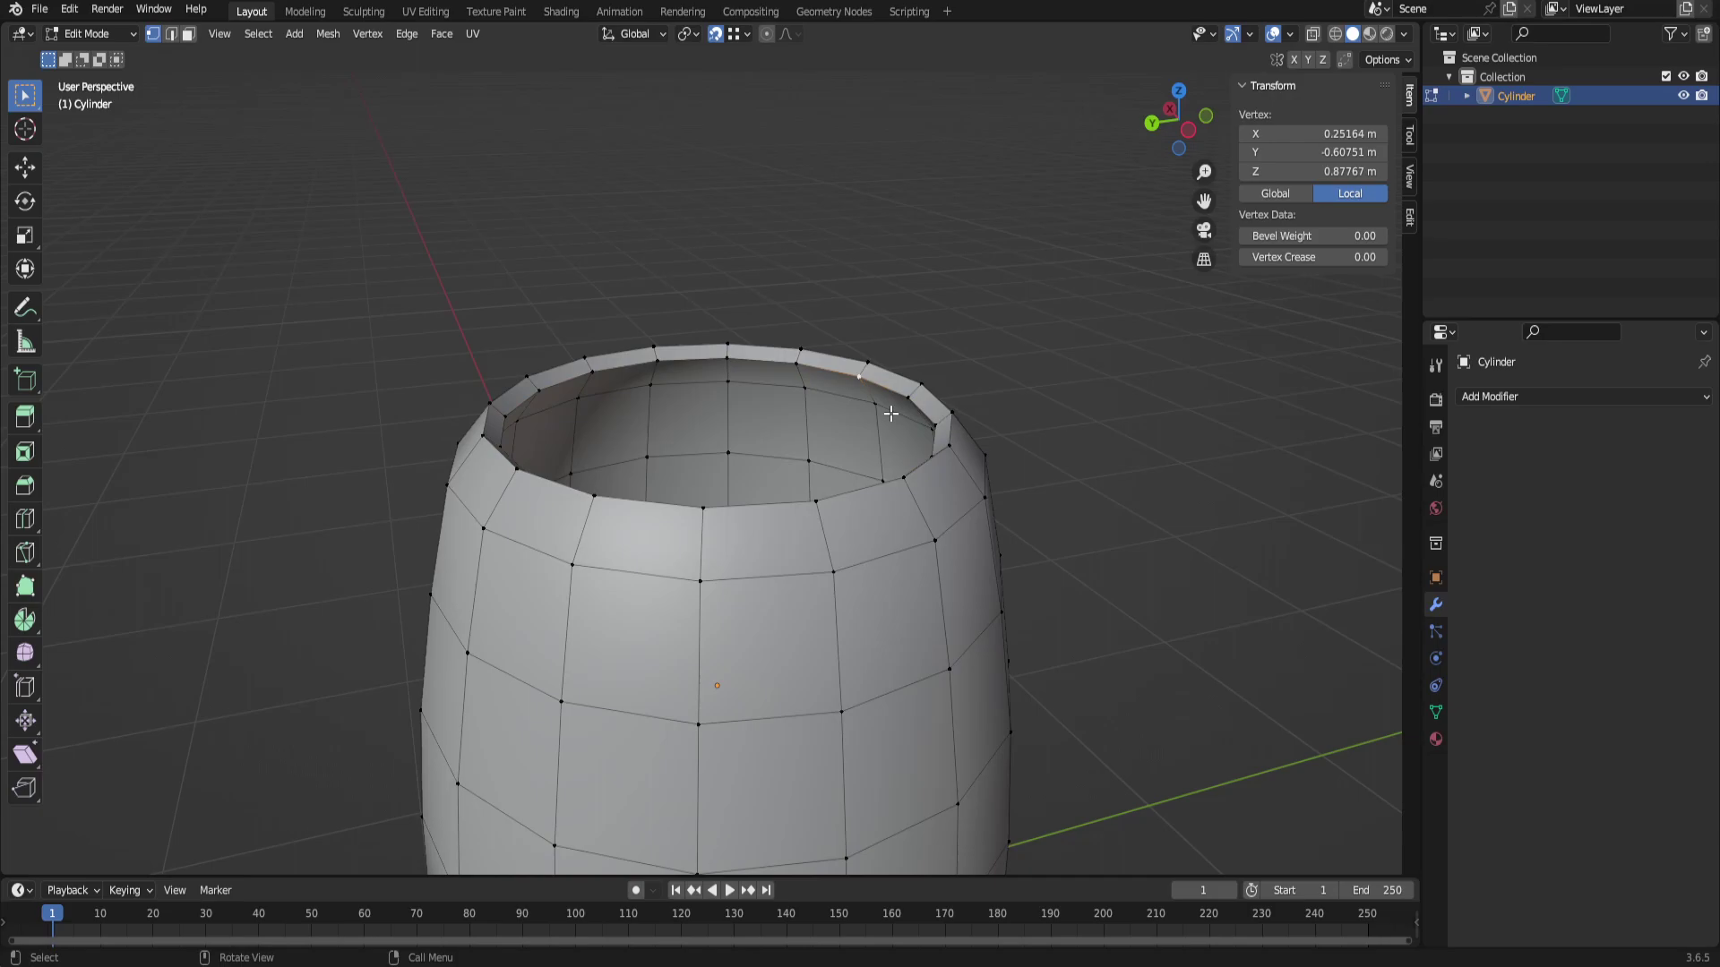
key(g)
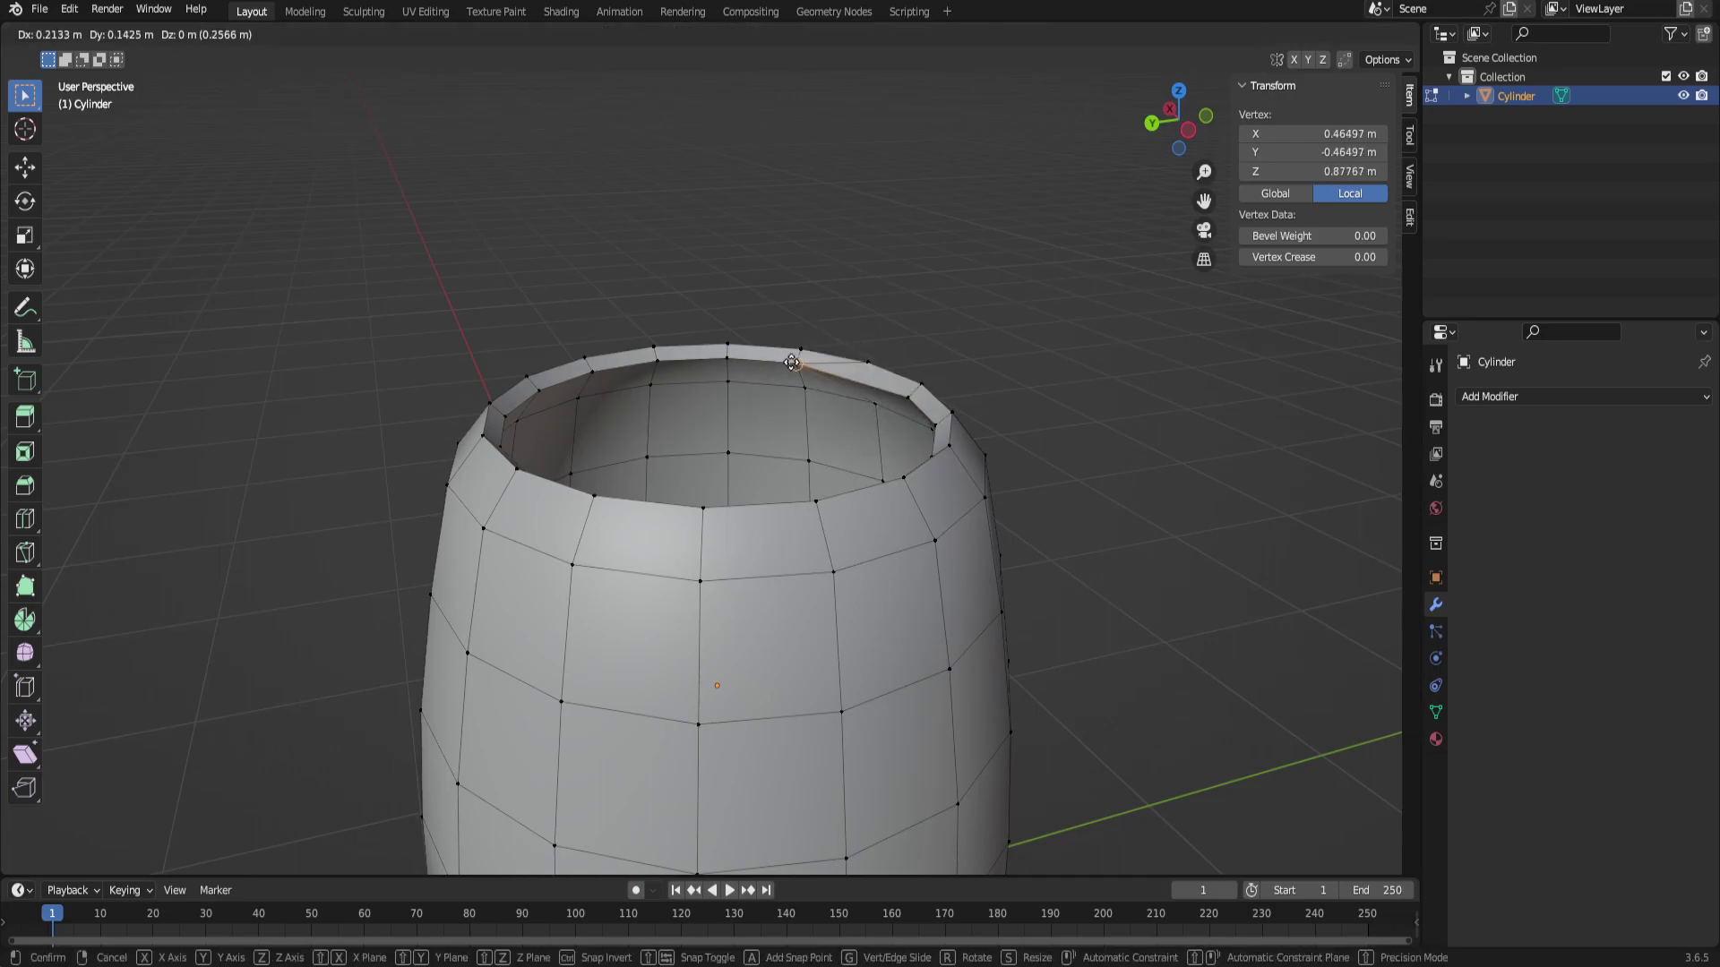
click(880, 367)
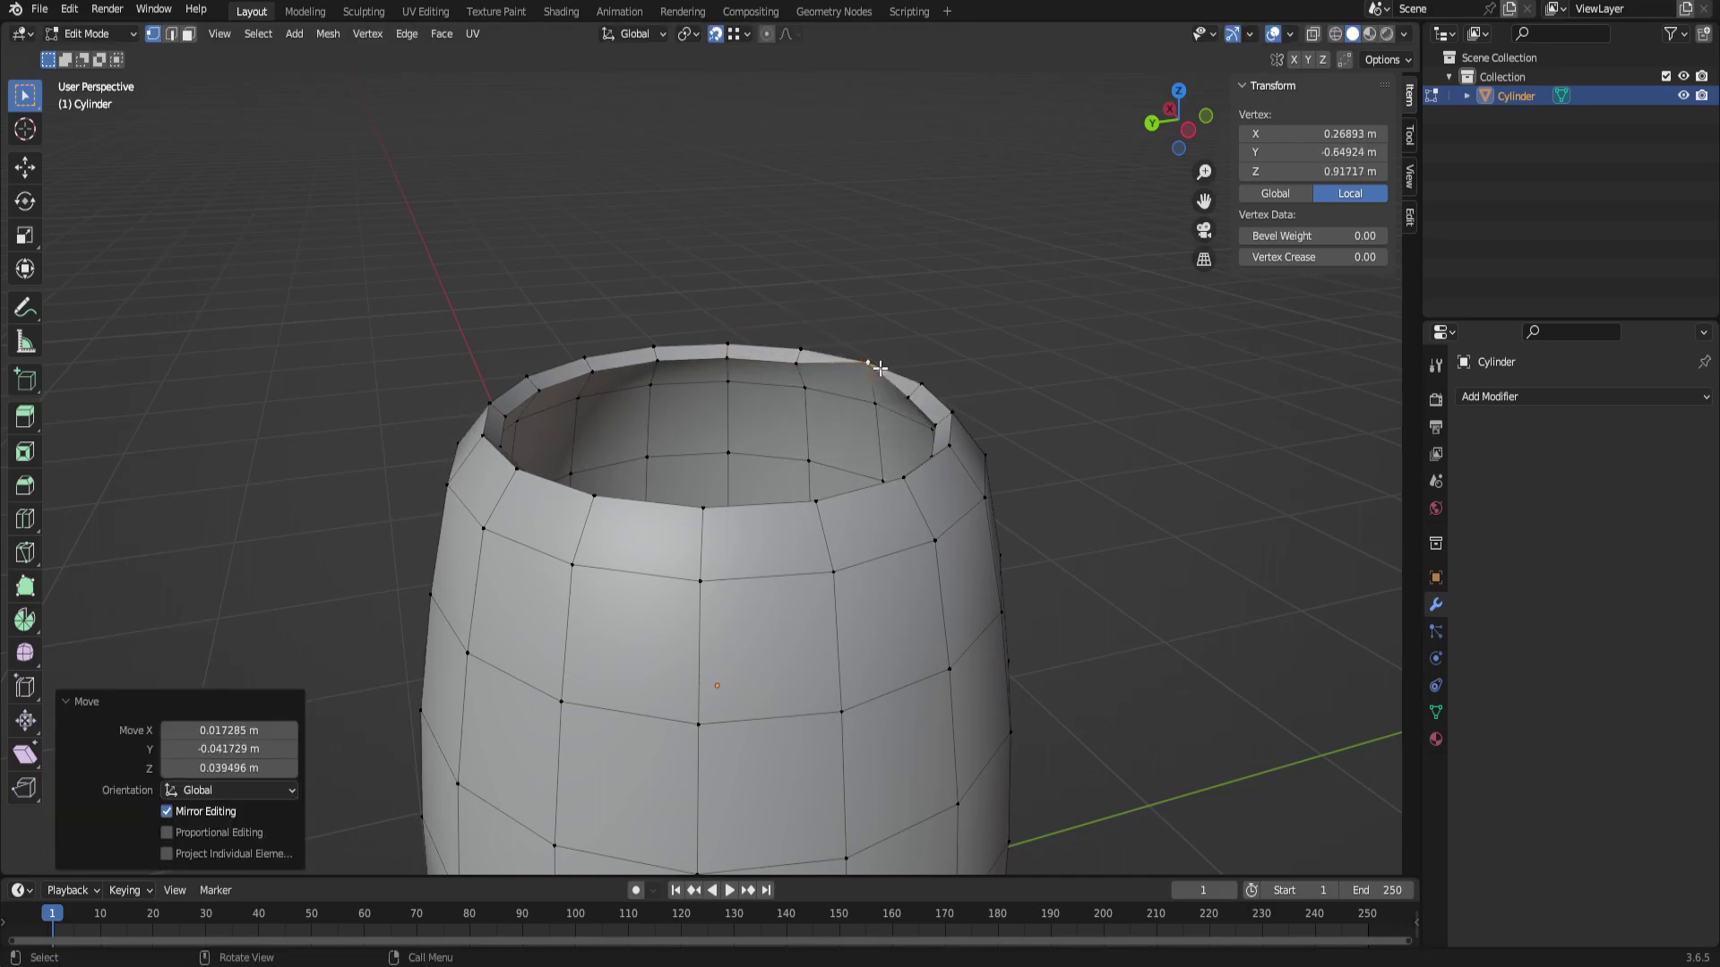
key(ctrl+z)
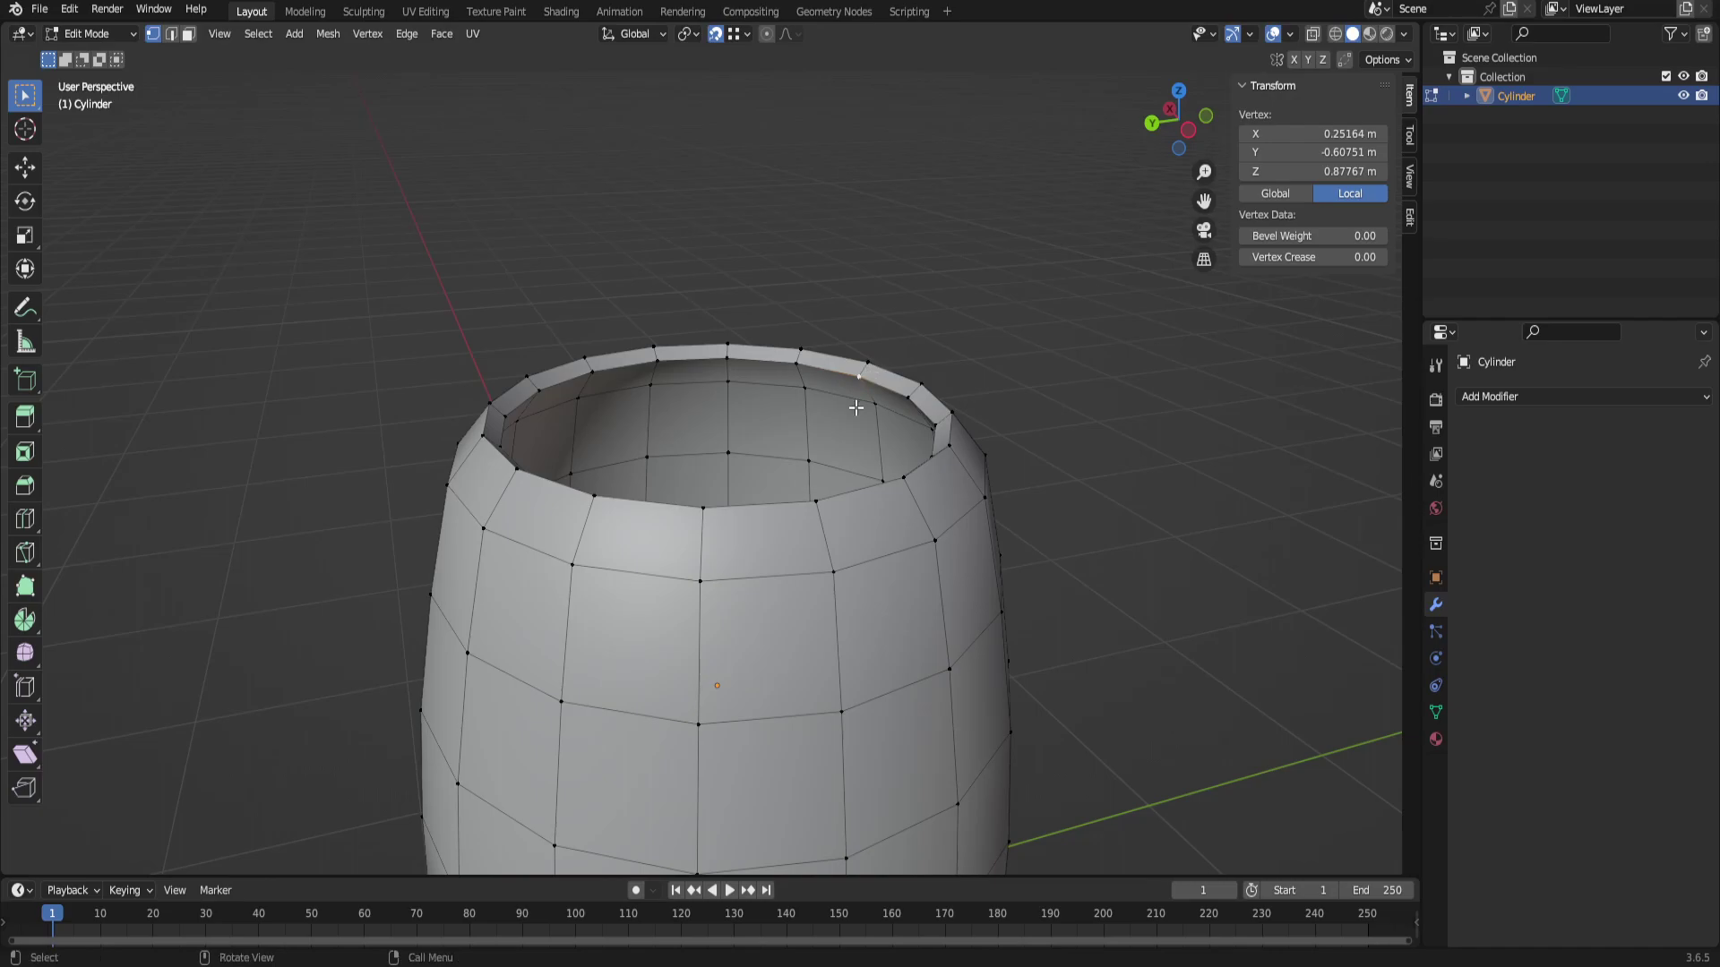
Raise the inner rim loop 0.0395 m along Z, snapping it level with the outer rim vertices, and deselect everything.
alt+click(913, 395)
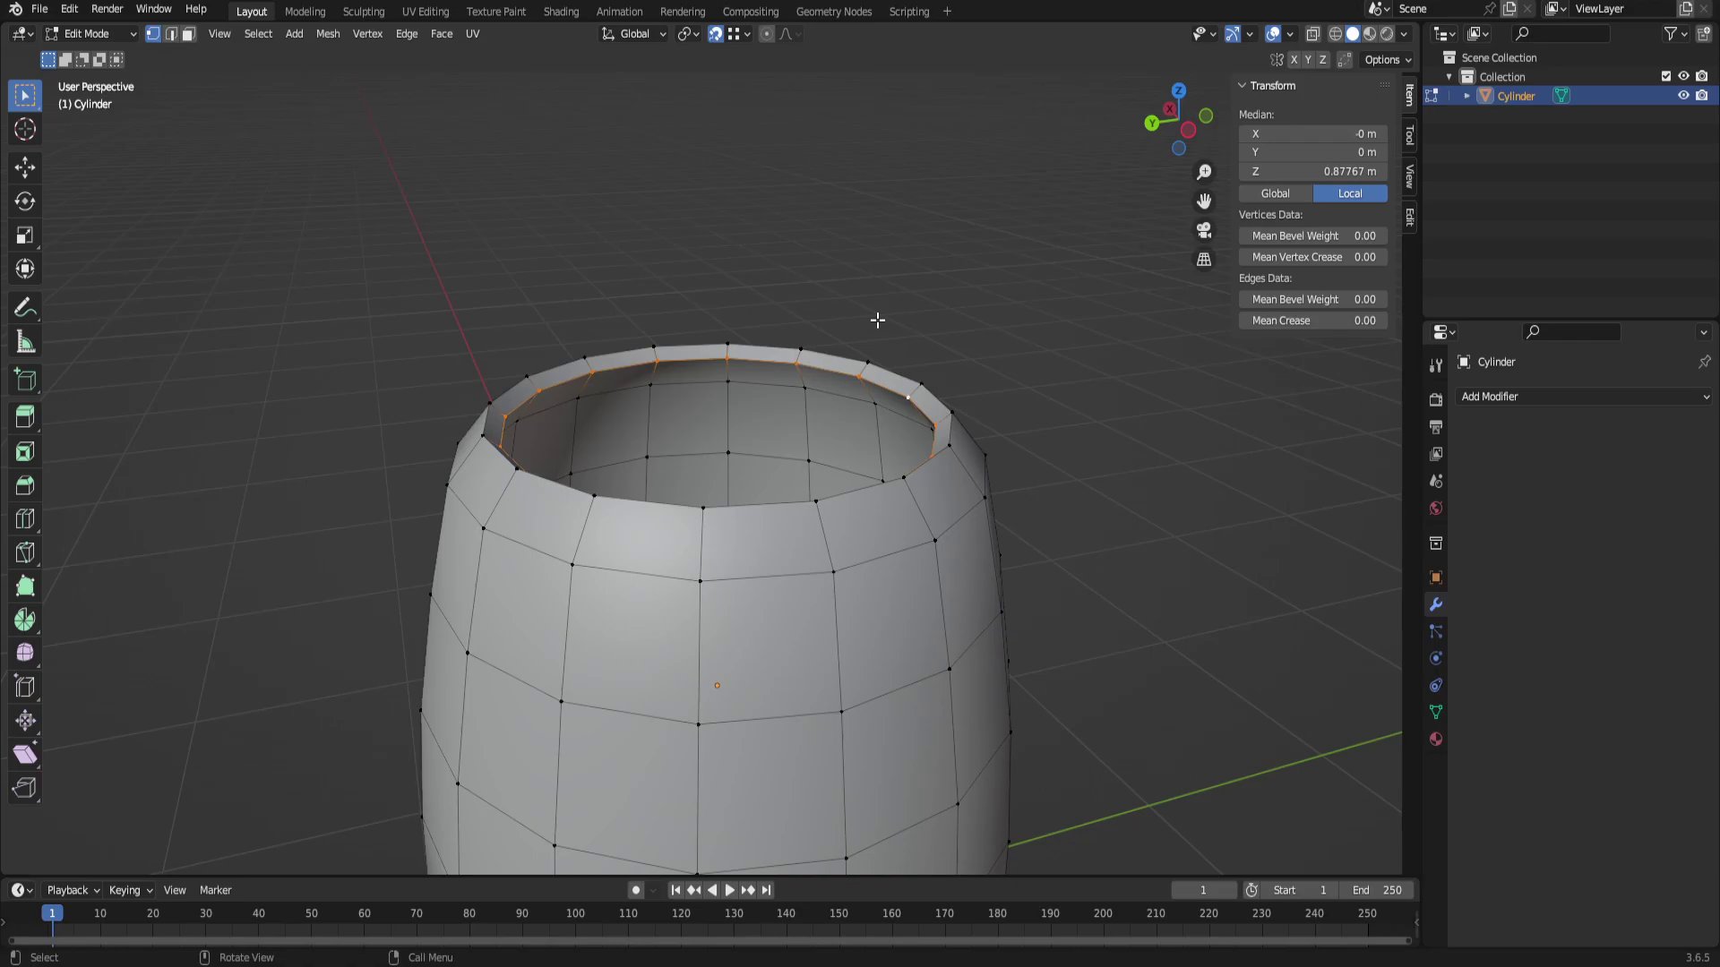
key(g)
key(z)
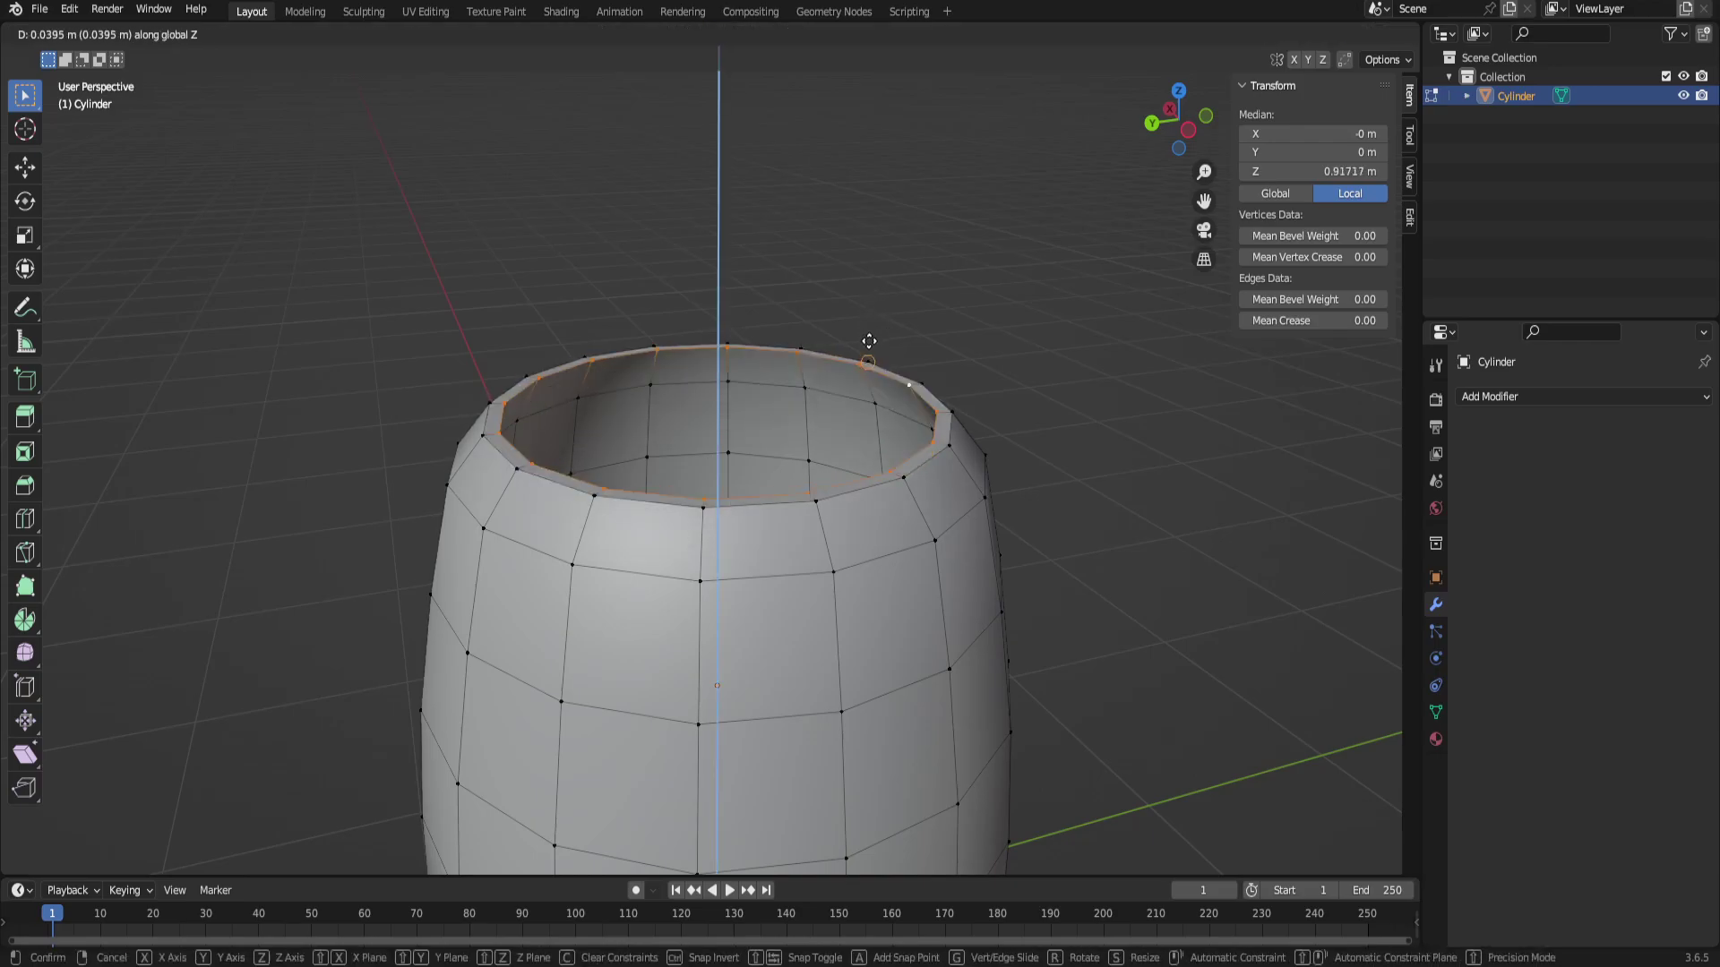
click(870, 357)
click(1029, 472)
middle_drag(1029, 472, 953, 529)
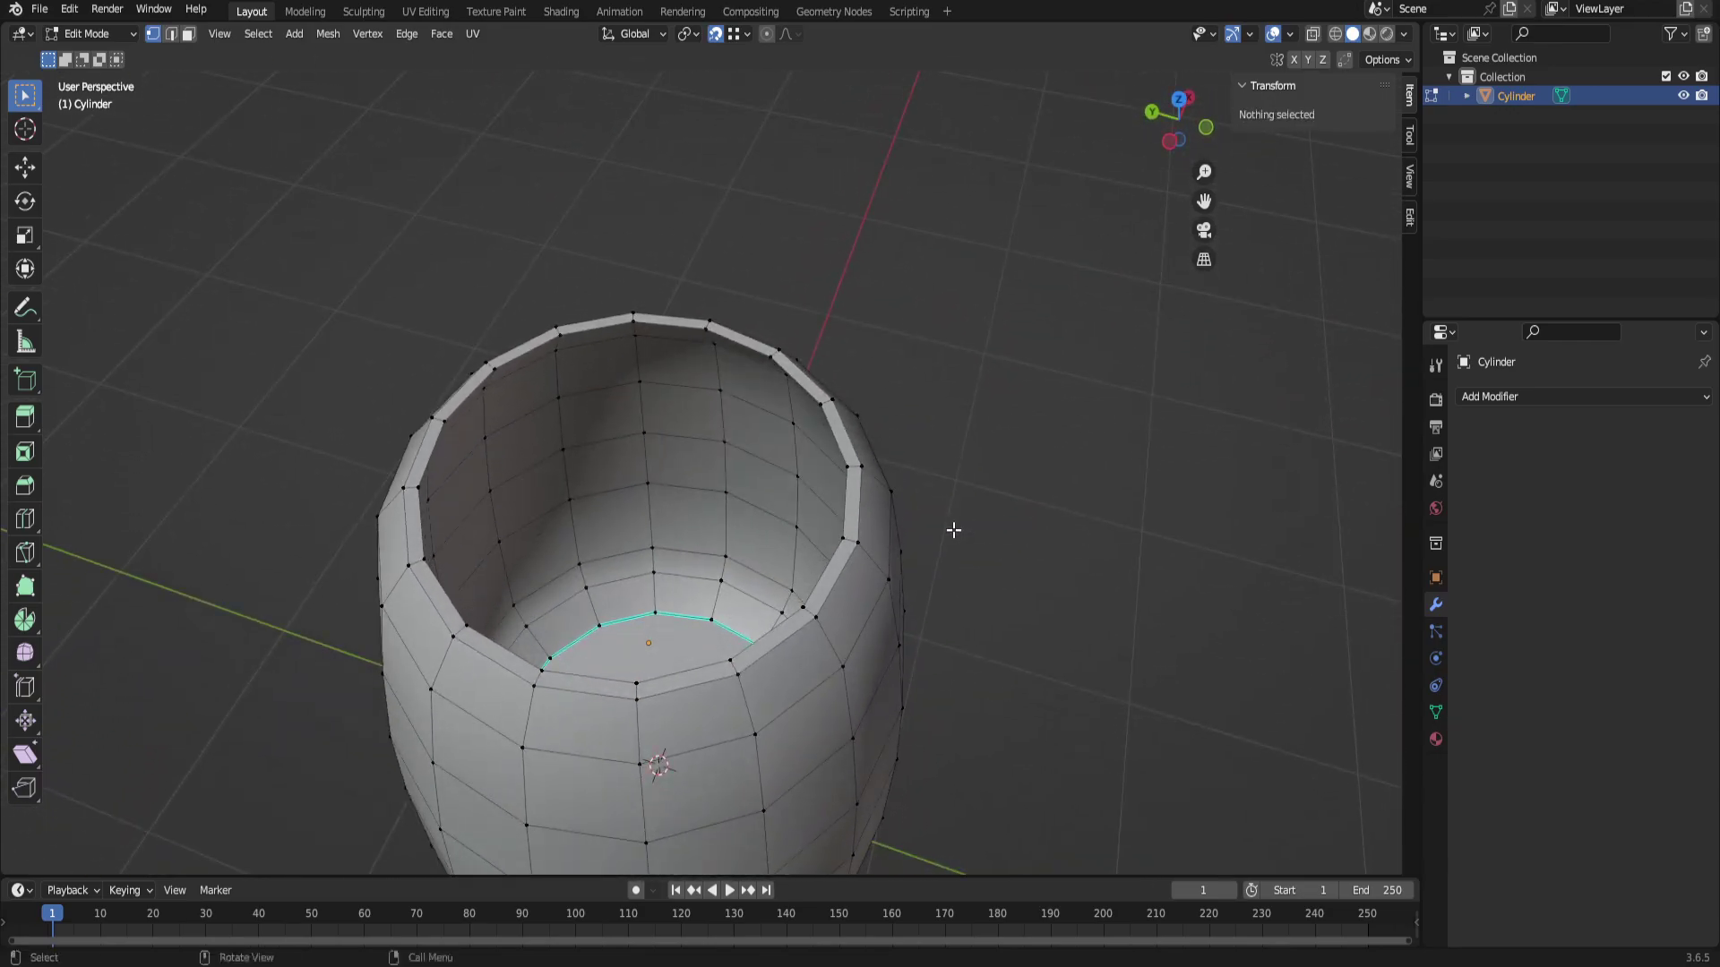
Switch to the UV Editing workspace and leave Edit Mode with the whole pot in close view.
key(Tab)
scroll(922, 535, down, 5)
middle_drag(987, 406, 448, 475)
key(Tab)
key(Tab)
click(425, 10)
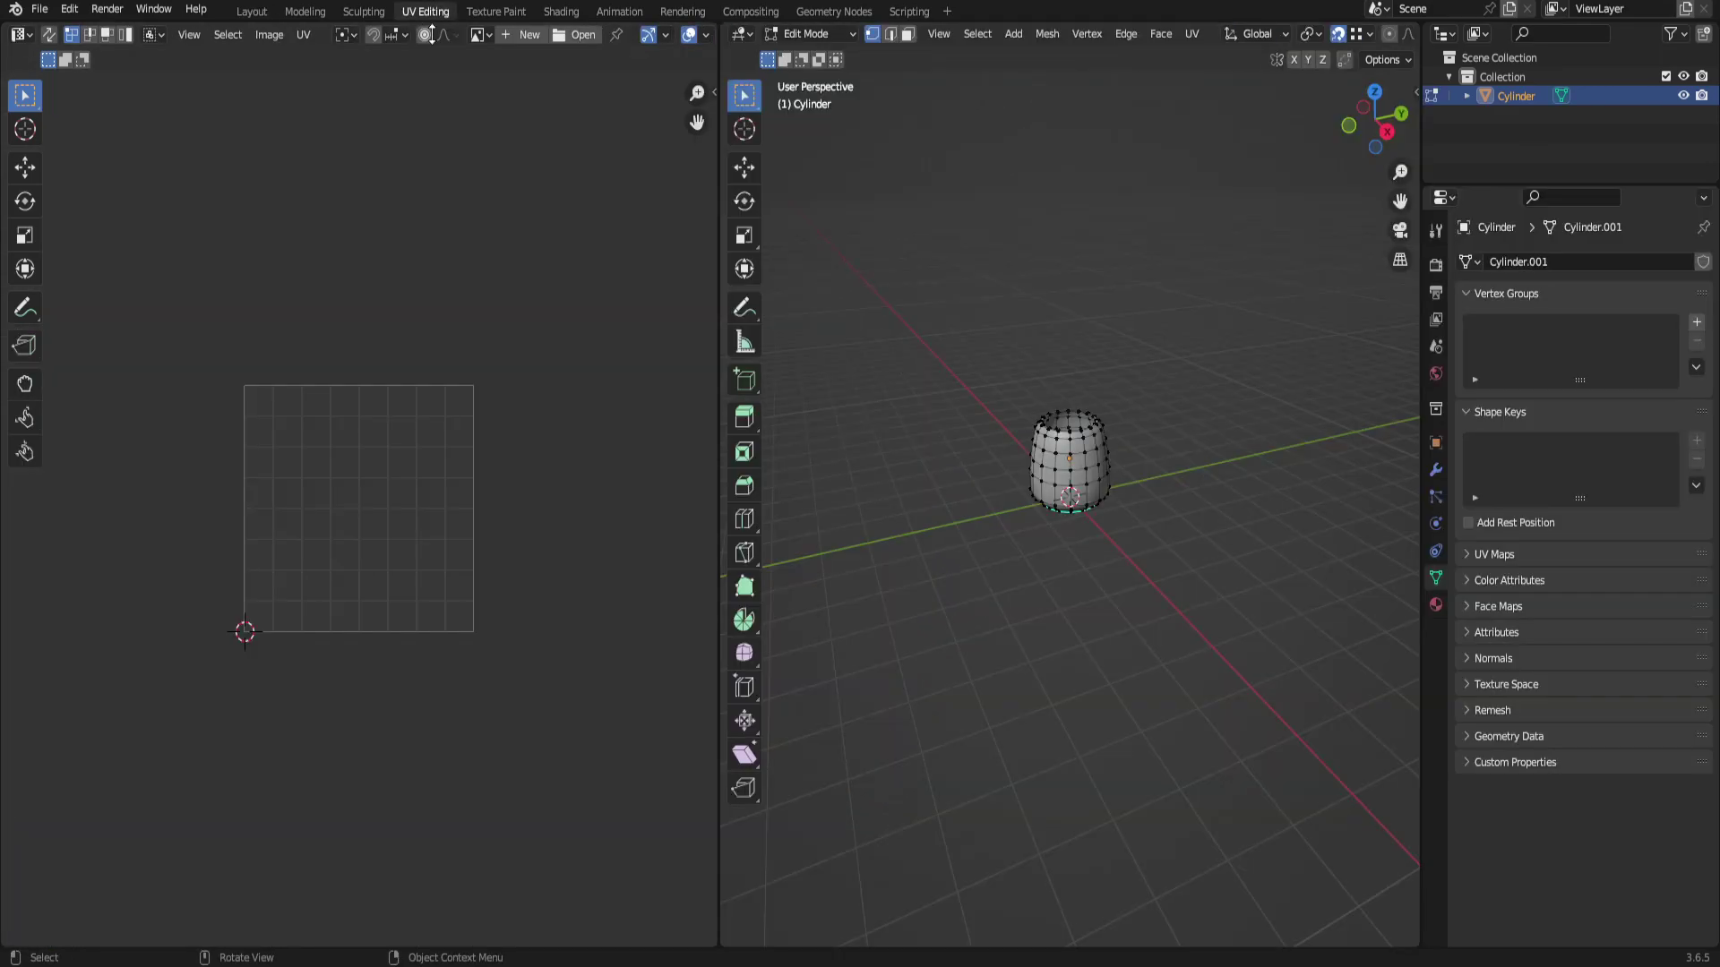
key(Tab)
scroll(1164, 484, up, 2)
mouse_move(1177, 473)
middle_down()
mouse_move(1139, 519)
mouse_move(1186, 491)
middle_up()
scroll(1139, 520, up, 5)
scroll(1186, 491, down, 4)
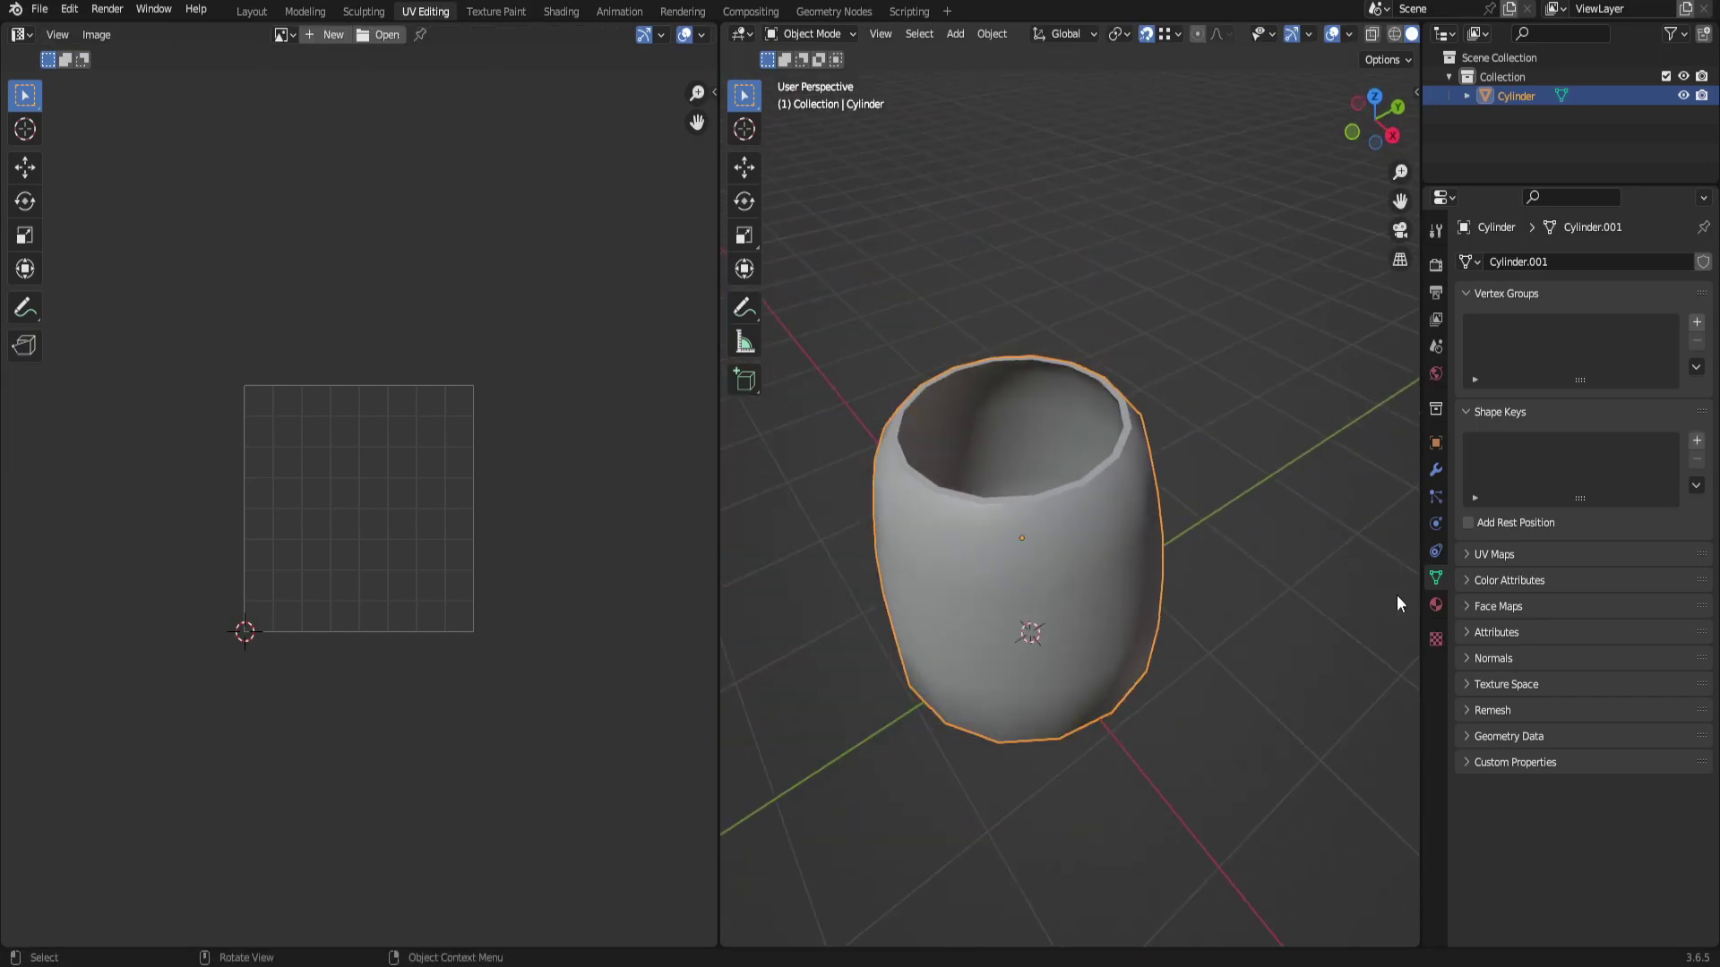
Create a new material for the pot and name it UV.
click(1435, 604)
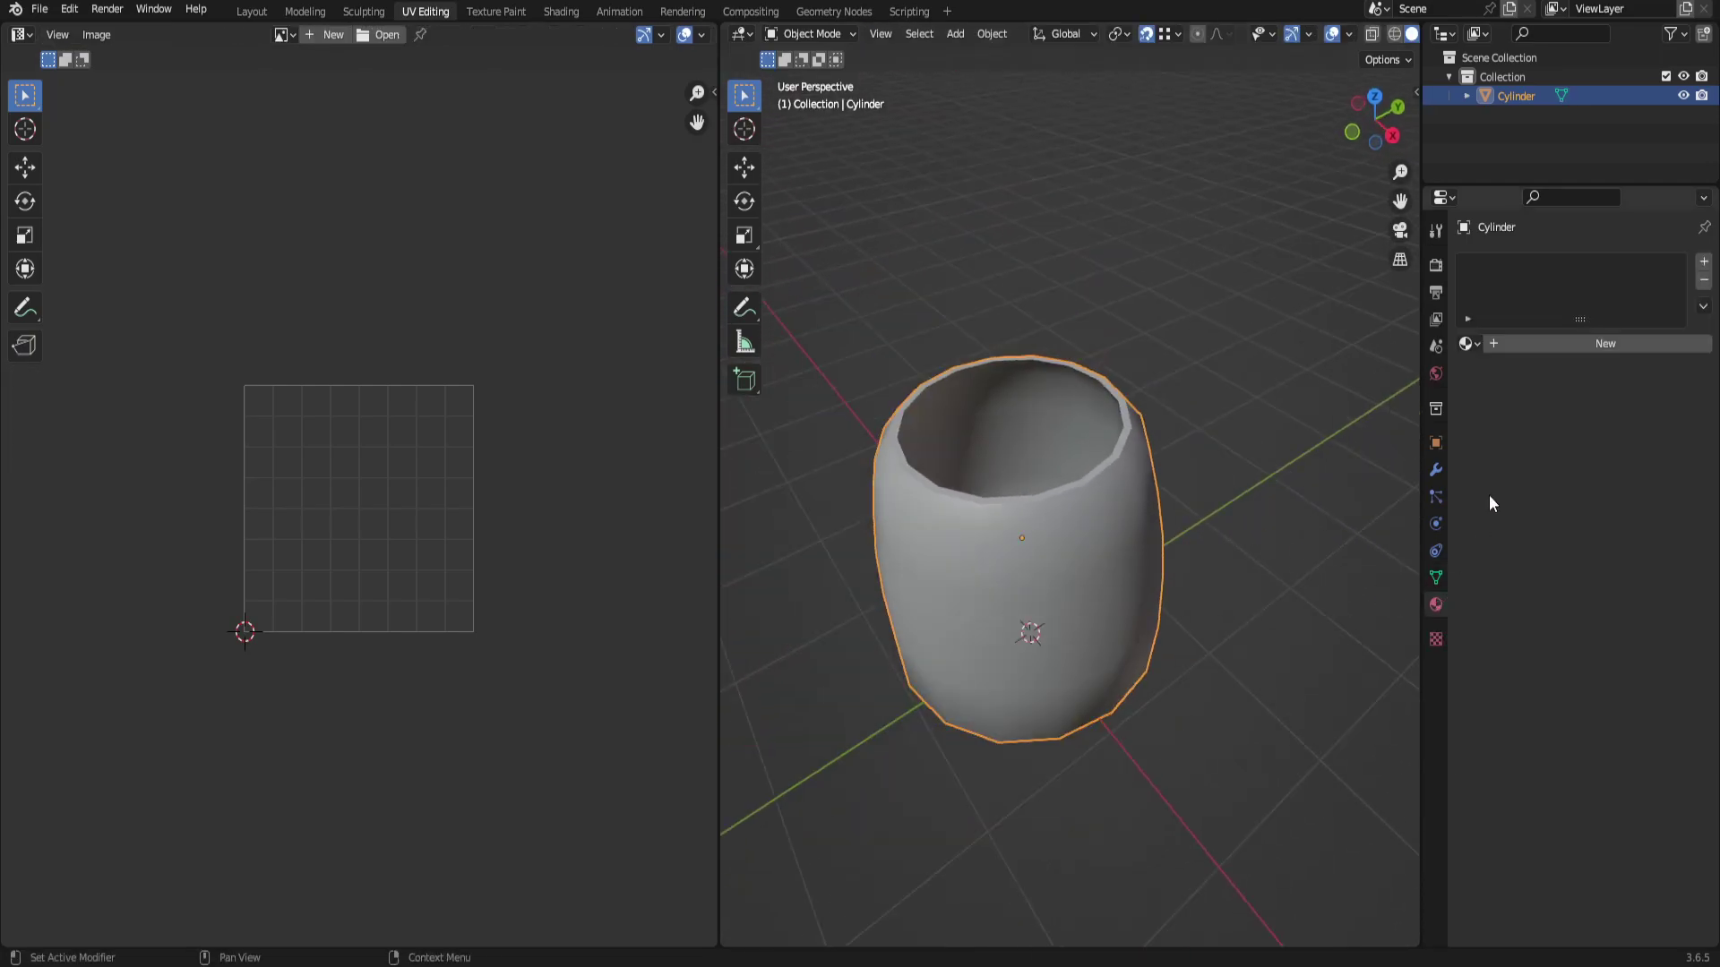
click(1505, 344)
double_click(1525, 344)
text(U)
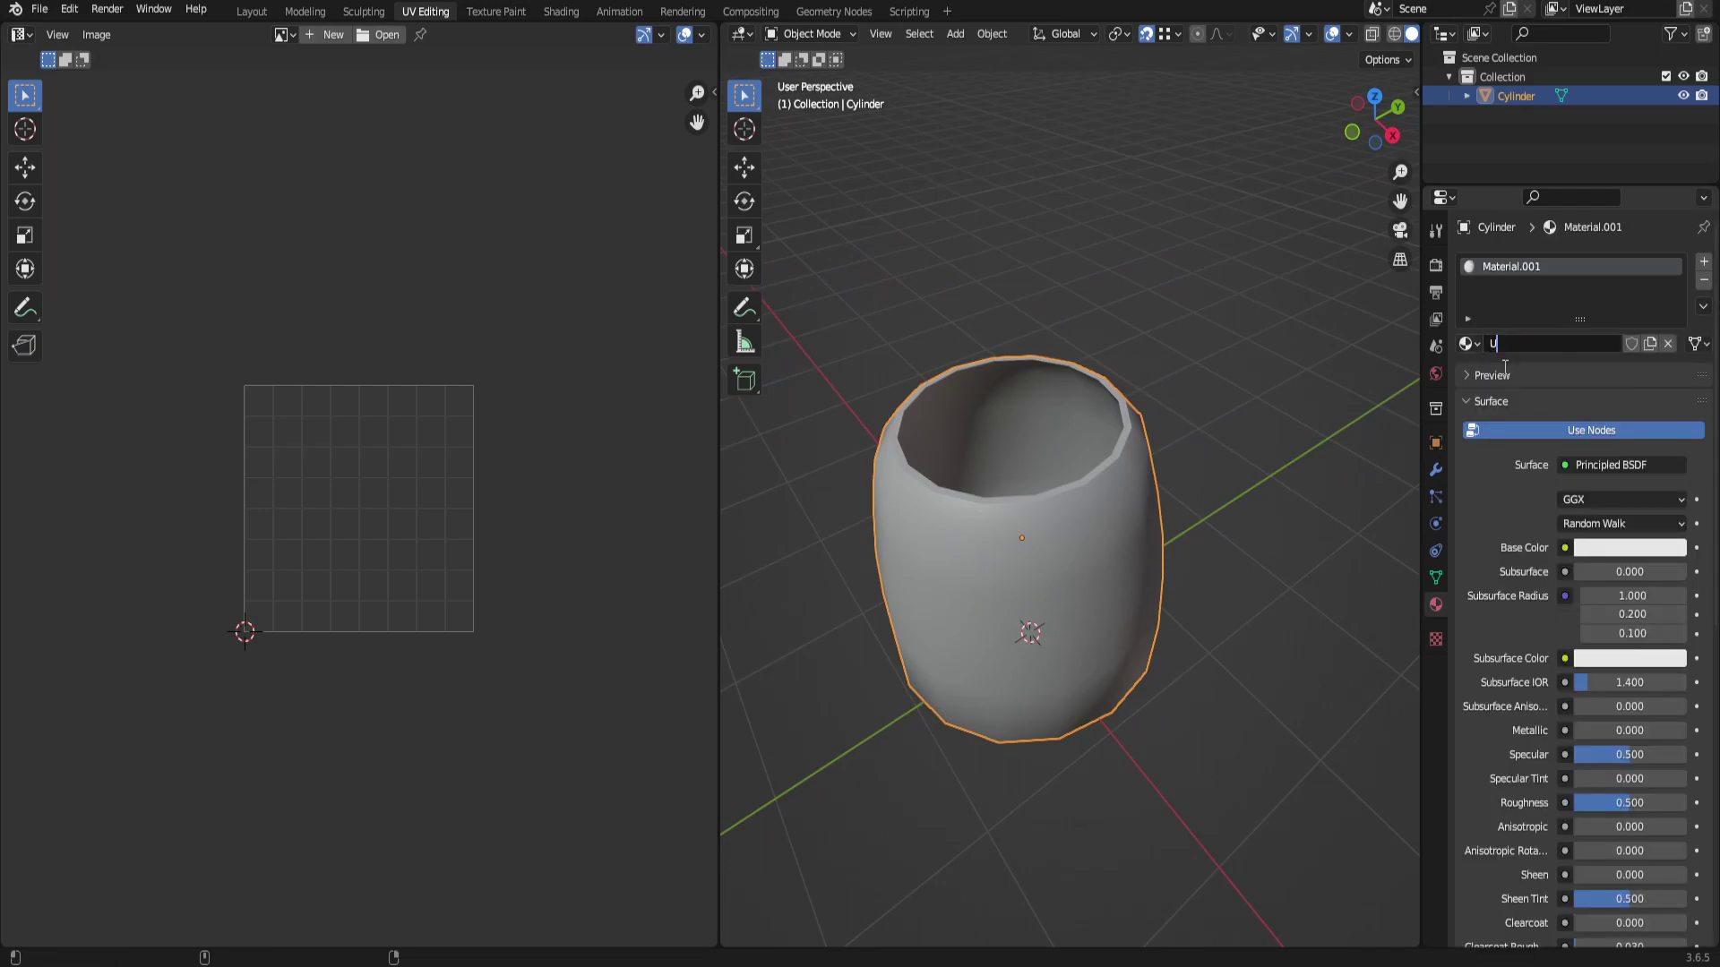
text(V)
key(Return)
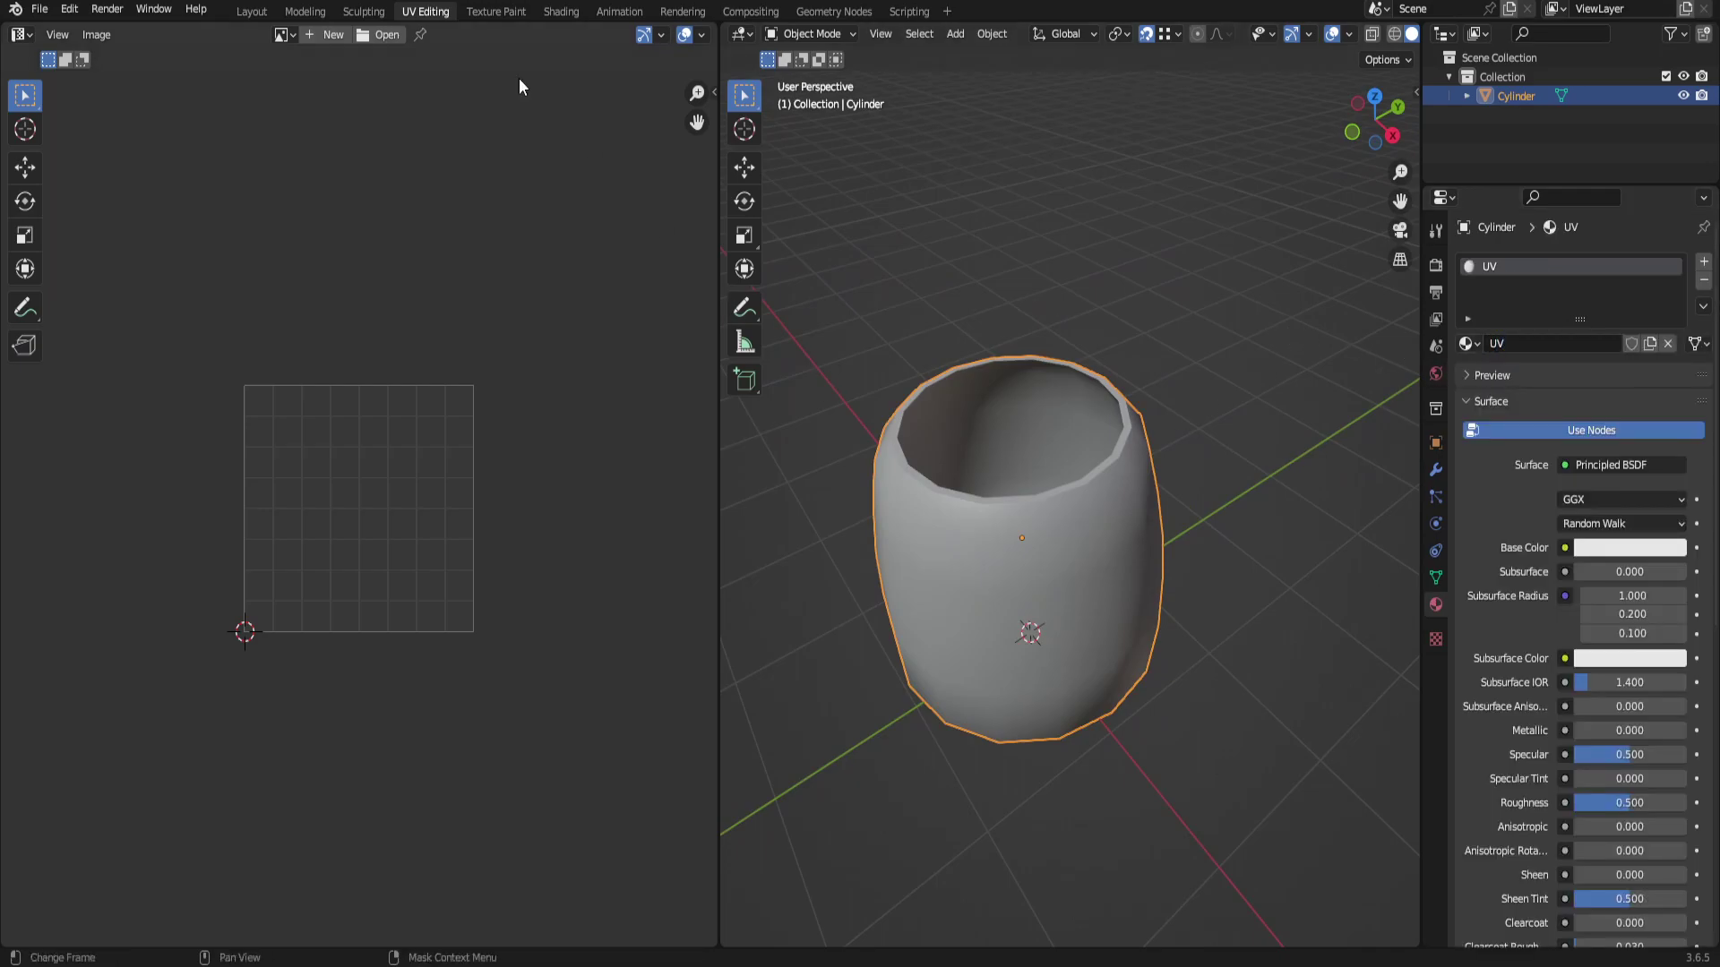
Create a new image named UVs in the UV editor with the Color Grid generated type.
click(327, 34)
double_click(370, 60)
text(UV)
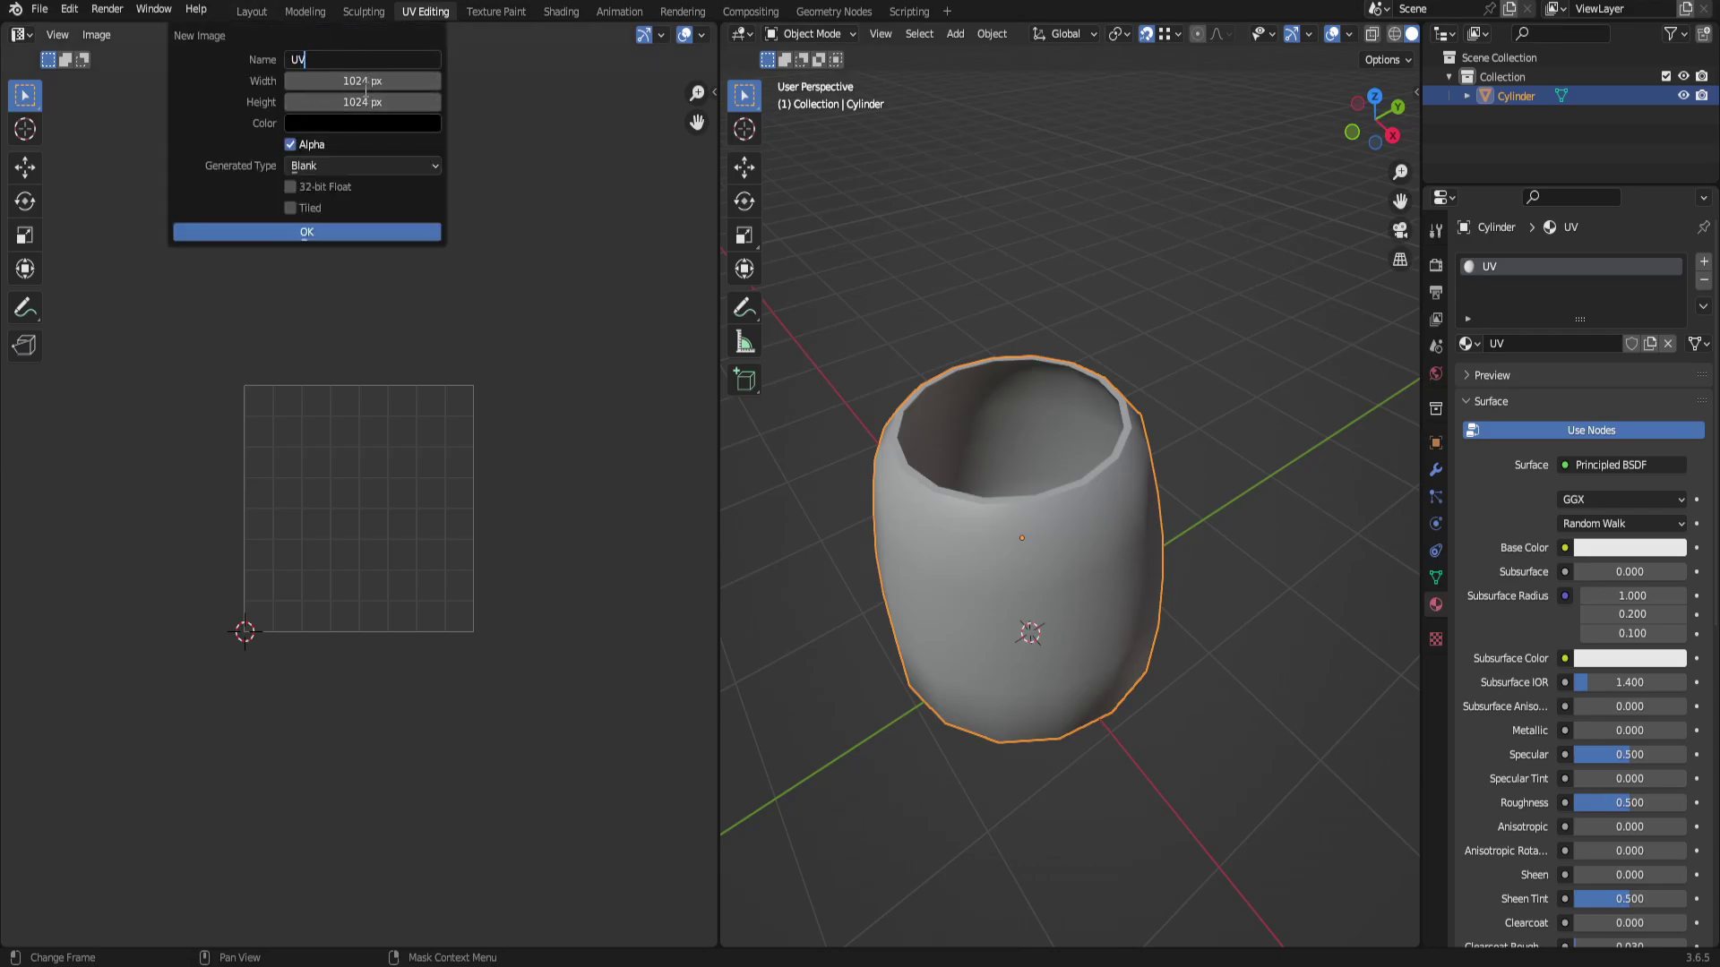
text(s)
key(Return)
click(358, 167)
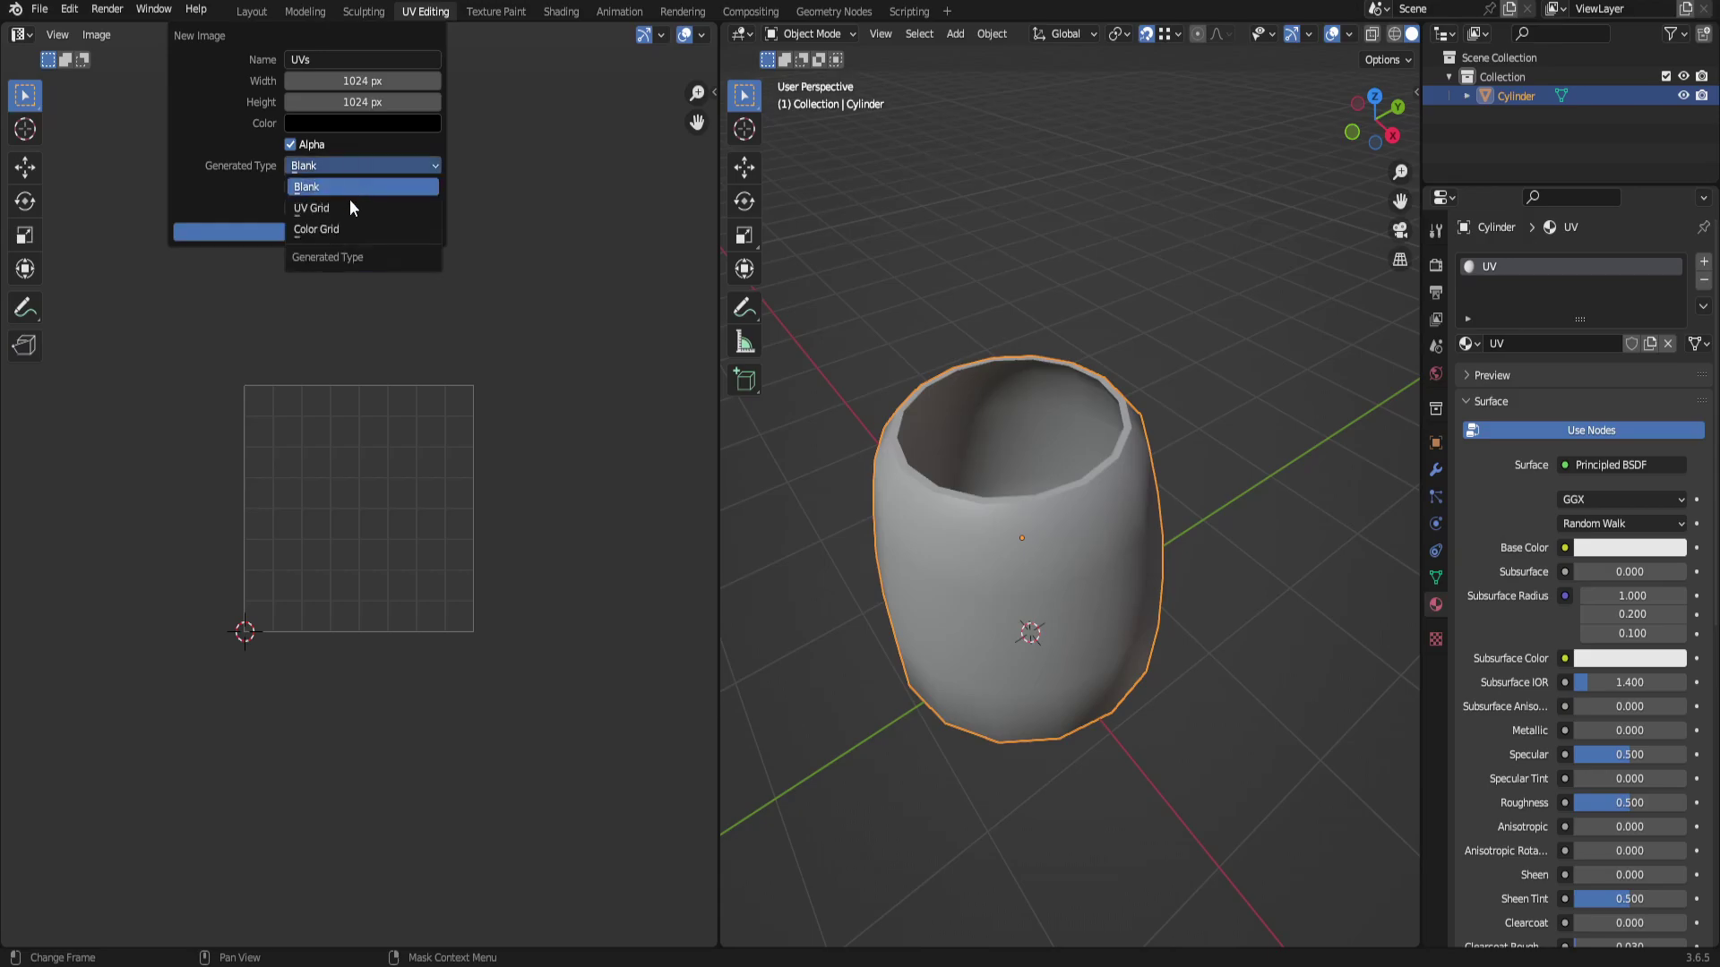
click(359, 228)
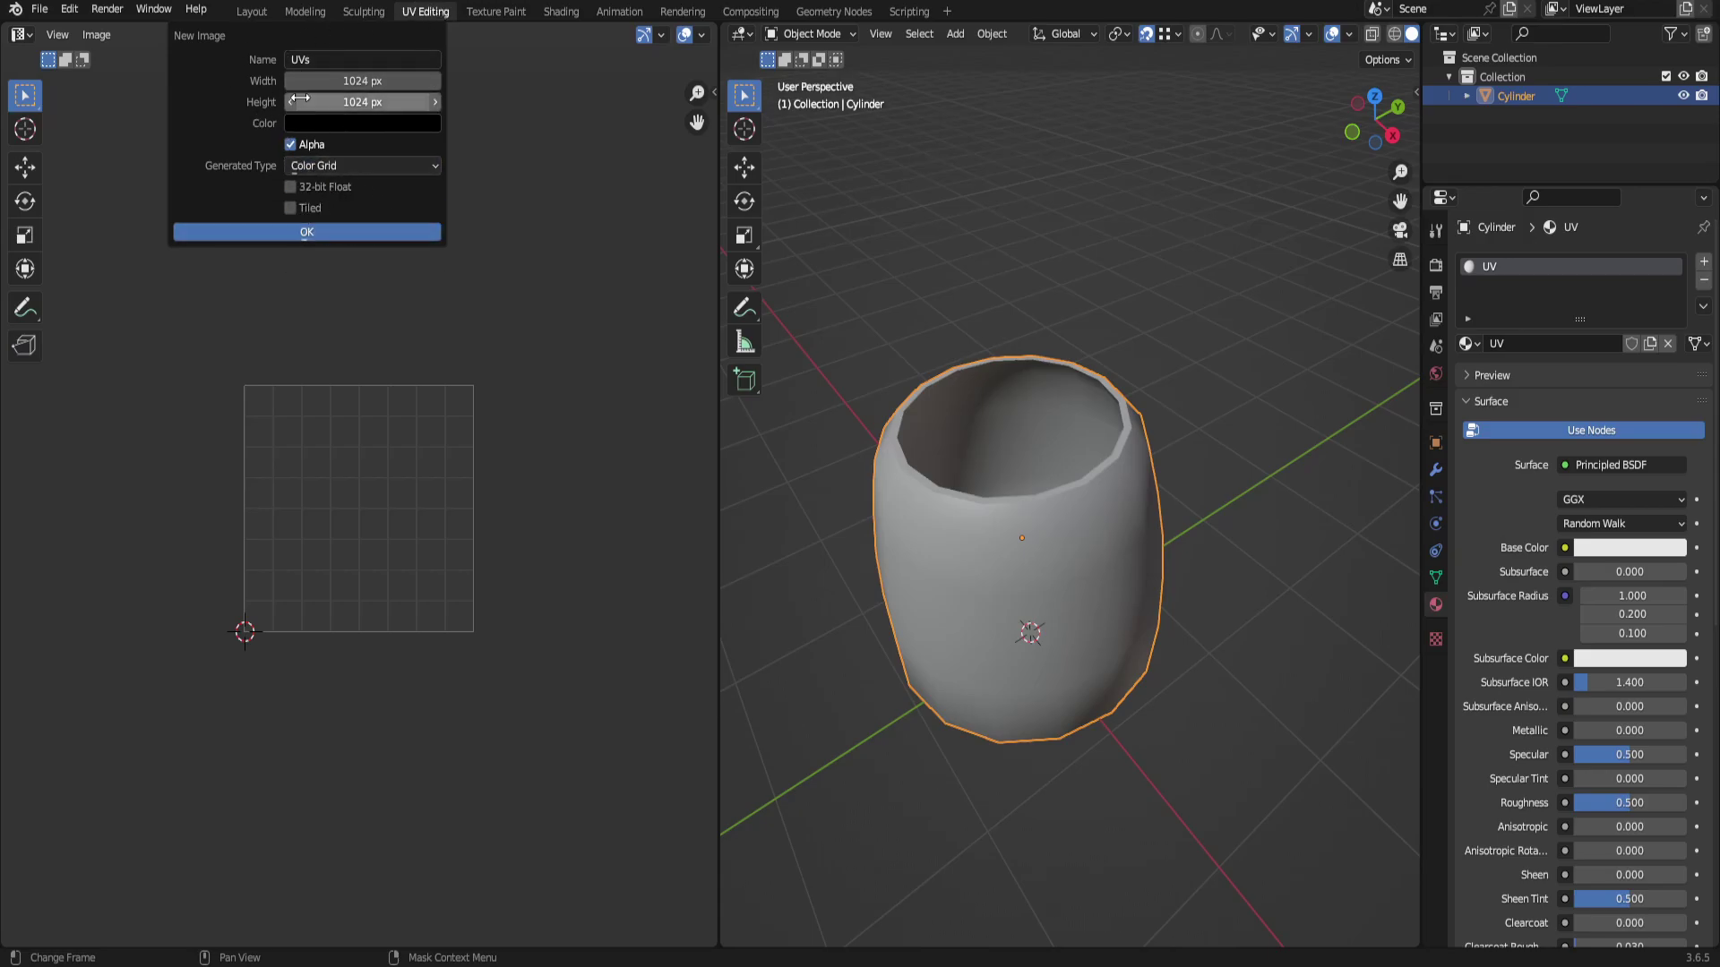
click(306, 232)
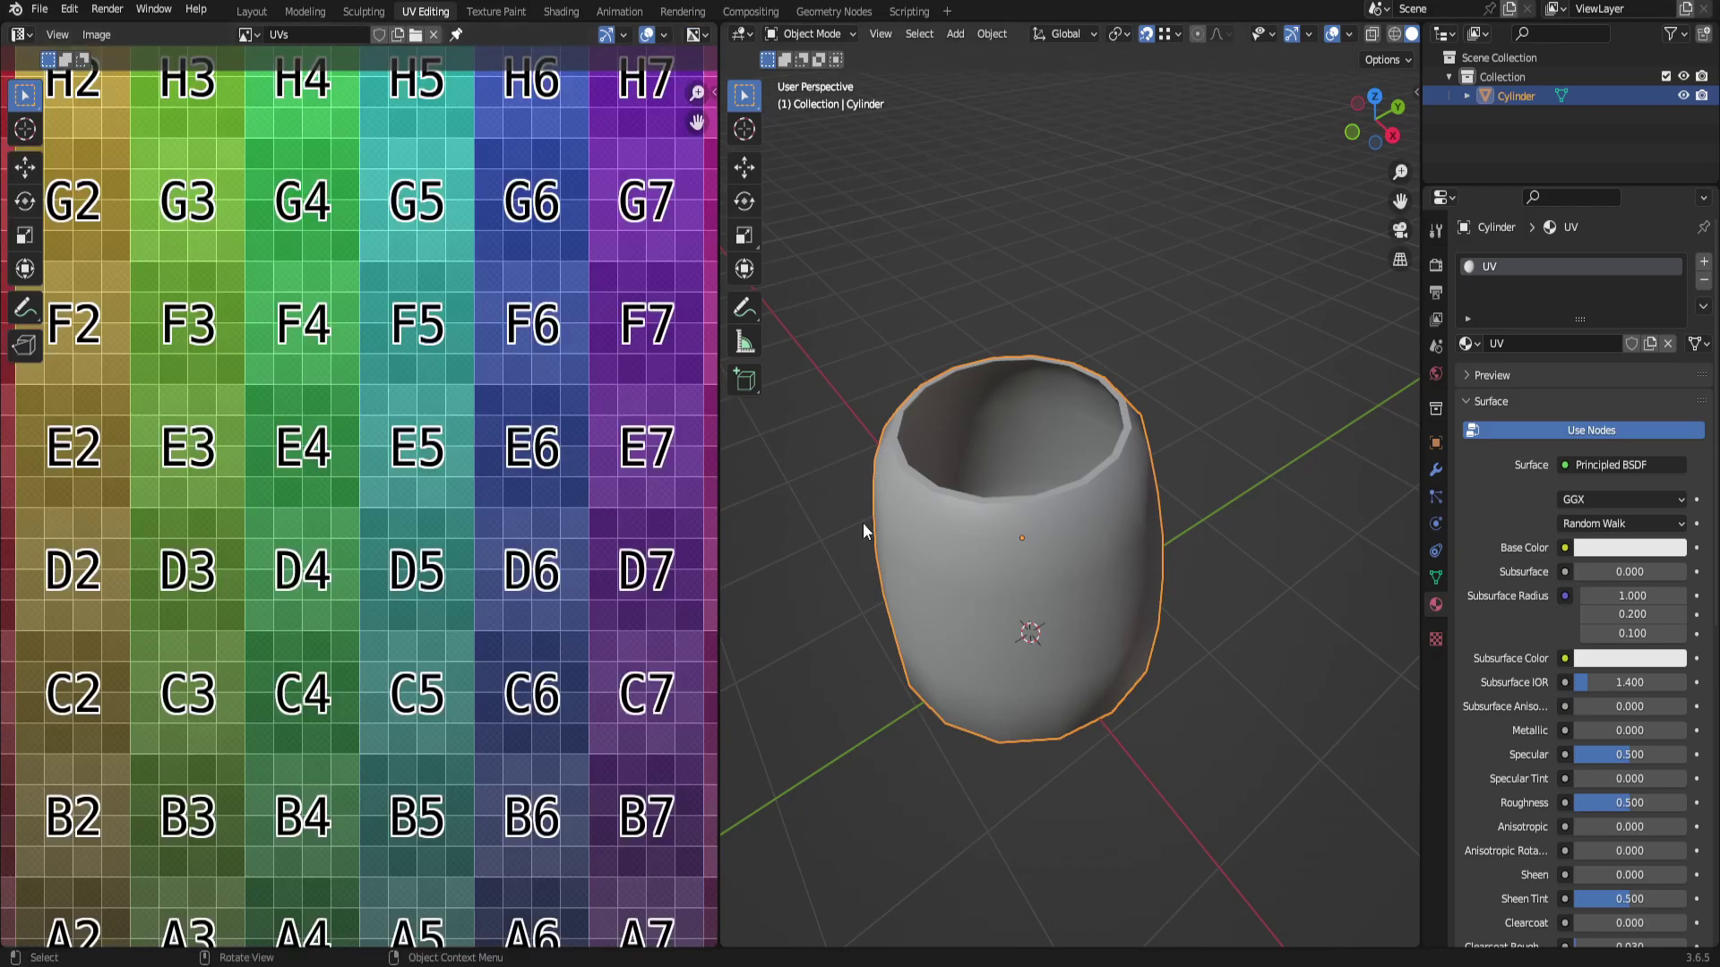
Connect an Image Texture to the material's Base Color and assign the UVs image to it.
click(1563, 548)
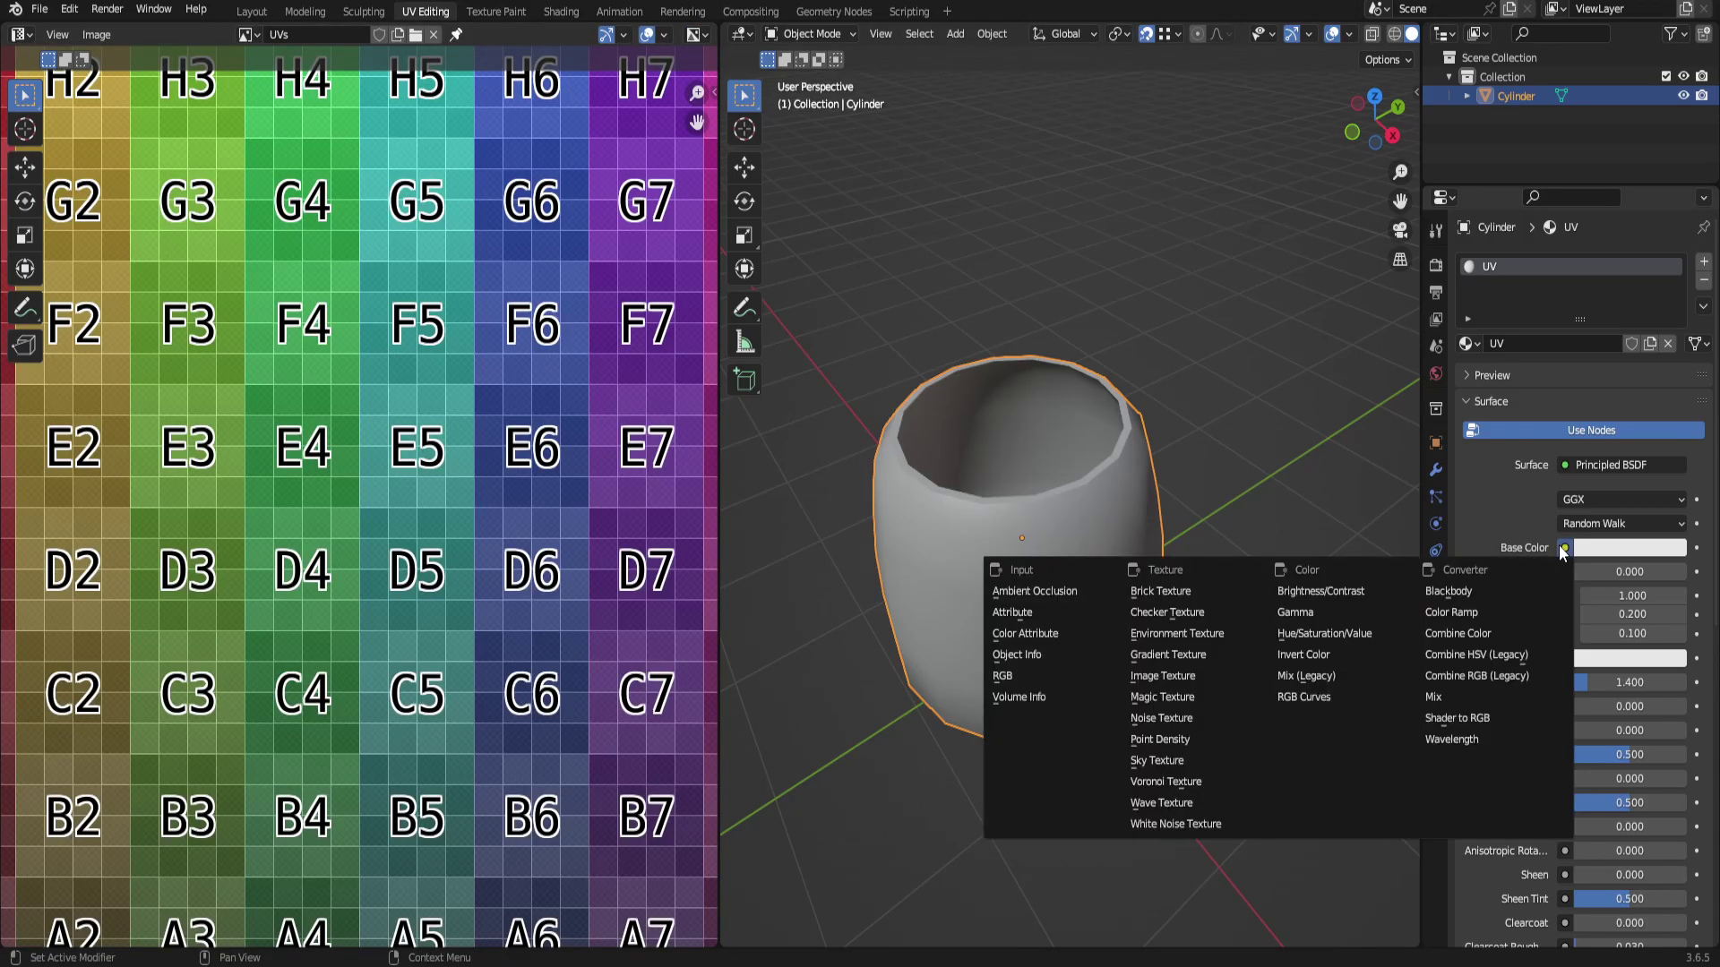
click(1165, 676)
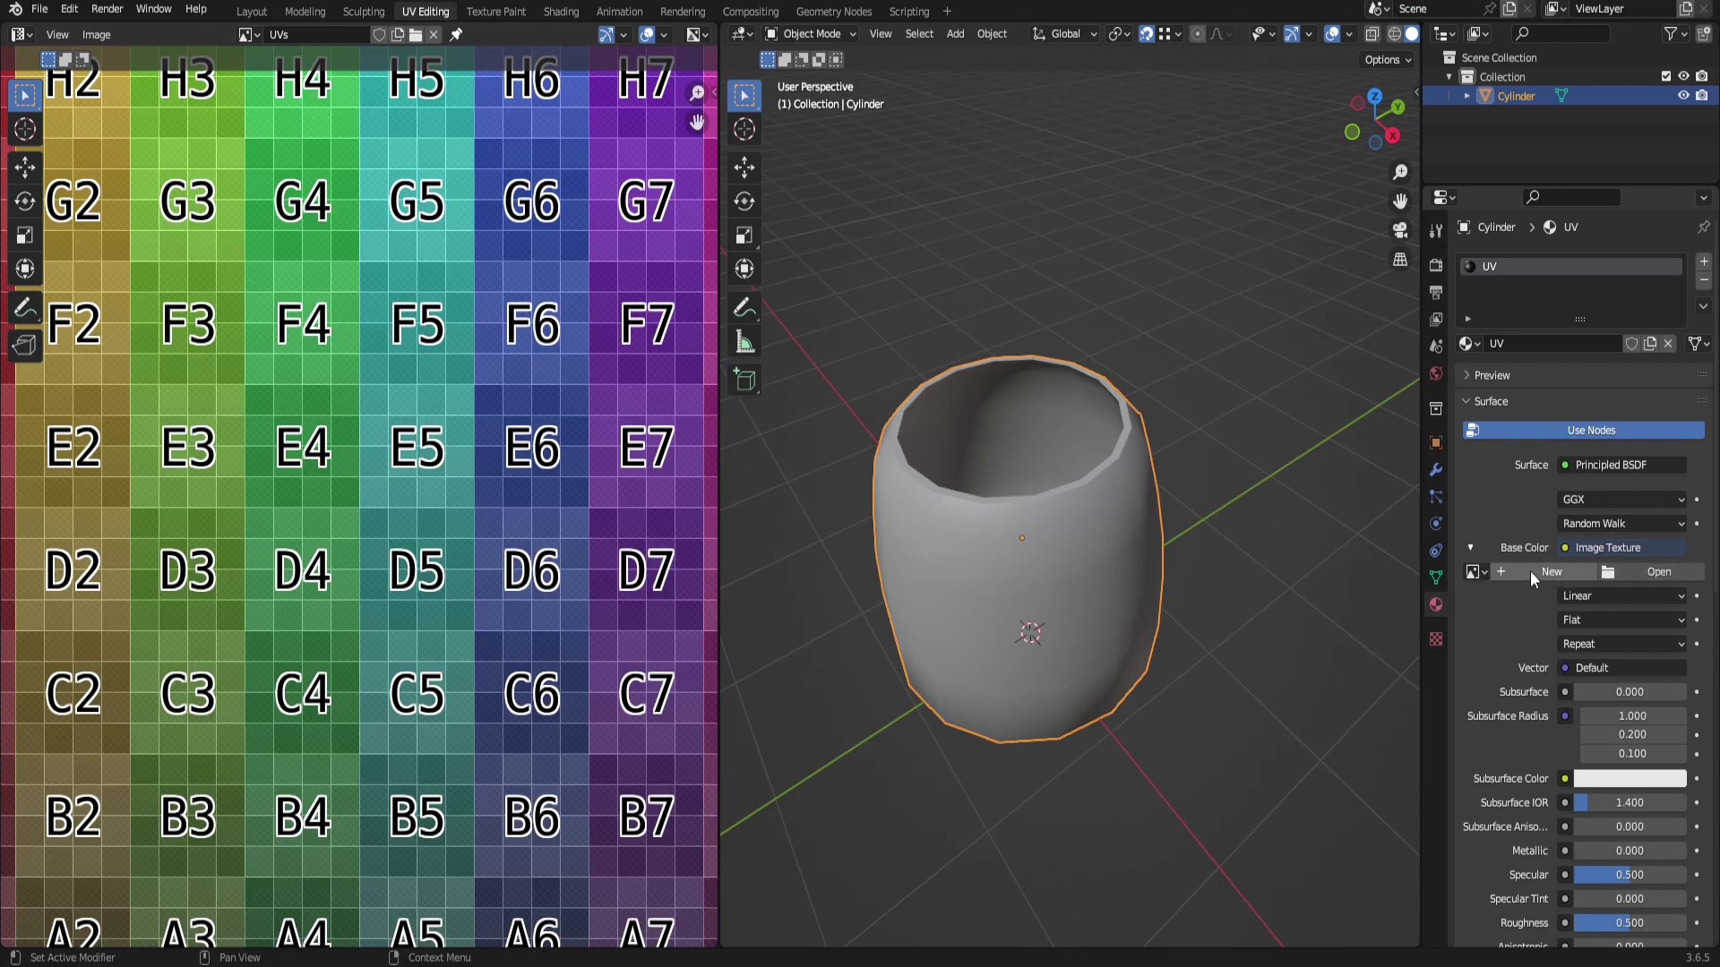
click(1480, 573)
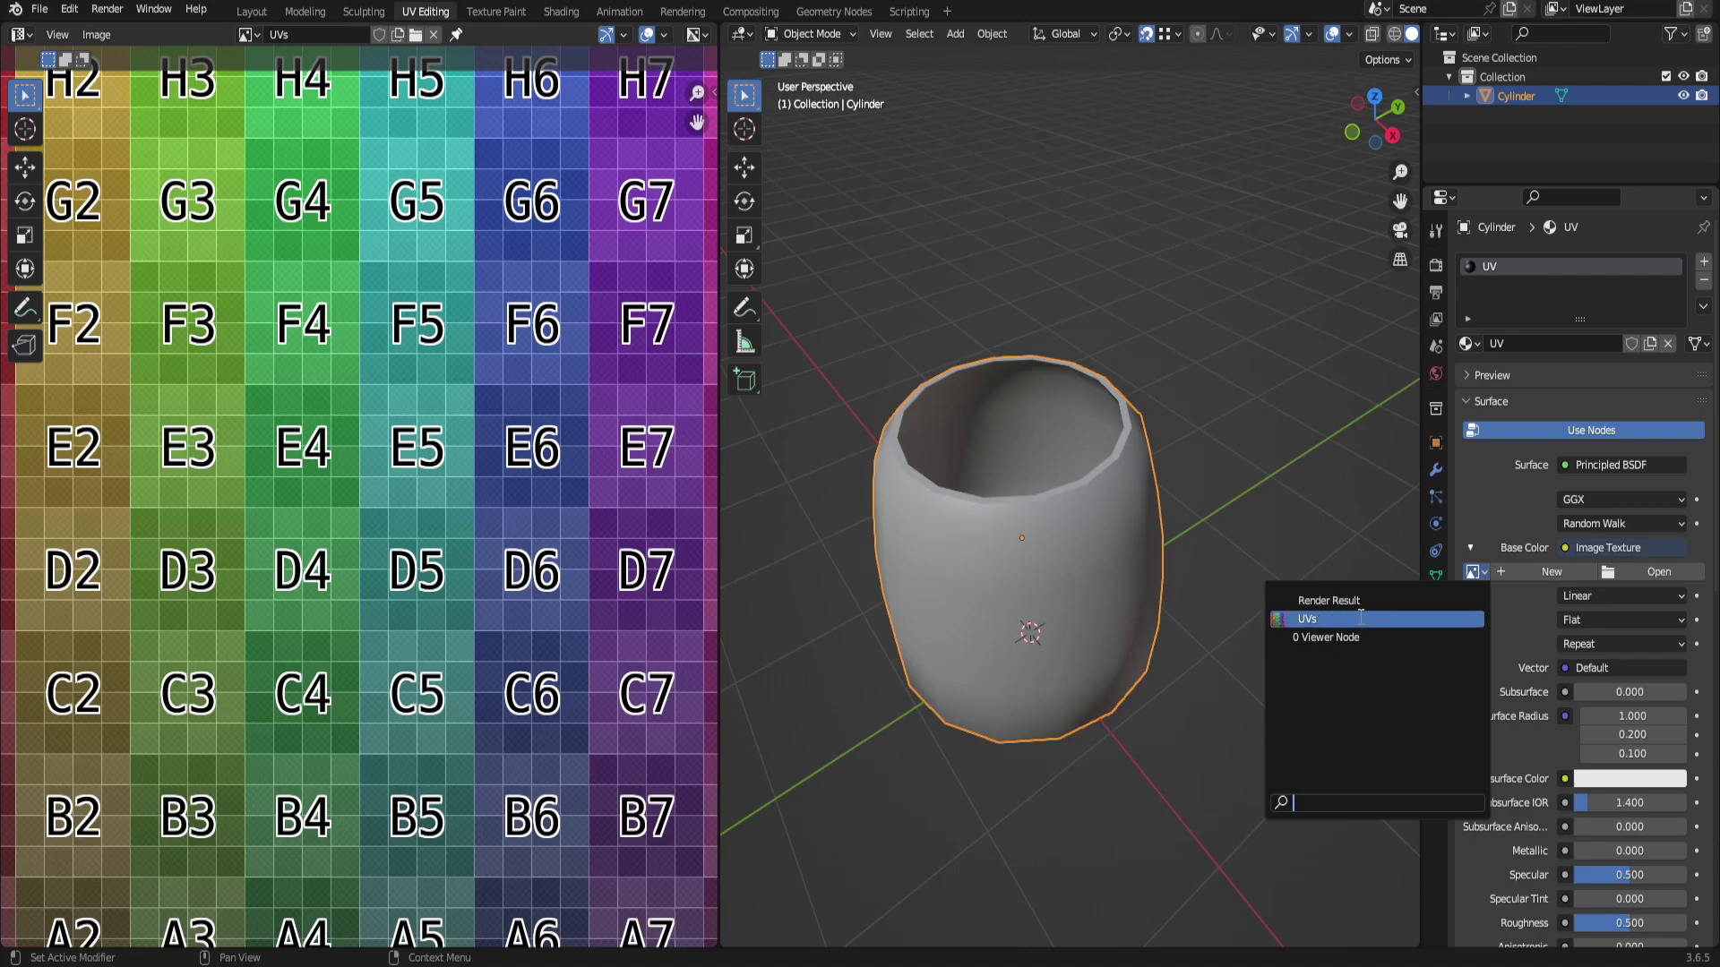
click(1308, 619)
scroll(925, 568, down, 3)
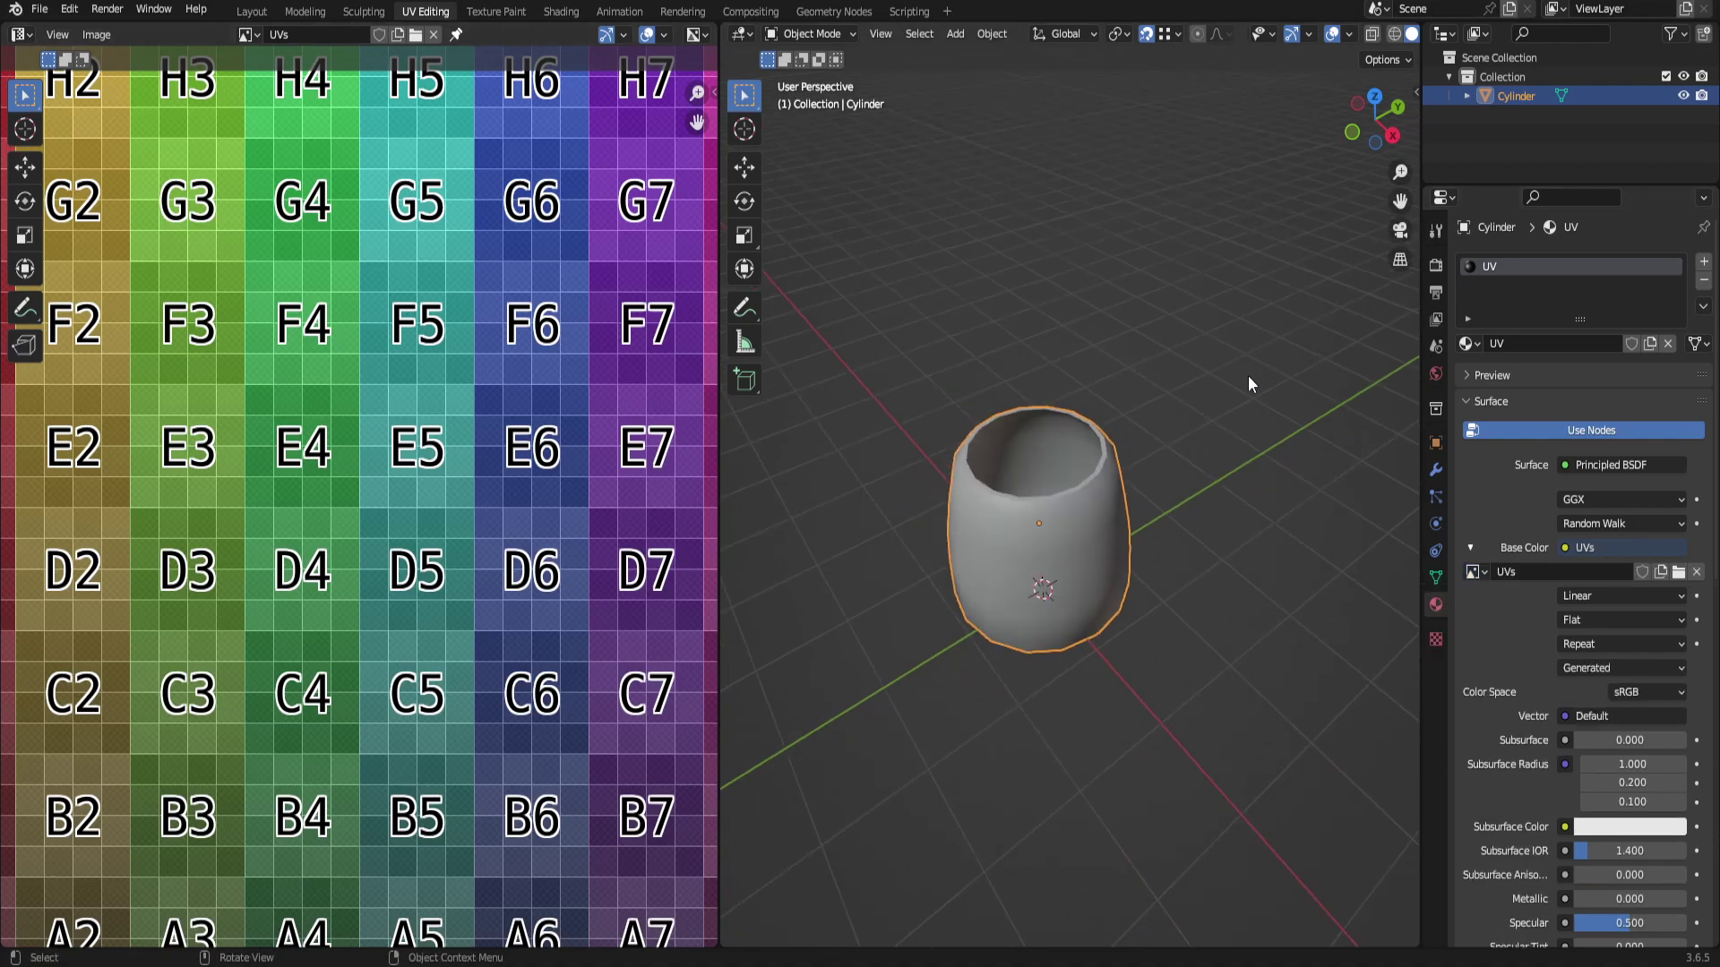
Widen the 3D viewport and make its solid shading show the image texture on the pot.
drag(1421, 63, 1632, 63)
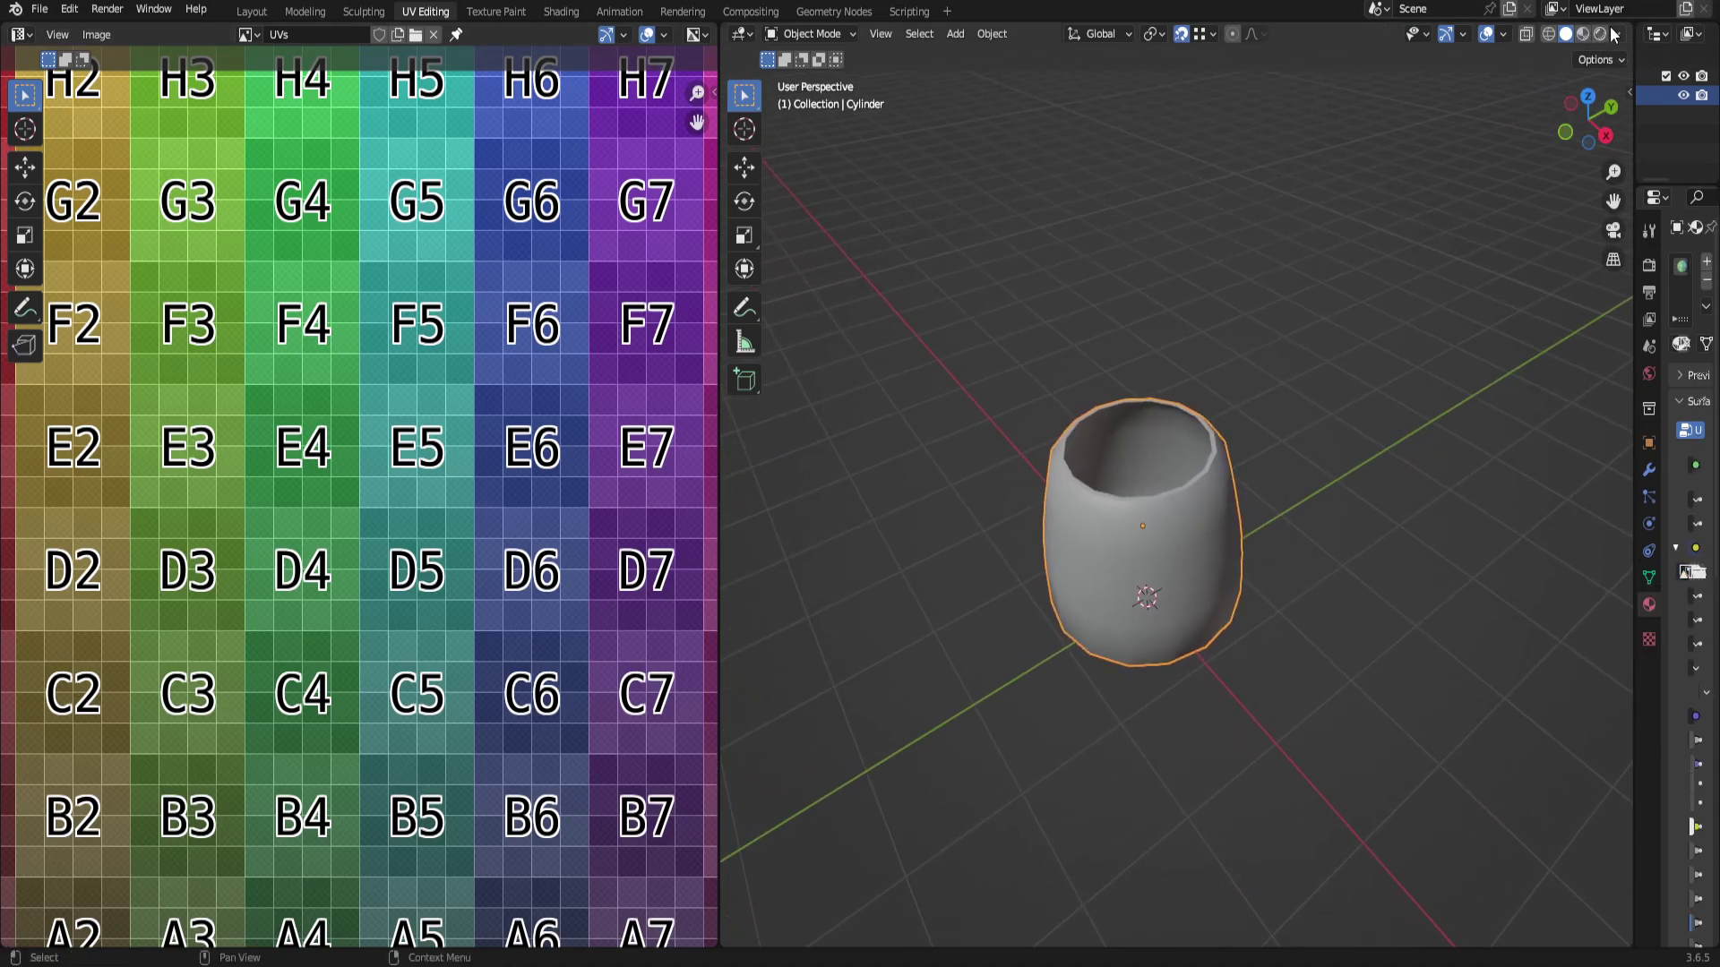
click(1618, 34)
click(1654, 296)
mouse_move(1079, 646)
middle_down()
mouse_move(890, 642)
mouse_move(902, 729)
mouse_move(1129, 764)
mouse_move(1200, 680)
mouse_move(1214, 535)
mouse_move(1195, 469)
mouse_move(1210, 675)
mouse_move(1205, 618)
middle_up()
scroll(1218, 670, up, 5)
middle_drag(1229, 525, 1185, 627)
Enter Edit Mode with face selection and fit the whole grid image into the UV editor.
key(Tab)
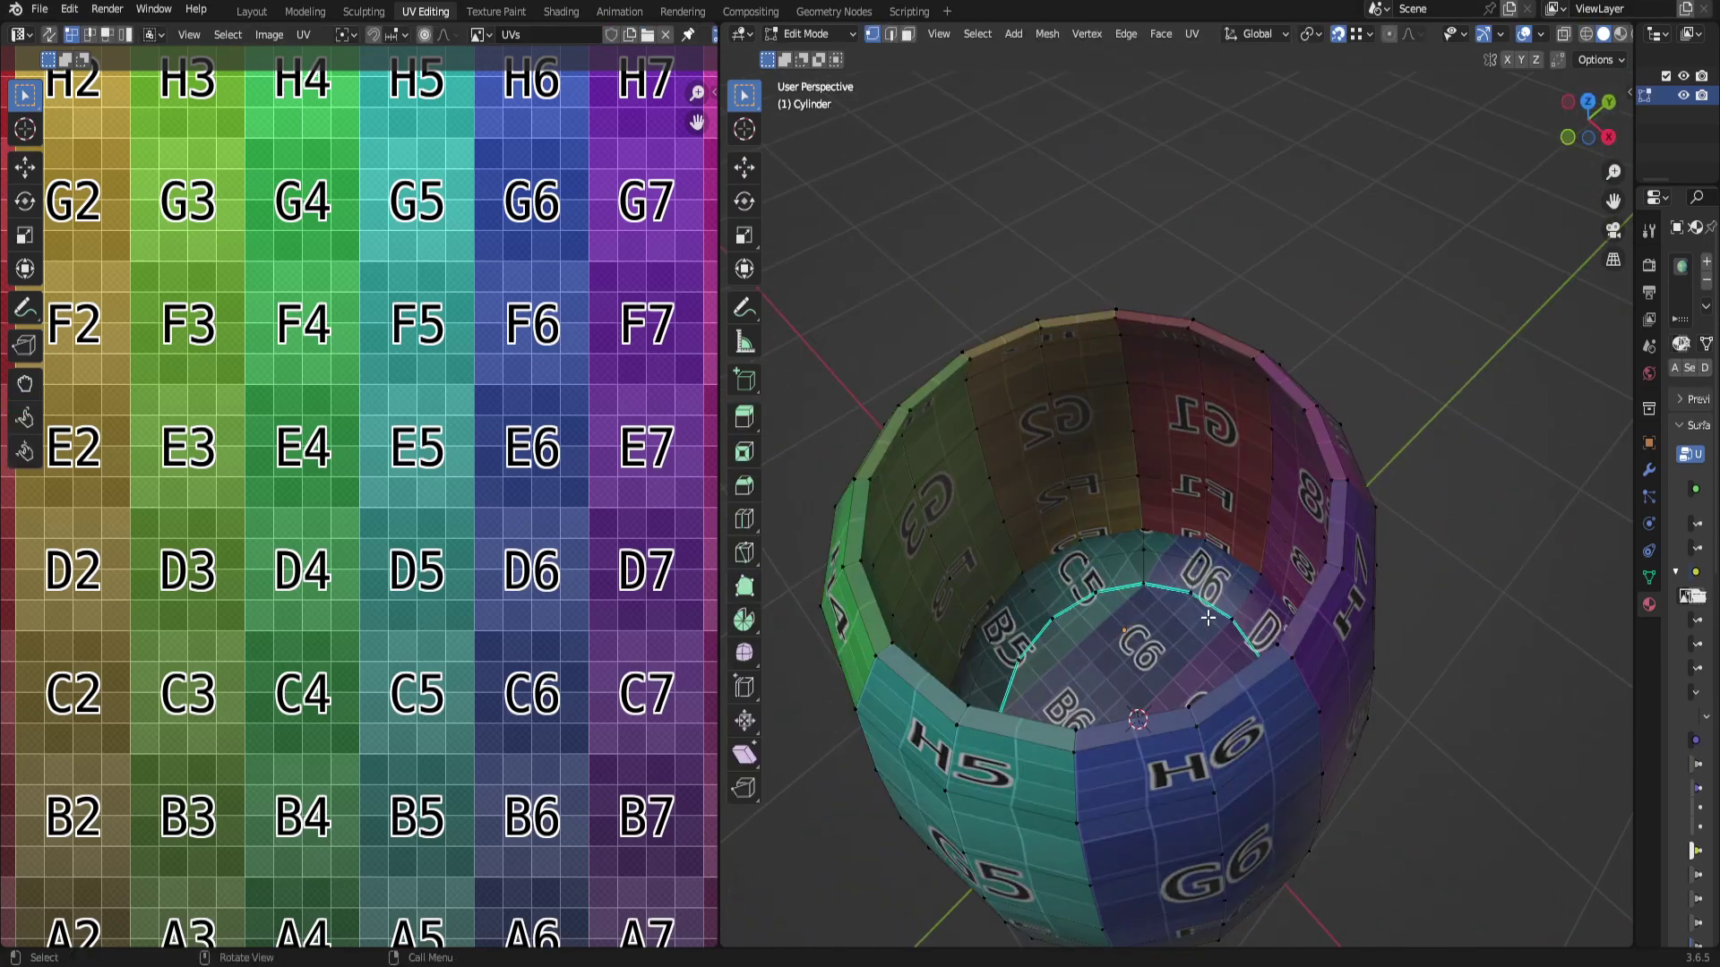
key(Home)
scroll(304, 439, down, 1)
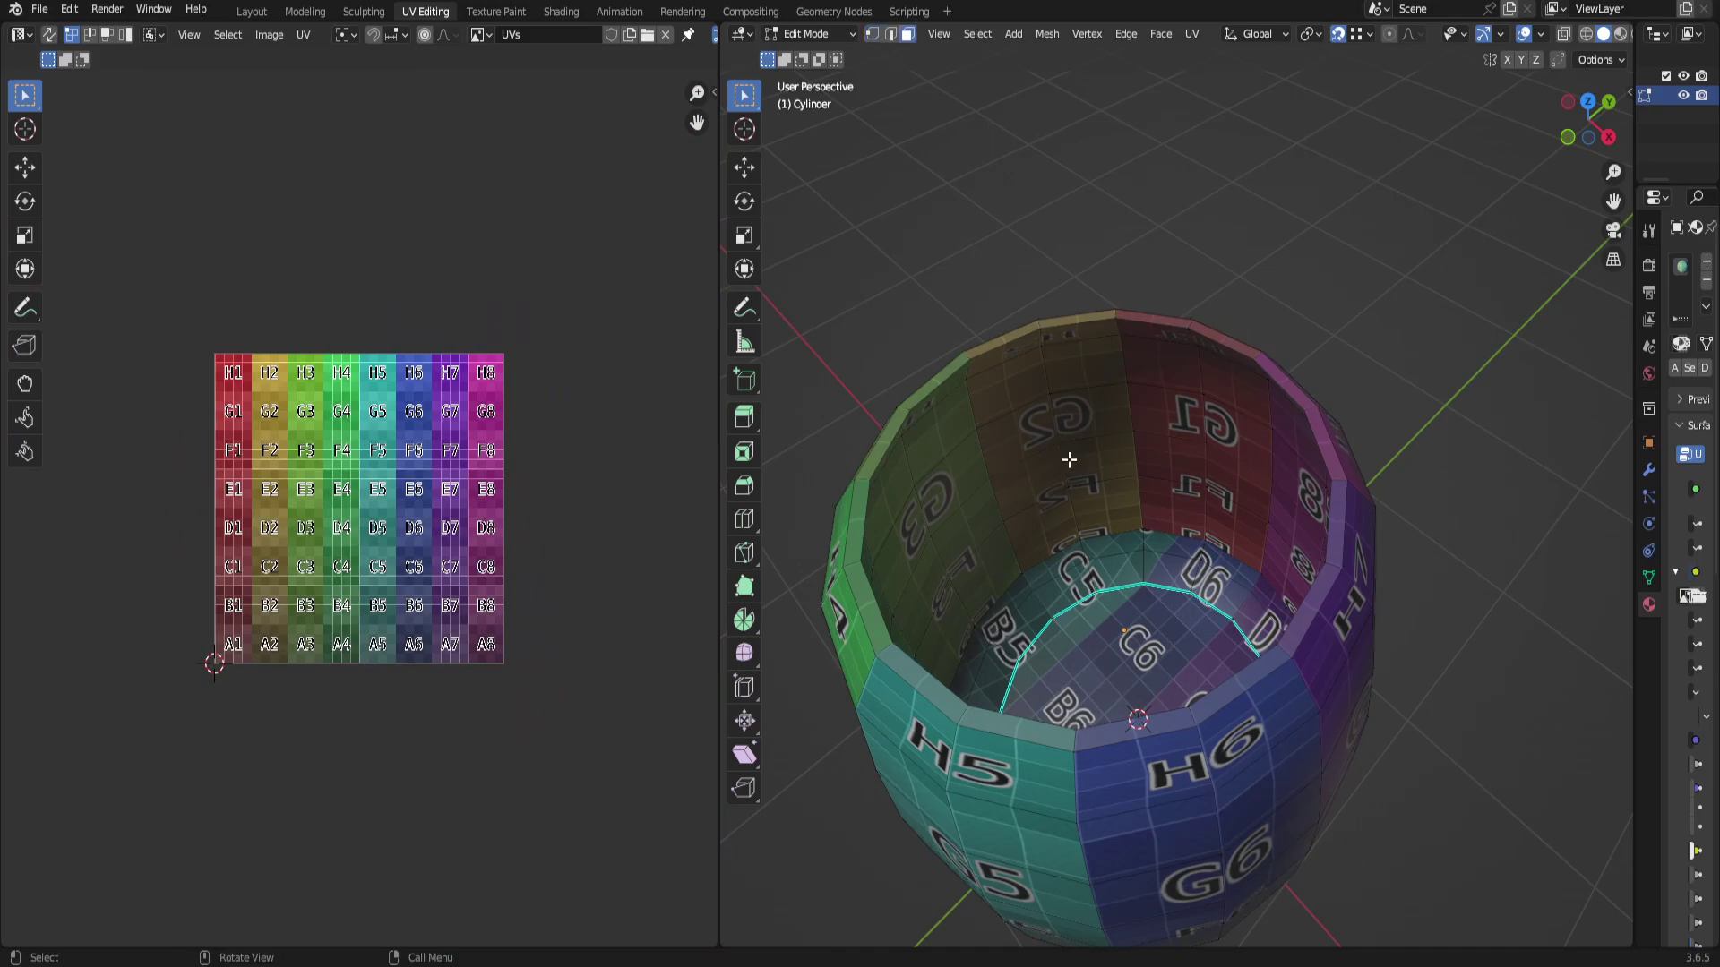
Select the pot's circular bottom face to show where it lies in the UV layout.
middle_drag(1093, 472, 1114, 194)
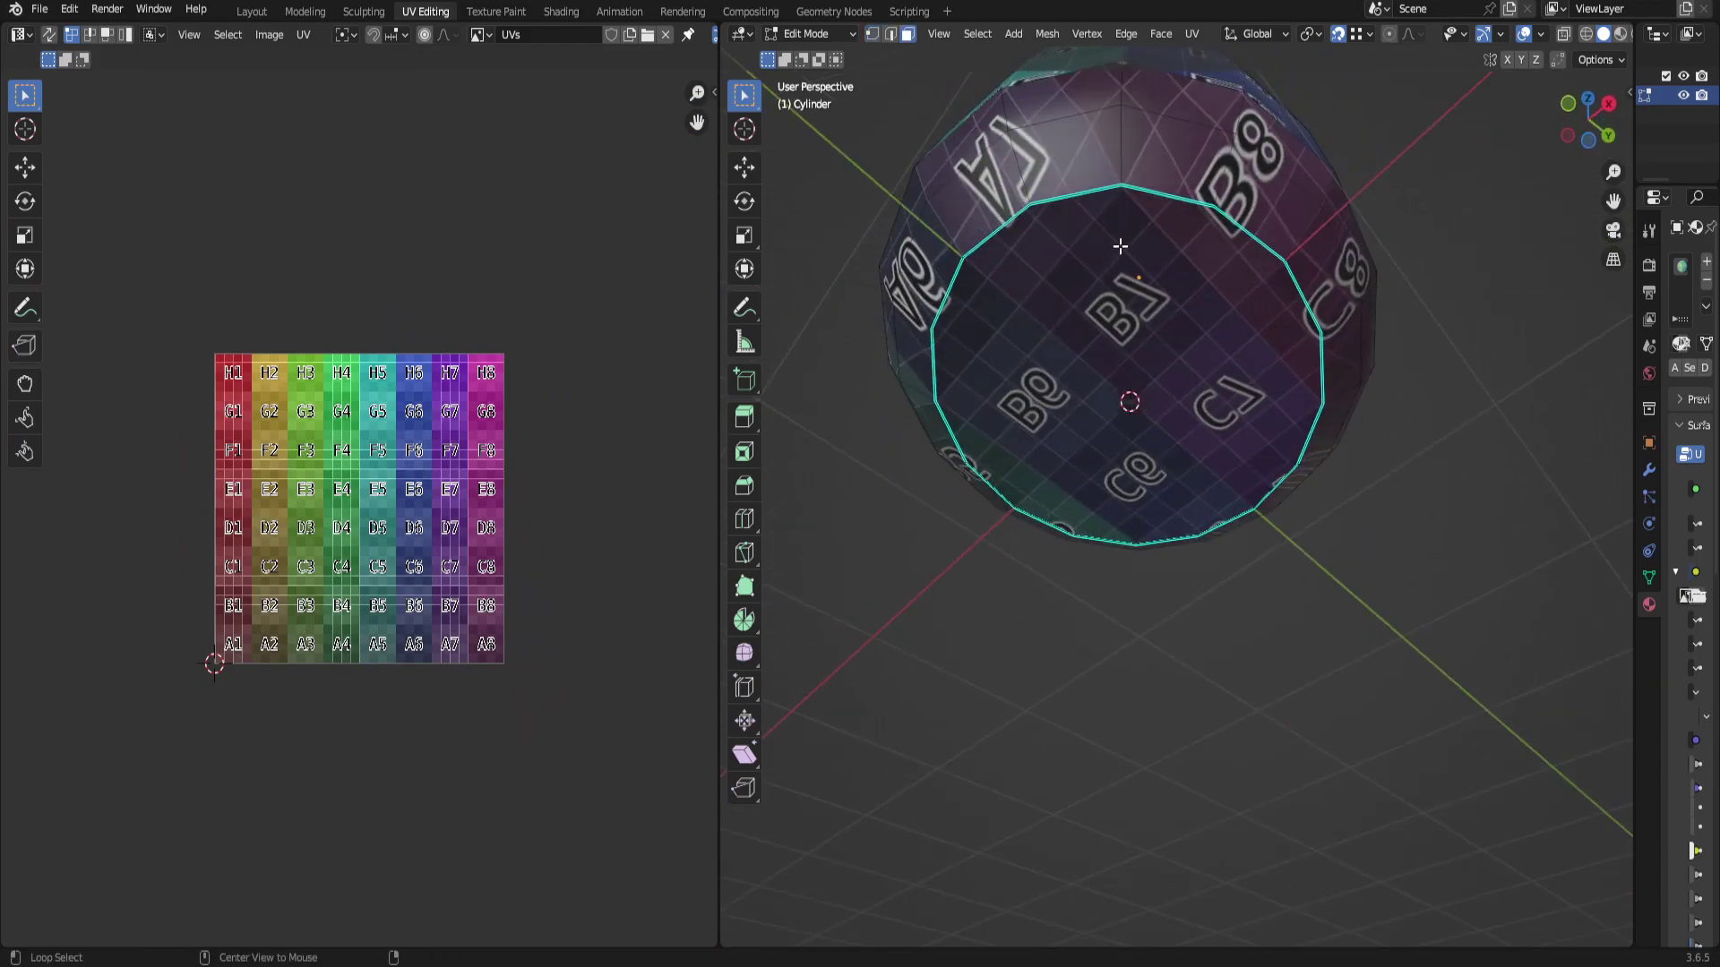
alt+click(1120, 258)
scroll(1120, 258, down, 3)
click(1185, 367)
middle_drag(1183, 375, 1096, 384)
scroll(1162, 294, up, 2)
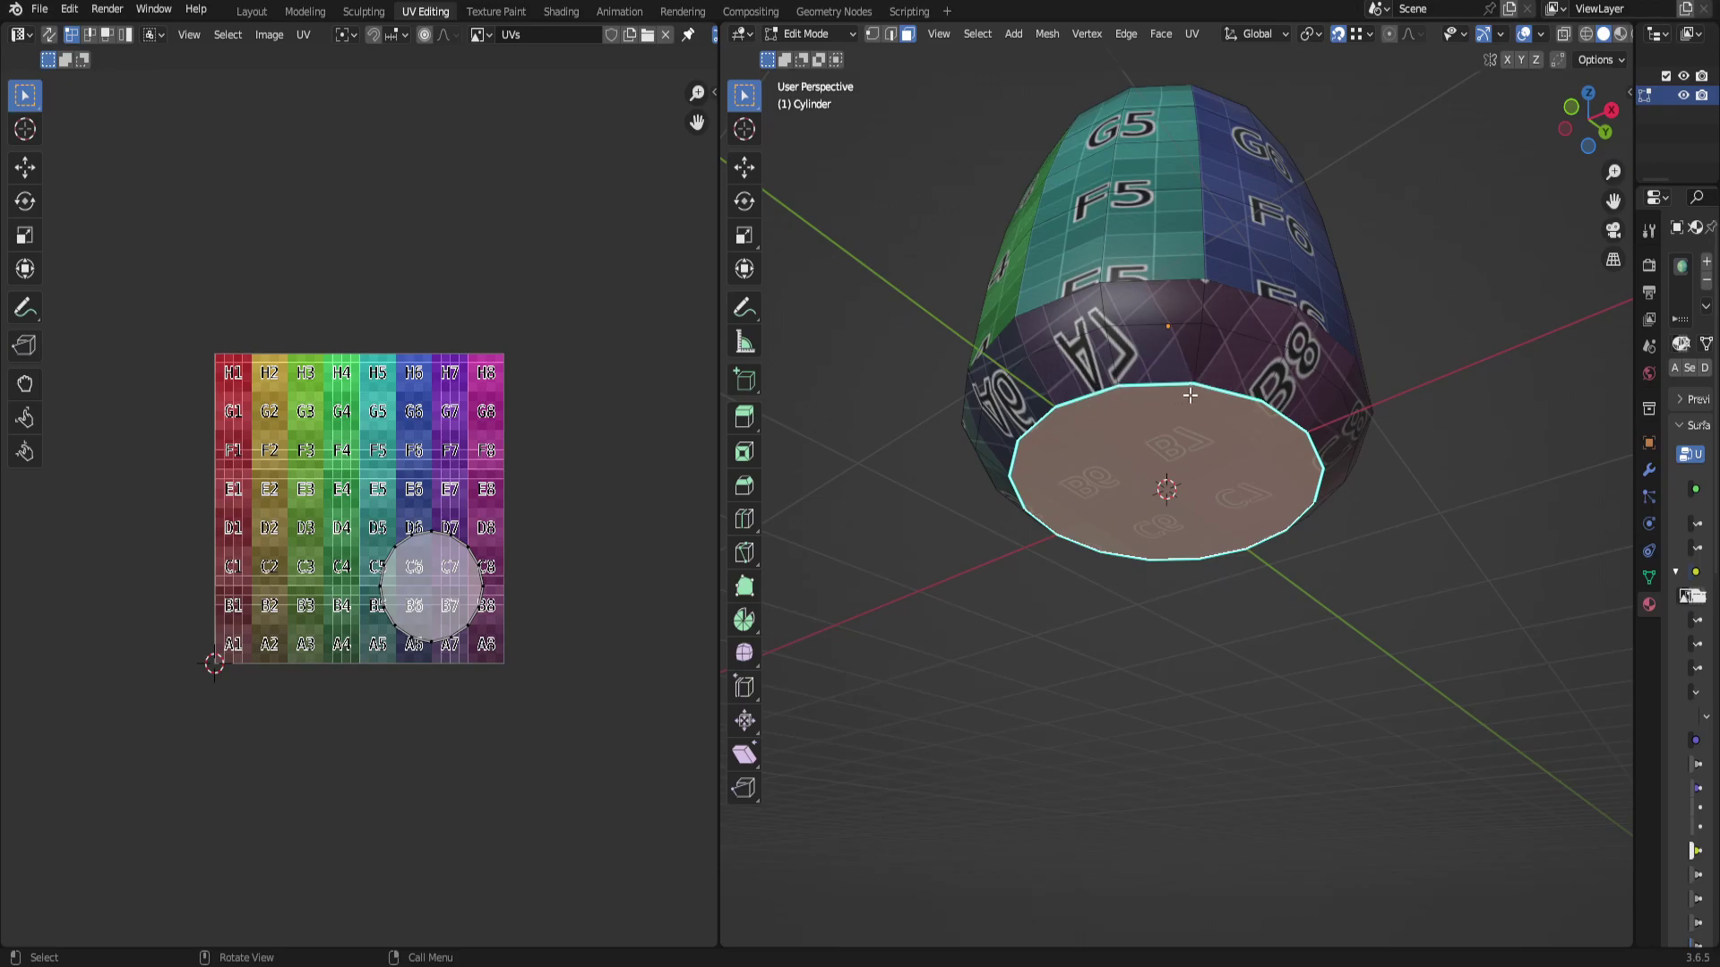
middle_drag(1300, 388, 1086, 333)
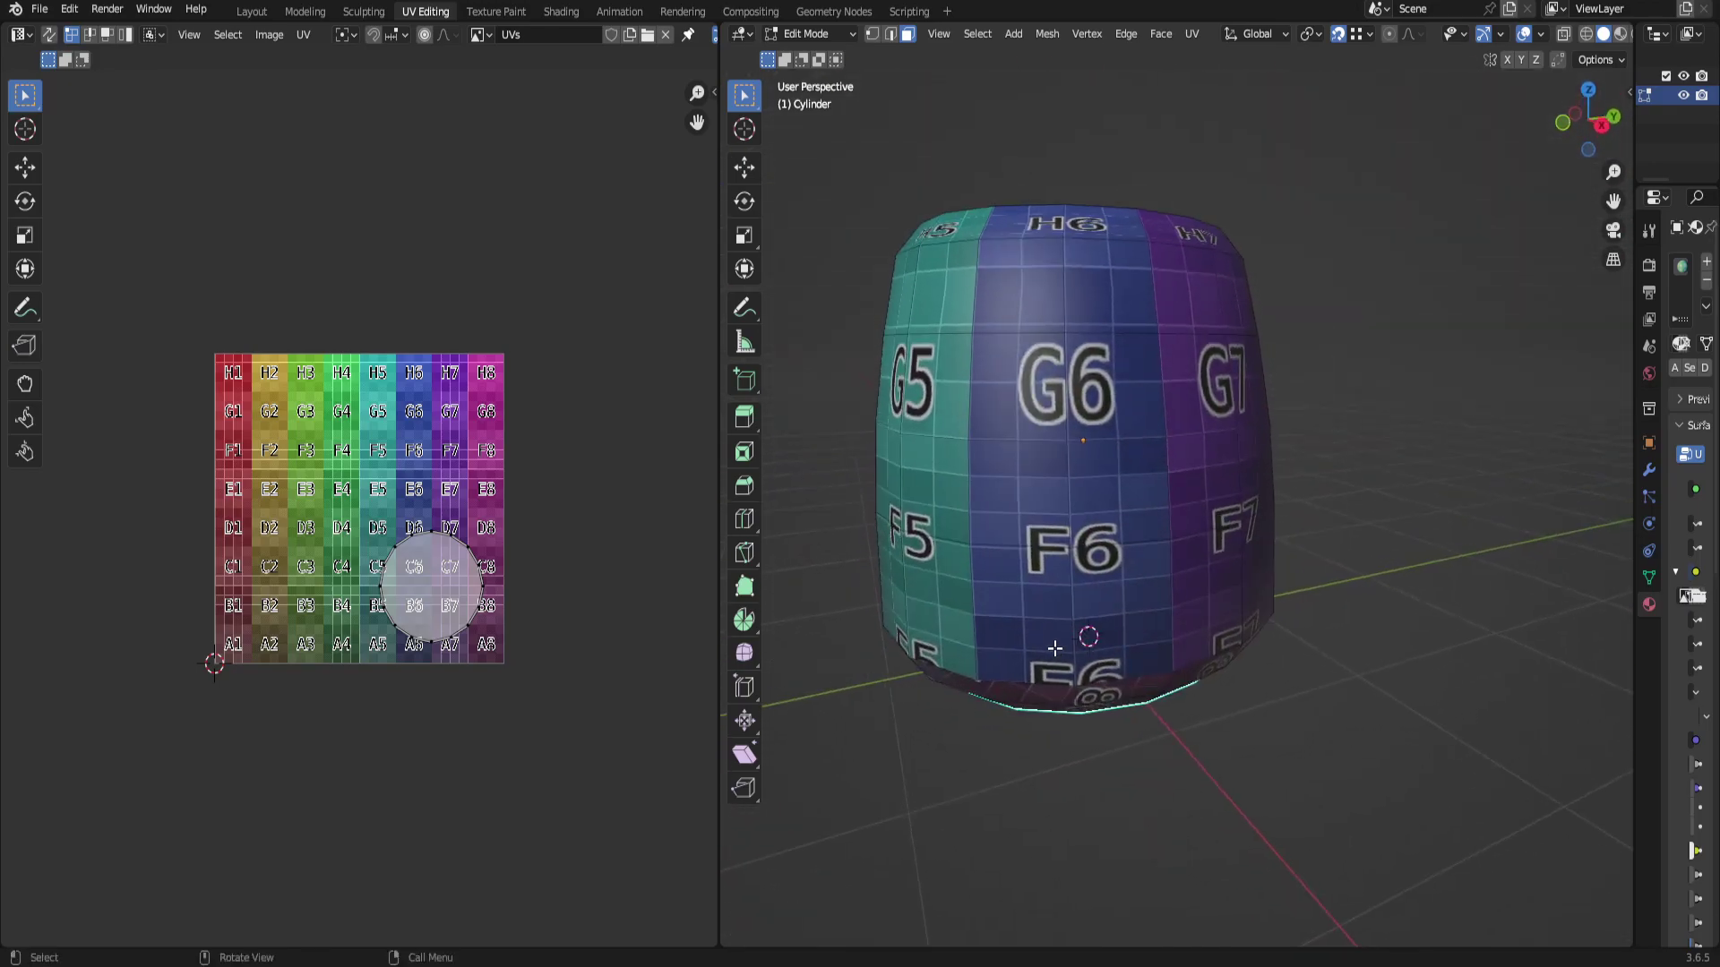
click(1052, 227)
alt+click(1048, 235)
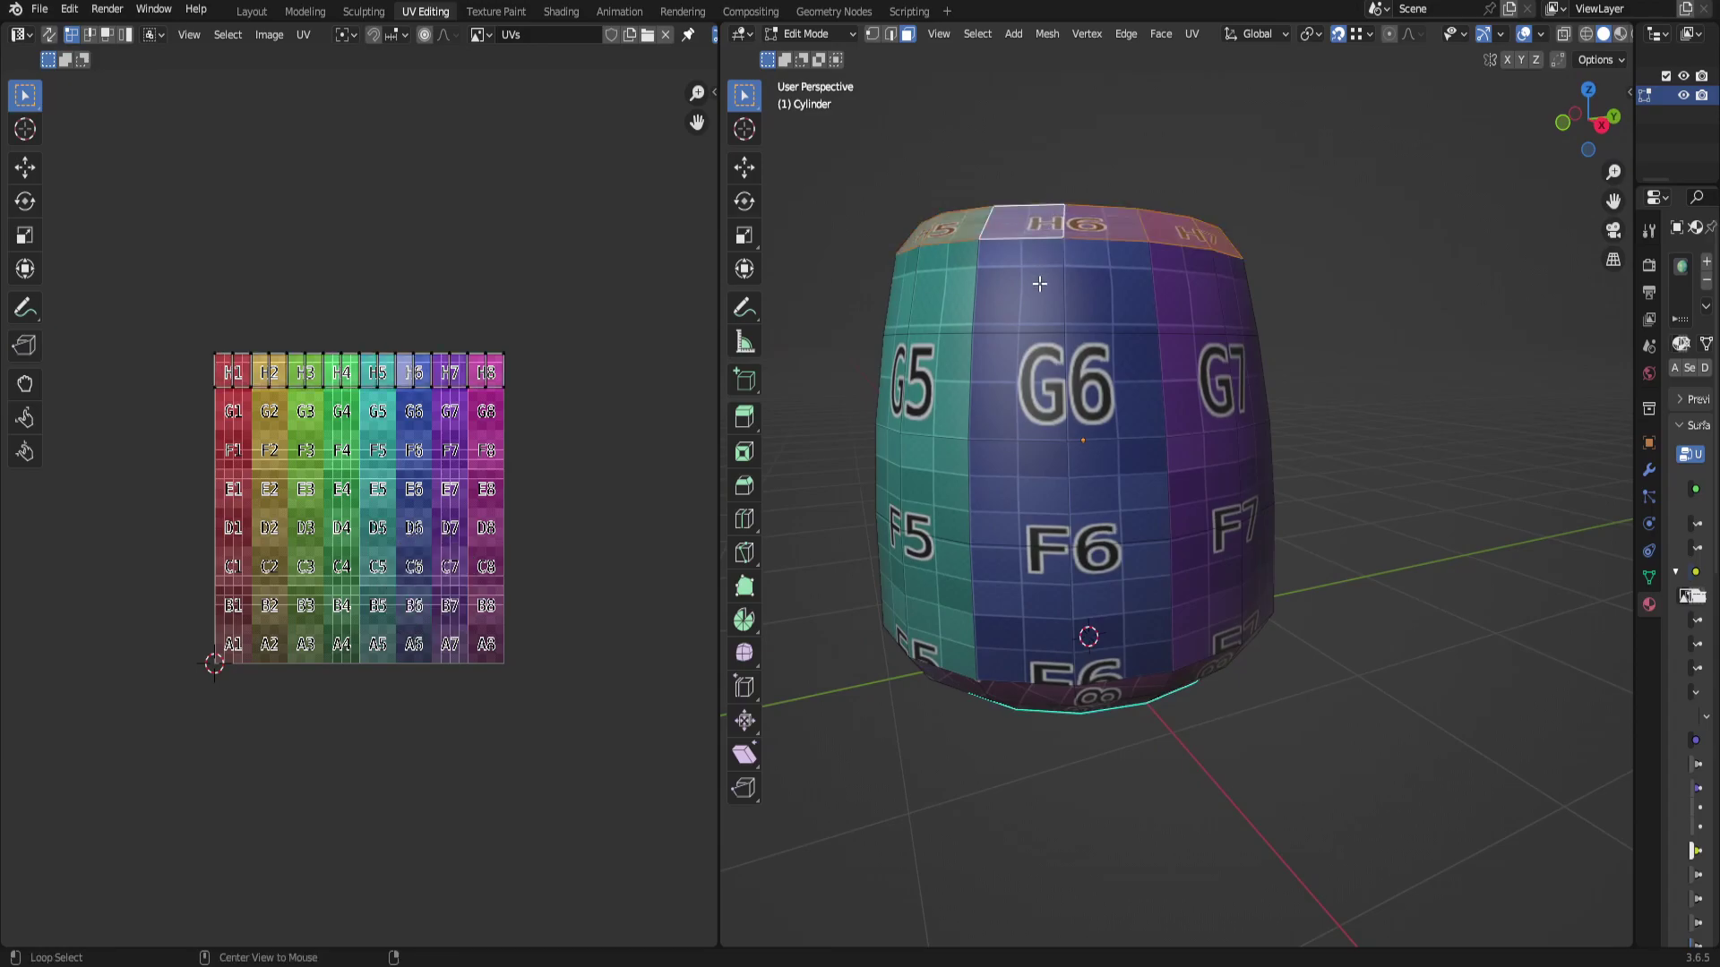
alt+shift+click(1043, 394)
alt+shift+click(1046, 587)
alt+shift+click(1040, 495)
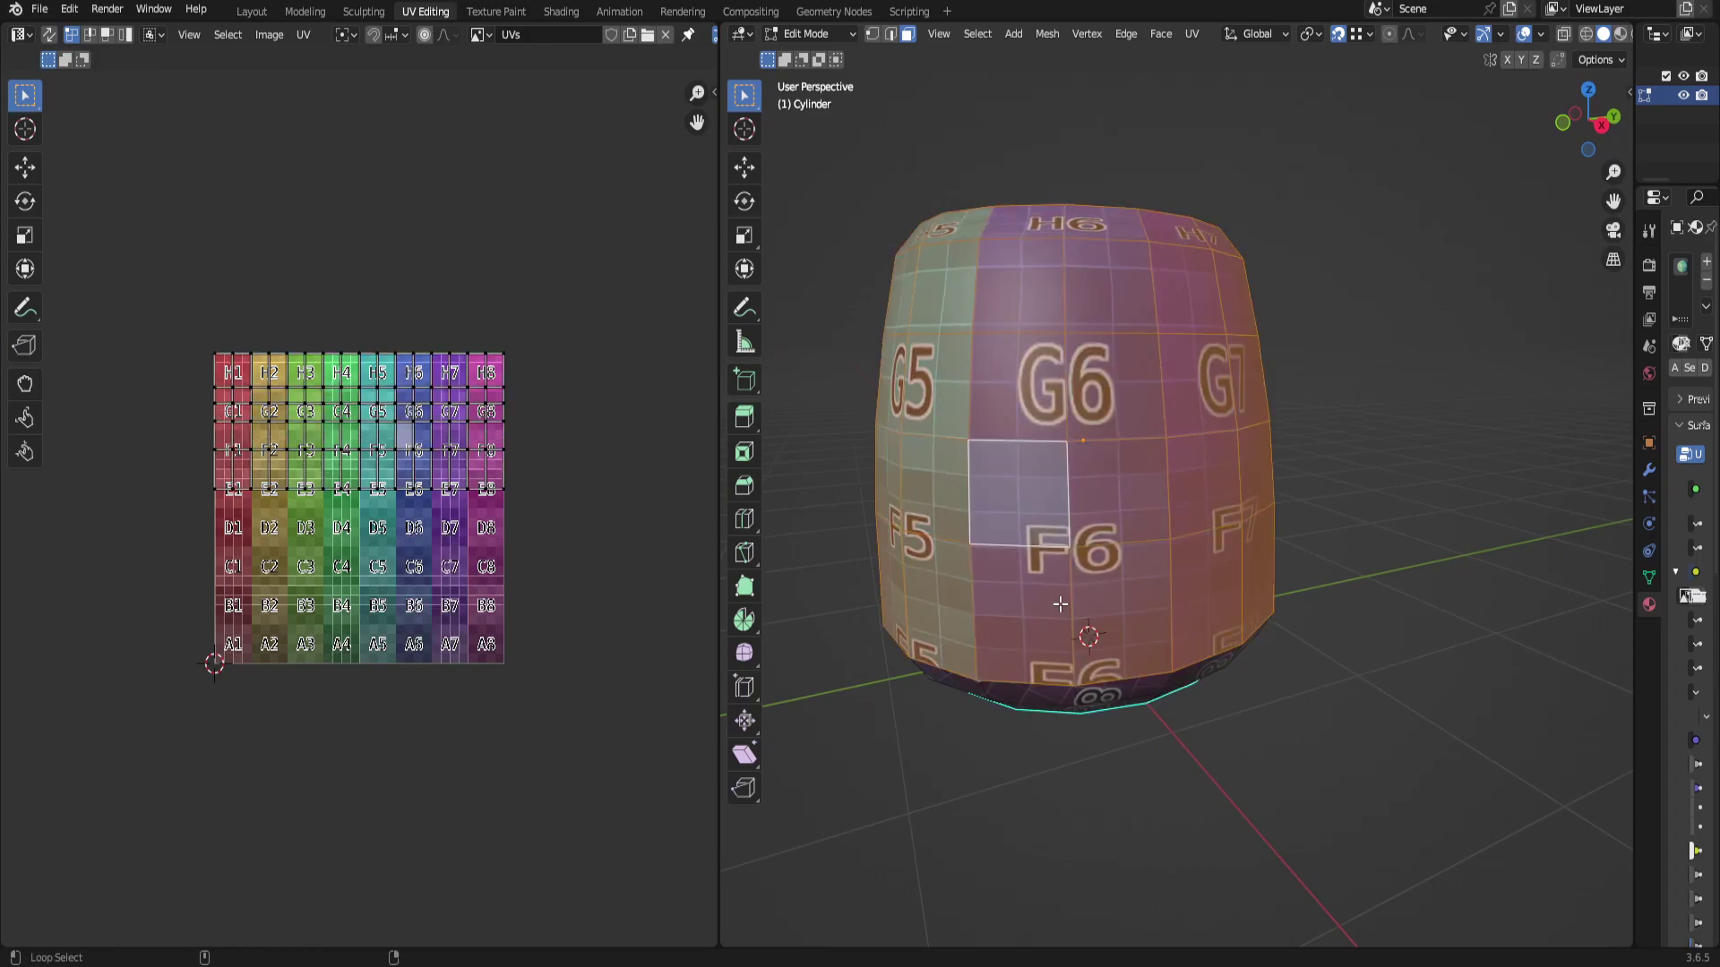
middle_drag(1060, 605, 1053, 574)
alt+shift+click(1054, 573)
alt+shift+click(1053, 573)
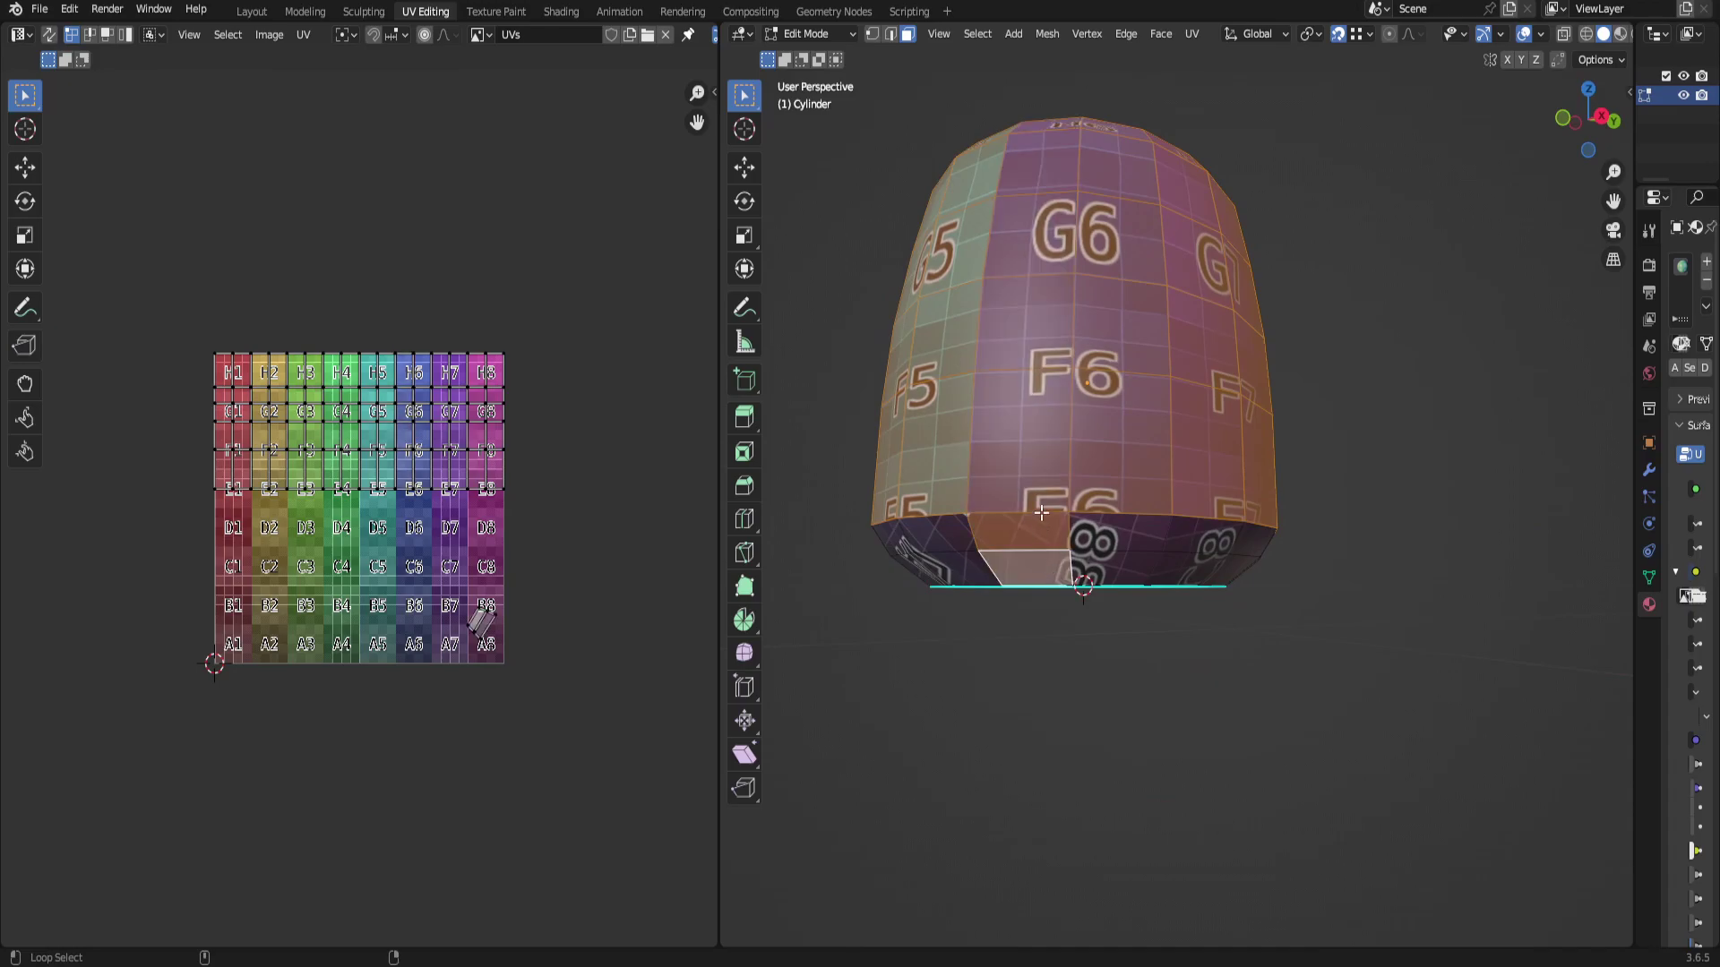
shift+click(1130, 532)
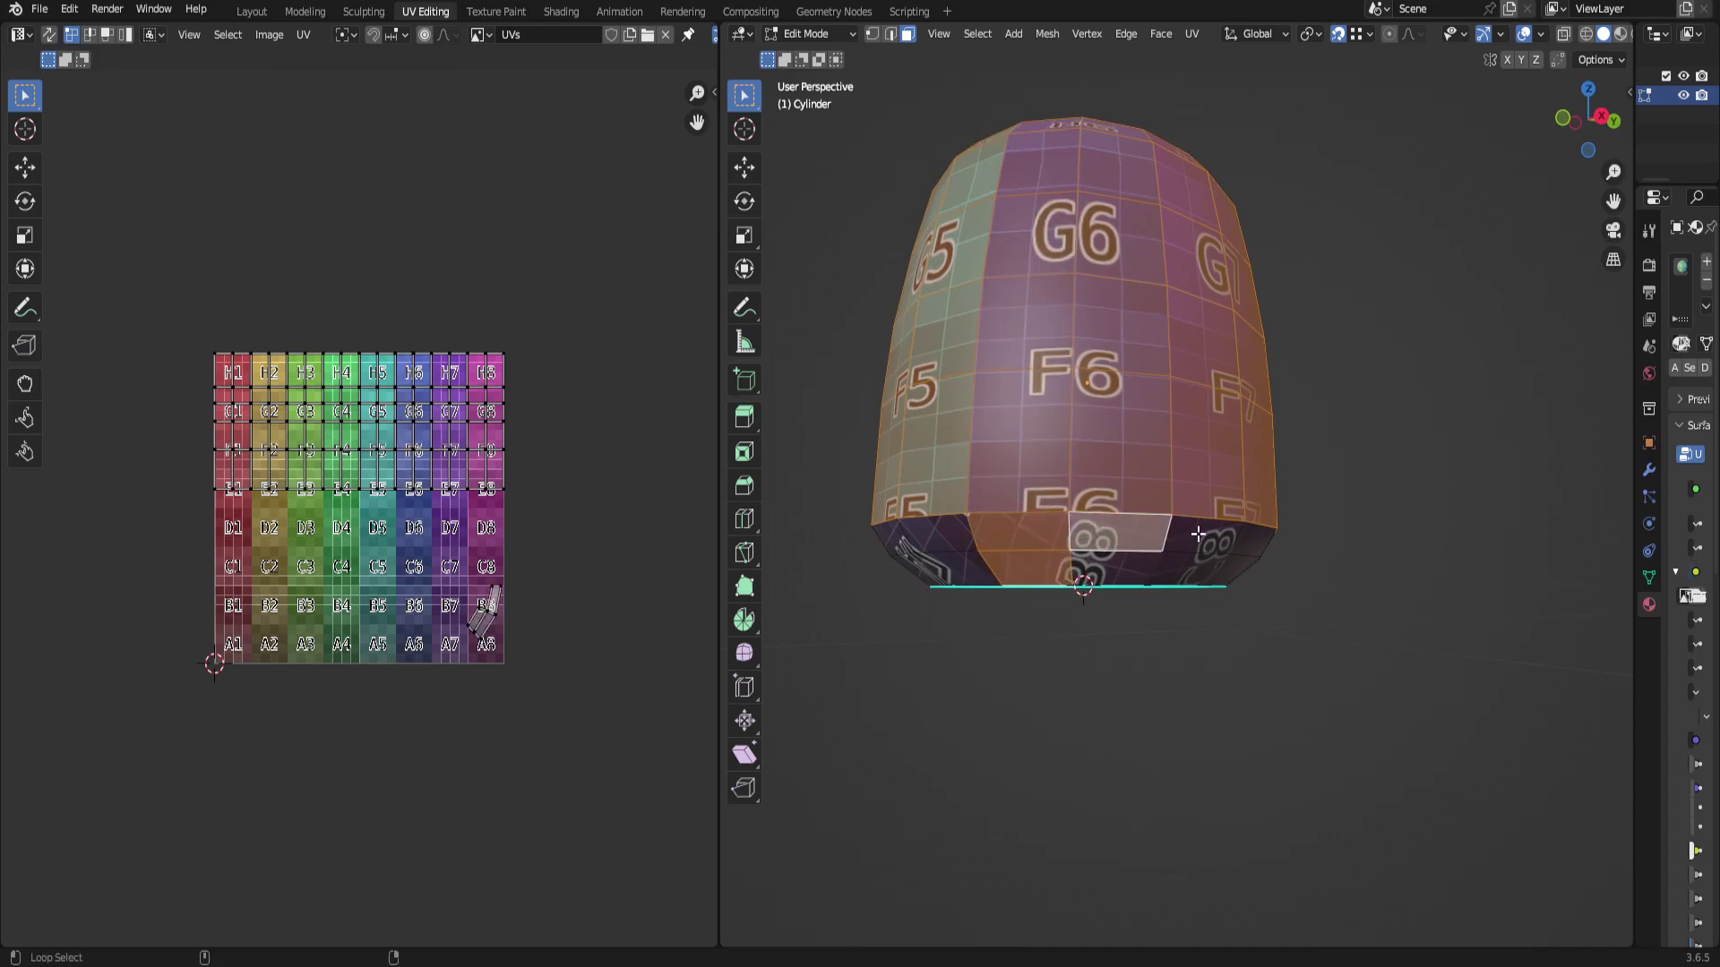
alt+shift+click(1181, 566)
shift+click(1243, 537)
shift+click(1243, 537)
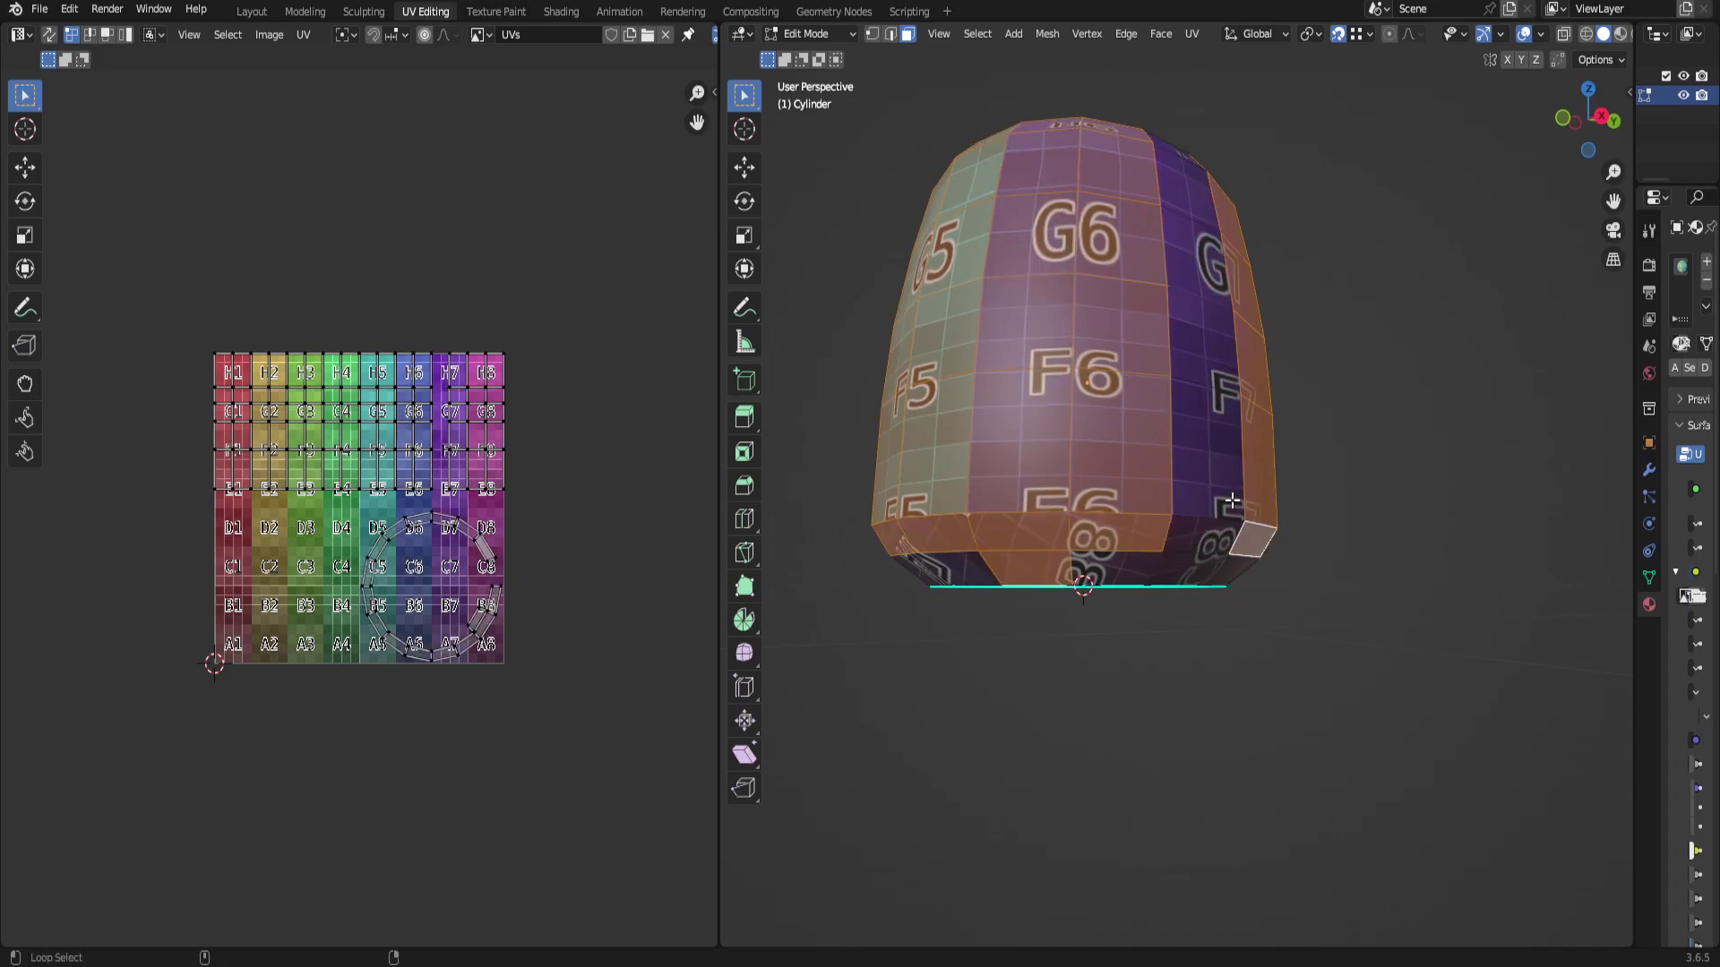
alt+shift+click(1267, 480)
key(alt+a)
Select the horizontal face loops around the pot's outer wall, from the rim down to the tapered base.
middle_drag(1266, 480, 1164, 341)
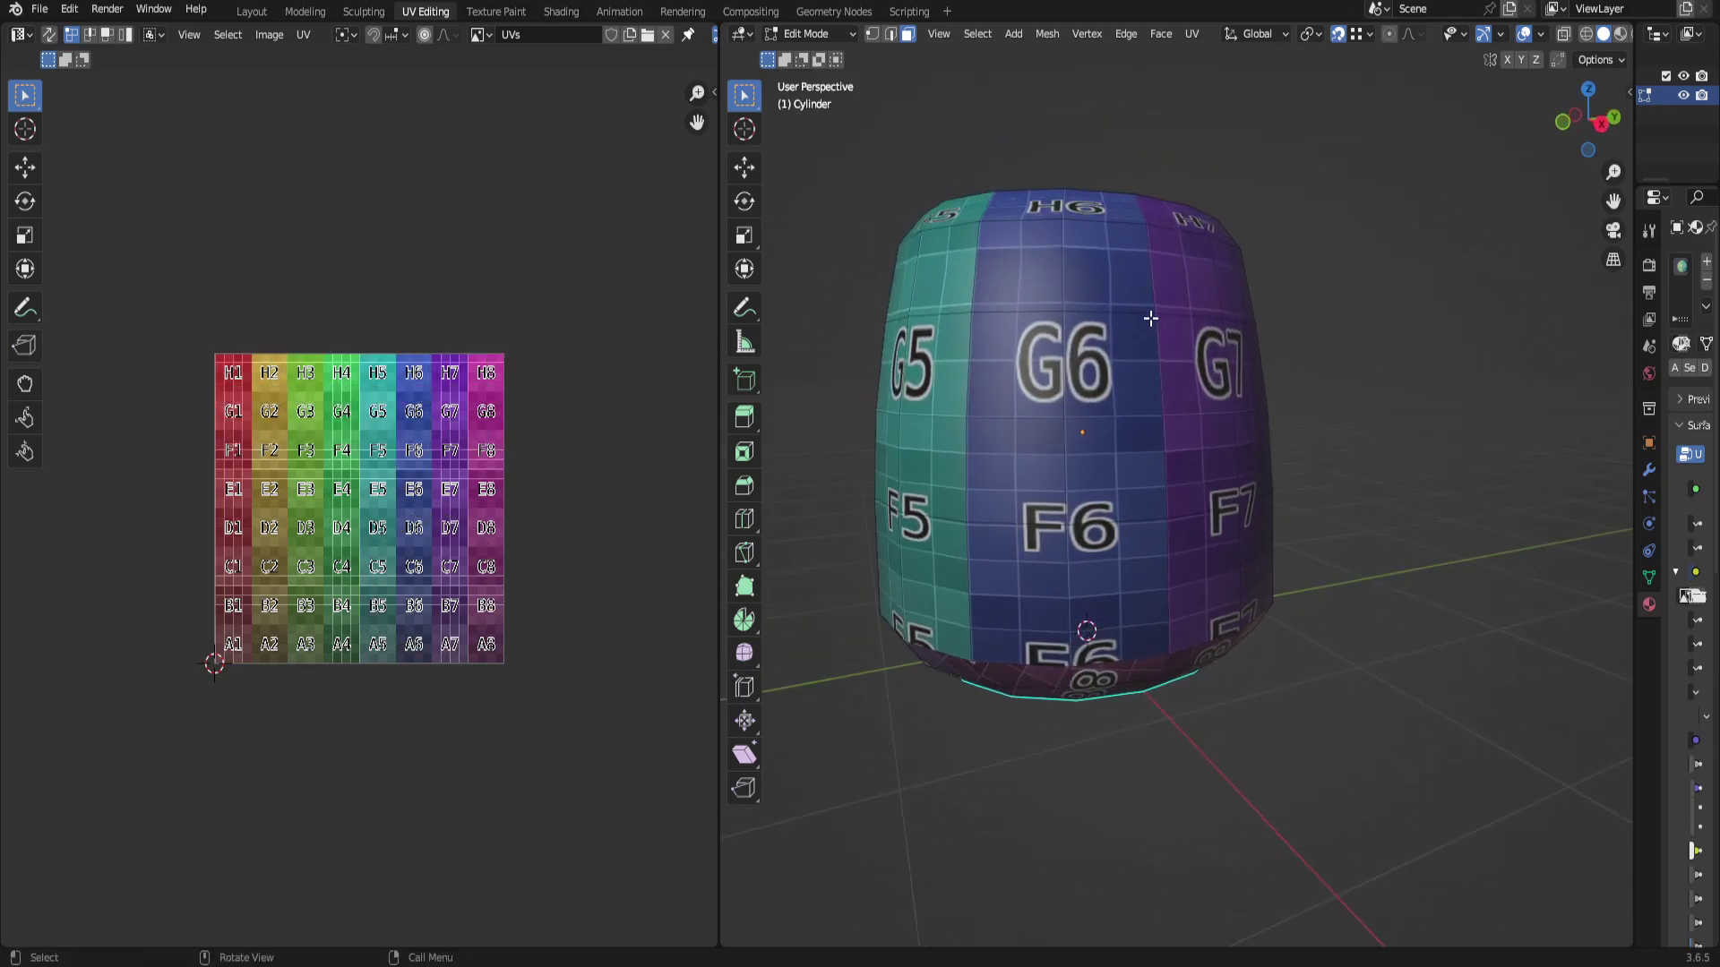
alt+click(1137, 224)
alt+click(1142, 273)
alt+shift+click(1146, 371)
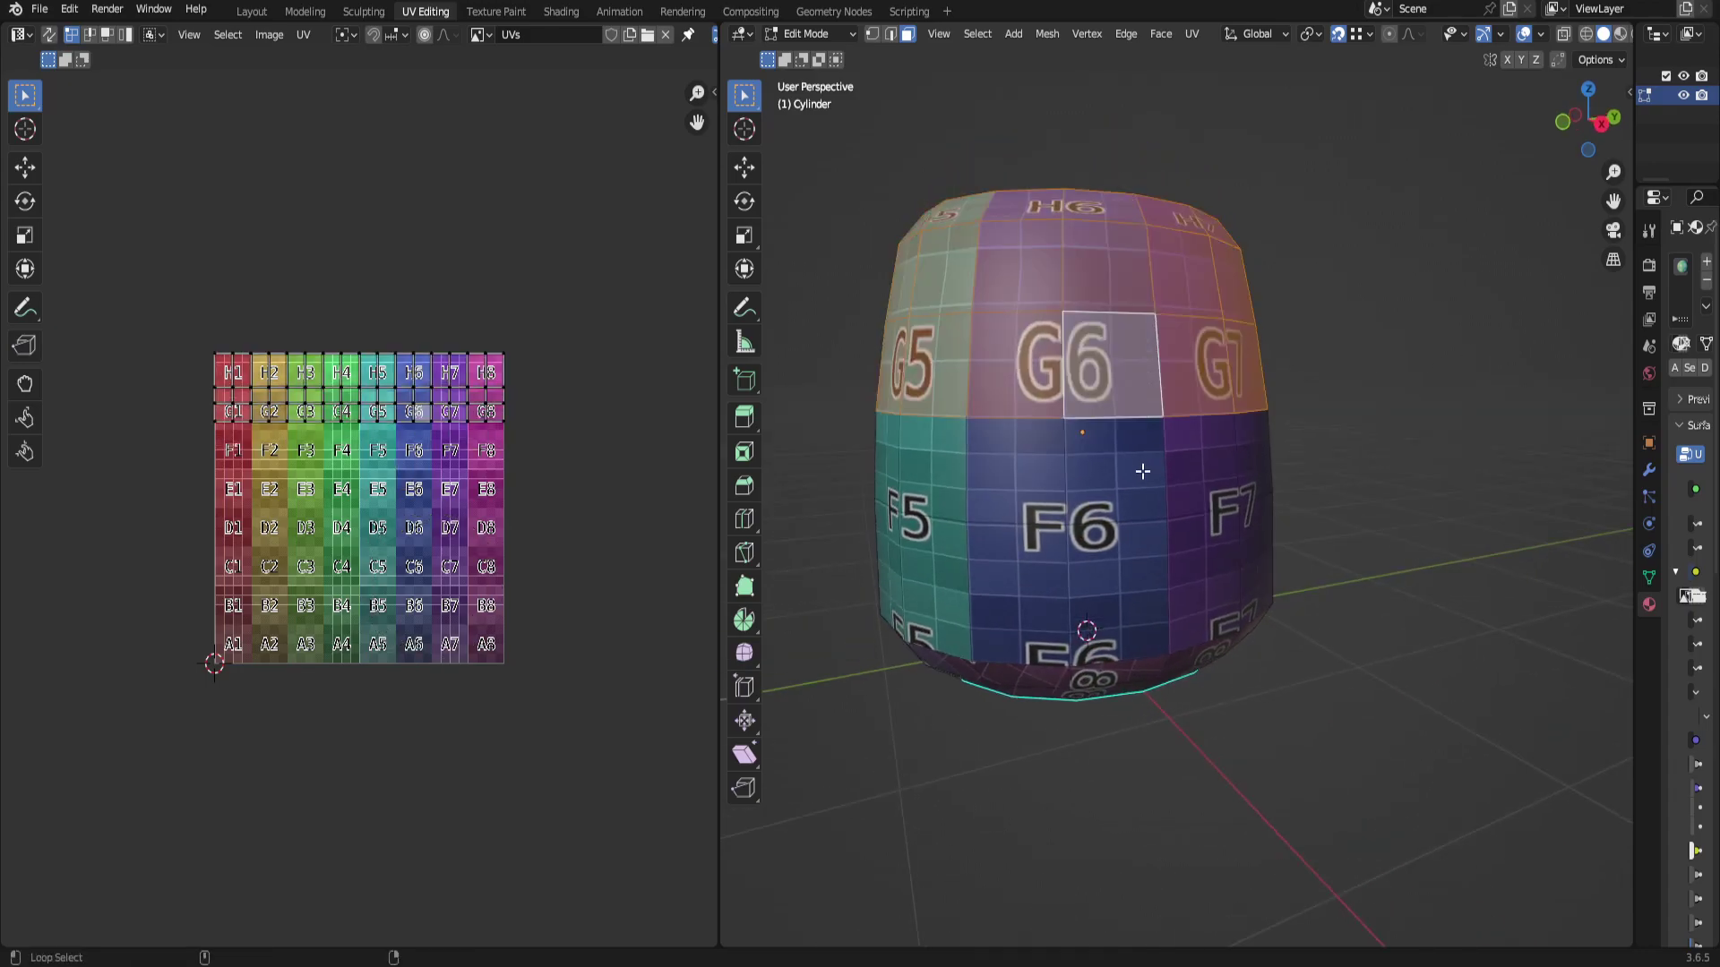
alt+shift+click(1162, 489)
alt+shift+click(1159, 564)
middle_drag(1172, 631, 1136, 440)
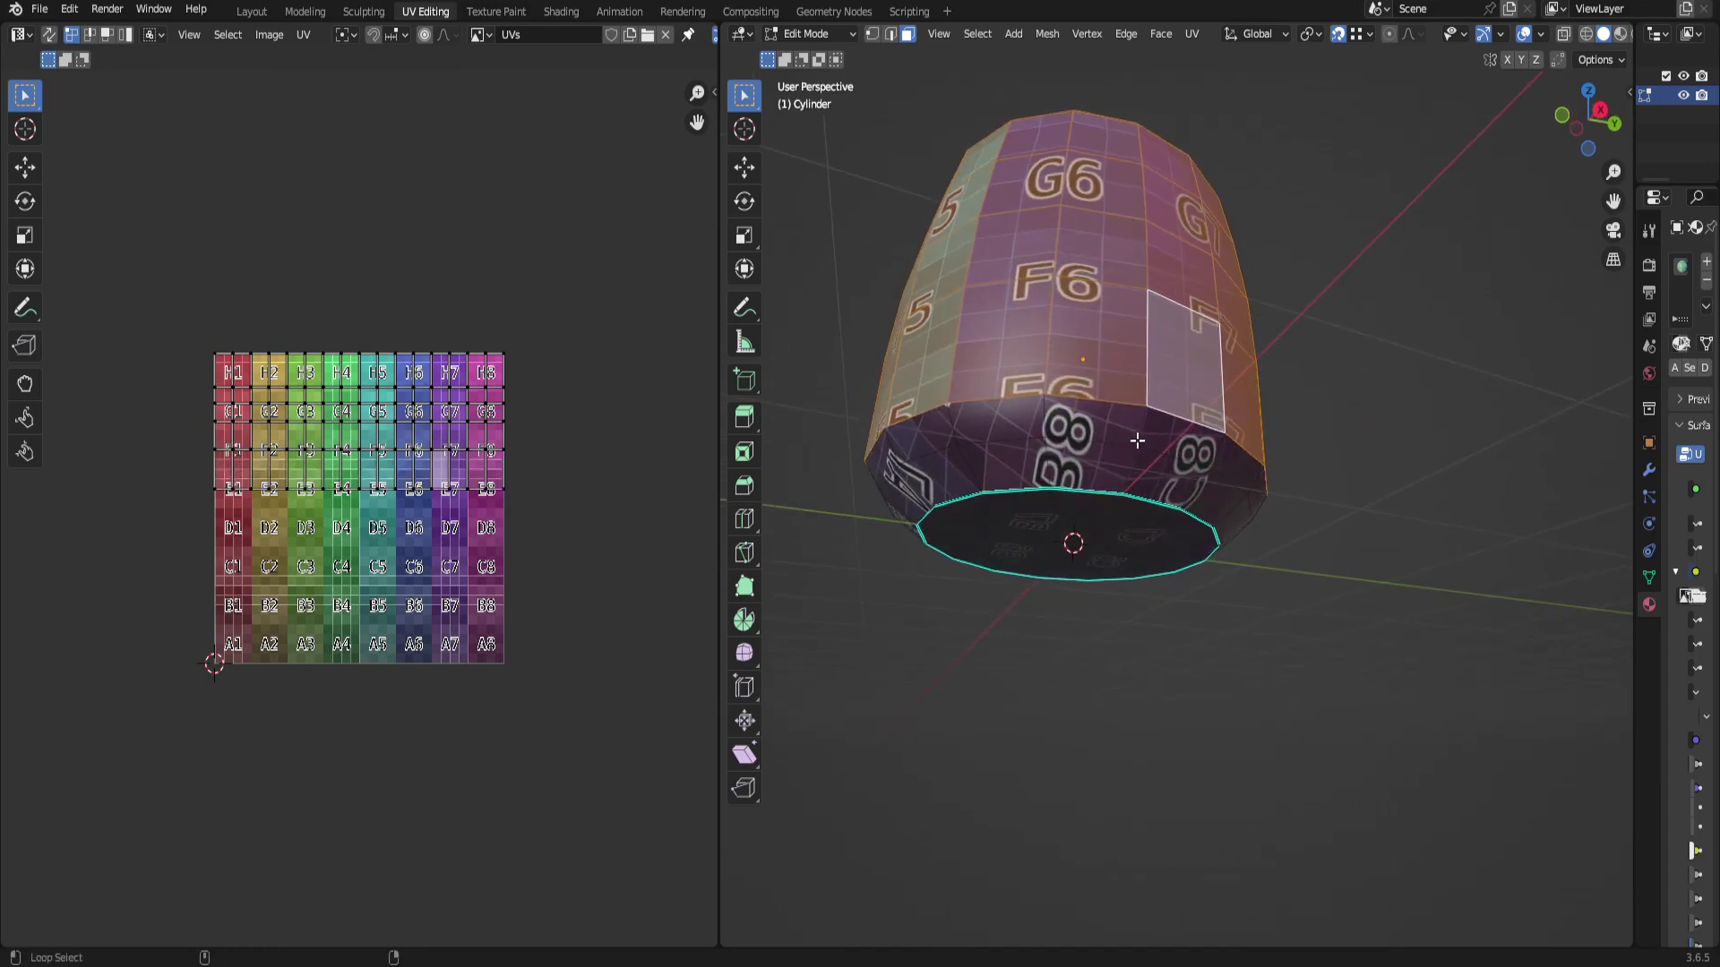
alt+shift+click(1039, 415)
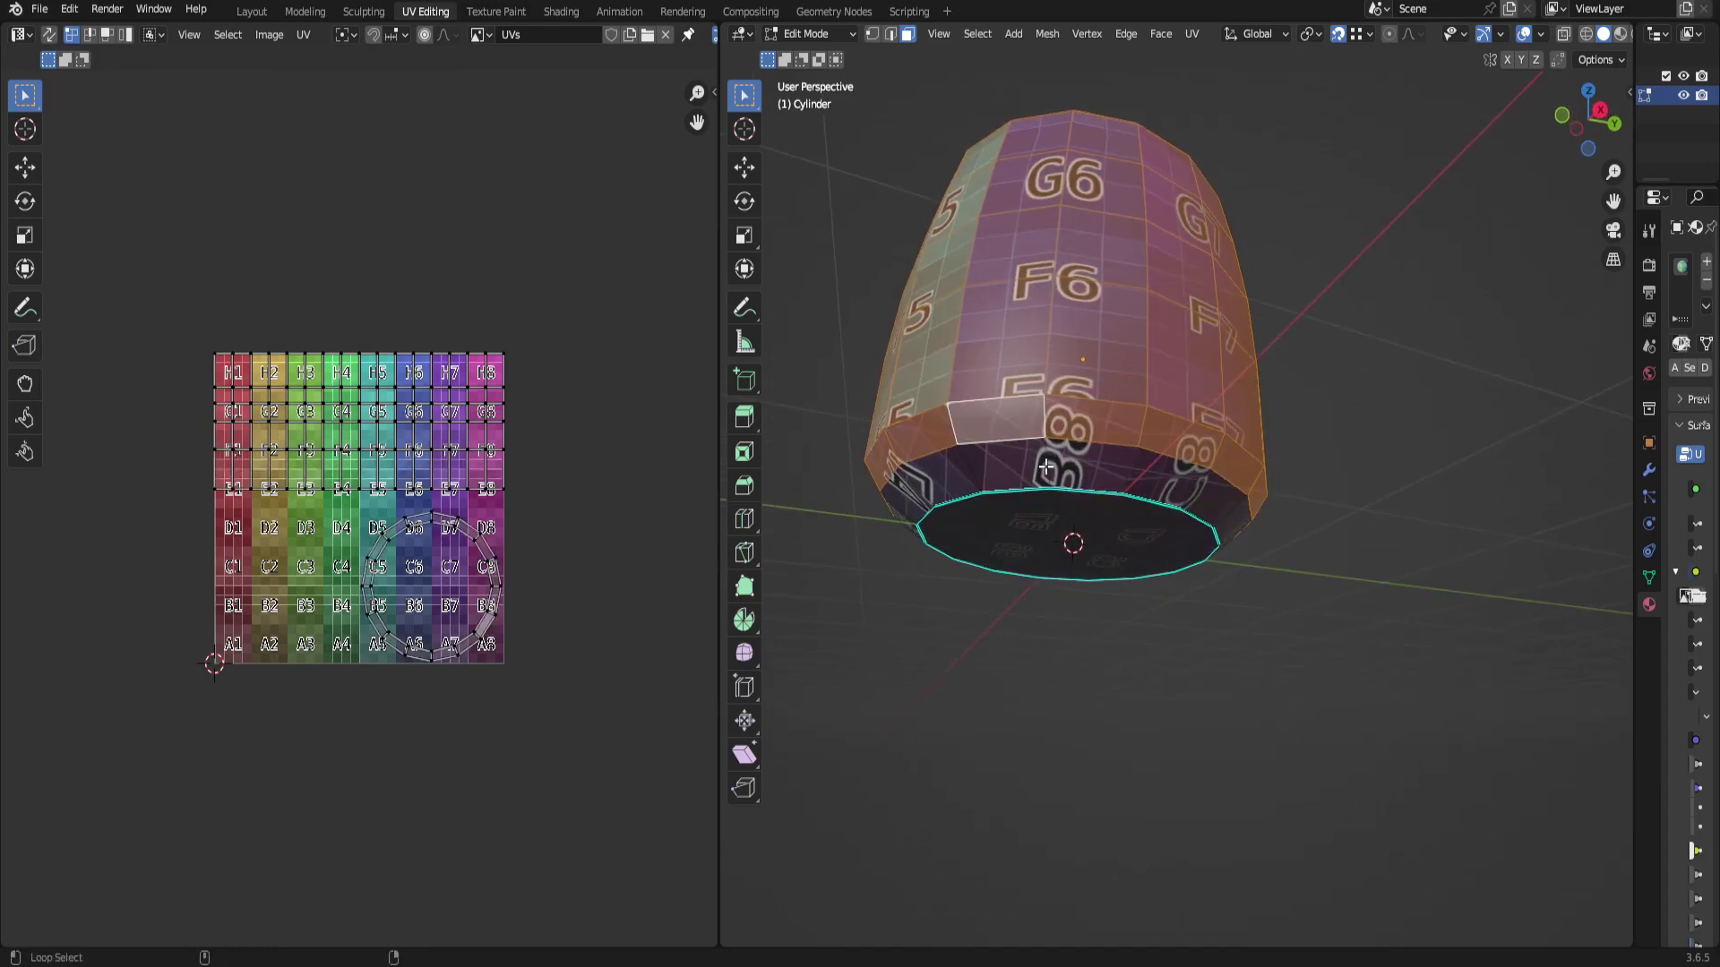
Unwrap the selected outer wall faces and move their UV island about 1.14 units up, clear of the grid image.
middle_drag(1045, 465, 1200, 423)
key(u)
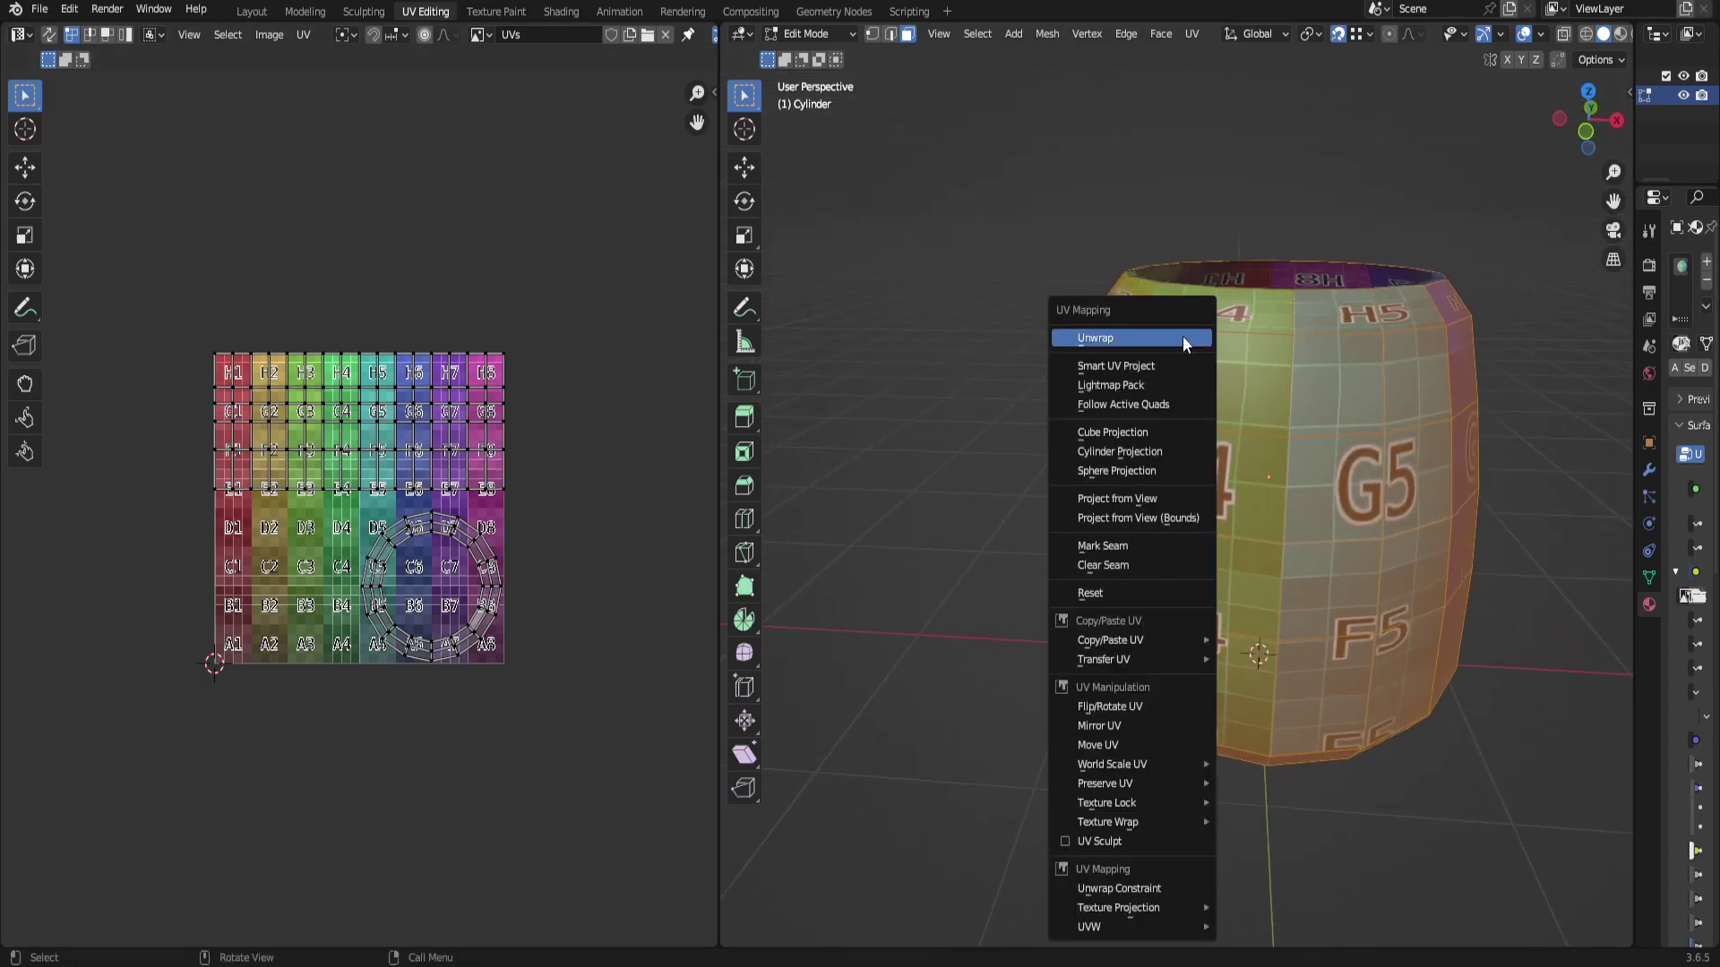
click(1182, 338)
drag(131, 203, 615, 776)
scroll(518, 566, down, 1)
key(g)
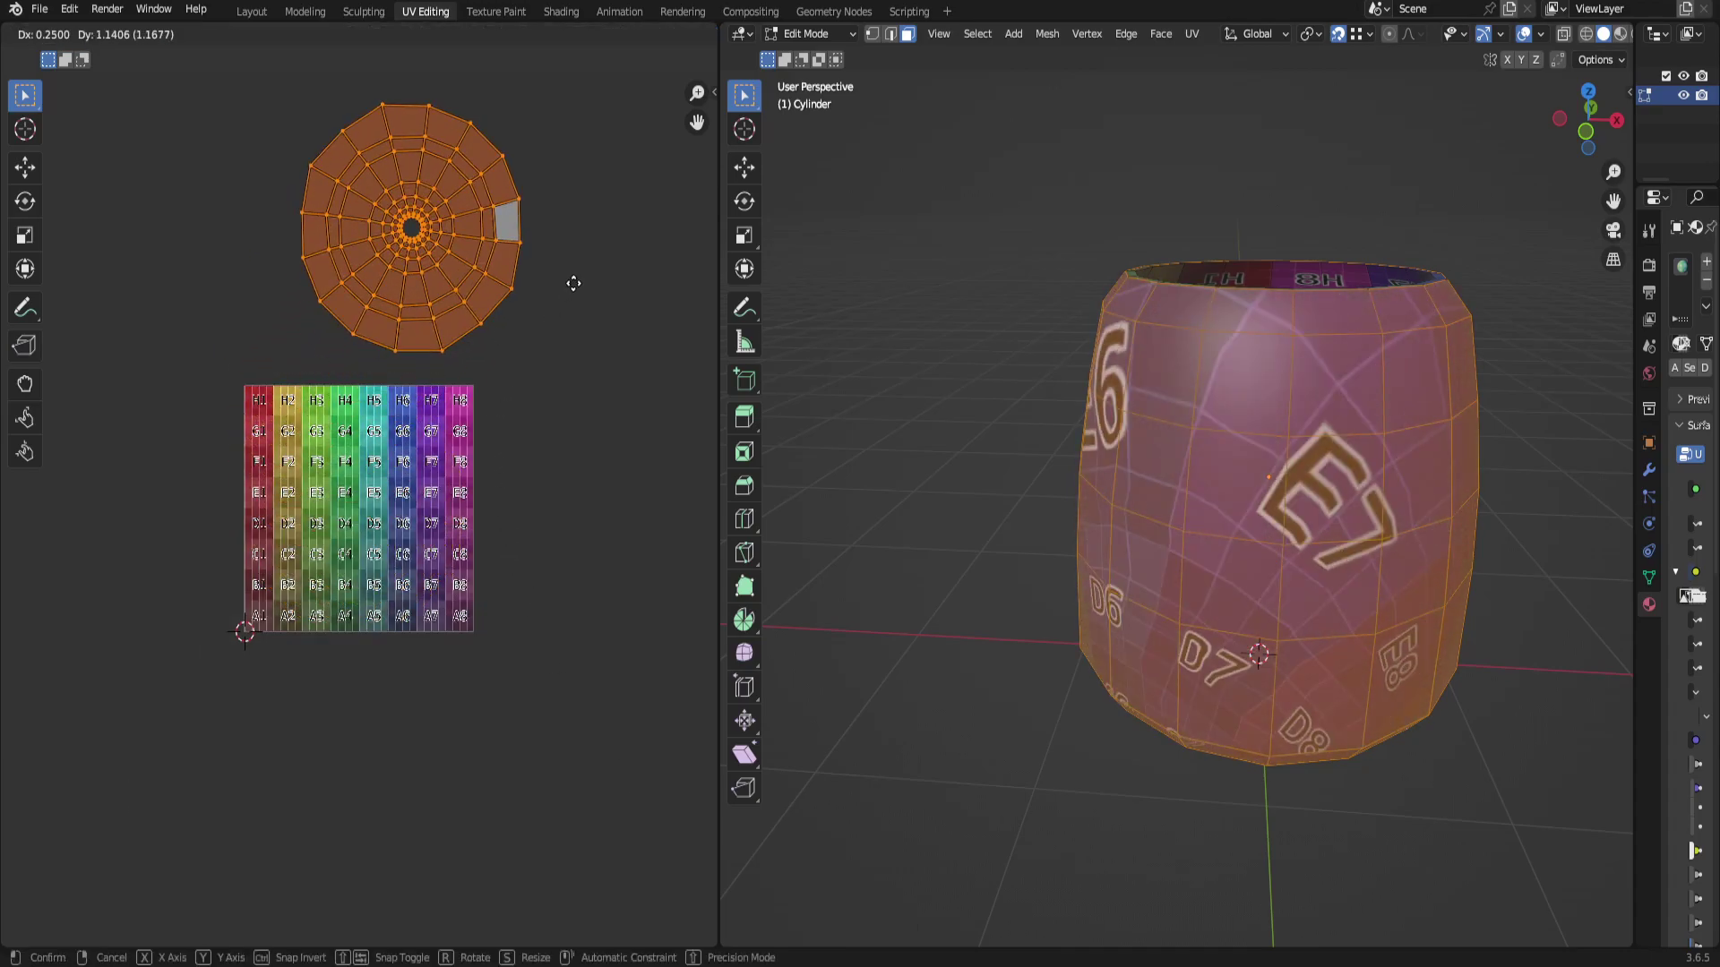
click(576, 283)
Deselect everything and mark a seam along one vertical edge line of the pot's outer wall in edge select mode.
middle_drag(1433, 488, 1246, 564)
key(alt+a)
key(2)
middle_drag(1146, 591, 1093, 652)
middle_drag(1074, 505, 1059, 461)
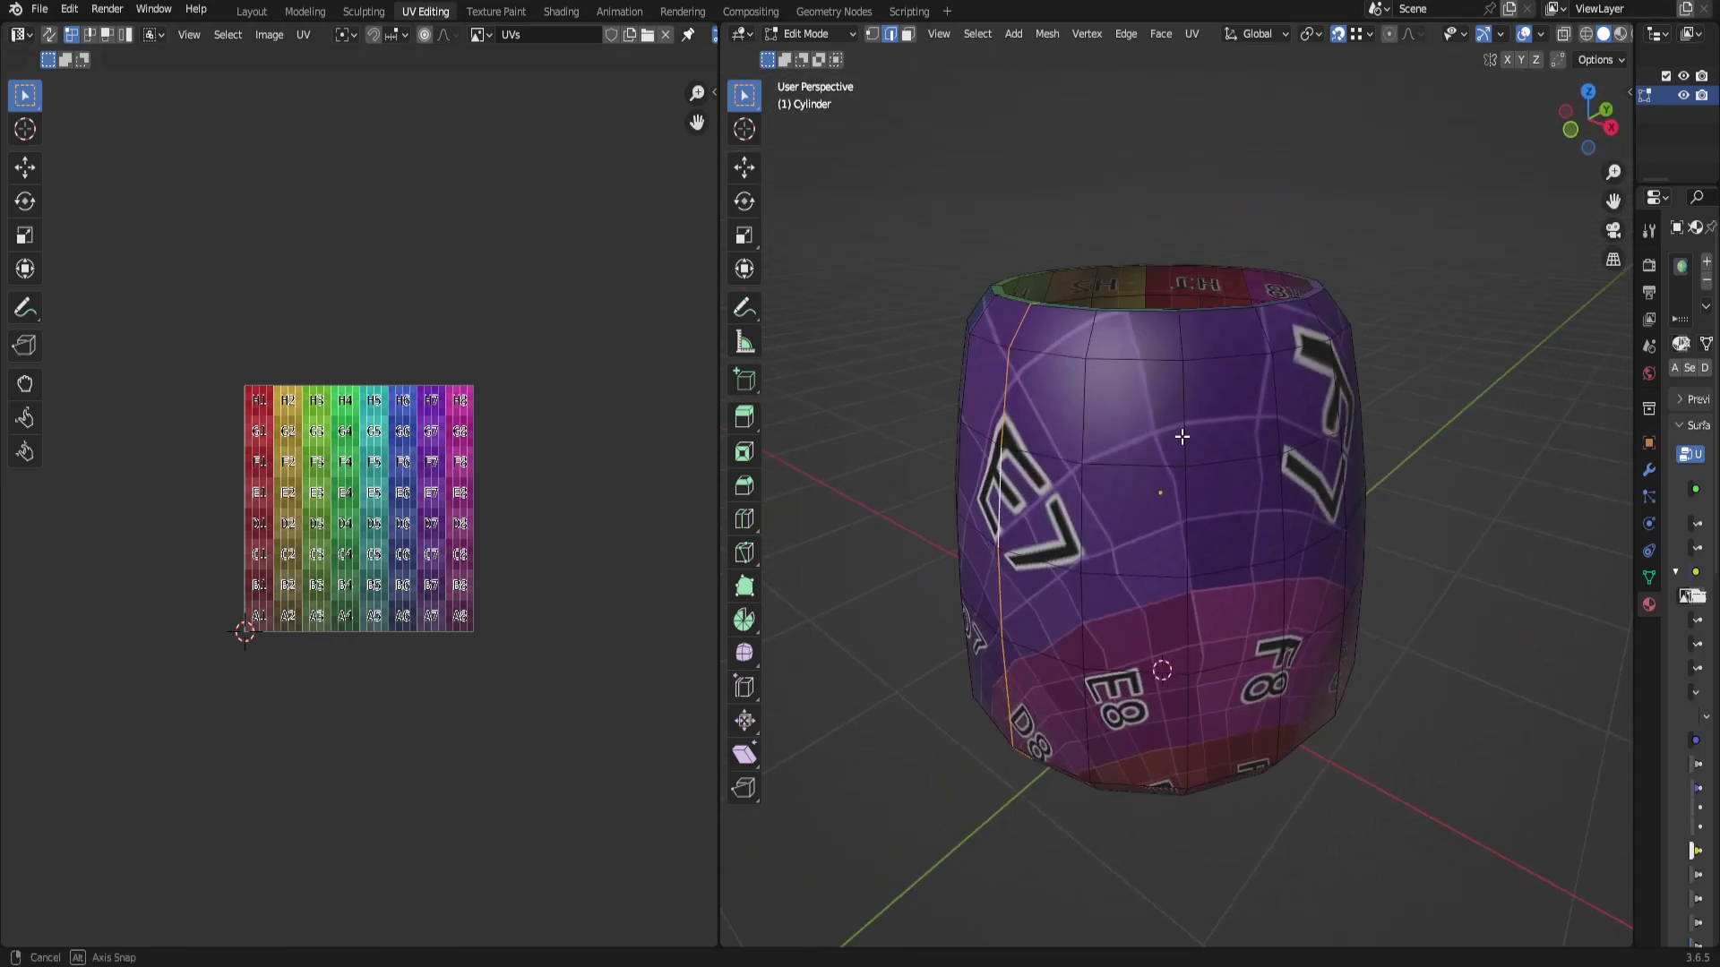
right_click(1059, 461)
click(1002, 705)
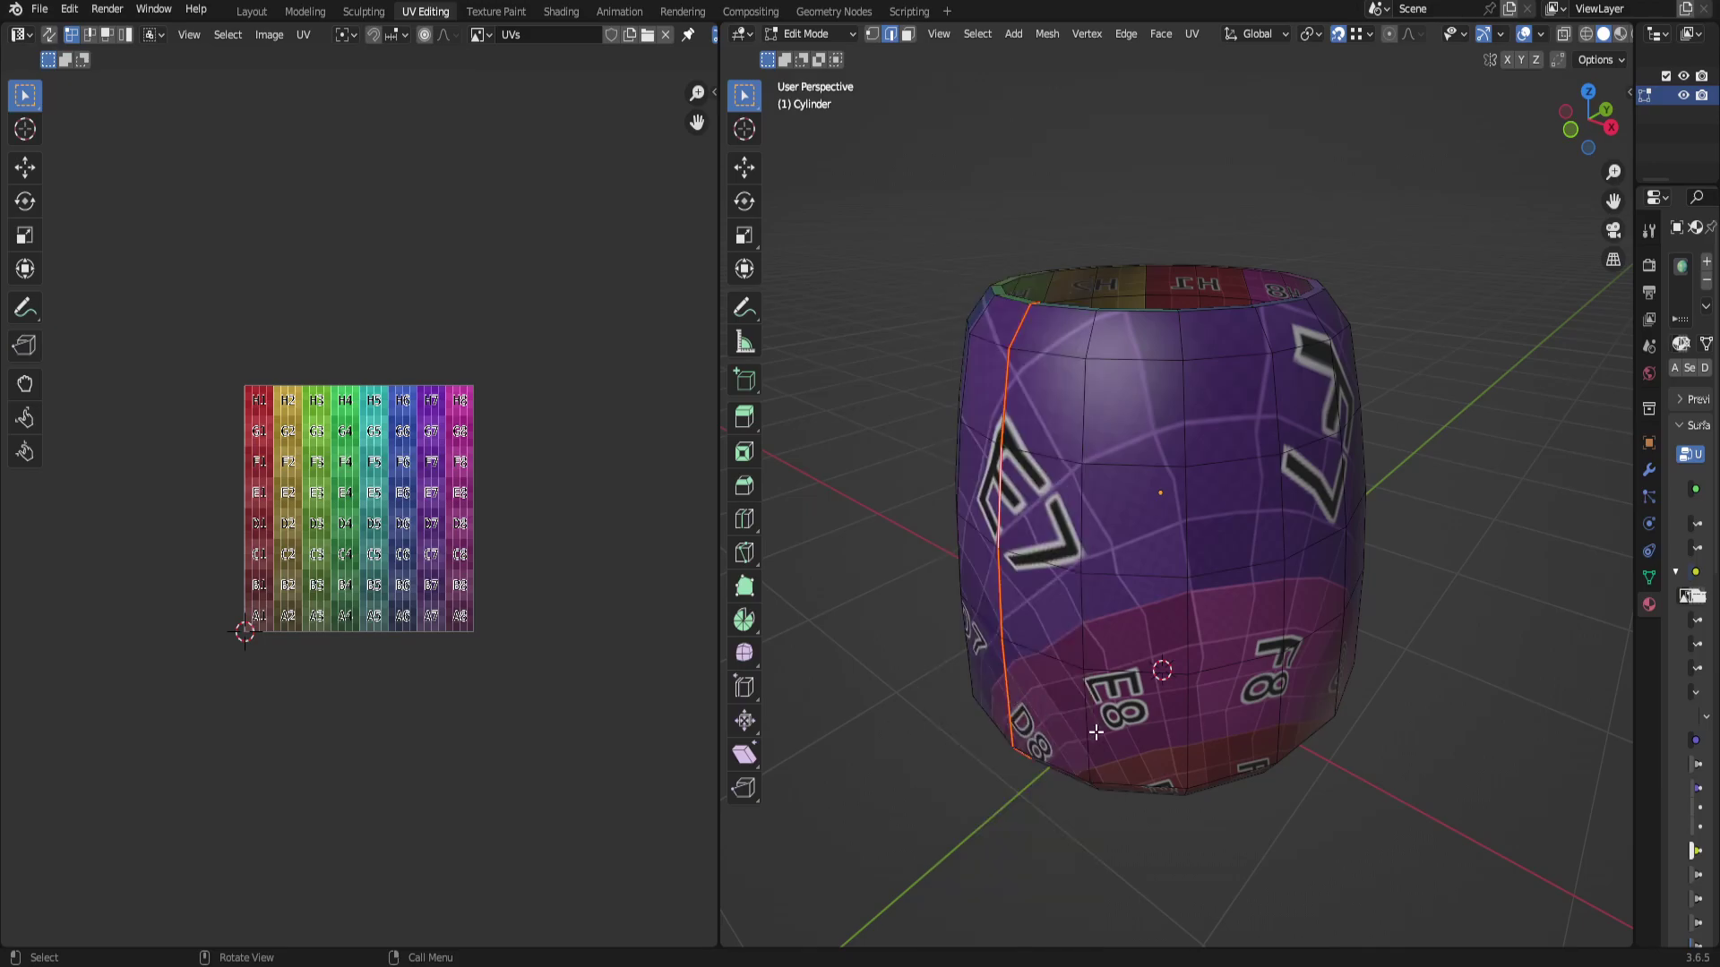
key(ctrl+l)
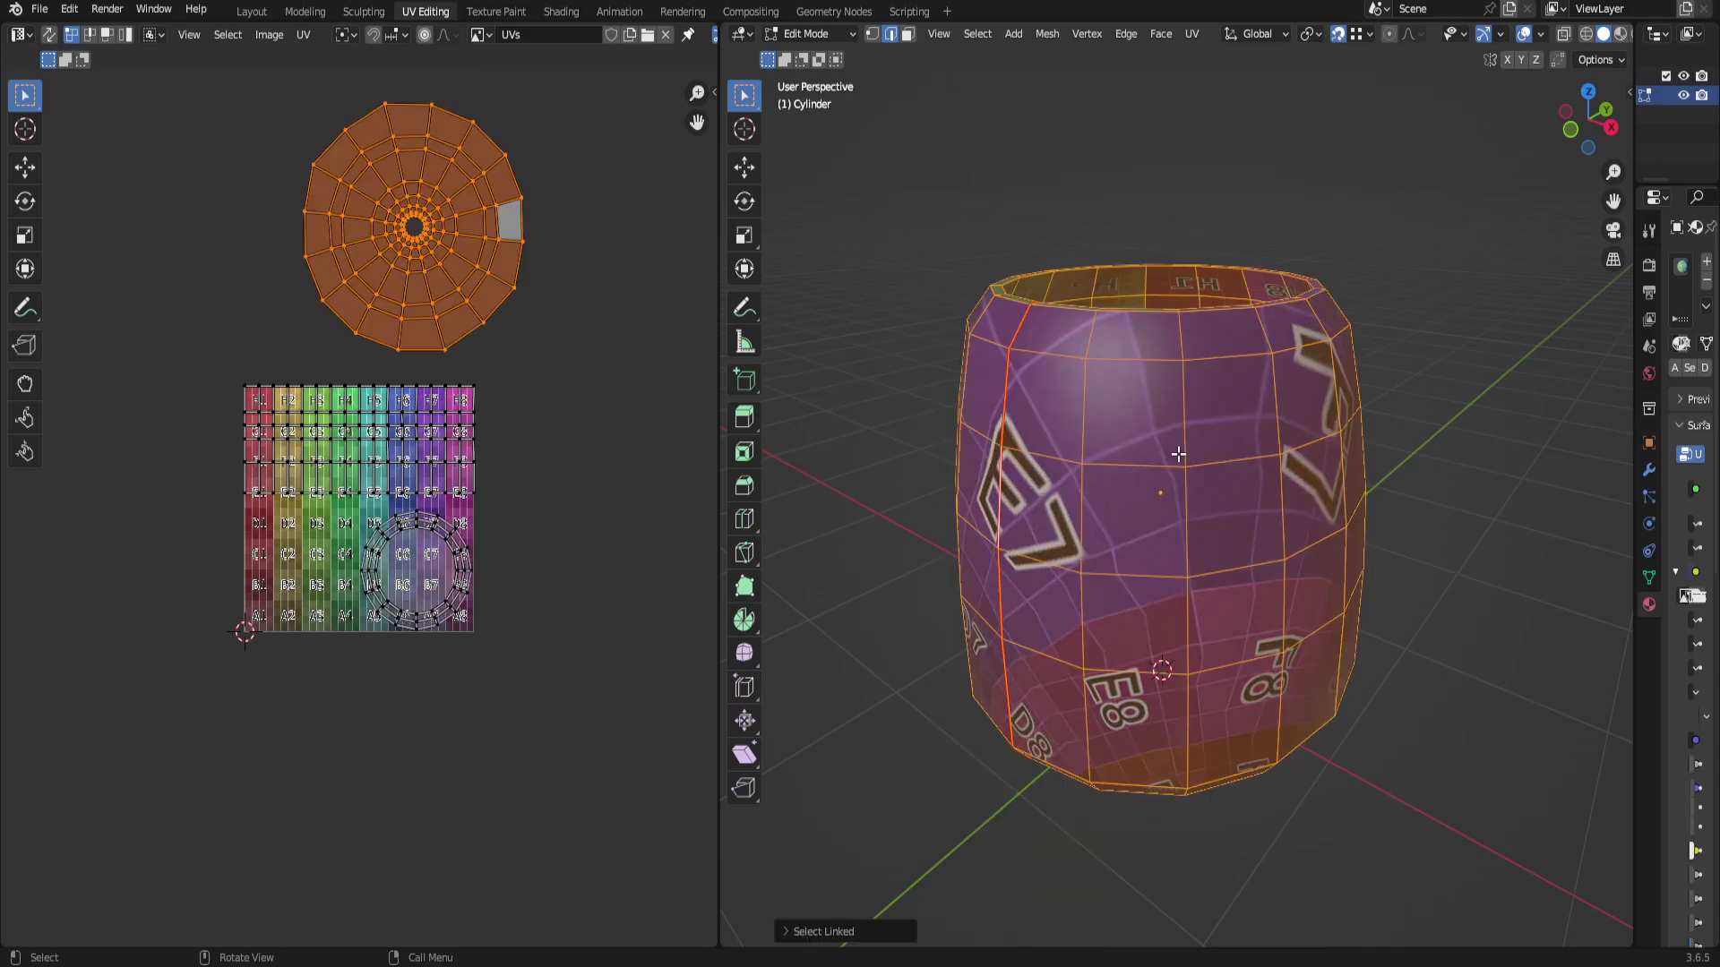
drag(245, 67, 679, 363)
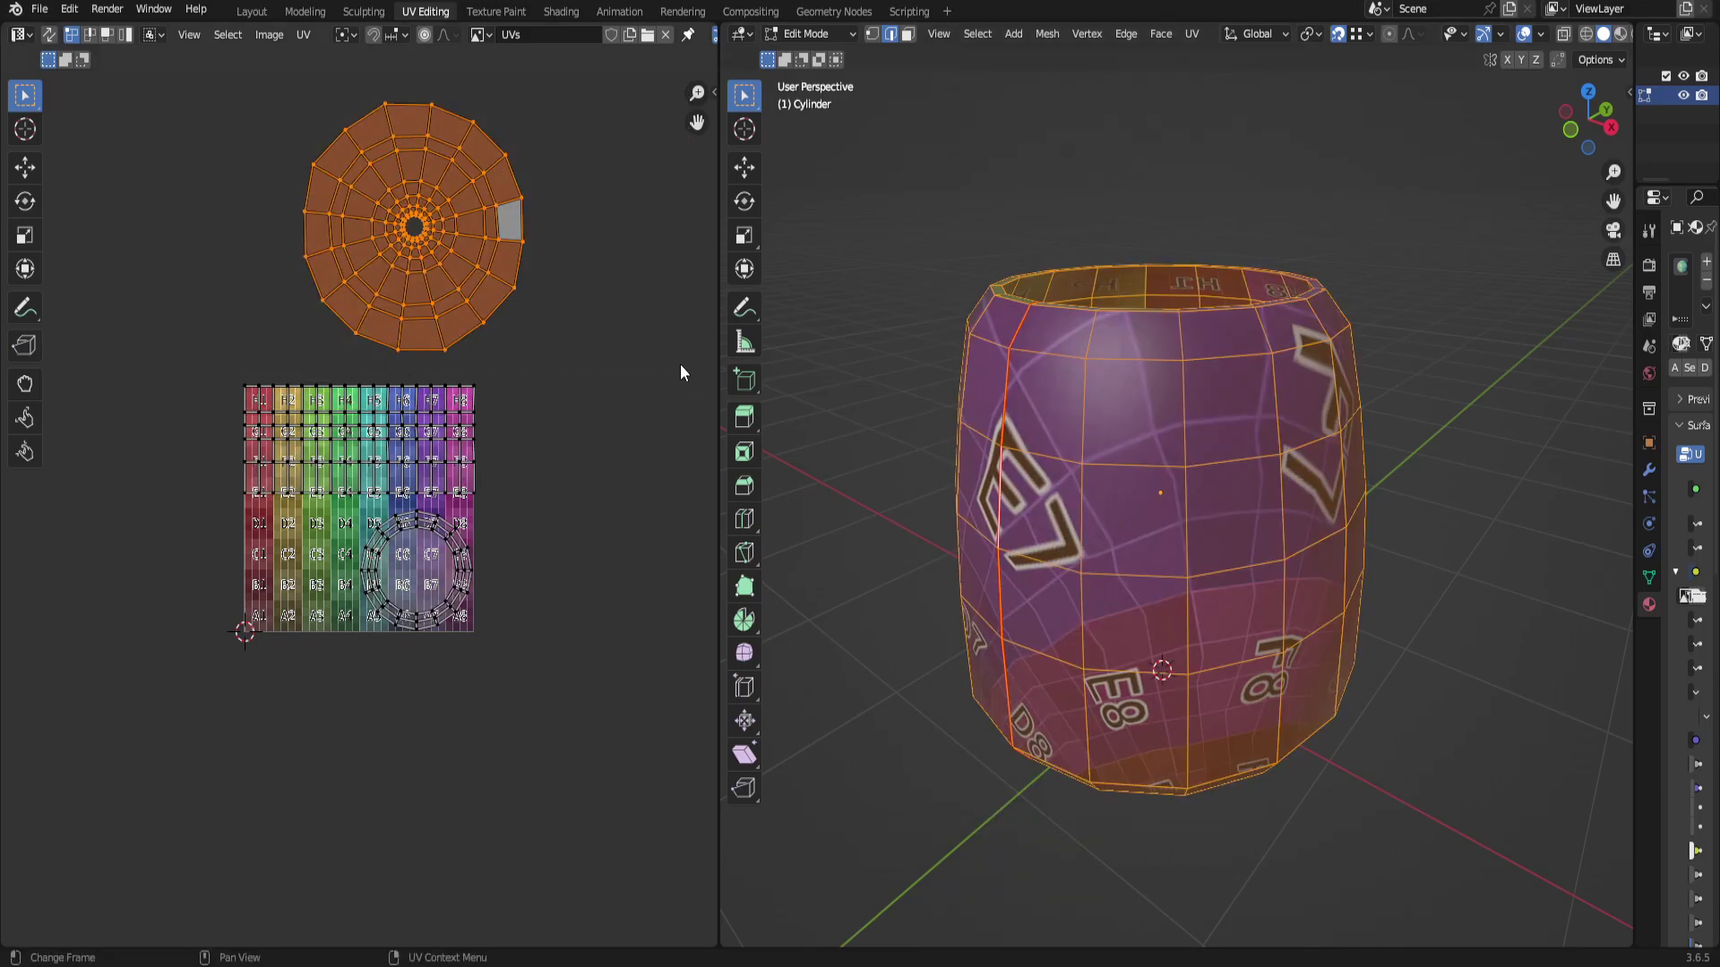
middle_drag(1228, 487, 1187, 564)
key(alt+a)
Switch to face select mode and select all linked faces of the pot so its full UV layout is shown.
alt+click(1040, 492)
key(3)
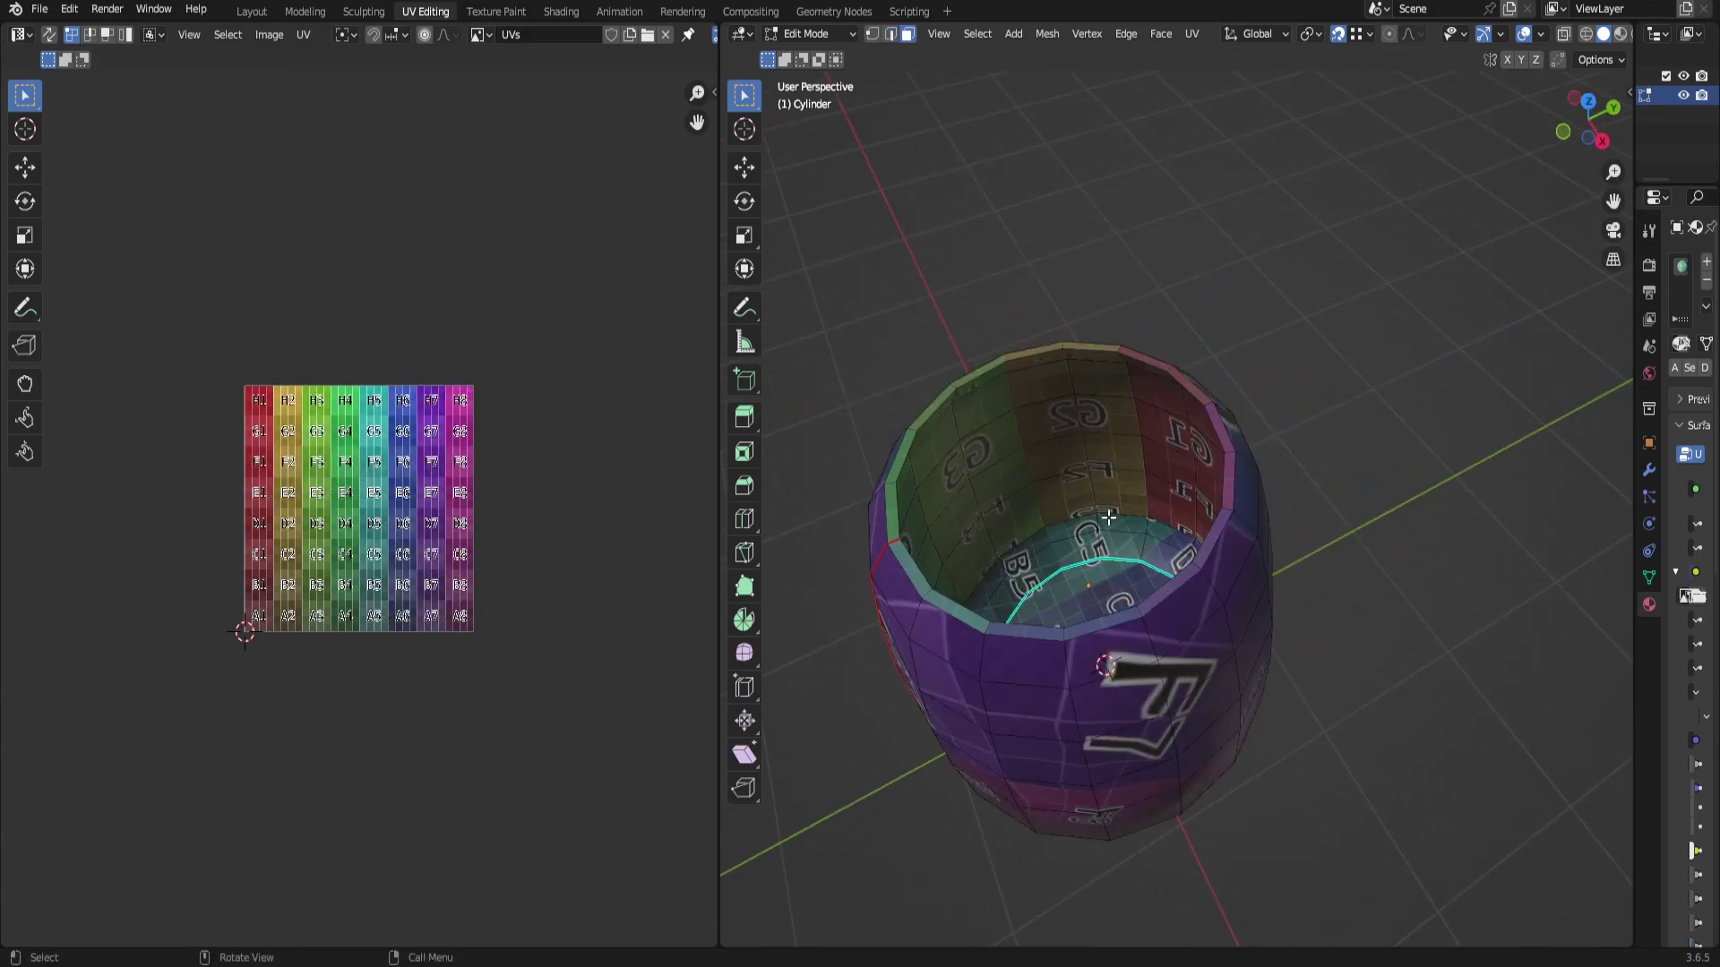
click(1107, 498)
key(ctrl+l)
drag(127, 324, 527, 658)
middle_drag(539, 455, 555, 587)
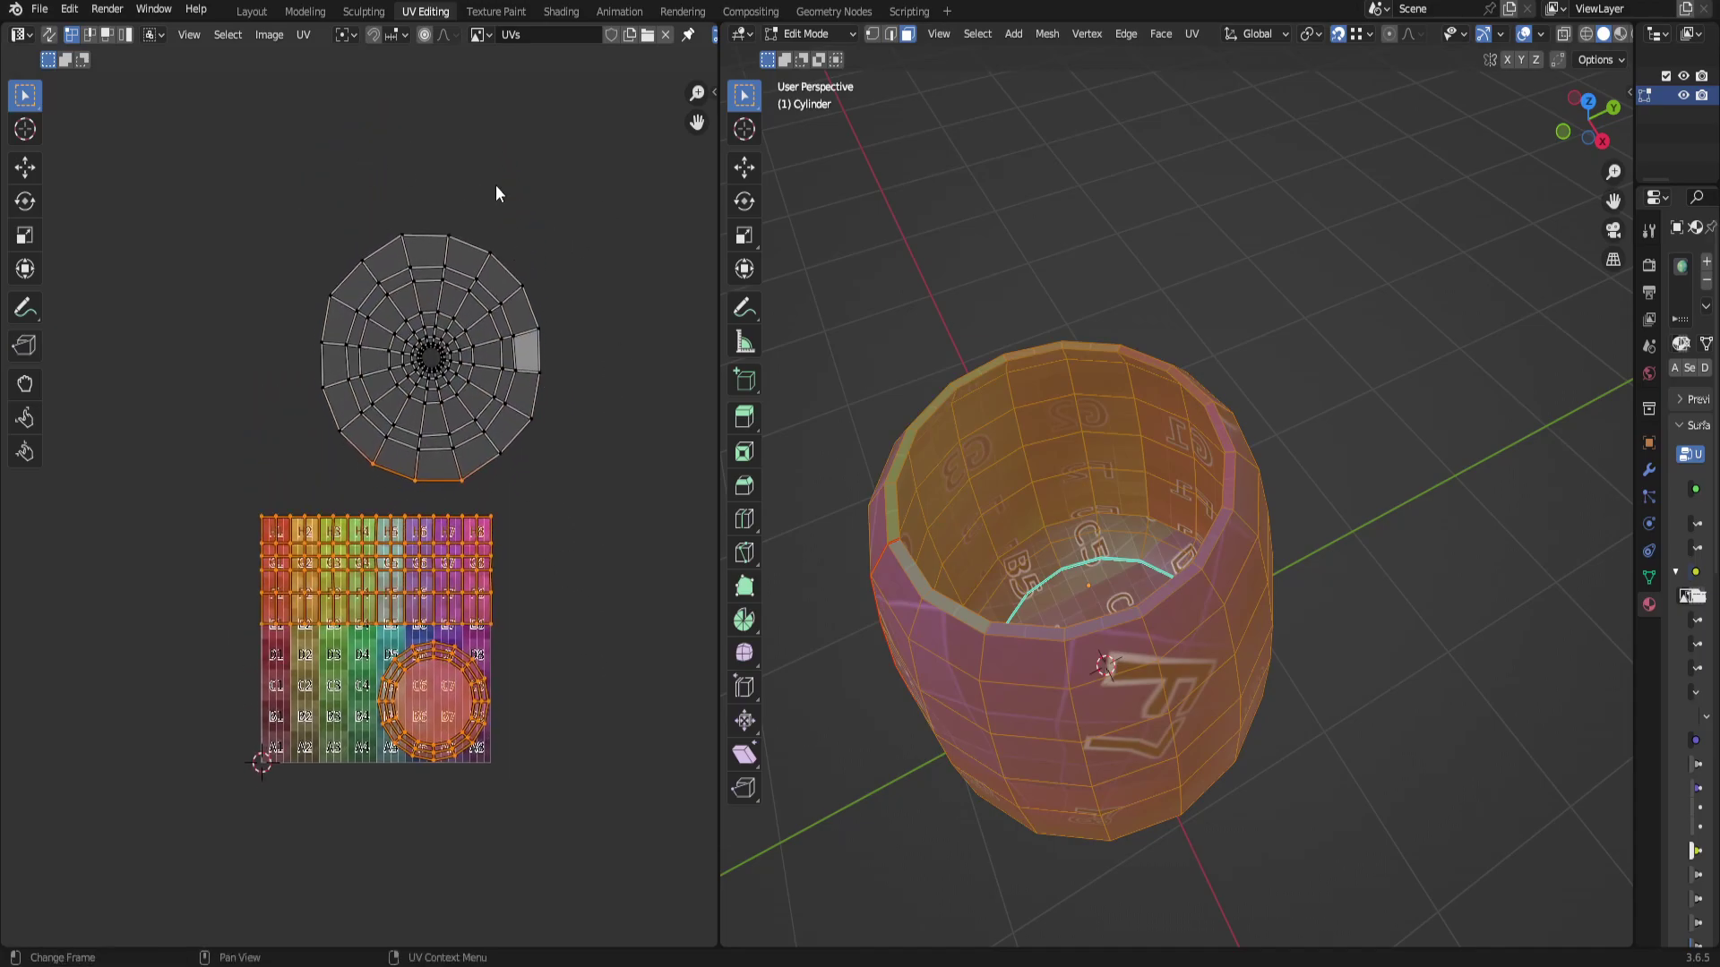
Select the circular outer wall island, unwrap it along the new seam, move it above the grid image and deselect it.
drag(217, 184, 603, 485)
mouse_move(603, 486)
middle_down()
mouse_move(669, 484)
mouse_move(634, 493)
middle_up()
key(u)
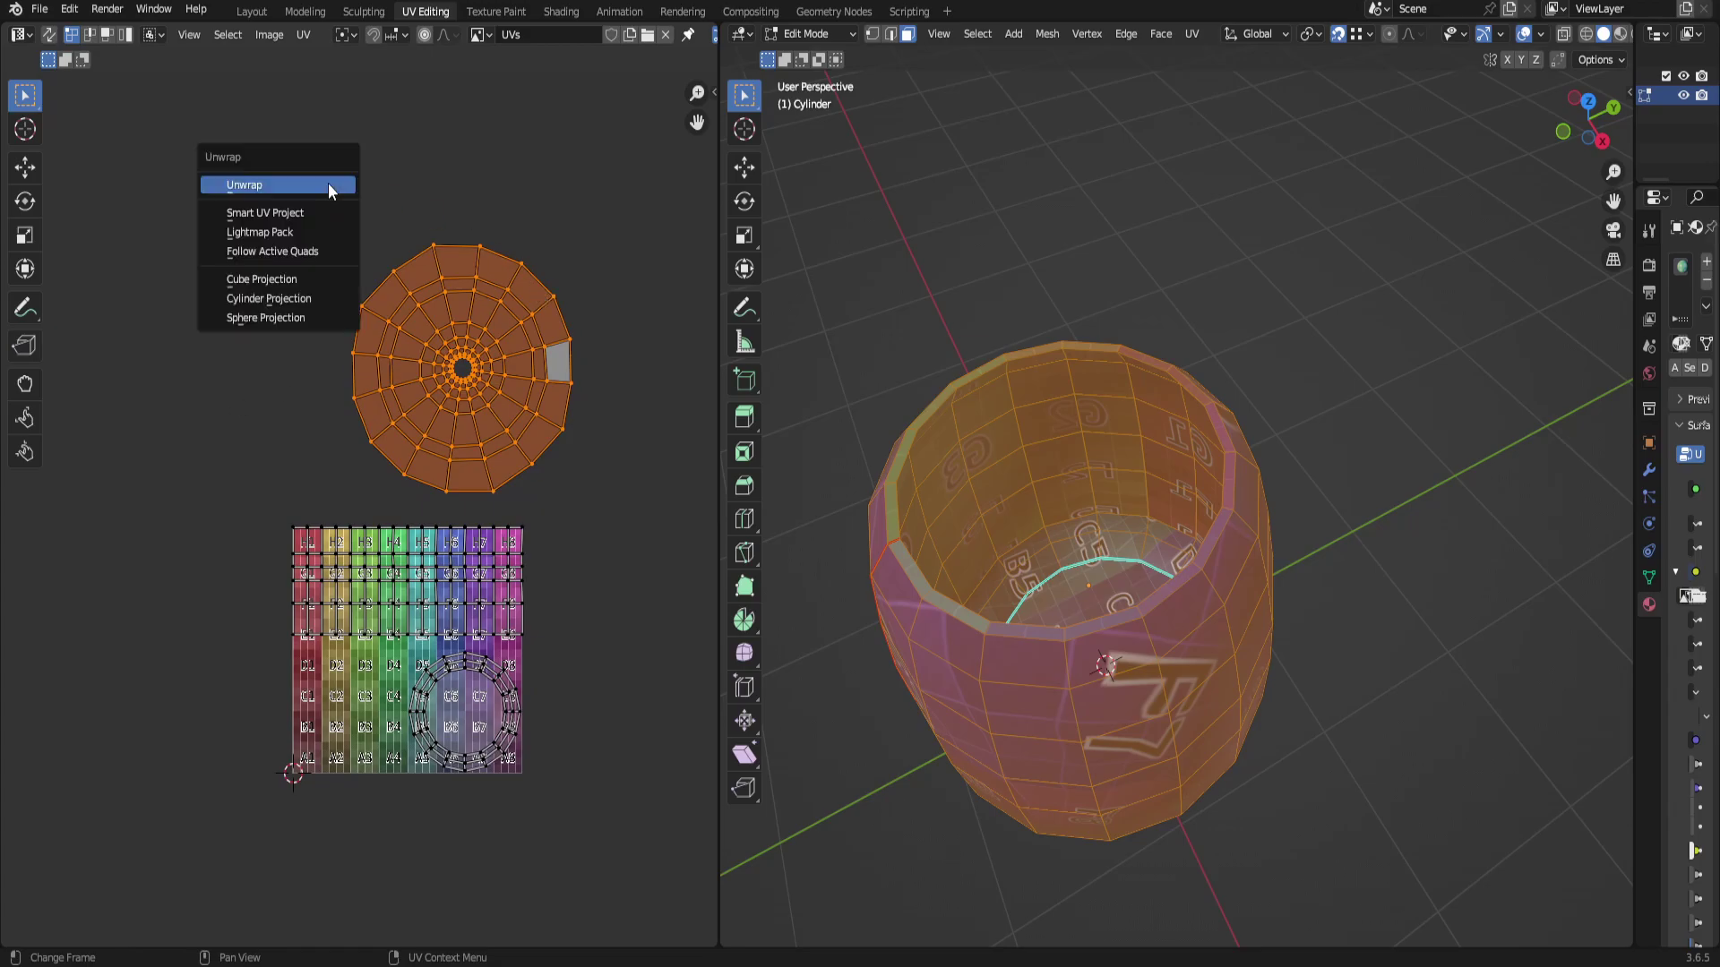
click(330, 186)
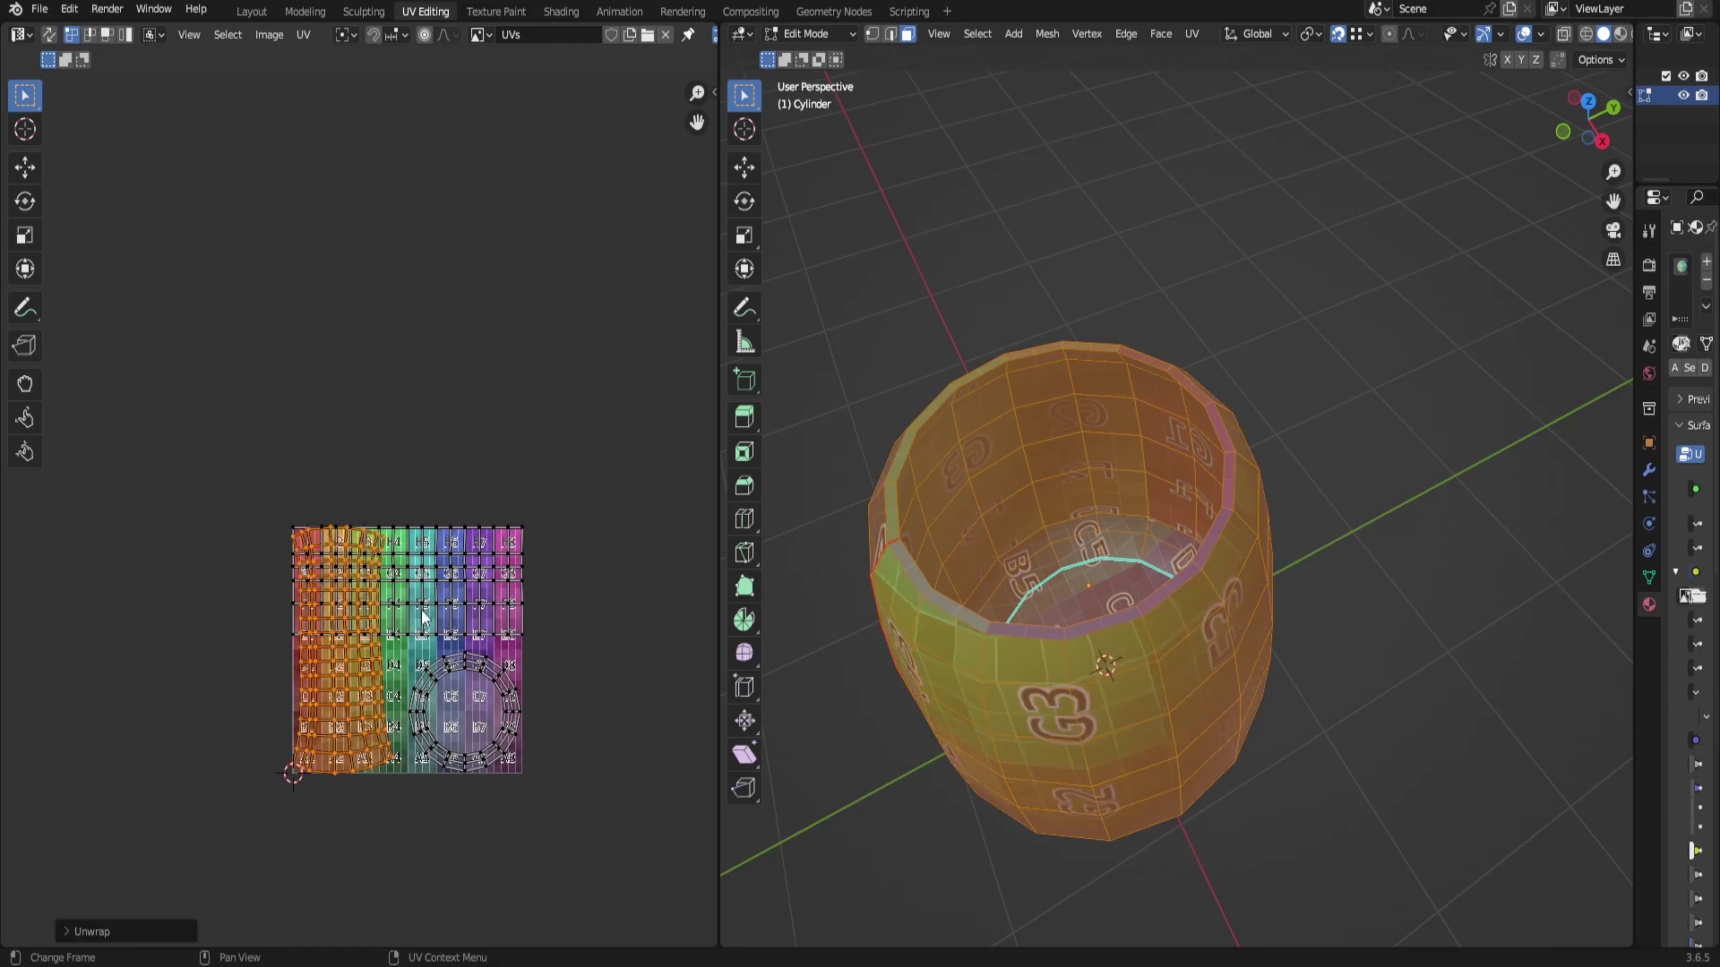
key(g)
click(441, 261)
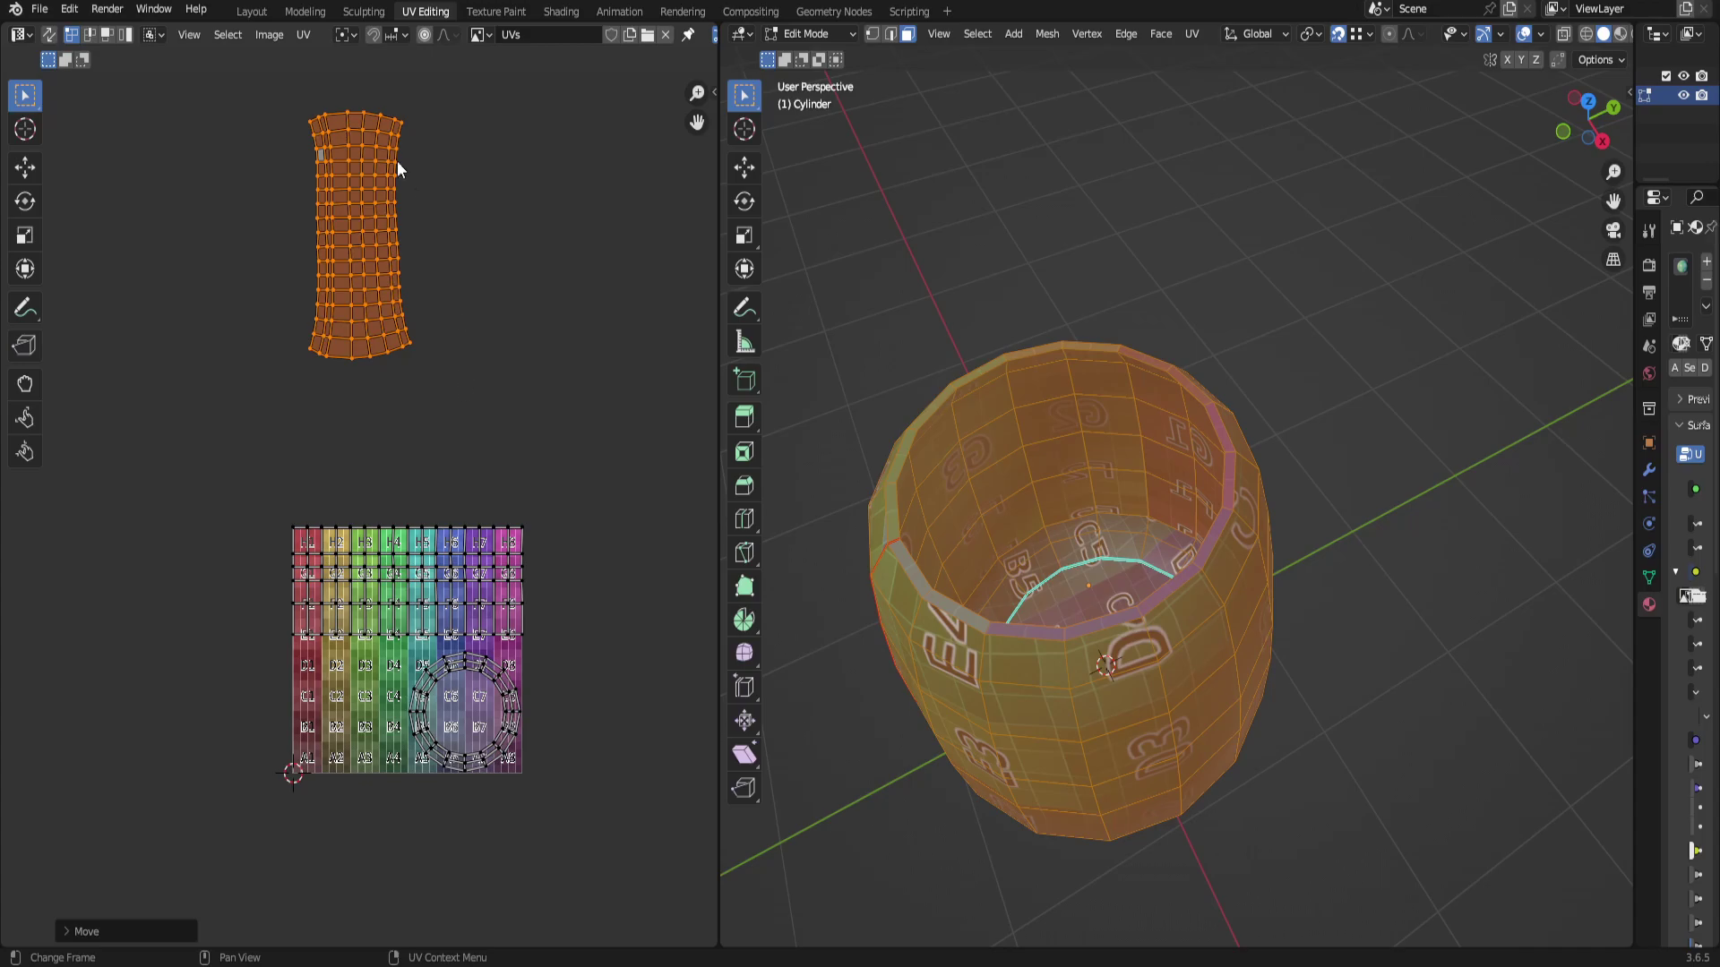
click(314, 136)
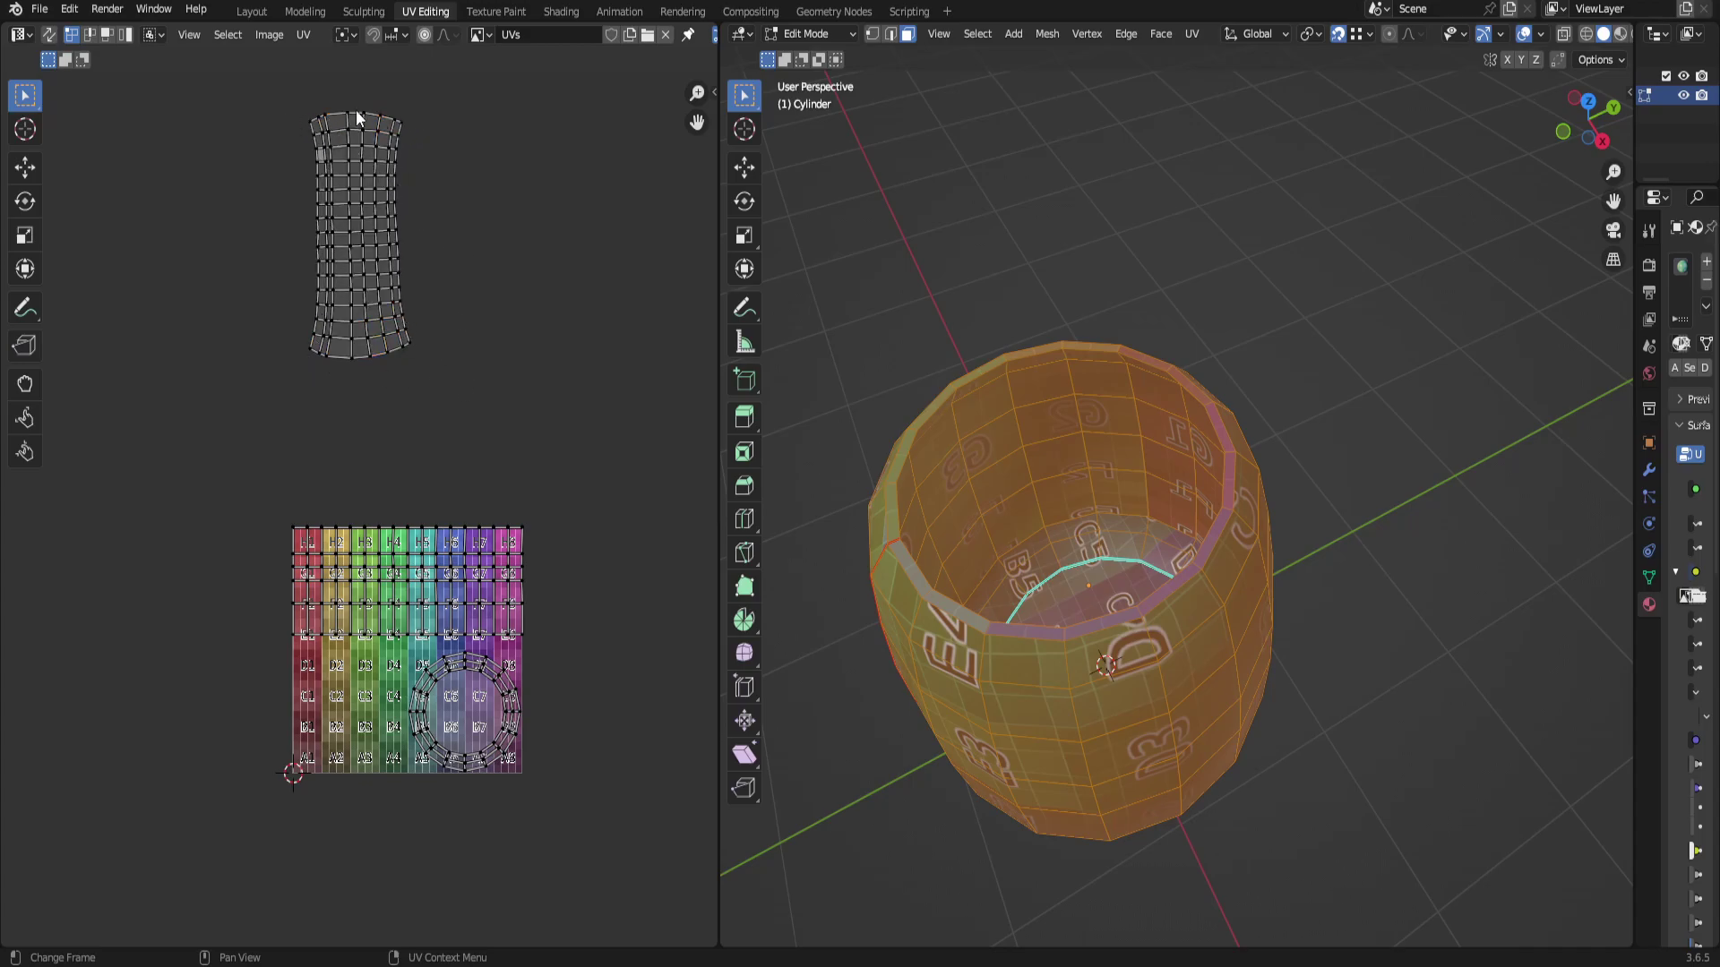
Inspect the pot's underside and the unwrapped wall strip's curved ends, uneven edges and placement relative to the grid image.
middle_drag(1245, 762, 1013, 481)
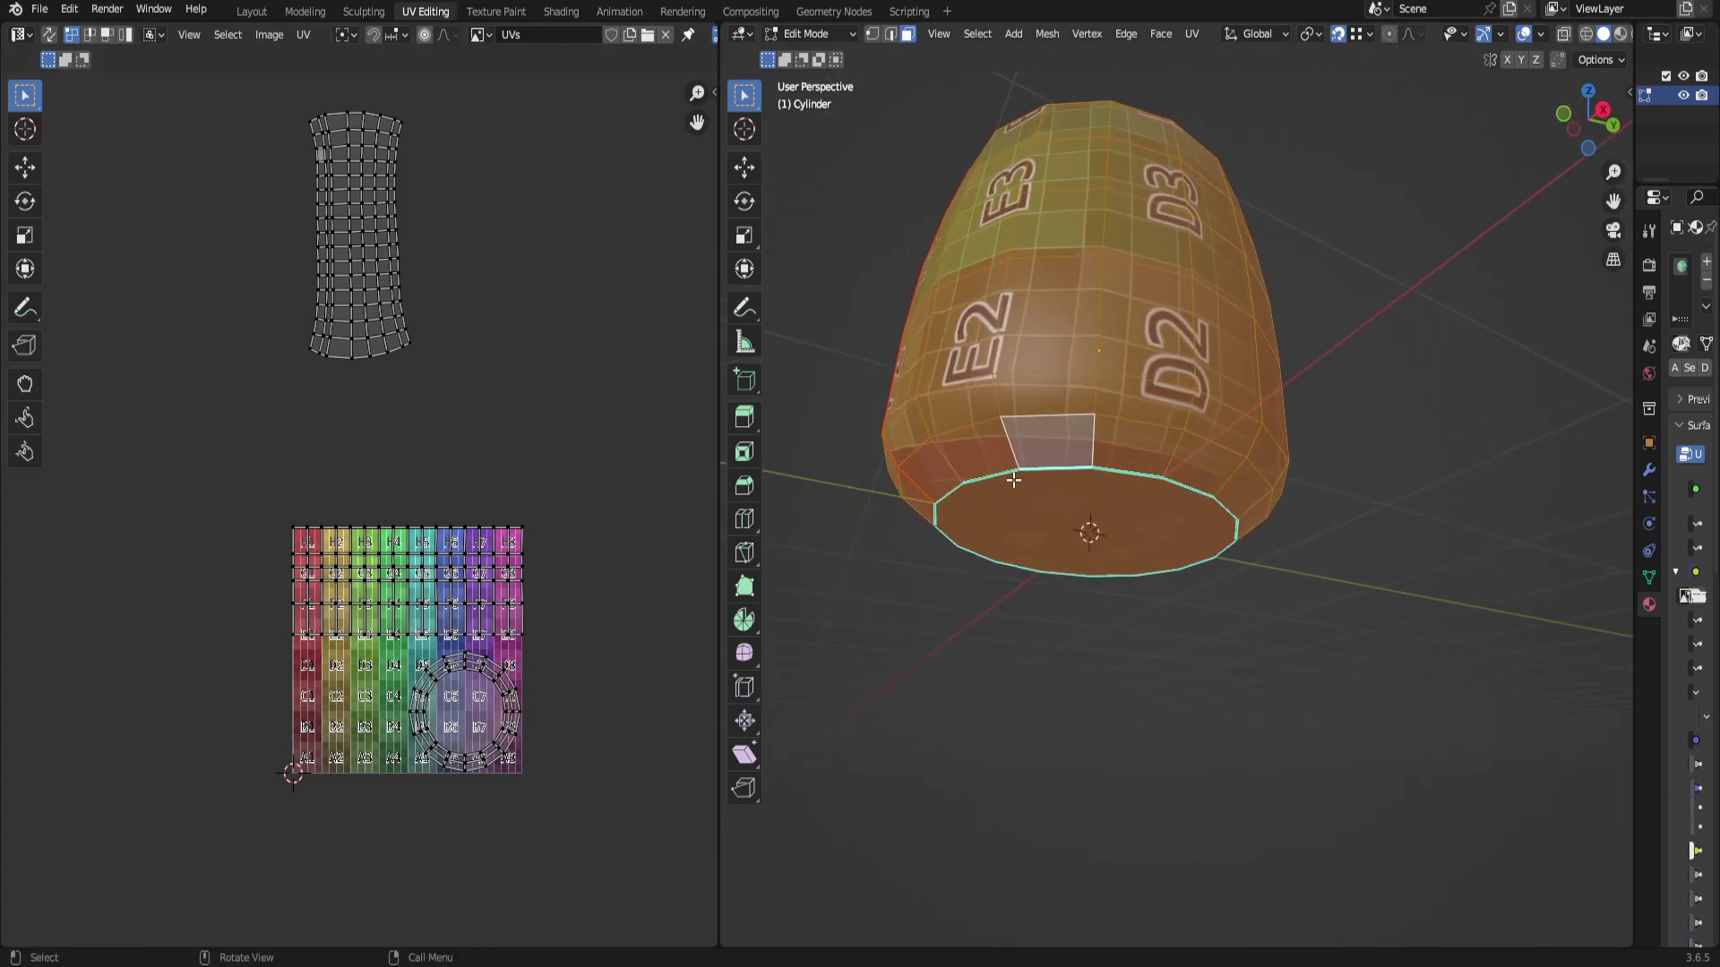
middle_drag(1174, 476, 986, 250)
middle_drag(1042, 430, 1075, 442)
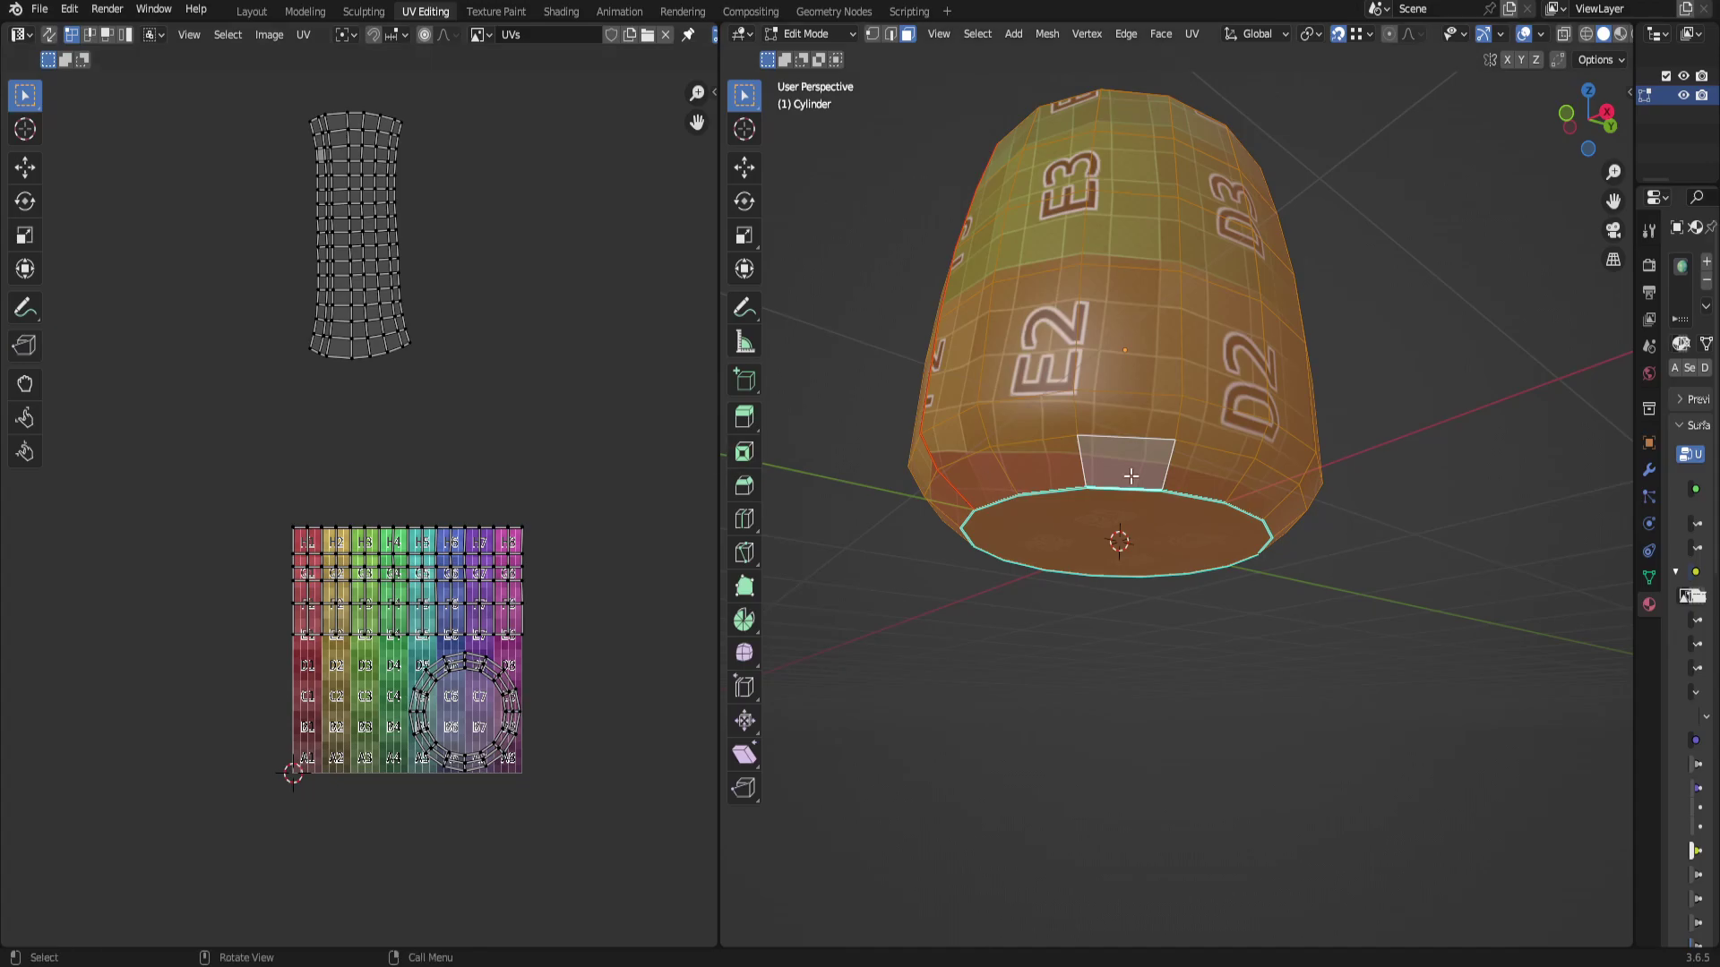
middle_drag(1386, 461, 1384, 376)
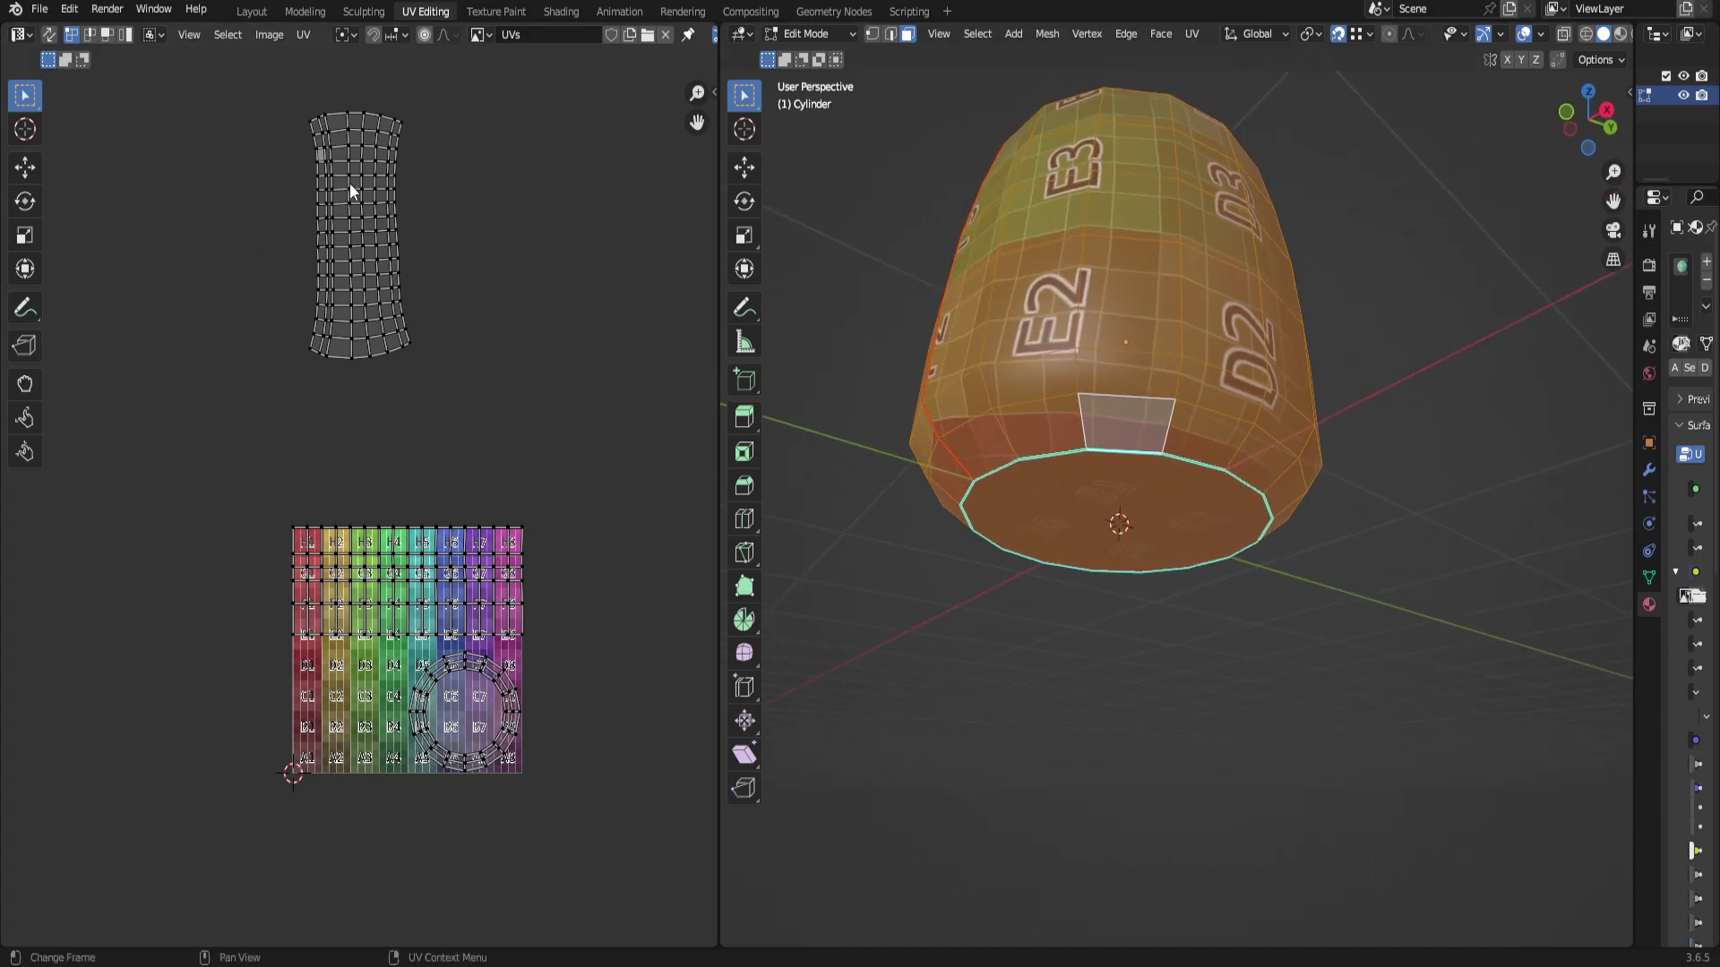
scroll(350, 182, up, 4)
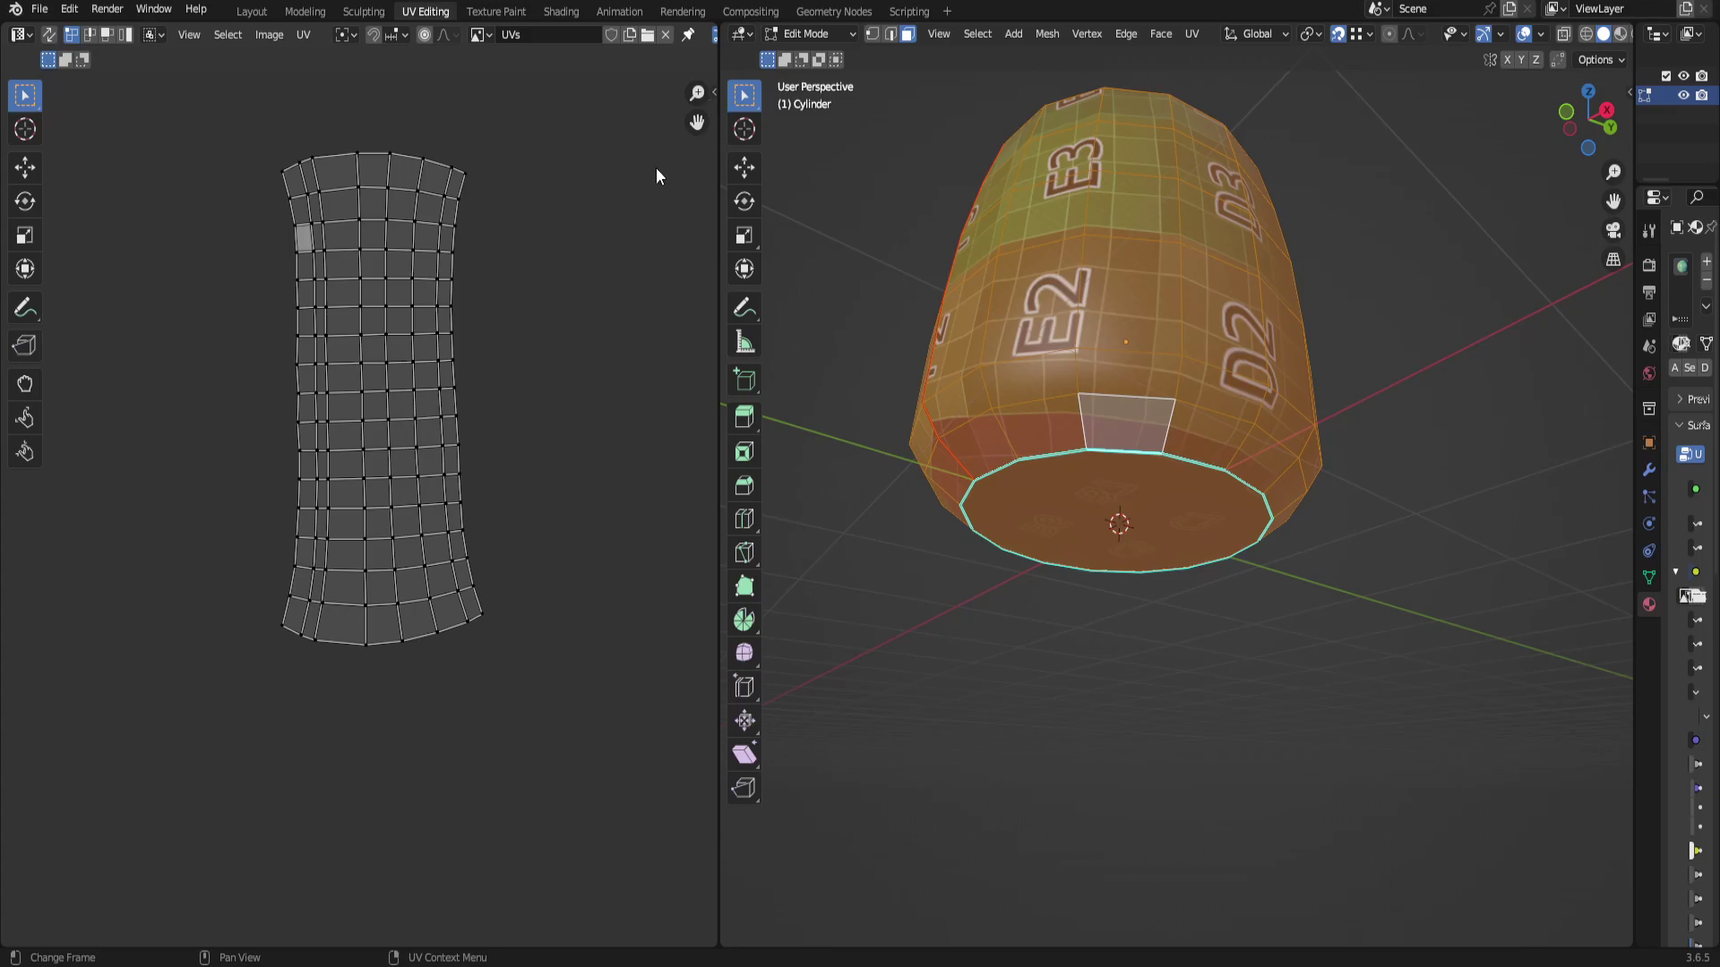
scroll(438, 491, down, 3)
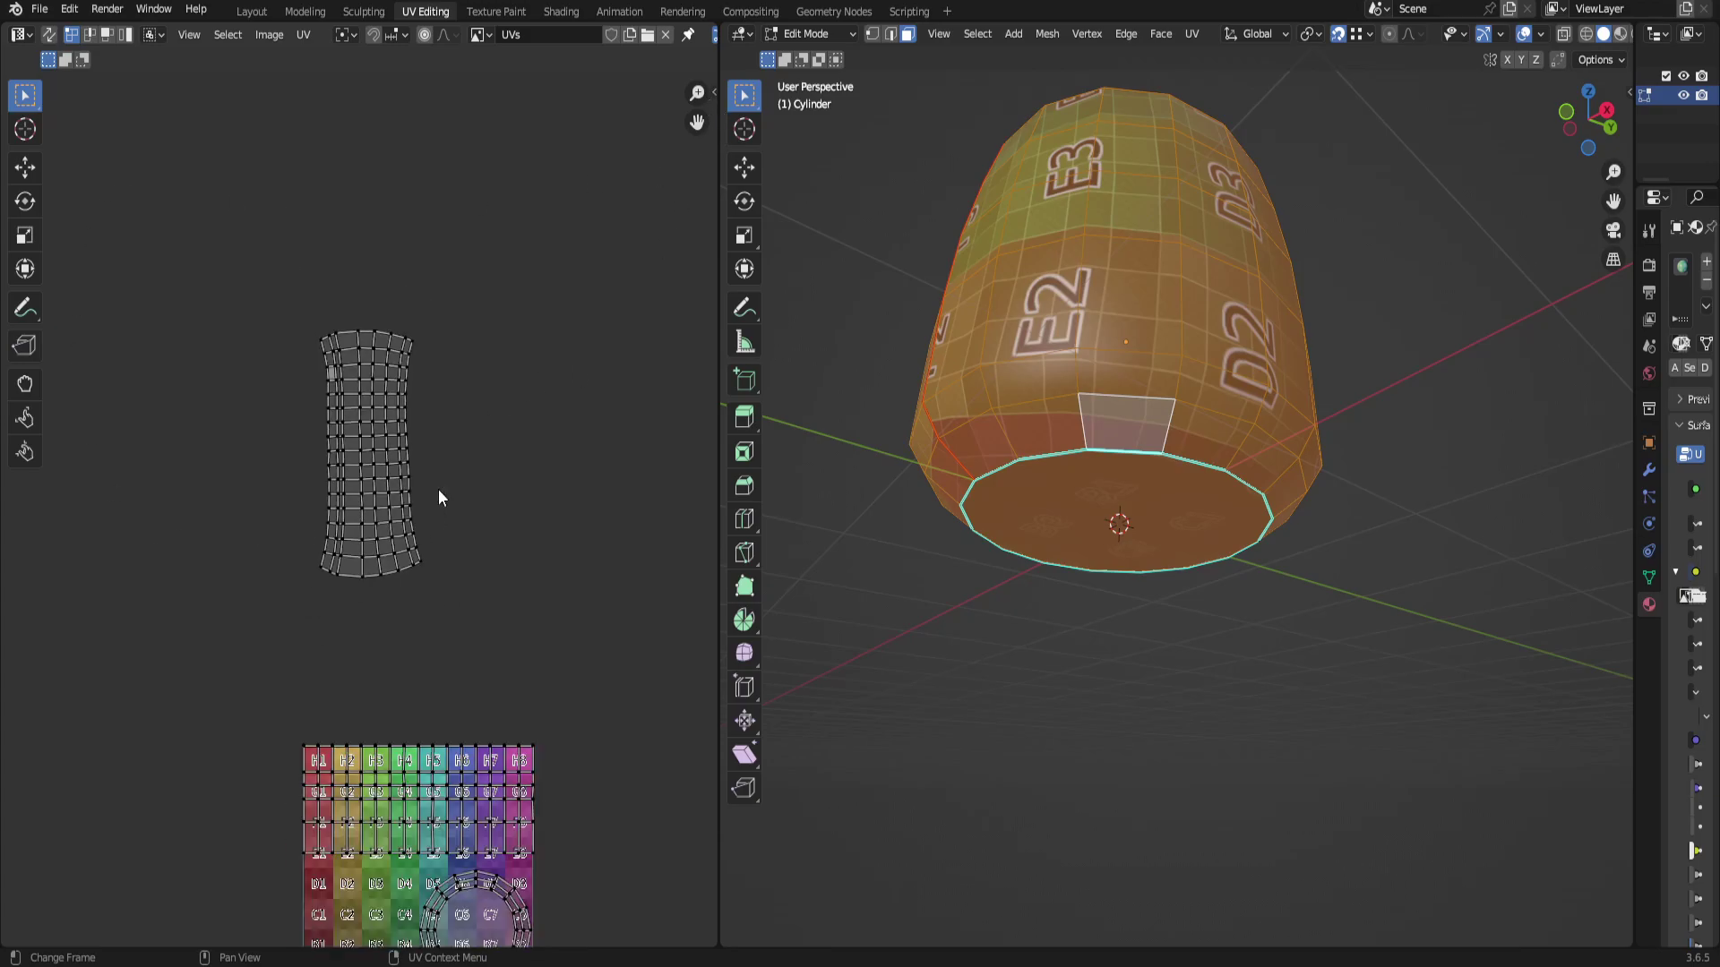
middle_drag(438, 489, 429, 303)
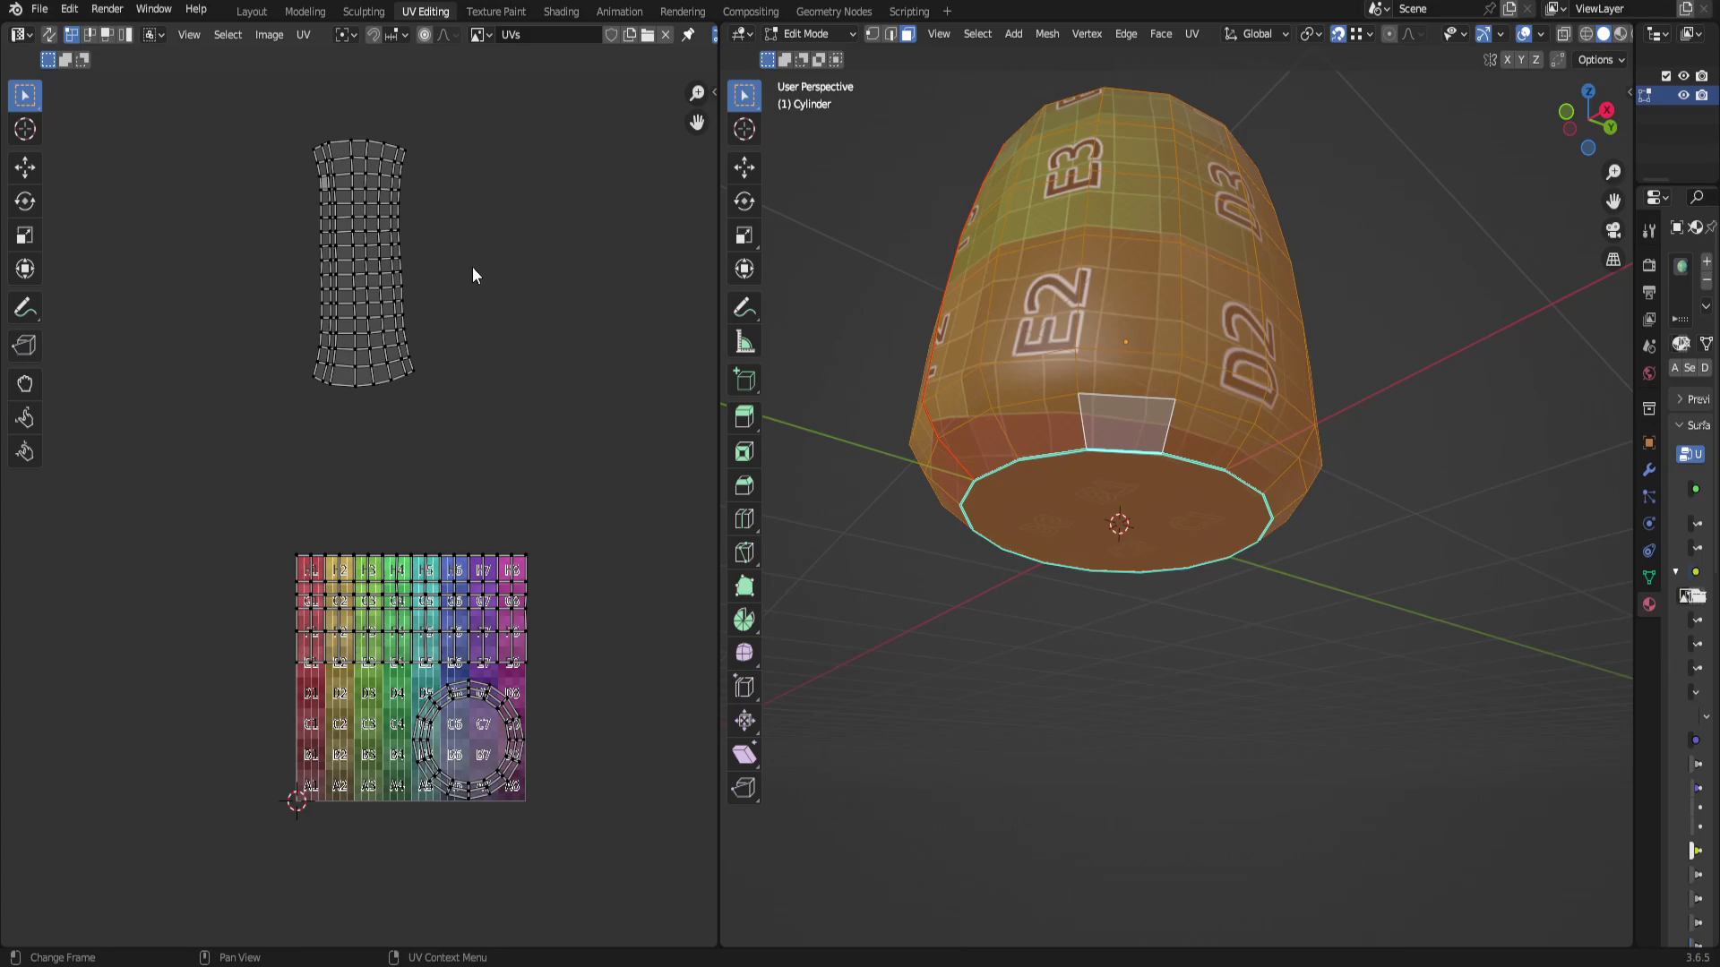
scroll(480, 338, up, 3)
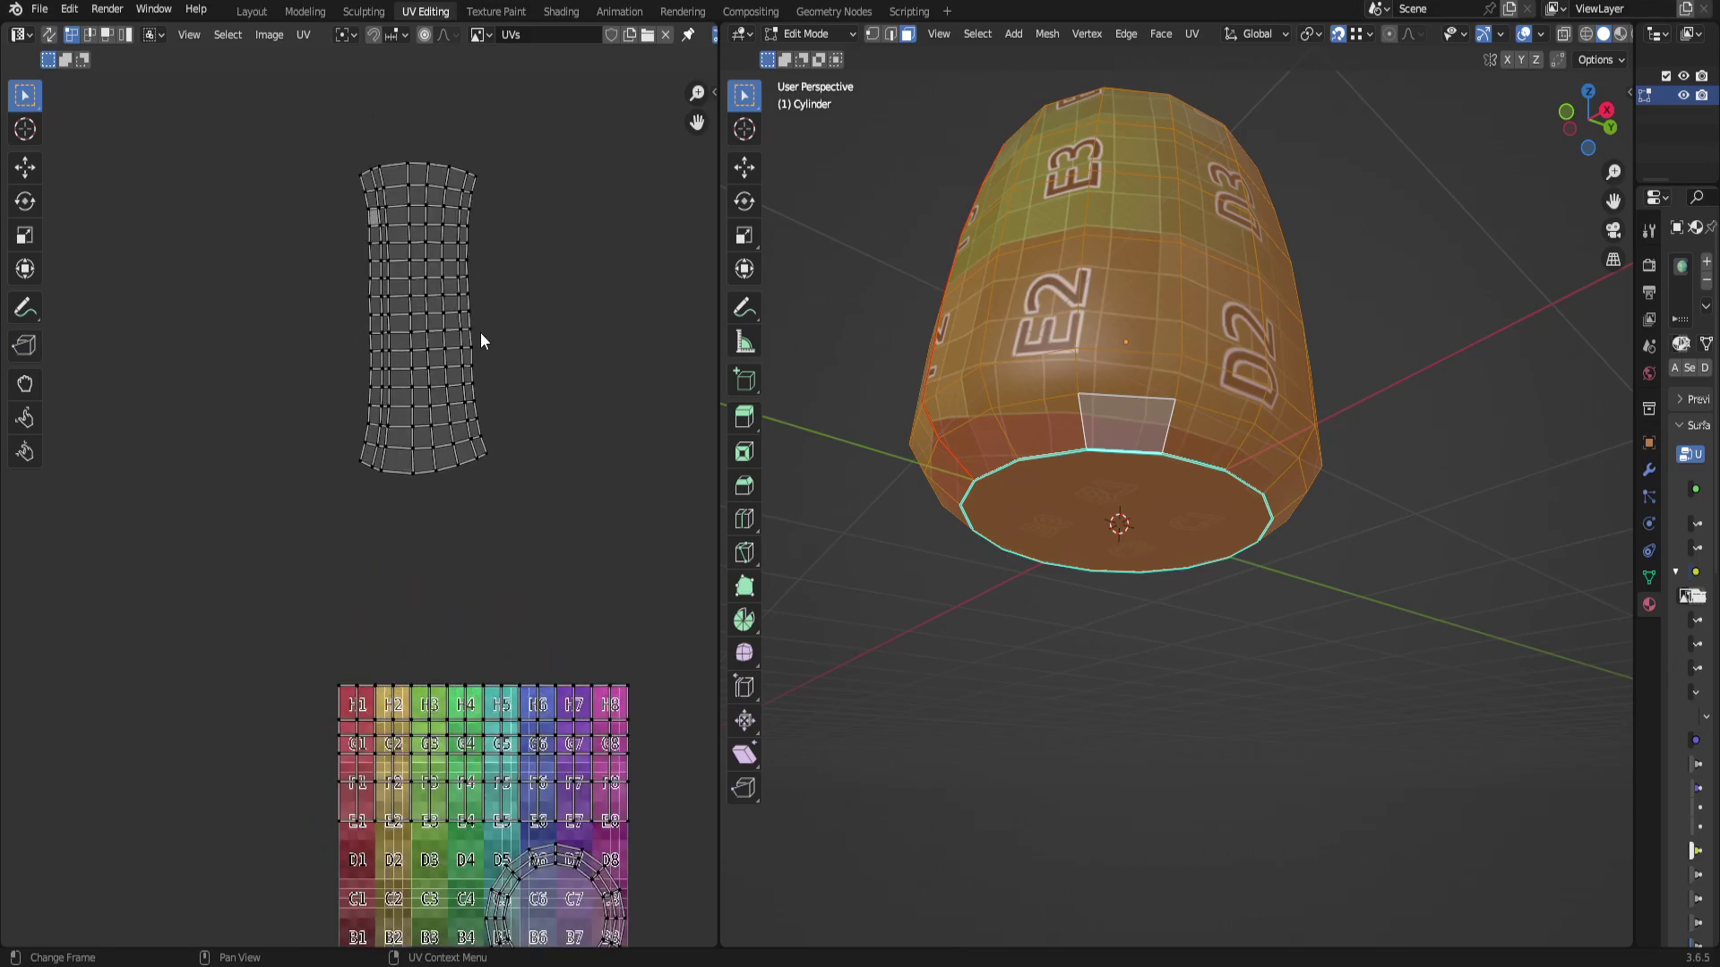
middle_drag(460, 204, 454, 496)
scroll(455, 504, down, 1)
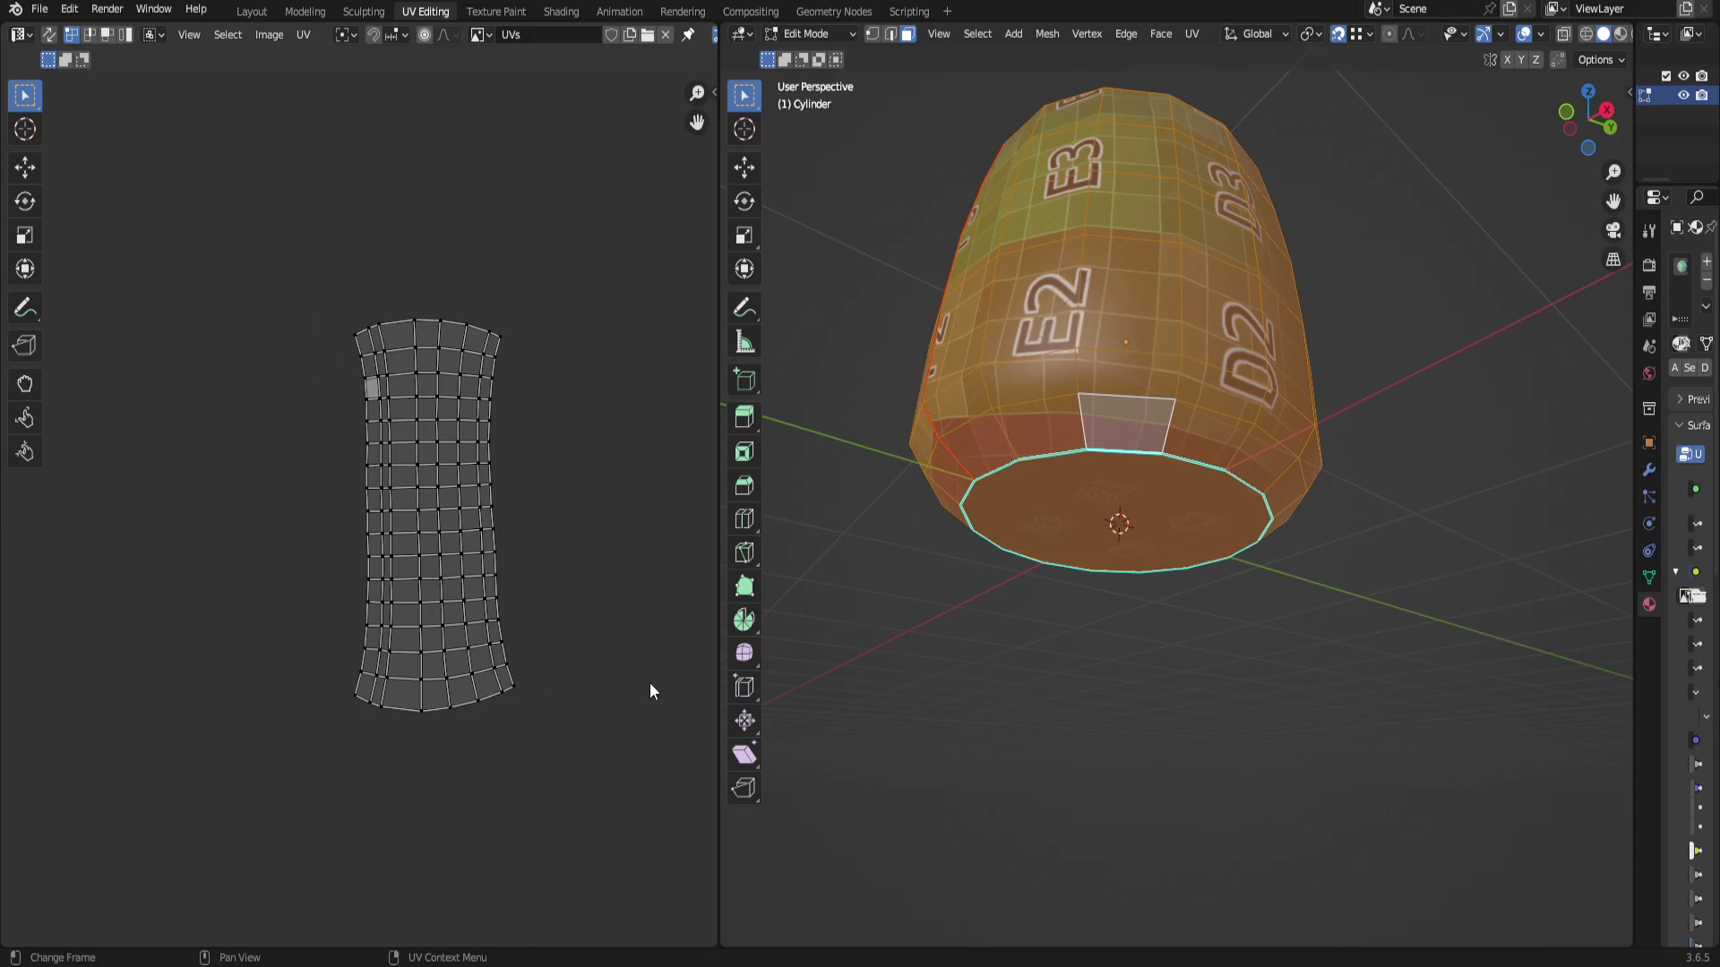
Try to straighten the wall strip's left edge by scaling its vertices to 0 along X and moving them outward along X.
drag(234, 234, 368, 951)
shift+drag(311, 375, 374, 631)
key(s)
key(x)
key(0)
key(Return)
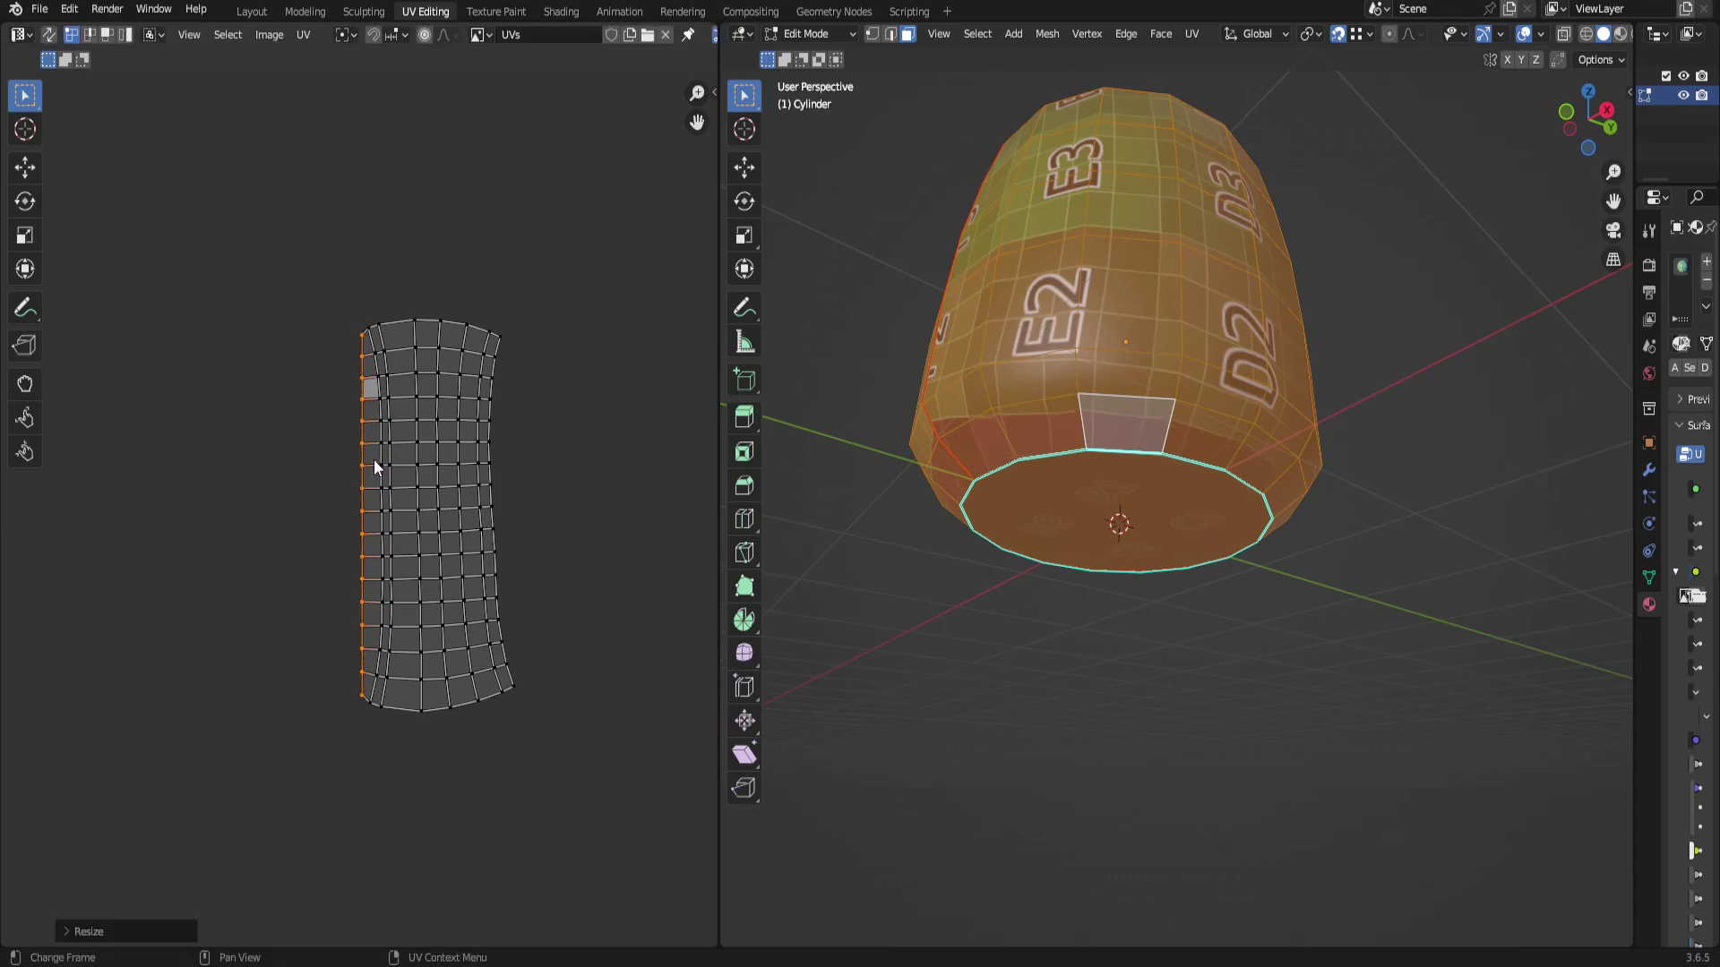
key(g)
key(x)
click(347, 541)
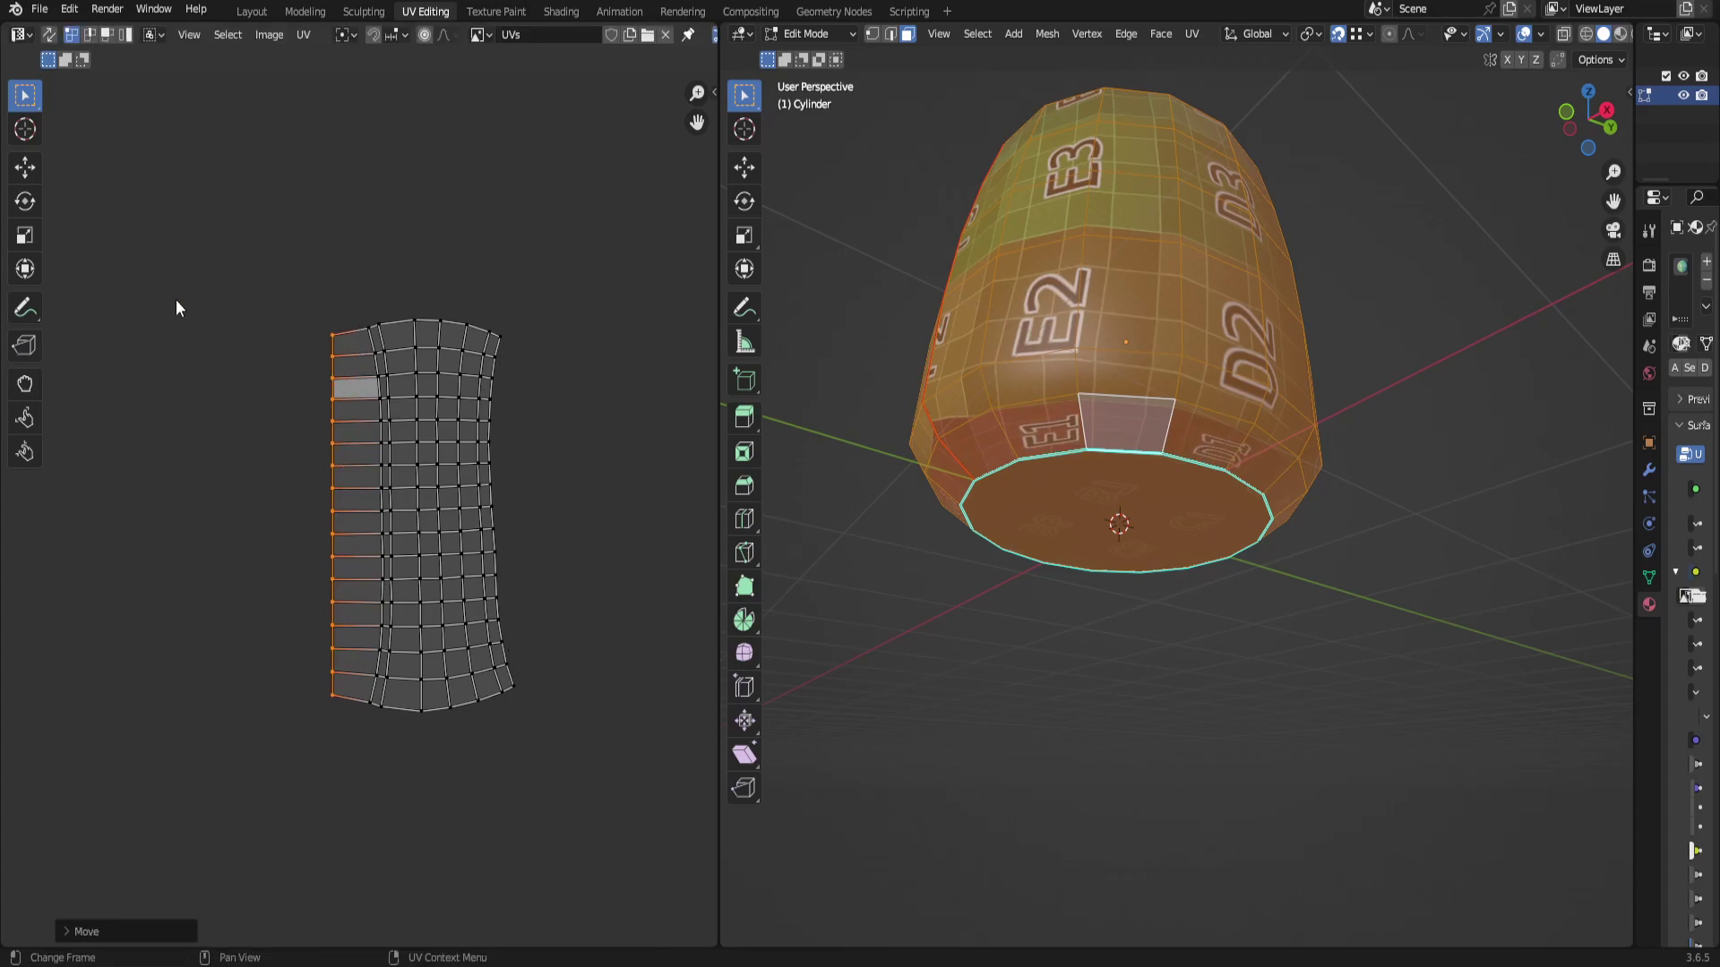
Undo the selection, move and scale changes made to the wall strip's left edge vertices.
drag(218, 239, 593, 343)
key(ctrl+z)
key(ctrl+z)
key(ctrl+z)
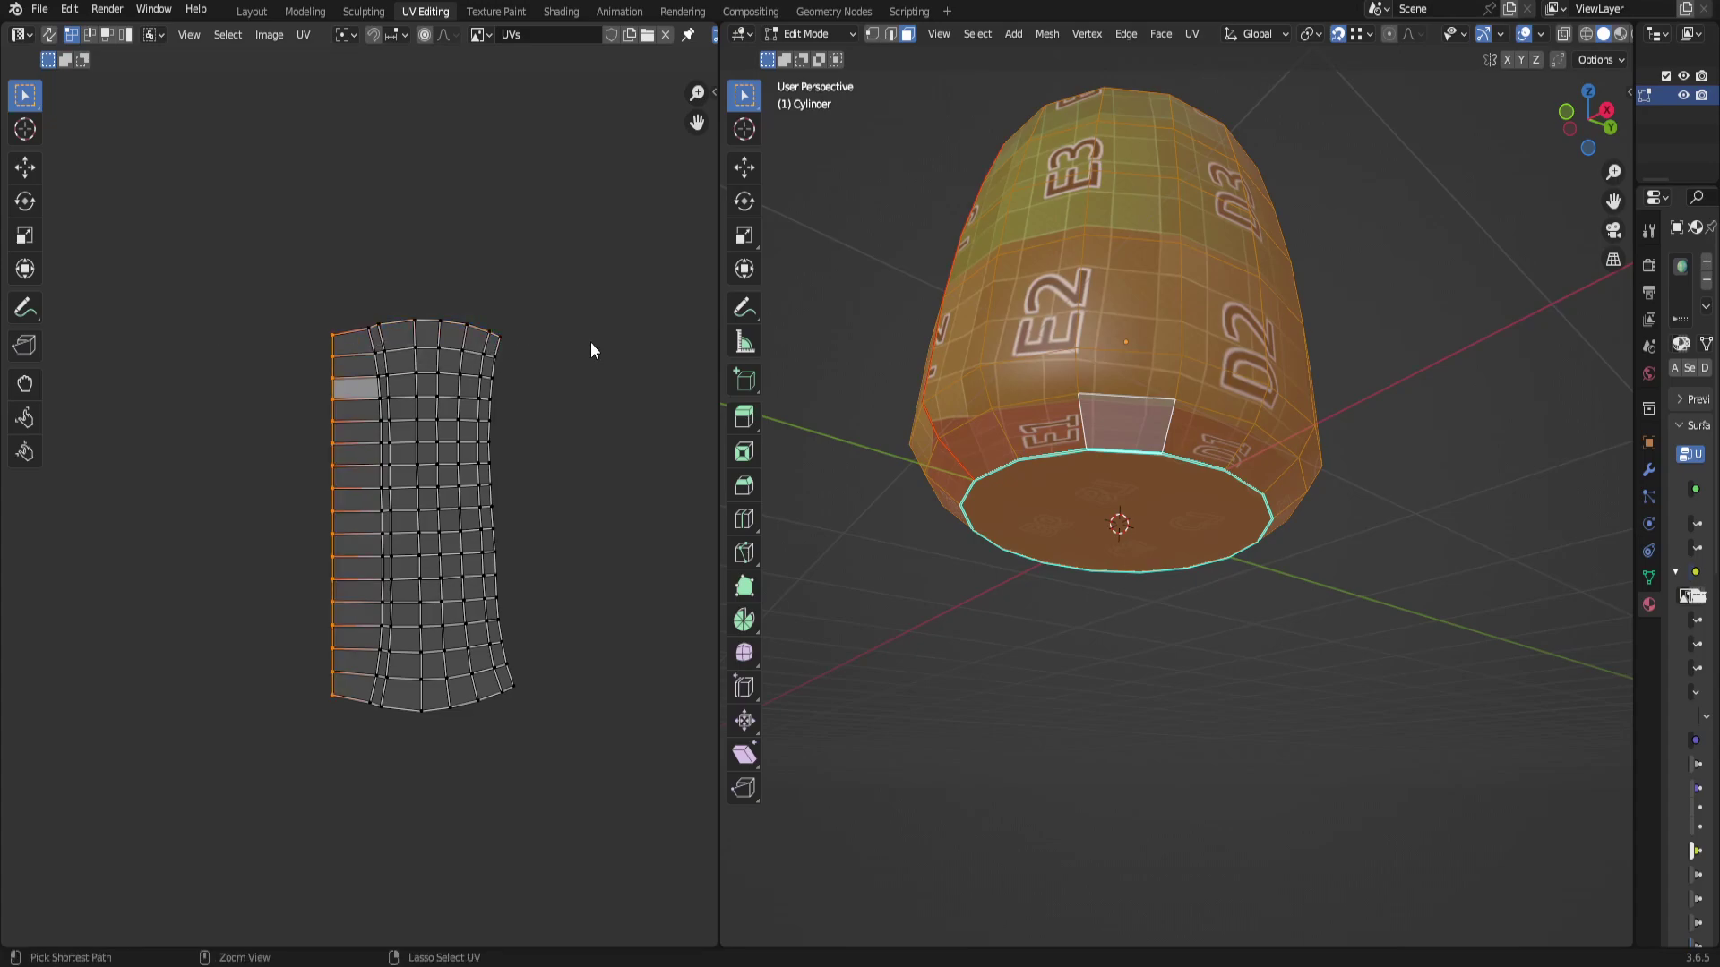
key(alt+a)
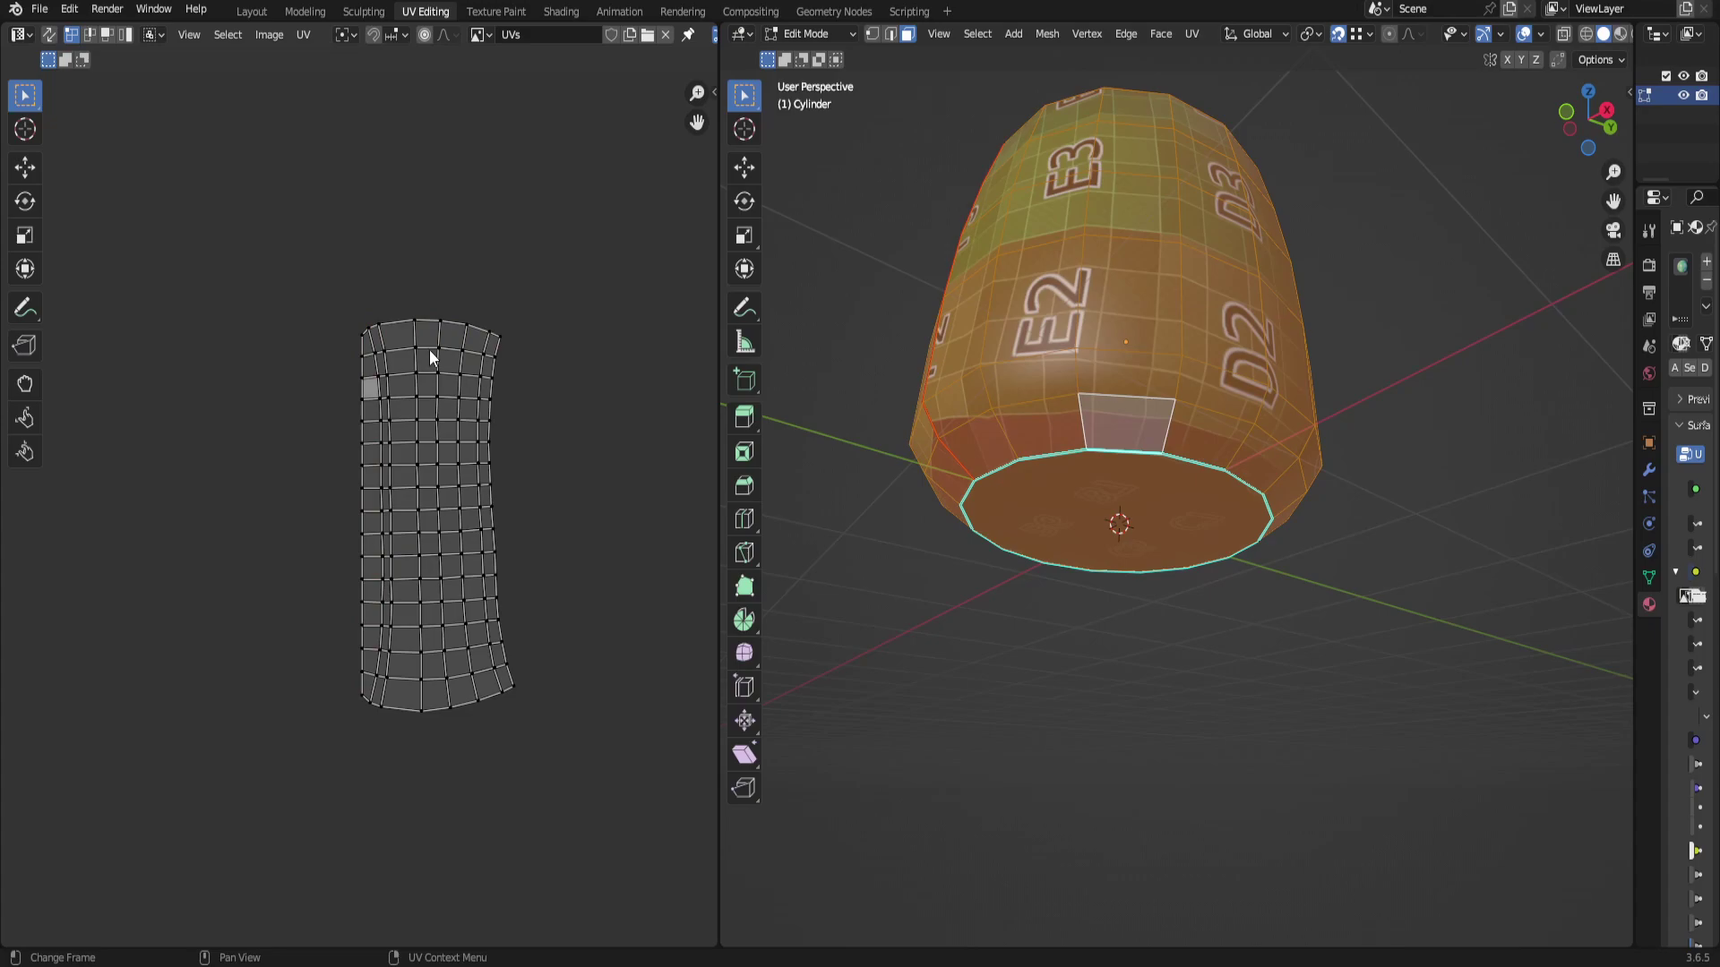
key(ctrl+z)
key(ctrl+z)
key(ctrl+z)
key(ctrl+z)
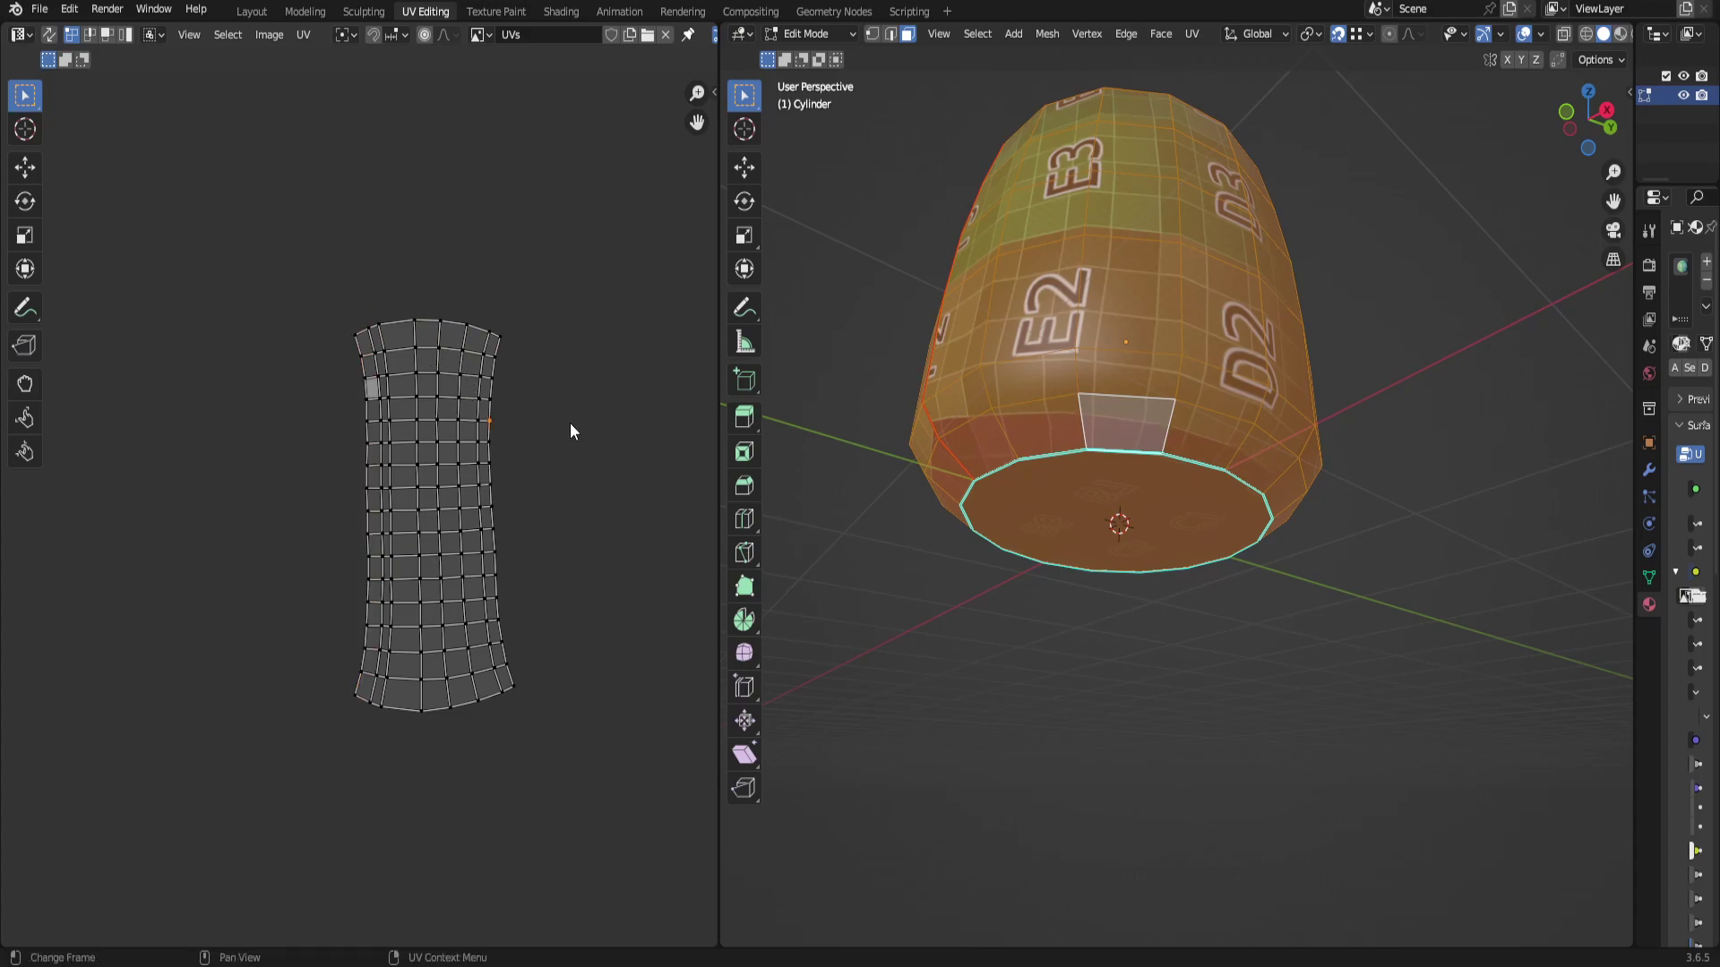
Try to unwrap the whole wall strip with Follow Active Quads in Length Average mode, using the top row's middle face as active.
key(3)
click(431, 333)
scroll(485, 297, up, 3)
scroll(438, 533, down, 3)
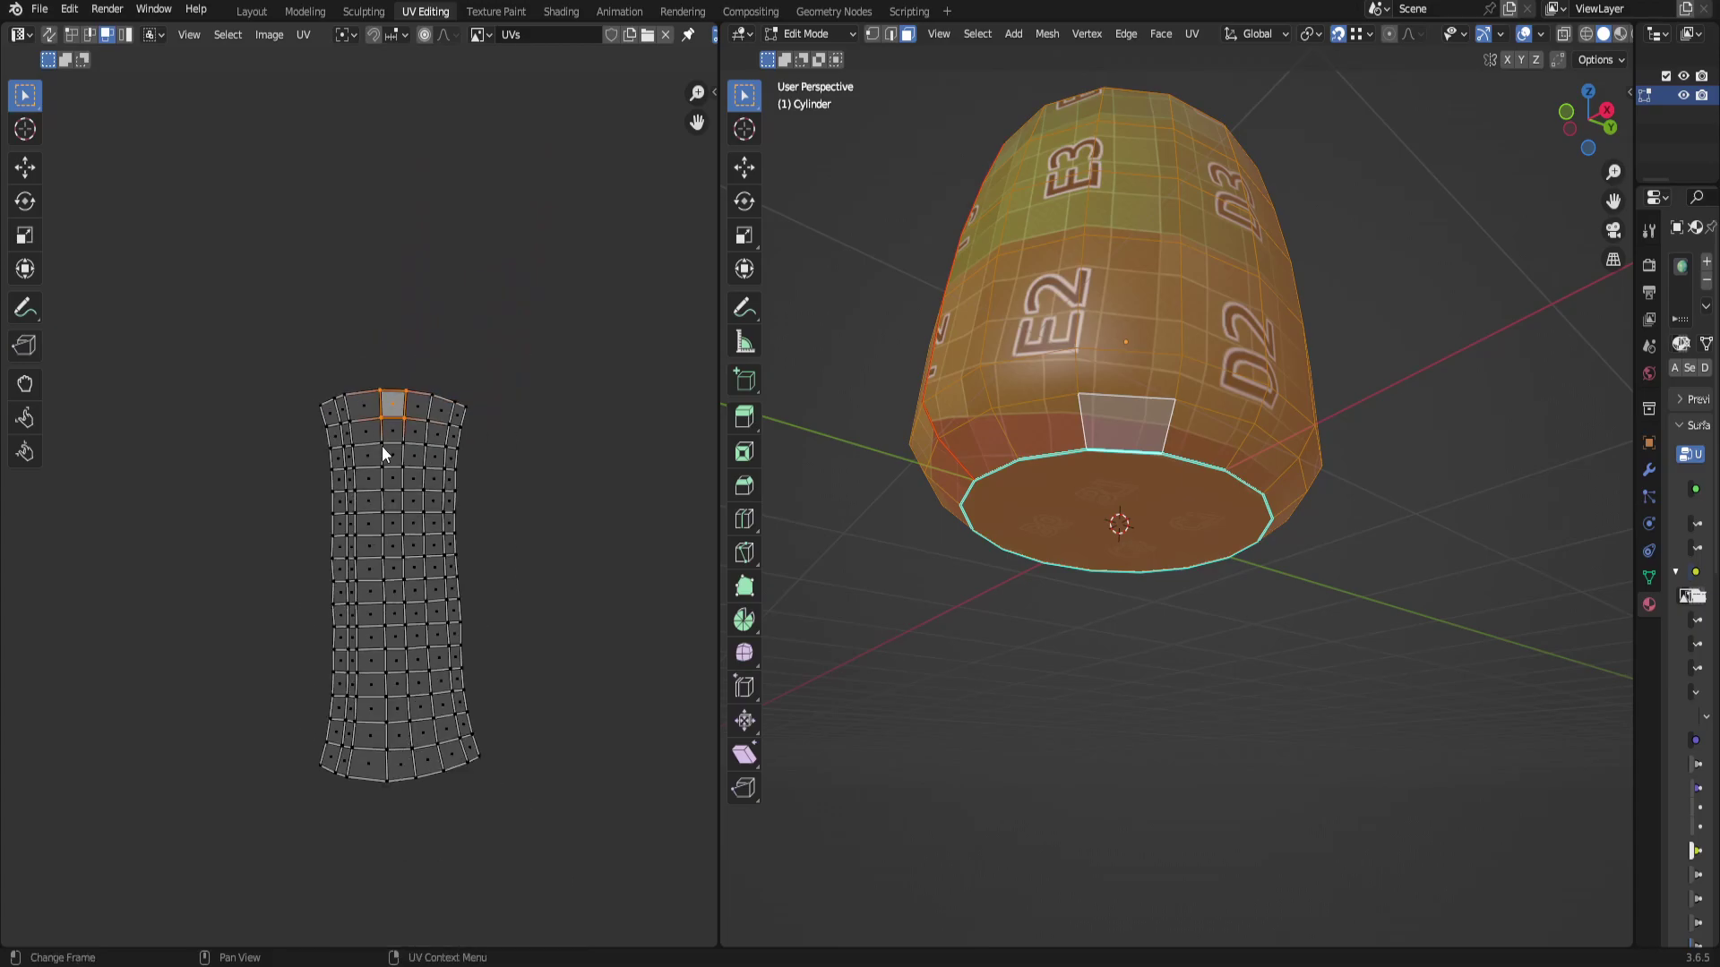
drag(553, 844, 309, 381)
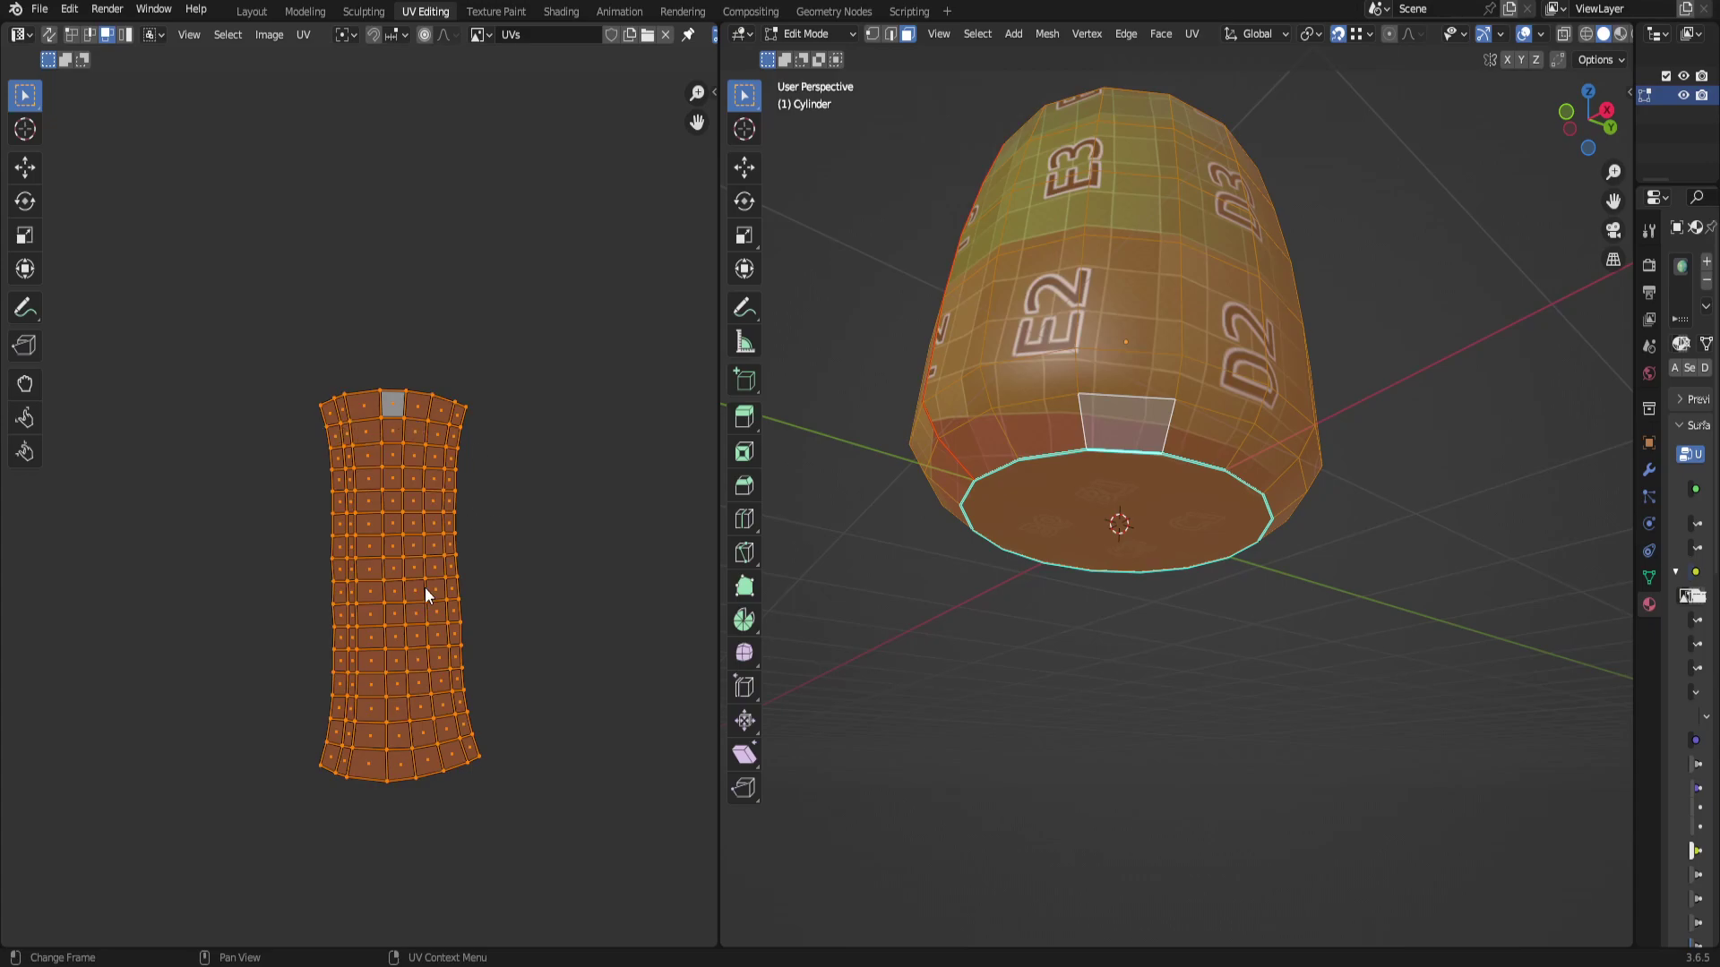
key(u)
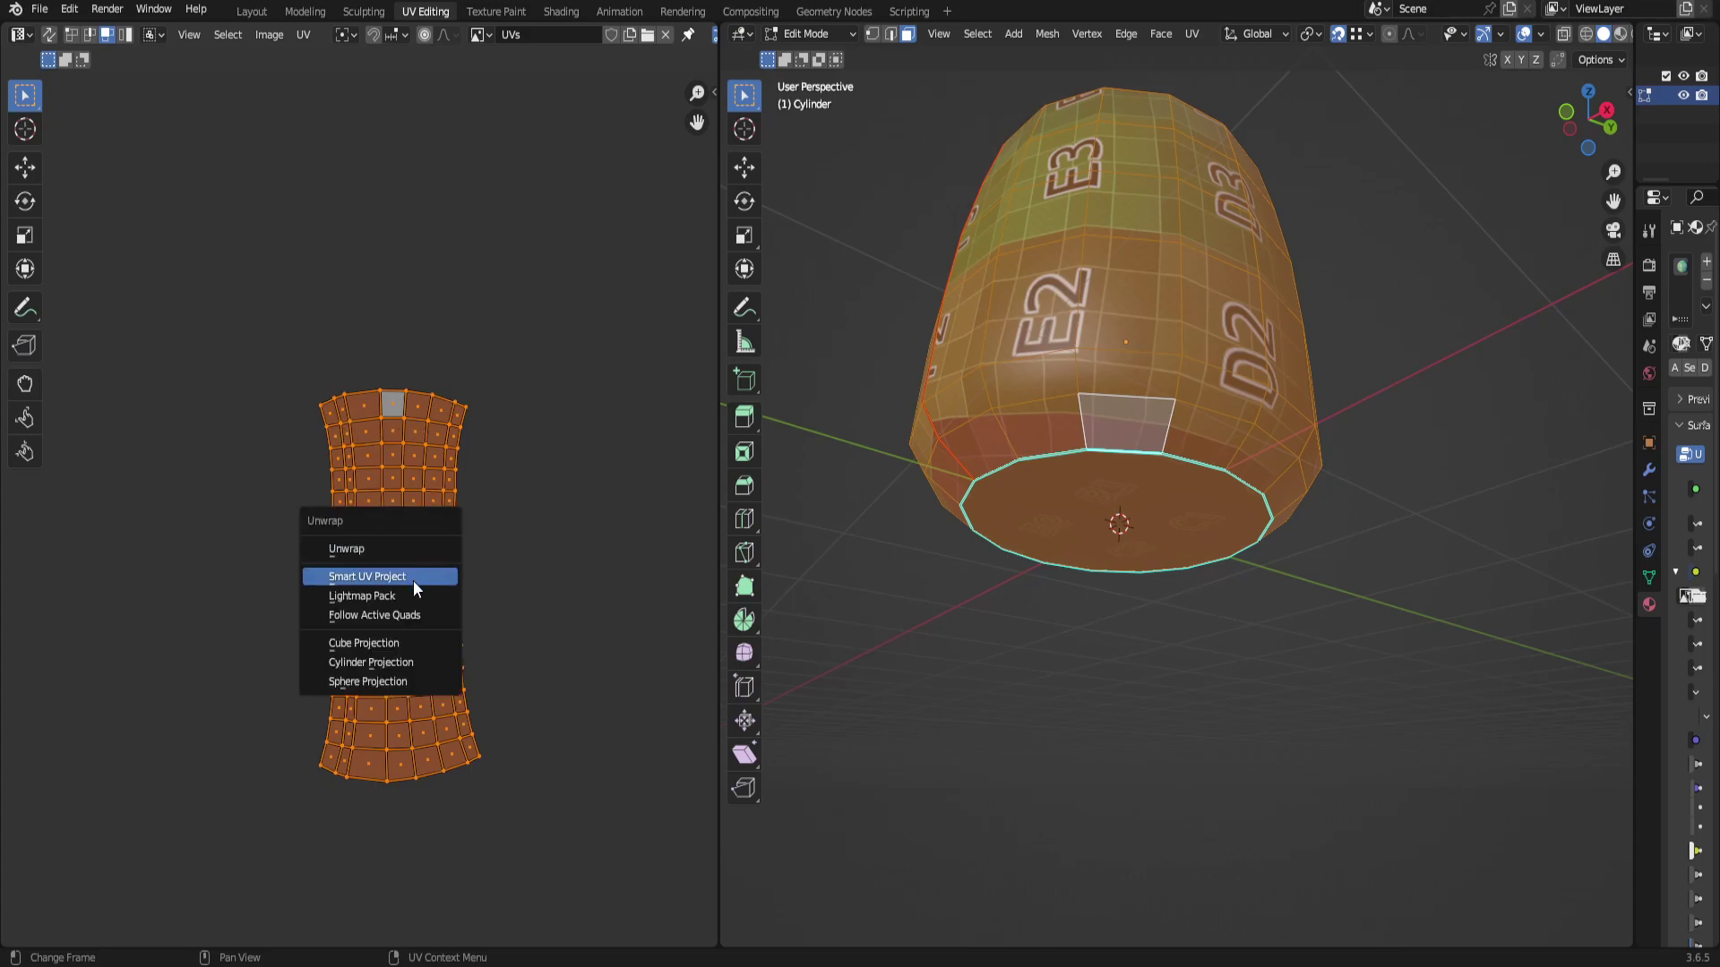
click(410, 617)
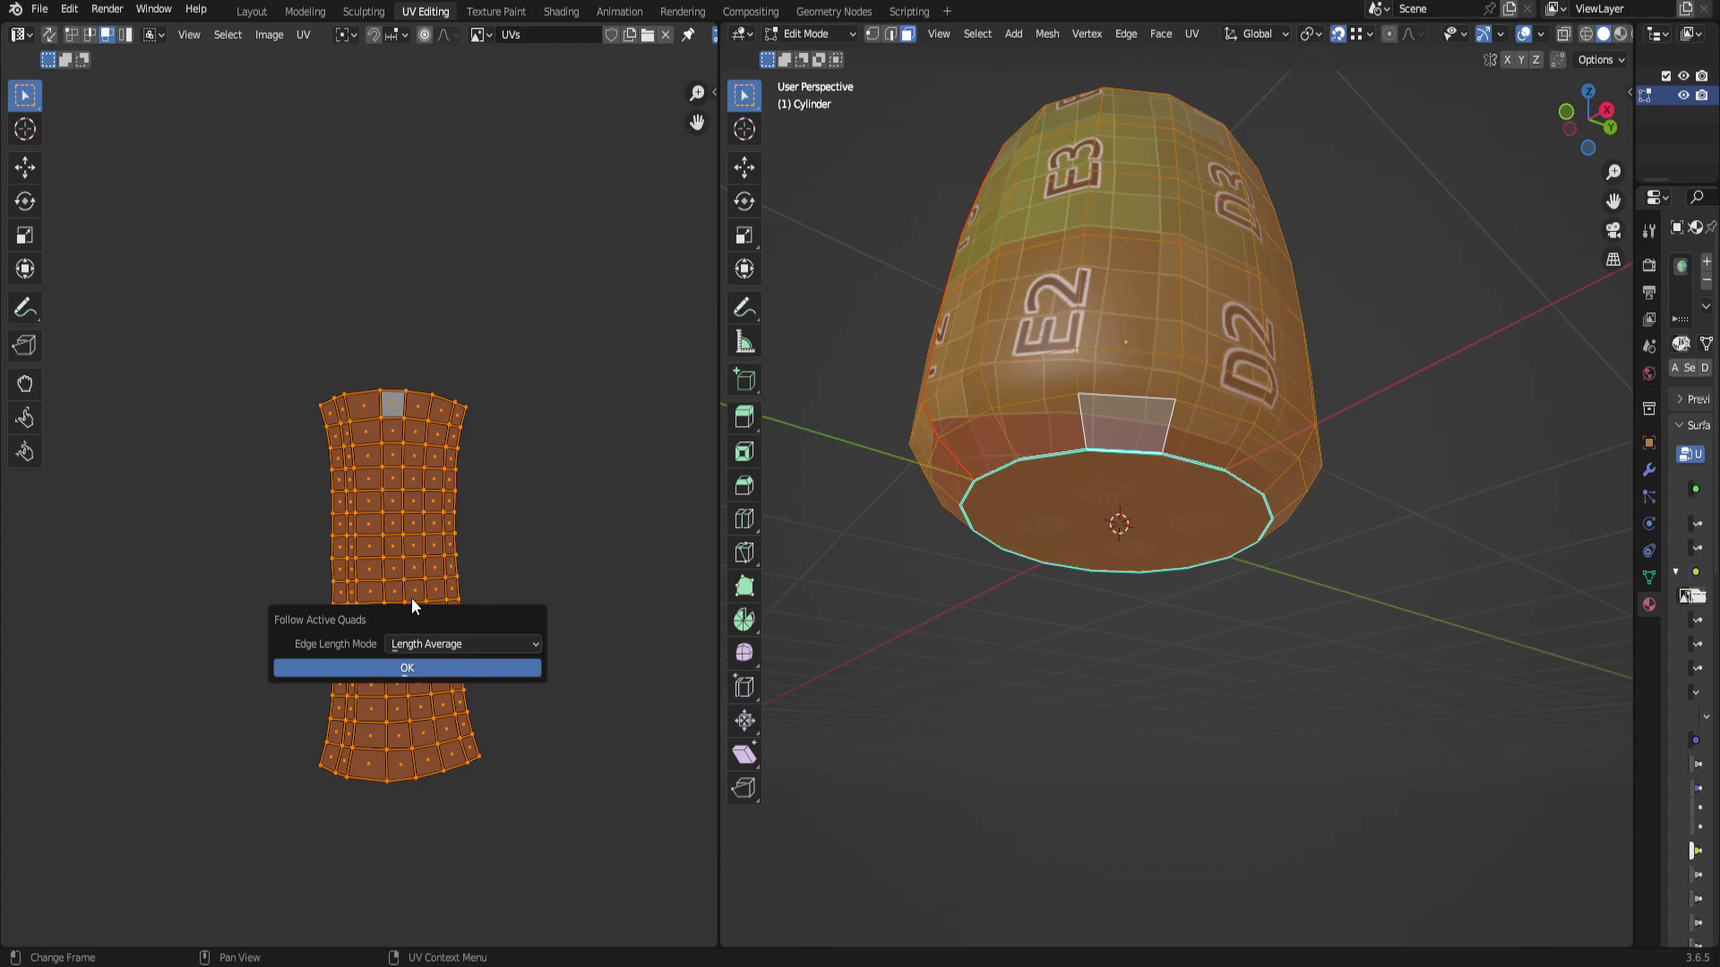
click(369, 659)
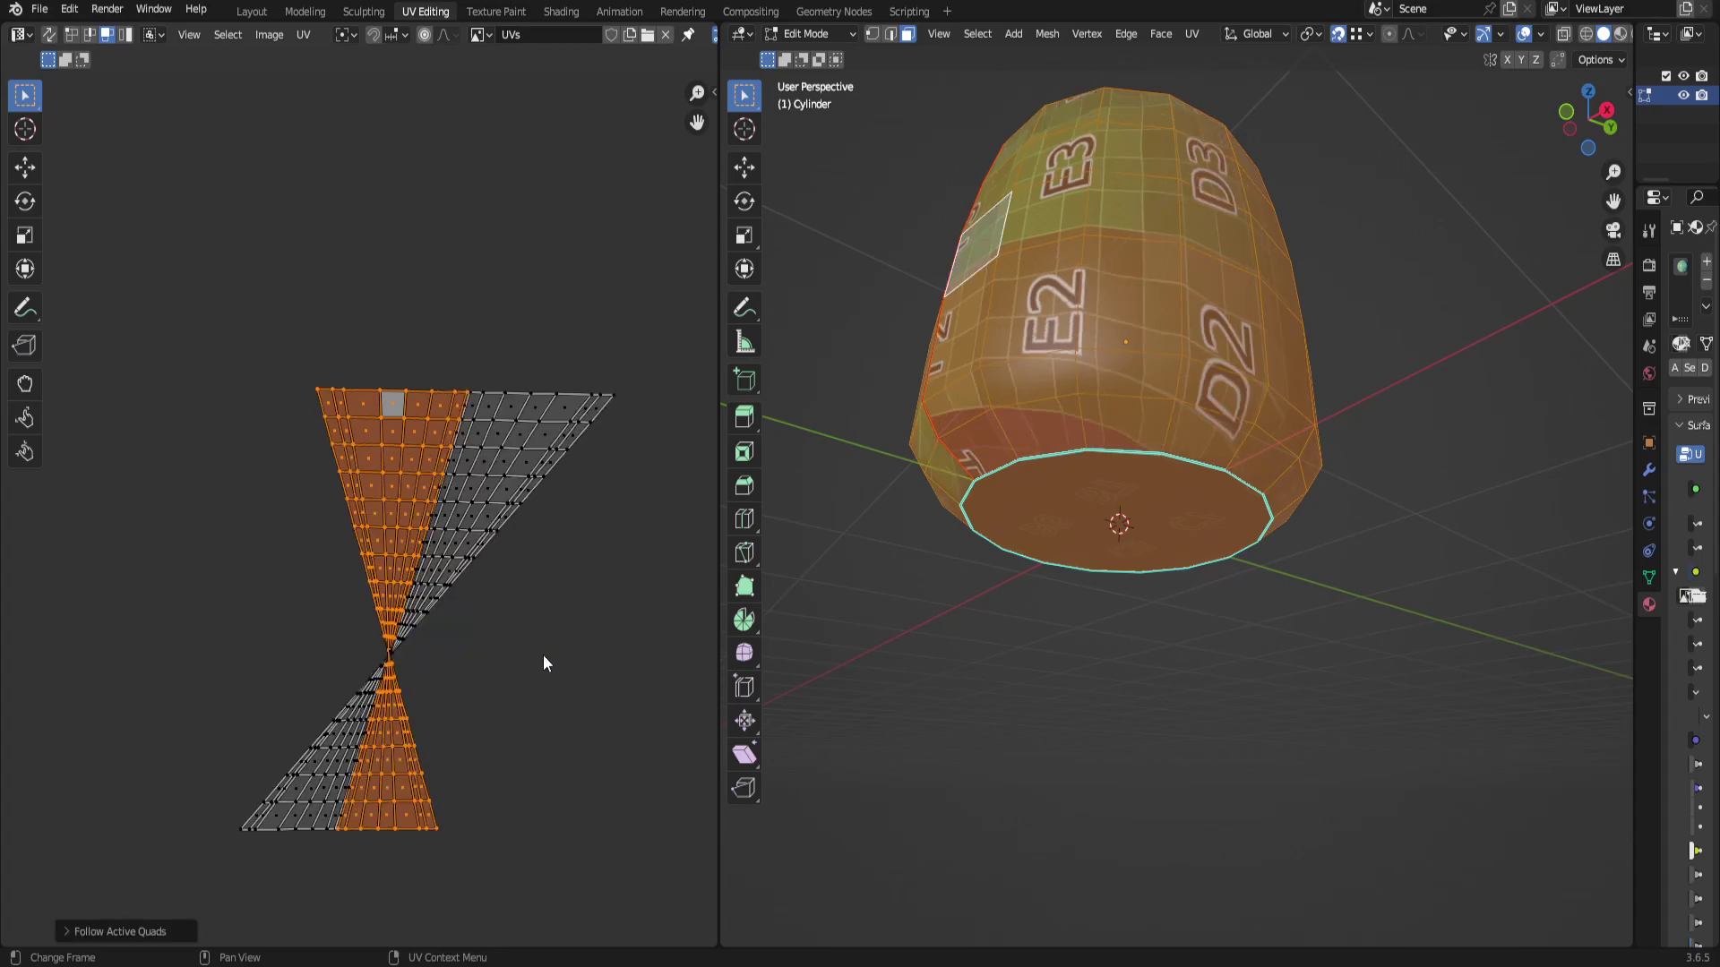
key(ctrl+z)
Flatten the wall strip's top two vertex rows in vertex select mode by scaling each row to 0 along Y.
click(399, 401)
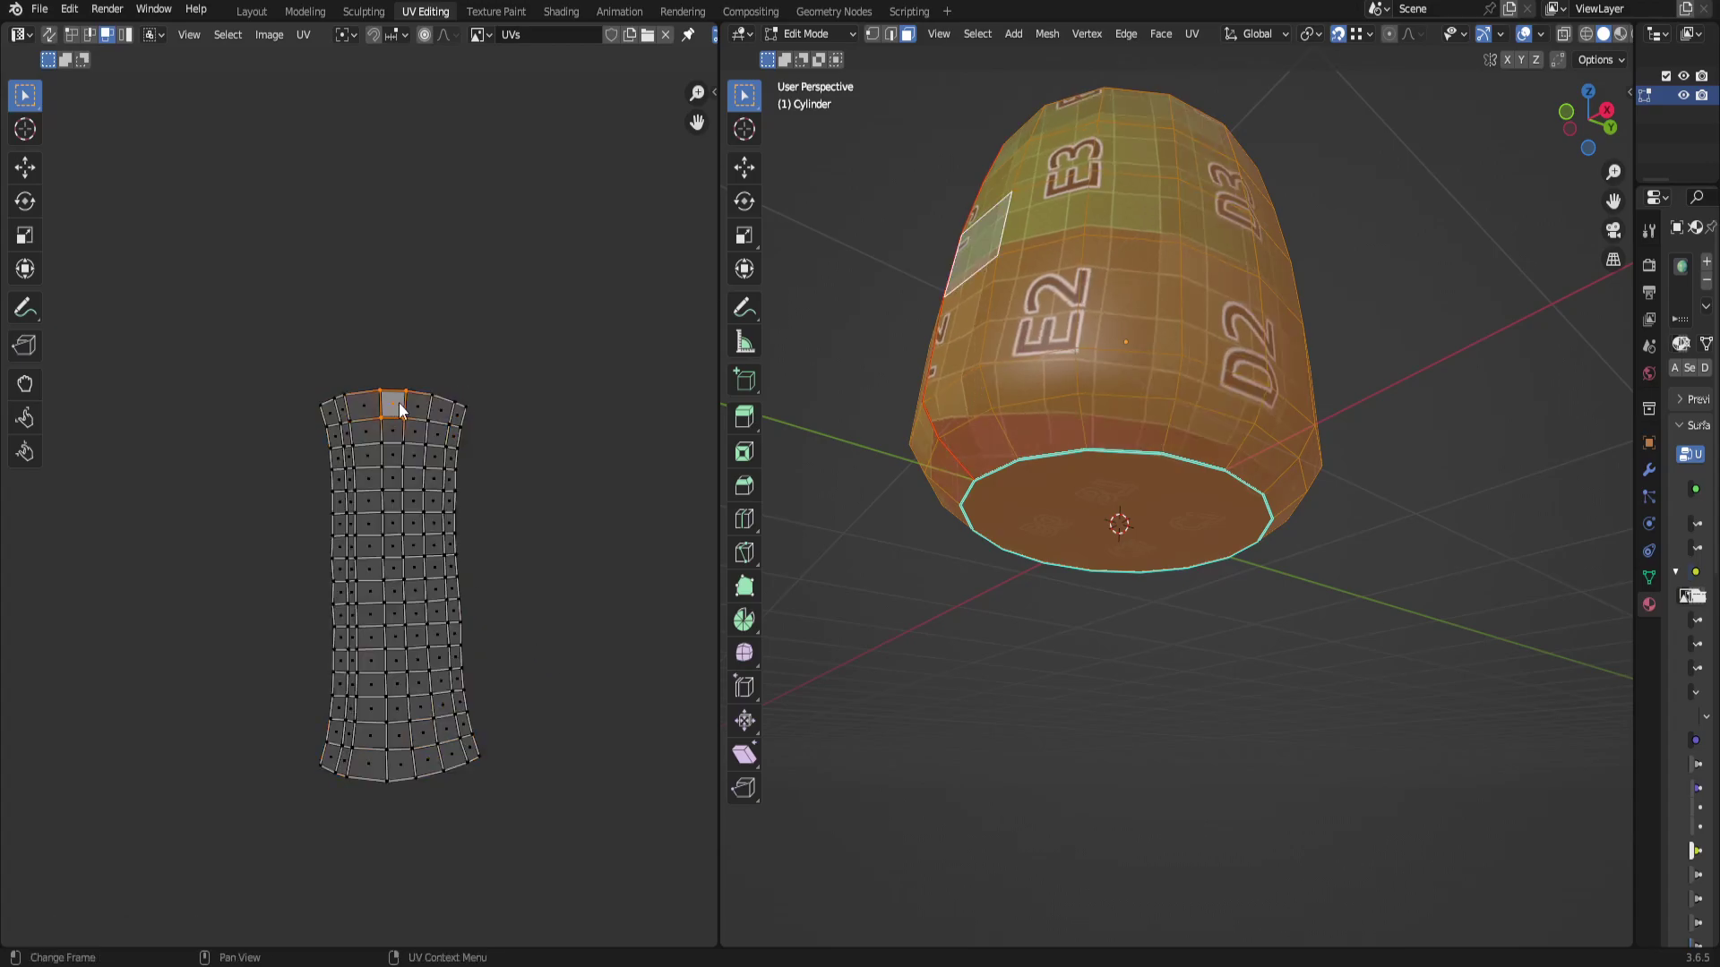
scroll(399, 401, up, 2)
key(1)
drag(202, 288, 602, 356)
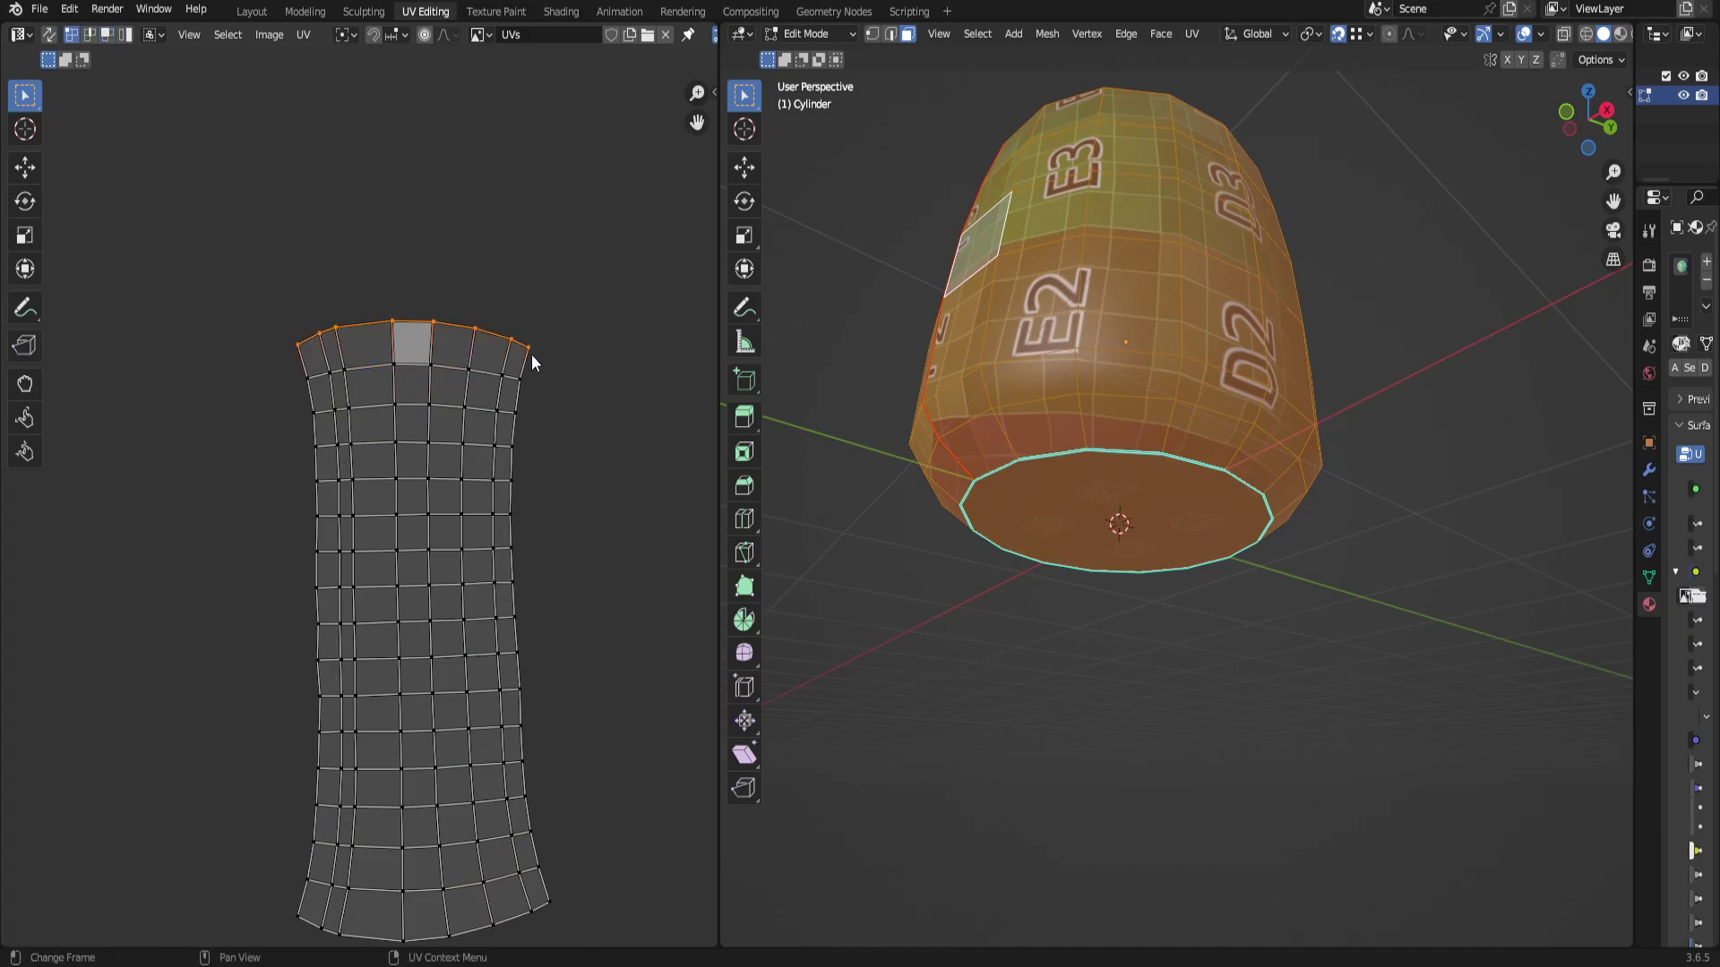
key(s)
text(y)
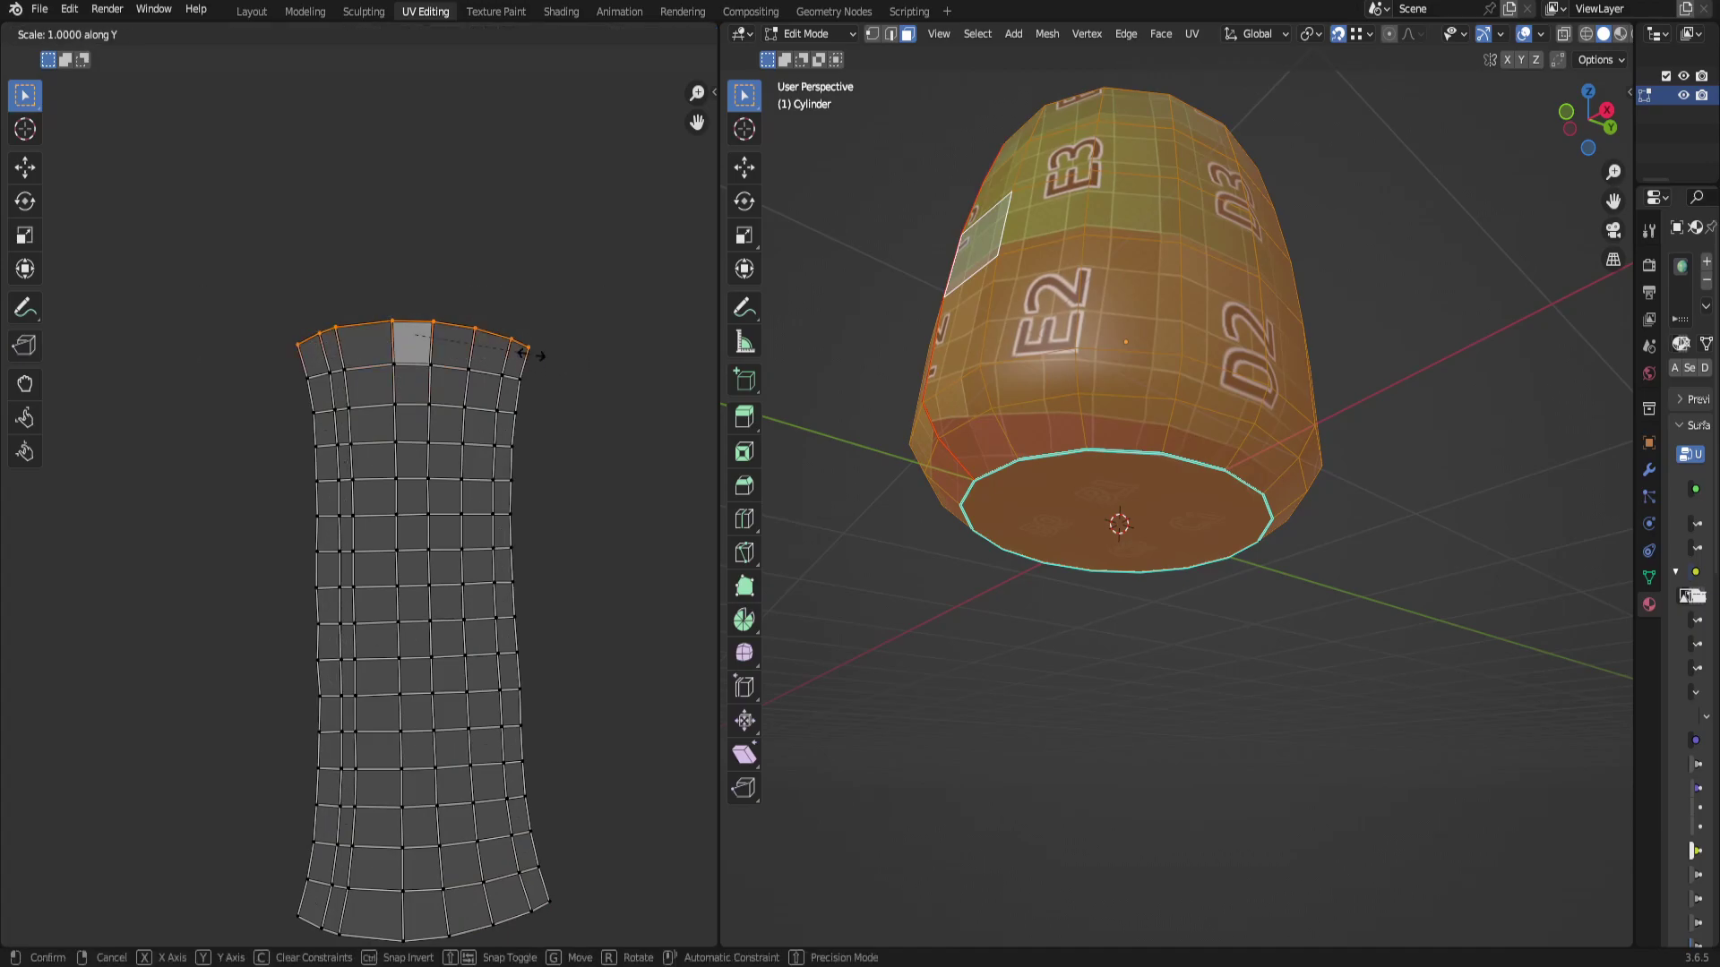
text(0)
key(Return)
drag(249, 392, 638, 355)
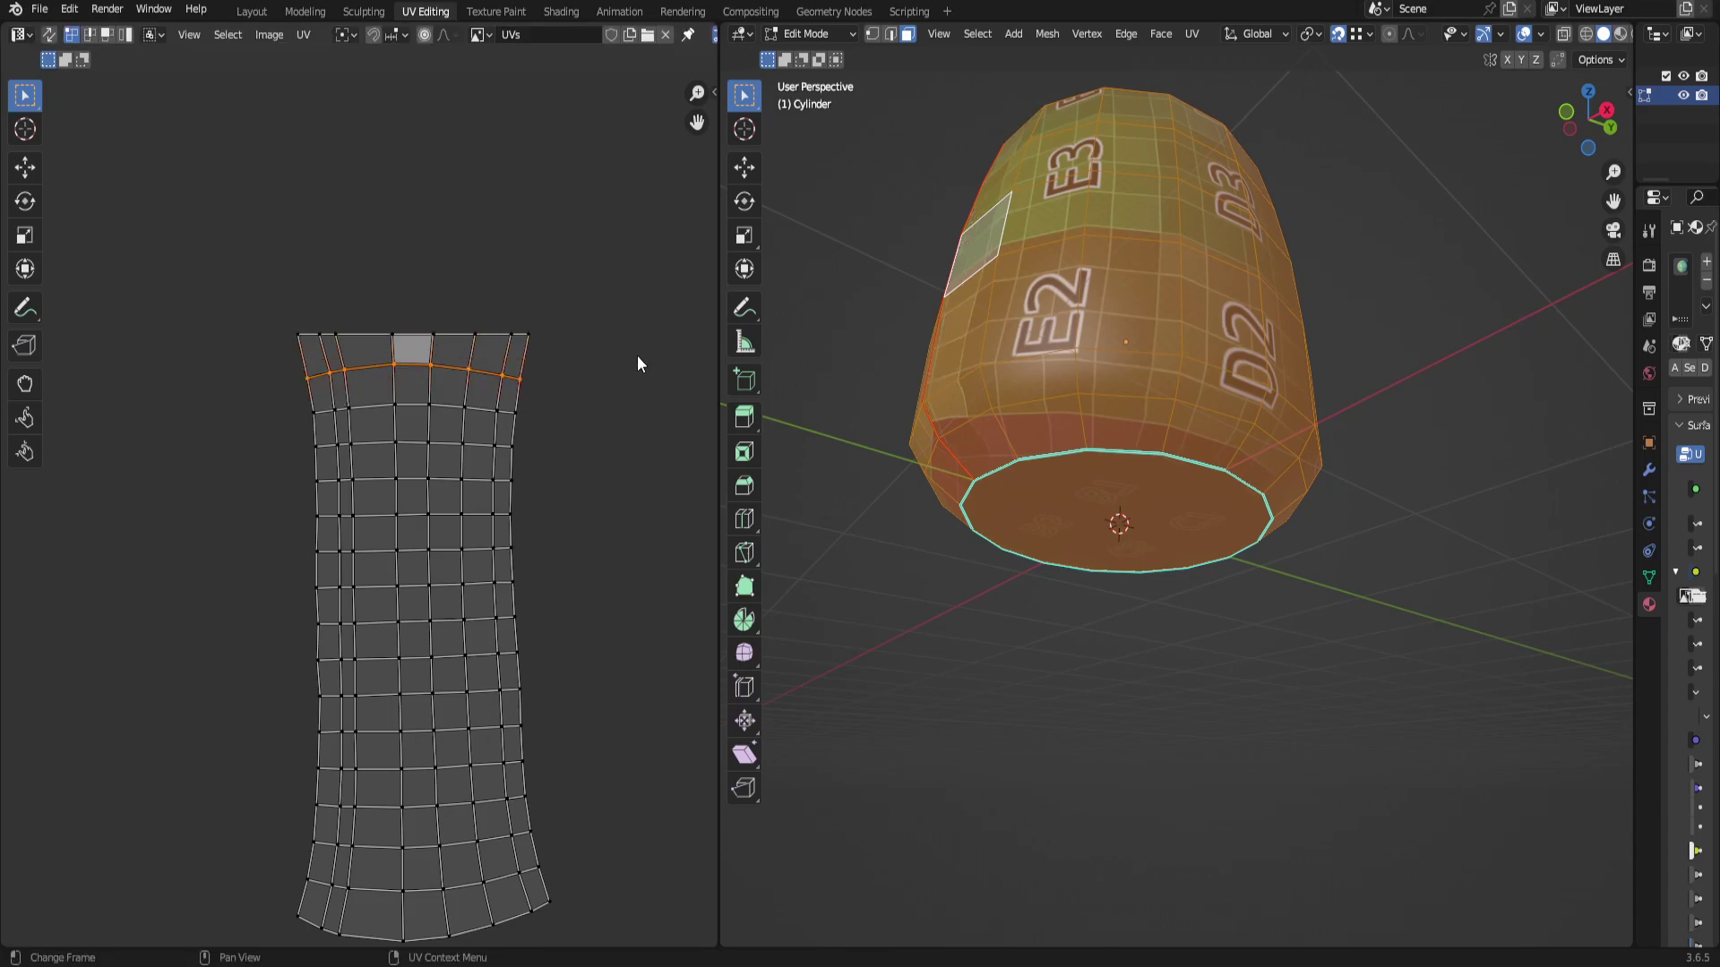
text(sy0)
key(Return)
Square up the top row's middle face by scaling the vertices of its left and right sides each to 0 along X.
drag(363, 306, 415, 390)
text(sx0)
key(Return)
drag(418, 321, 469, 395)
text(sx0)
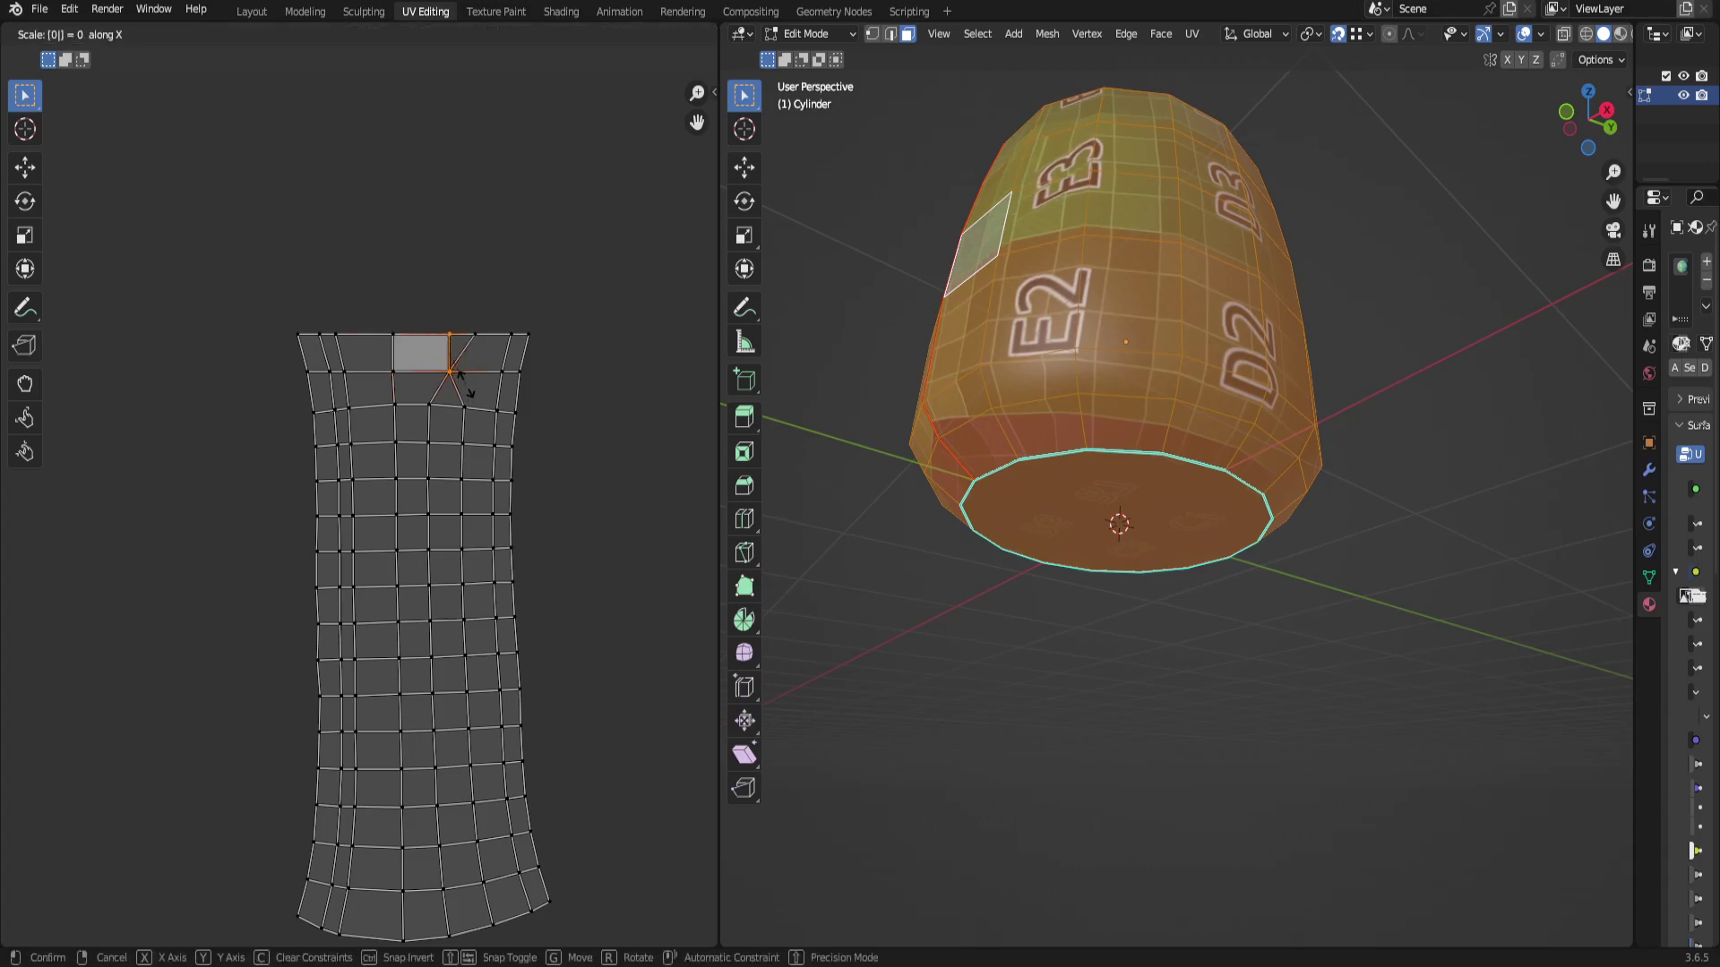
key(Return)
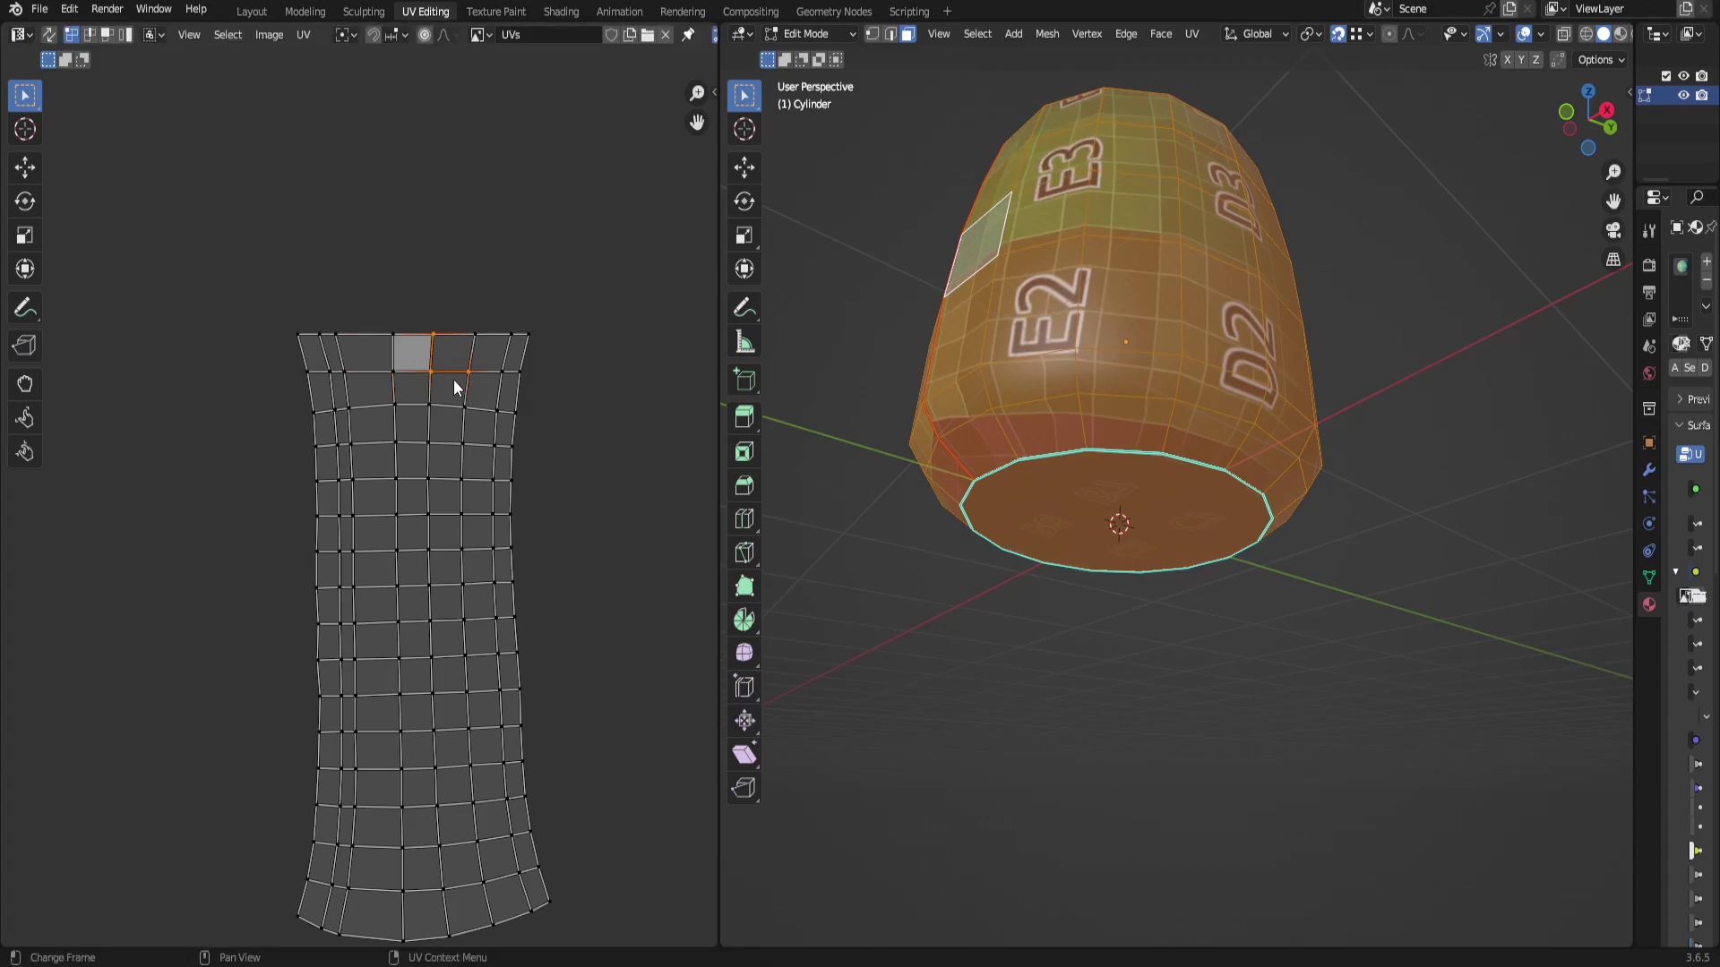
key(s)
key(x)
key(x)
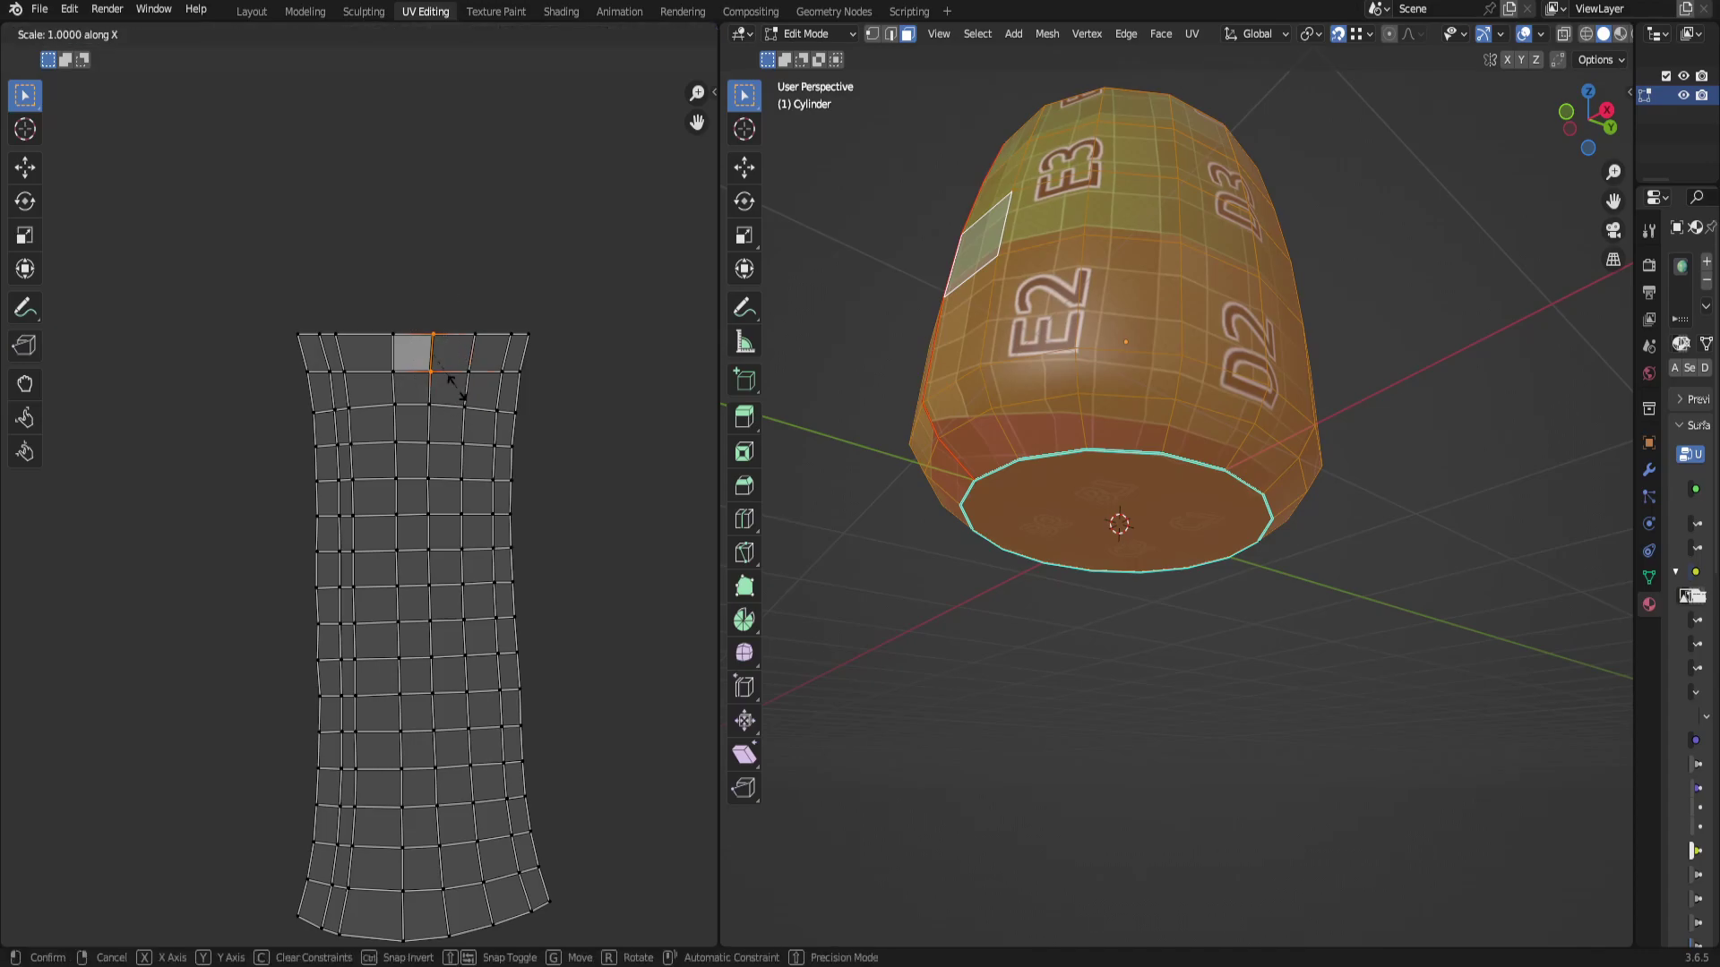
click(439, 343)
click(426, 337)
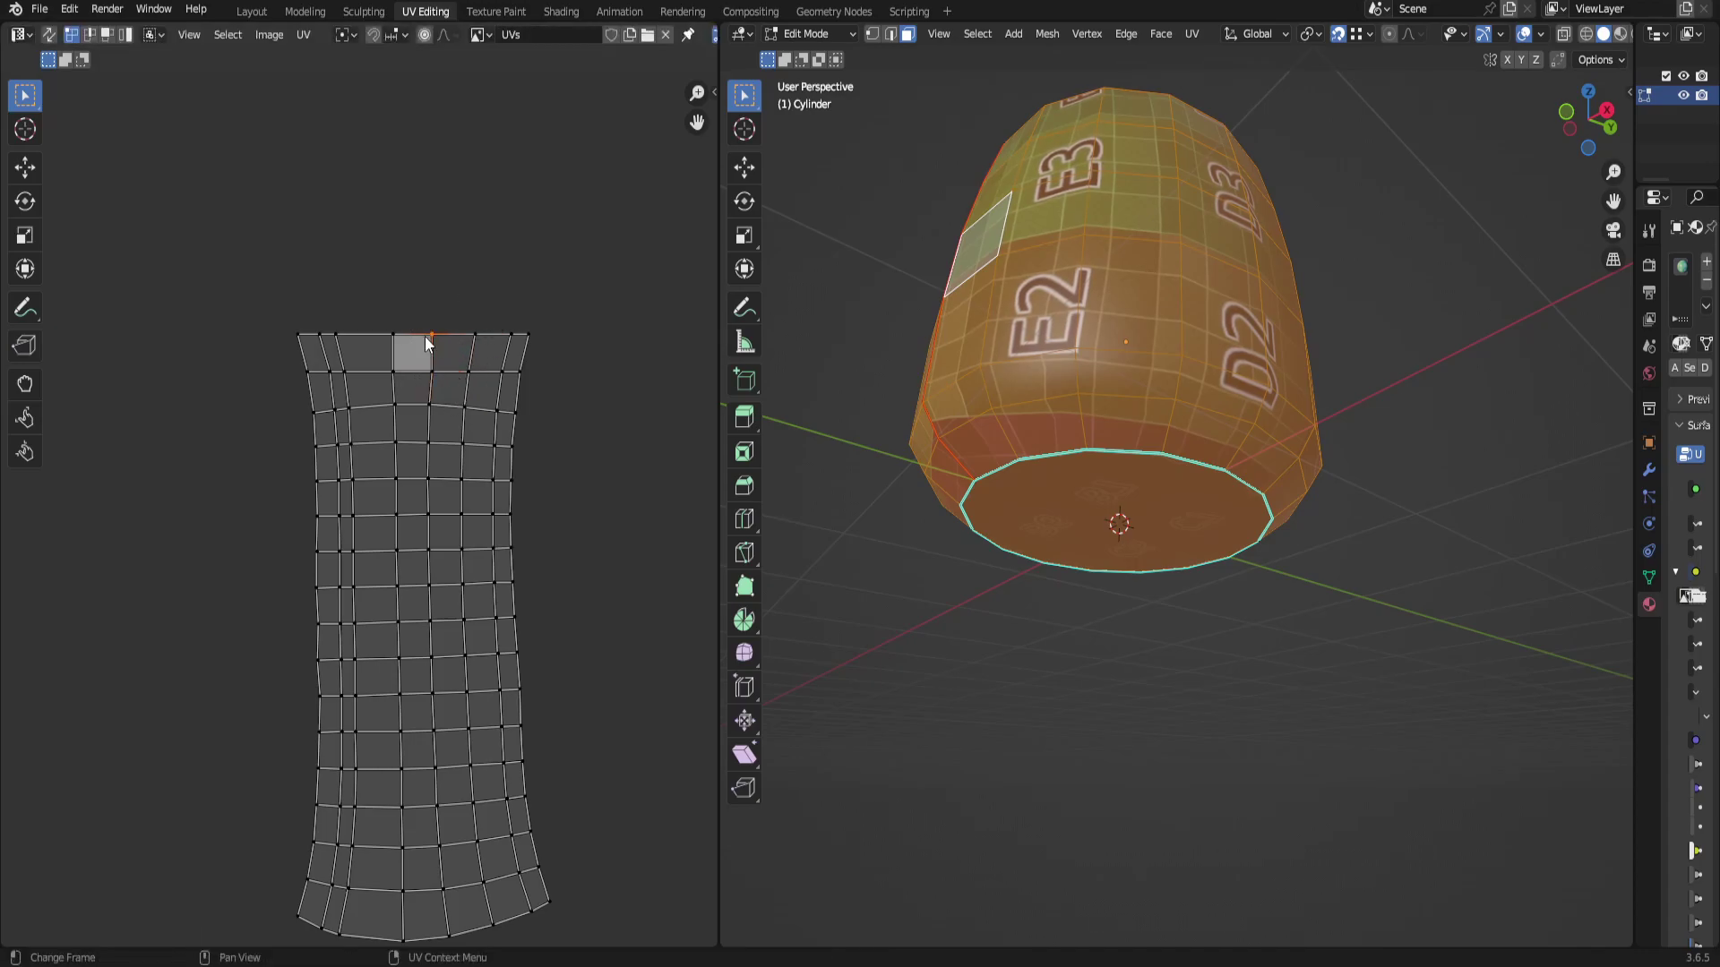
Unwrap the whole wall strip with Follow Active Quads in Length Average mode, using the squared-up top middle face as active.
scroll(427, 364, down, 2)
key(3)
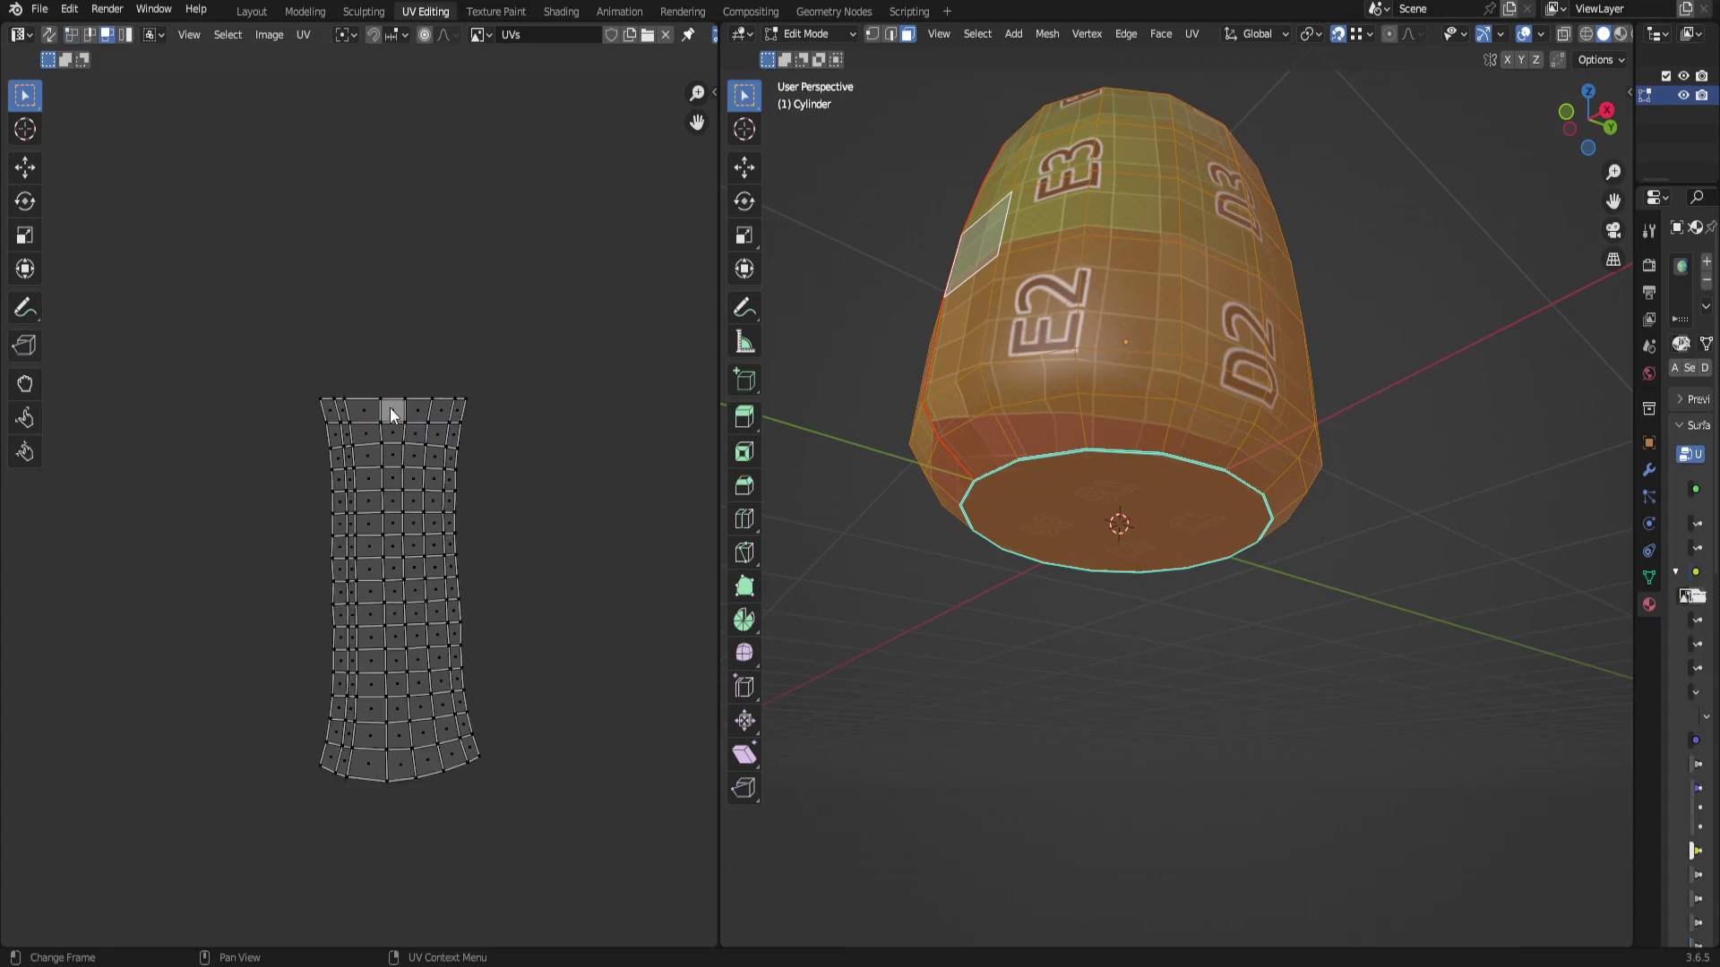
drag(556, 849, 120, 256)
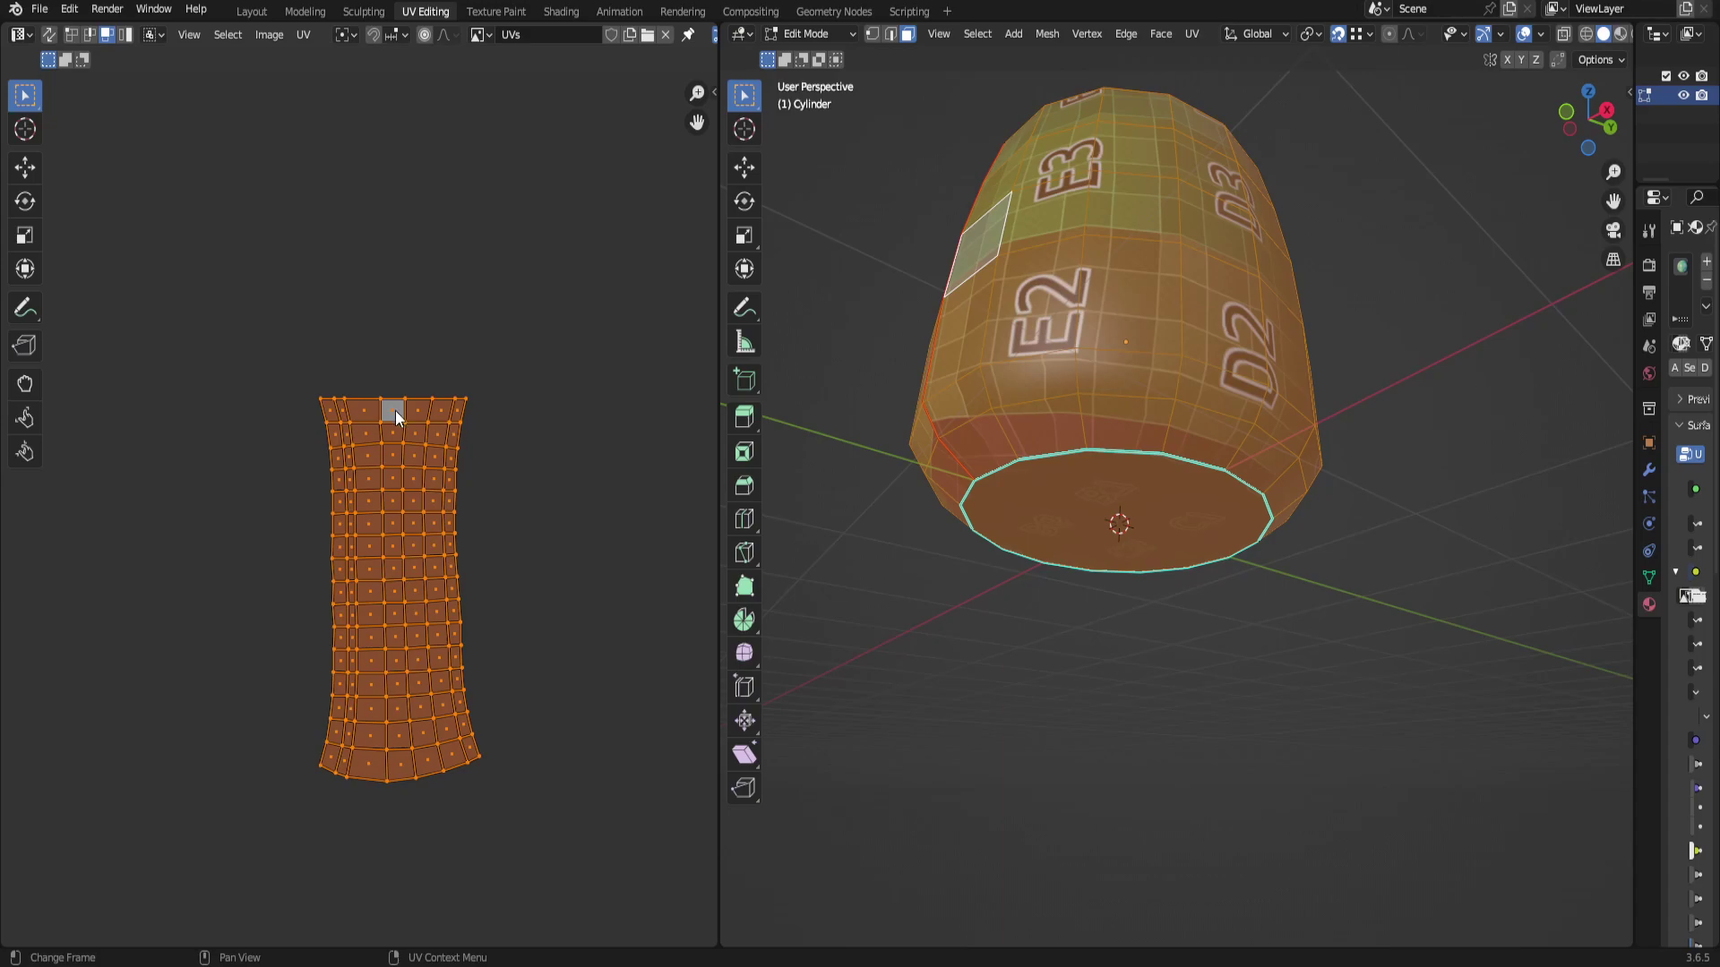
key(u)
click(395, 410)
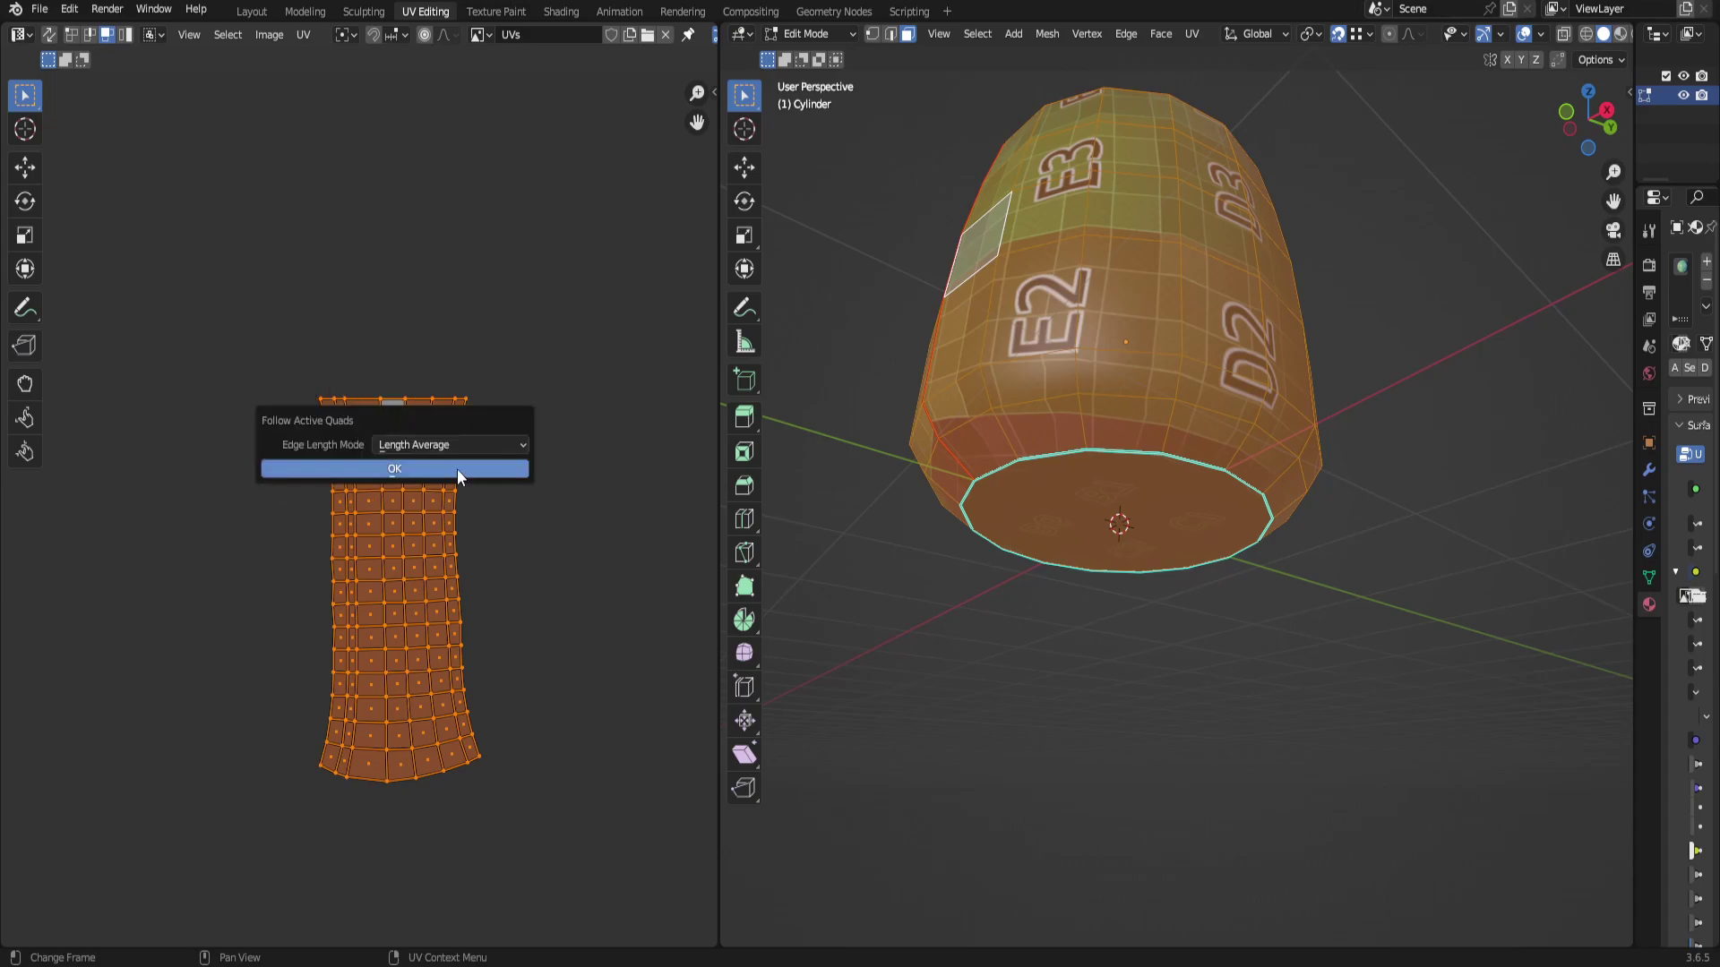
click(456, 469)
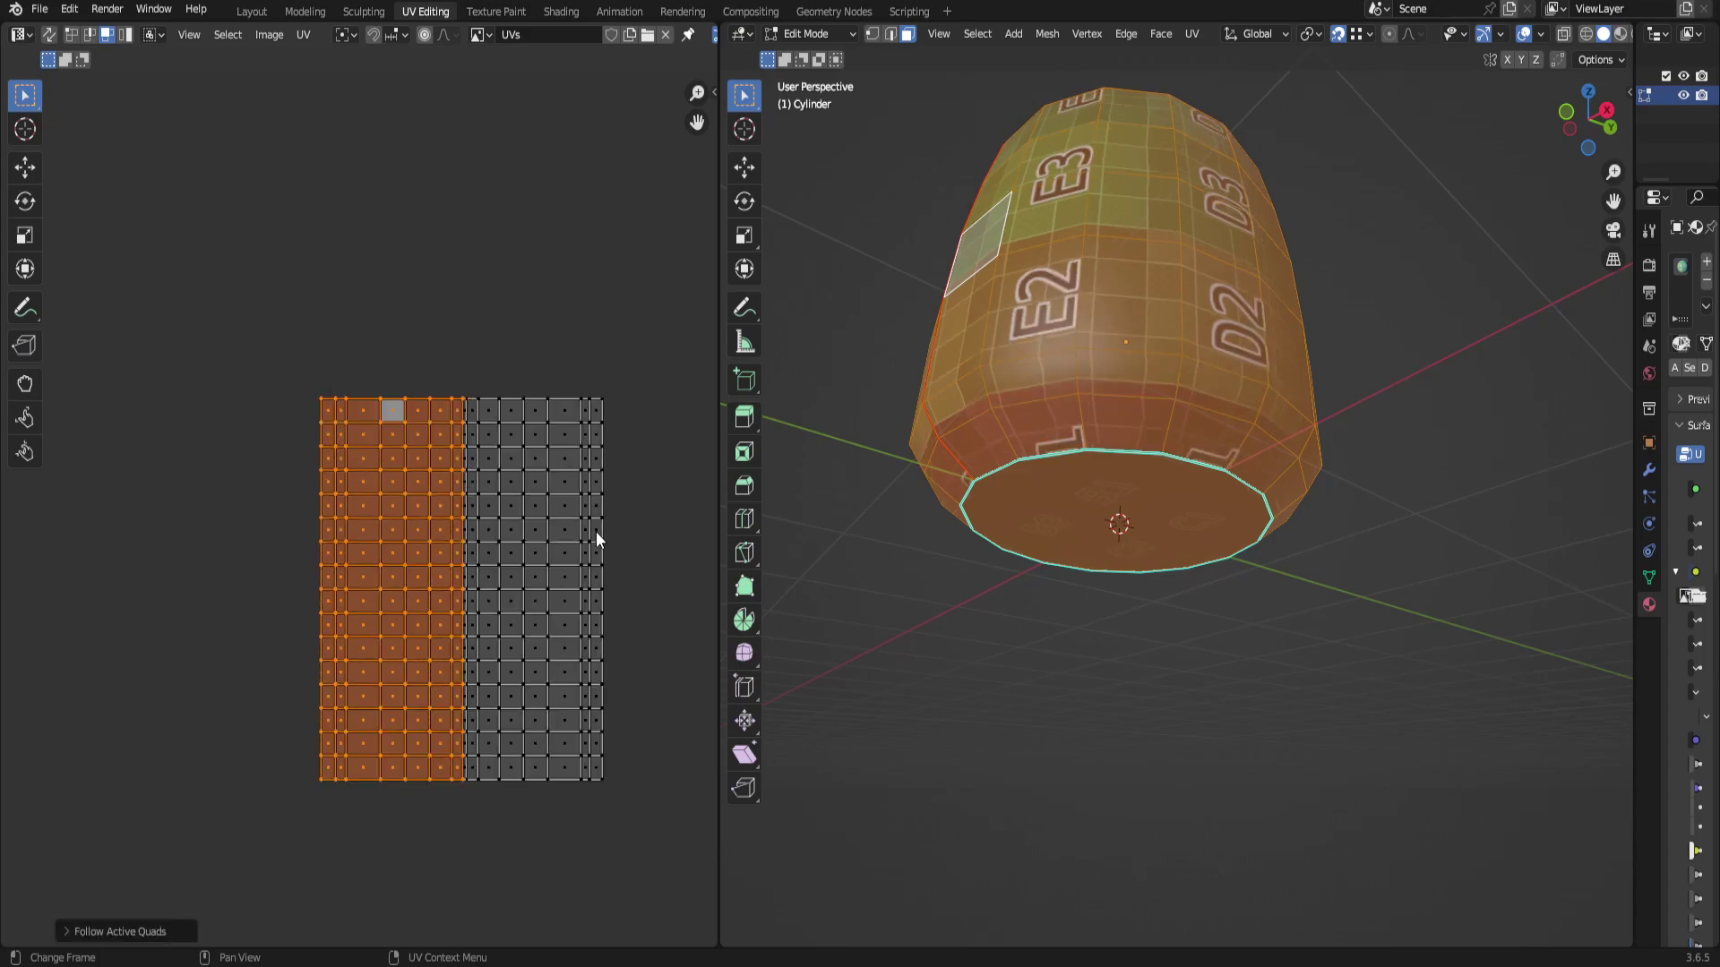
scroll(595, 530, down, 5)
scroll(556, 578, up, 4)
click(553, 403)
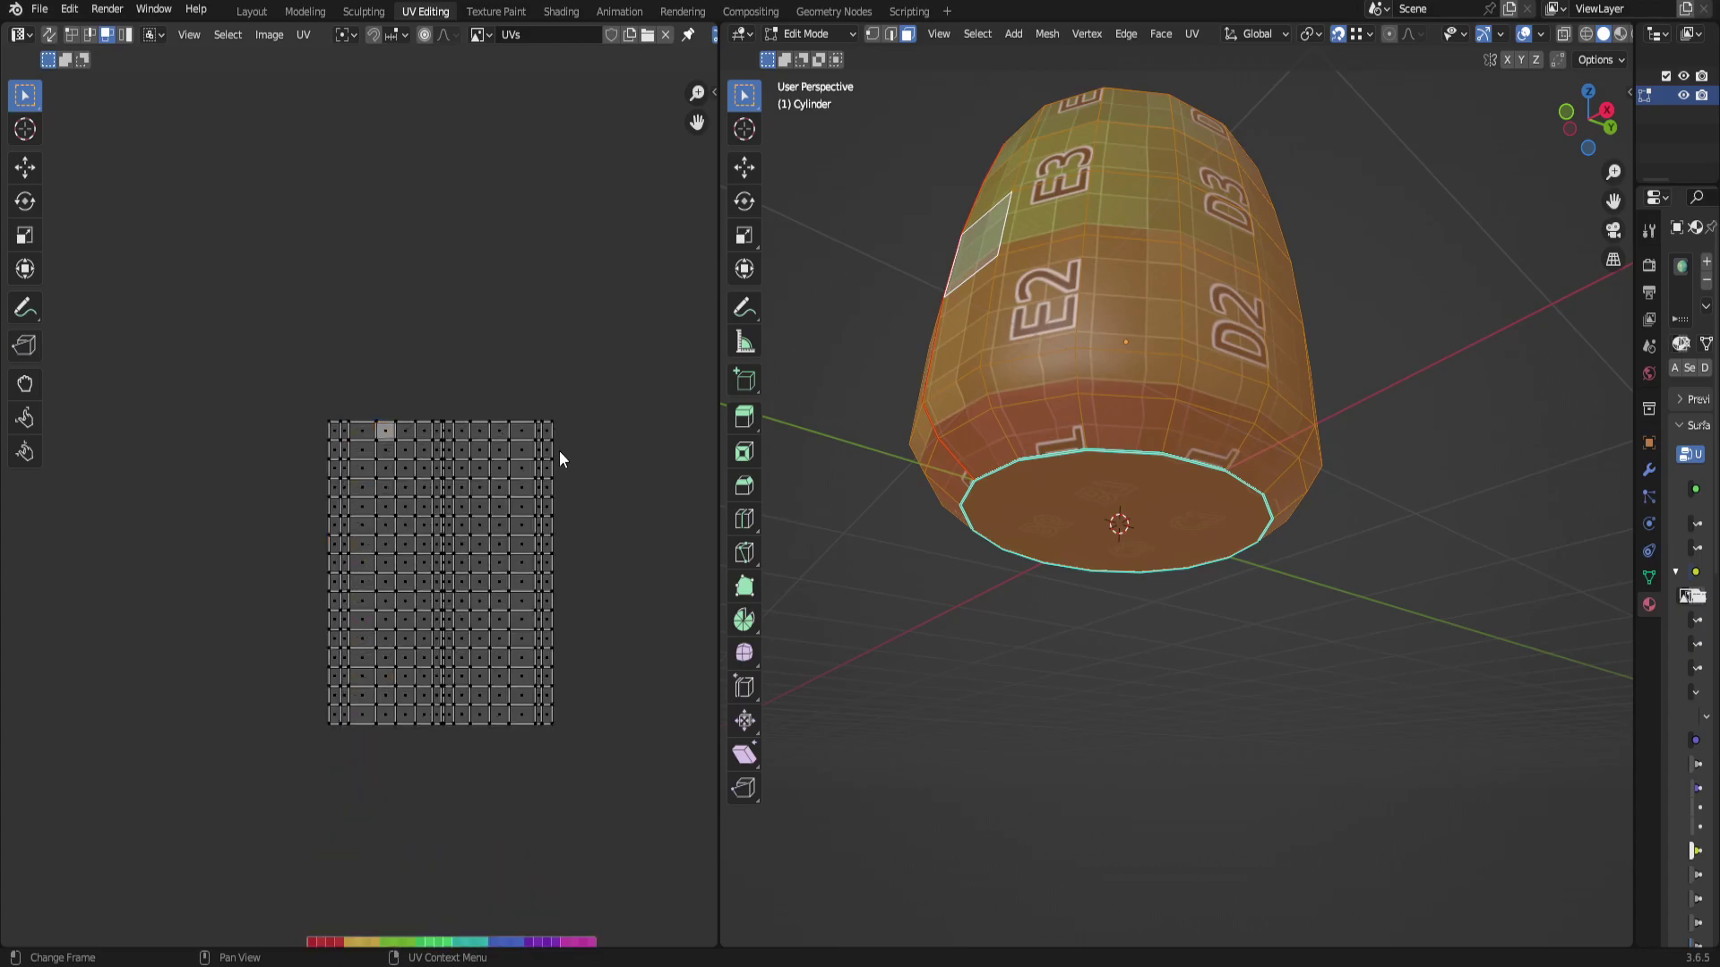
Examine the grid texture on the pot's outside and inside, and the straightened wall grid in the UV layout.
scroll(541, 515, up, 6)
middle_drag(1056, 374, 1048, 448)
middle_drag(549, 641, 428, 523)
middle_drag(1002, 653, 1128, 295)
scroll(536, 610, down, 4)
middle_drag(536, 610, 460, 479)
middle_drag(986, 300, 1004, 466)
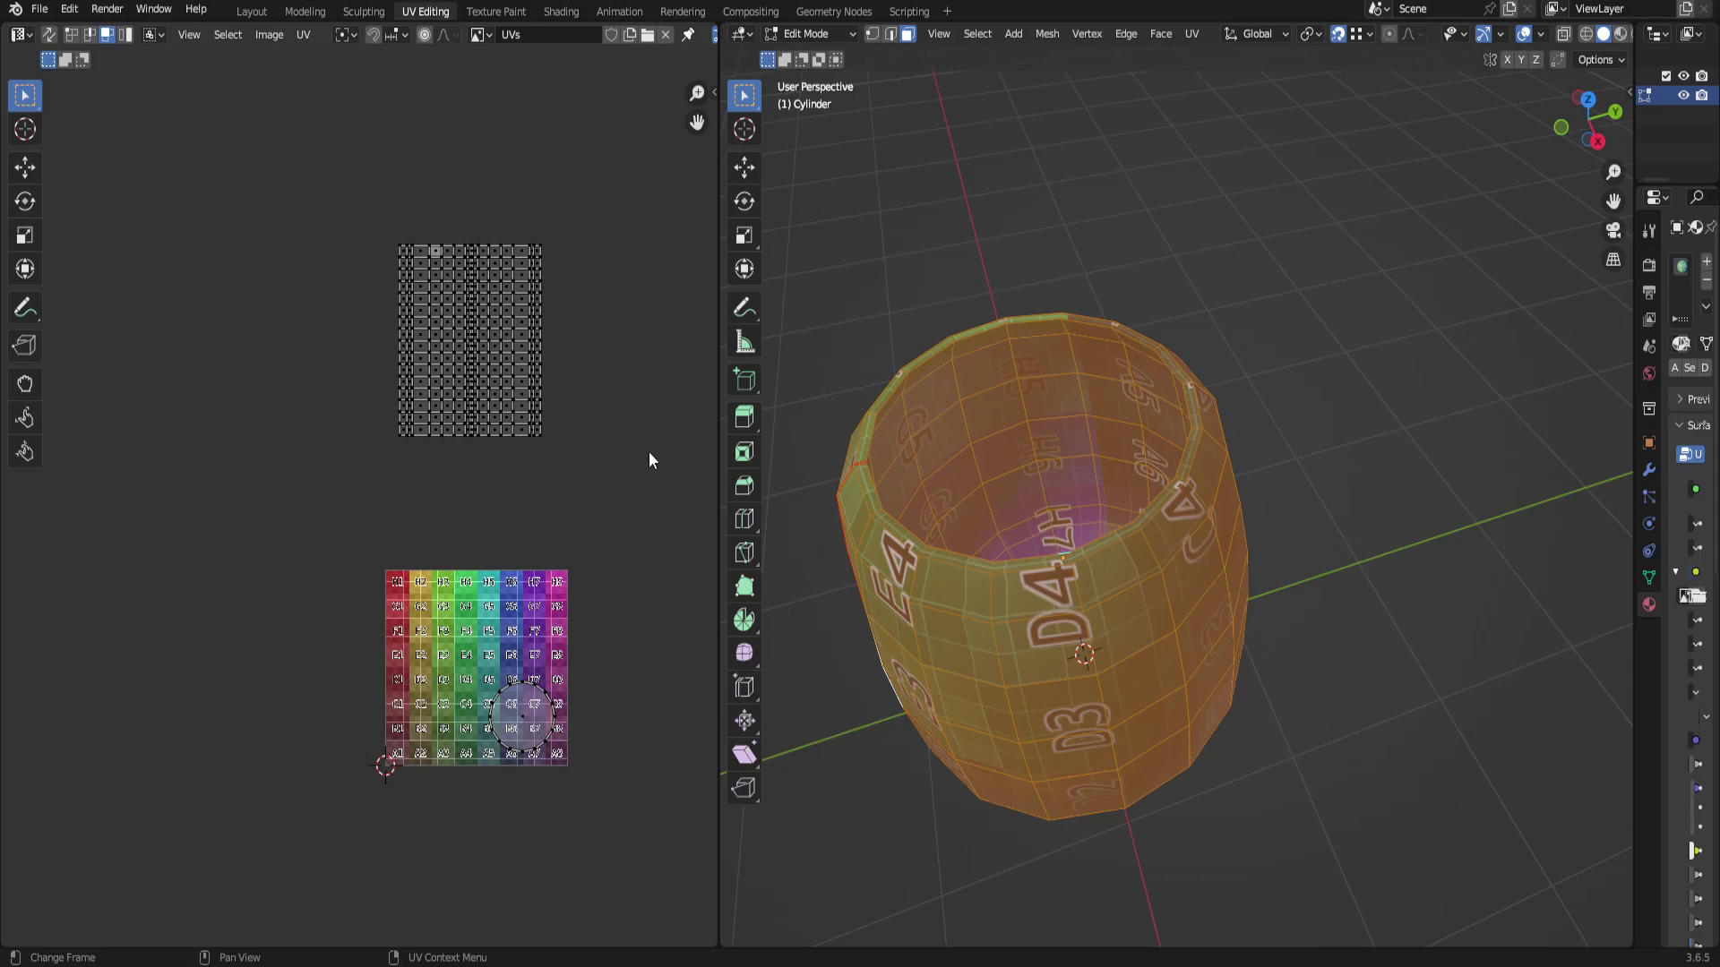
scroll(636, 448, up, 3)
middle_drag(622, 422, 380, 626)
scroll(583, 674, up, 2)
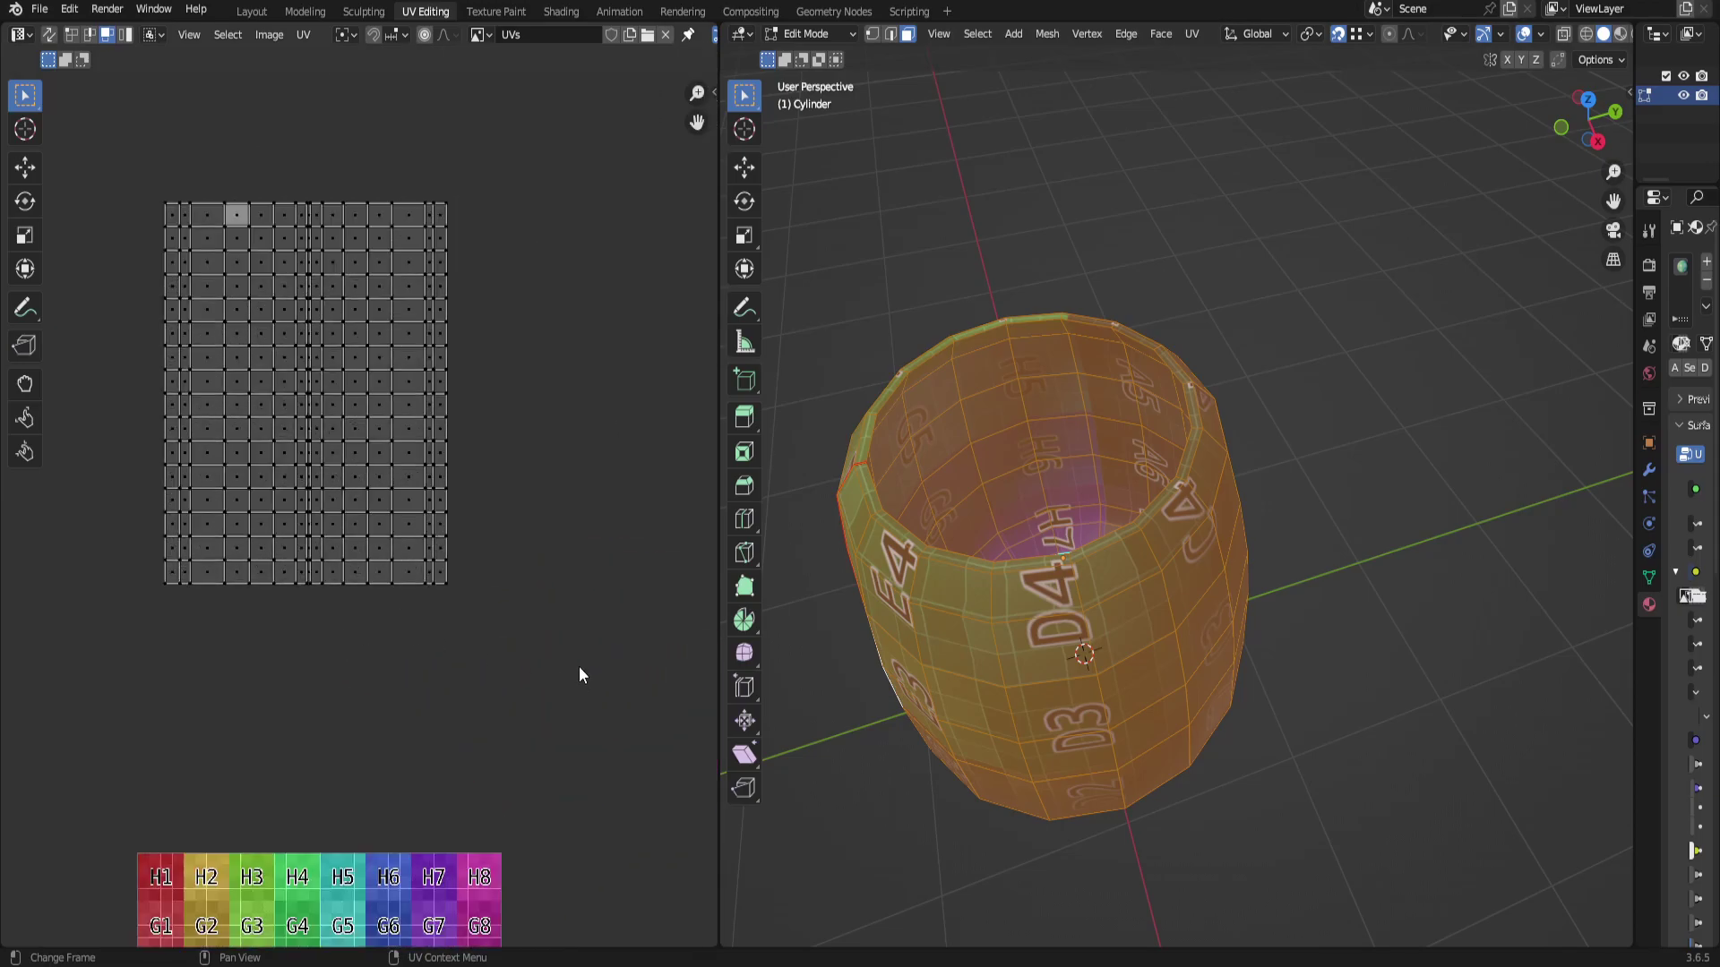
Check where individual inner wall faces of the pot lie in the UV layout.
click(1140, 536)
middle_drag(1140, 536, 917, 495)
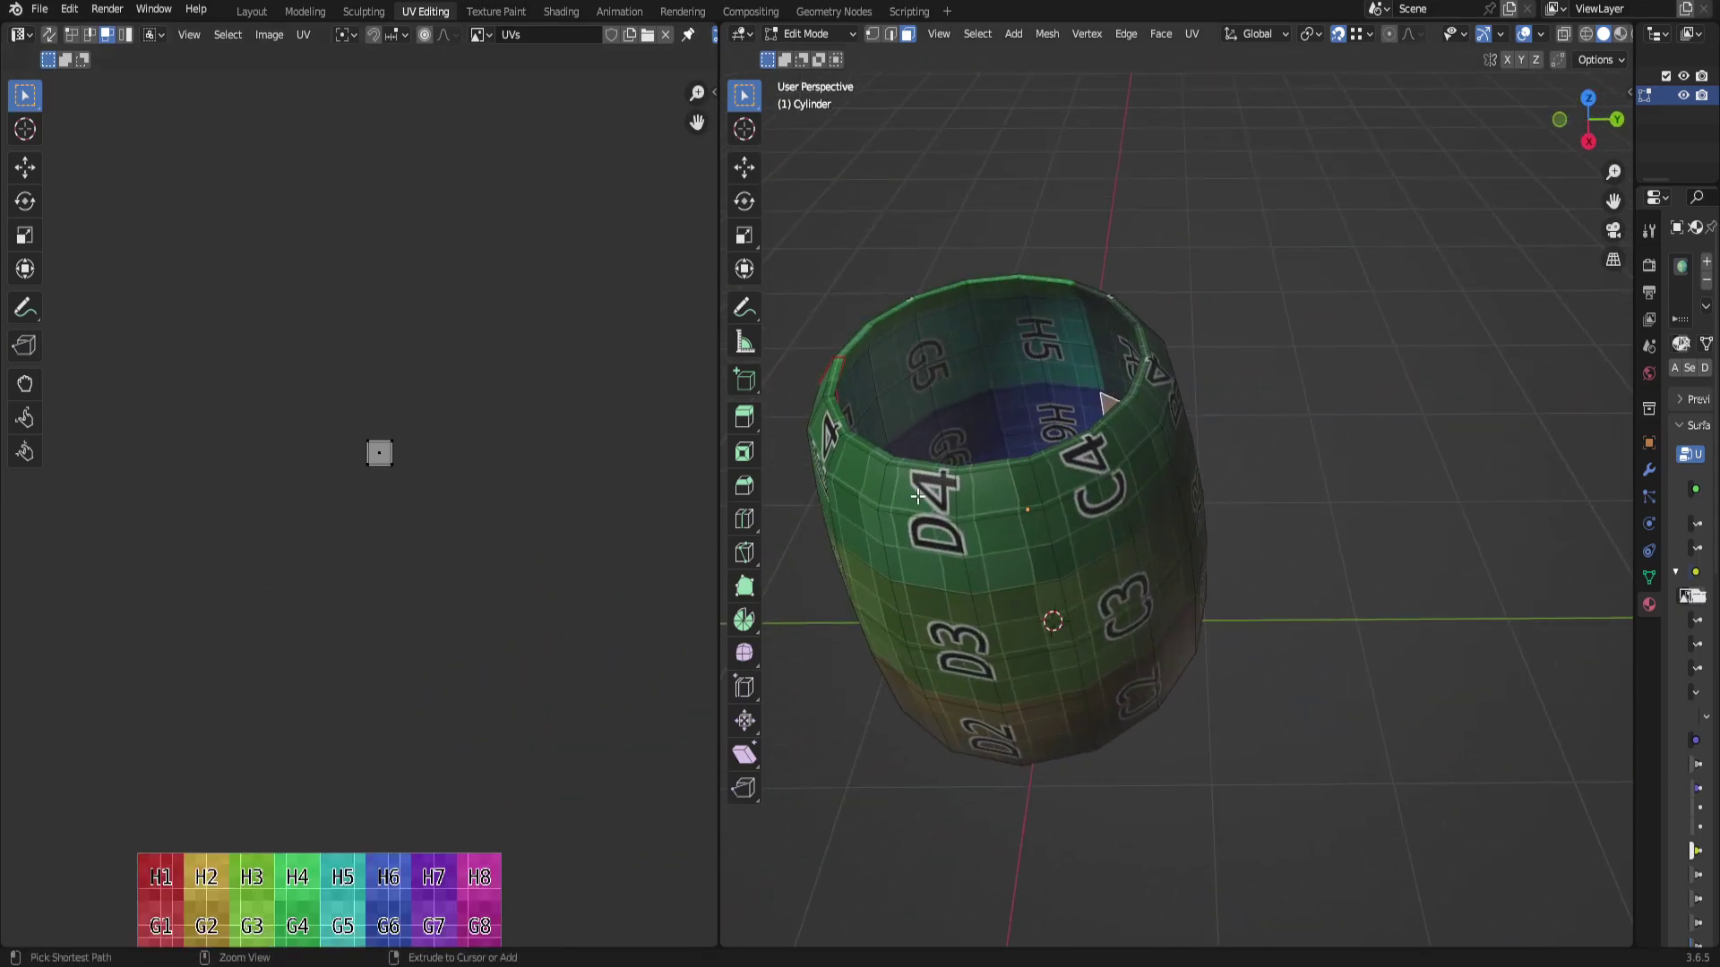
key(a)
drag(568, 686, 300, 106)
middle_drag(1190, 606, 1320, 480)
click(1321, 480)
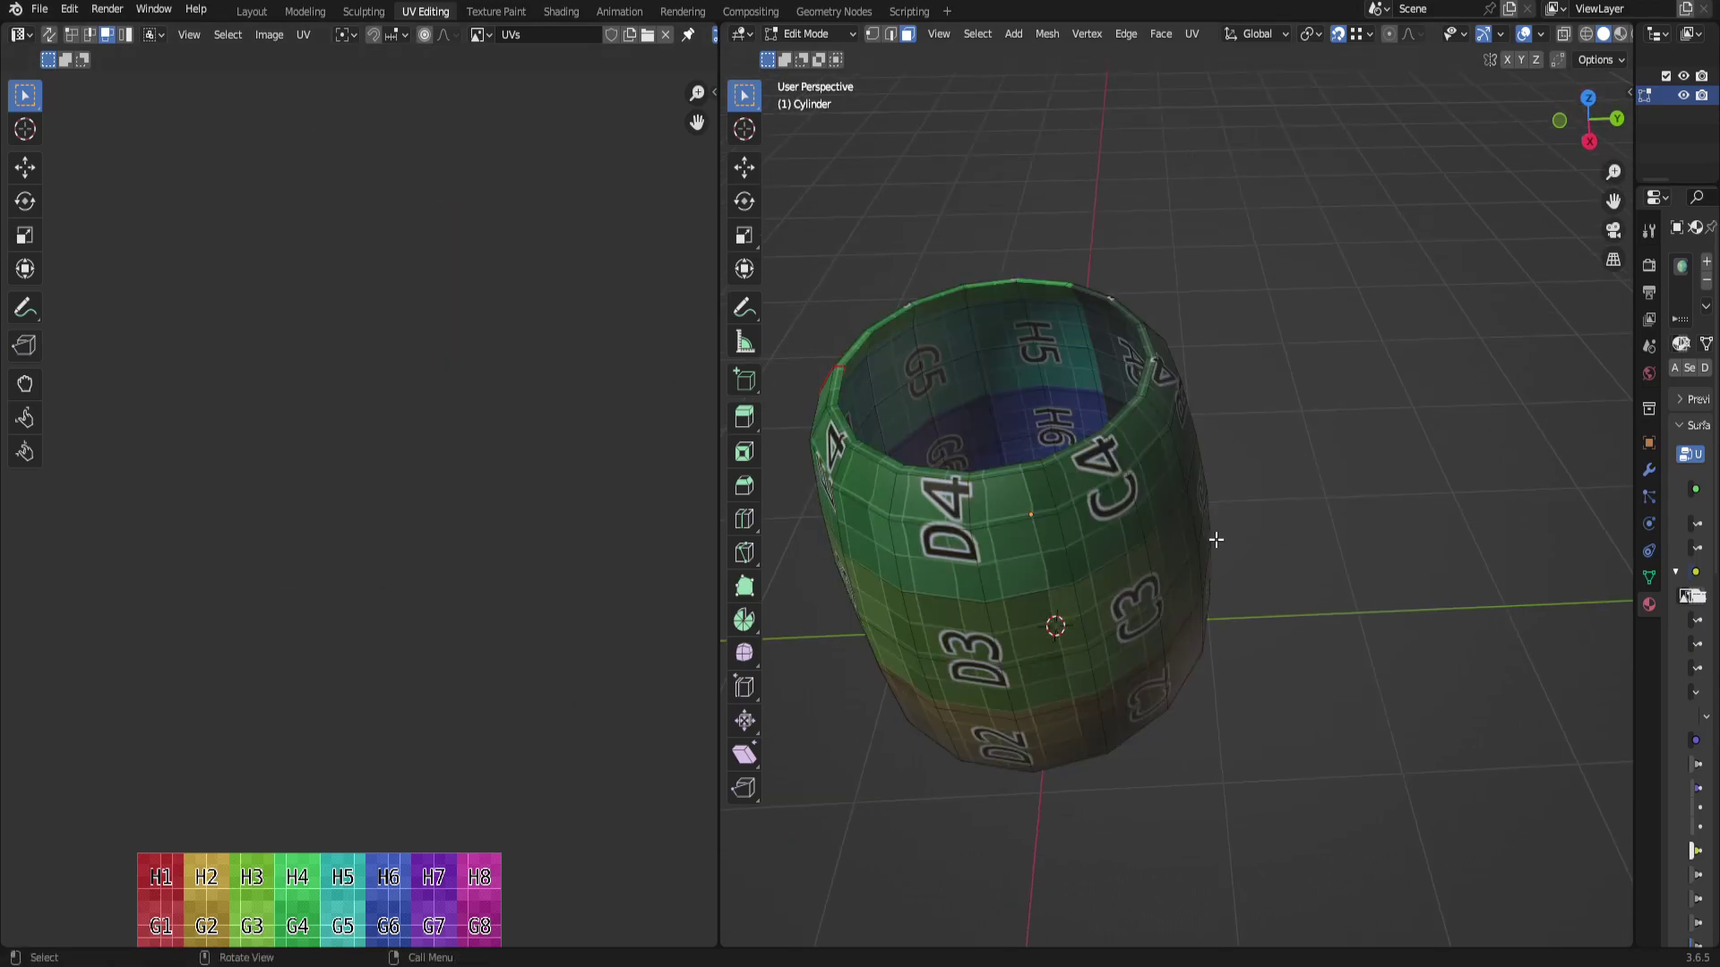
click(942, 397)
middle_drag(948, 382, 1085, 478)
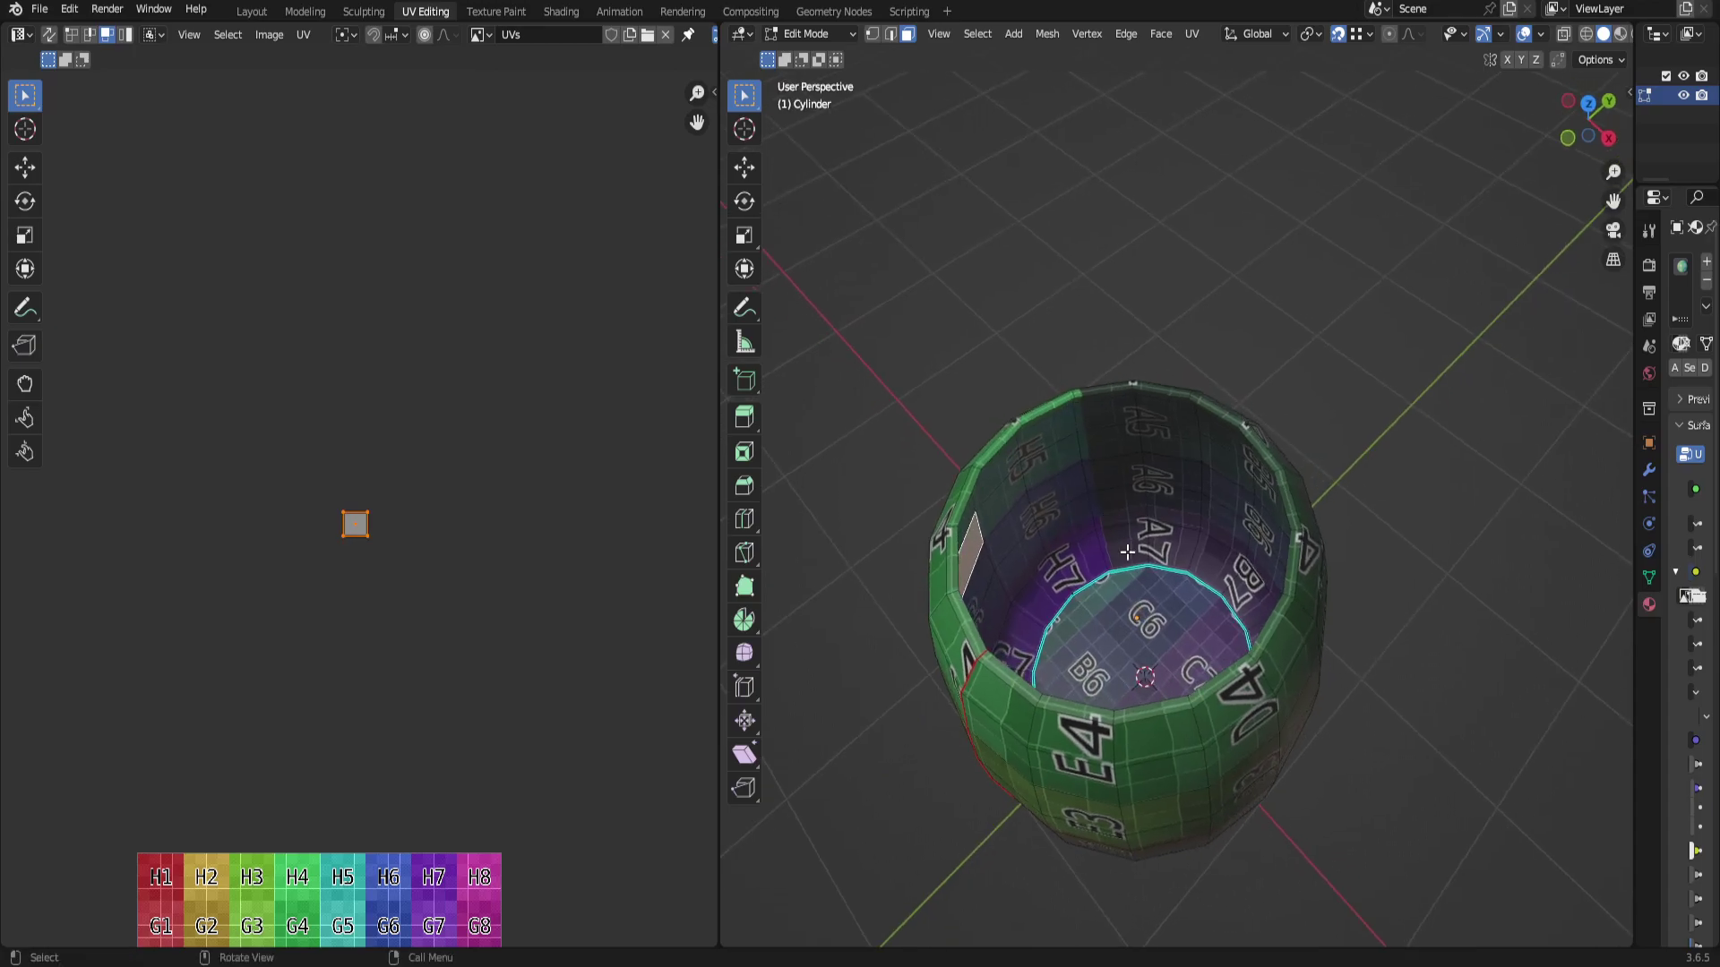
Grow the selection from the inner bottom face across the inner wall and move that half's UVs away from the outer wall's grid.
click(1107, 638)
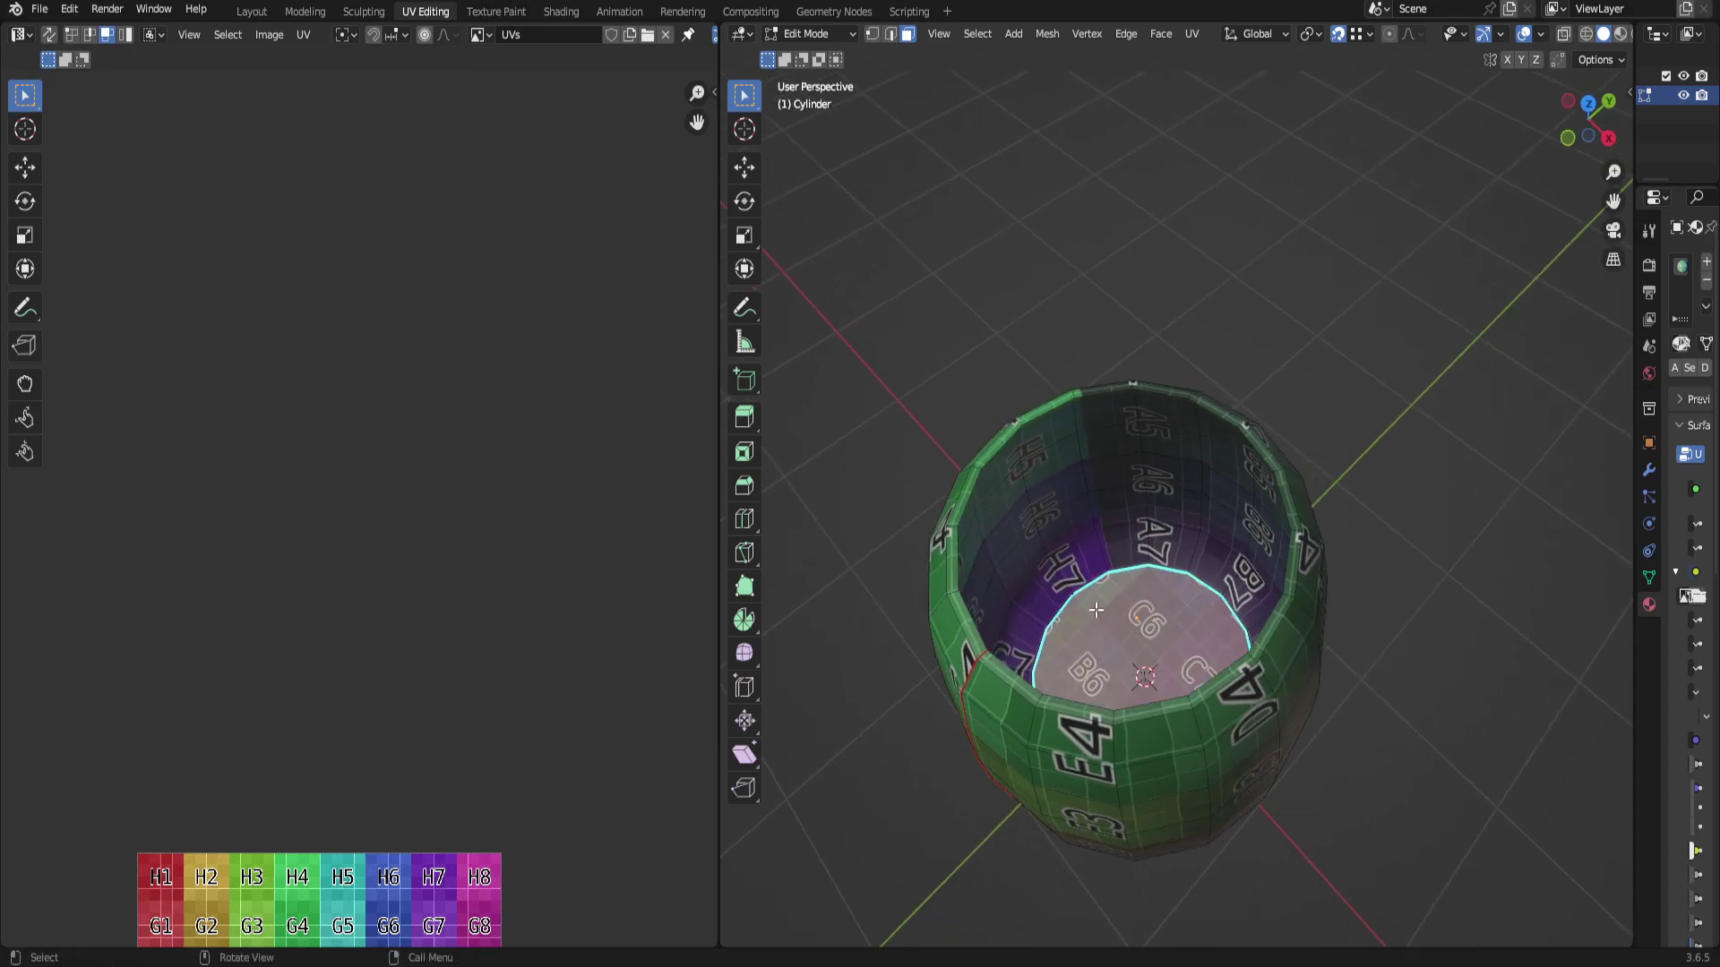
key(ctrl+KP_Add)
key(ctrl+KP_Add)
key(ctrl+KP_Add)
key(ctrl+KP_Add)
key(ctrl+KP_Add)
key(ctrl+KP_Add)
key(ctrl+KP_Add)
middle_drag(906, 704, 1012, 547)
key(g)
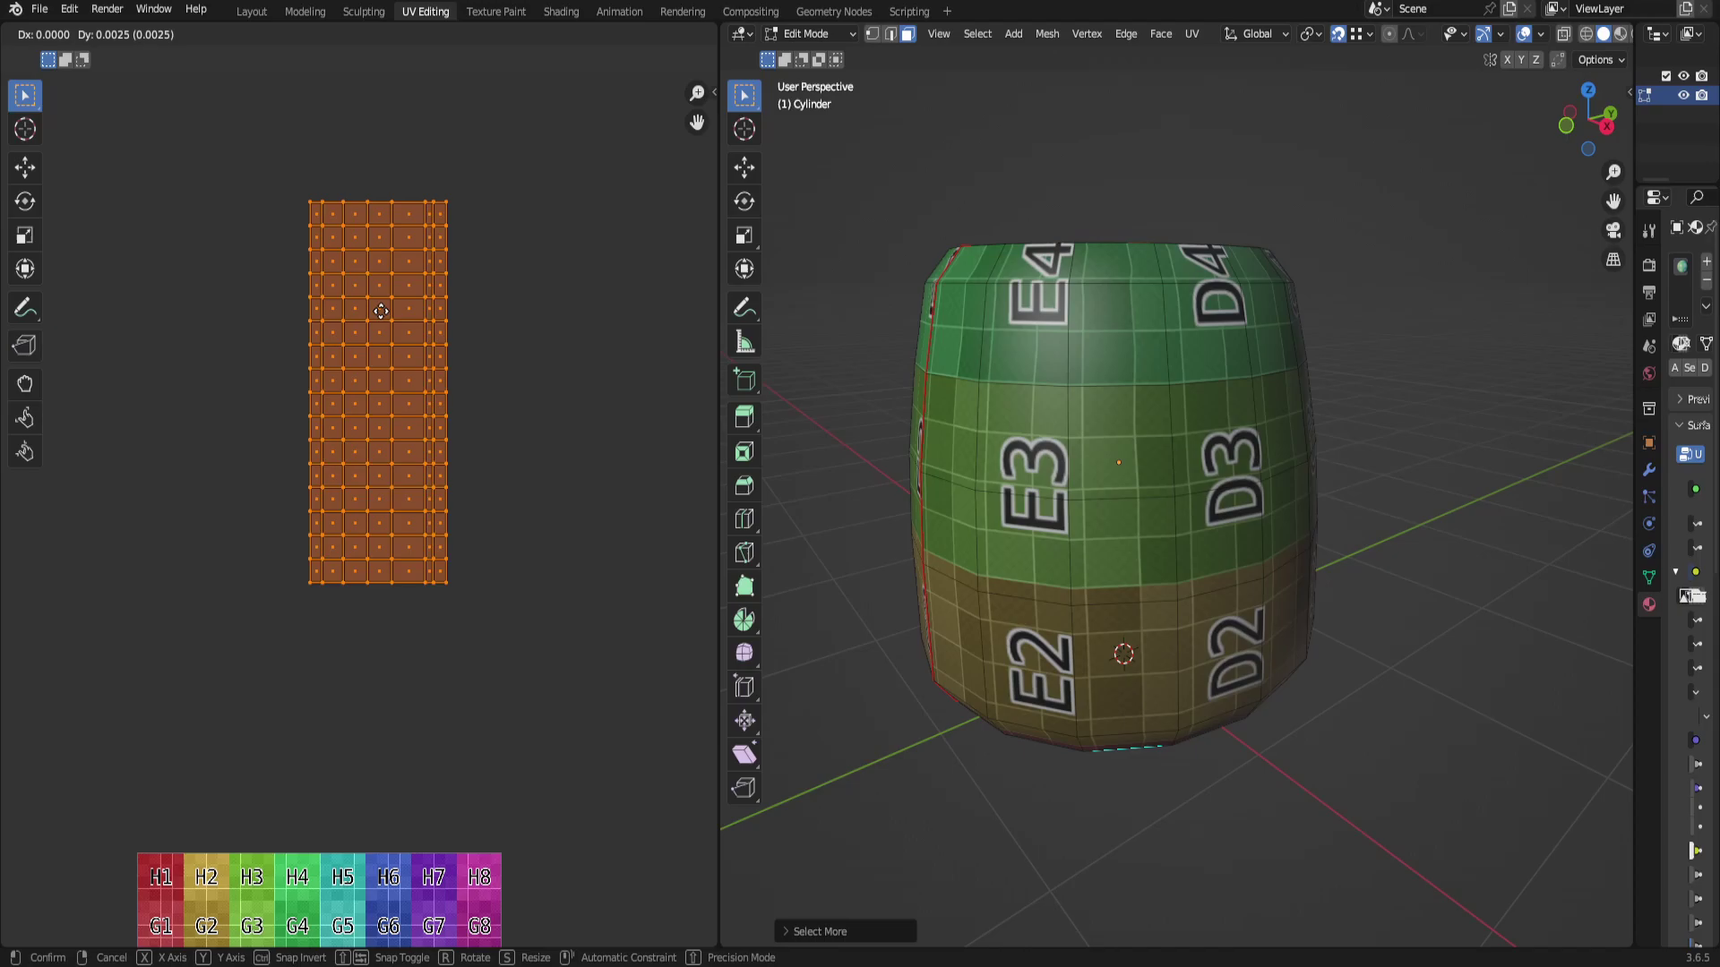
click(615, 589)
key(alt+a)
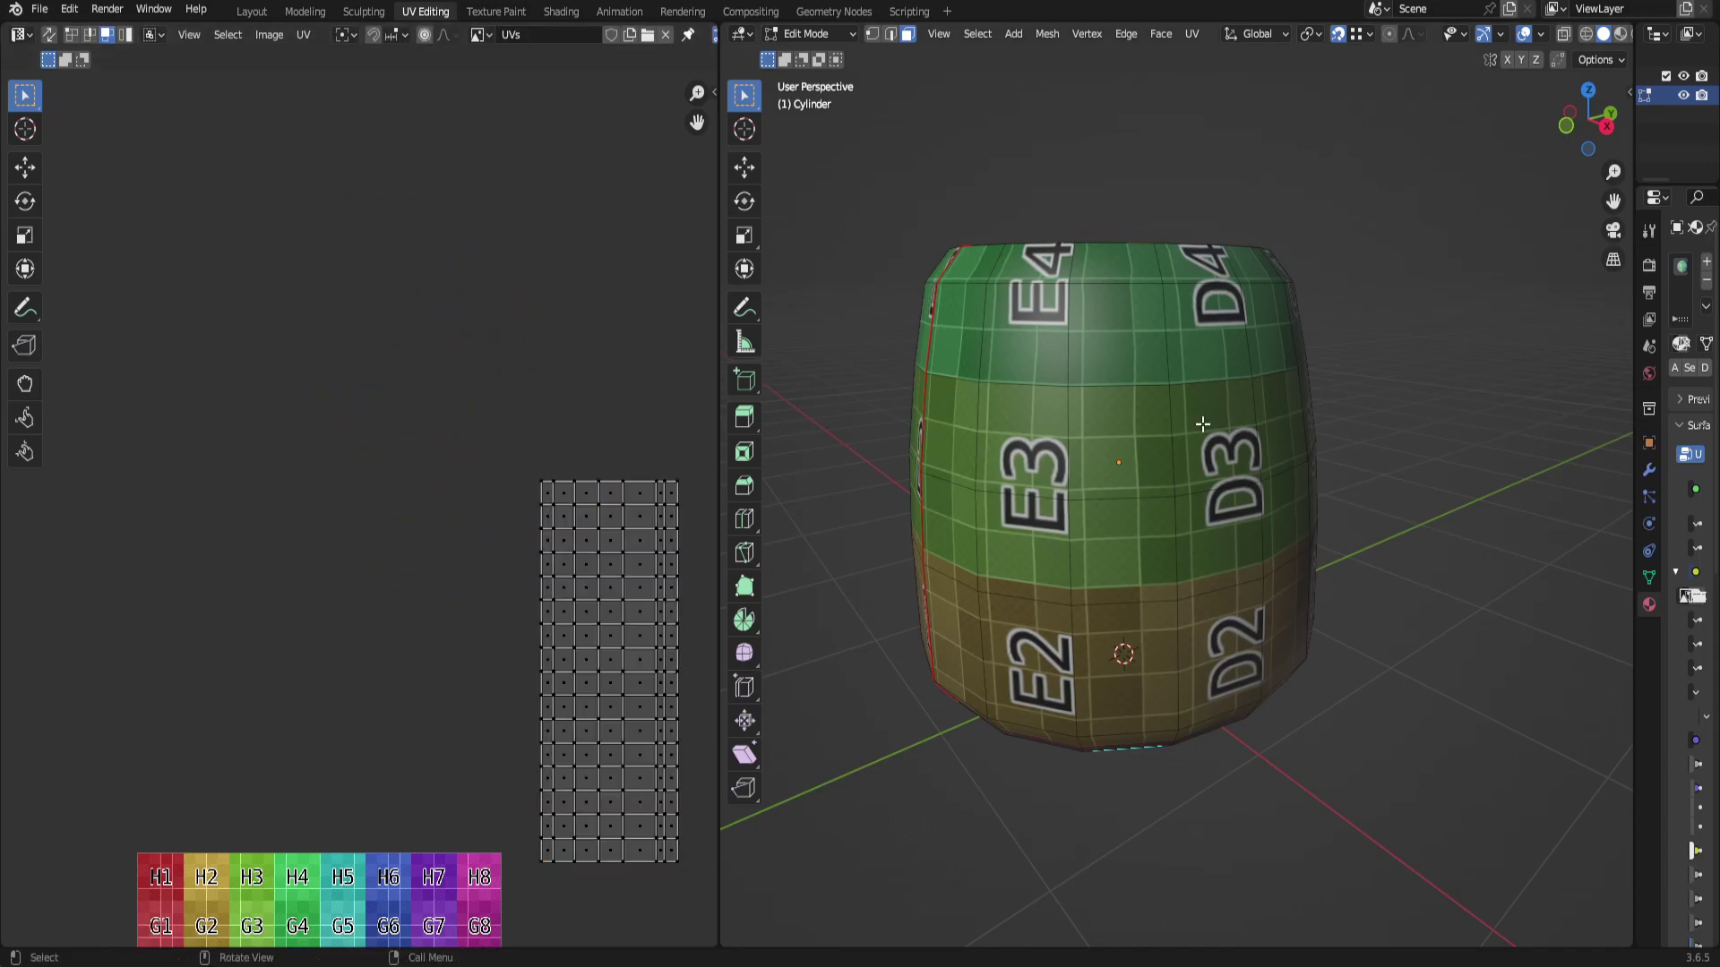
Try to select the pot's top rim as a face loop.
key(ctrl+l)
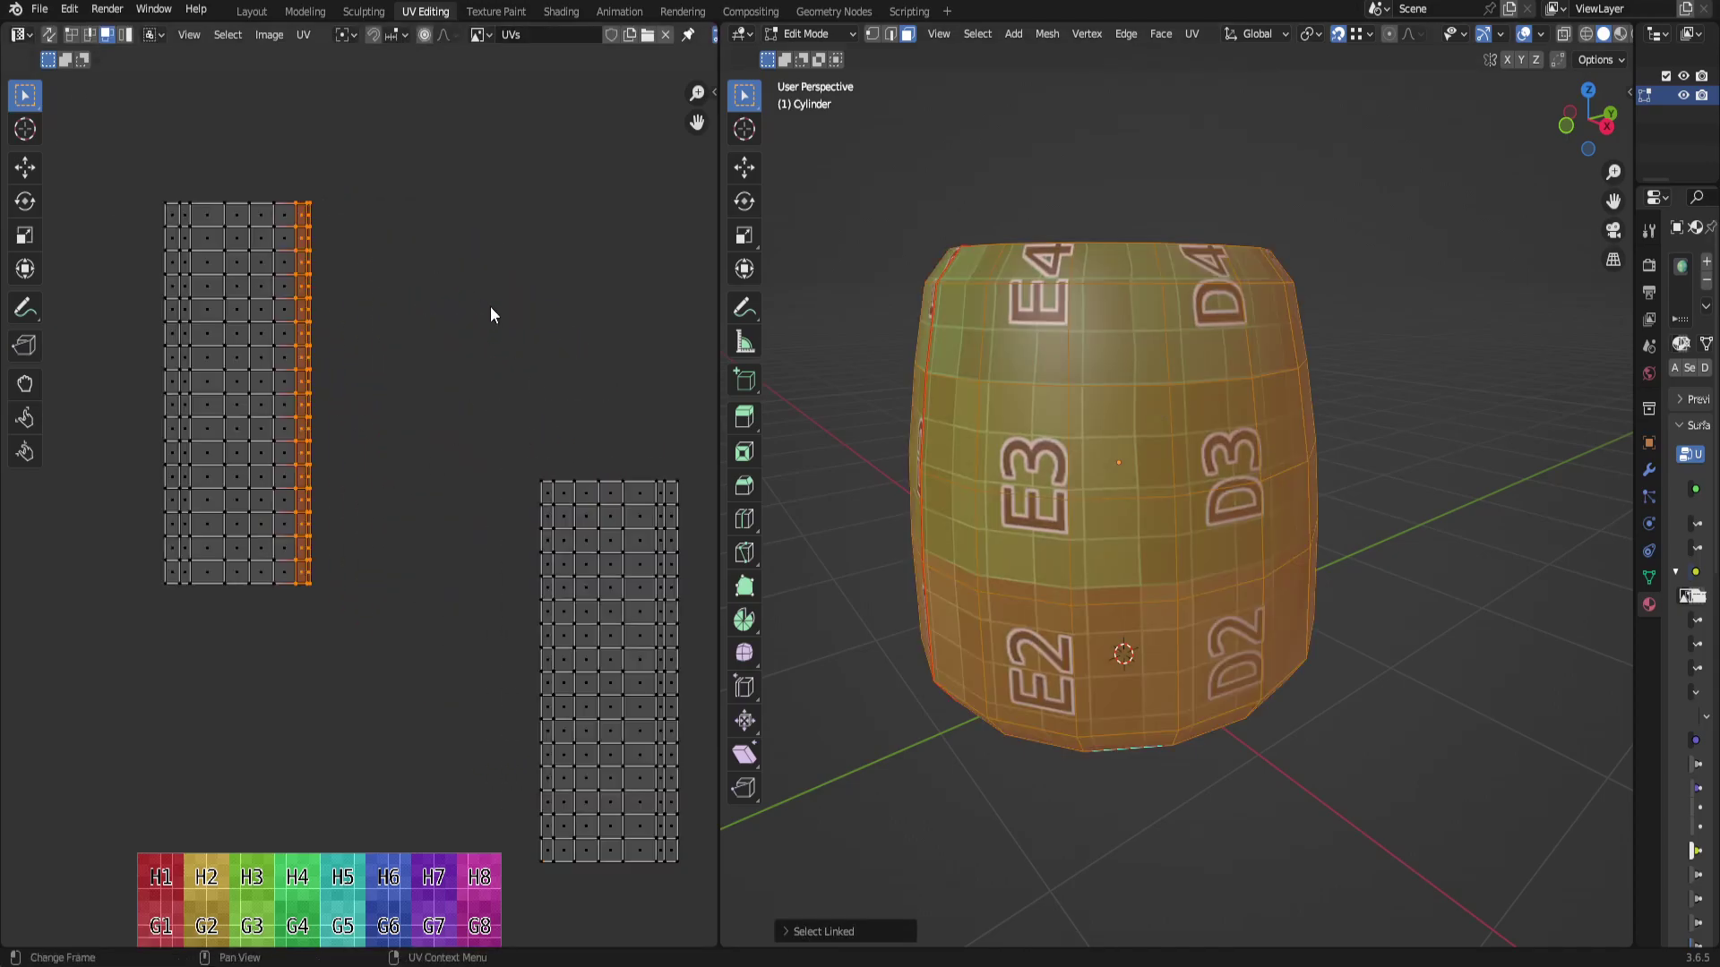
middle_drag(864, 568, 1378, 385)
key(alt+a)
middle_drag(1144, 485, 1267, 479)
middle_drag(1024, 474, 1099, 552)
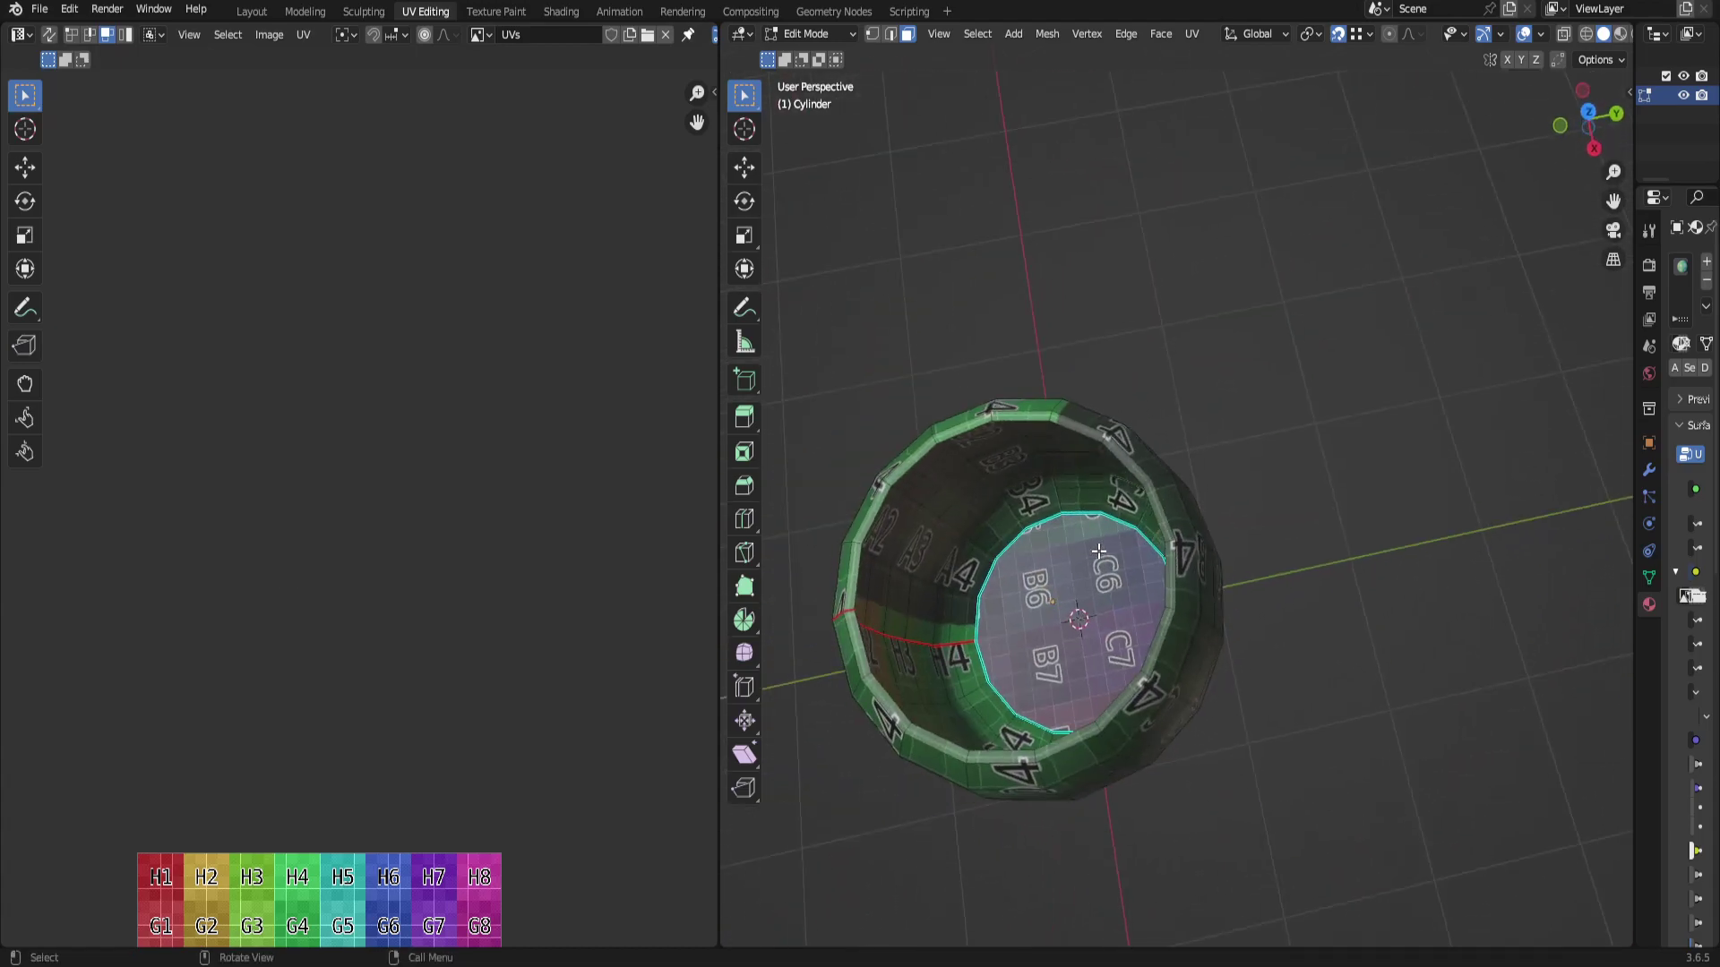
alt+click(1079, 426)
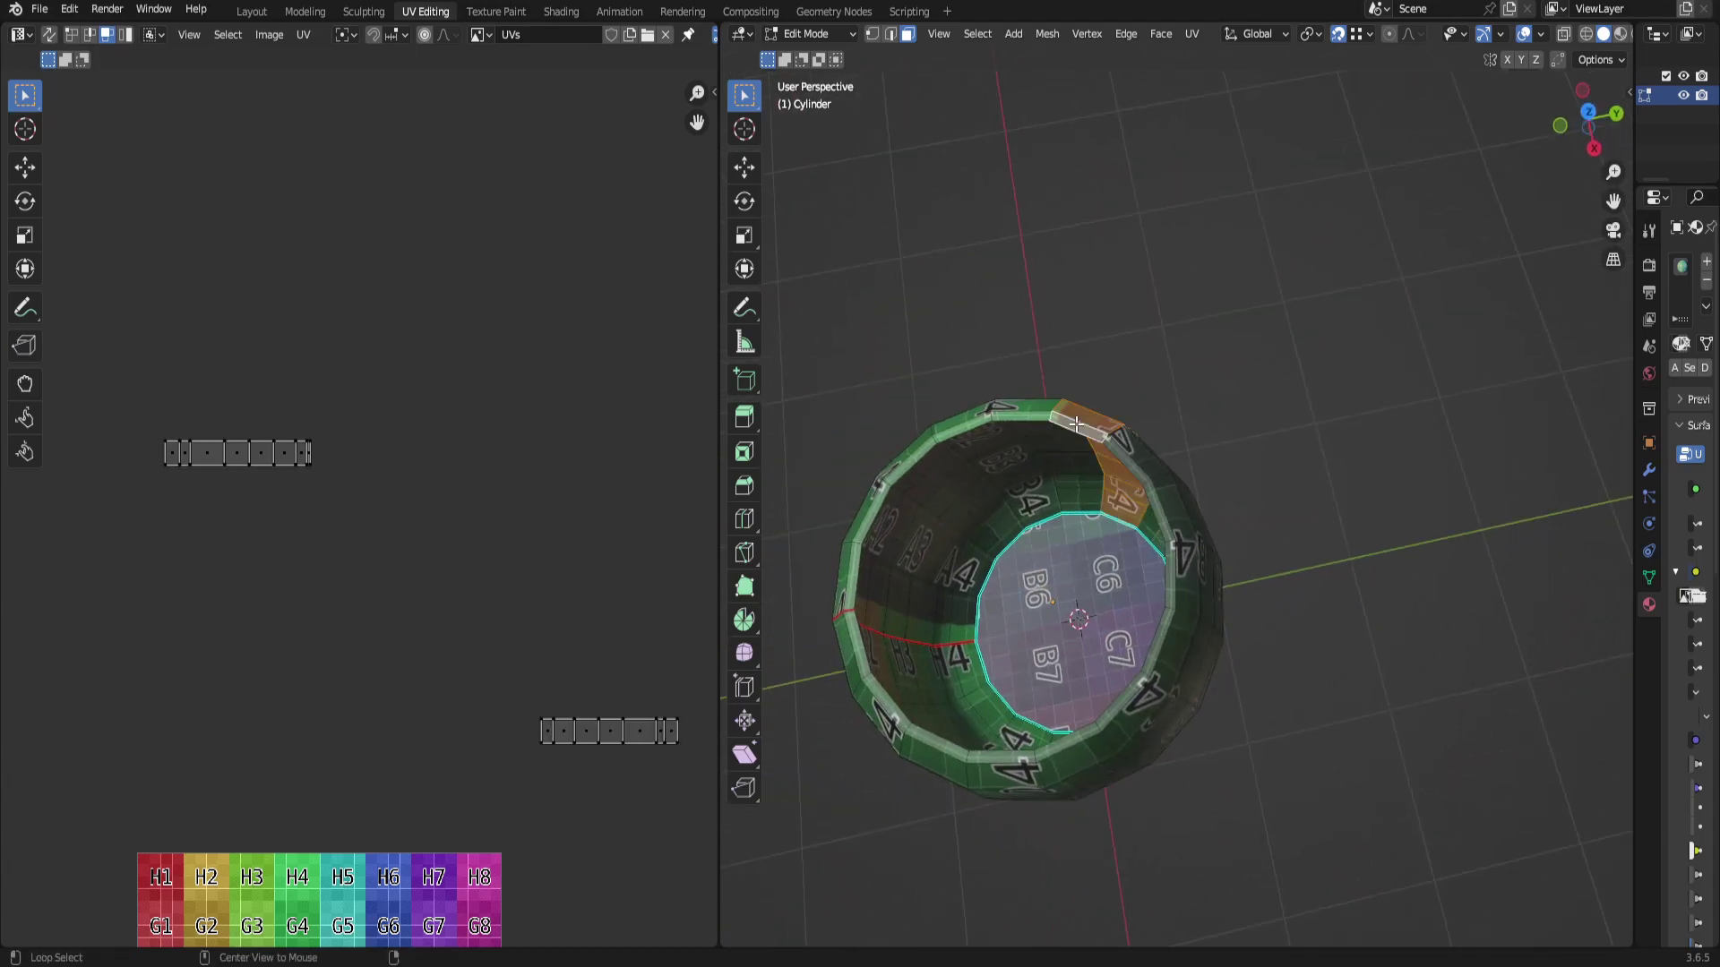
key(alt+a)
Select the complete ring of narrow faces on the pot's top rim in face select mode.
key(2)
middle_drag(1158, 383, 859, 433)
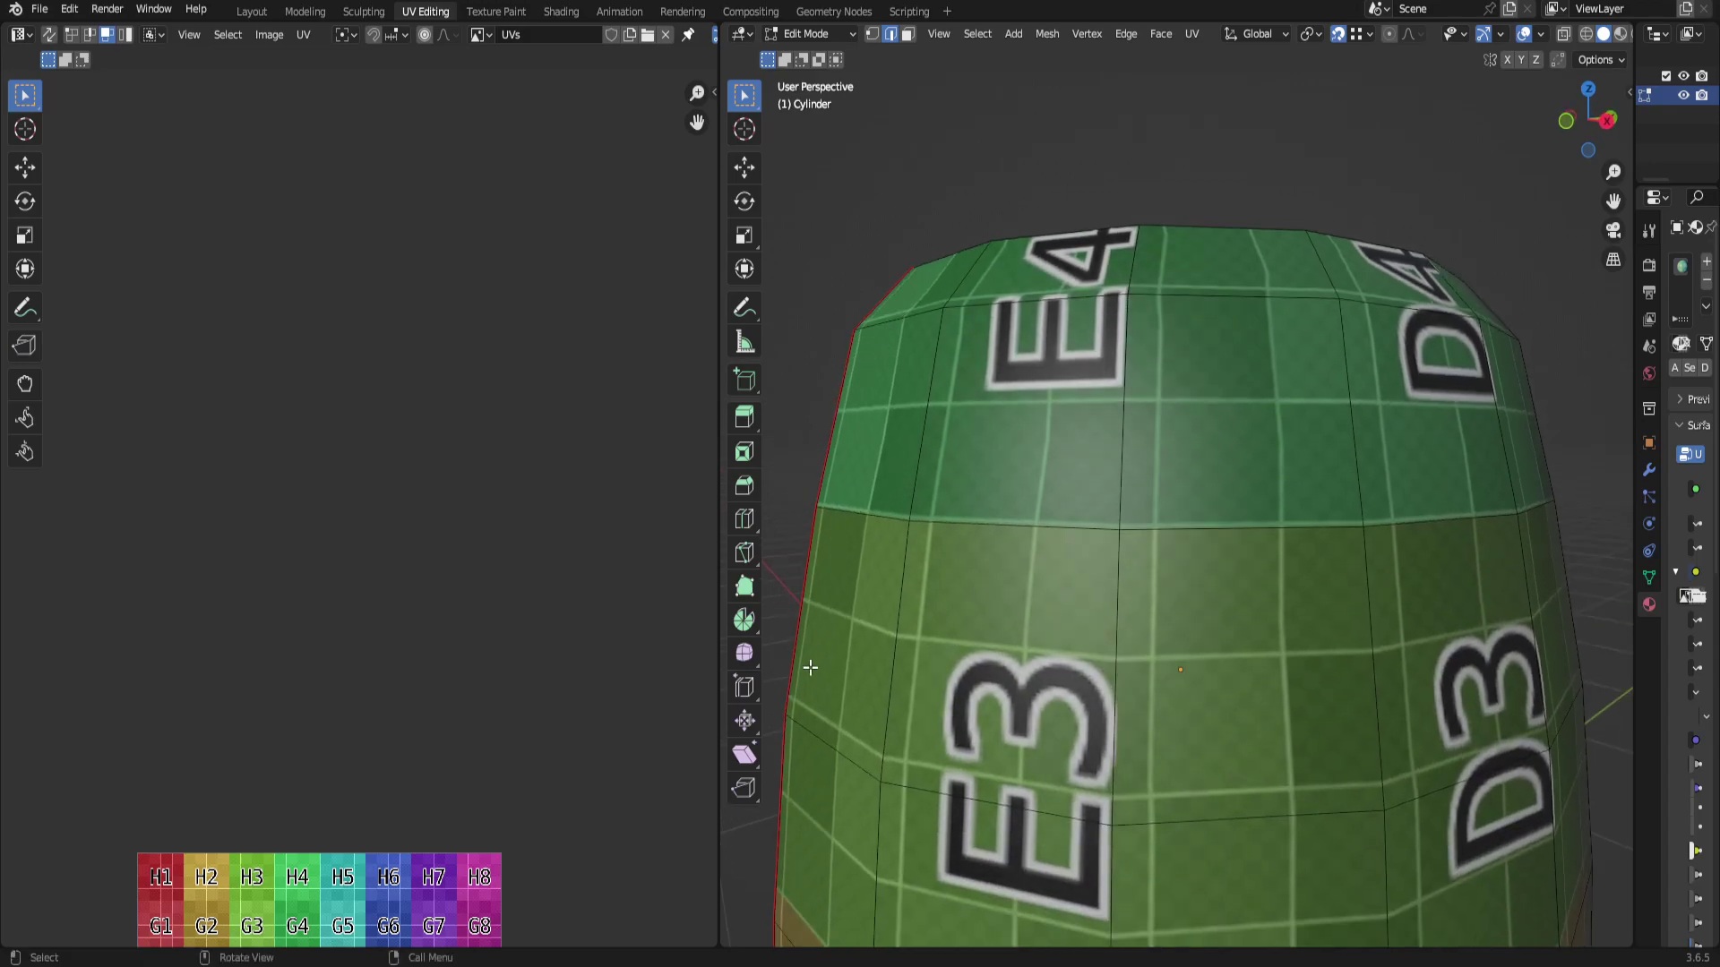
middle_drag(928, 317, 894, 564)
middle_drag(1270, 821, 861, 483)
alt+click(945, 477)
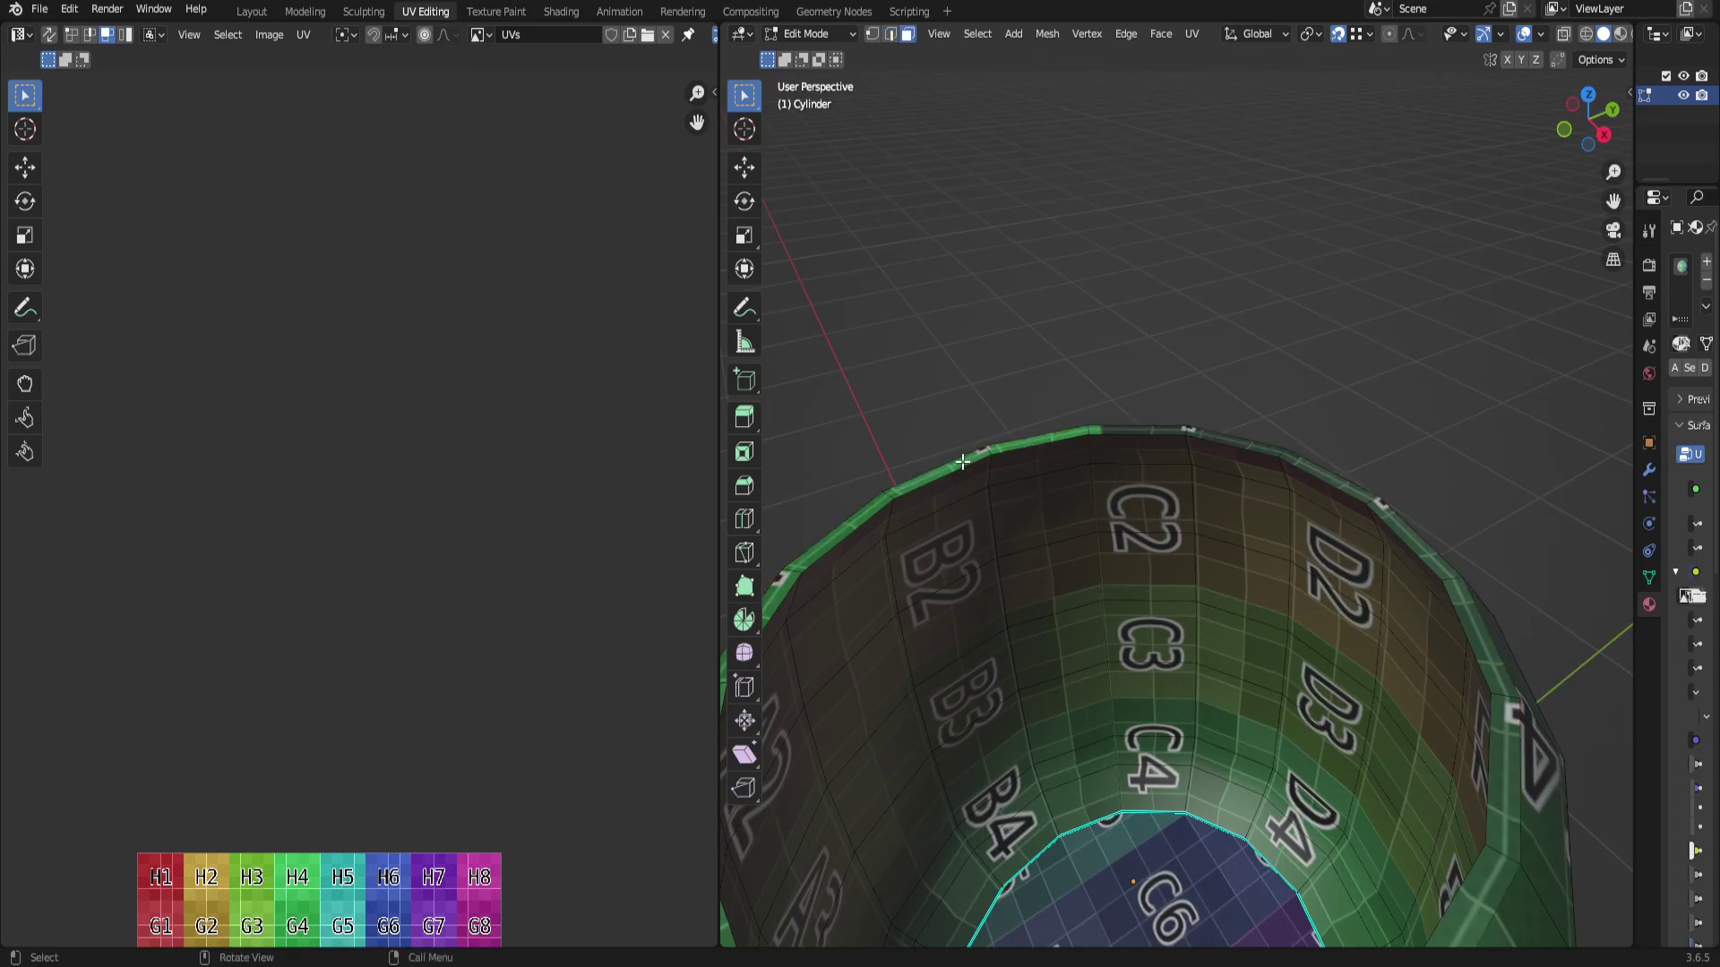
alt+click(1044, 439)
click(1125, 429)
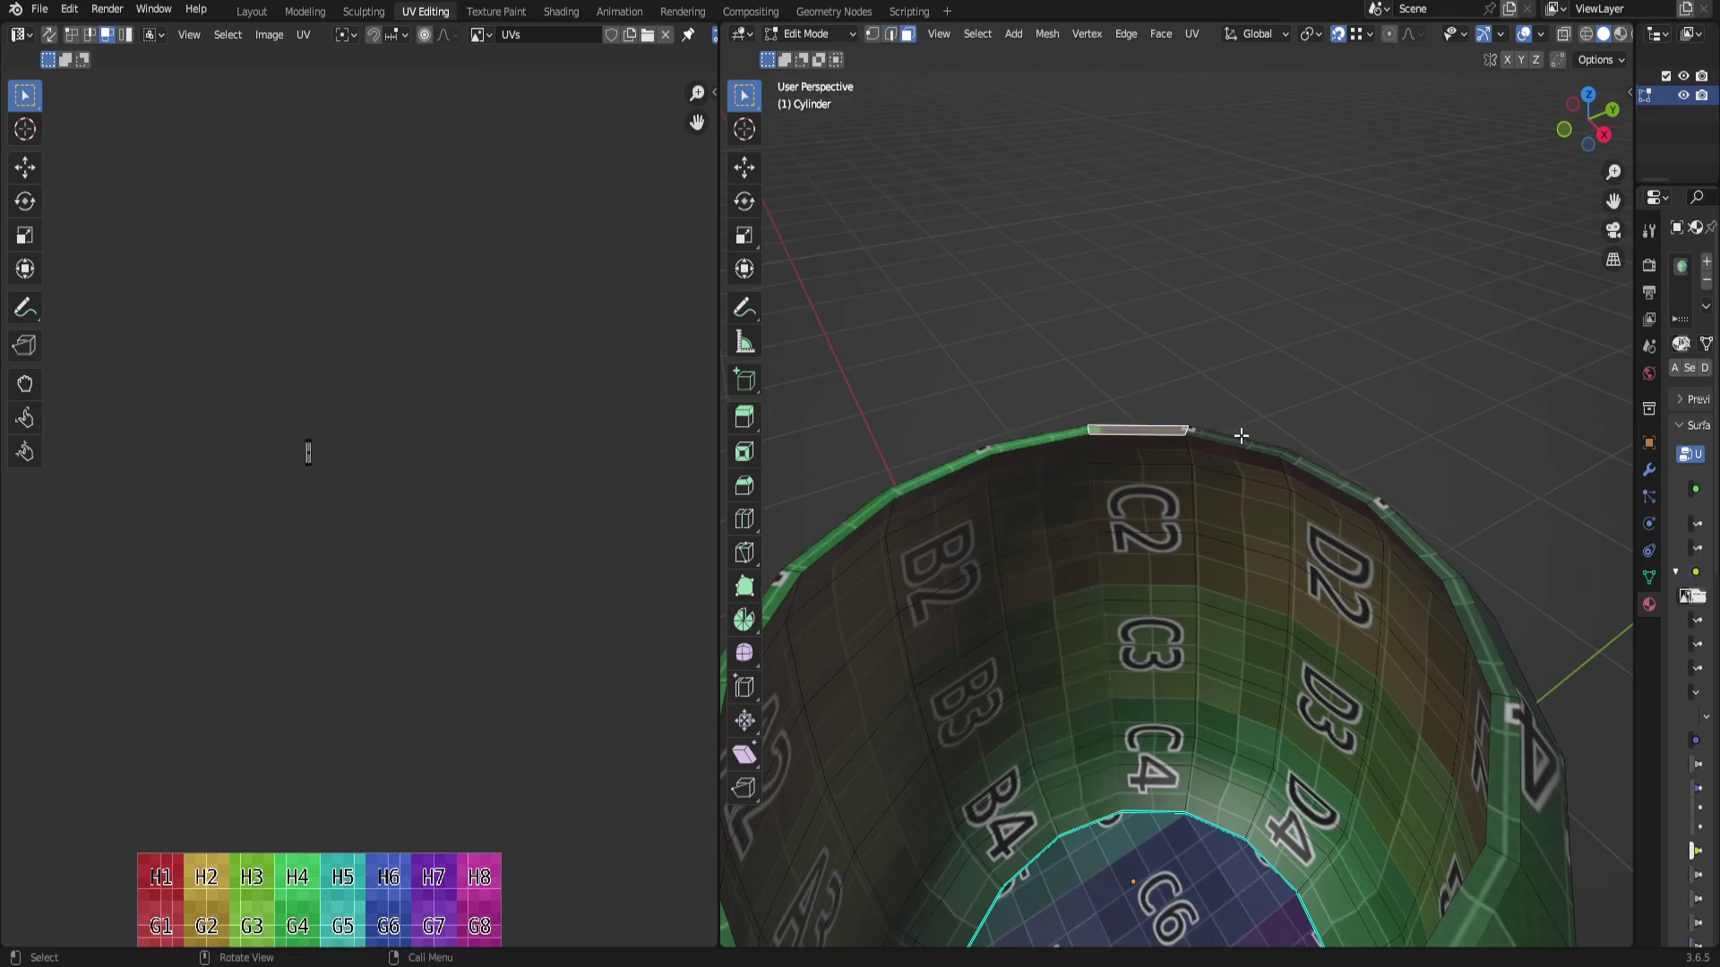
alt+click(1282, 450)
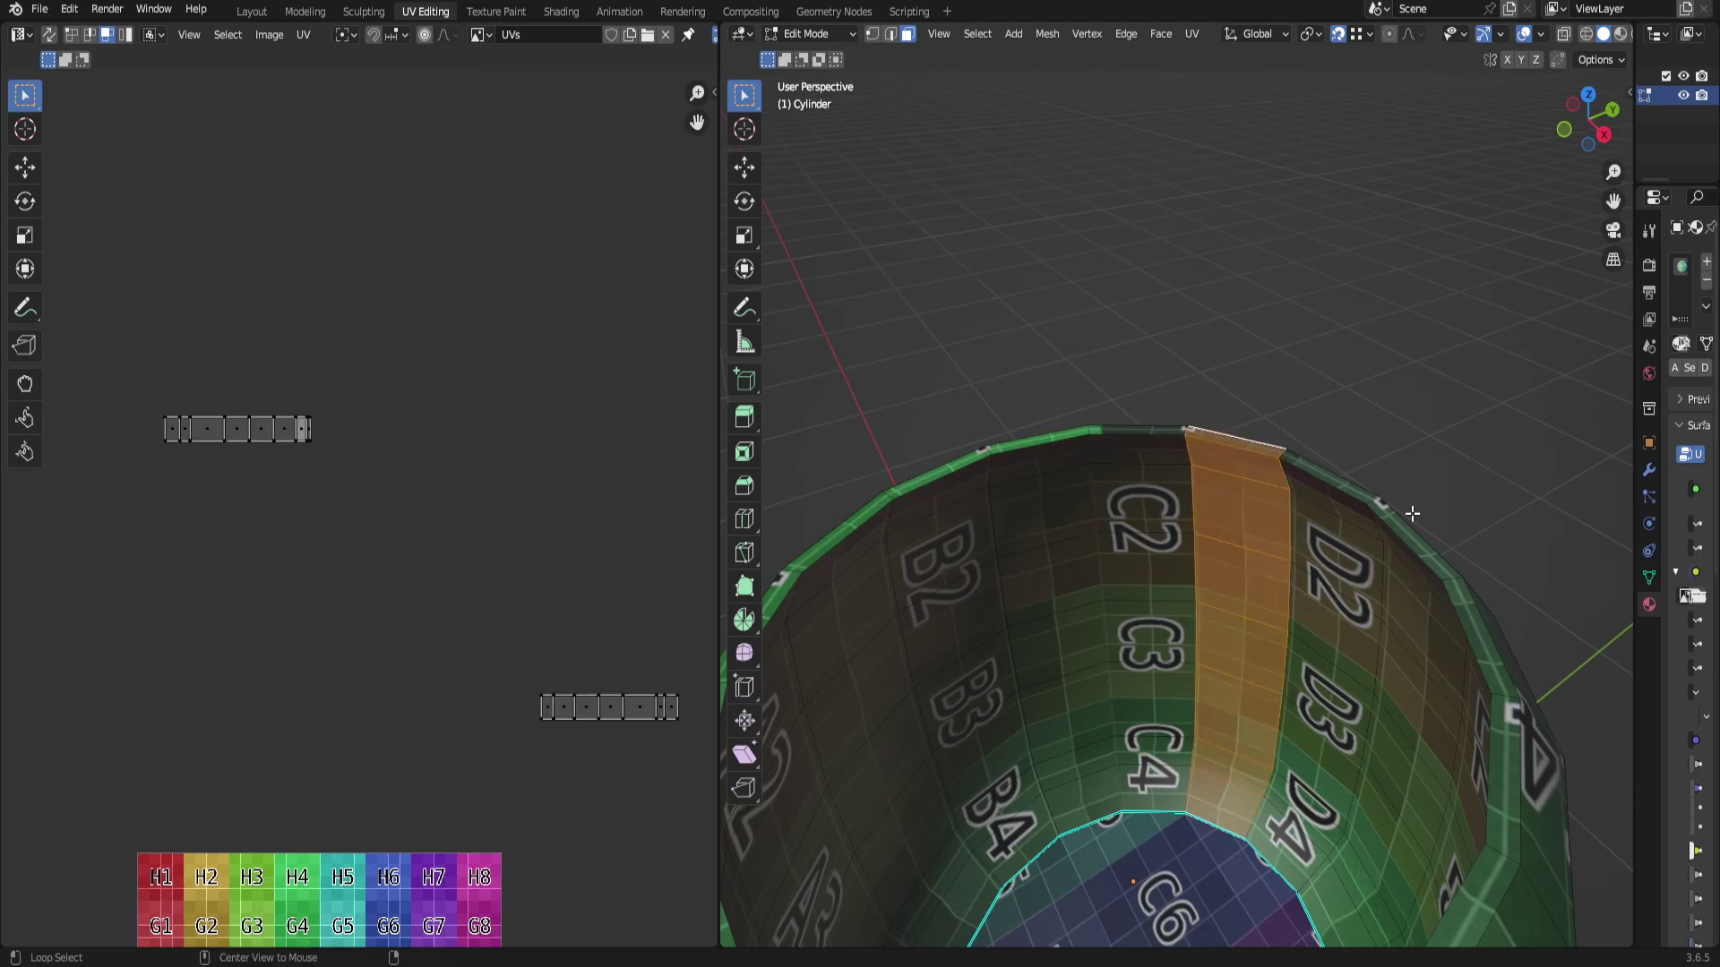
alt+click(1370, 499)
scroll(1393, 511, down, 2)
scroll(1232, 575, down, 2)
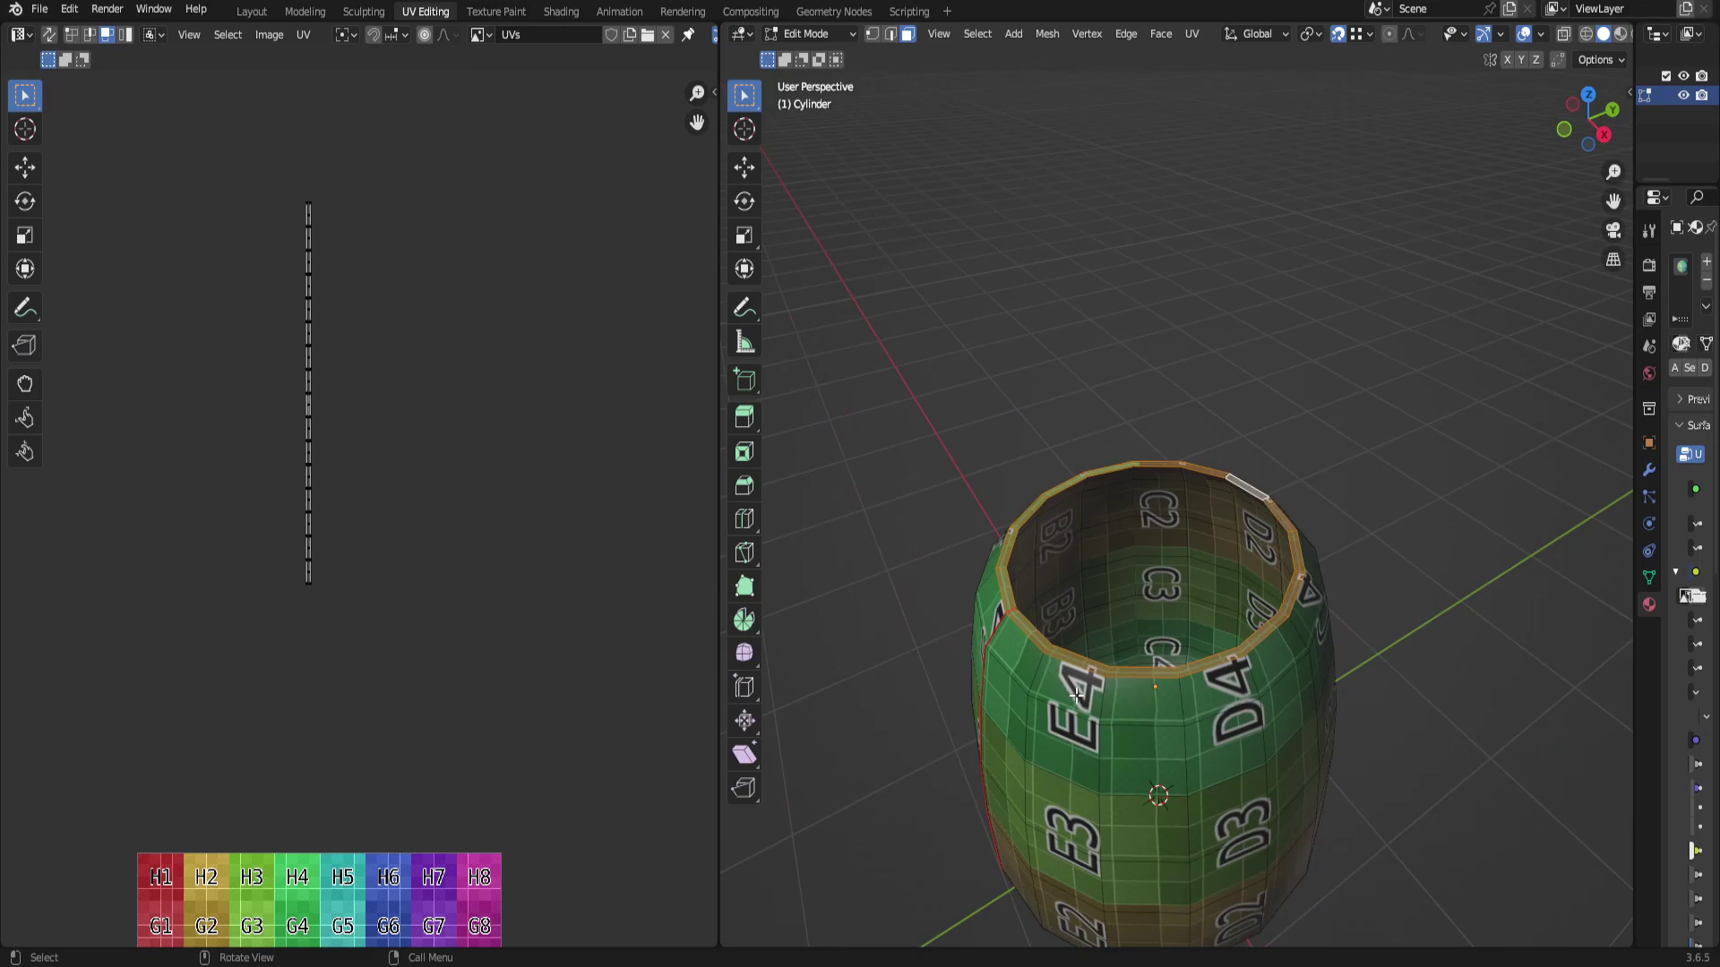
scroll(1098, 721, up, 3)
scroll(1147, 739, down, 1)
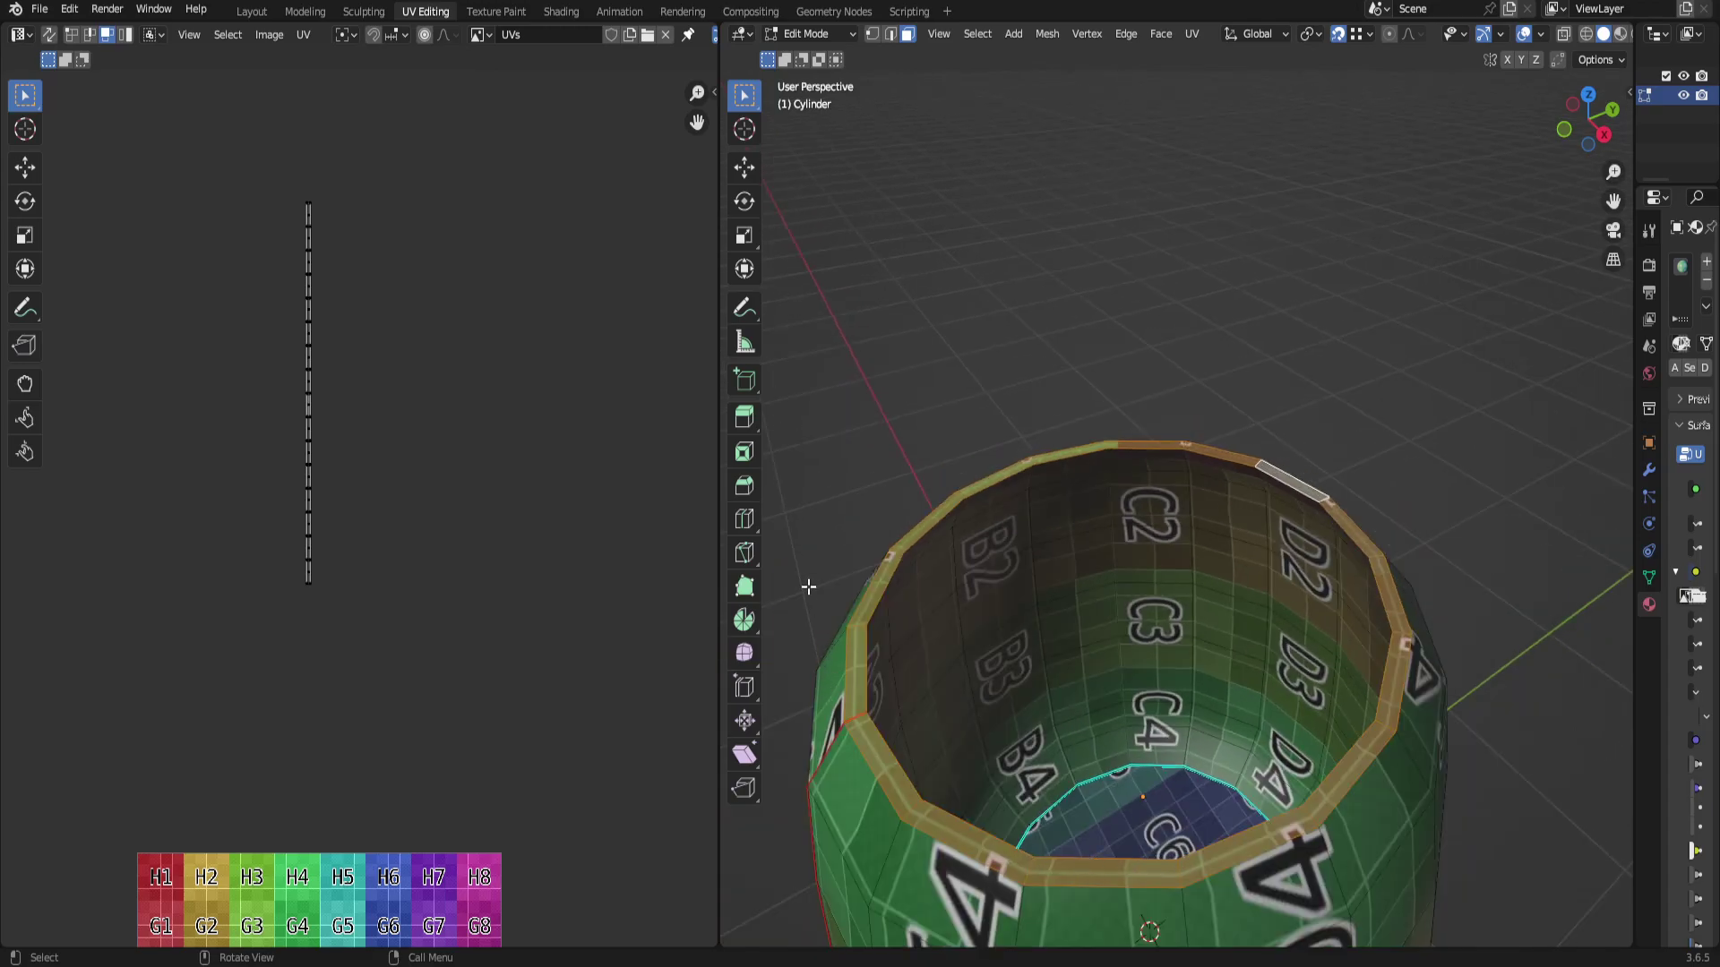
Move the rim's thin UV strip out of the wall grid to the empty area left of the grid texture.
drag(230, 164, 395, 704)
scroll(424, 683, down, 2)
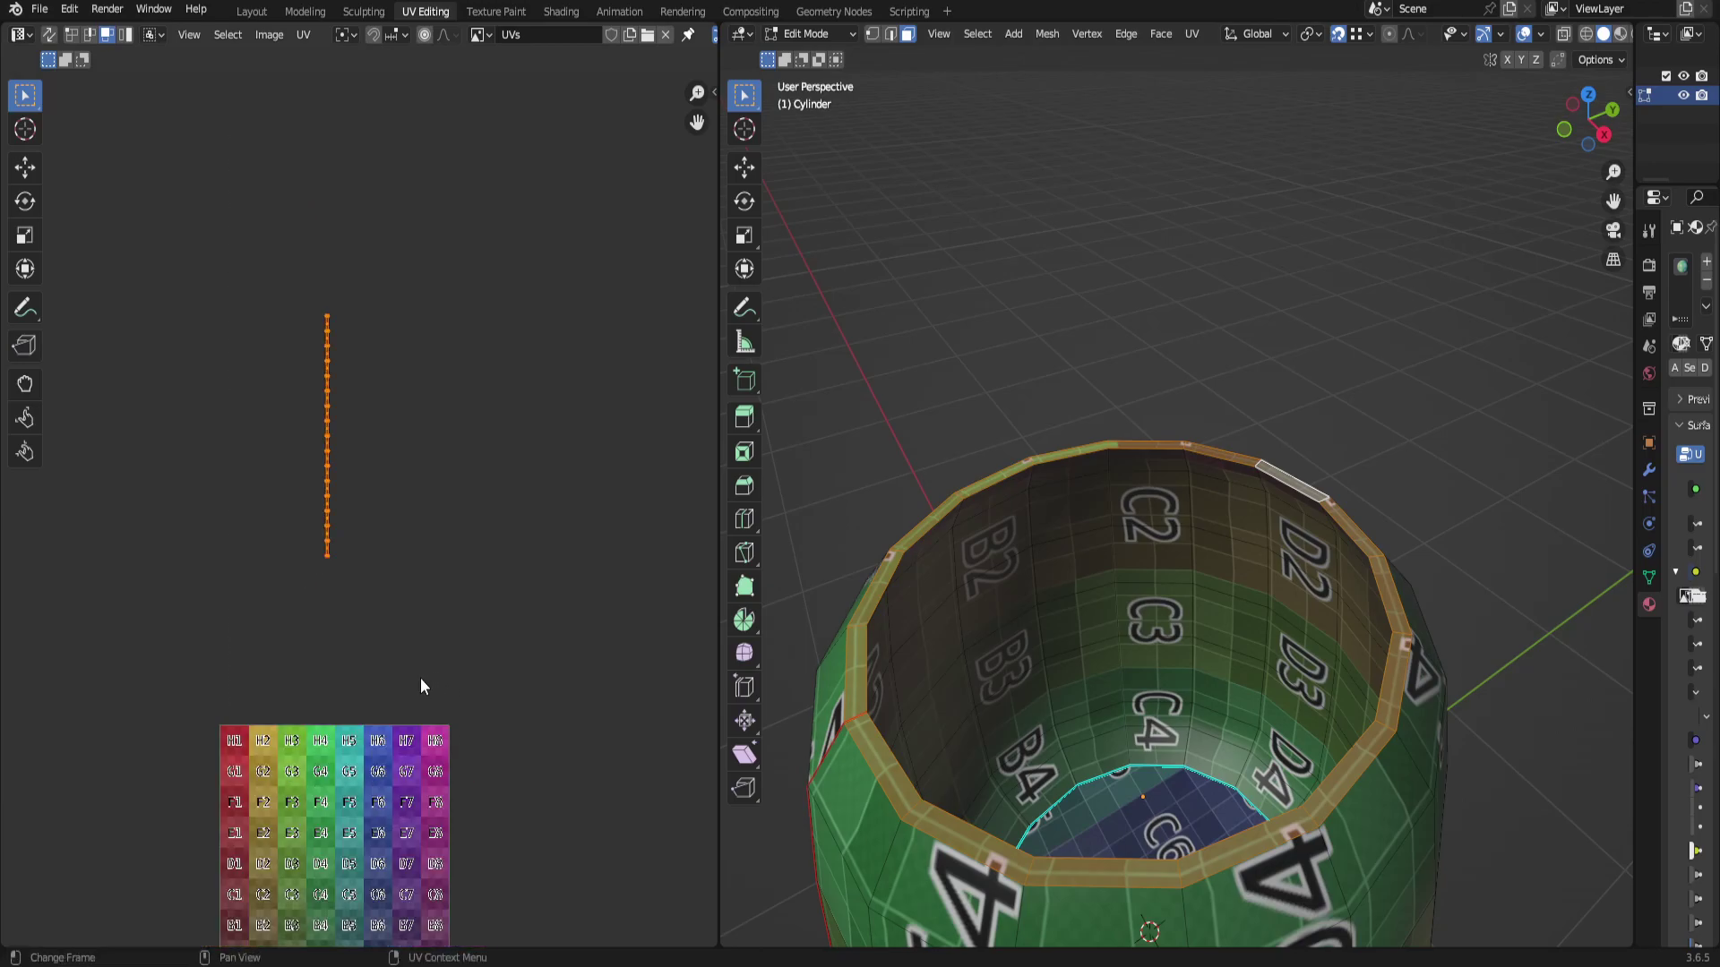
middle_drag(421, 686, 405, 536)
key(g)
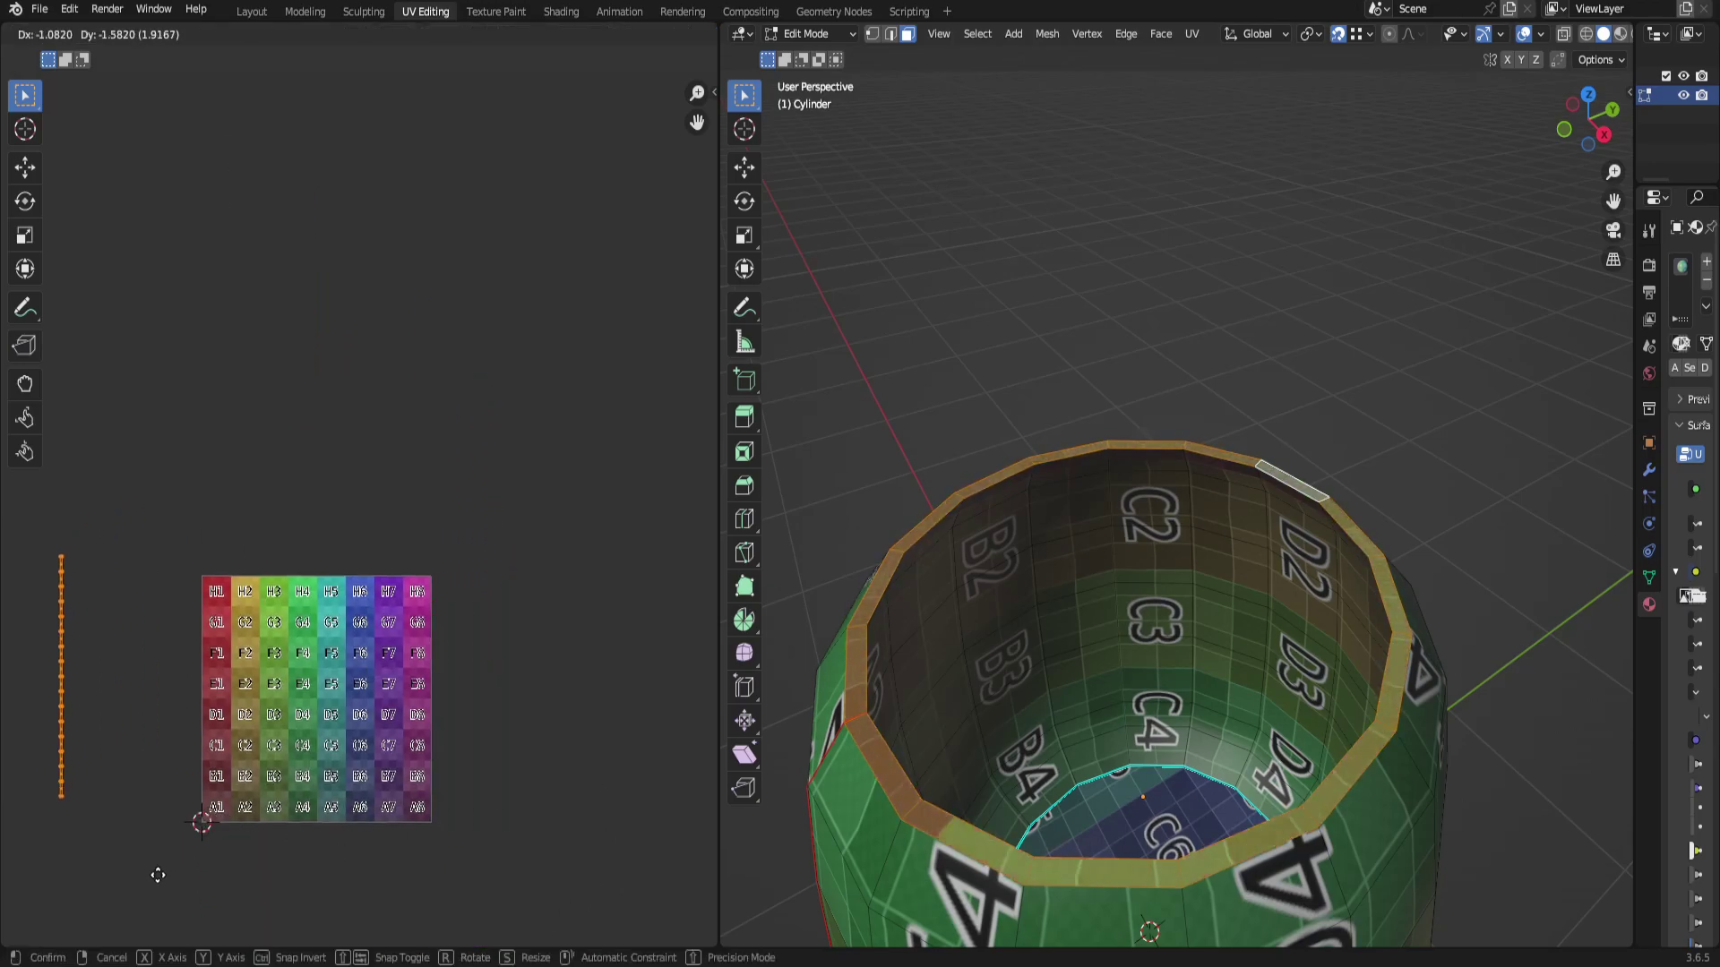
click(170, 873)
Examine the outer bottom face's place in the UV layout and the grid texture around the pot.
click(1417, 541)
middle_drag(1418, 541, 1195, 417)
click(1192, 412)
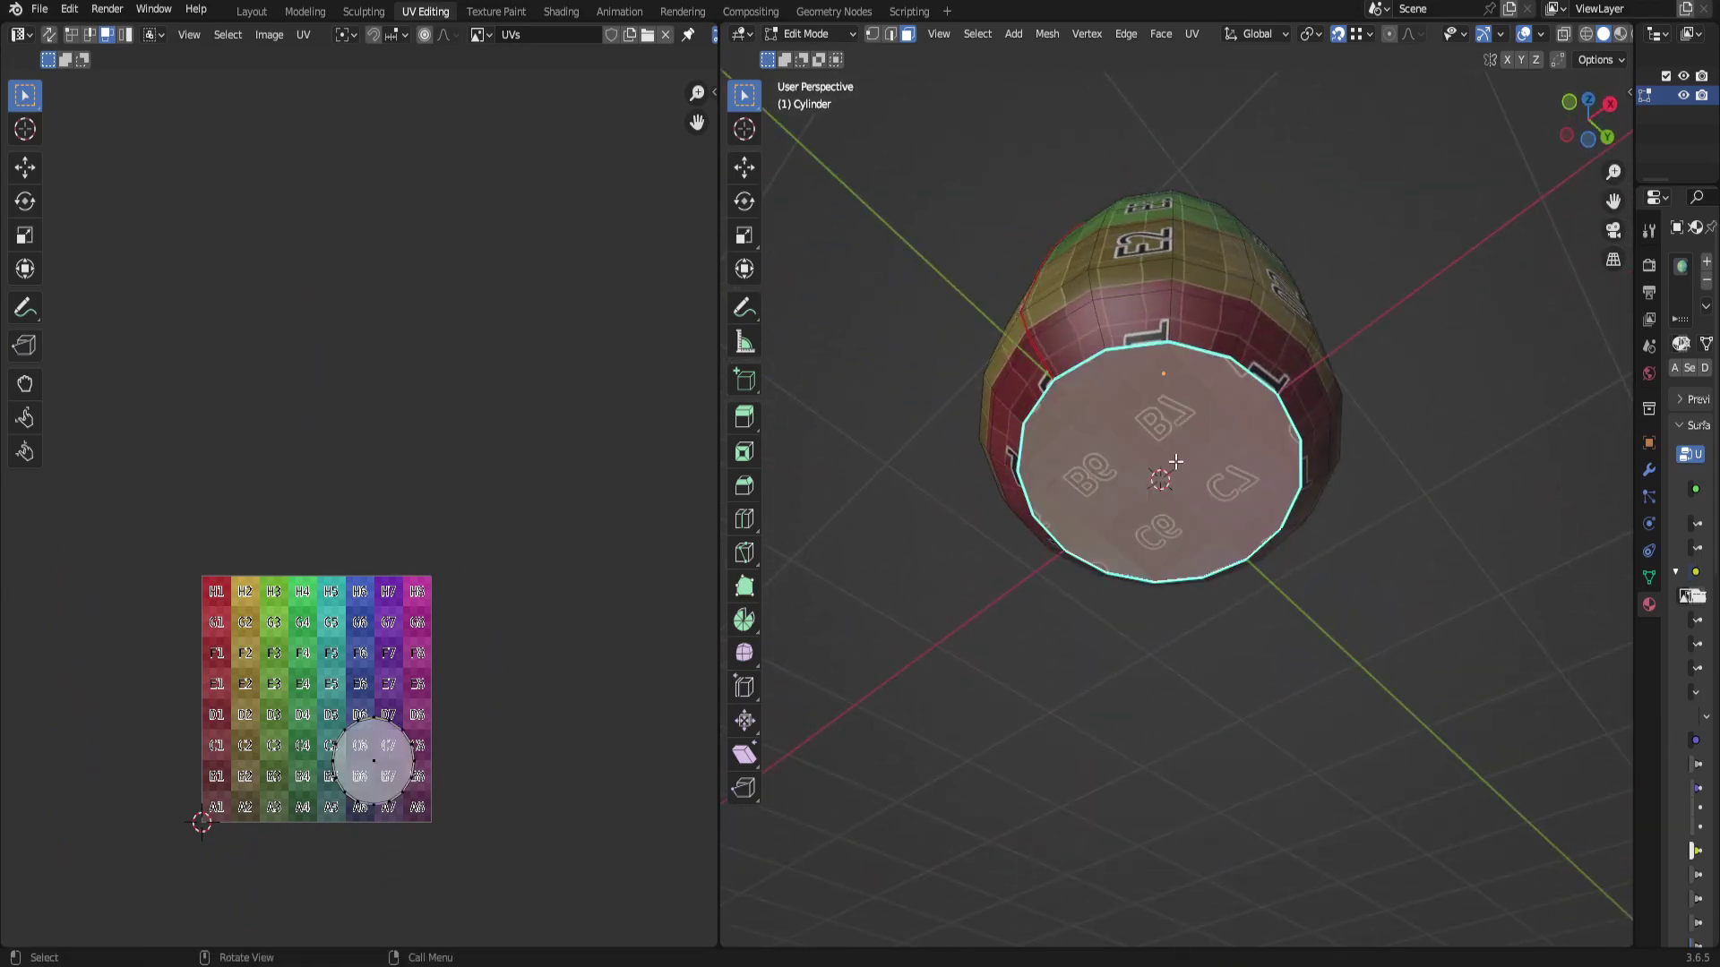
middle_drag(1198, 358, 1029, 788)
middle_drag(1072, 557, 1178, 462)
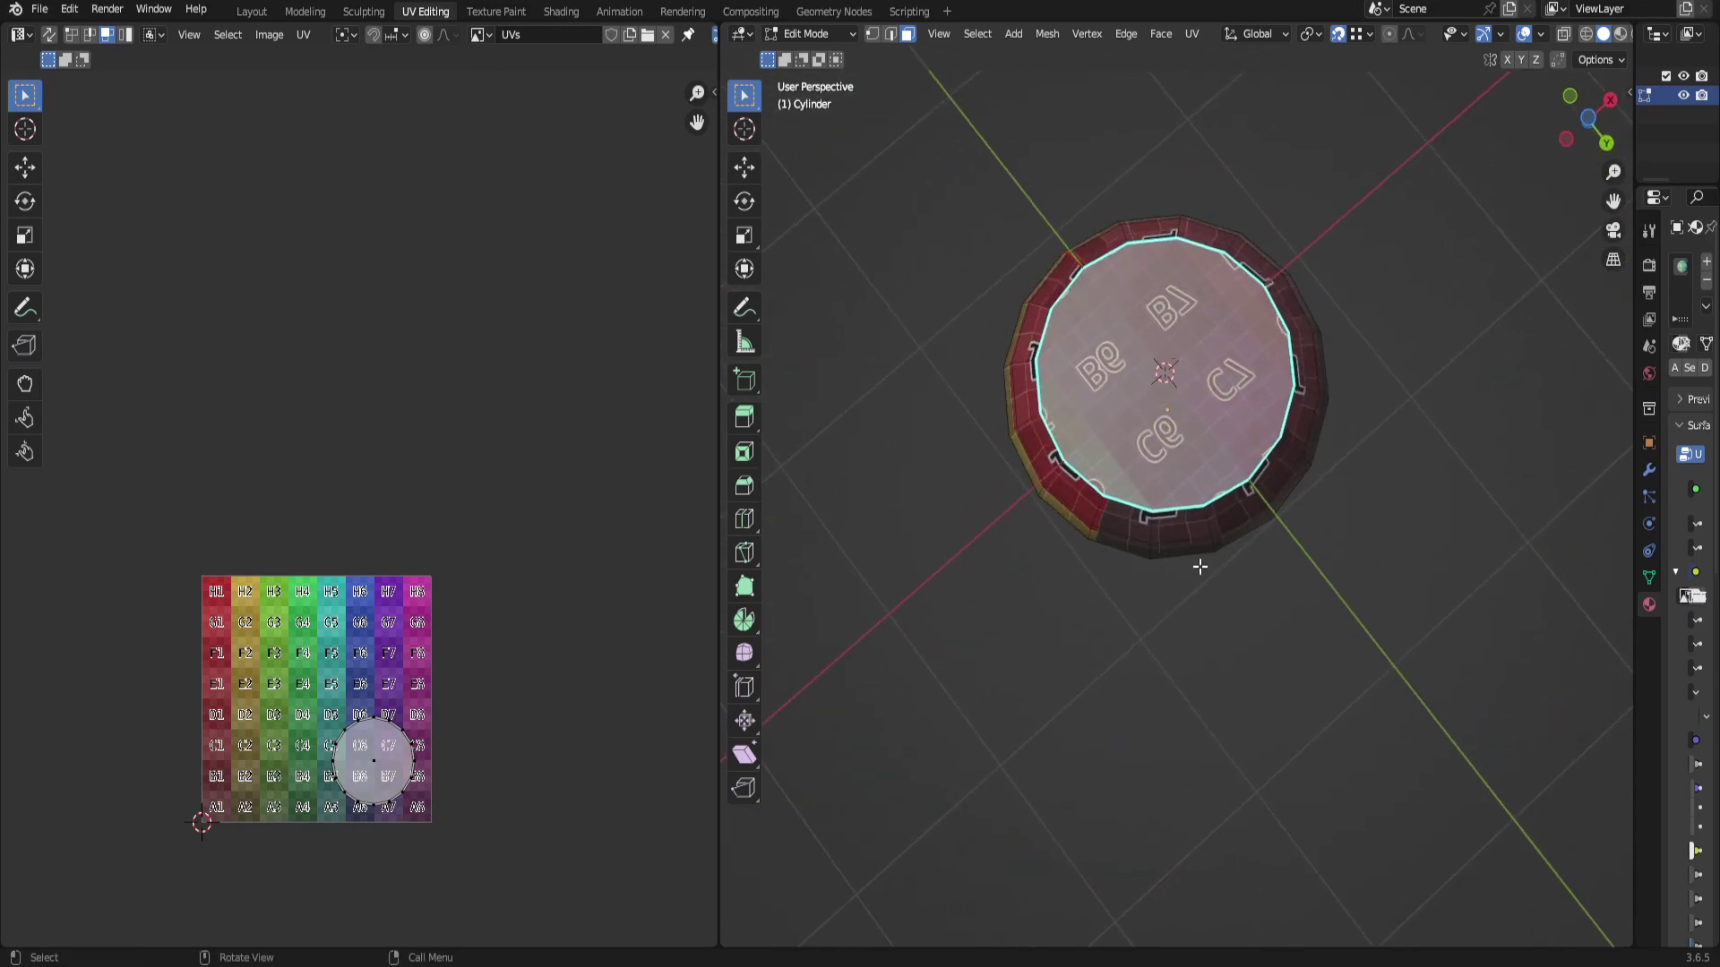
middle_drag(1200, 566, 1209, 745)
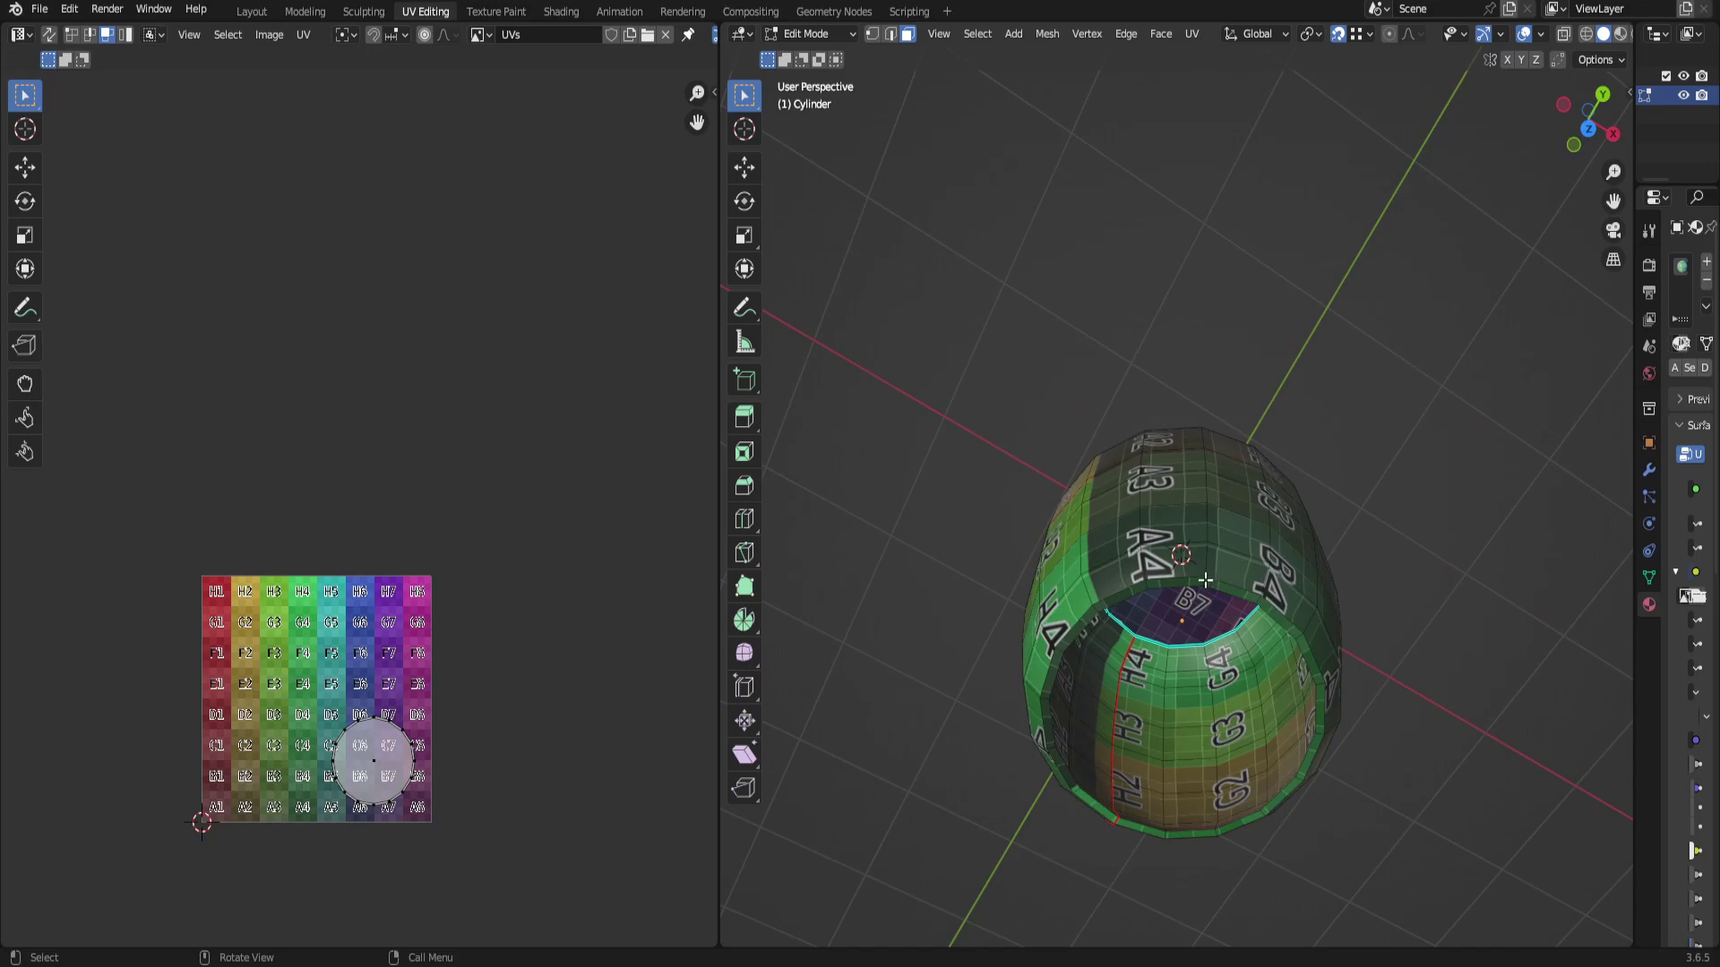
middle_drag(1201, 634, 841, 293)
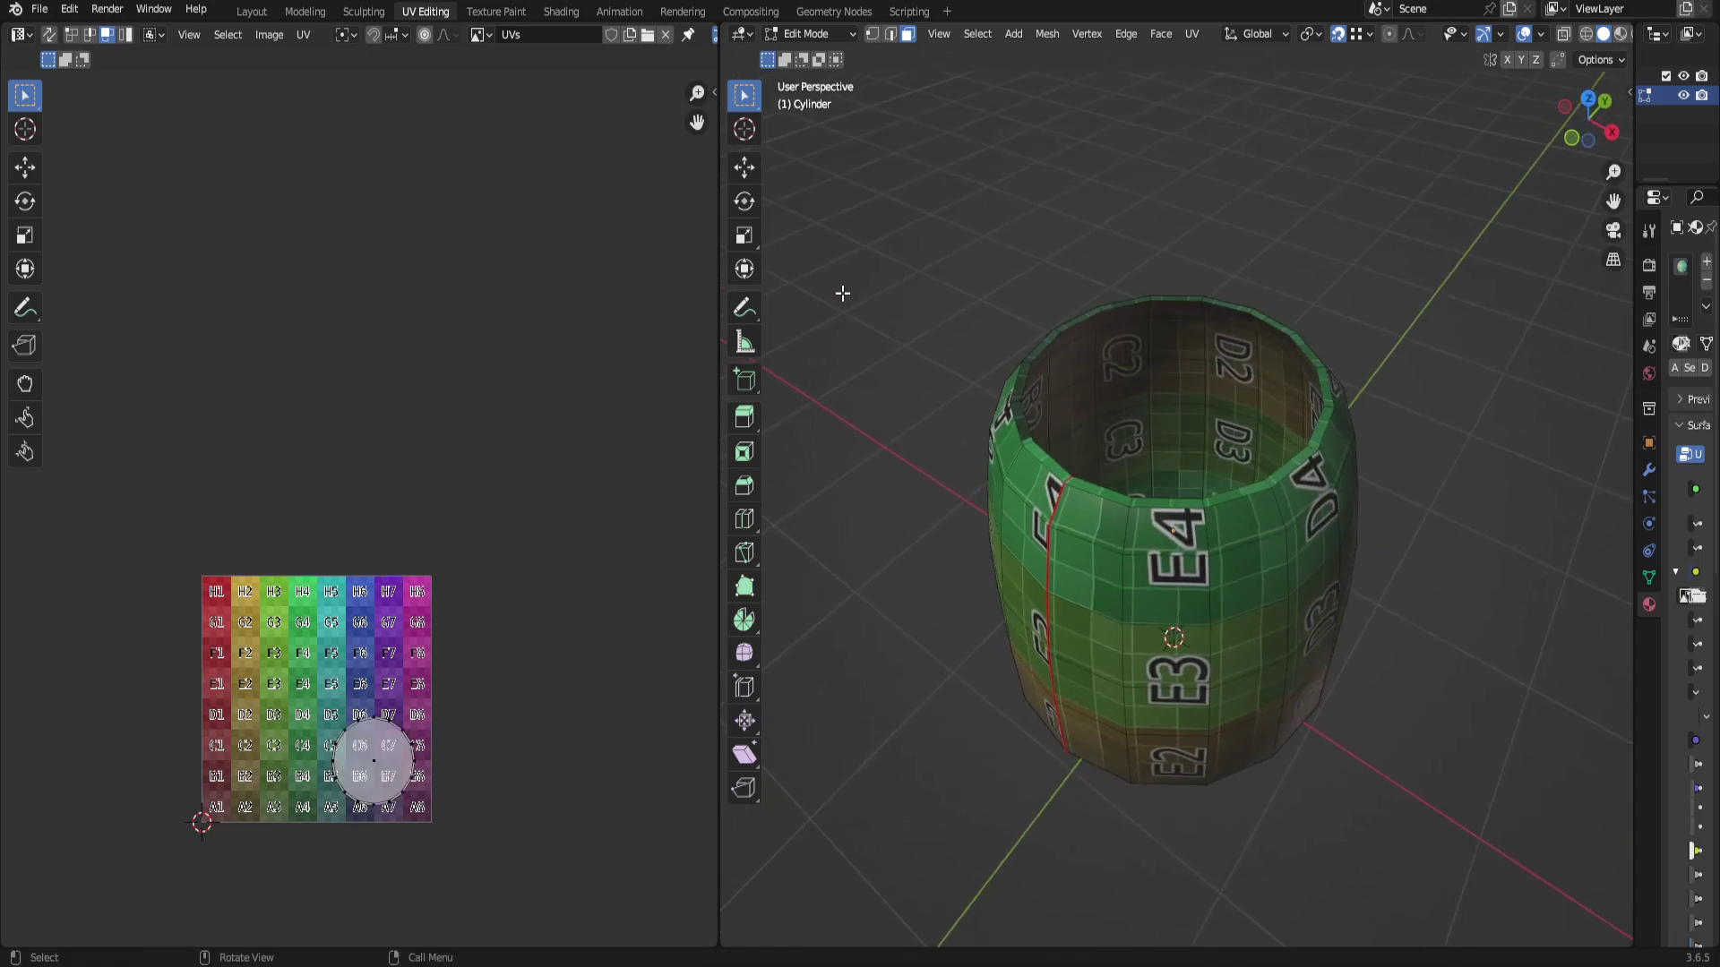
Select the pot's inner bottom face and slide its UV circle along X, clear of the outer bottom's circle.
scroll(1077, 508, down, 2)
key(l)
scroll(1250, 495, down, 1)
middle_drag(215, 632, 279, 550)
click(349, 452)
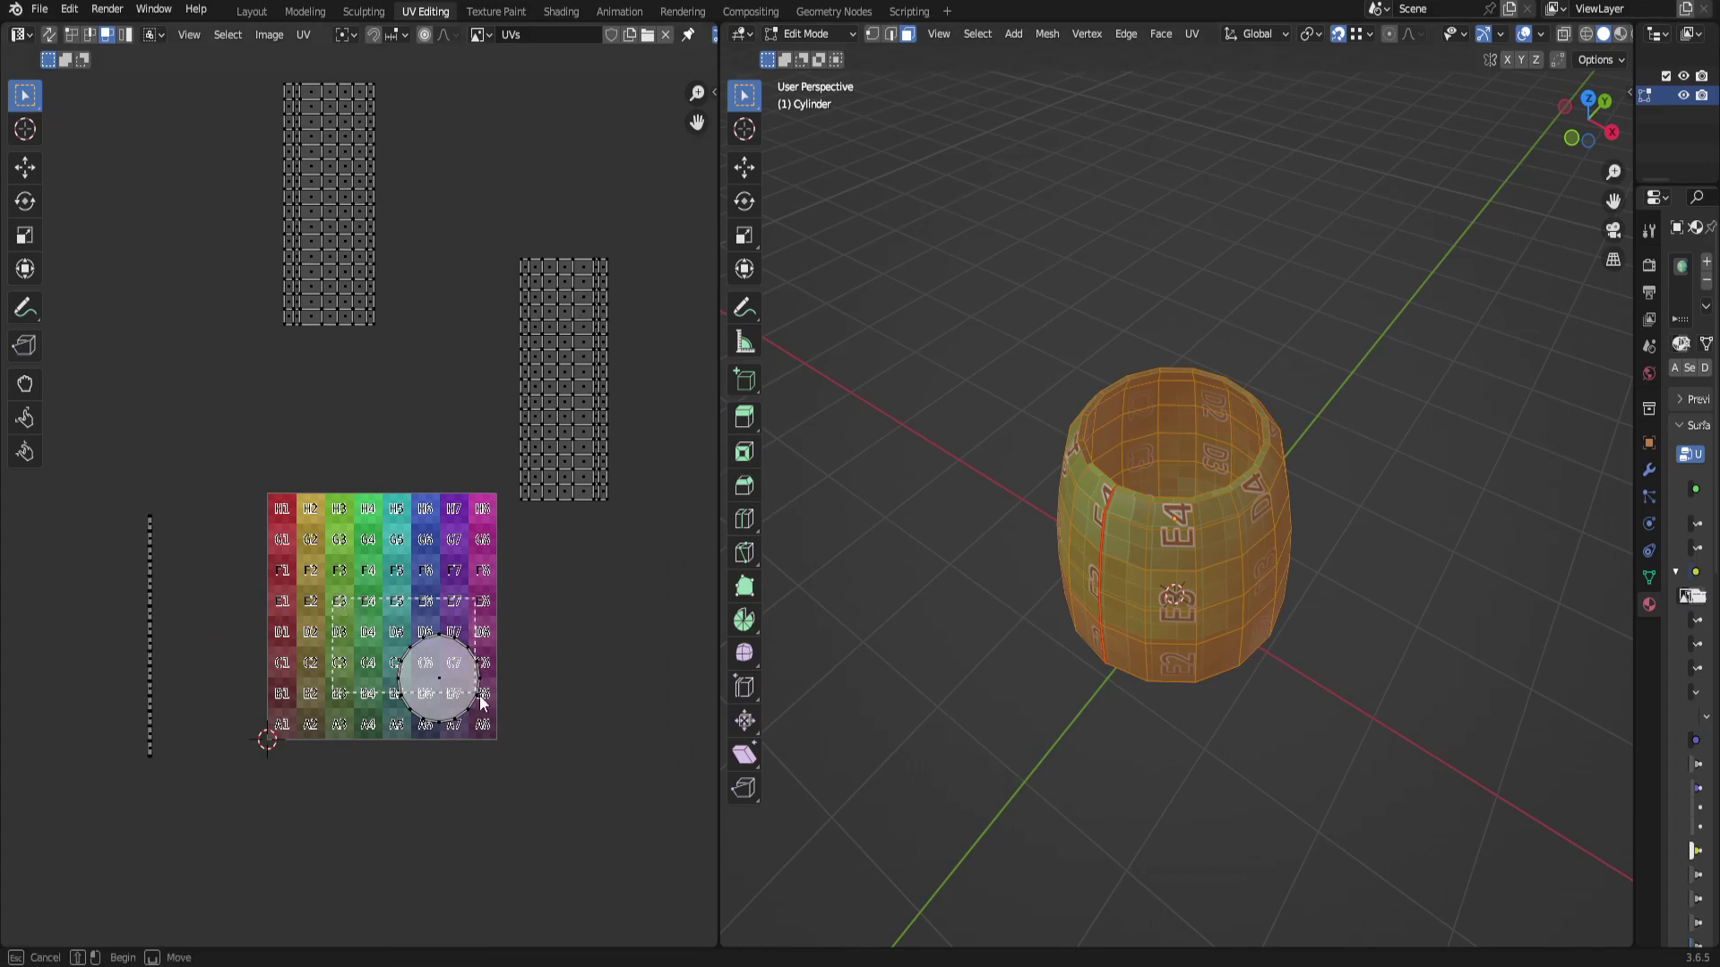
middle_drag(1191, 579, 1209, 549)
click(1214, 547)
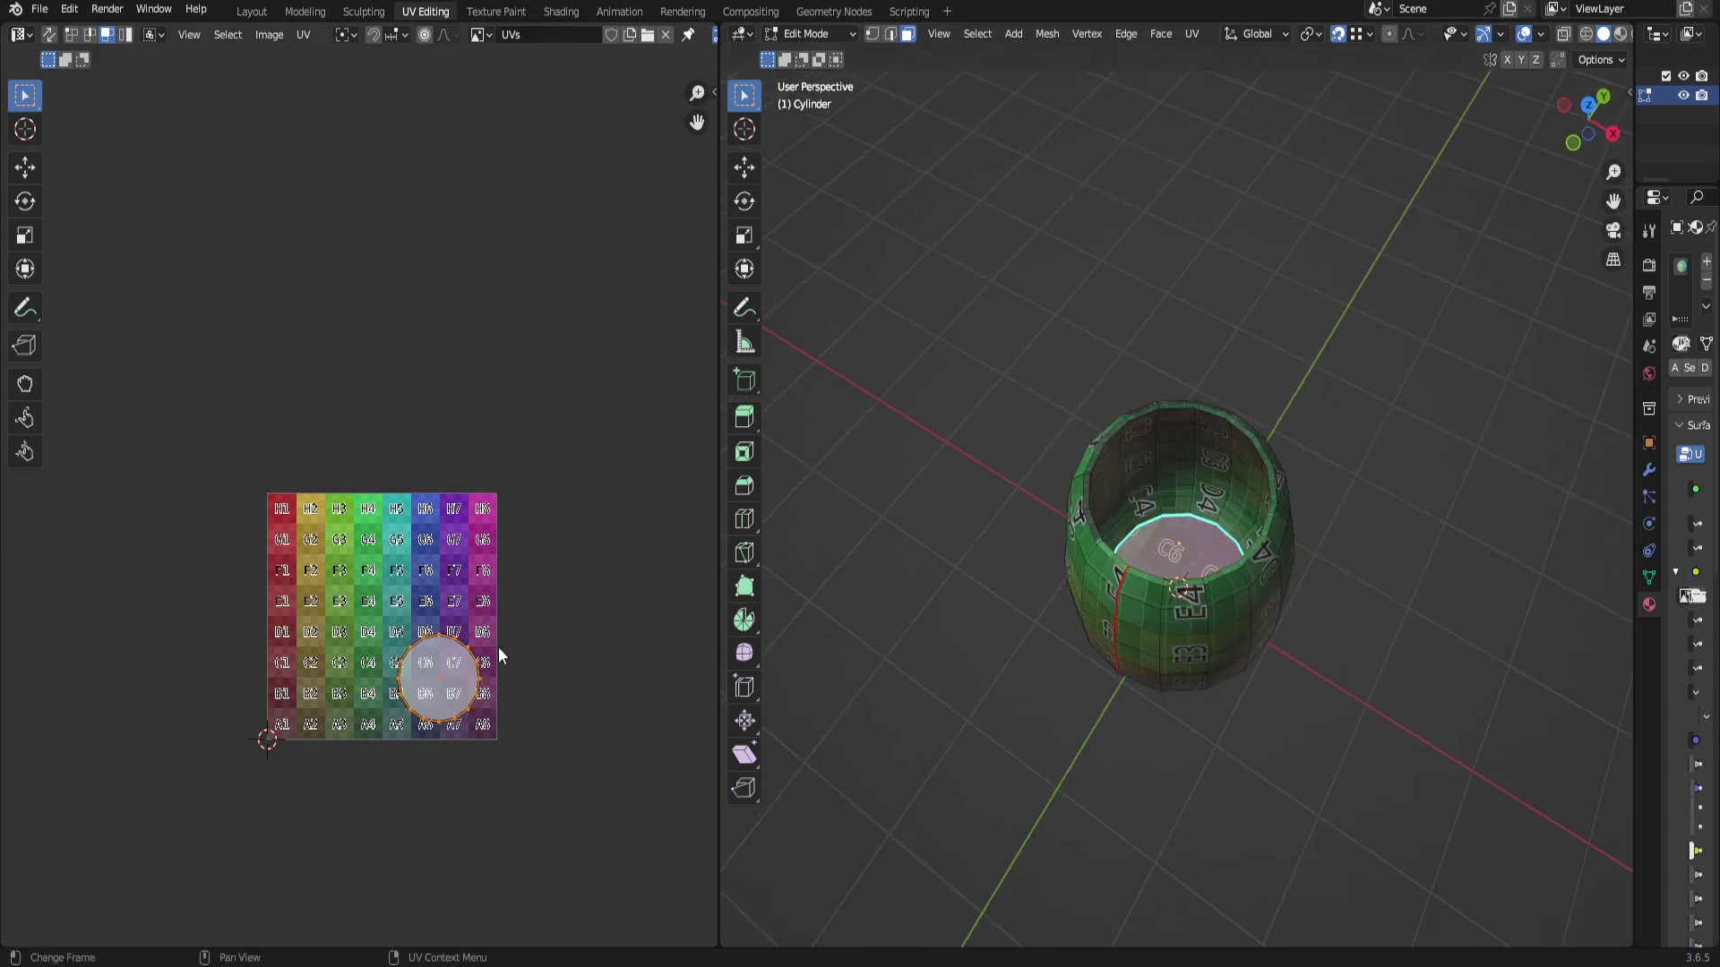
key(g)
key(x)
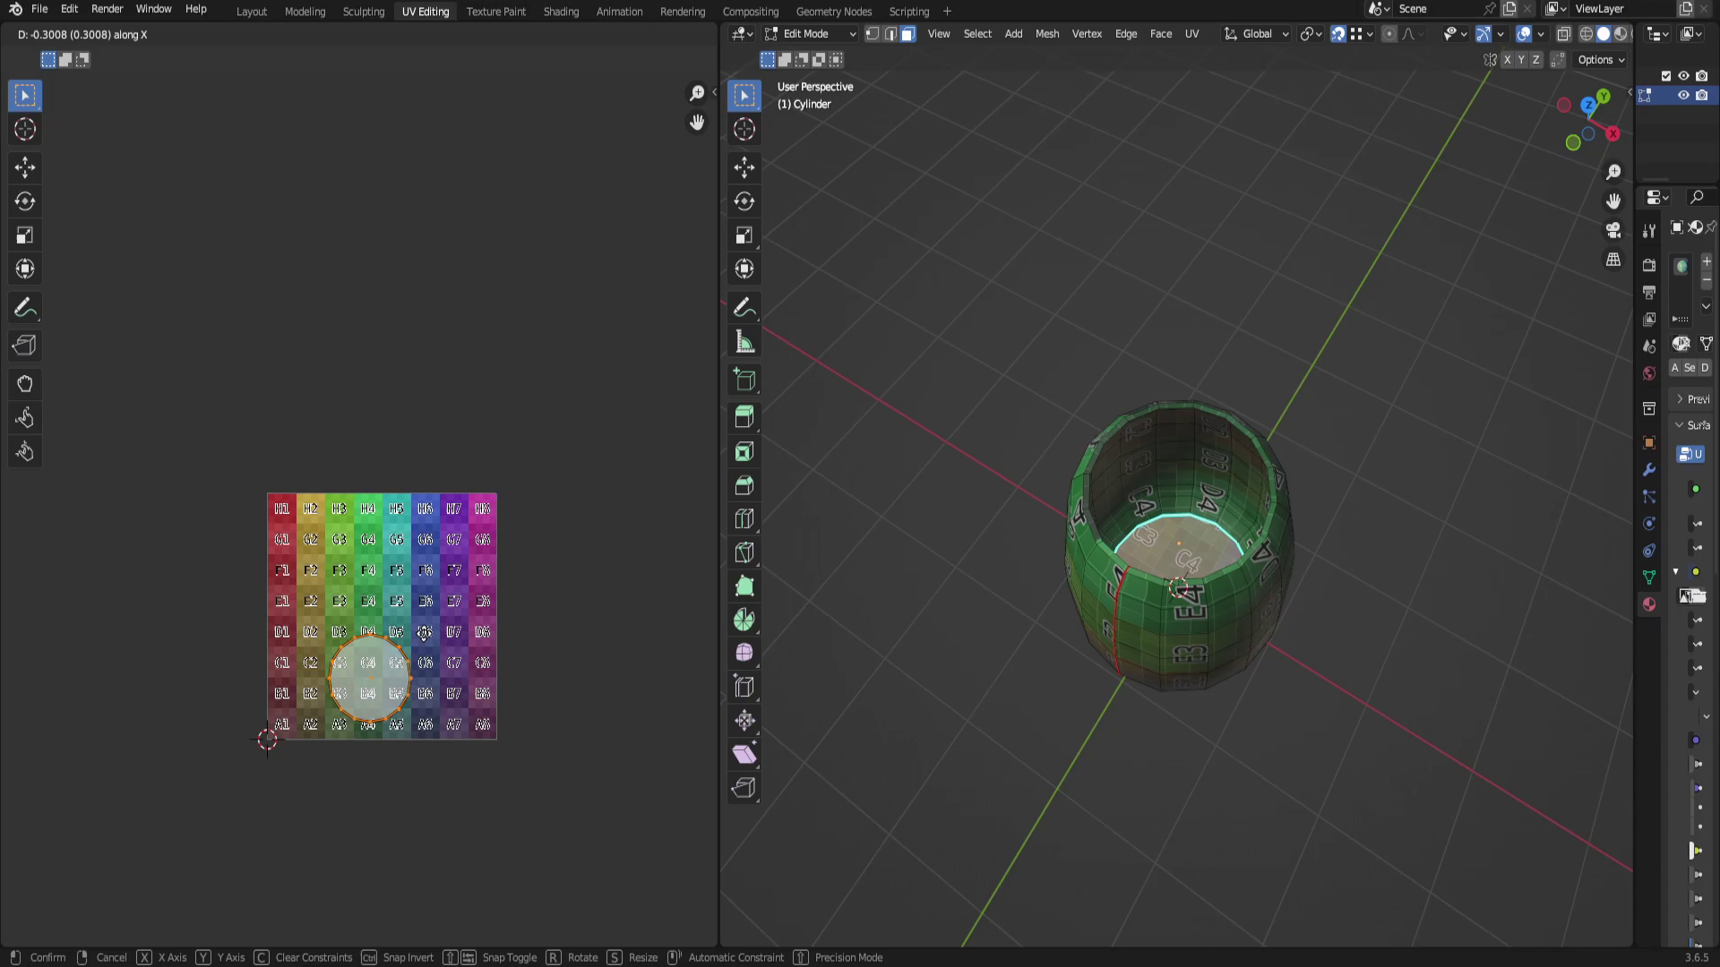
click(369, 631)
Select the UV circles of both bottom faces and move them together to the empty area below the grid texture.
middle_drag(1200, 573, 1235, 459)
click(1201, 508)
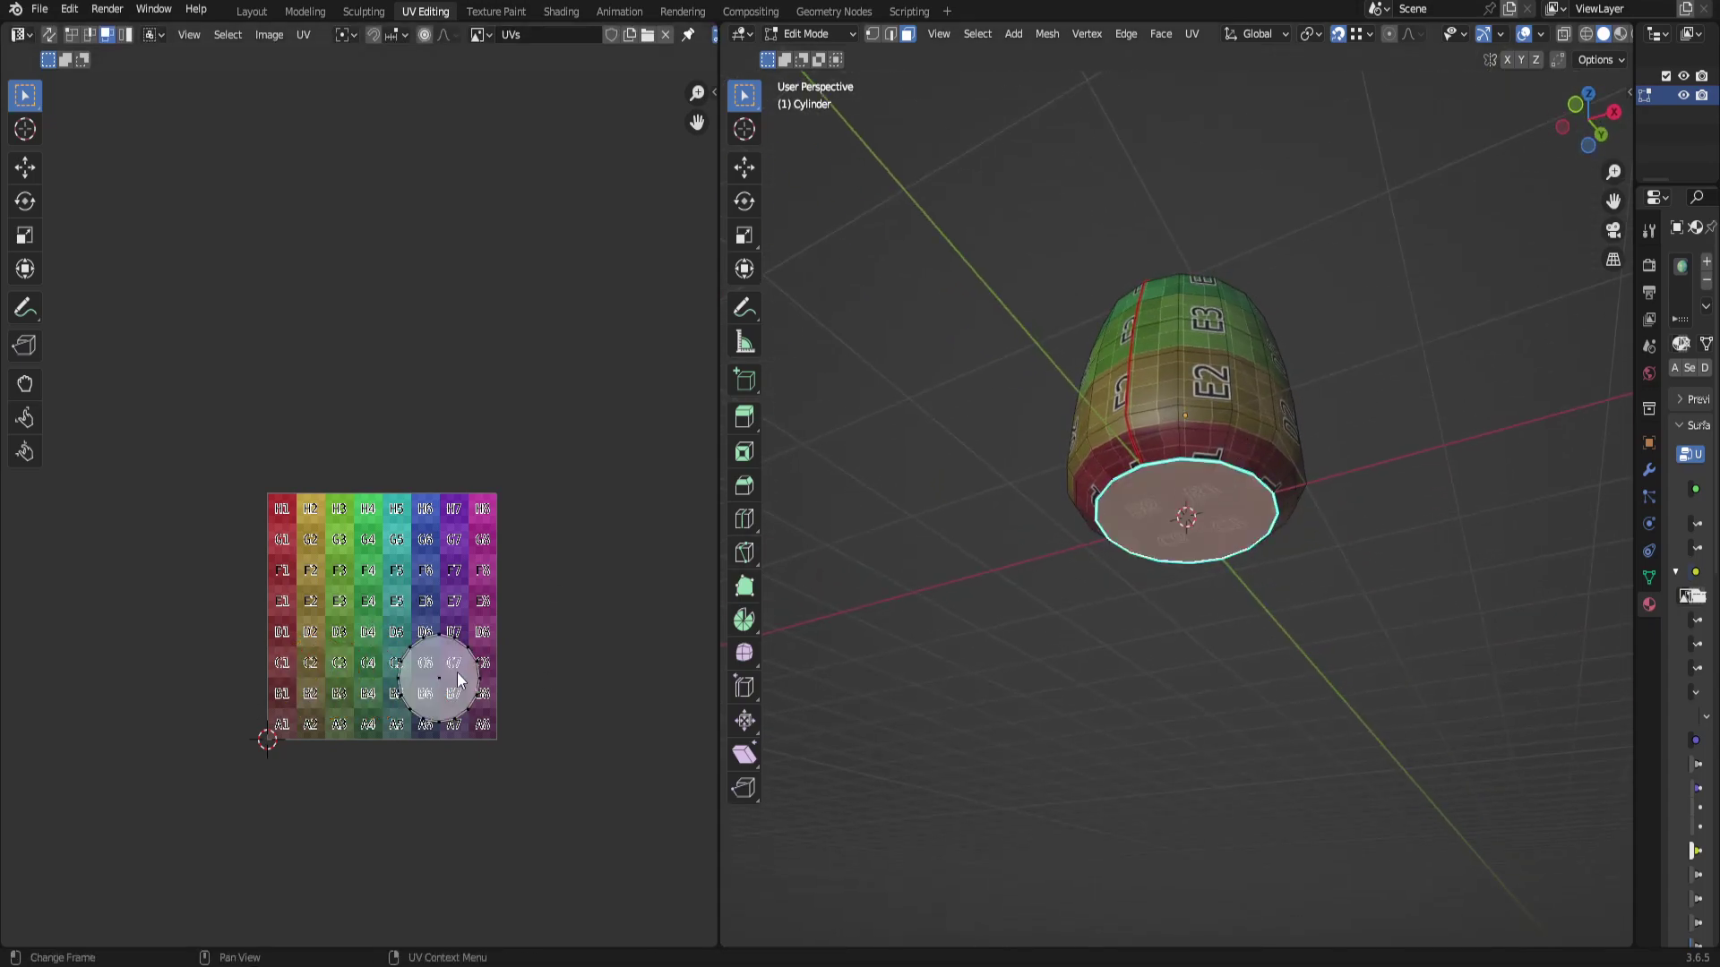
key(ctrl+l)
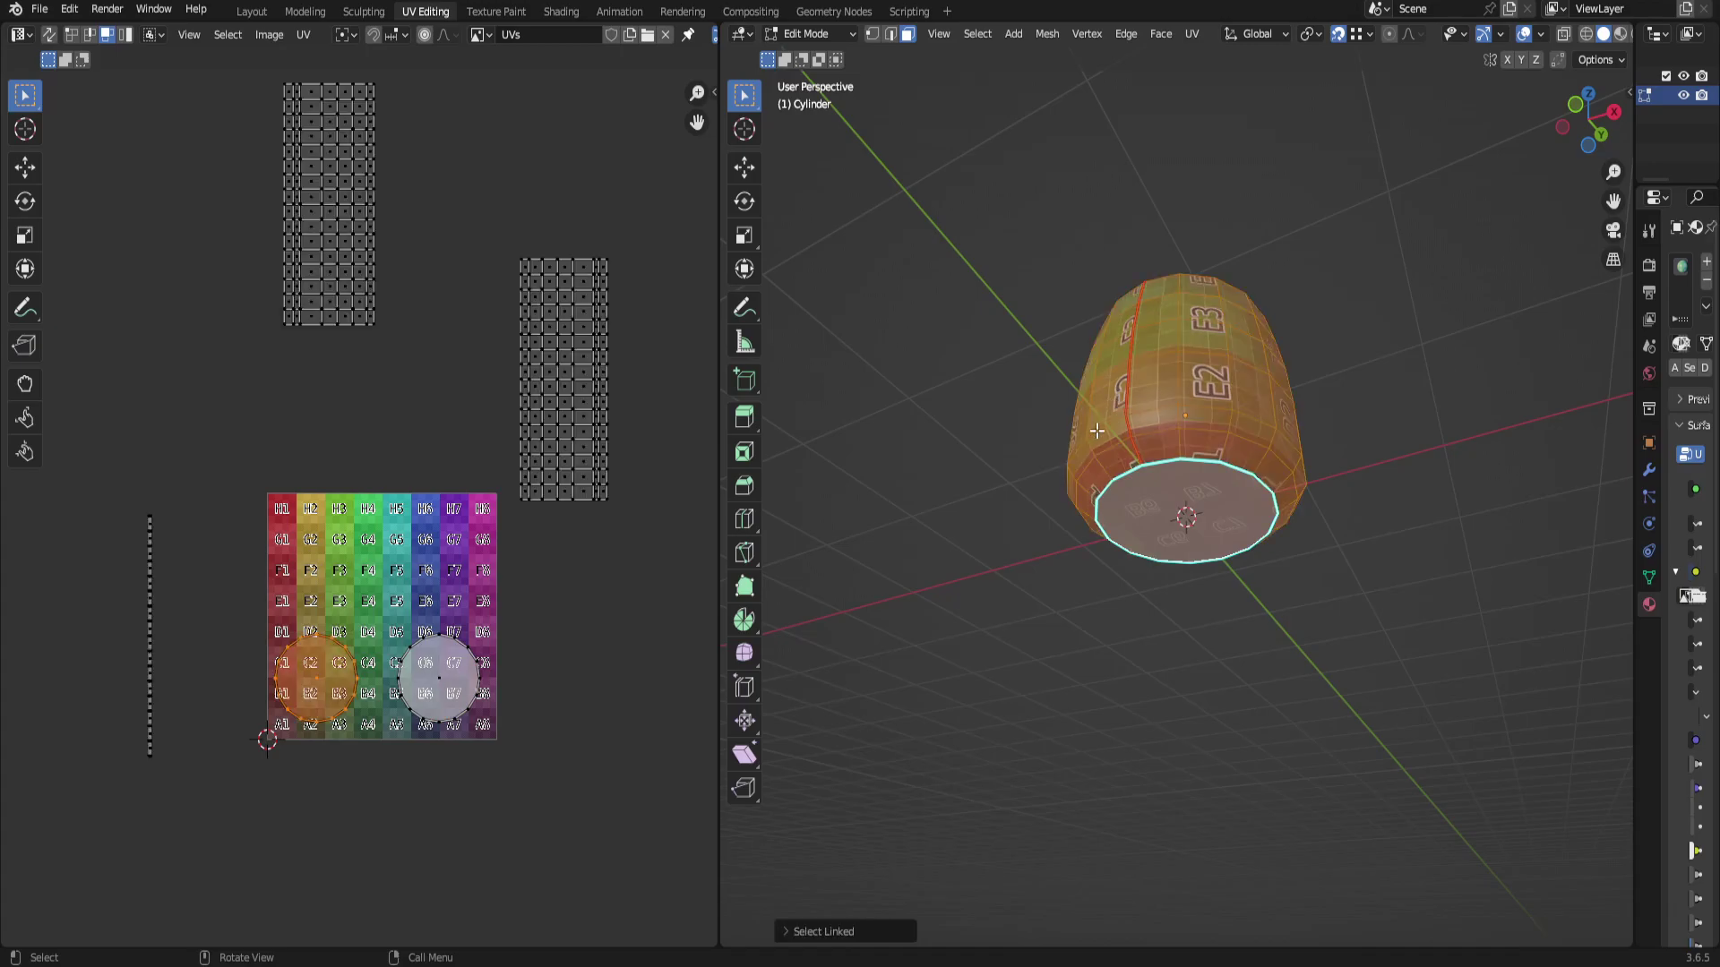
drag(256, 586, 441, 744)
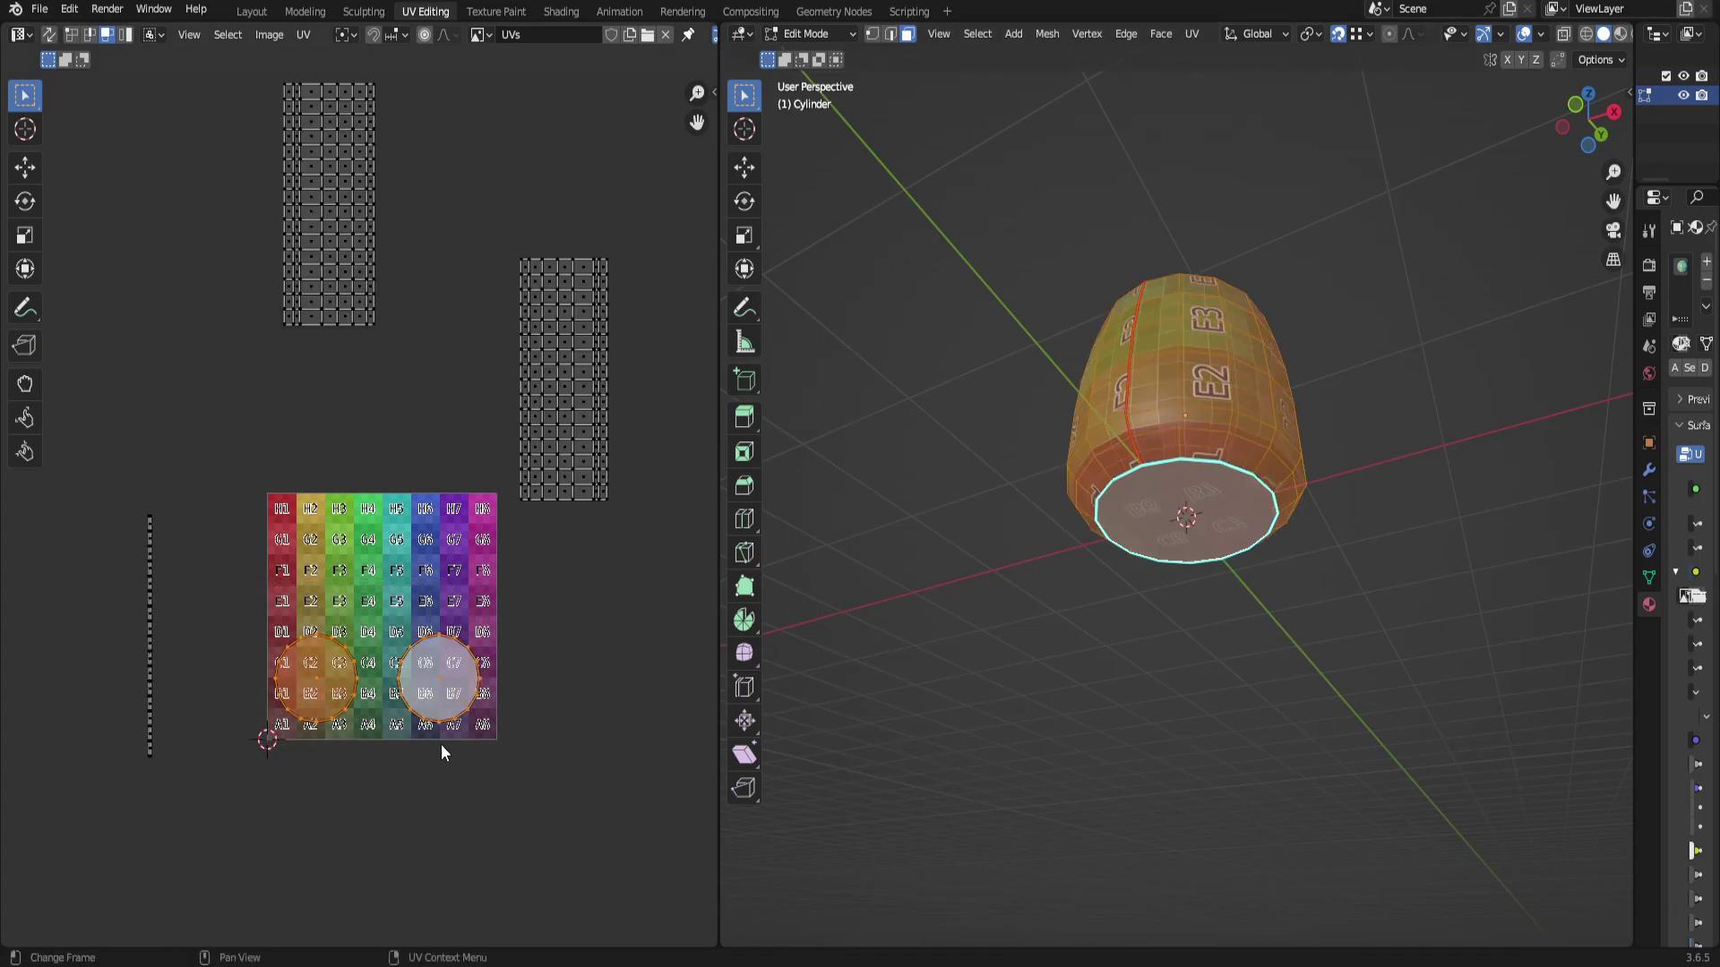
key(g)
click(269, 887)
click(395, 778)
Select both bottom faces' UV circles below the grid texture and scale them down together to about 0.7.
scroll(604, 596, down, 1)
middle_drag(1343, 537, 1287, 678)
scroll(1287, 678, up, 2)
drag(195, 804, 336, 816)
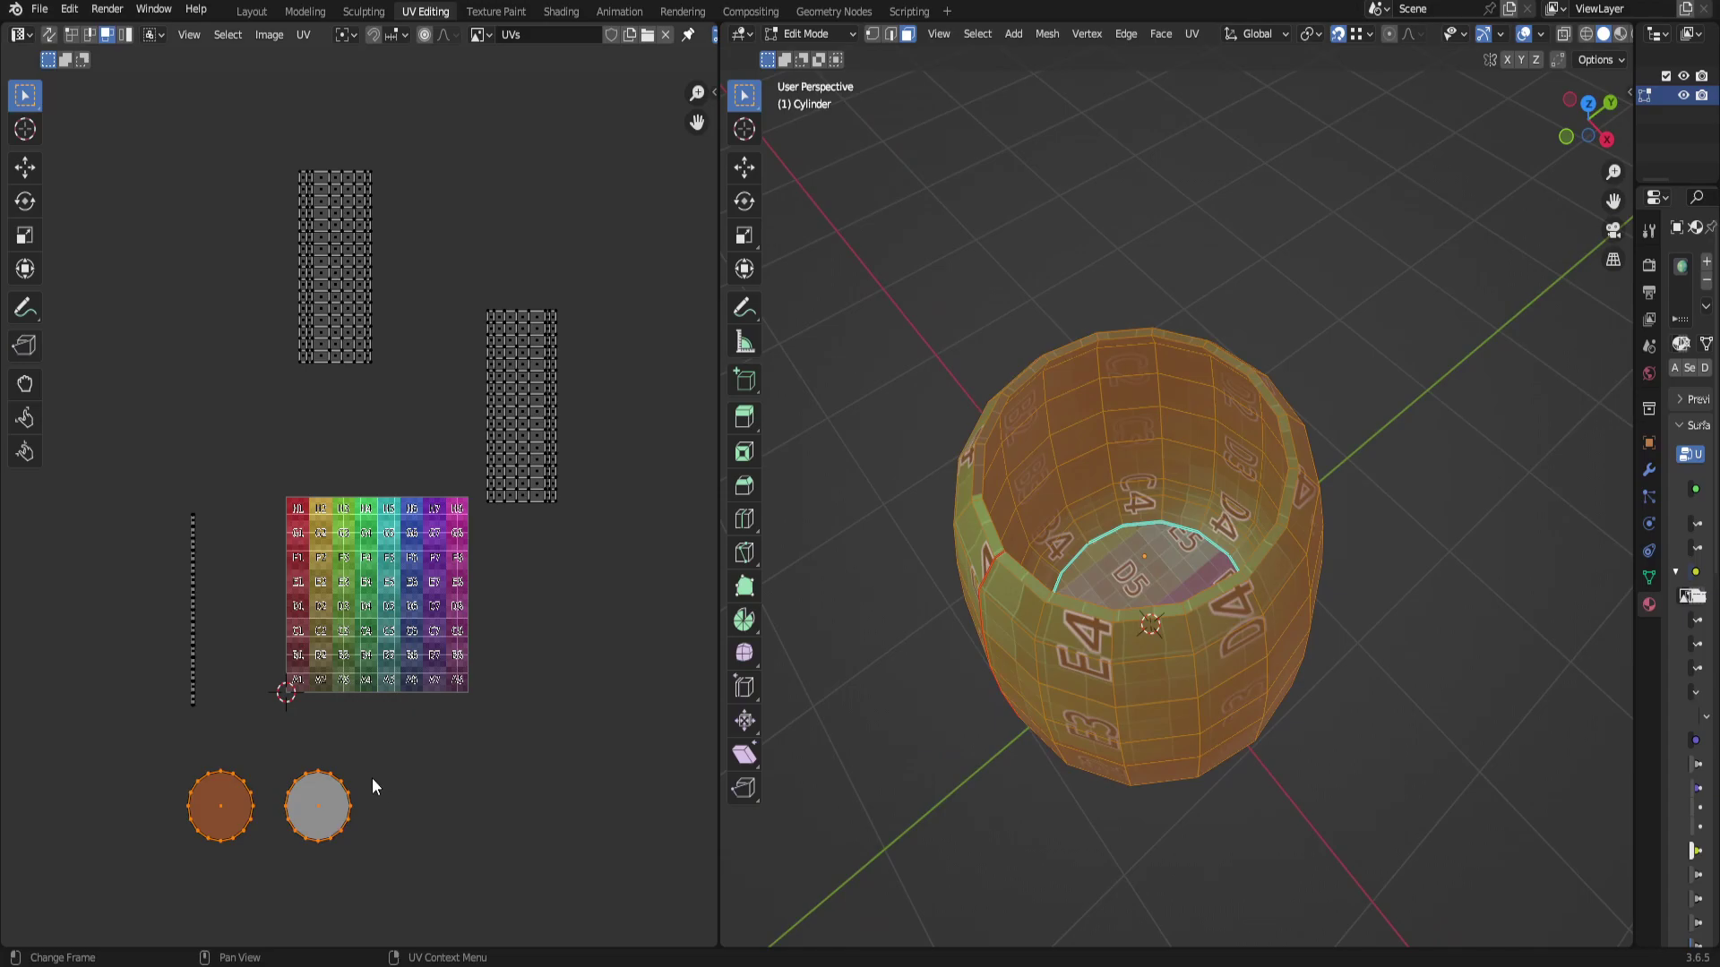
key(s)
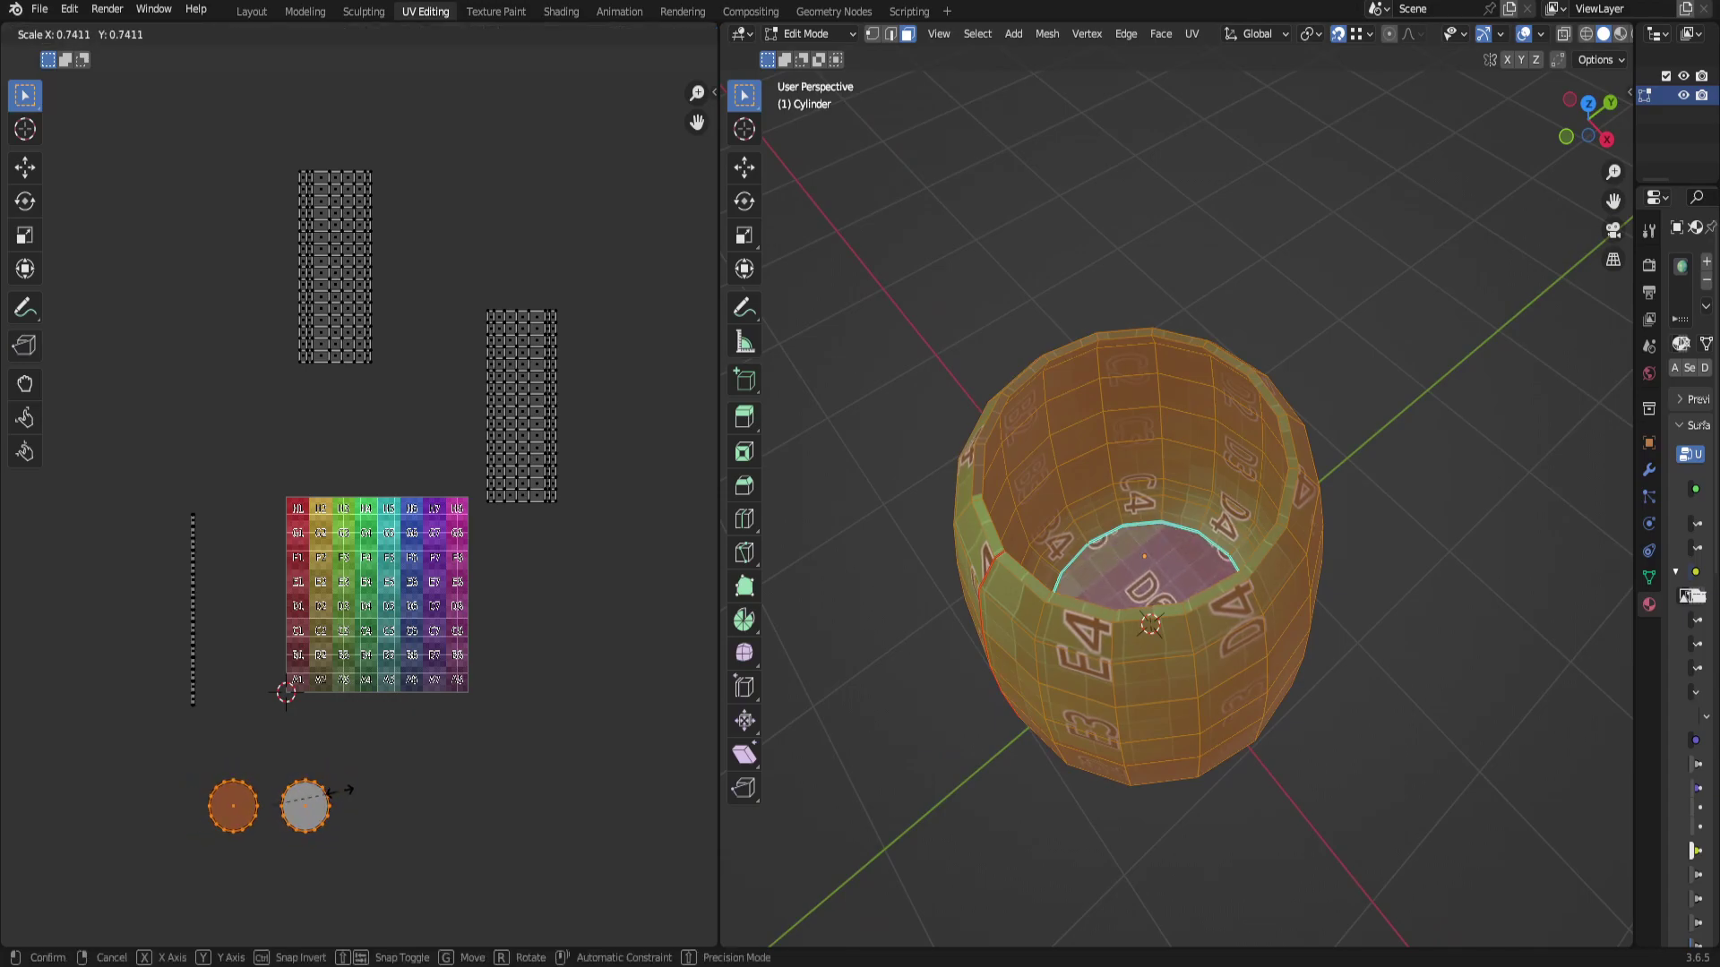
click(338, 797)
middle_drag(1155, 771, 1133, 486)
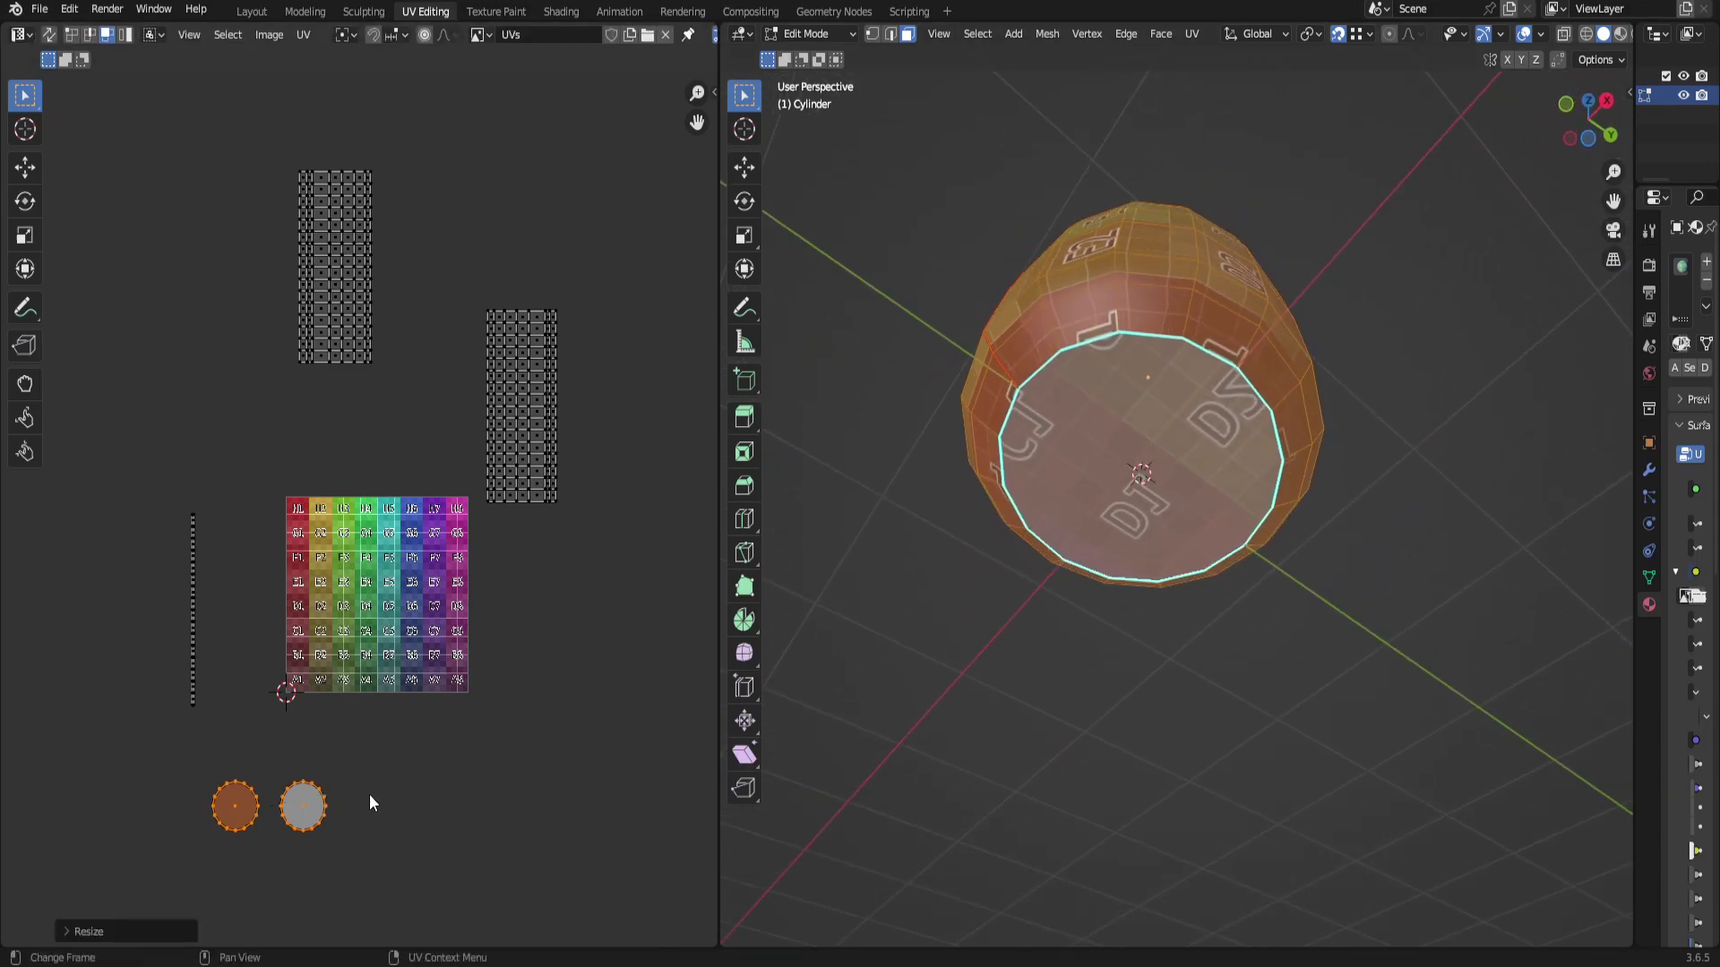
Move the outer wall's UV grid onto the colour grid texture and align it with the texture's left edge.
click(414, 794)
scroll(456, 708, down, 2)
drag(236, 204, 400, 414)
key(g)
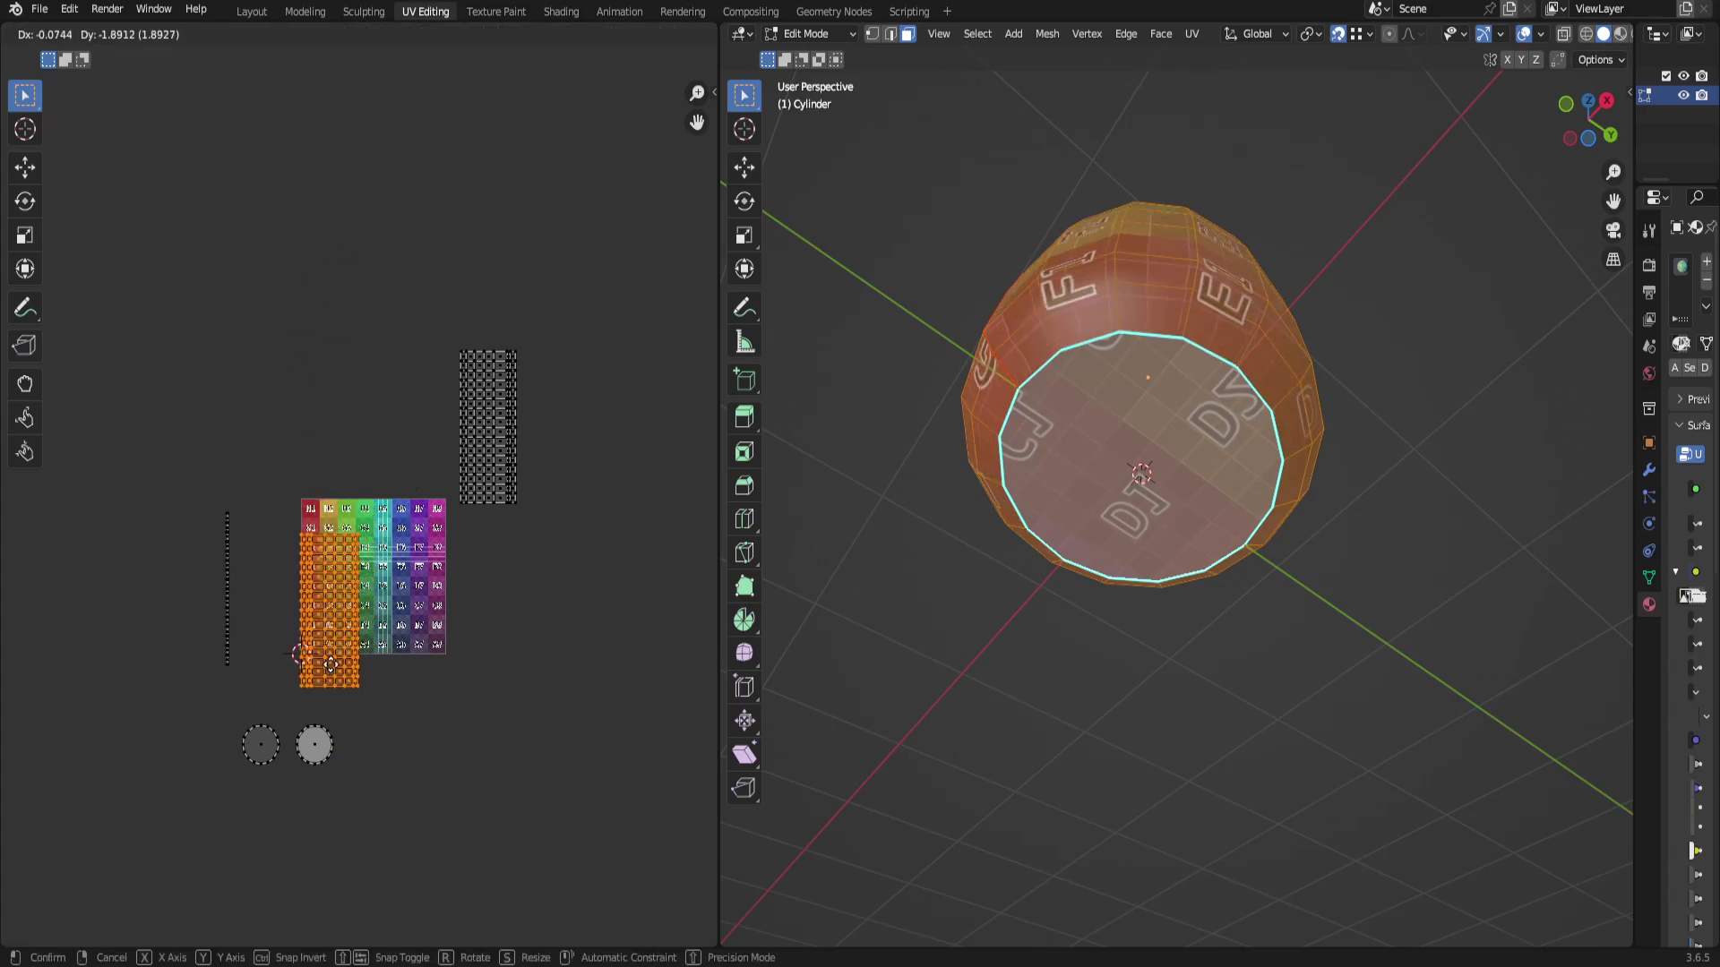
click(335, 636)
scroll(384, 632, up, 5)
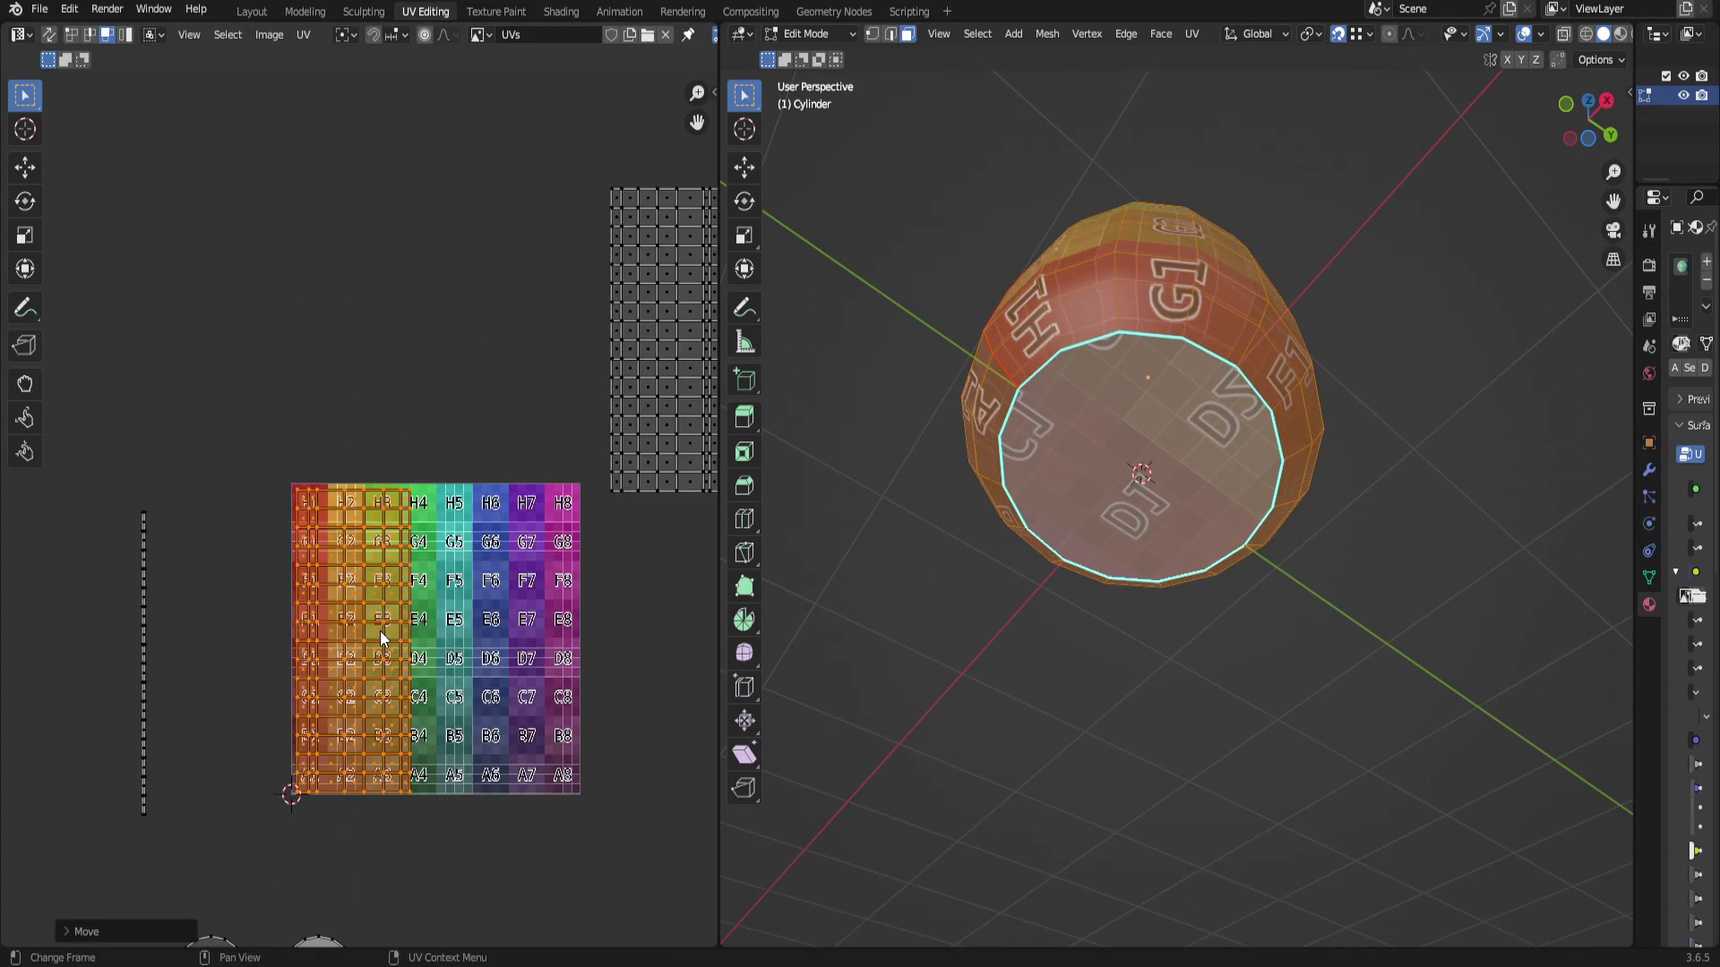
middle_drag(509, 622, 506, 476)
key(g)
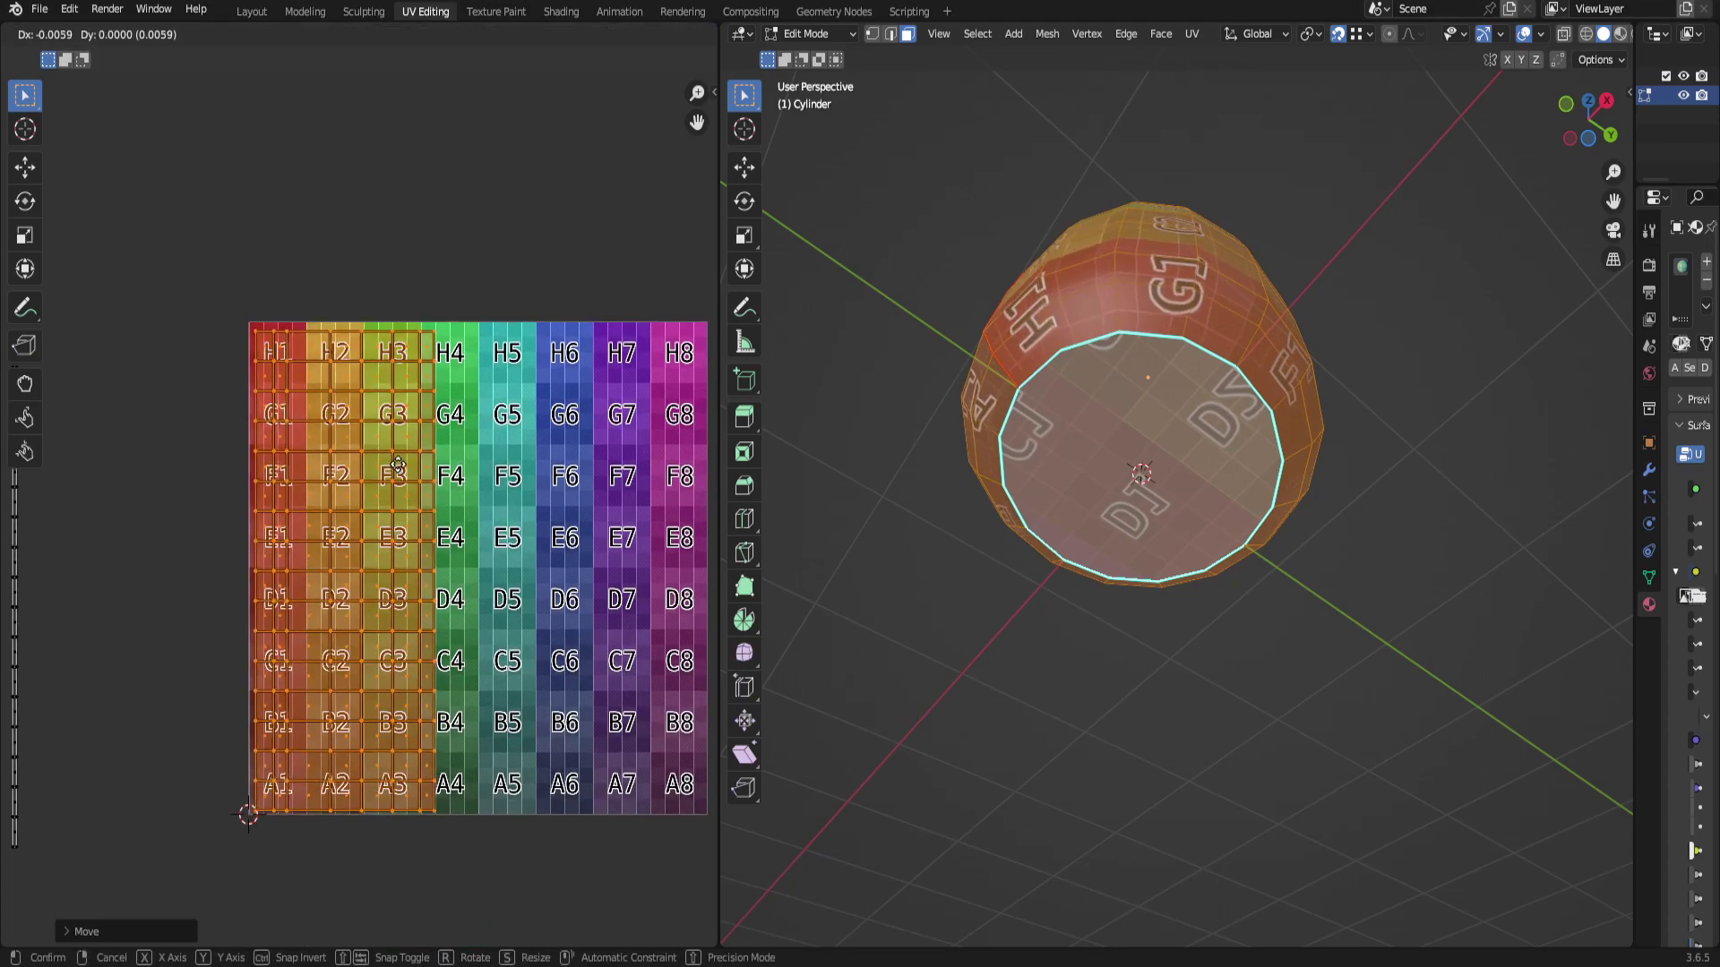
click(402, 476)
scroll(403, 476, down, 2)
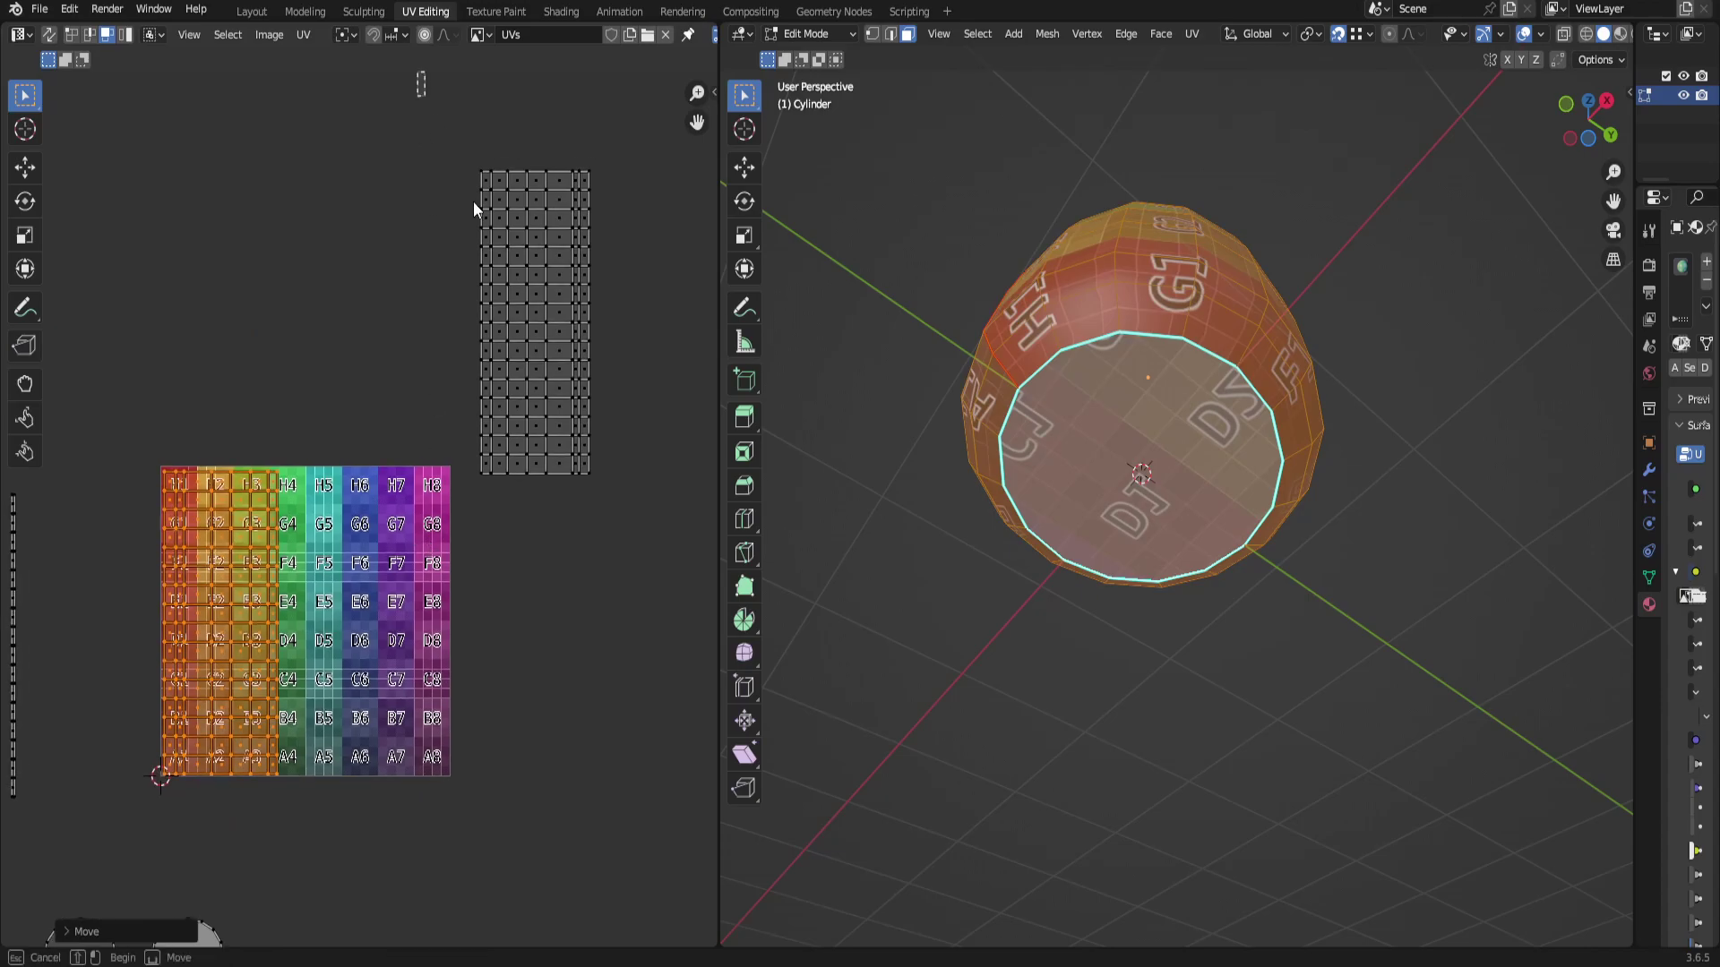
Turn on UV sync selection and clear the current selection.
drag(423, 79, 707, 591)
drag(104, 365, 175, 829)
middle_drag(1183, 573, 896, 511)
click(49, 35)
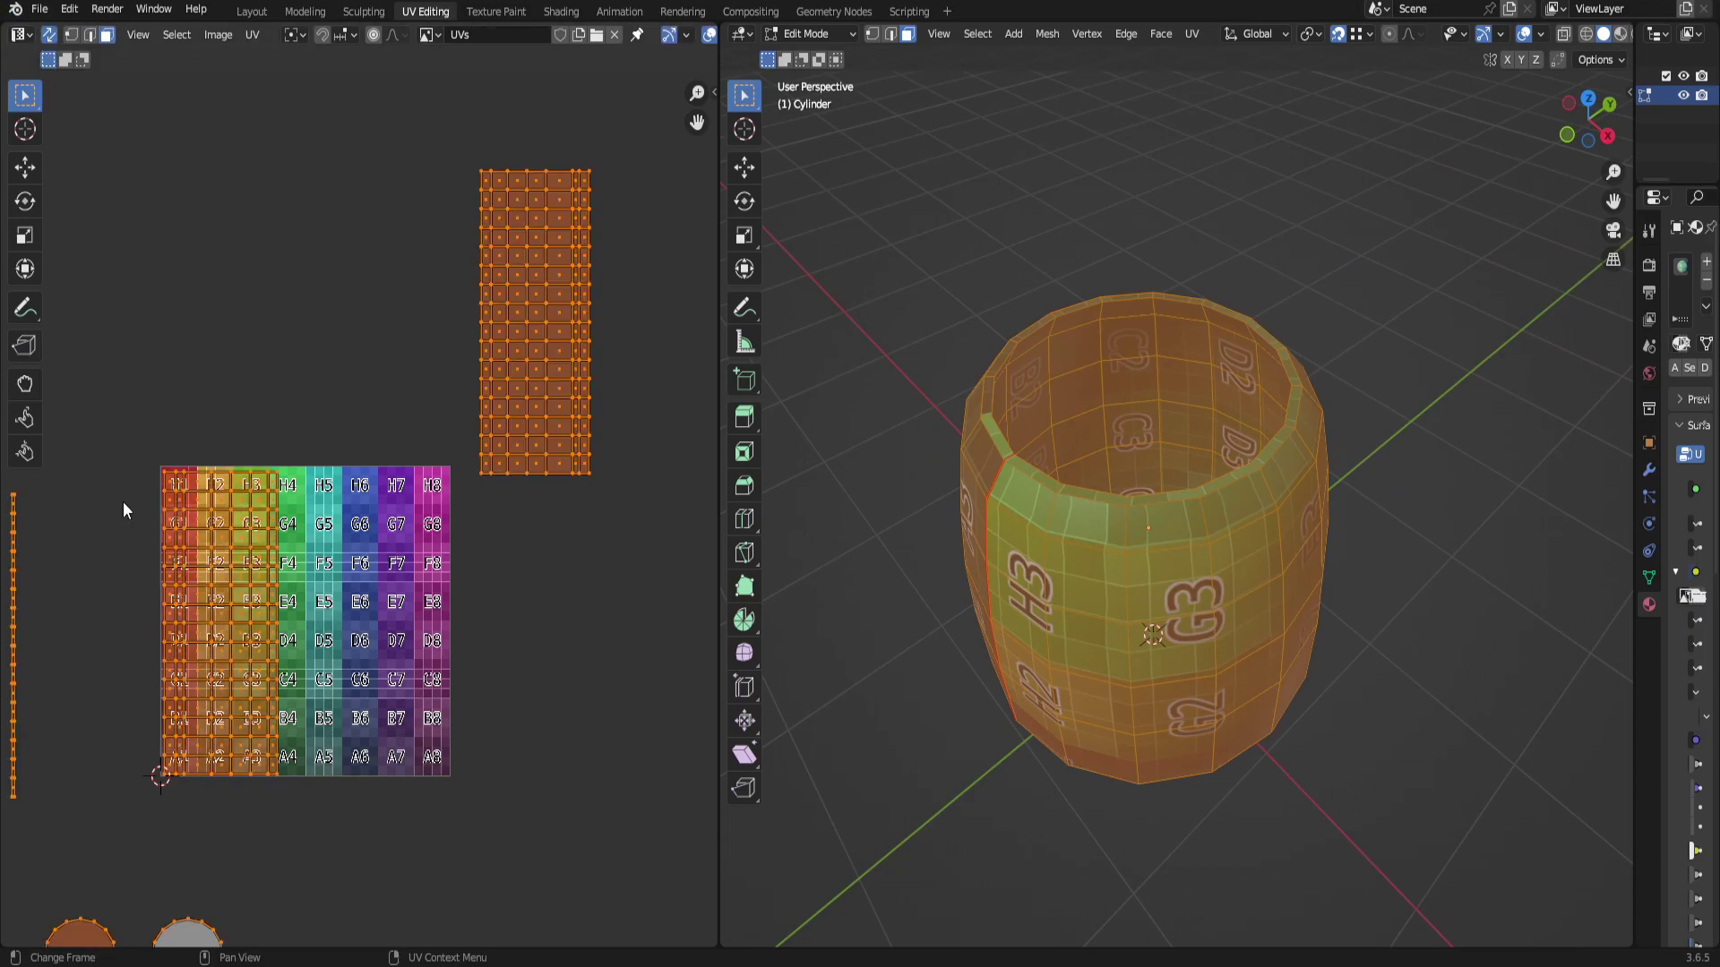
click(122, 502)
Select the outer wall grid's leftmost and rightmost columns in turn to check which end of the pot each covers.
drag(65, 344, 181, 867)
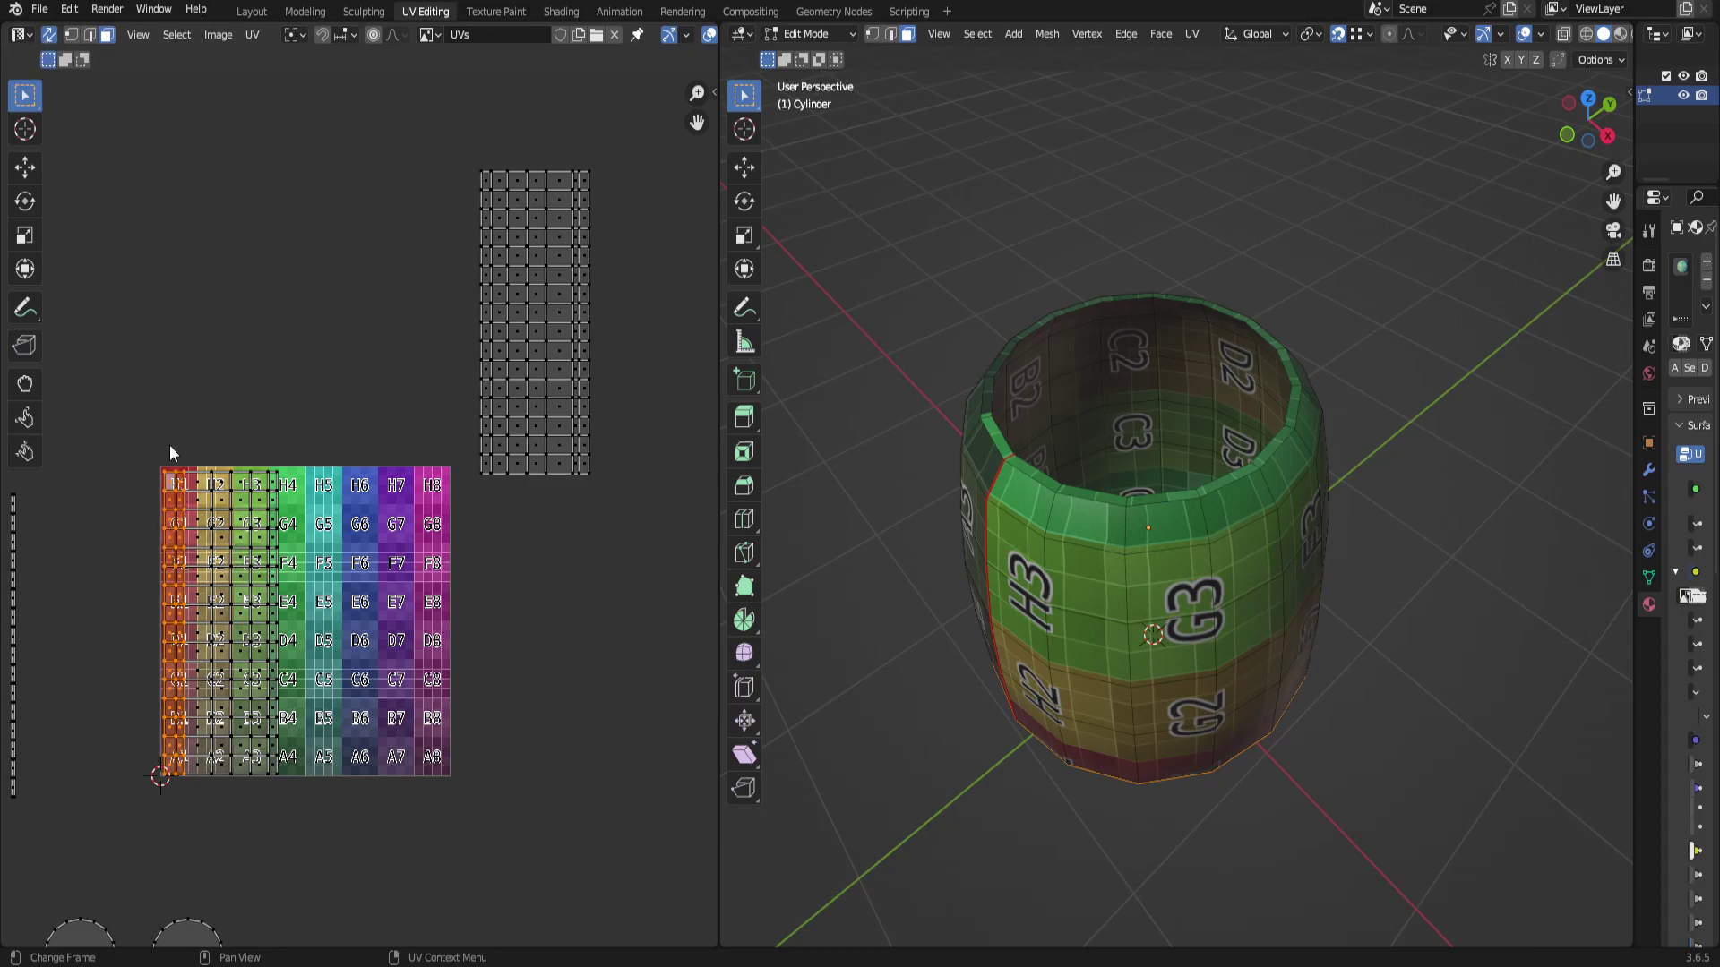
middle_drag(788, 735, 750, 455)
drag(340, 827, 252, 405)
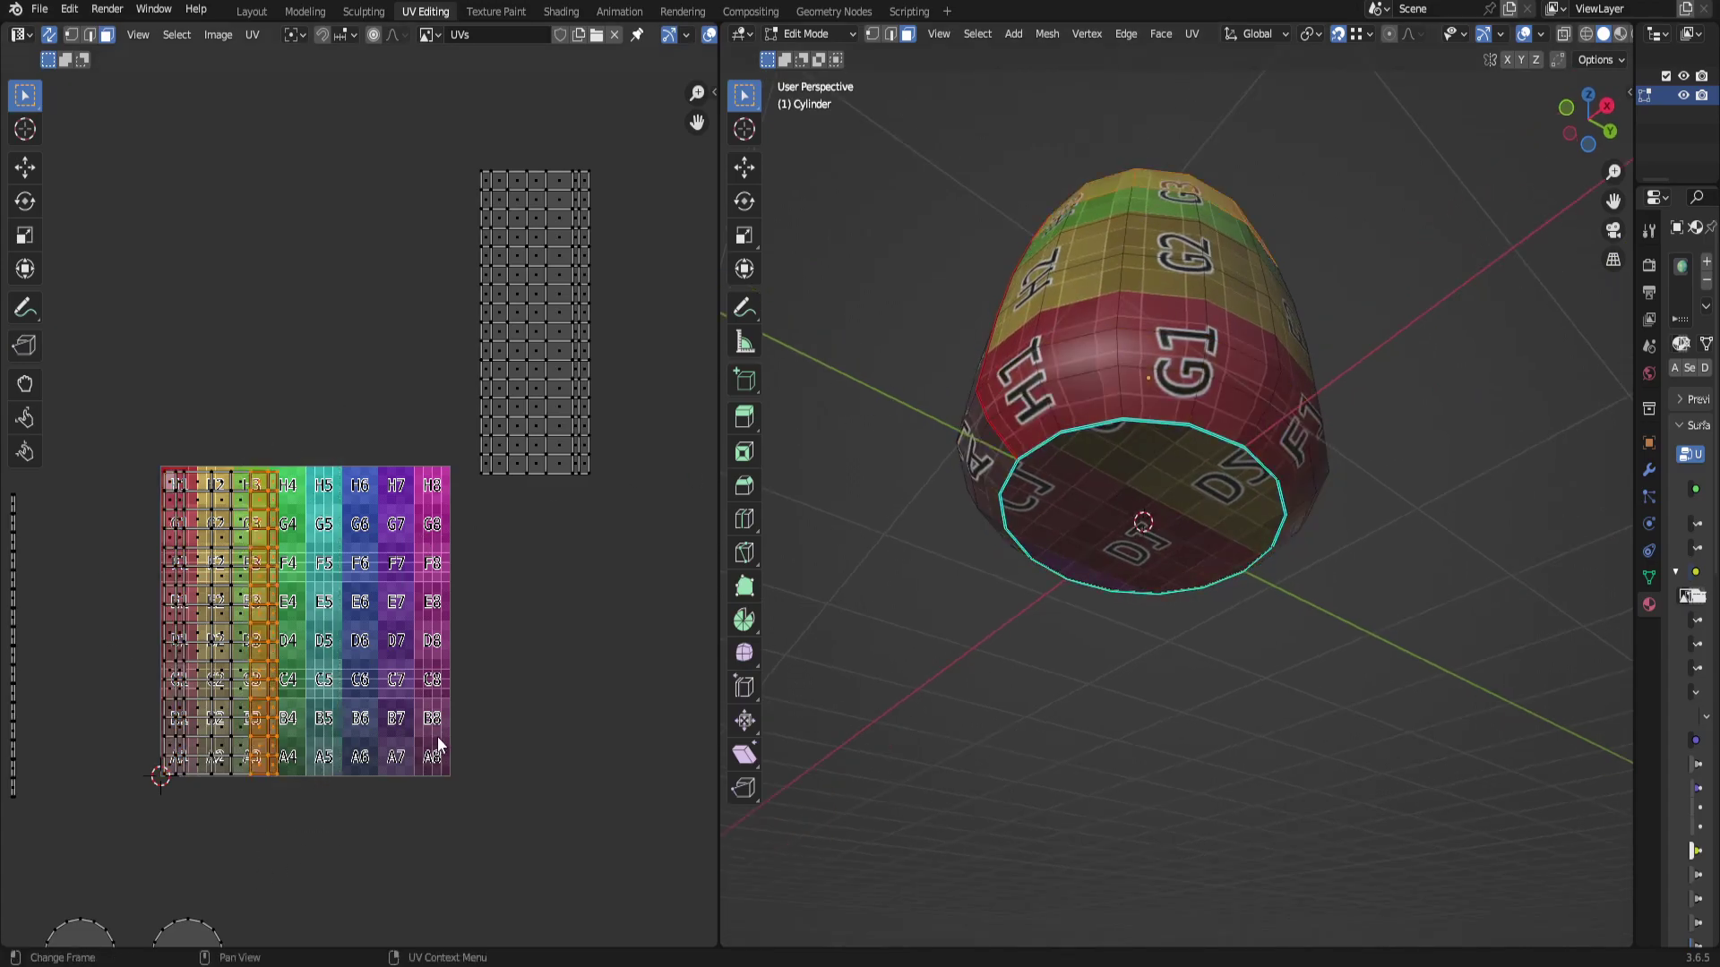
middle_drag(825, 756, 1380, 609)
Select the whole outer wall UV grid and rotate it by 90°.
drag(95, 369, 372, 865)
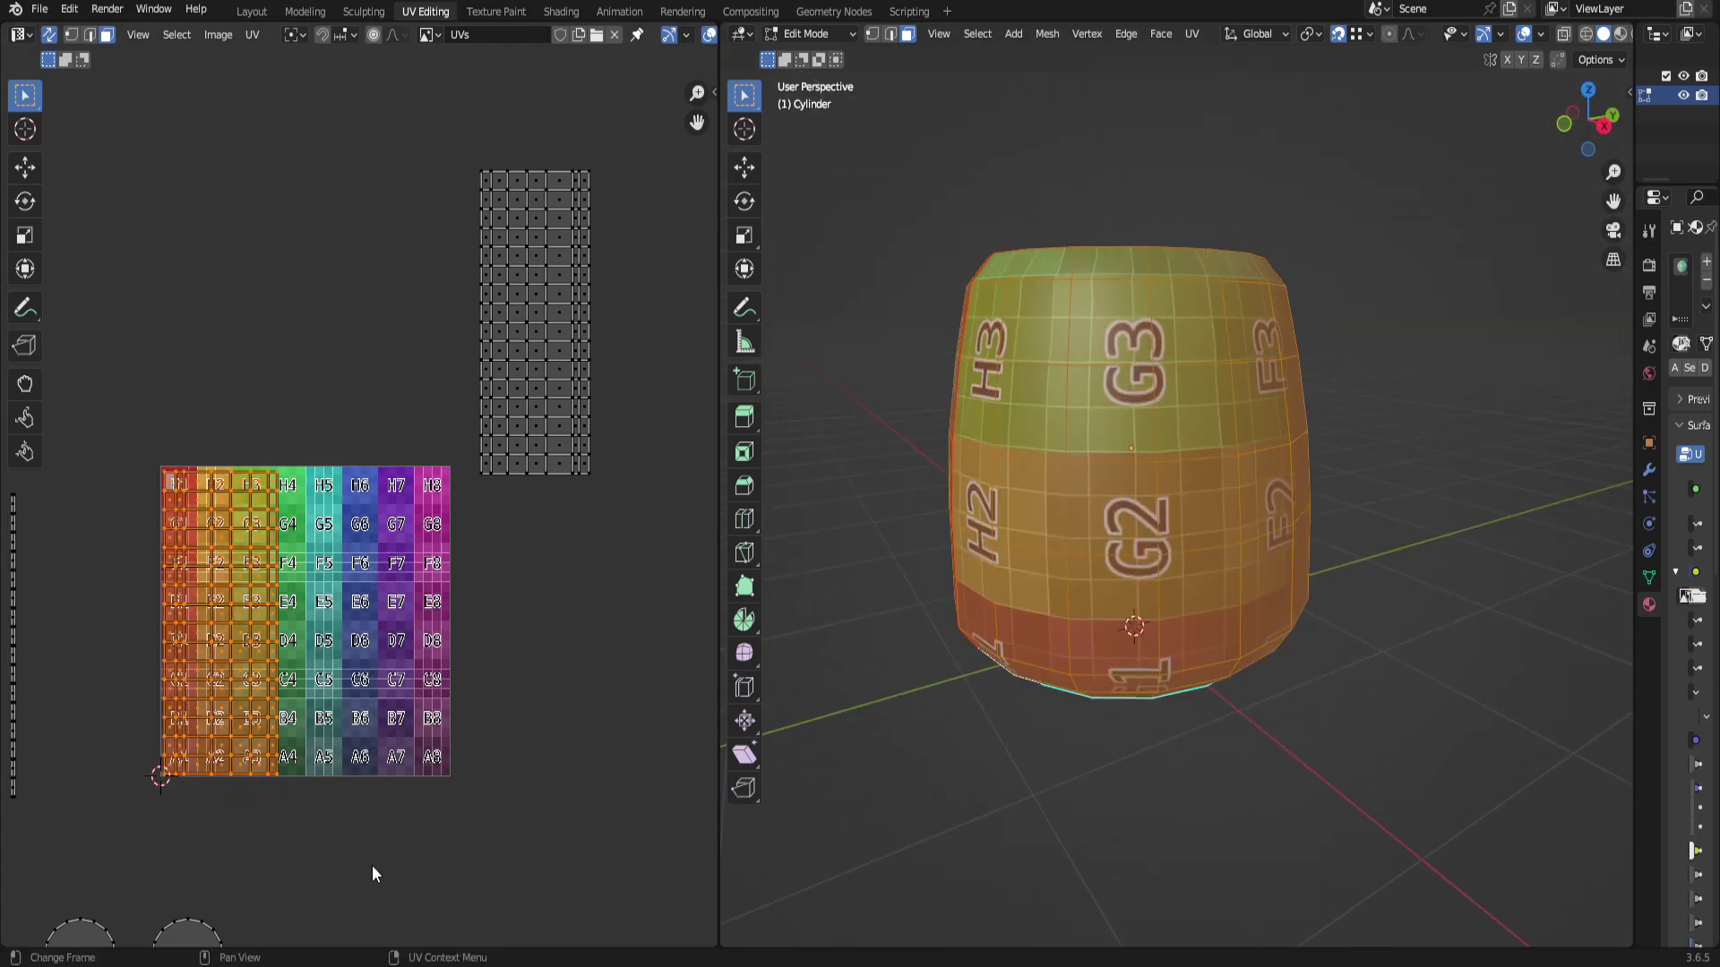
text(r)
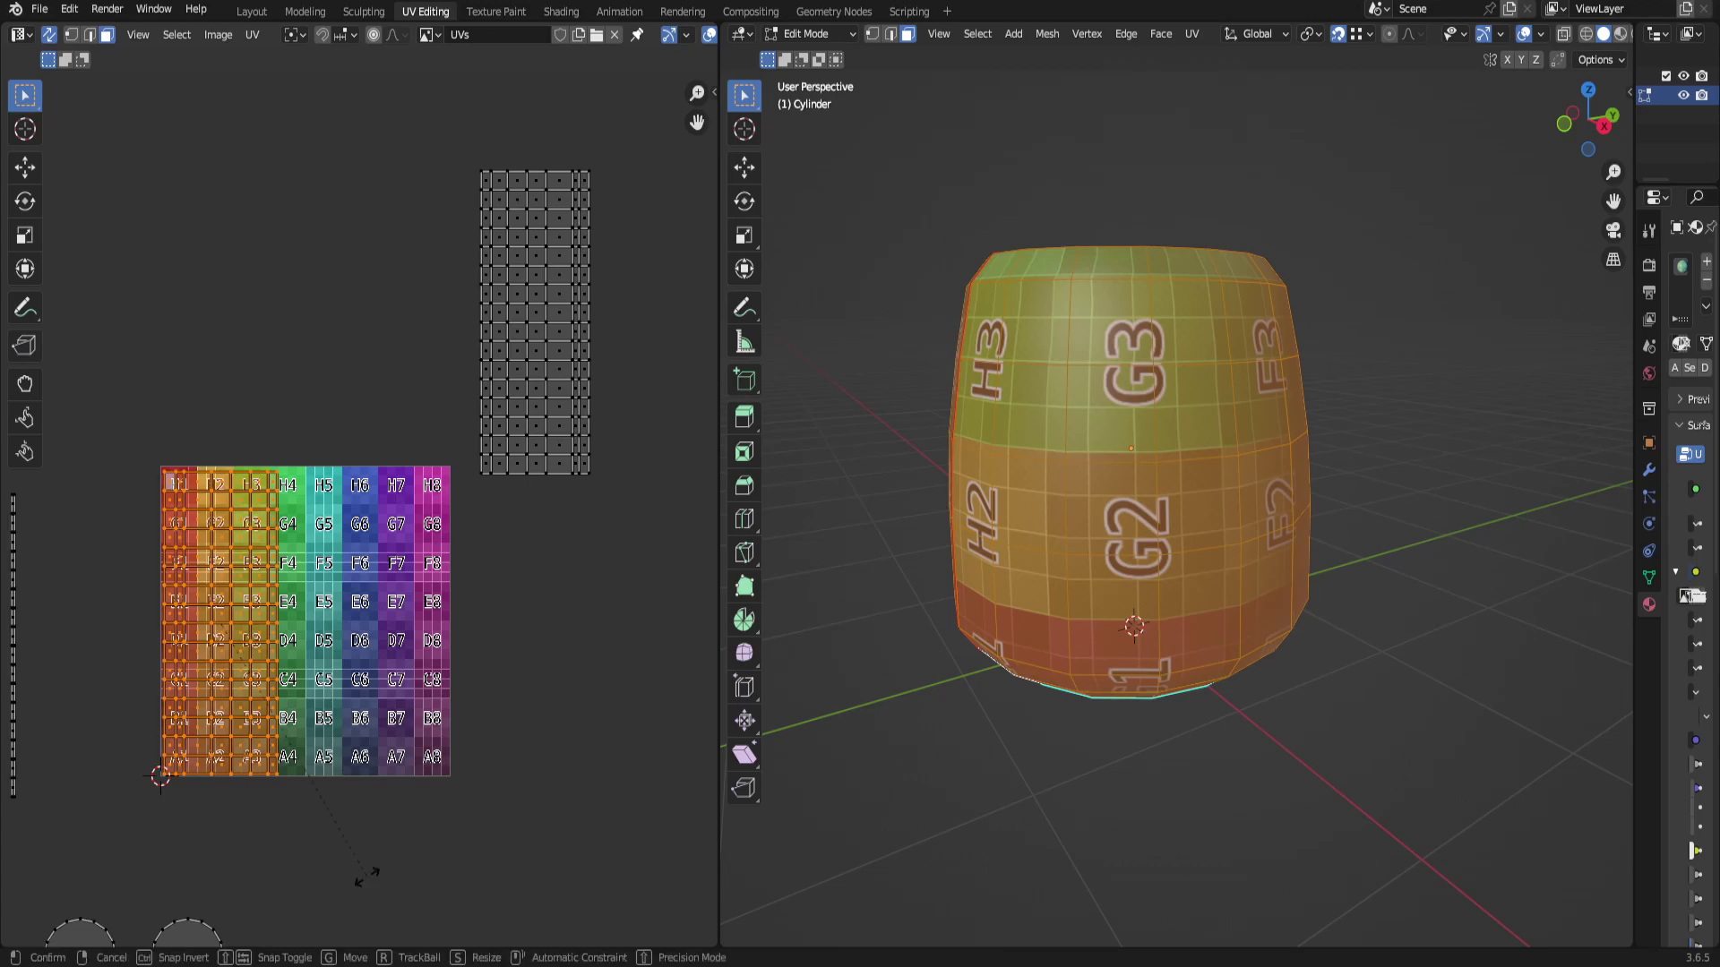
text(90)
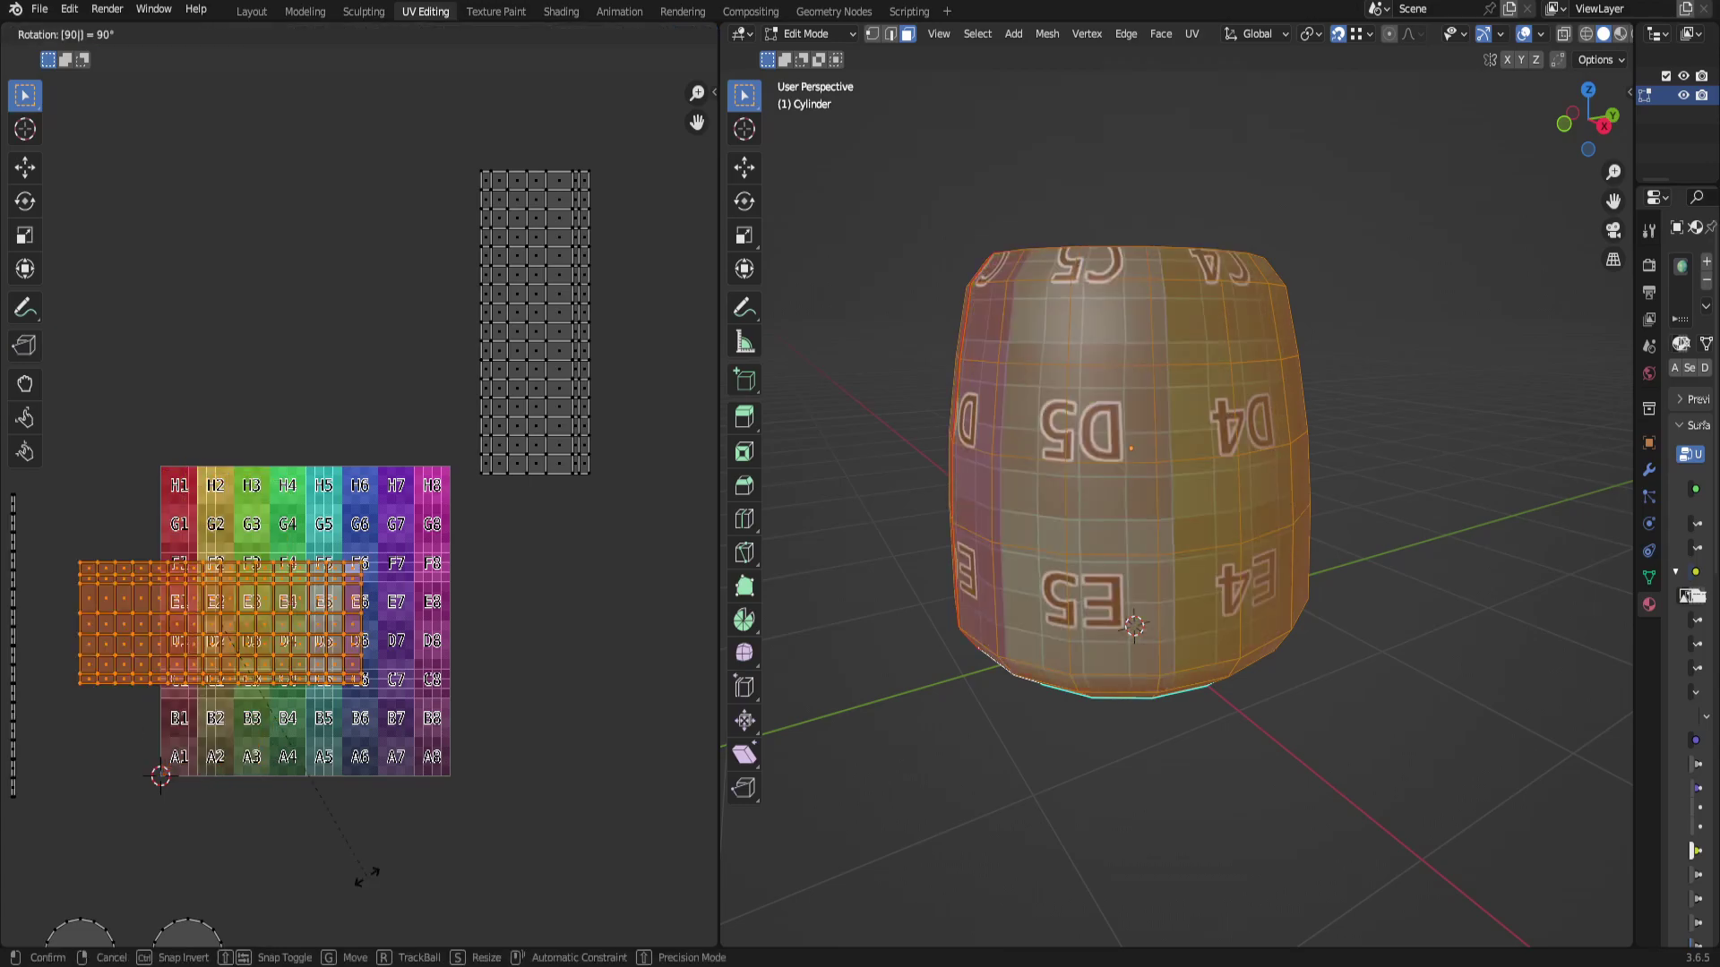
key(Return)
Check the upper rows of the outer wall's UV grid against the pot, and rotate the whole grid by 180°.
drag(45, 503, 498, 609)
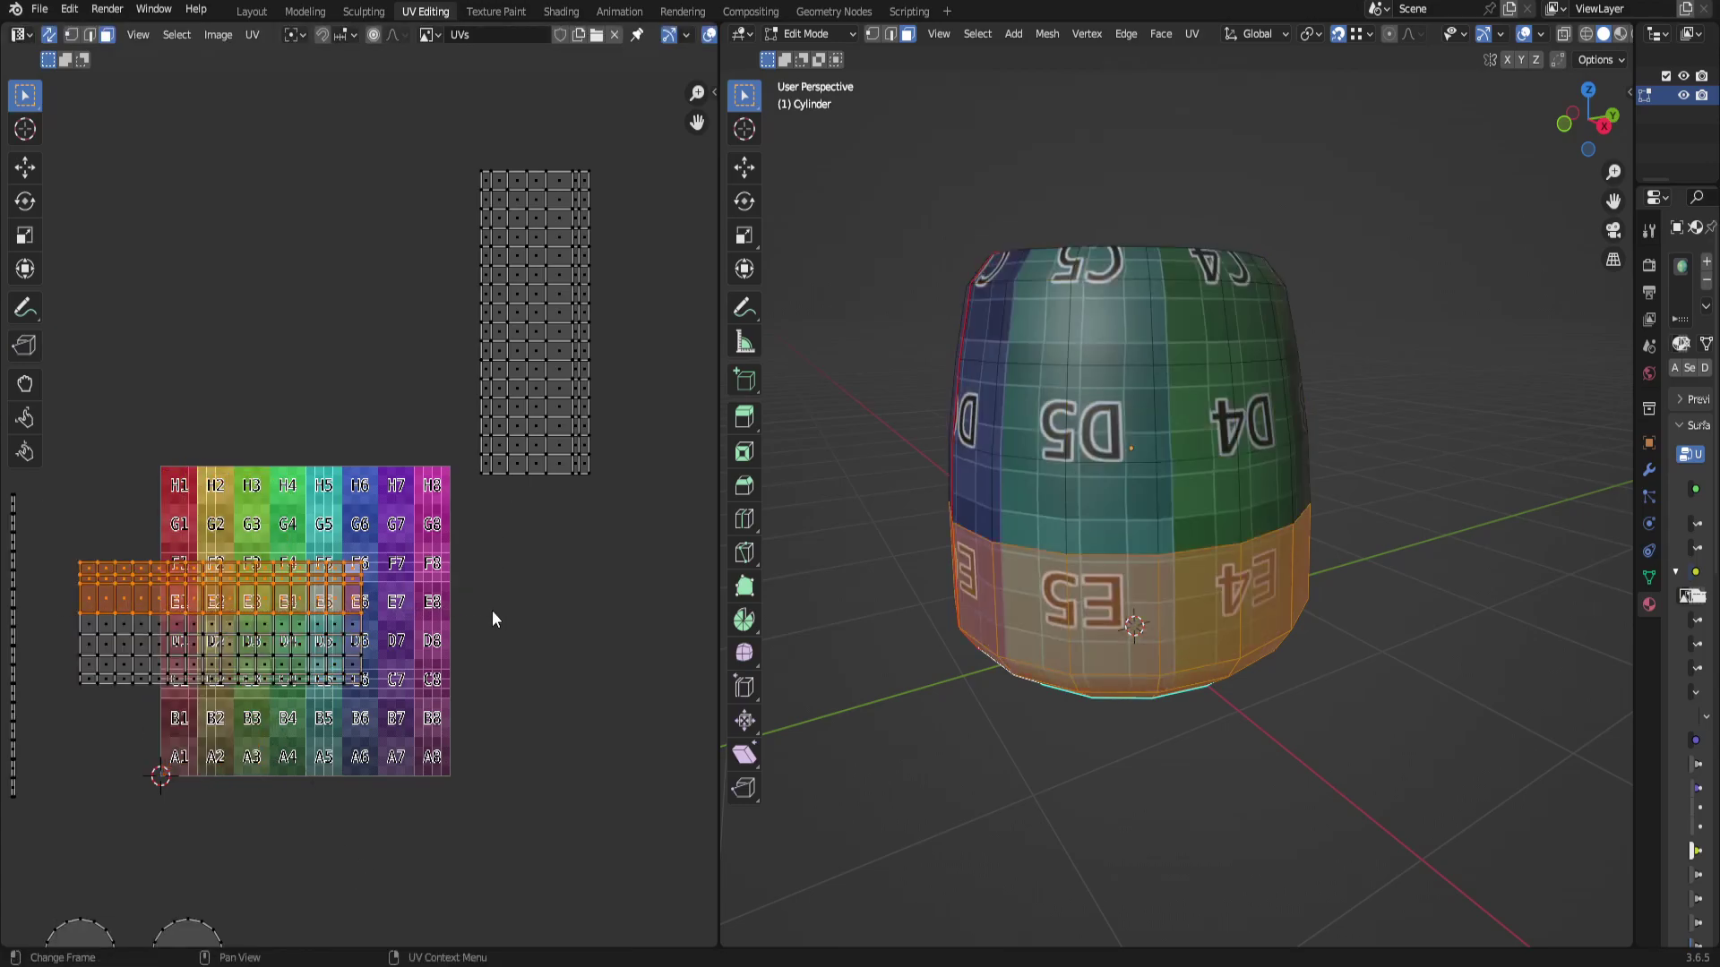
drag(421, 766, 48, 498)
text(r180)
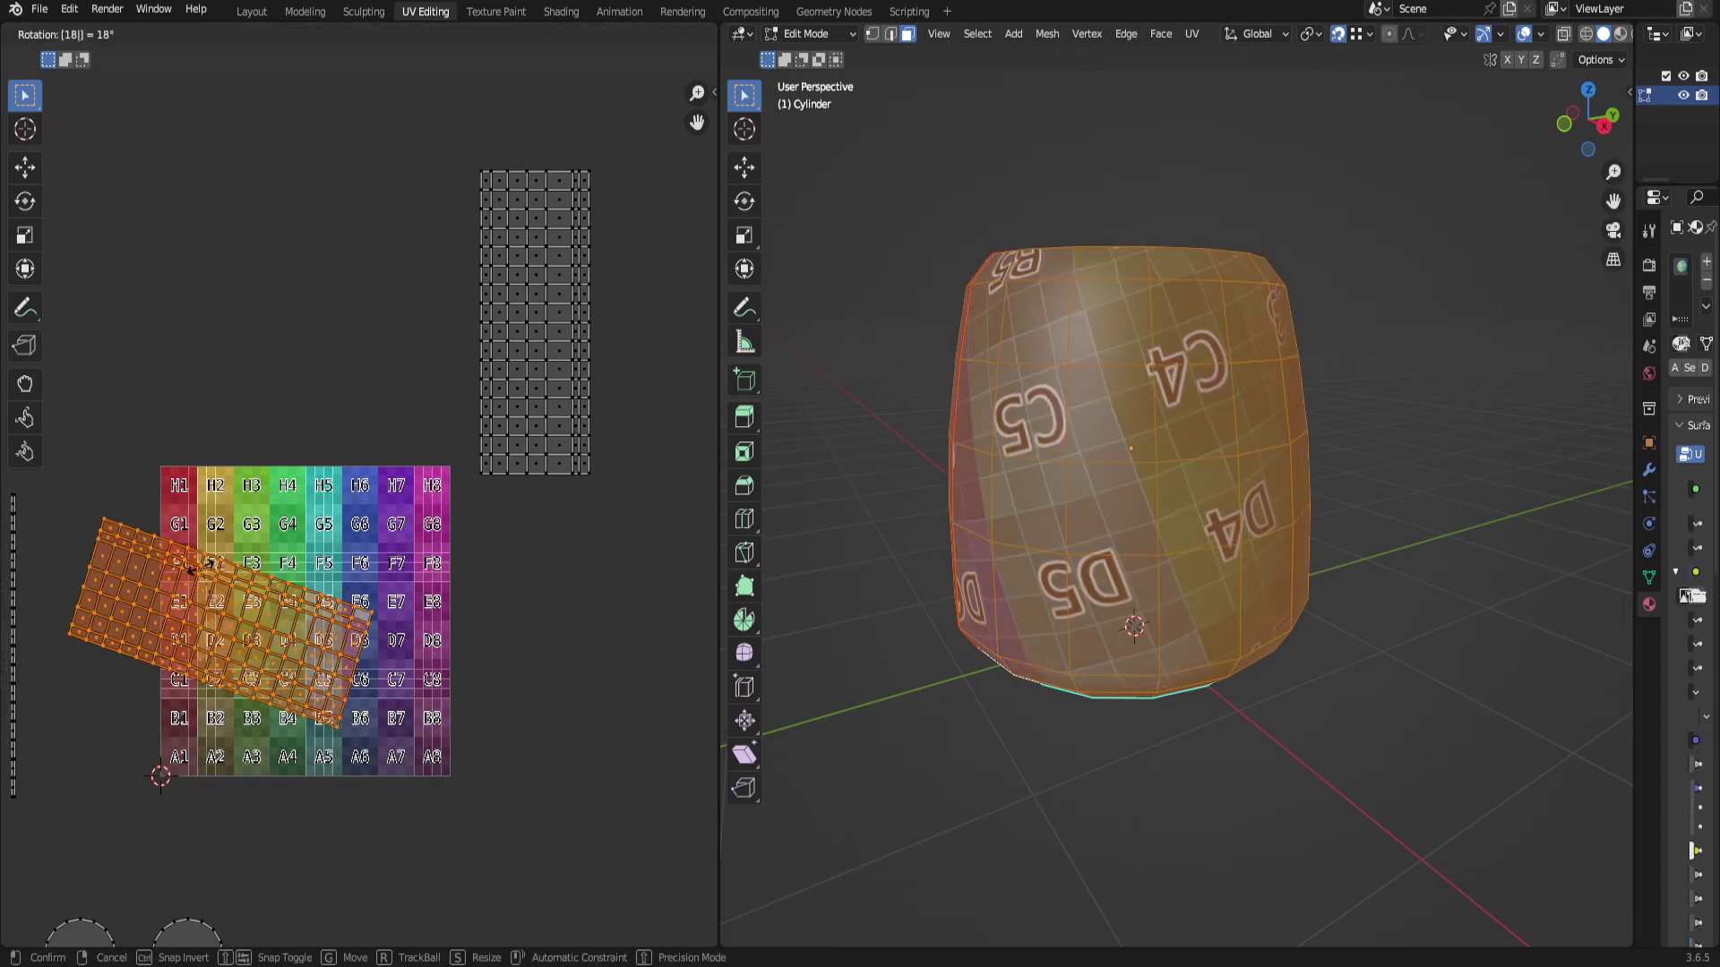
key(Return)
Move the outer wall's UV grid onto the H, G and F rows of the grid texture.
drag(104, 546, 405, 576)
middle_drag(1325, 537, 1353, 502)
drag(27, 547, 439, 721)
key(g)
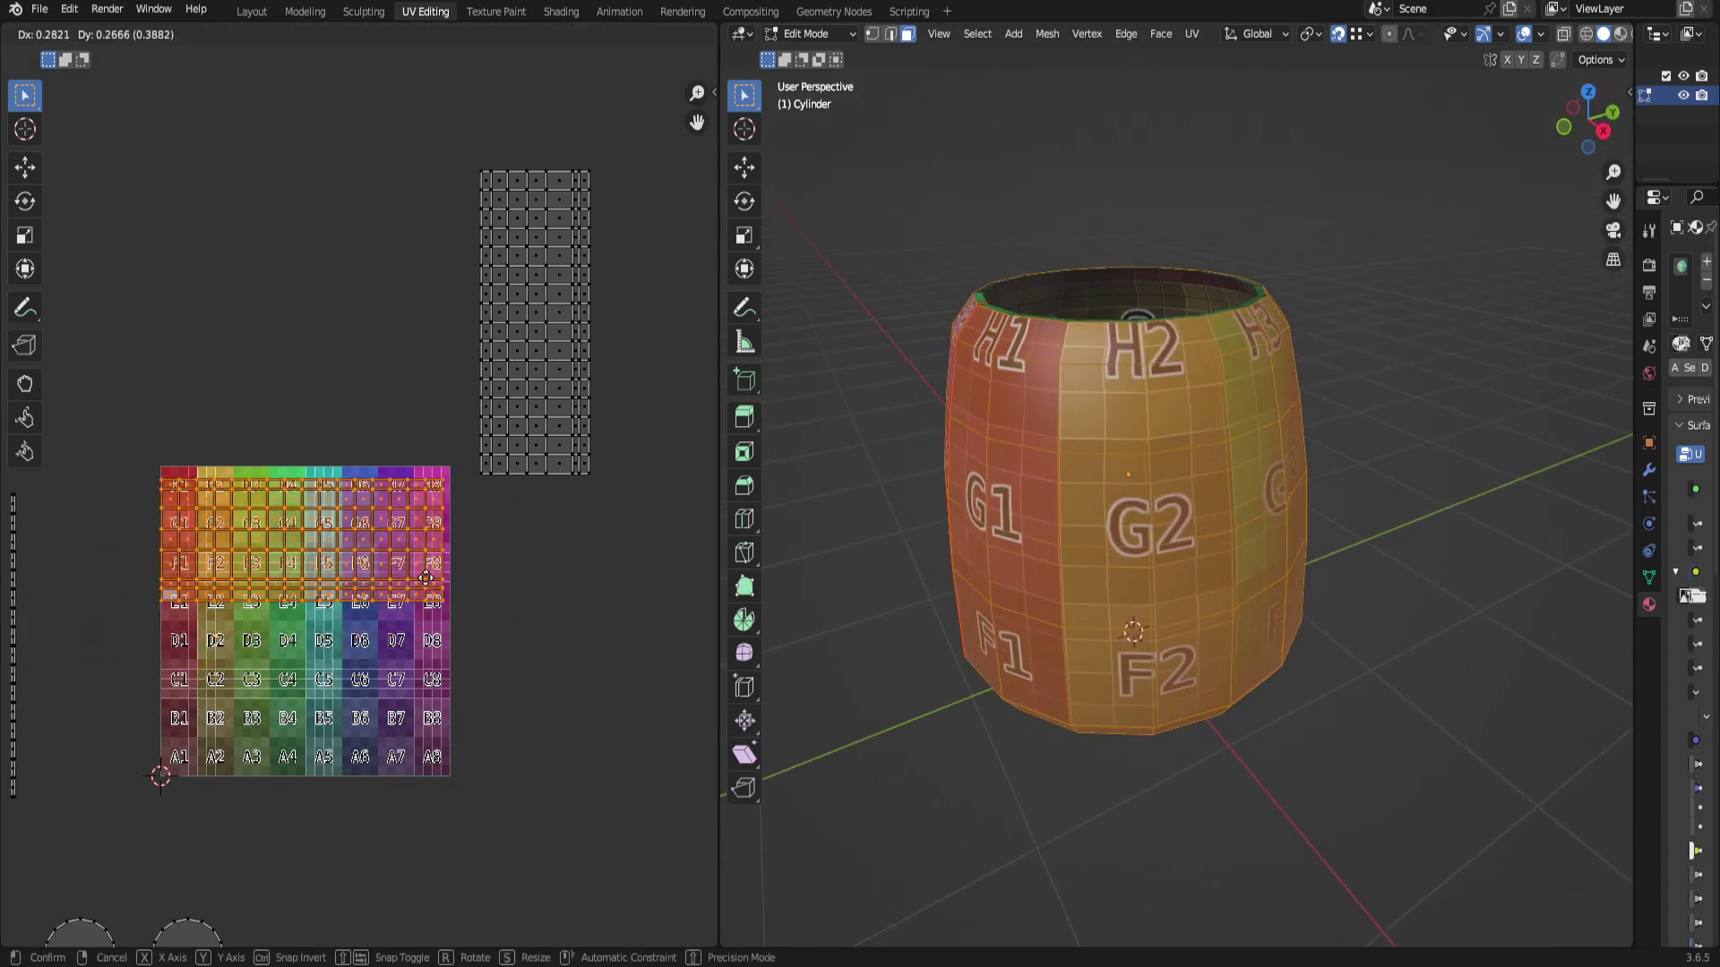
click(394, 596)
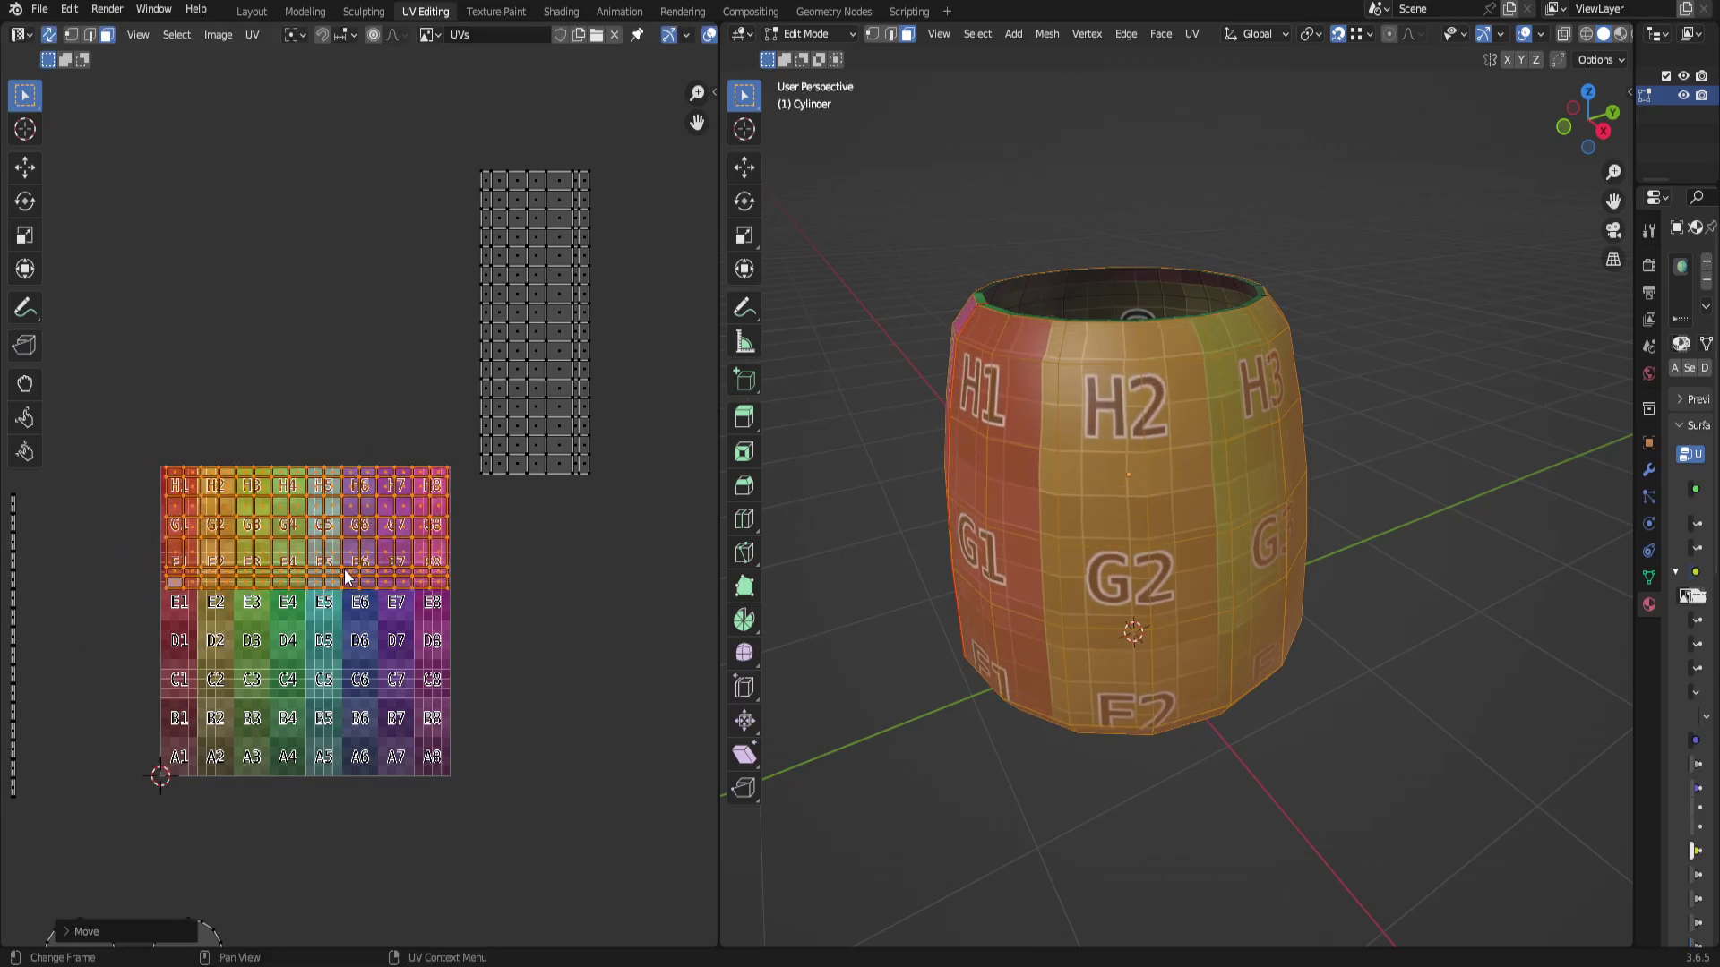
Nudge the outer wall's UV grid to fit just inside the texture's top and side edges.
scroll(348, 578, up, 4)
scroll(411, 595, down, 1)
key(g)
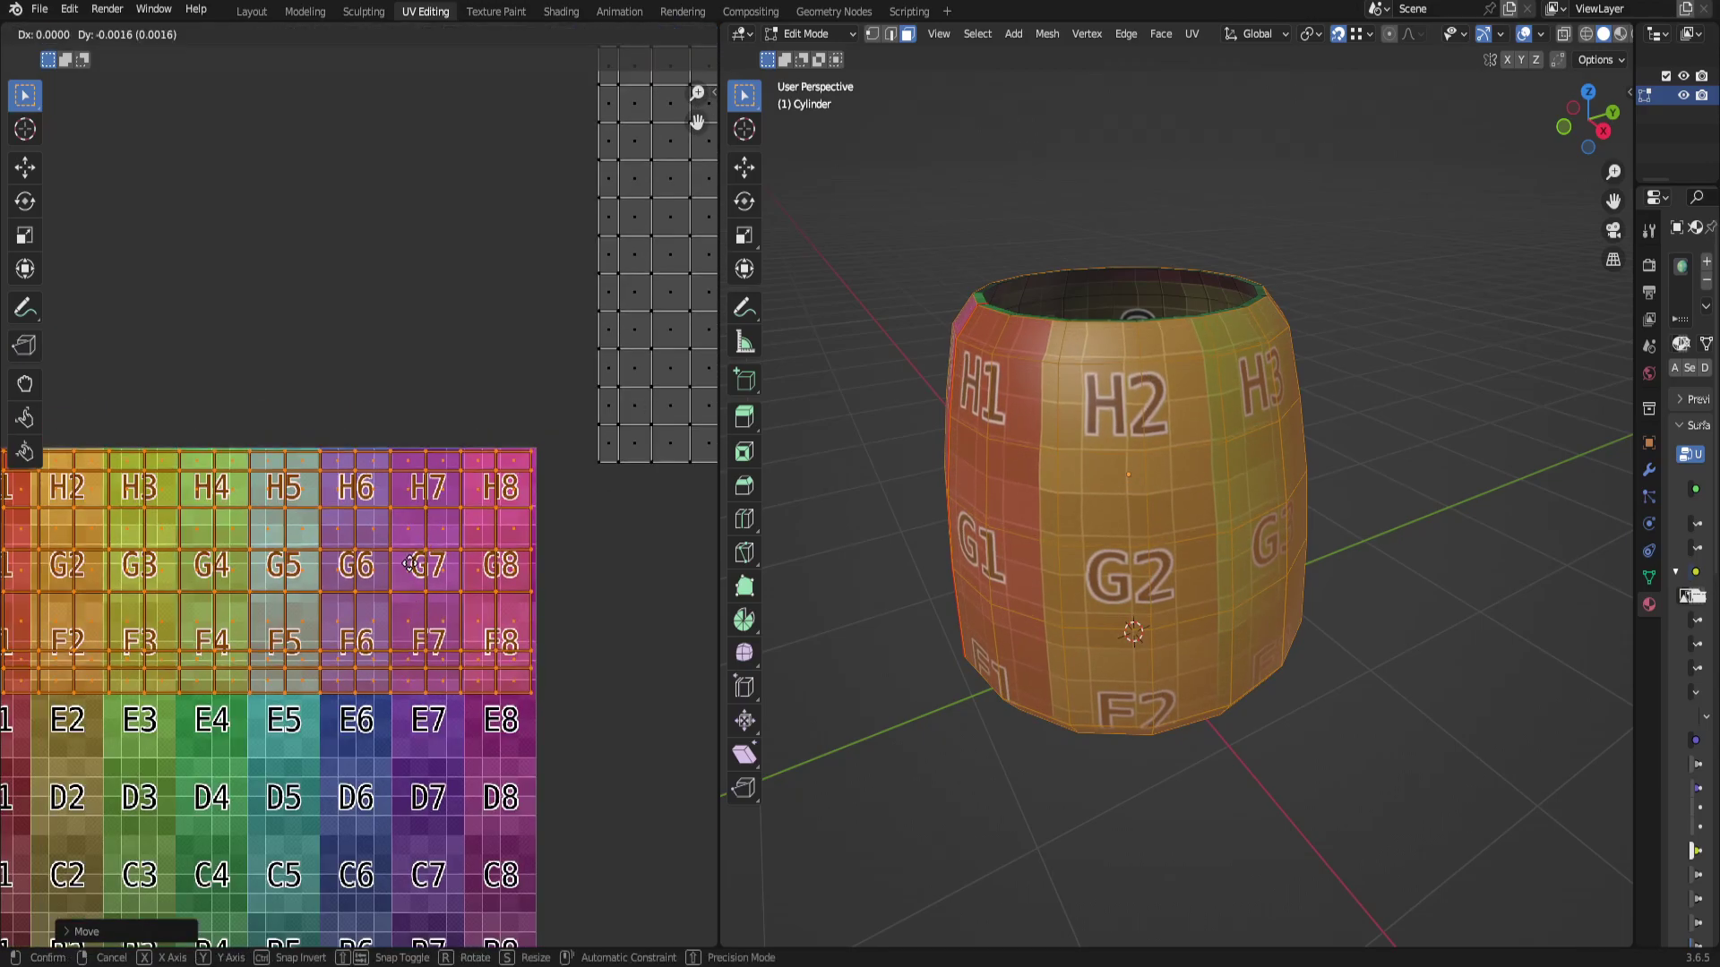
click(412, 567)
middle_drag(392, 623, 471, 570)
key(g)
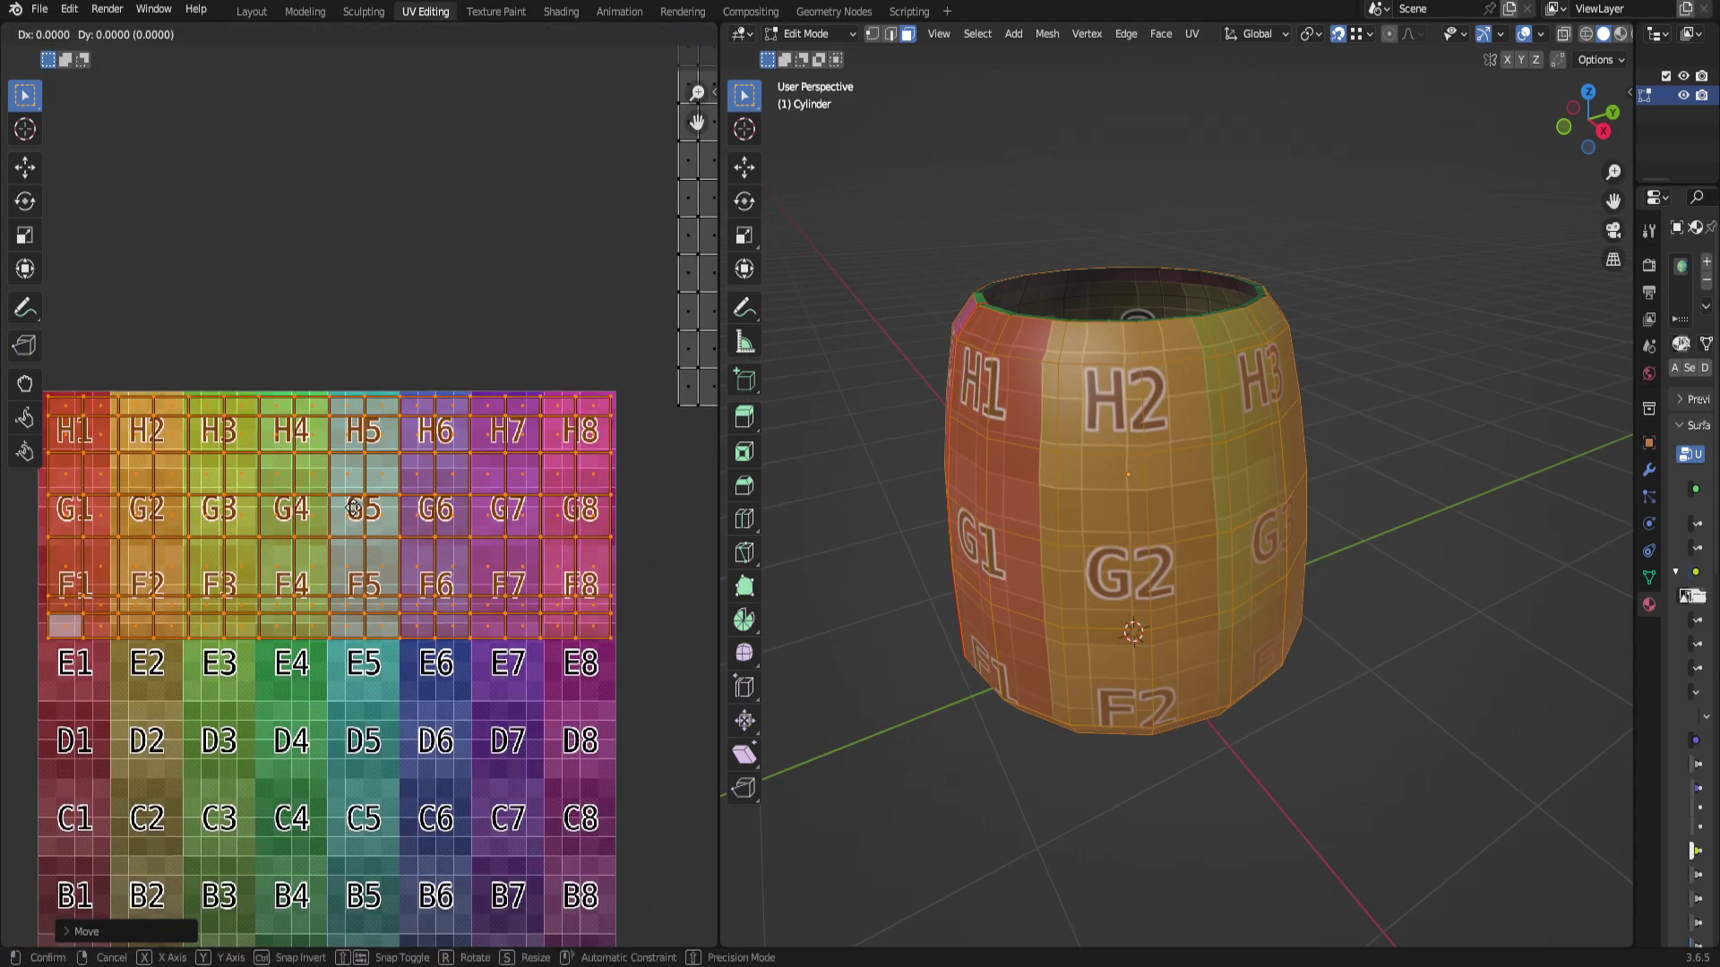
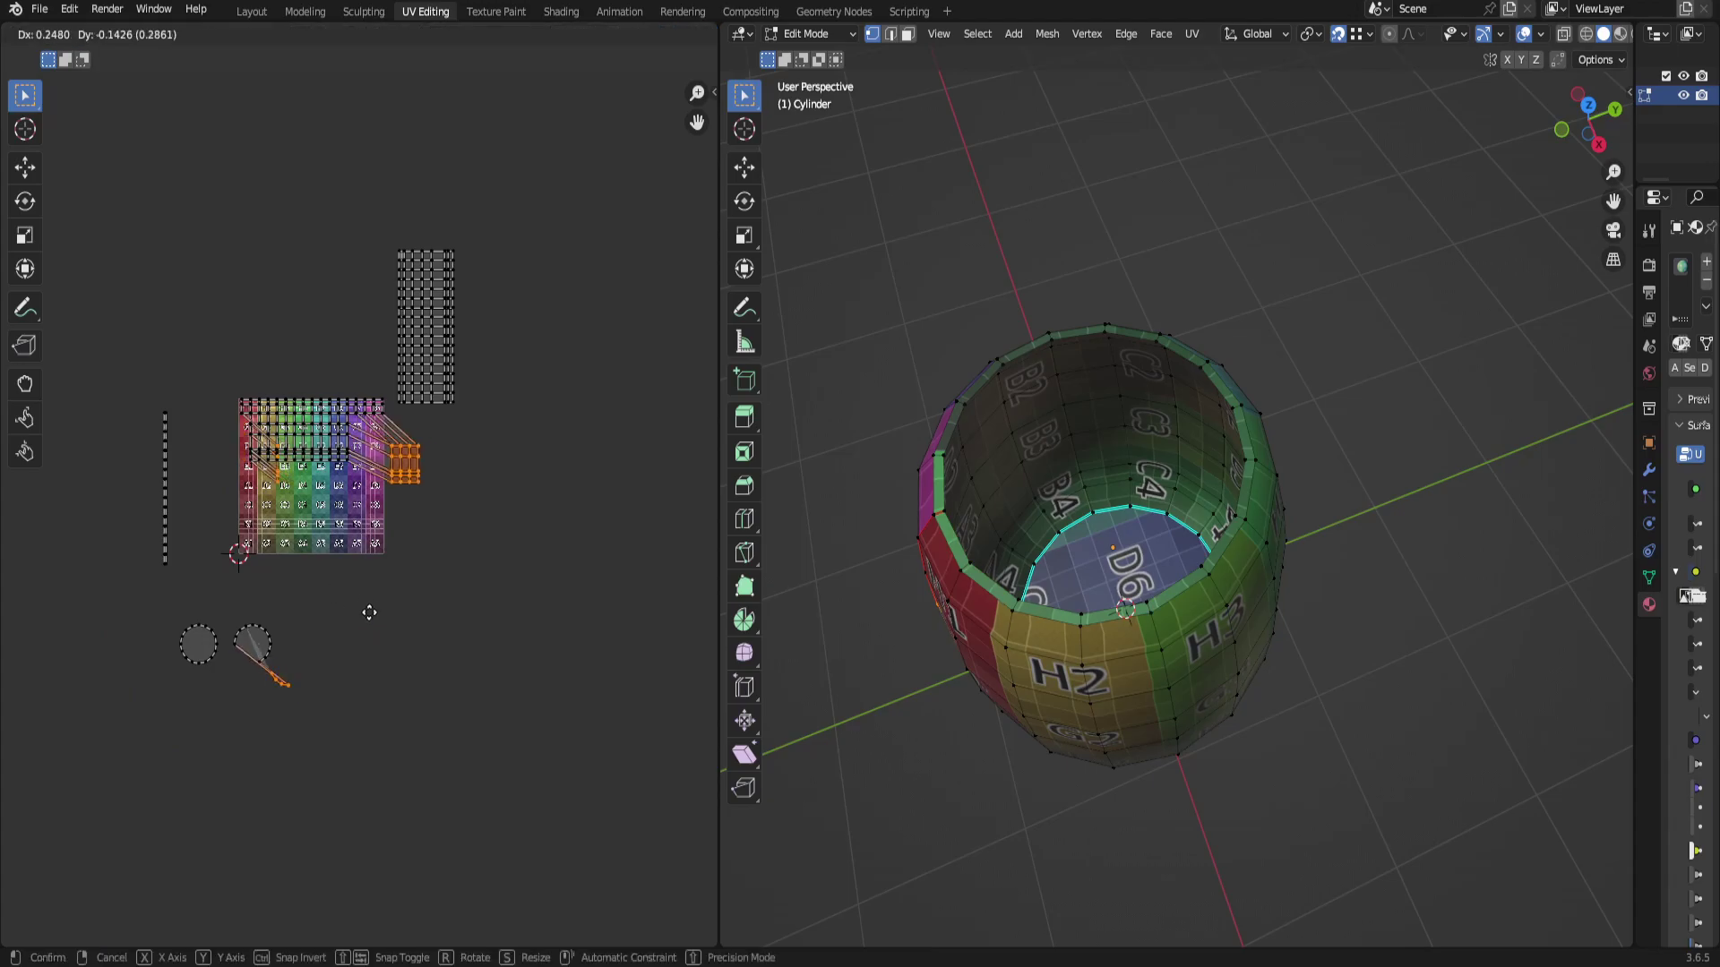
Undo the last move of the selected UV vertices and clear the selection.
click(368, 606)
key(ctrl+z)
key(alt+a)
Select all faces of the inner wall's UV grid.
middle_drag(446, 230, 449, 319)
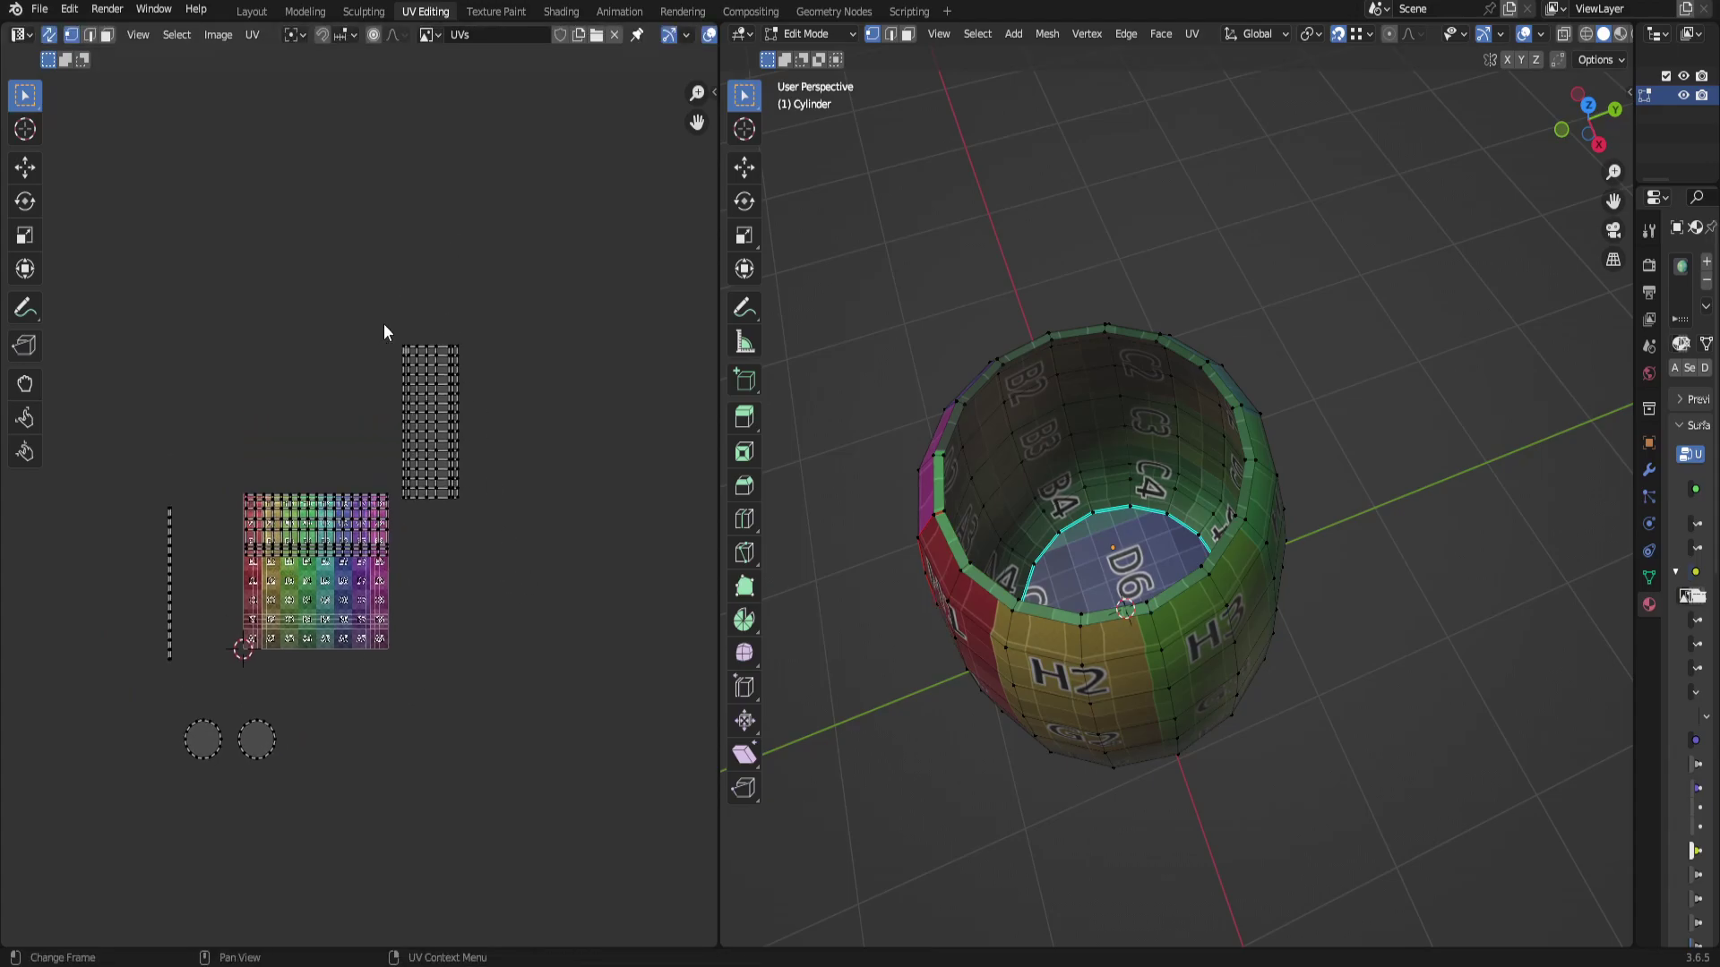
mouse_move(398, 324)
mouse_down()
mouse_move(503, 518)
mouse_move(395, 353)
mouse_move(410, 299)
mouse_up()
scroll(483, 486, up, 2)
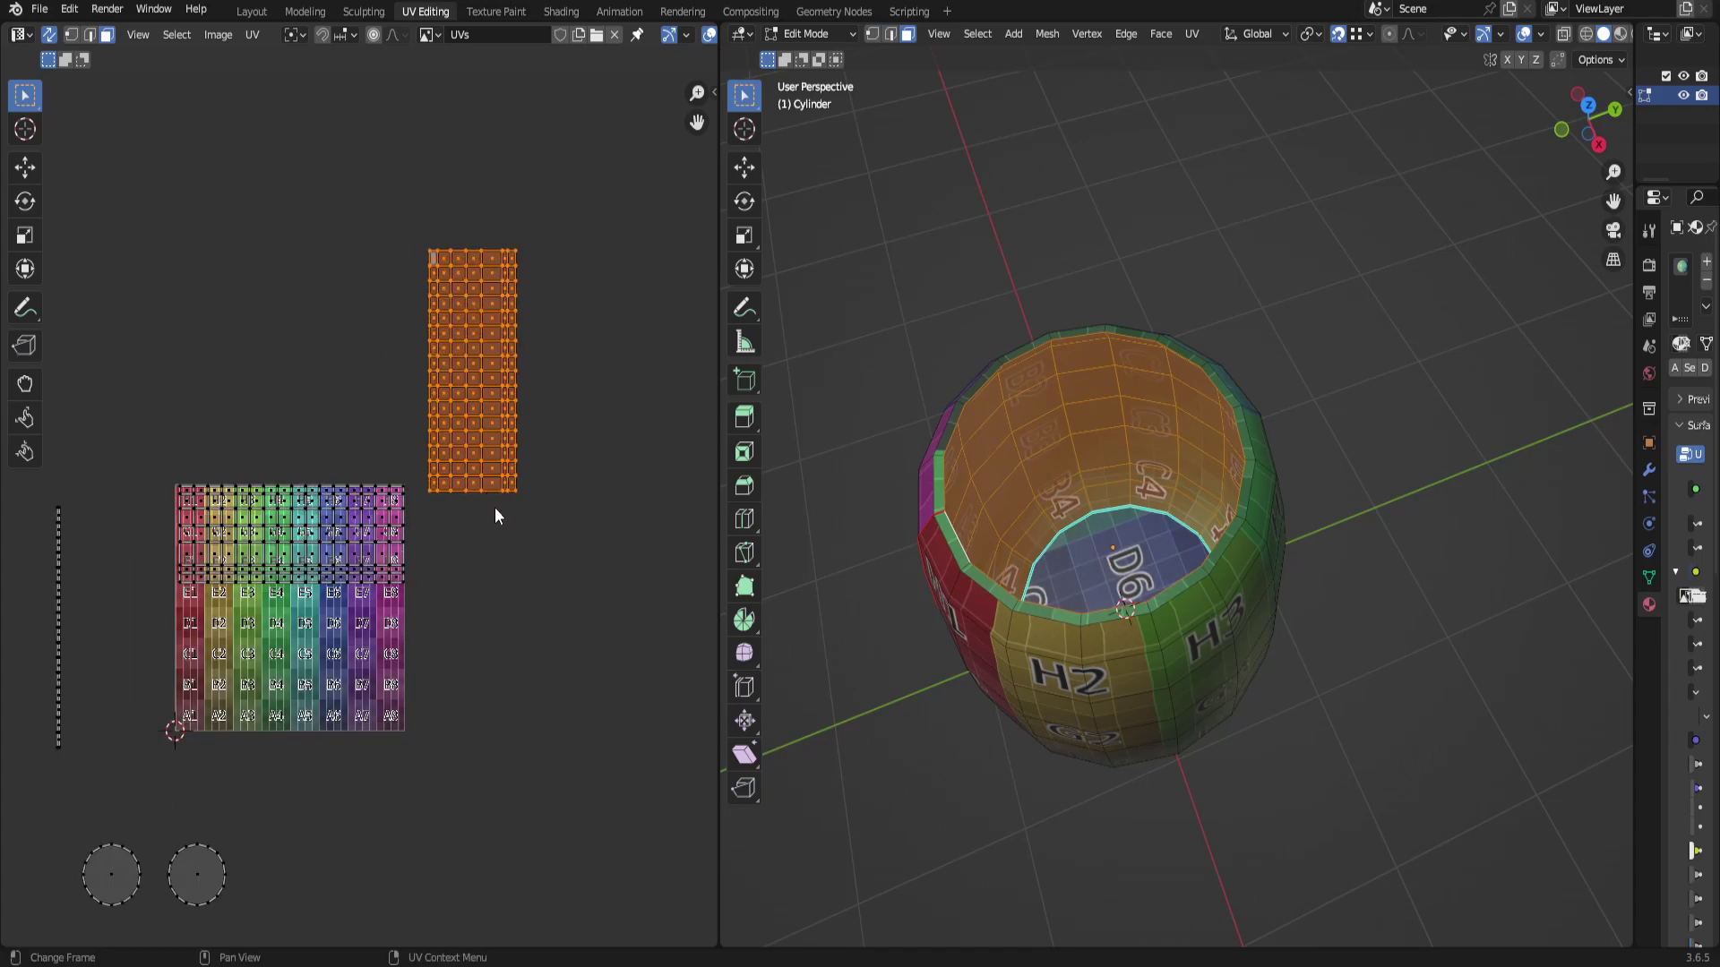
drag(576, 507, 416, 184)
key(r)
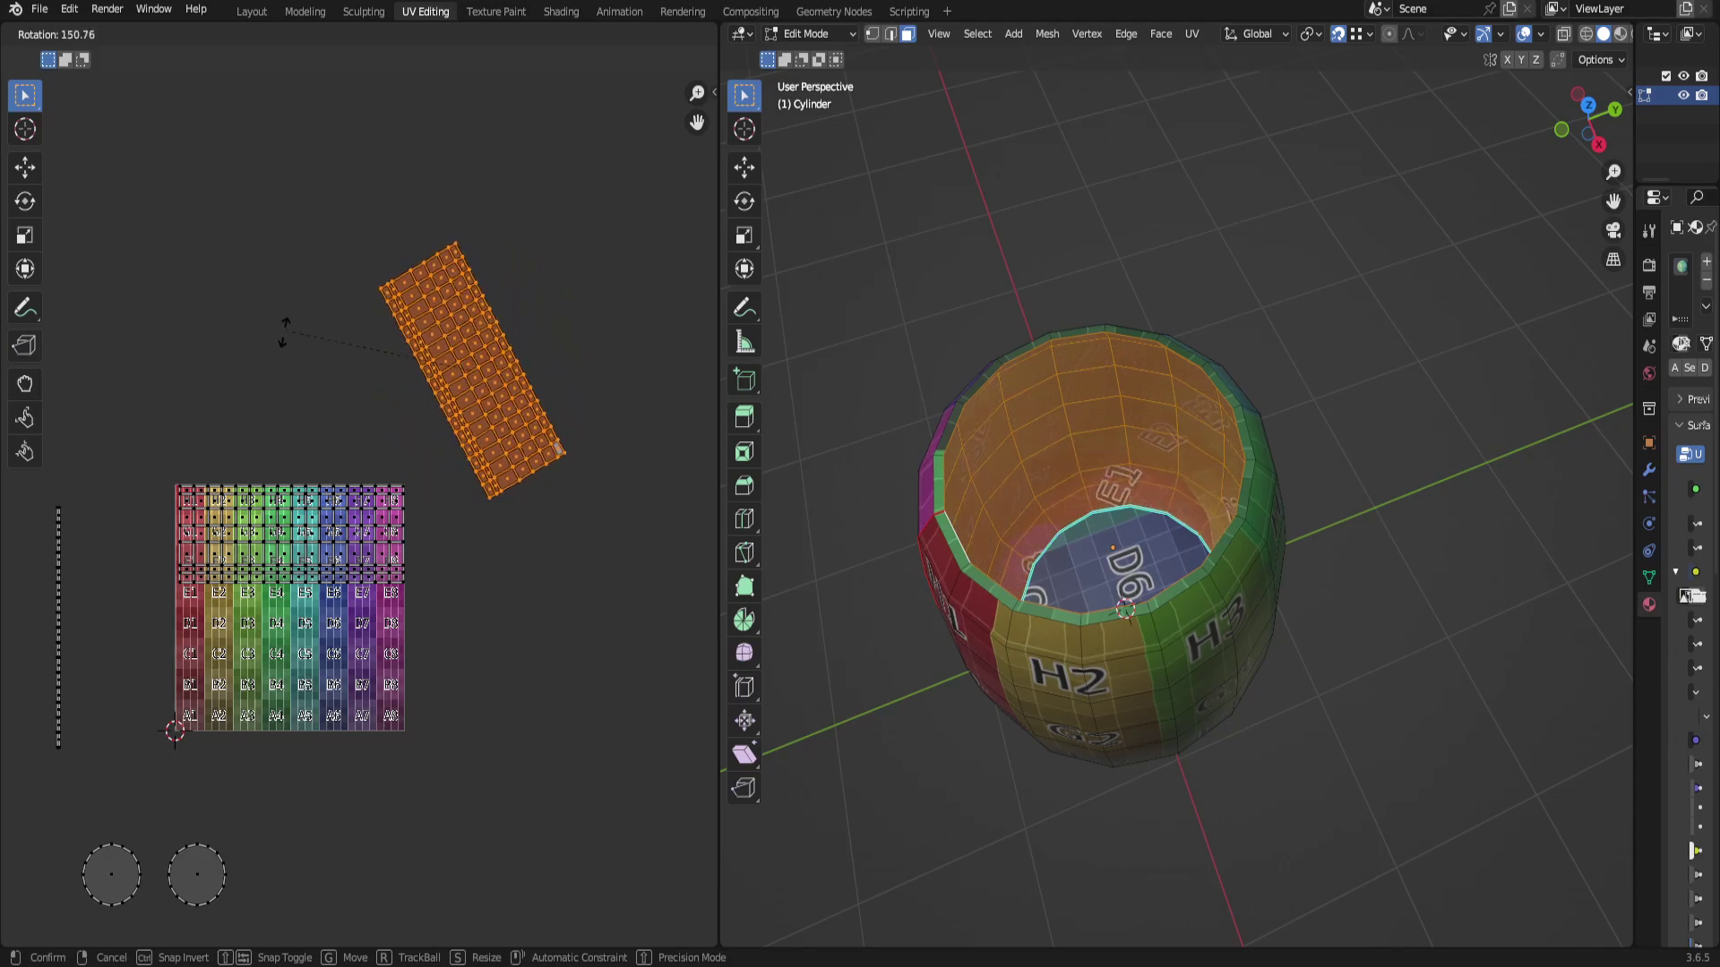
click(387, 472)
drag(299, 242, 629, 360)
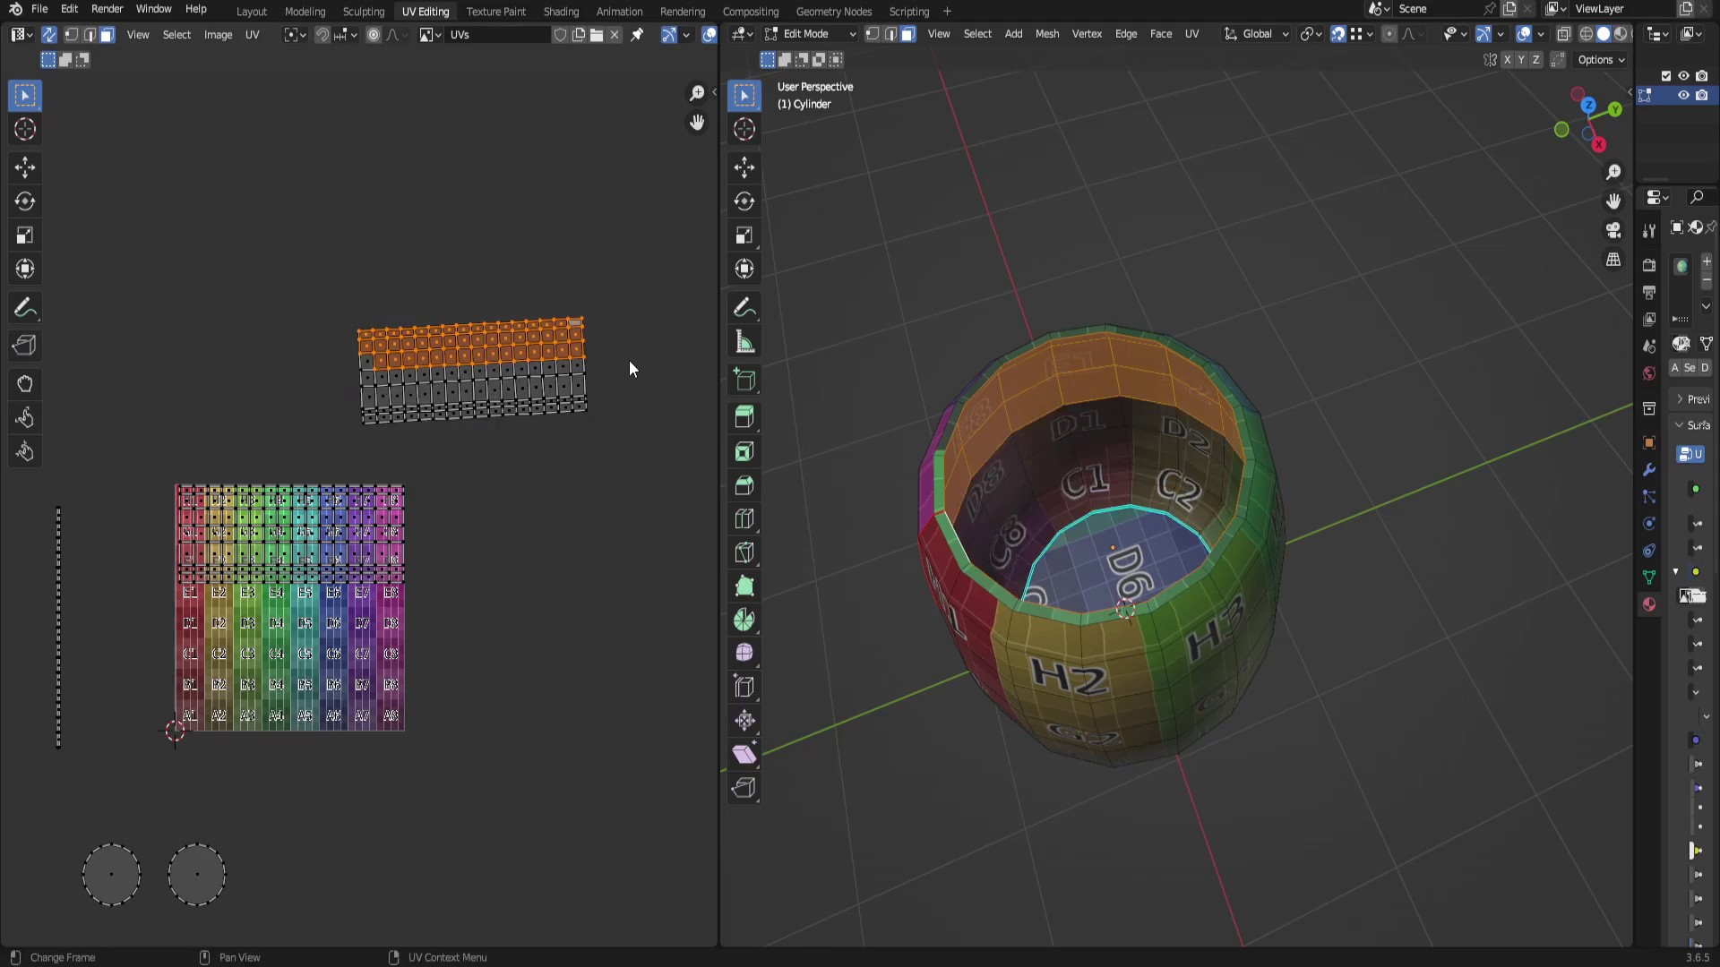
key(ctrl+l)
key(r)
key(9)
key(0)
key(Return)
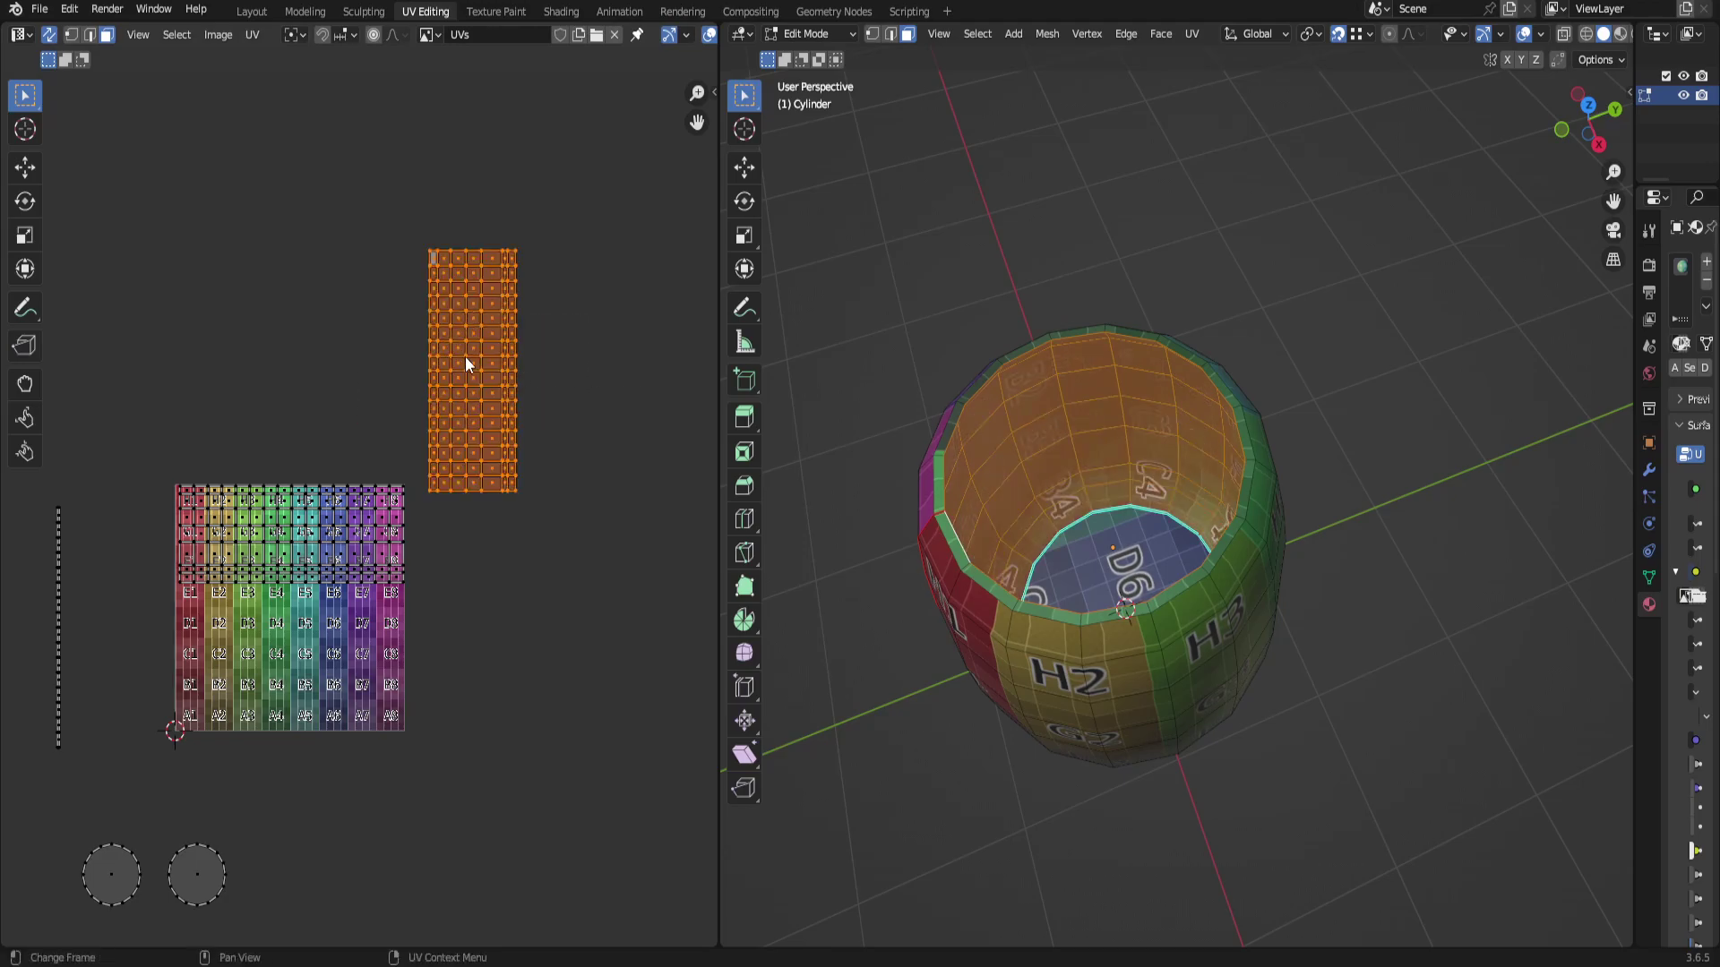
Rotate the inner wall's UV grid and set the rotation angle to exactly 90°.
key(r)
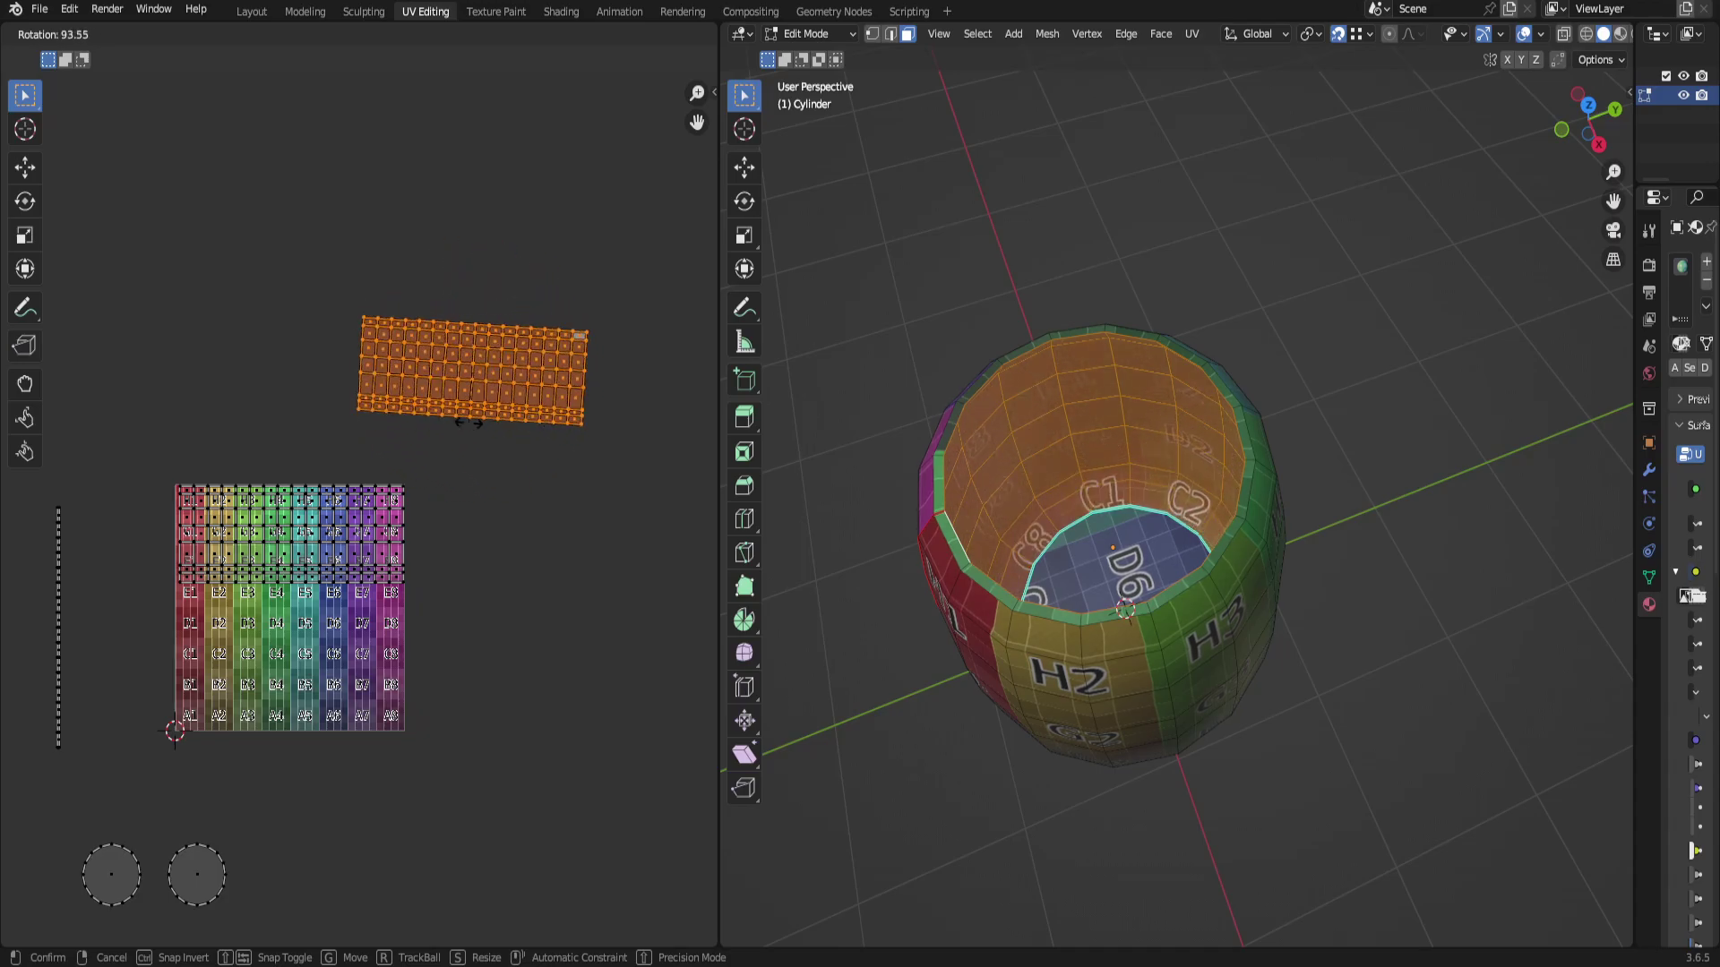
key(9)
key(0)
key(Return)
click(90, 932)
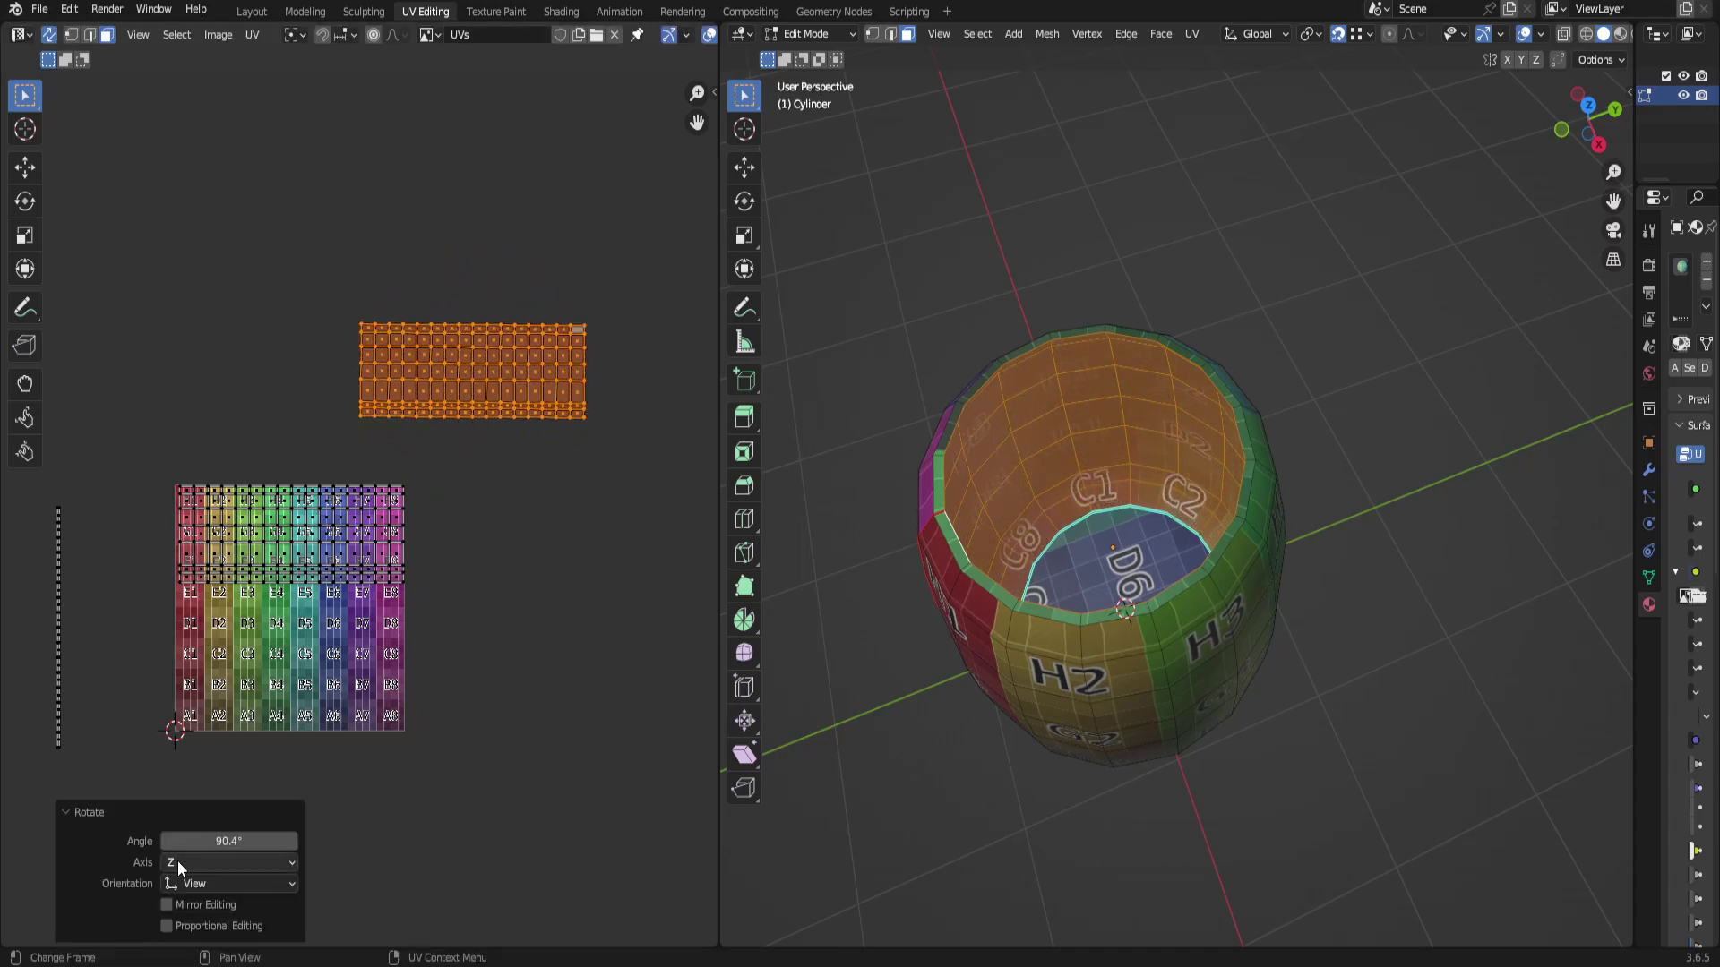
click(235, 842)
text(d)
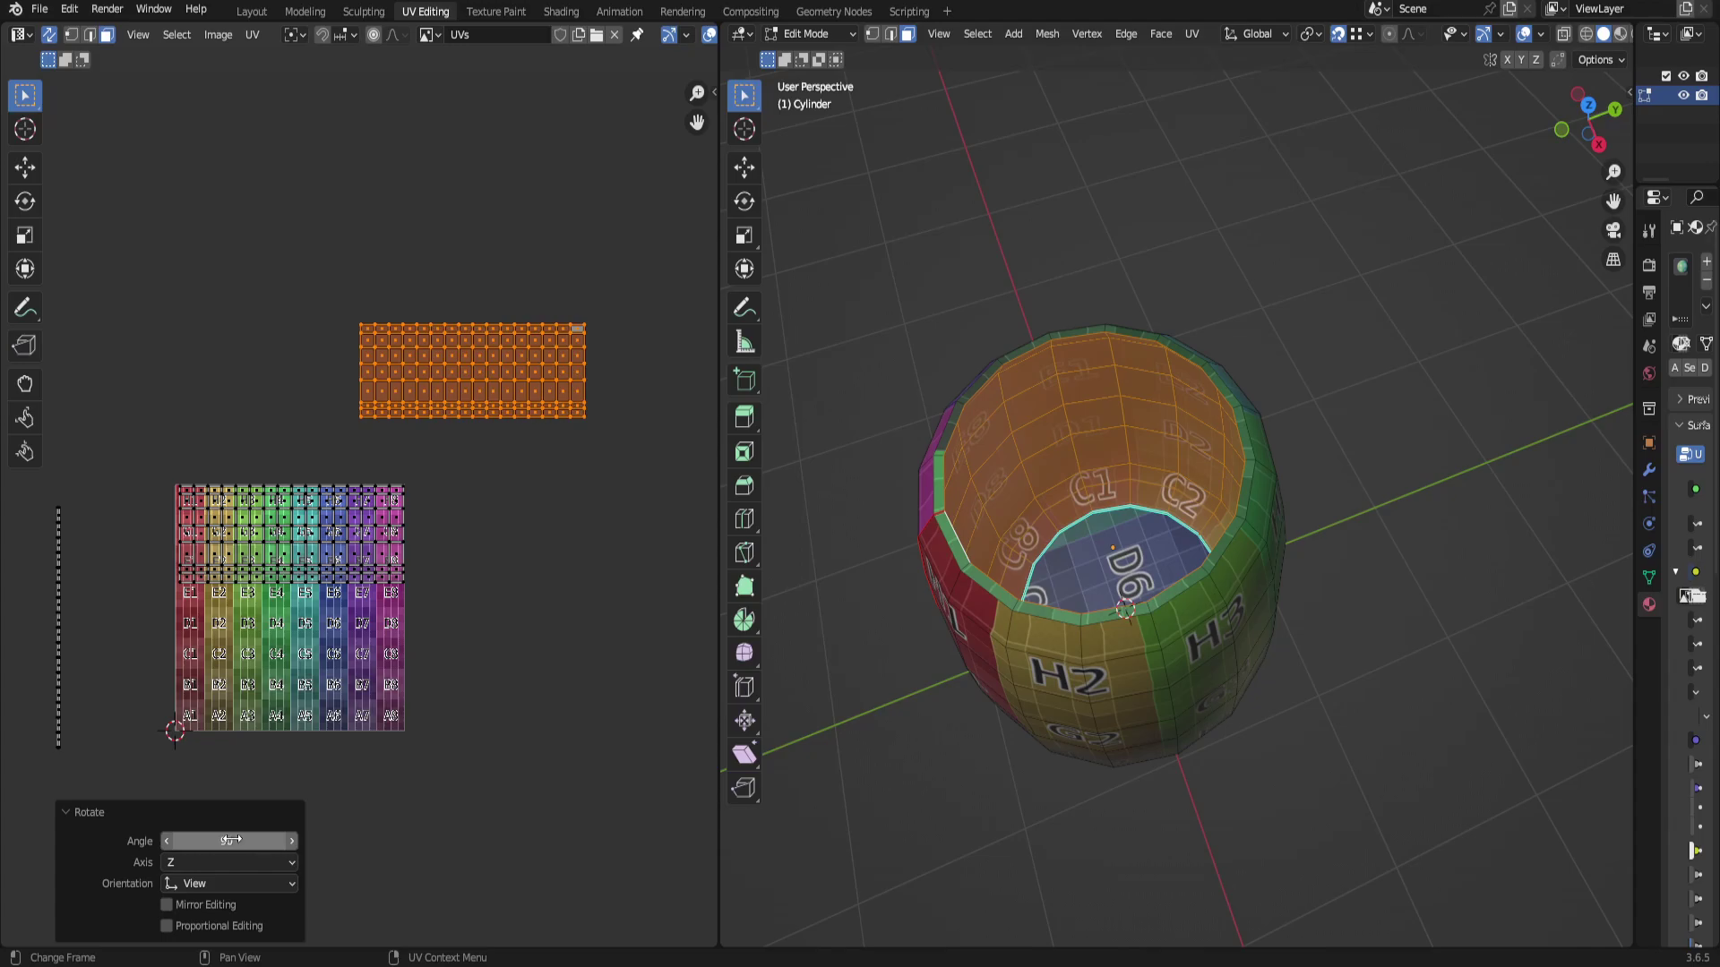
key(ctrl+a)
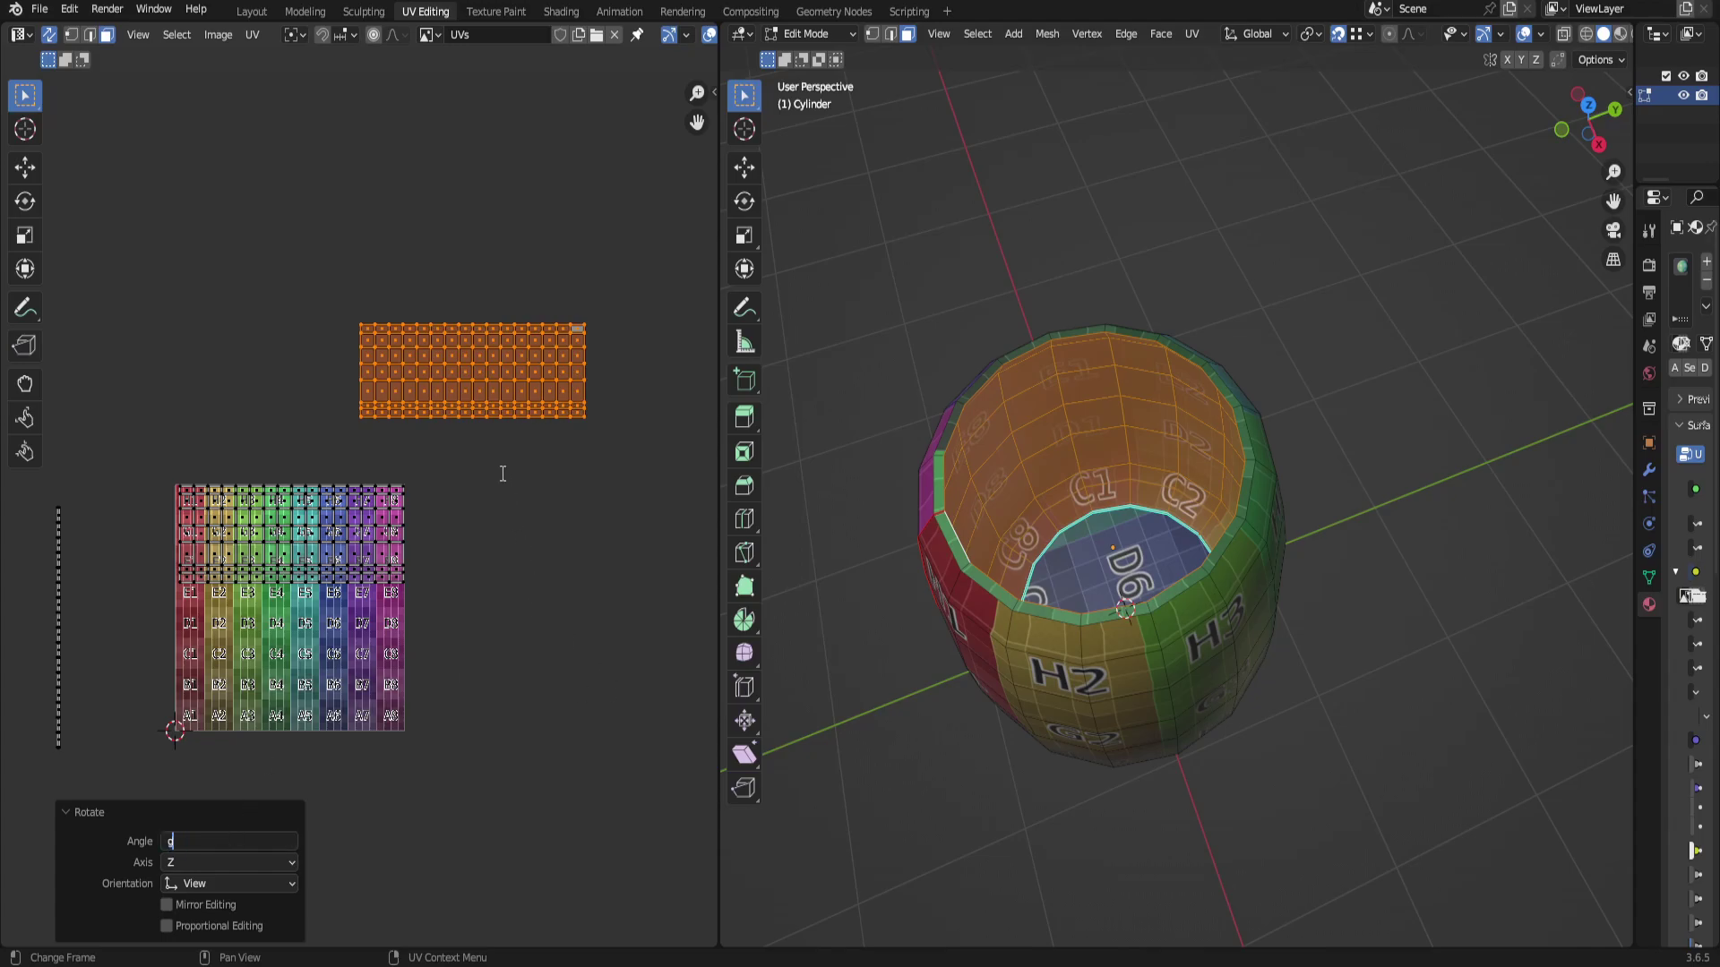
key(Return)
Move the inner wall's UV grid onto the texture directly below the outer wall's grid, aligned with its sides.
key(g)
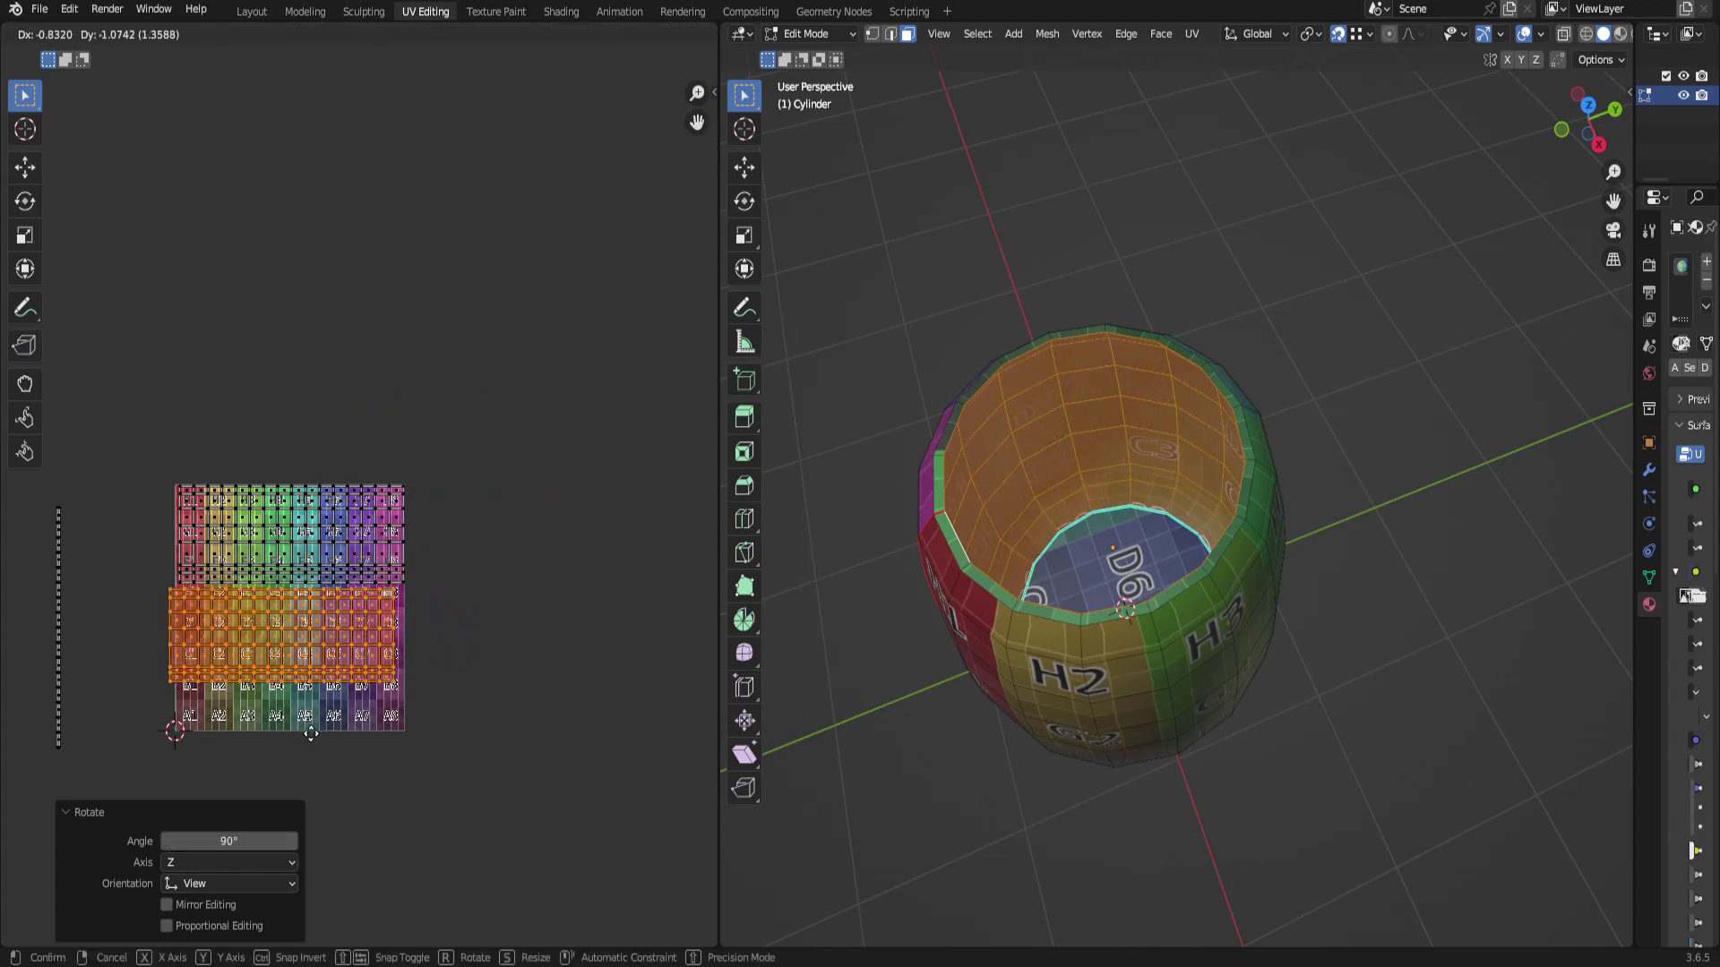
click(334, 714)
scroll(442, 551, up, 5)
key(g)
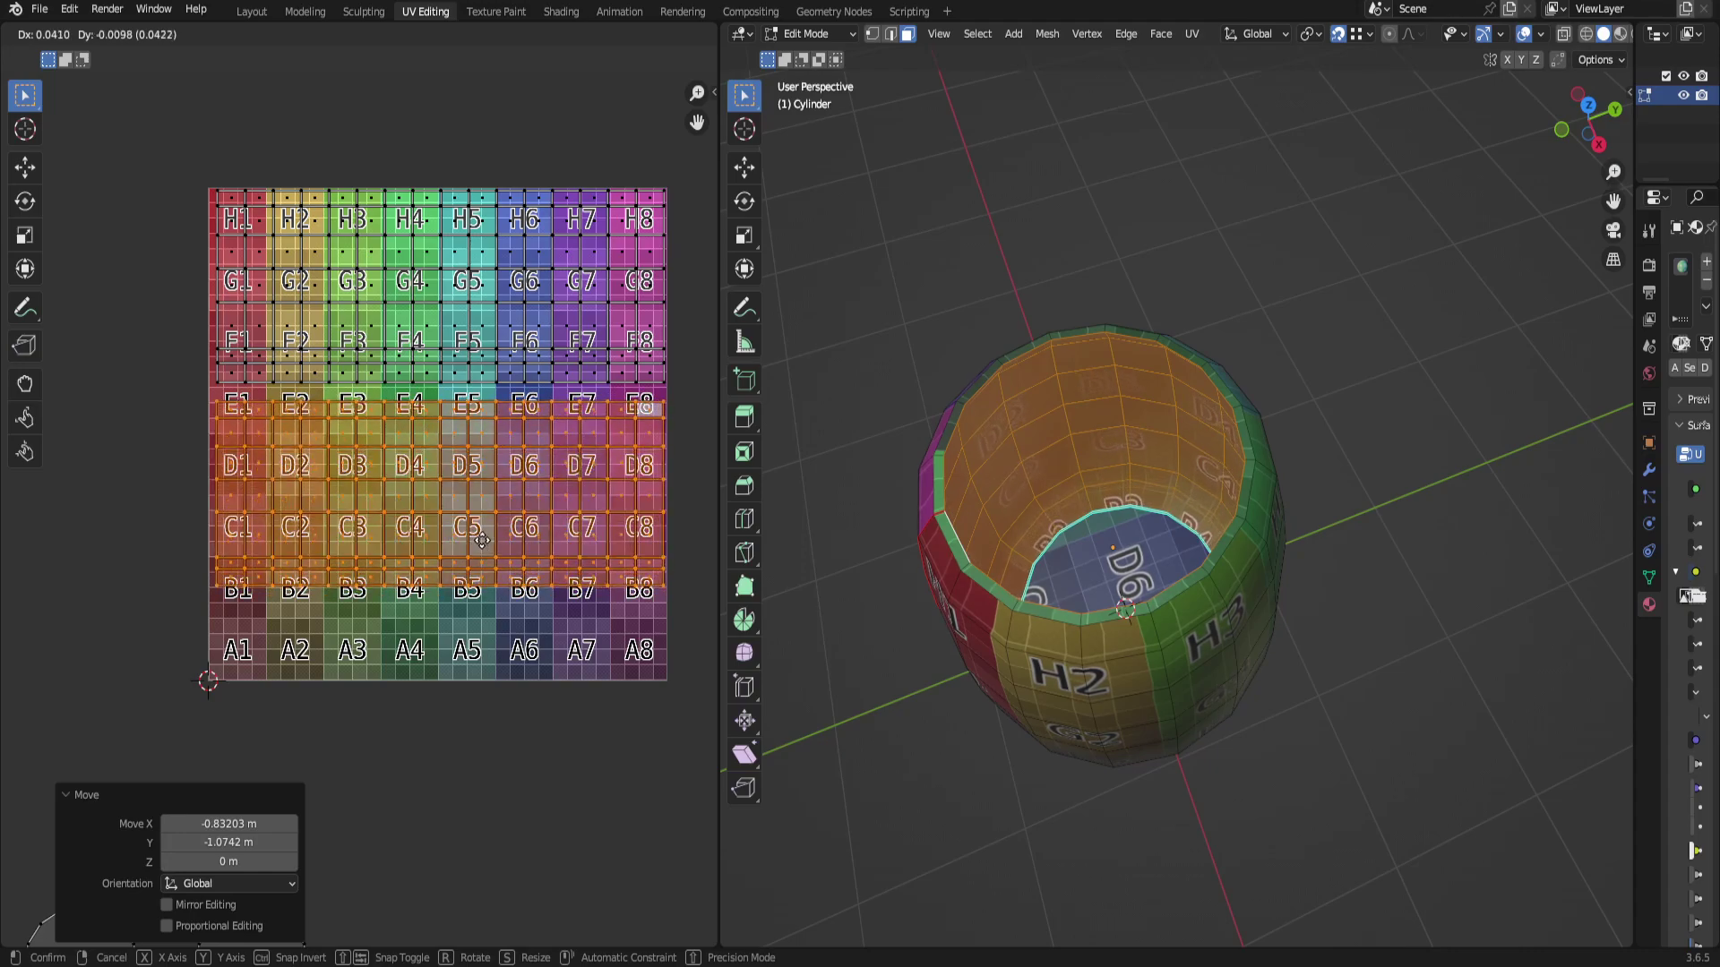
click(482, 541)
scroll(439, 542, down, 3)
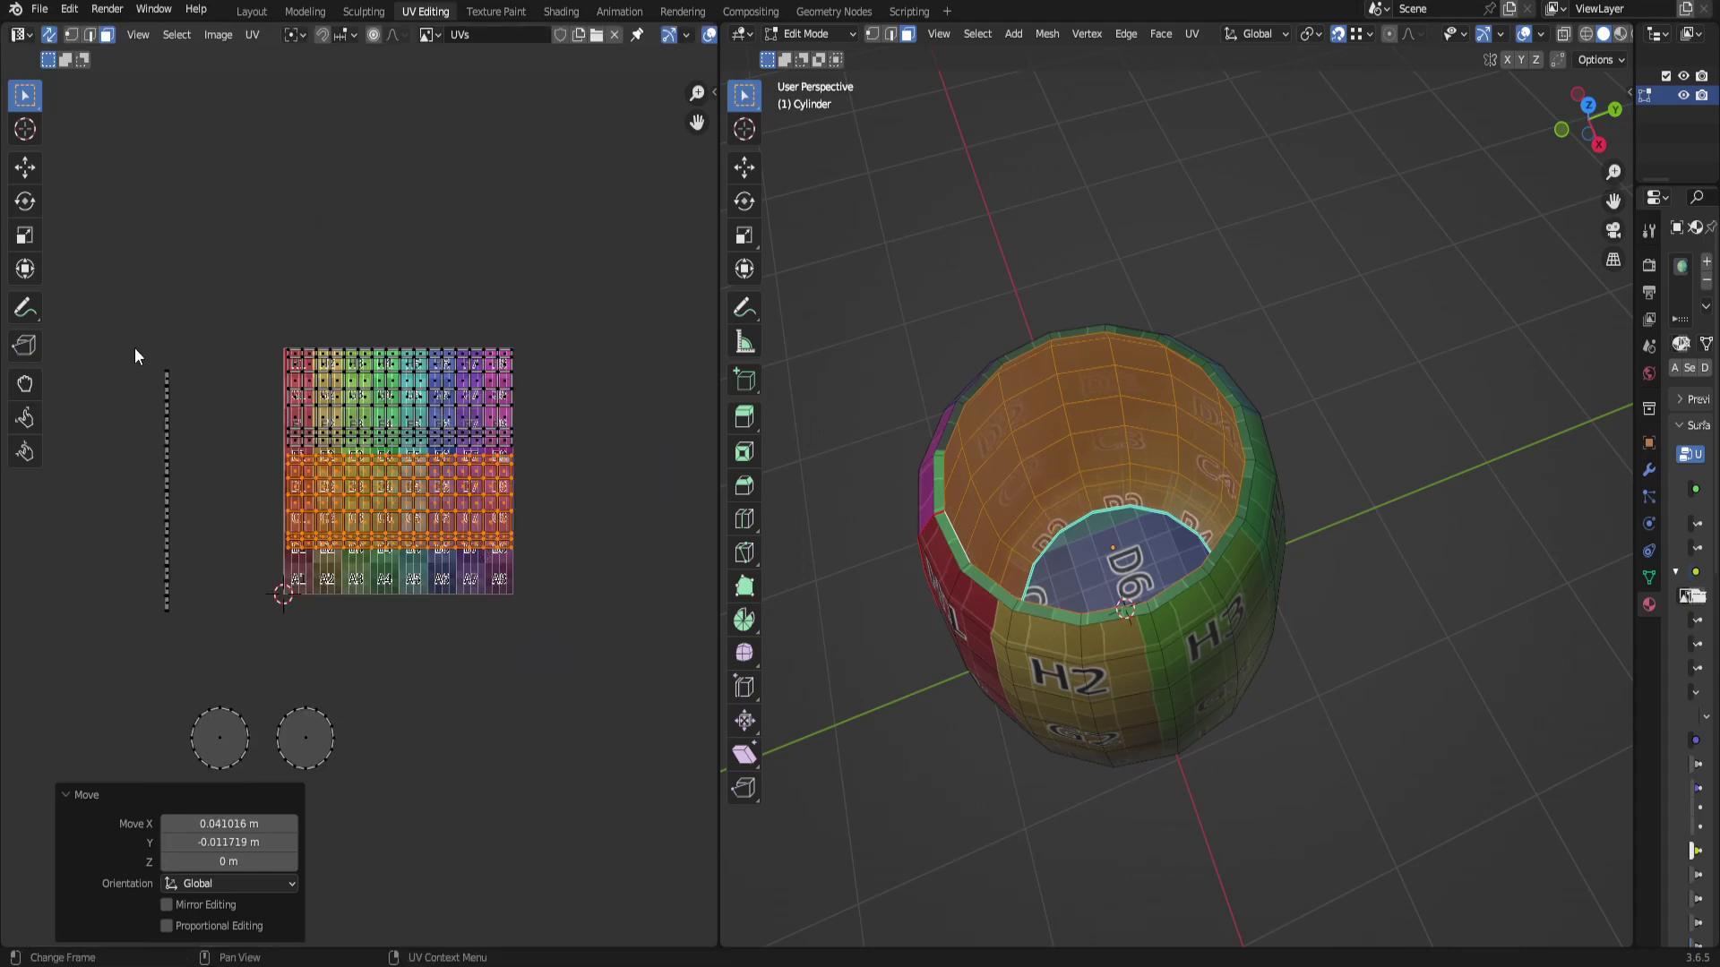
Rotate the rim's thin UV strip by 90° and place it horizontally just above the grid texture.
drag(134, 349, 196, 648)
text(r)
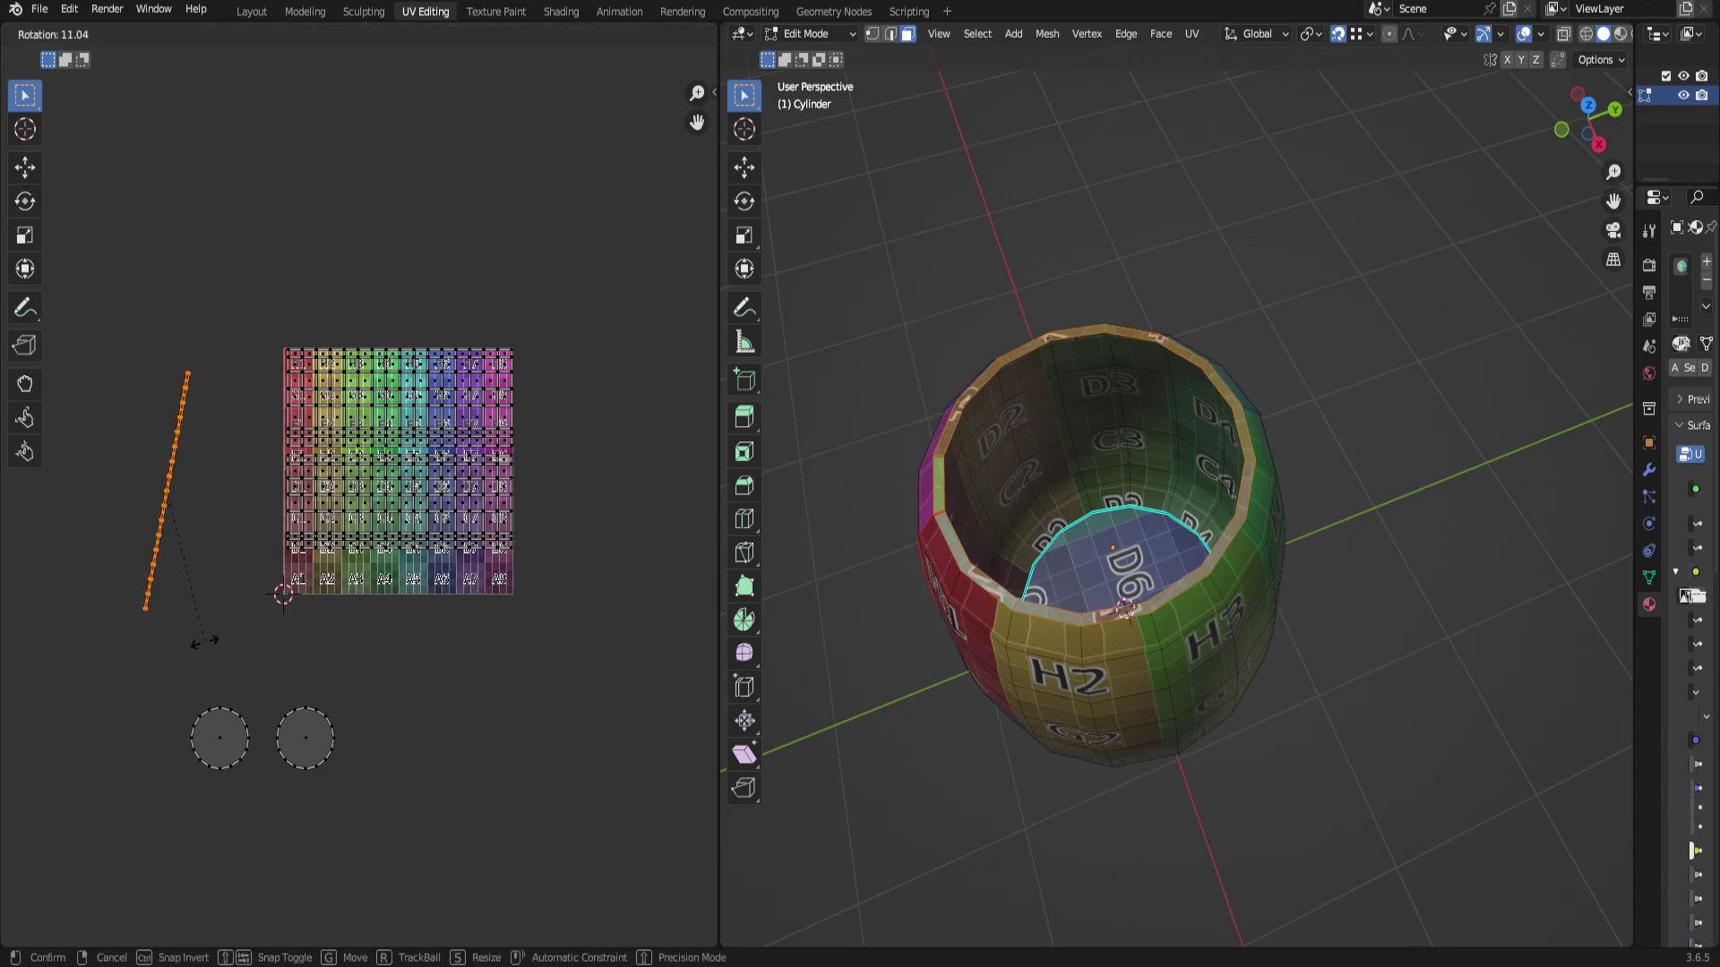
text(90)
key(Return)
key(g)
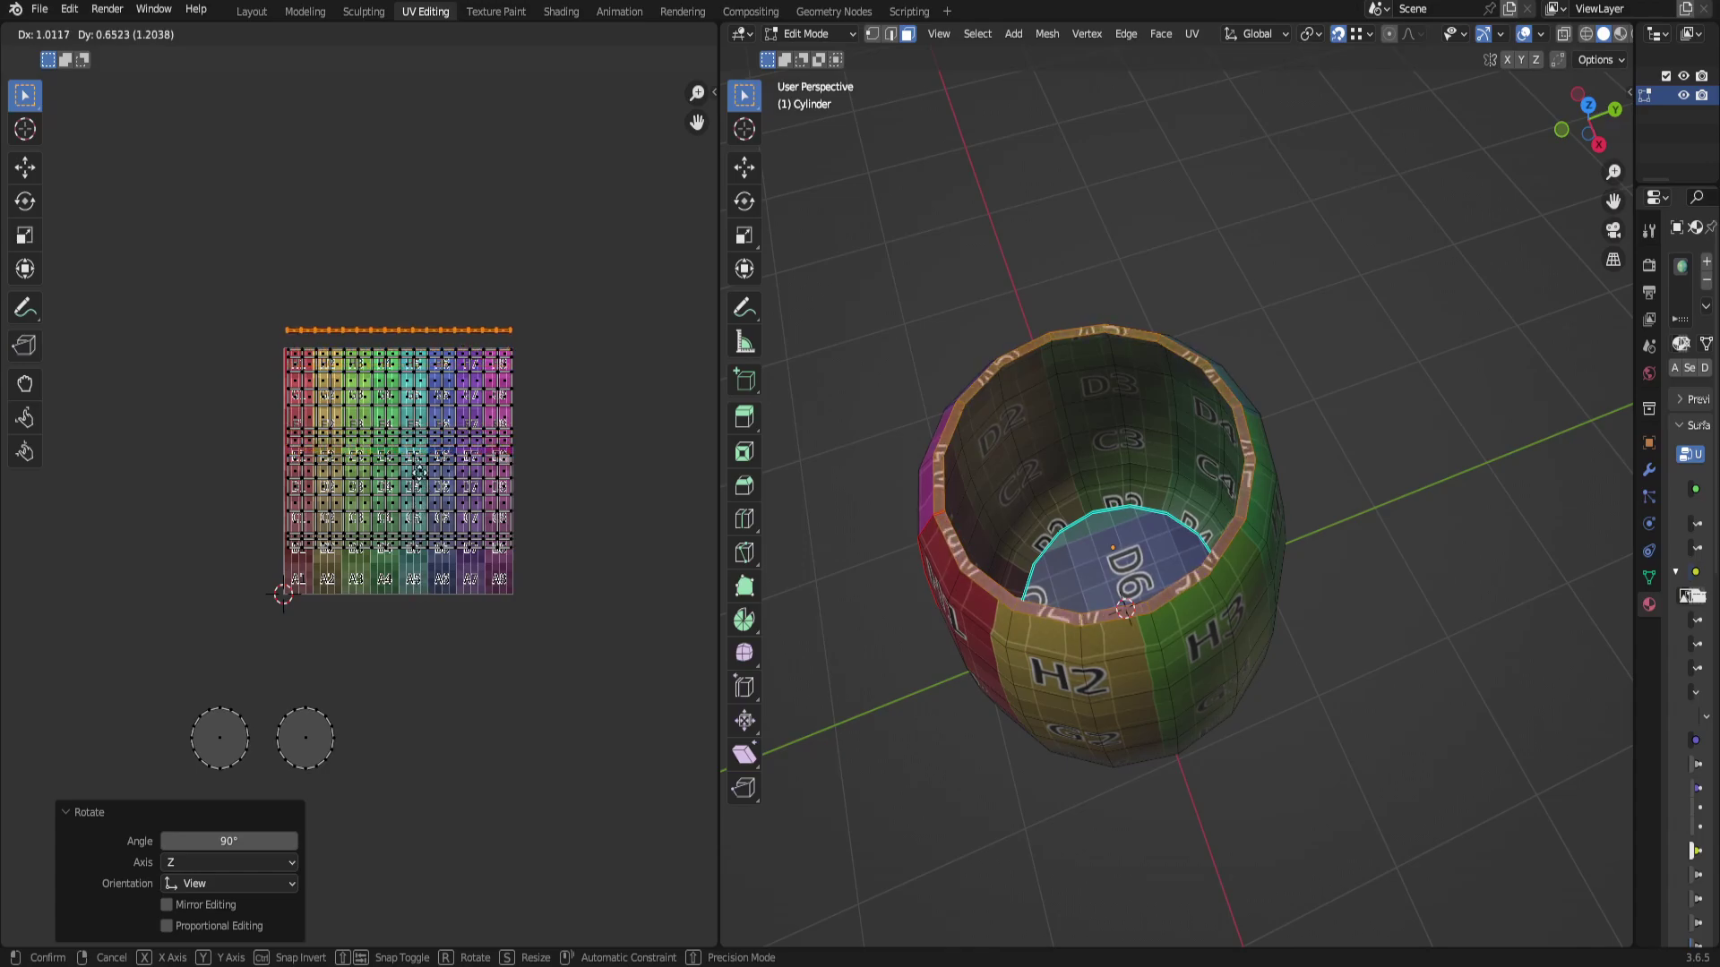
click(387, 468)
Select the outer wall's UV grid and move it down along Y by about 0.03, leaving a gap at the texture's upper edge.
scroll(387, 468, up, 2)
drag(214, 241, 662, 417)
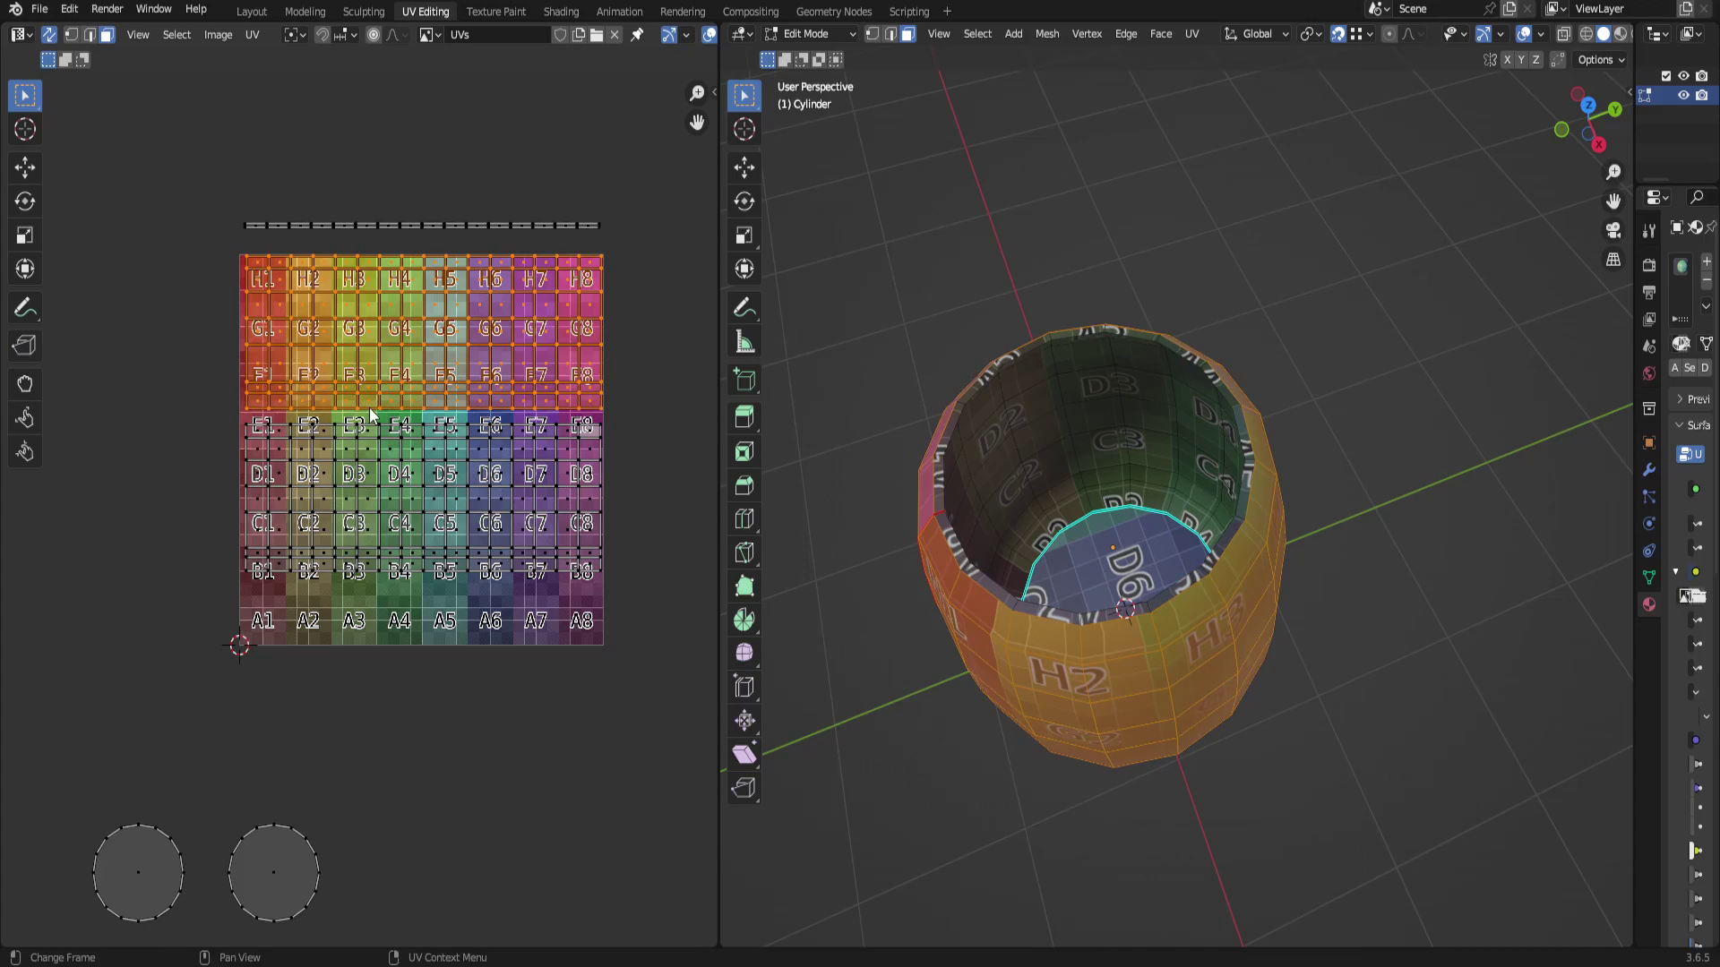
key(g)
key(x)
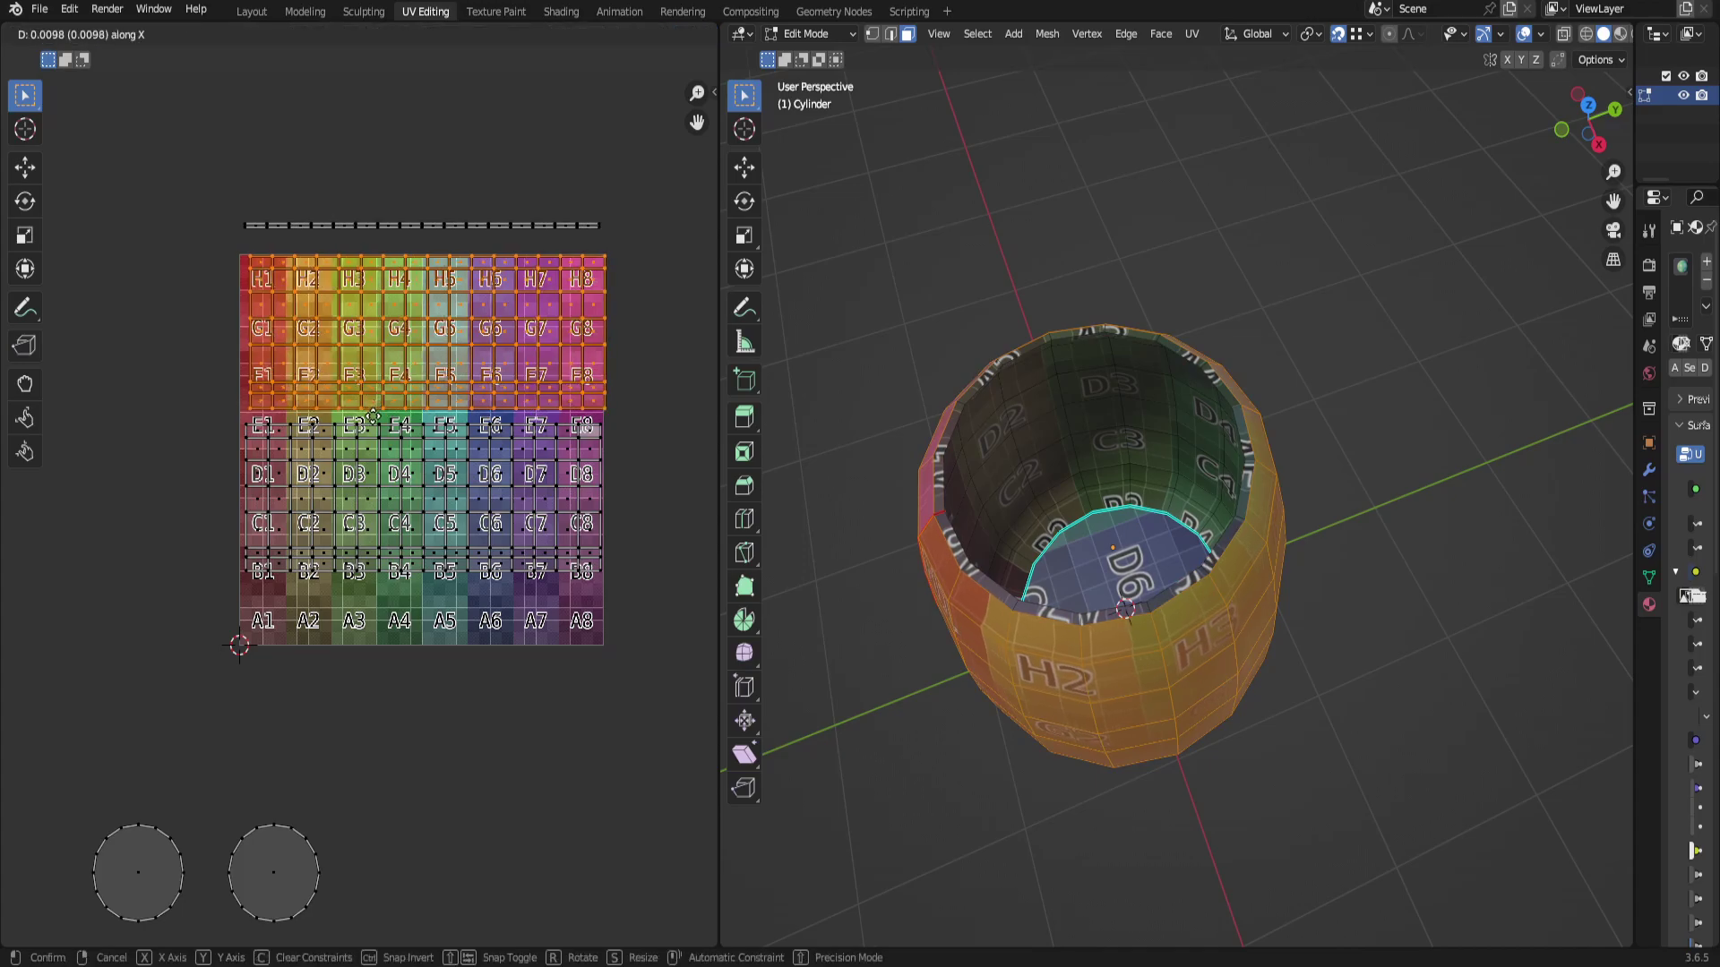
key(y)
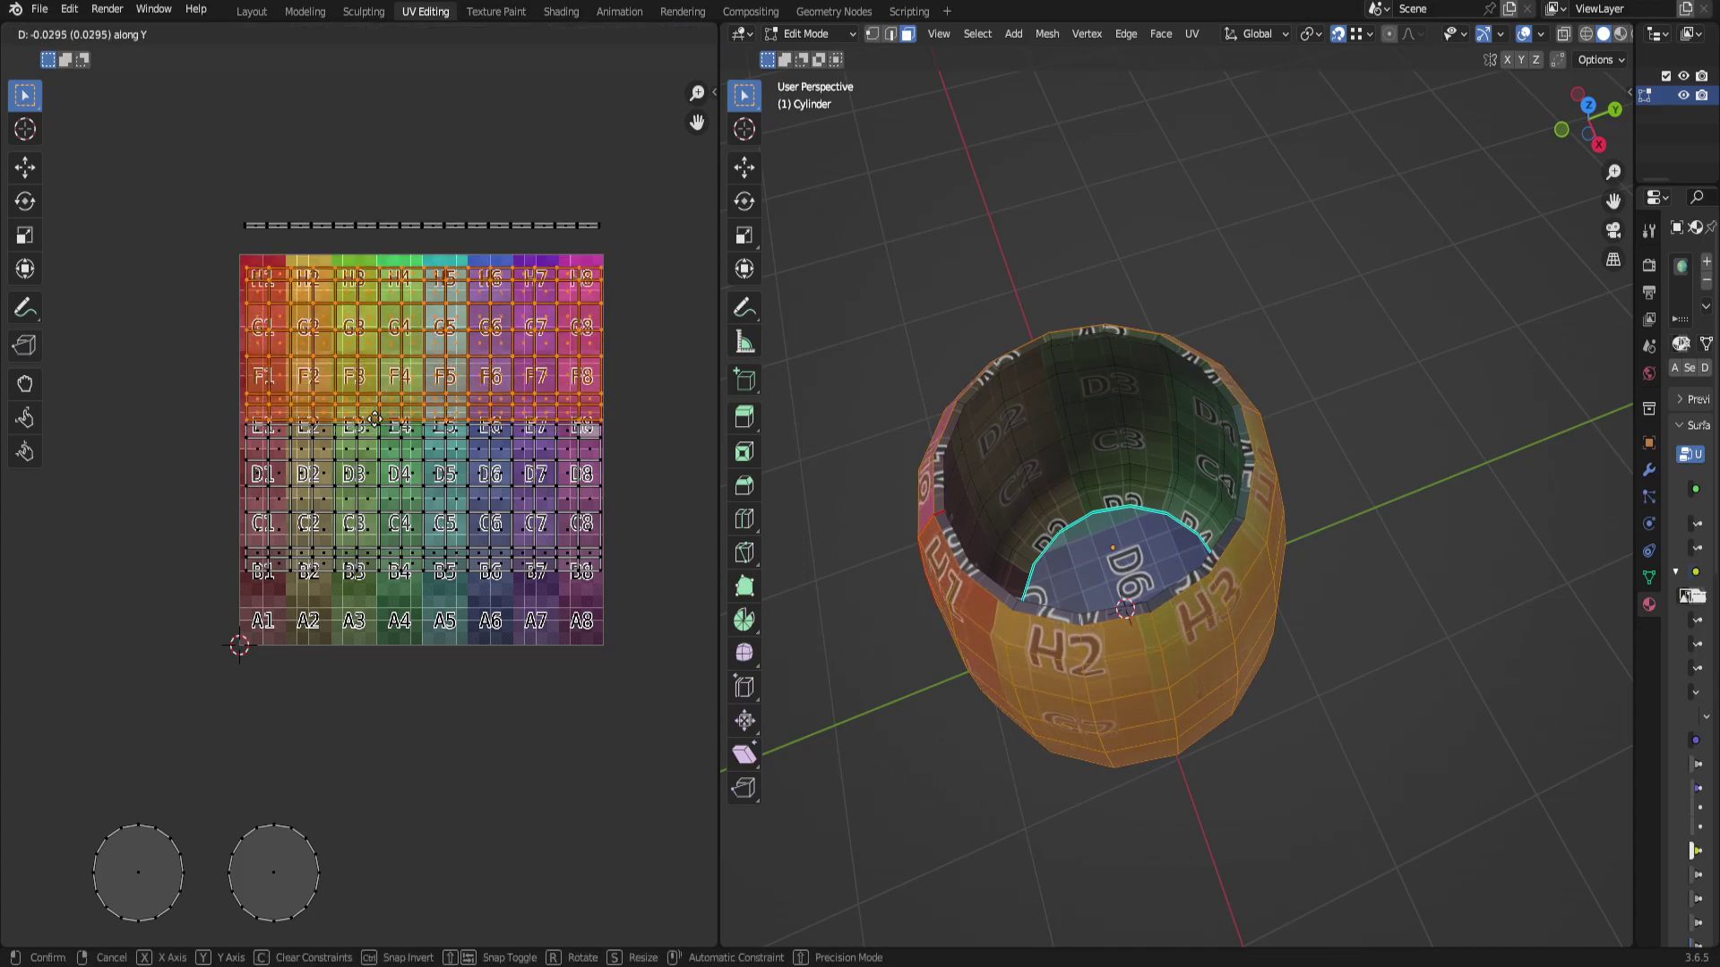
click(373, 419)
Nudge the outer wall's UV grid down along Y by about 0.004 so it sits right against the inner wall's grid.
scroll(377, 419, up, 4)
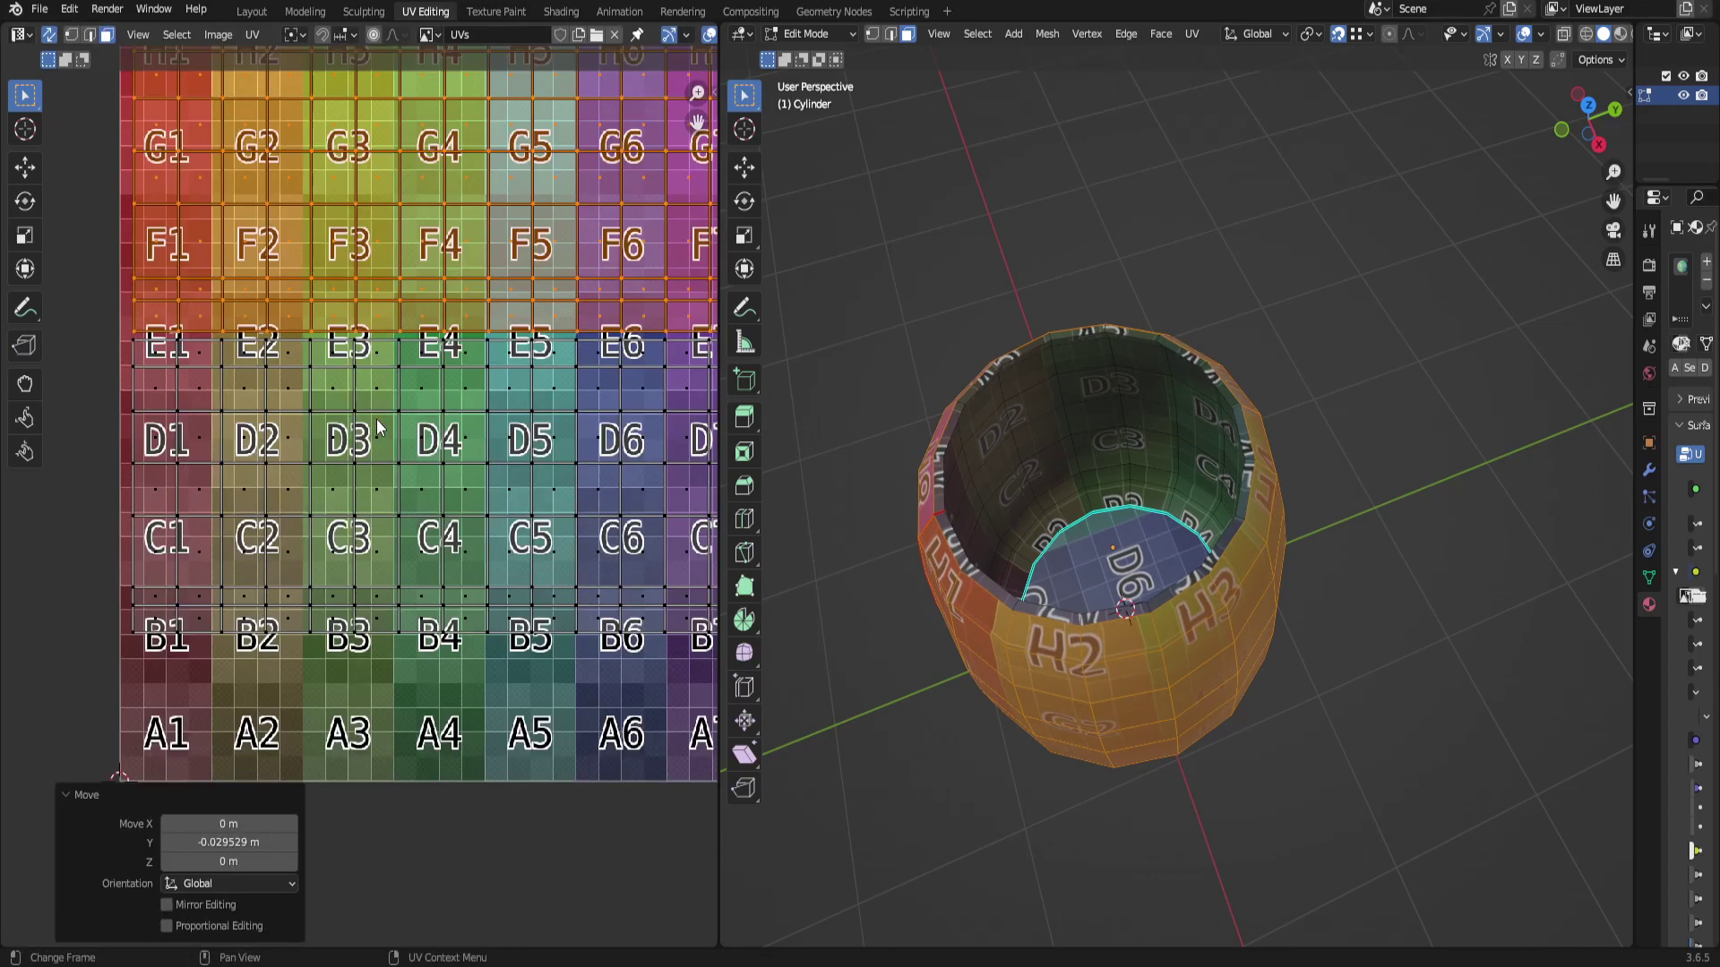
key(g)
key(y)
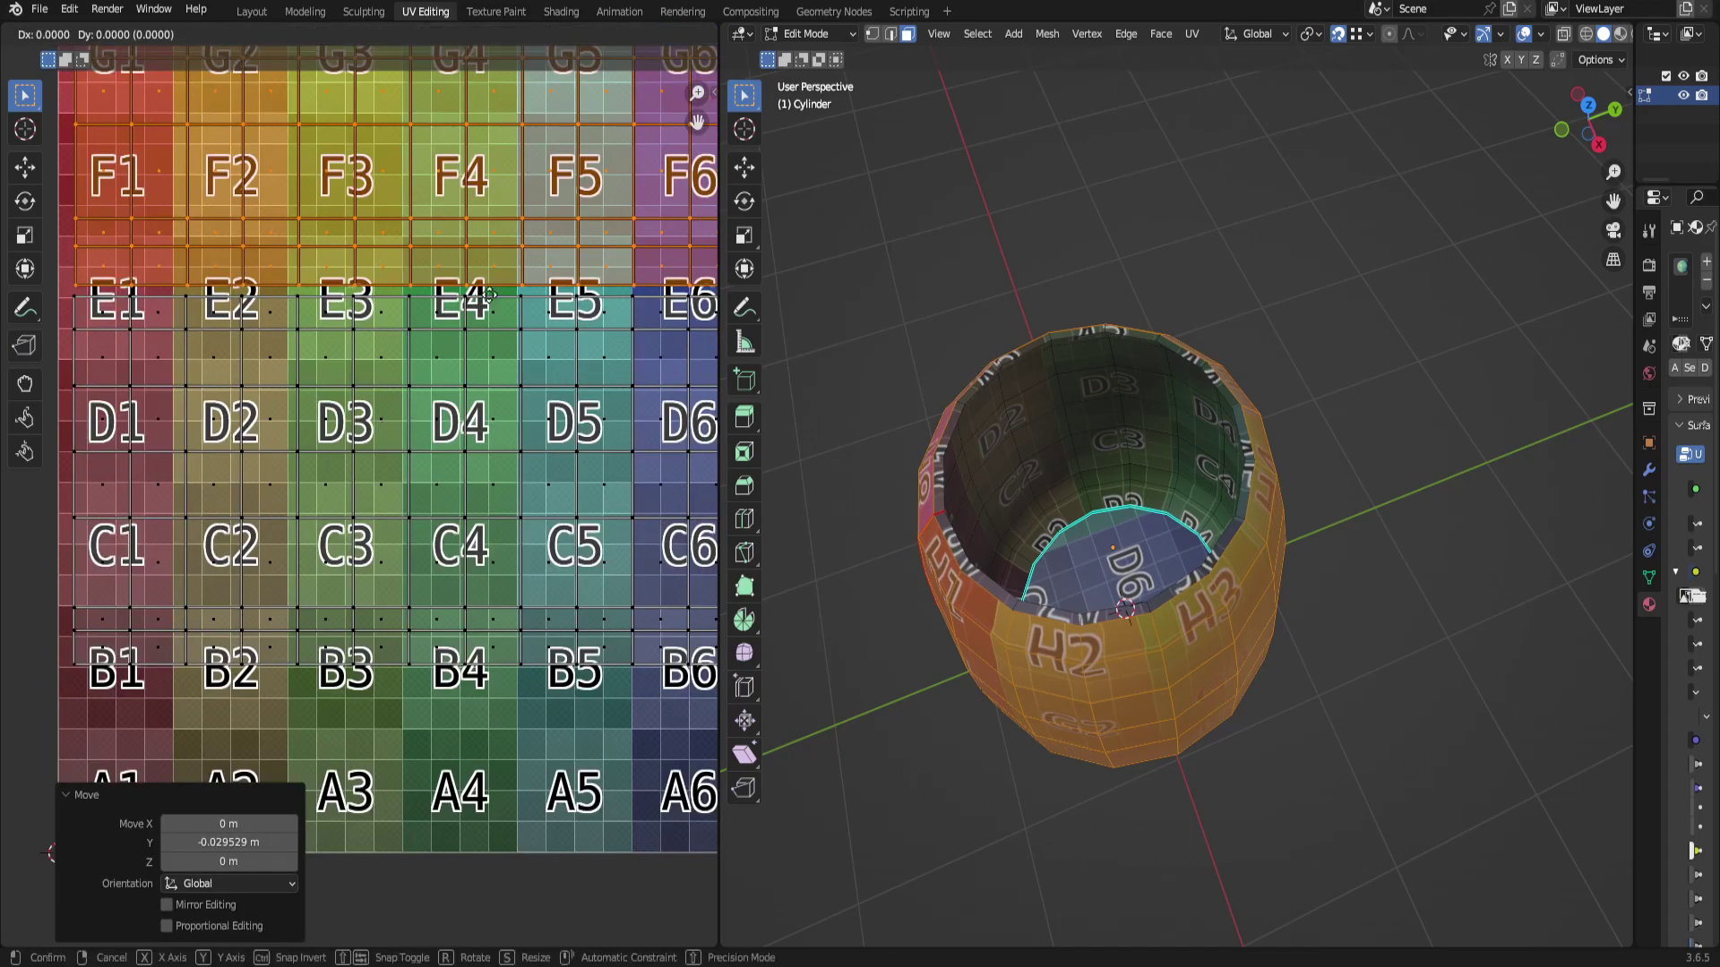
click(298, 302)
scroll(299, 304, down, 4)
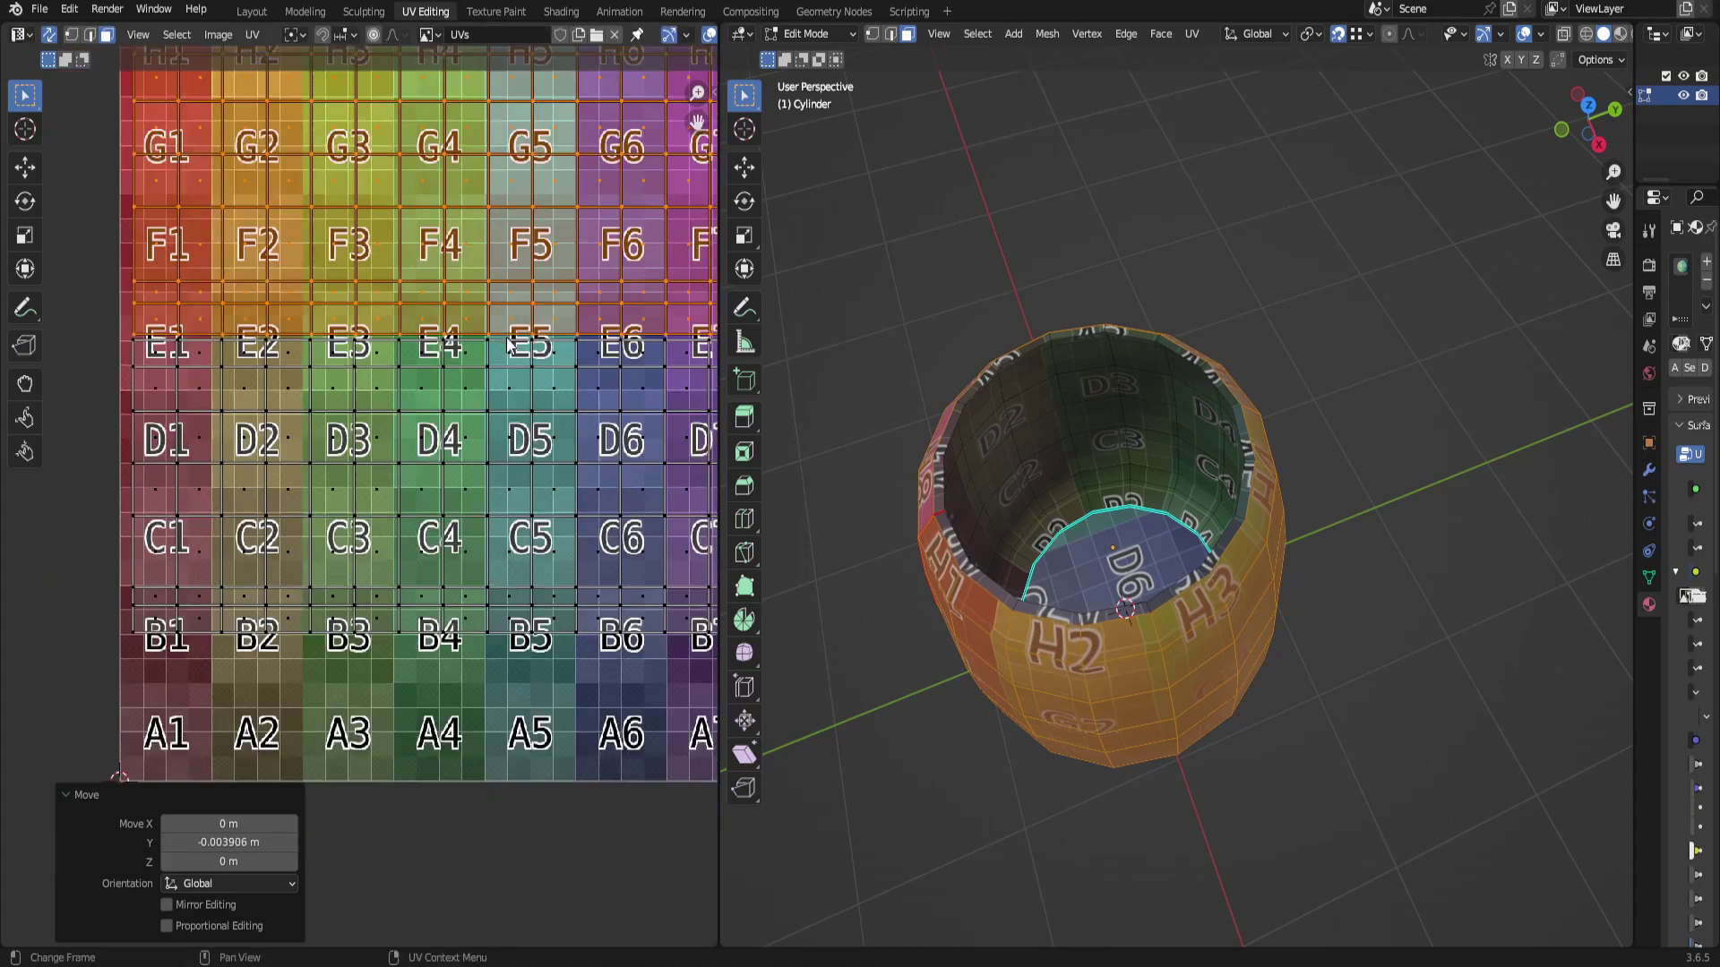
Move the rim's UV strip down along Y by about 0.094, into the gap above the outer wall's grid.
drag(152, 278, 684, 357)
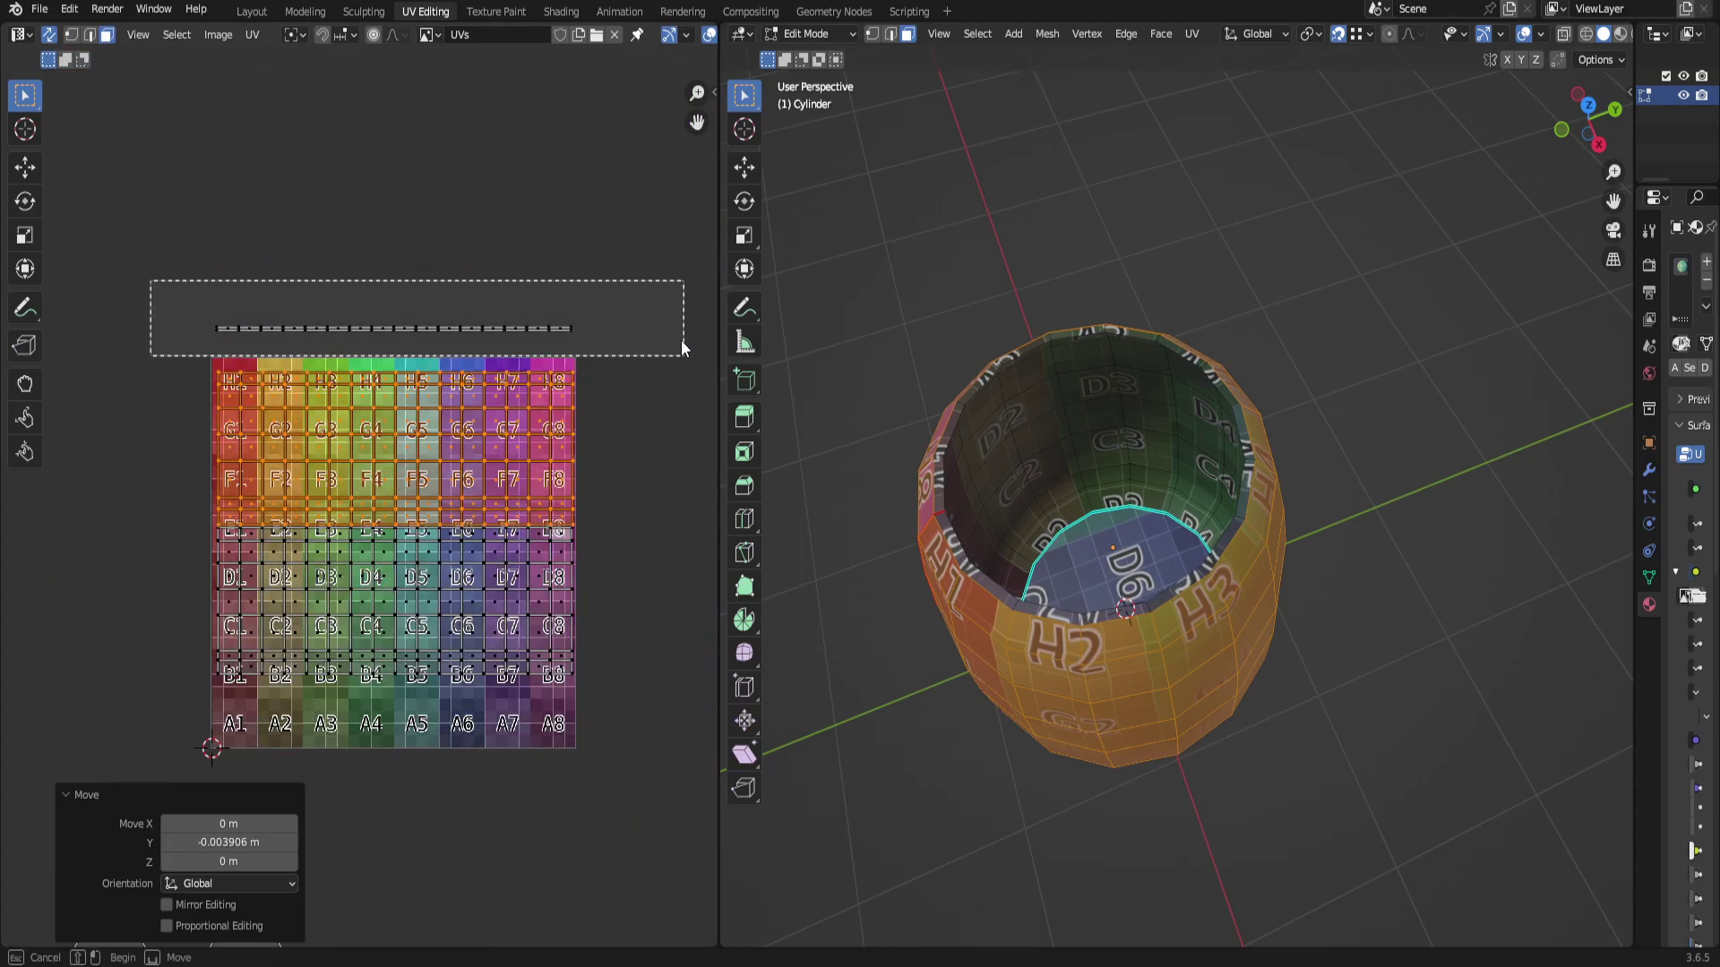
key(g)
key(y)
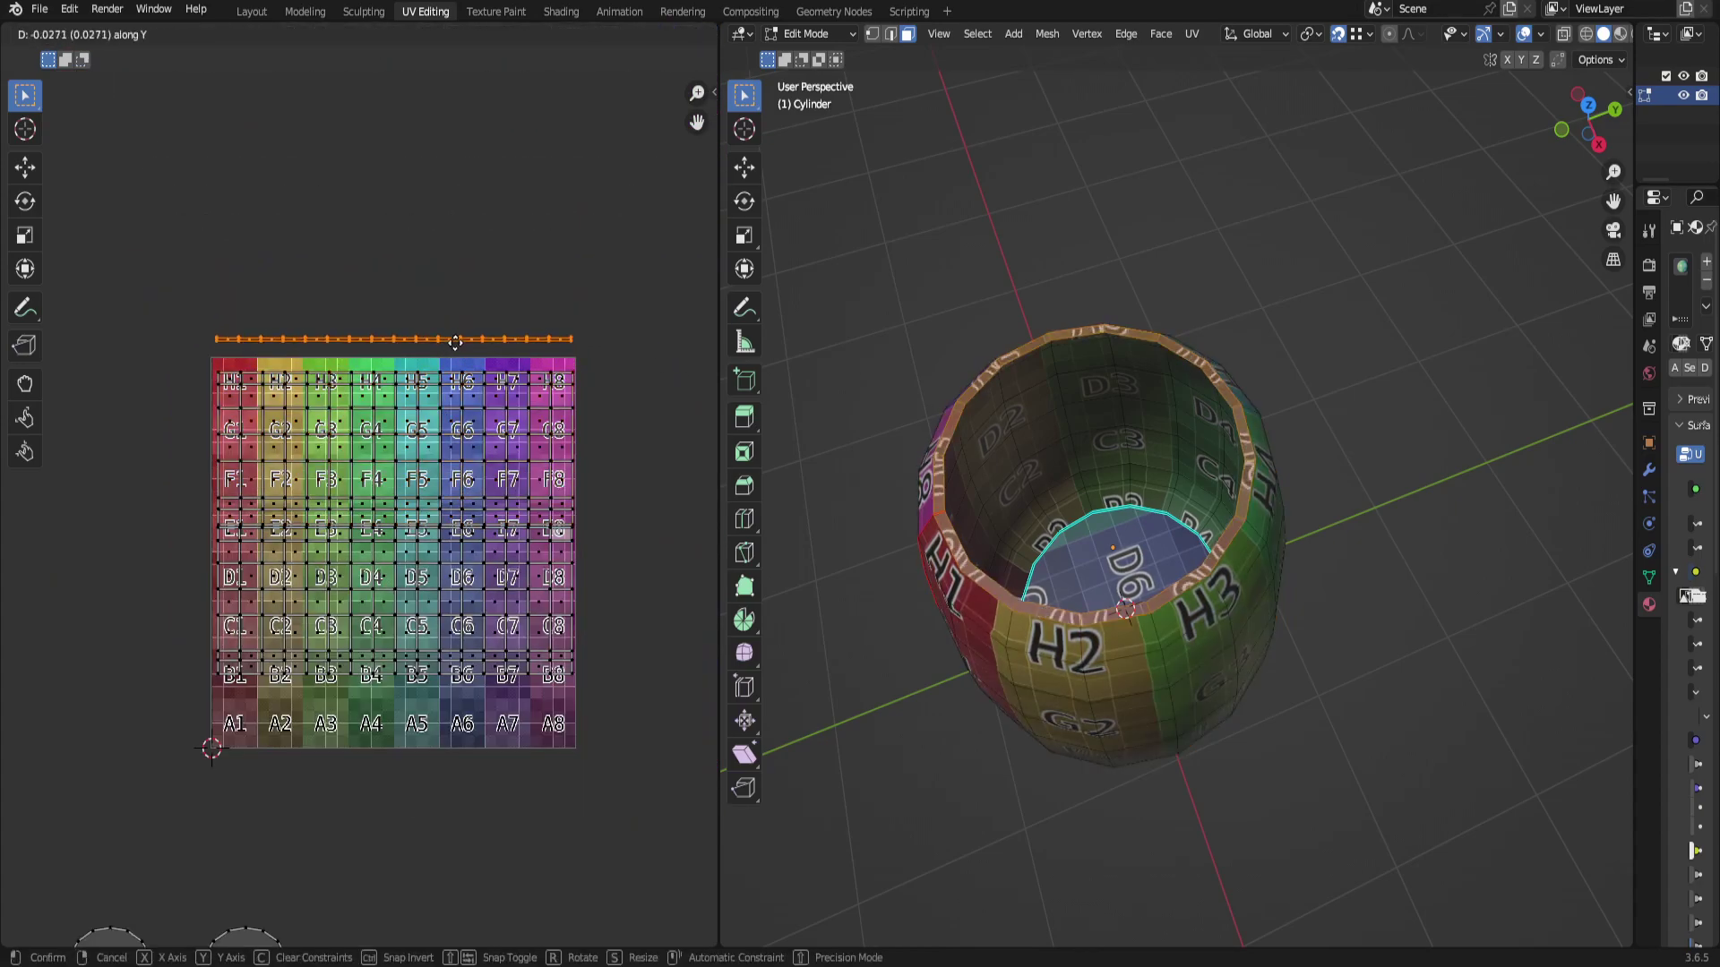
click(457, 362)
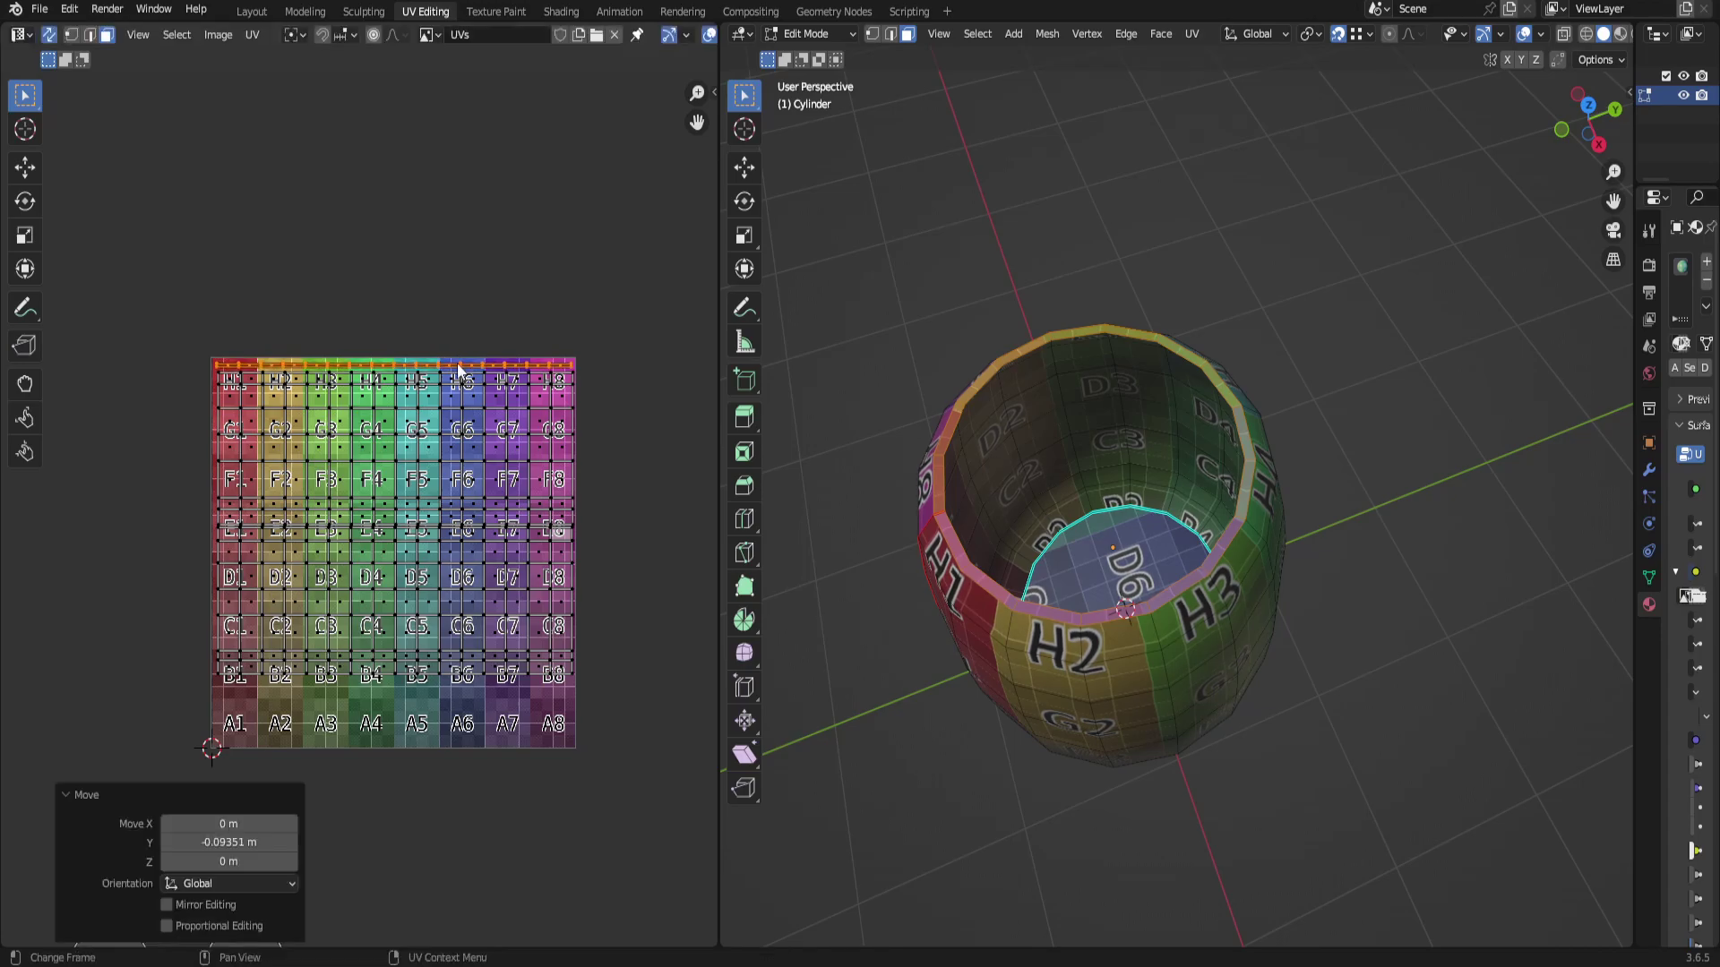
Move the rim strip and both wall grids together up along Y by about 0.007, towards the texture's upper edge.
drag(129, 303, 638, 713)
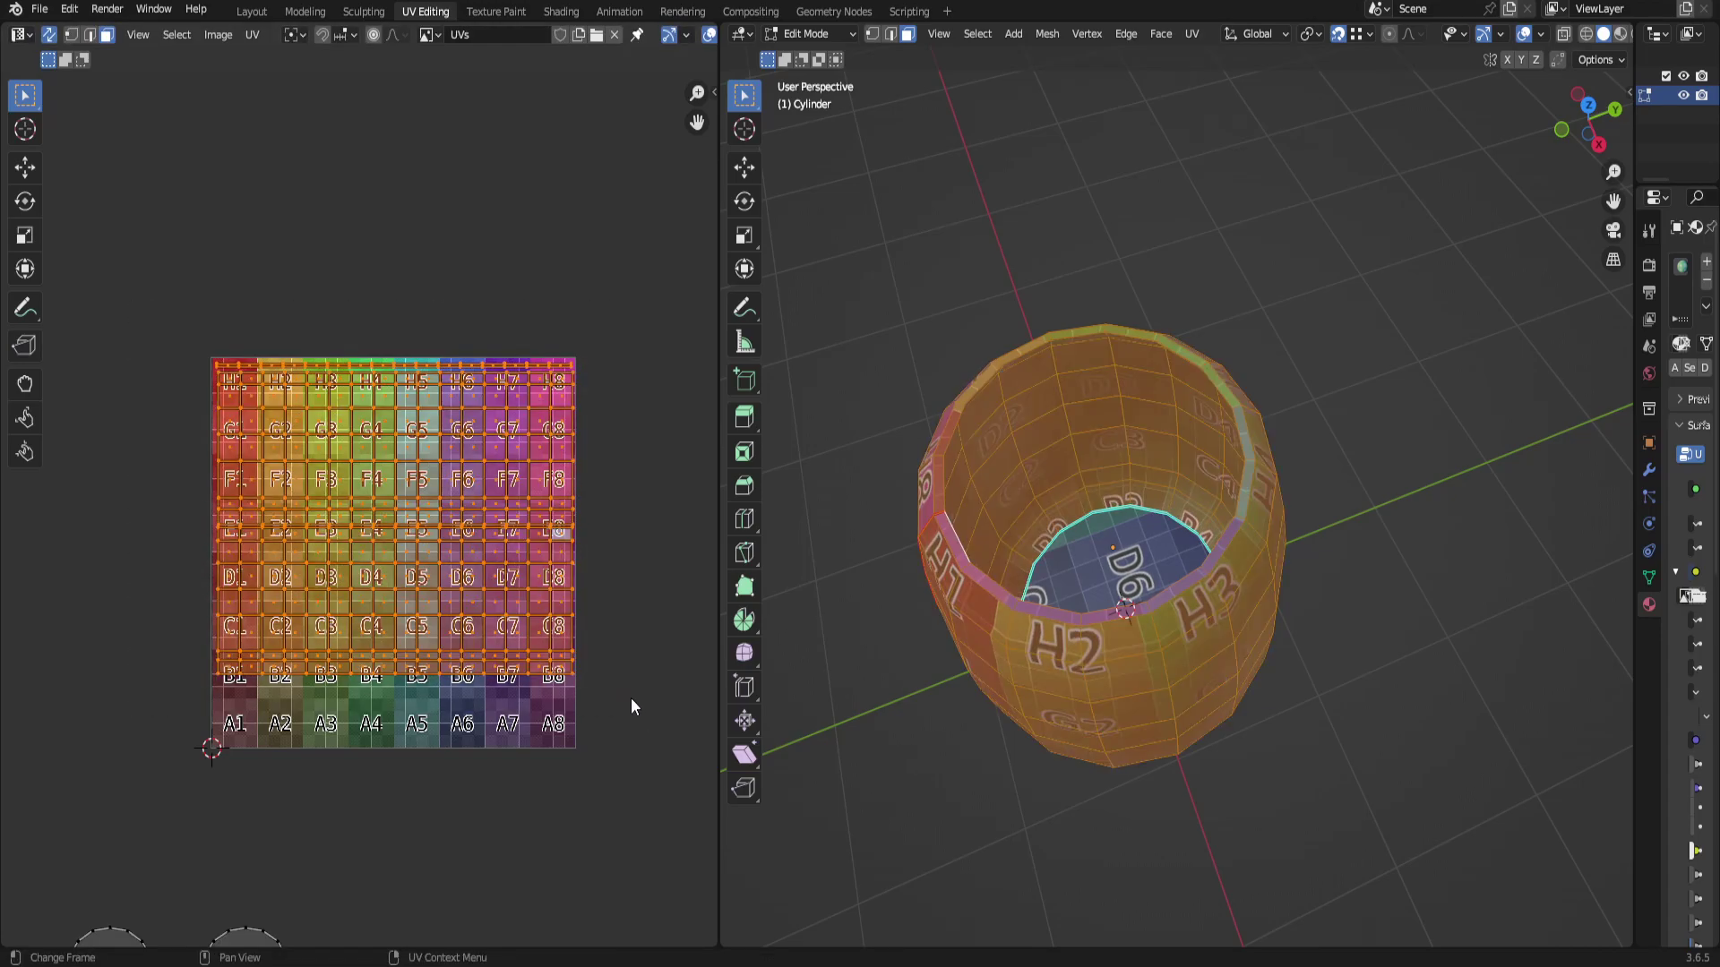
key(g)
key(y)
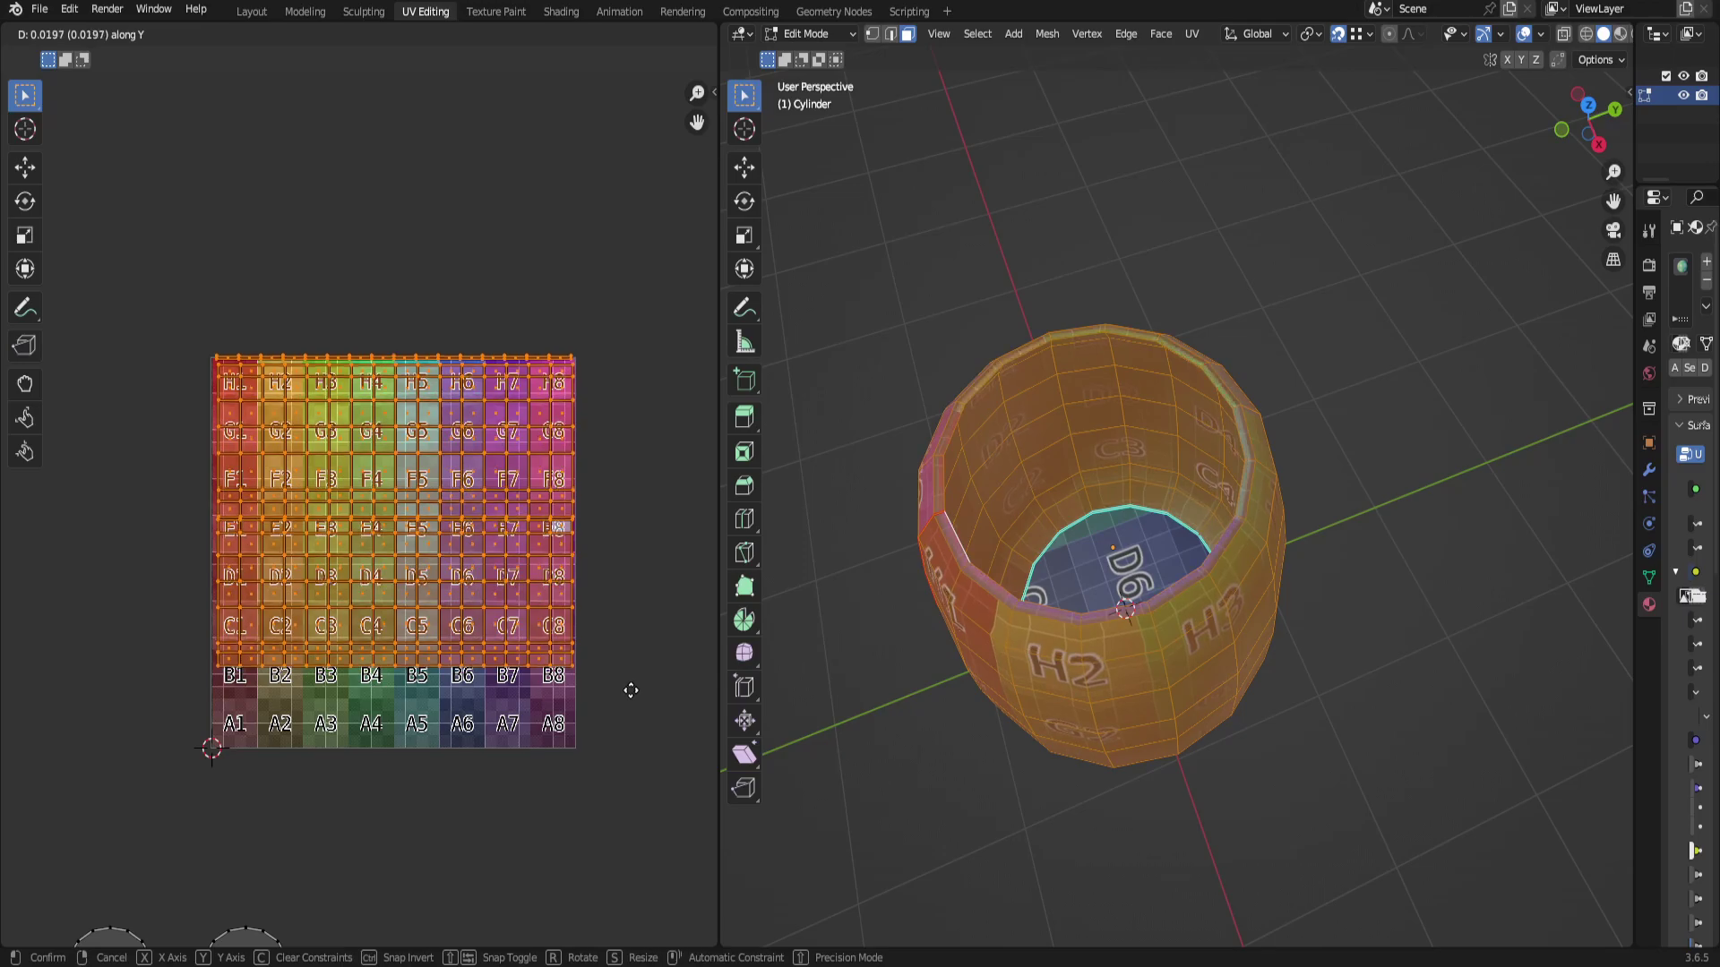
click(630, 700)
scroll(555, 601, up, 3)
scroll(359, 403, down, 2)
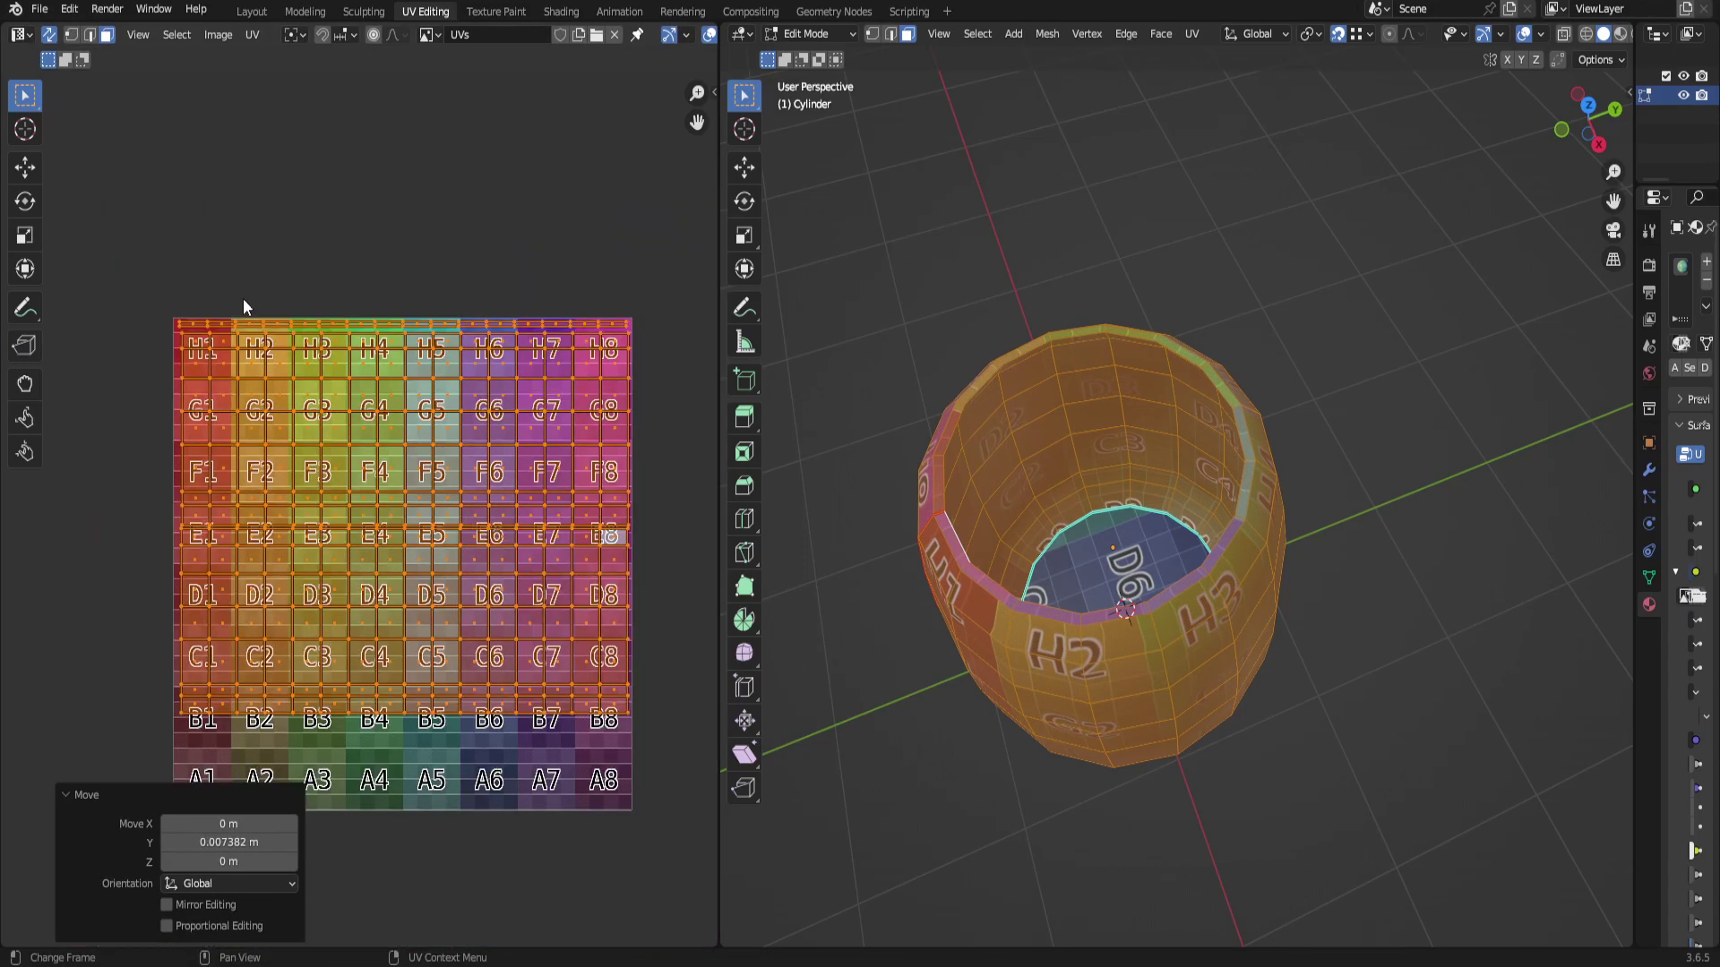
Select only the outer wall's UV island and move it up along Y by about 0.009, closer to the rim strip.
drag(144, 221, 711, 329)
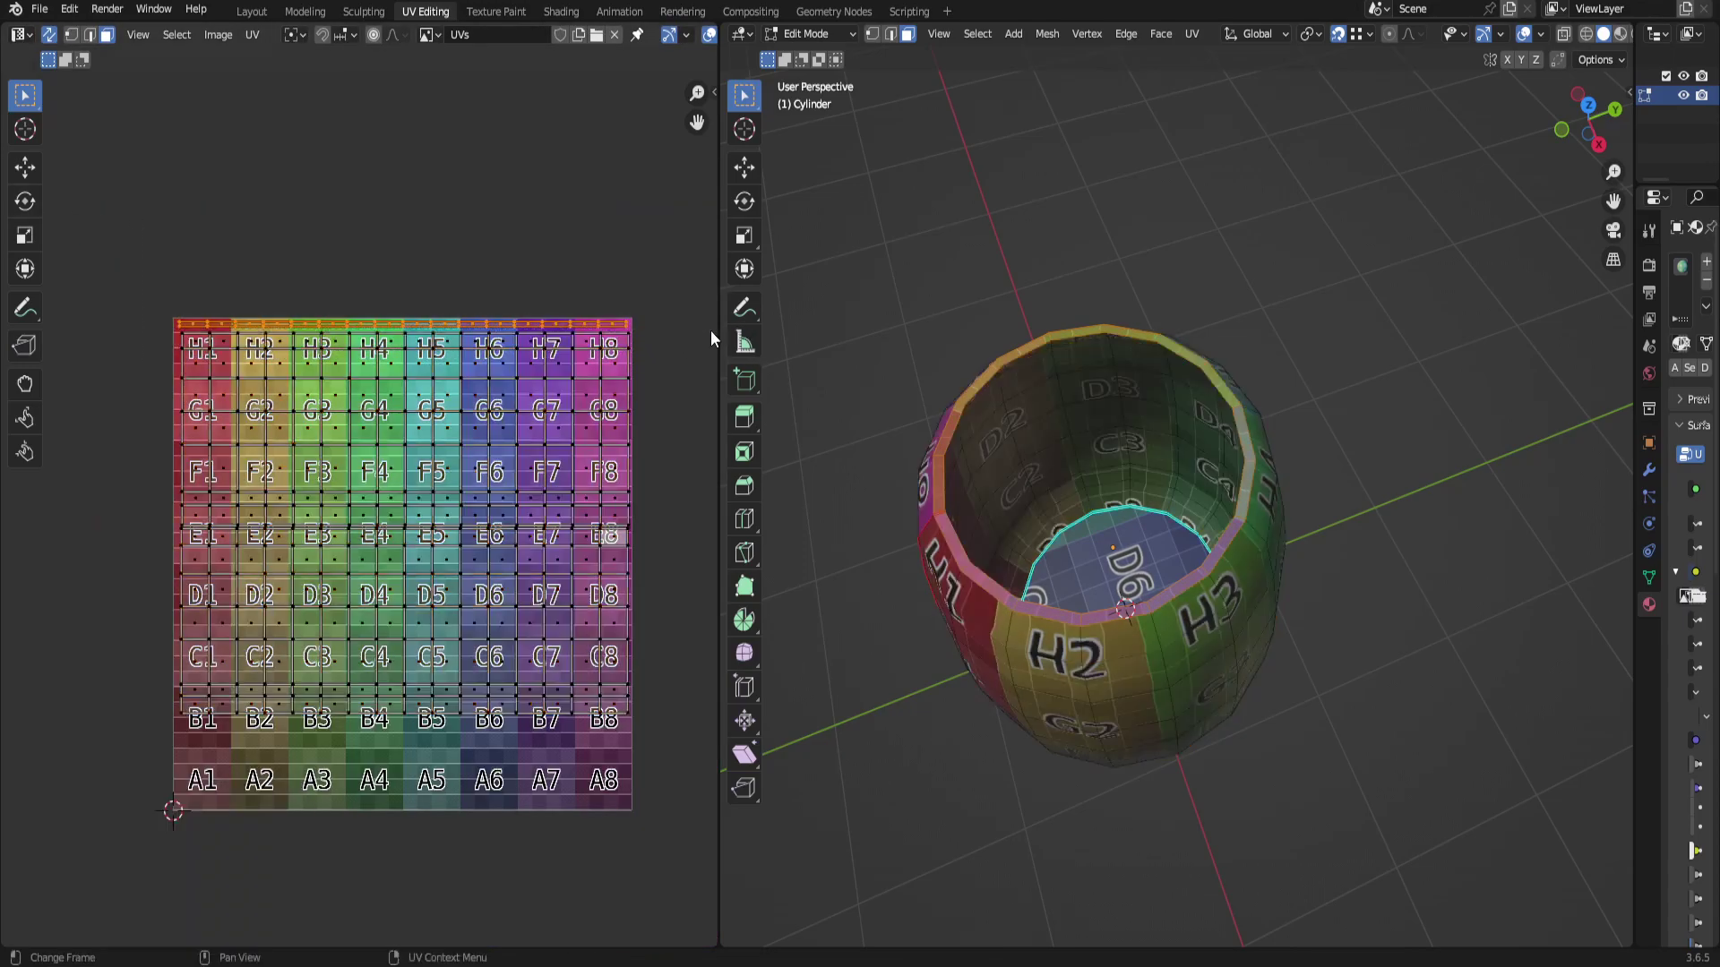
scroll(475, 401, up, 4)
scroll(482, 389, down, 3)
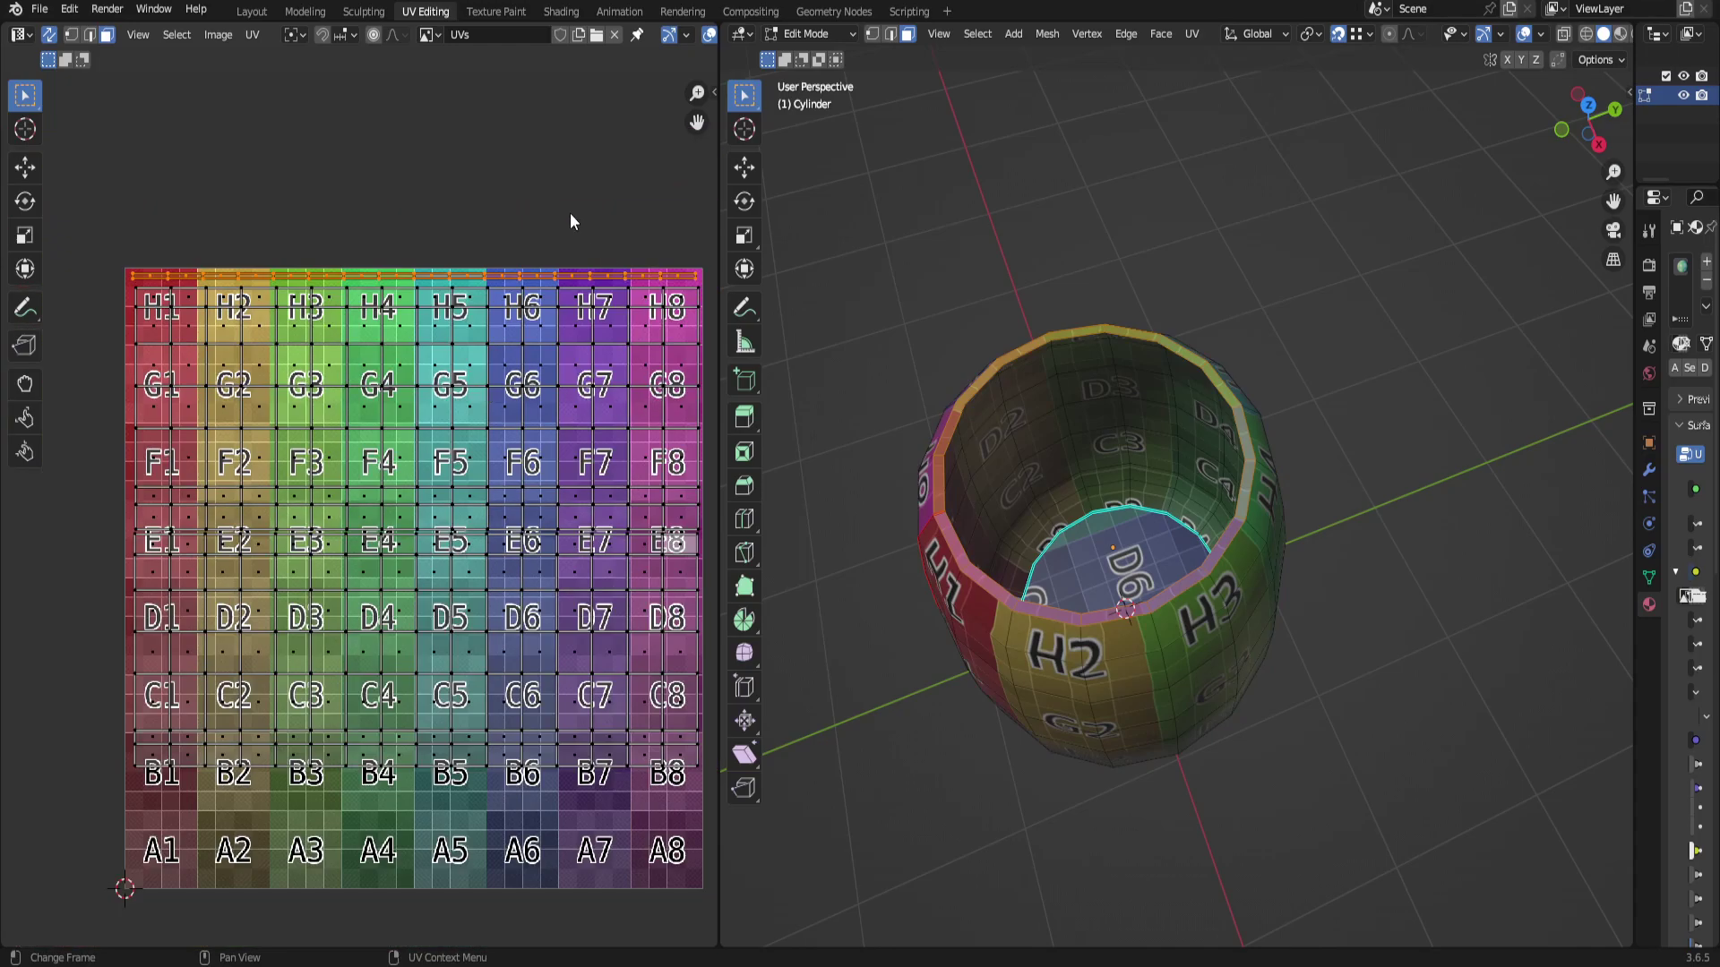
click(550, 258)
key(l)
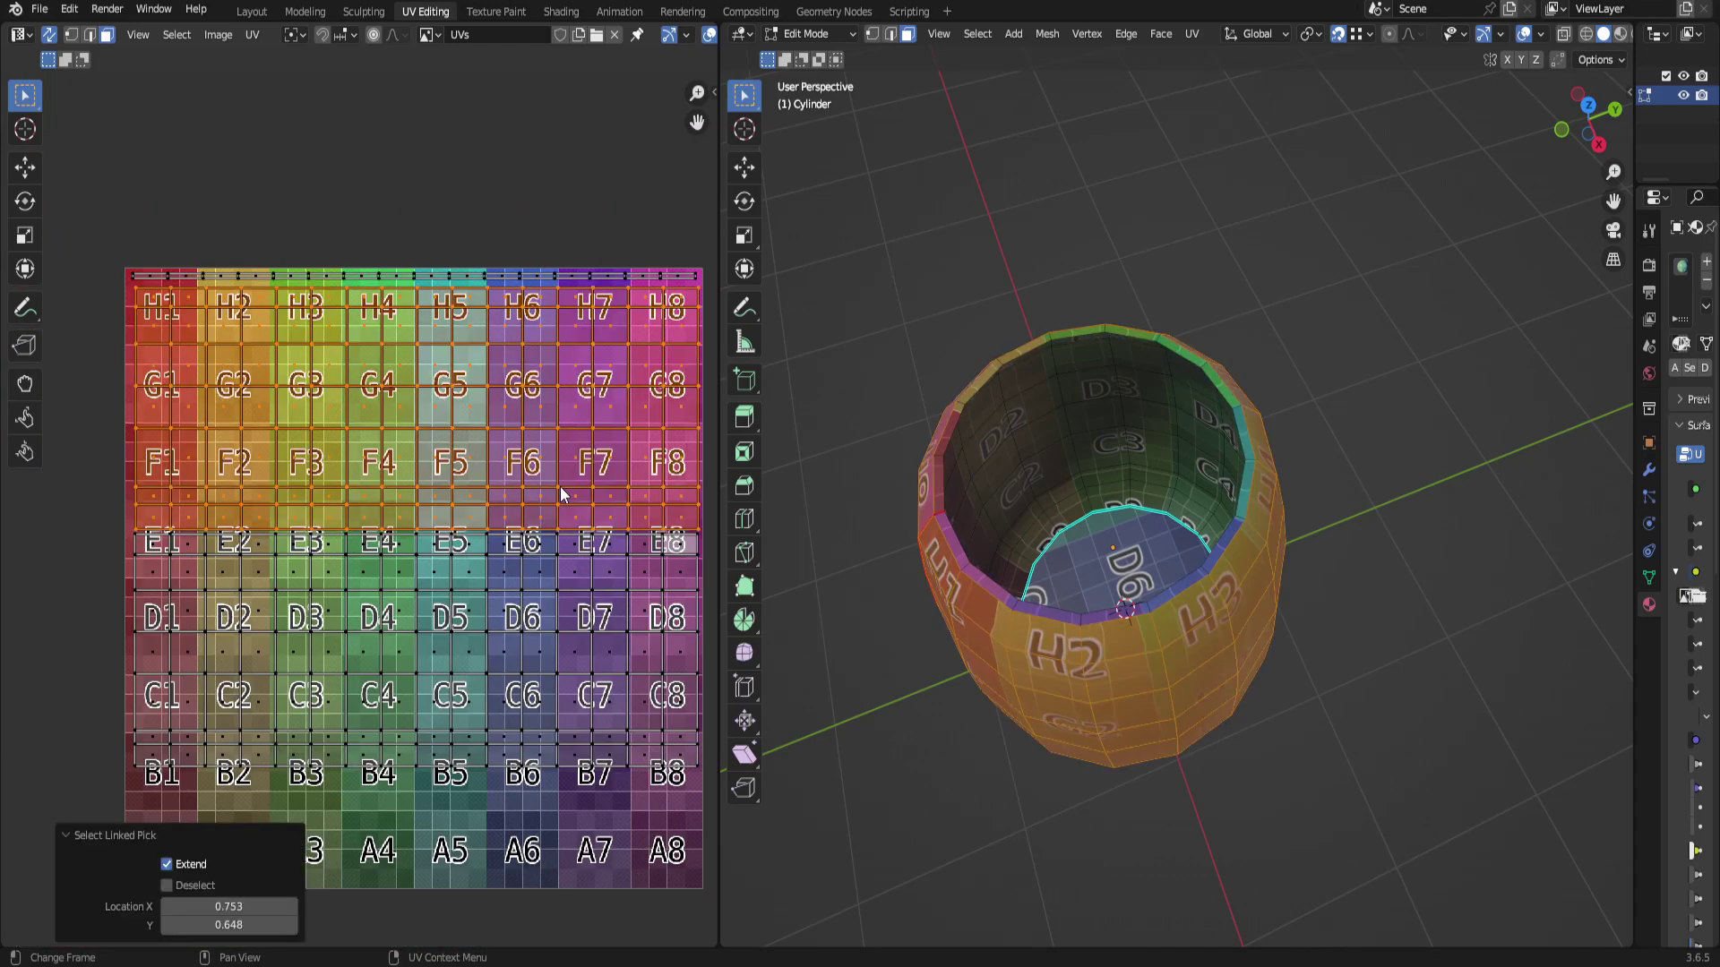
key(g)
key(y)
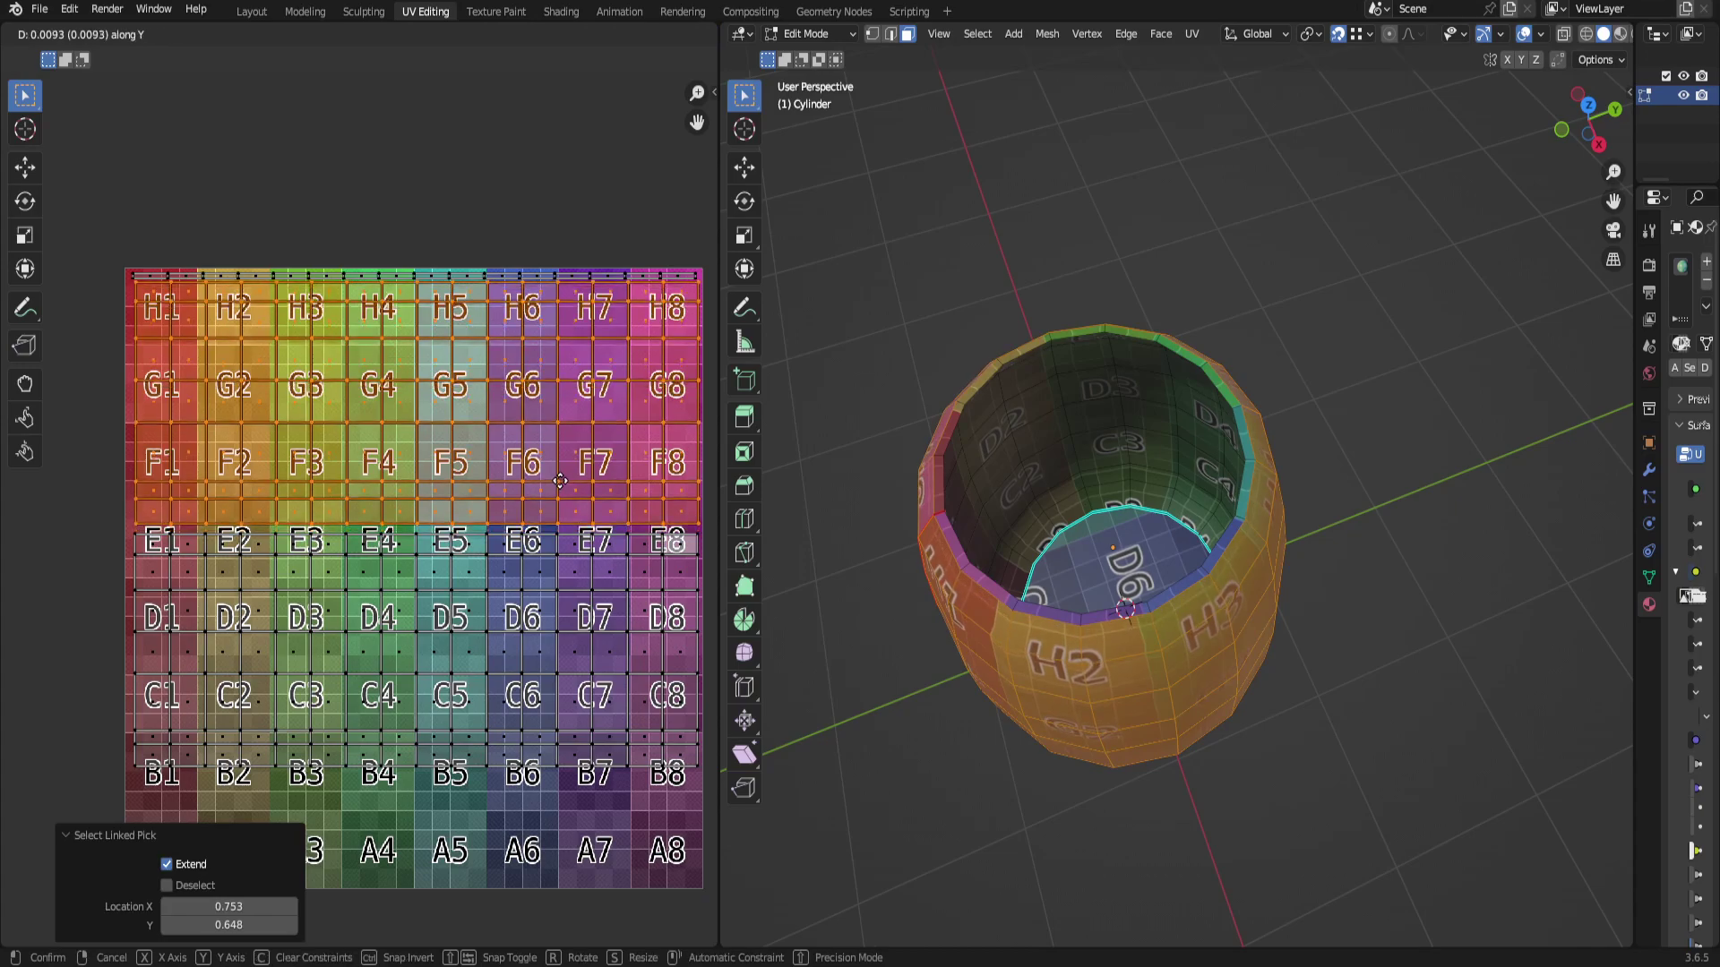
click(559, 481)
scroll(561, 480, down, 5)
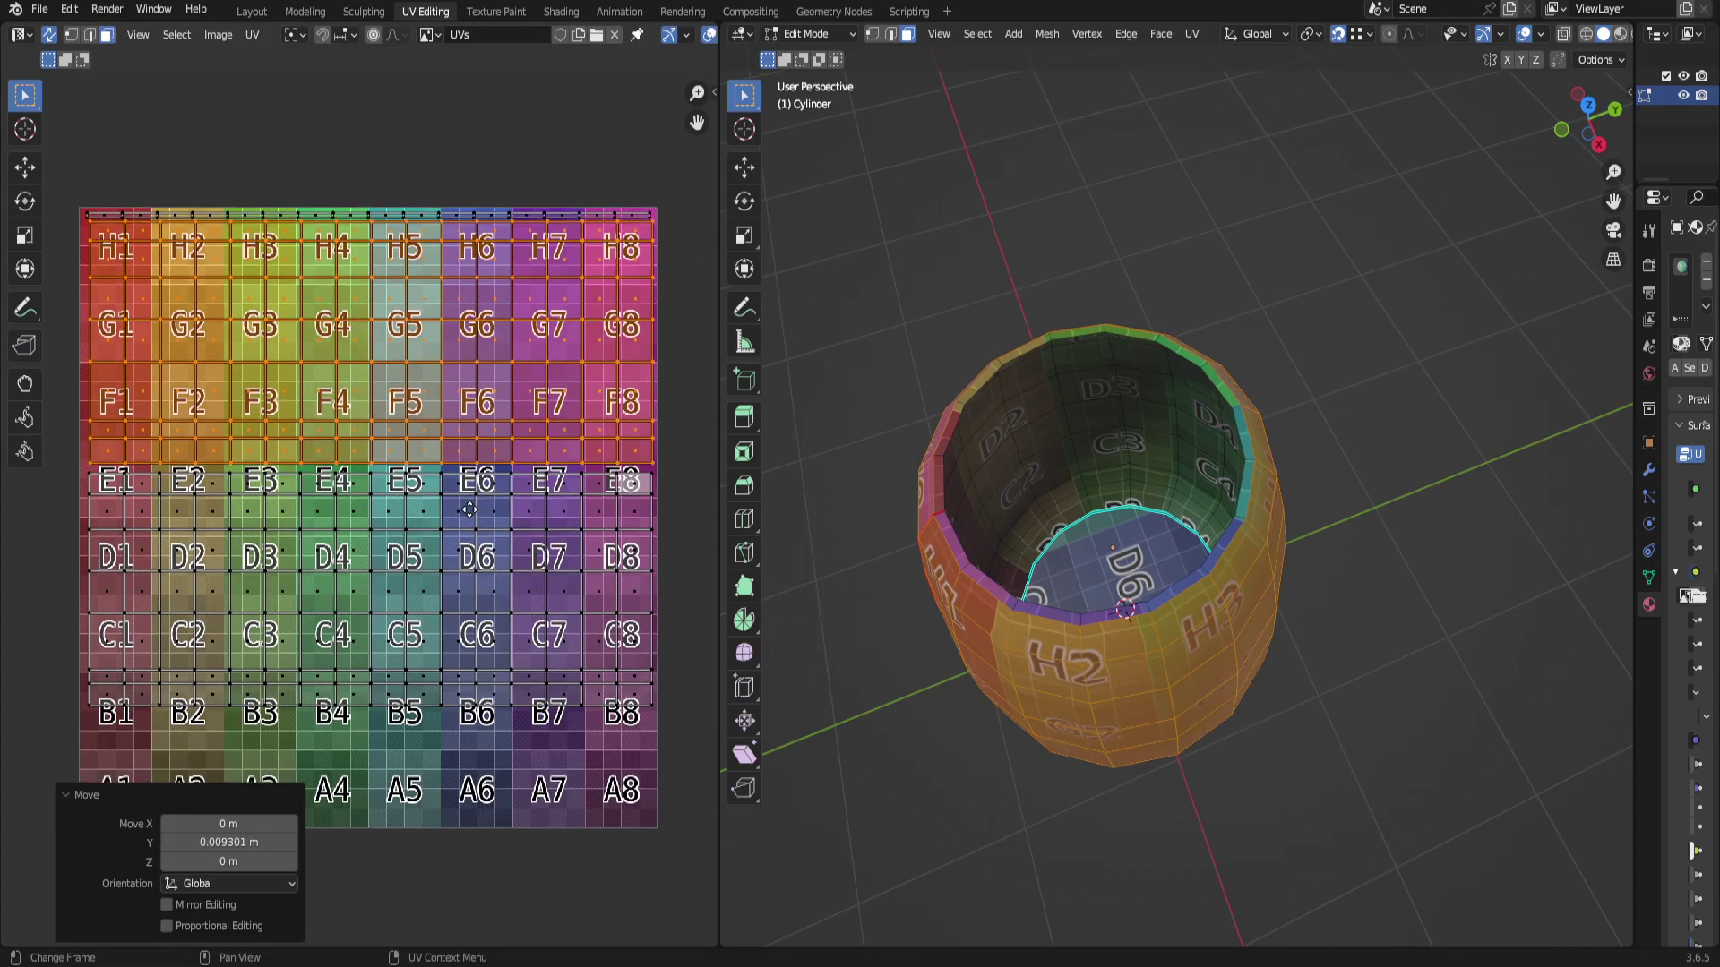
Select the inner wall's linked UV island and move it up along Y by about 0.011, just below the outer wall's grid.
click(653, 468)
key(l)
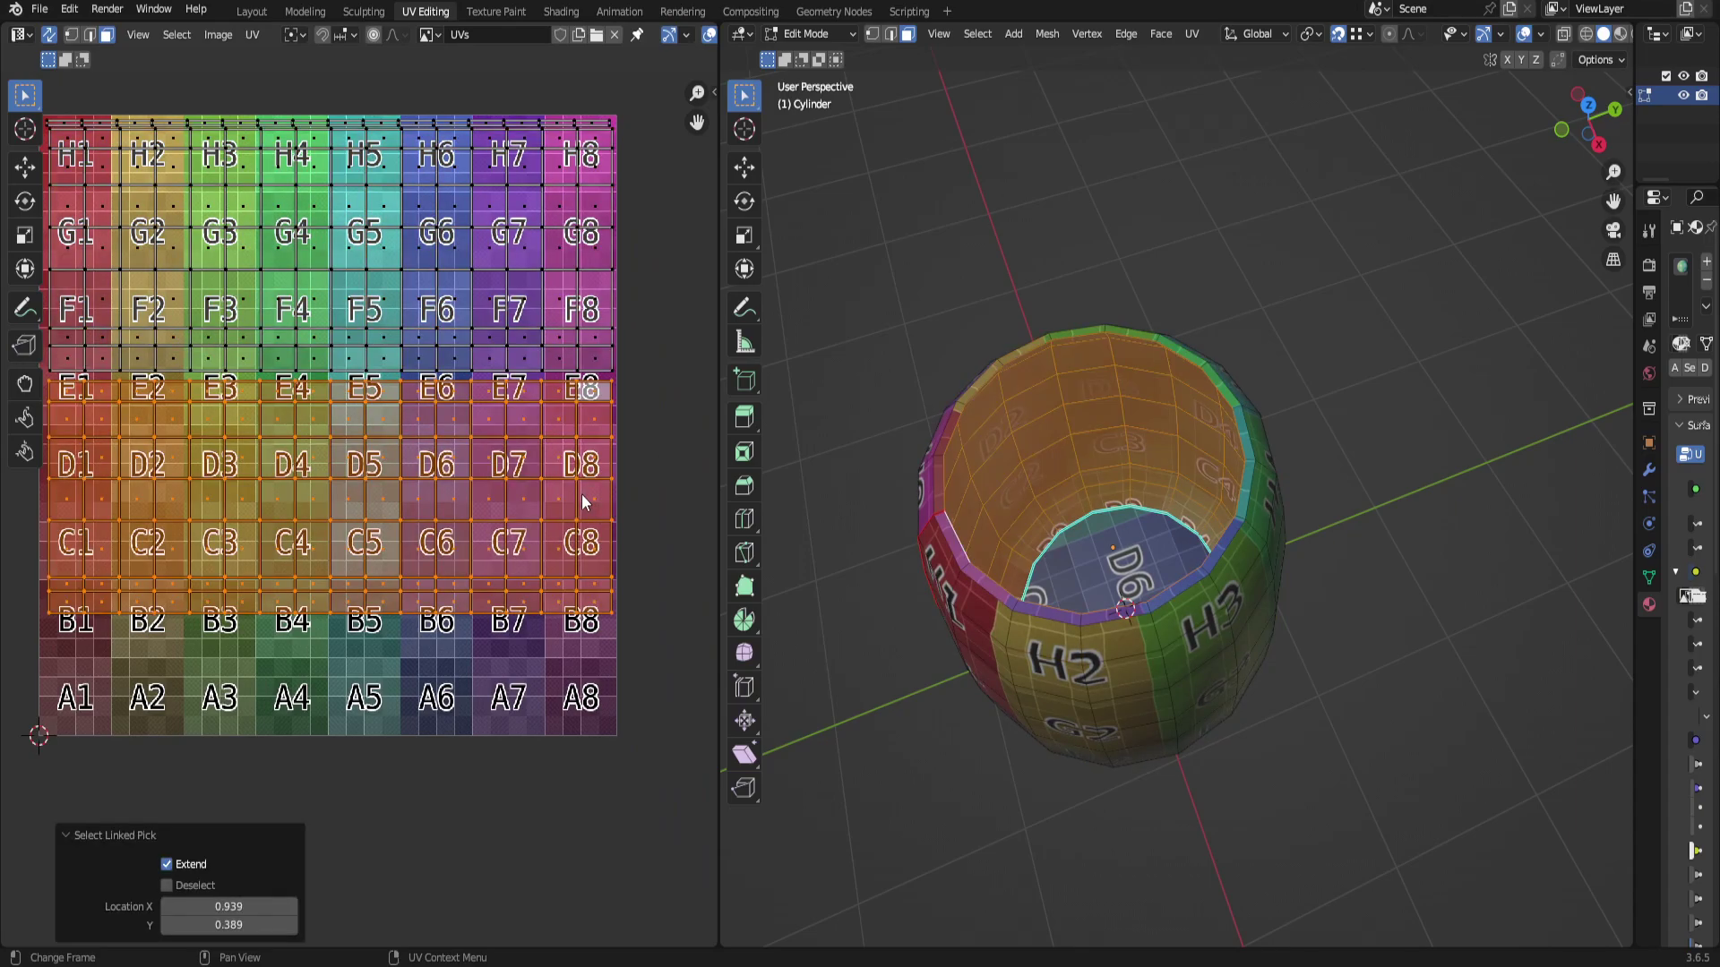
key(g)
key(y)
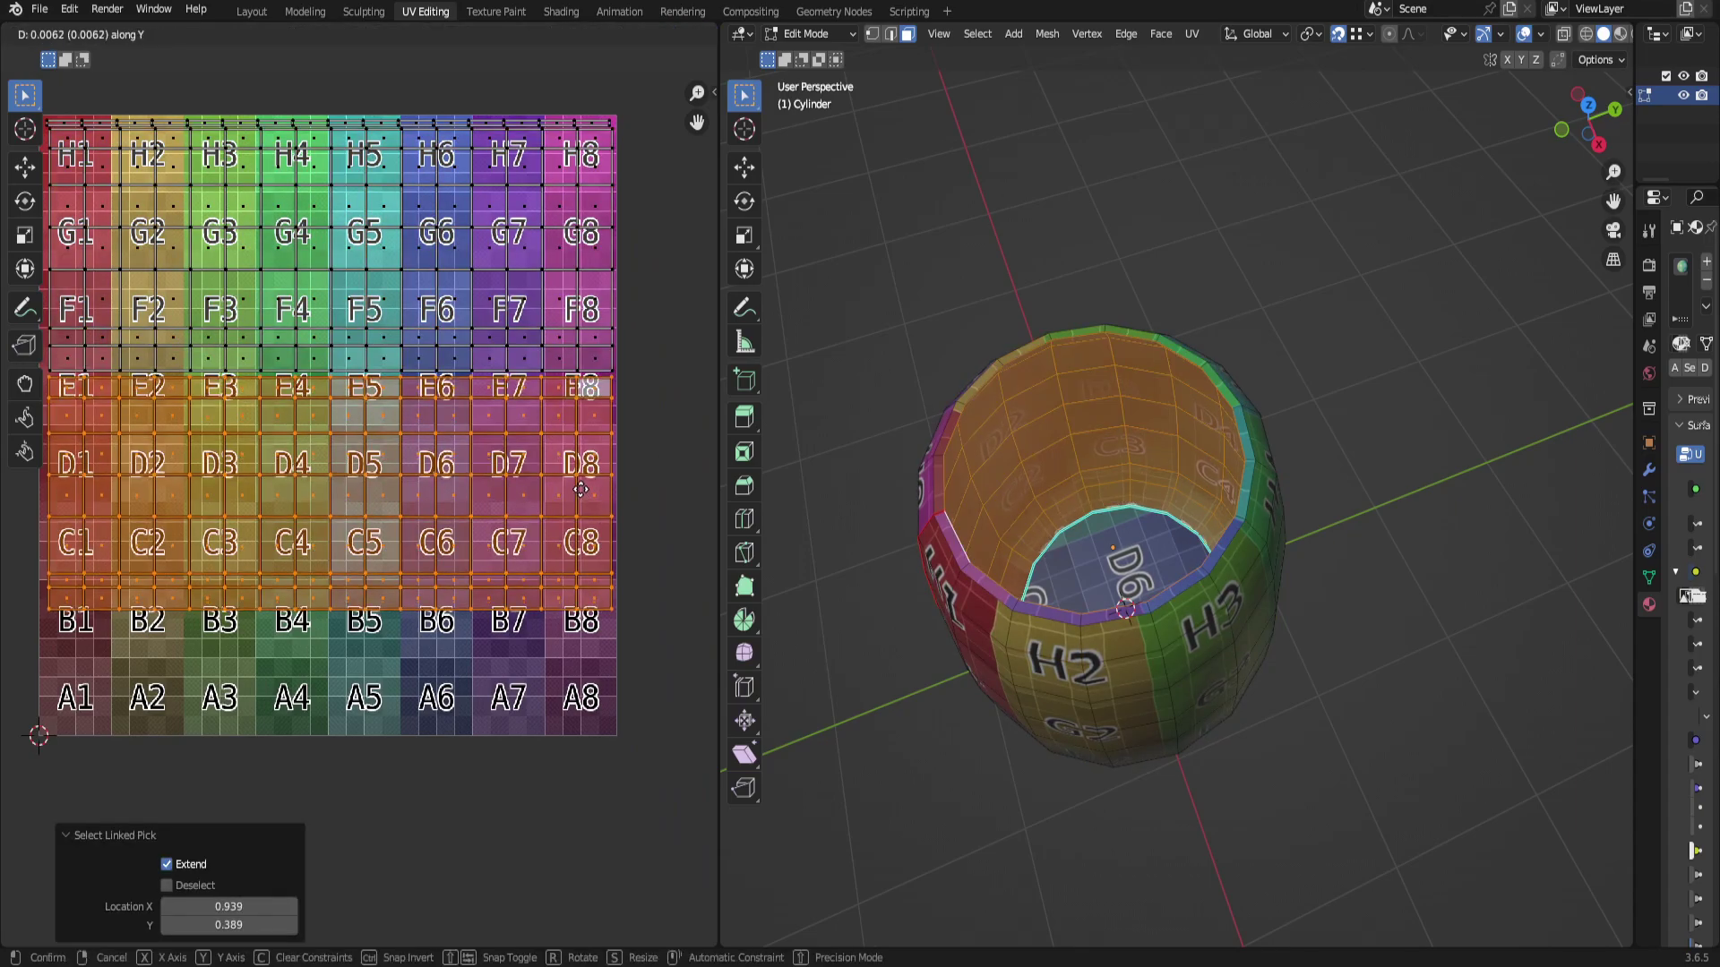
click(581, 486)
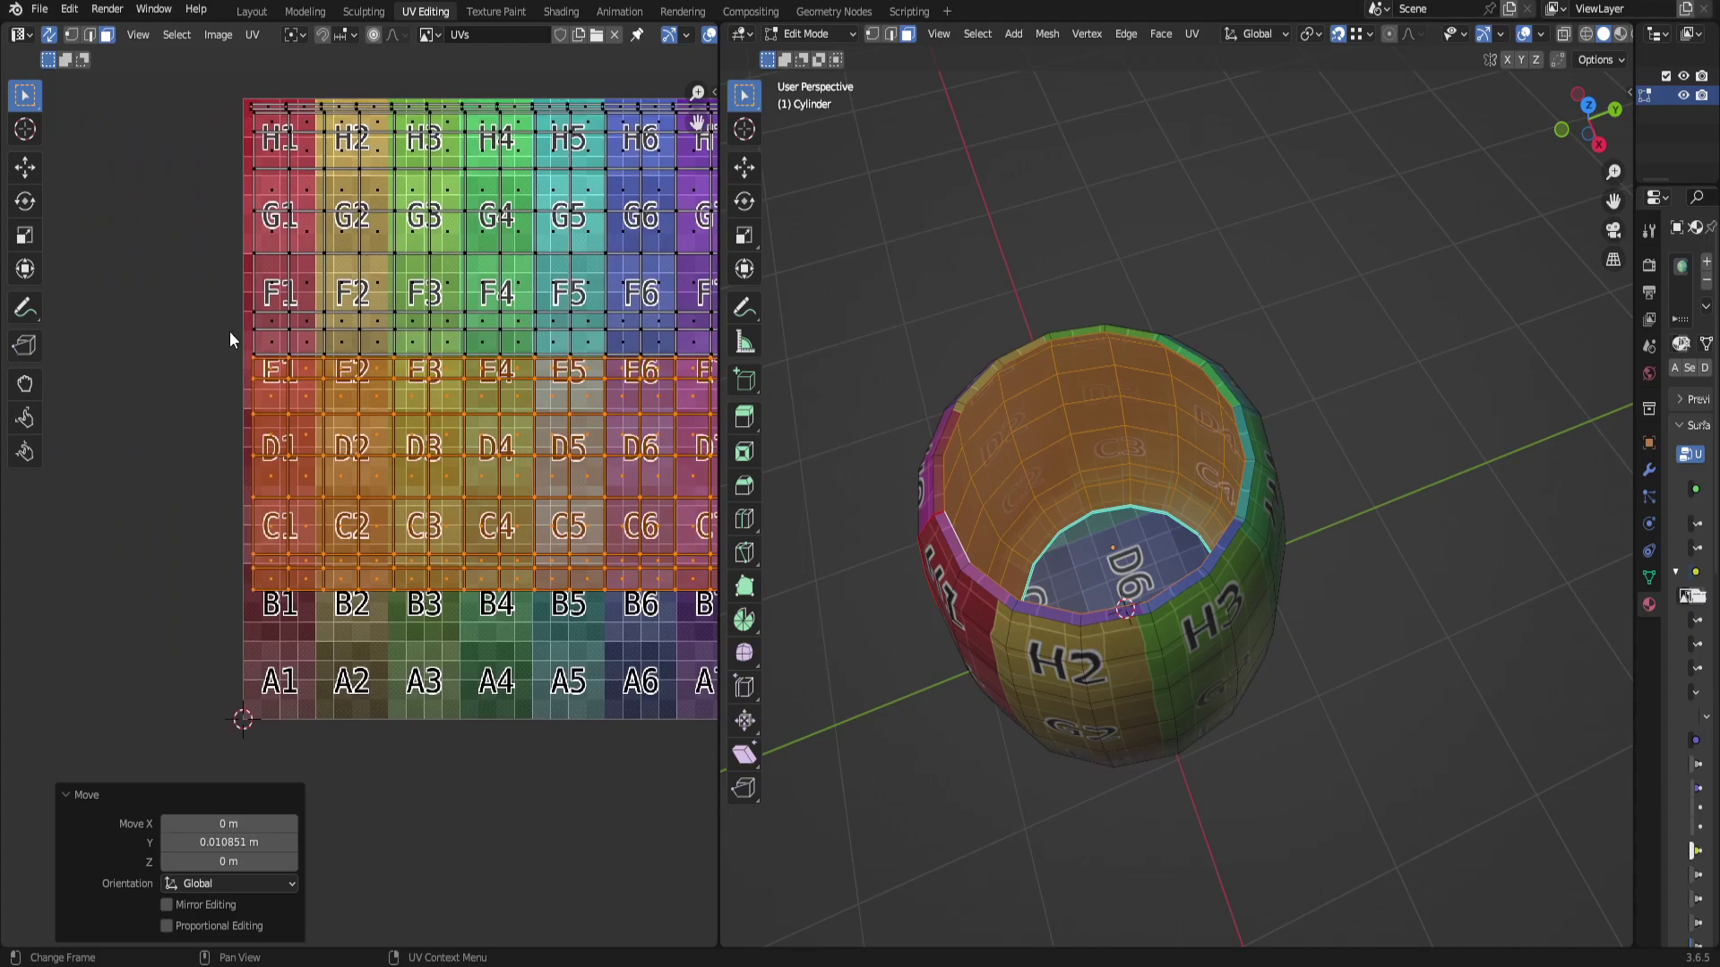
scroll(343, 463, up, 4)
scroll(343, 463, up, 3)
scroll(432, 480, down, 8)
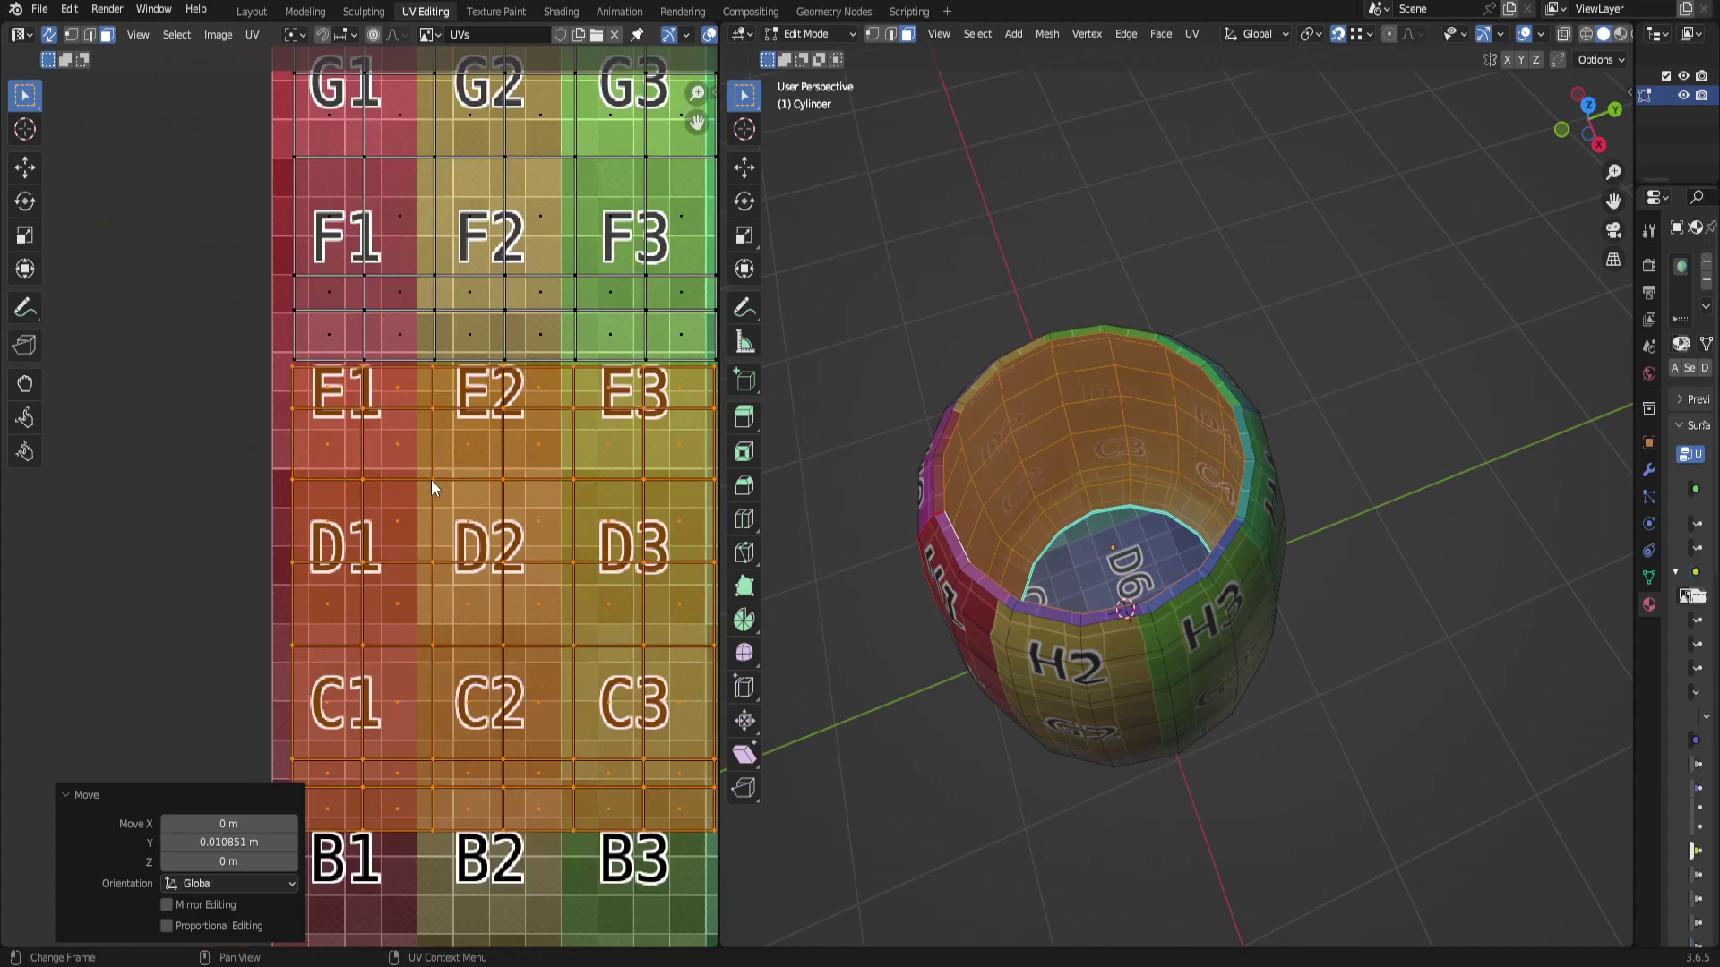
Select the two circular bottom islands and move them onto the A and B rows of the texture.
click(400, 683)
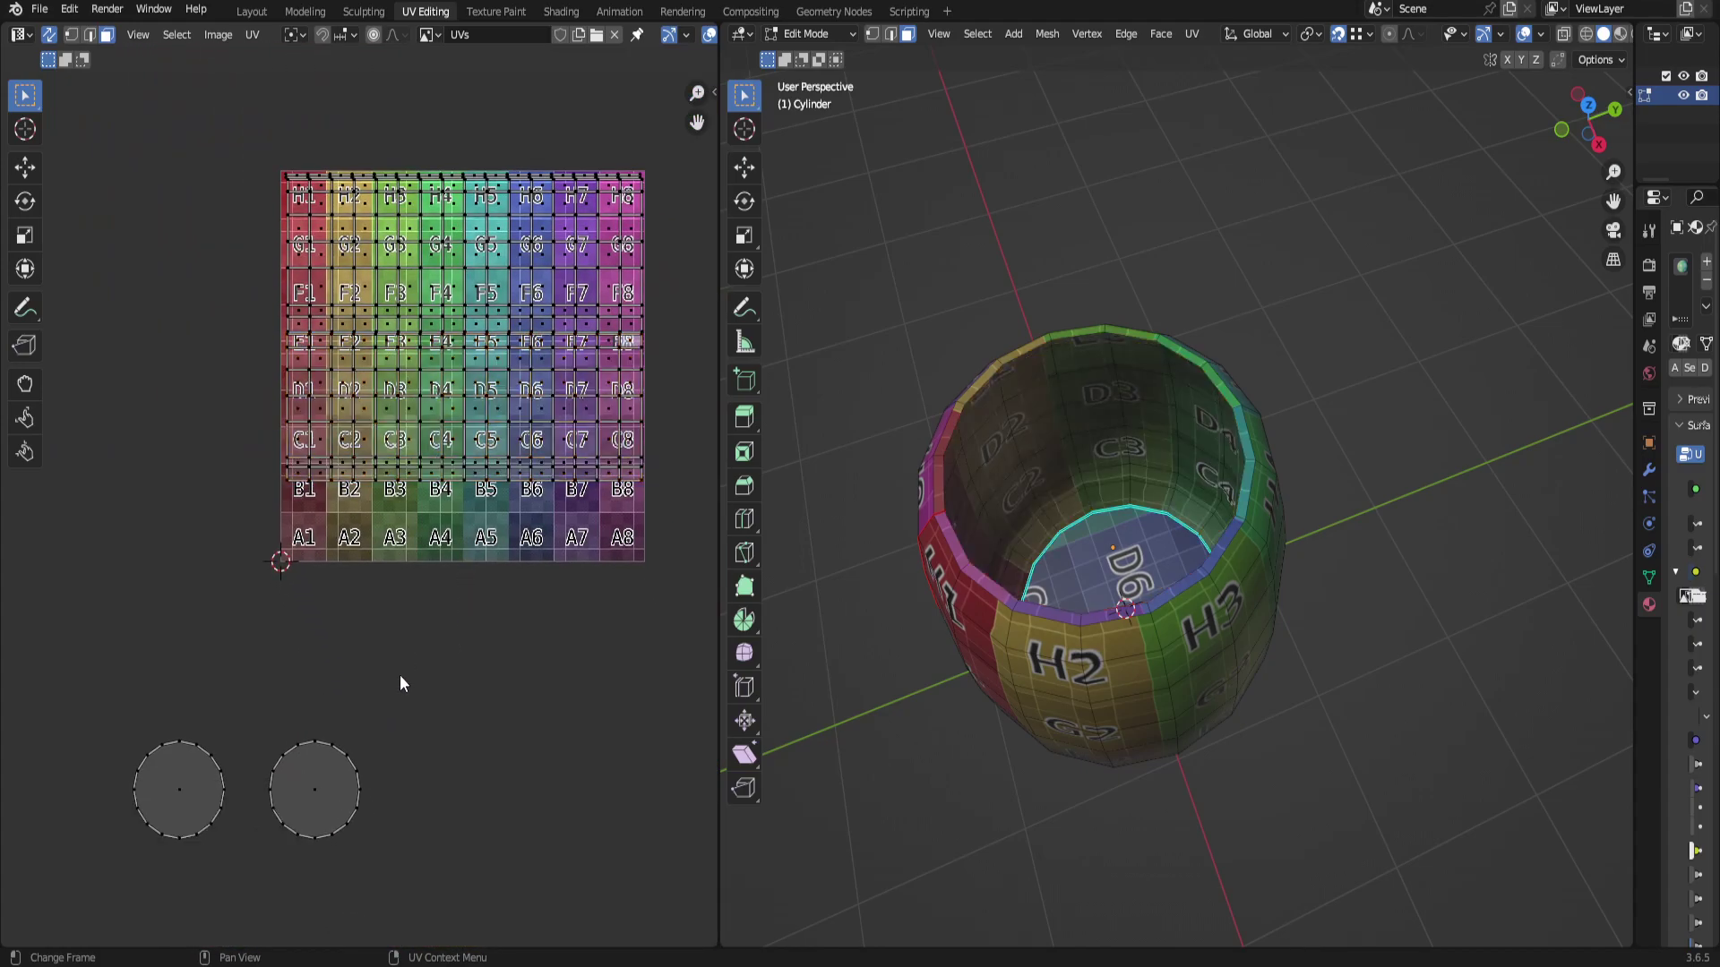
middle_drag(214, 709, 281, 599)
drag(116, 576, 549, 825)
key(g)
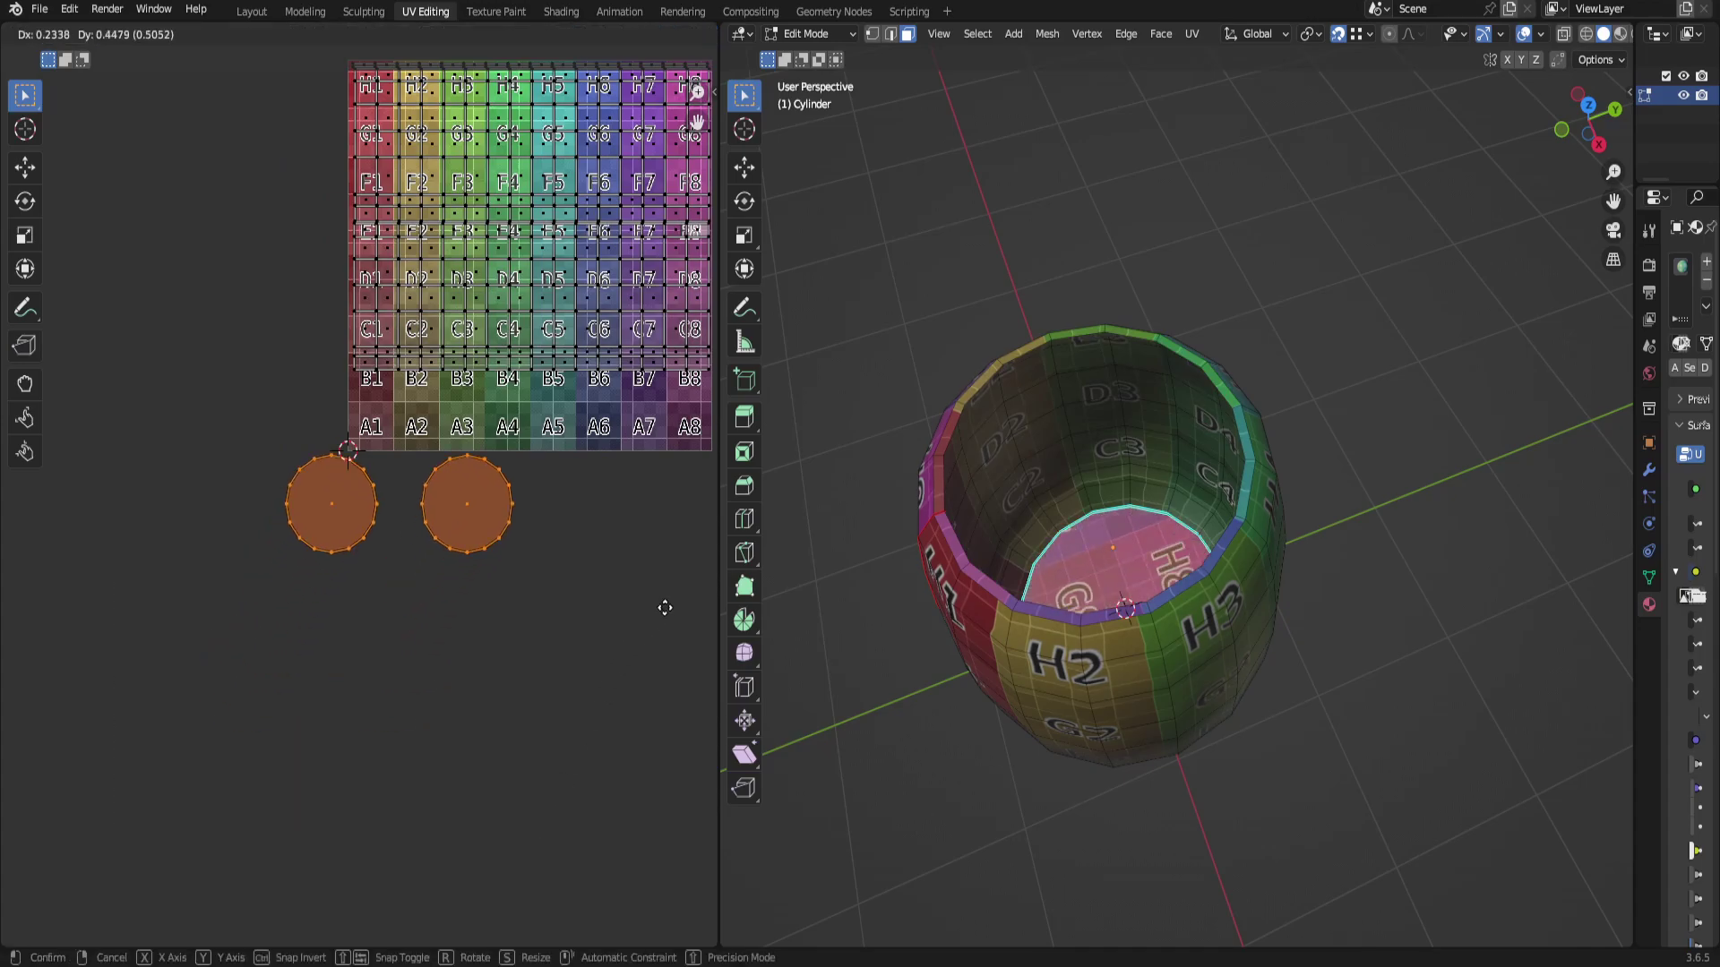
click(9, 555)
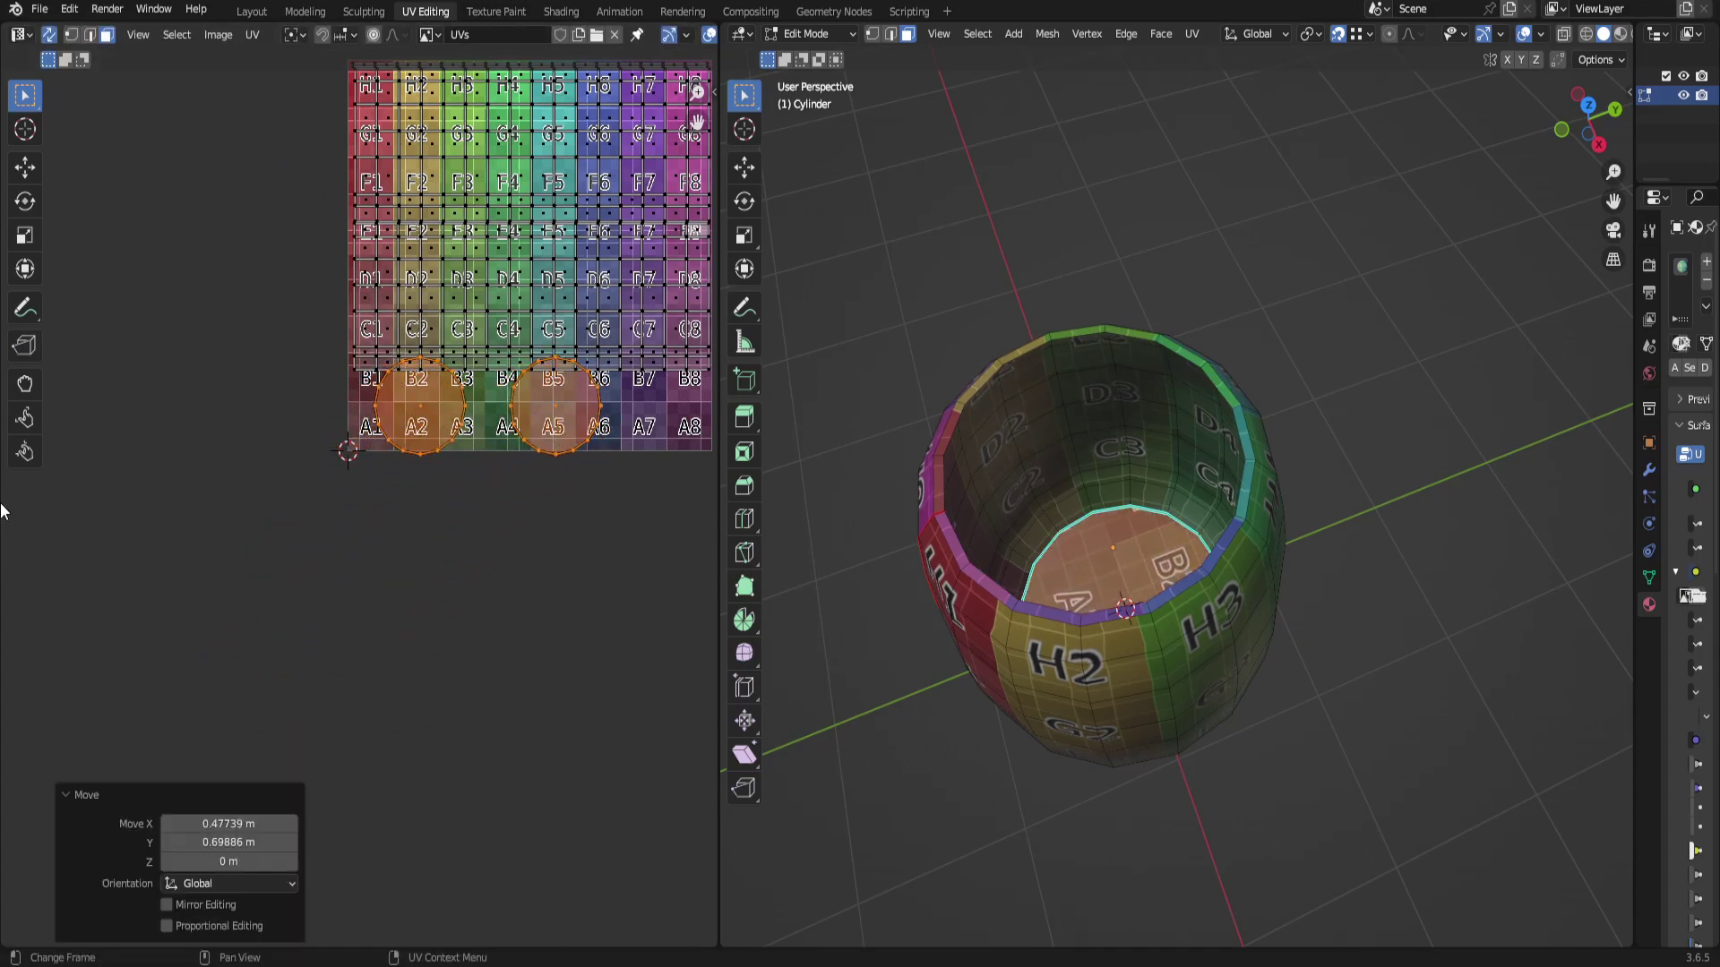
Scale both circular islands to about 0.717 and move them into the texture's lower-left corner, below the inner wall's grid.
key(s)
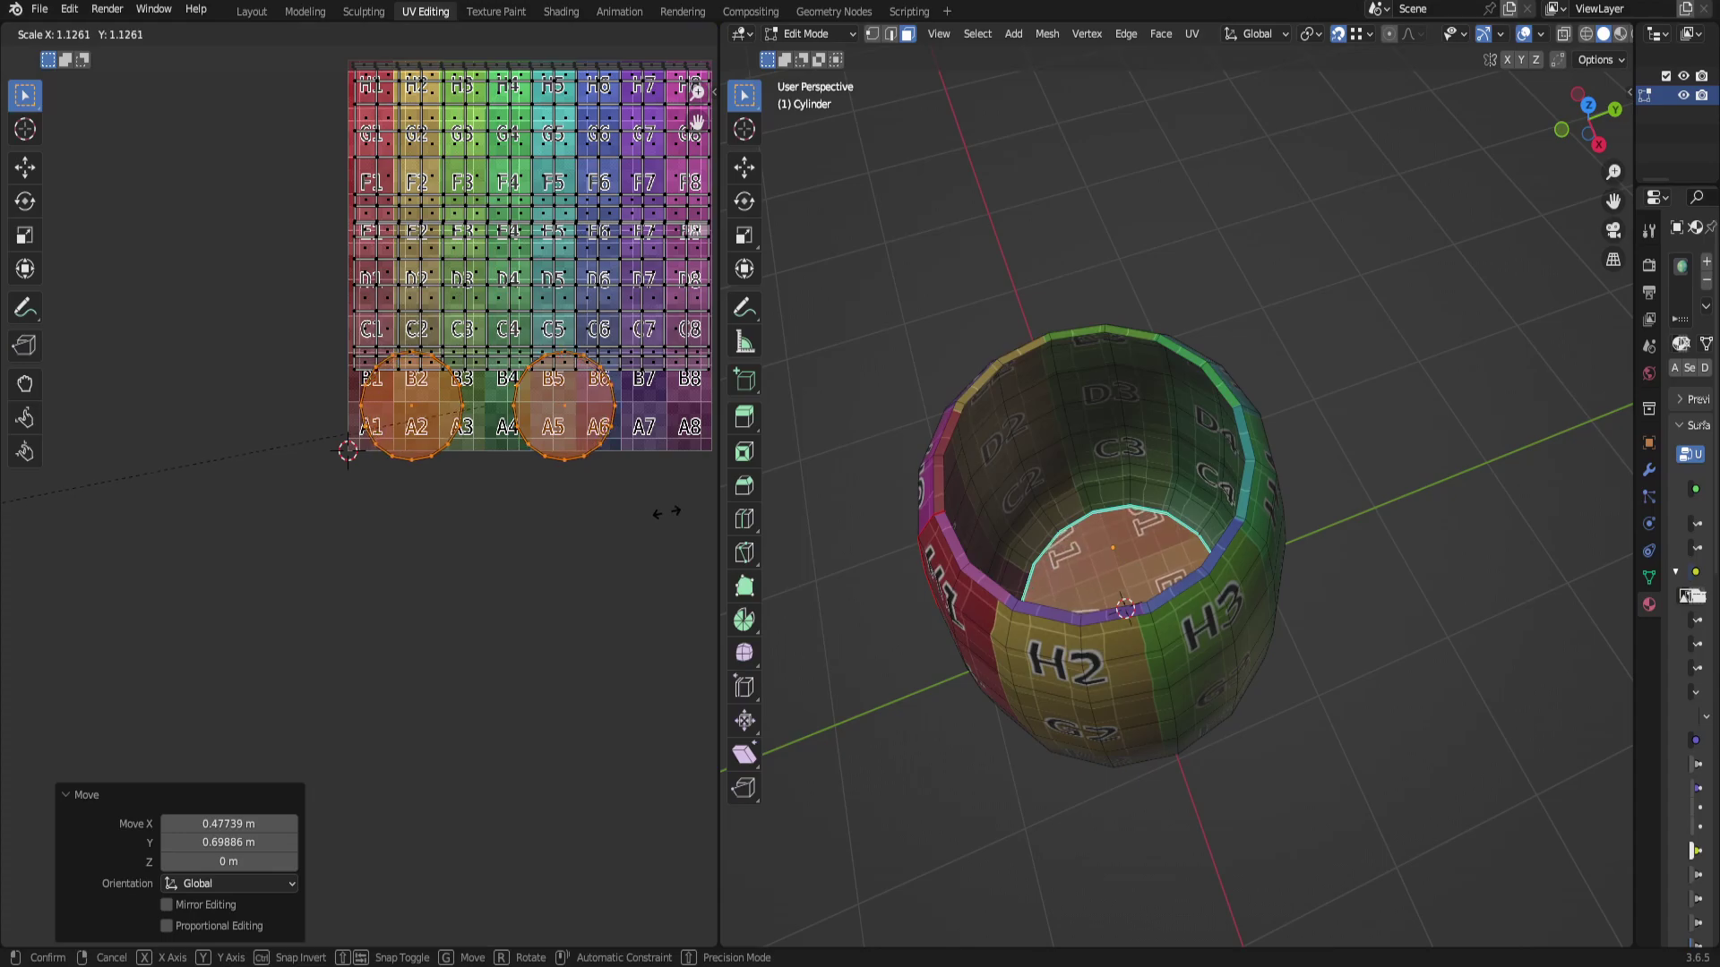
click(141, 469)
key(g)
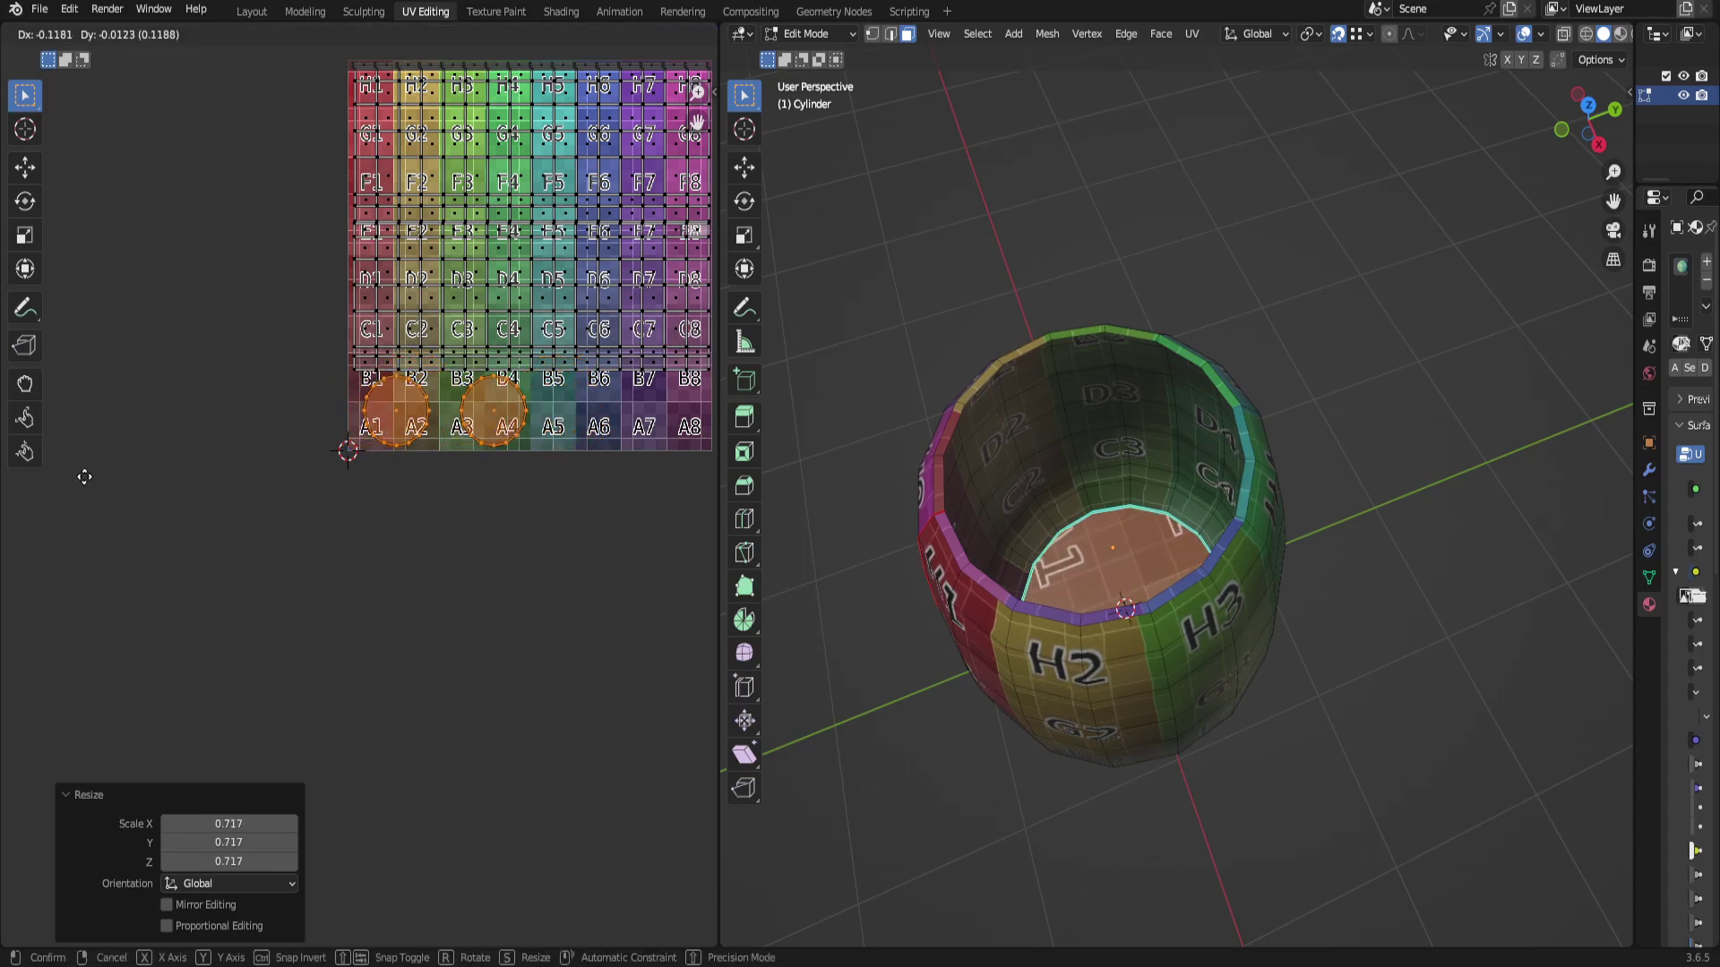
click(85, 479)
Enlarge both circular islands slightly to fill the free strip below the inner wall's grid, and clear the selection.
middle_drag(1102, 573, 1124, 412)
scroll(391, 448, up, 3)
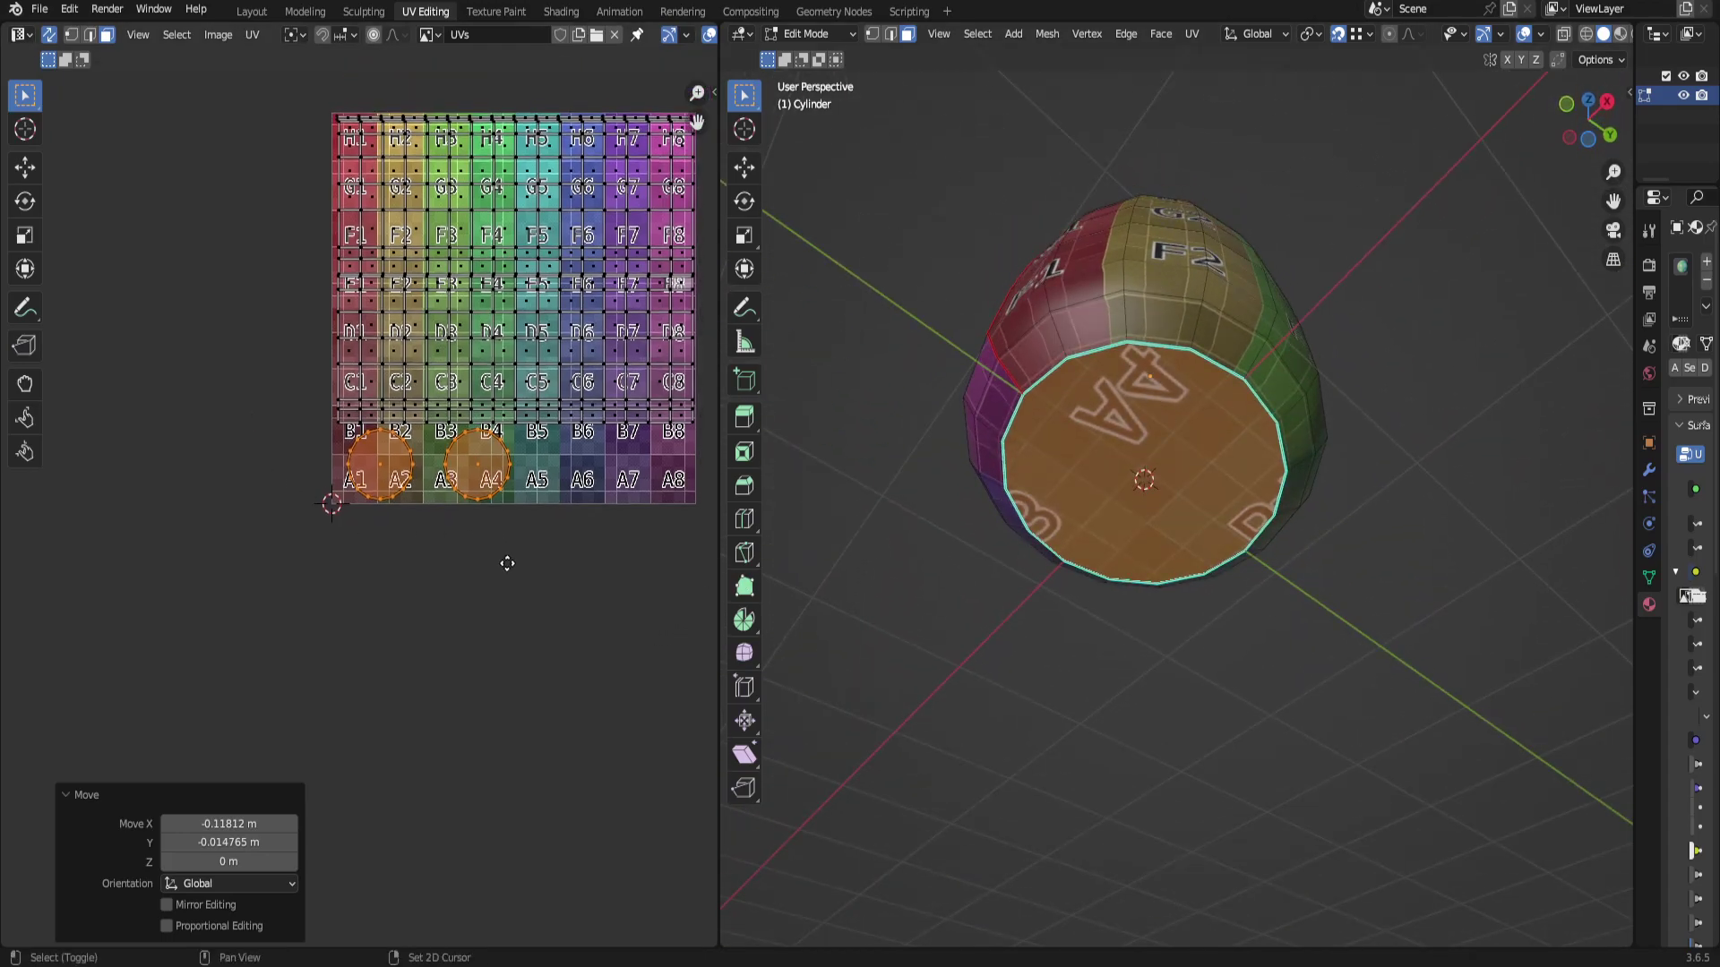
key(s)
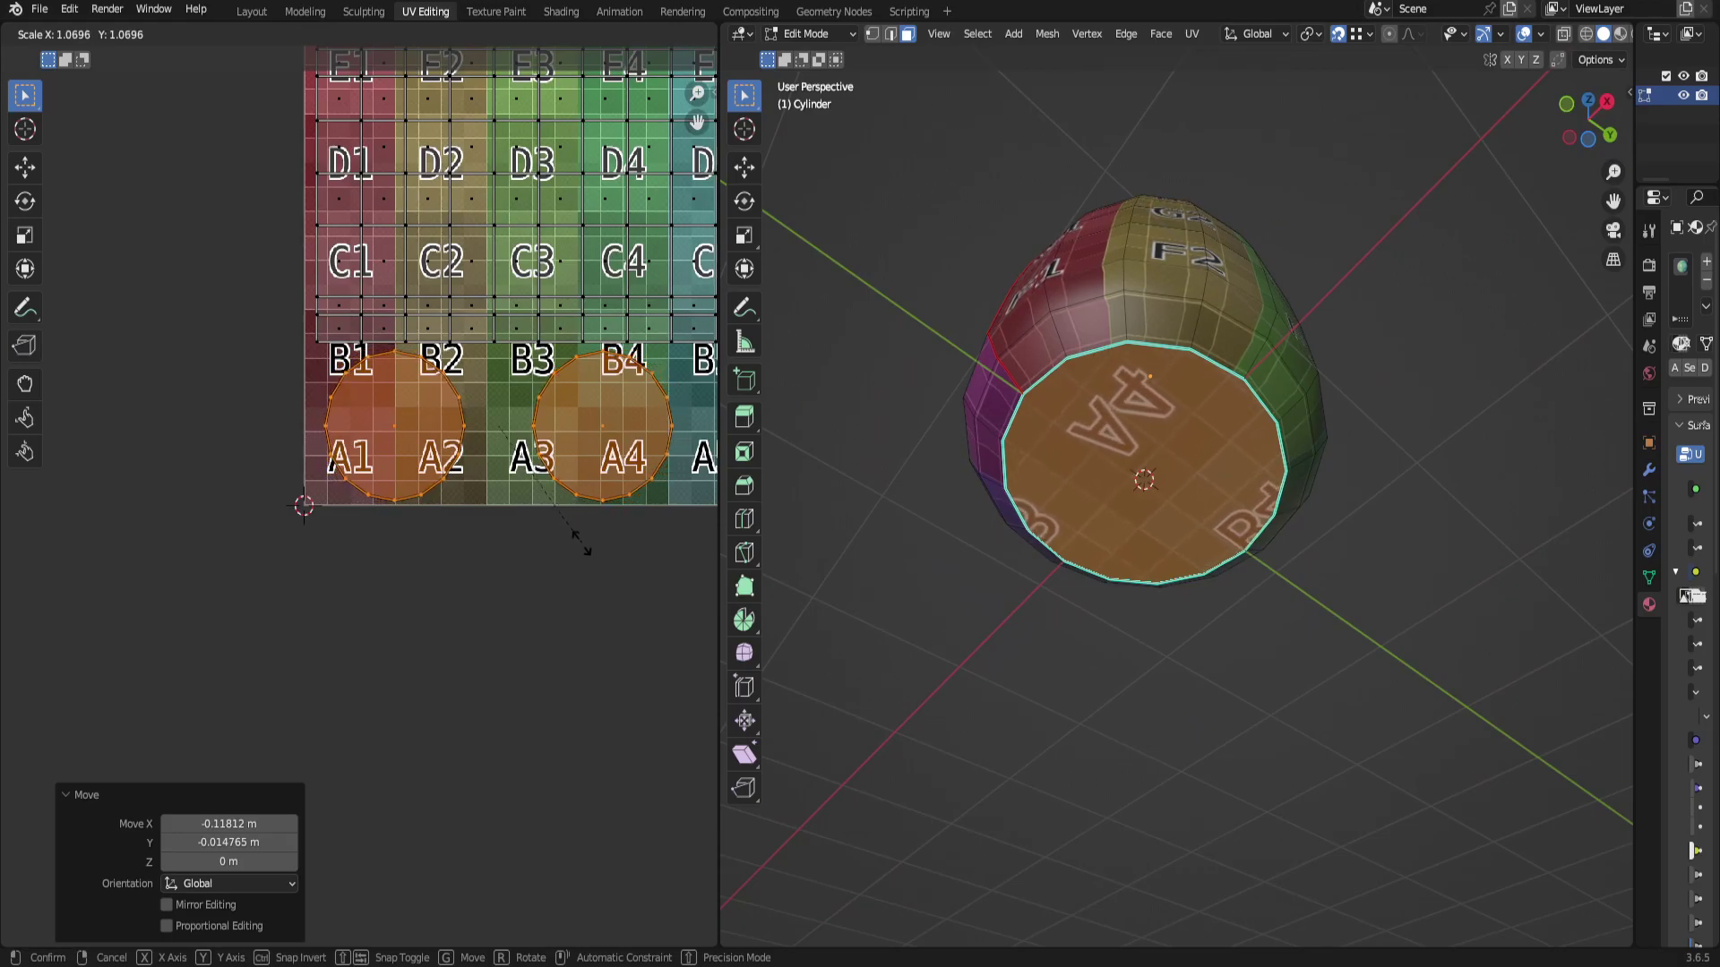
click(580, 529)
click(618, 622)
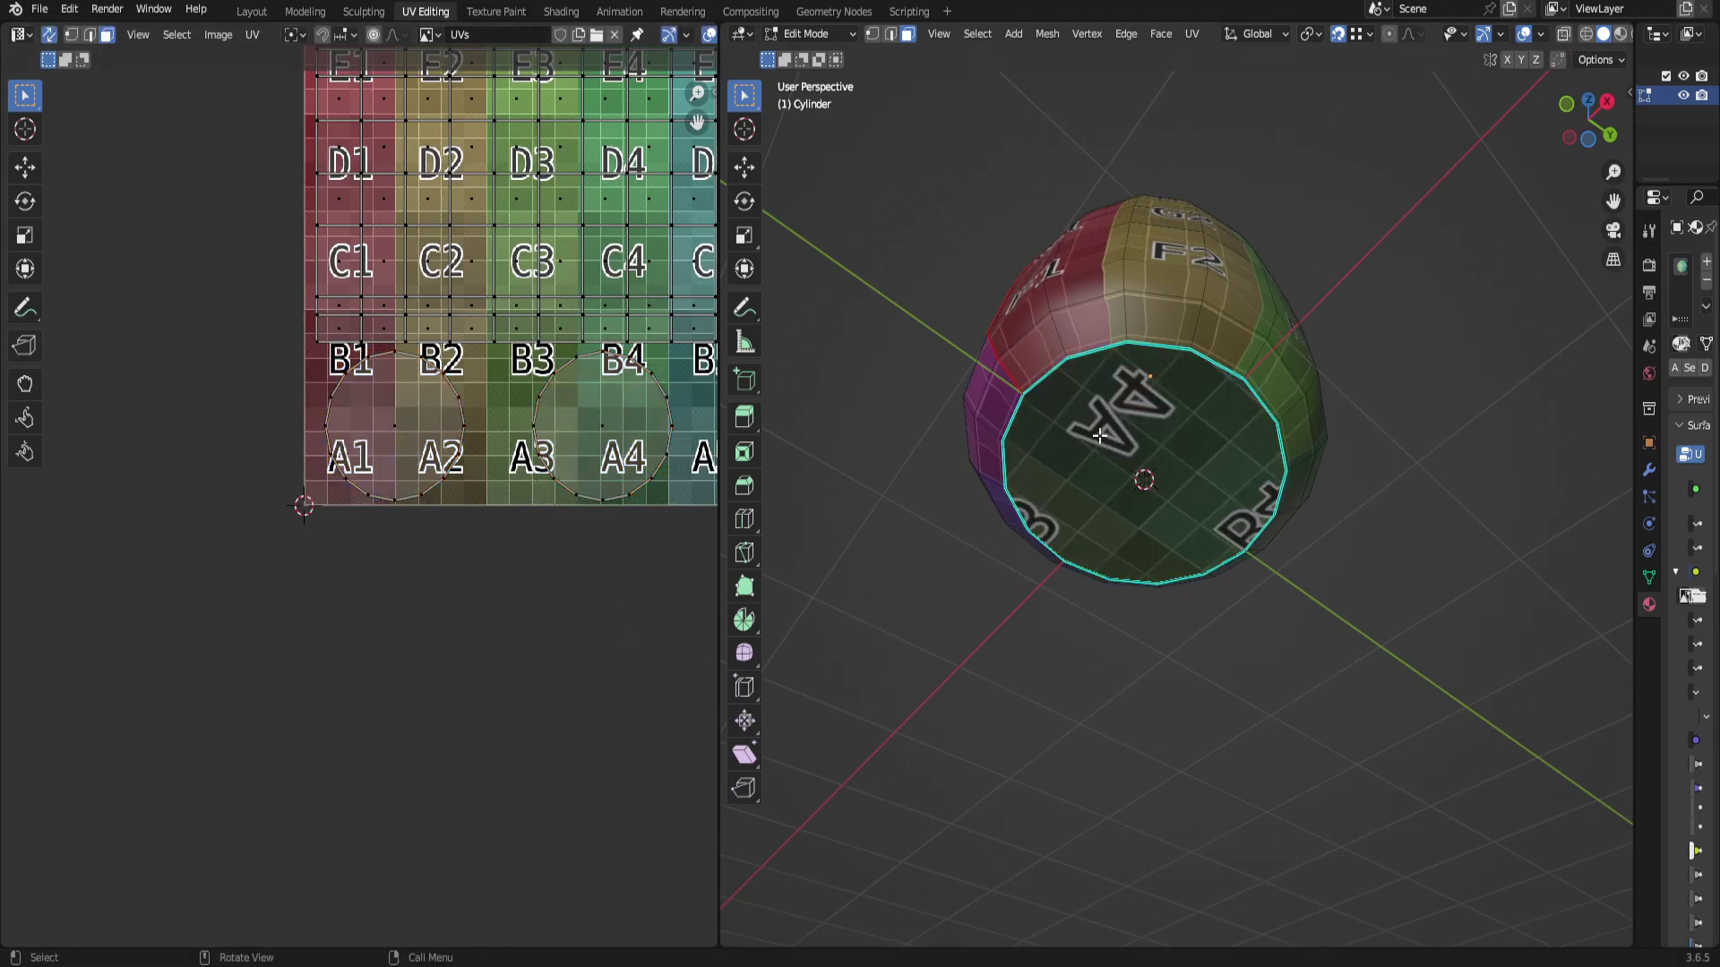
Examine the grid texture on the pot from several angles, with and without its mesh edges, and check the packed UV layout.
middle_drag(1099, 436, 1147, 403)
scroll(606, 412, down, 6)
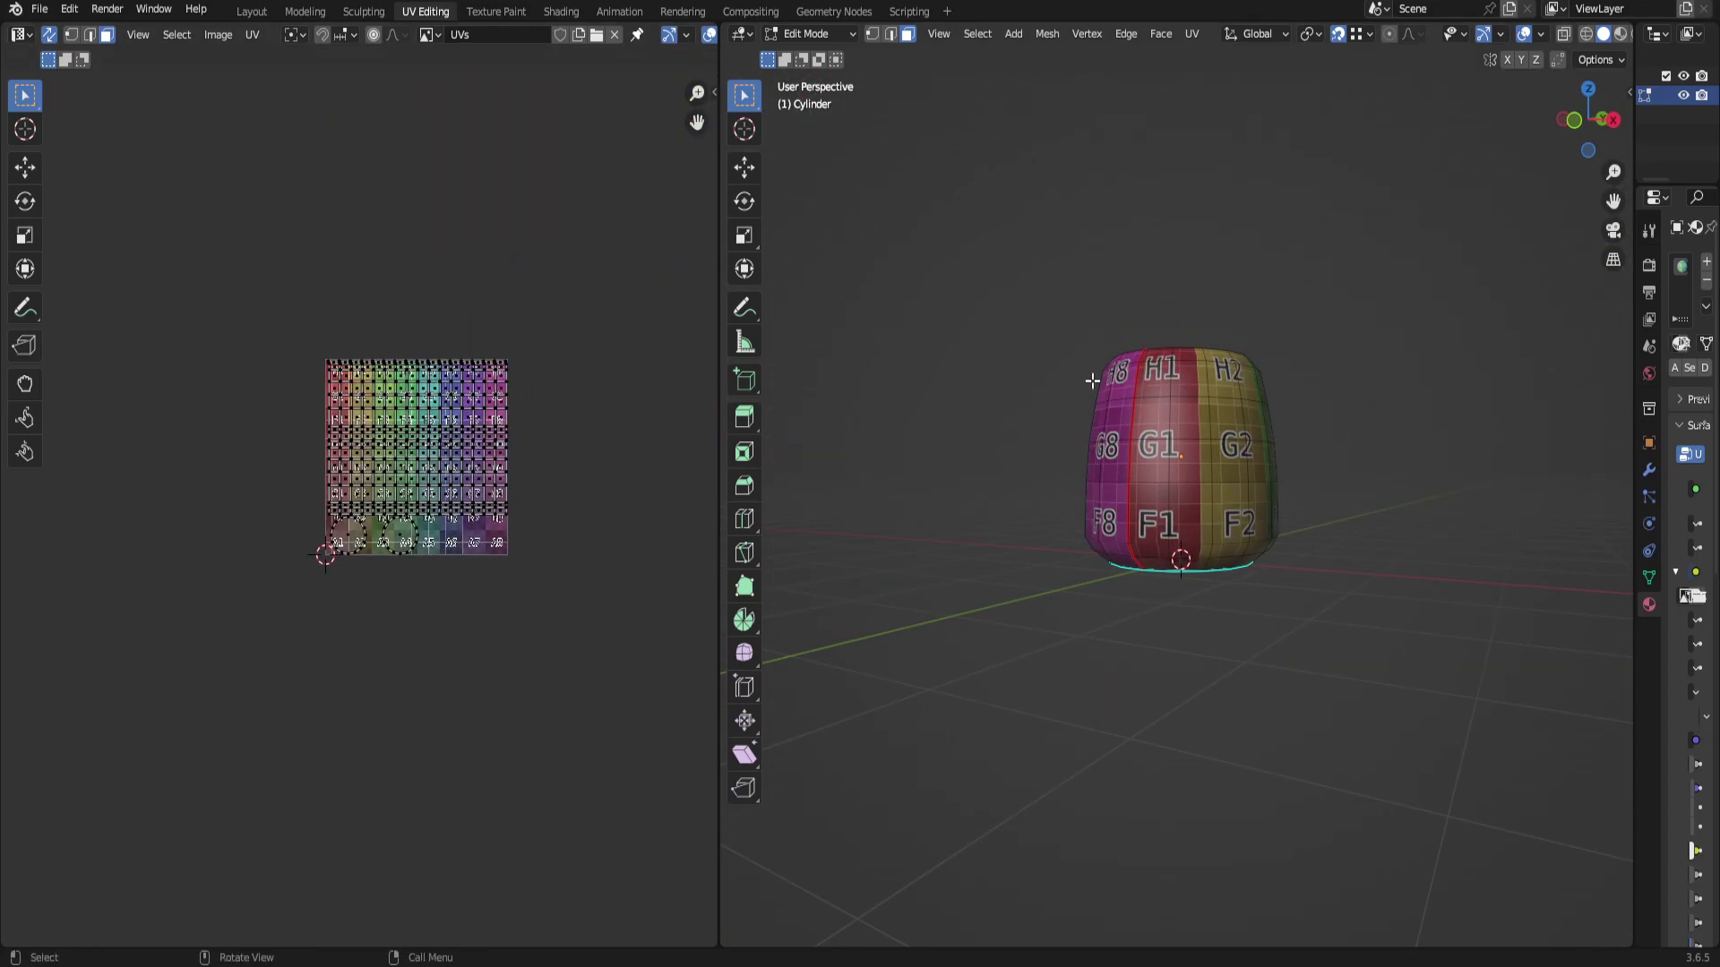
drag(1090, 385, 1470, 487)
middle_drag(1470, 487, 1457, 585)
scroll(1433, 555, up, 4)
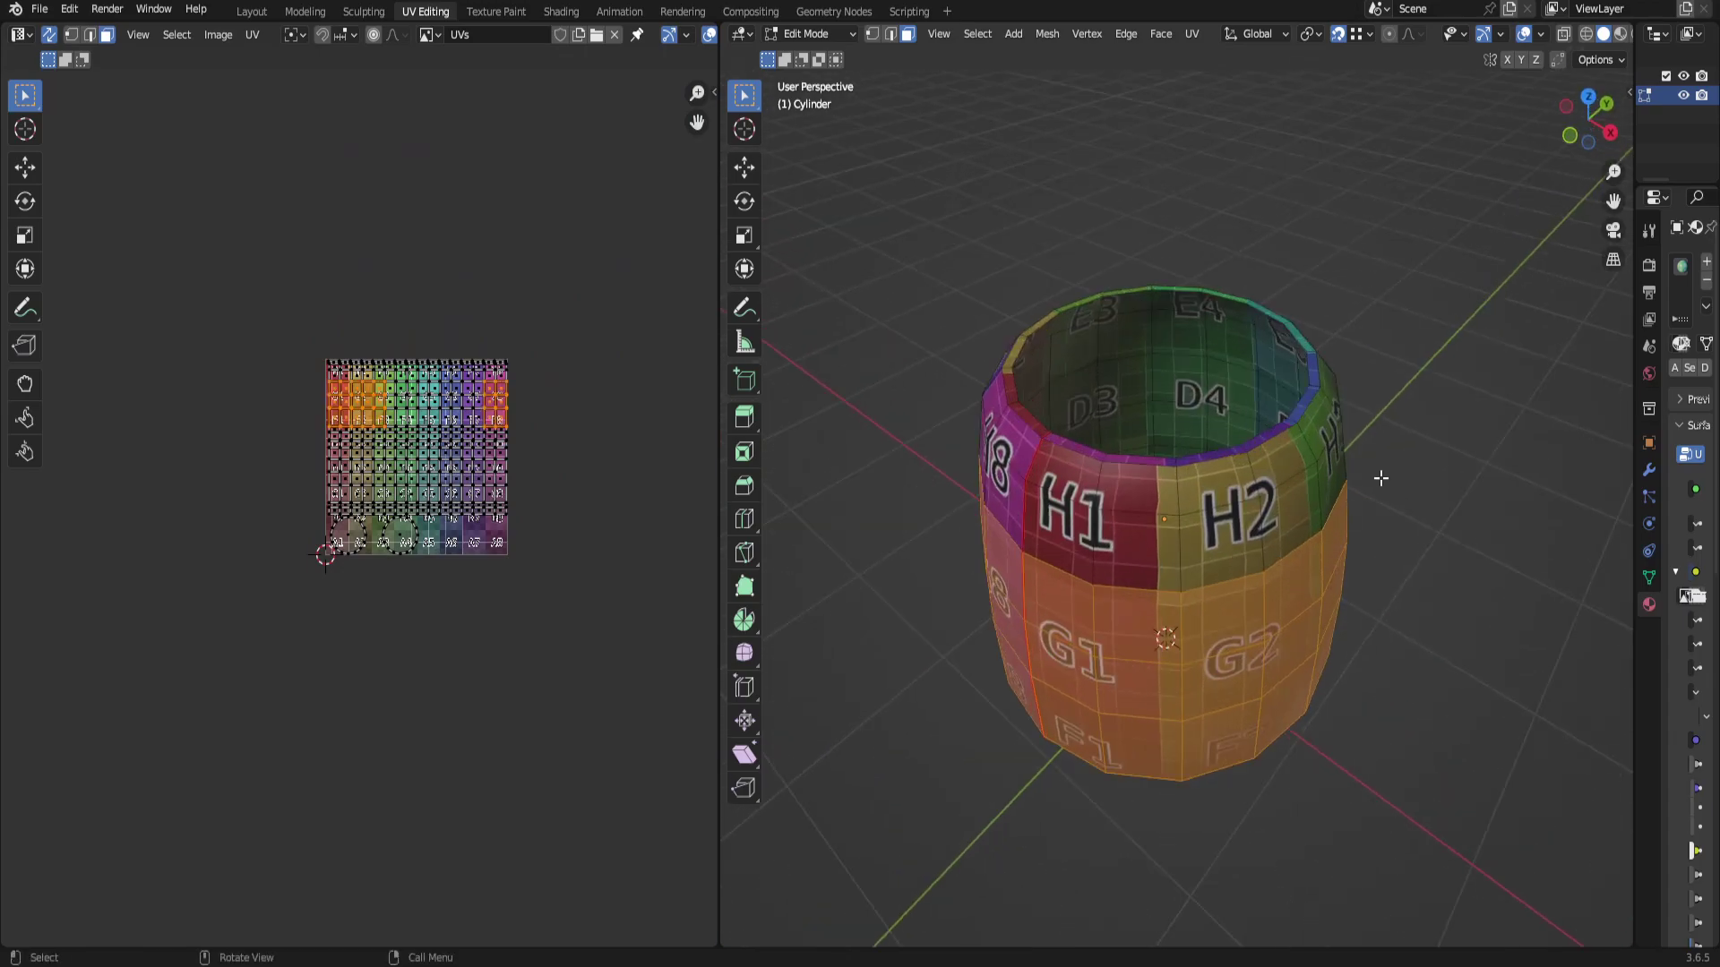
key(alt+a)
key(a)
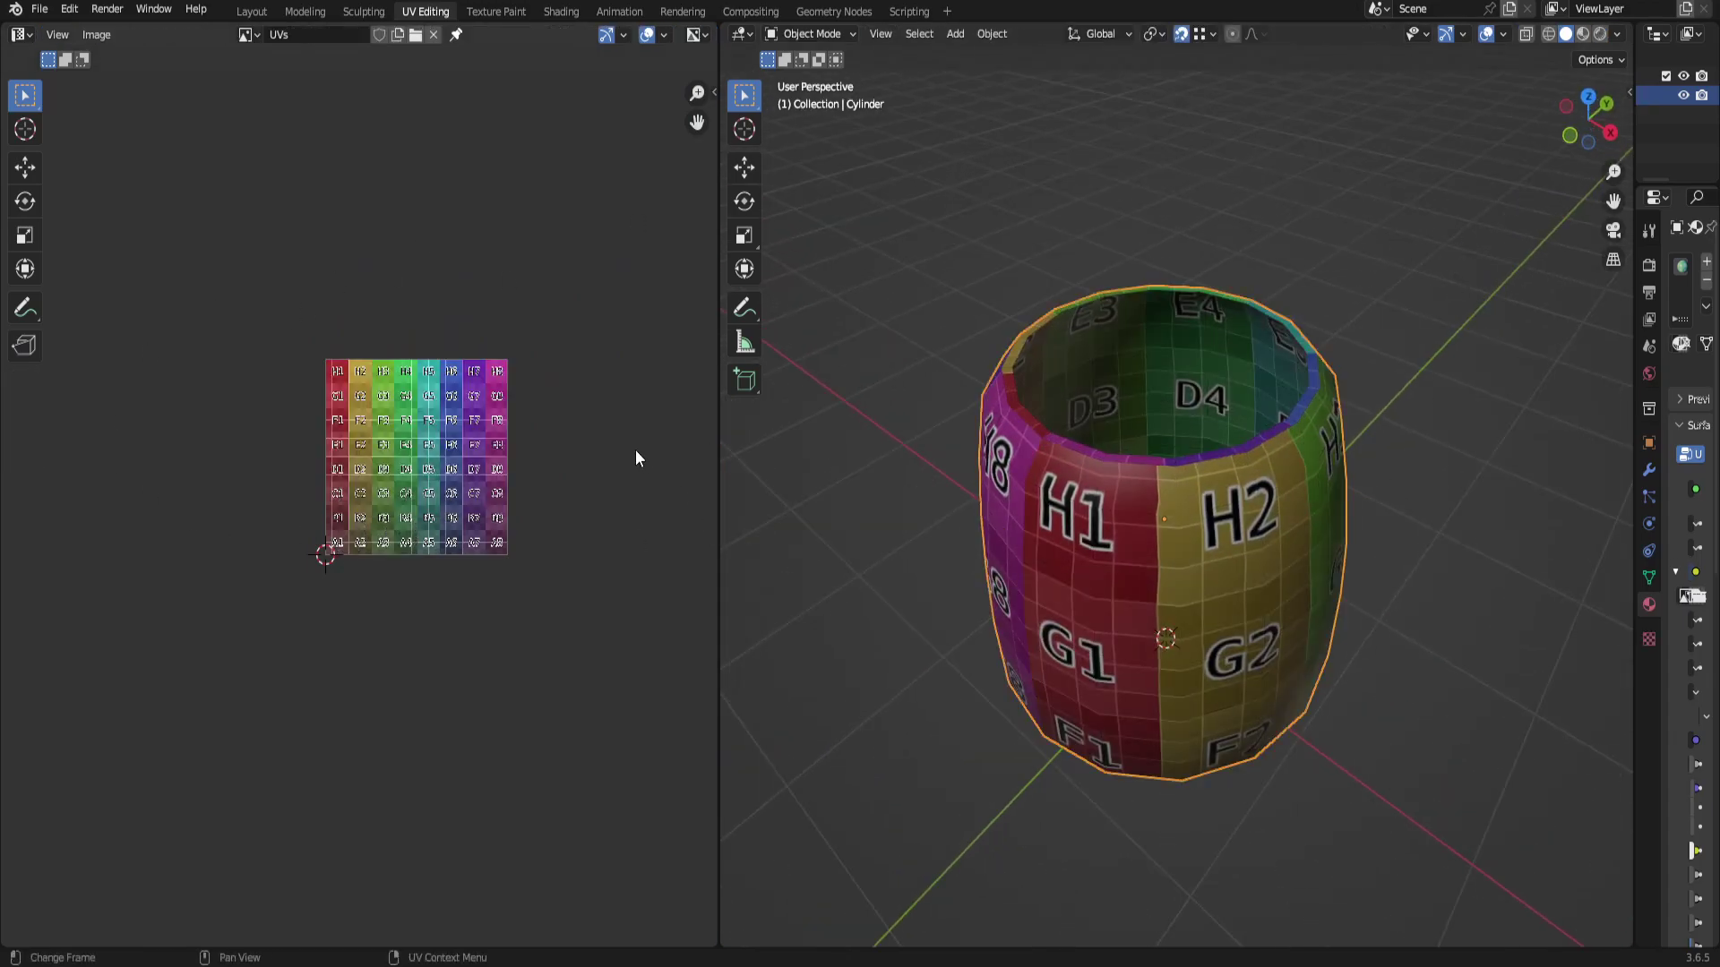
key(alt+a)
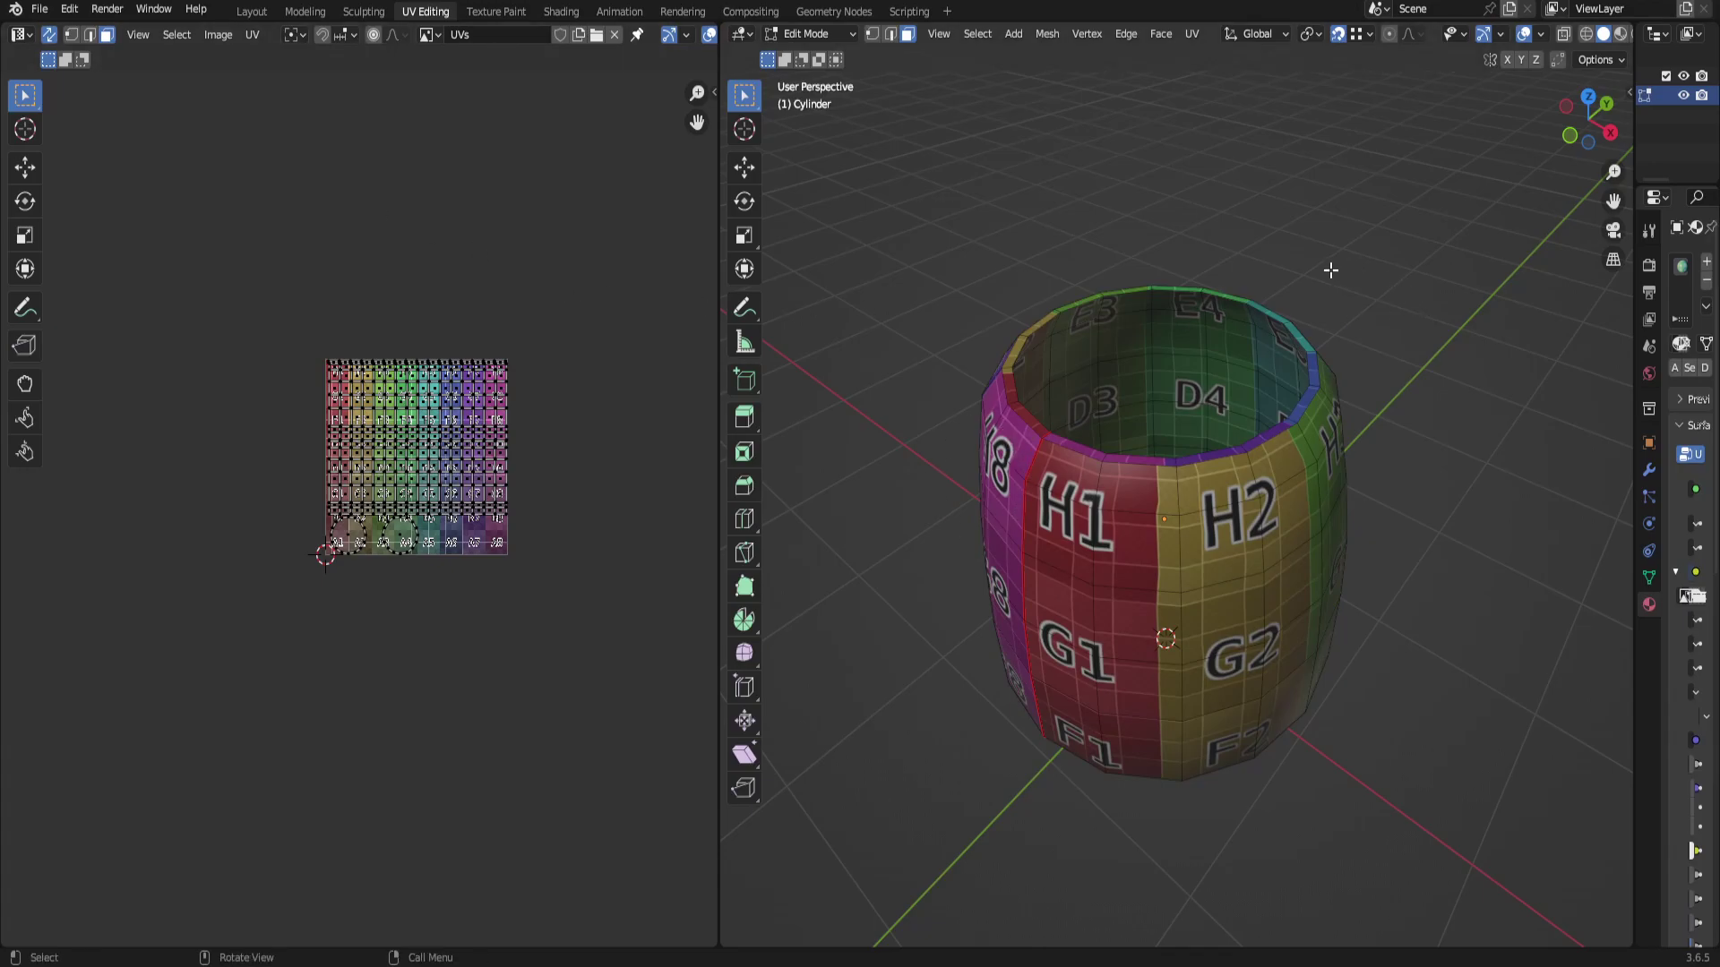
middle_drag(1297, 323, 1249, 309)
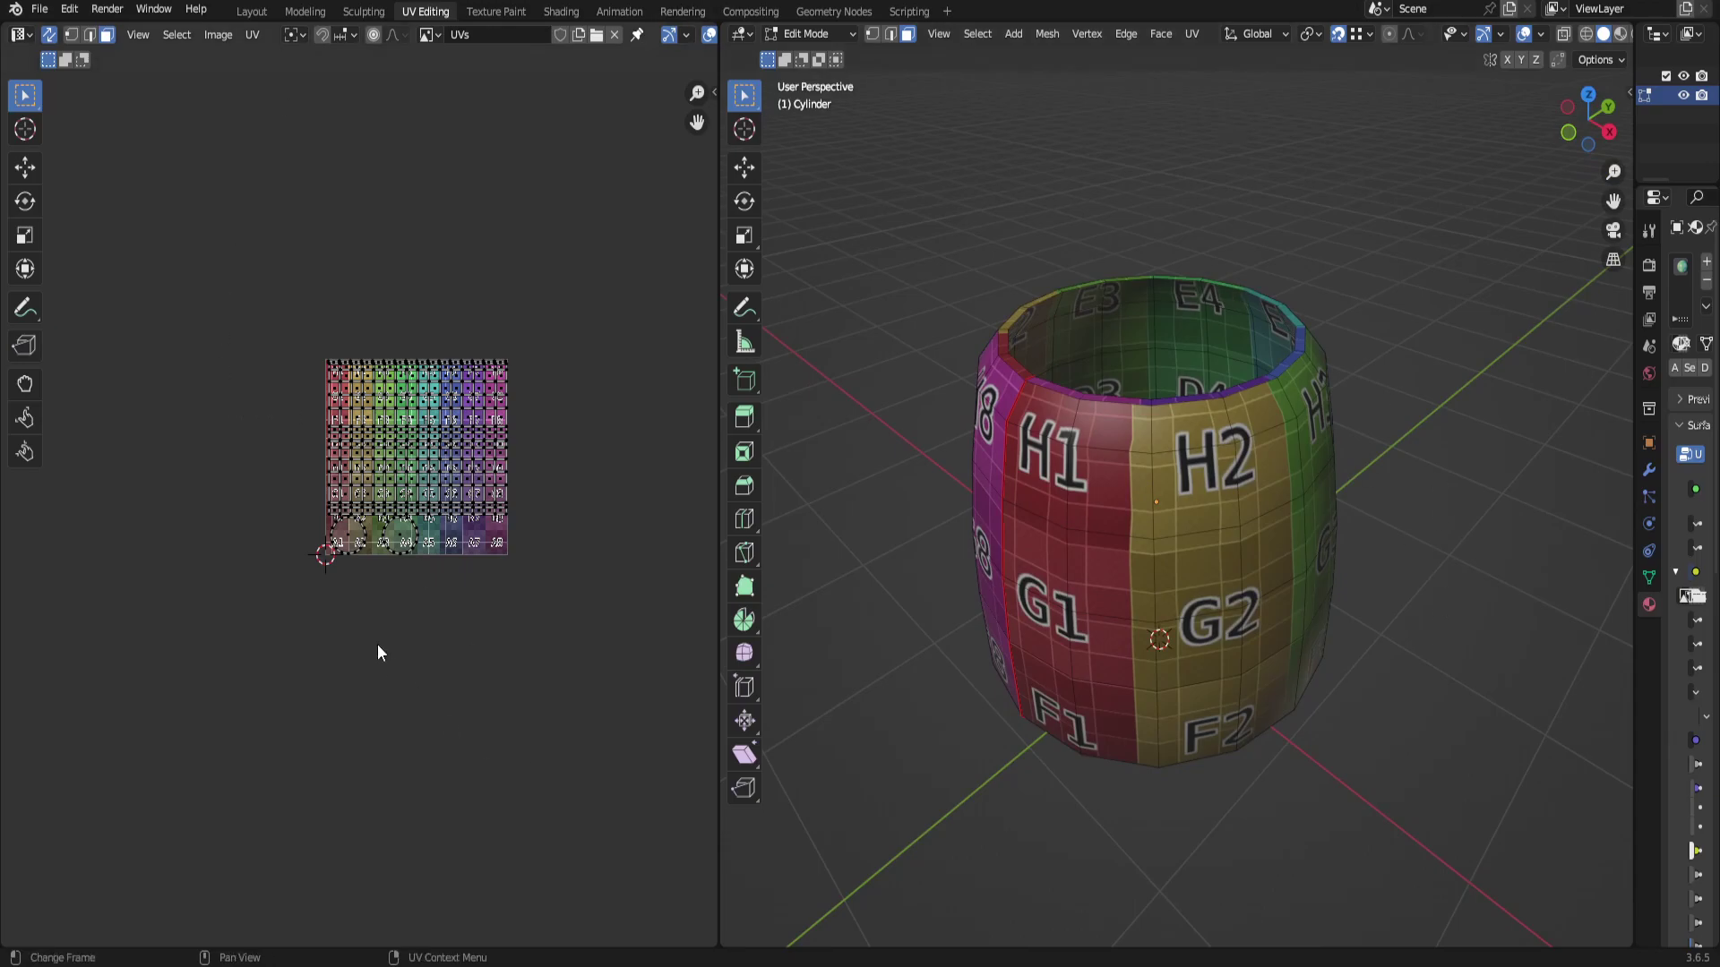
scroll(378, 645, up, 3)
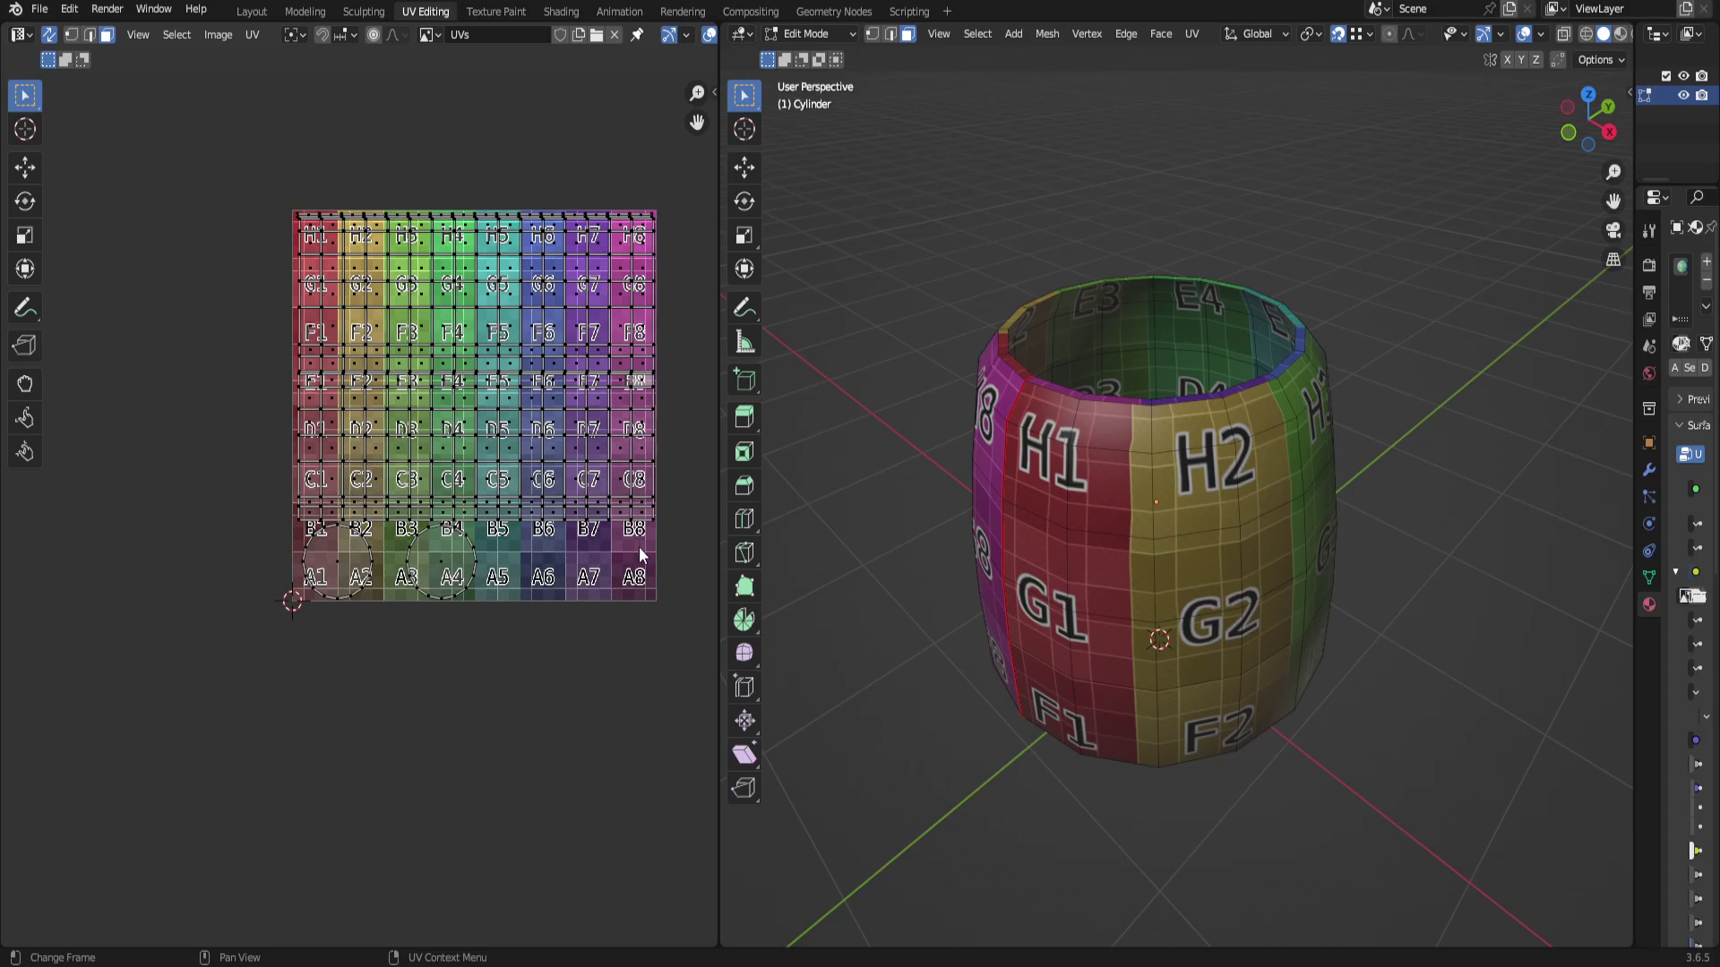
scroll(638, 546, up, 1)
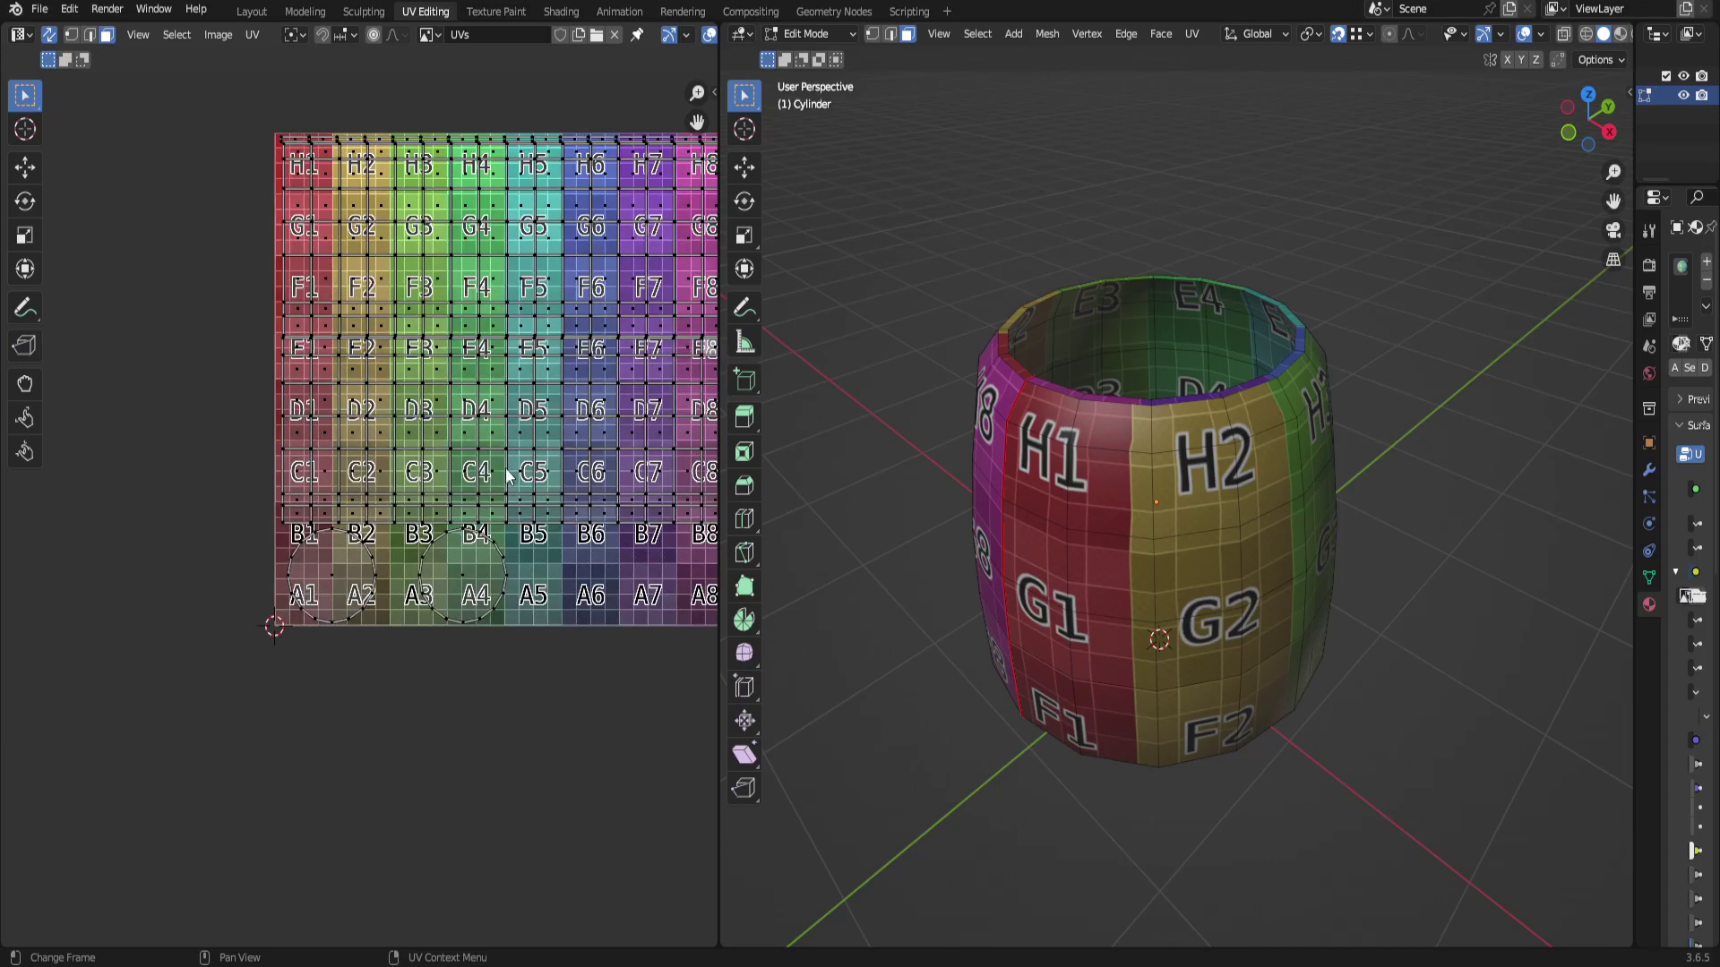
scroll(506, 457, down, 2)
scroll(443, 399, up, 2)
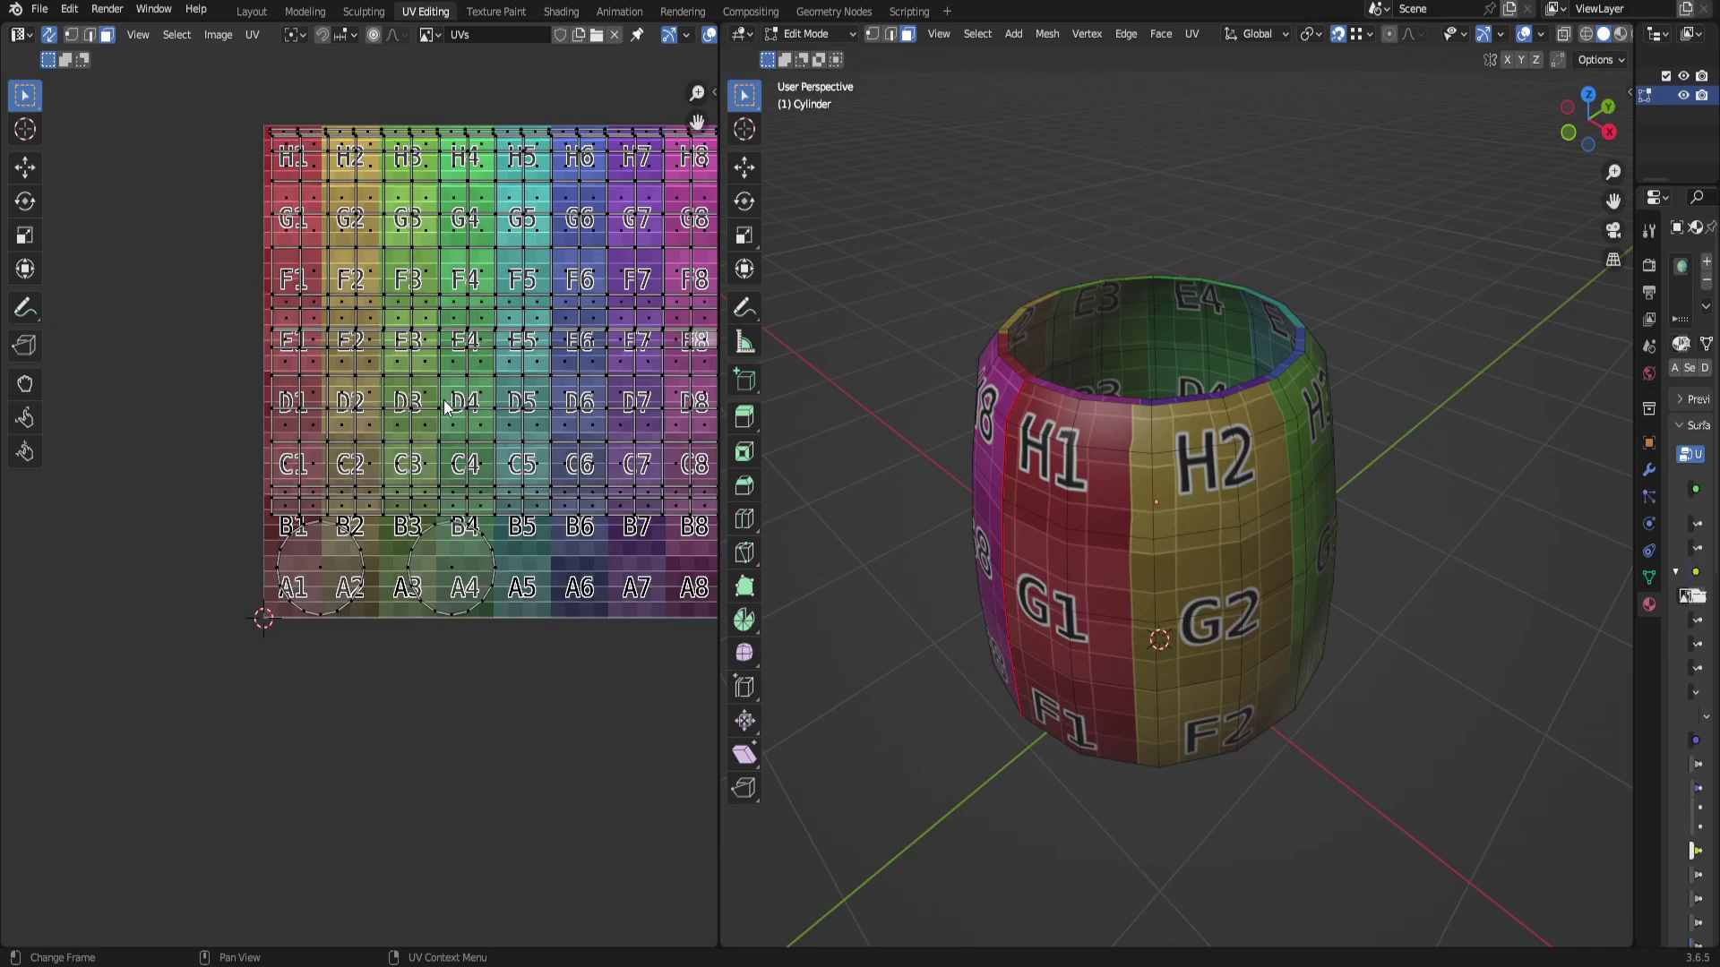
scroll(443, 399, down, 1)
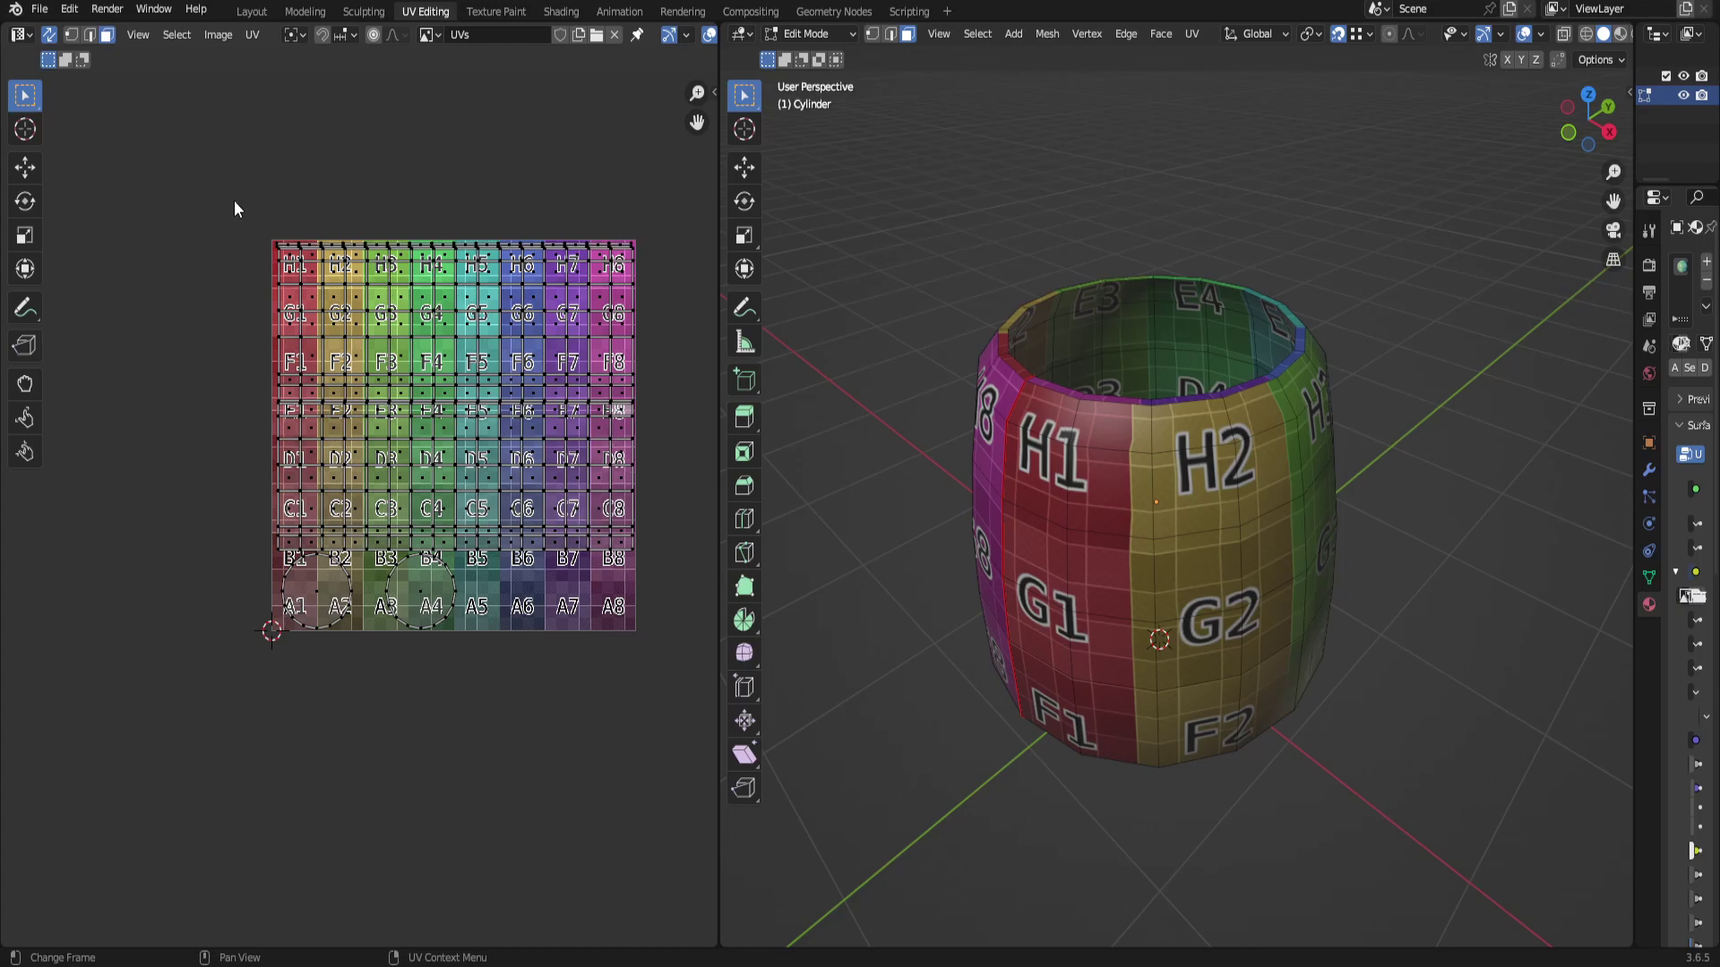
Select all the UV islands and open the Export UV Layout file dialog.
click(217, 38)
mouse_move(266, 34)
drag(161, 159, 667, 816)
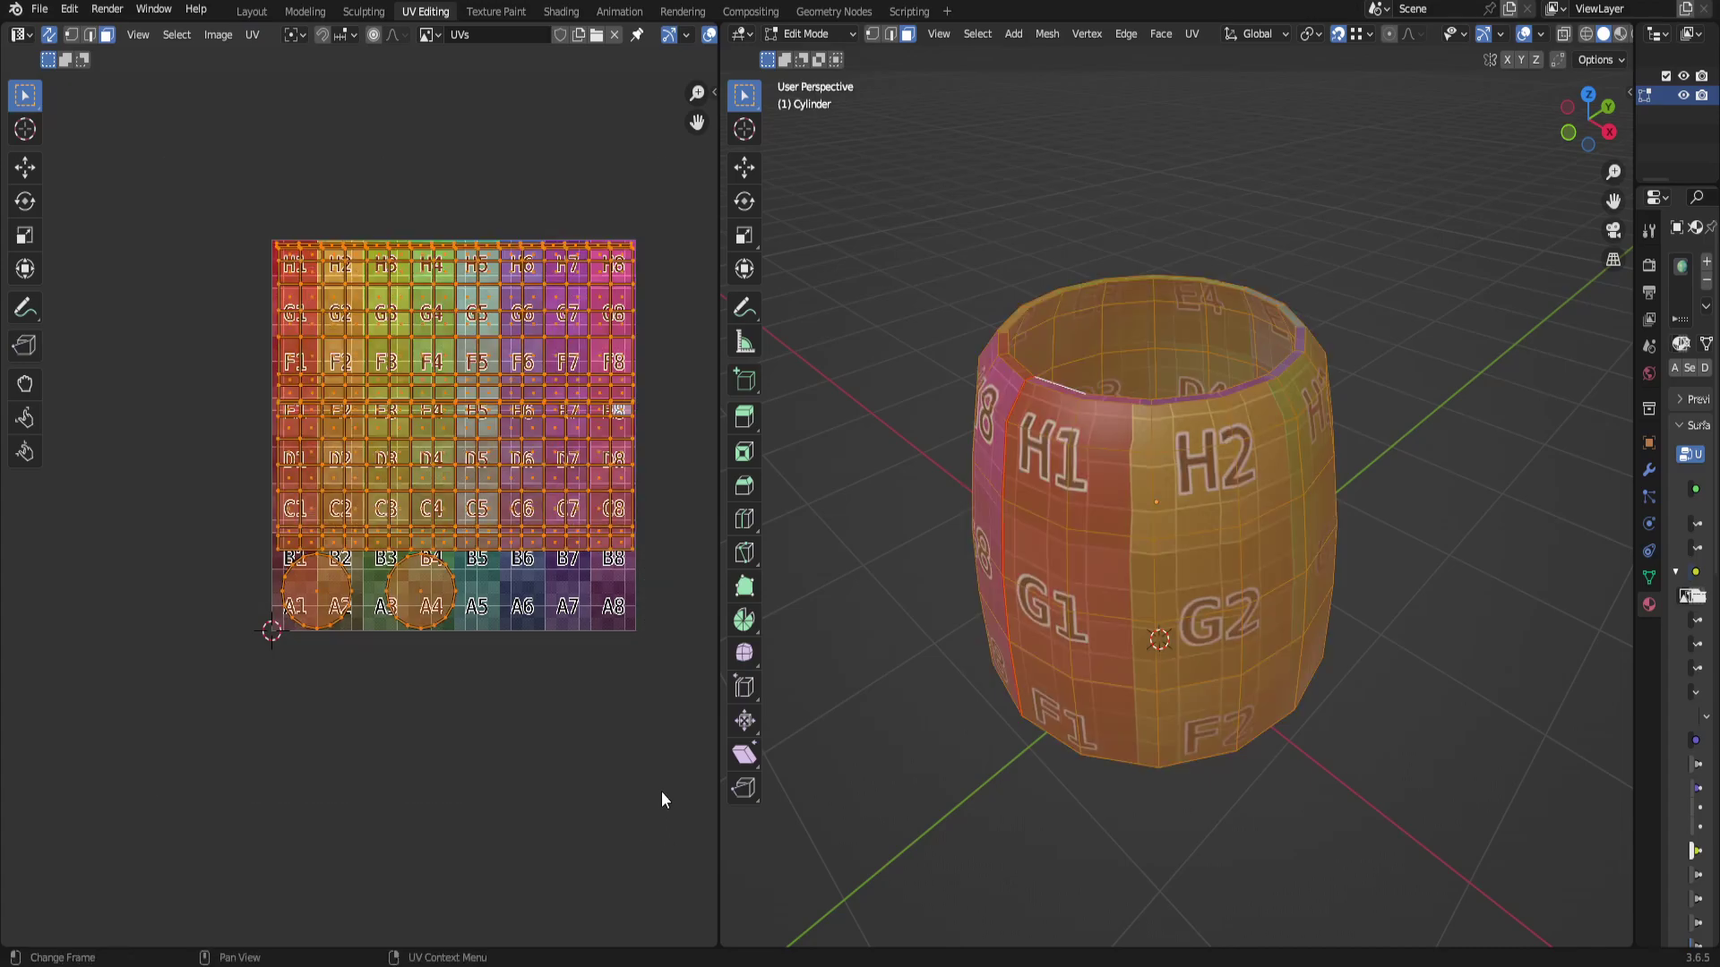
click(253, 35)
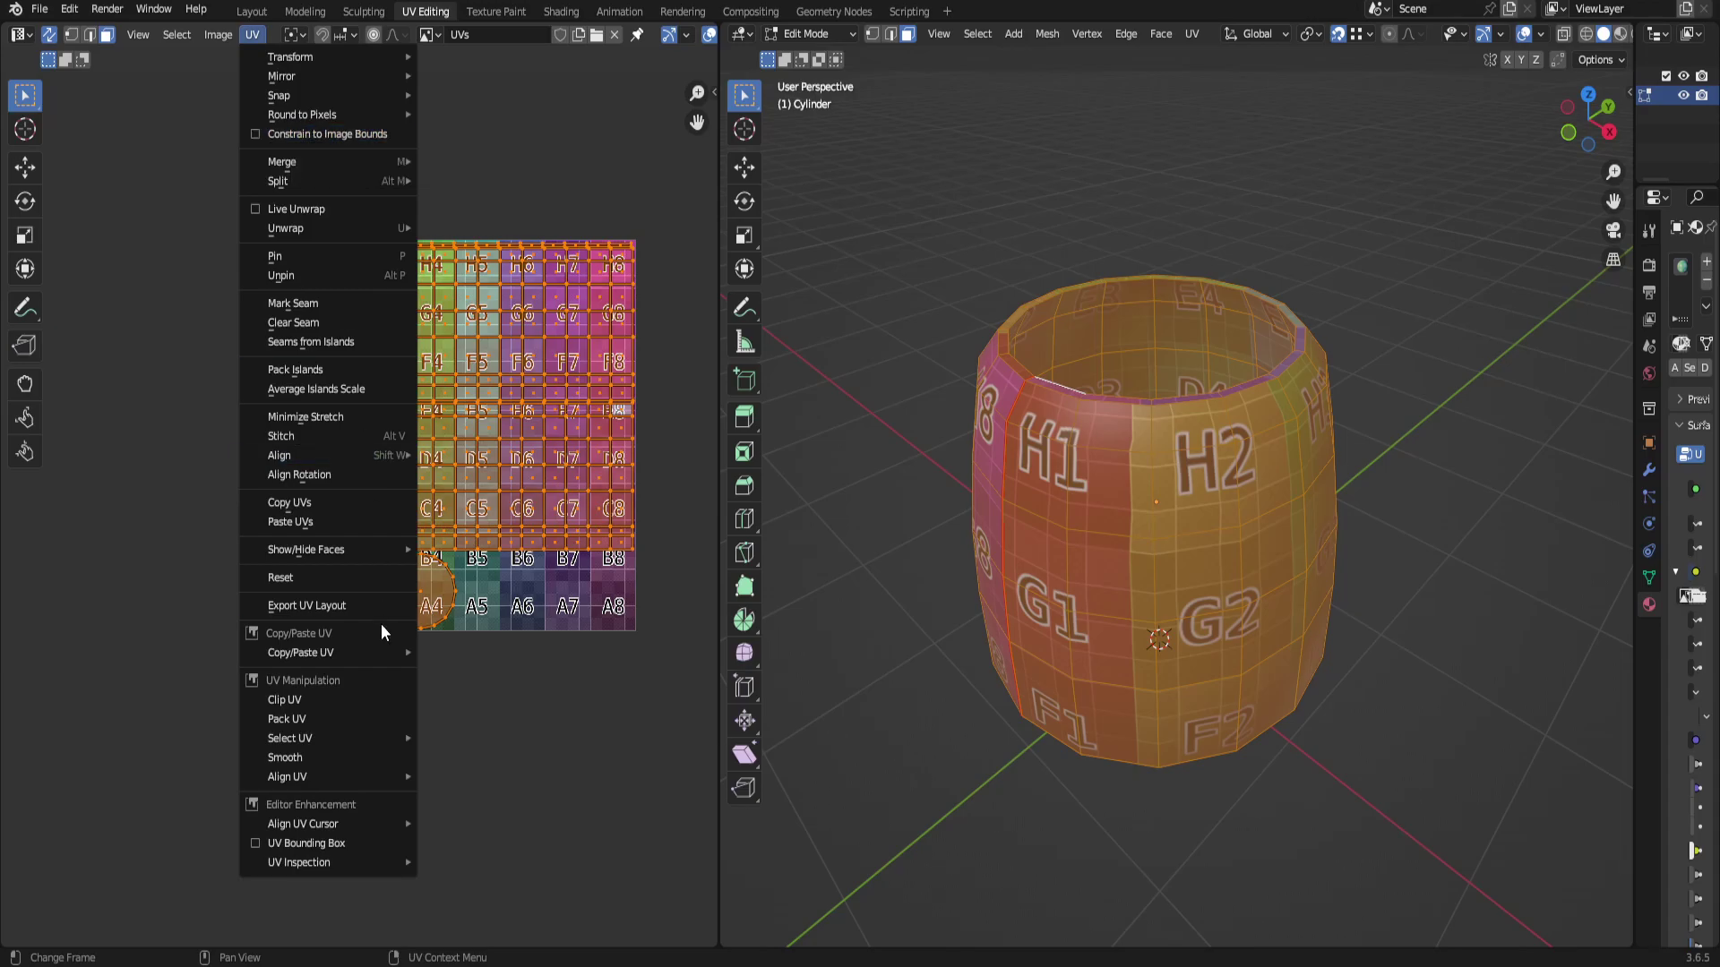
click(331, 605)
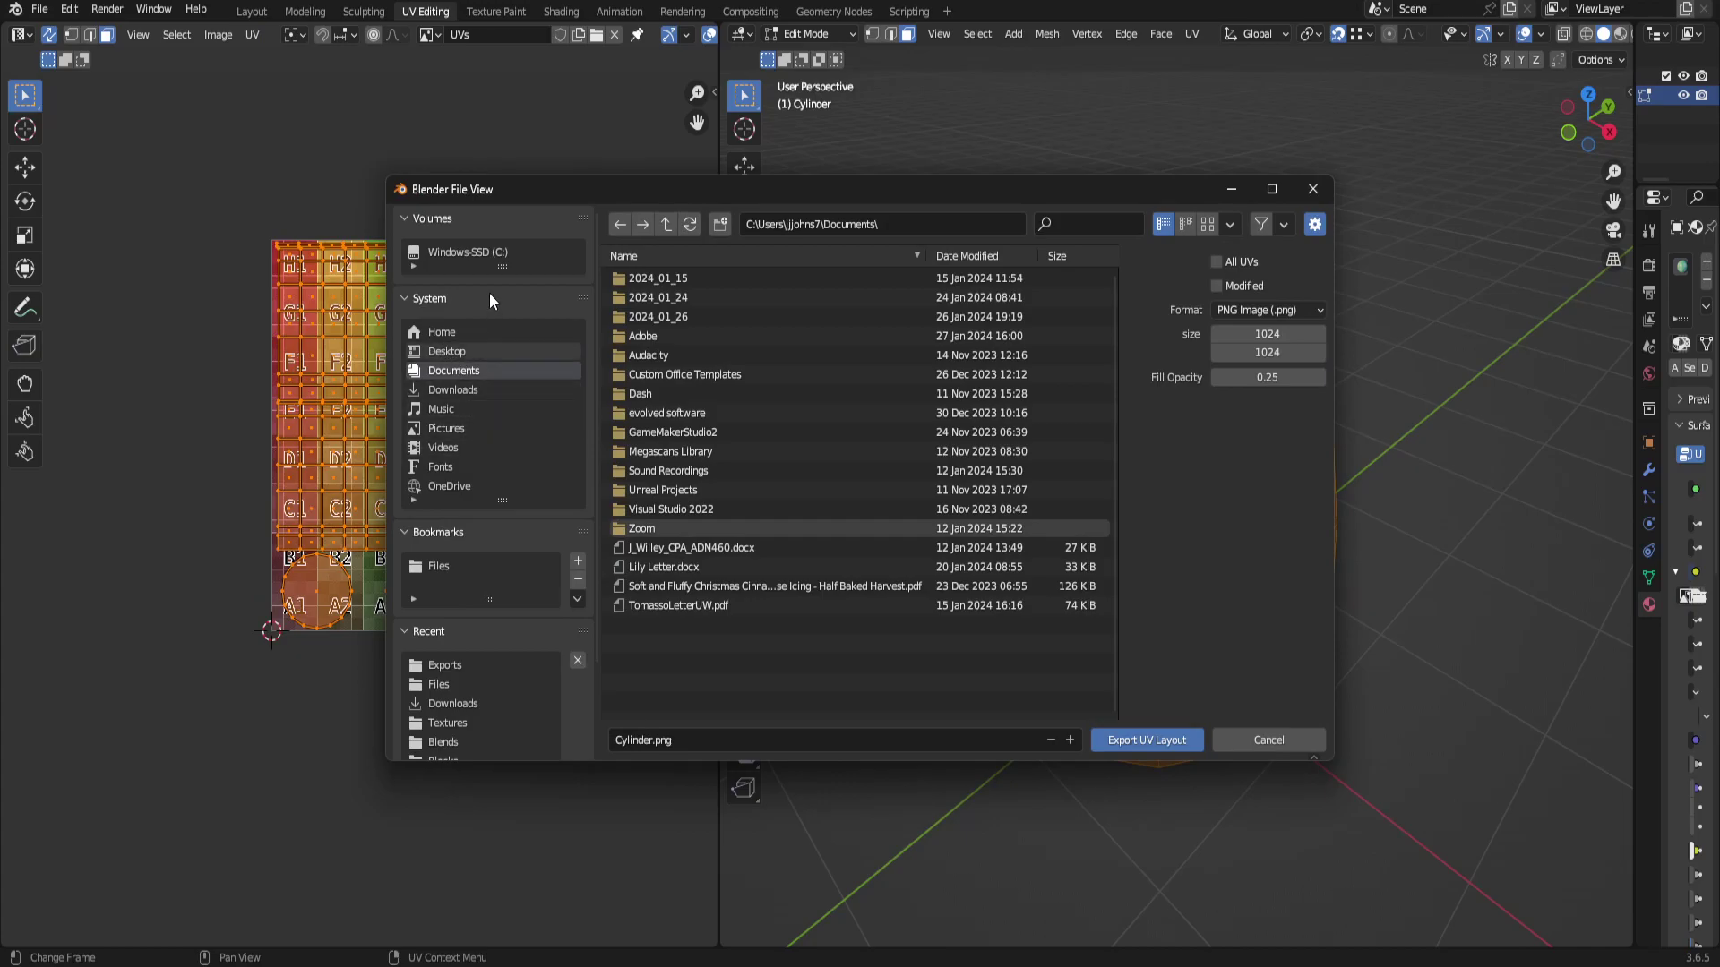
Export the UV layout as MugUVs in PNG format at 1024 × 1024 to the C:\Teaching folder, and clear the selection.
click(490, 251)
click(675, 412)
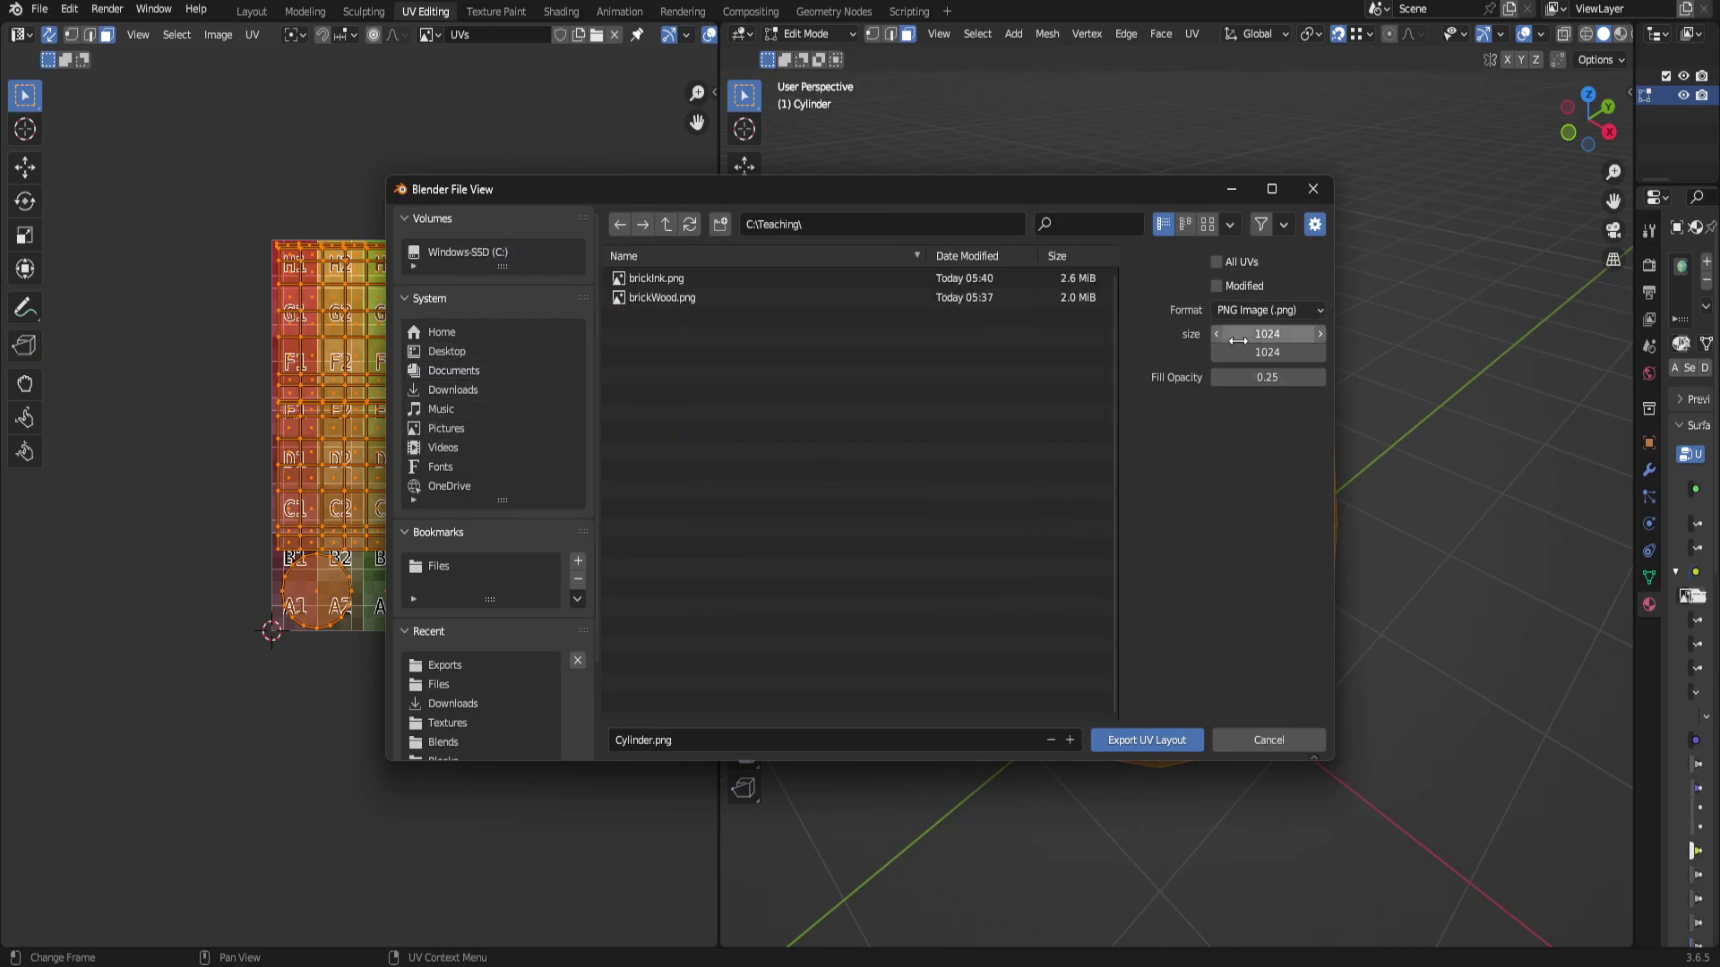
click(699, 736)
text(MugUVs)
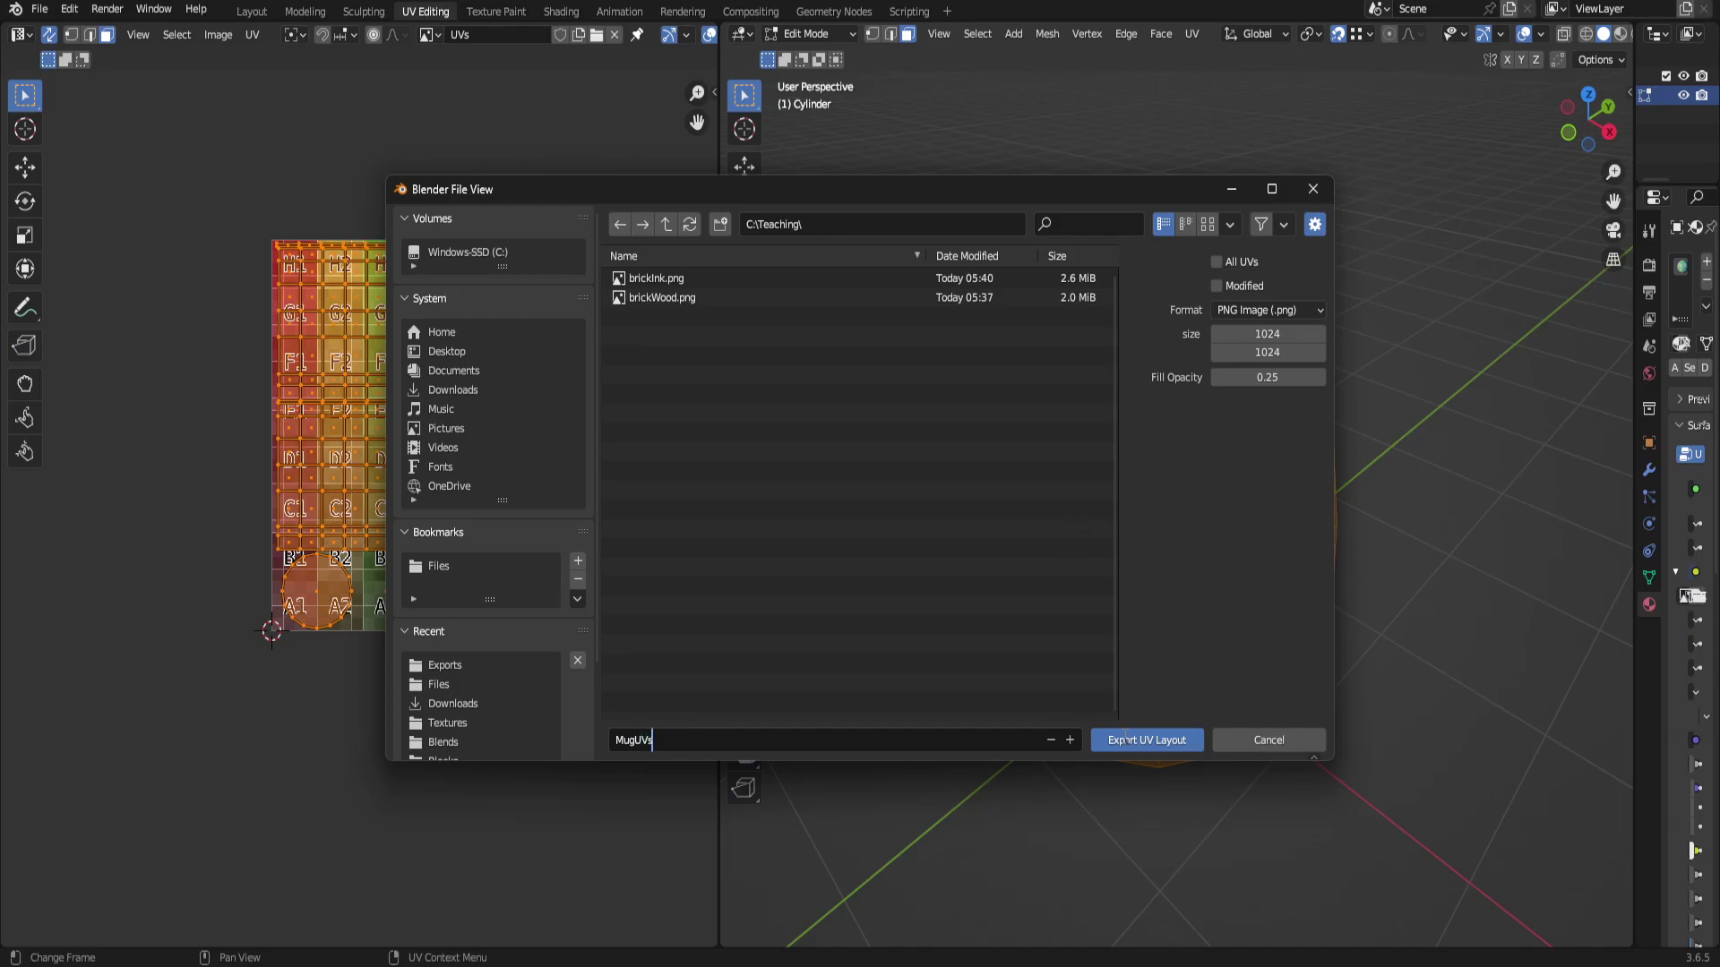
click(1126, 740)
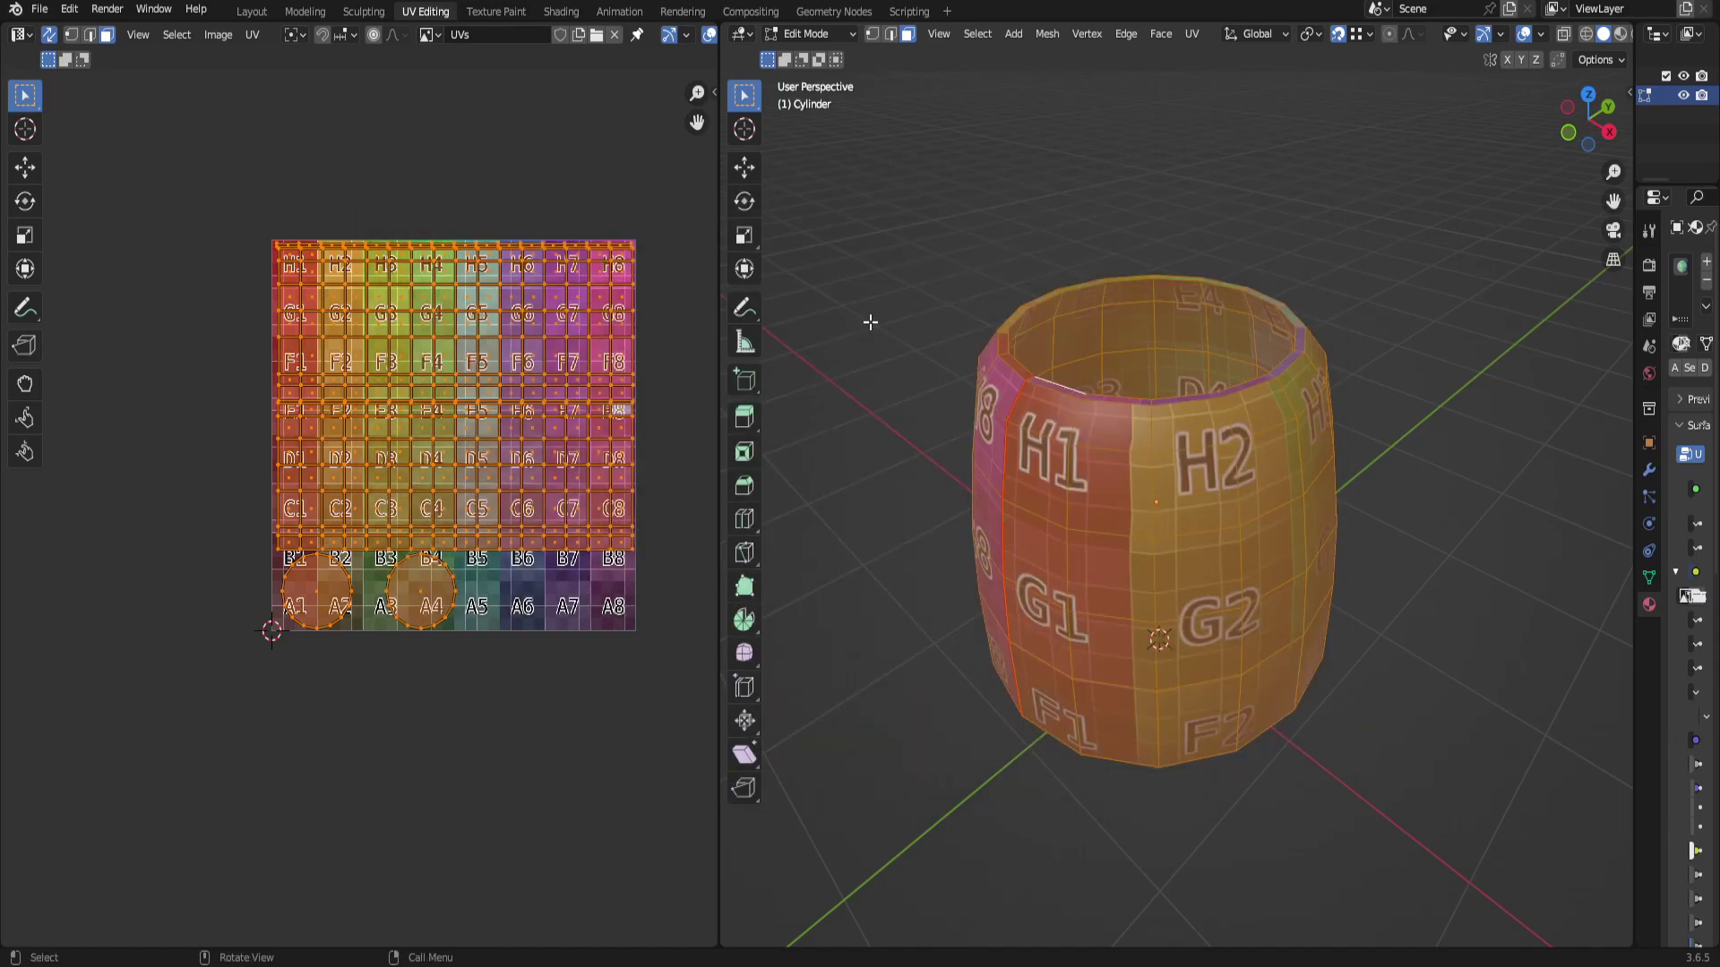
key(alt+a)
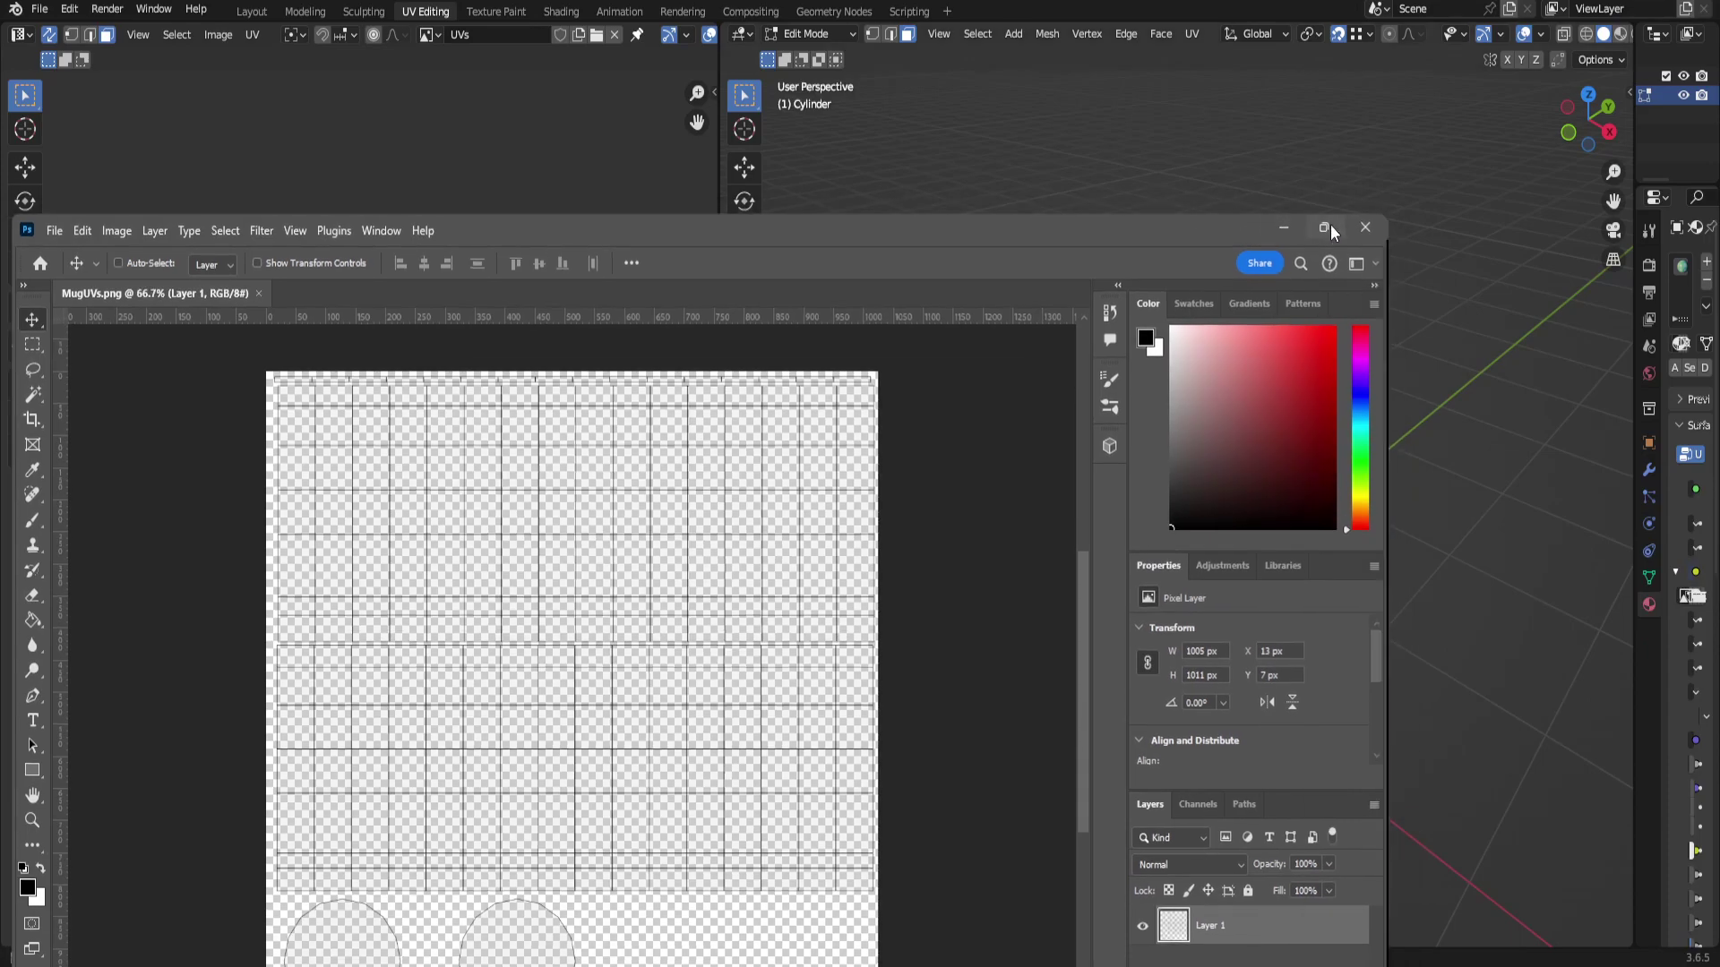
Switch to Photoshop with MugUVs.png open, maximise its window, and add a new layer beneath the UV layout layer.
click(1324, 227)
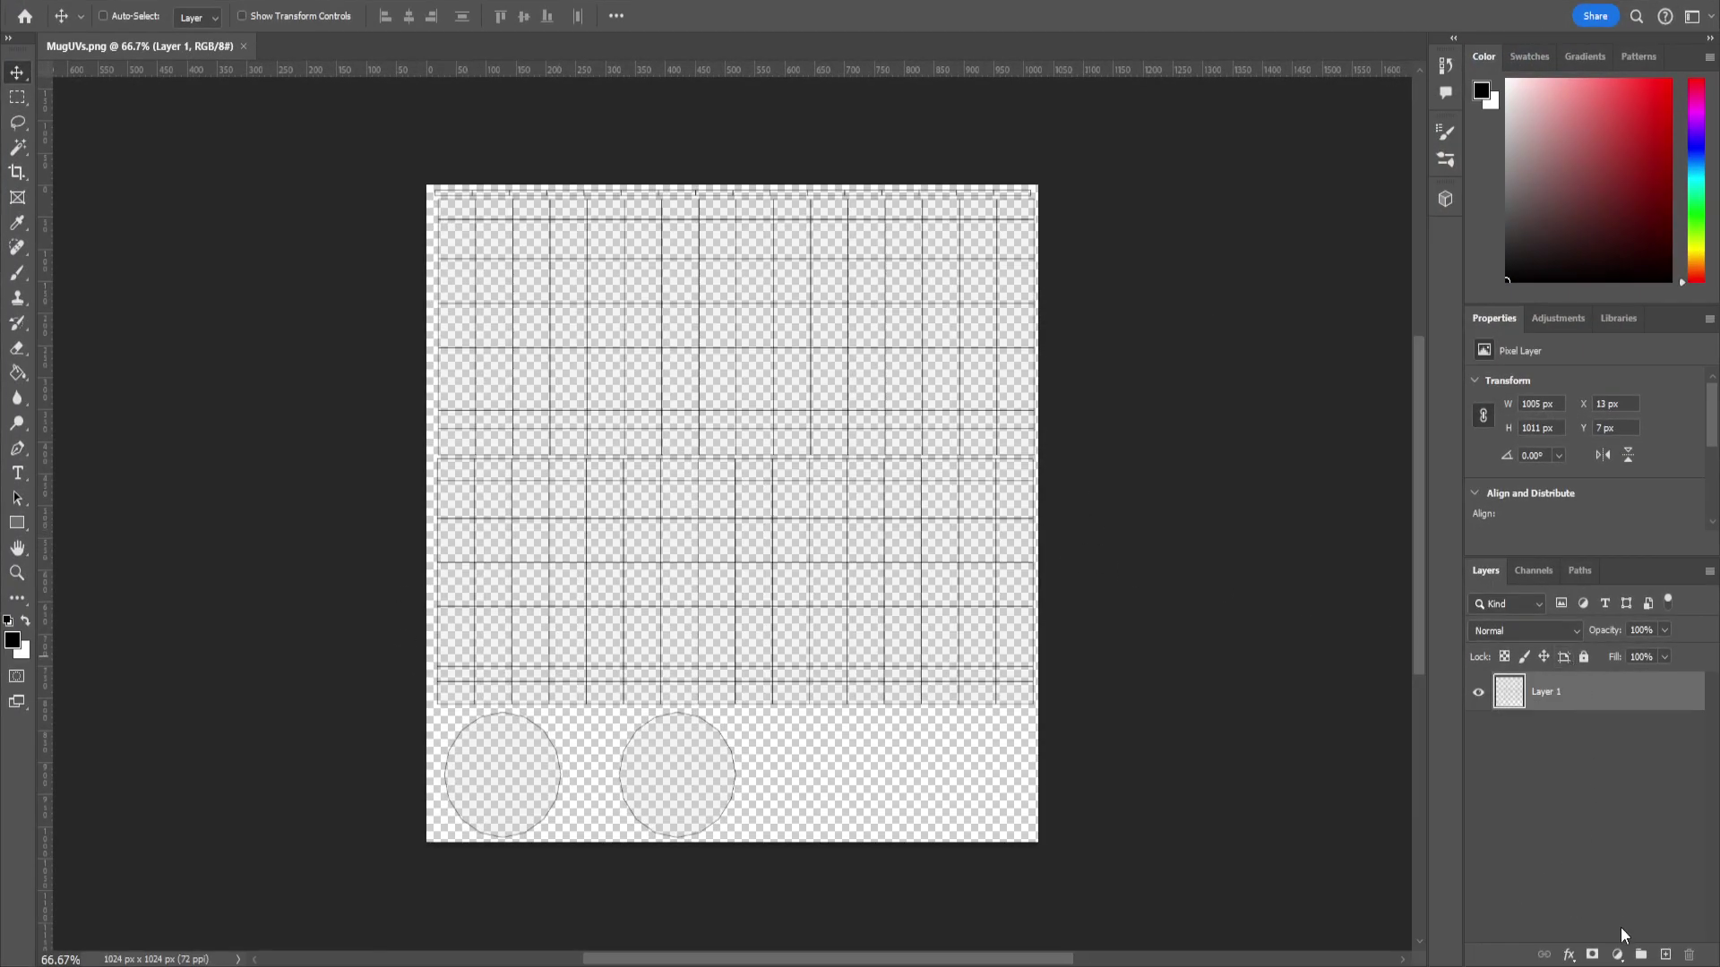
click(1665, 954)
drag(1569, 690, 1572, 752)
Set the foreground colour to a dark pink and fill the whole new layer with it using the Paint Bucket.
click(18, 373)
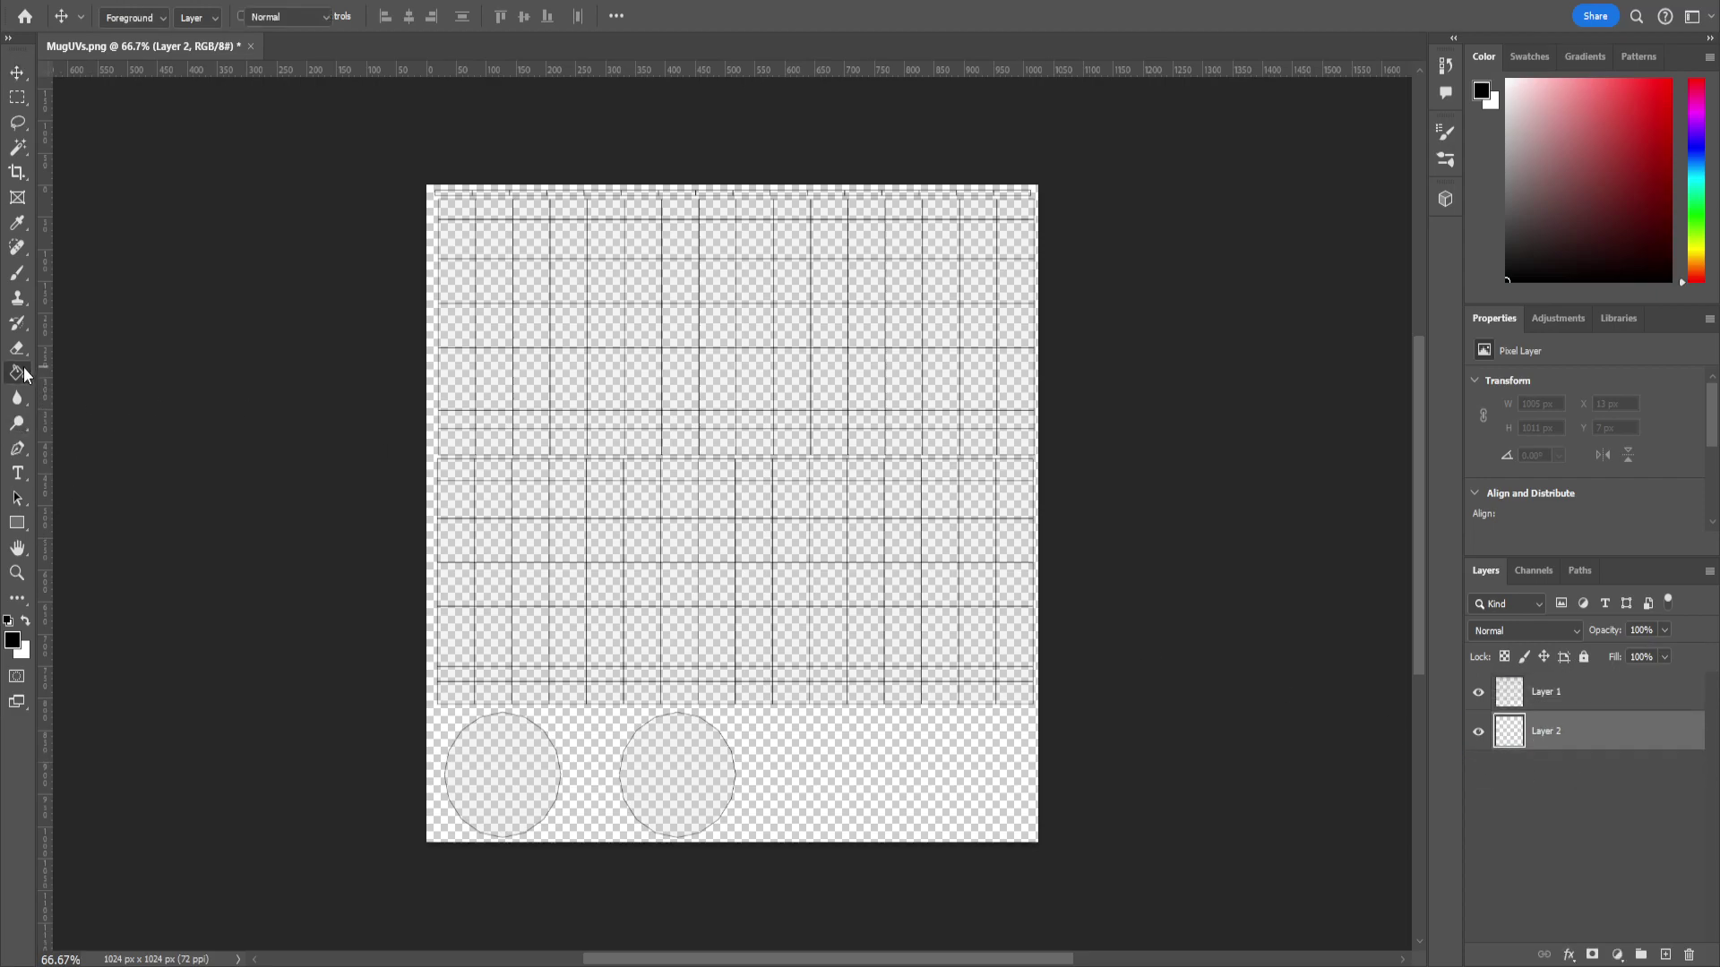
key(i)
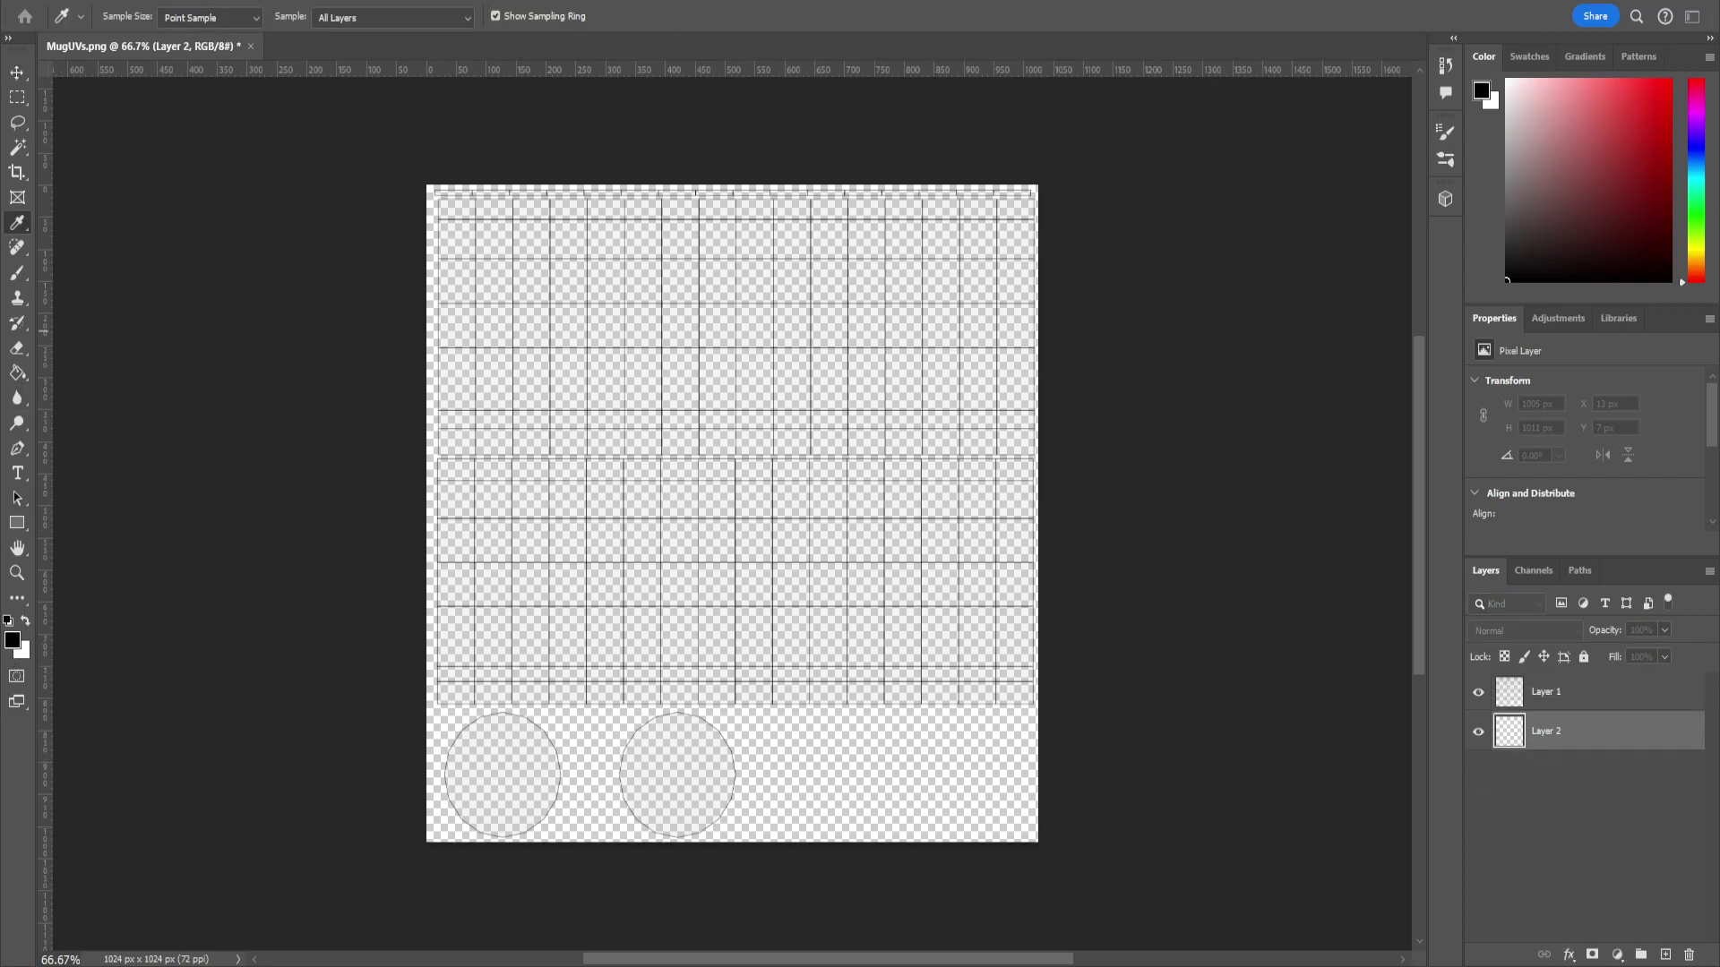
key(g)
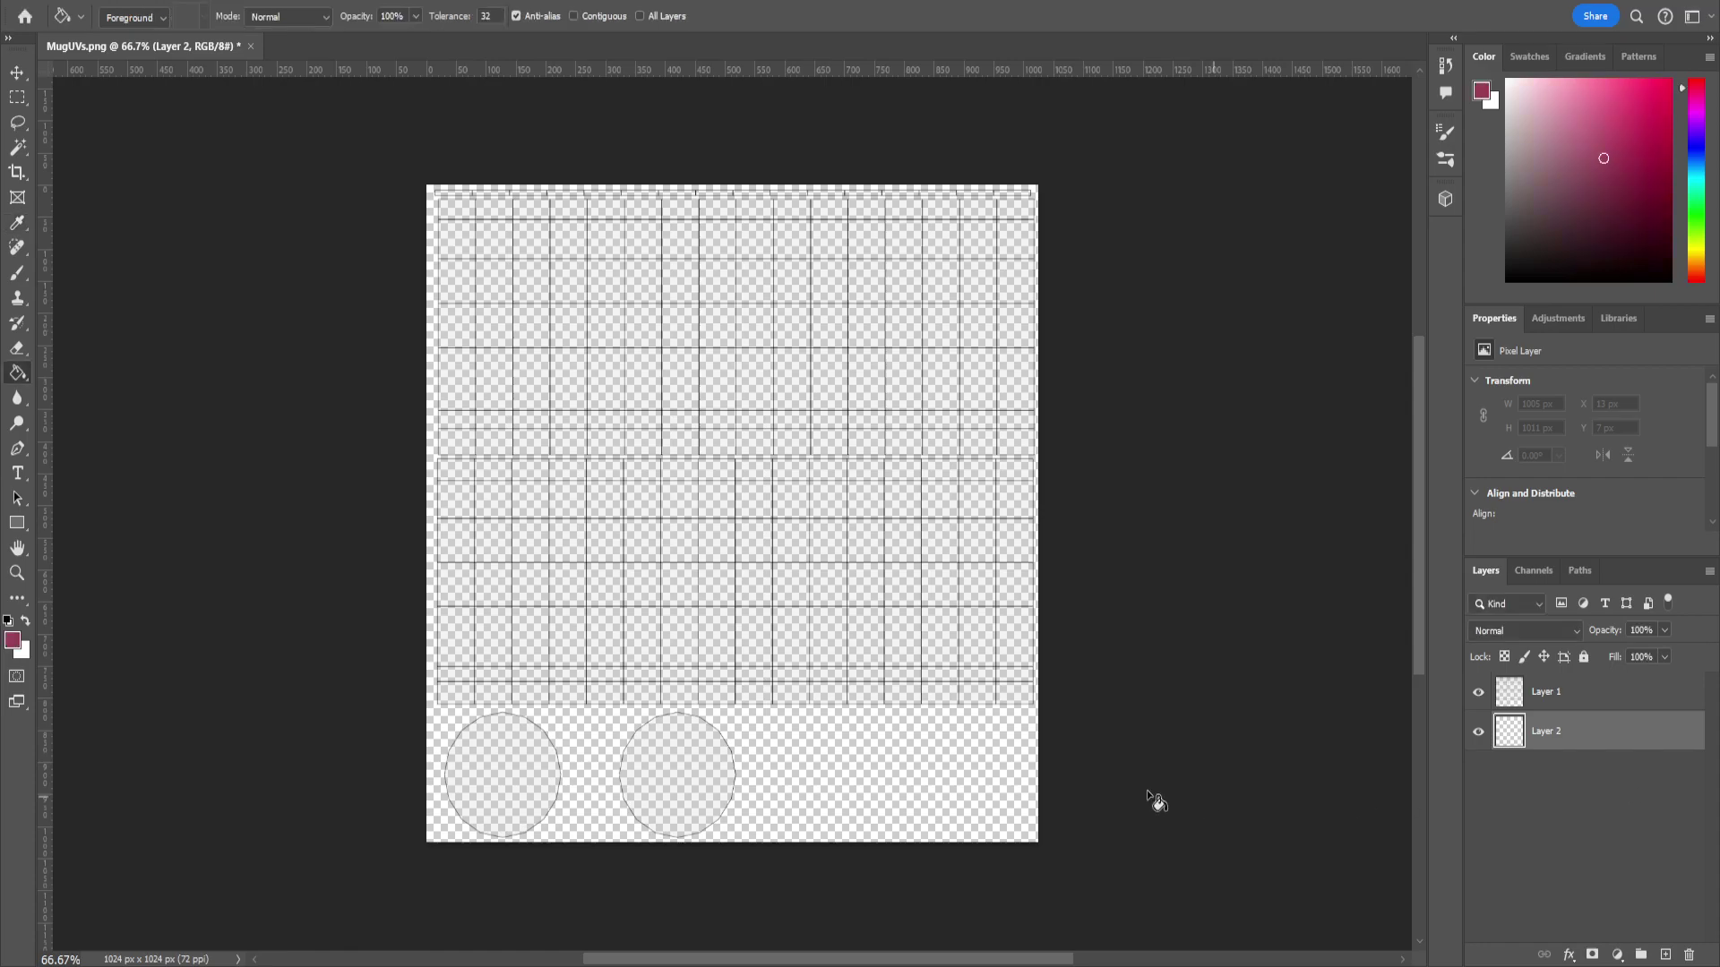
click(805, 611)
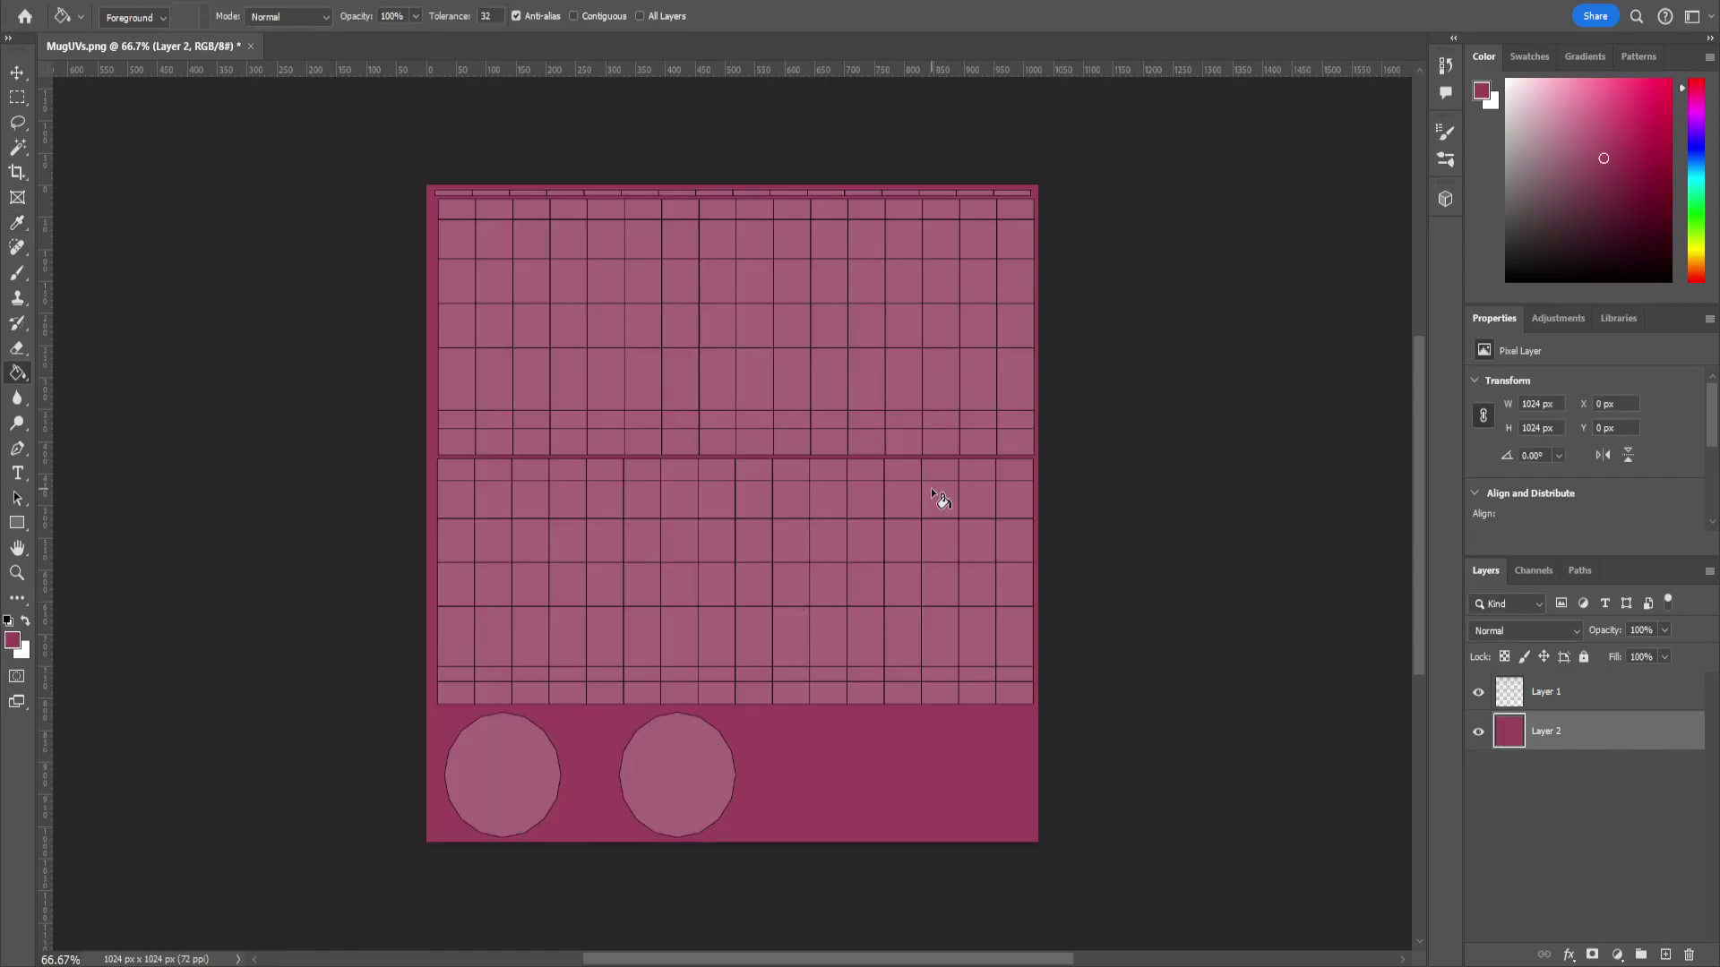
Rename the UV layout layer, Layer 1, as wireframe.
double_click(1557, 694)
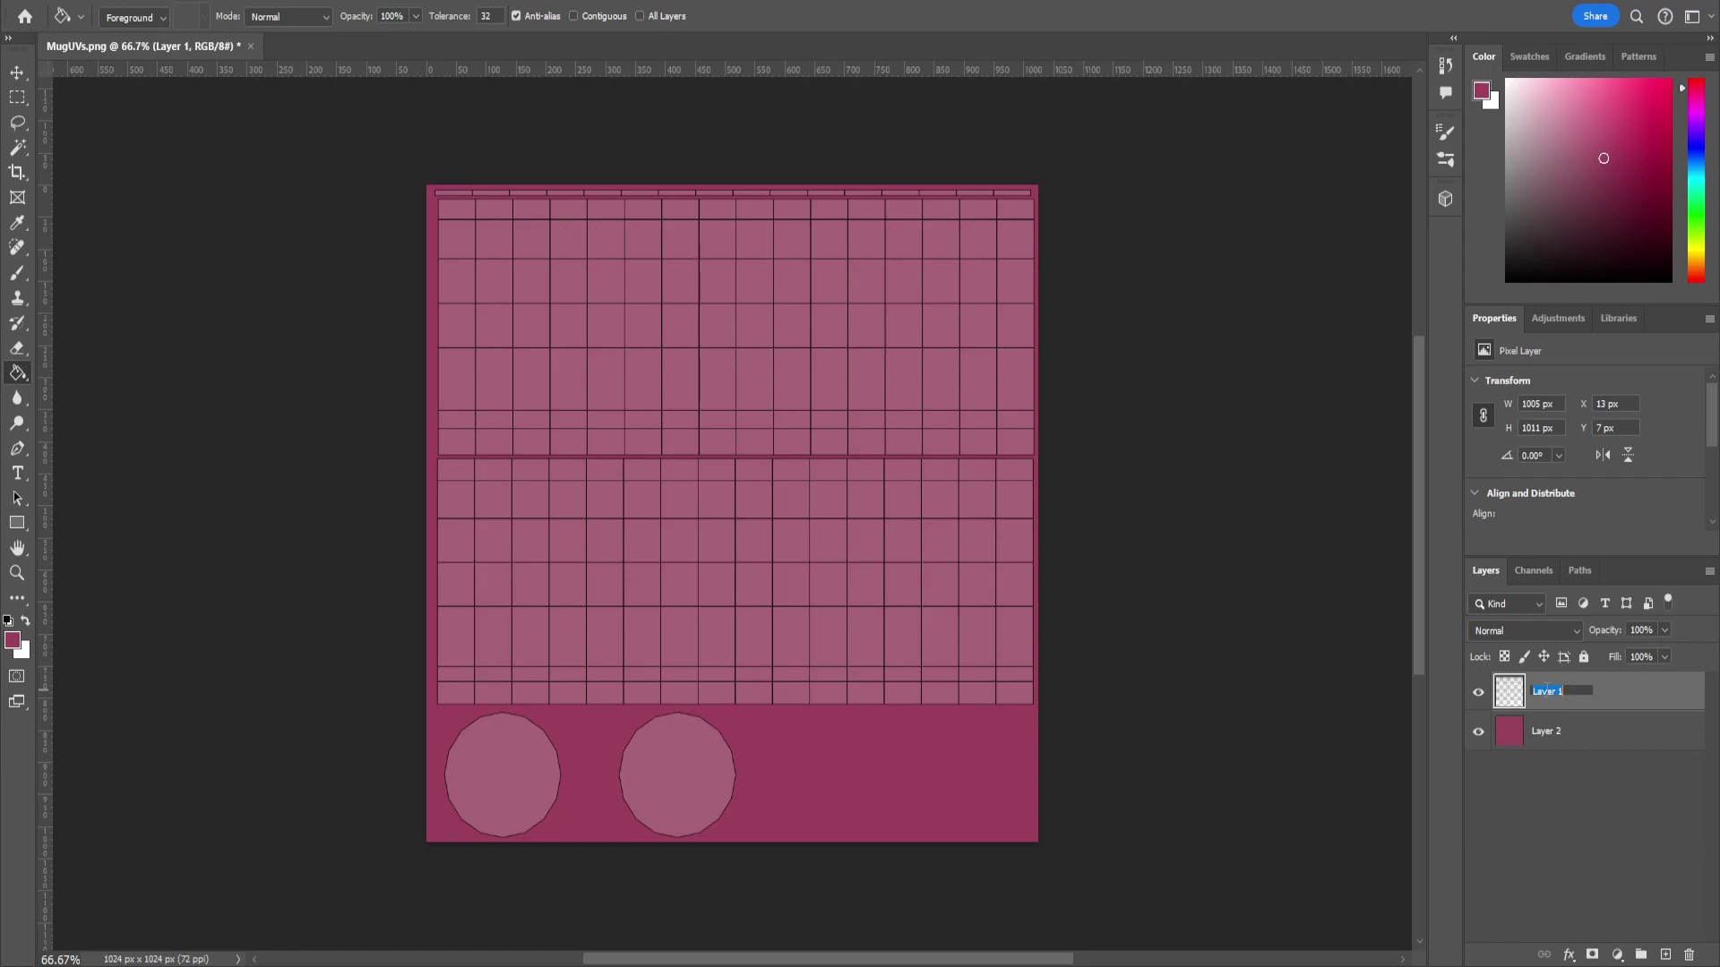
text(wireframe)
key(Return)
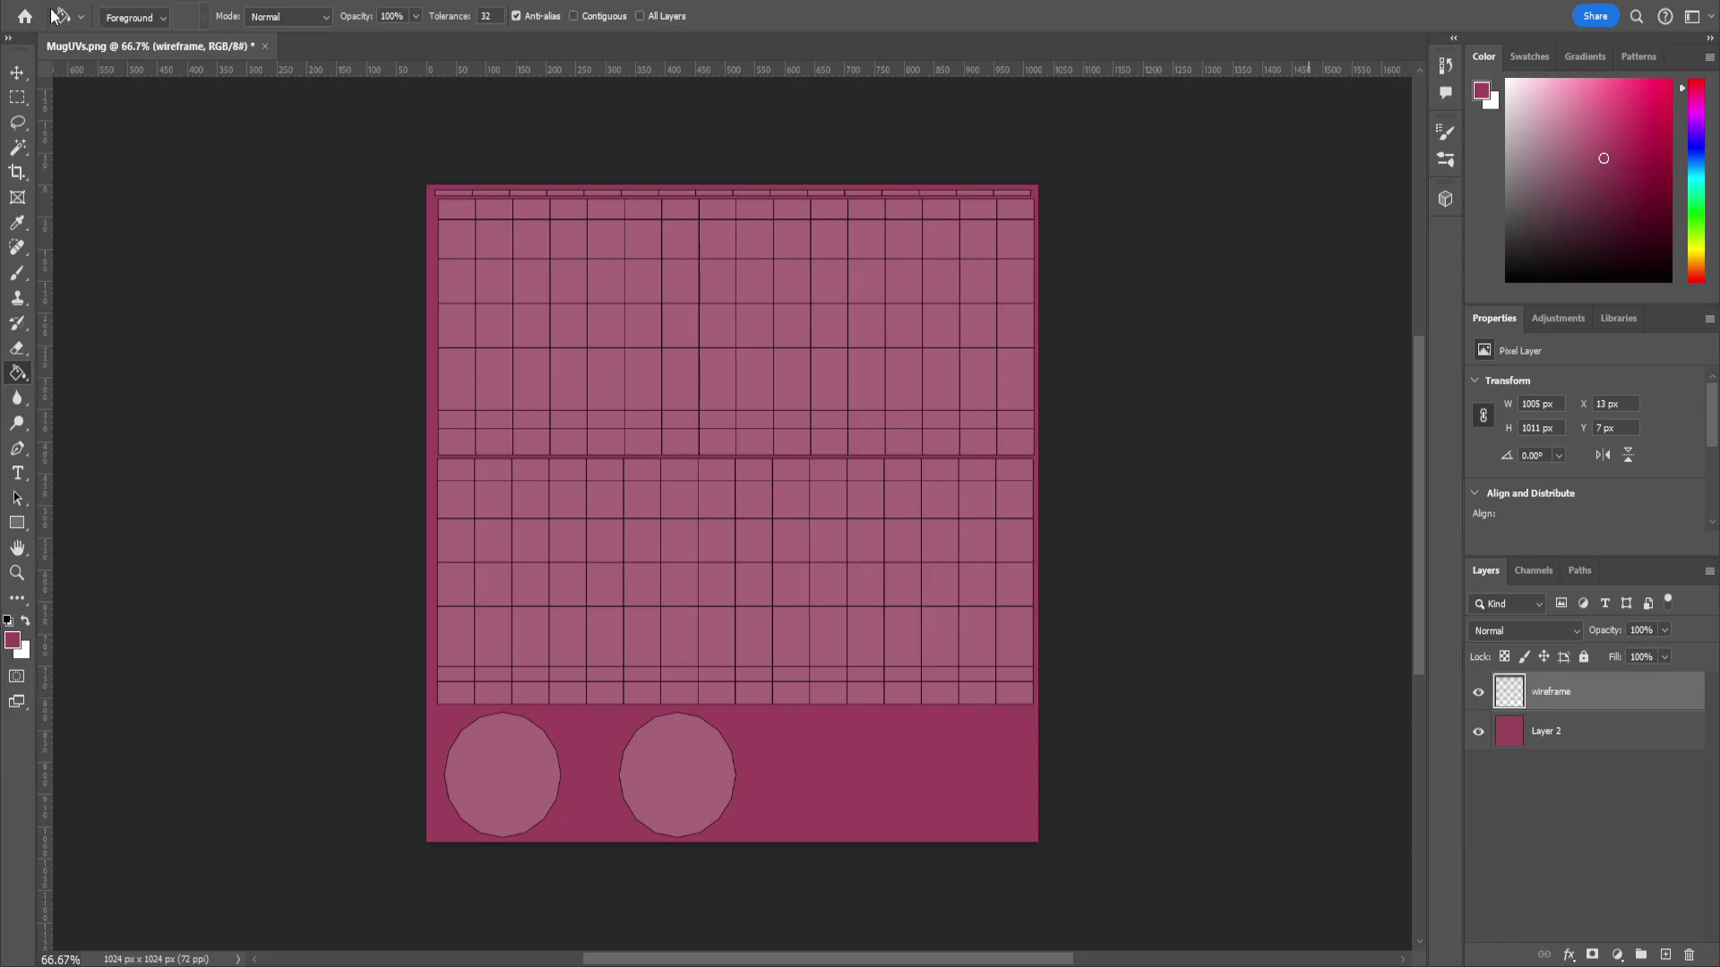
Make the pink Layer 2 active and marquee-select the upper UV grid with the rim strip, about 1019 × 424 px.
click(18, 96)
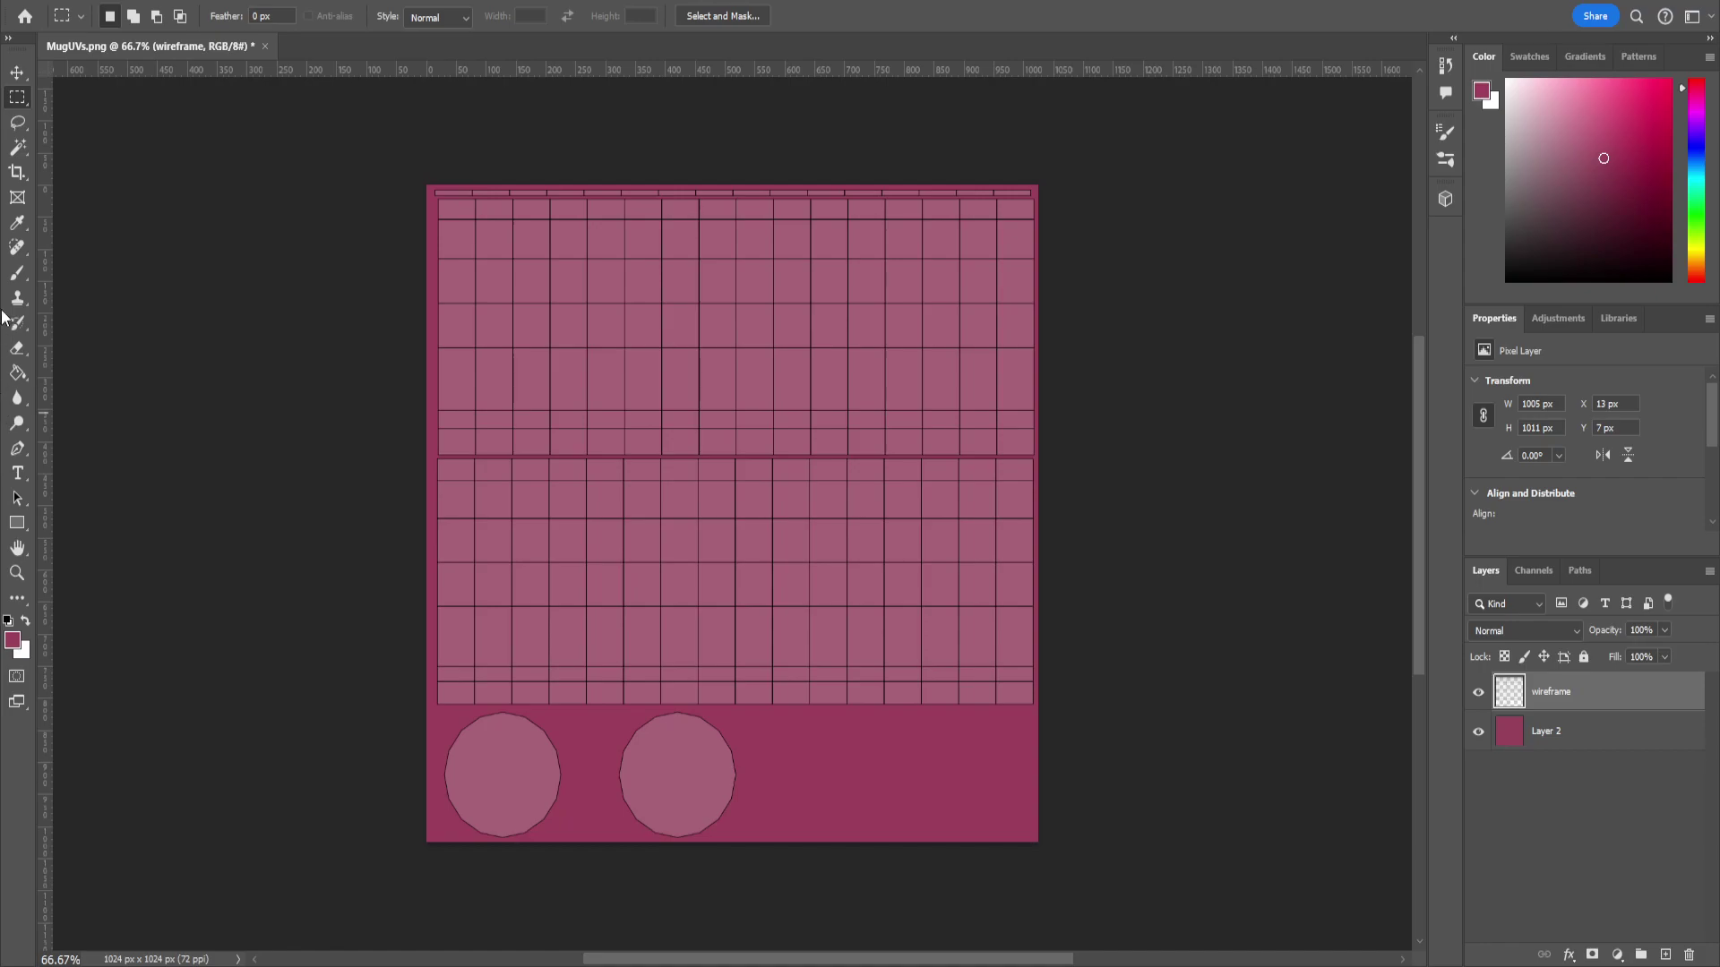
click(18, 272)
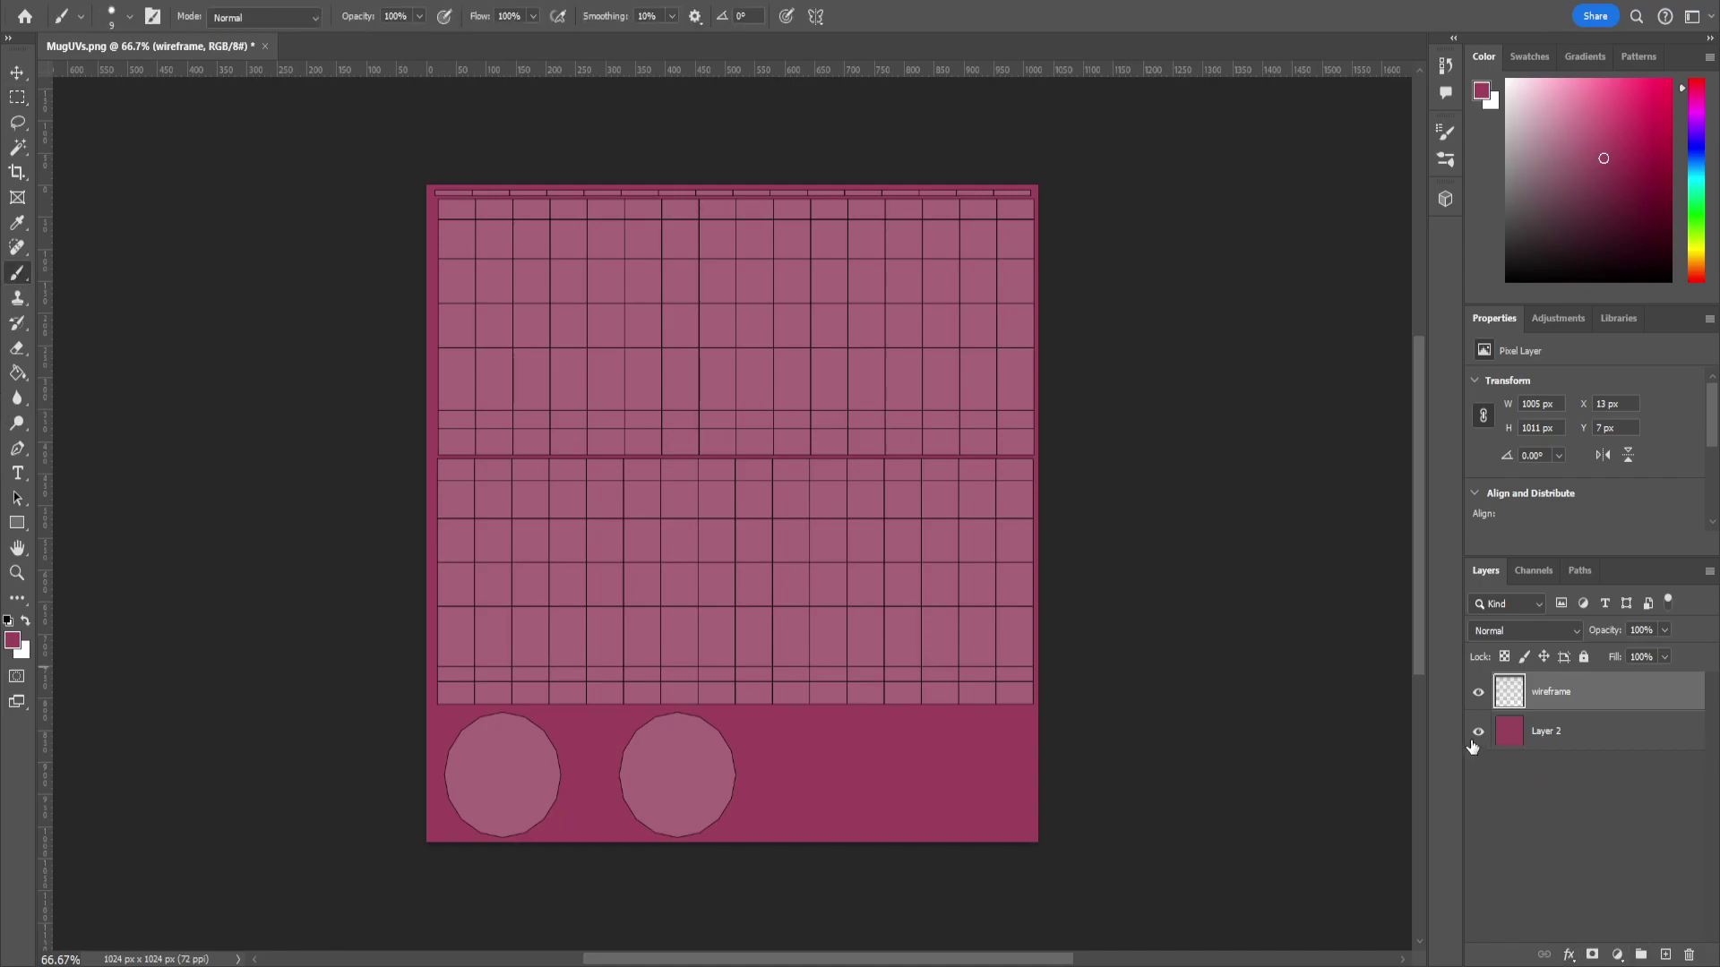
click(1501, 731)
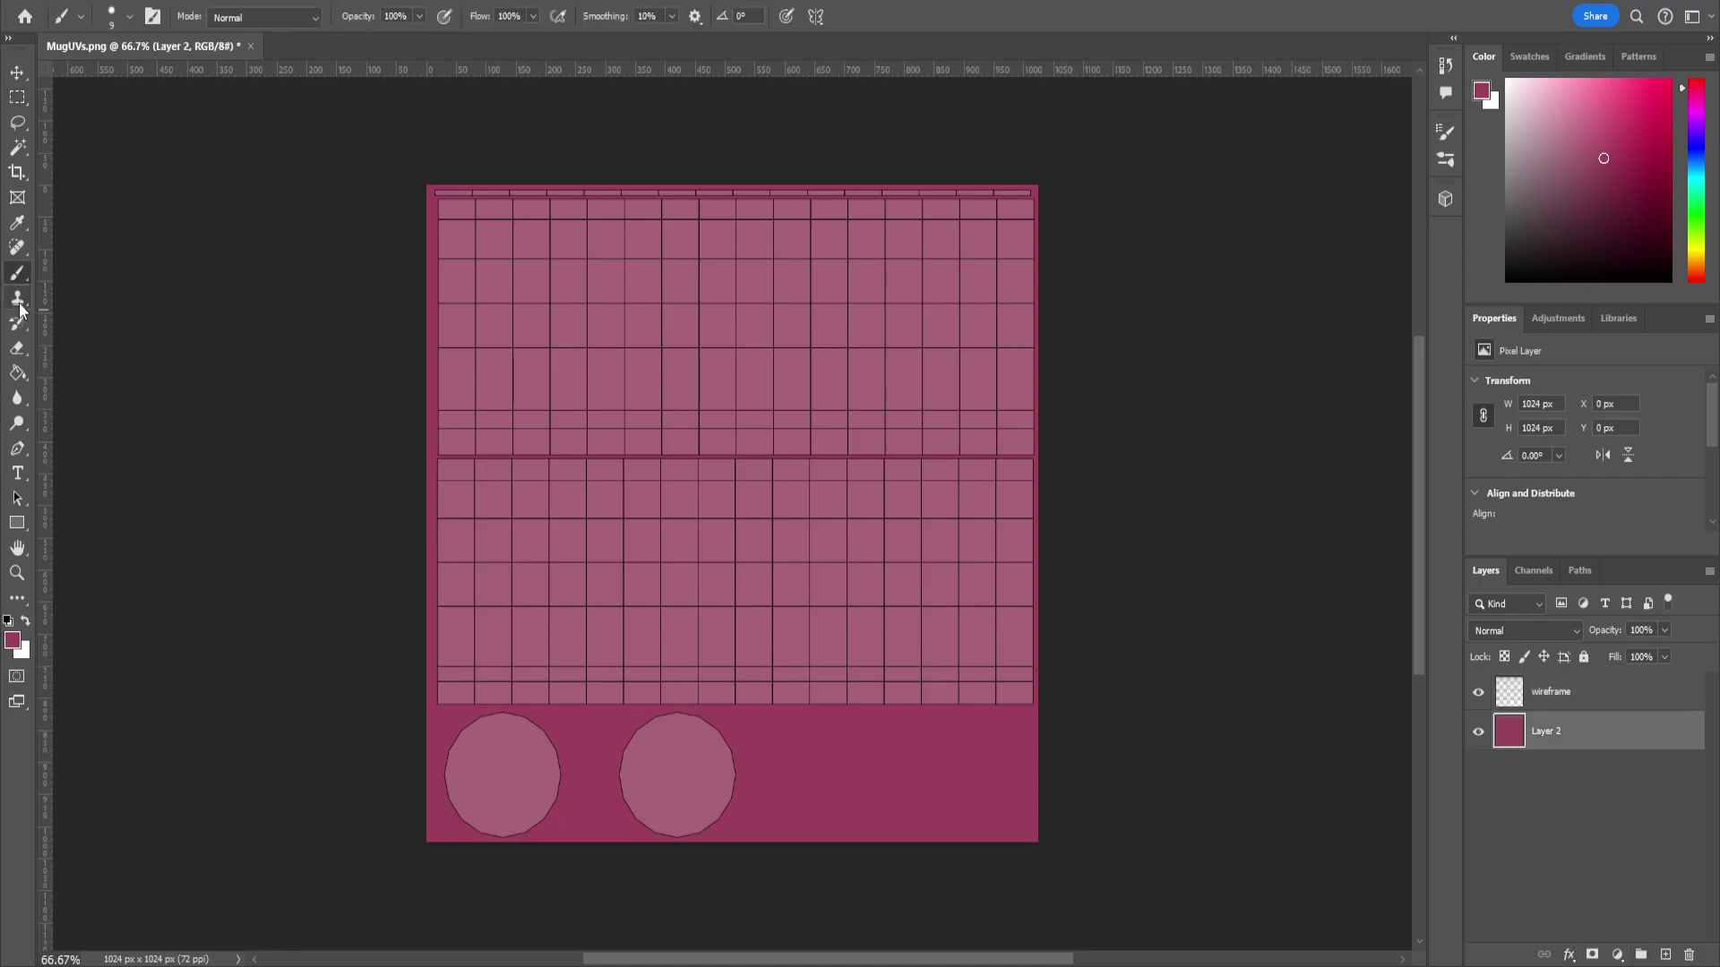
click(18, 97)
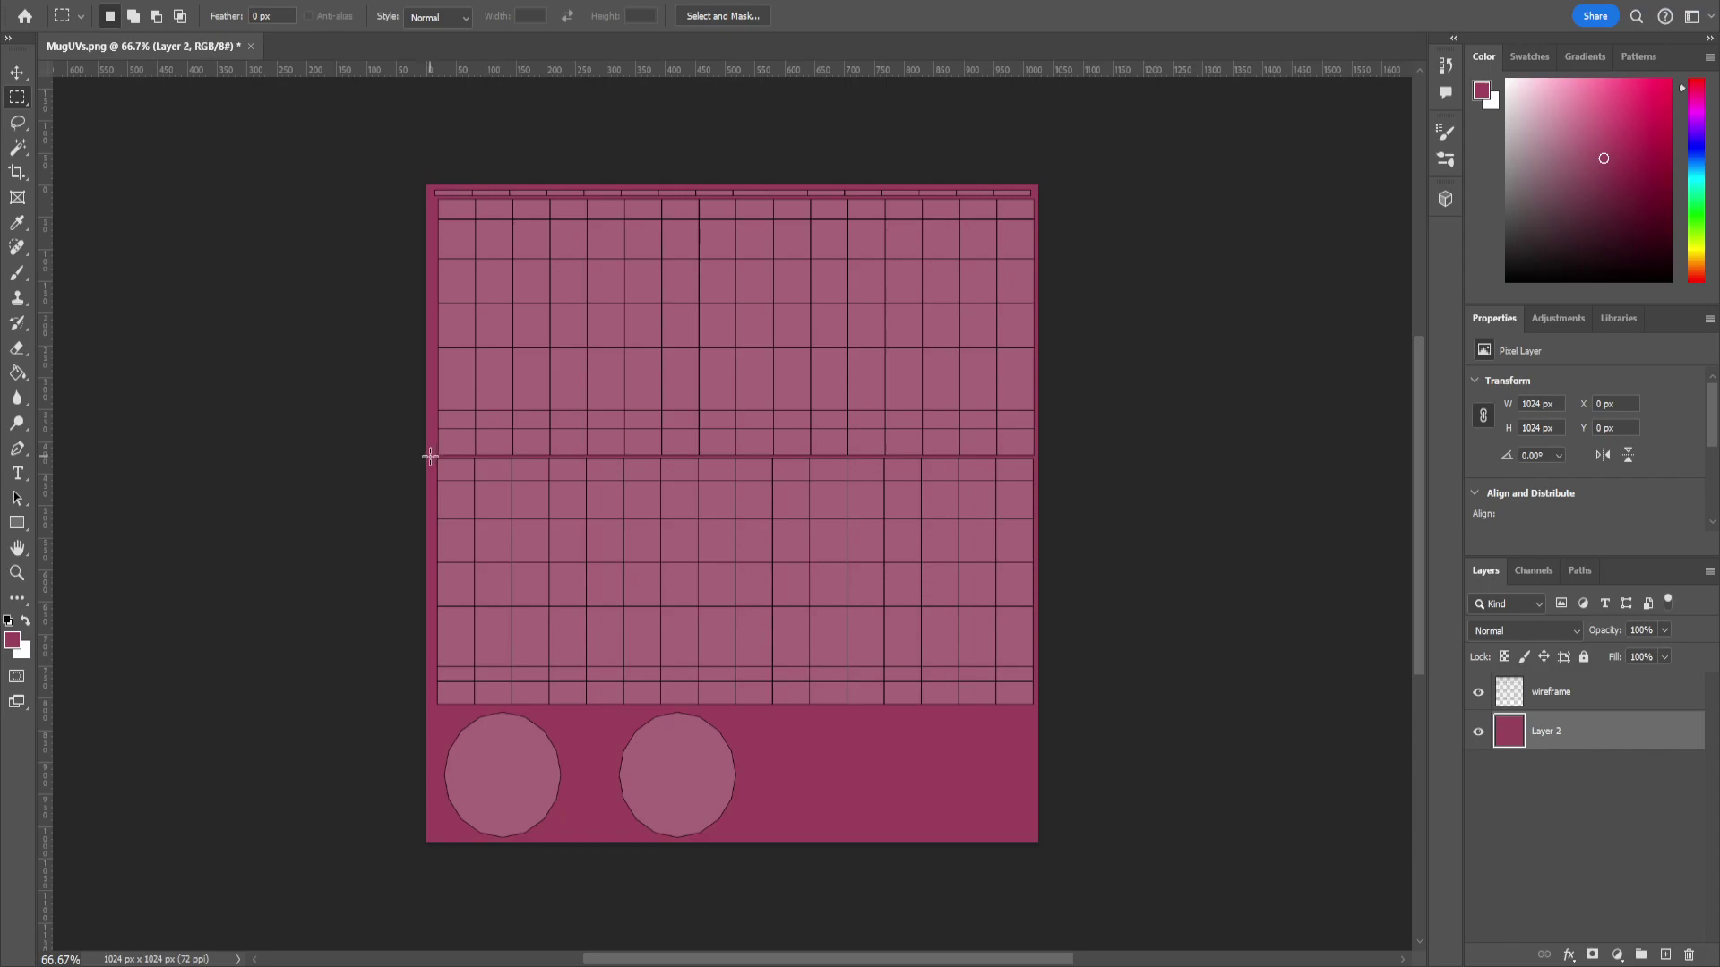
drag(430, 456, 1111, 172)
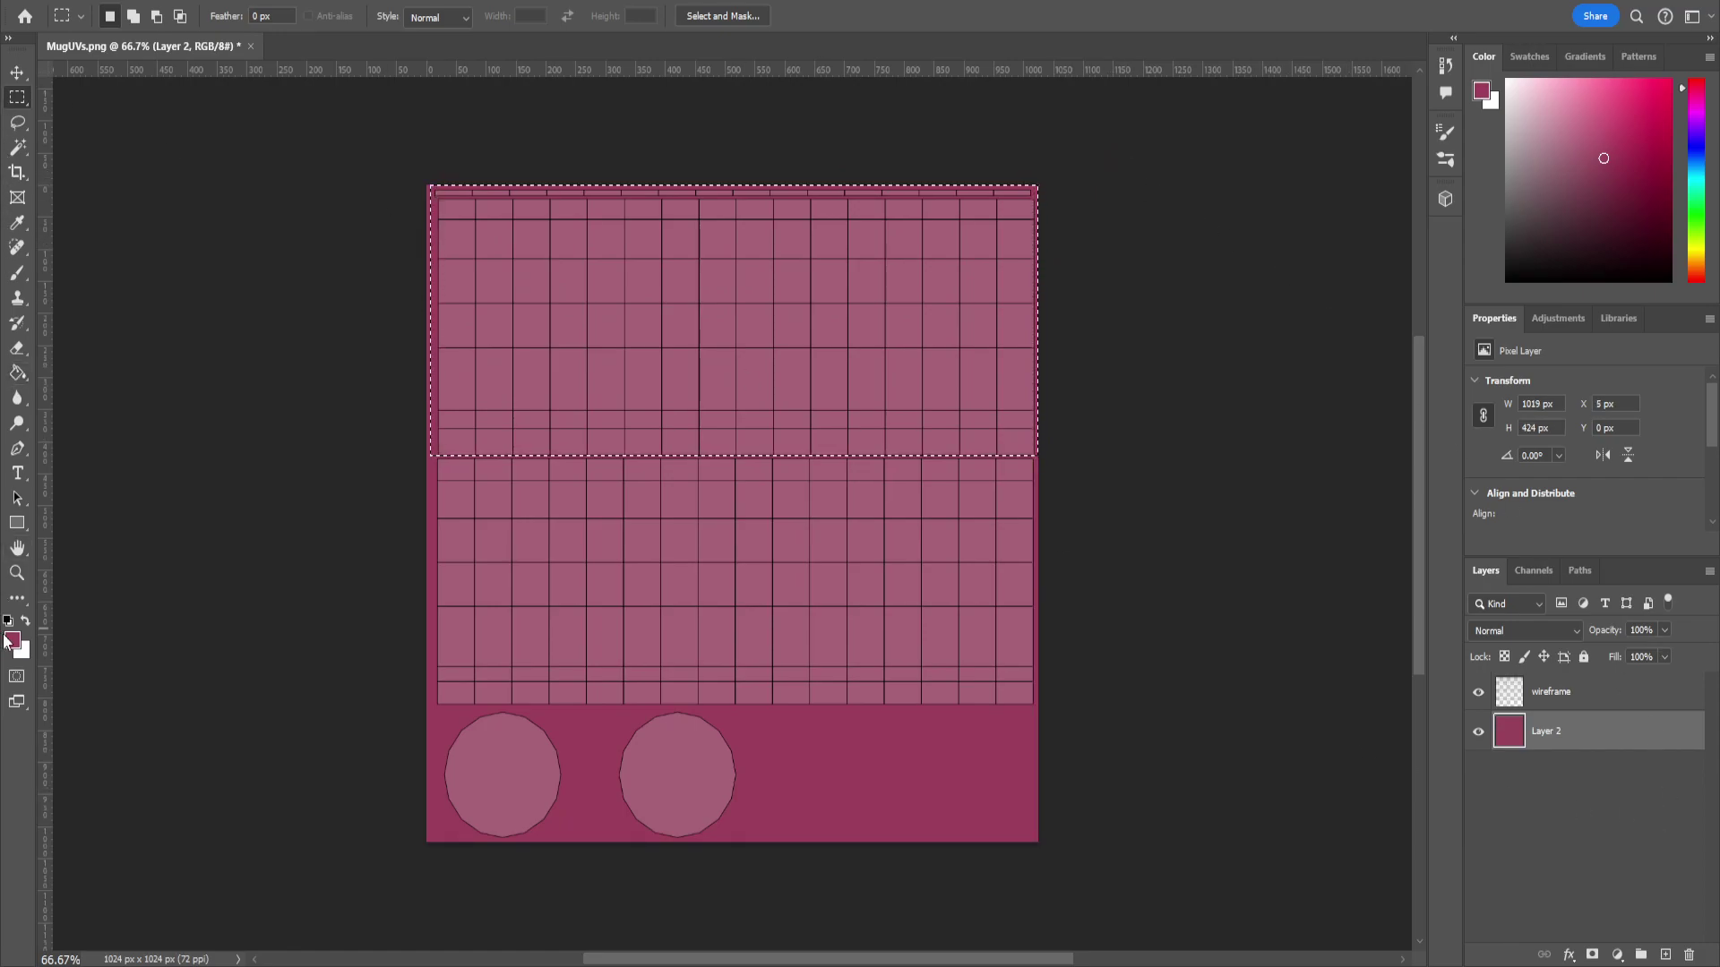
Reset and swap the foreground and background colours, and choose a dark grey foreground with a black background.
key(i)
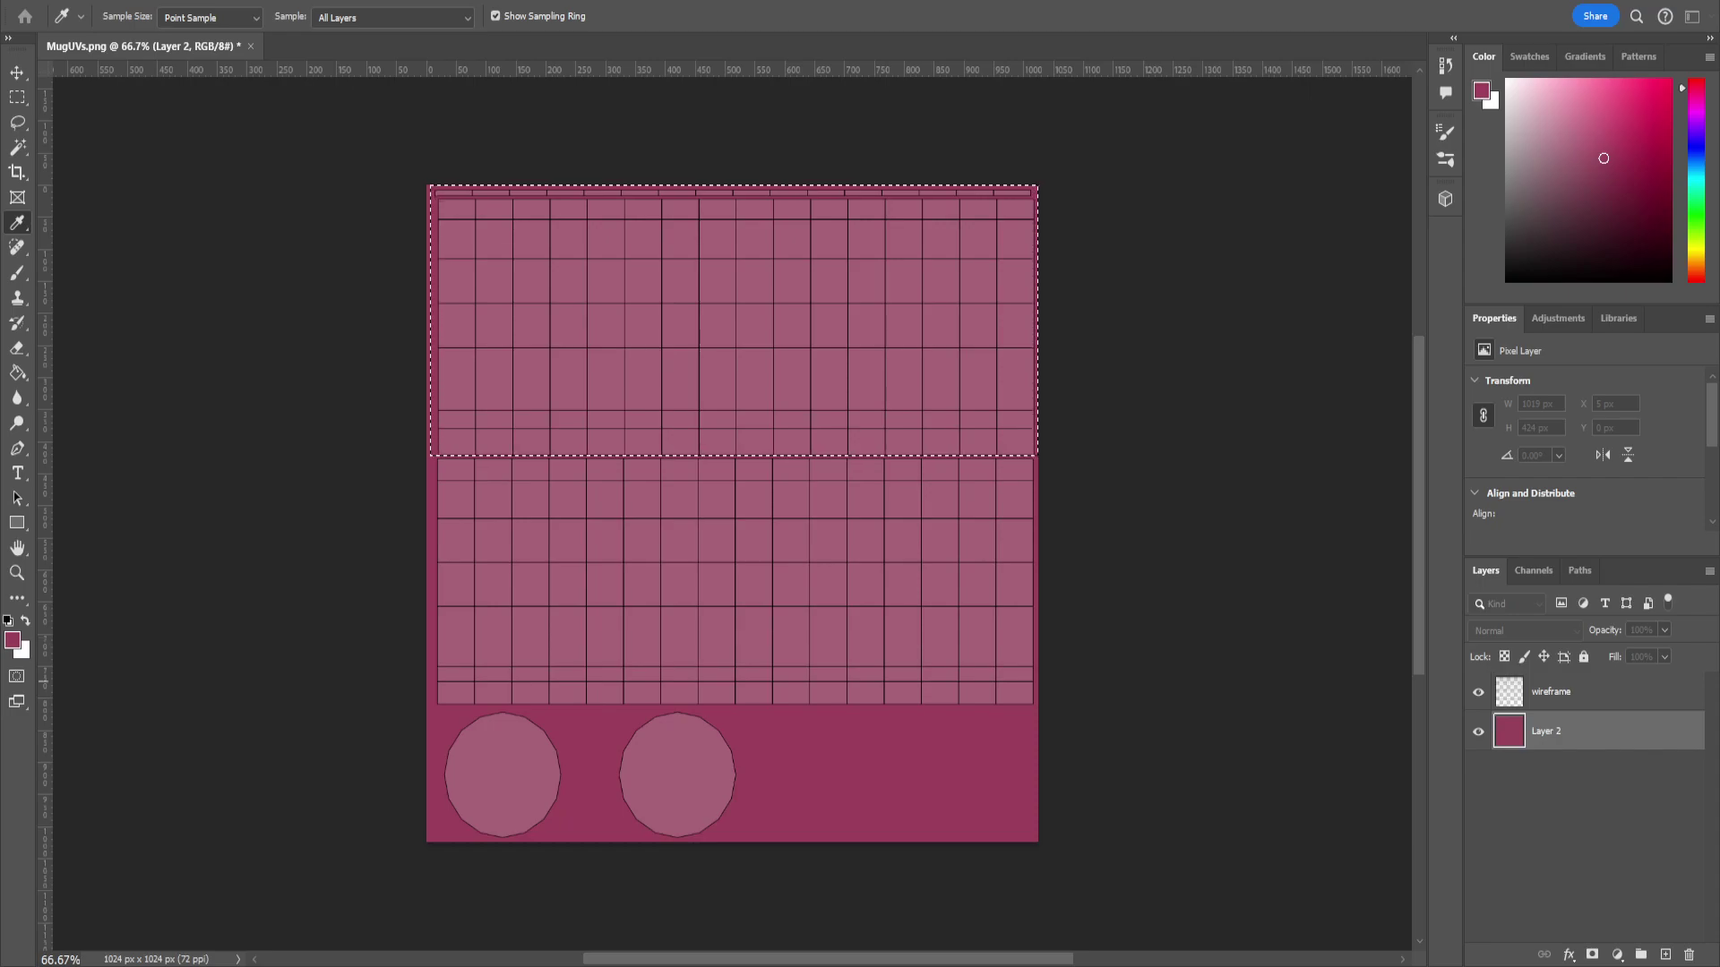
key(m)
key(d)
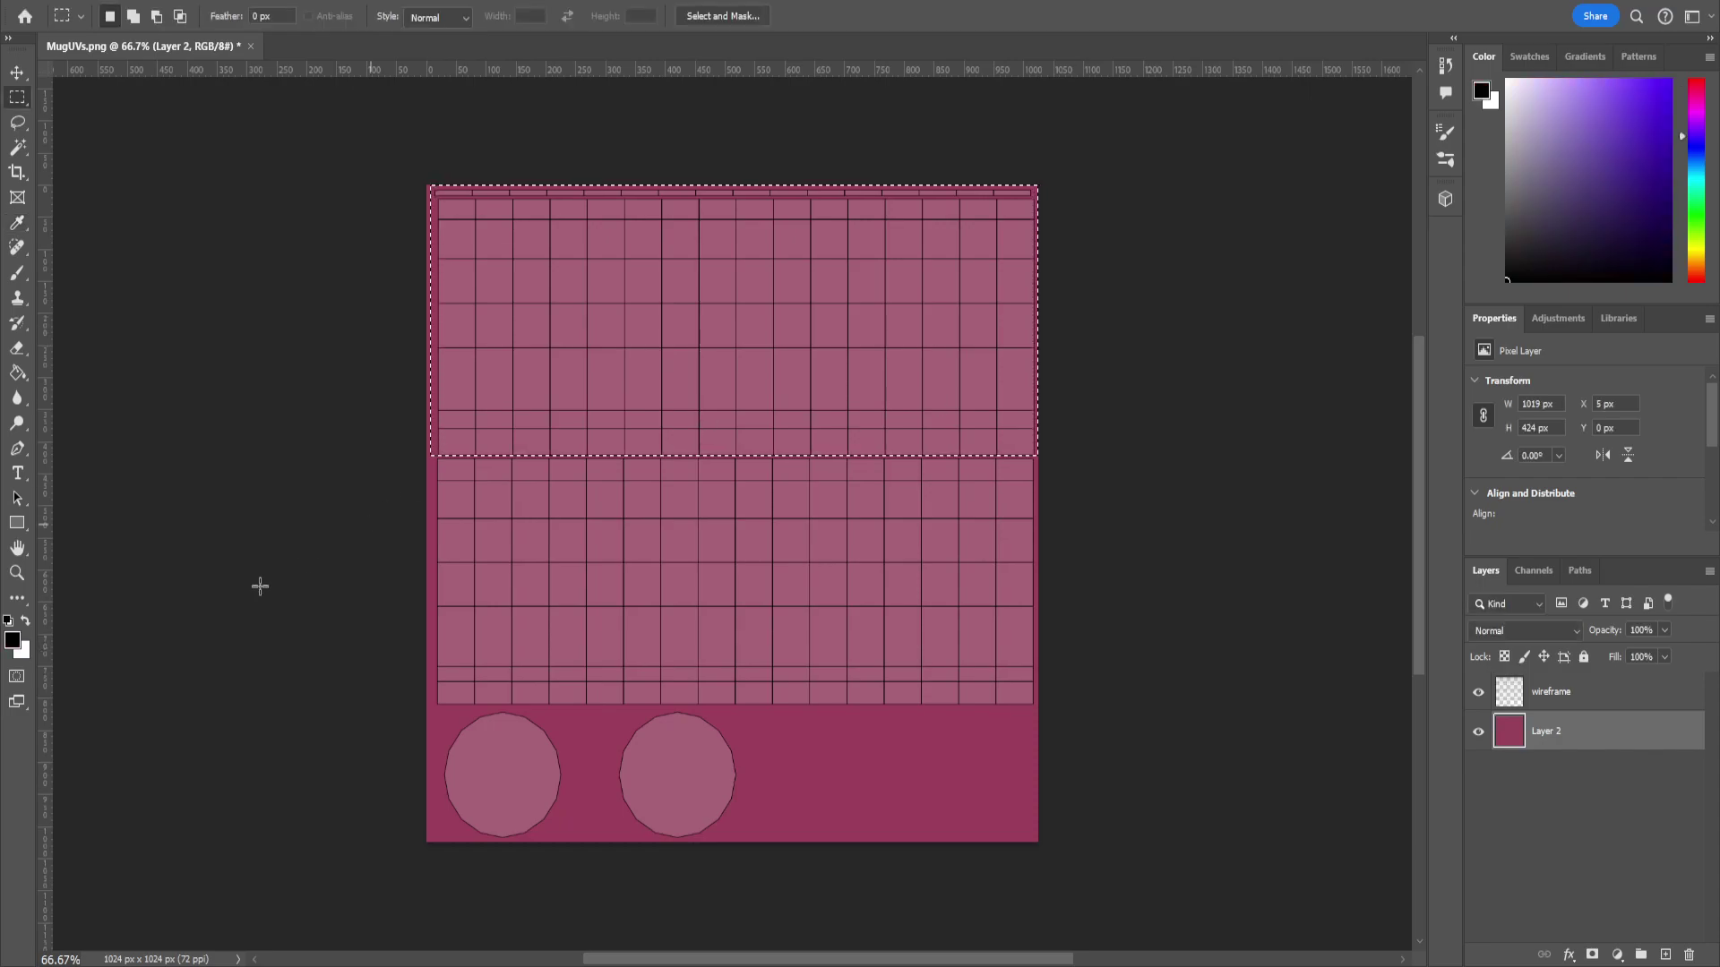
click(25, 621)
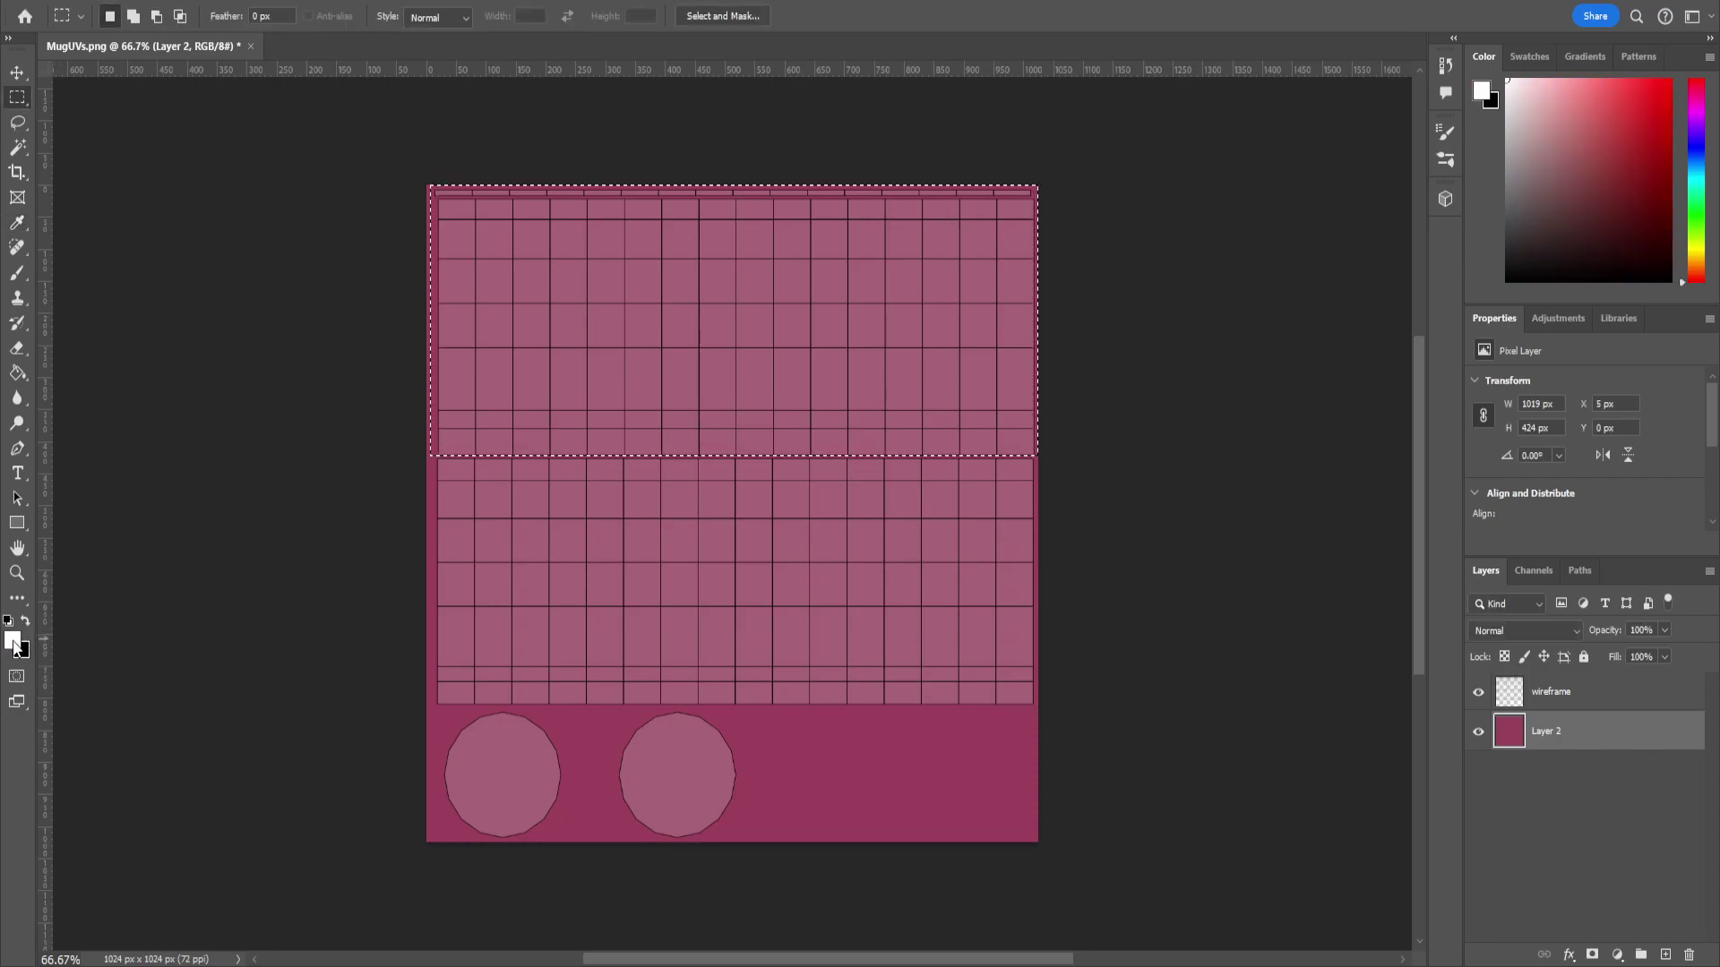
key(i)
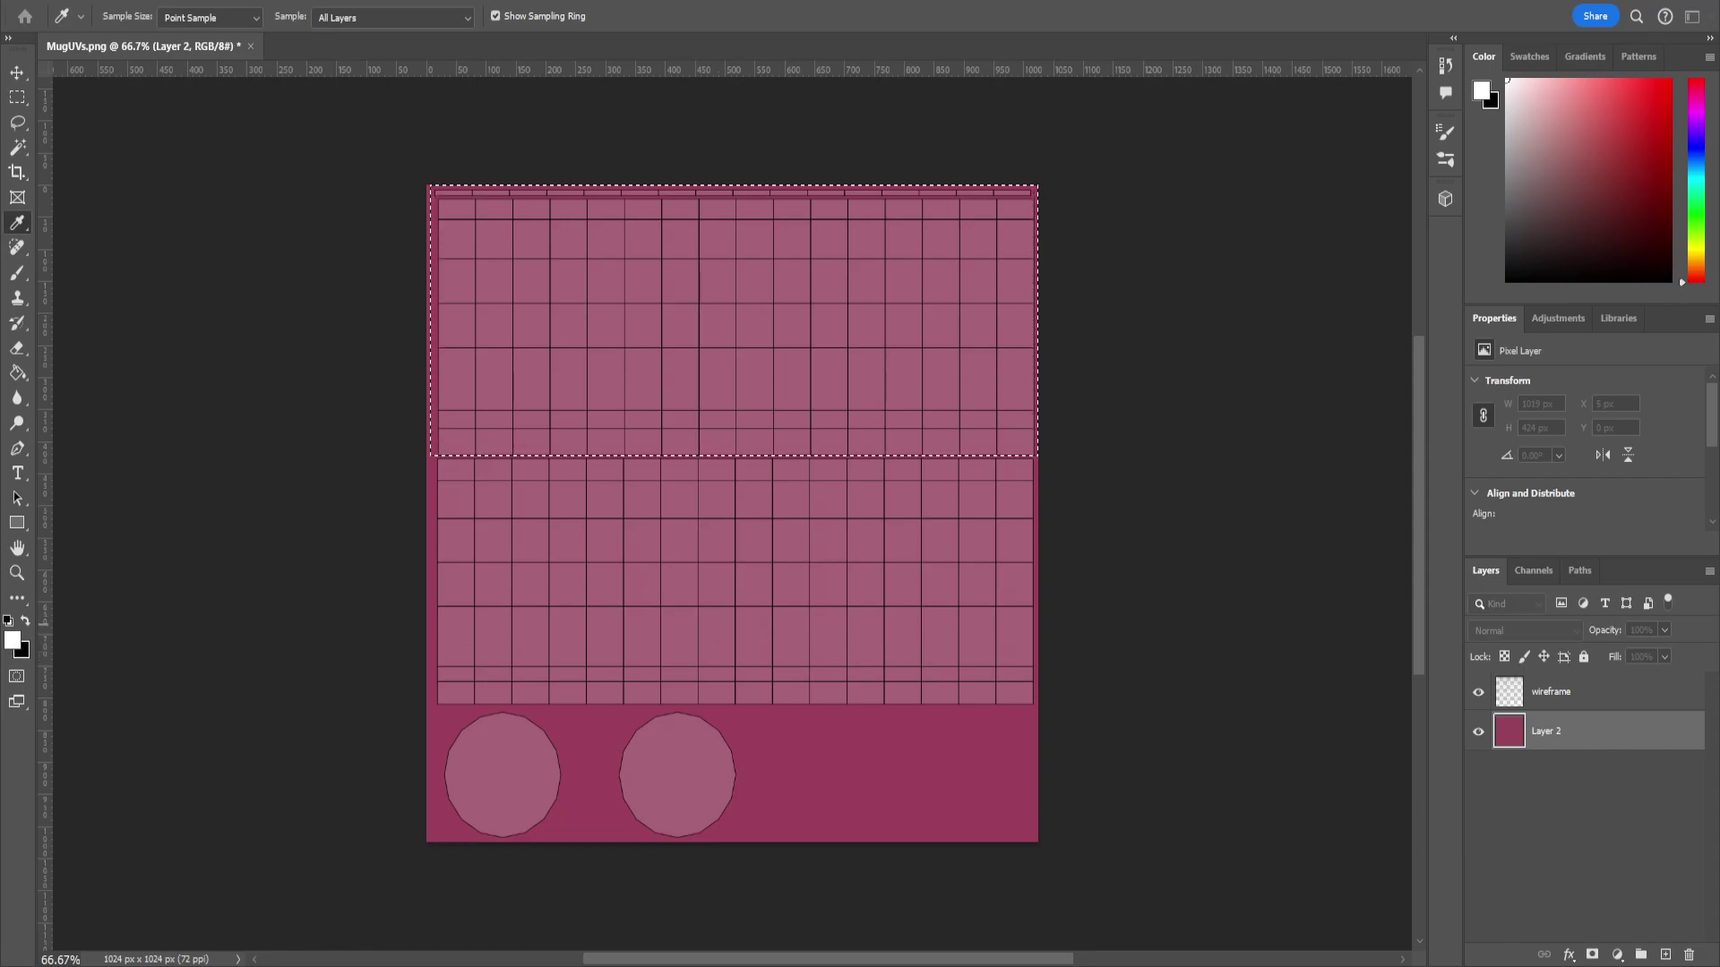
key(g)
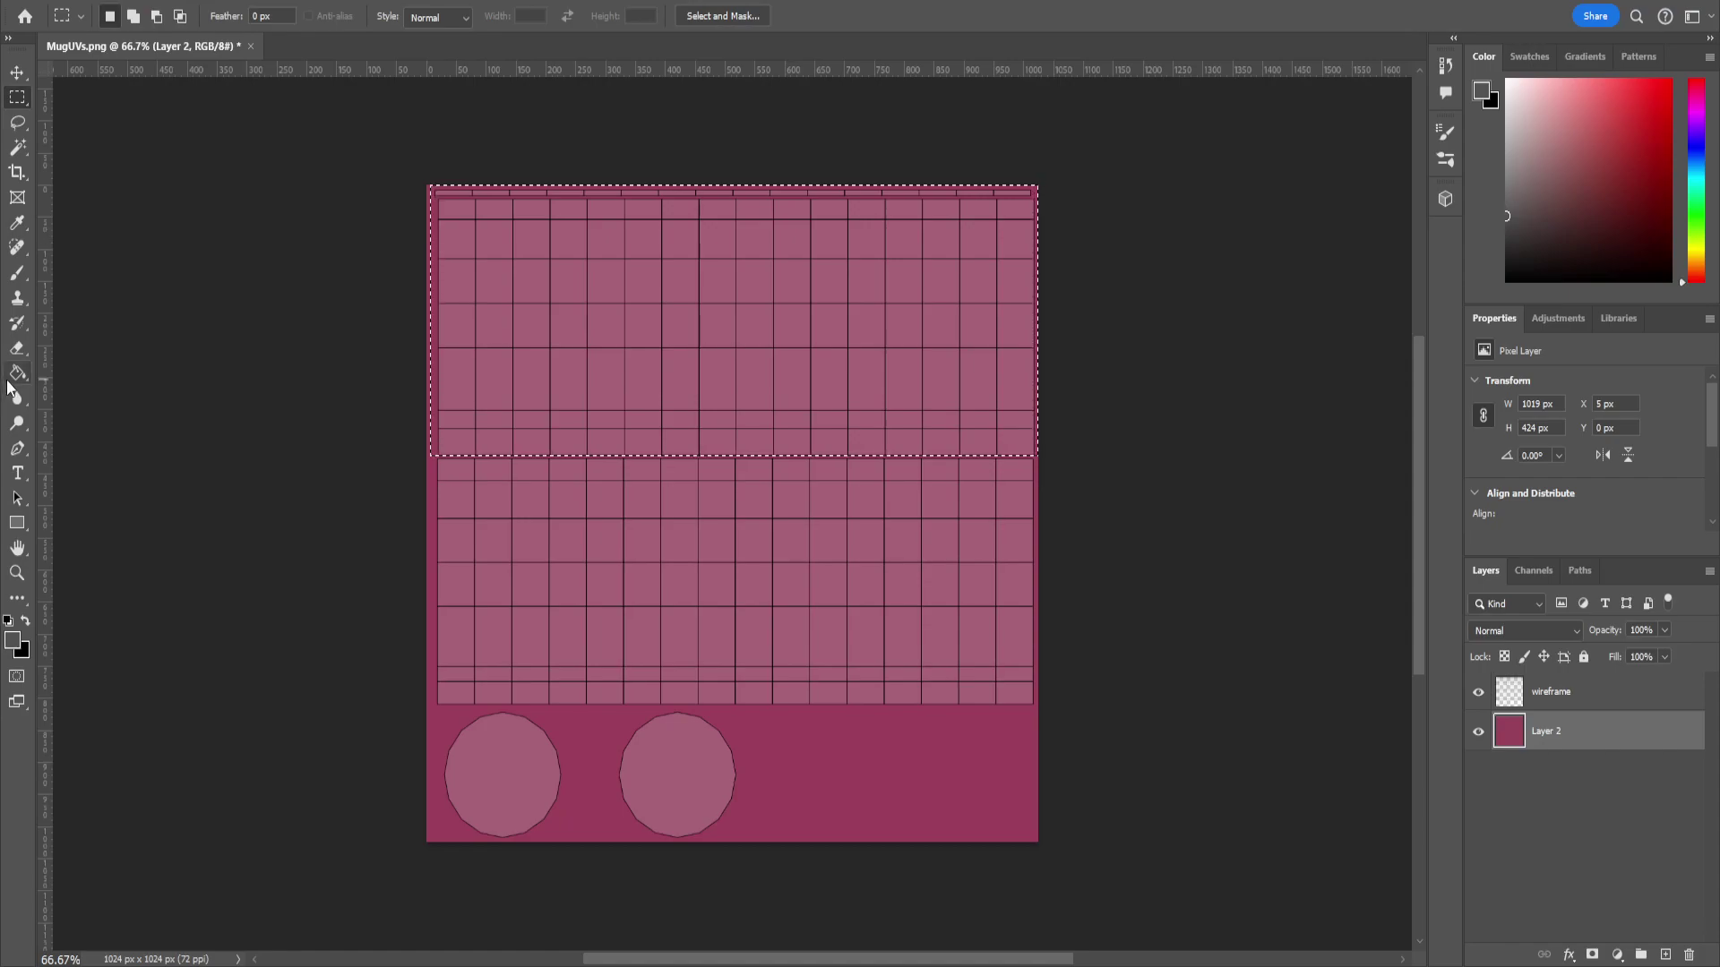
Apply a vertical linear gradient inside the selection, from grey near its upper edge to black near its lower edge.
key(shift+g)
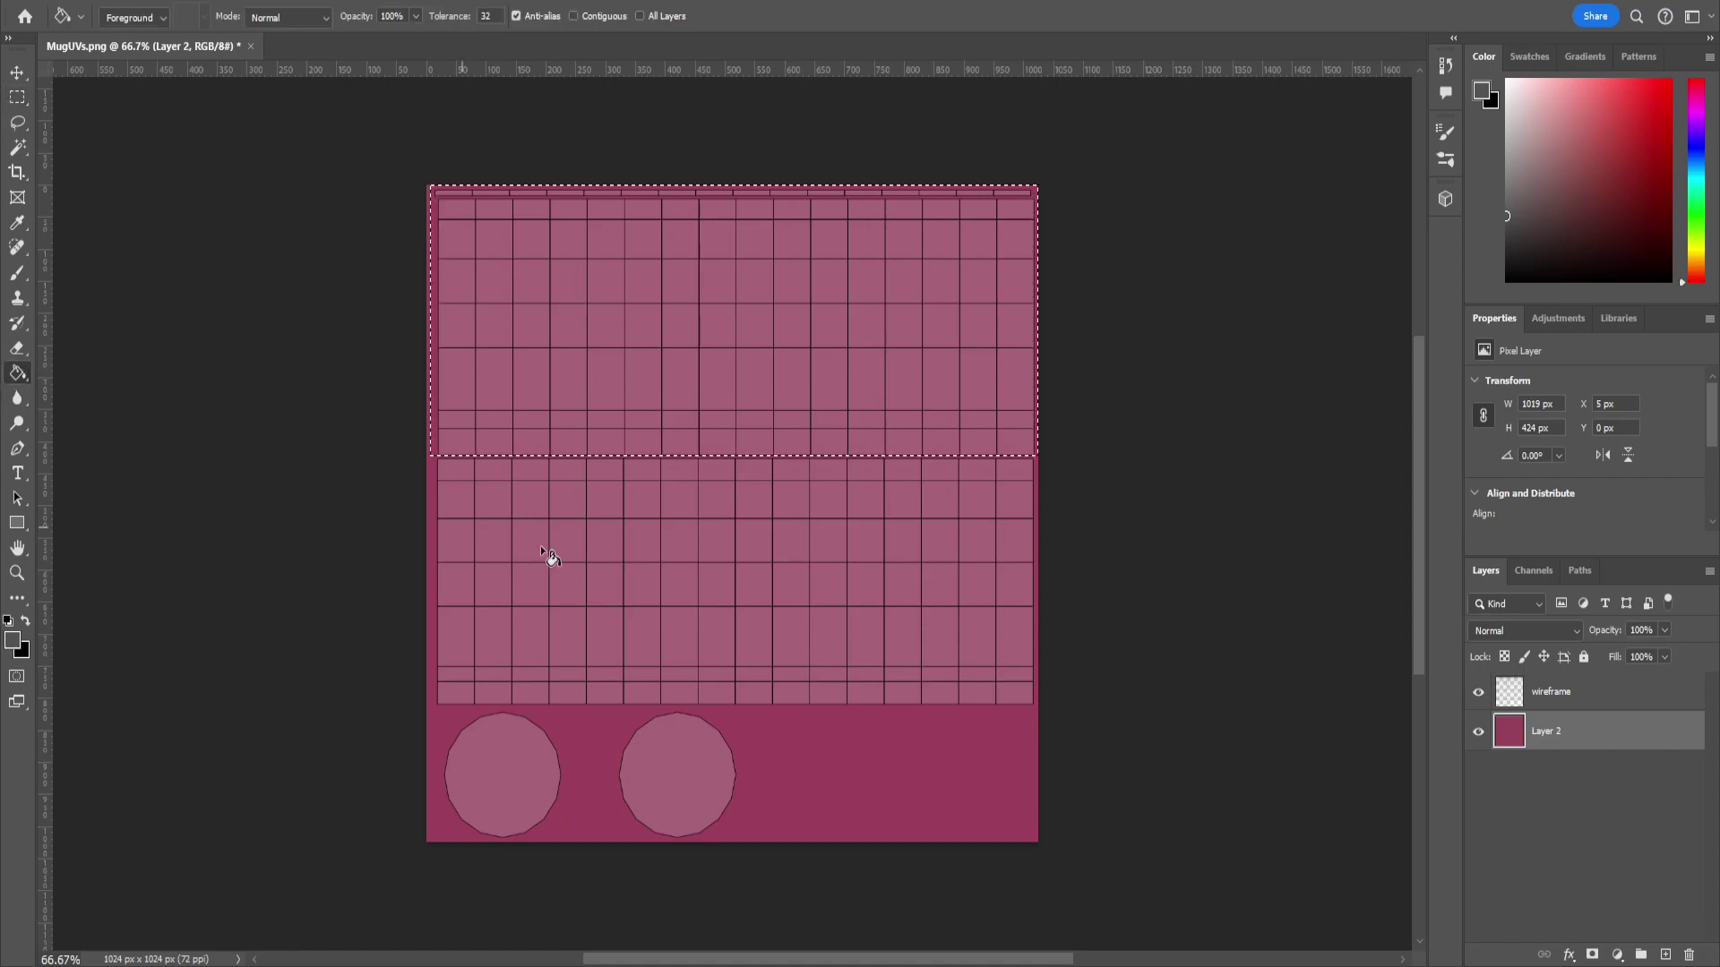
click(20, 378)
click(96, 373)
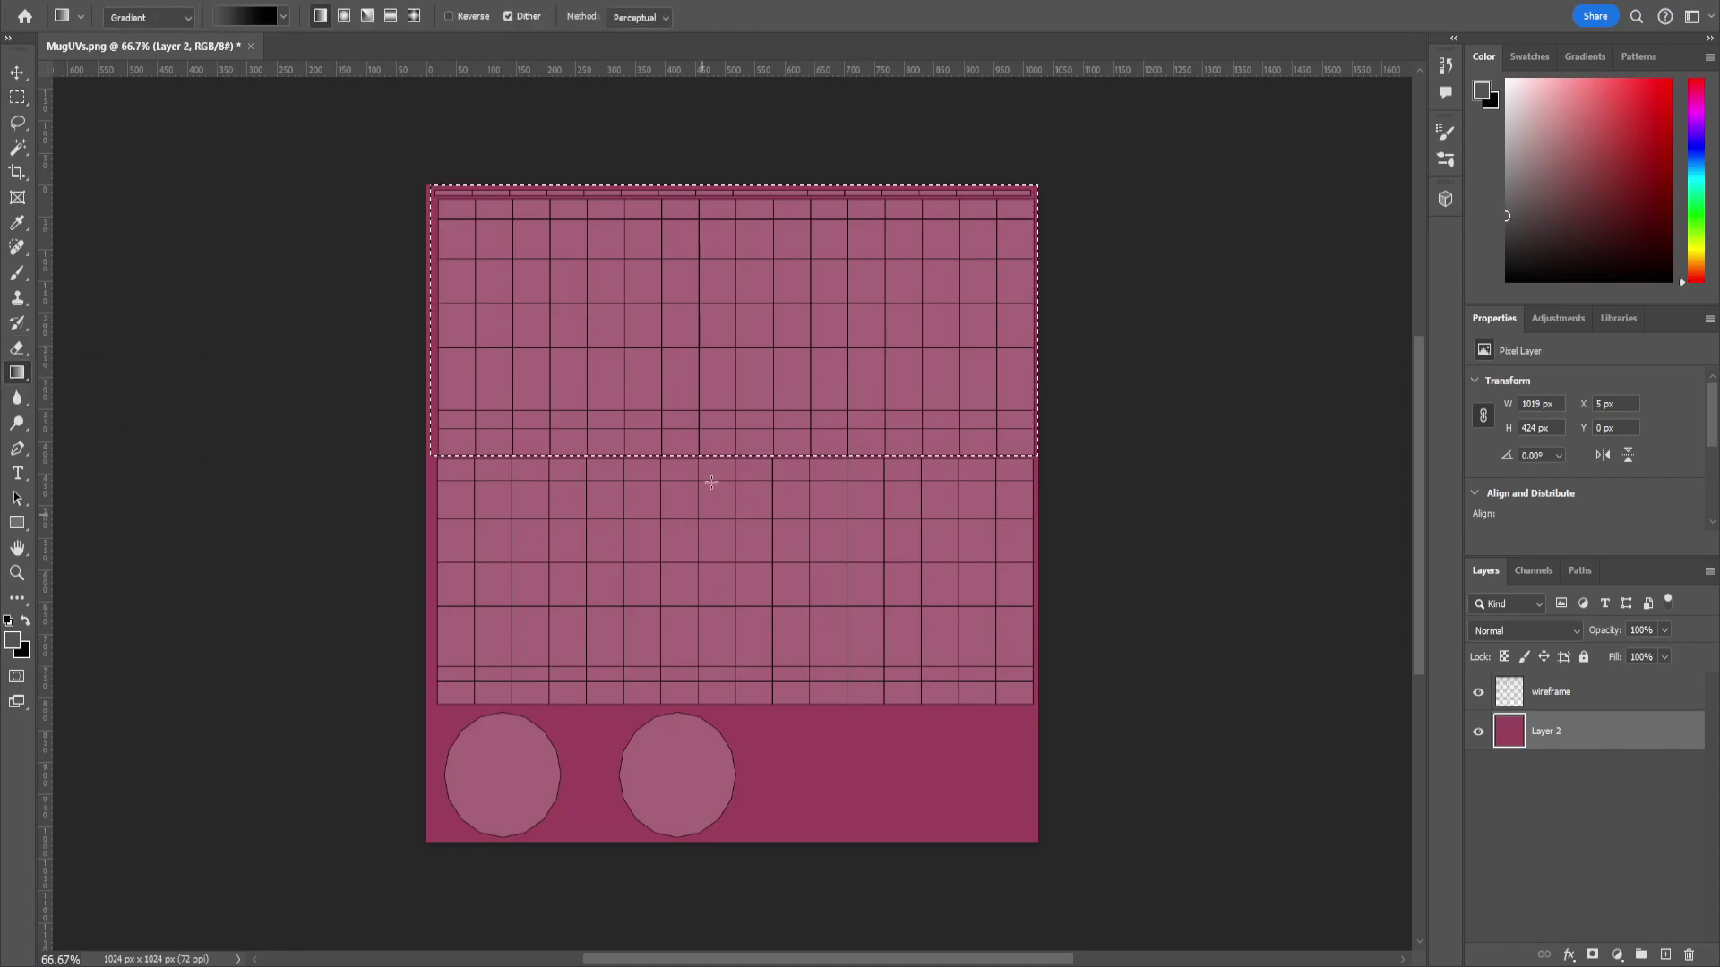
mouse_move(716, 455)
mouse_down()
mouse_move(749, 319)
mouse_move(657, 227)
mouse_move(711, 219)
mouse_move(715, 431)
mouse_up()
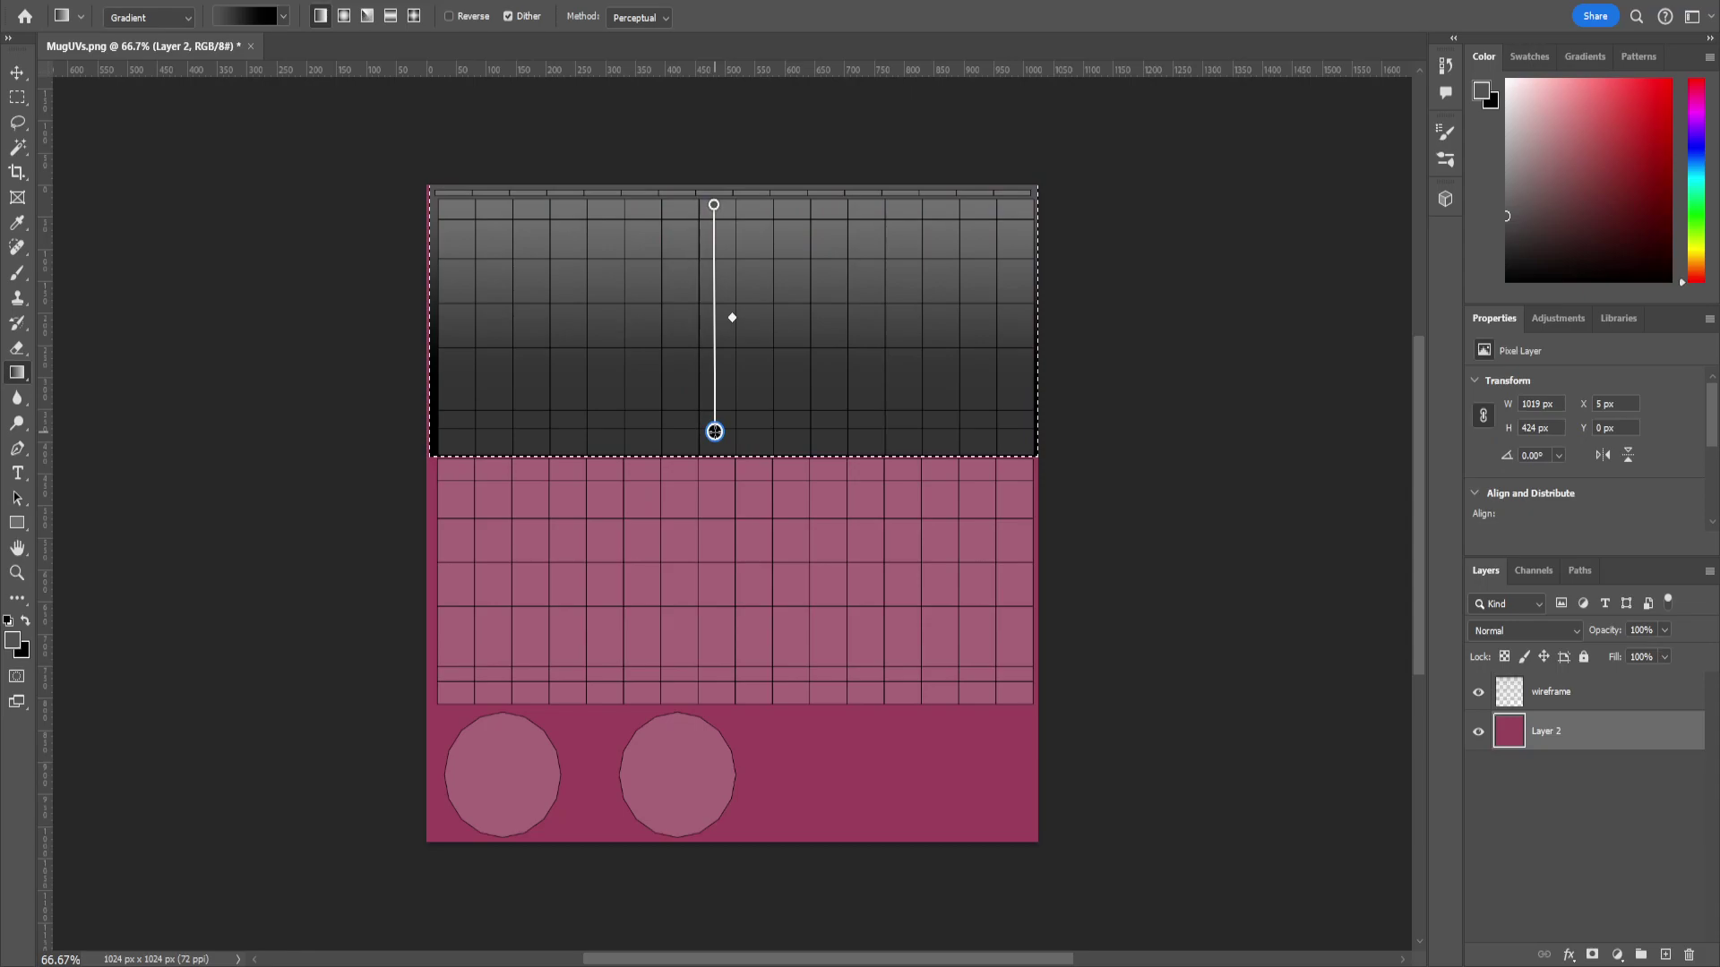
key(Return)
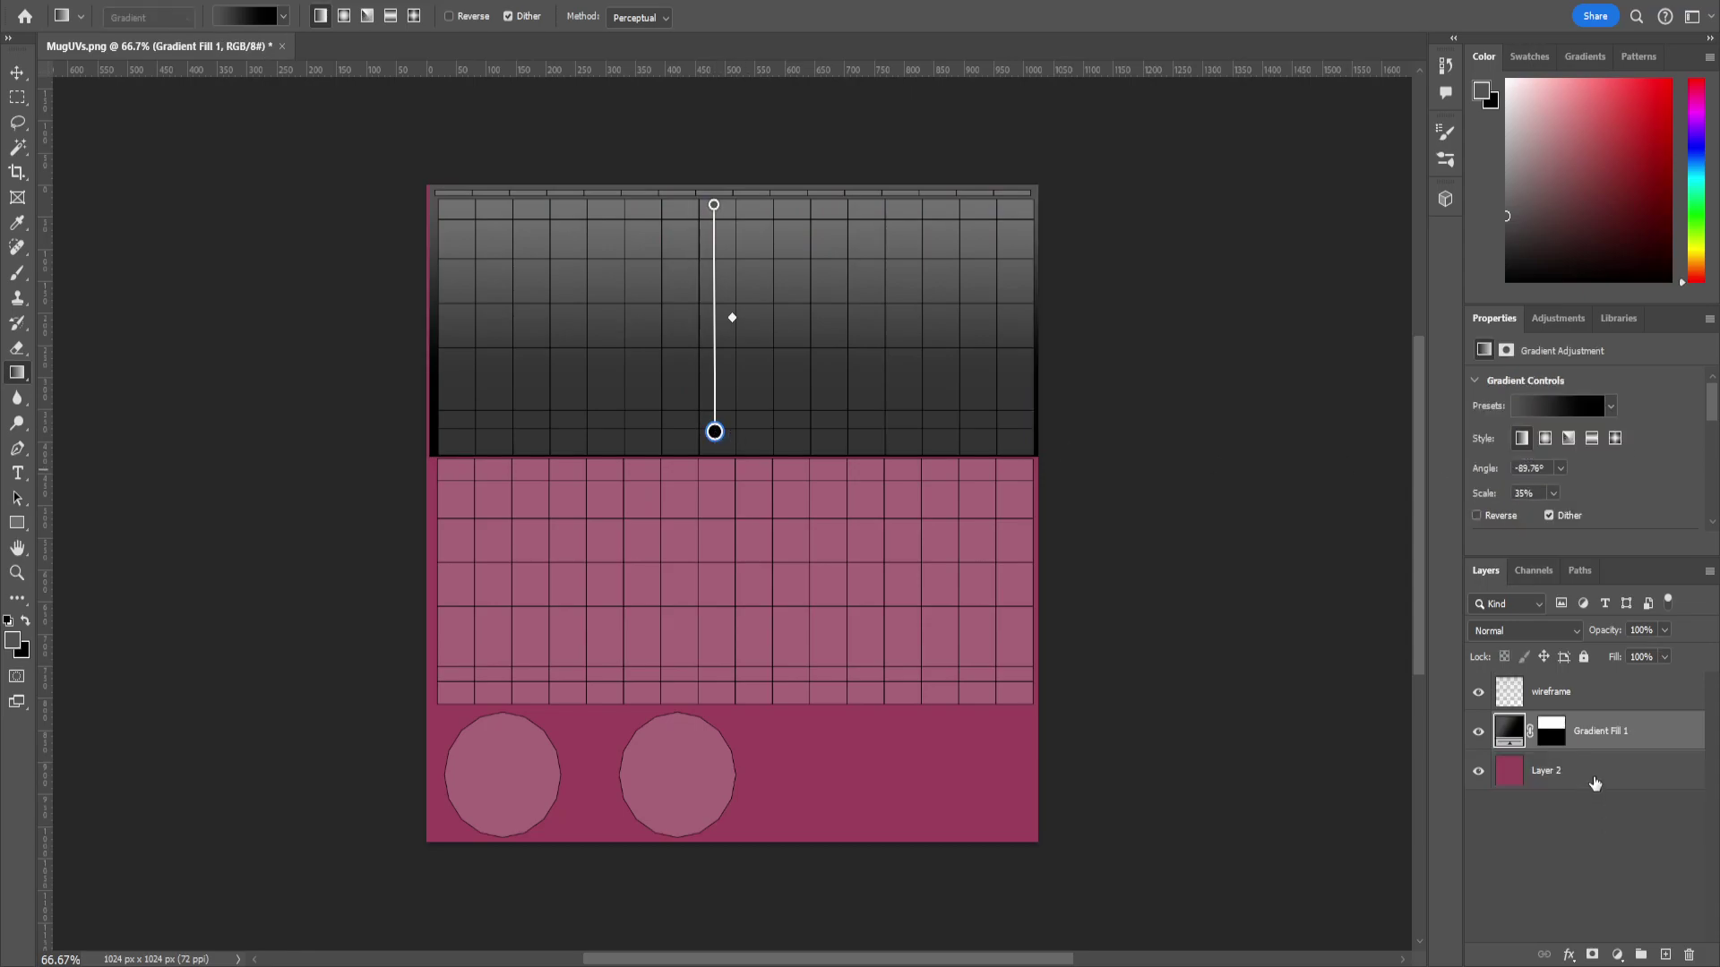
Make the pink Layer 2 active and set the foreground colour to bright red and the background colour to blue.
click(1559, 783)
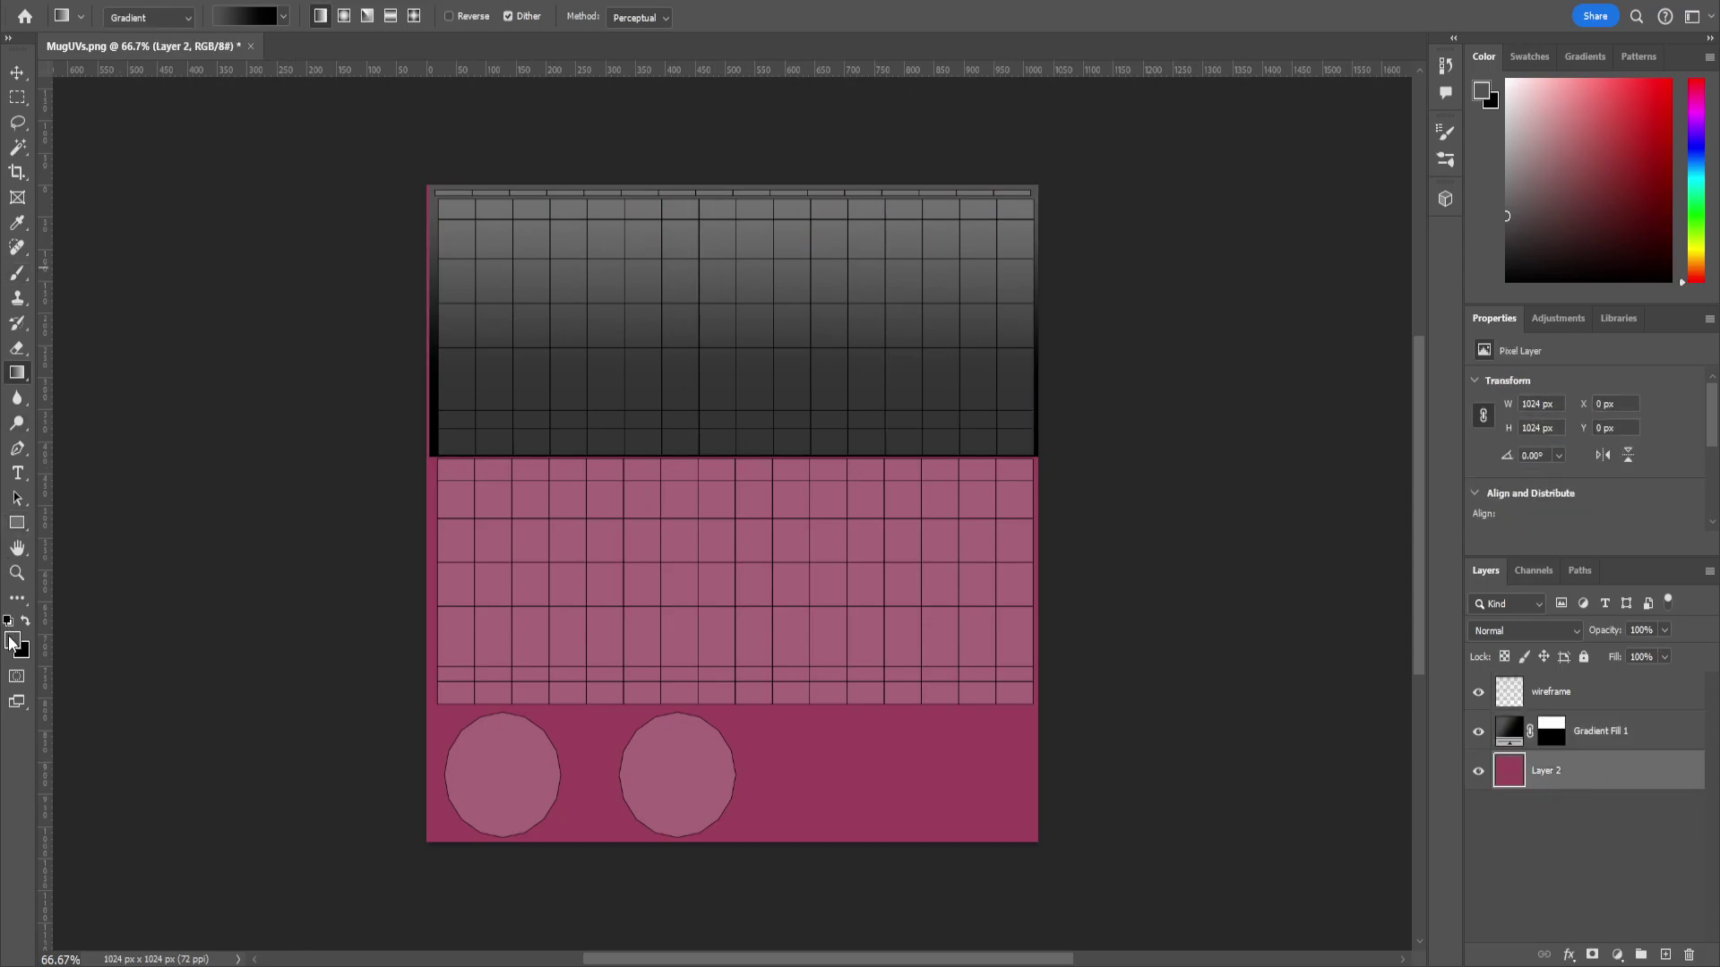
key(i)
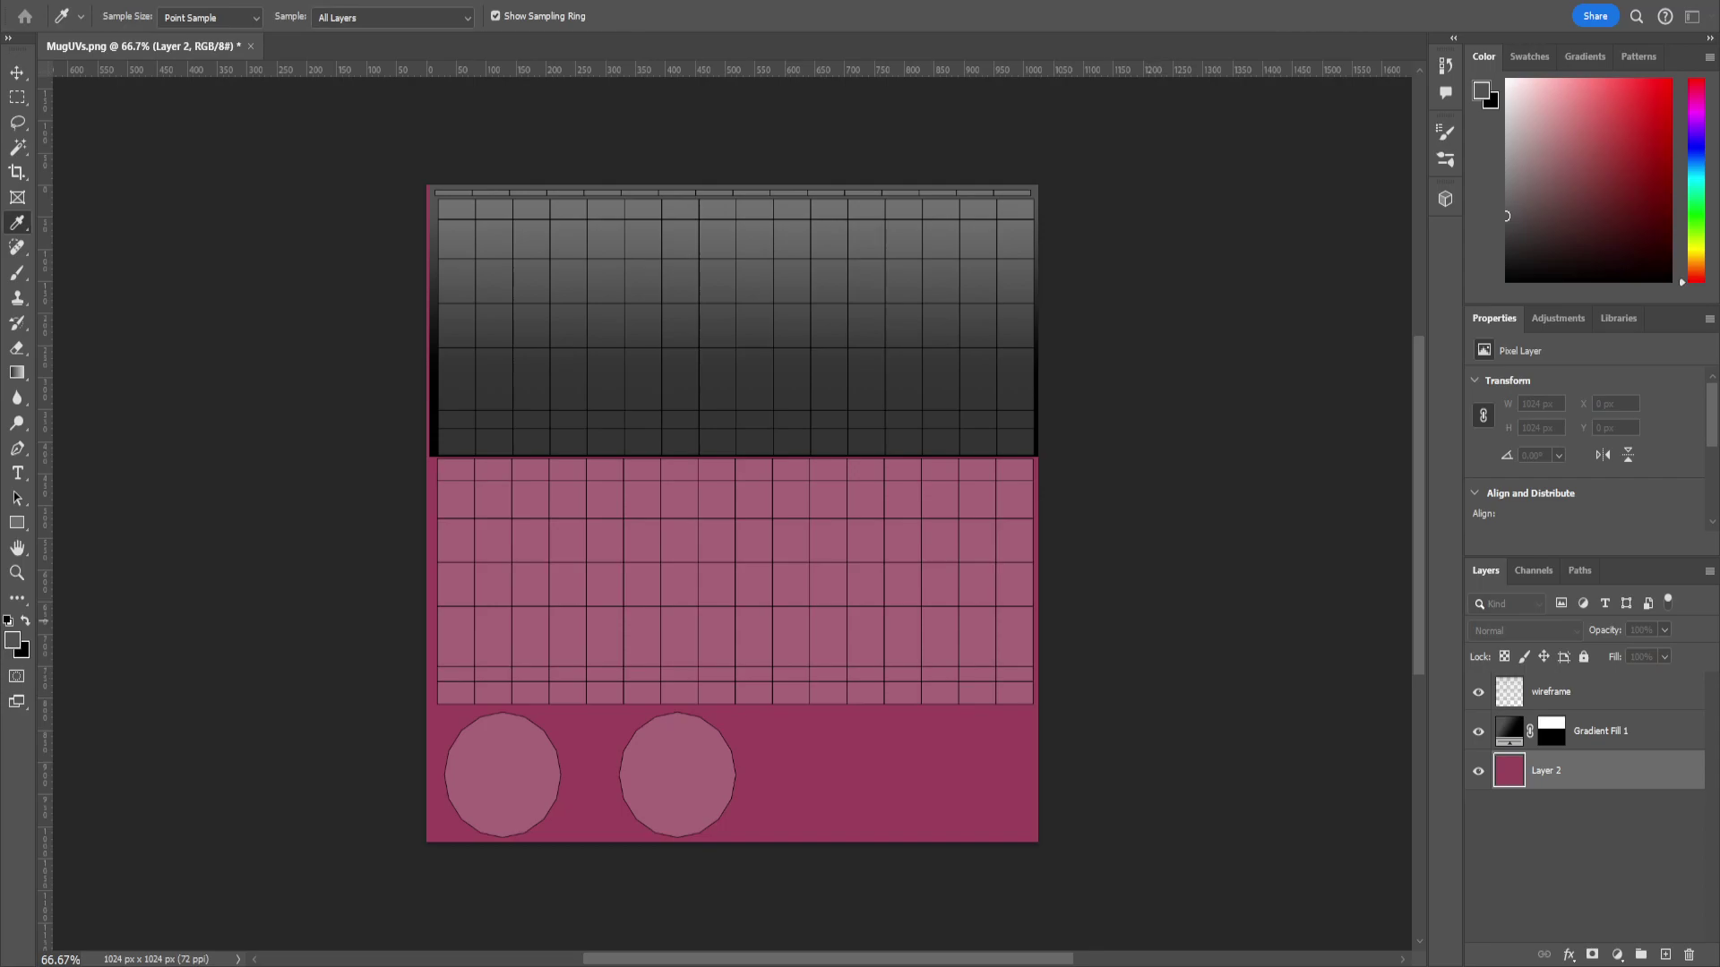
click(1670, 80)
key(g)
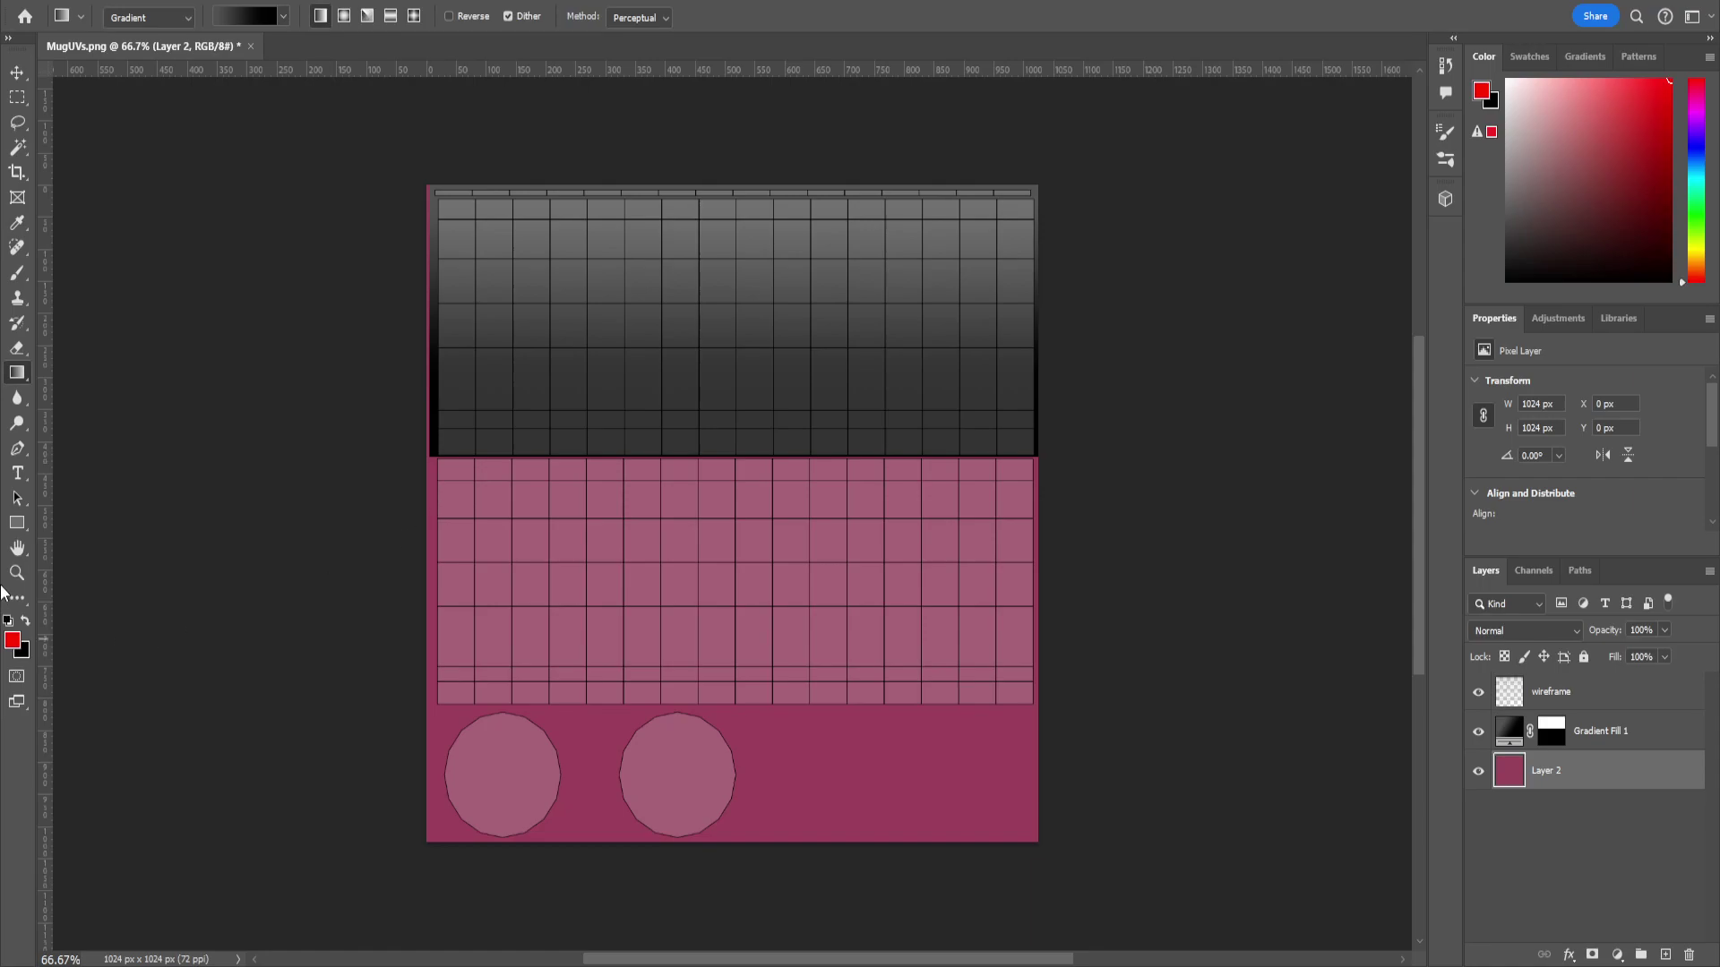
click(16, 643)
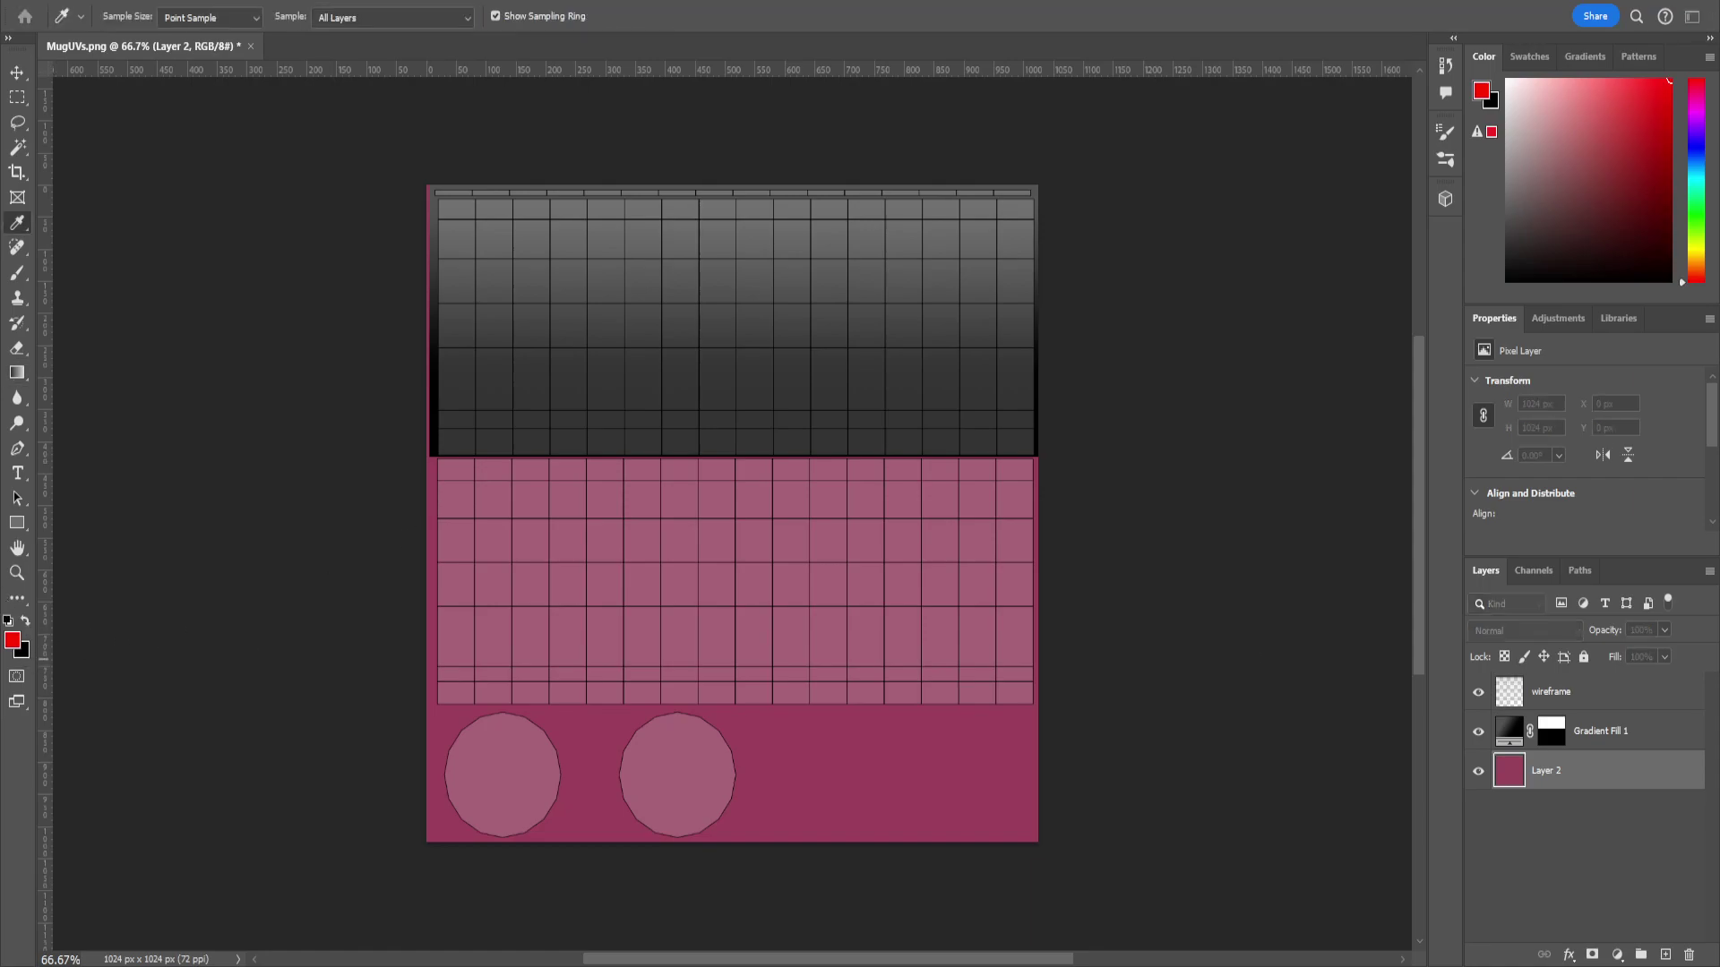
Marquee-select the lower UV grid across the full canvas width, about 1024 × 397 px.
click(17, 97)
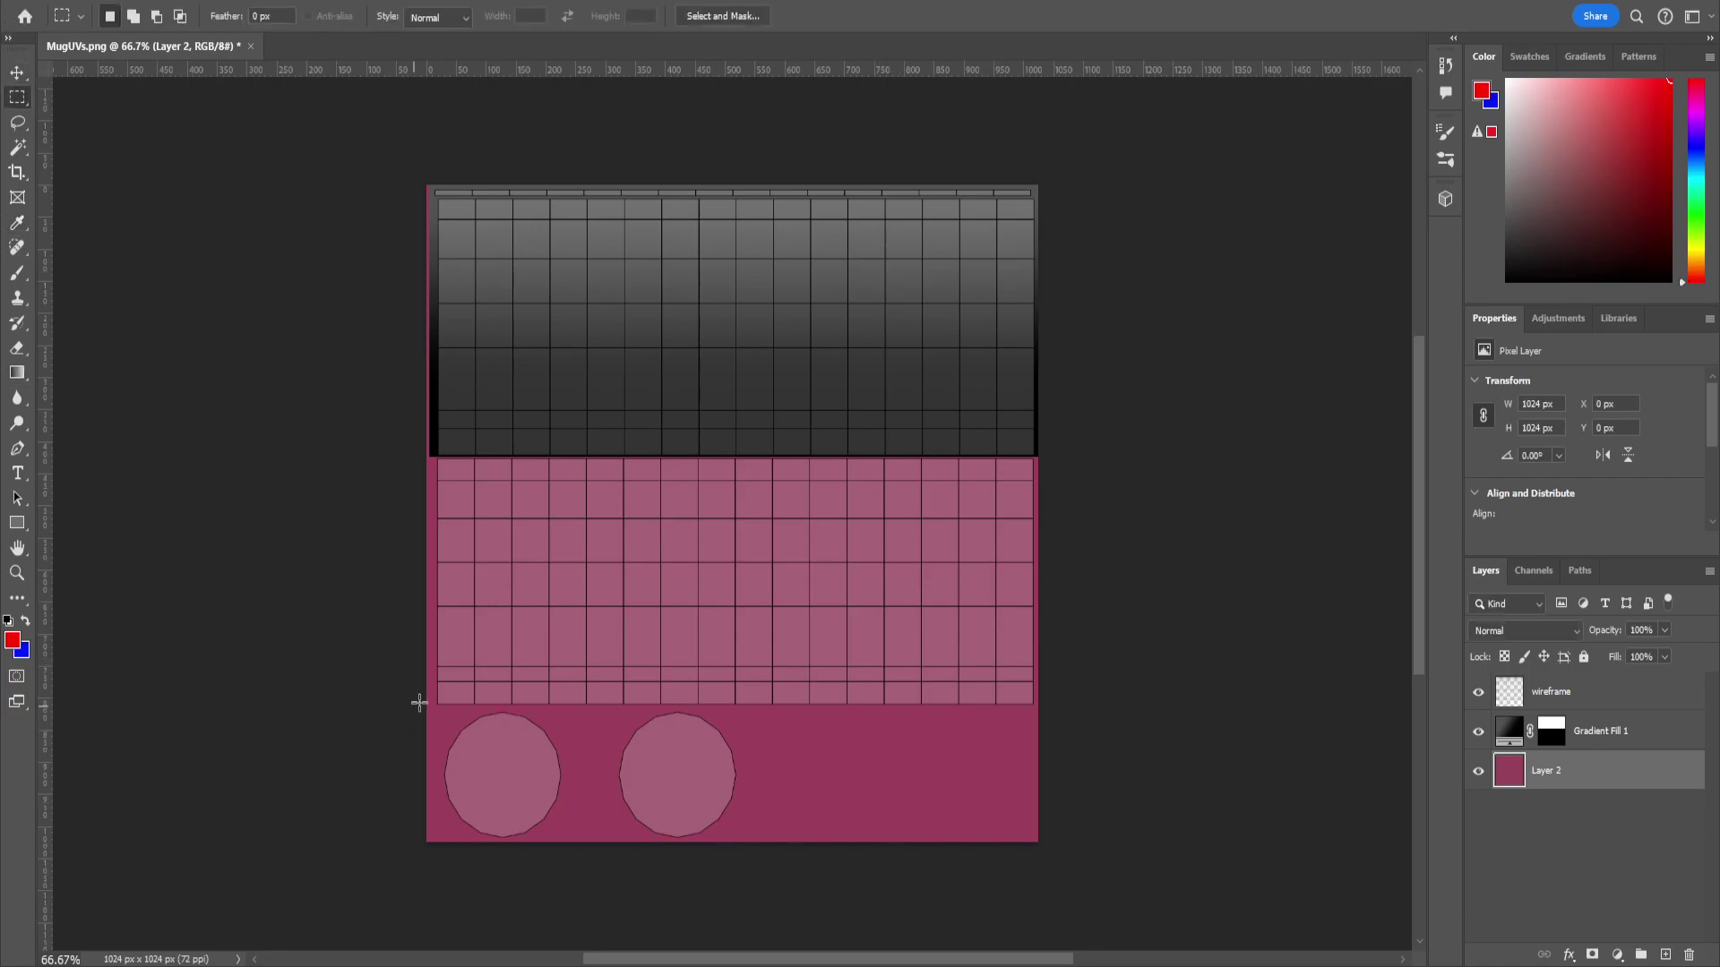
drag(418, 706, 1326, 458)
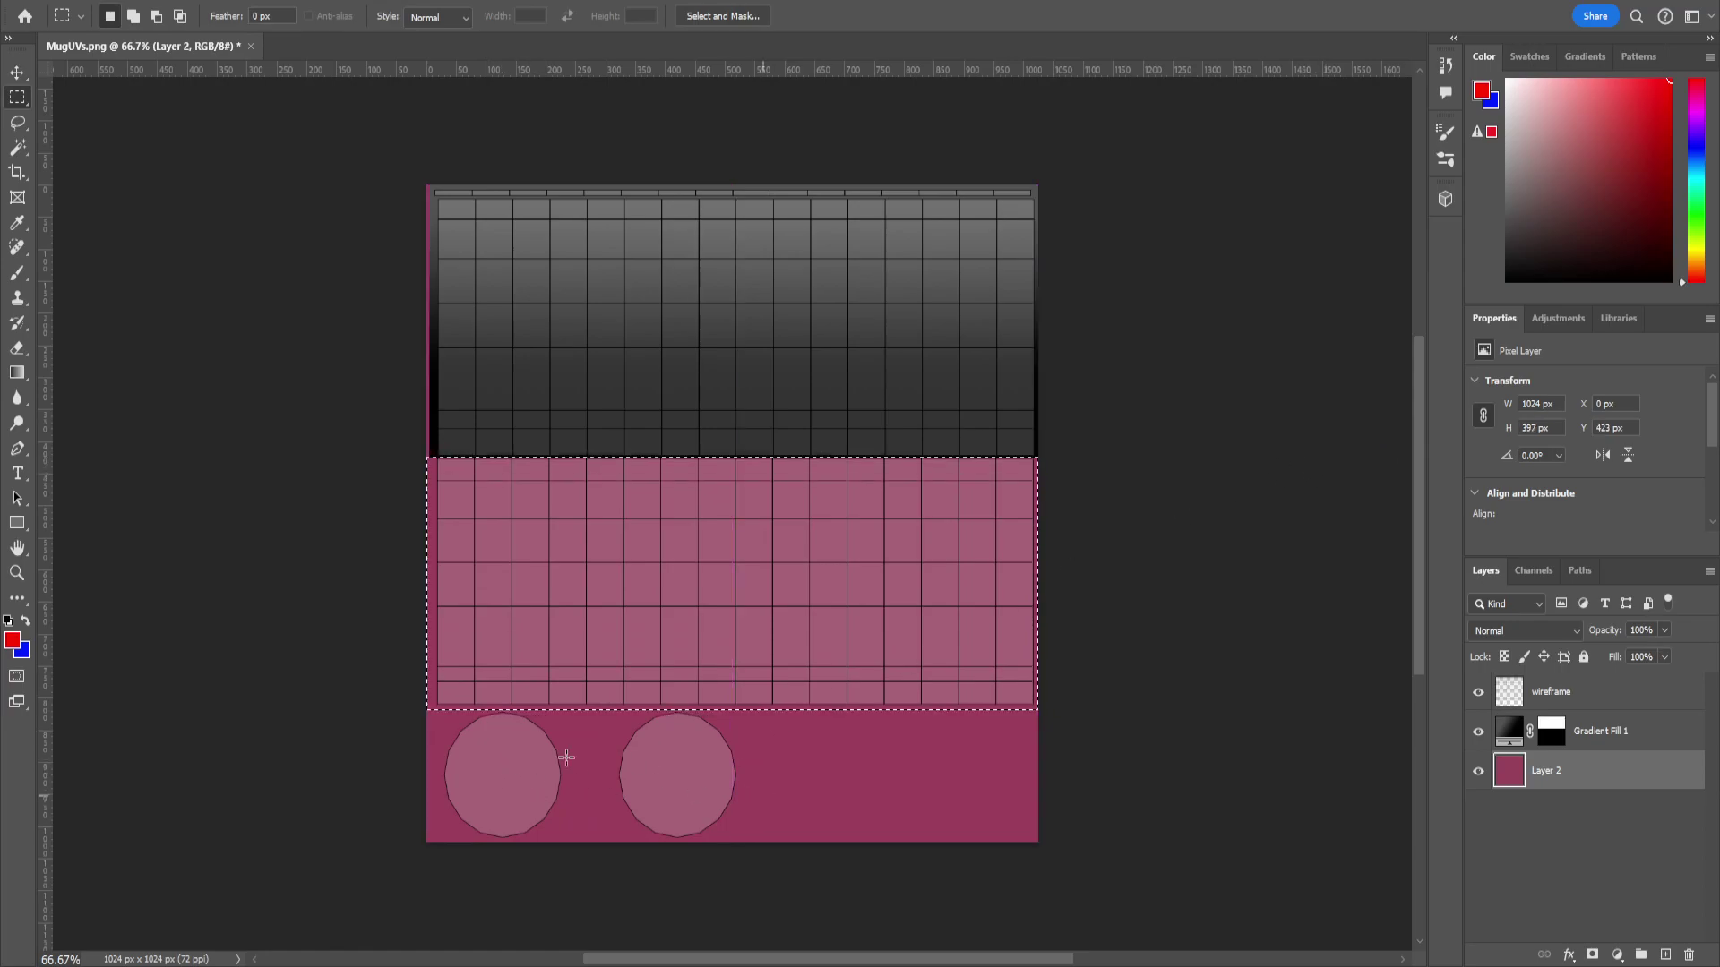
Apply a vertical foreground-to-background gradient inside the selection, from red near its upper edge to blue near its lower edge.
click(17, 373)
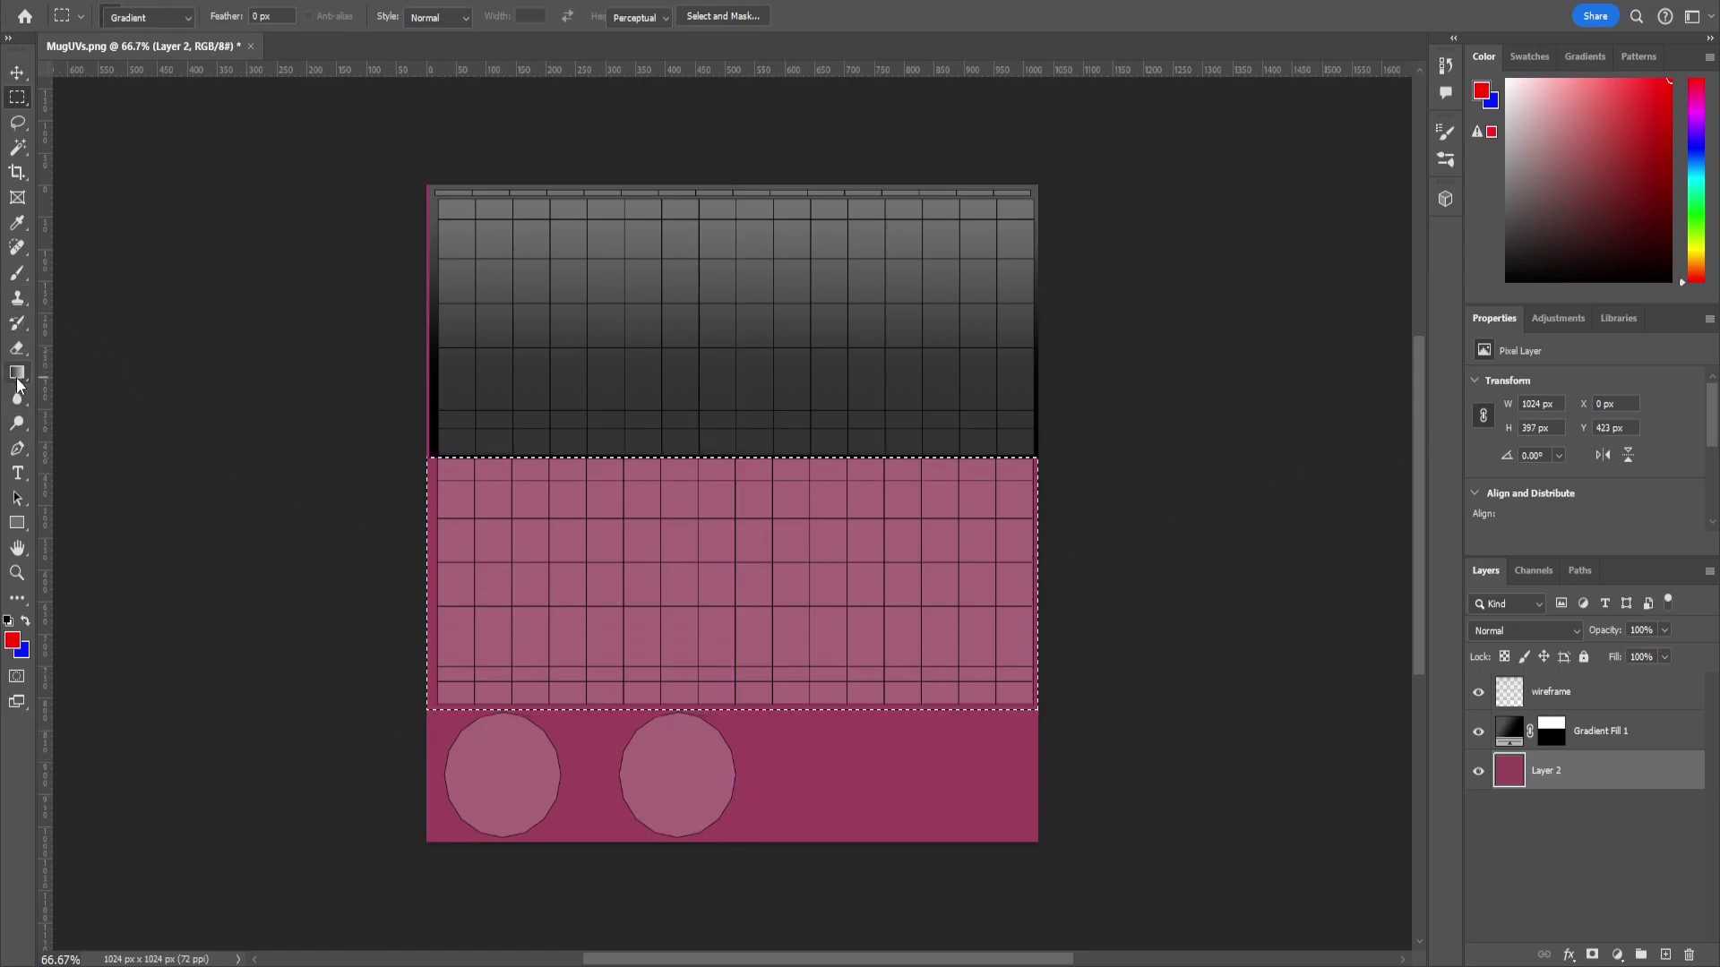
drag(796, 704, 808, 514)
key(Escape)
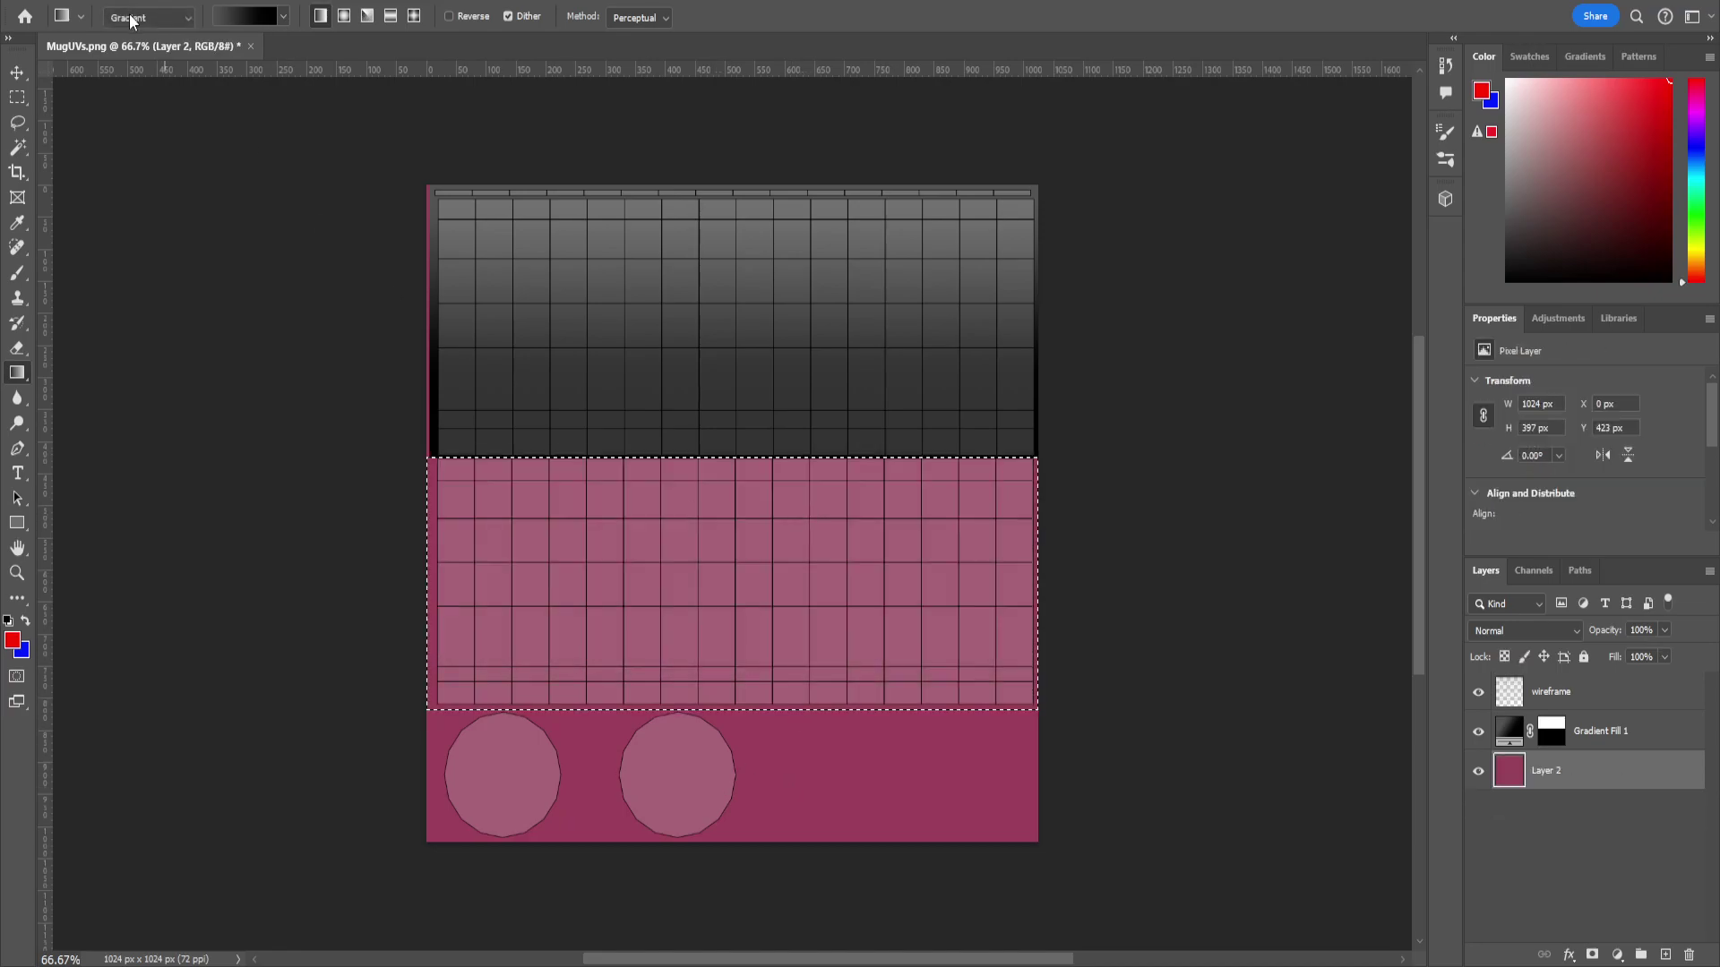
click(283, 16)
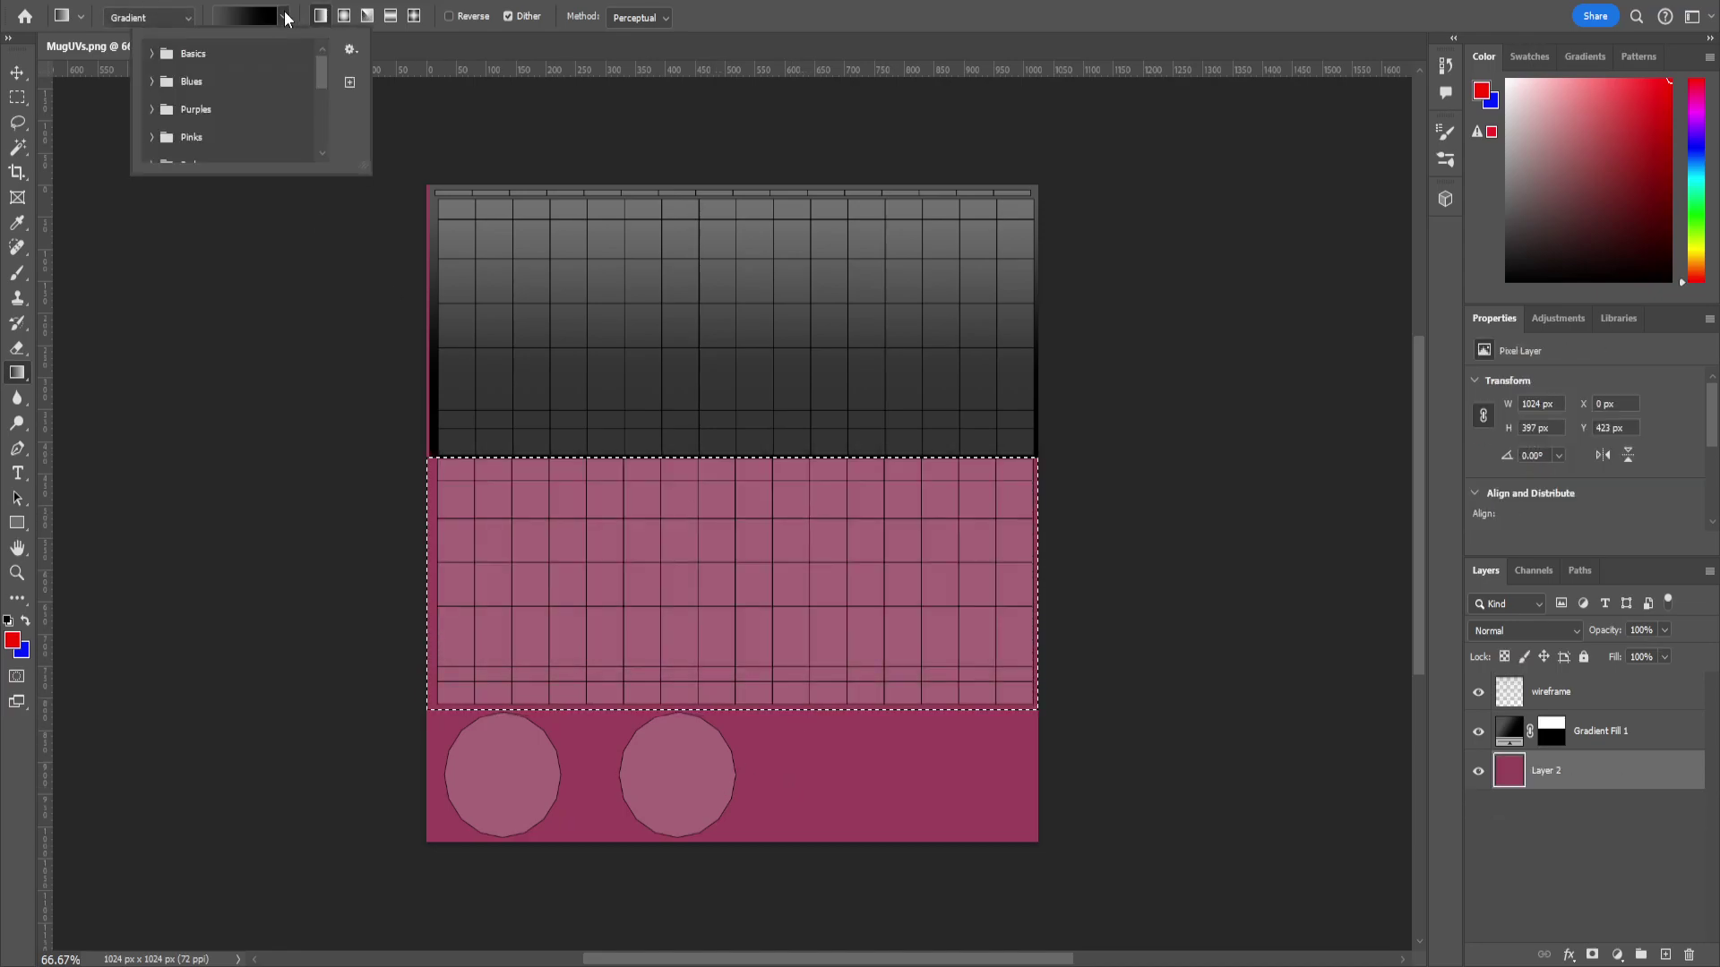
click(178, 19)
click(255, 21)
click(275, 20)
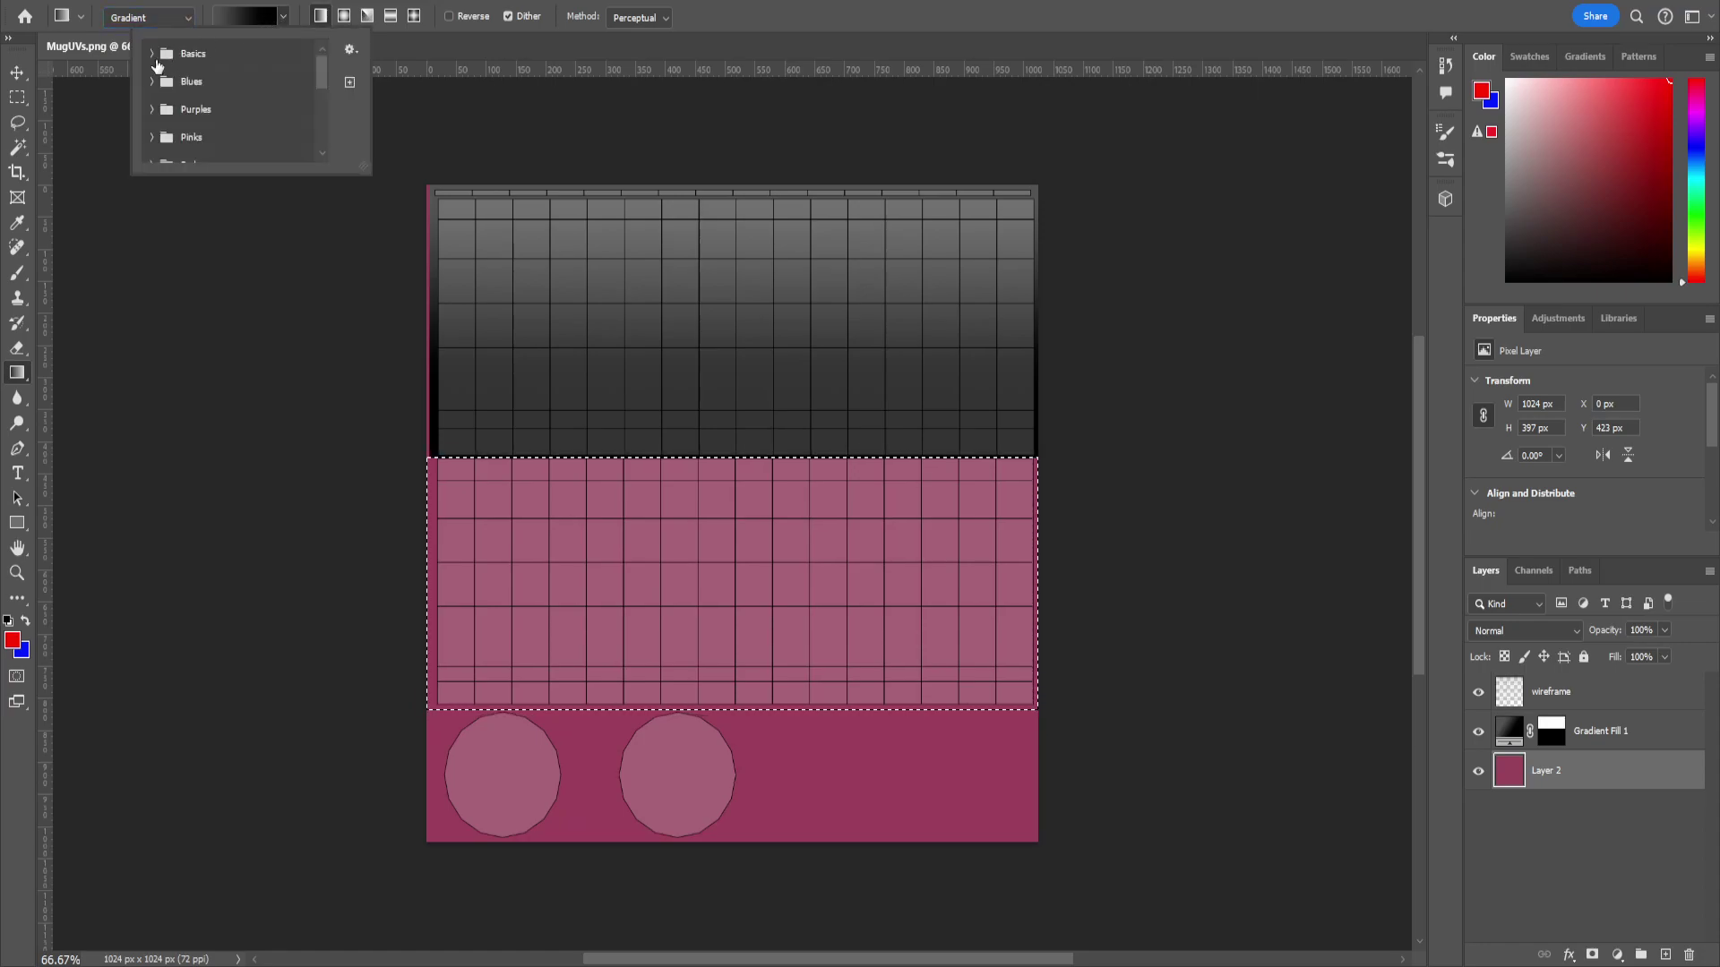
click(150, 54)
click(173, 83)
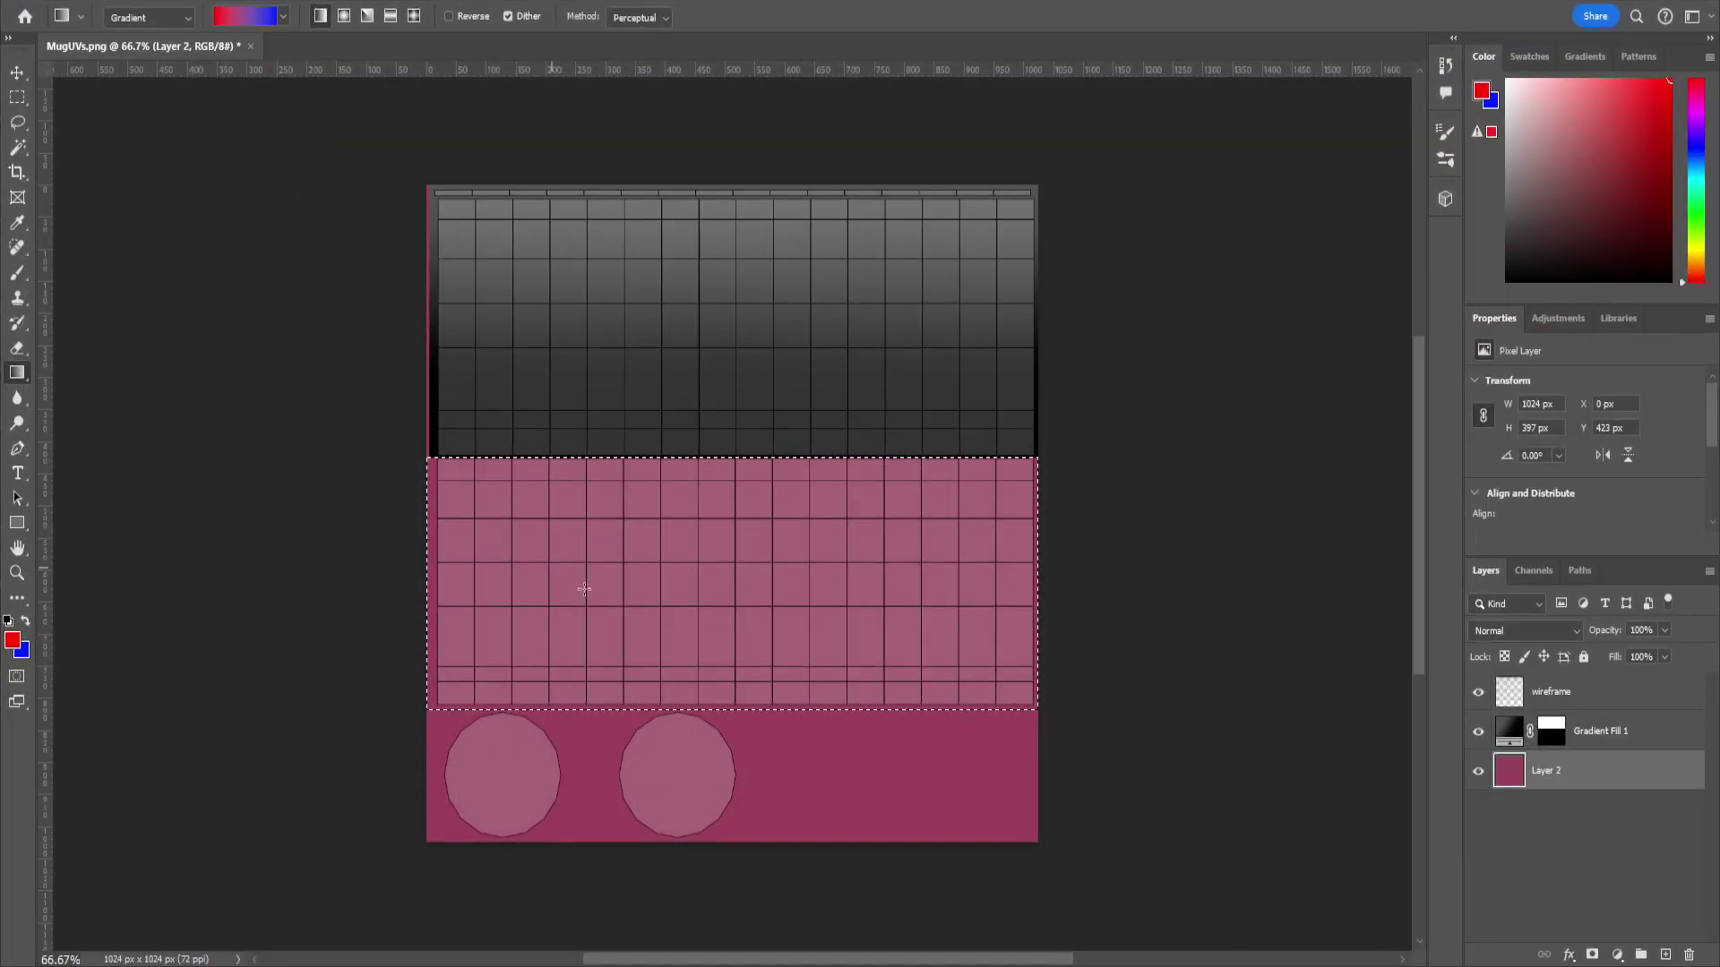
mouse_move(846, 698)
mouse_down()
mouse_move(849, 484)
mouse_move(843, 681)
mouse_up()
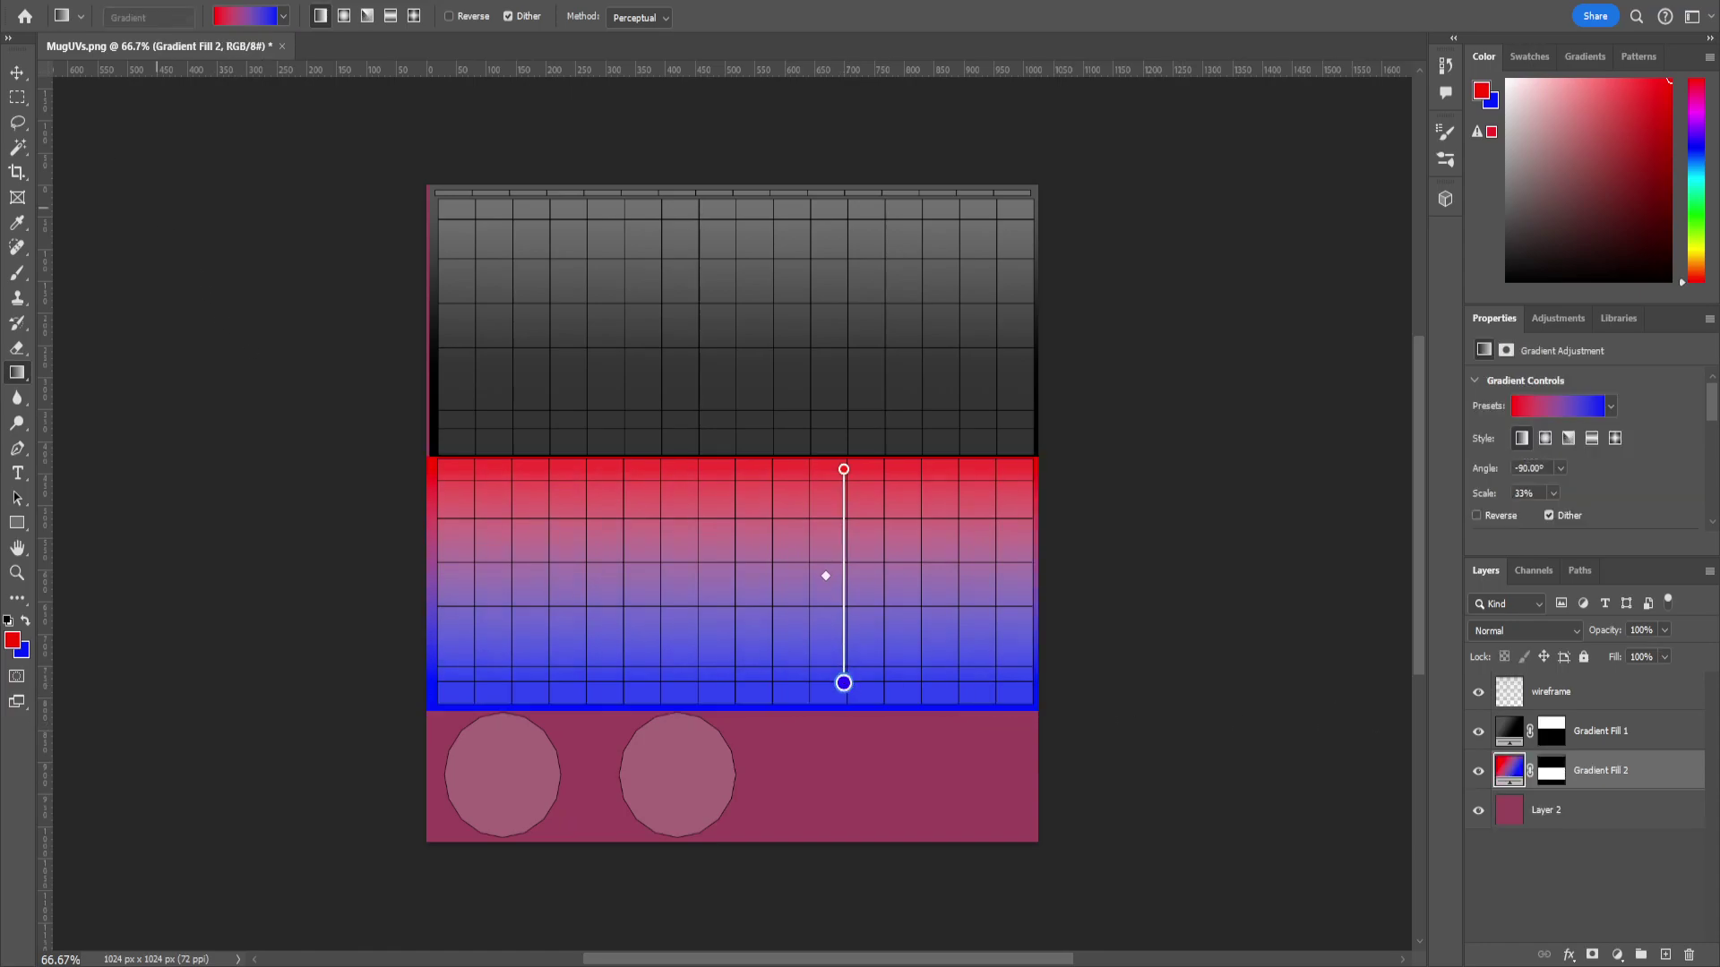
click(17, 72)
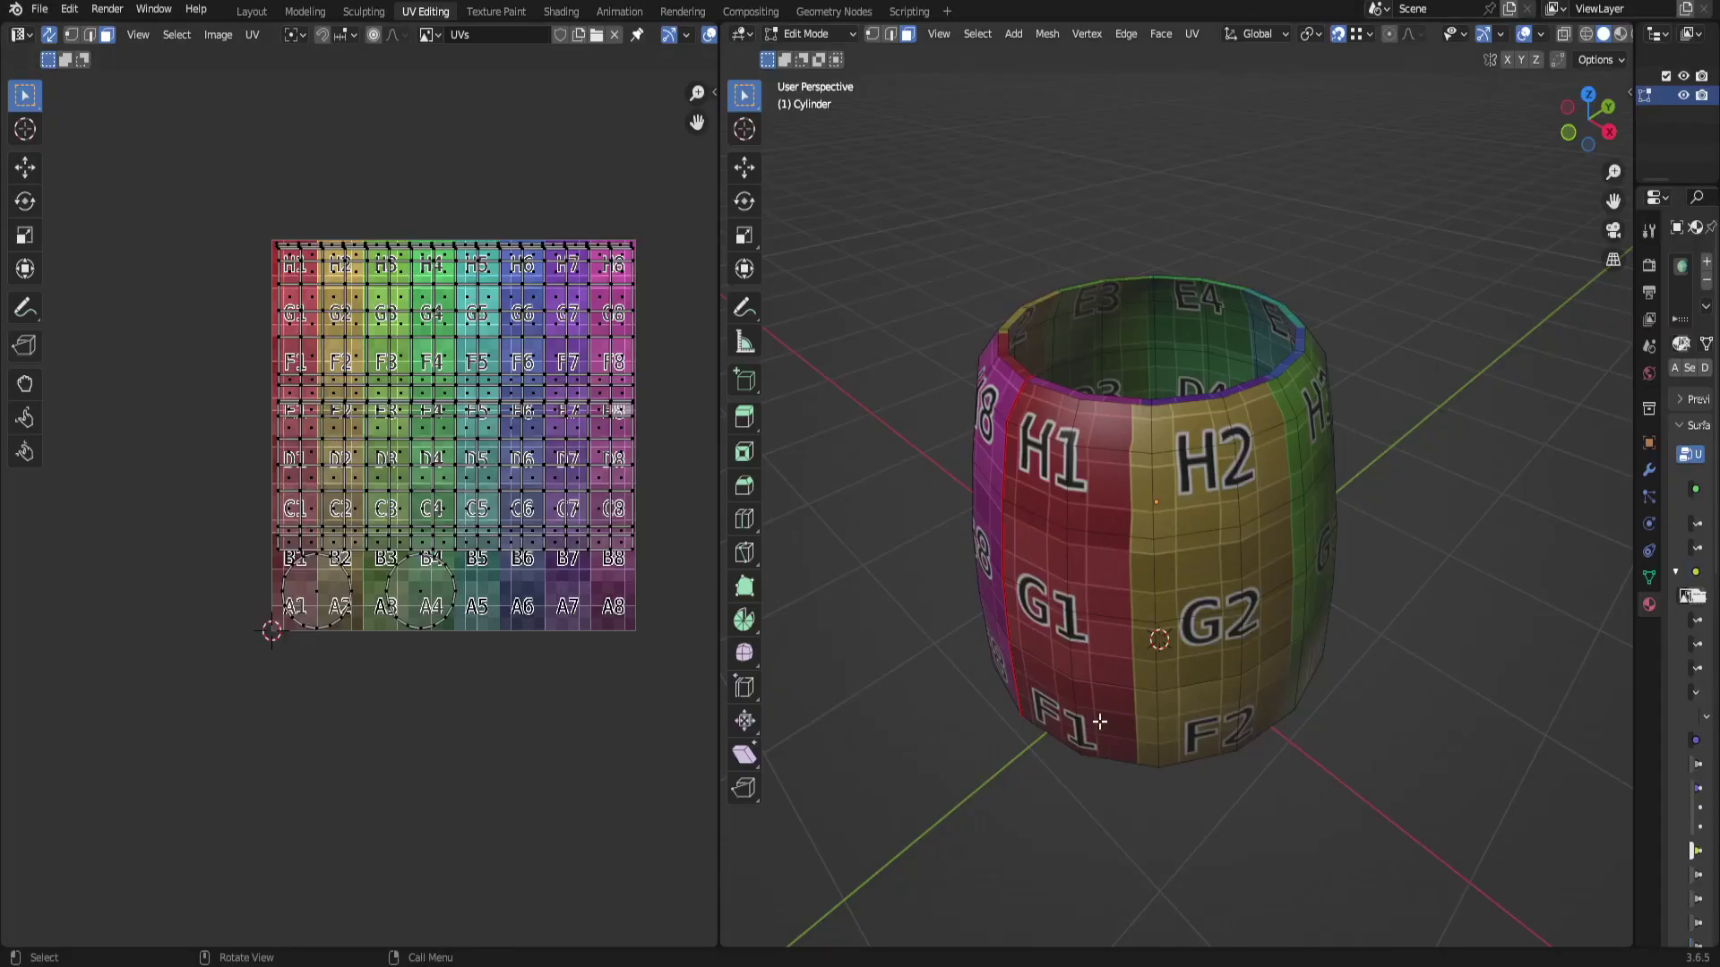
In Blender, select the mug's outer bottom face and its inner floor face to check which UV circle belongs to each.
middle_drag(1099, 721, 1139, 463)
click(1176, 409)
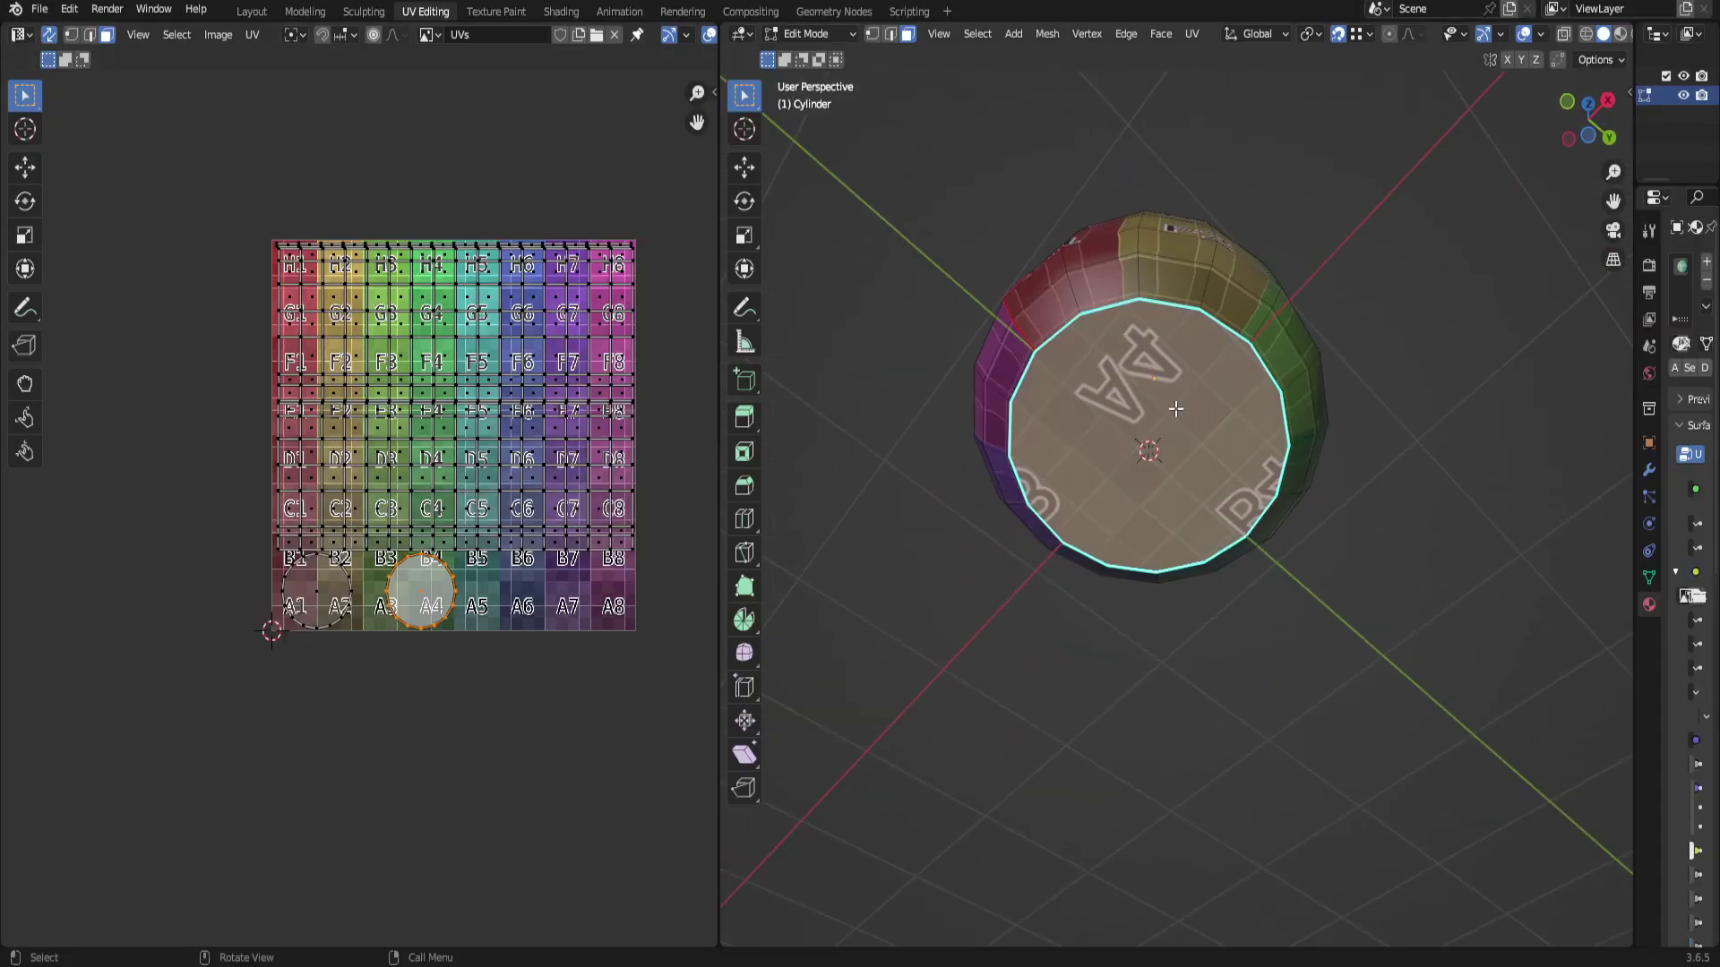
middle_drag(1176, 408, 1196, 739)
click(1218, 640)
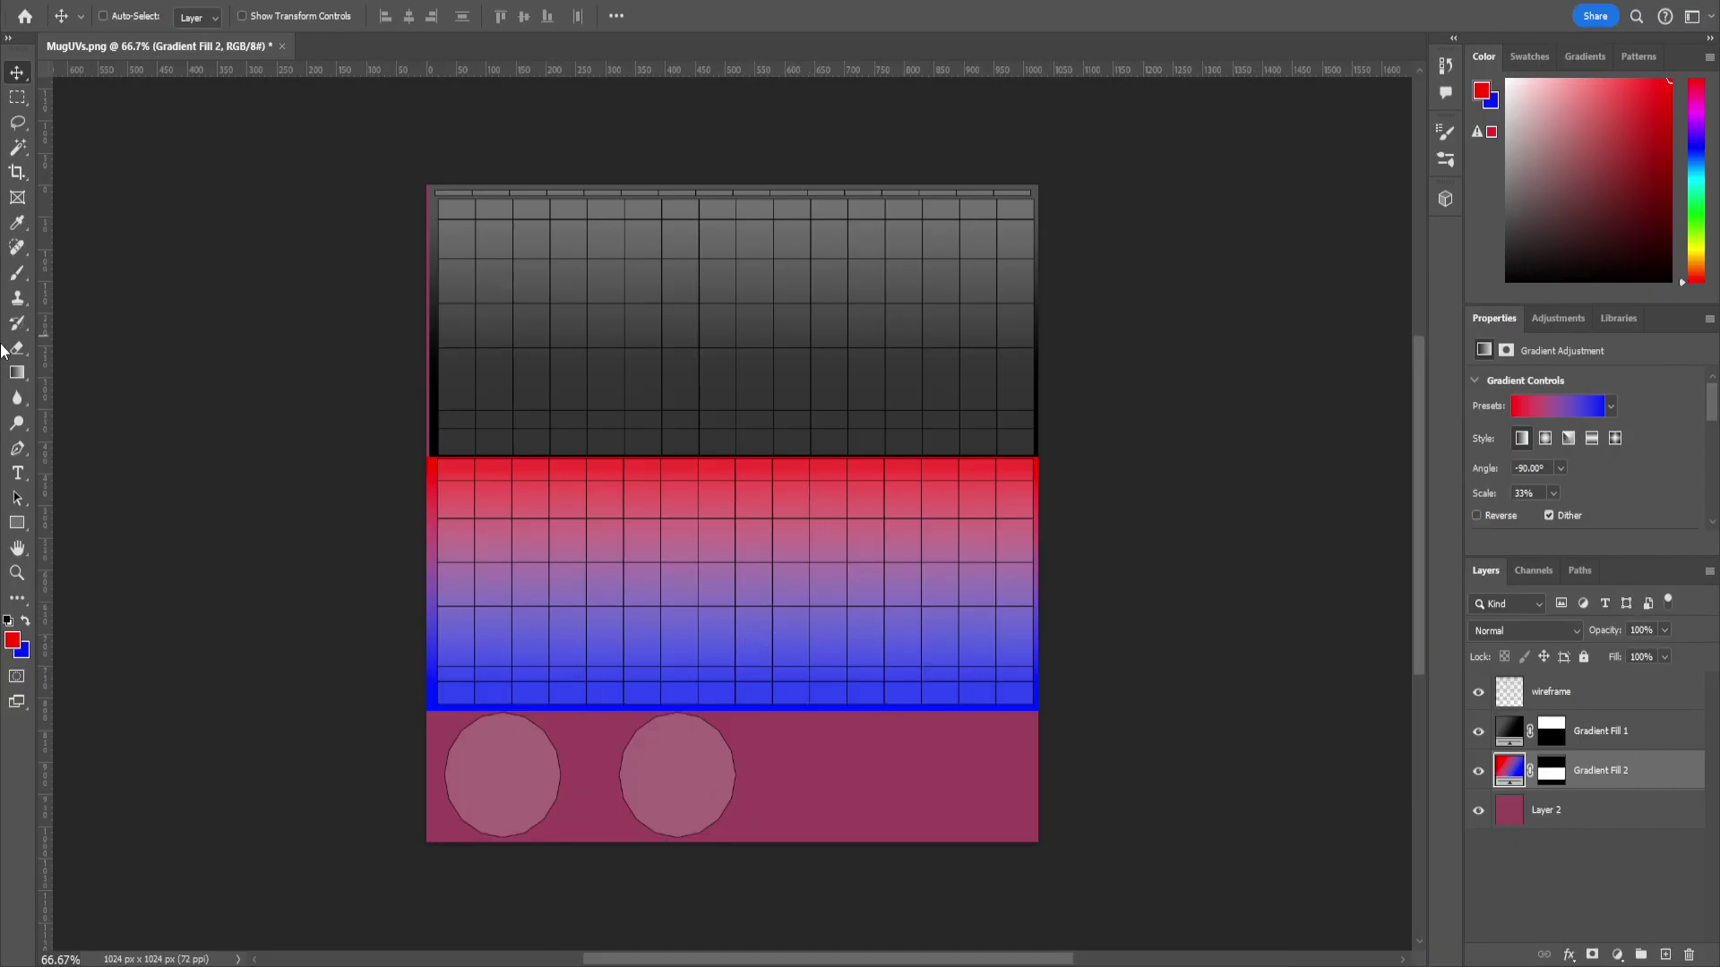
In Photoshop, make blue the foreground colour and enlarge the brush to 200 px to cover a UV circle.
click(26, 620)
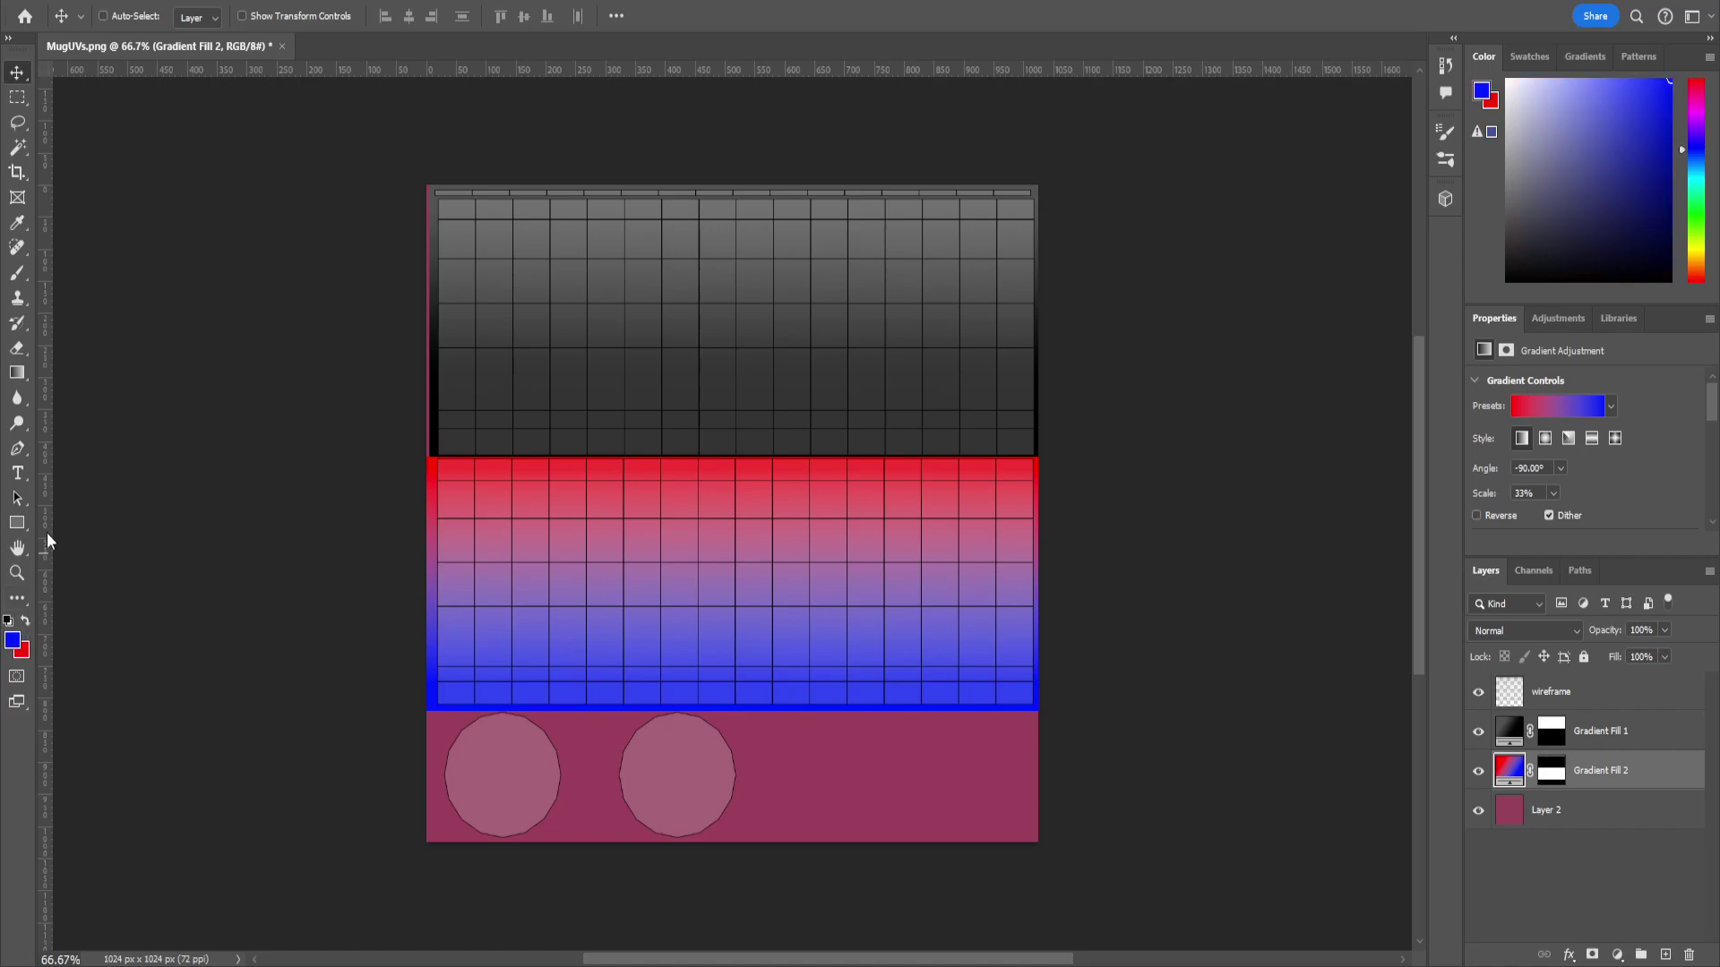
click(21, 275)
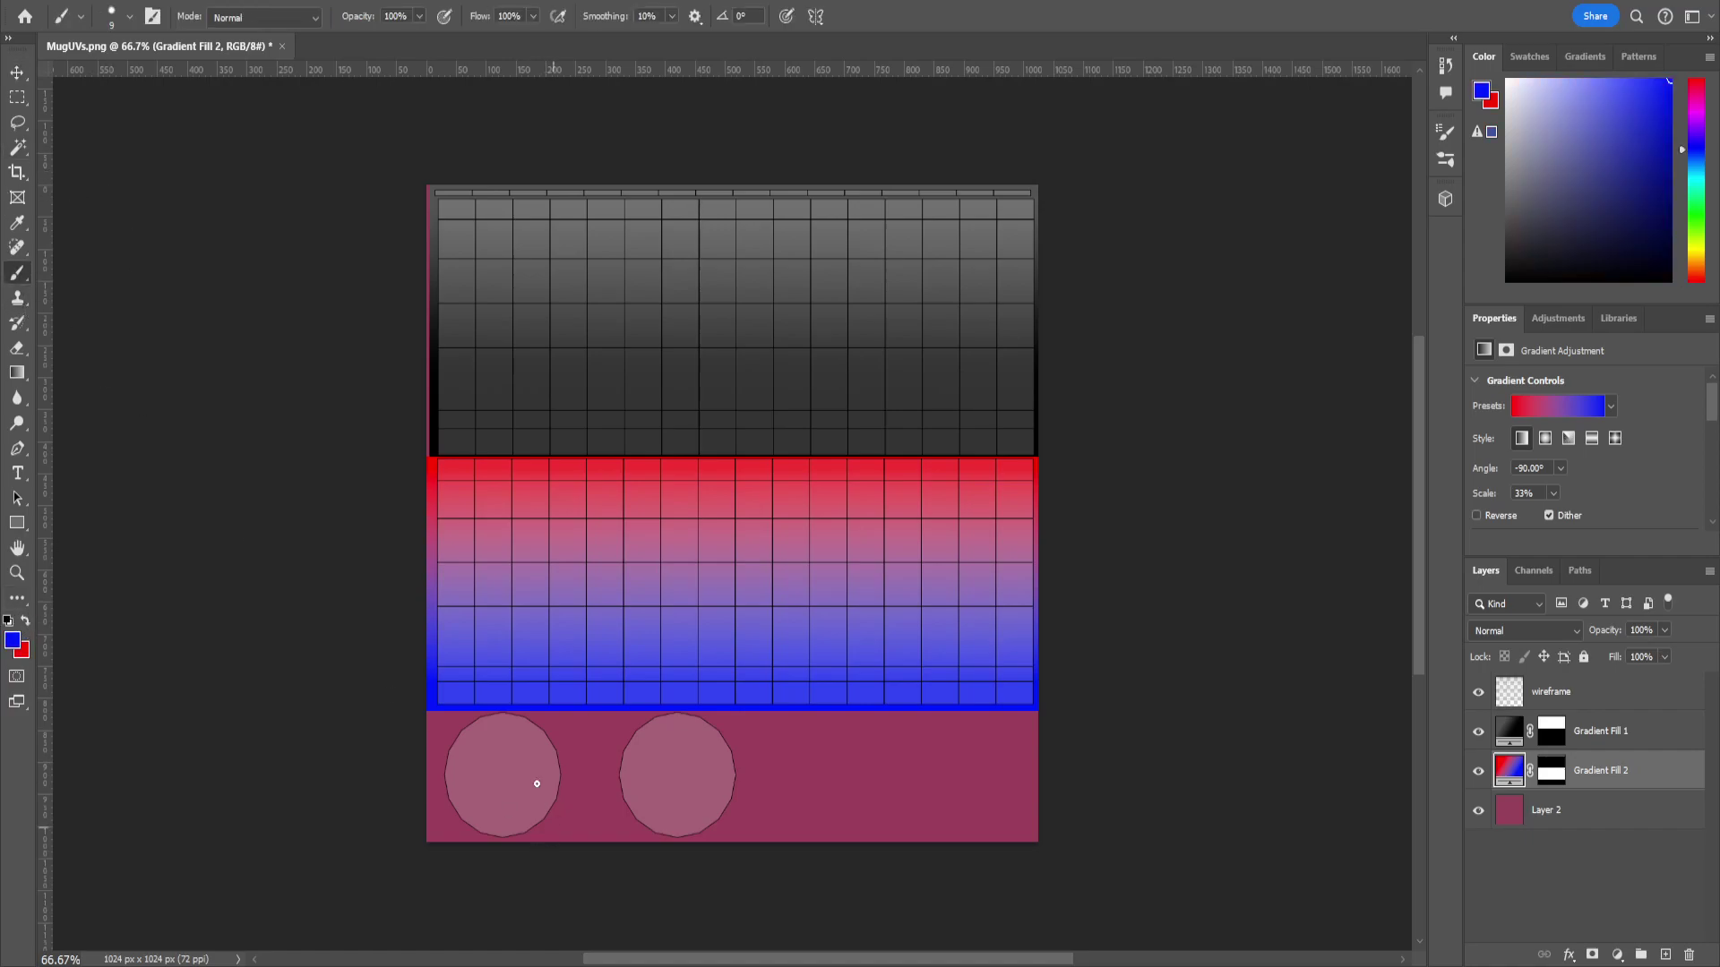
key(bracketright)
key(bracketright)
key(bracketright)
key(bracketright)
key(bracketright)
key(bracketright)
key(bracketright)
key(bracketright)
key(bracketright)
key(bracketright)
key(bracketright)
key(bracketright)
key(bracketright)
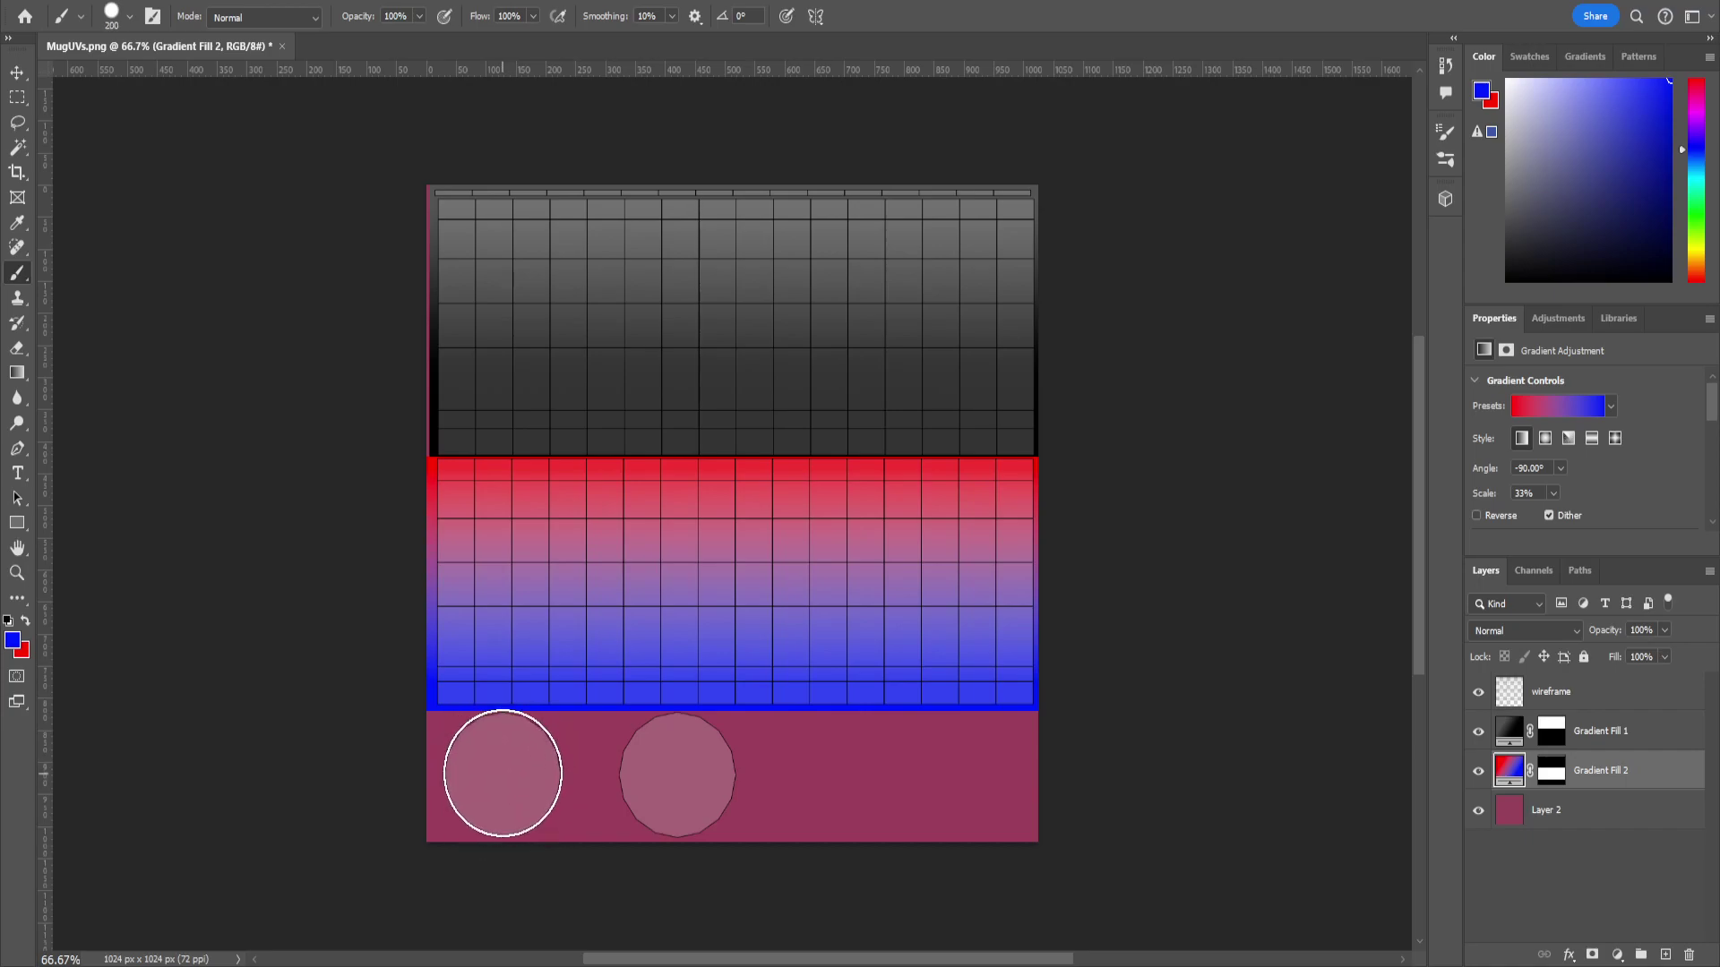
key(ctrl+shift+alt+n)
drag(503, 779, 512, 769)
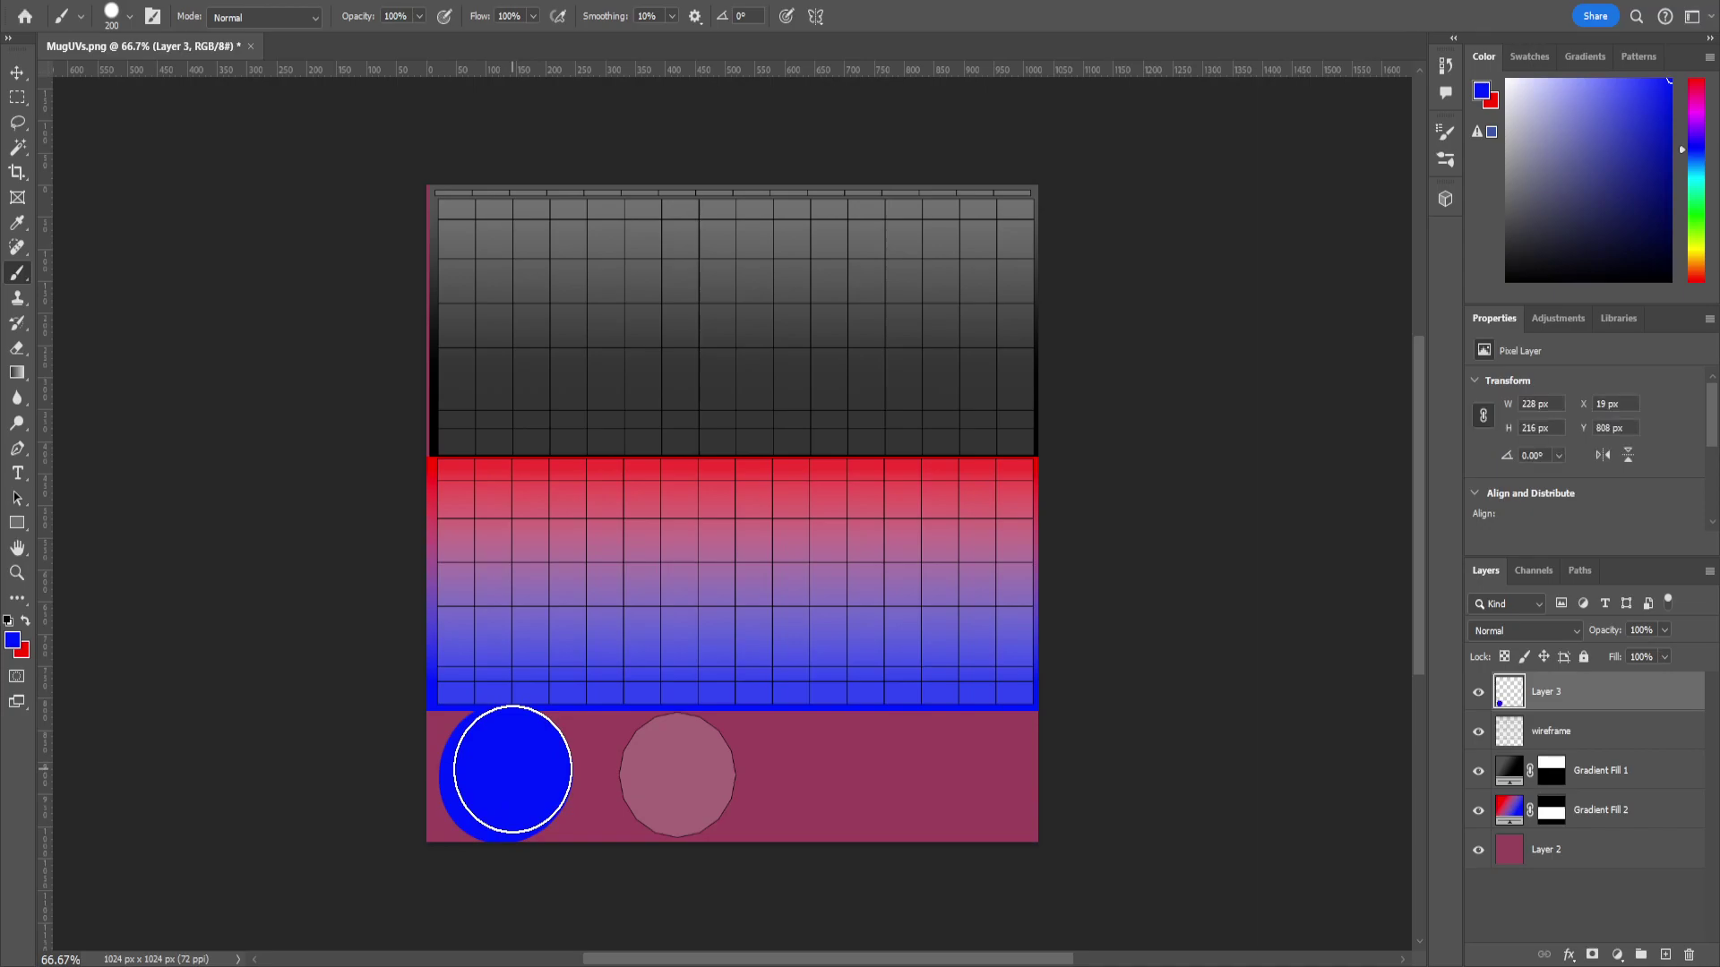
key(Delete)
Add a new layer directly above Layer 2 and paint the left UV circle solid blue on it.
click(1569, 763)
click(1567, 701)
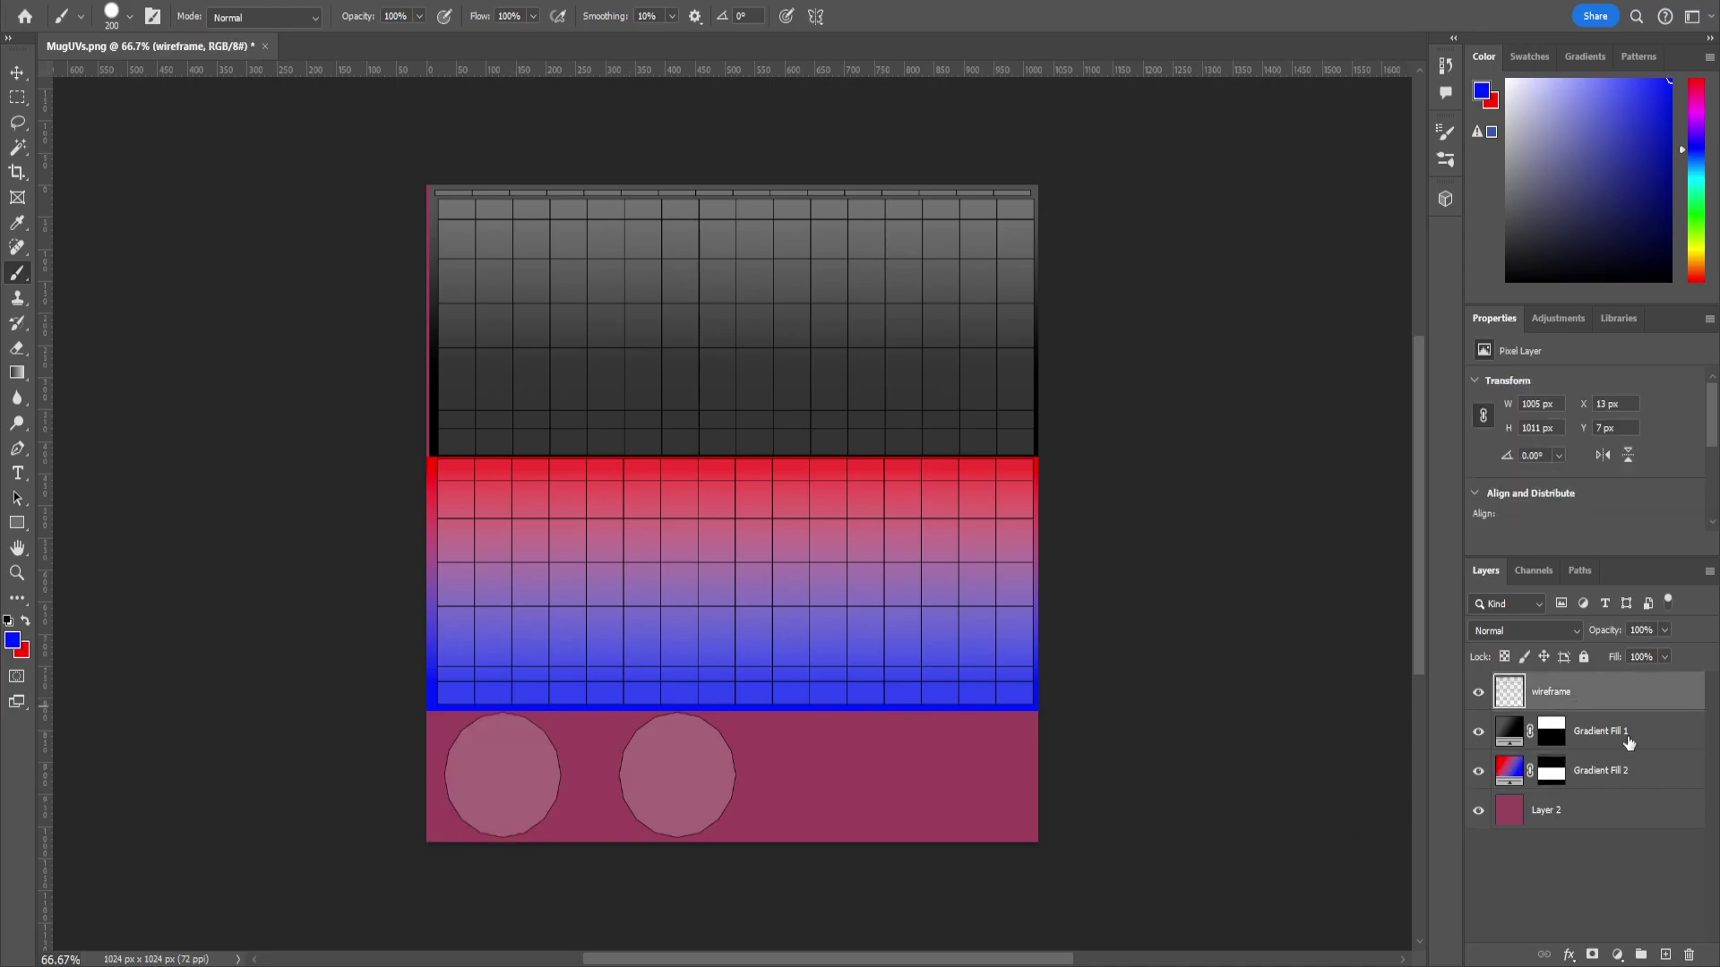
click(1576, 738)
click(1586, 824)
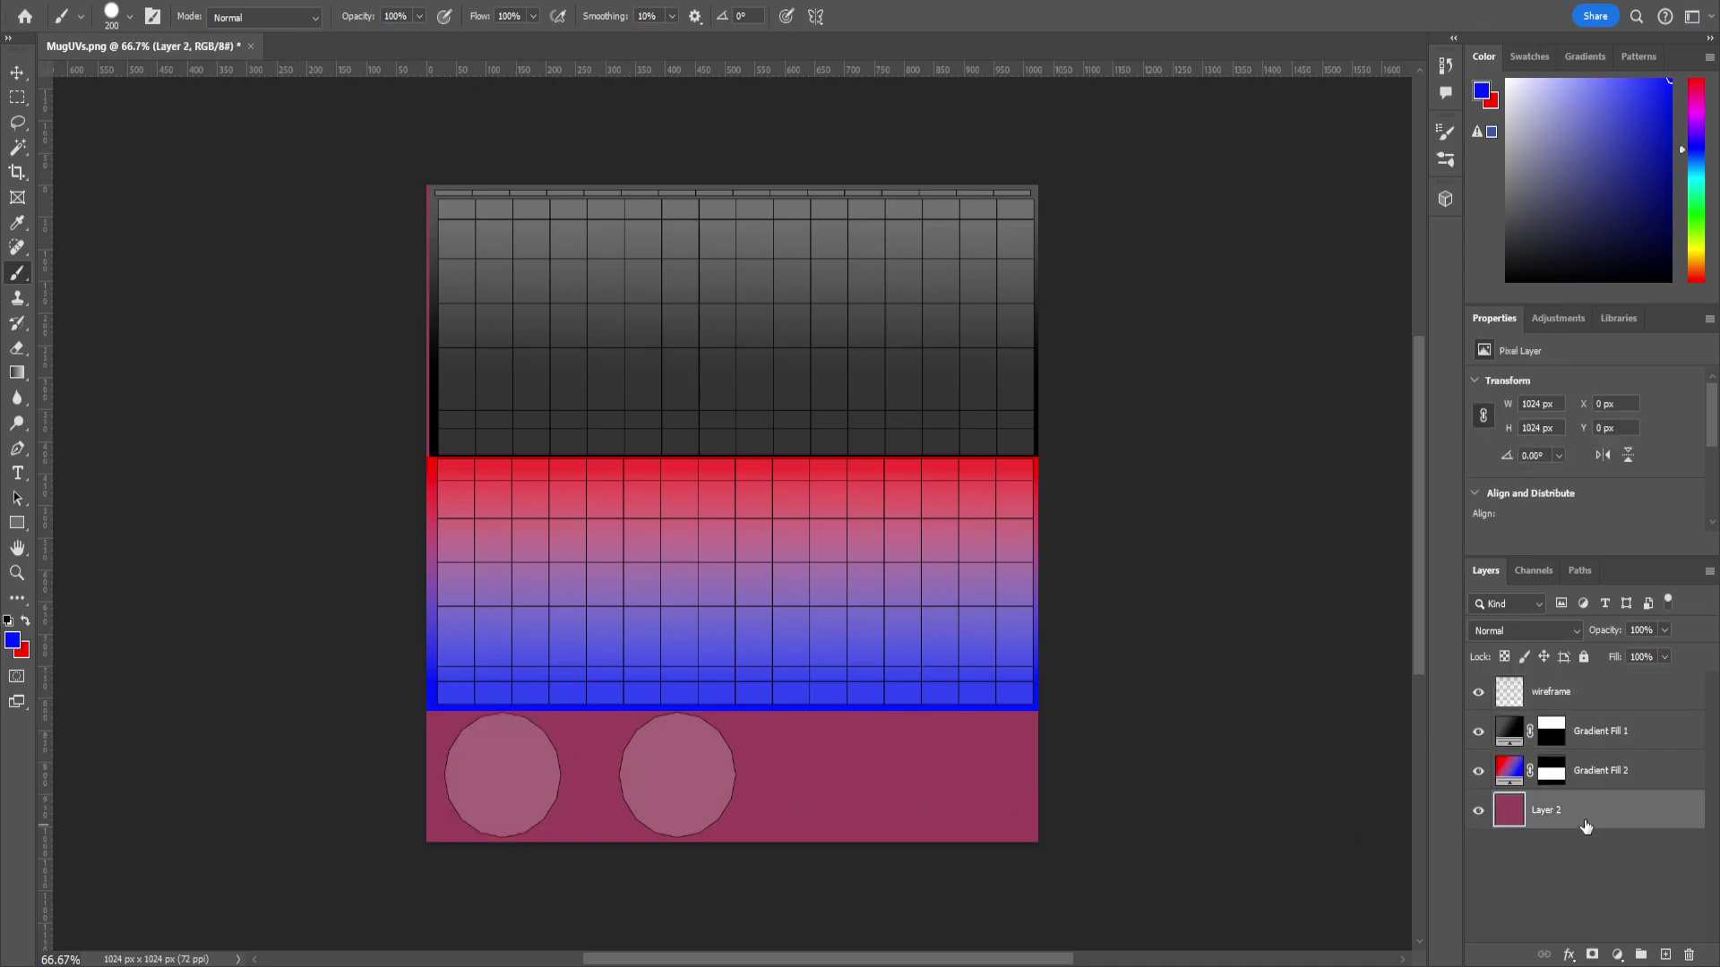
click(1665, 954)
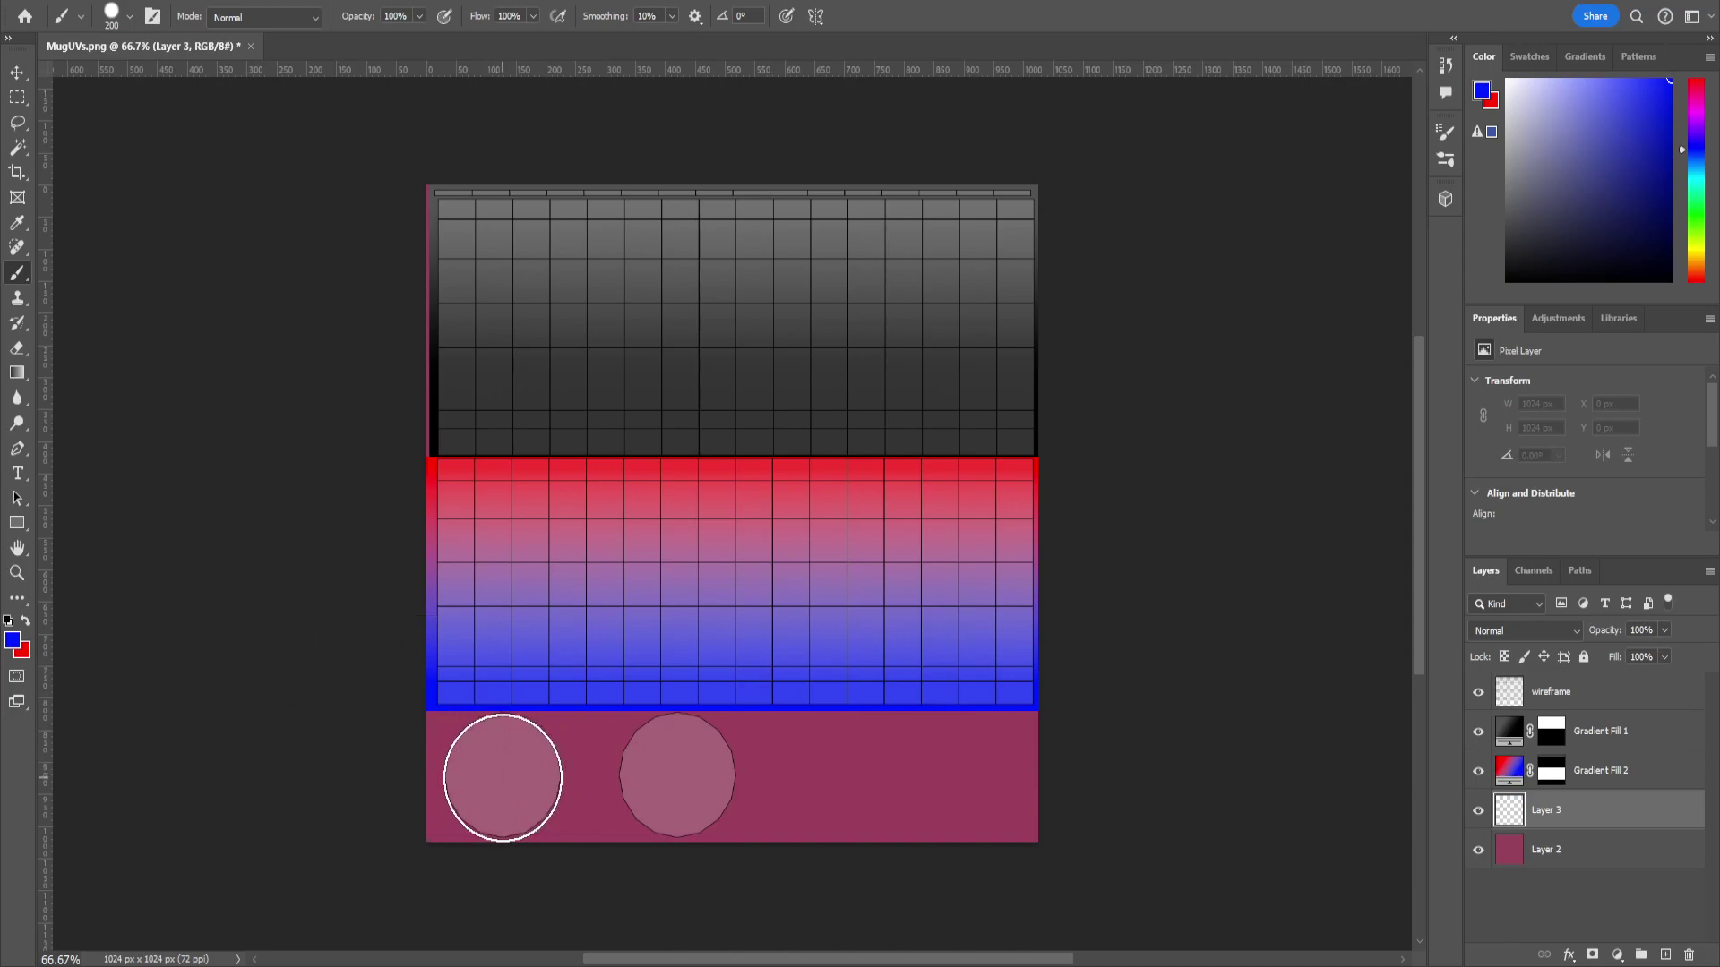
drag(499, 776, 502, 771)
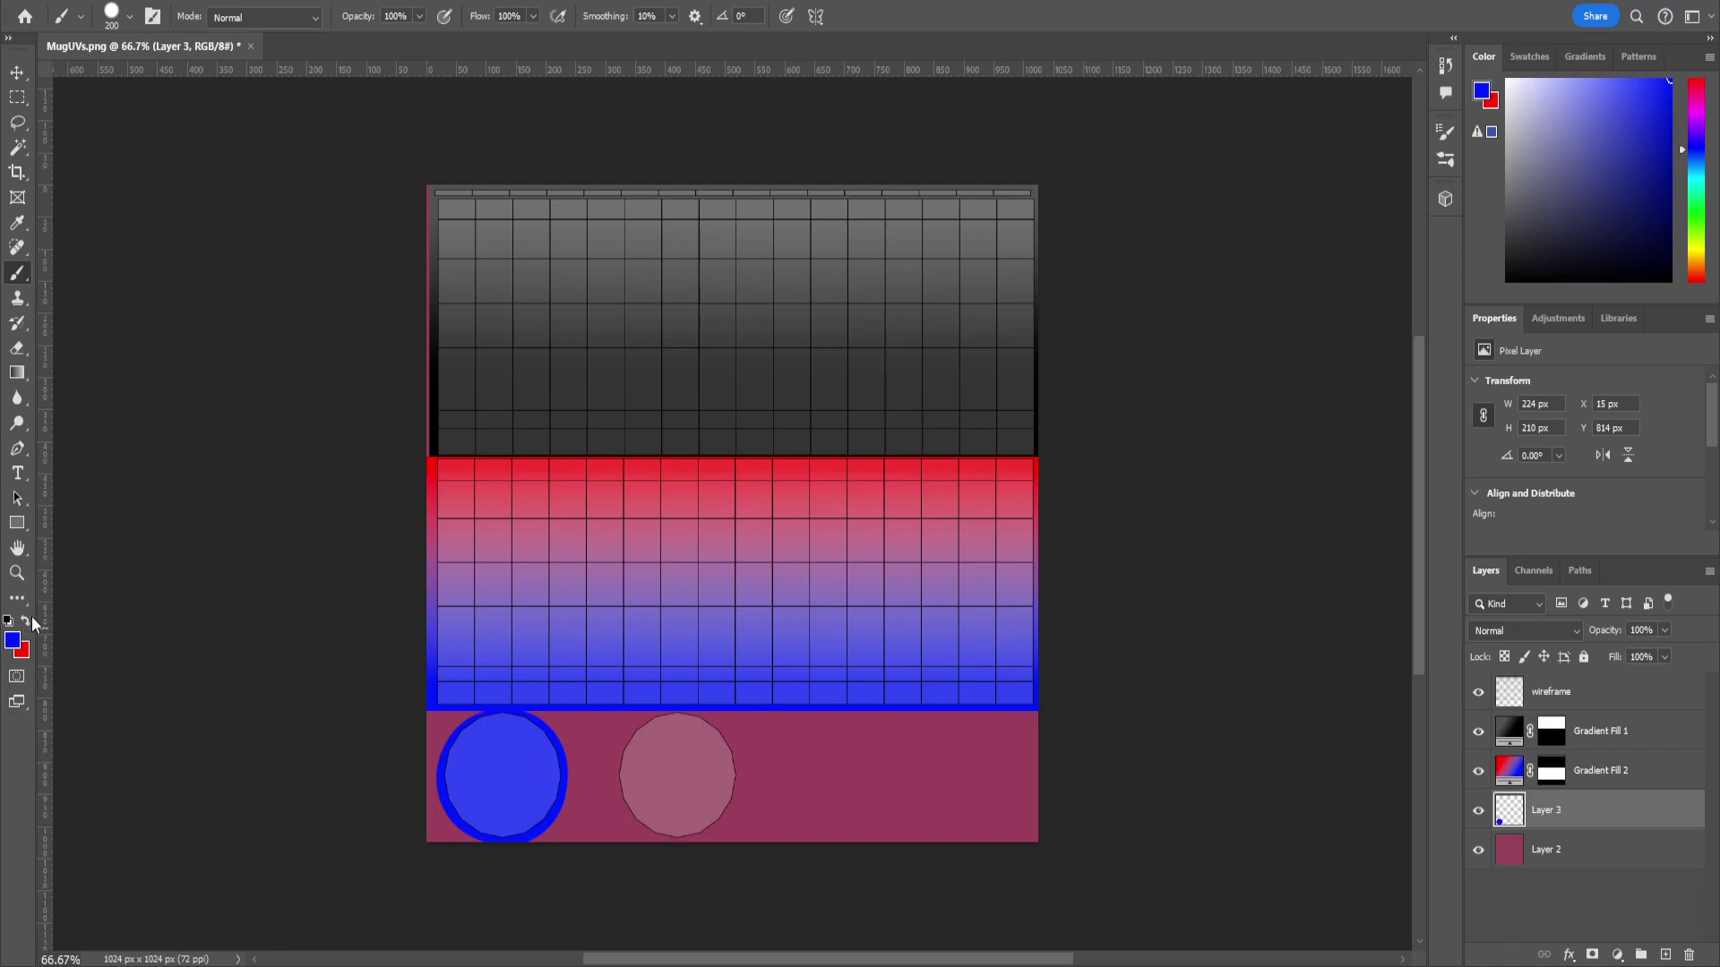
Paint the right UV circle with black sampled from the dark end of the upper gradient, and hide the wireframe layer.
alt+click(438, 447)
drag(658, 770, 673, 777)
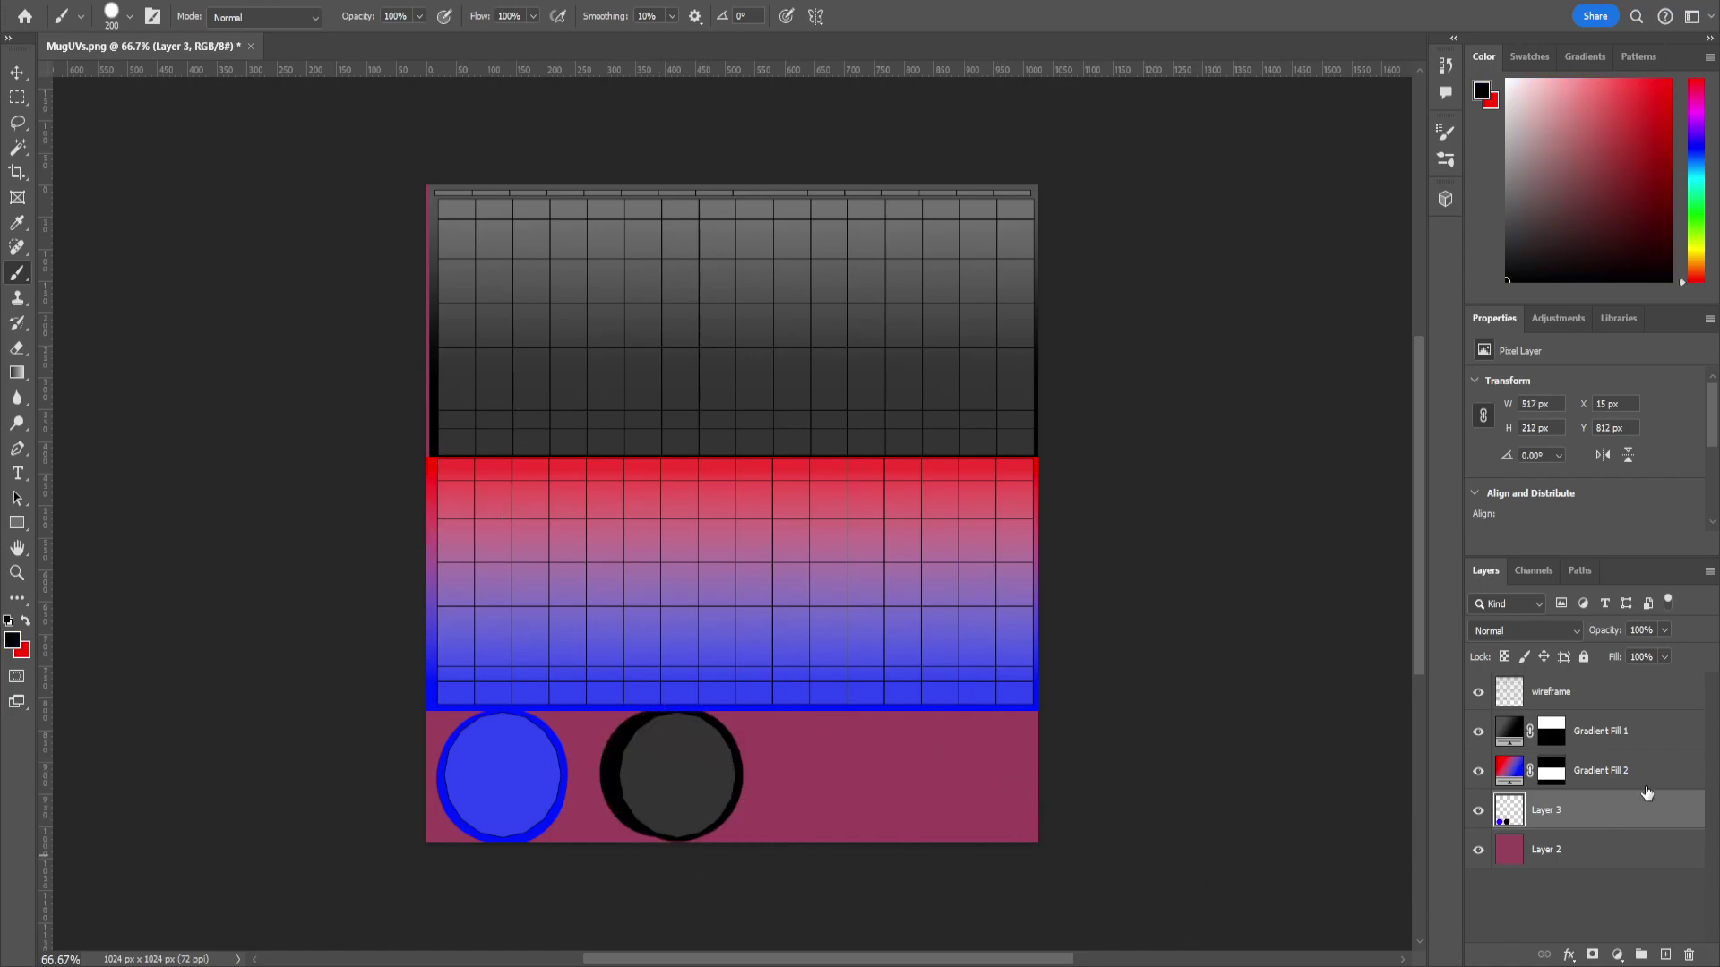
click(1478, 691)
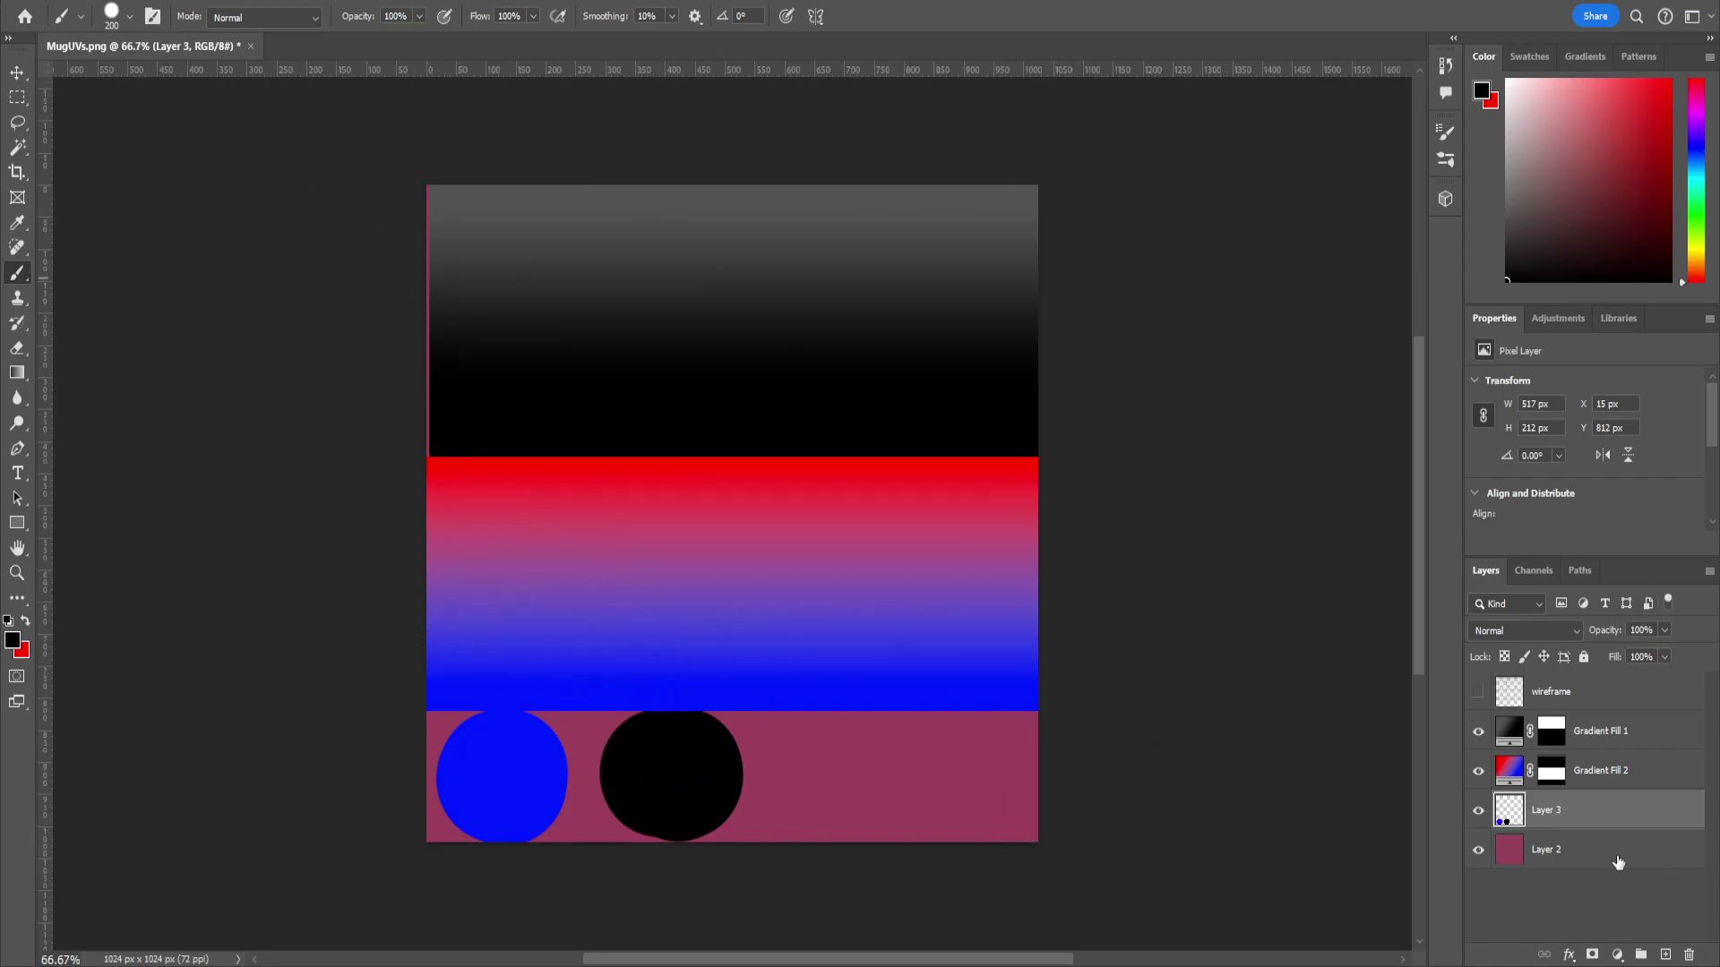
Add the text MUG in 75 pt Copperplate Gothic Bold over the red-to-blue area and move its layer above Gradient Fill 1.
click(17, 473)
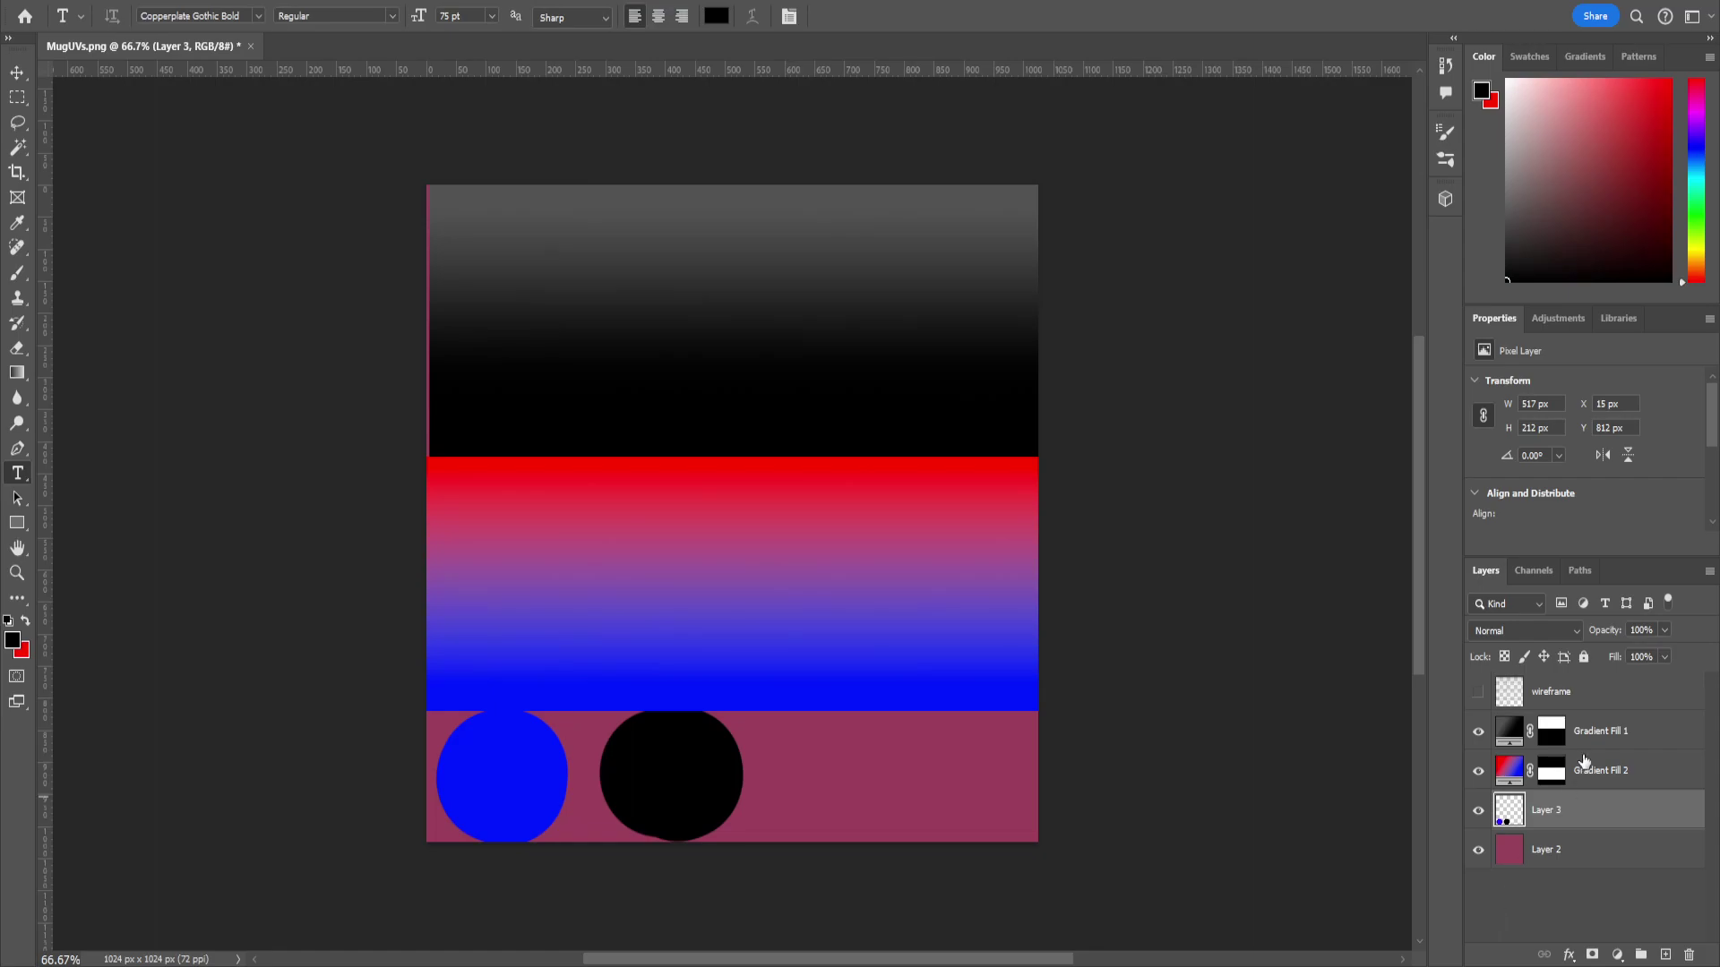
click(1665, 955)
click(601, 615)
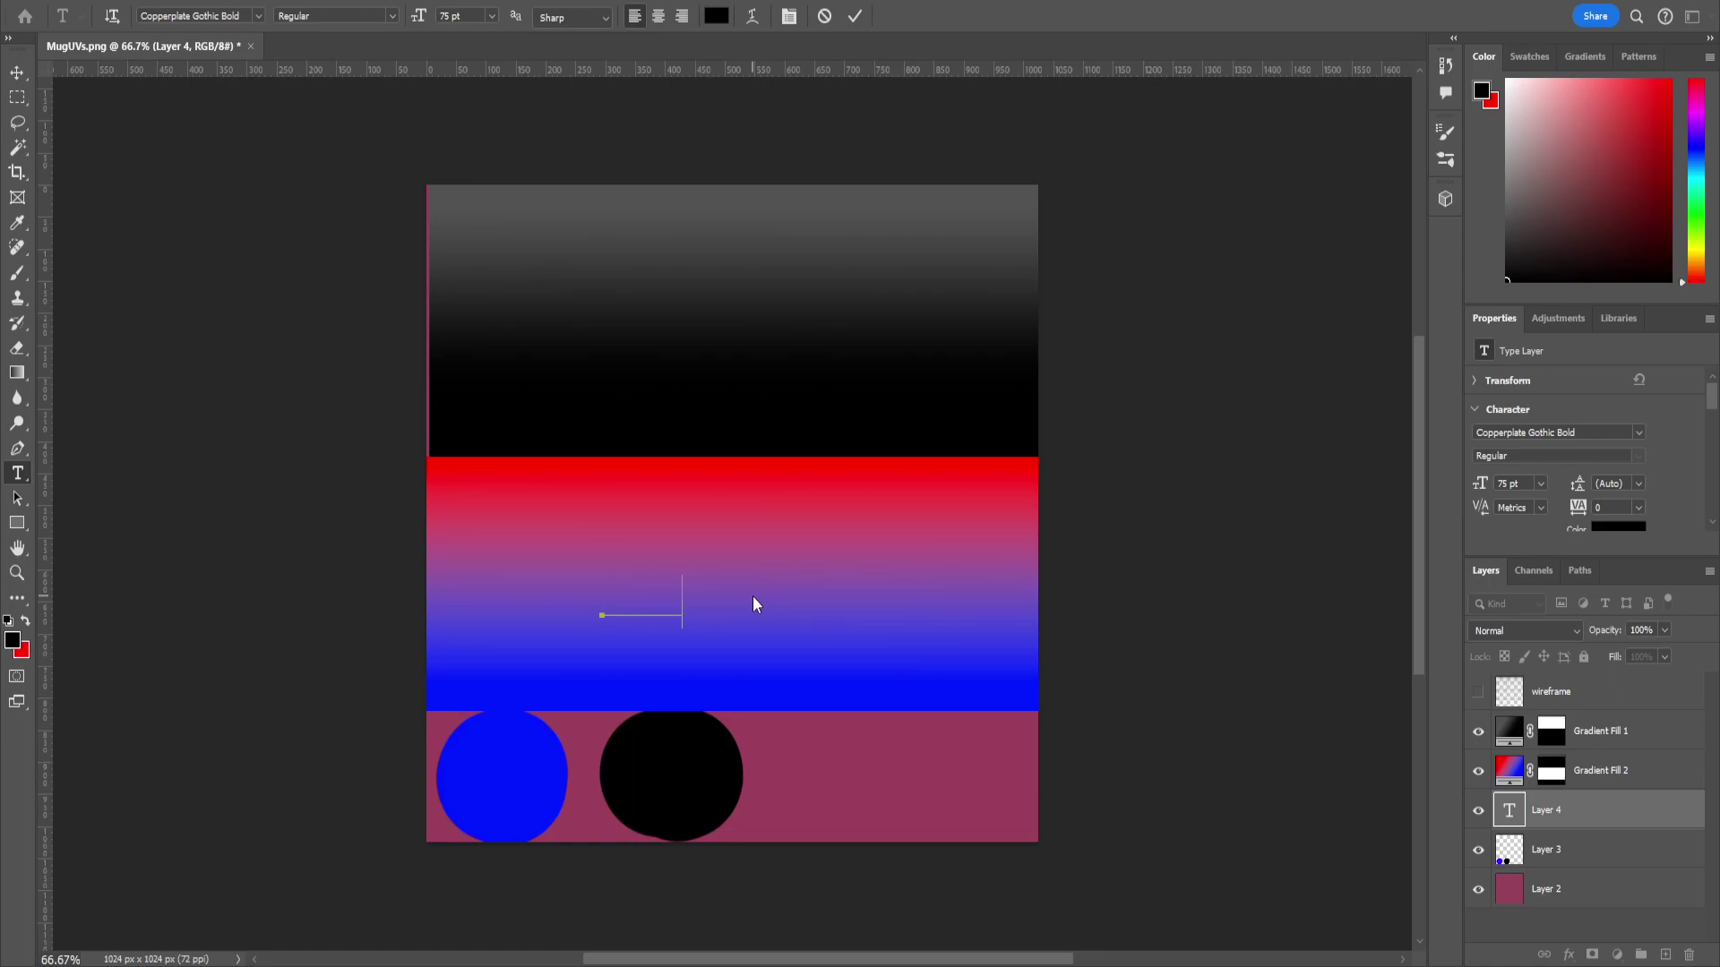
drag(752, 593, 473, 582)
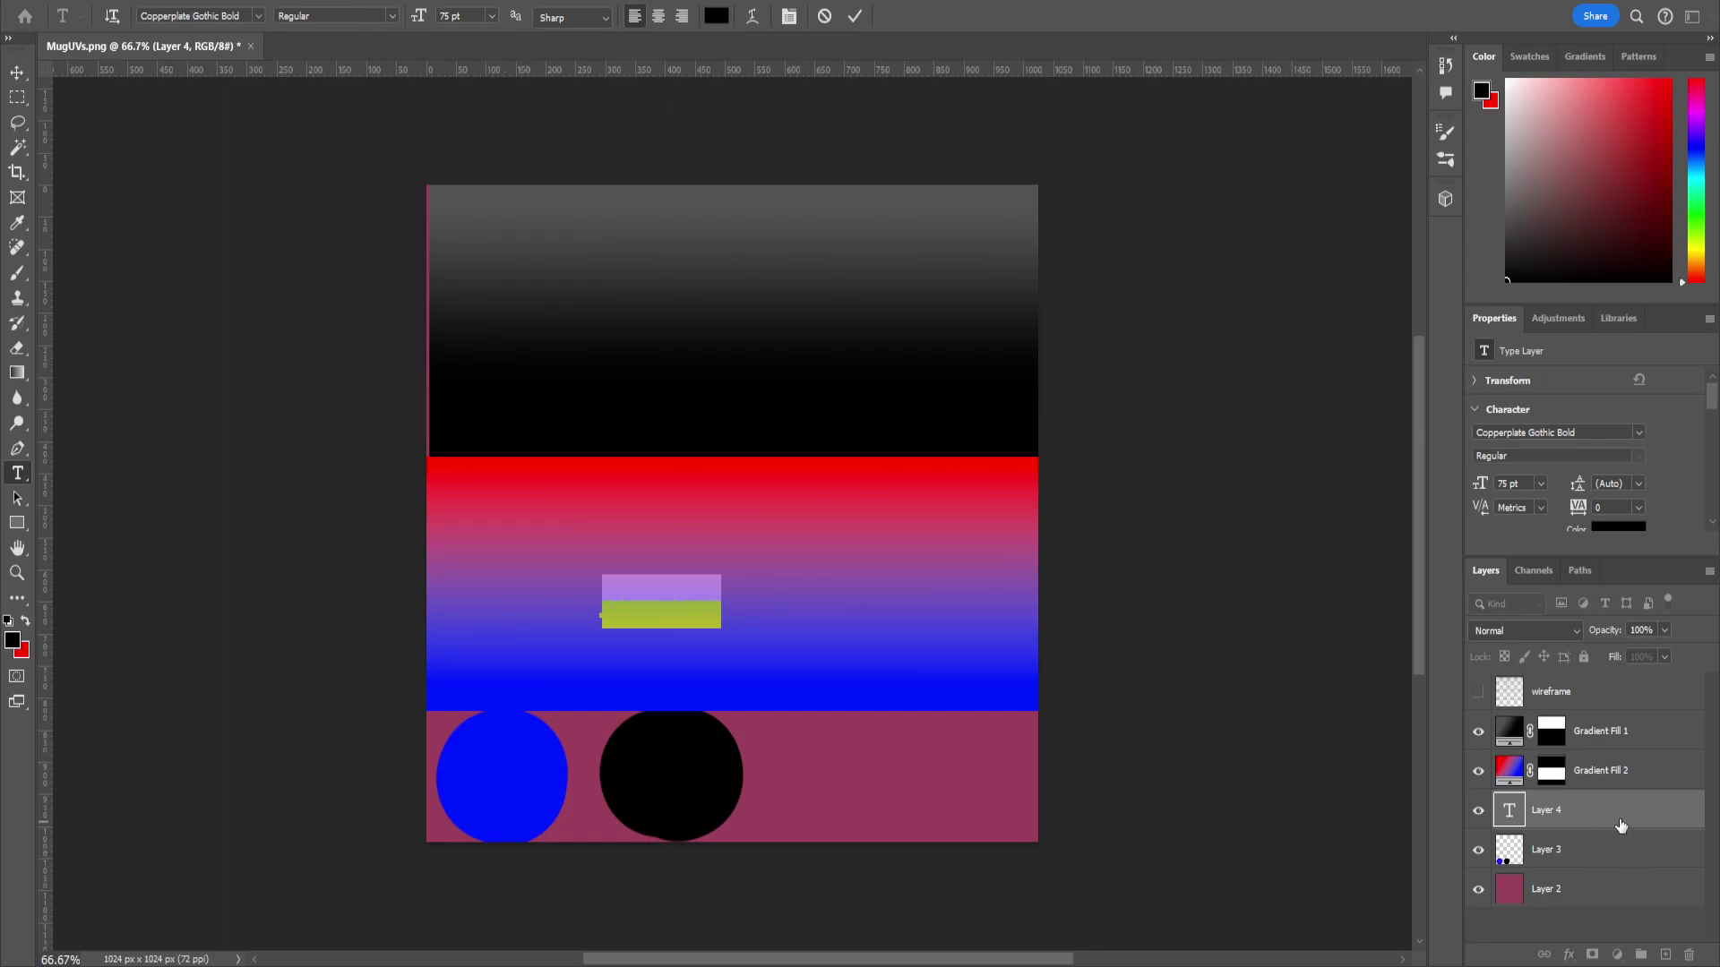
drag(1622, 824, 1608, 709)
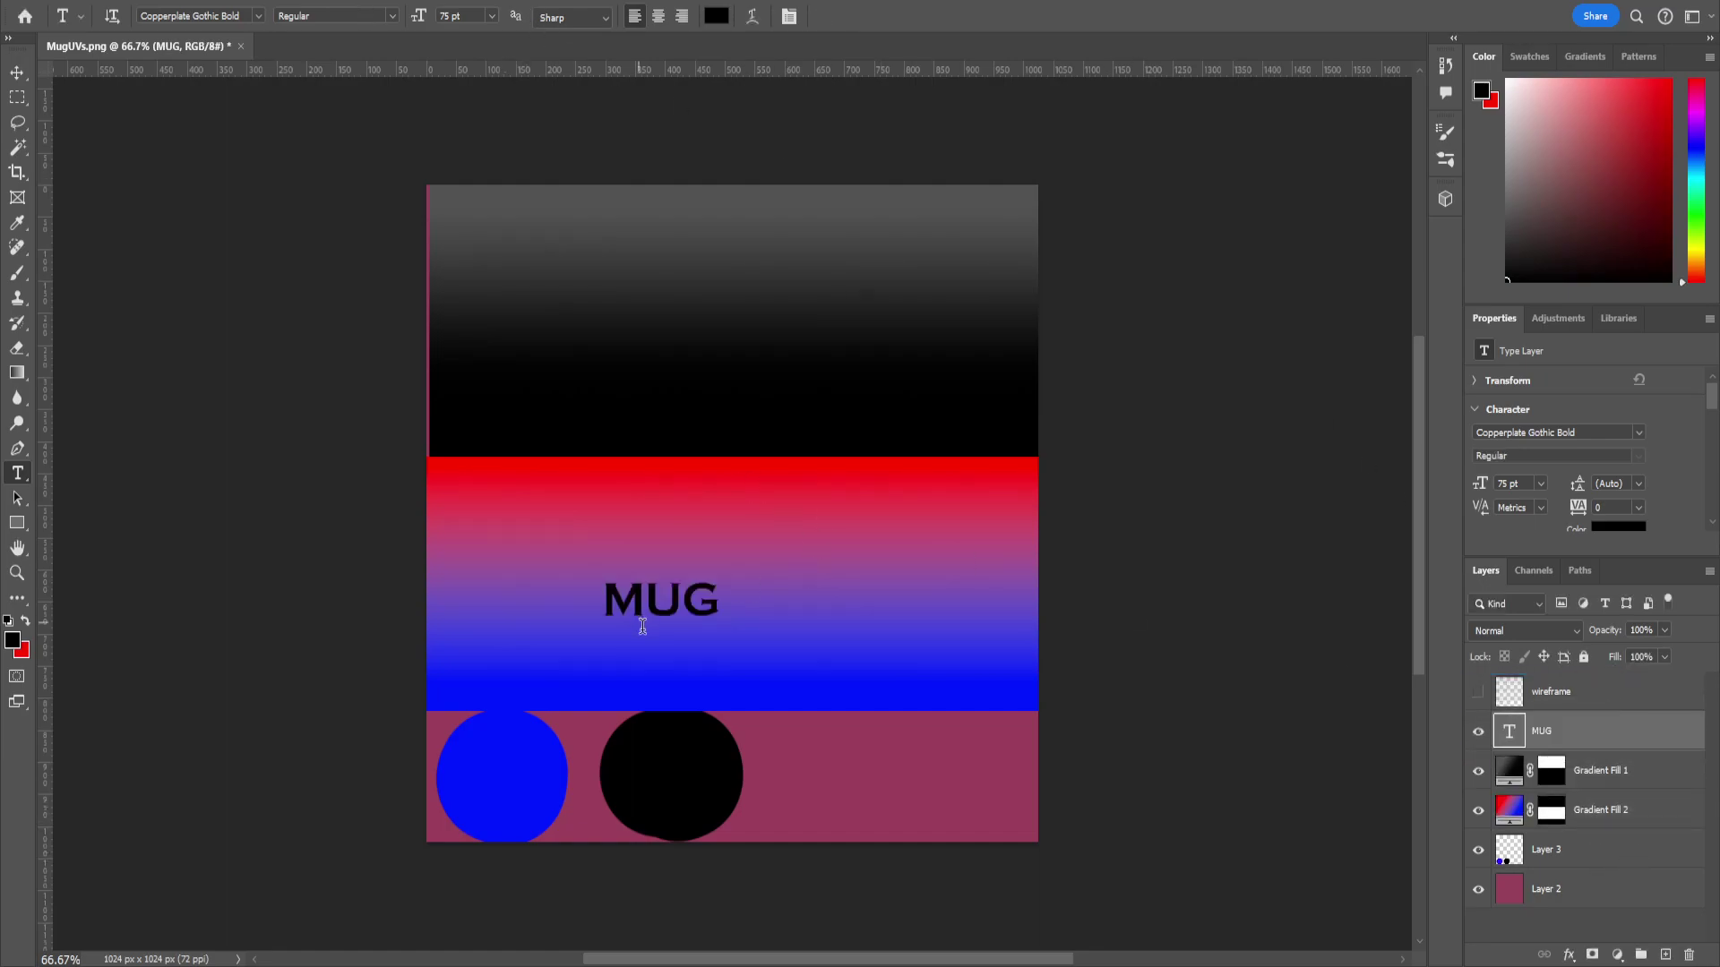
Scale the MUG text up to about 196 pt and move it onto the middle of the grey-to-black gradient.
click(17, 73)
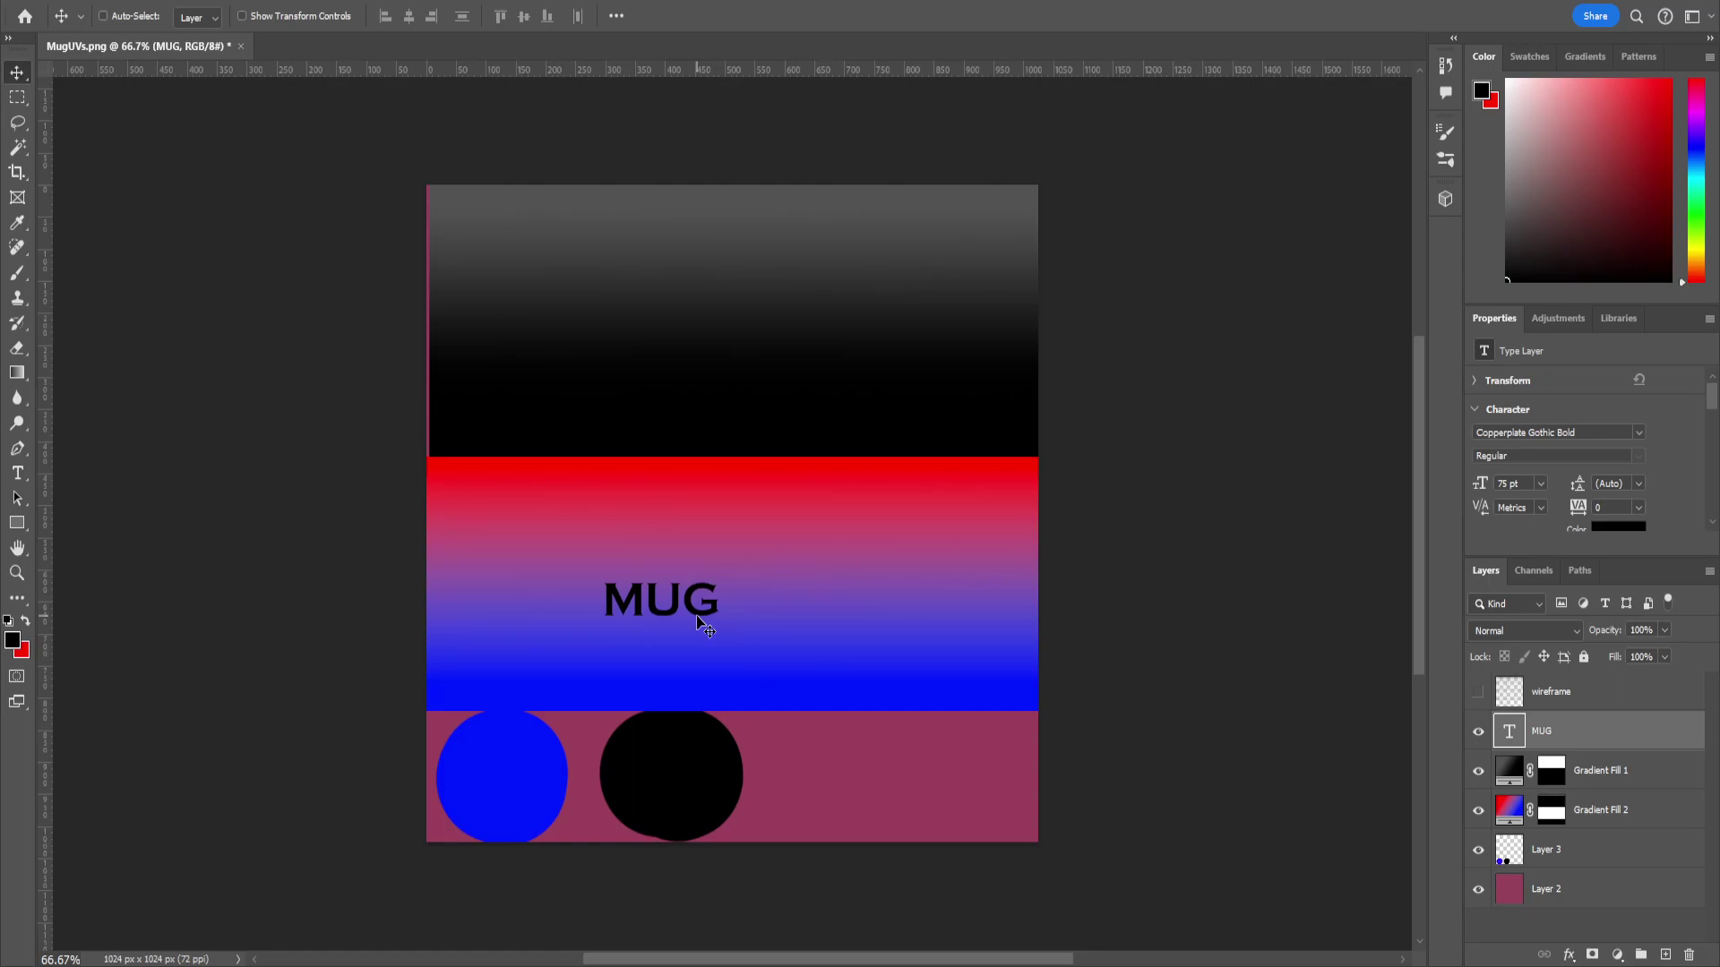
ctrl+drag(699, 618, 972, 700)
key(ctrl+t)
drag(868, 623, 784, 582)
key(Return)
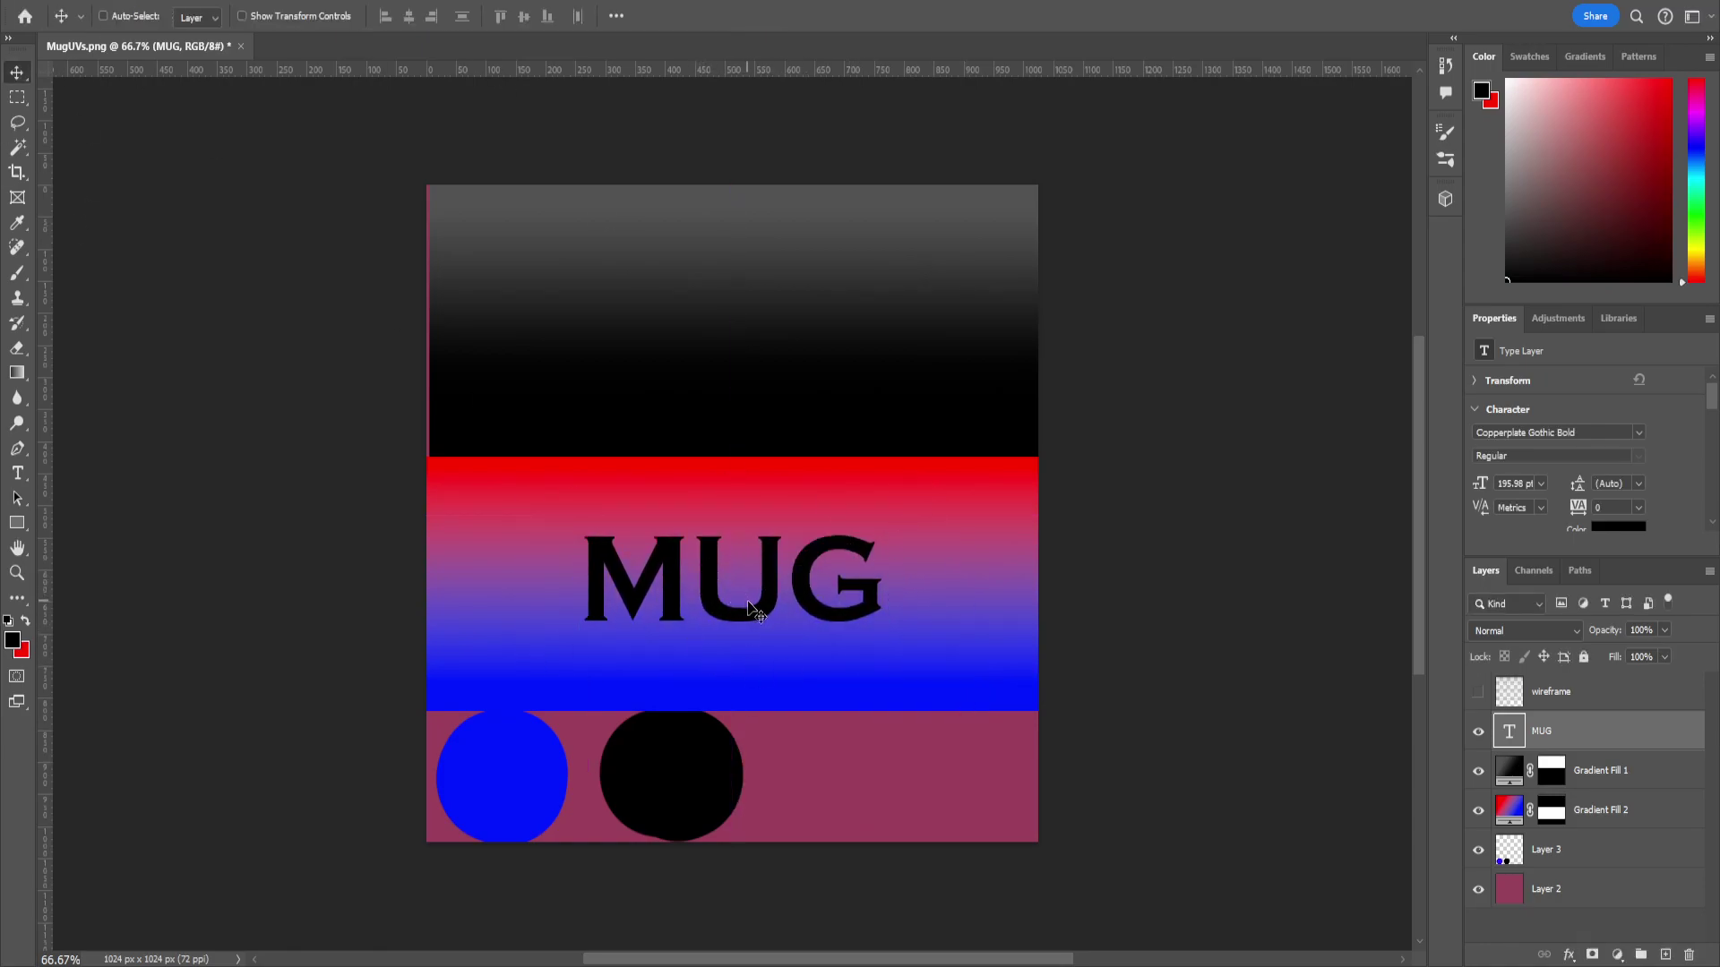
drag(749, 411, 756, 281)
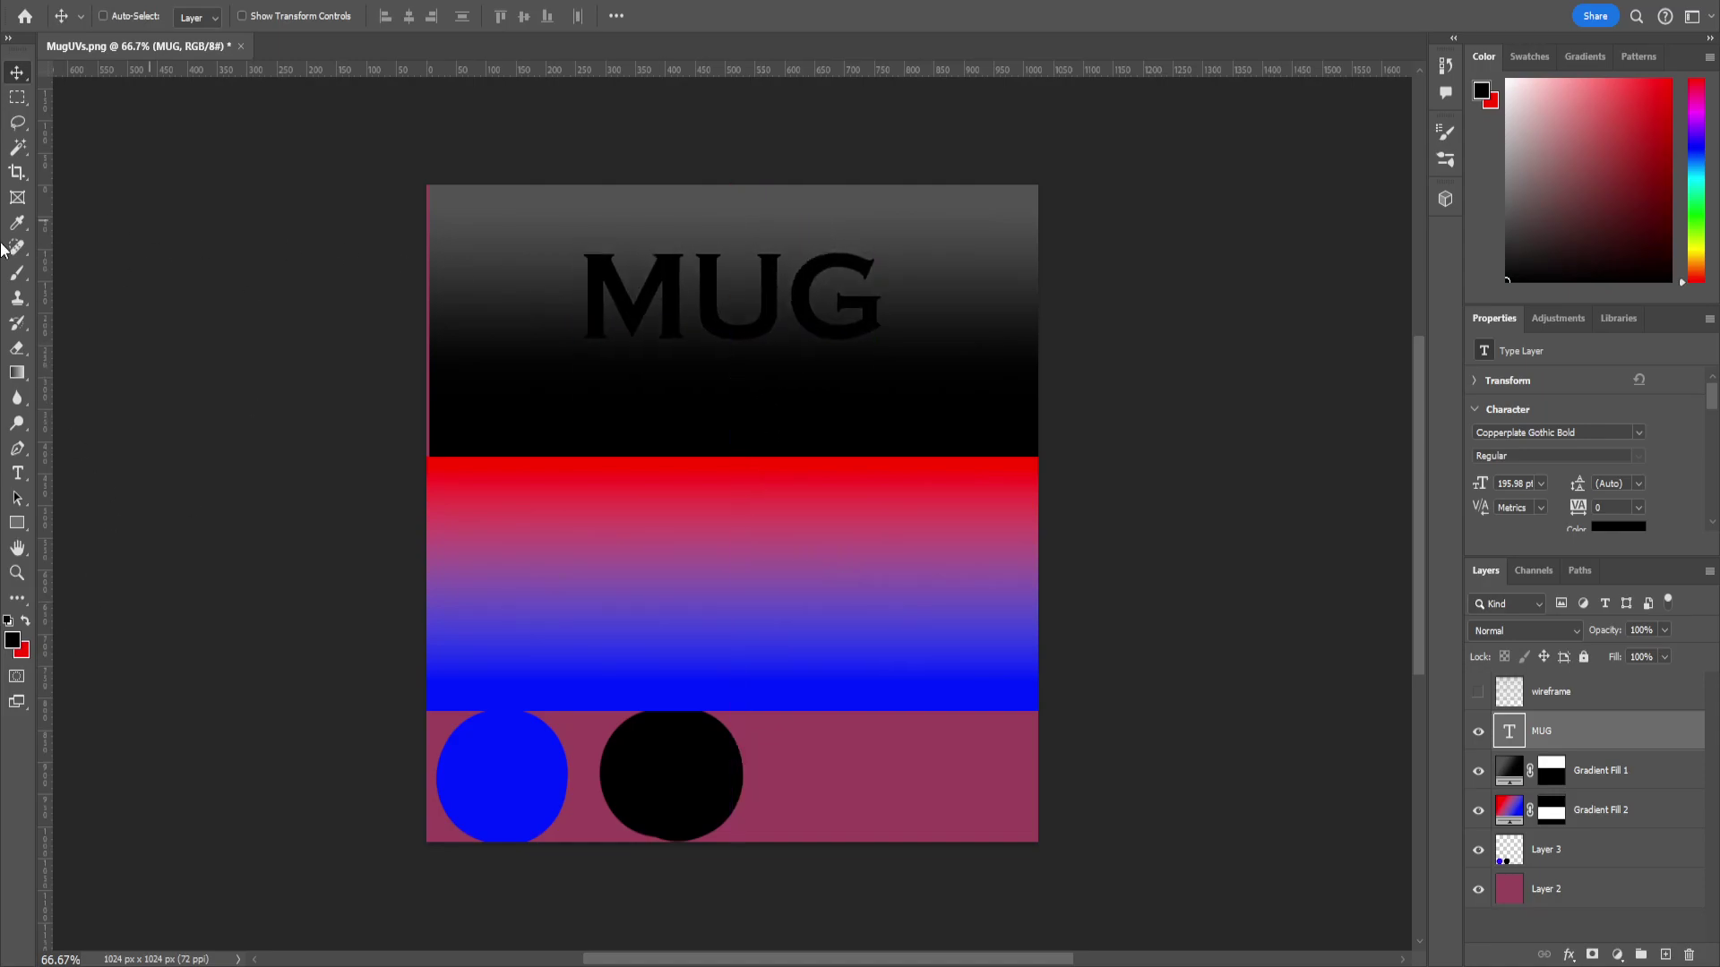
Recolor the MUG lettering to white and commit the text edit.
click(17, 473)
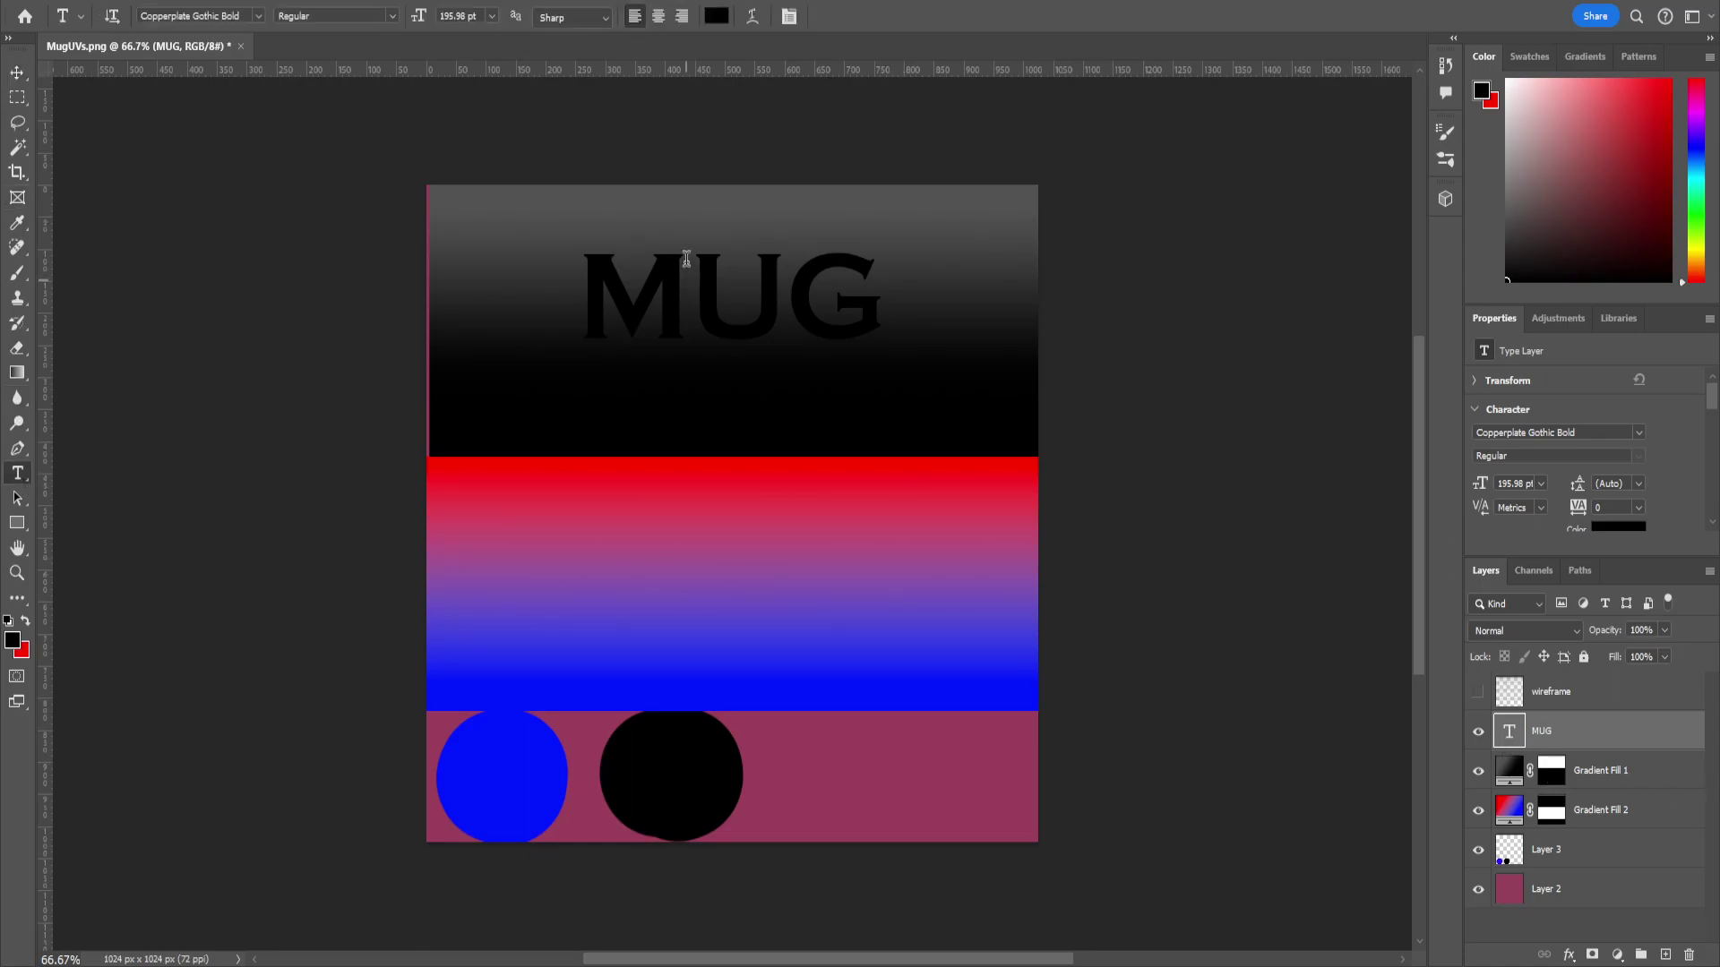
drag(584, 269, 927, 275)
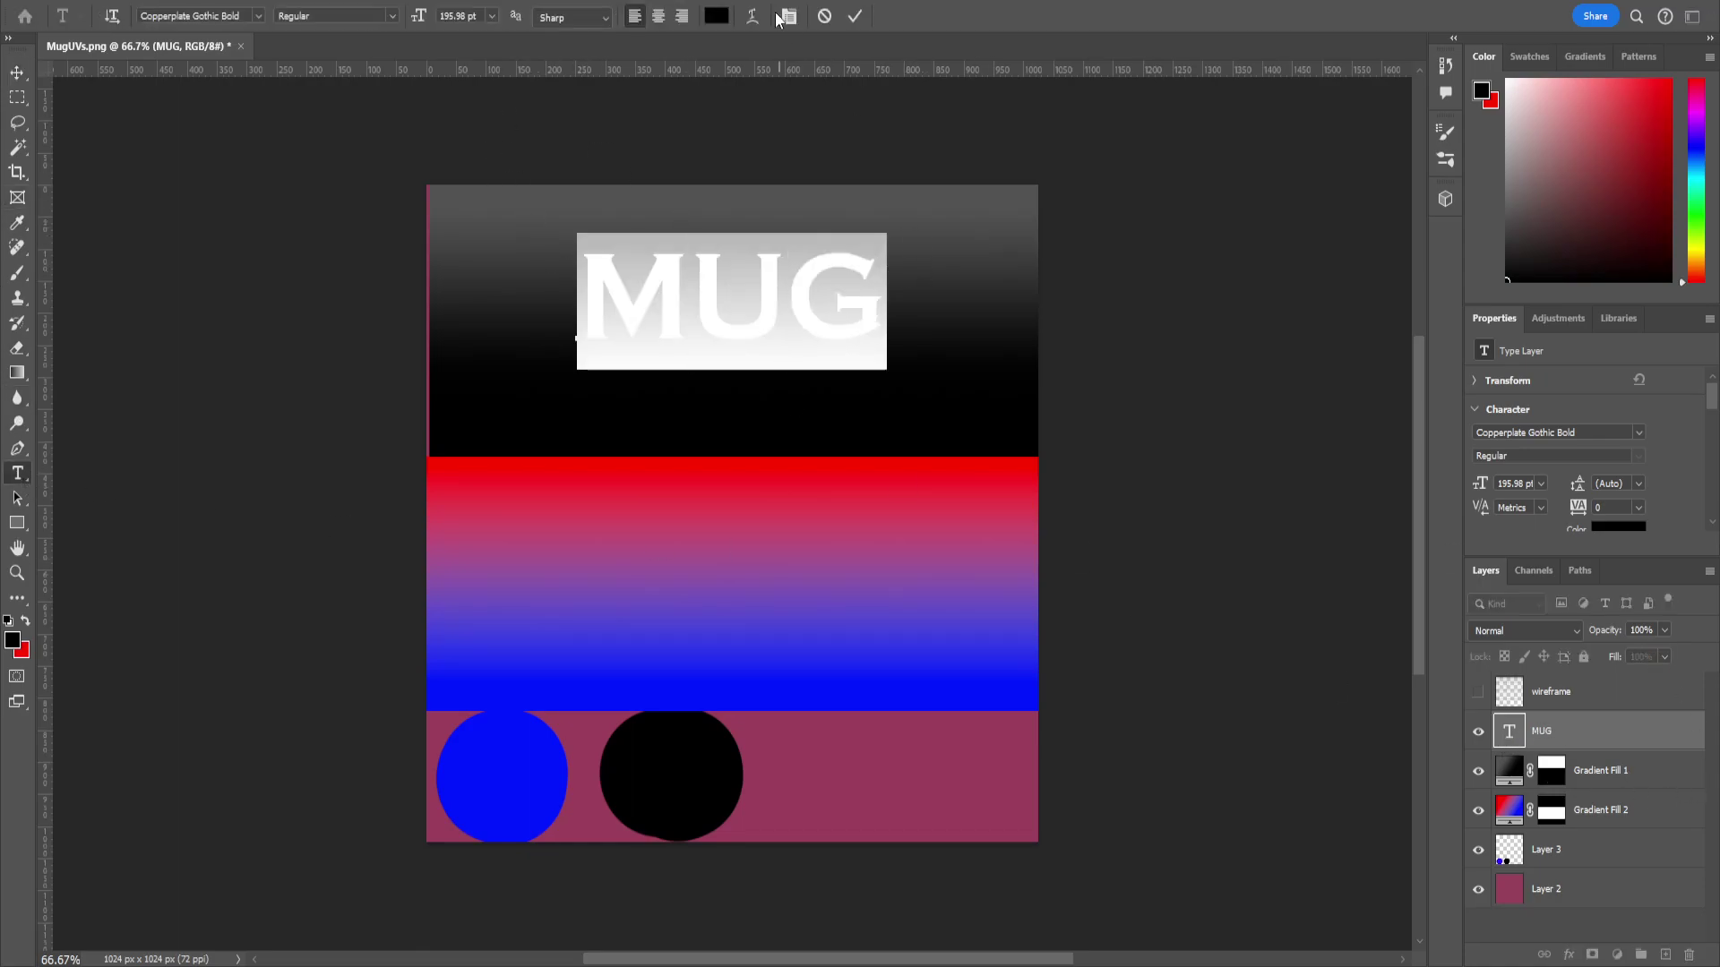
click(725, 16)
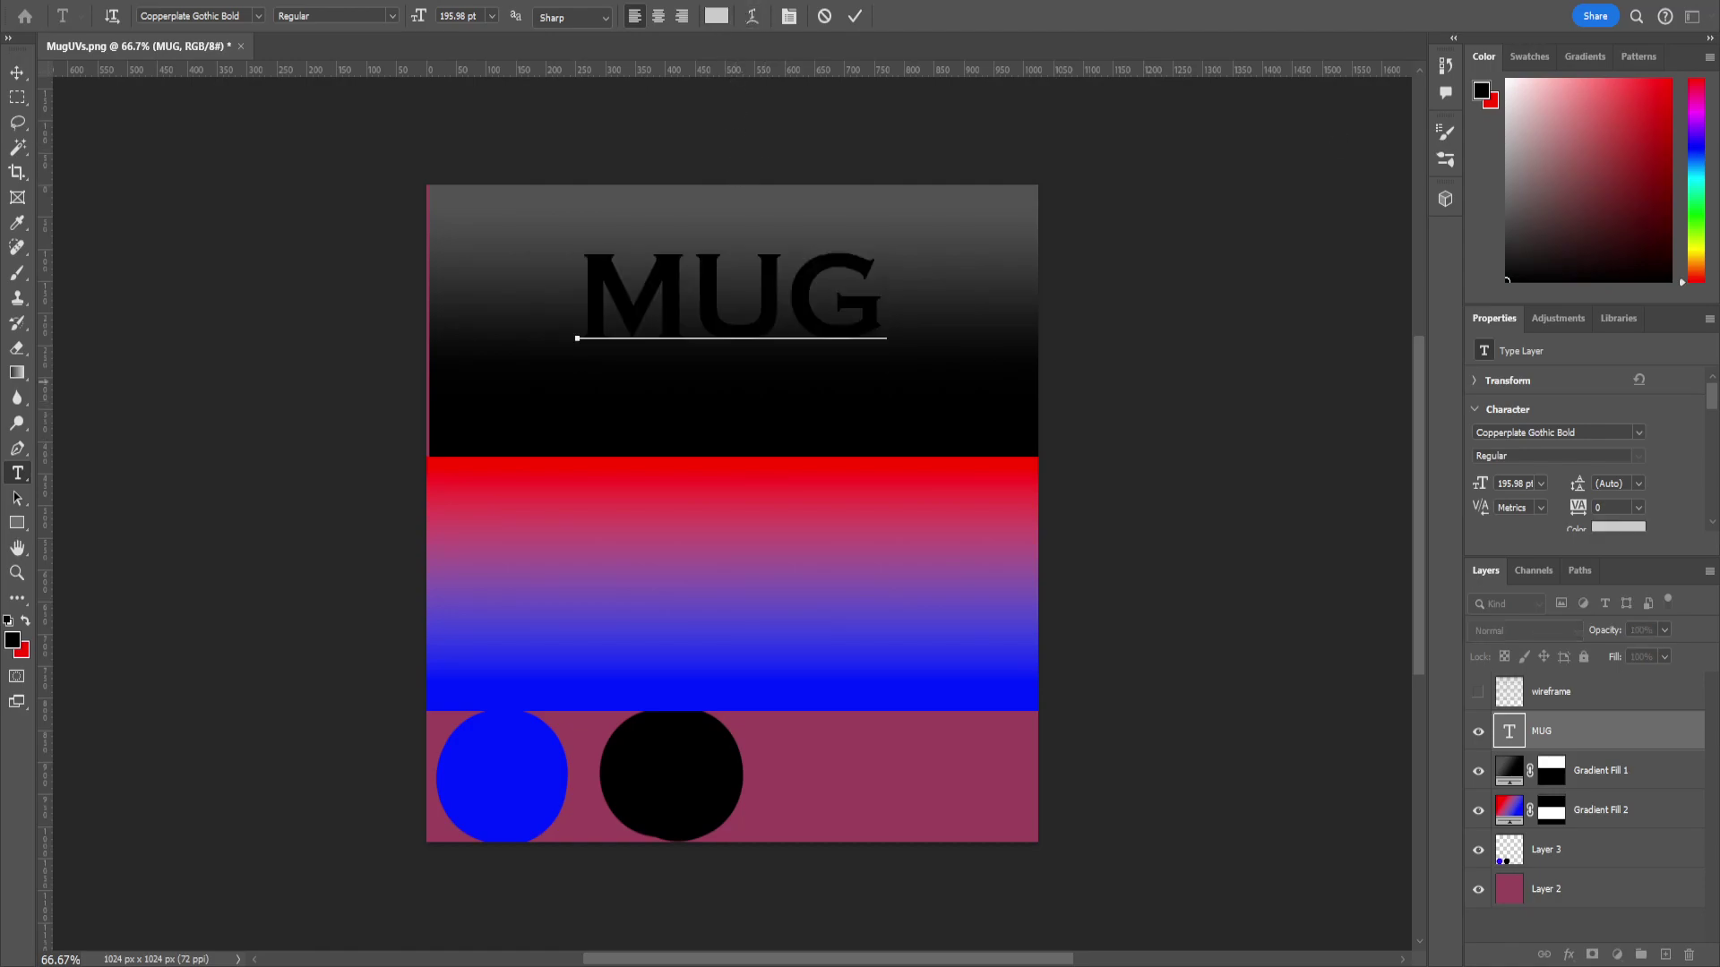
key(Return)
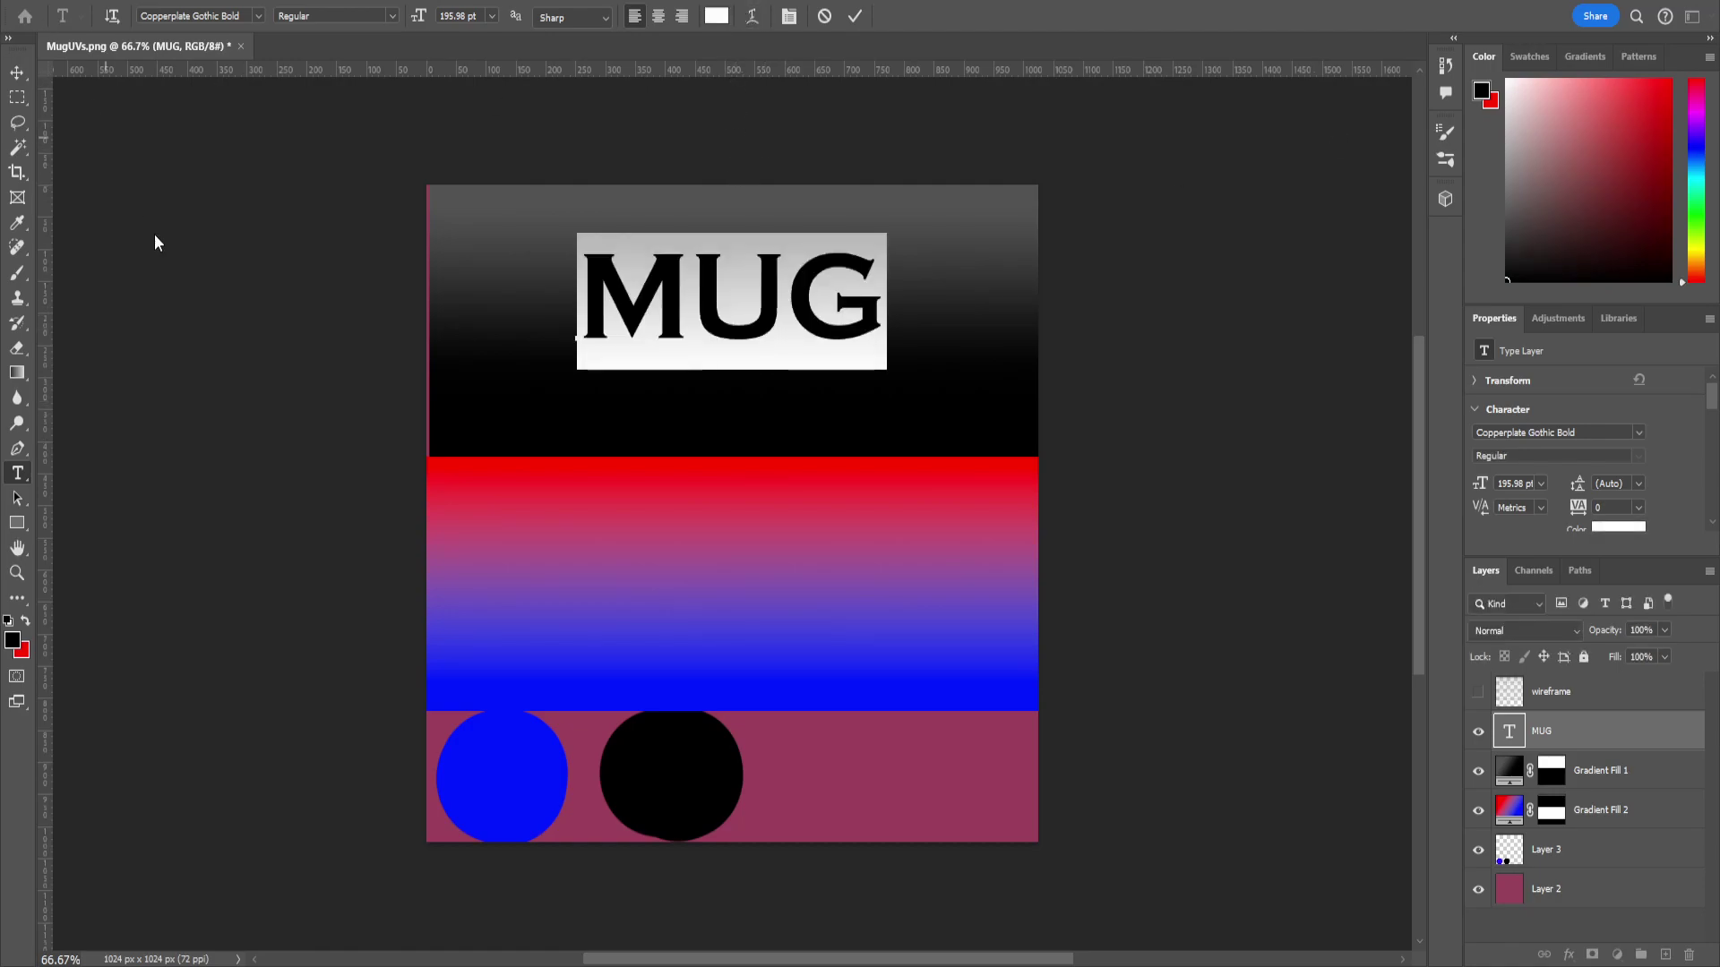
click(17, 73)
Save a copy of the painted texture as a PNG named uglyMUG in the Teaching folder.
key(alt+f)
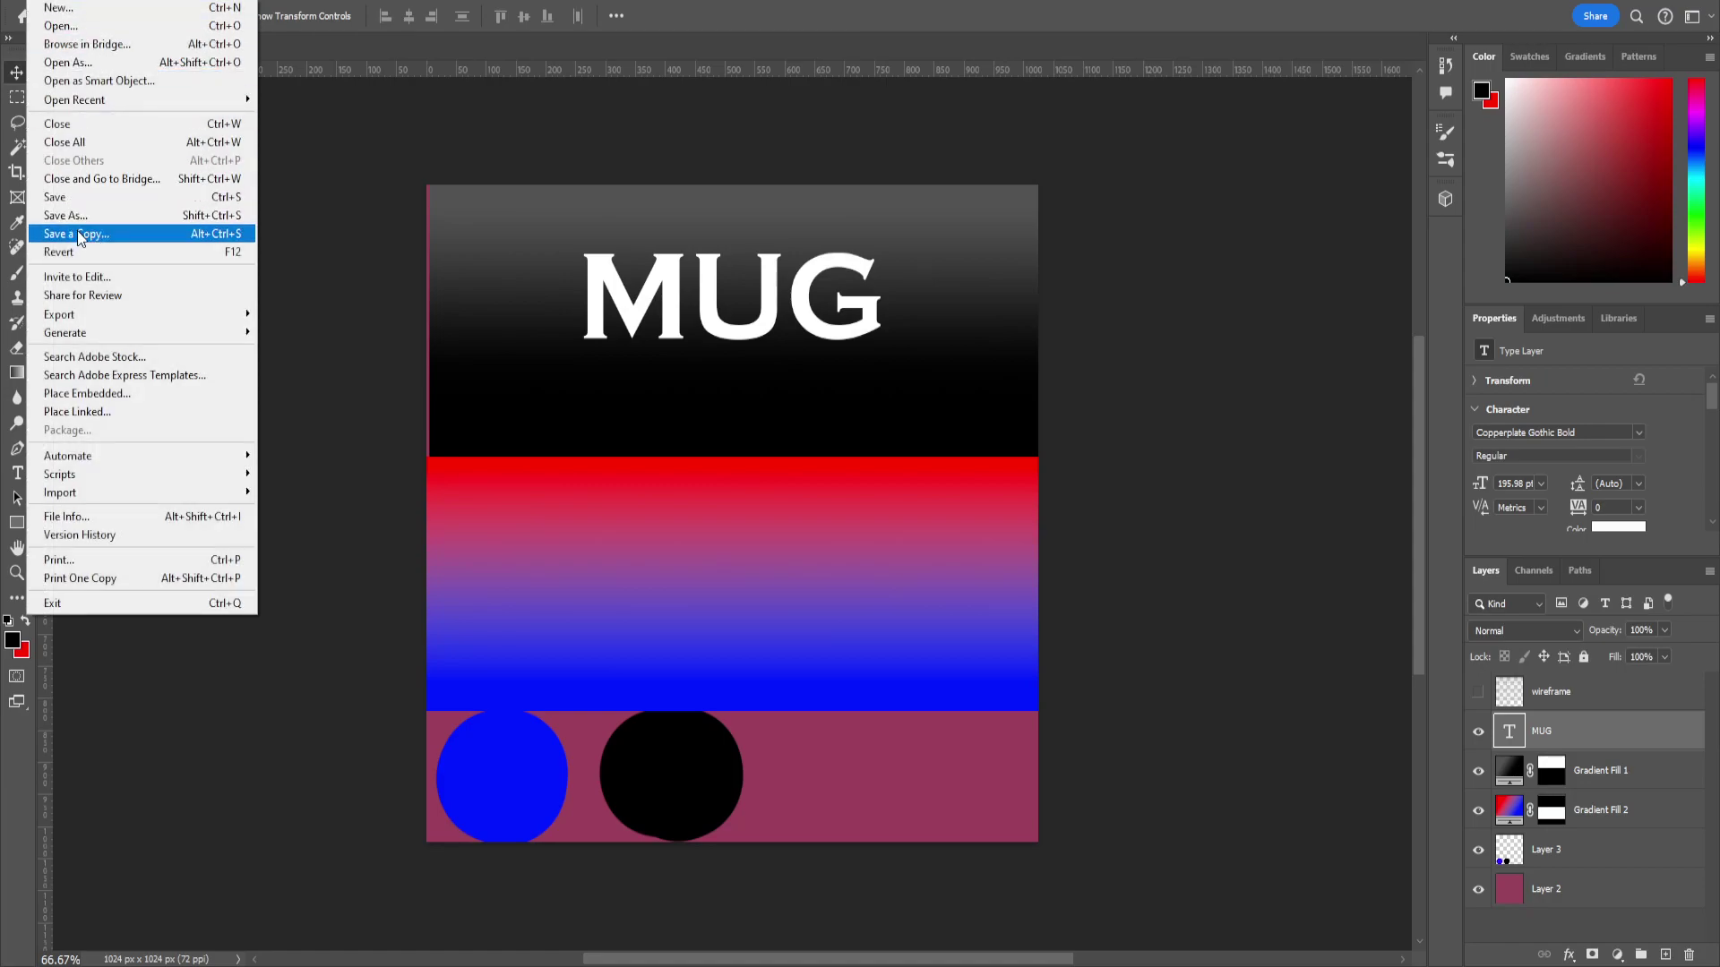
click(79, 234)
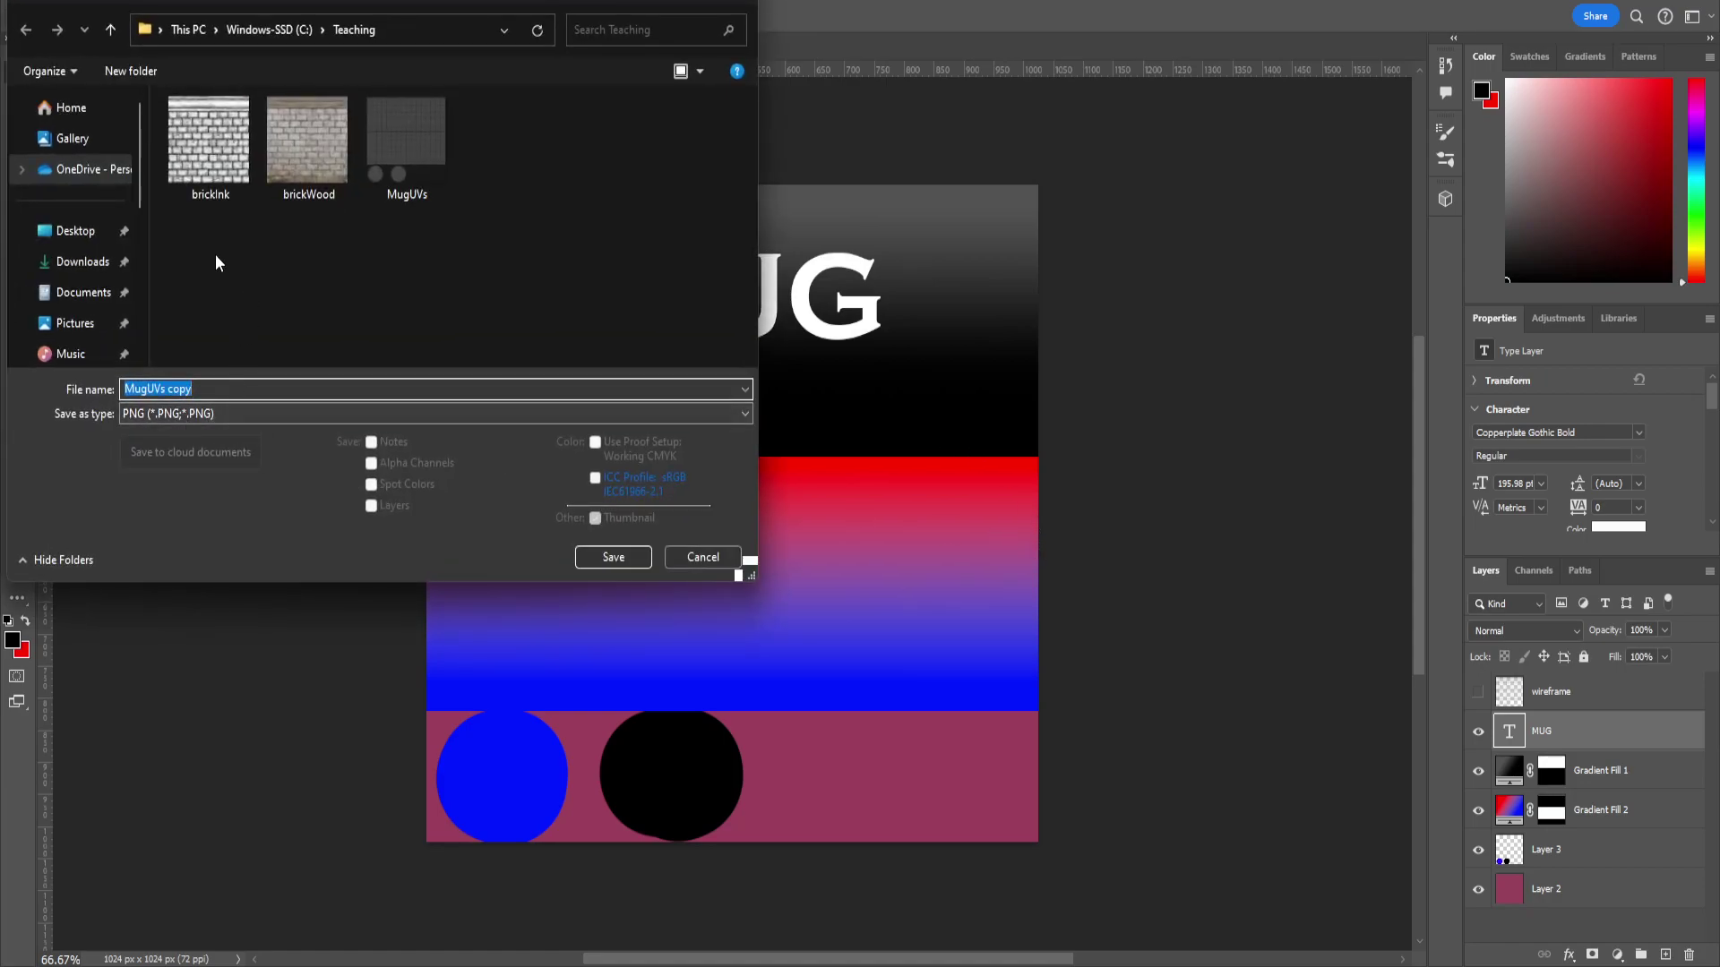
text(uglyMUG)
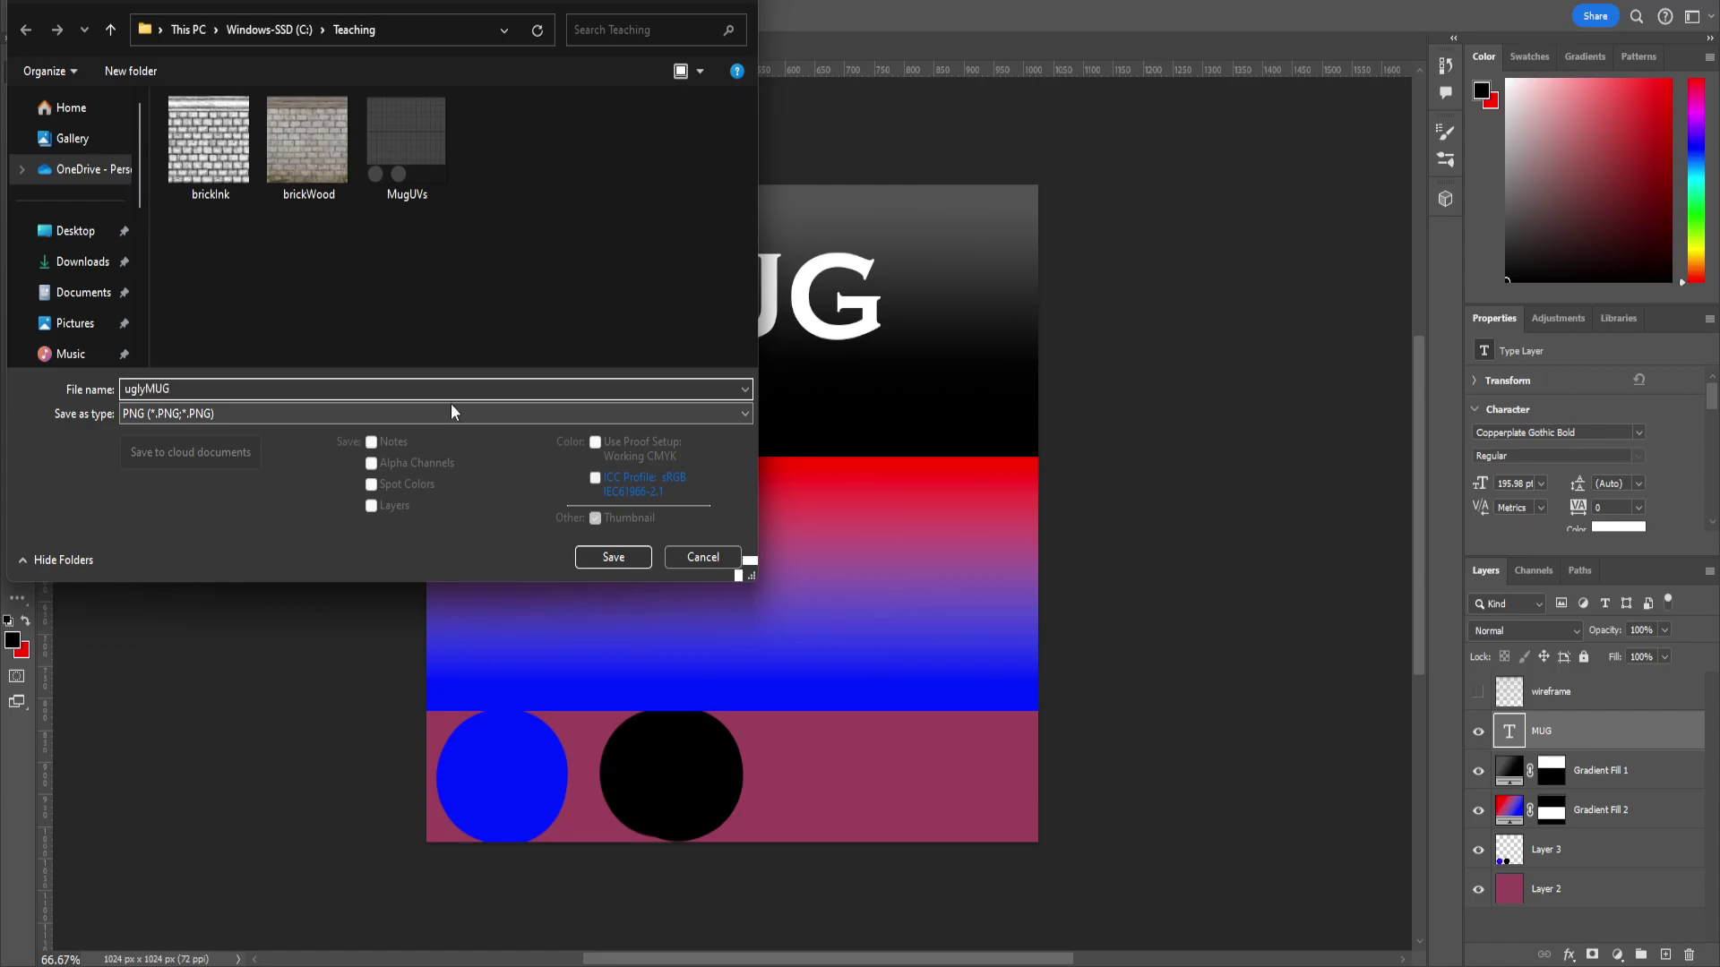
click(612, 561)
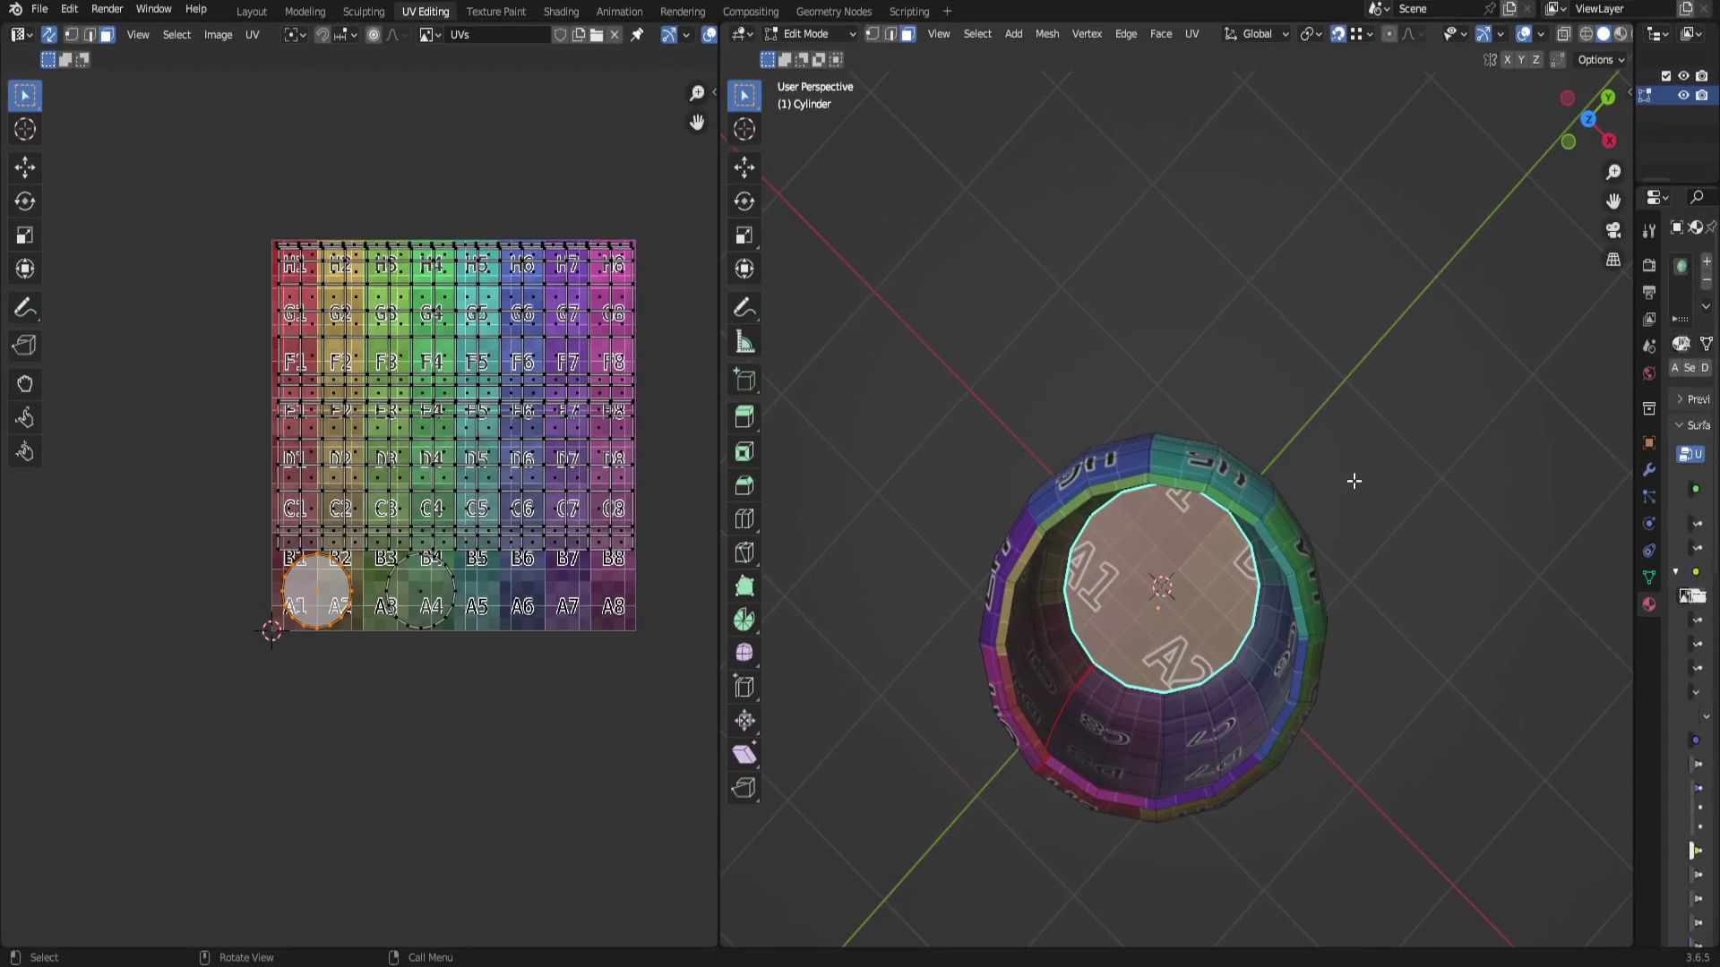
Switch to Blender and open the Layout workspace with the mug seen from the side.
middle_drag(1296, 578, 1281, 403)
click(252, 11)
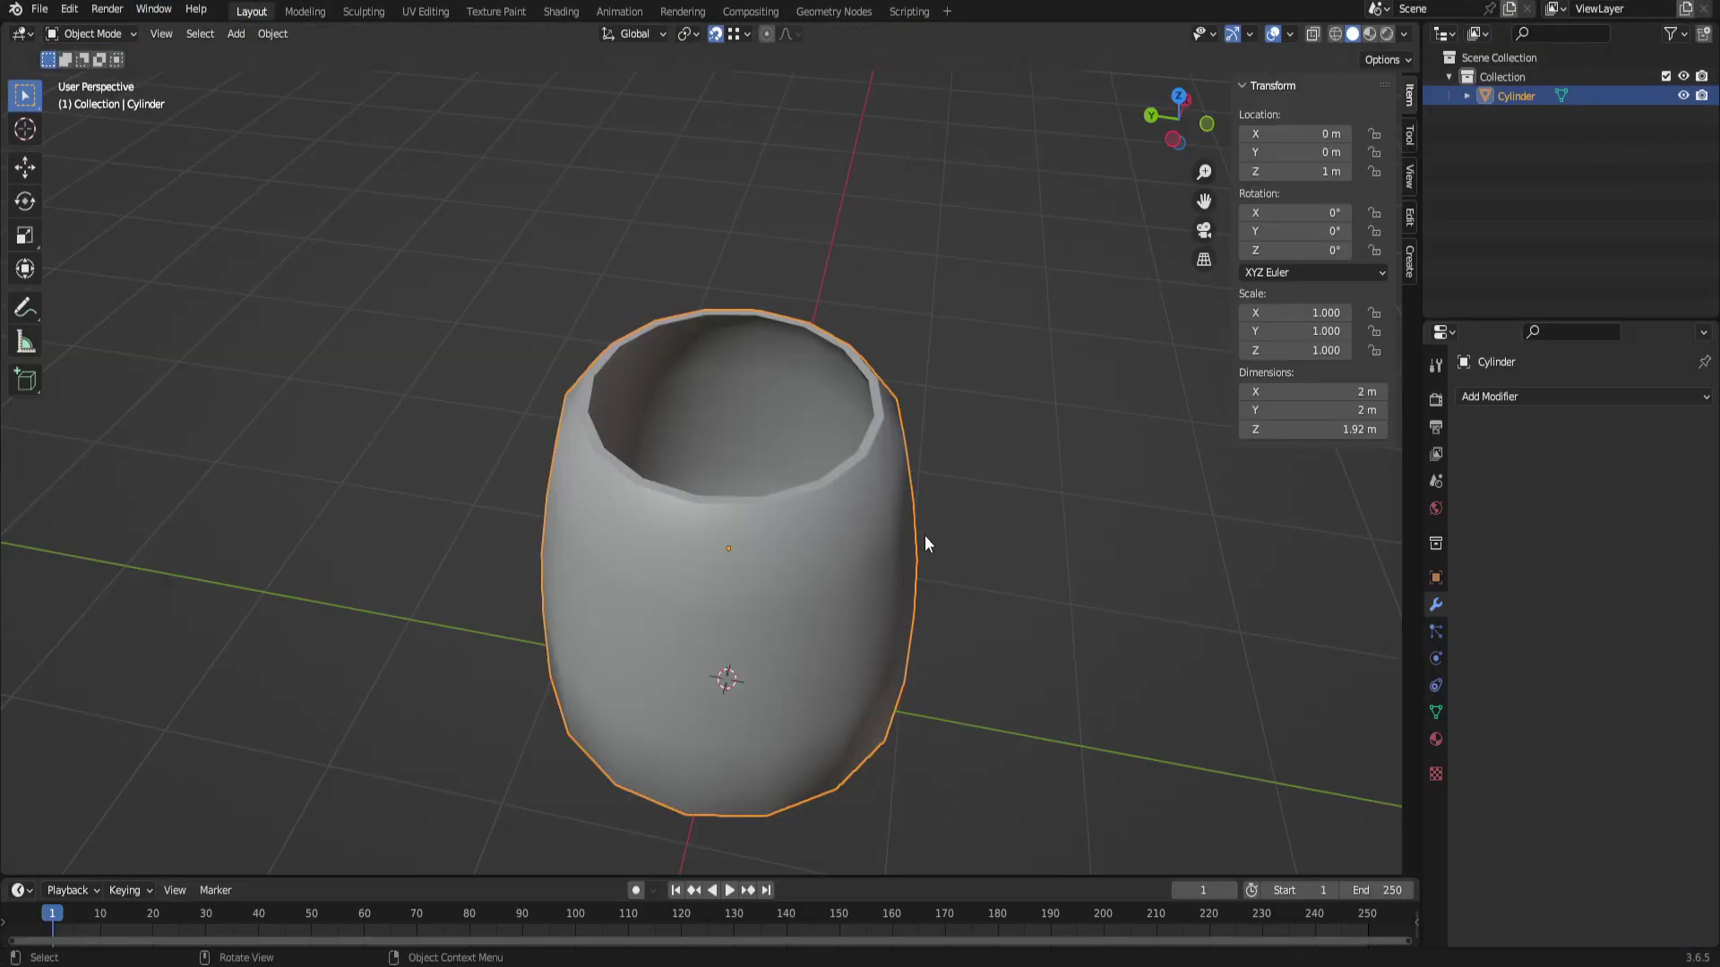
middle_drag(924, 534, 931, 467)
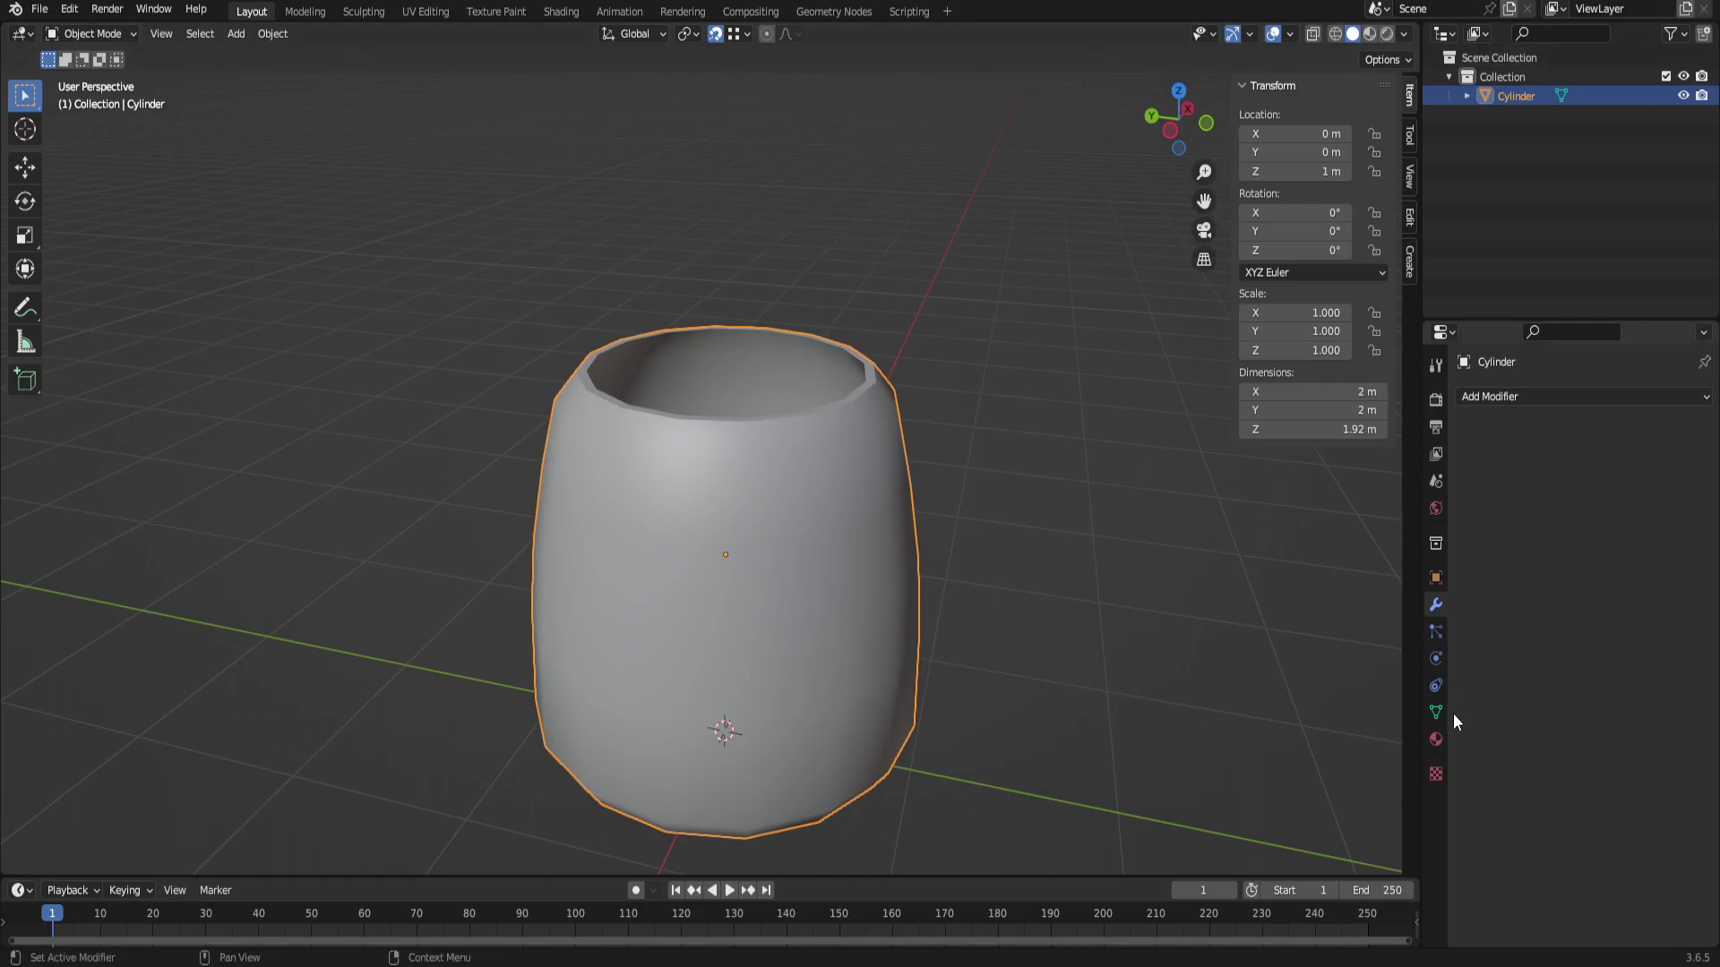
Add a new material named MugMaterial to the cylinder and remove its UV material slot.
click(1436, 737)
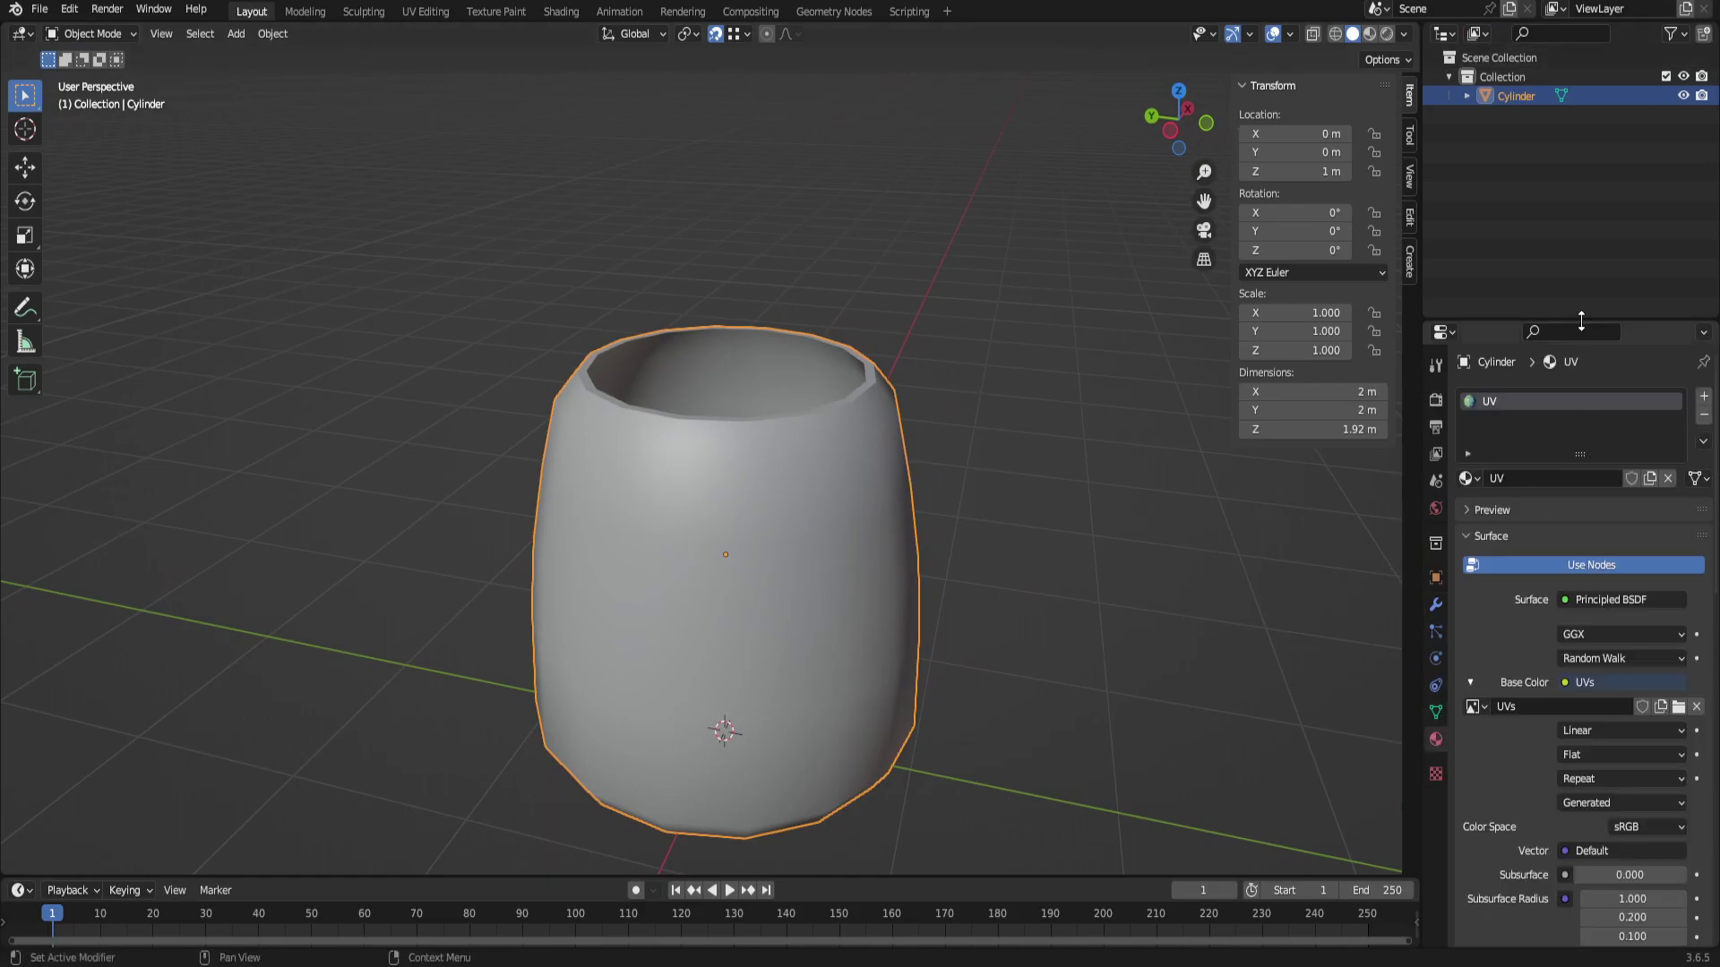
click(1704, 397)
click(1523, 517)
double_click(1550, 518)
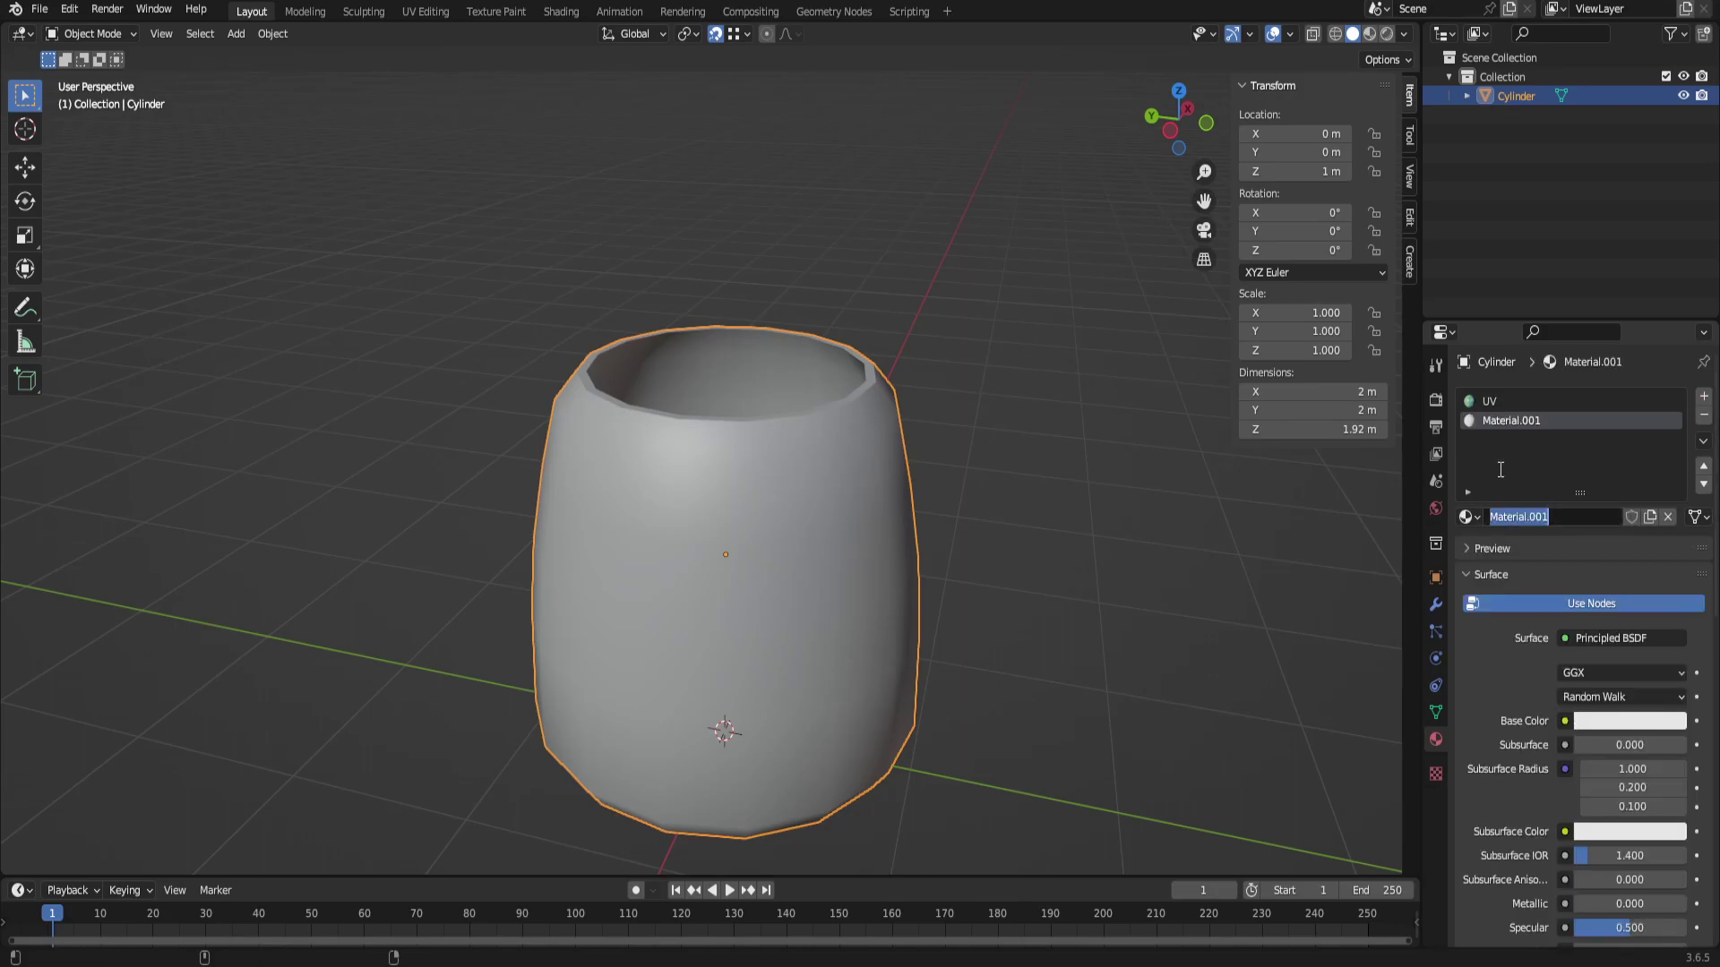
text(MugMa)
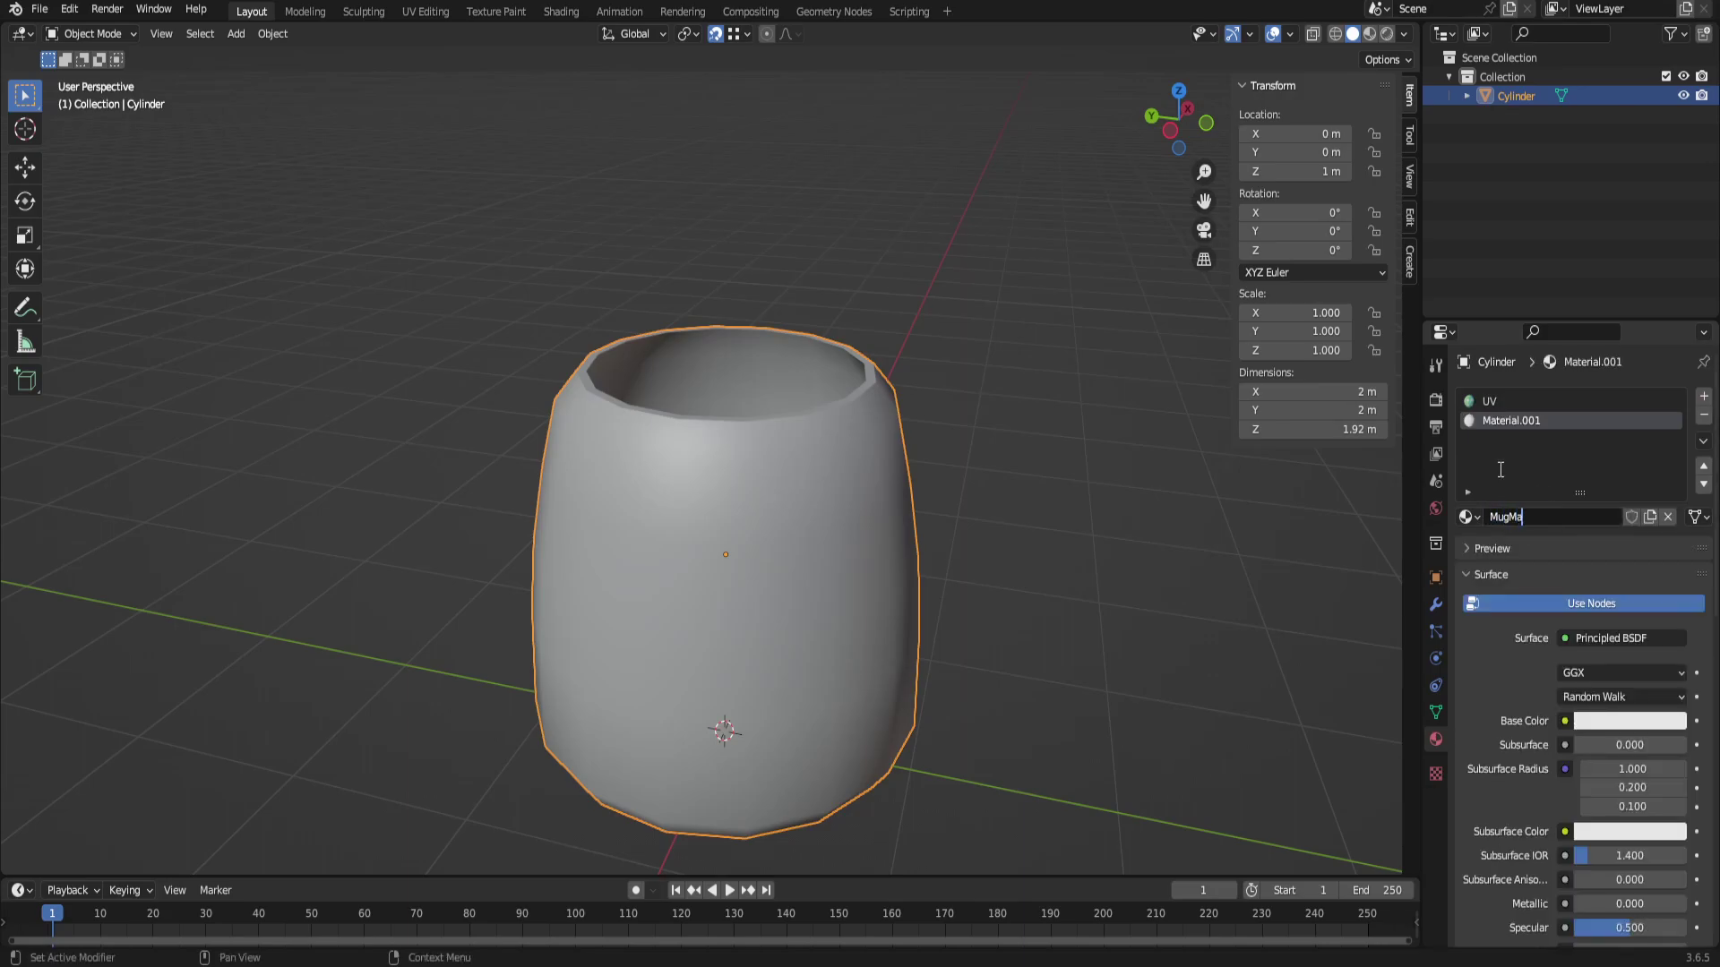
text(terial)
key(Return)
click(1487, 402)
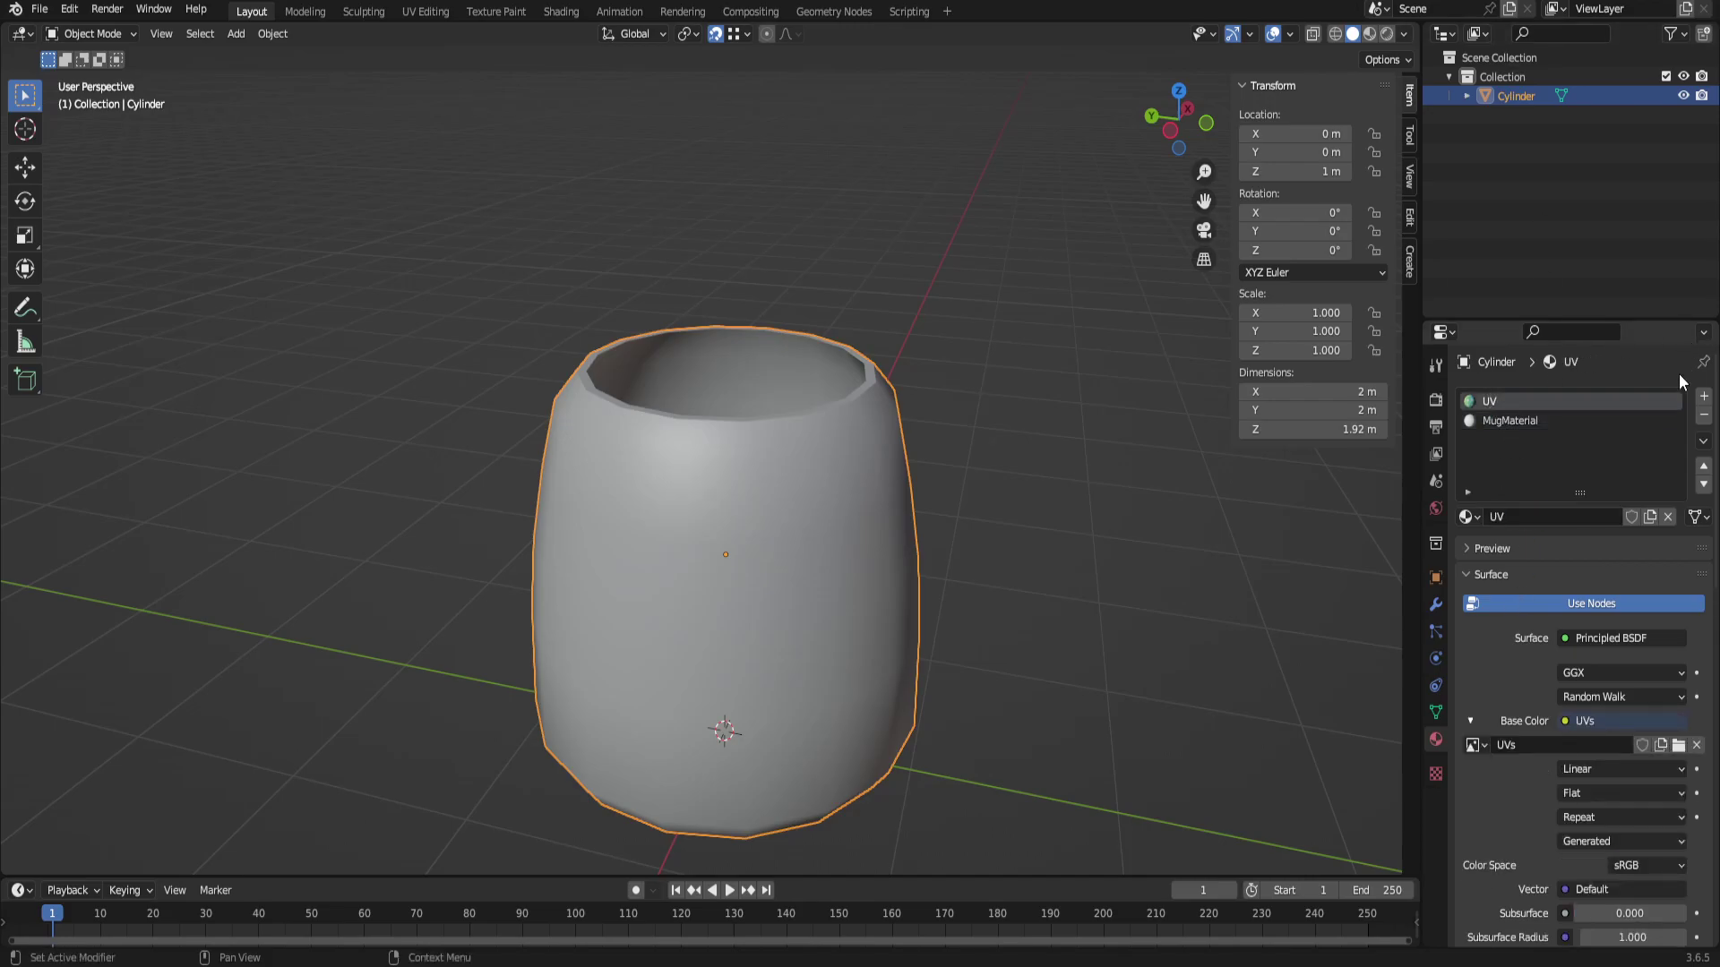
click(1705, 417)
Assign an image texture to MugMaterial's base color and load uglyMUG.png from the Teaching folder on the Windows-SSD drive.
click(1567, 683)
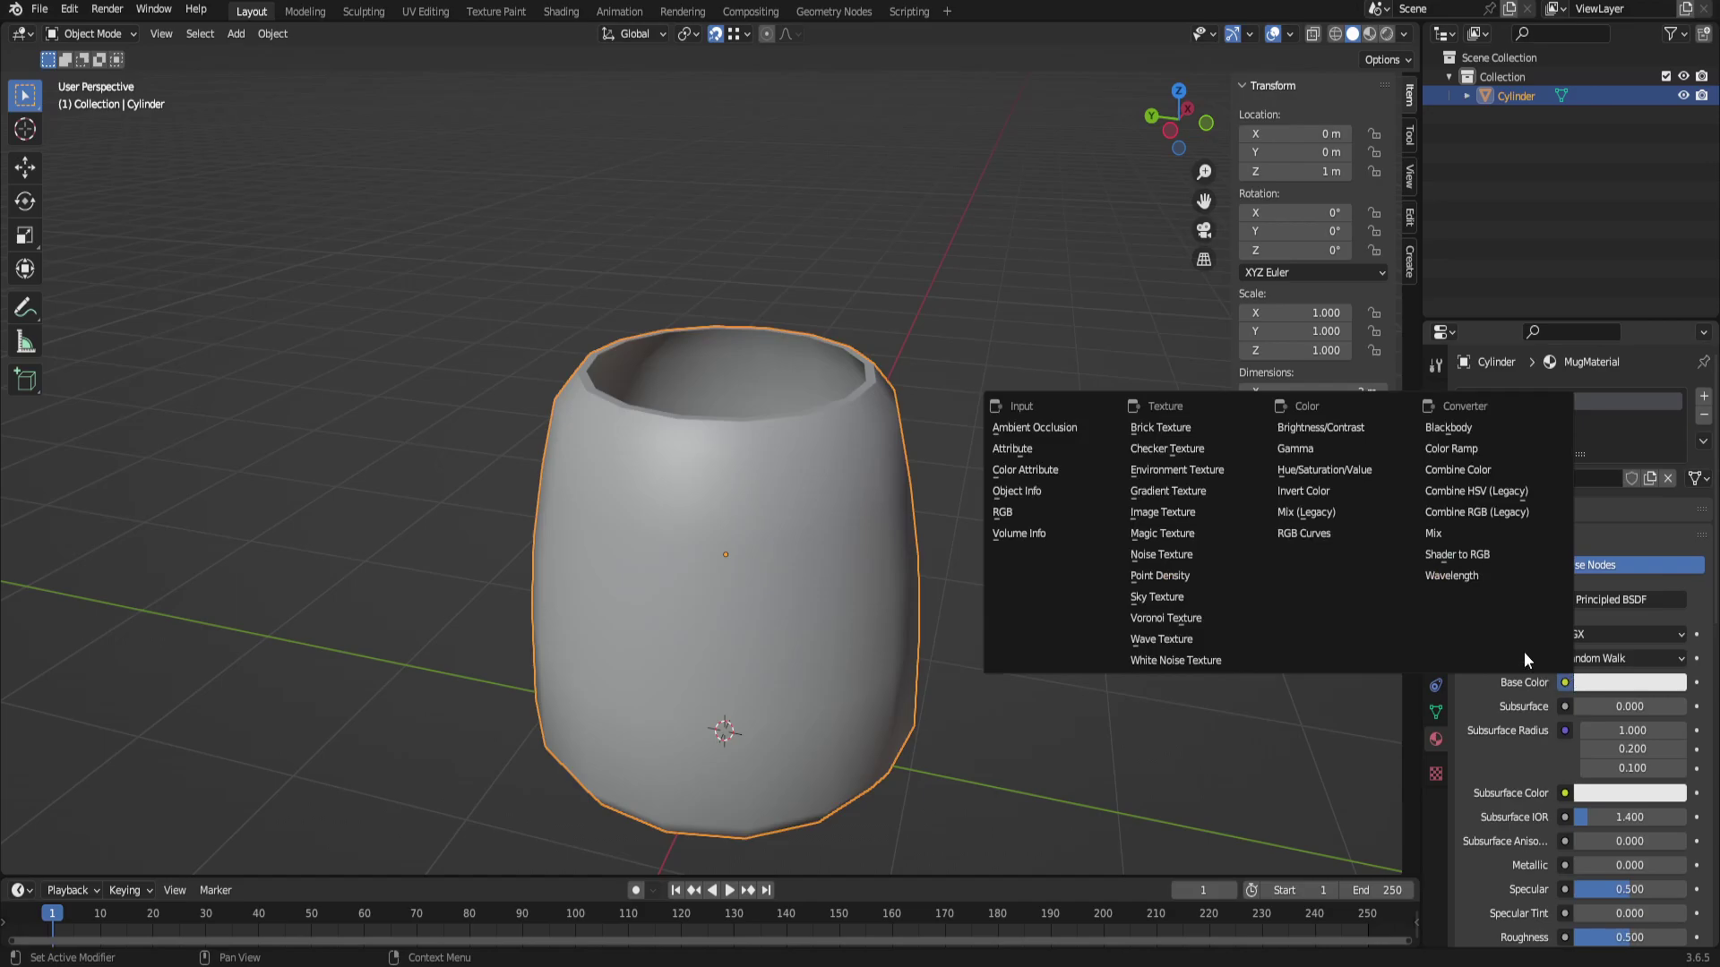
click(1202, 512)
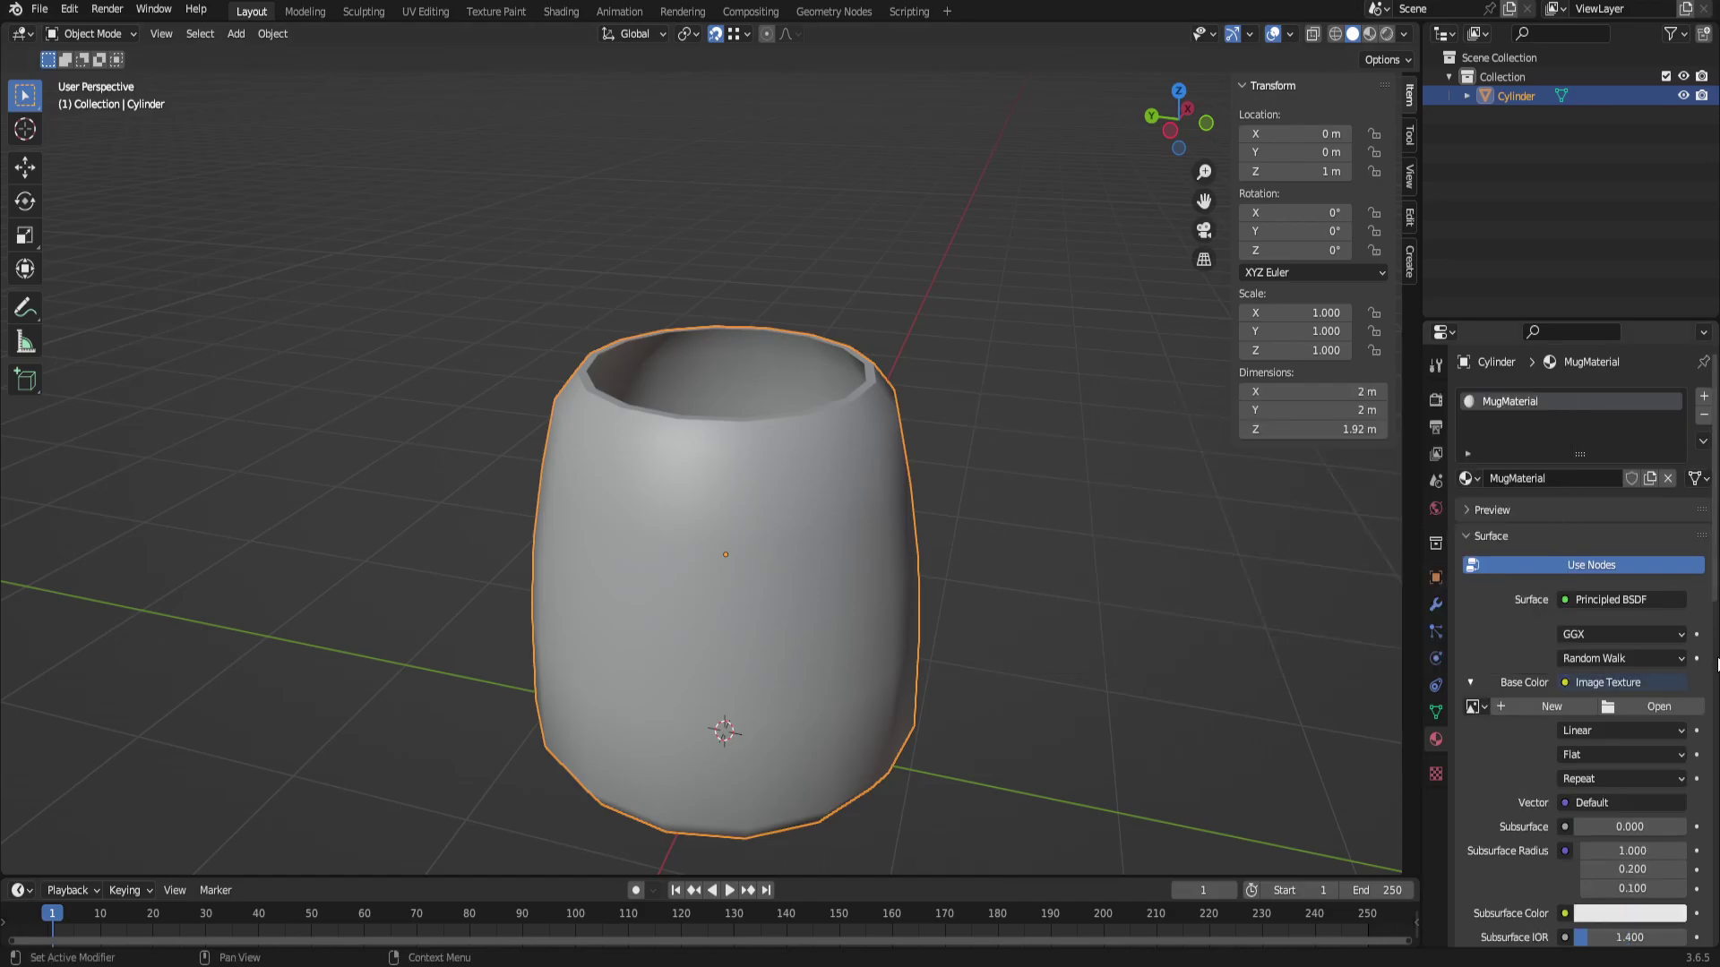
click(1659, 706)
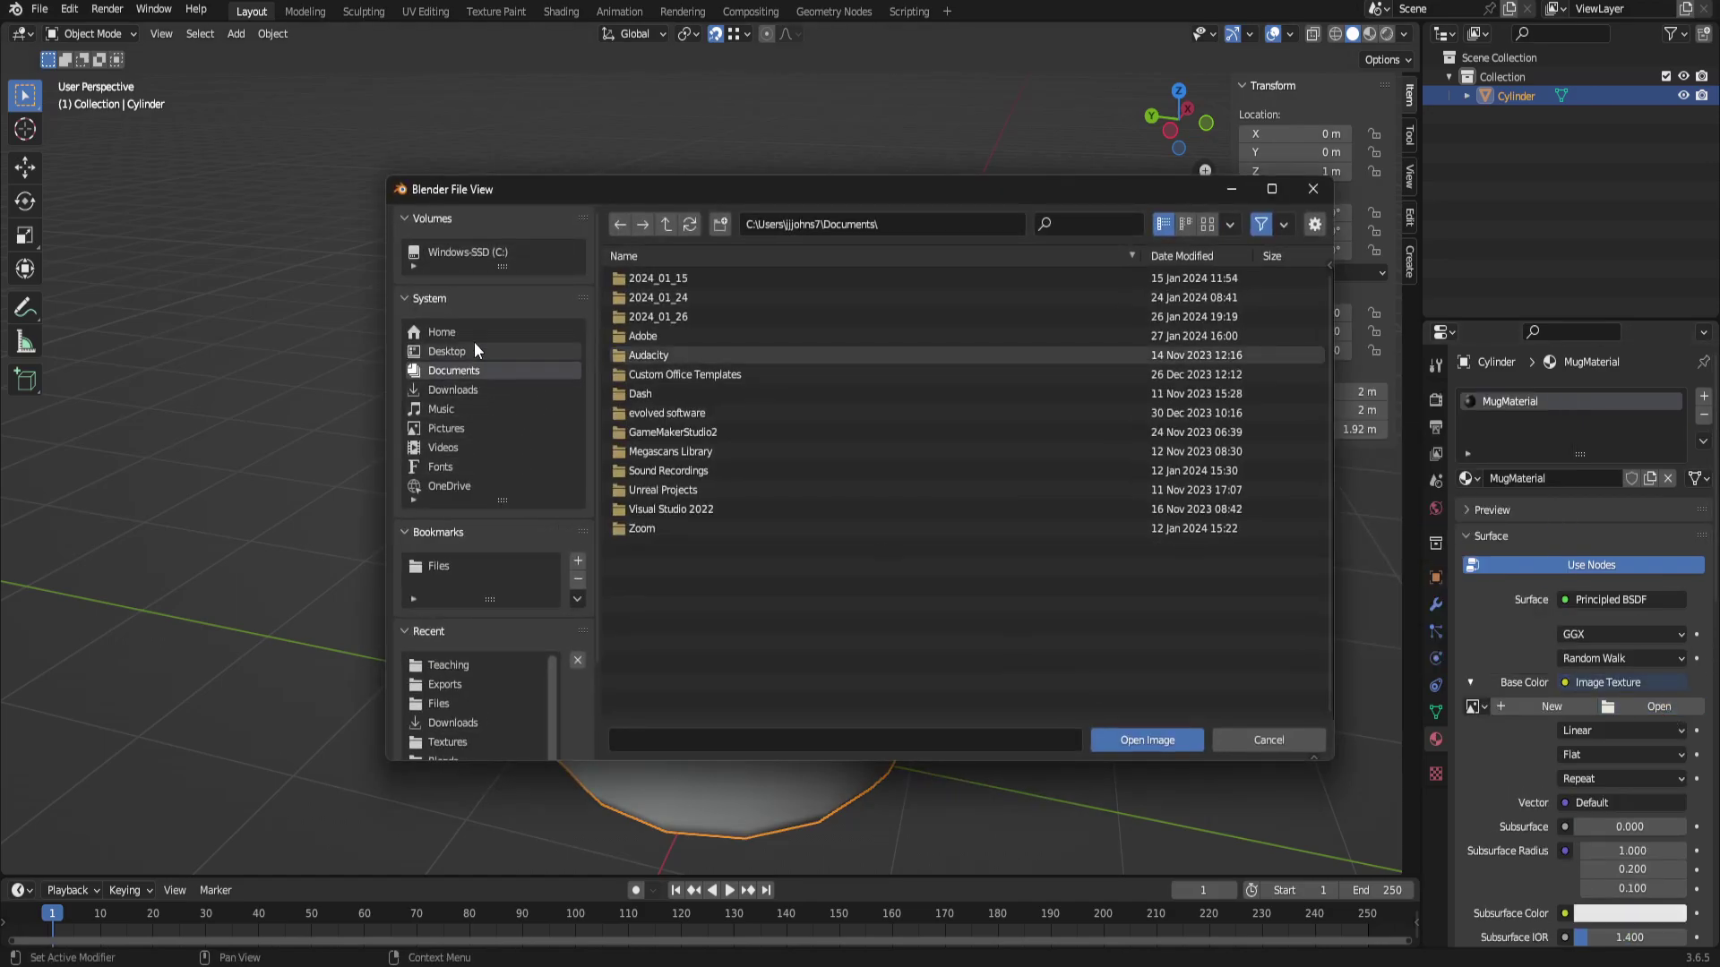
click(473, 254)
double_click(659, 415)
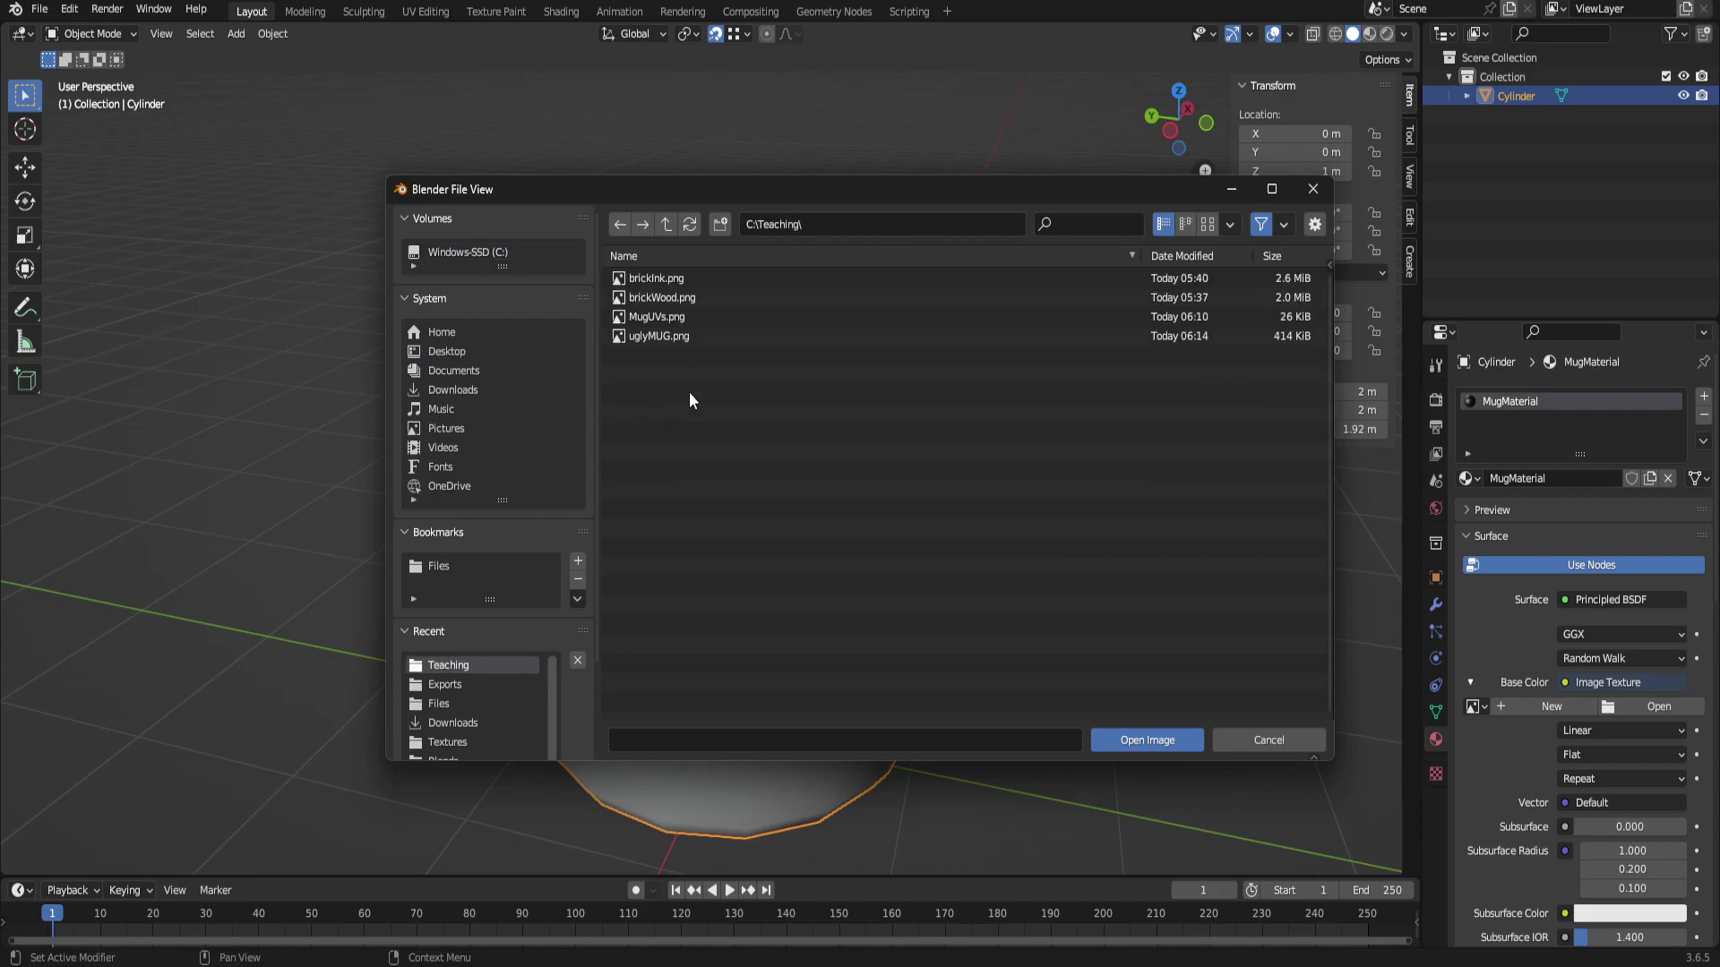
click(660, 337)
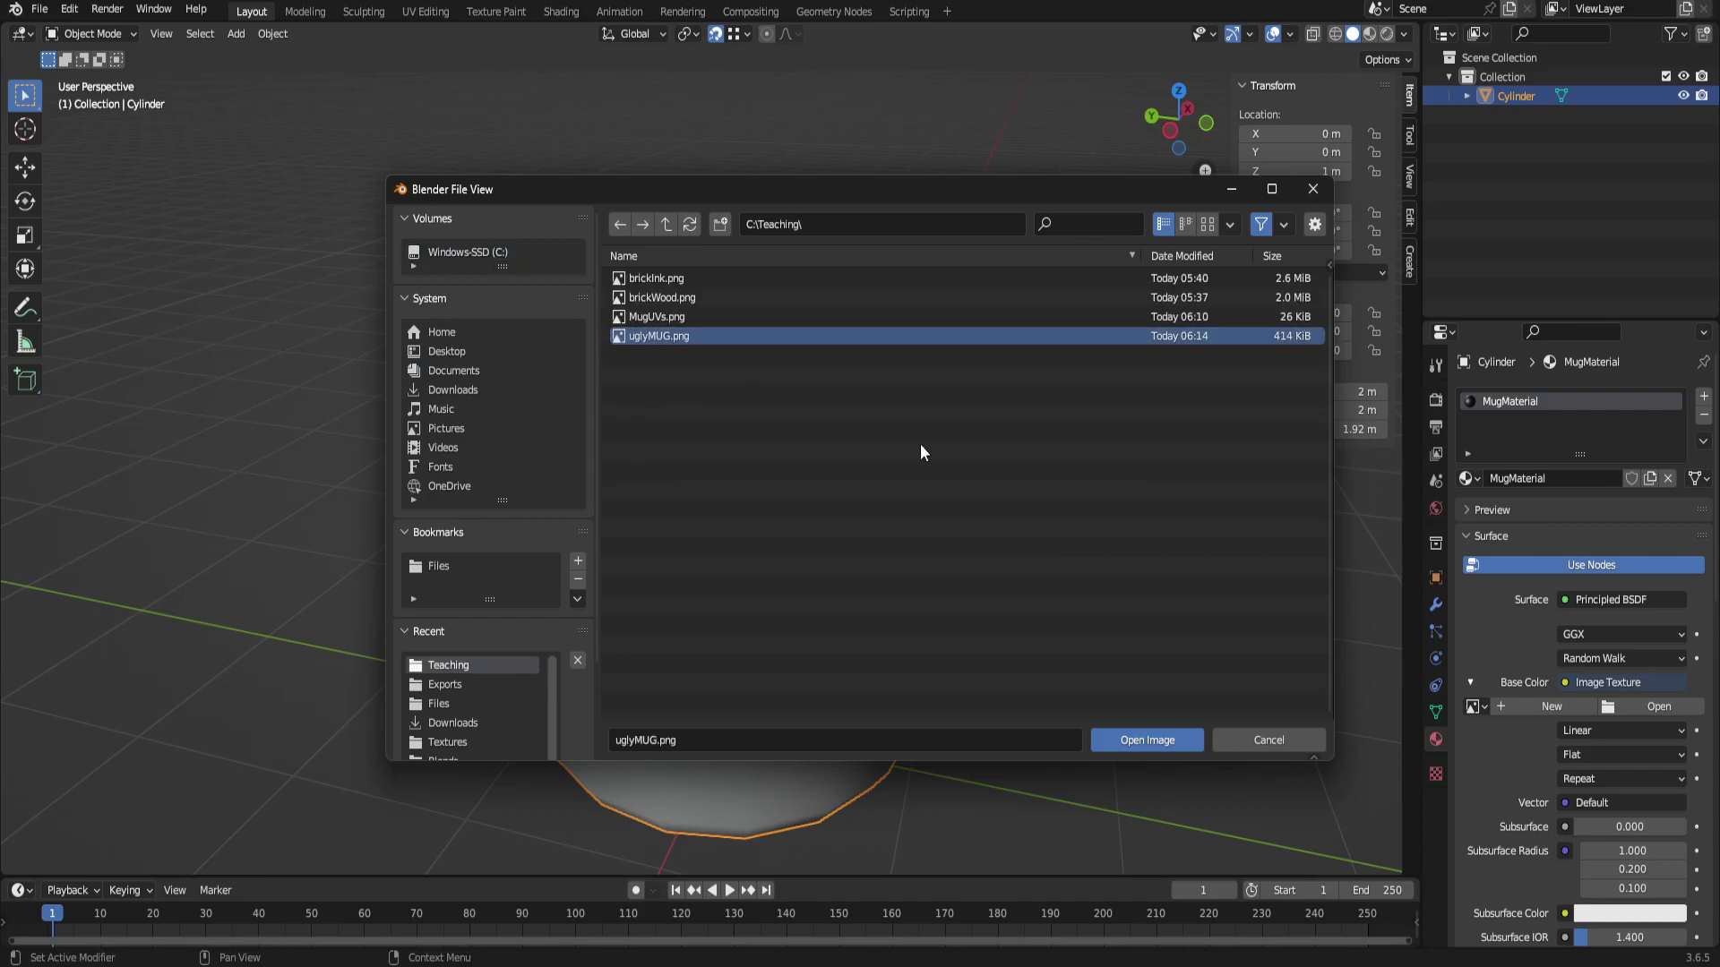
click(1138, 736)
Set the solid viewport shading color to Texture and inspect the lettering around the mug from several sides.
click(1404, 33)
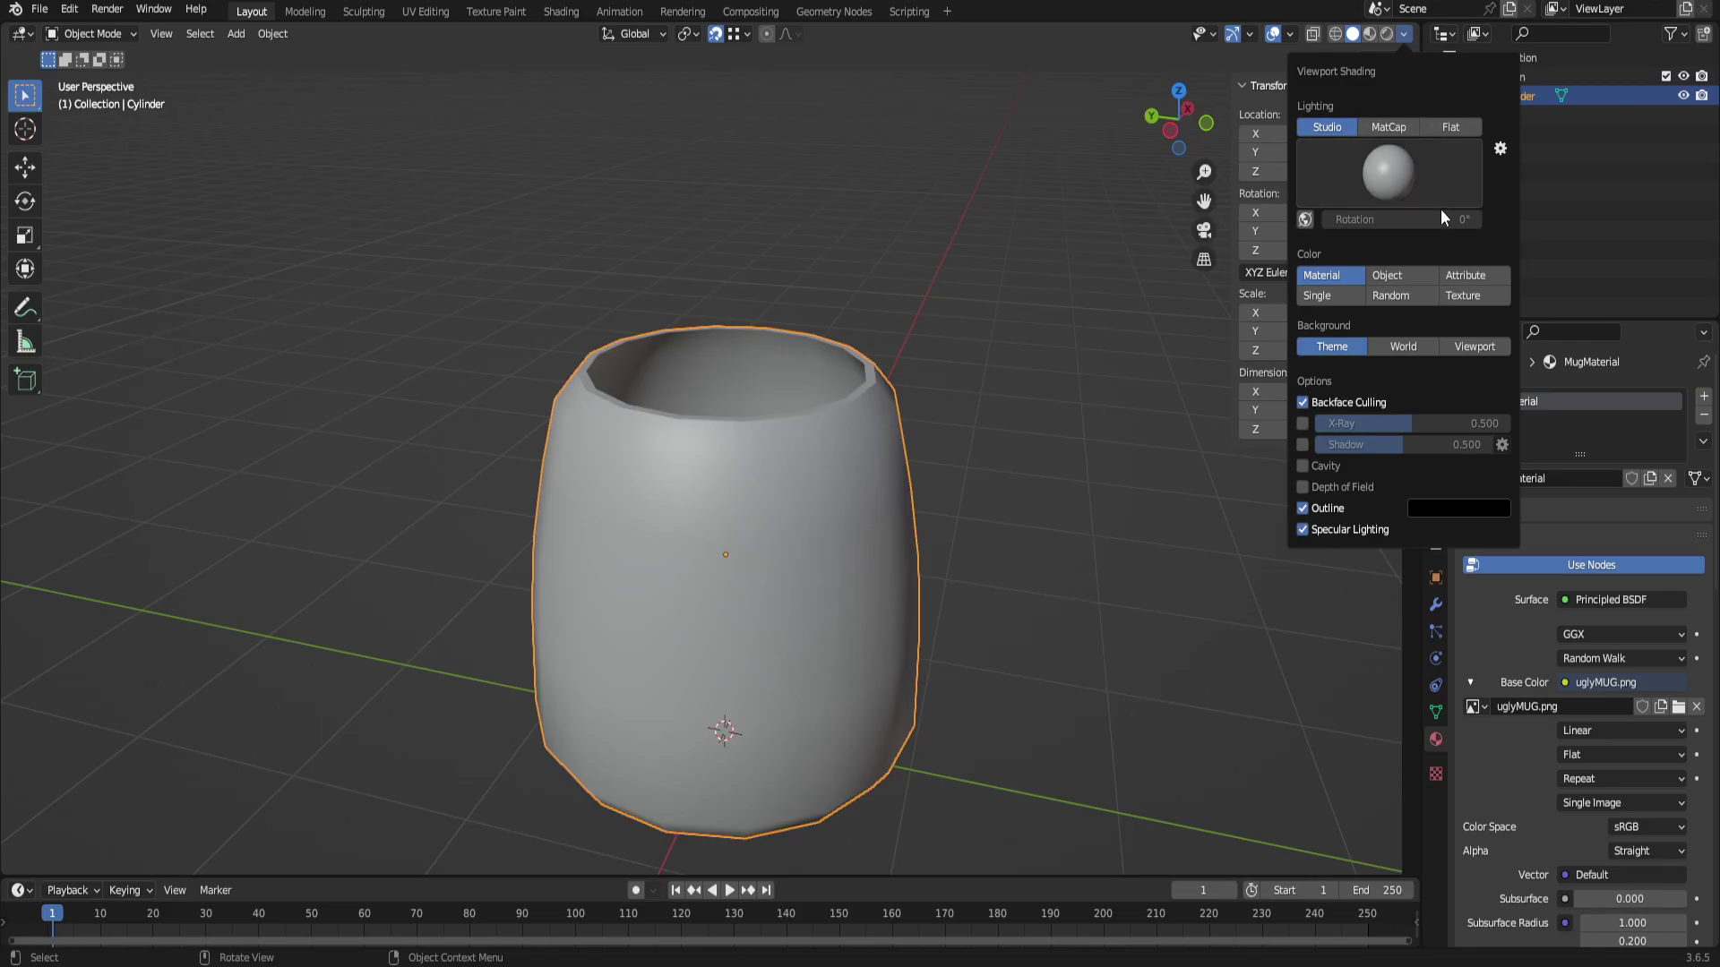
click(1469, 296)
scroll(722, 507, down, 3)
mouse_move(722, 507)
middle_down()
mouse_move(903, 588)
mouse_move(1154, 588)
mouse_move(1045, 711)
mouse_move(976, 595)
mouse_move(733, 378)
mouse_move(889, 466)
mouse_move(862, 757)
mouse_move(1014, 645)
mouse_move(1064, 507)
mouse_move(802, 473)
middle_up()
click(987, 486)
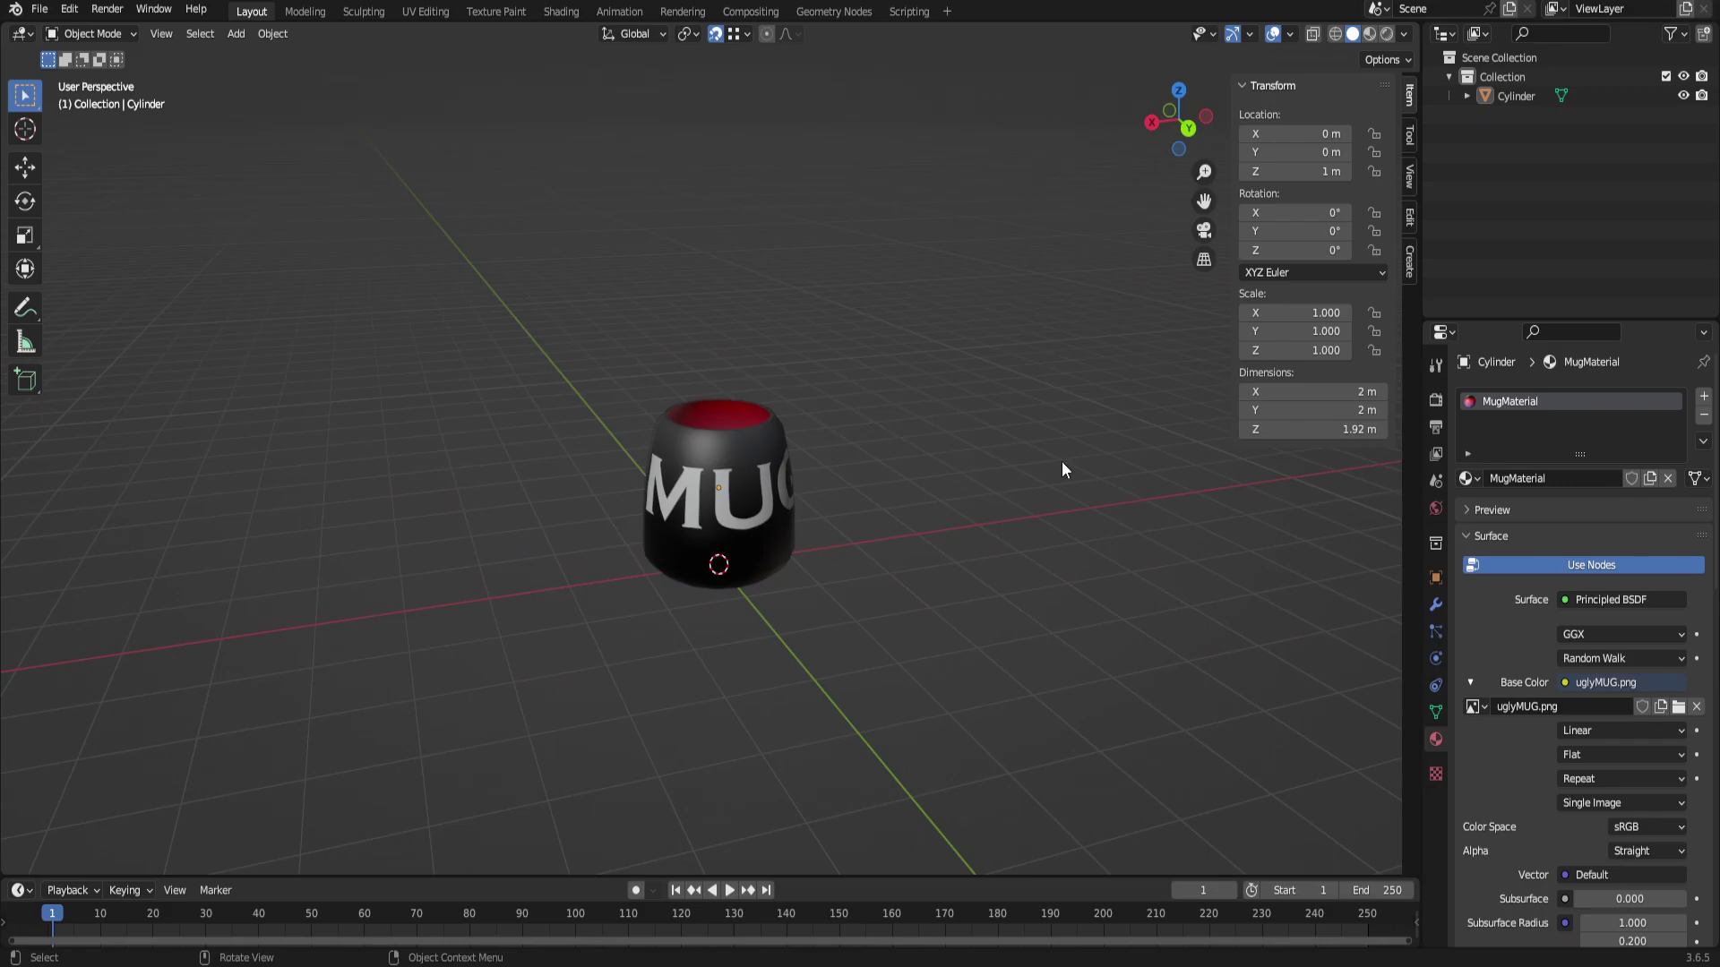
click(1066, 887)
middle_drag(1110, 453, 776, 482)
click(792, 564)
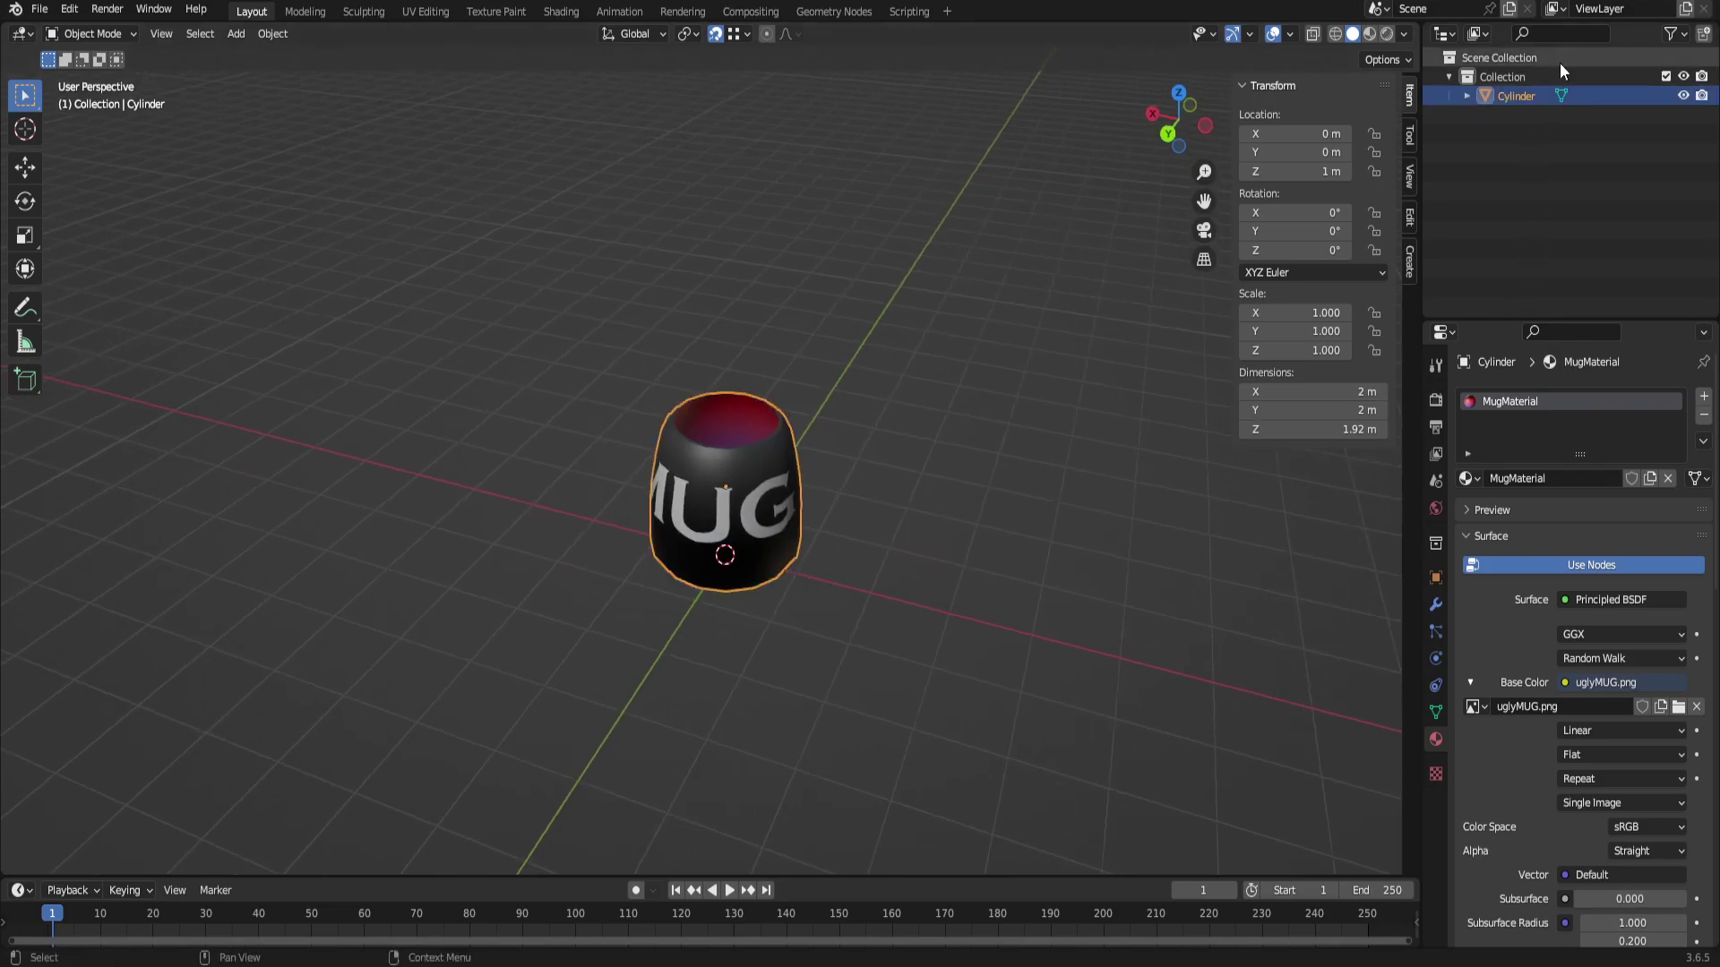
Hide the cylinder in the viewport and bring up Photoshop with the brickWood.png image.
click(1683, 96)
shift+middle_drag(832, 615, 943, 517)
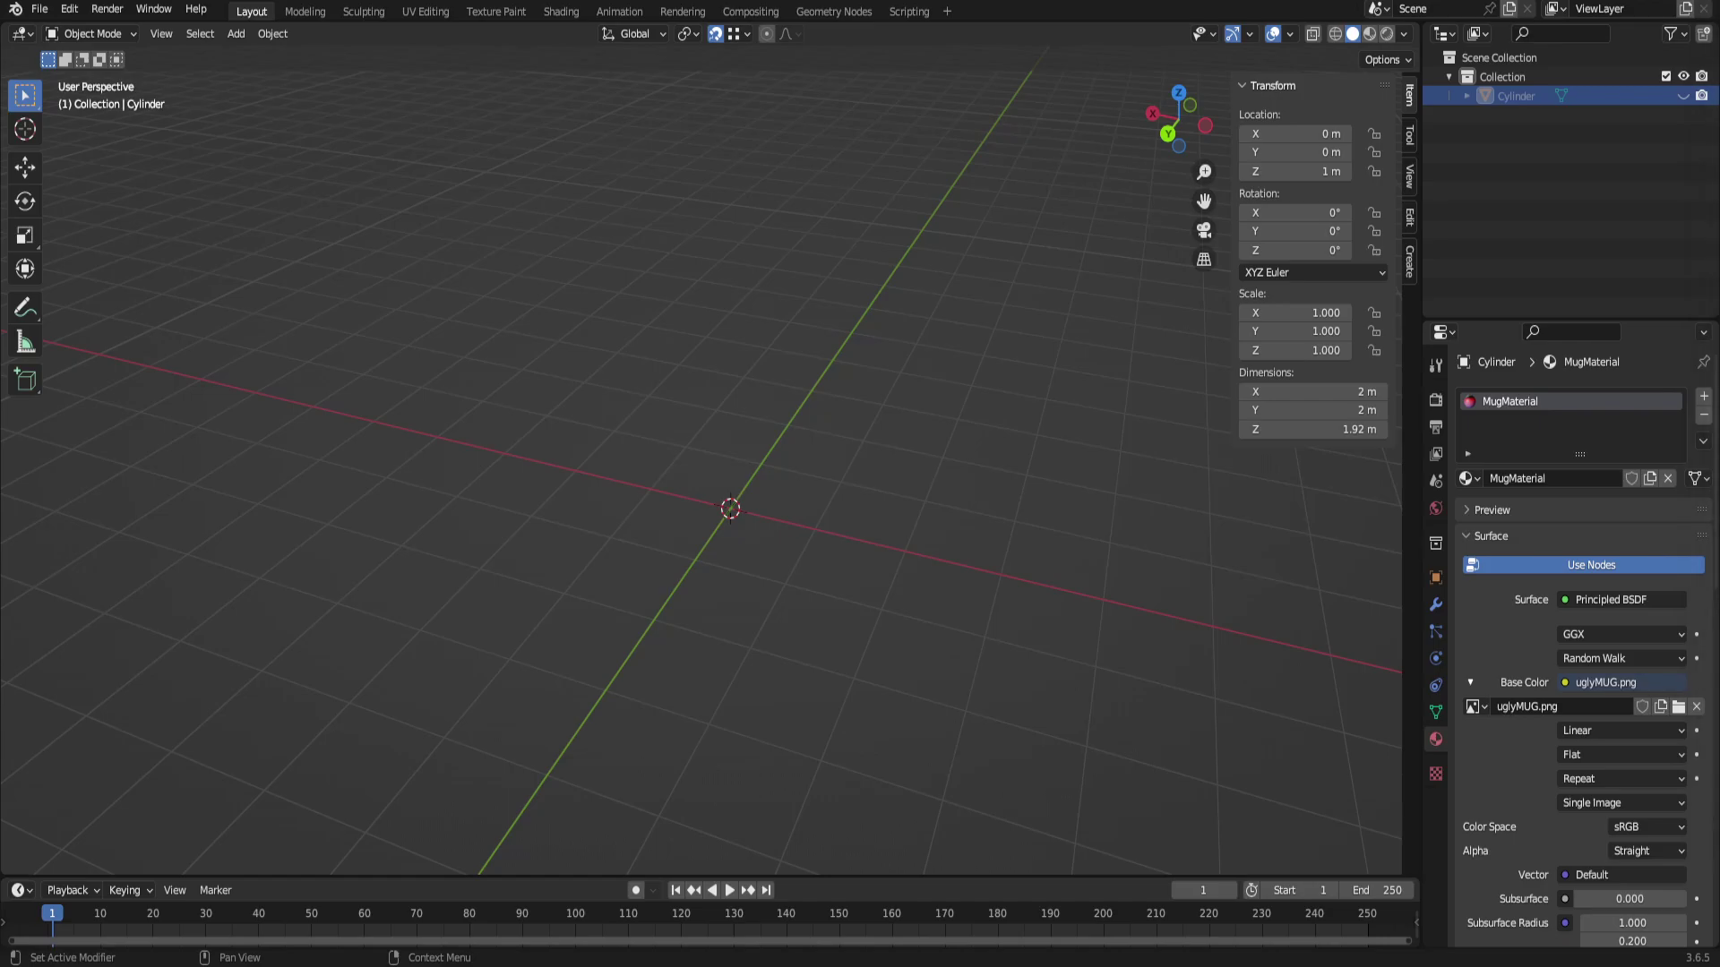
drag(1719, 235, 1068, 117)
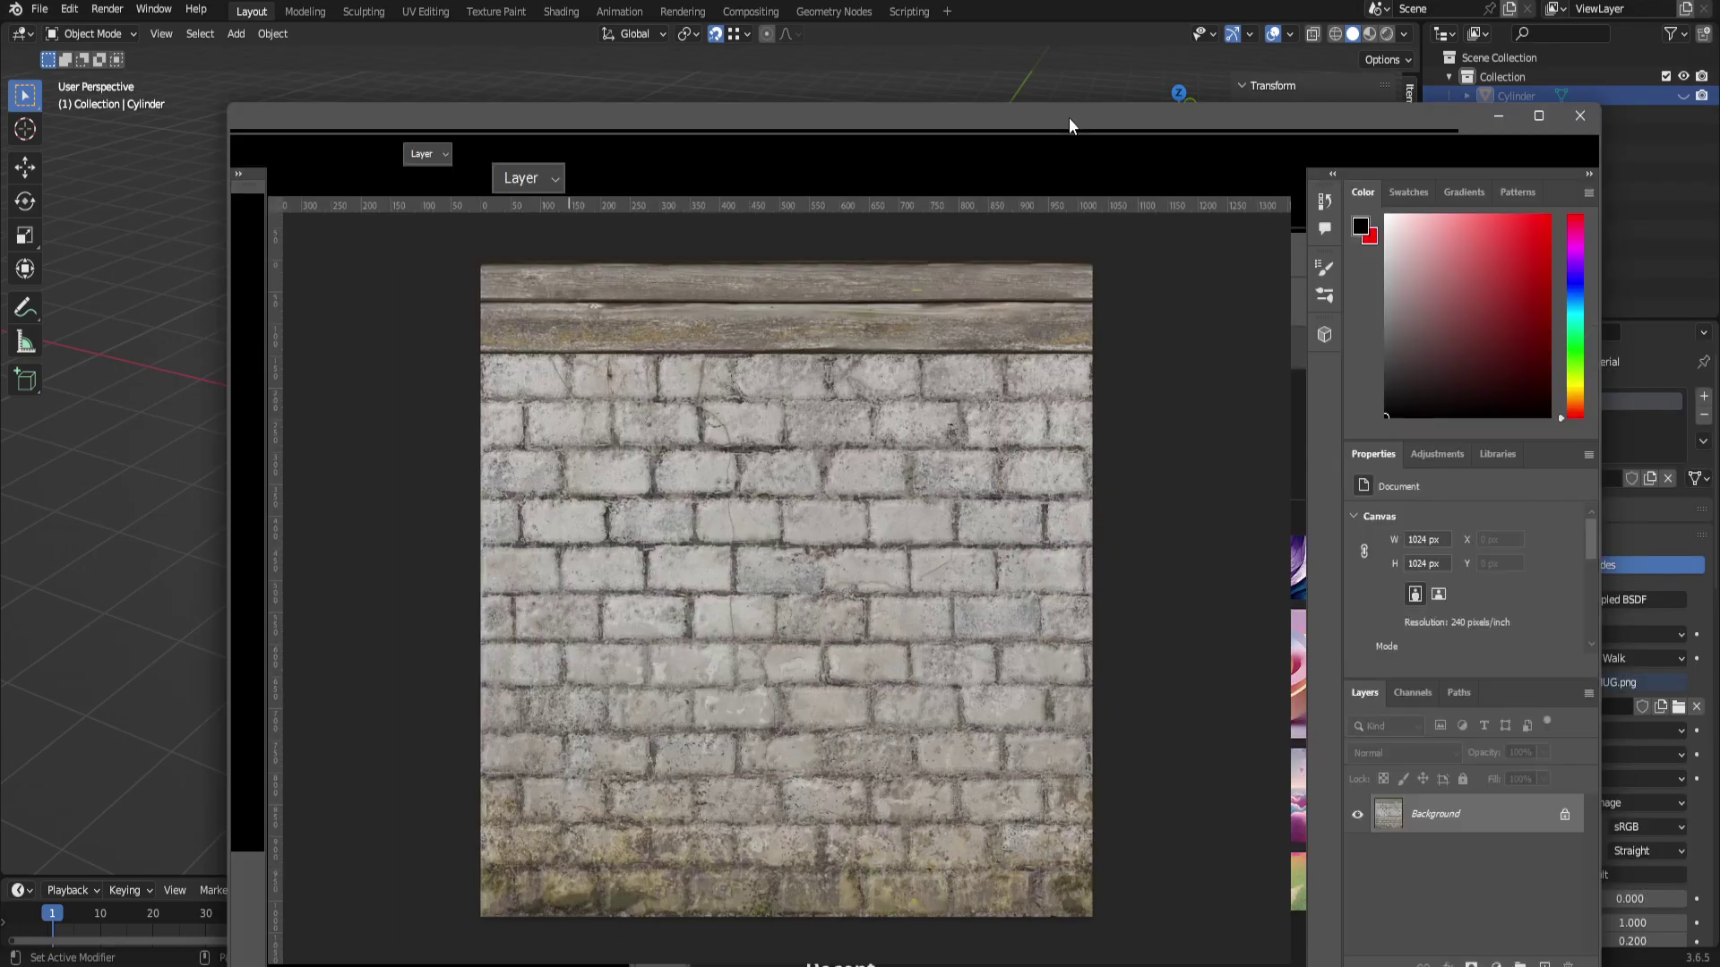
click(1475, 110)
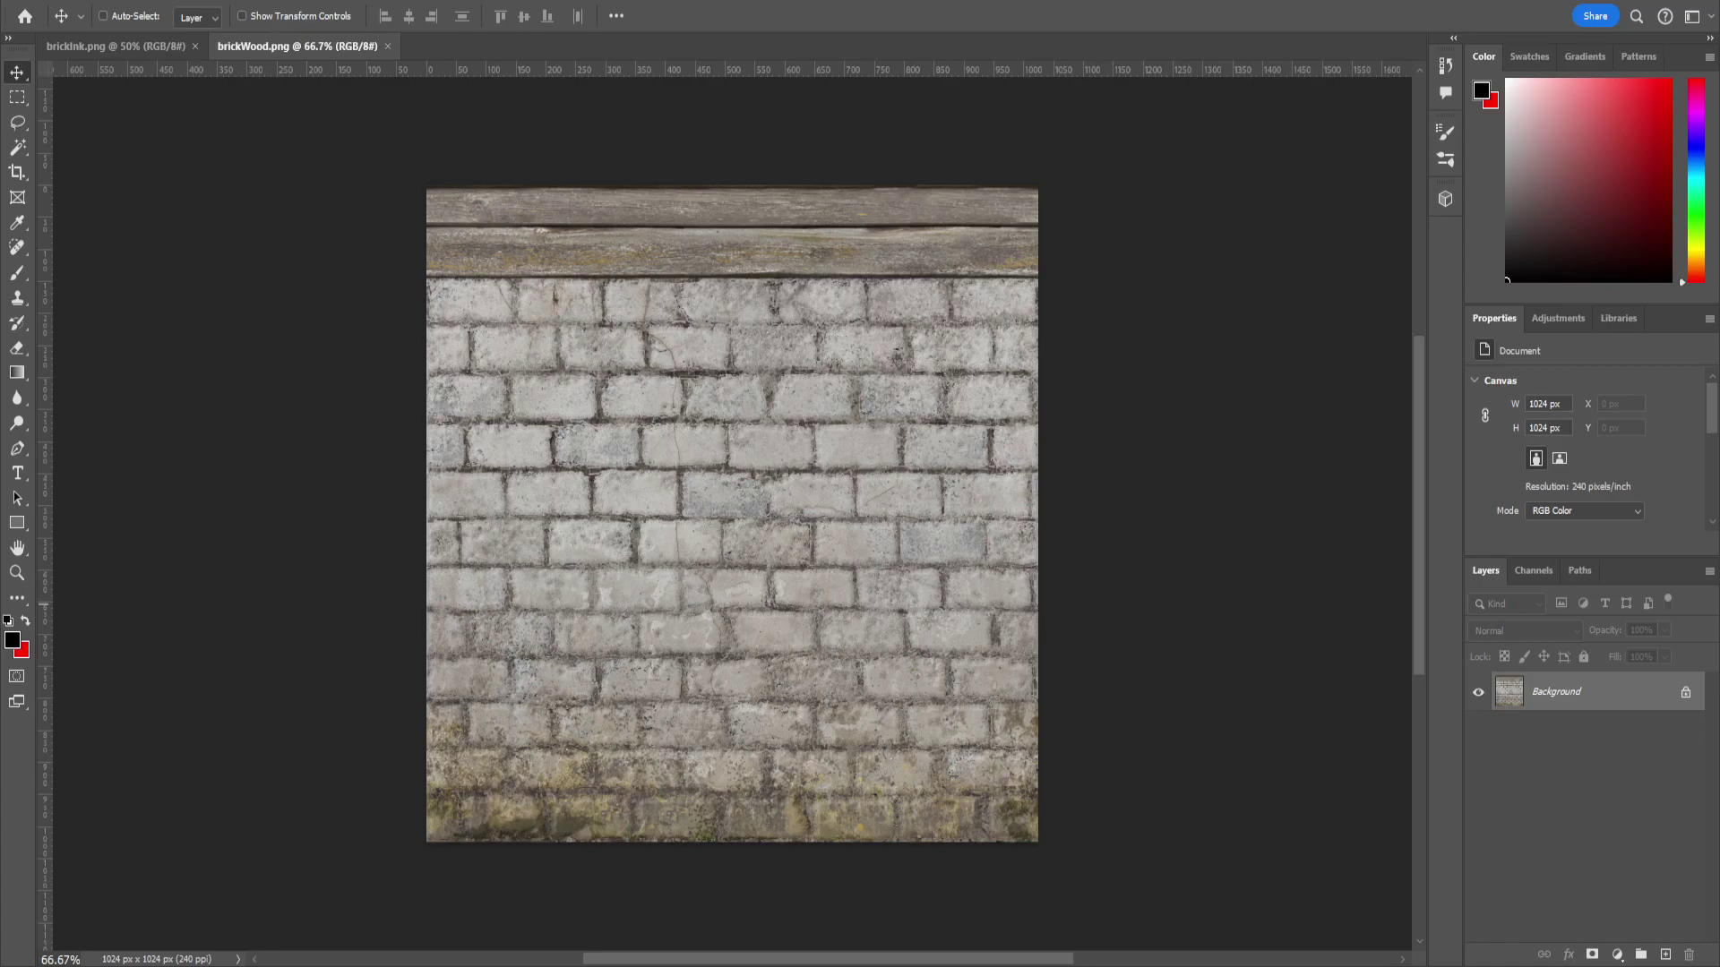
Switch to the web browser, maximize it, and look through the Brick textures on Texture Ninja.
key(alt+Tab)
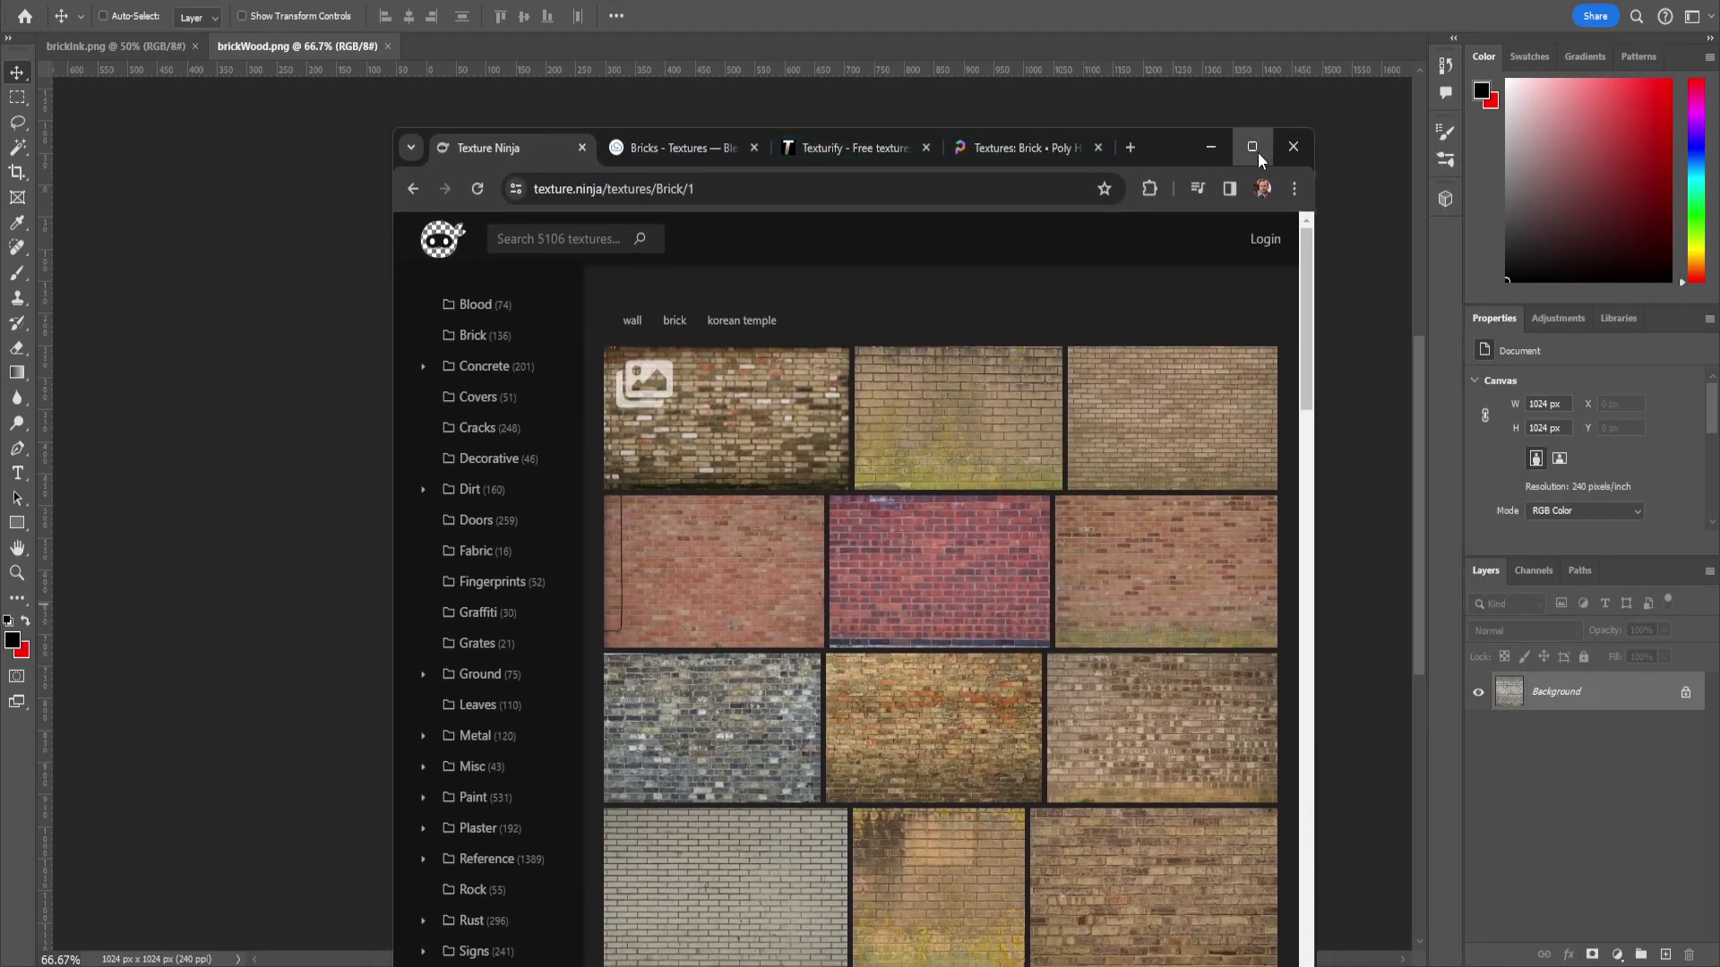
click(1258, 152)
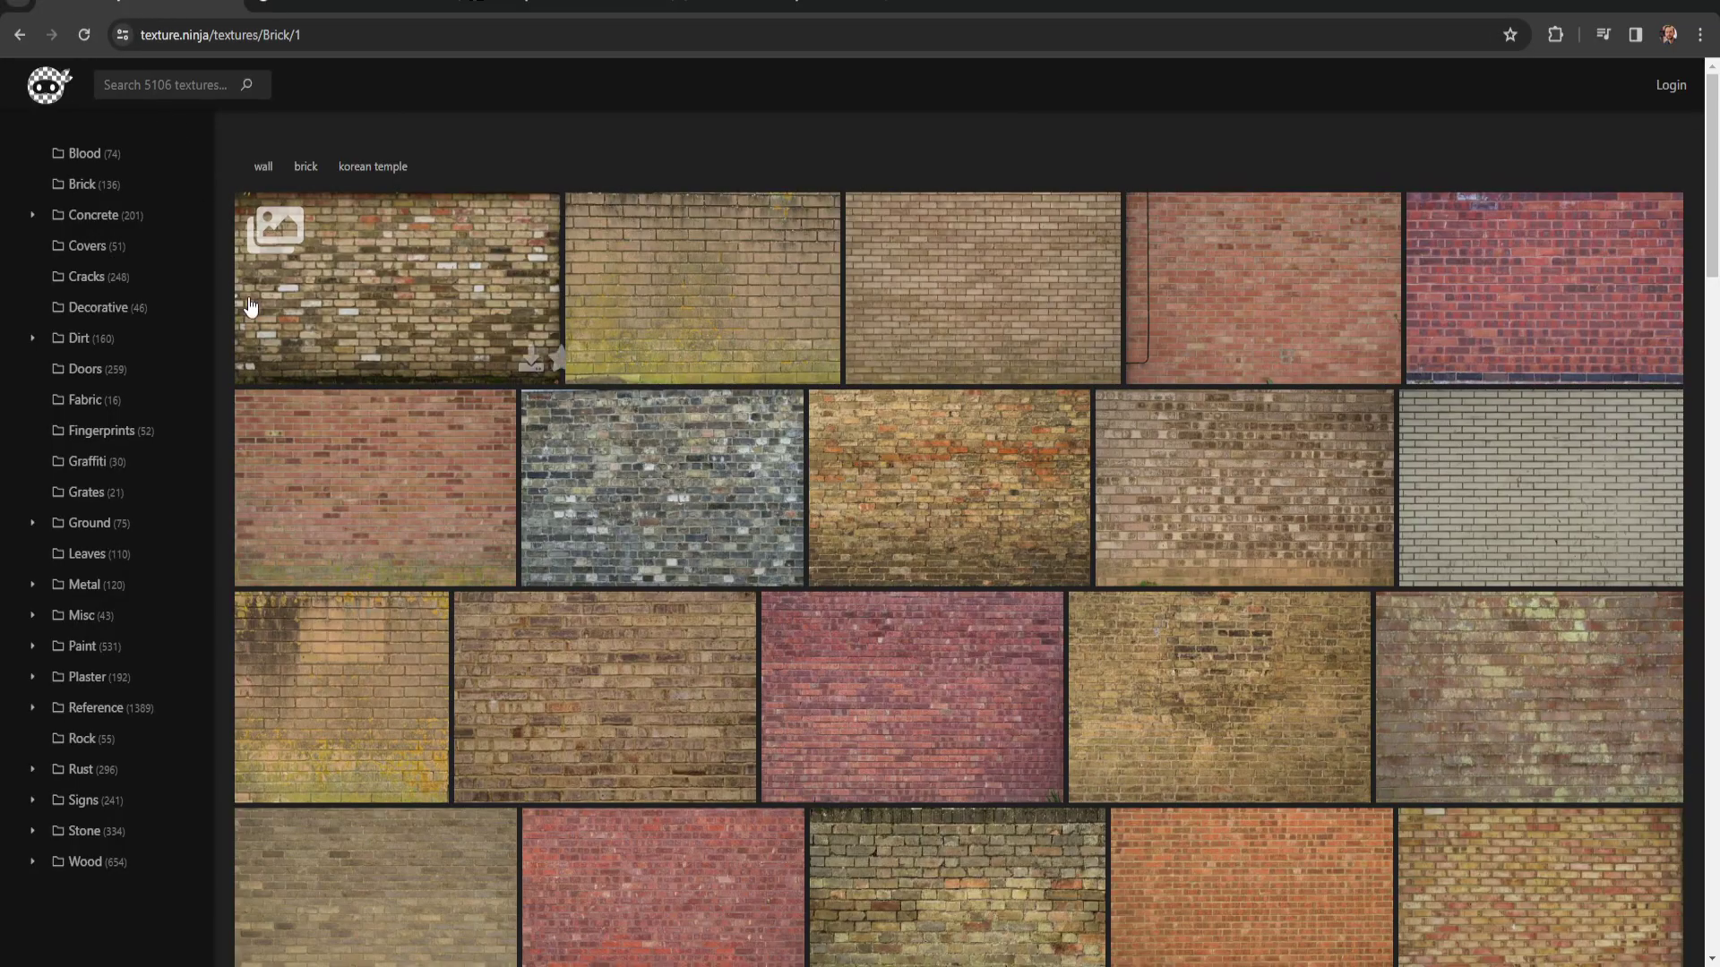
scroll(624, 678, down, 1)
scroll(627, 670, down, 10)
scroll(622, 686, up, 10)
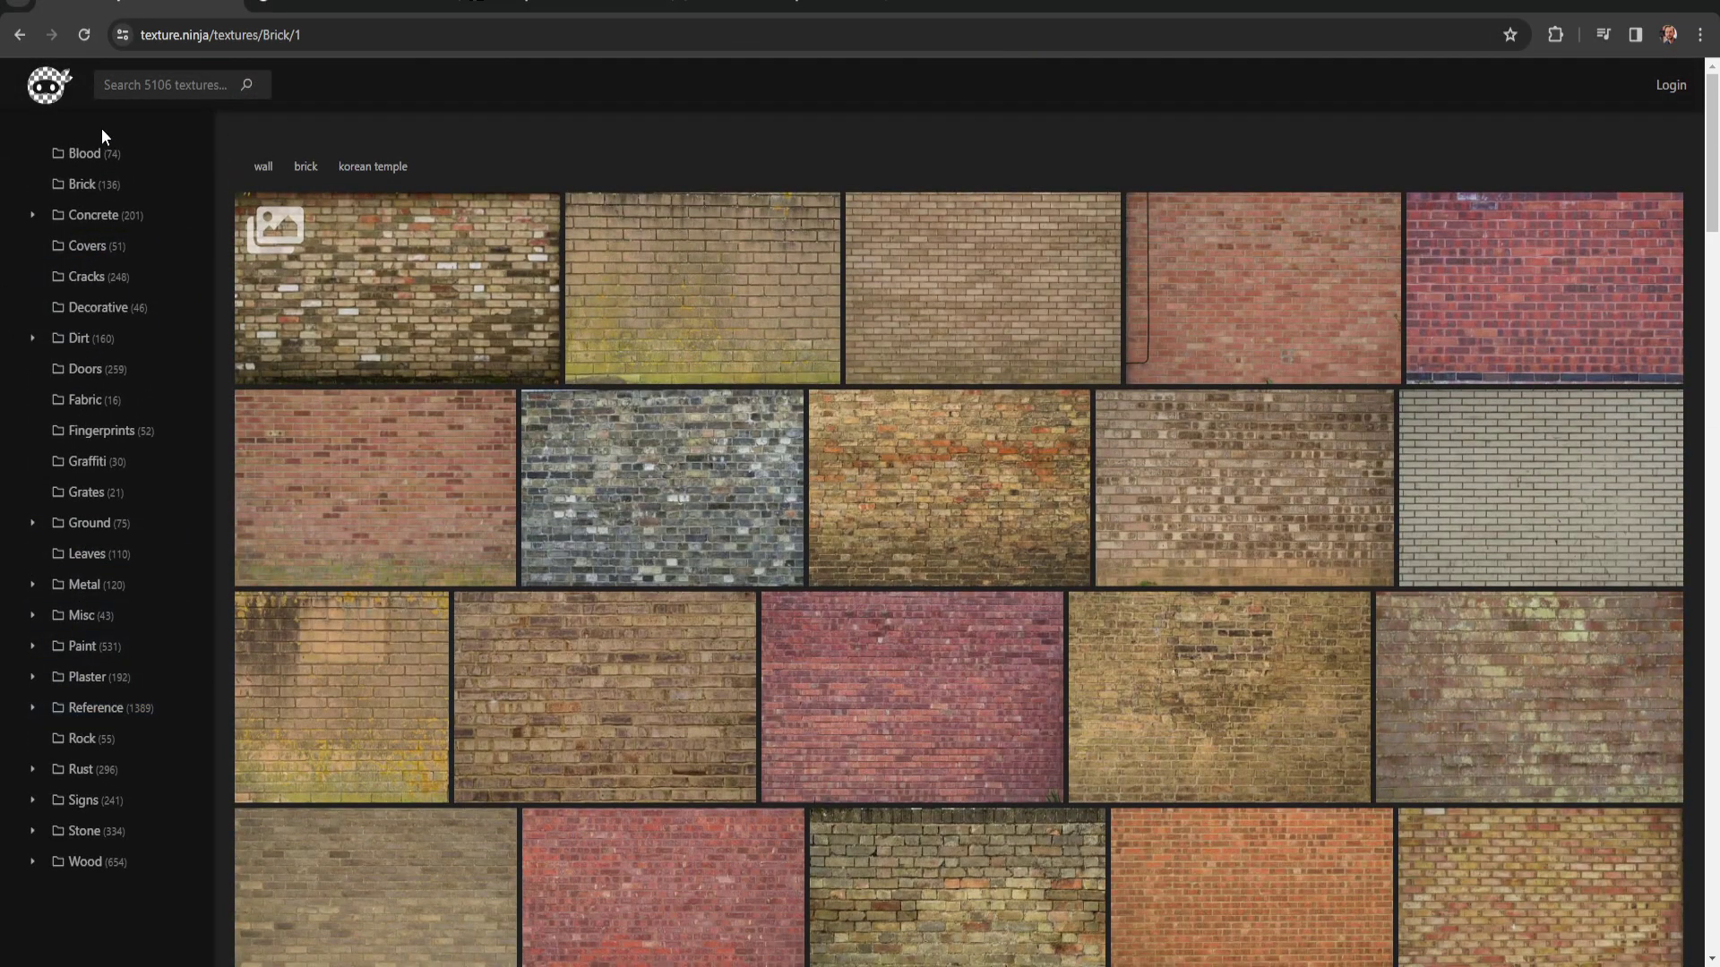
Look through Texture Ninja's Cracks category and preview the texture of a single crack across asphalt.
click(87, 281)
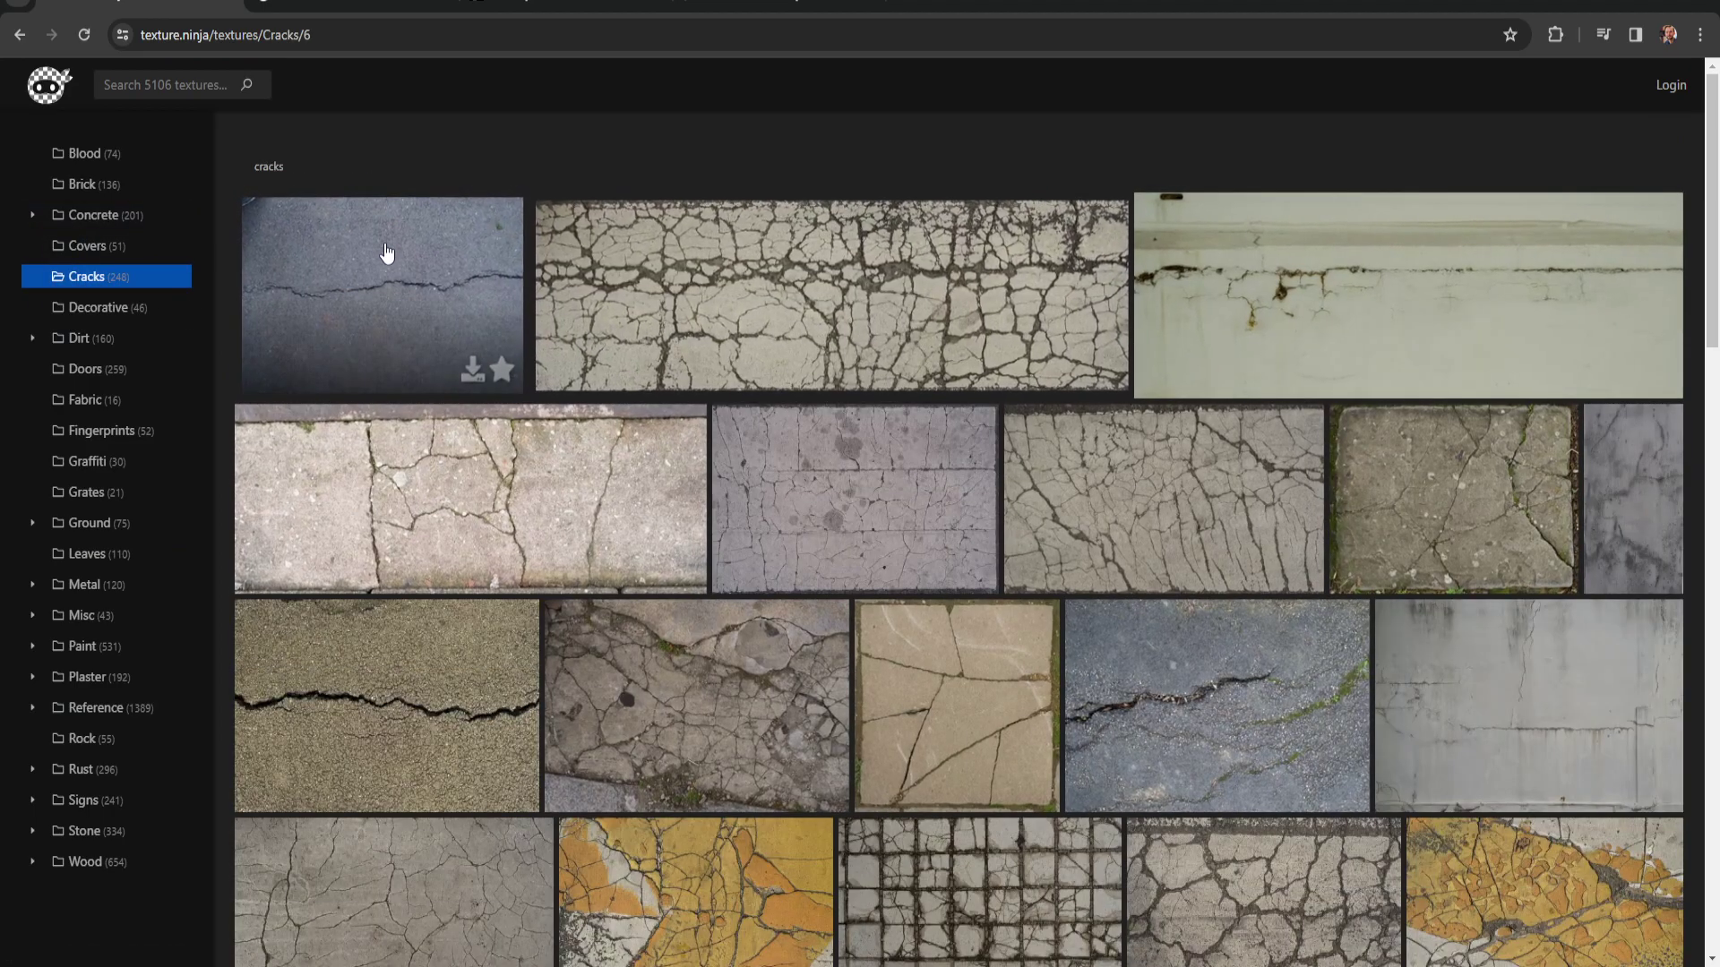
click(437, 268)
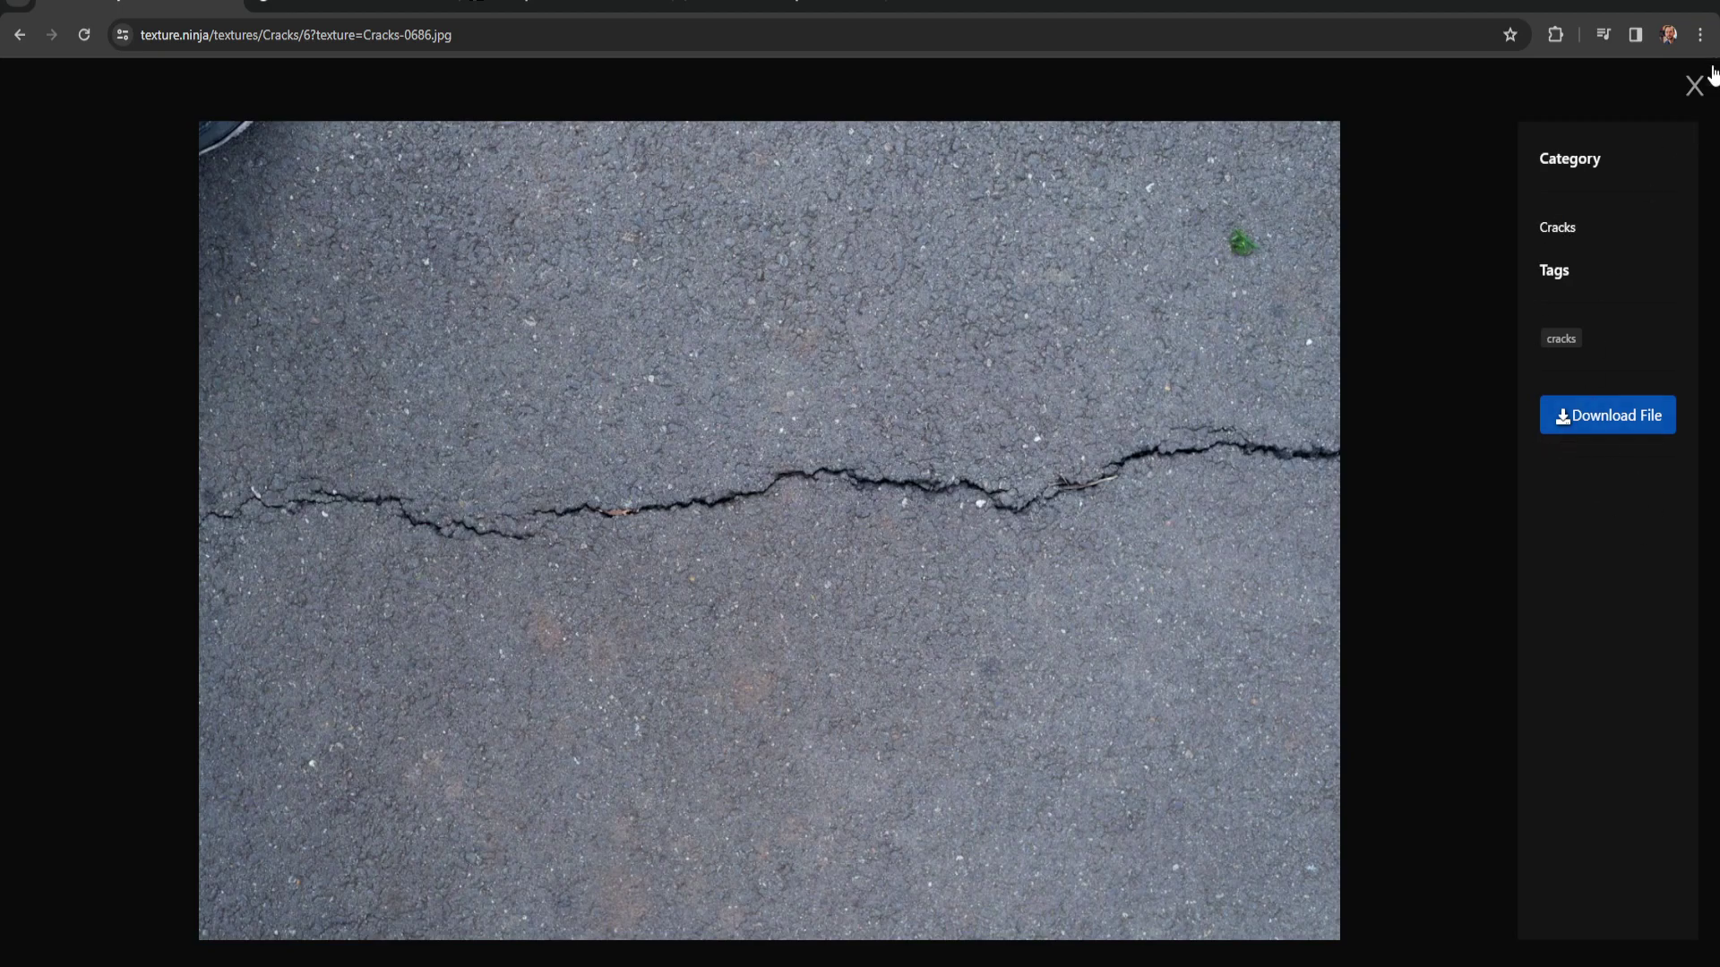
click(1693, 85)
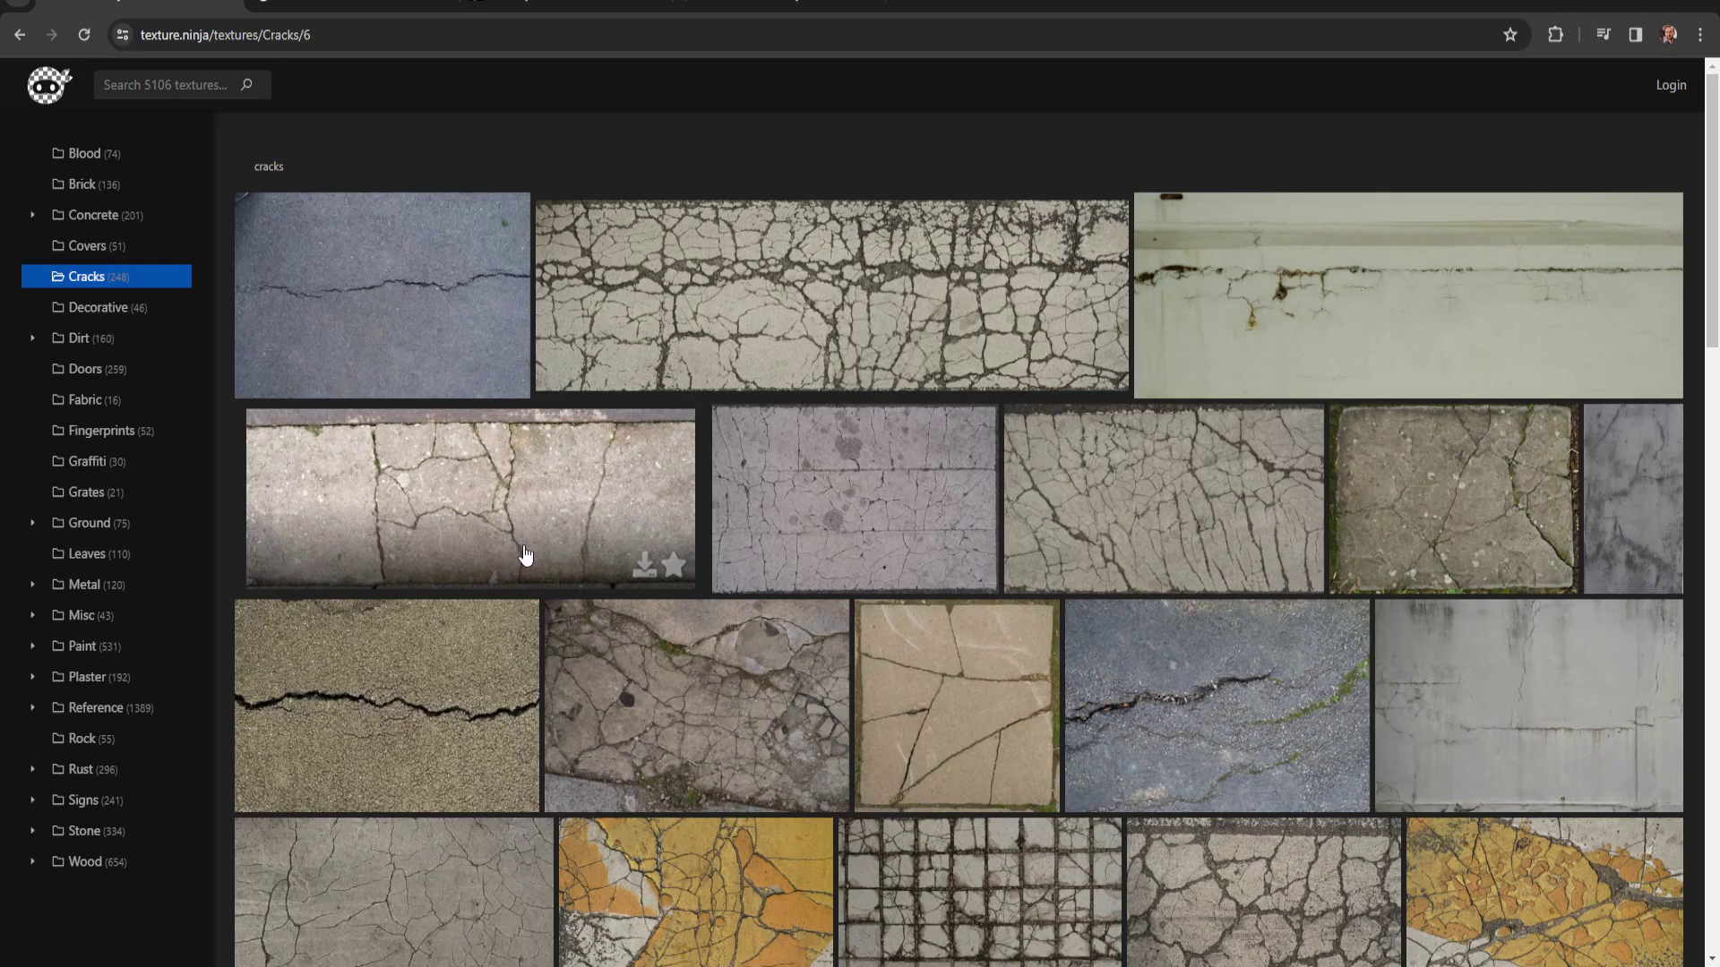
scroll(625, 690, down, 3)
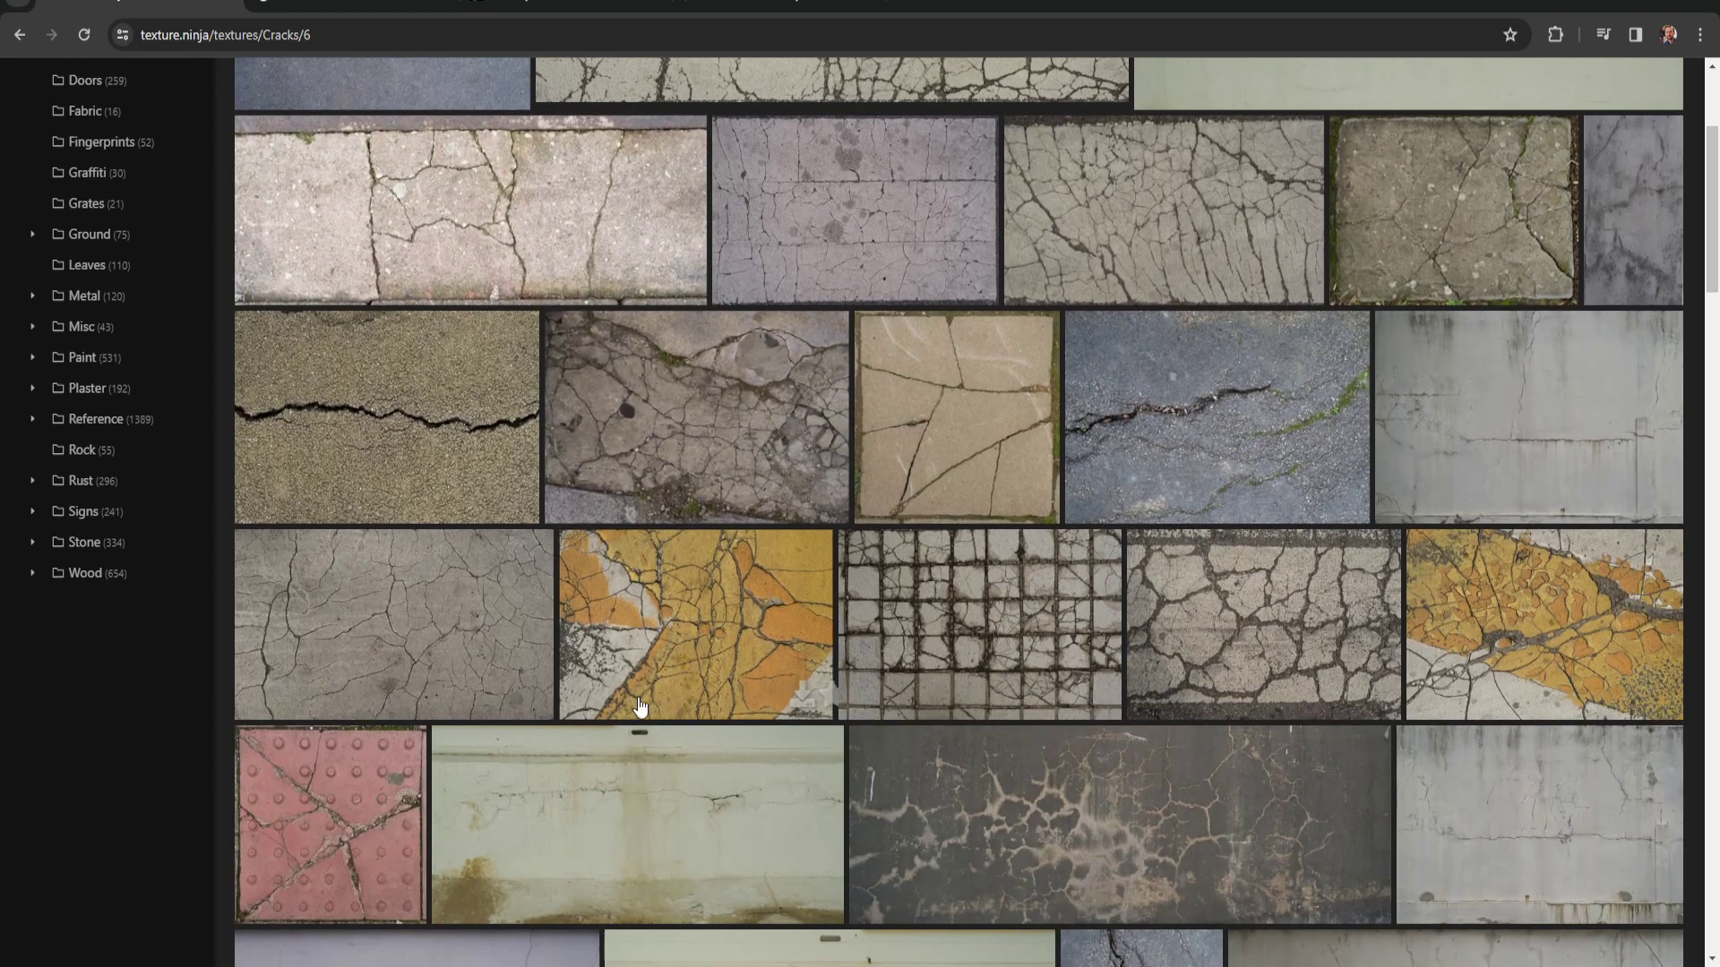
scroll(624, 691, up, 3)
Look through the Bricks texture collection and its file list on the Blender Cloud site.
key(ctrl+Tab)
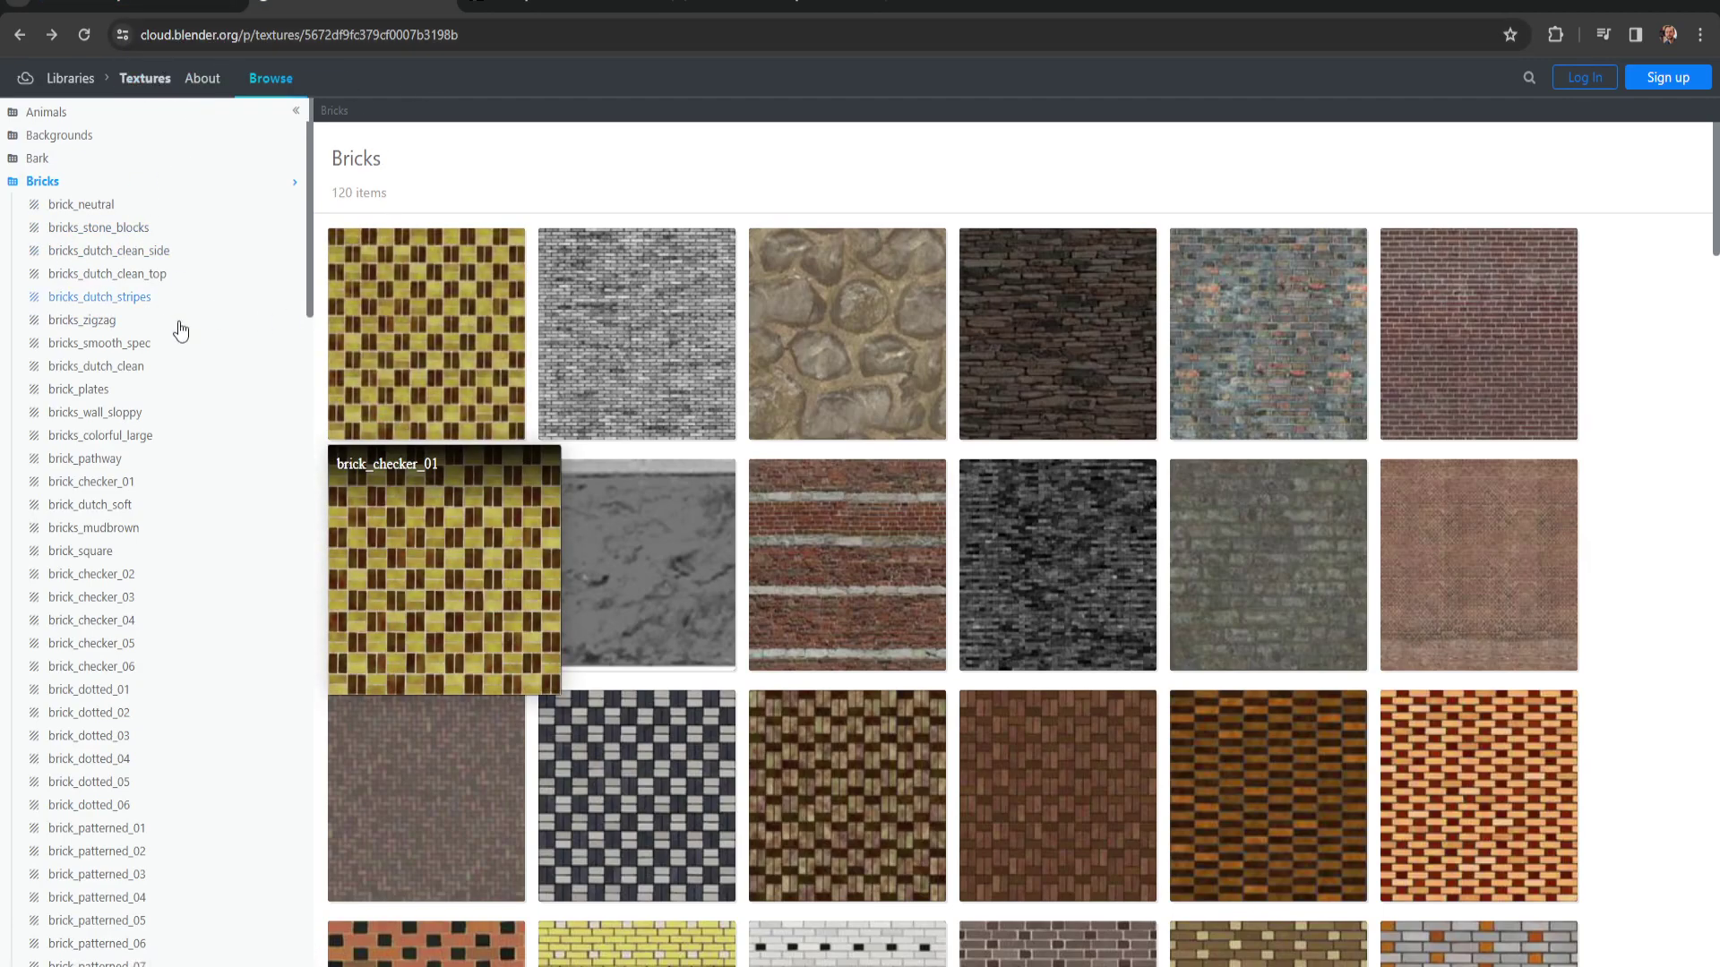
scroll(522, 513, down, 3)
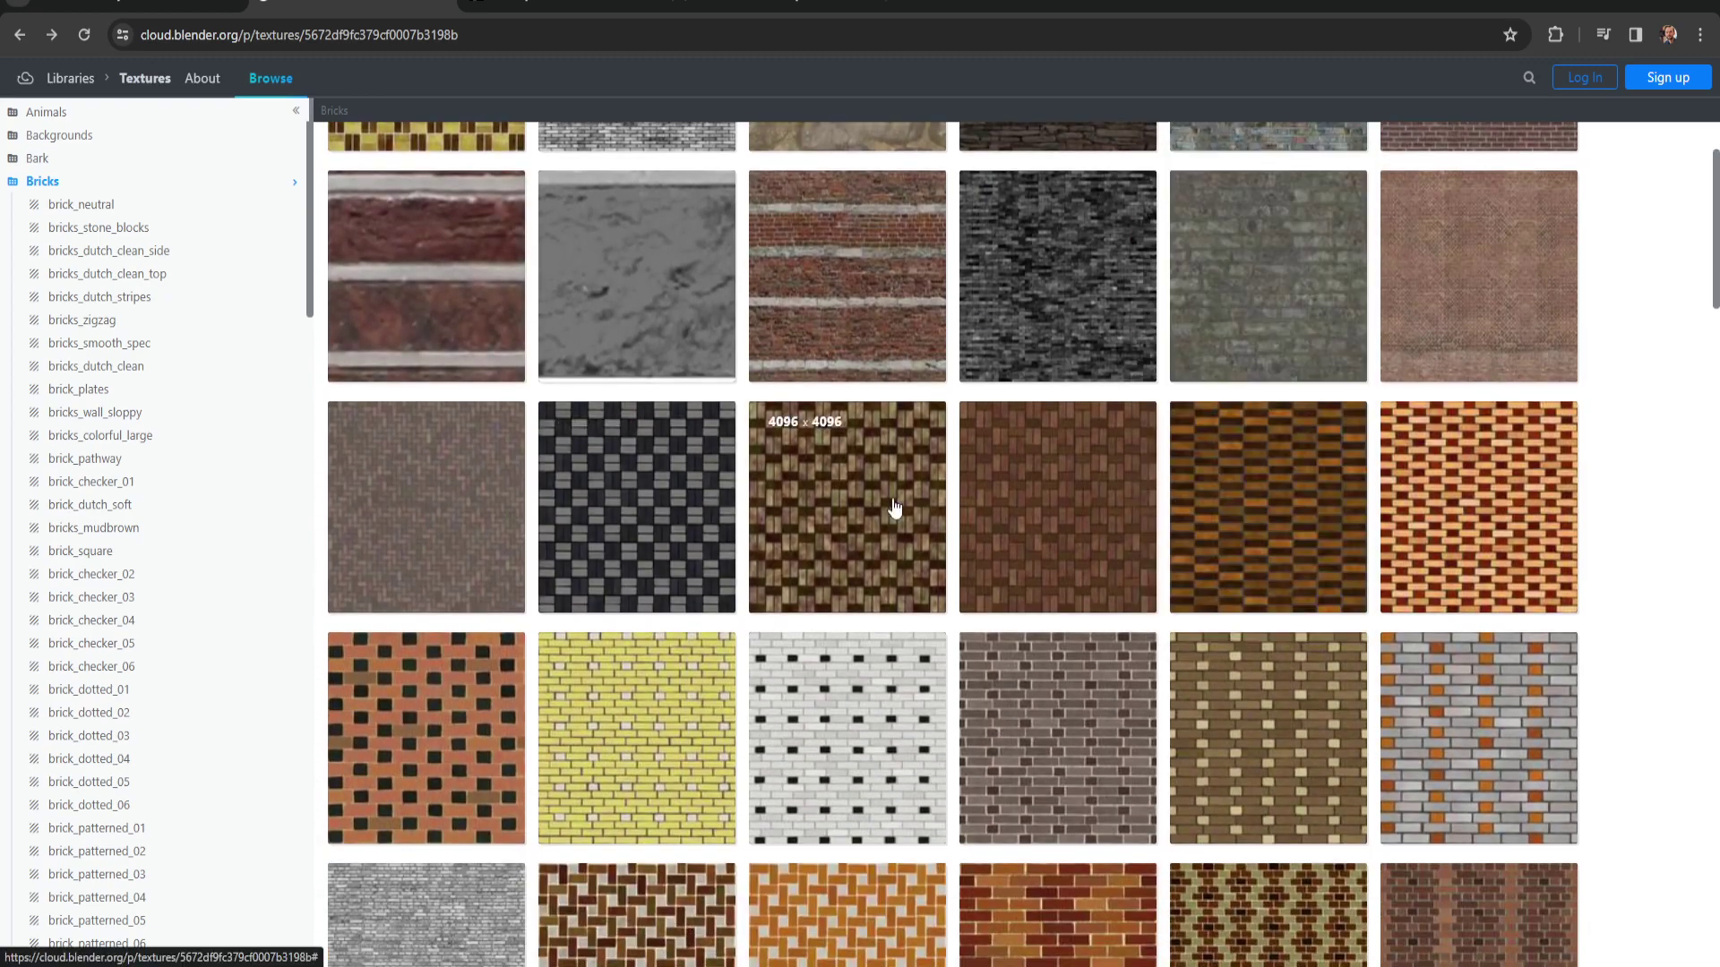
scroll(80, 716, down, 8)
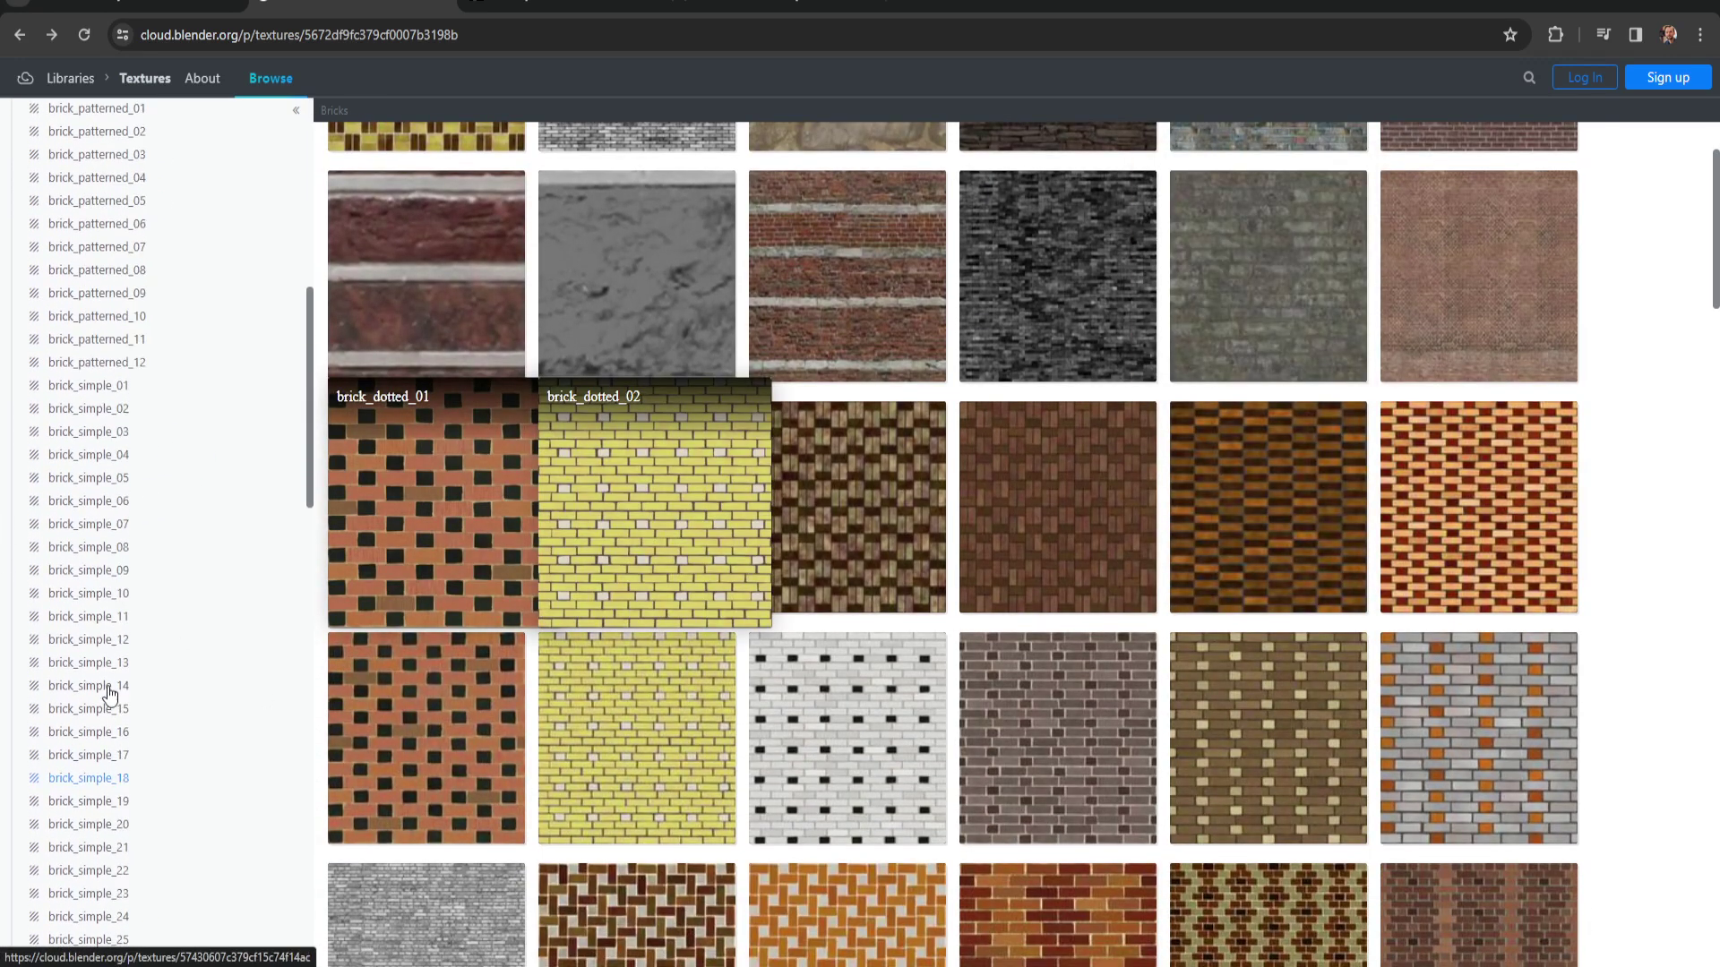
scroll(57, 233, up, 10)
Look at the Bark and Buildings categories on Blender Cloud, and view the texture categories on the Texturify home page.
click(16, 184)
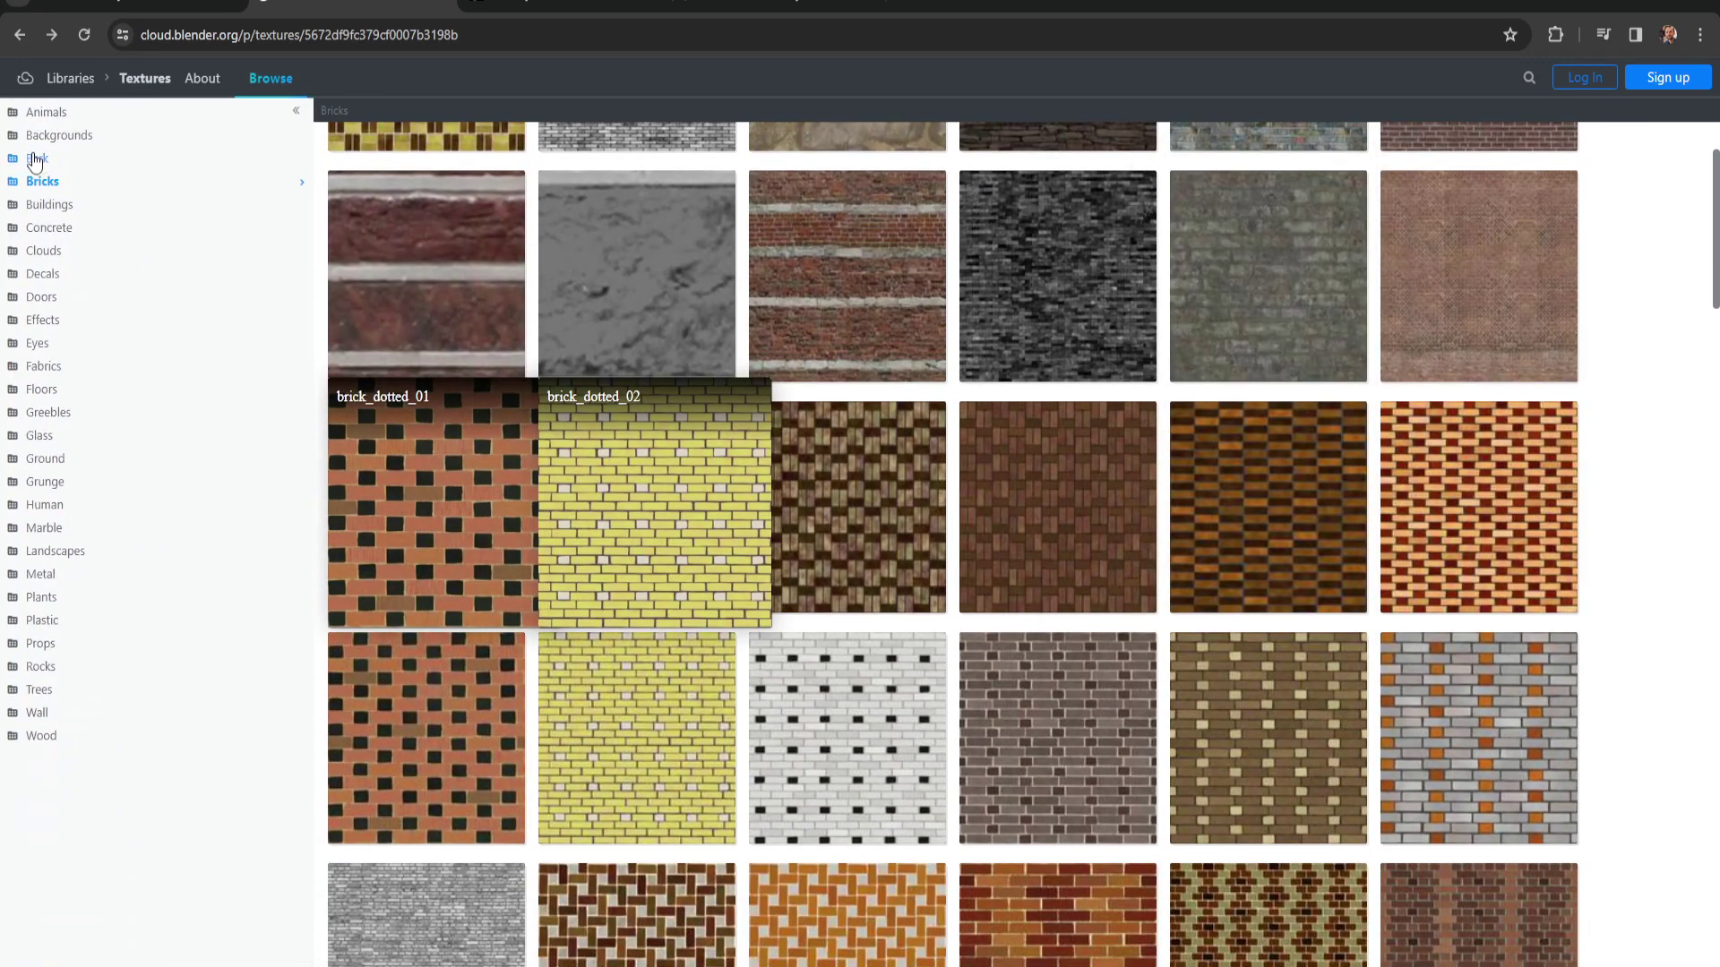
click(35, 161)
click(13, 162)
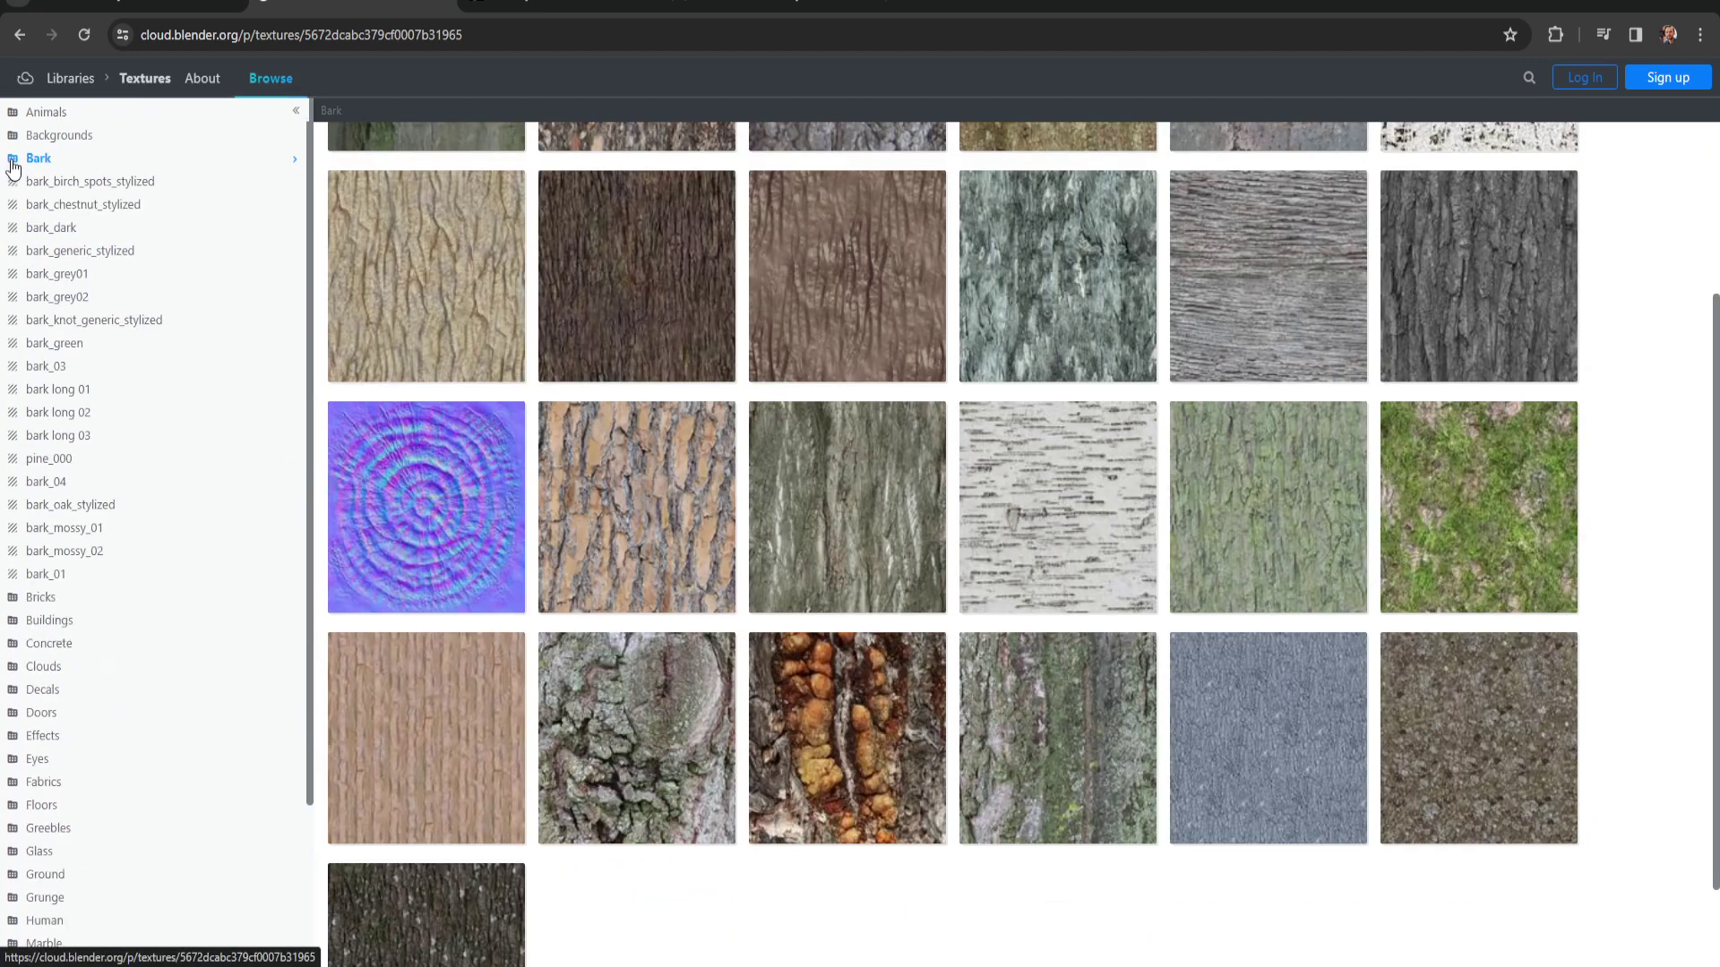
click(14, 162)
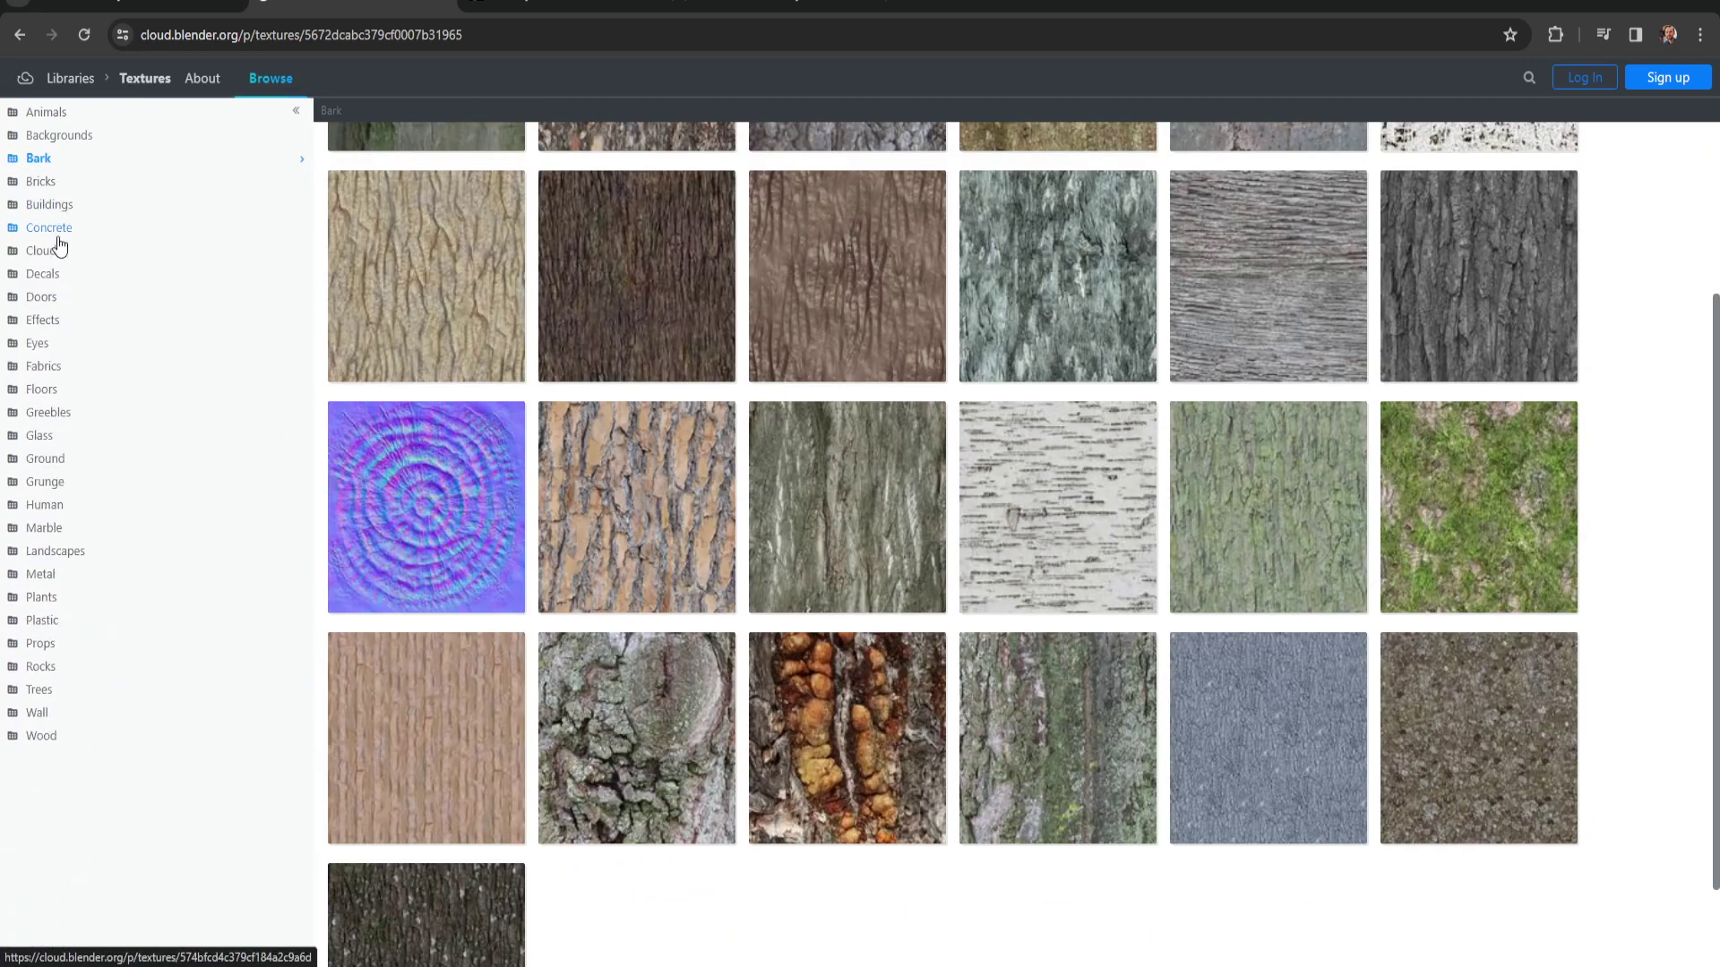
click(52, 204)
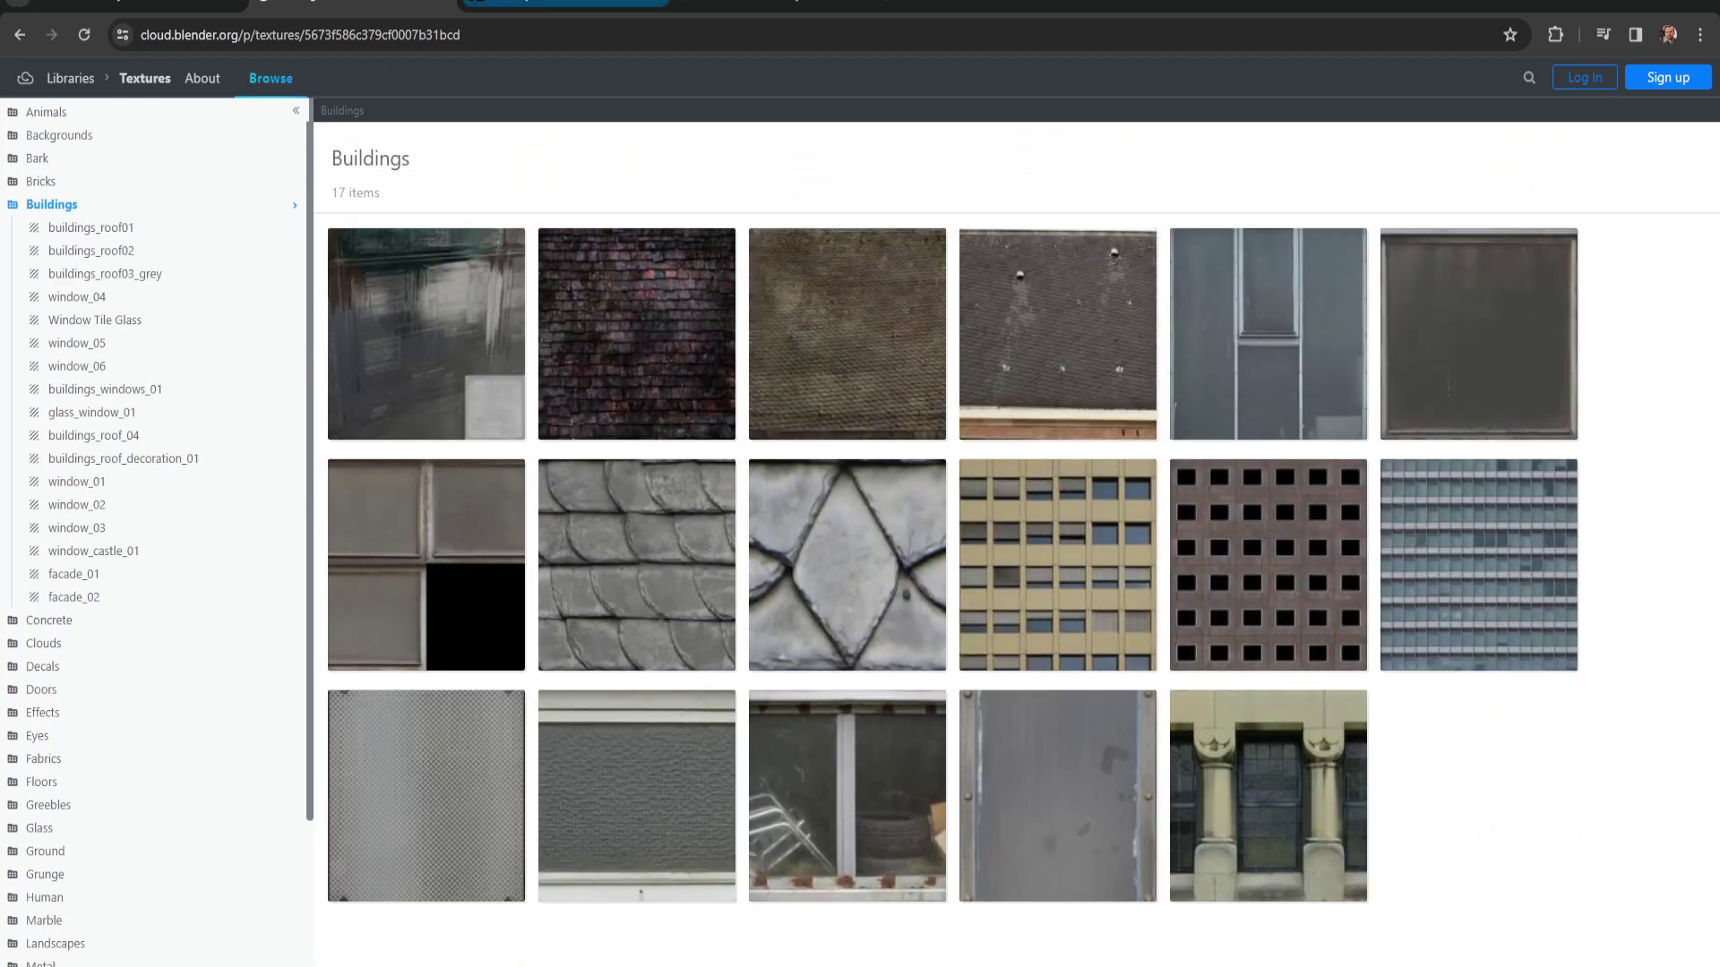
click(608, 5)
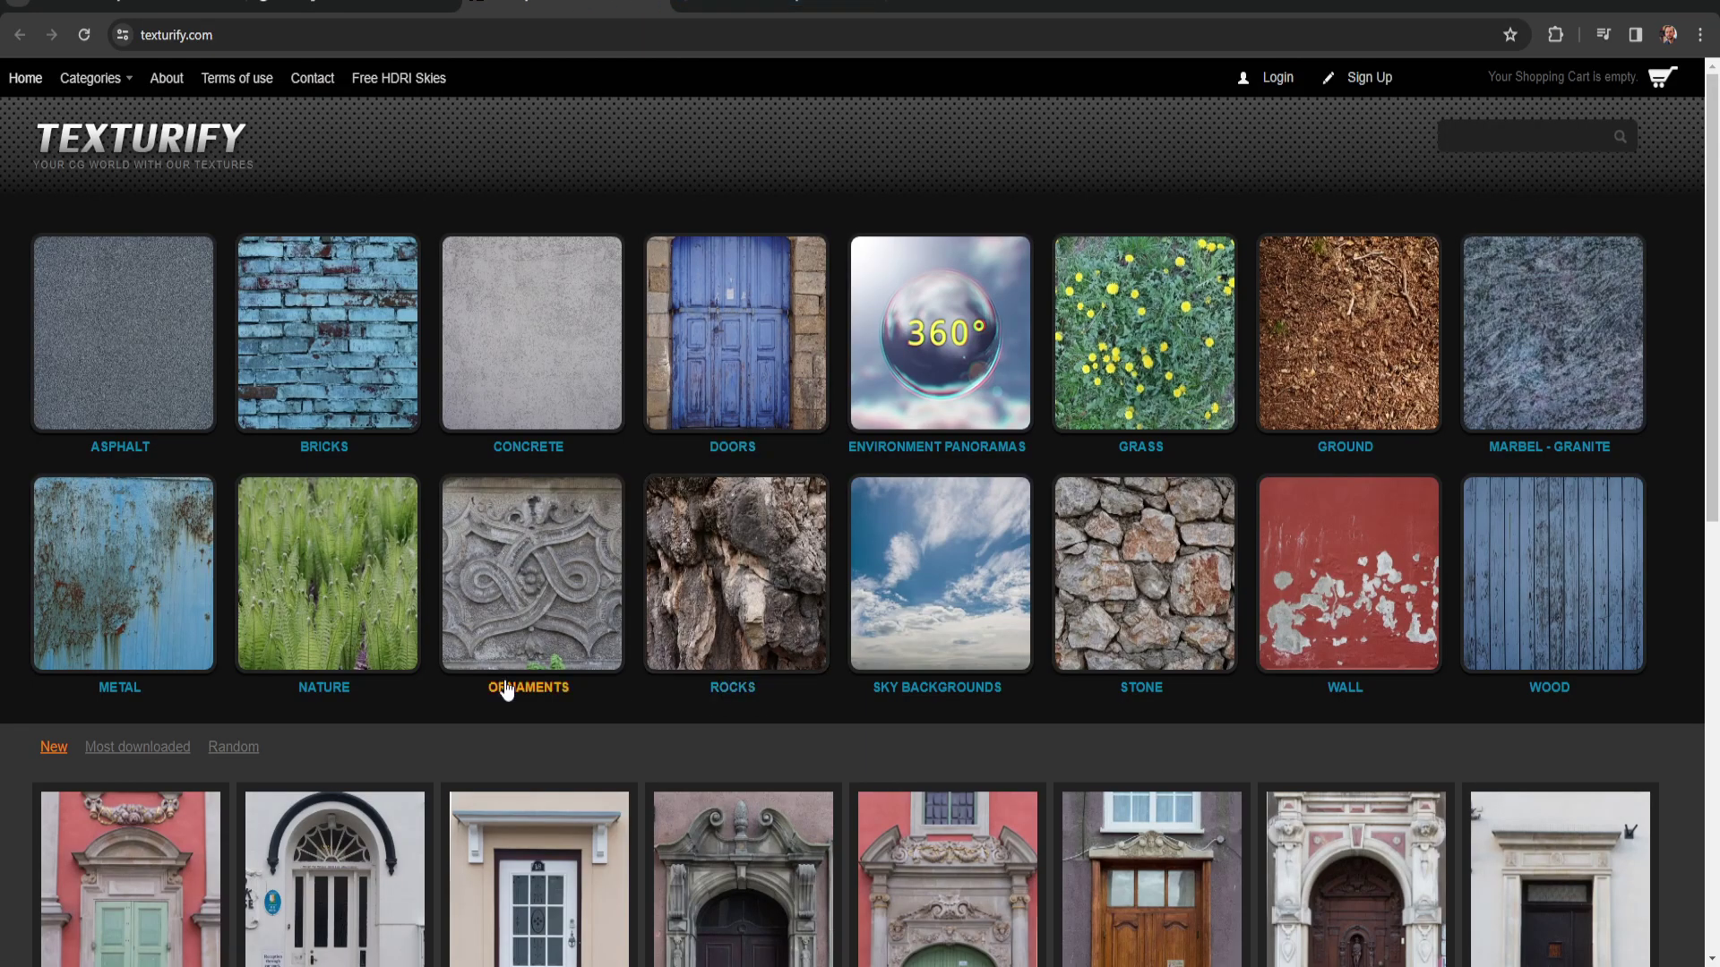
Browse the brick textures on Poly Haven and examine the texture maps on the Brick Wall 005 page.
click(792, 4)
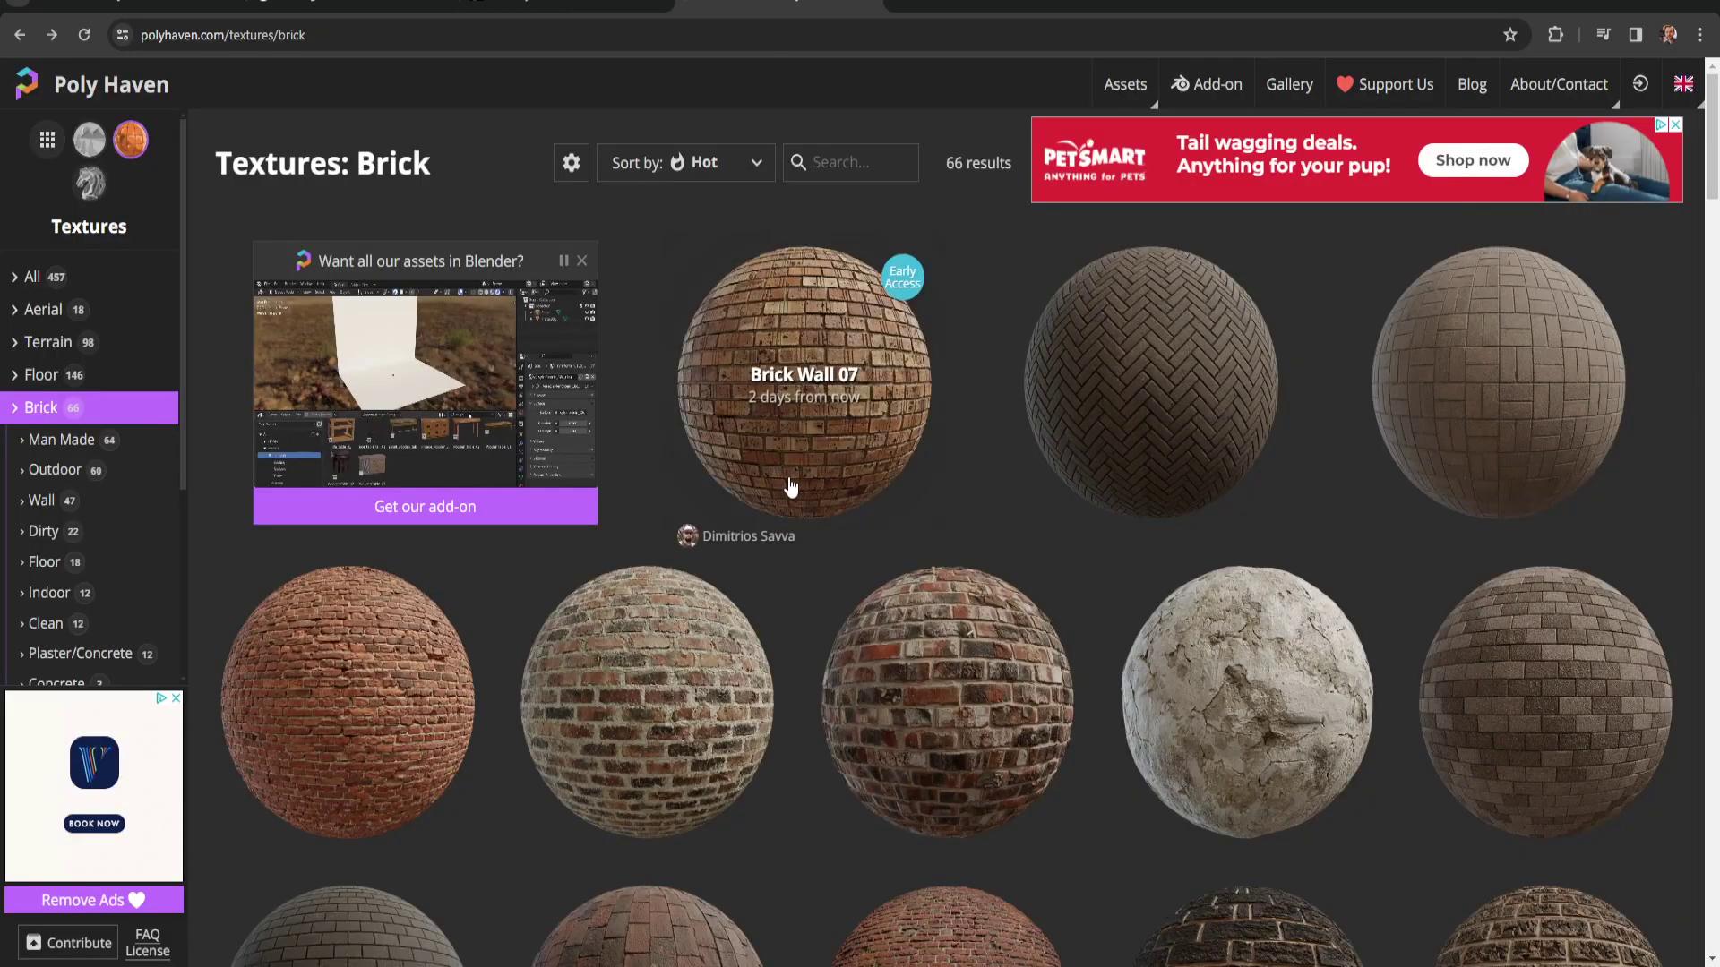
scroll(791, 490, down, 10)
scroll(861, 663, up, 10)
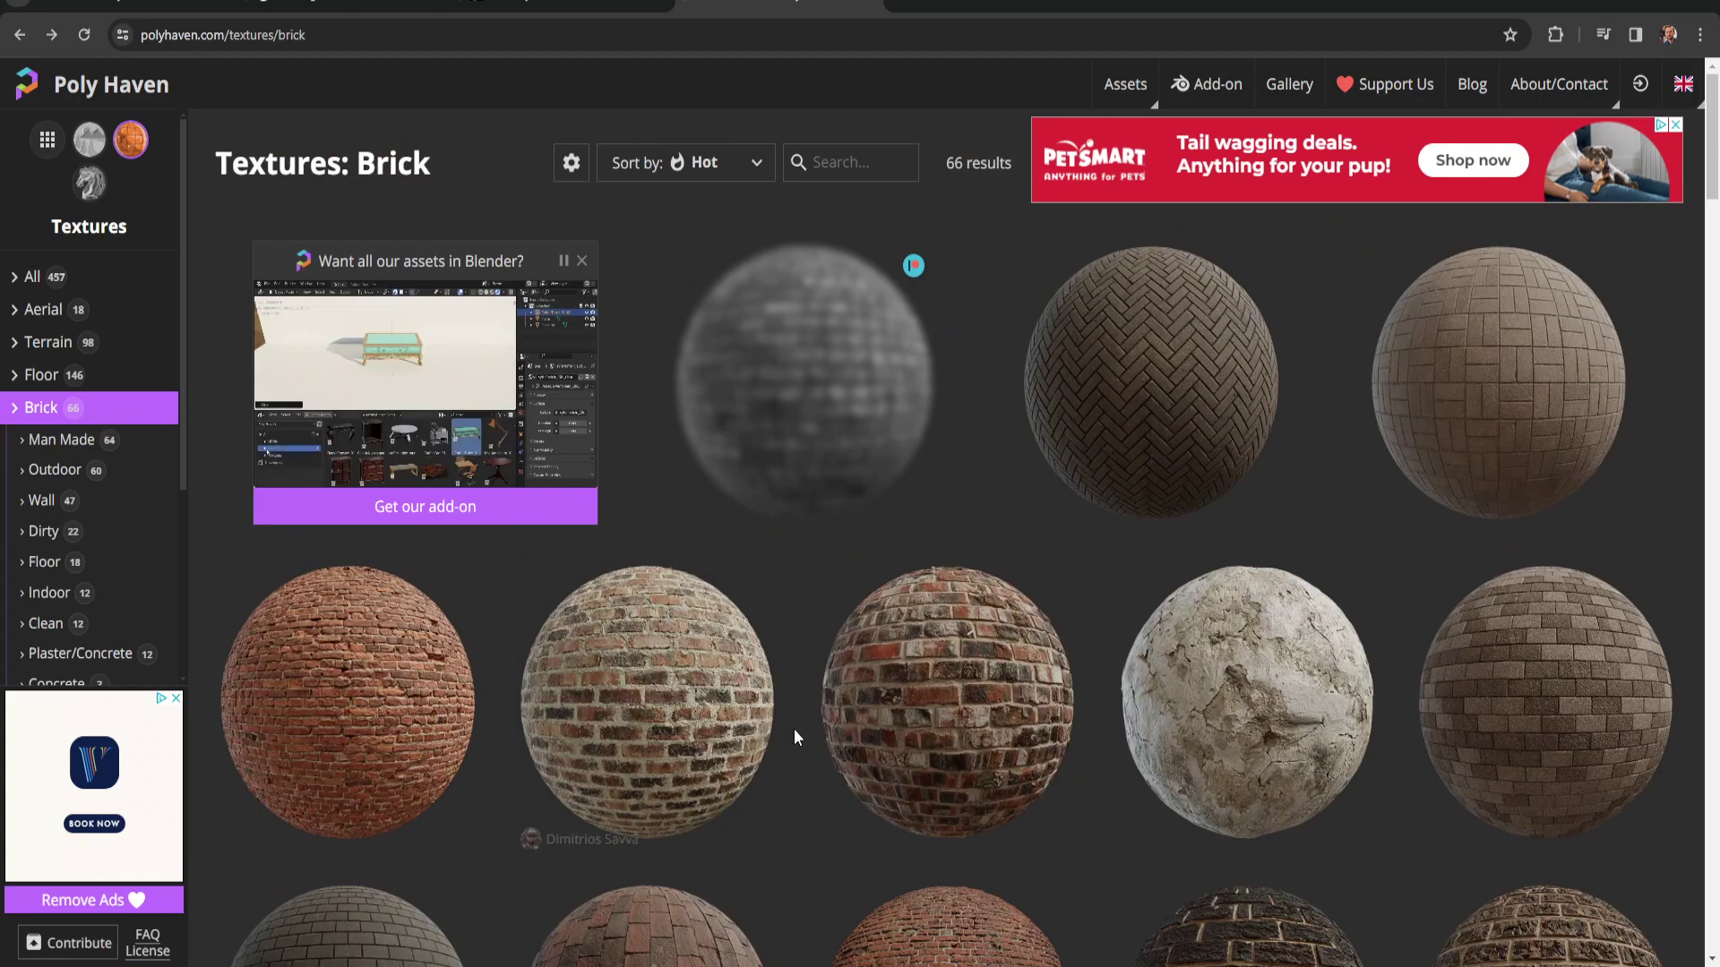
scroll(795, 729, down, 4)
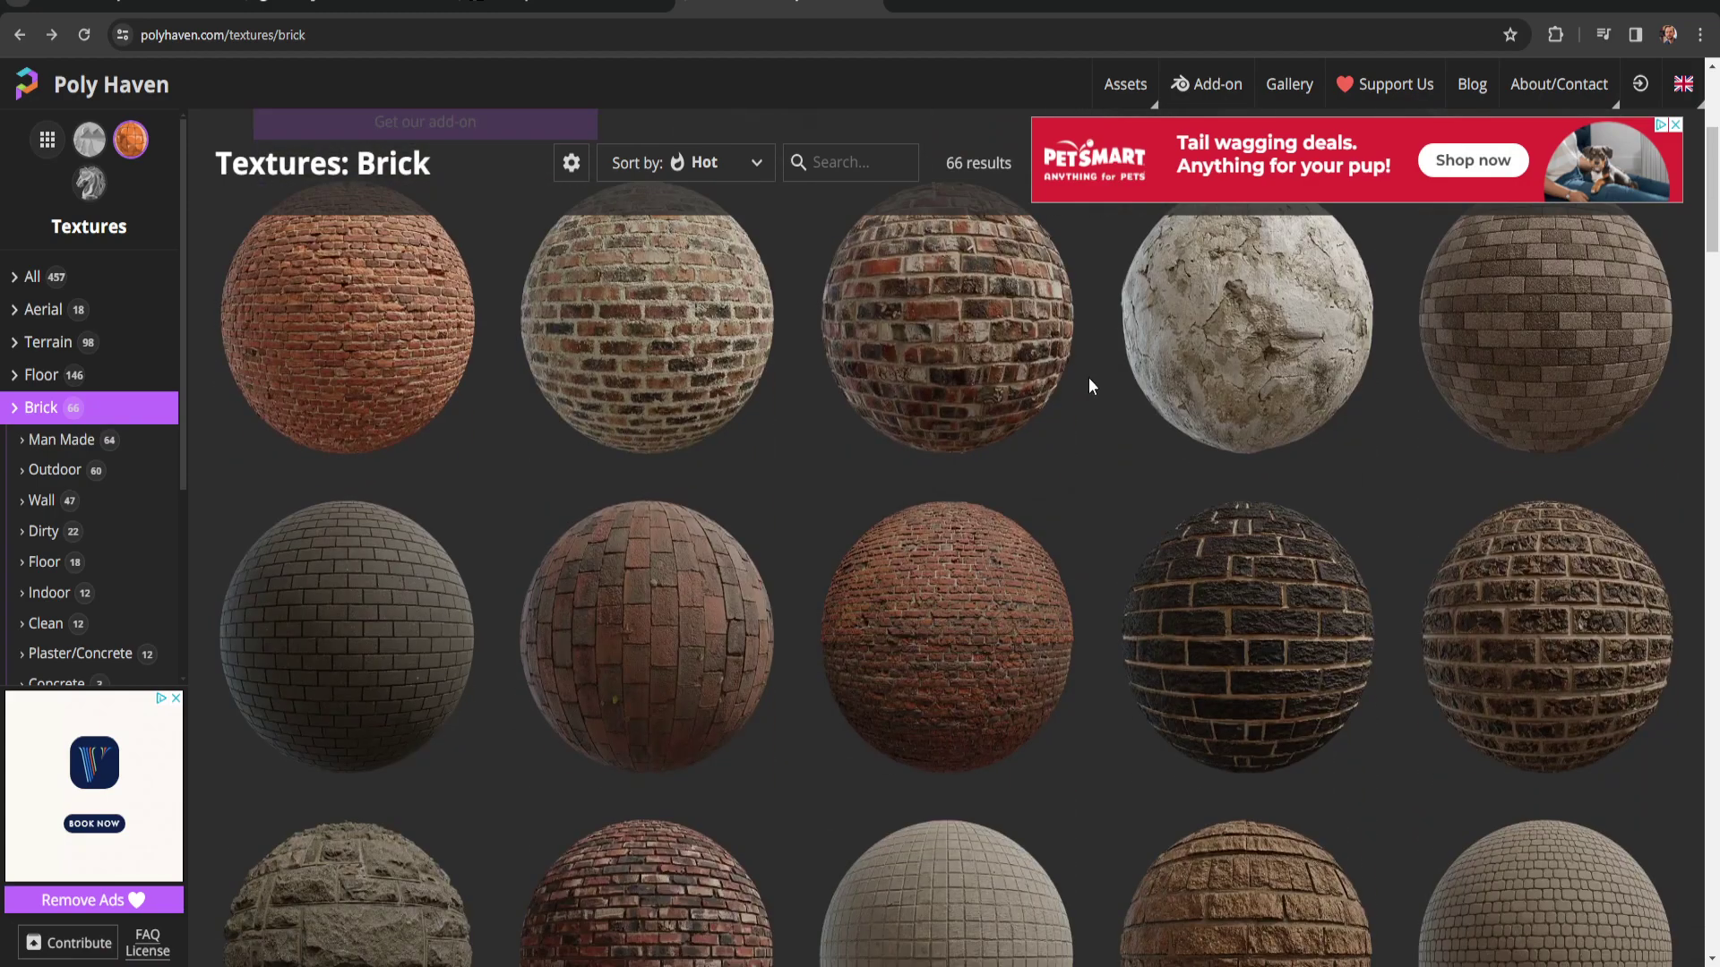
click(949, 381)
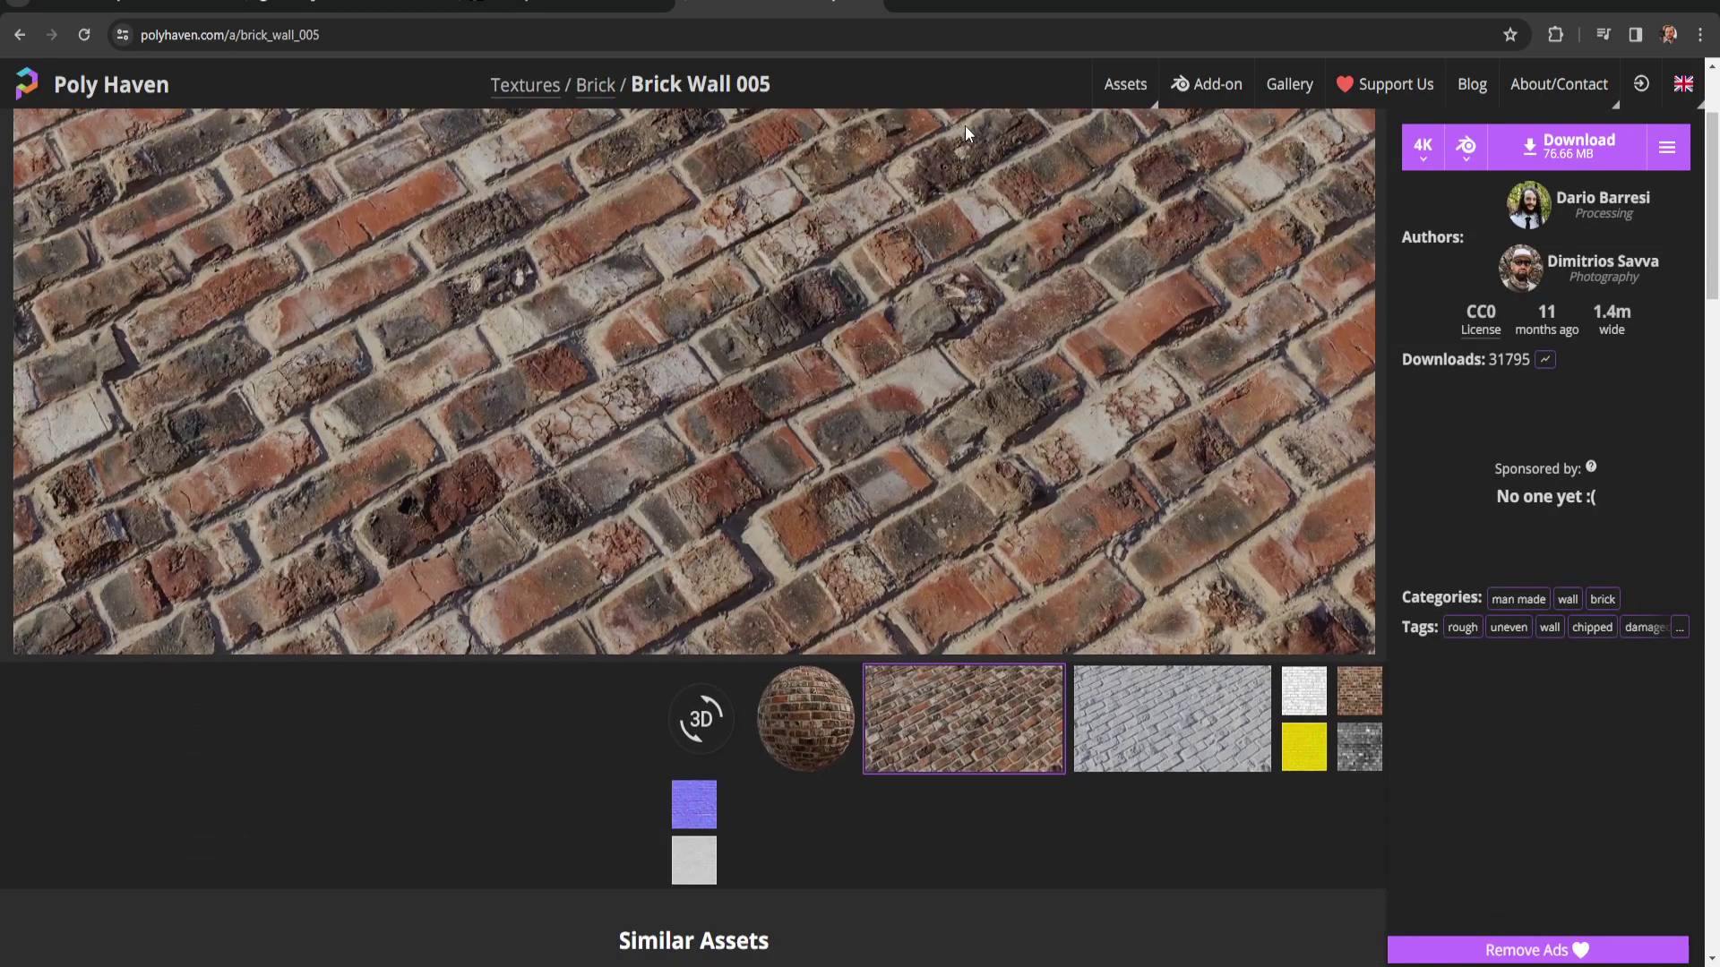
scroll(738, 620, down, 3)
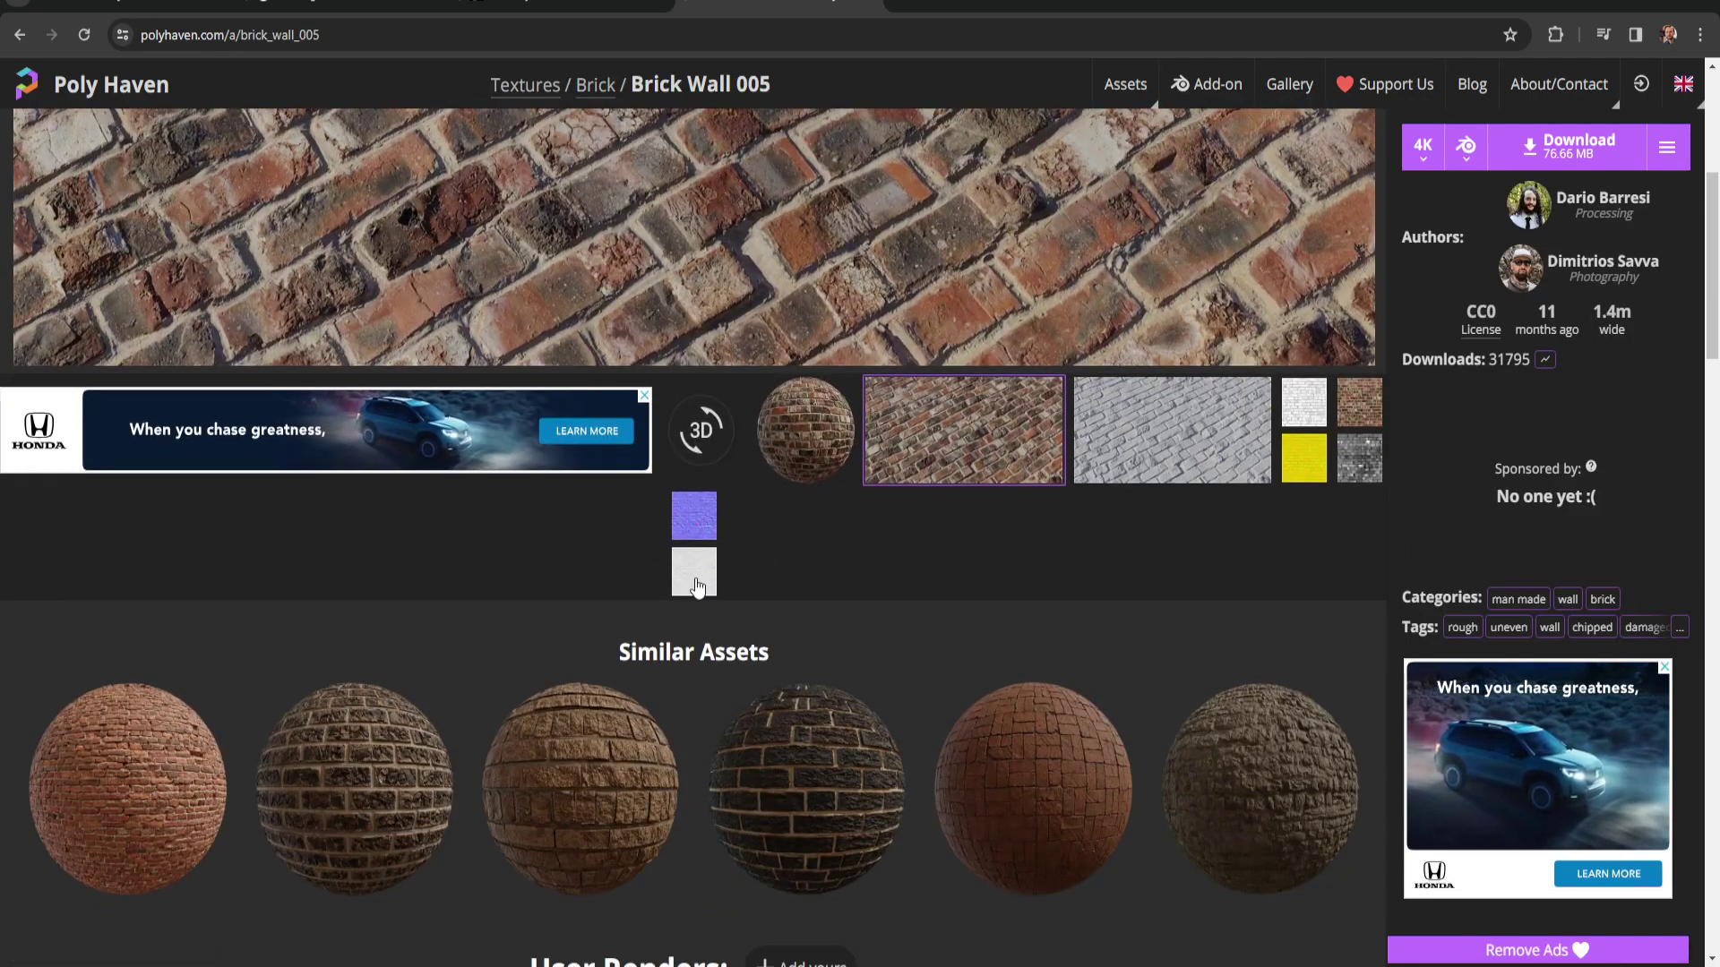
Examine the purple-blue normal map and the light grey map among the Brick Wall 005 textures.
scroll(871, 789, up, 4)
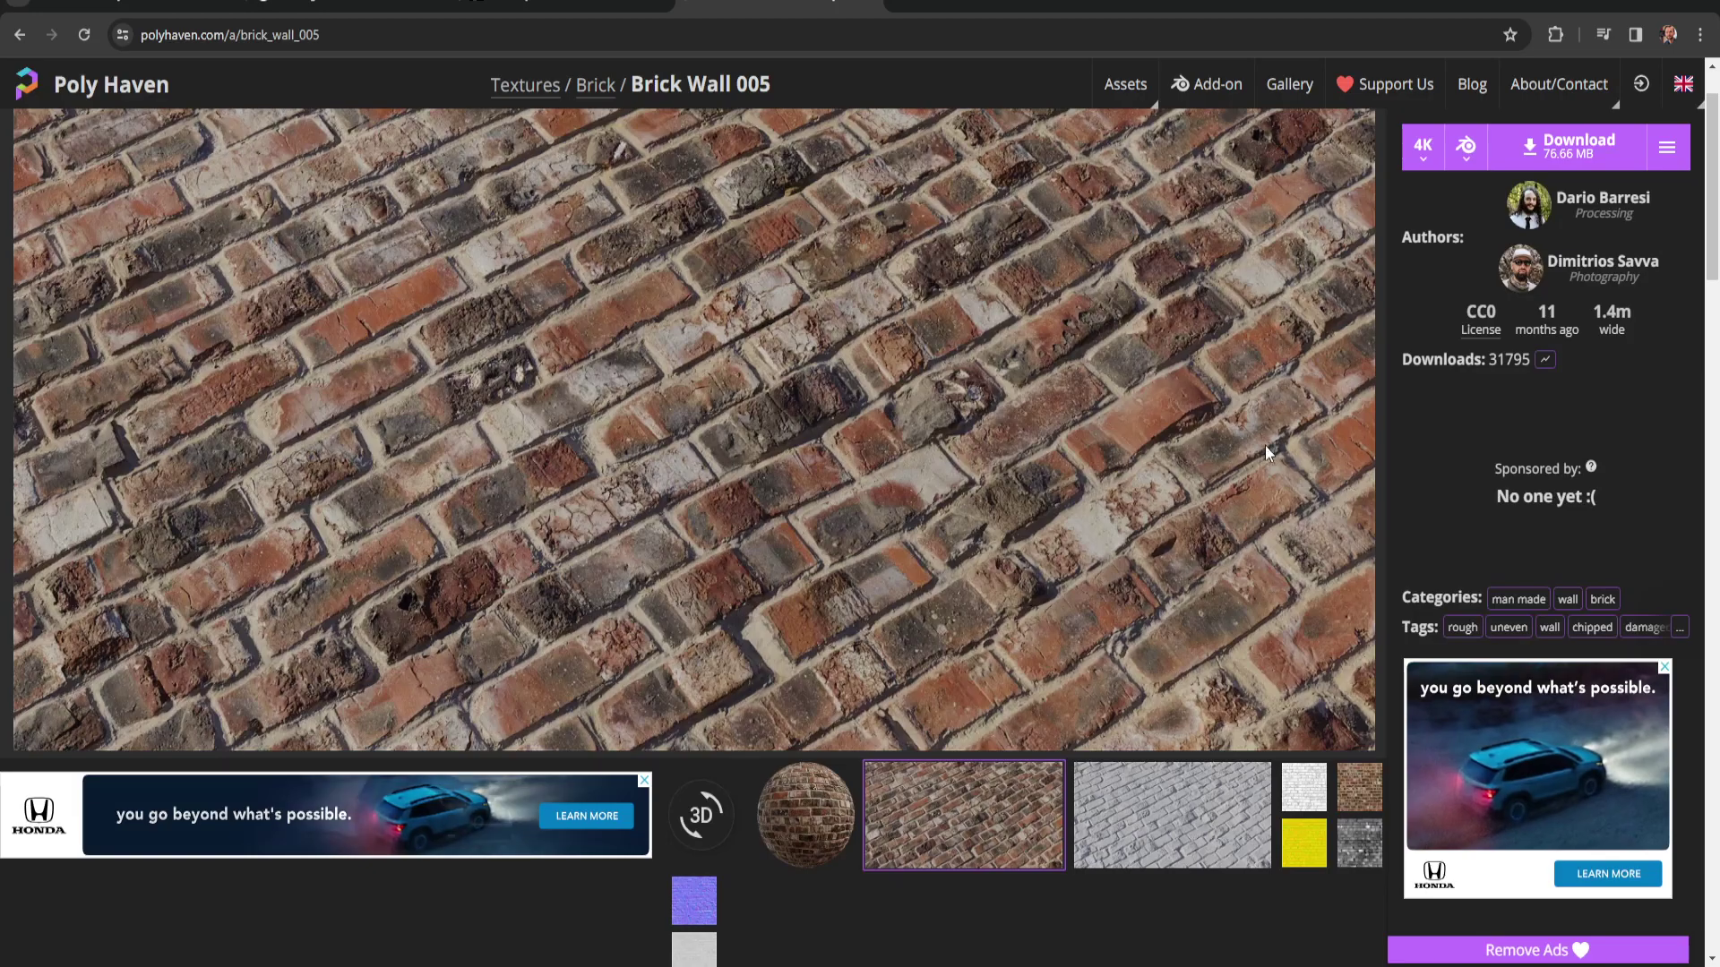
scroll(1266, 449, down, 4)
click(698, 515)
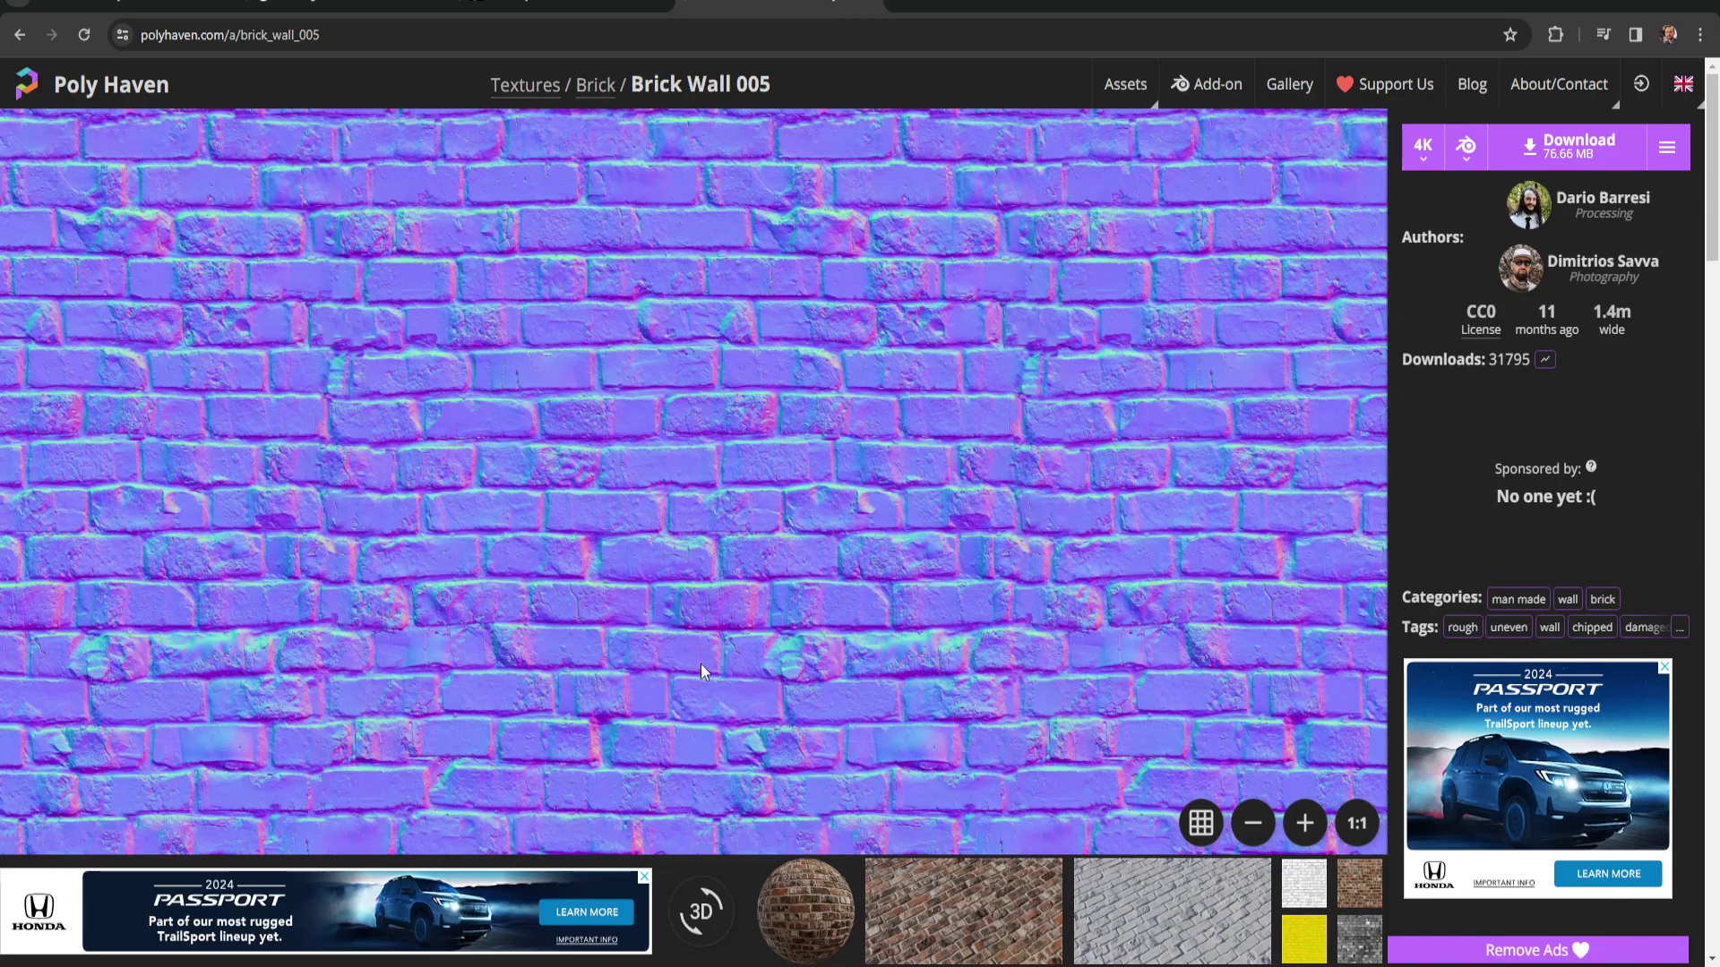
scroll(701, 664, down, 5)
click(698, 573)
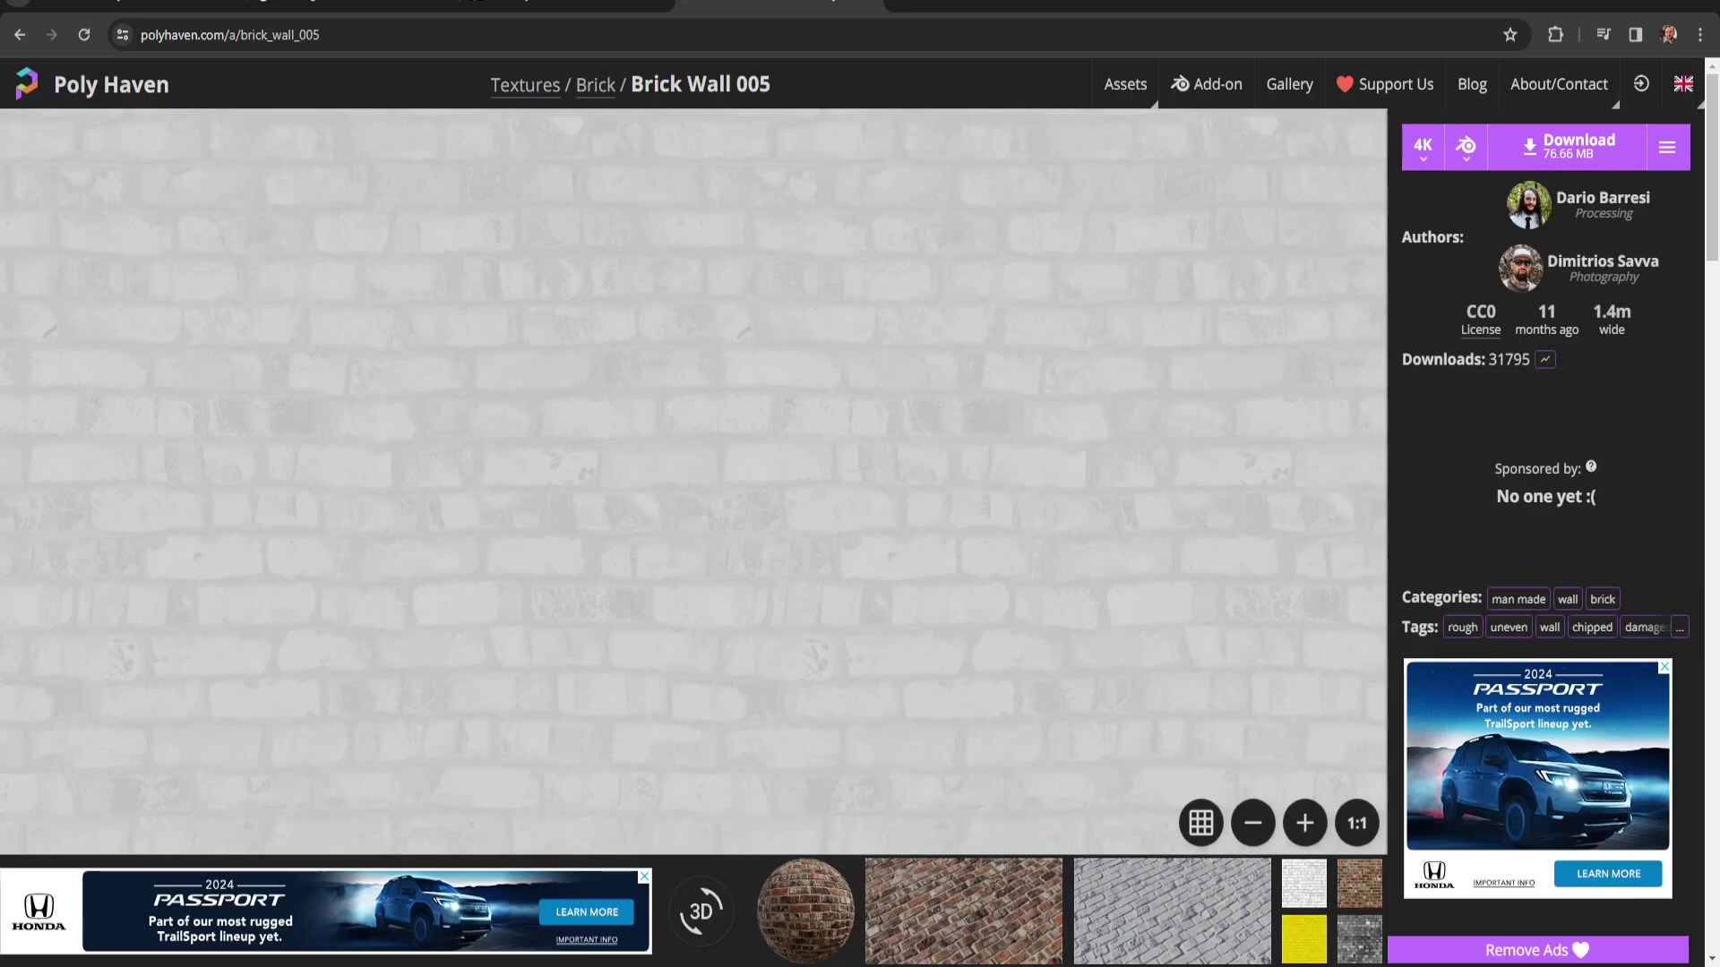
Switch to Photoshop and compare the tiling brick textures brickInk.png and brickWood.png.
click(873, 5)
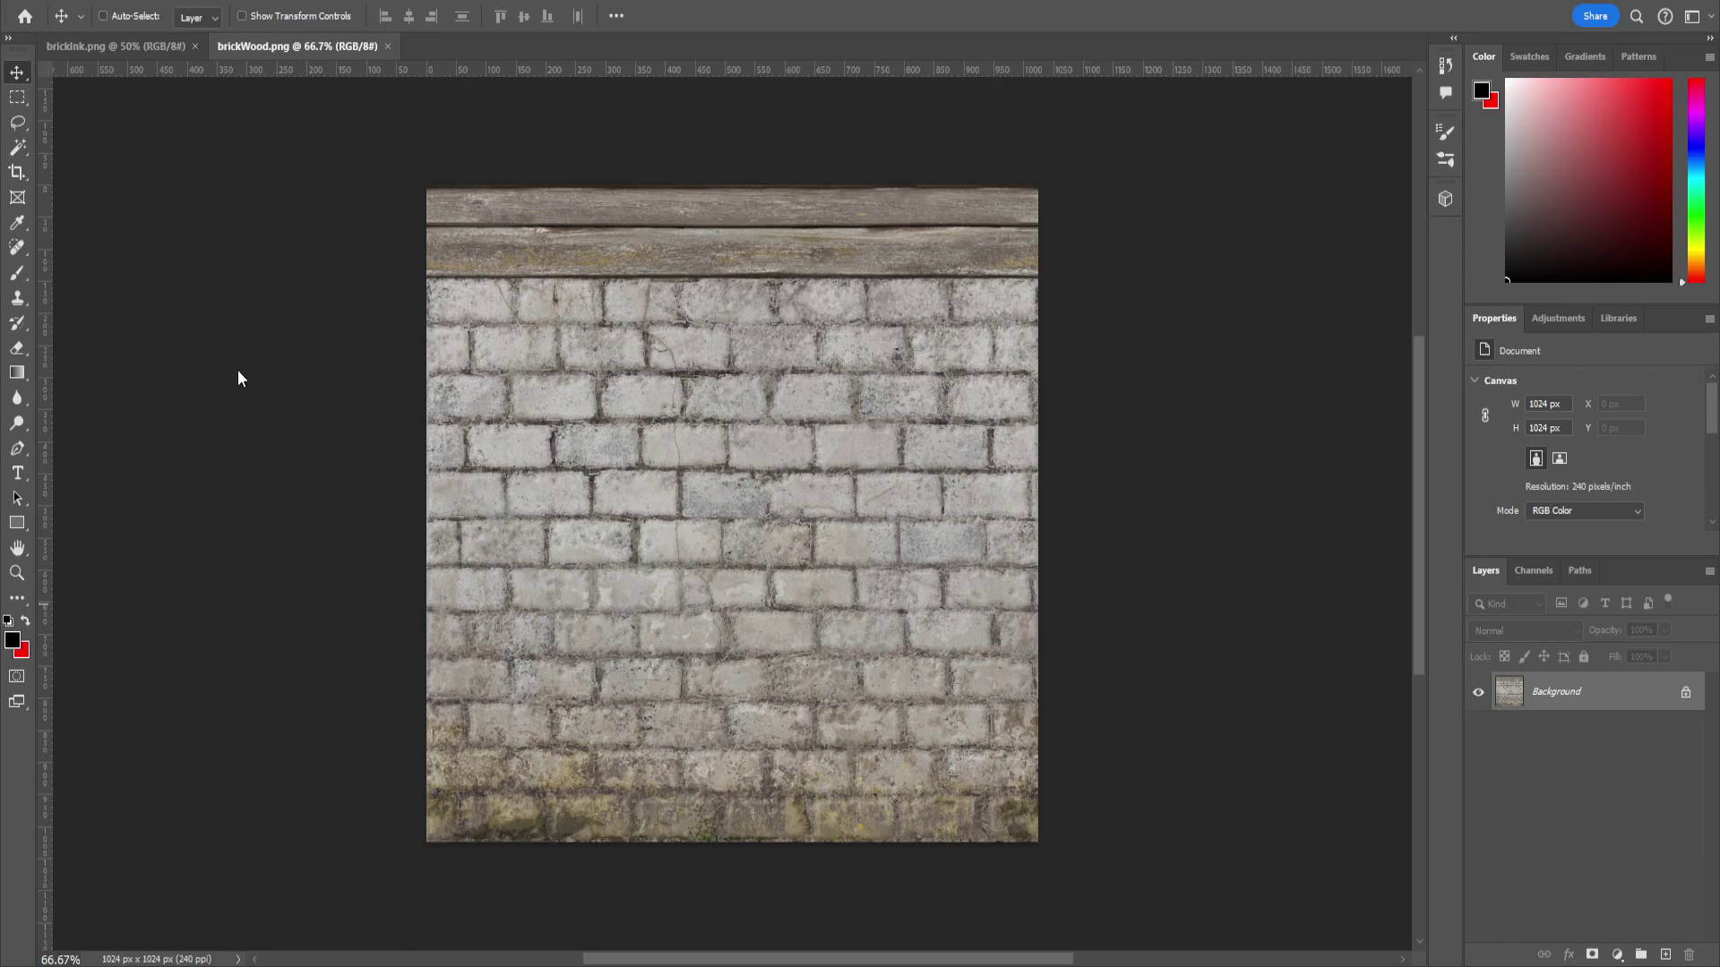
click(145, 45)
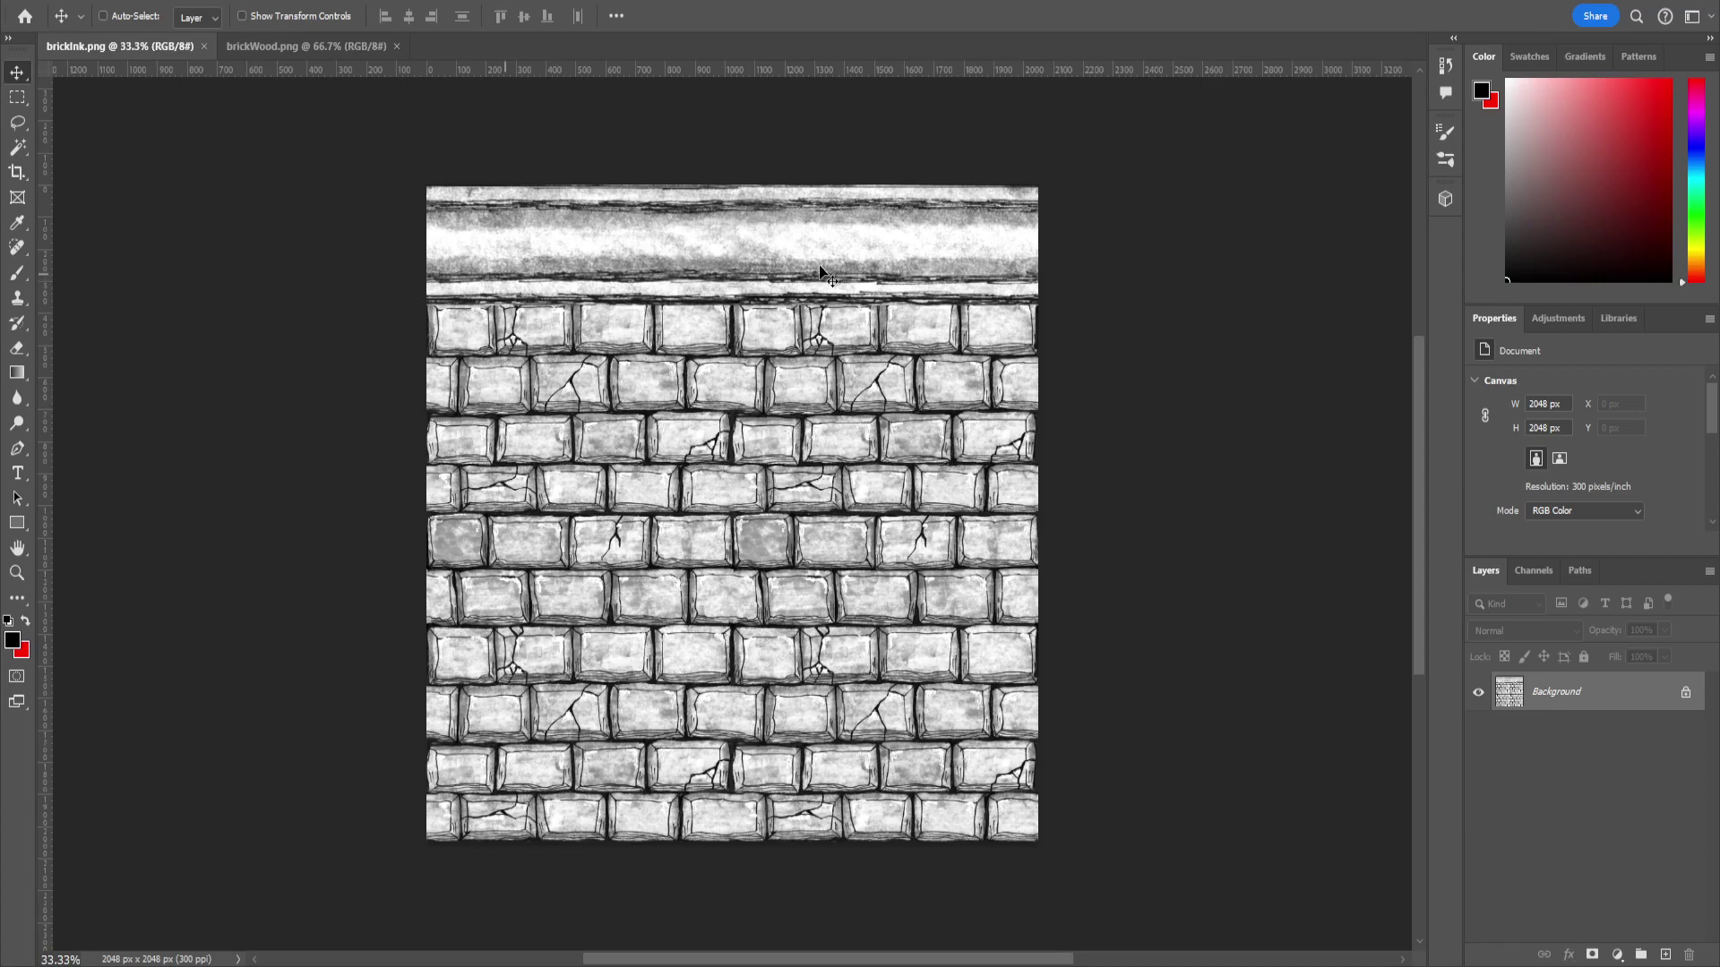
click(302, 49)
click(133, 48)
click(353, 47)
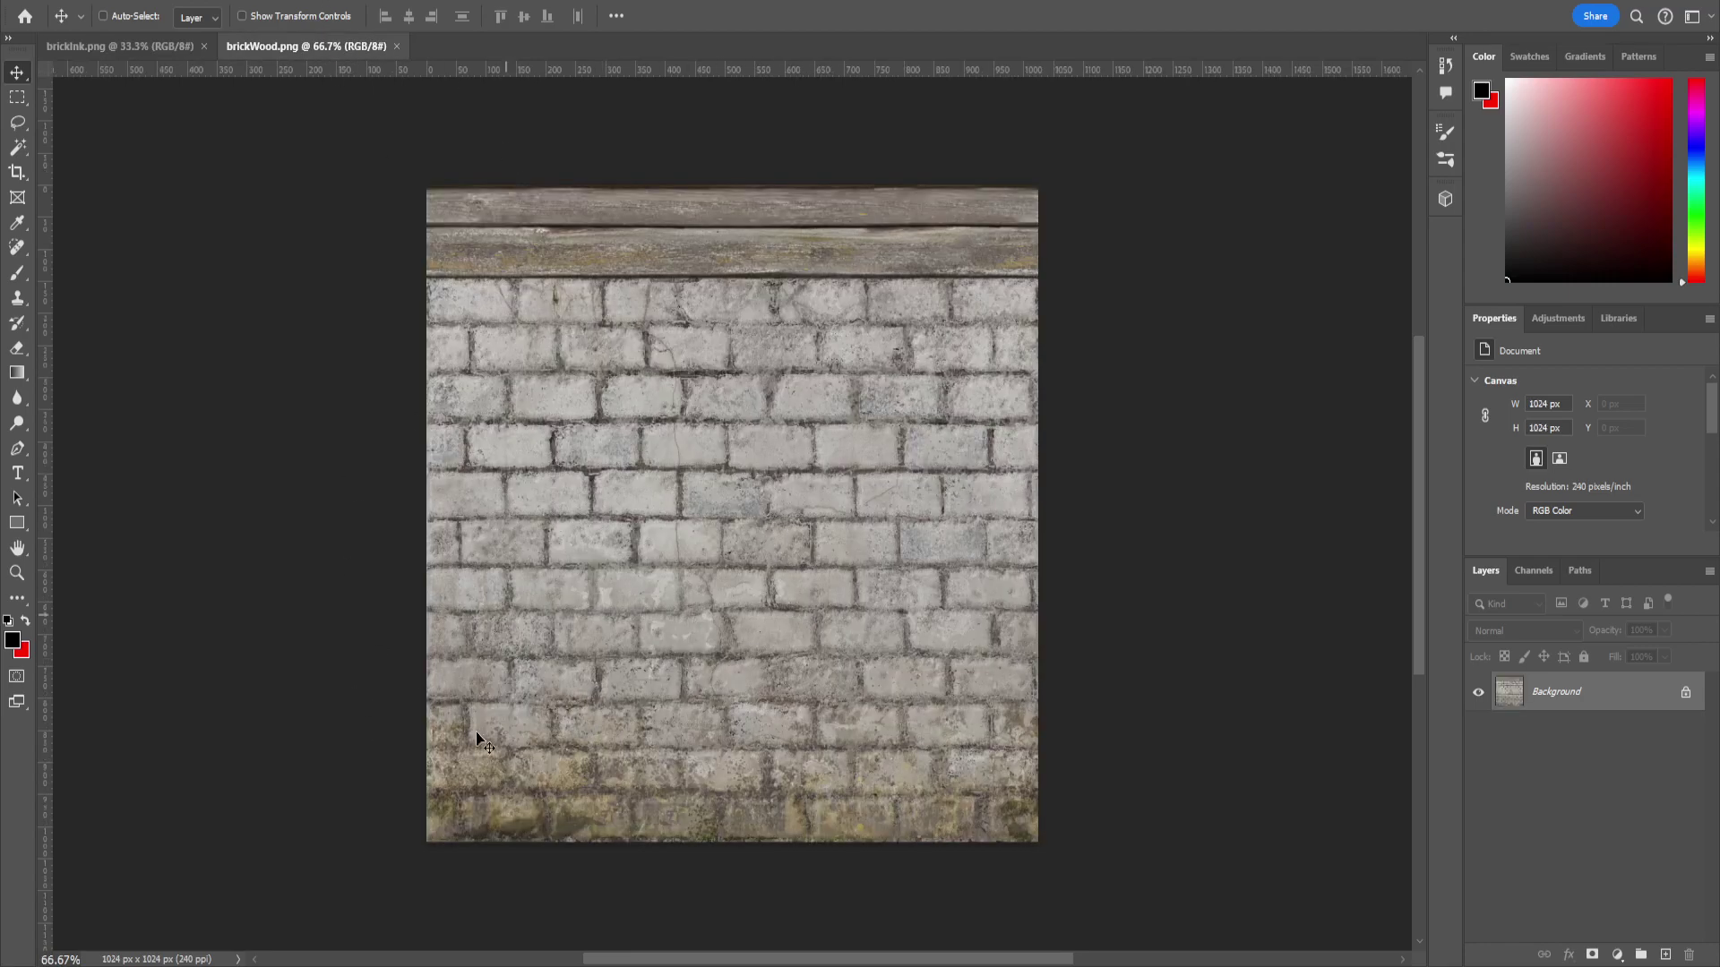
click(170, 47)
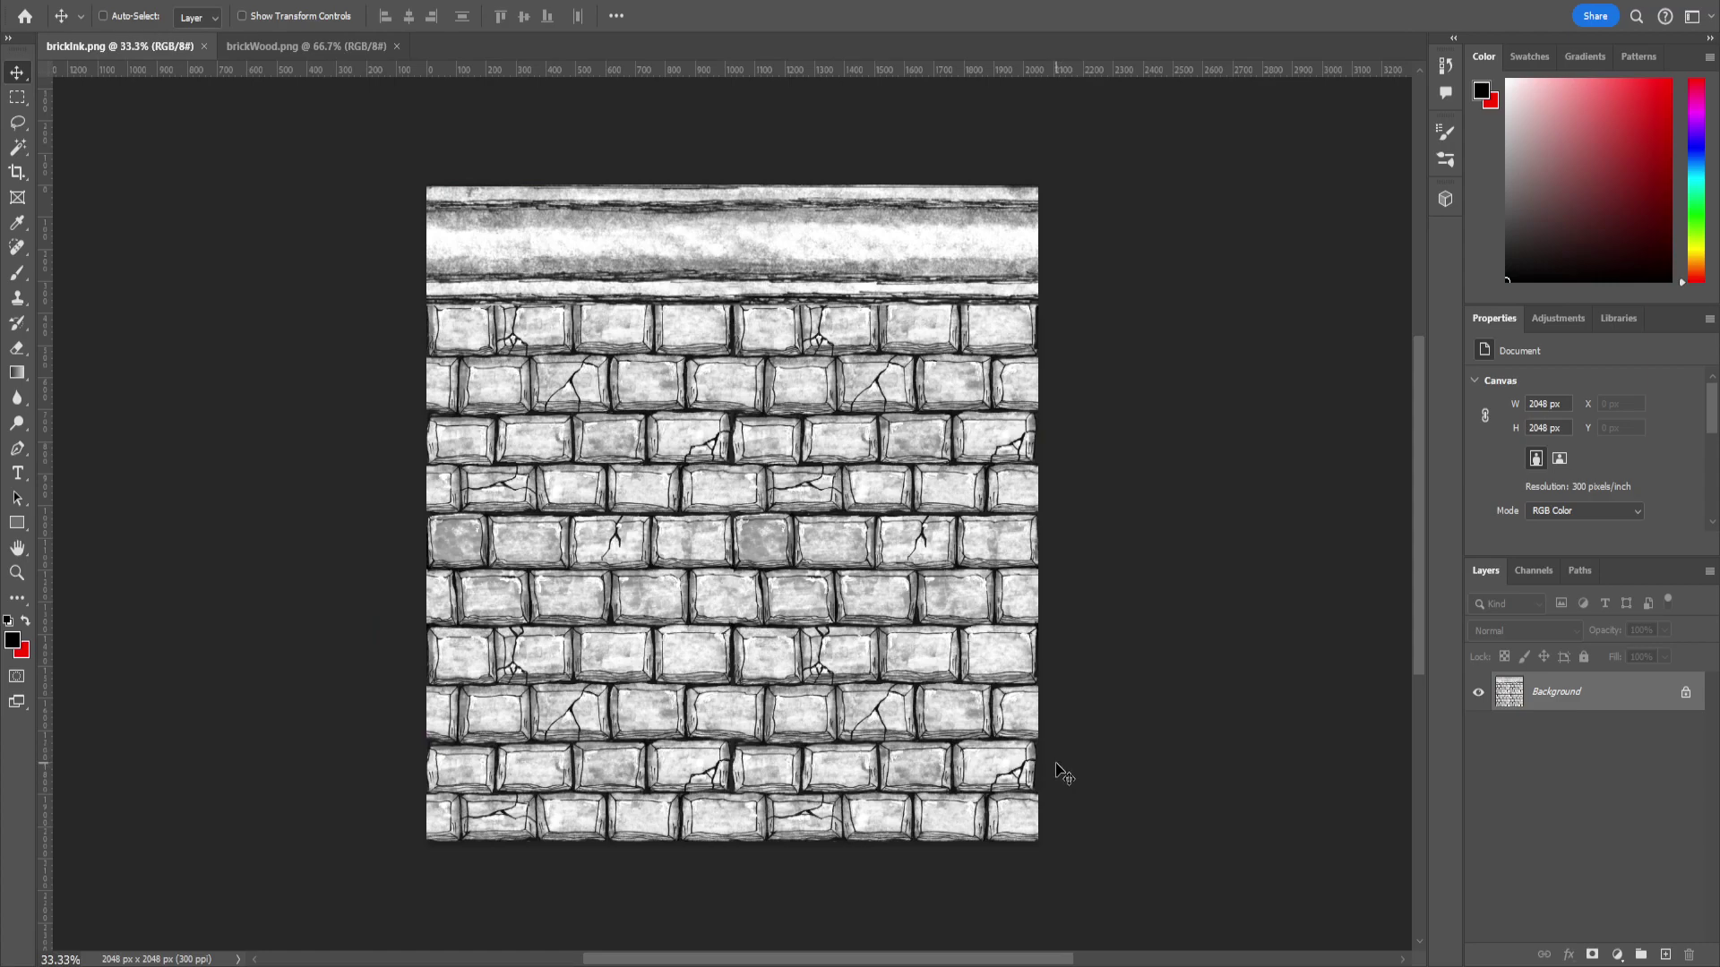
click(234, 45)
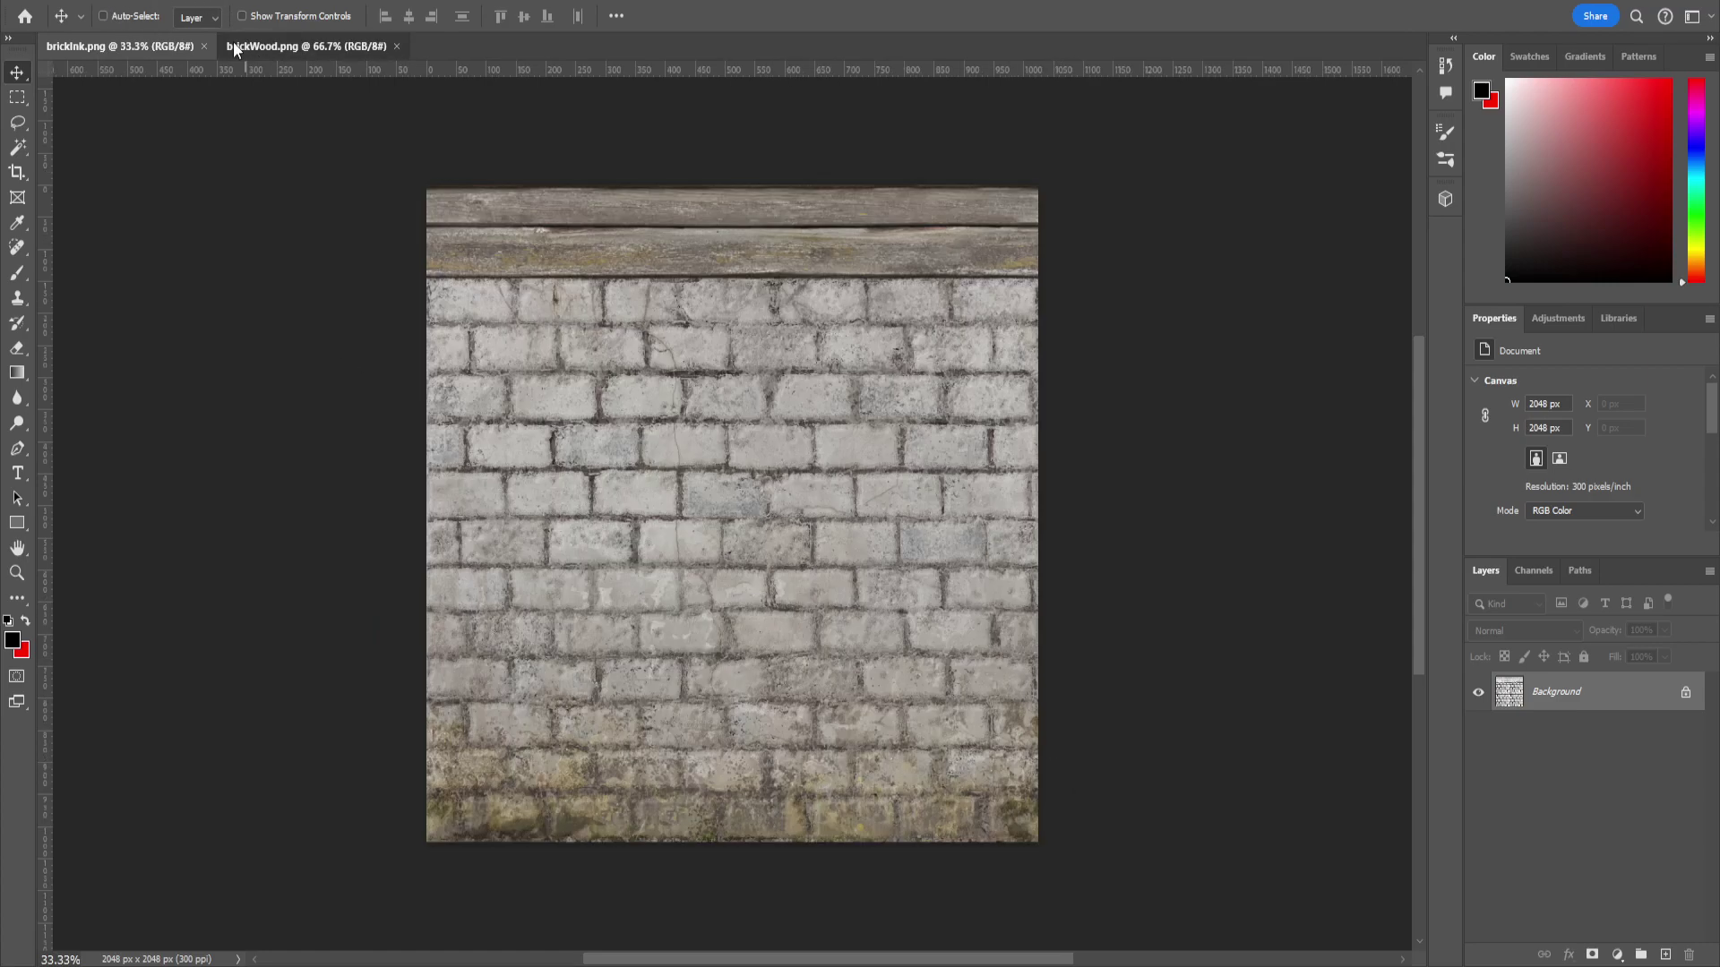
click(146, 46)
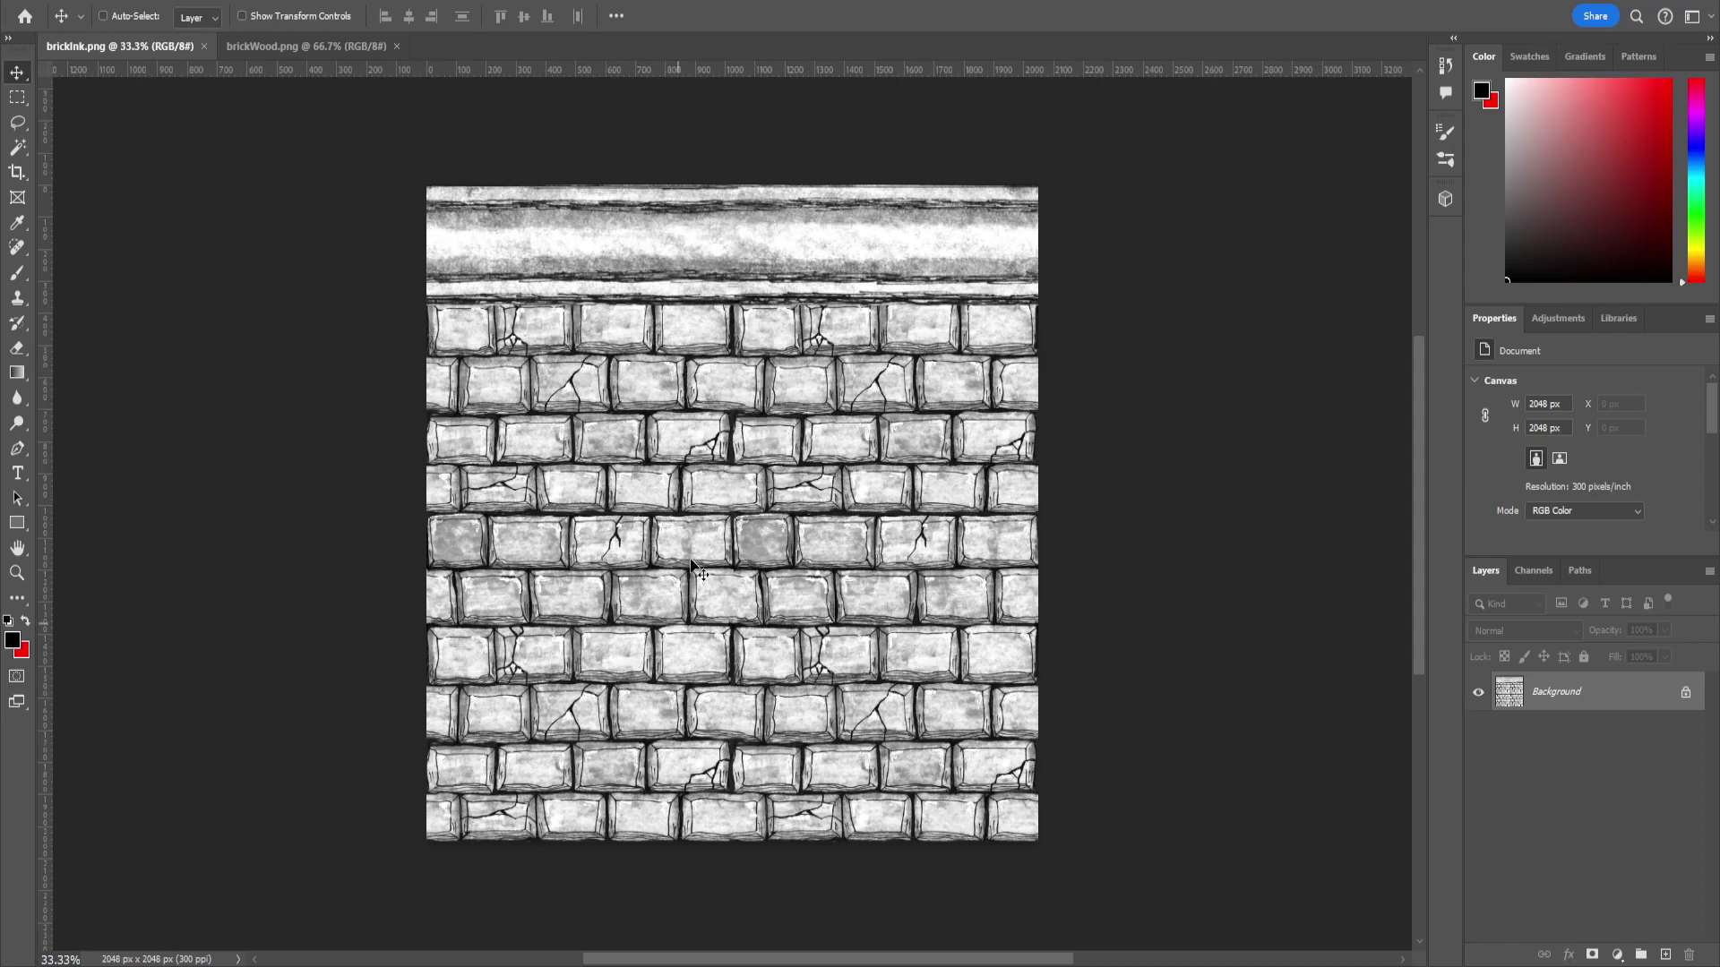
click(313, 46)
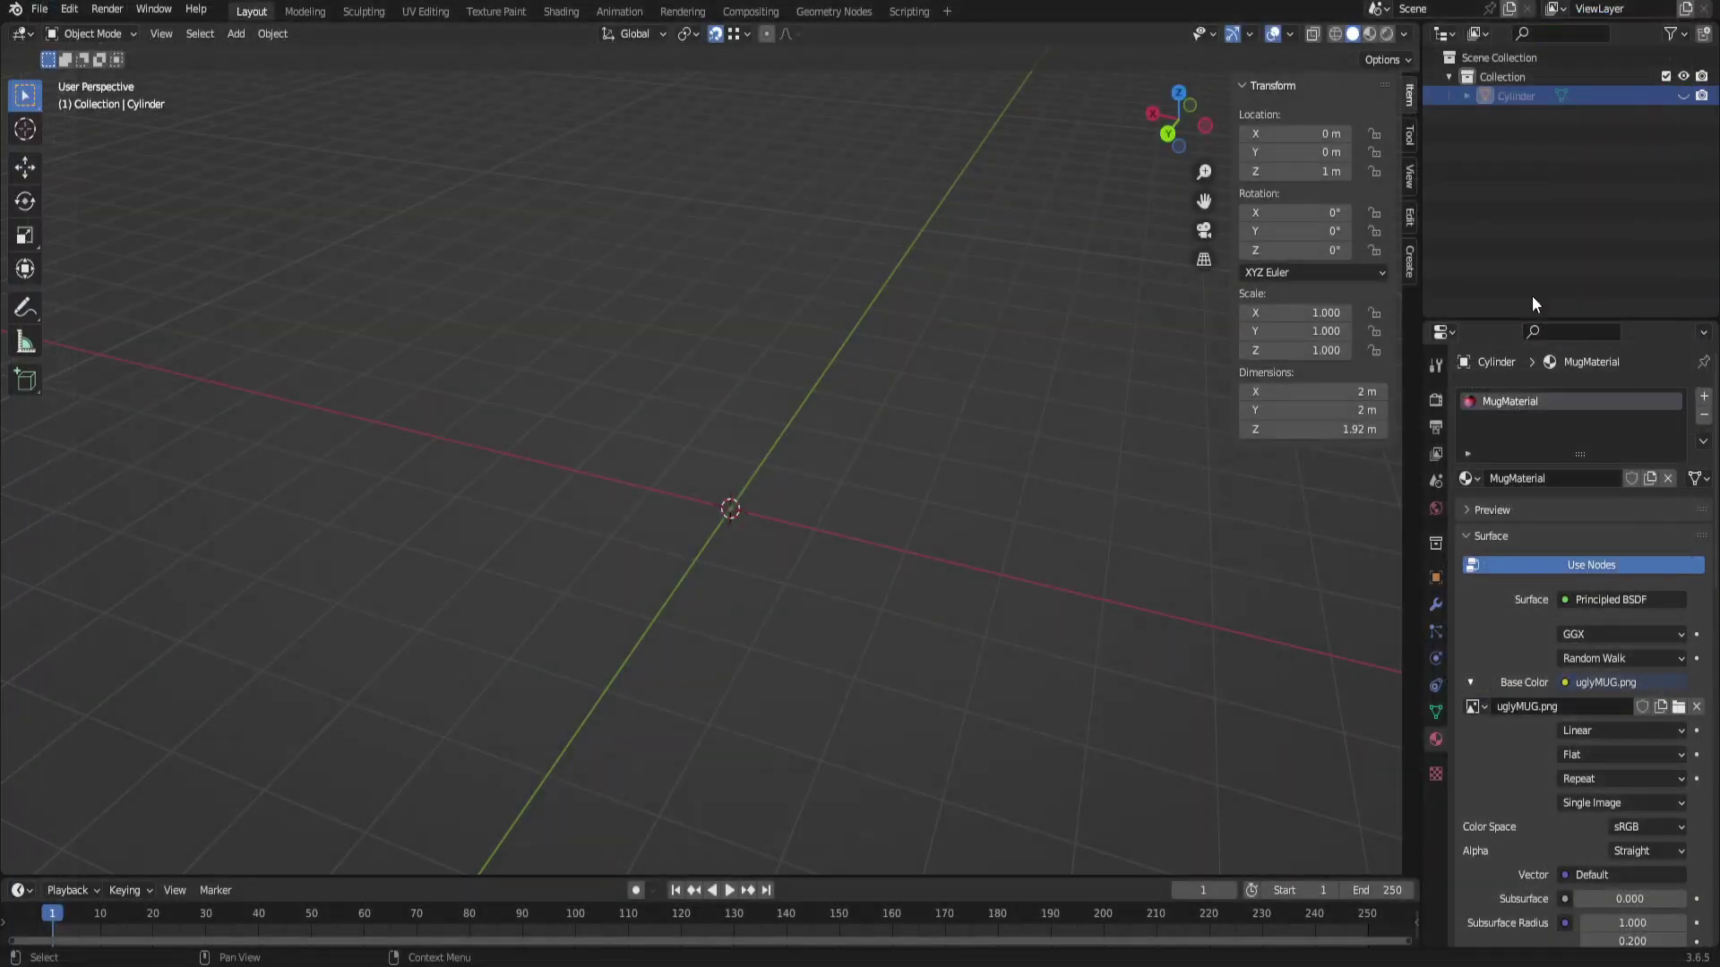
Switch to Blender and add a mesh cylinder with 24 vertices to the scene.
middle_drag(1045, 596, 1042, 620)
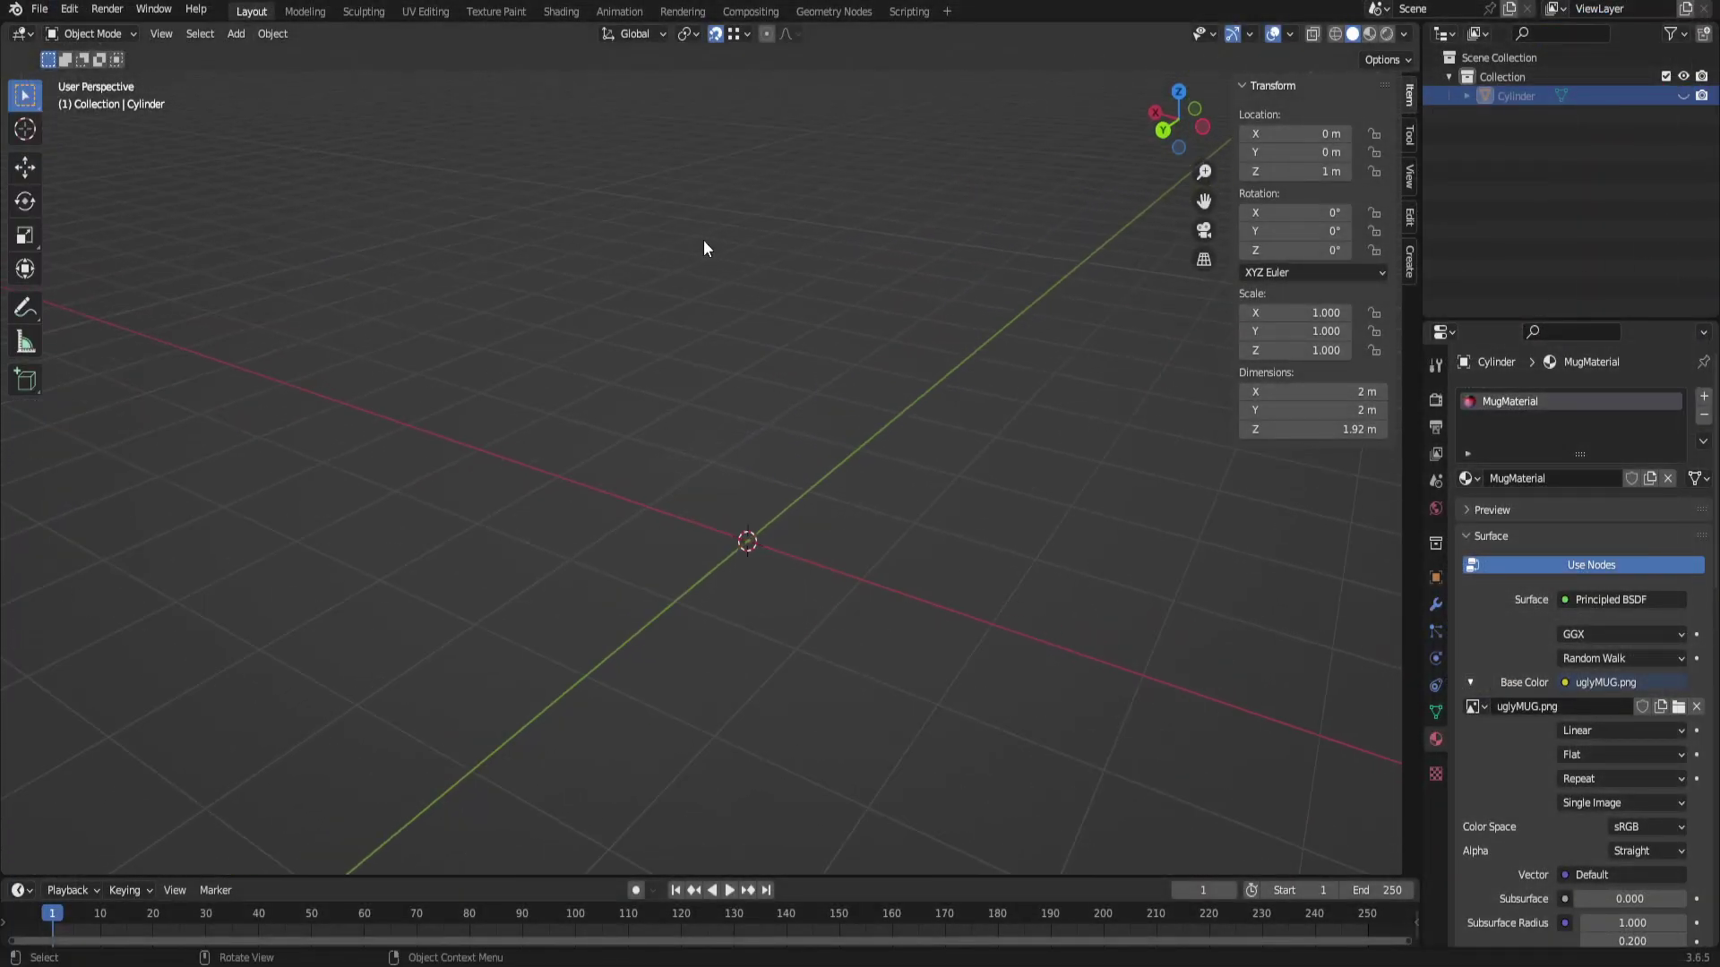
click(236, 34)
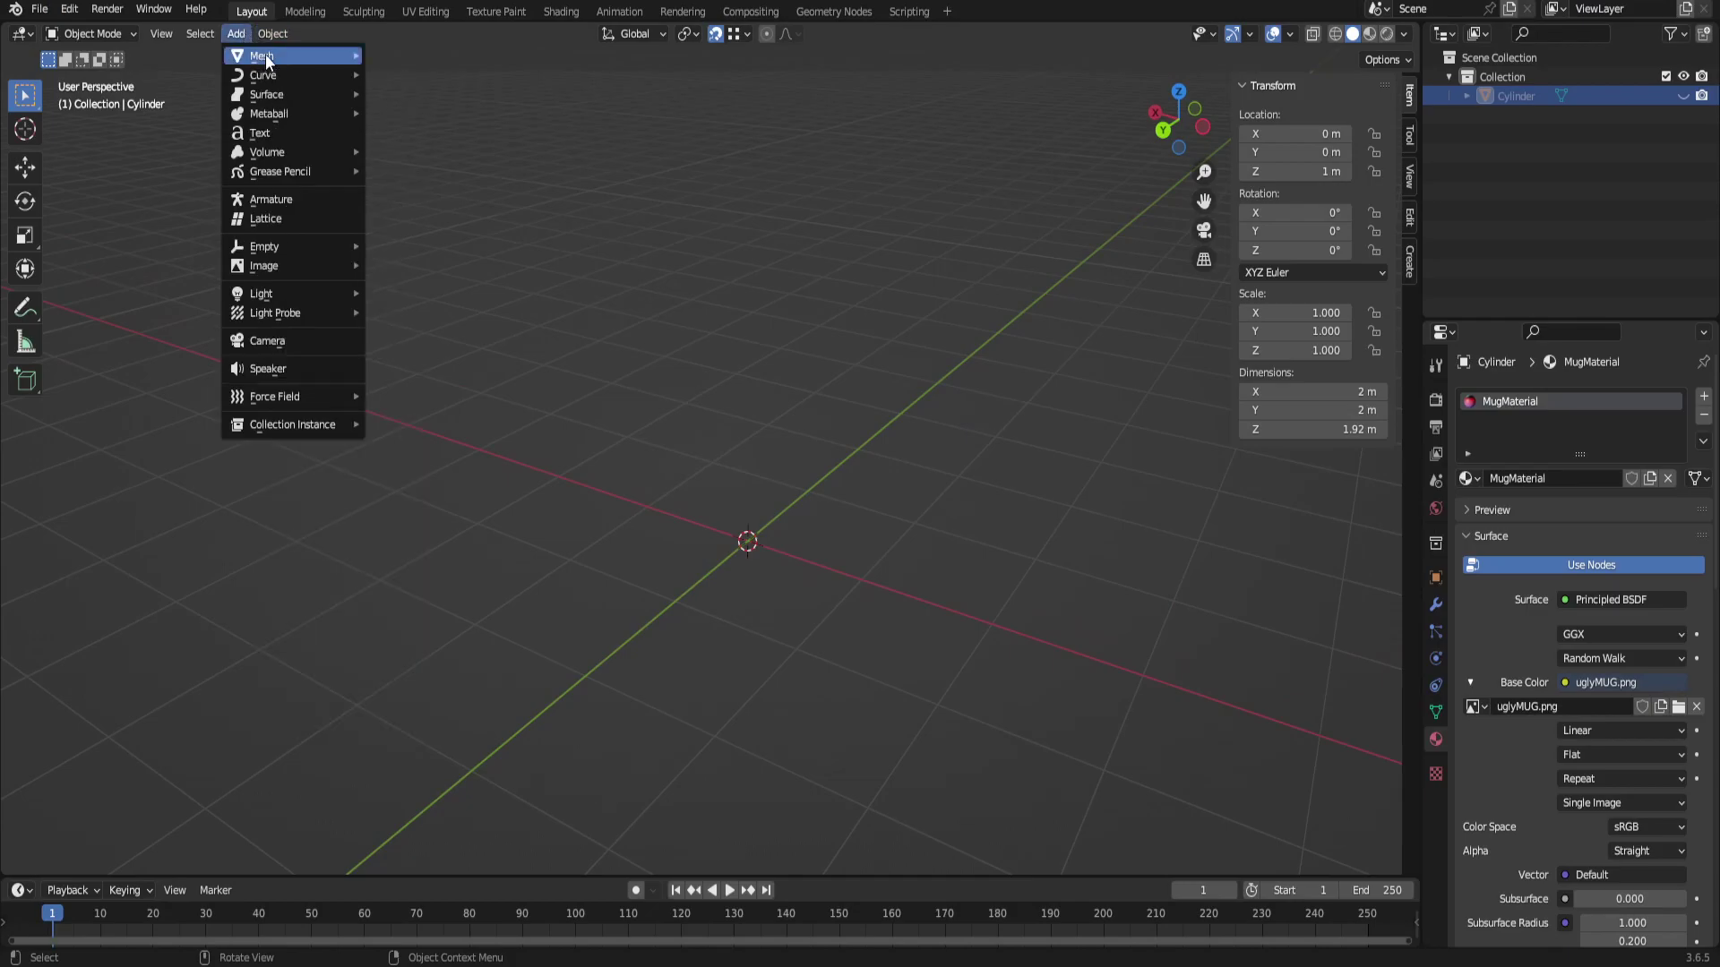
mouse_move(265, 54)
click(428, 151)
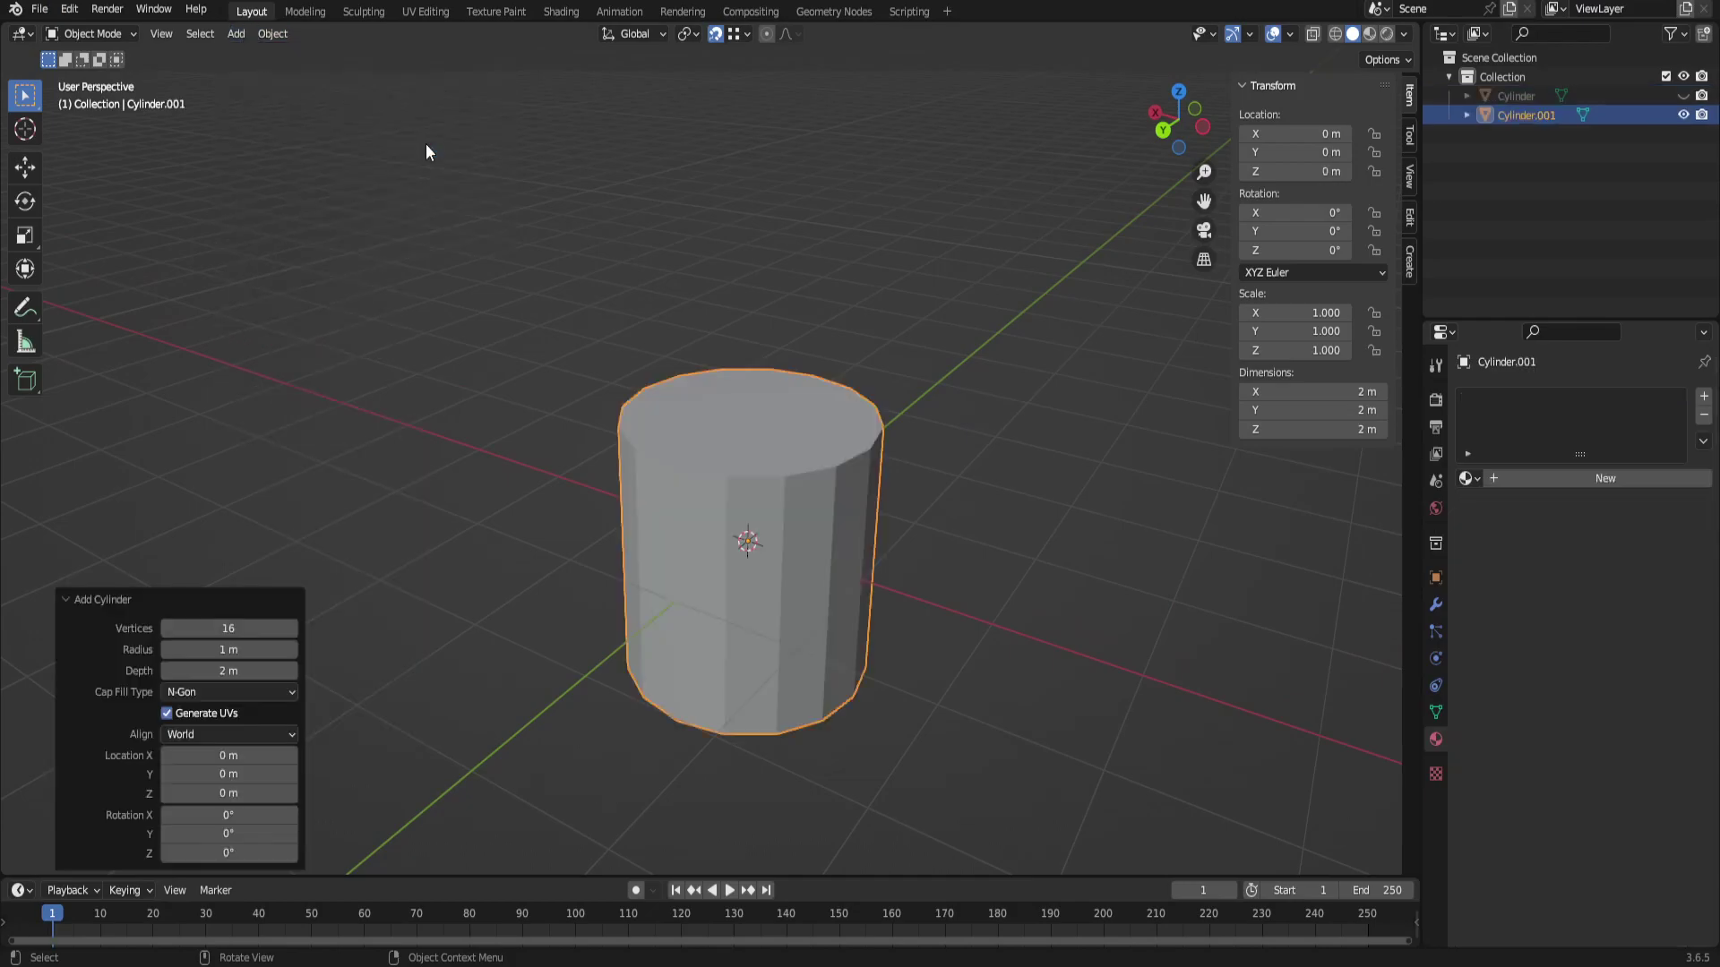
click(252, 632)
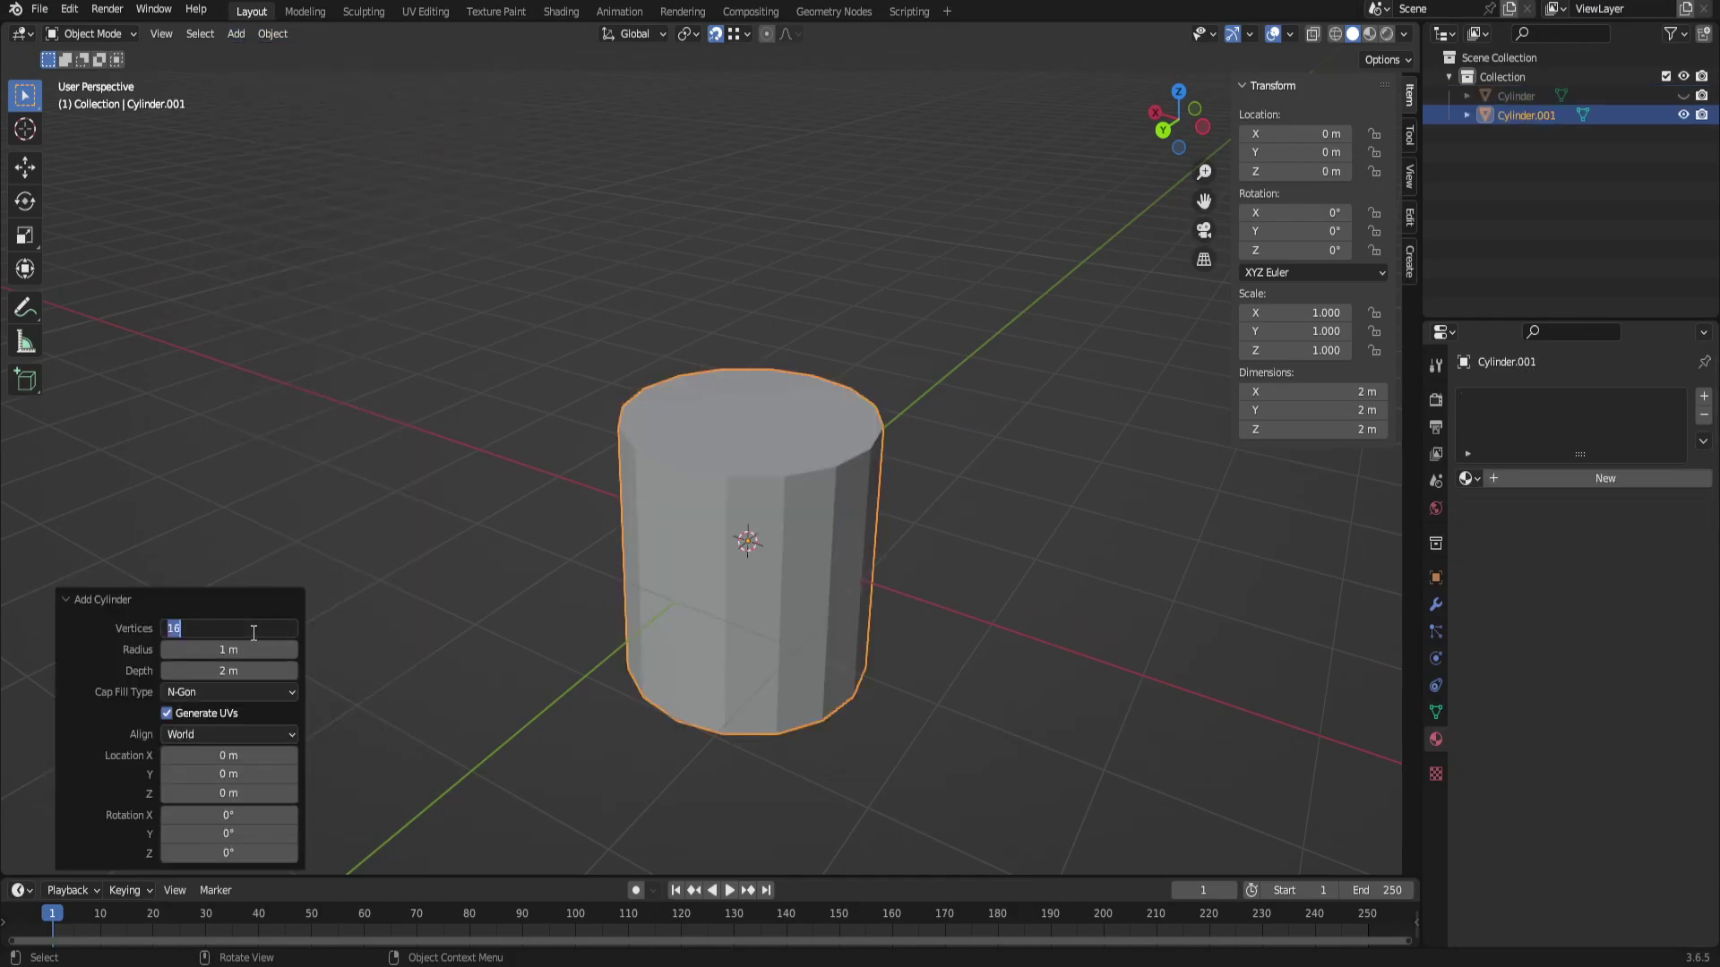
text(24)
key(Return)
Raise the new cylinder along the Z axis and set its Z location to exactly 1 m.
middle_drag(395, 691, 796, 547)
scroll(795, 547, up, 1)
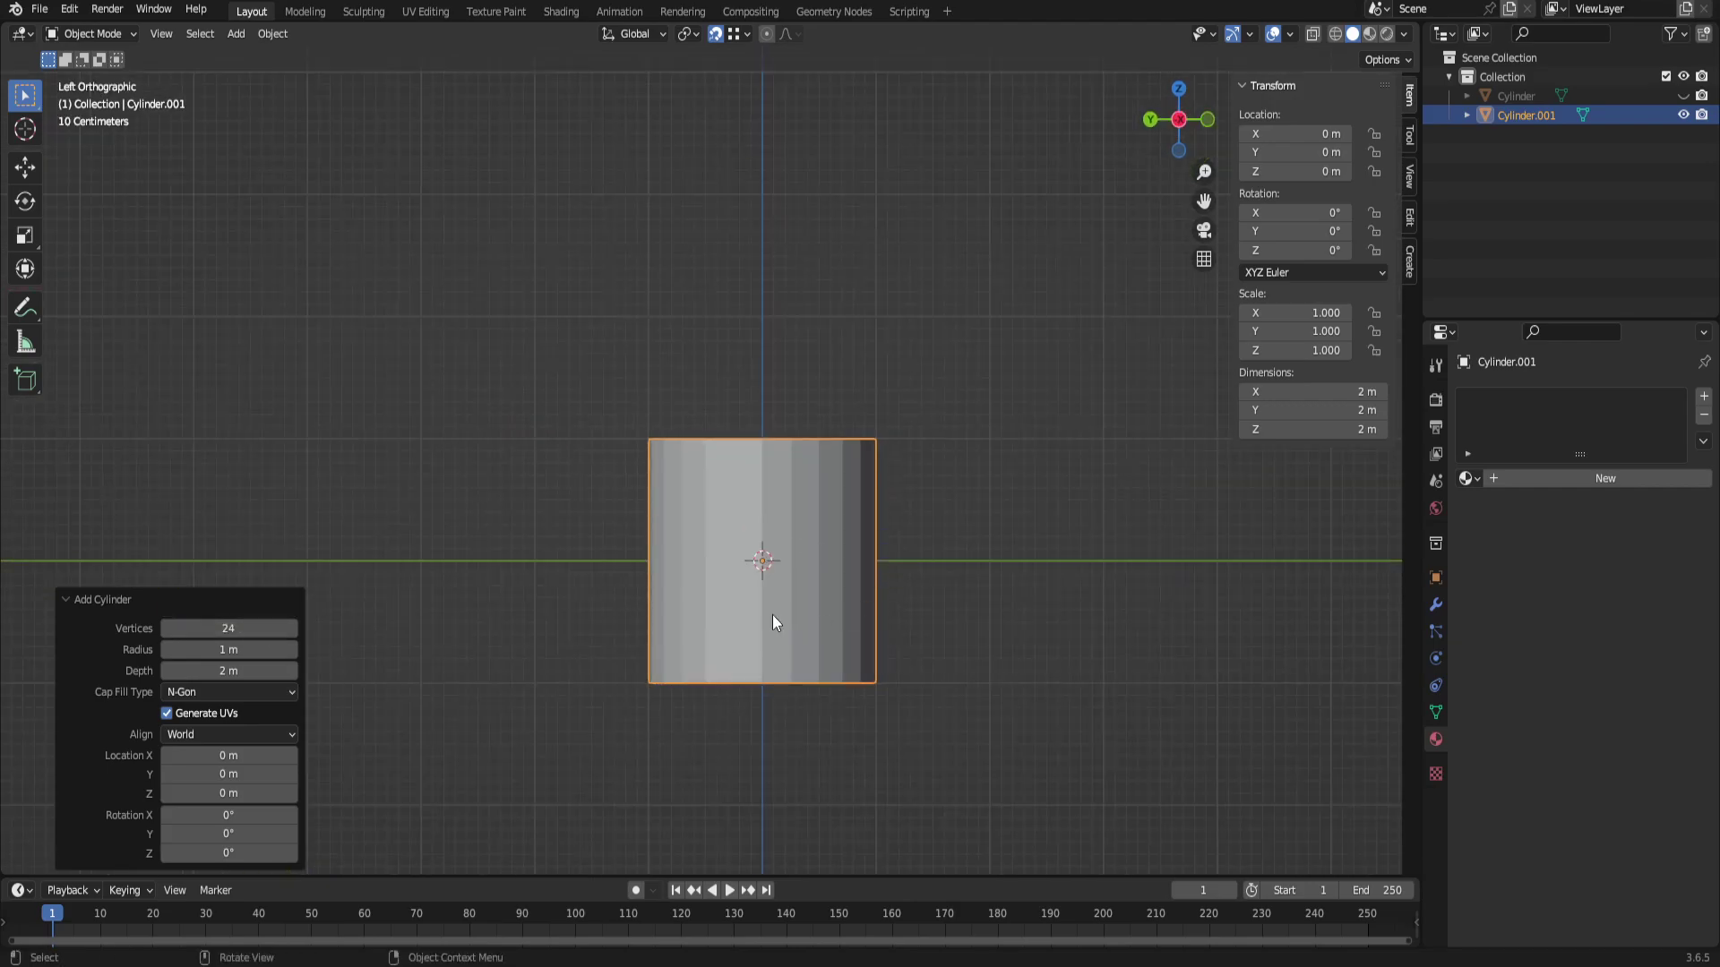
key(g)
key(z)
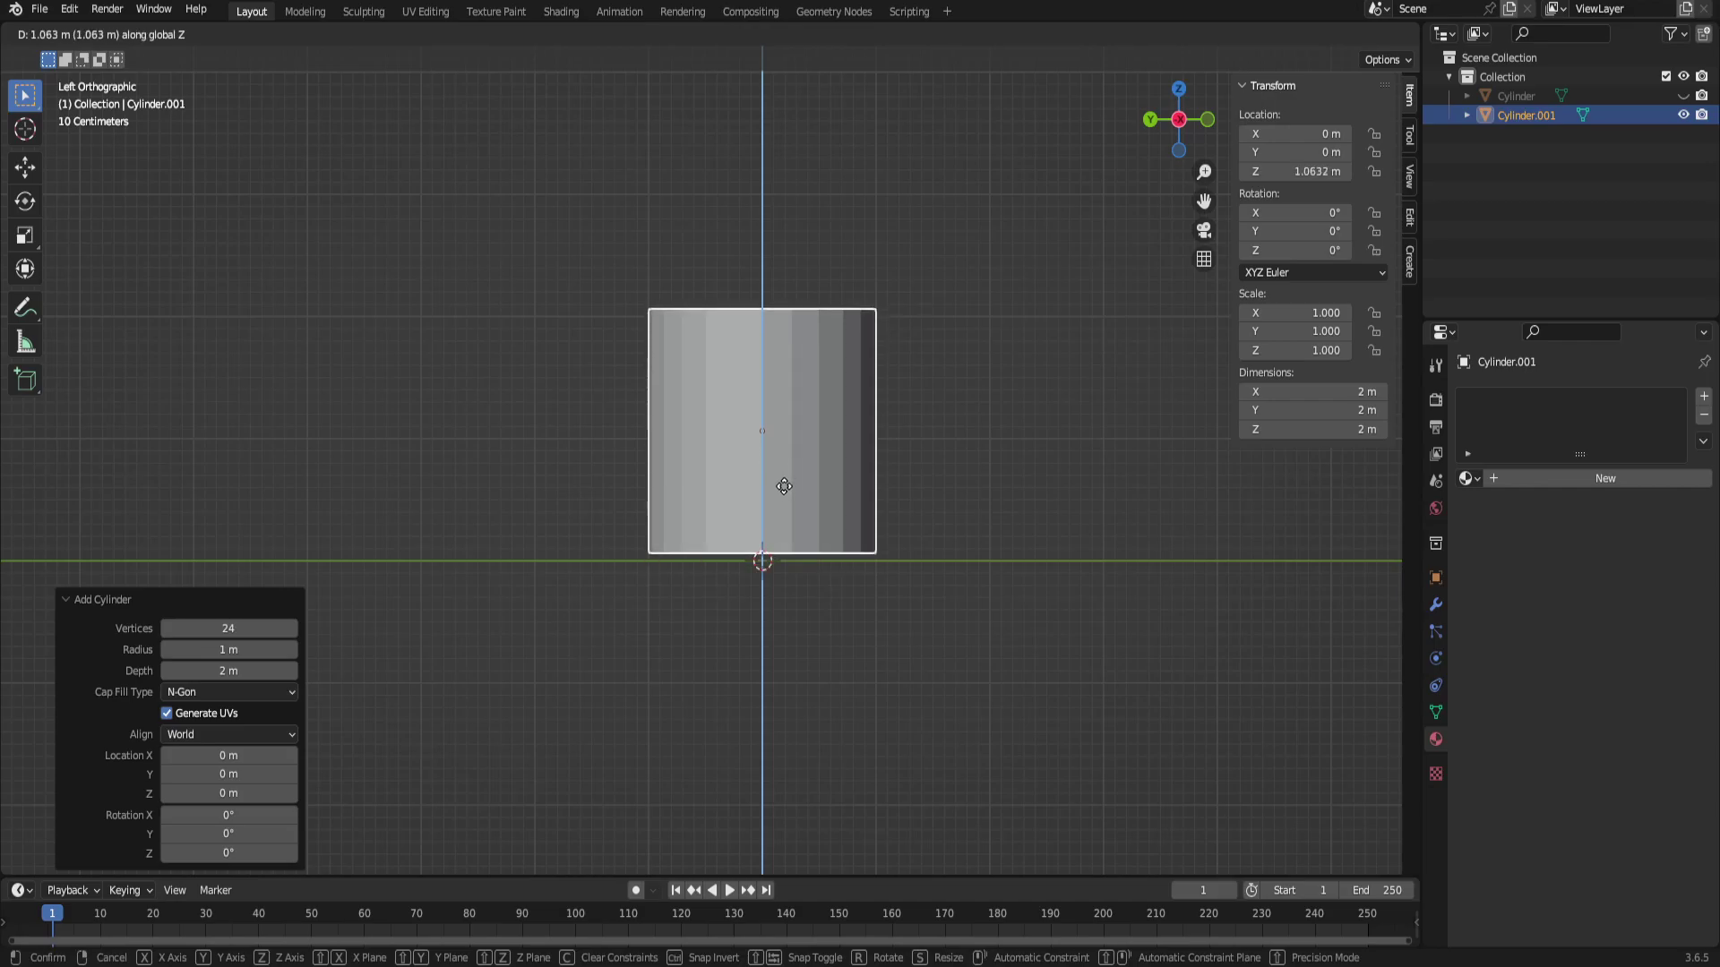
click(787, 492)
click(1309, 172)
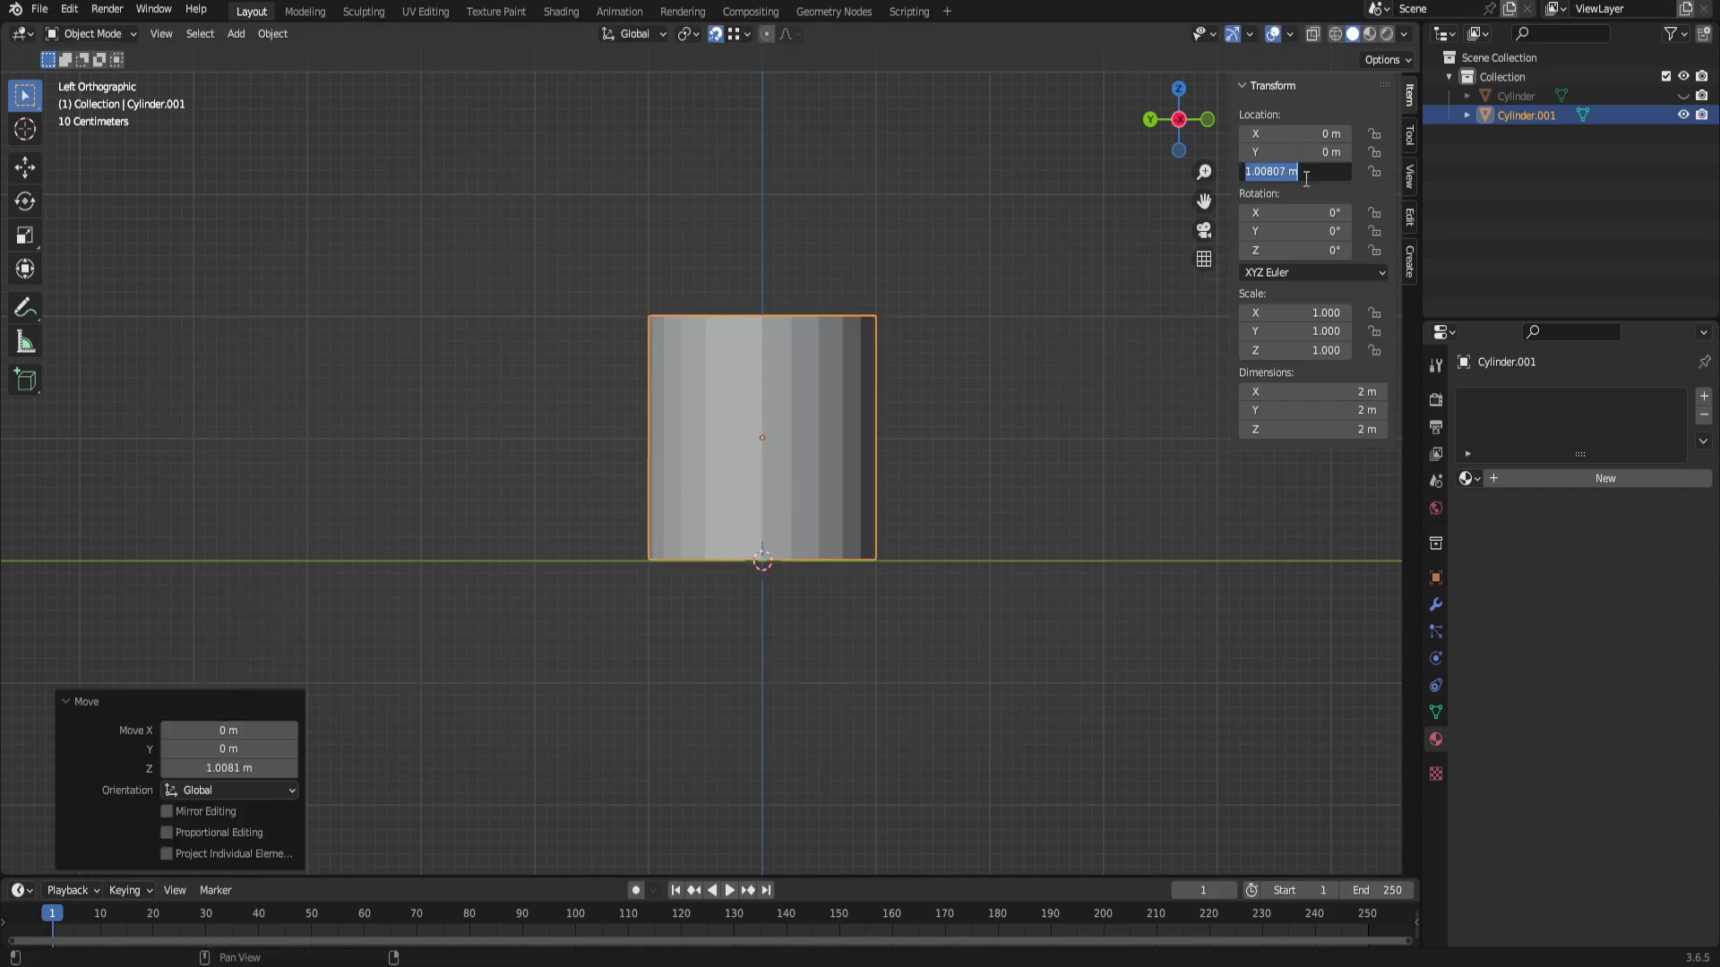
text(1)
key(Return)
Clear the cylinder's face selection and apply Shade Auto Smooth to the object.
middle_drag(761, 538, 885, 416)
key(Tab)
key(alt+a)
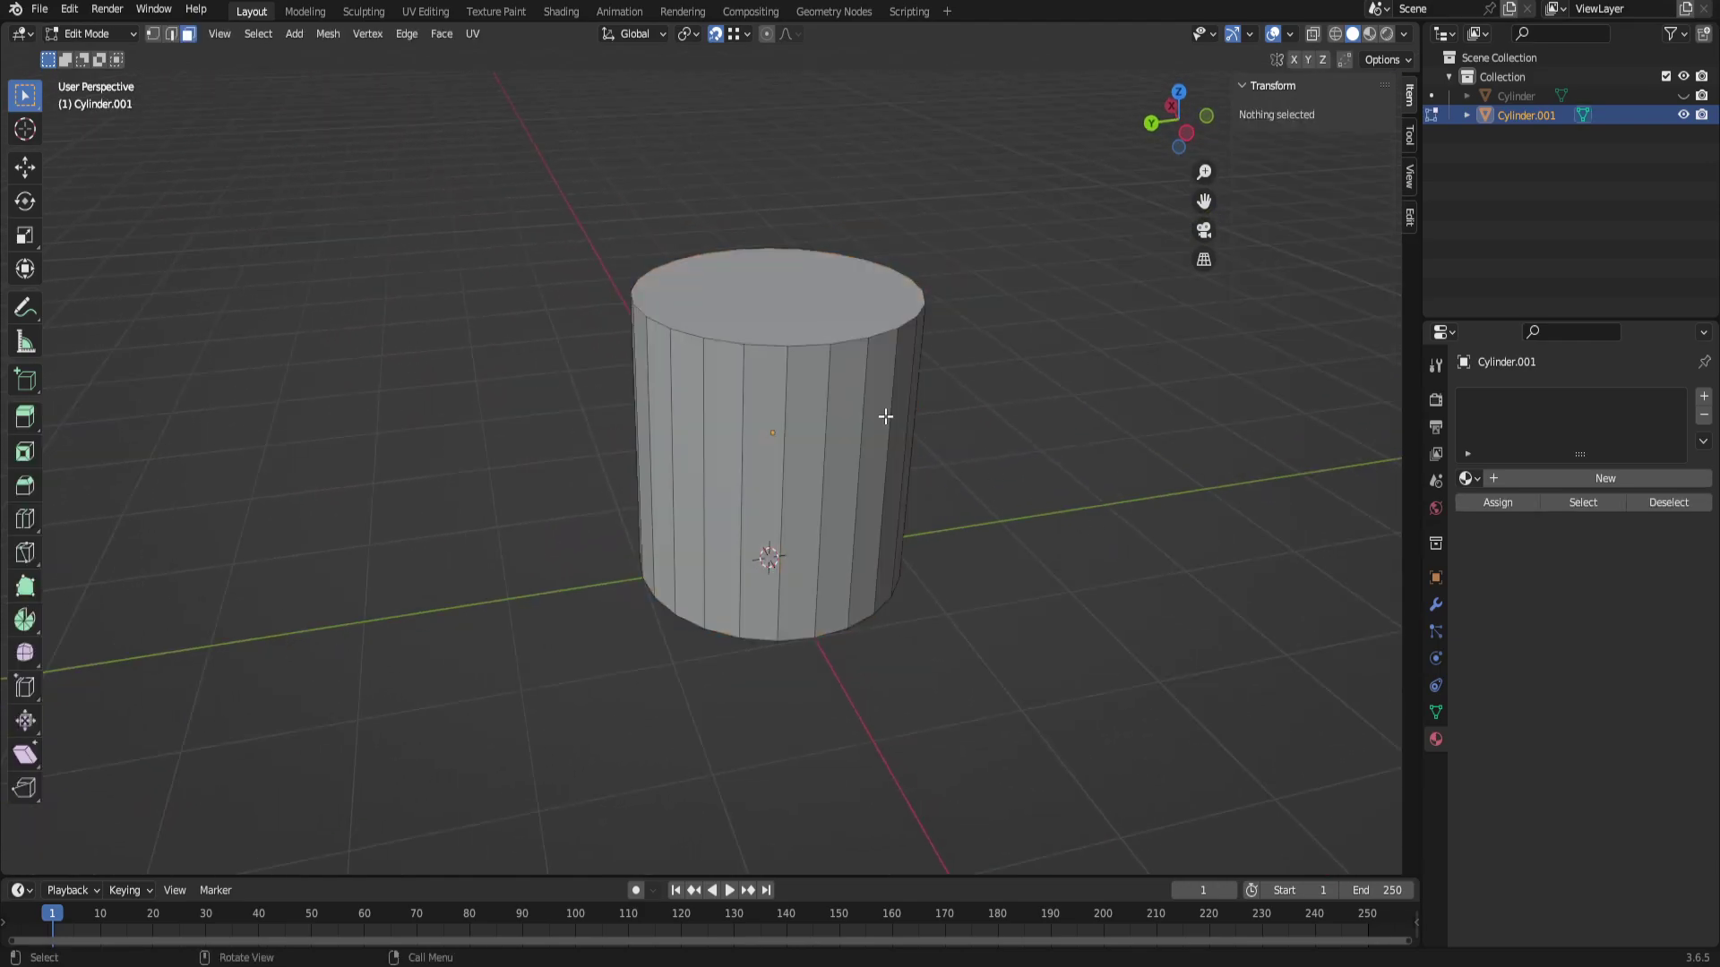
key(Tab)
right_click(827, 373)
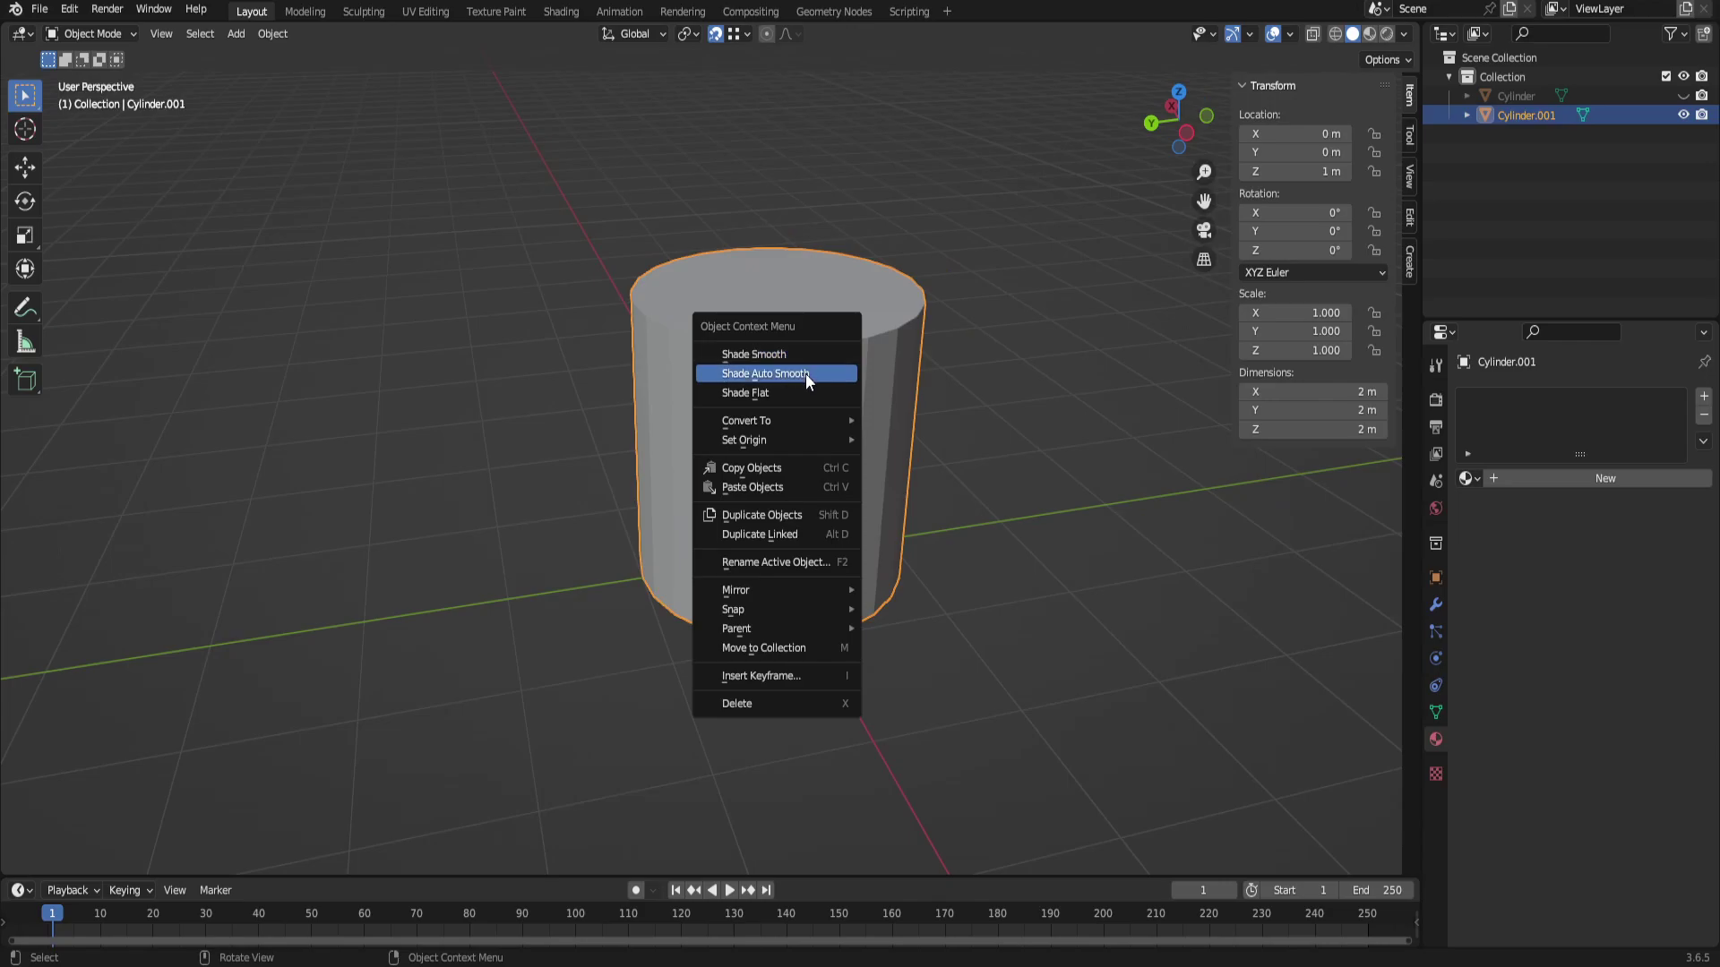
click(806, 374)
Delete the cylinder's top cap face and return to Object Mode.
key(Tab)
click(787, 308)
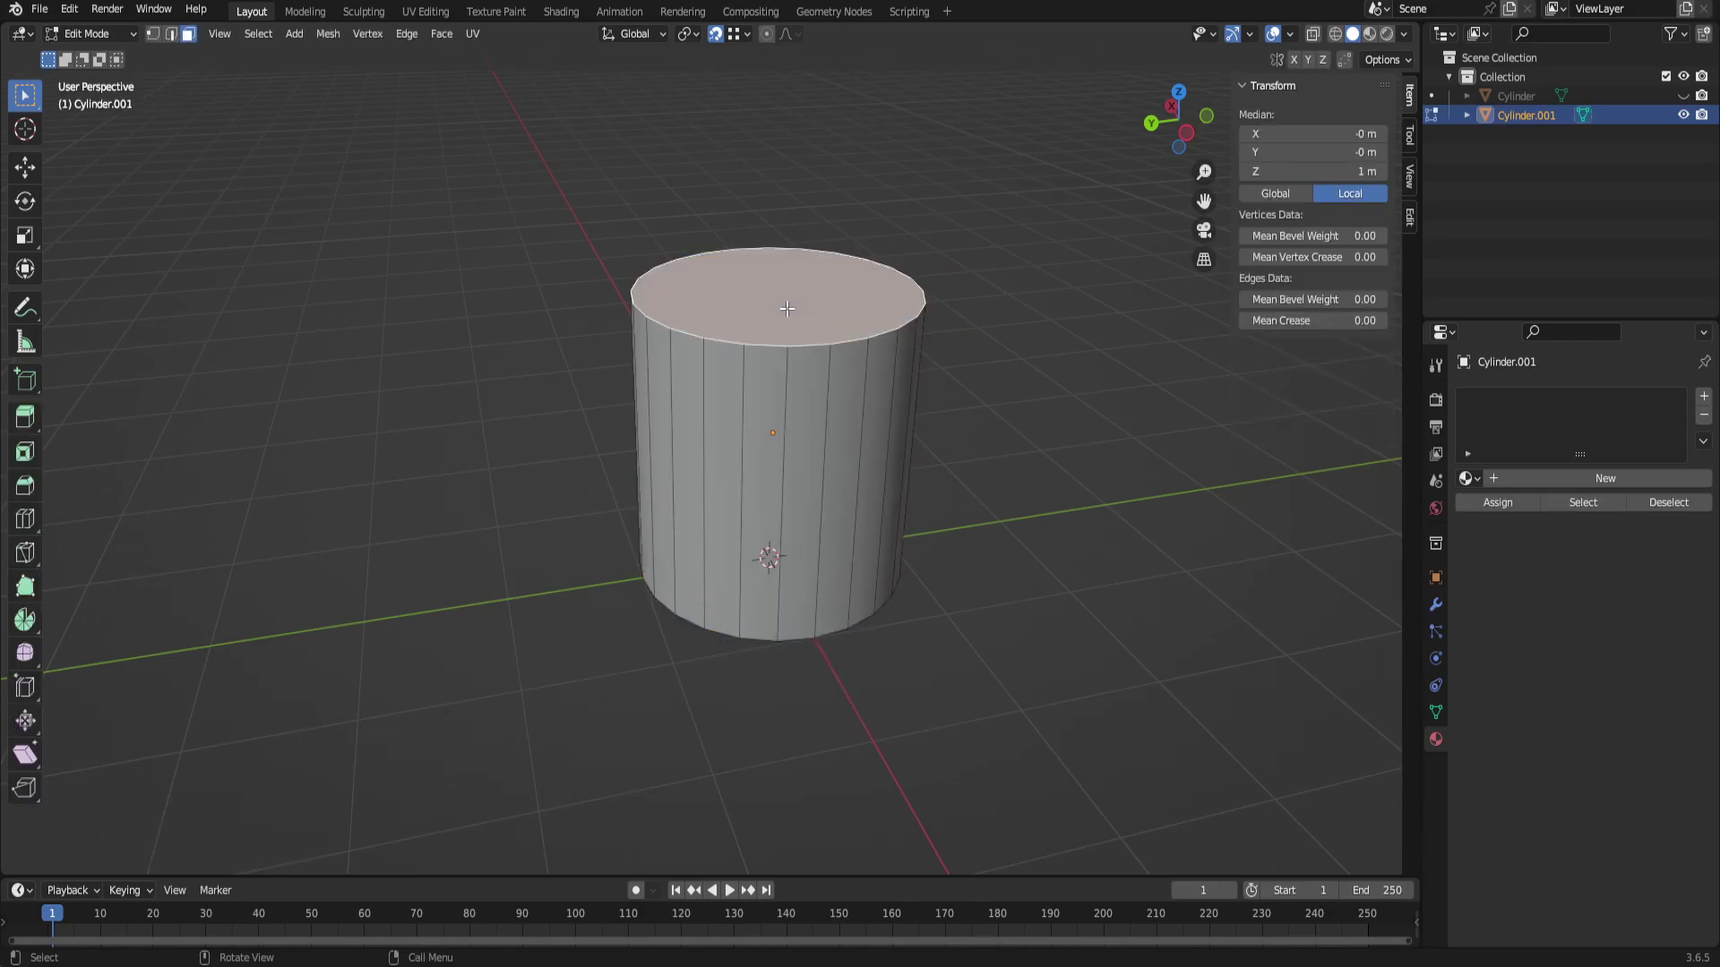
key(x)
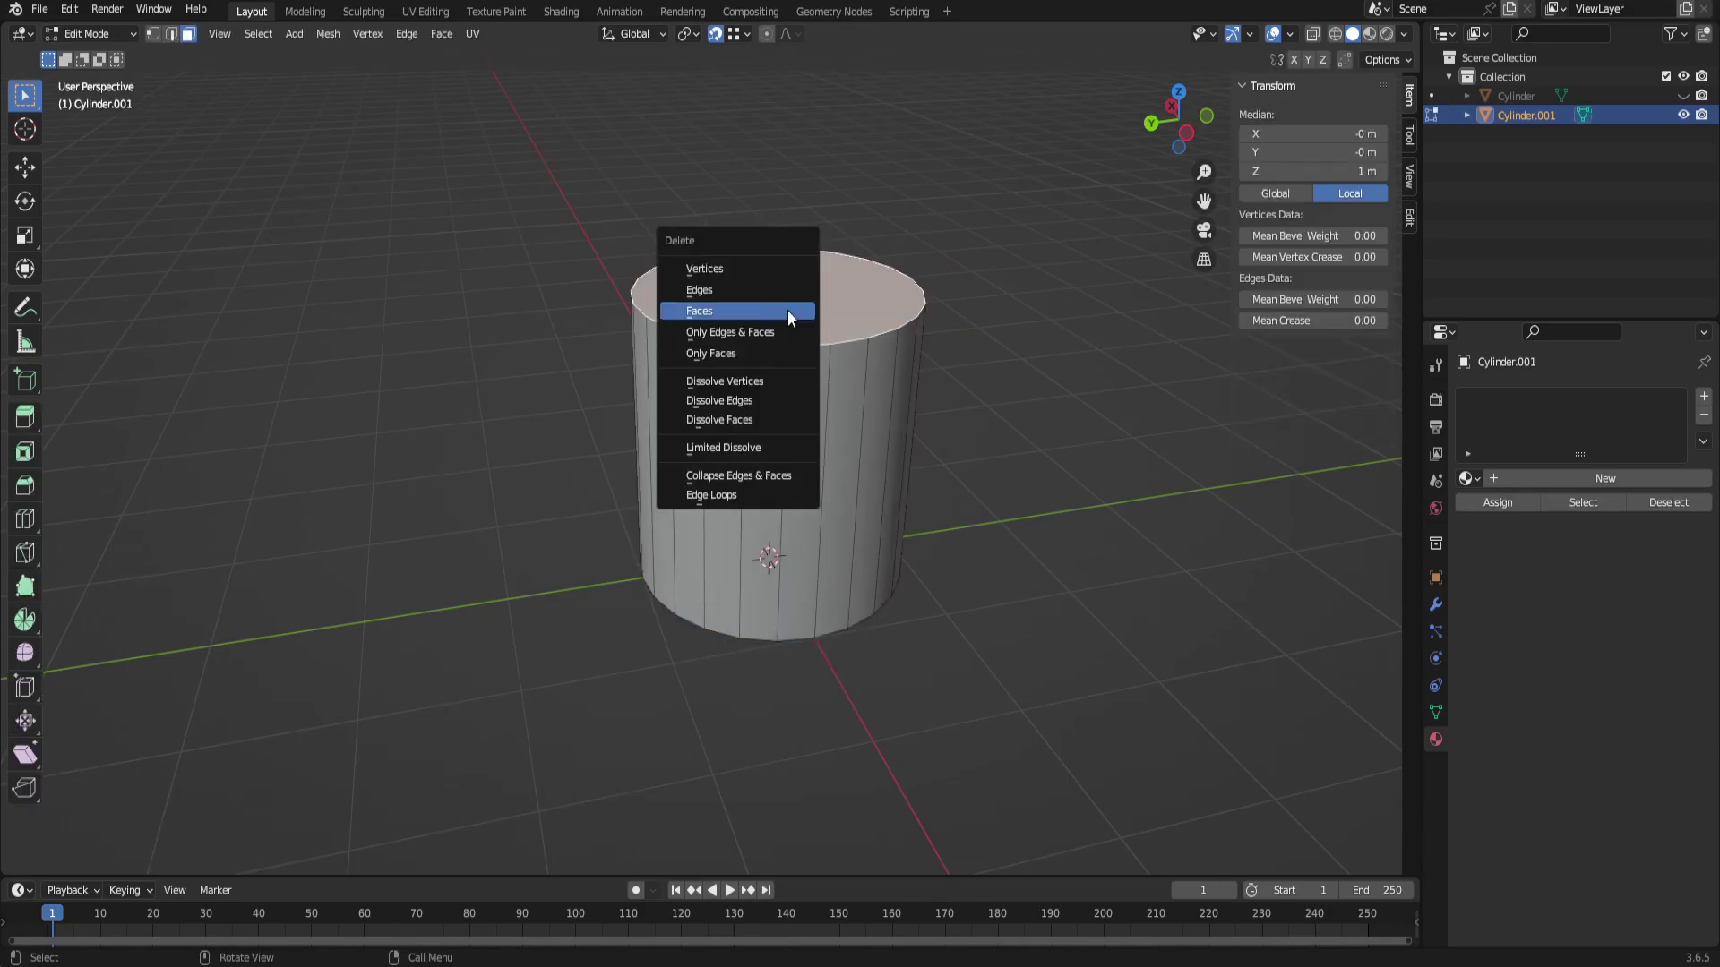
click(788, 310)
middle_drag(798, 372, 852, 422)
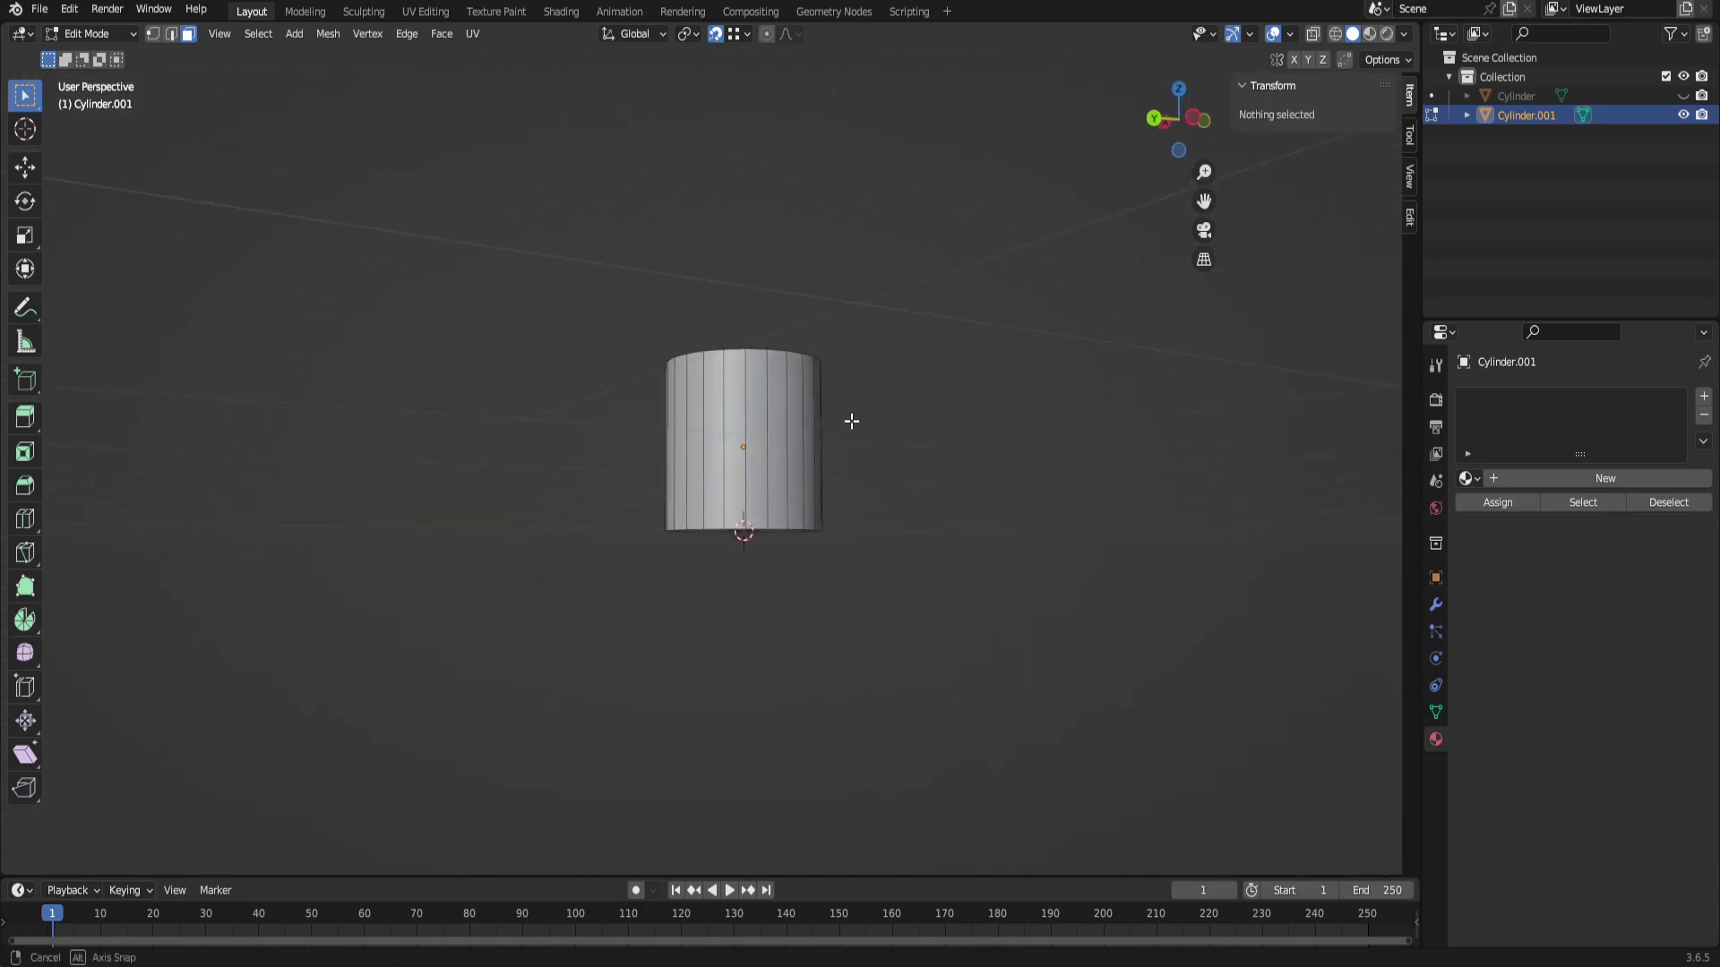
scroll(874, 491, up, 3)
mouse_move(873, 491)
middle_down()
mouse_move(902, 526)
mouse_move(887, 495)
middle_up()
key(Tab)
scroll(887, 495, up, 3)
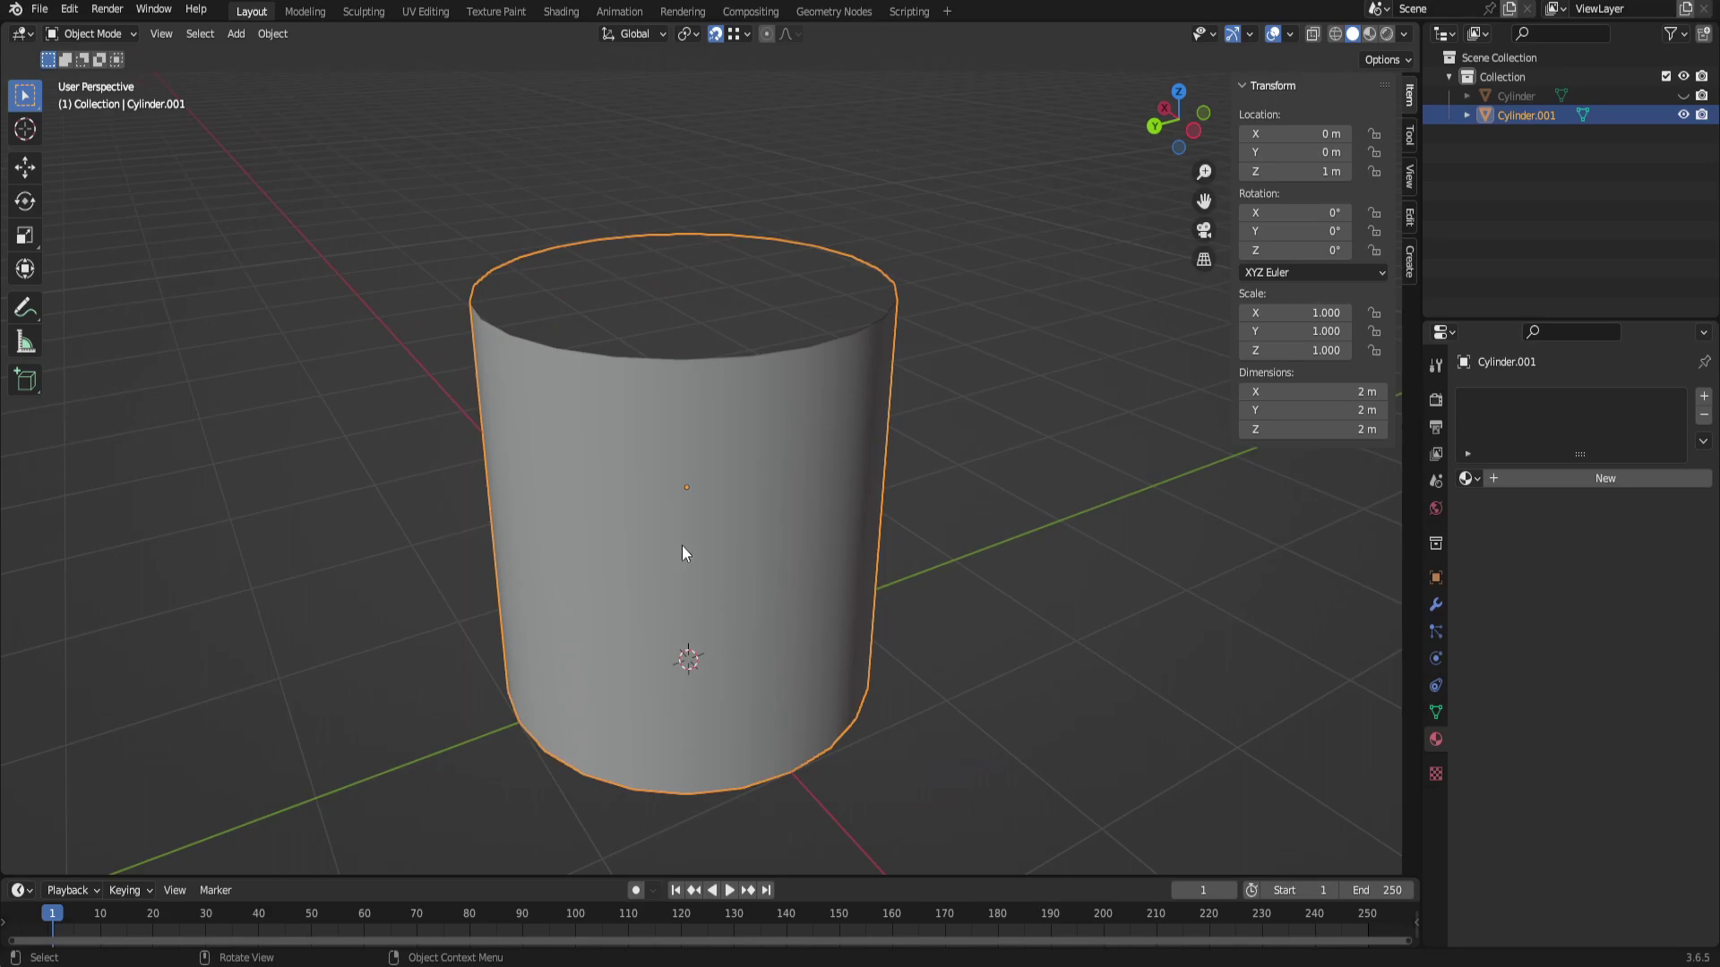
Create a new material for the open cylinder and name it wellMaterial.
click(1499, 481)
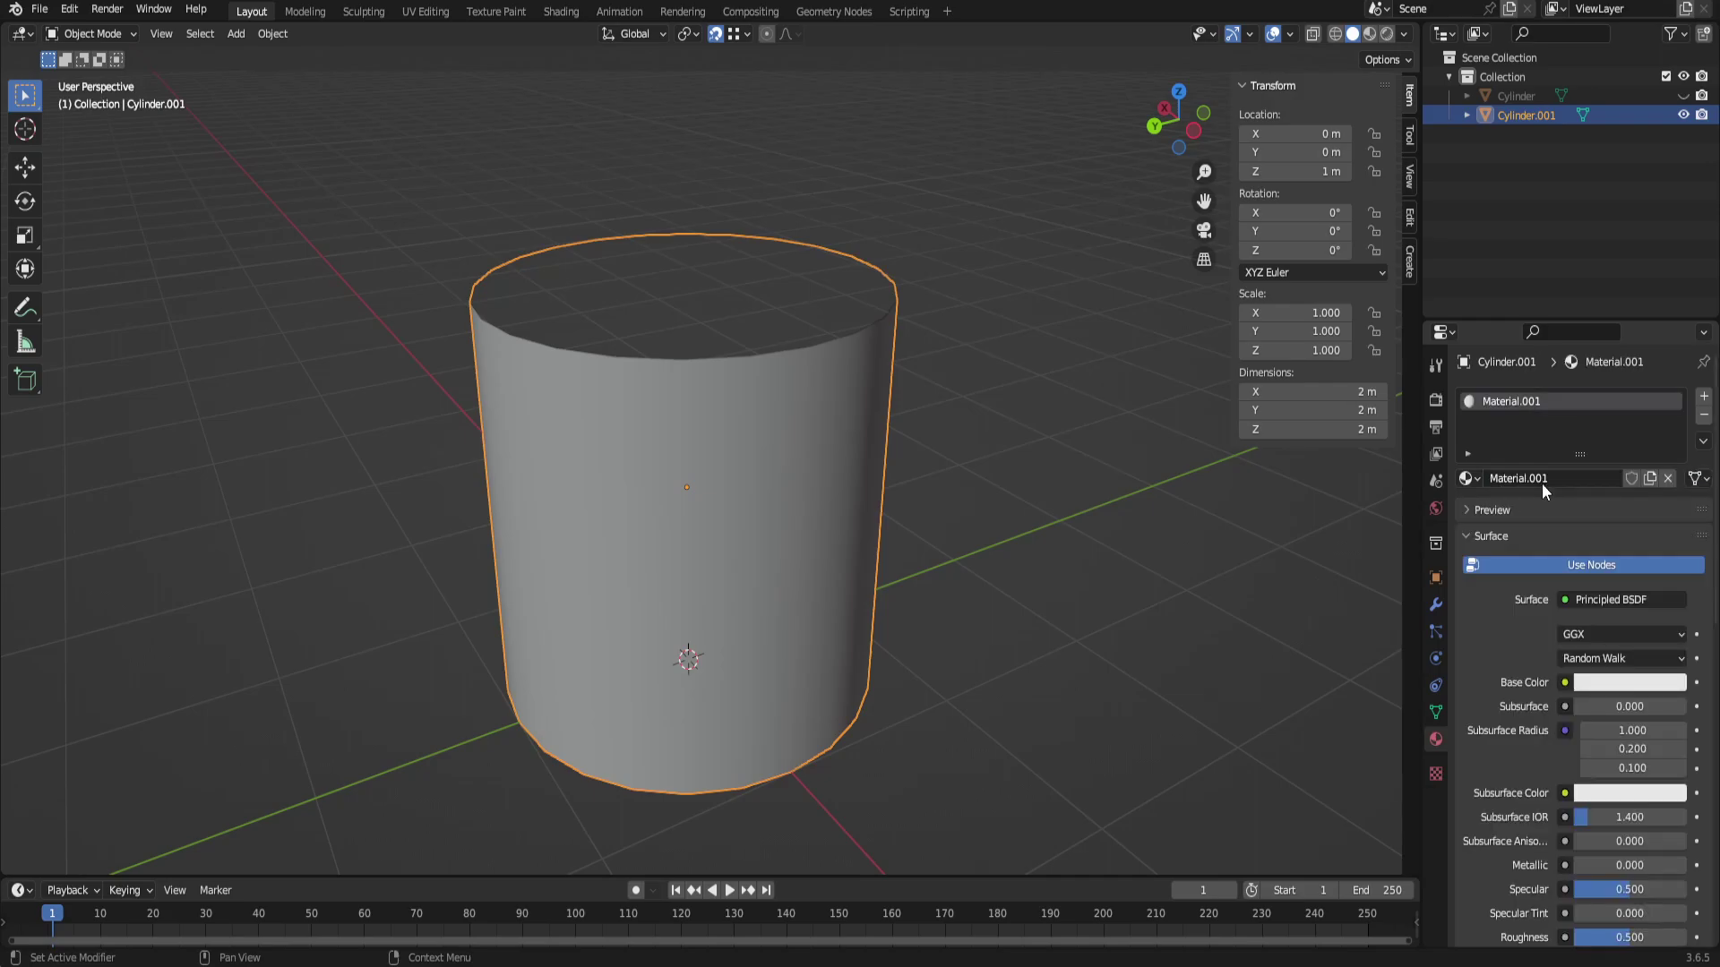
double_click(1530, 481)
text(wellMa)
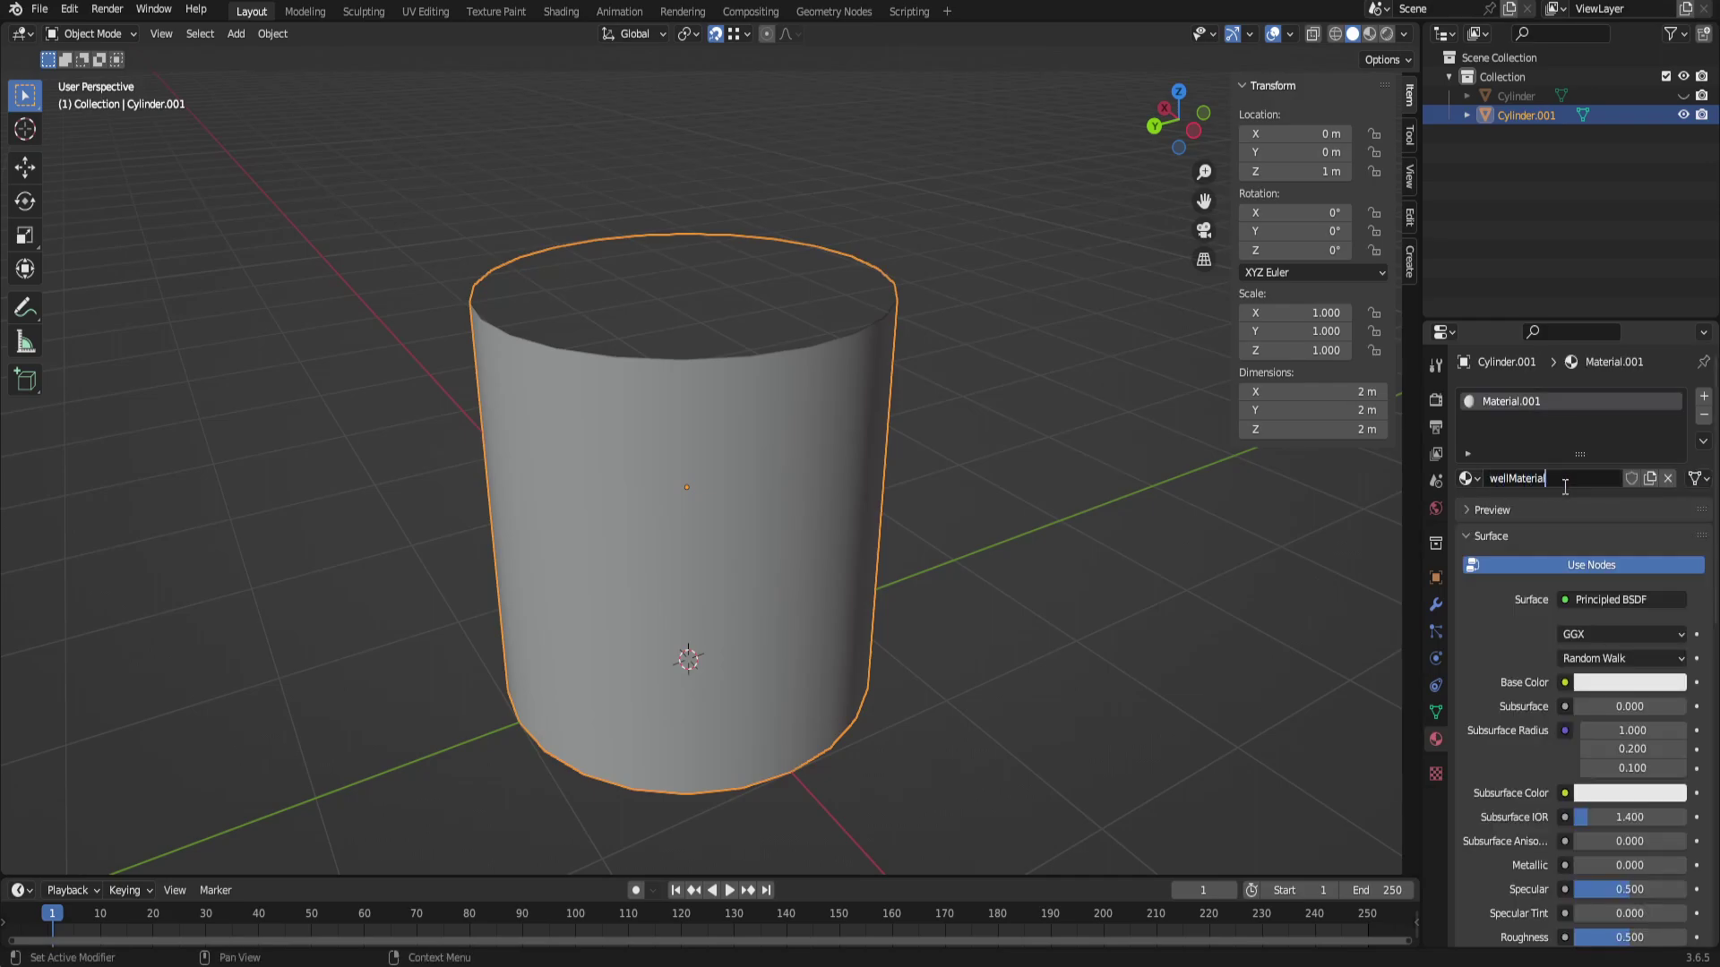
key(Return)
Use an Image Texture for wellMaterial's base color and load brickWood.png from the C:\Teaching folder.
click(1565, 684)
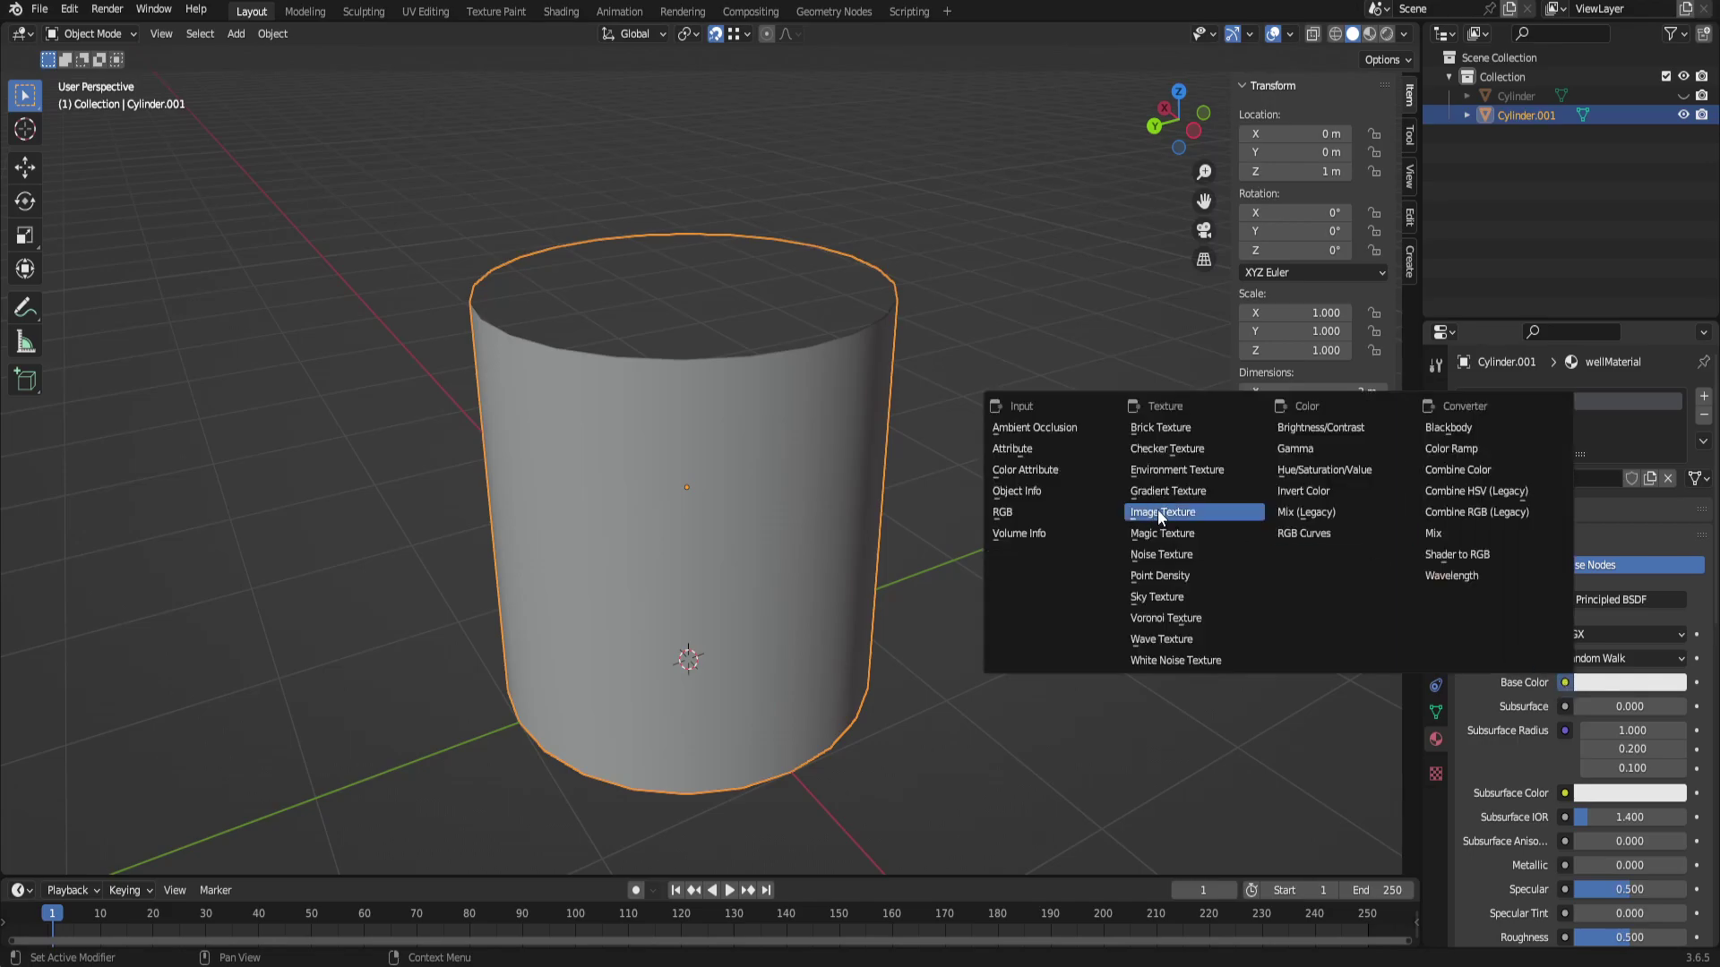
click(1162, 514)
click(1659, 707)
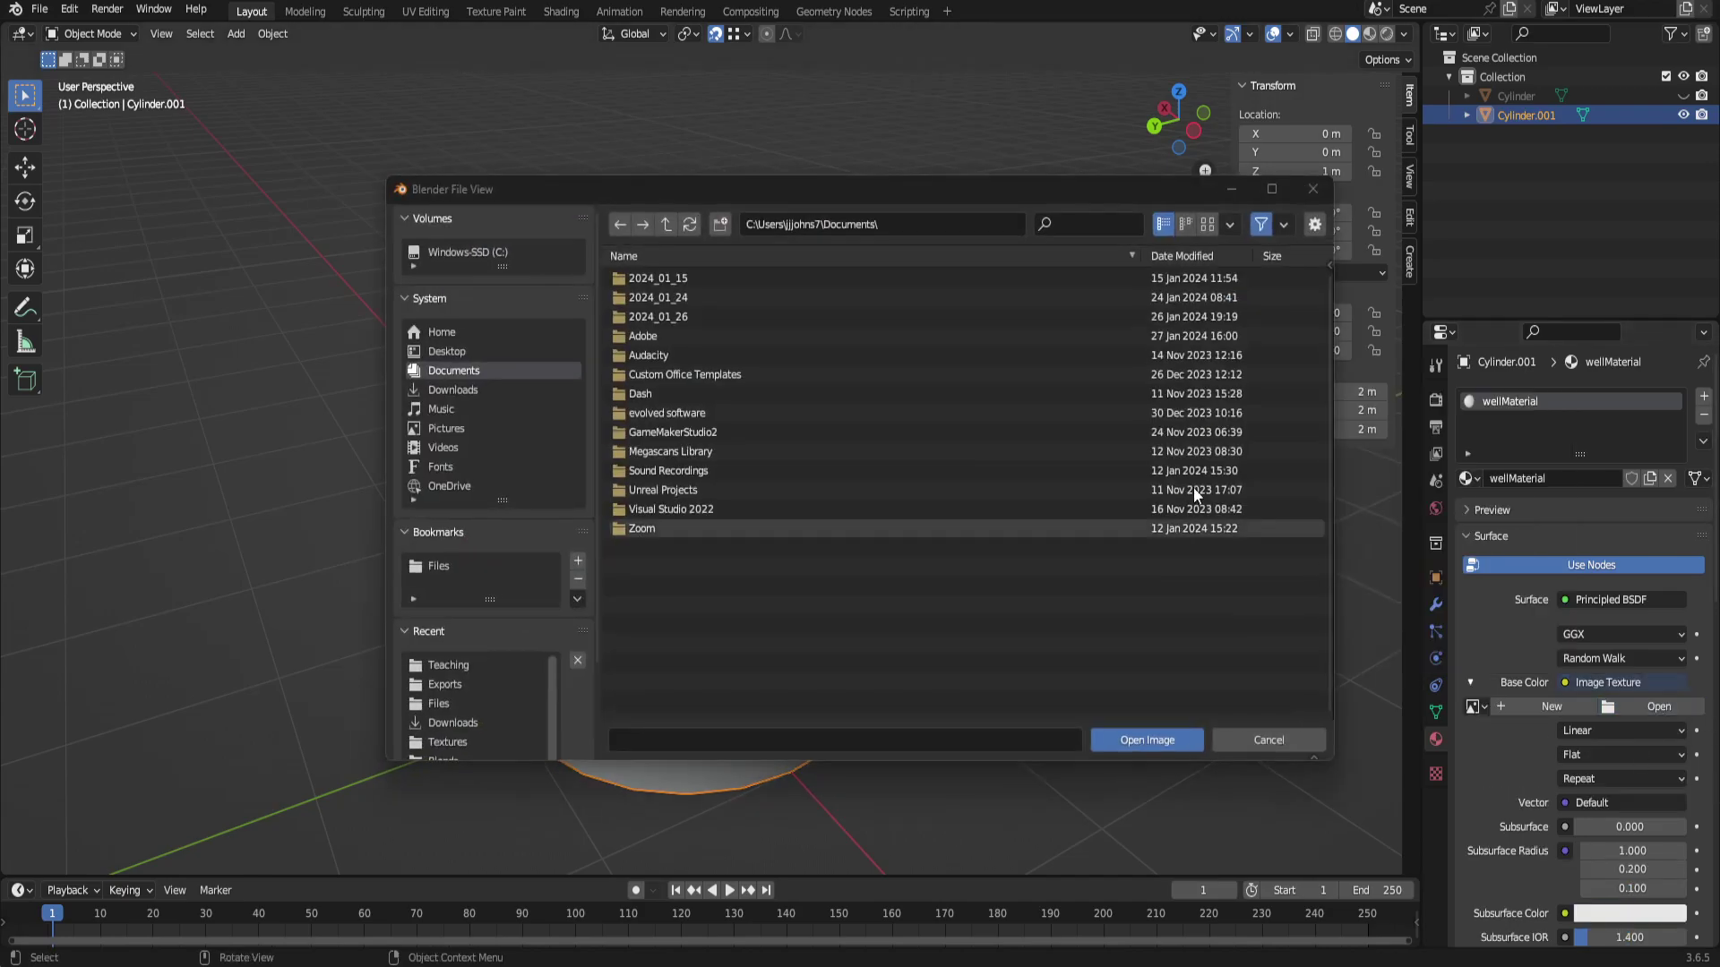
click(510, 256)
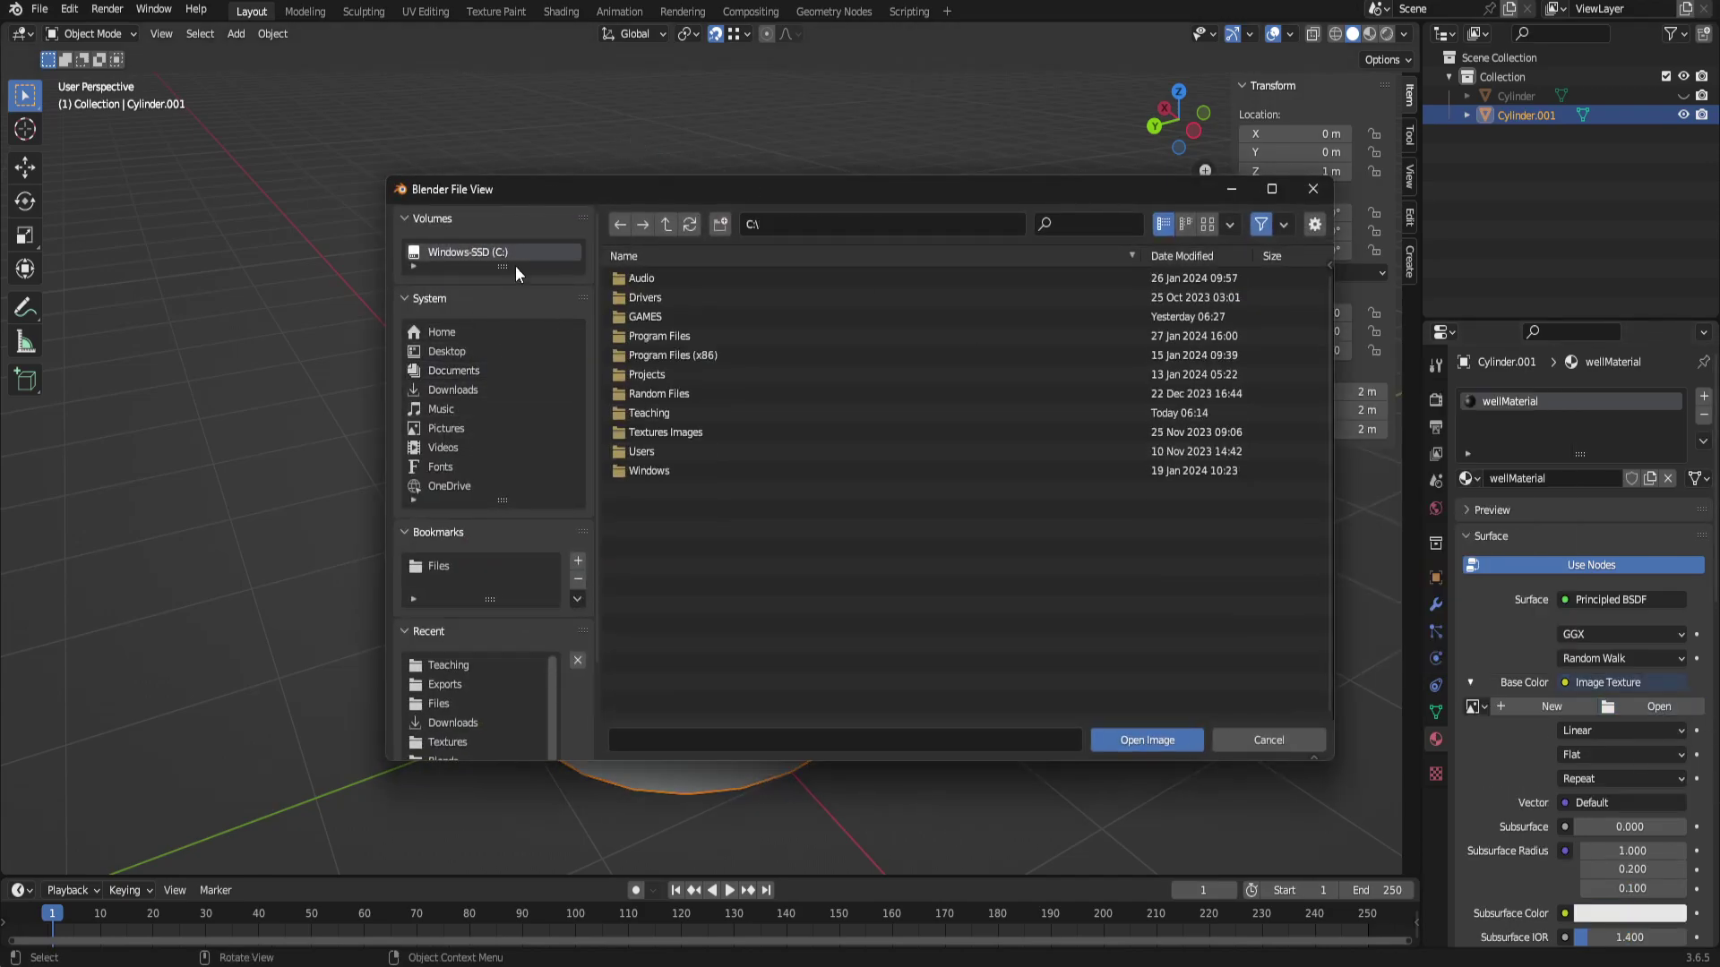
double_click(654, 412)
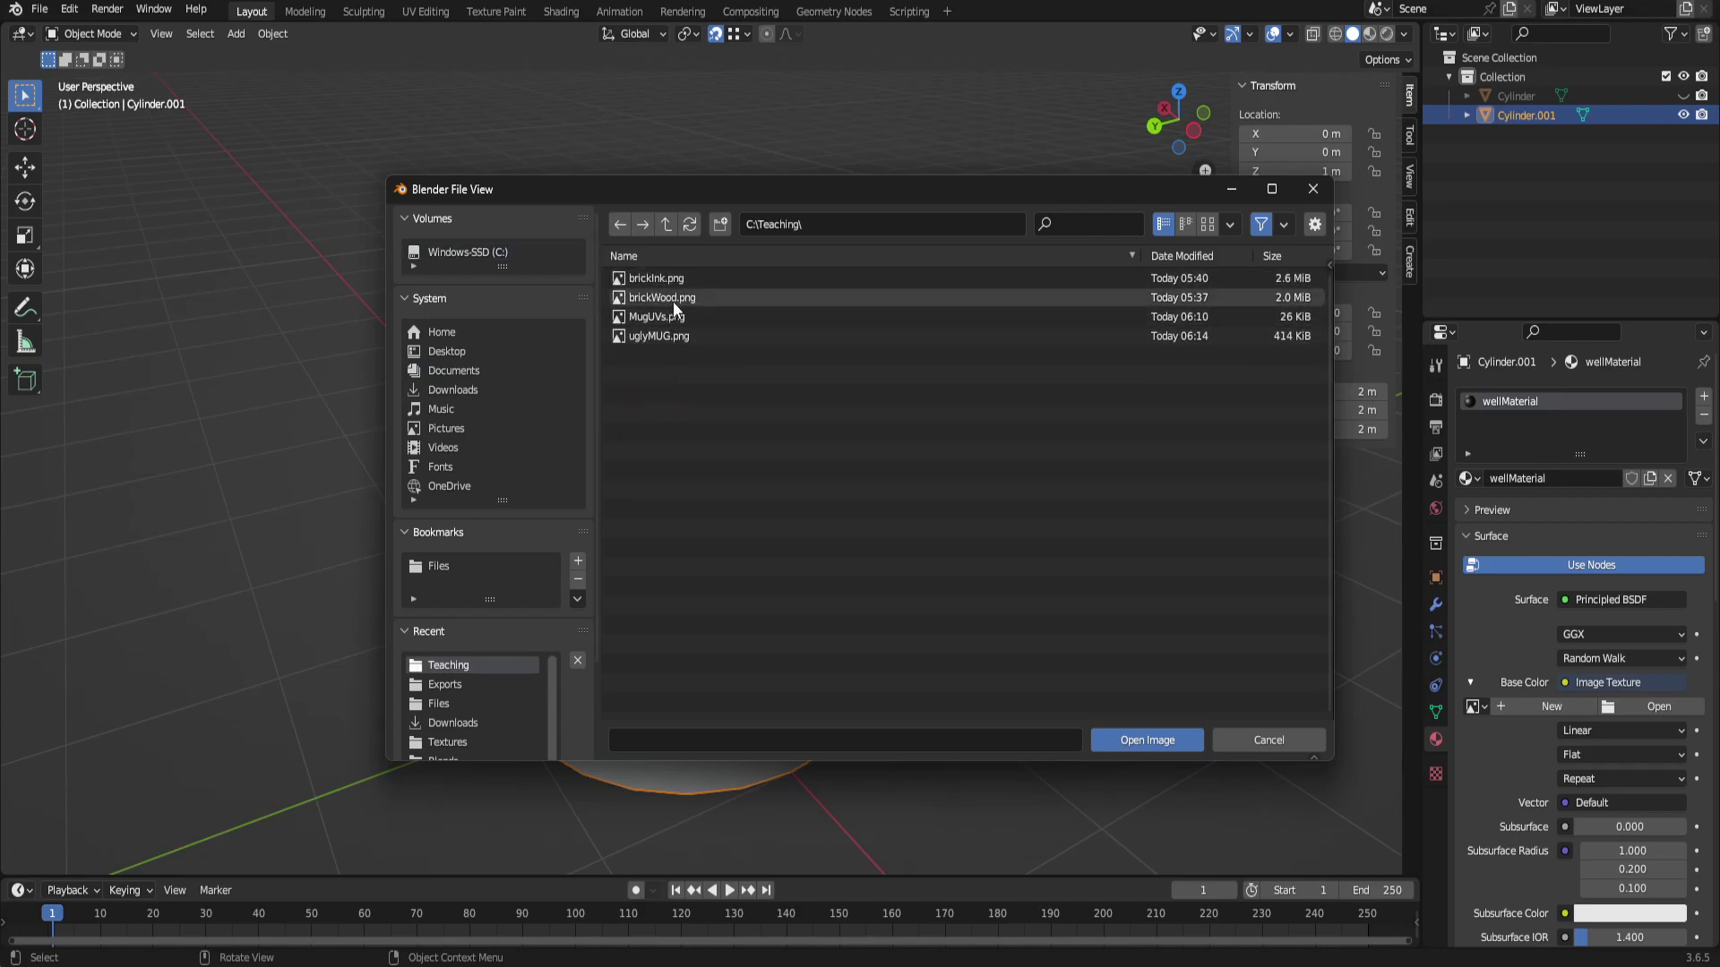
click(674, 299)
click(1155, 741)
scroll(931, 632, up, 5)
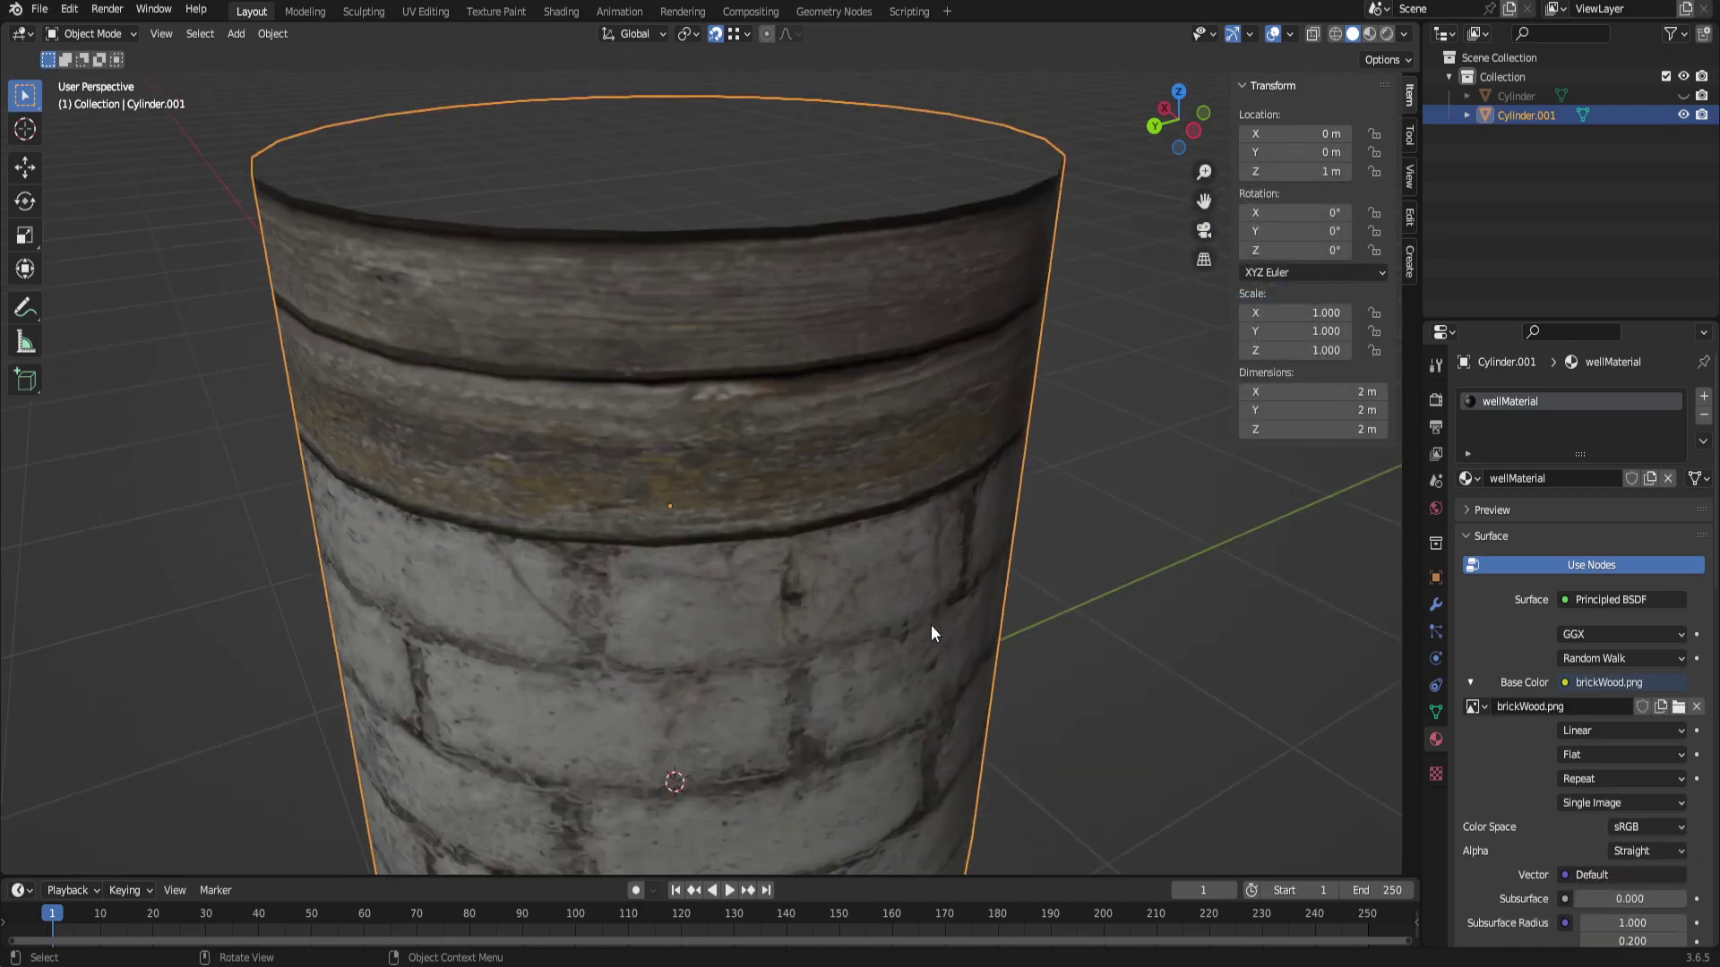
scroll(931, 627, down, 5)
middle_drag(929, 603, 922, 539)
scroll(628, 240, up, 2)
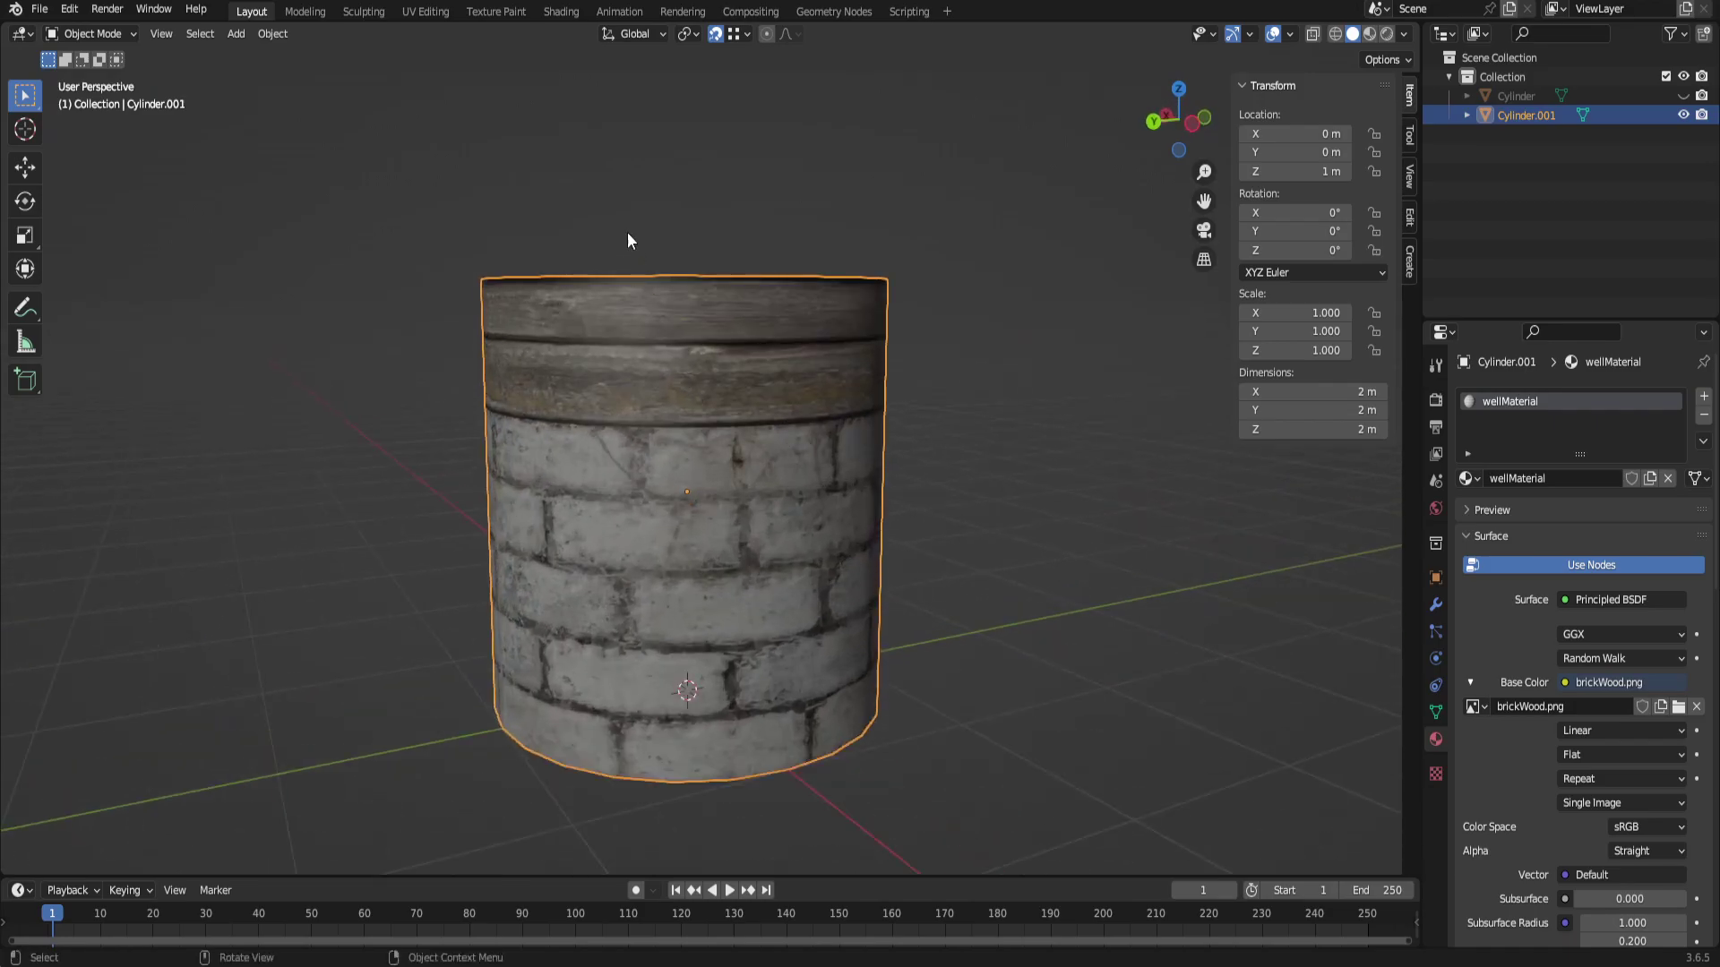
Open the UV Editing workspace and select all faces of the cylinder.
click(426, 11)
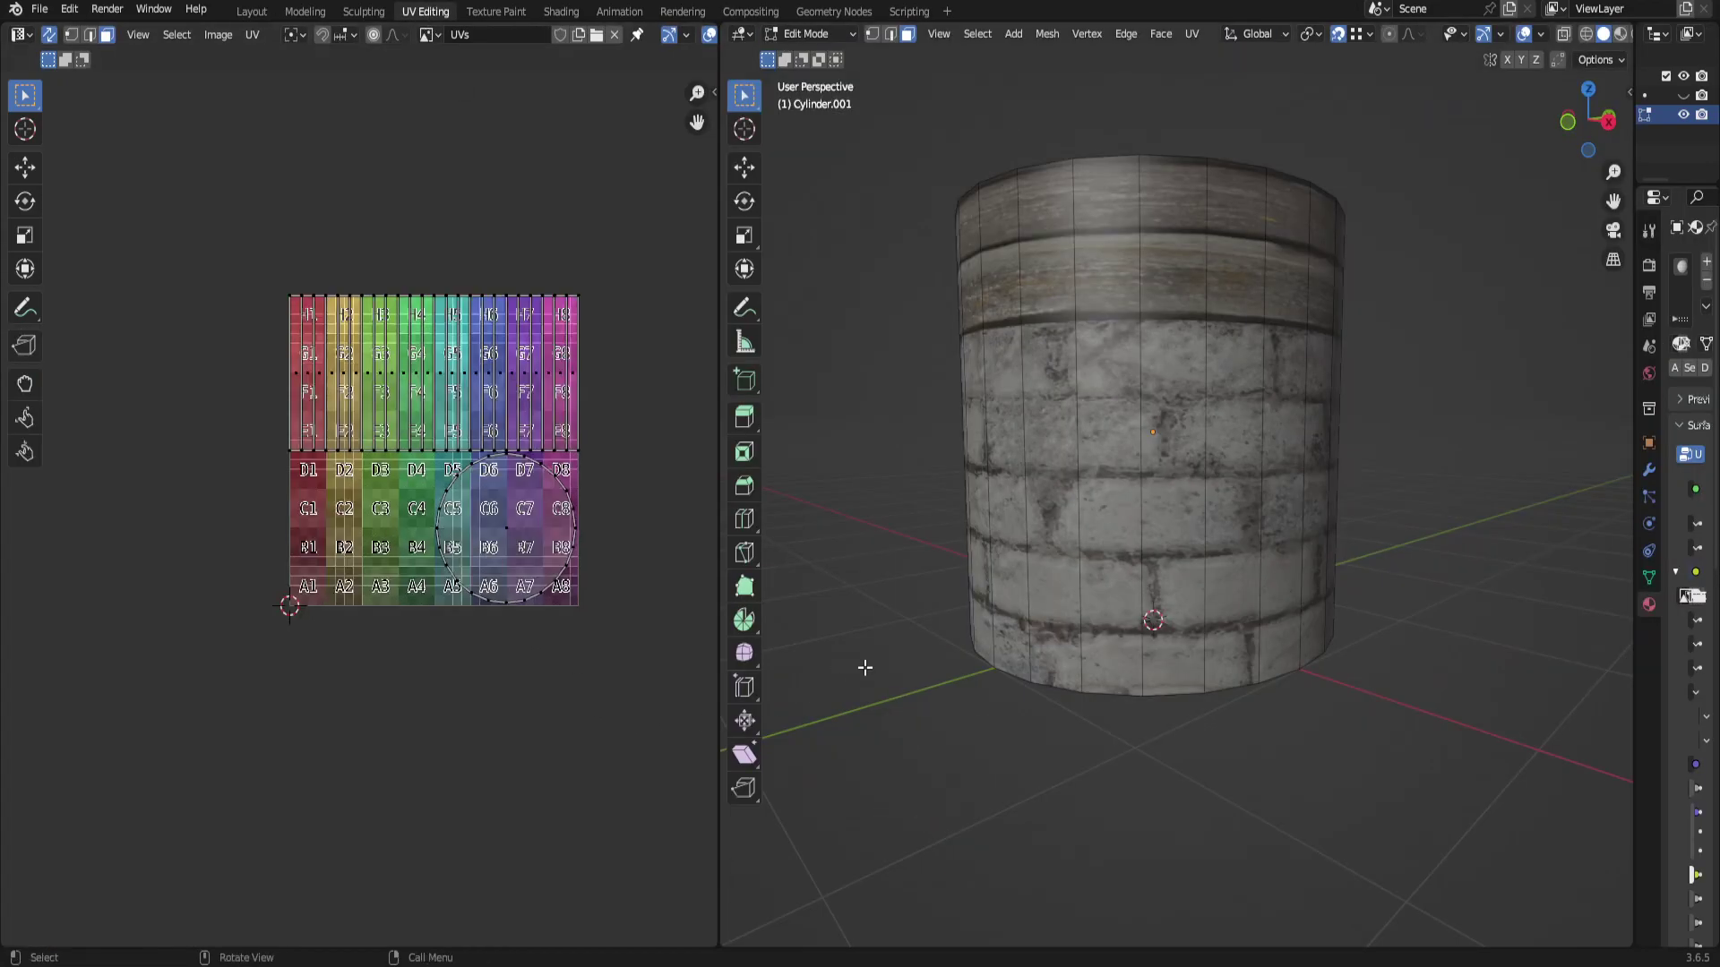
middle_drag(864, 668, 923, 591)
scroll(1133, 602, down, 3)
key(a)
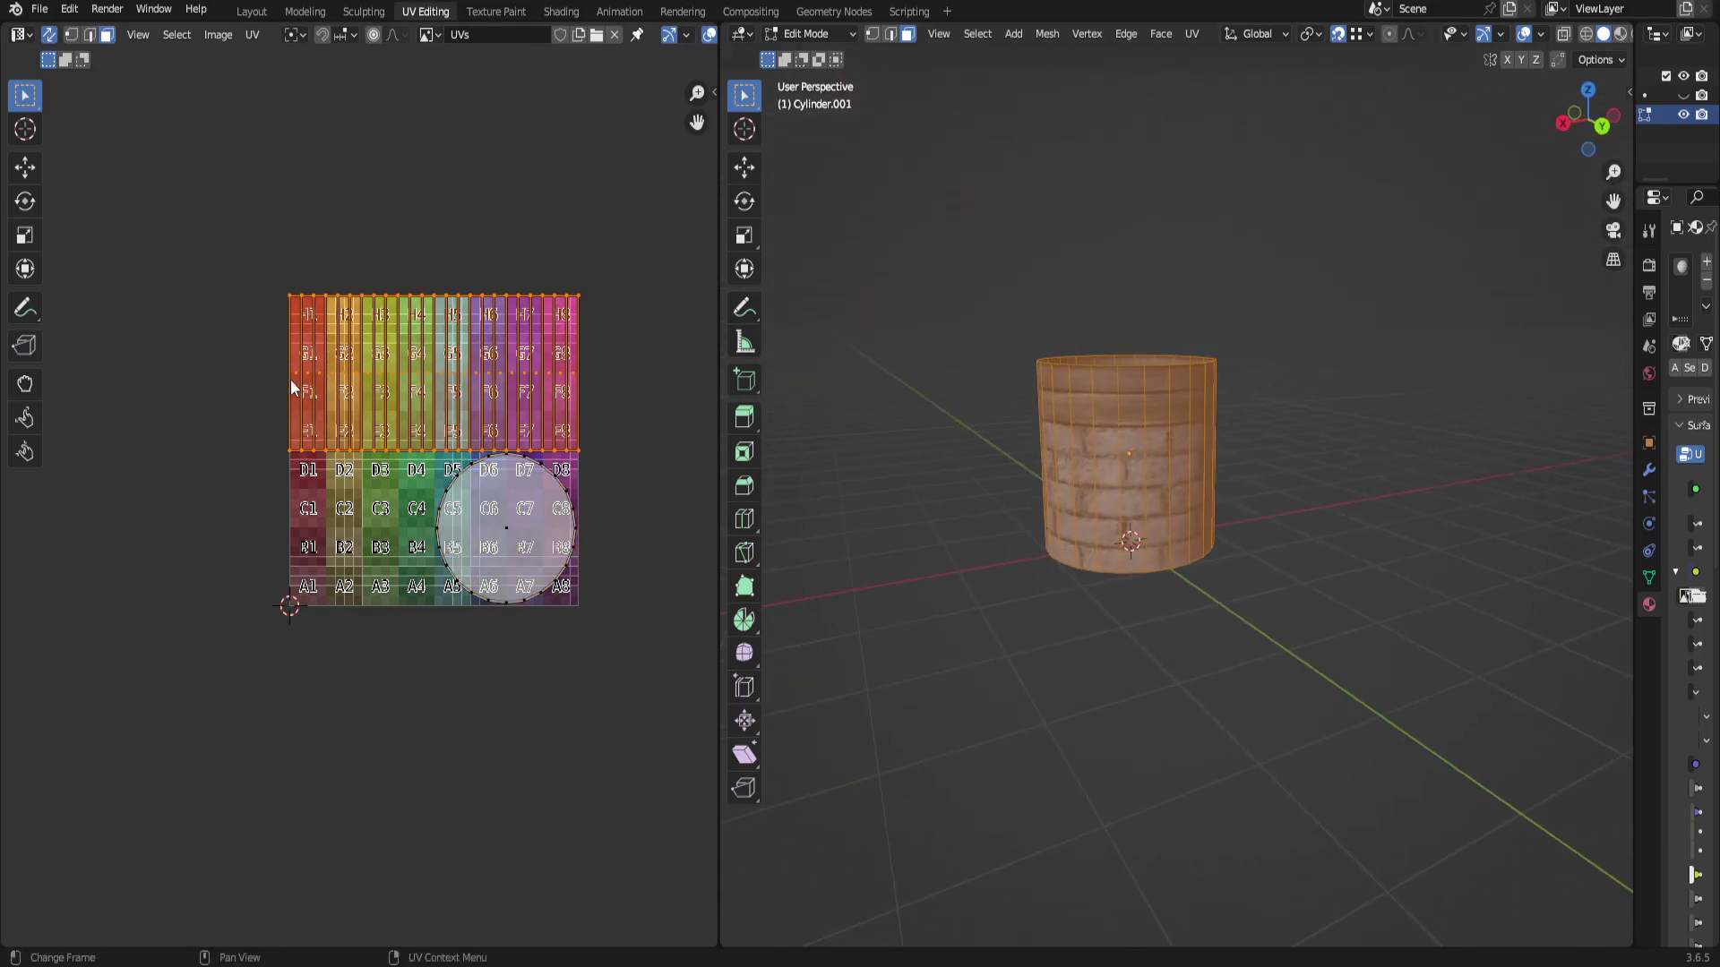
Display brickWood.png as the image behind the cylinder's UV layout.
click(431, 35)
click(439, 32)
click(439, 32)
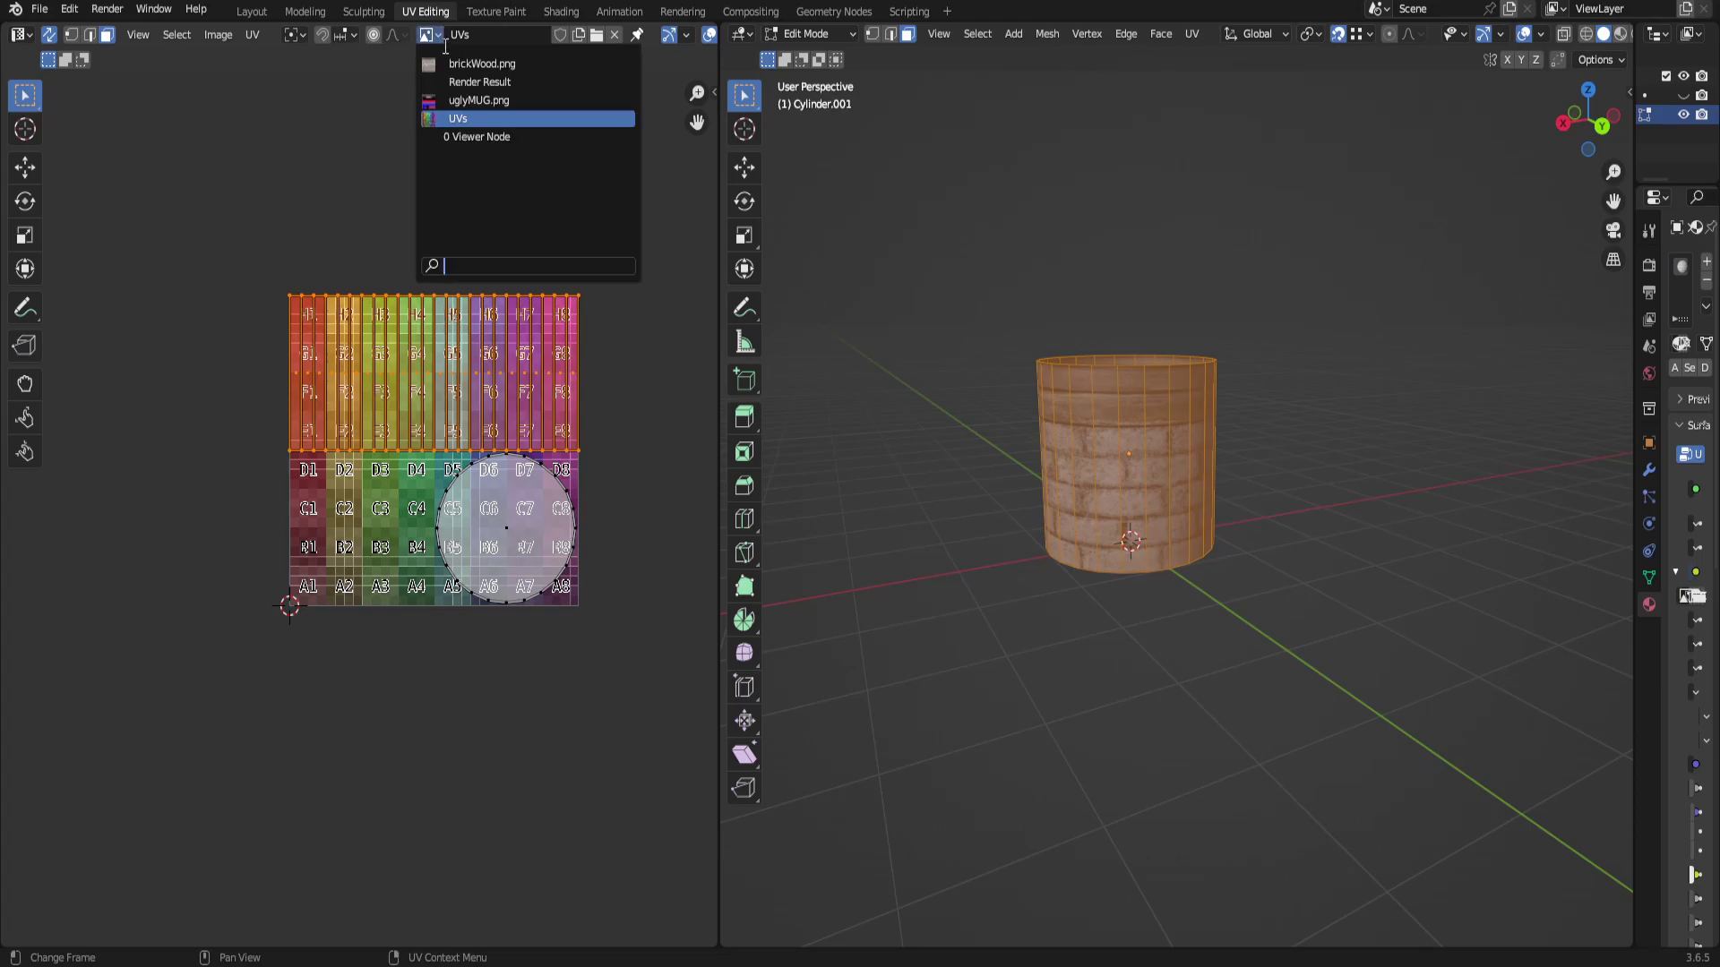
click(482, 64)
scroll(481, 491, up, 2)
scroll(941, 457, down, 3)
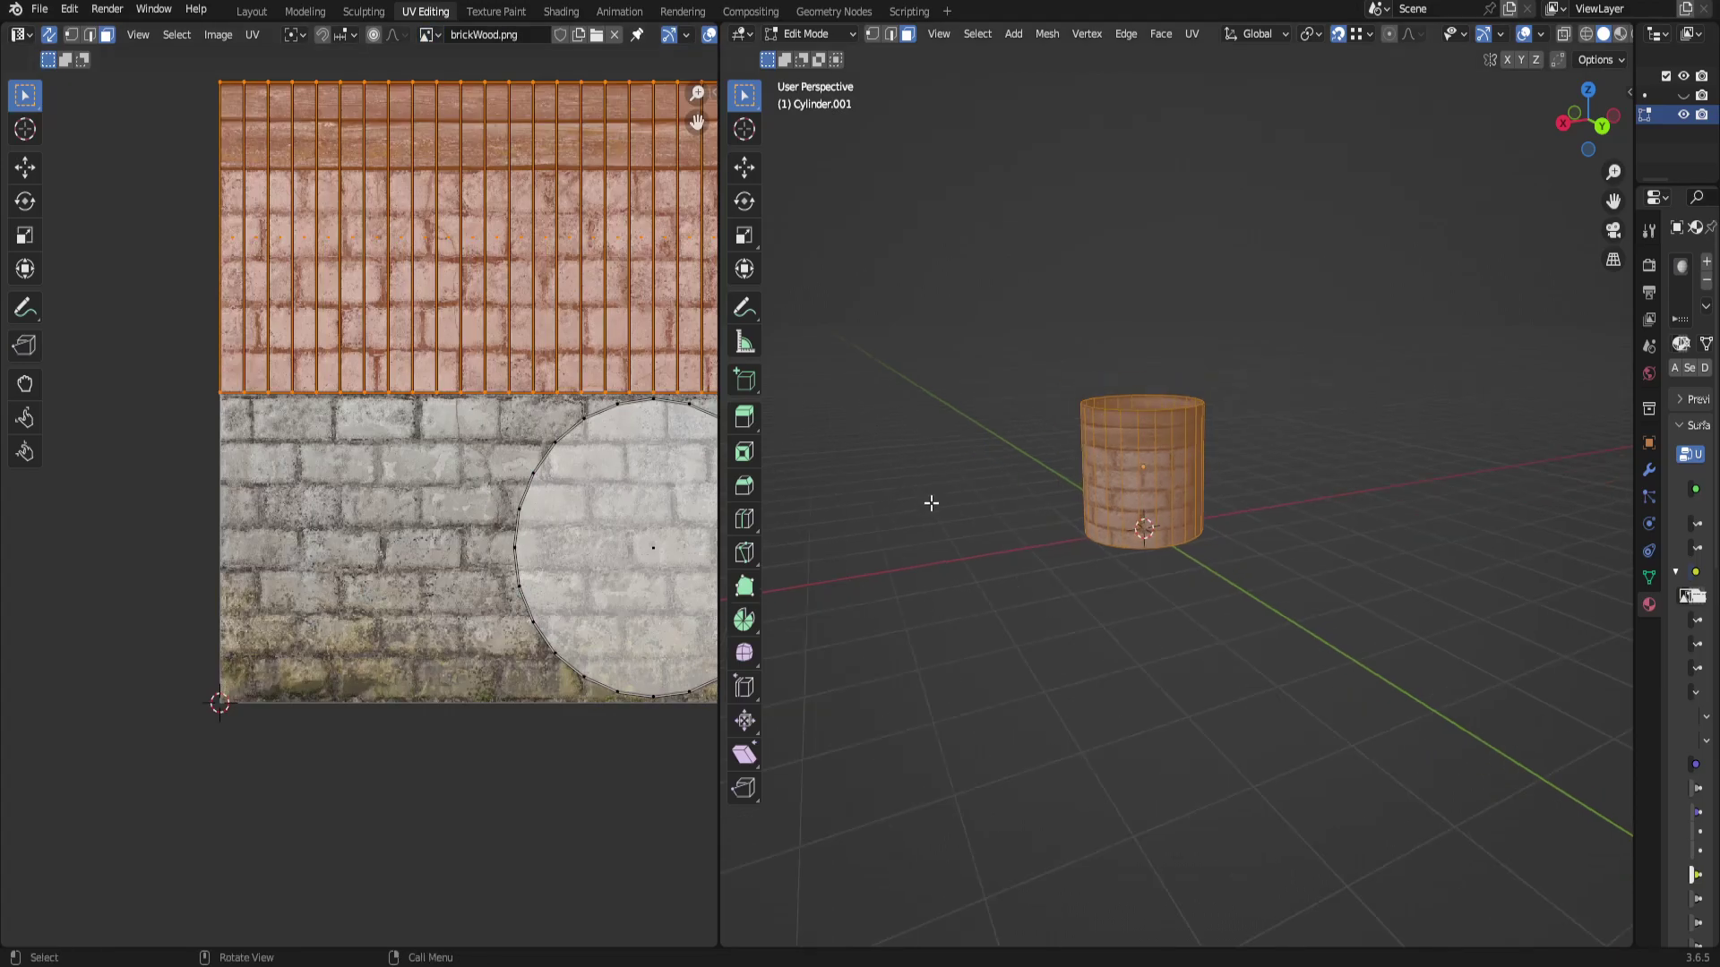
Move the bottom face's round UV island off the image into the empty area below its lower-left corner.
scroll(96, 176, up, 1)
scroll(507, 341, down, 2)
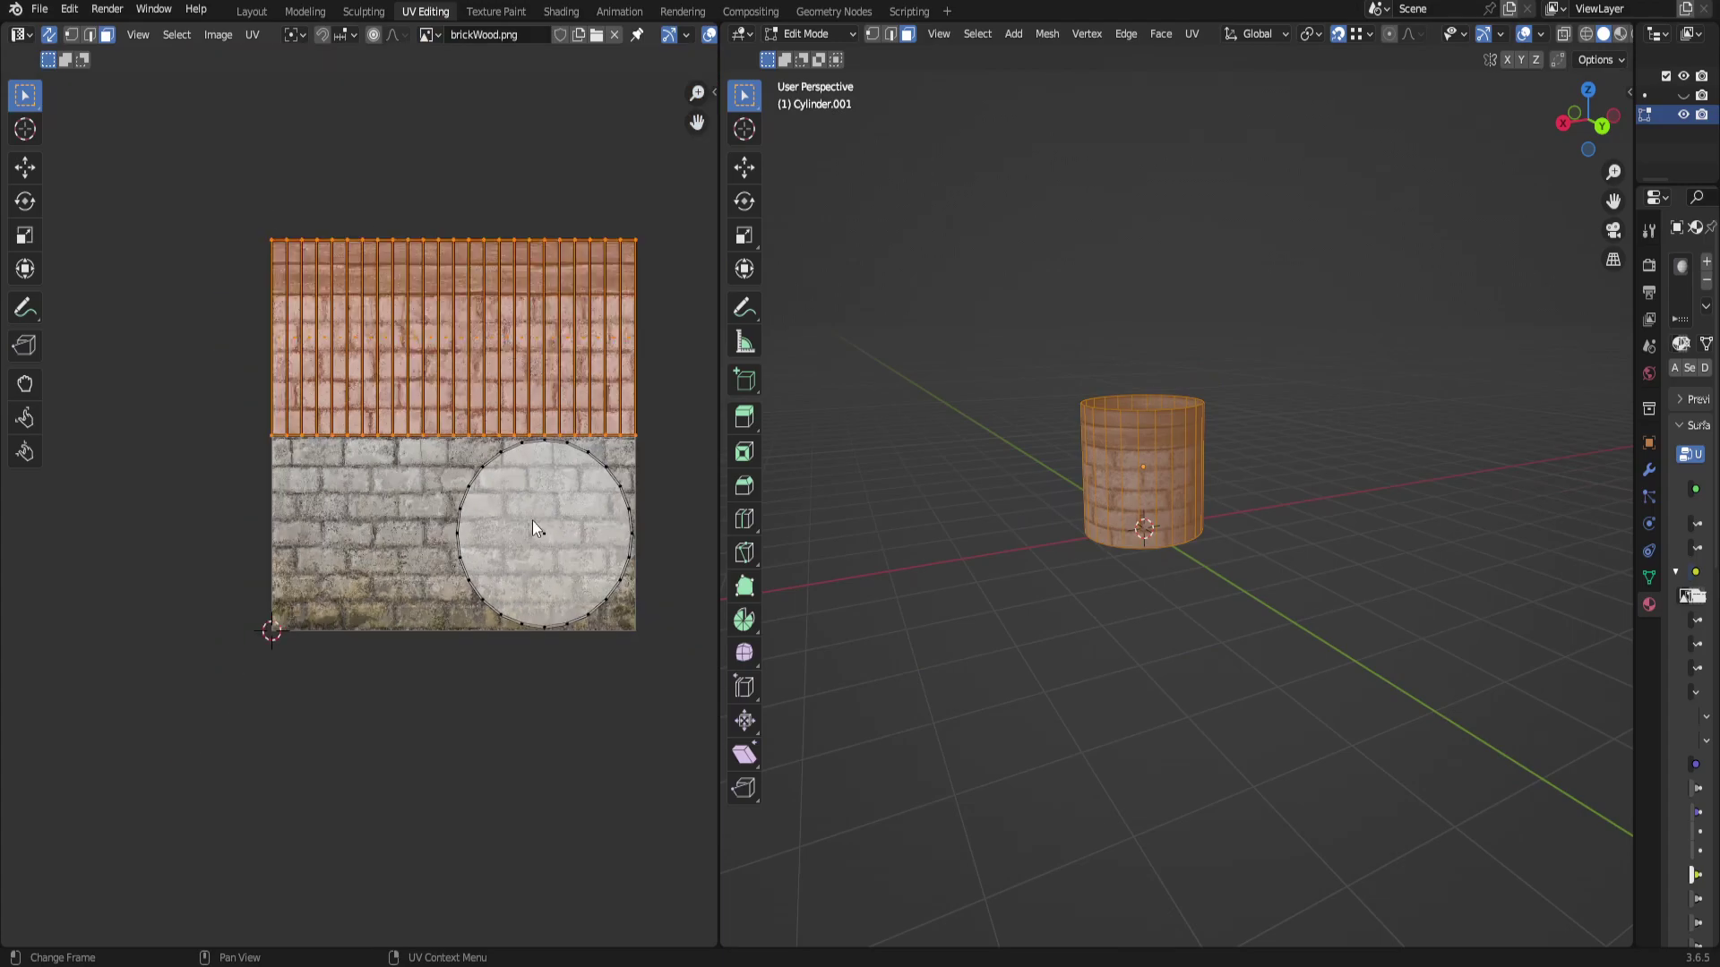
click(577, 567)
key(g)
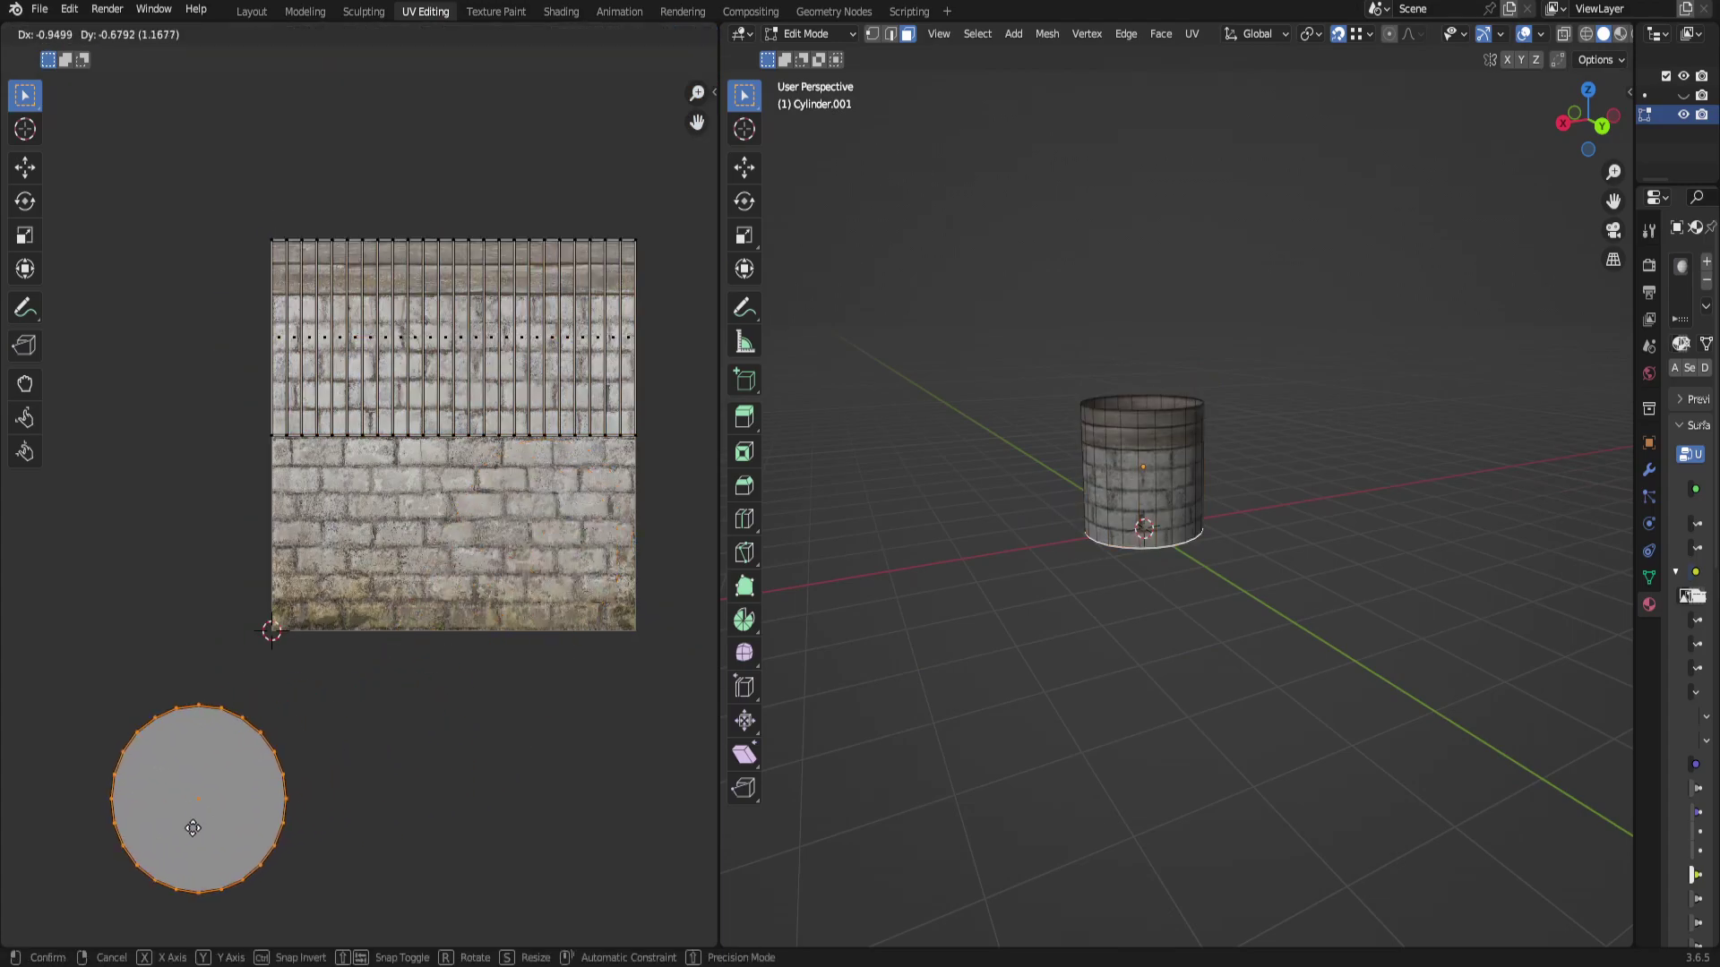
click(185, 829)
Move the cylinder wall's UV strip straight down along Y so that it covers the lower half of the image.
drag(177, 175, 695, 494)
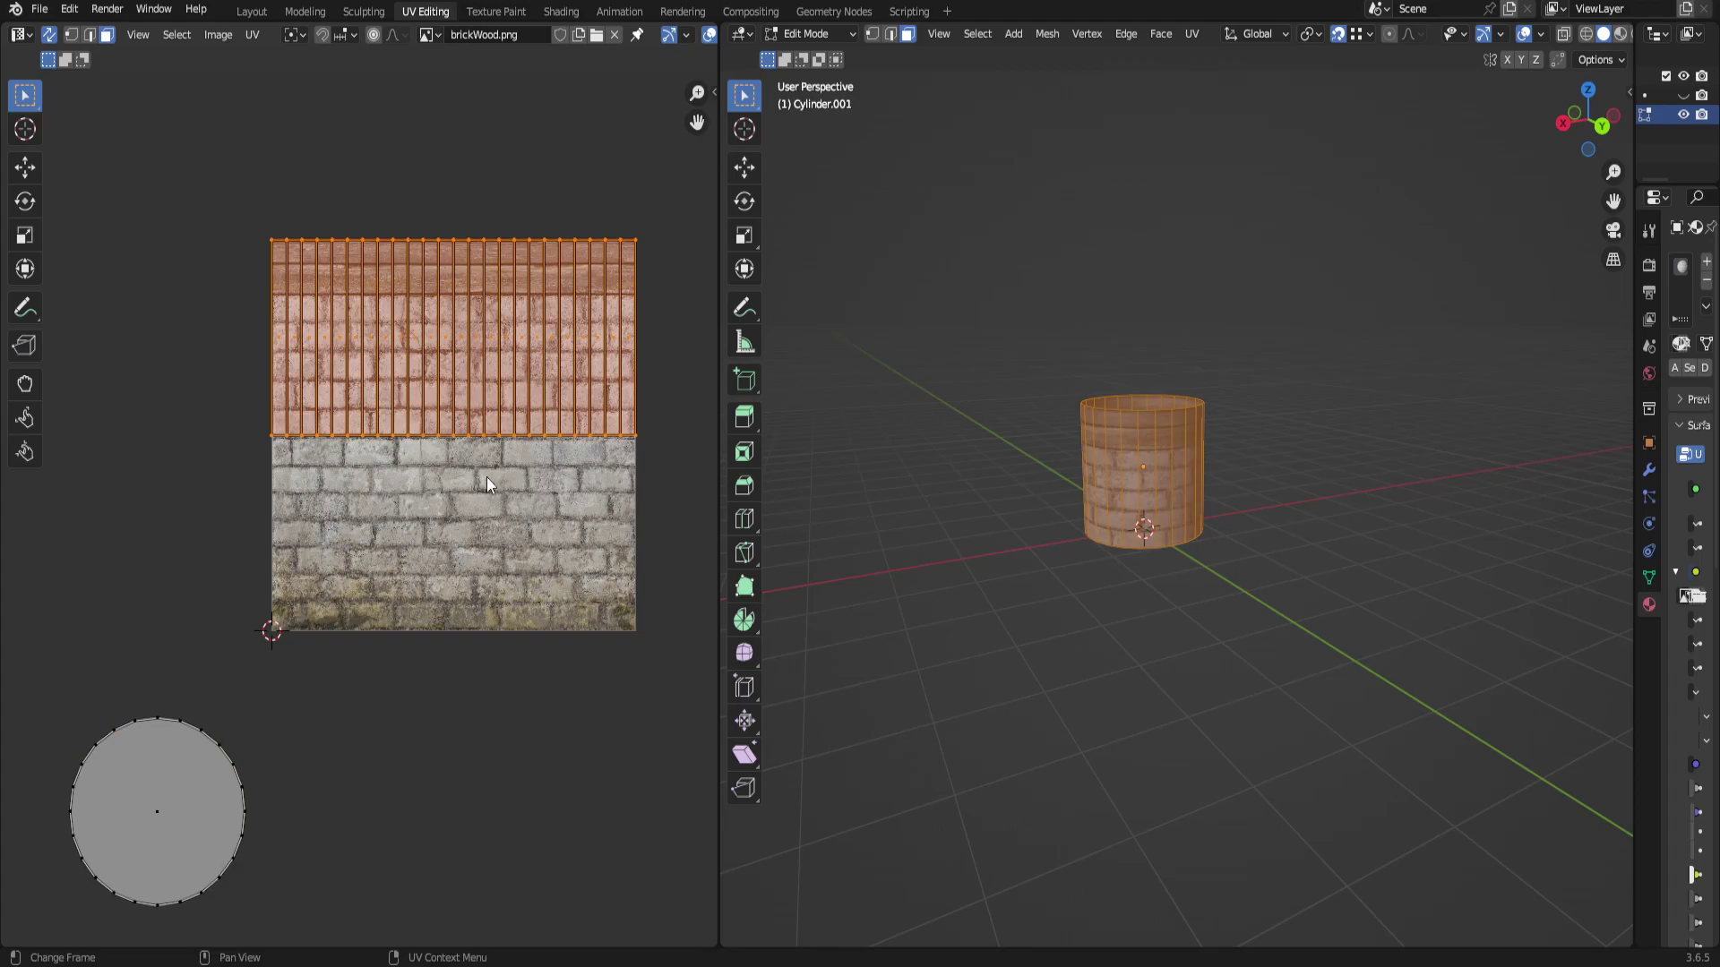
key(g)
key(y)
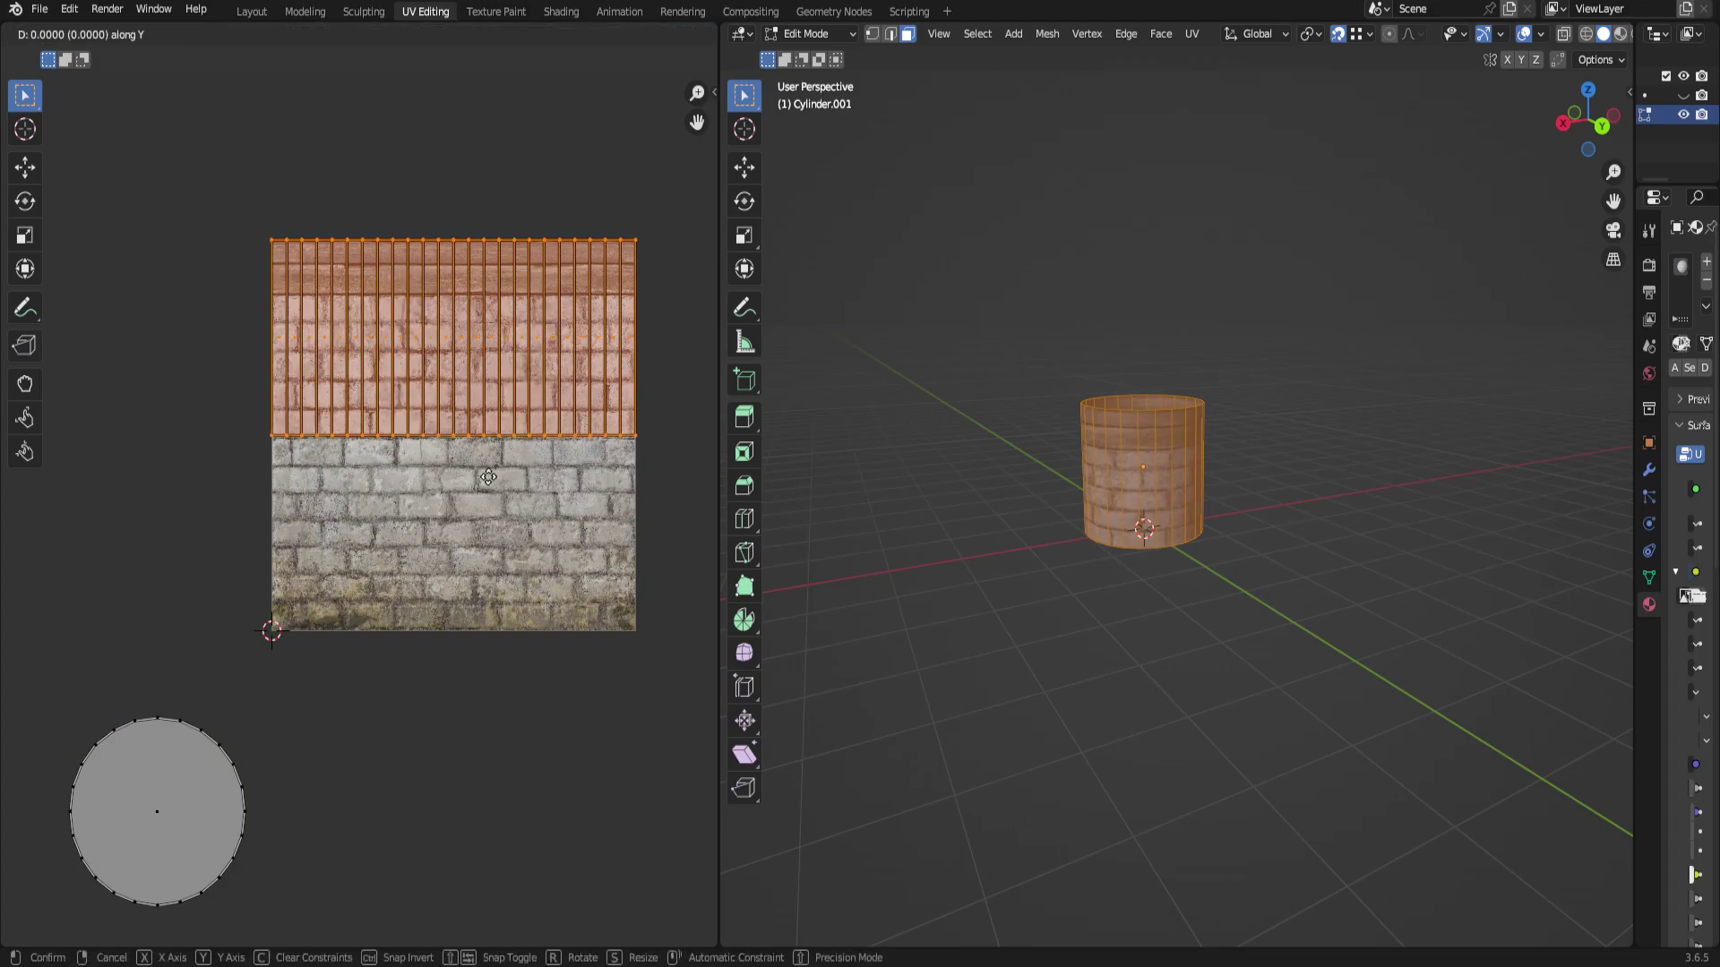
click(489, 671)
drag(248, 394, 700, 481)
key(y)
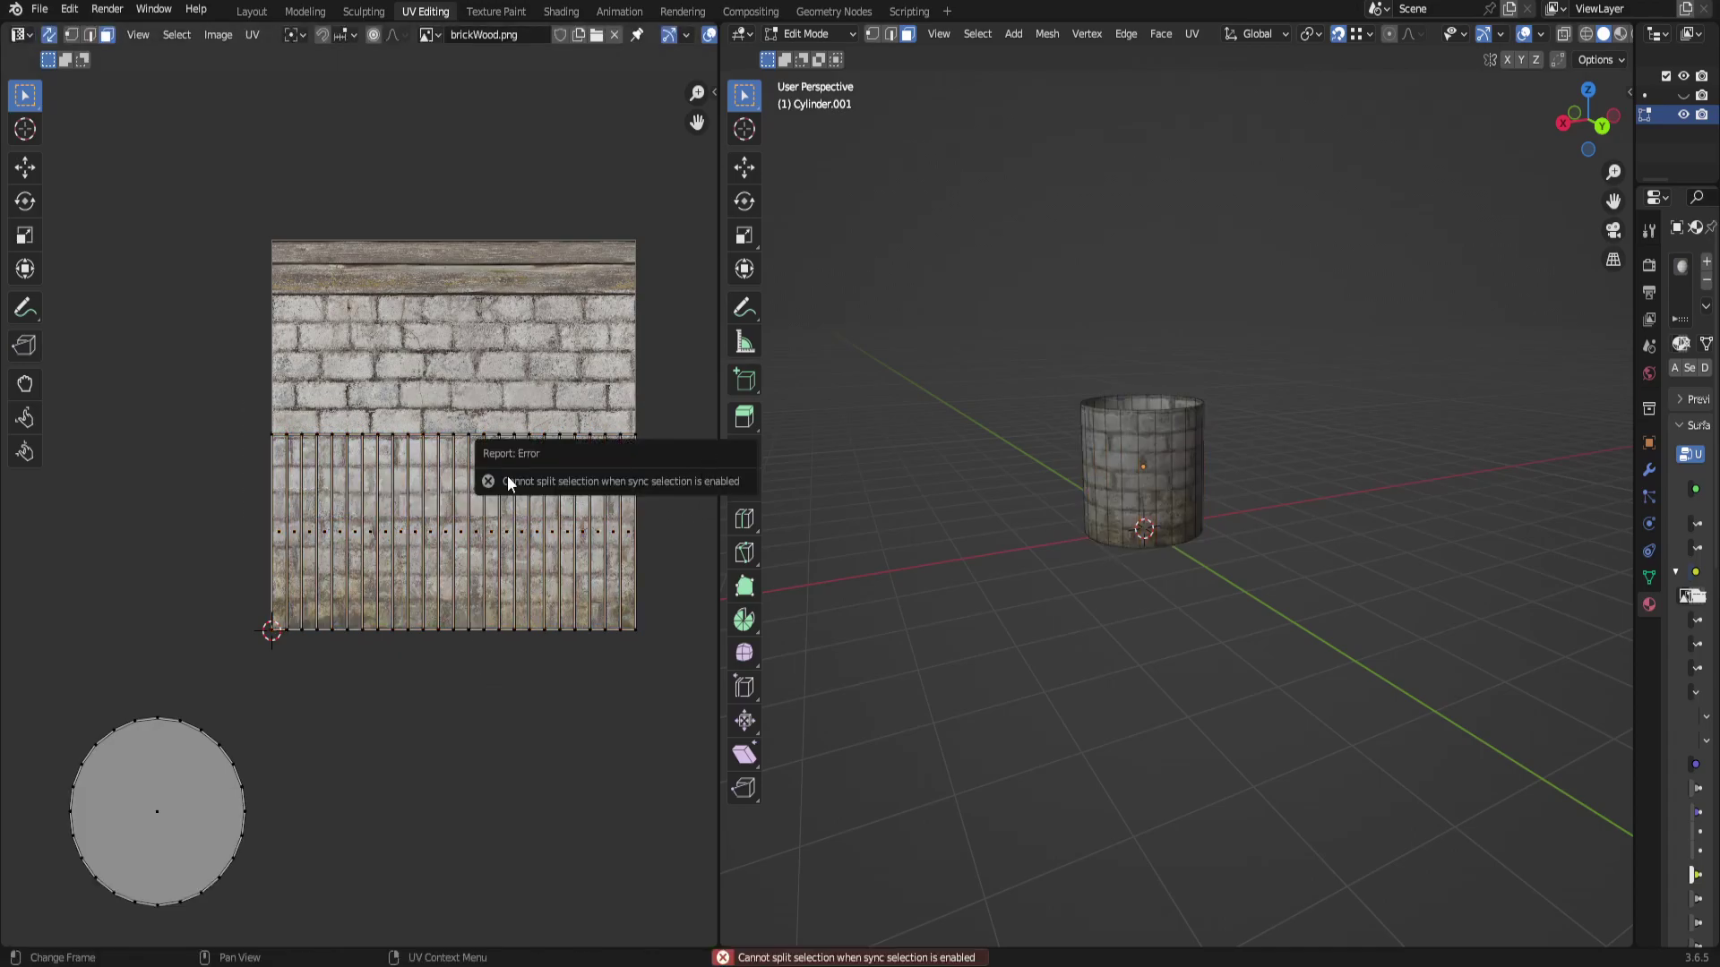
drag(150, 372, 618, 464)
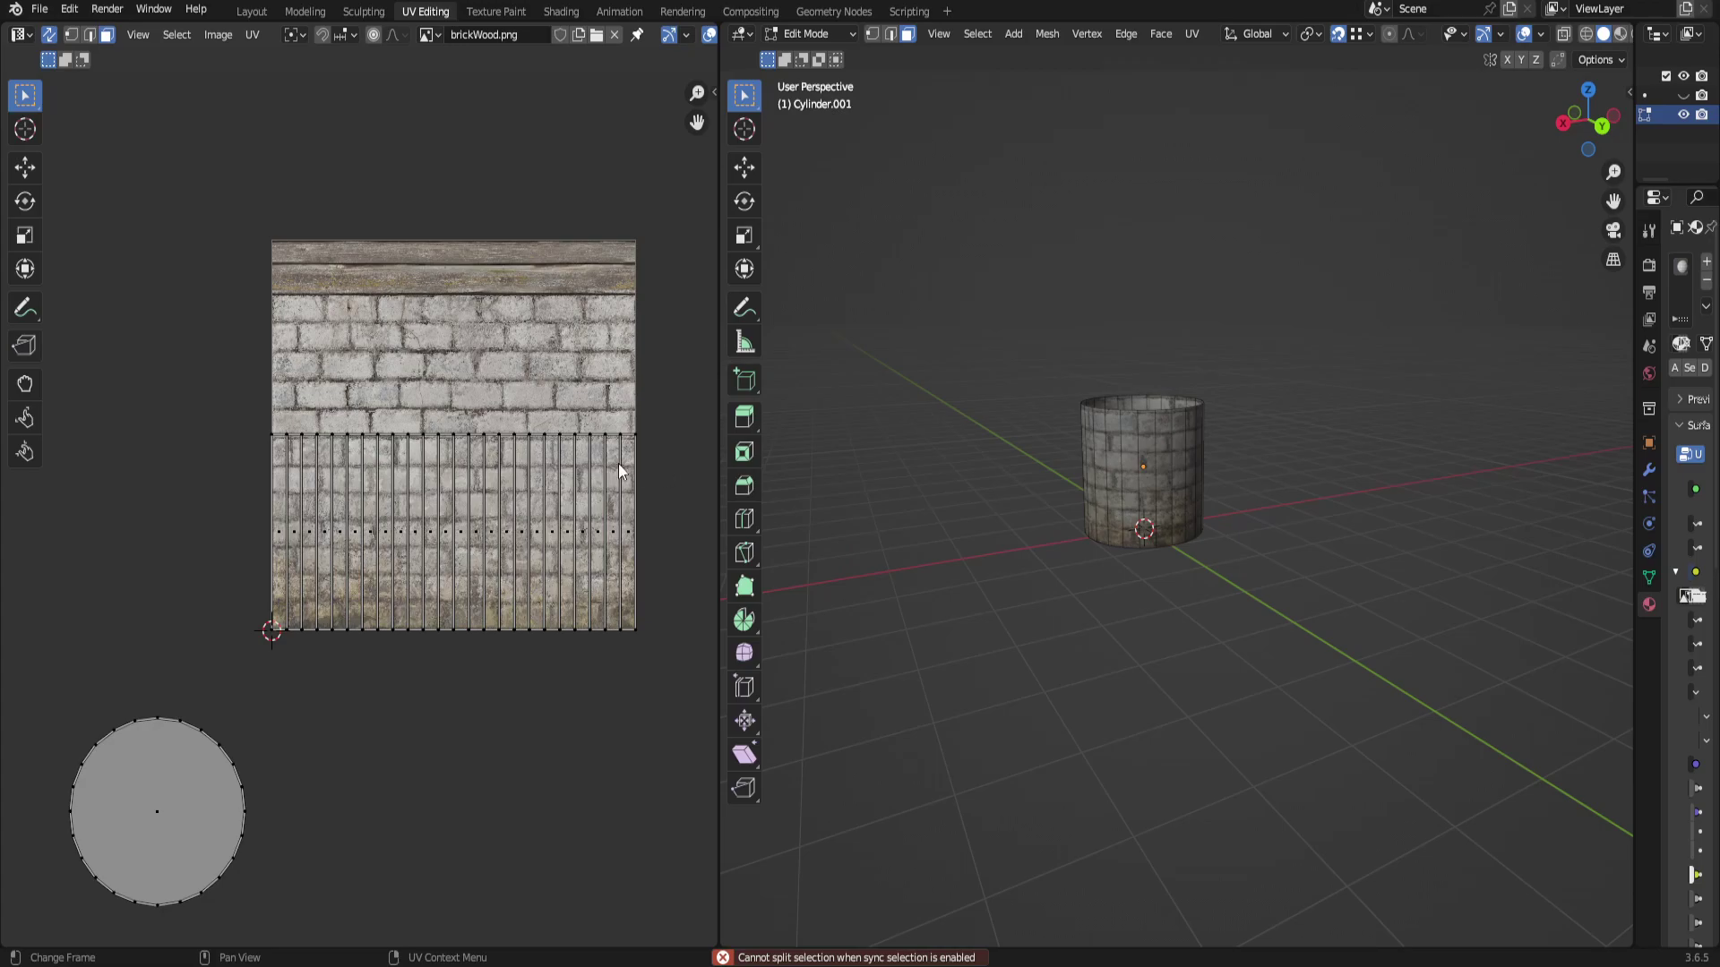
key(y)
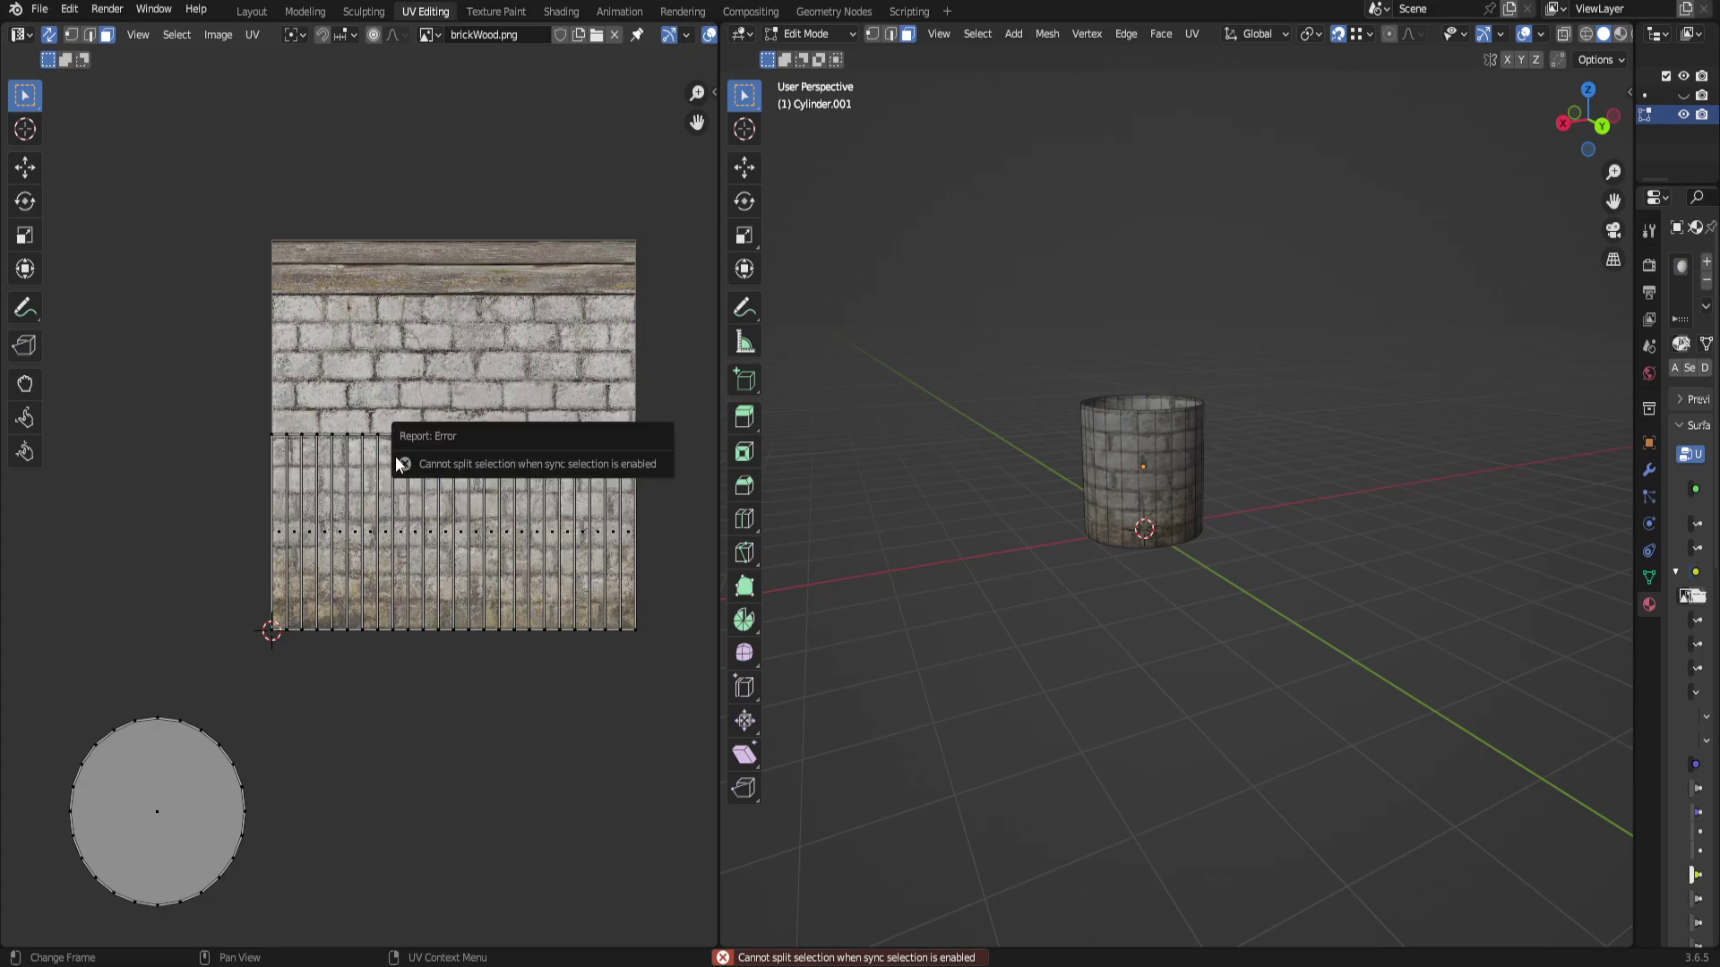
Turn off UV sync selection, select all cylinder faces except the bottom one, and use vertex selection for the UVs.
click(47, 35)
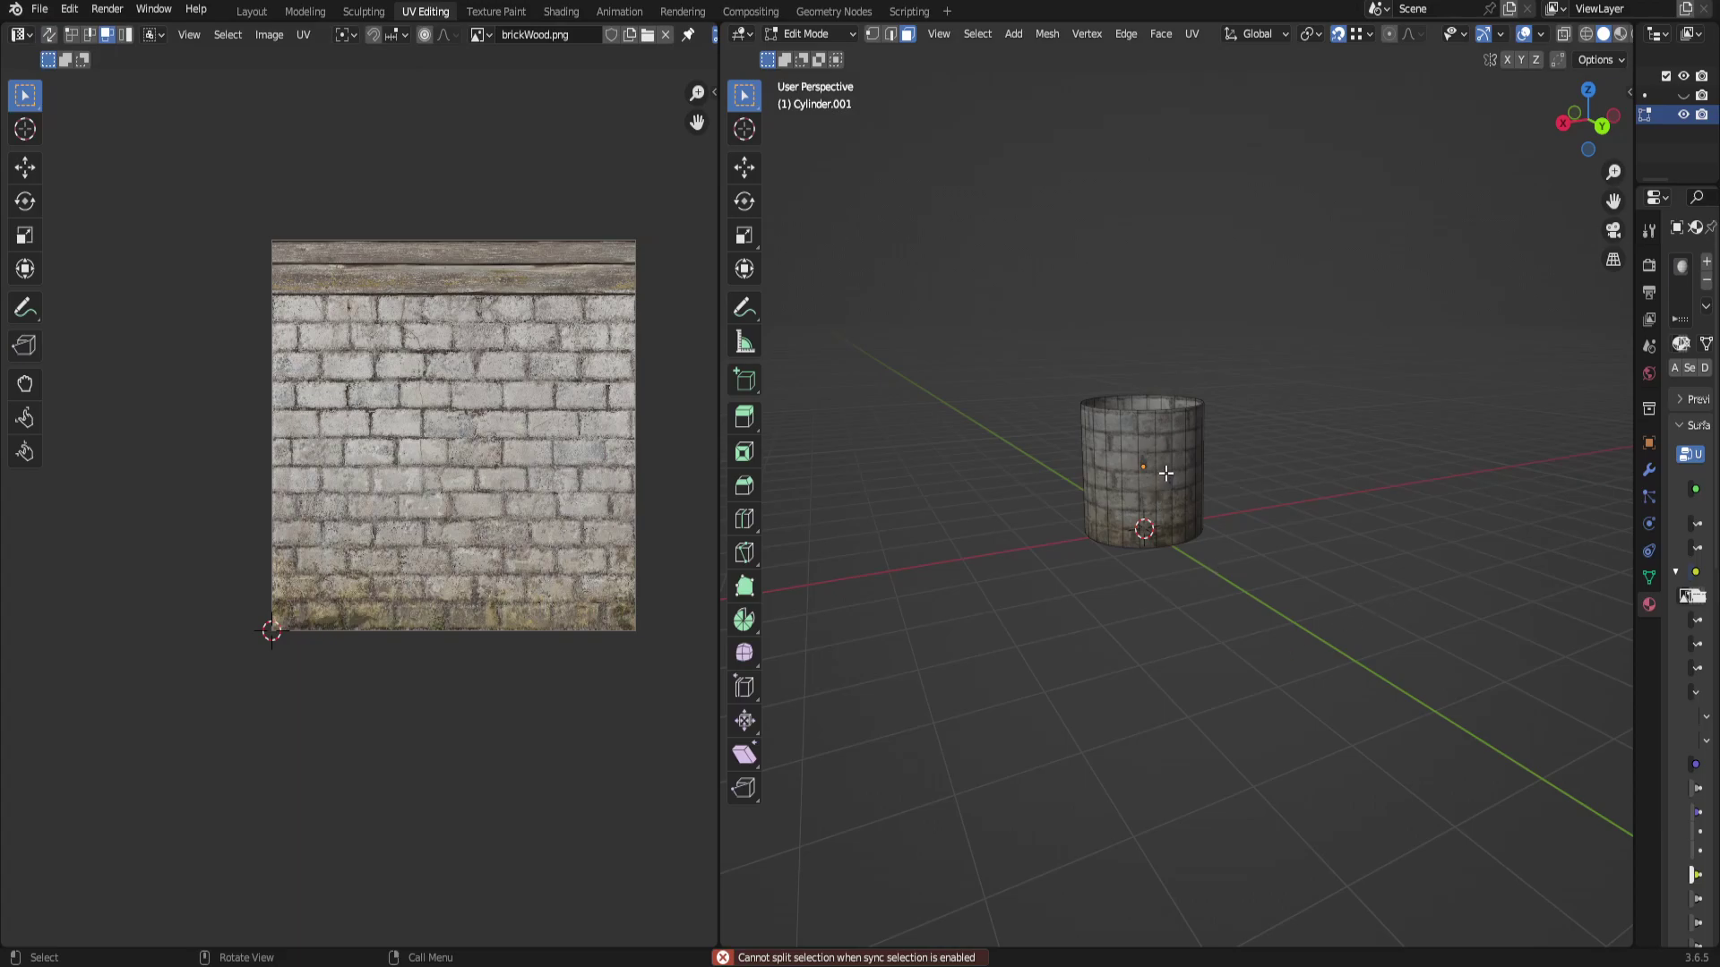
key(a)
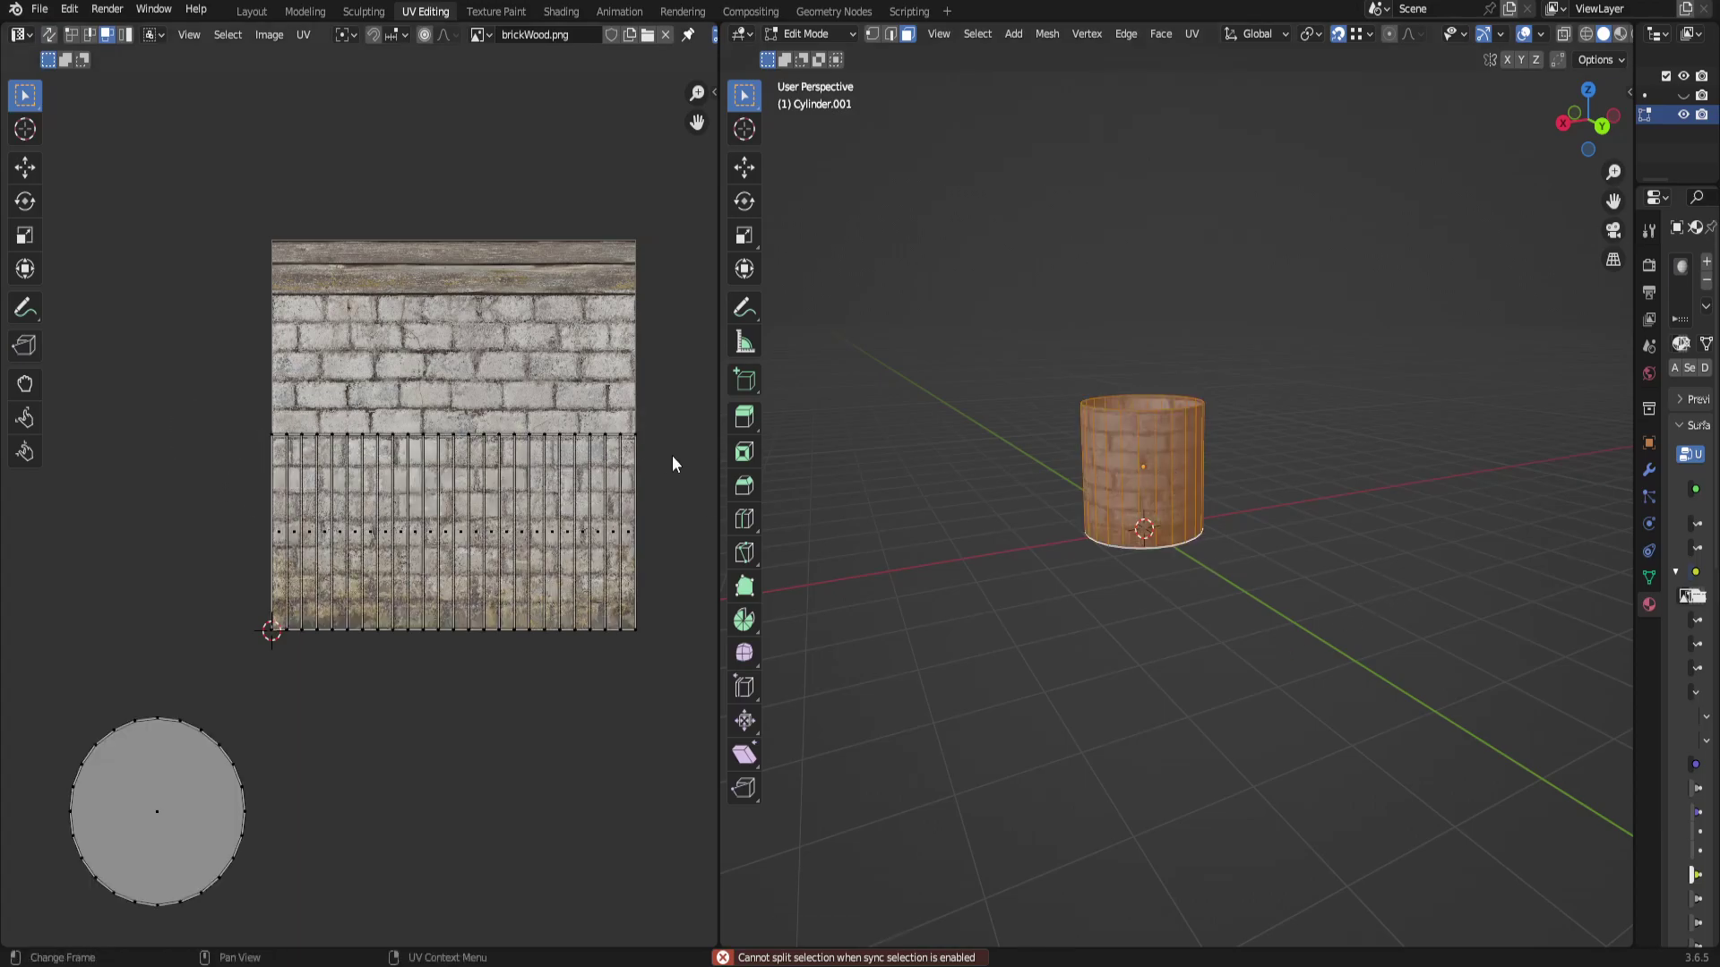
middle_drag(1180, 532, 1148, 564)
shift+click(1165, 530)
key(1)
shift+scroll(466, 439, up, 2)
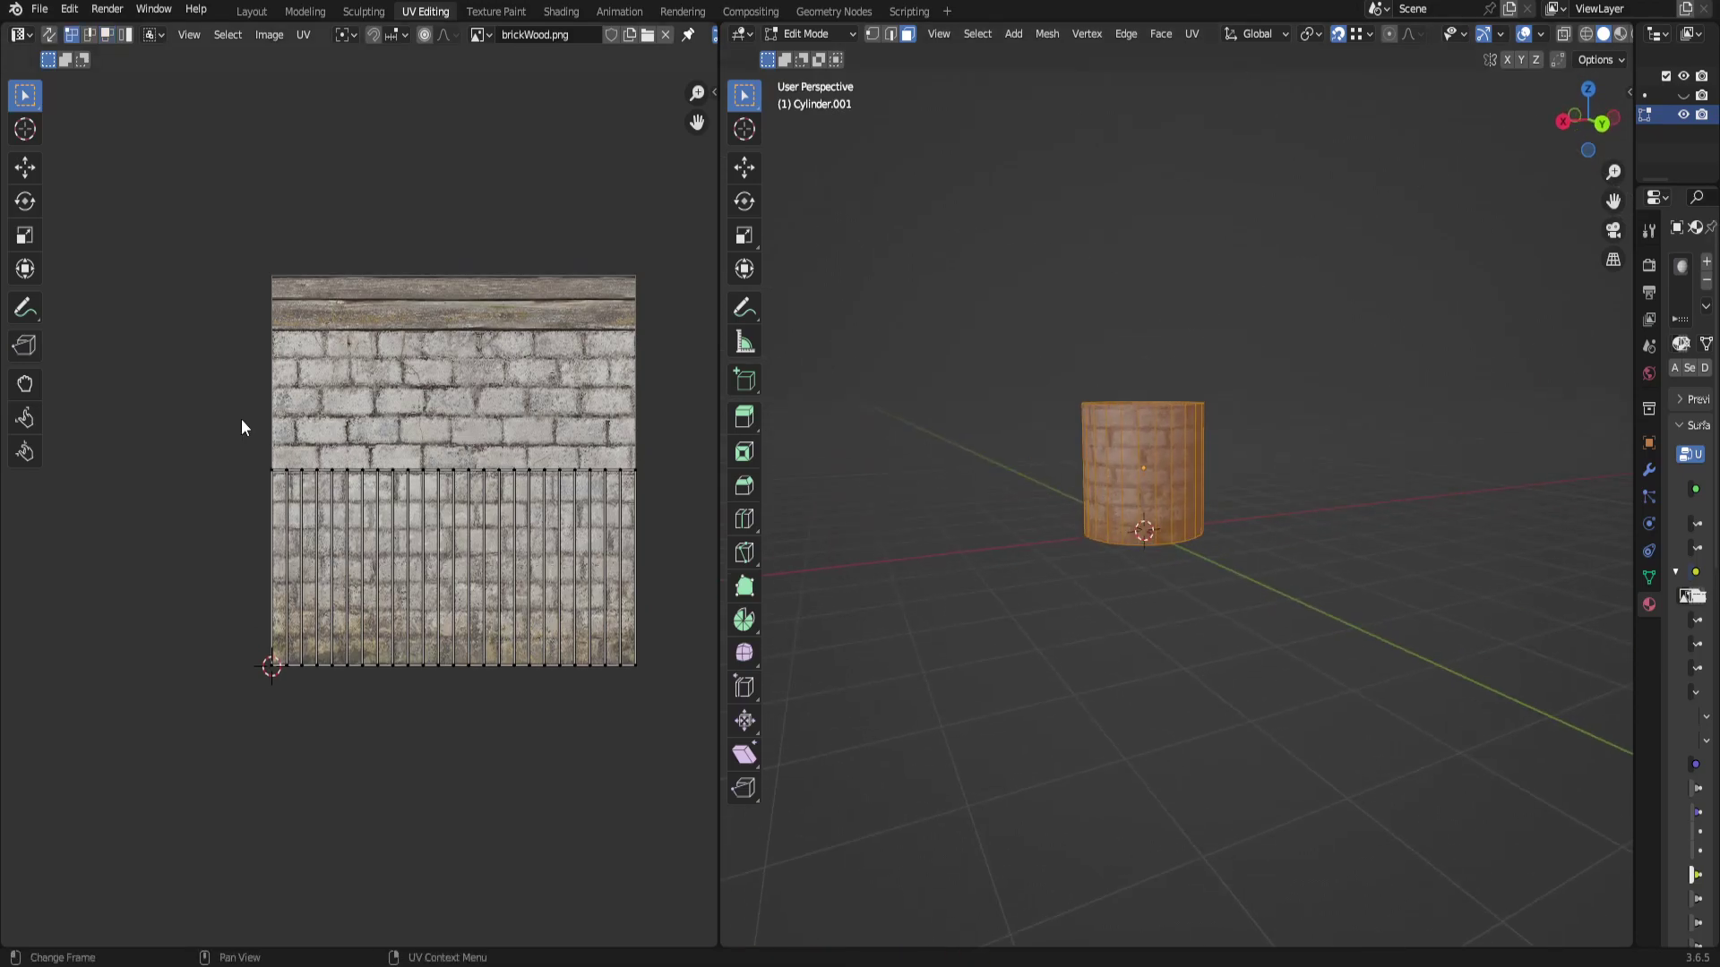
Raise the top row of the wall's UVs along Y to the lower edge of the wood planks and clear the selection.
drag(180, 422, 709, 528)
key(g)
key(y)
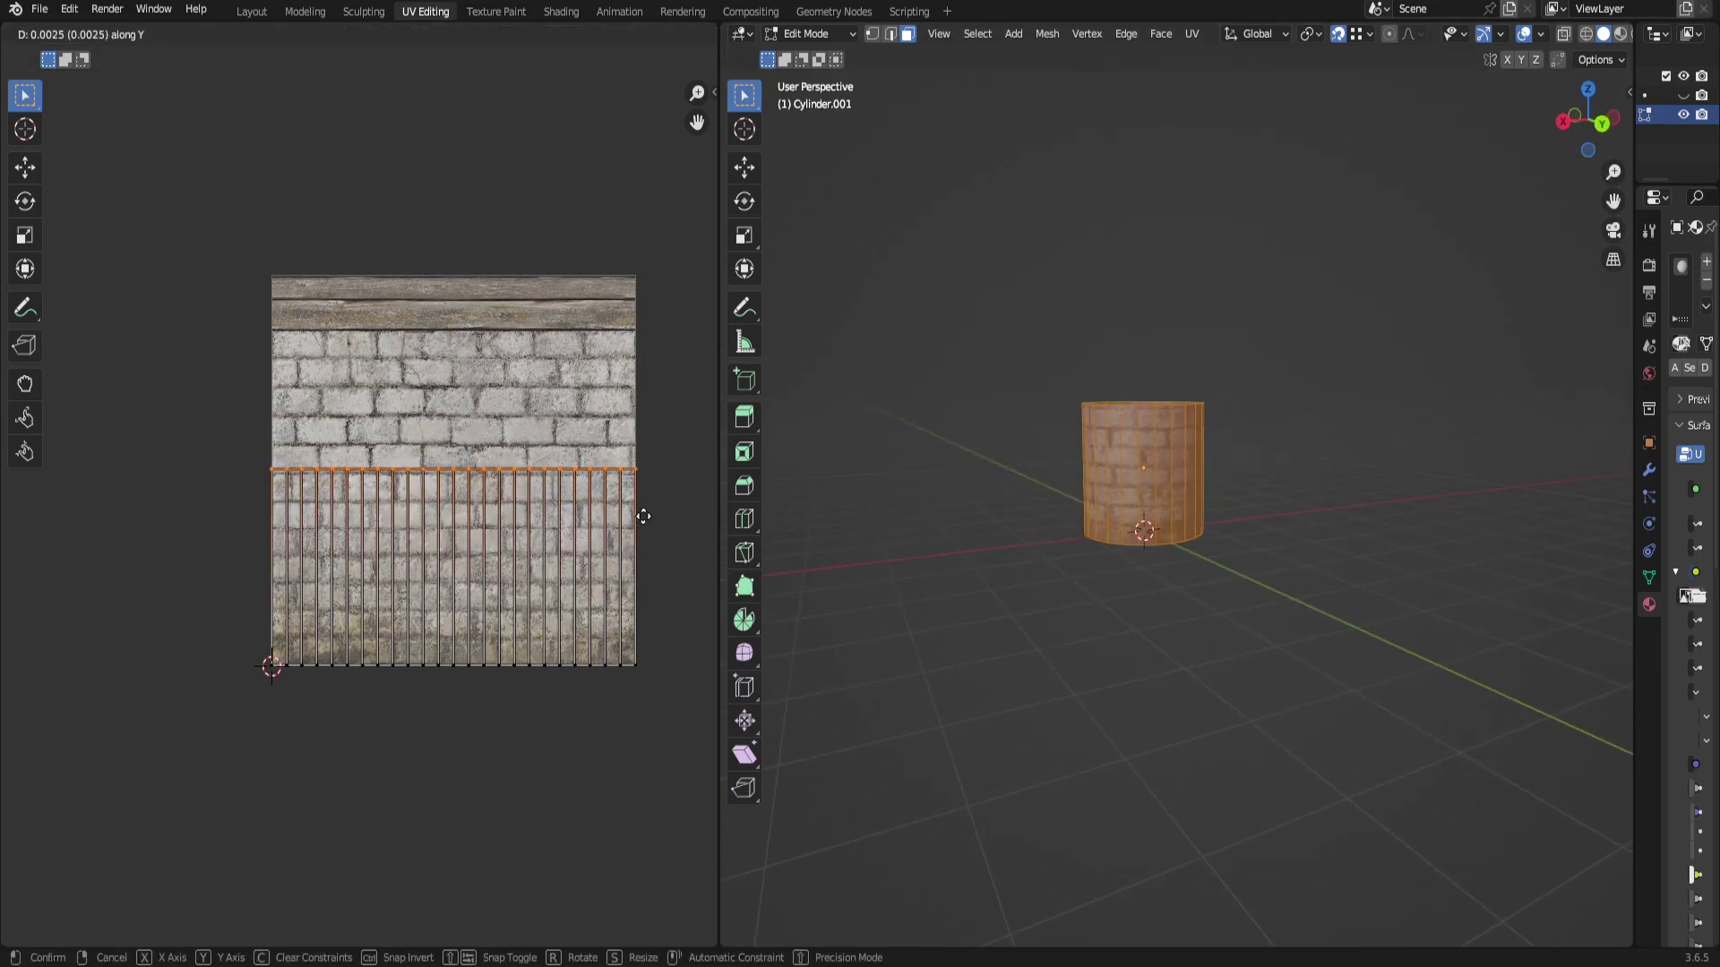
click(655, 387)
key(alt+a)
Examine how the brick texture's proportions look around the cylinder compared with the source image.
middle_drag(1293, 614, 1182, 576)
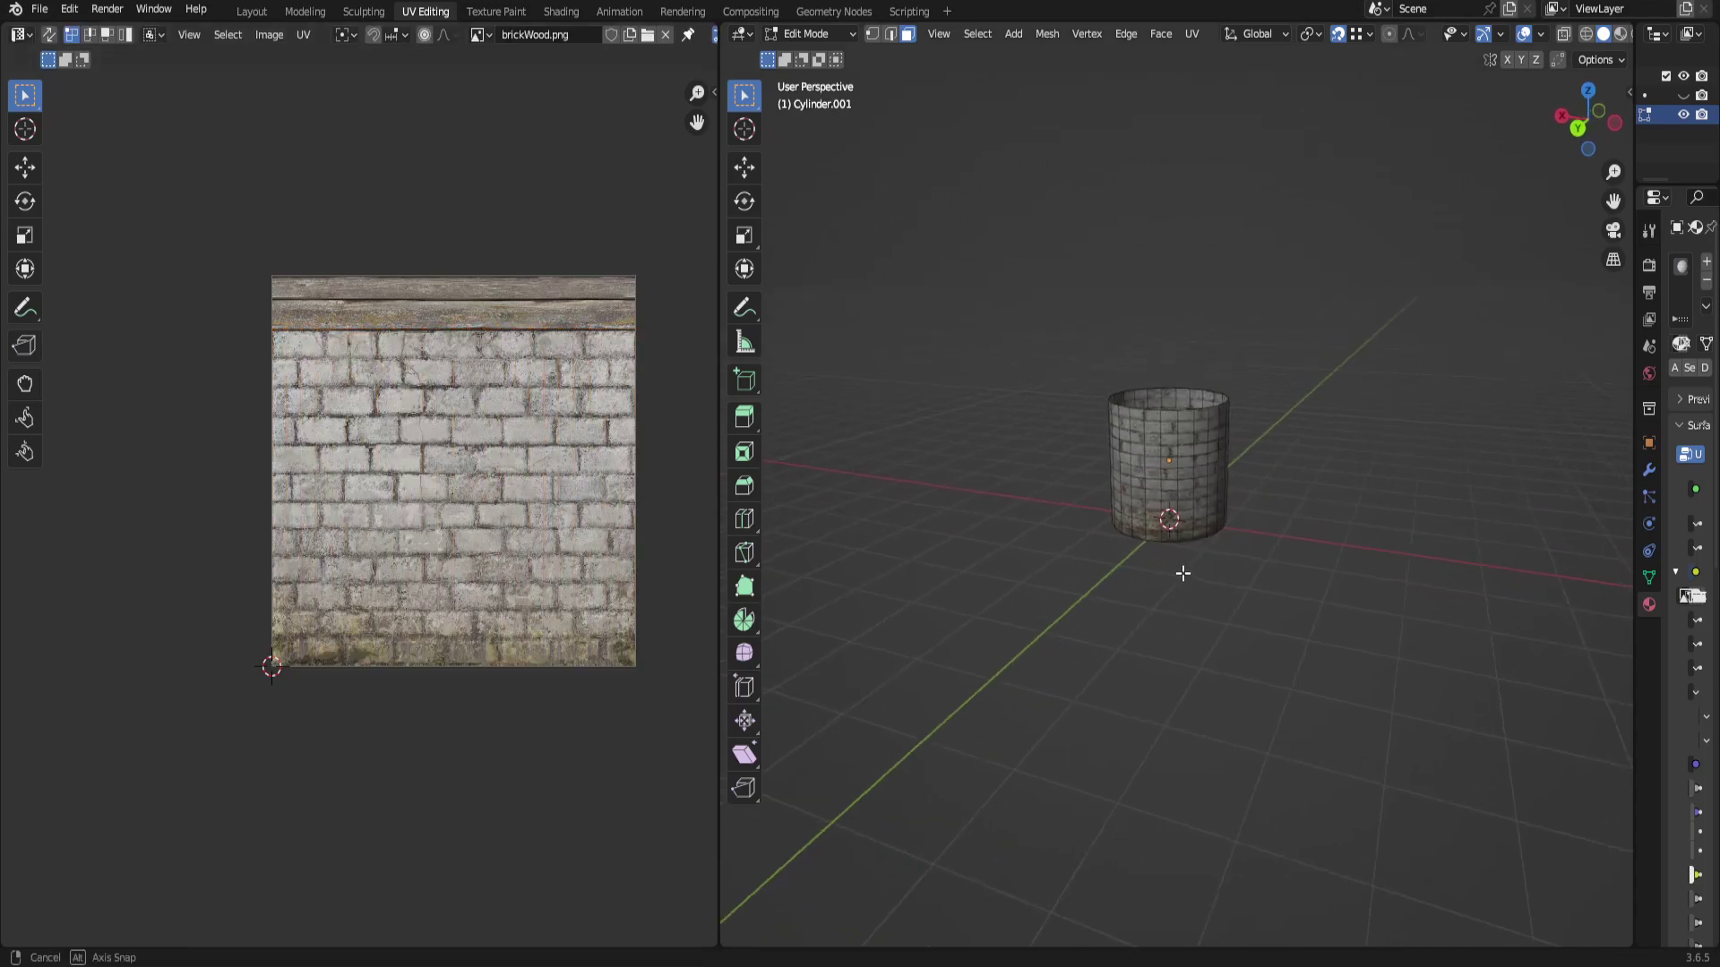
scroll(1334, 560, up, 4)
scroll(1333, 561, up, 2)
scroll(1286, 568, down, 4)
middle_drag(1286, 568, 1311, 569)
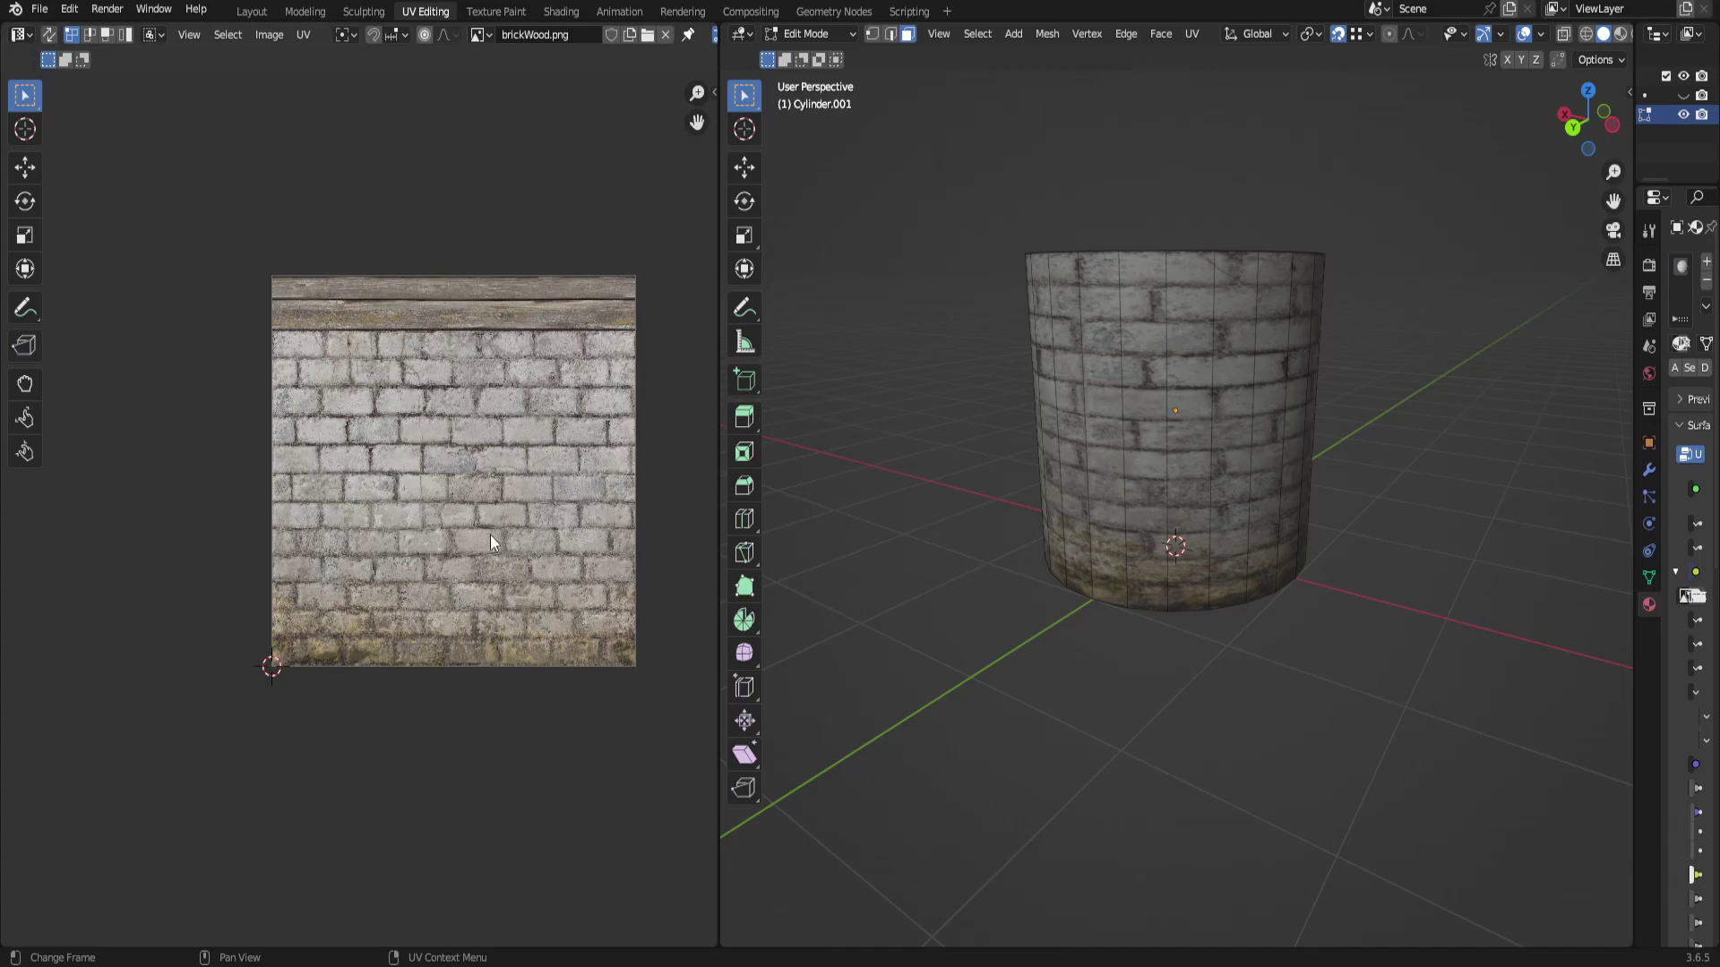
middle_drag(469, 357, 416, 331)
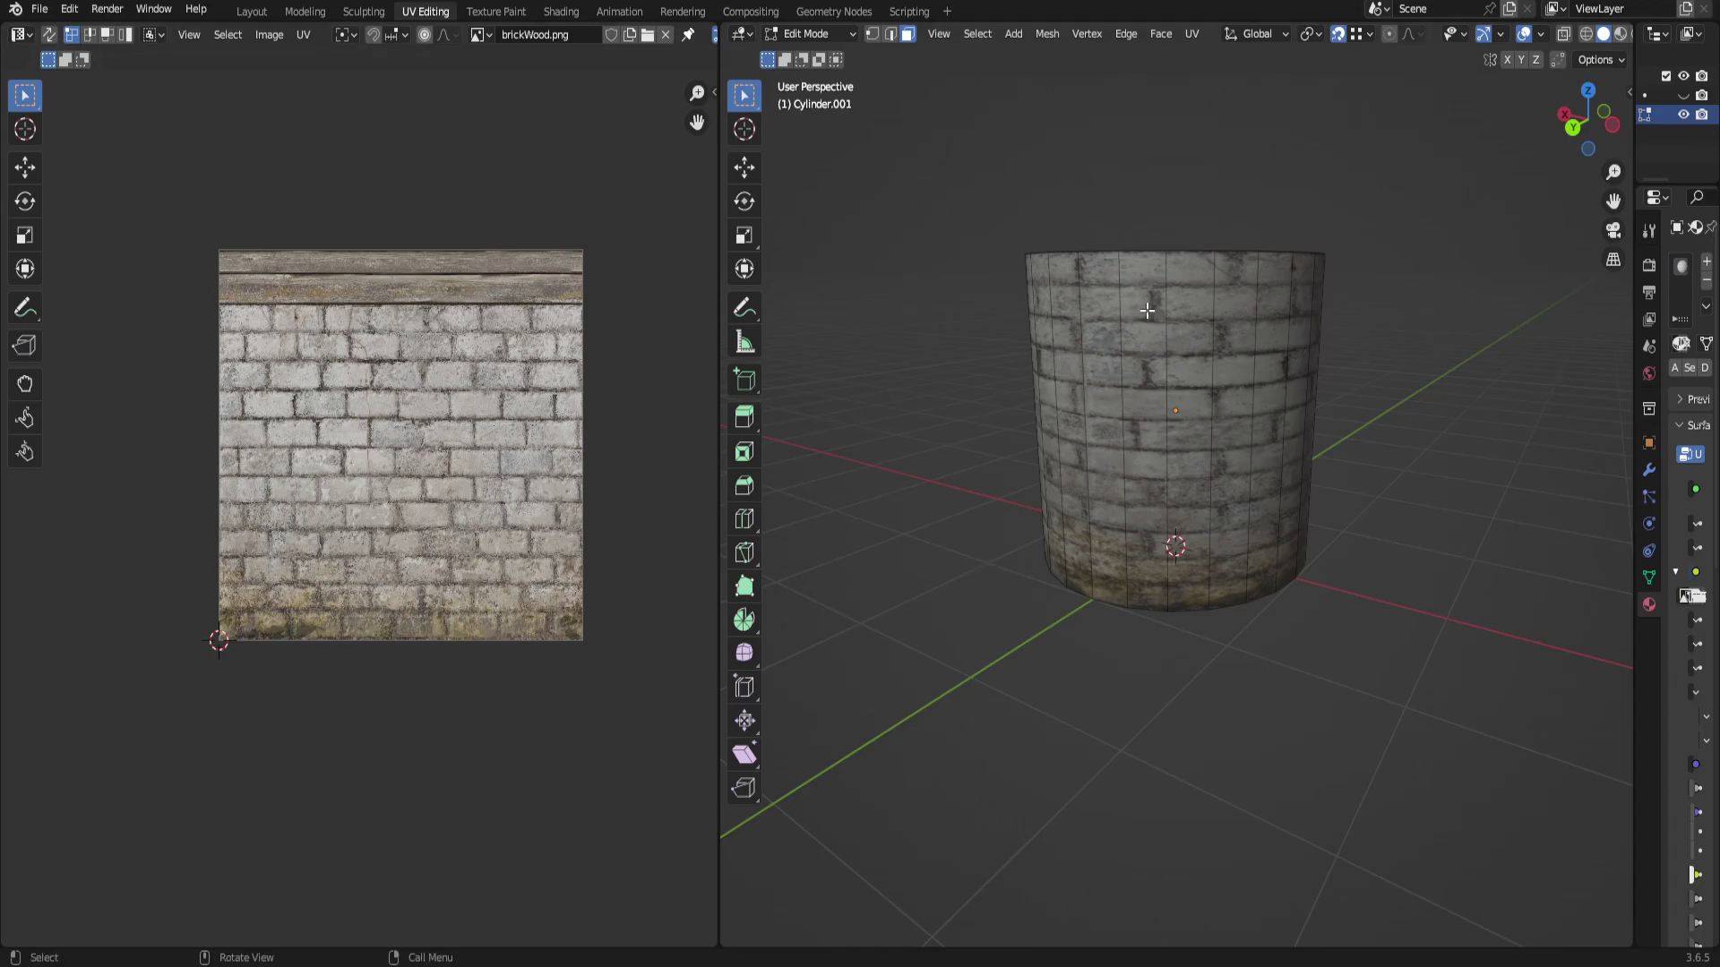
Select all linked faces of the cylinder, starting from one of its wall faces.
alt+click(1156, 394)
middle_drag(1156, 394, 1041, 339)
key(ctrl+l)
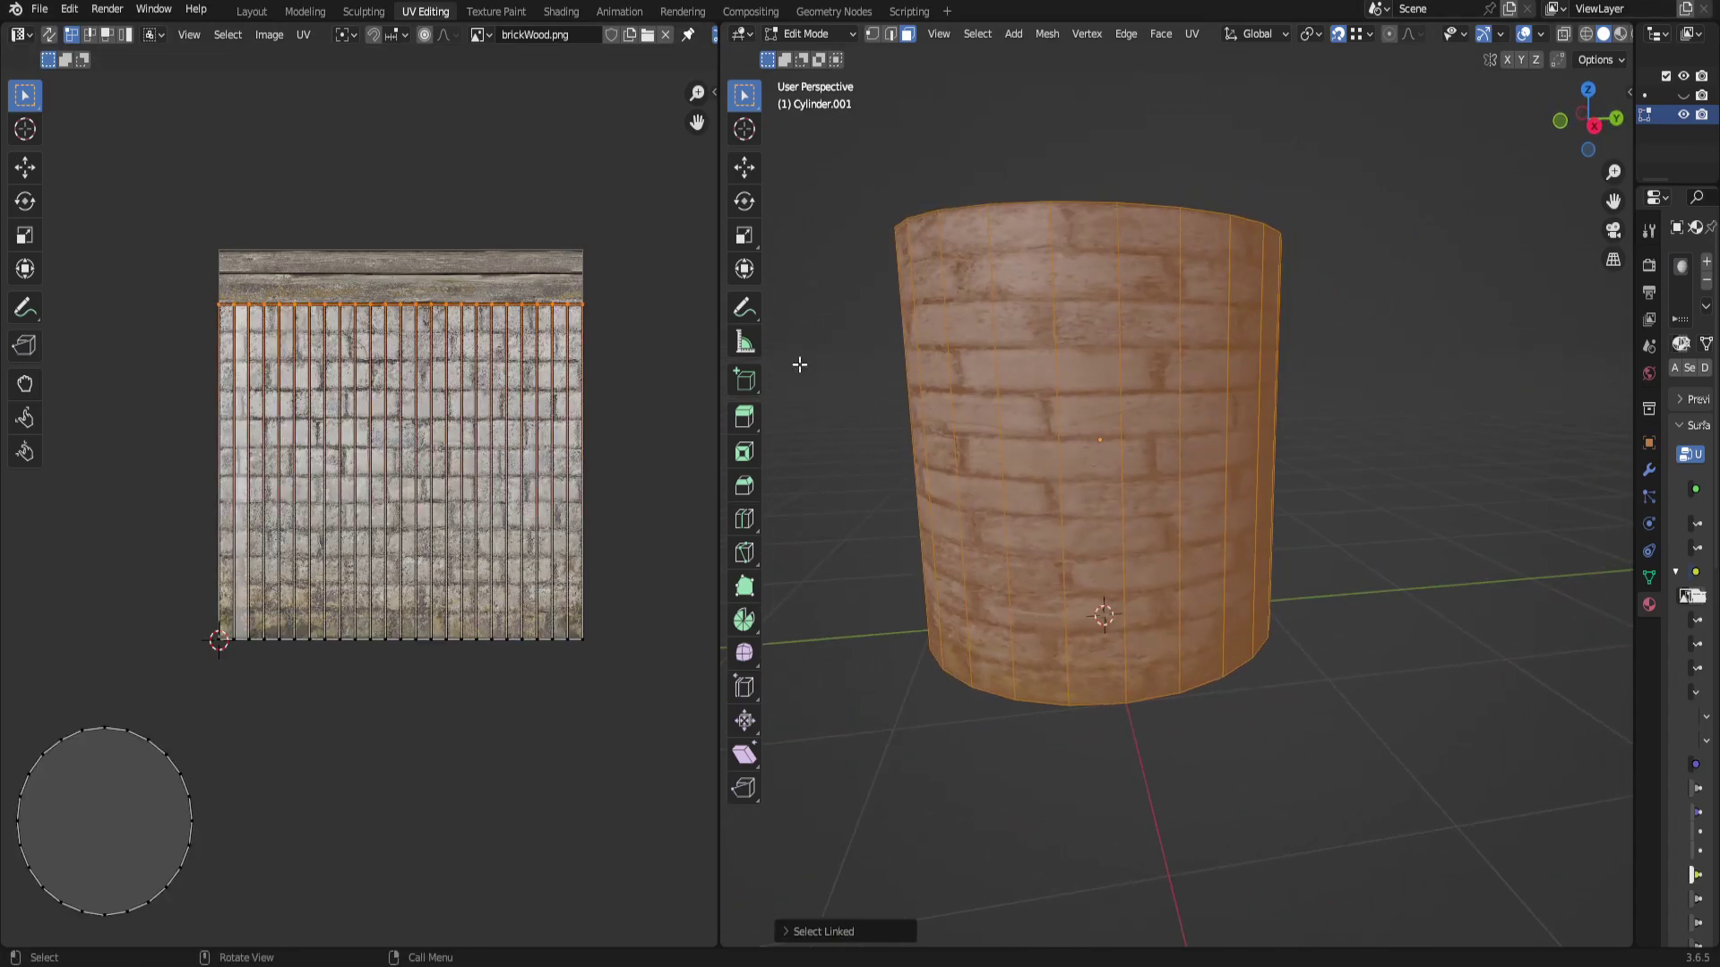
scroll(502, 643, down, 3)
scroll(1179, 576, up, 3)
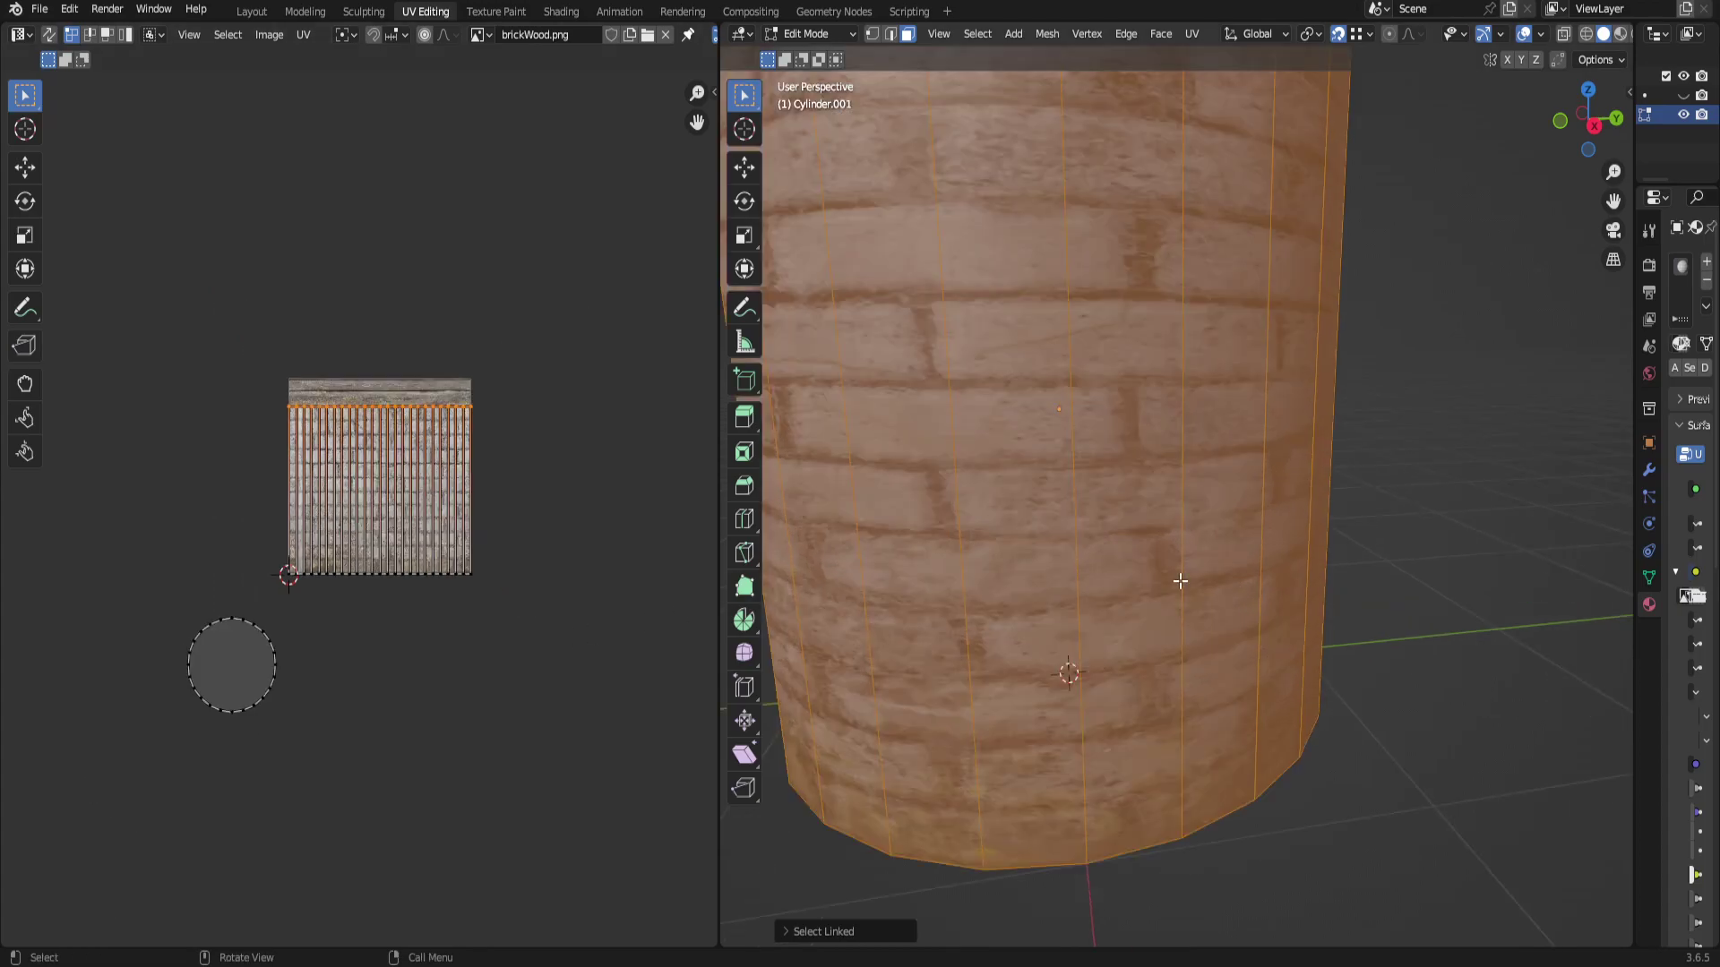
middle_drag(1179, 576, 1121, 511)
scroll(985, 493, down, 4)
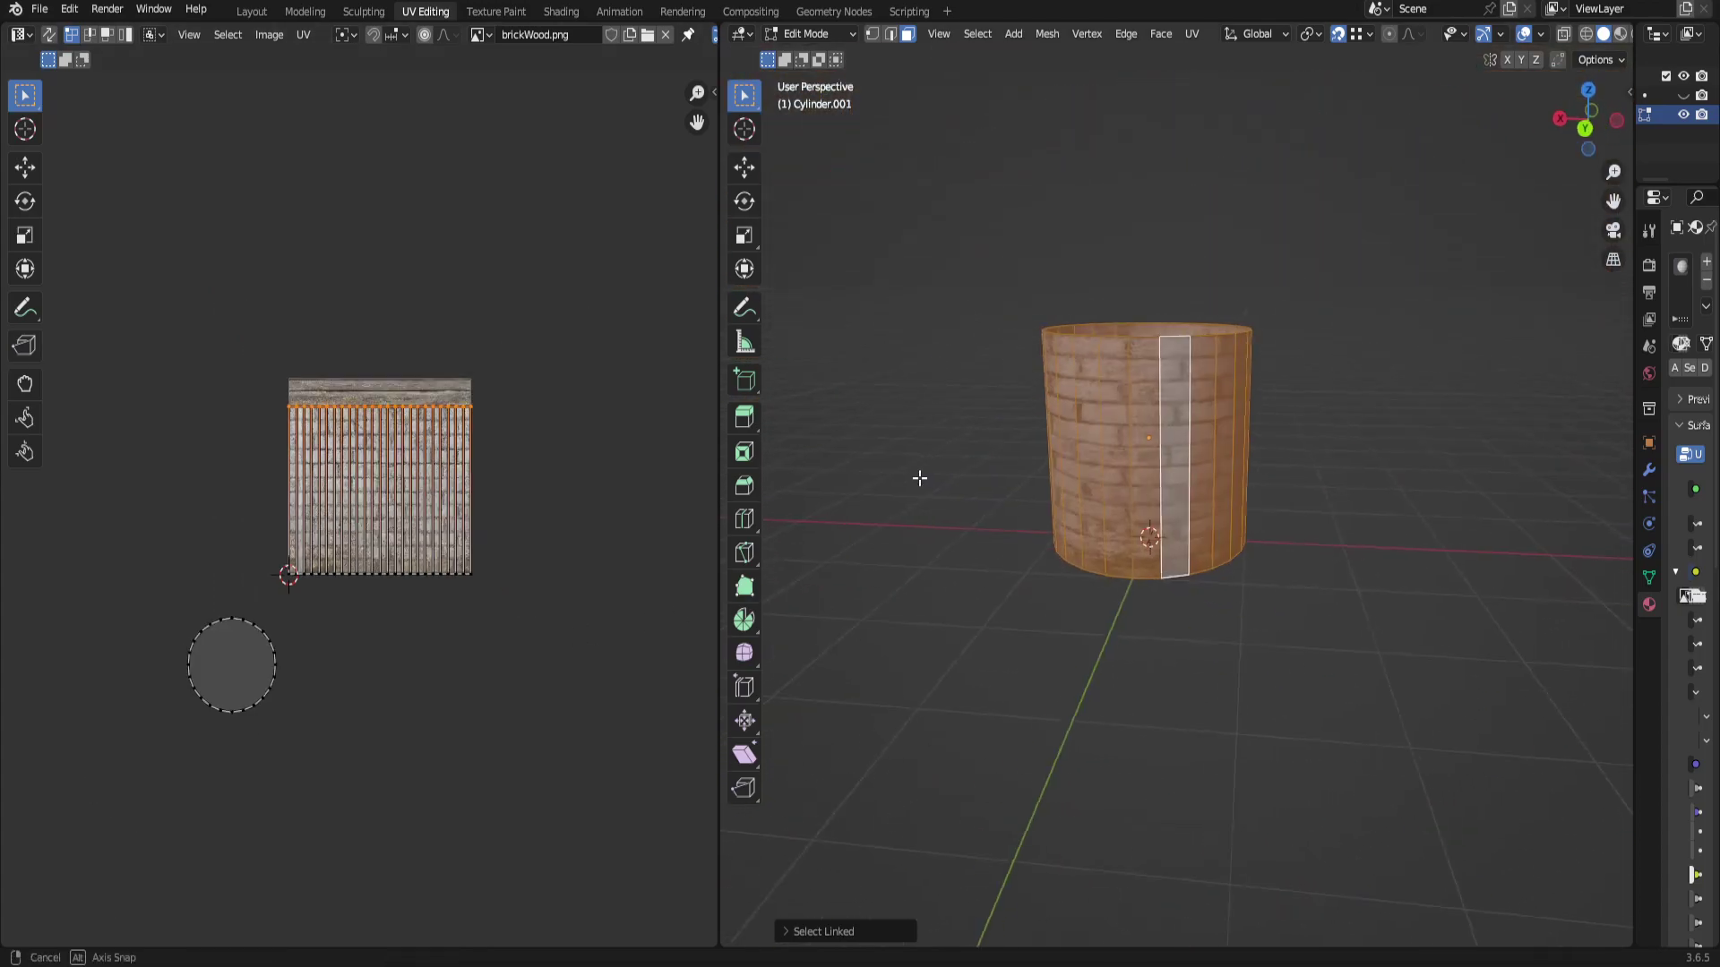
middle_drag(917, 481, 780, 445)
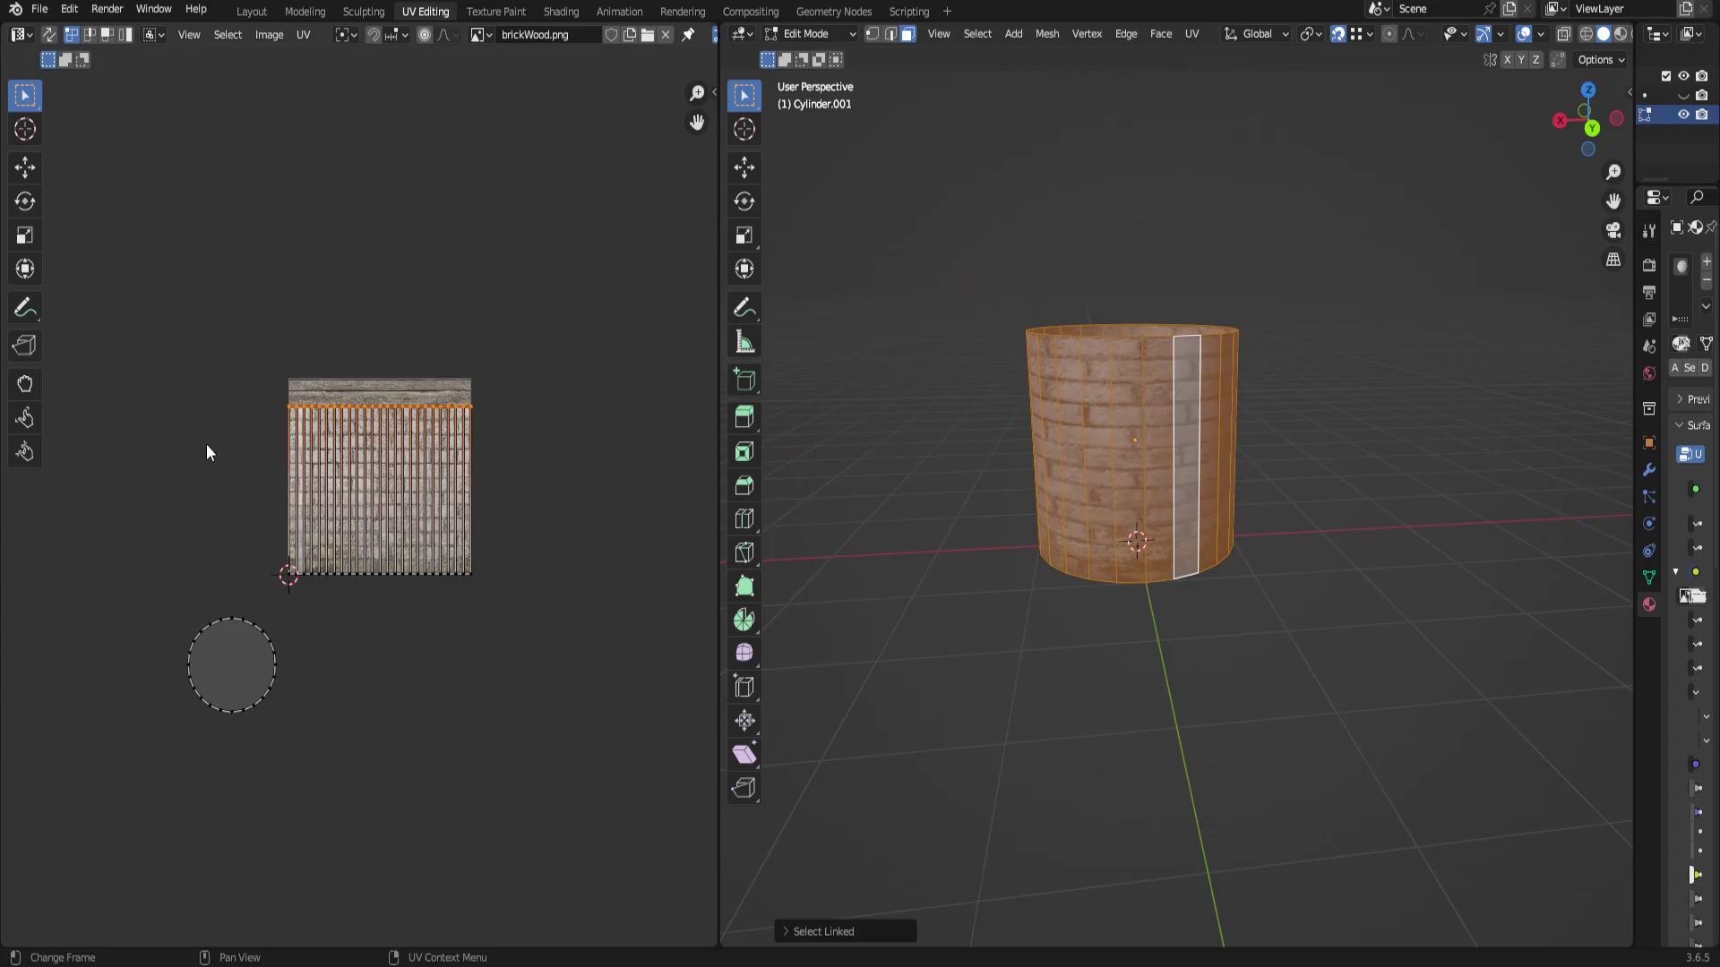
Scale the wall's UVs along X by a factor of 2, leaving the round island out, and clear the selection.
drag(226, 345, 552, 599)
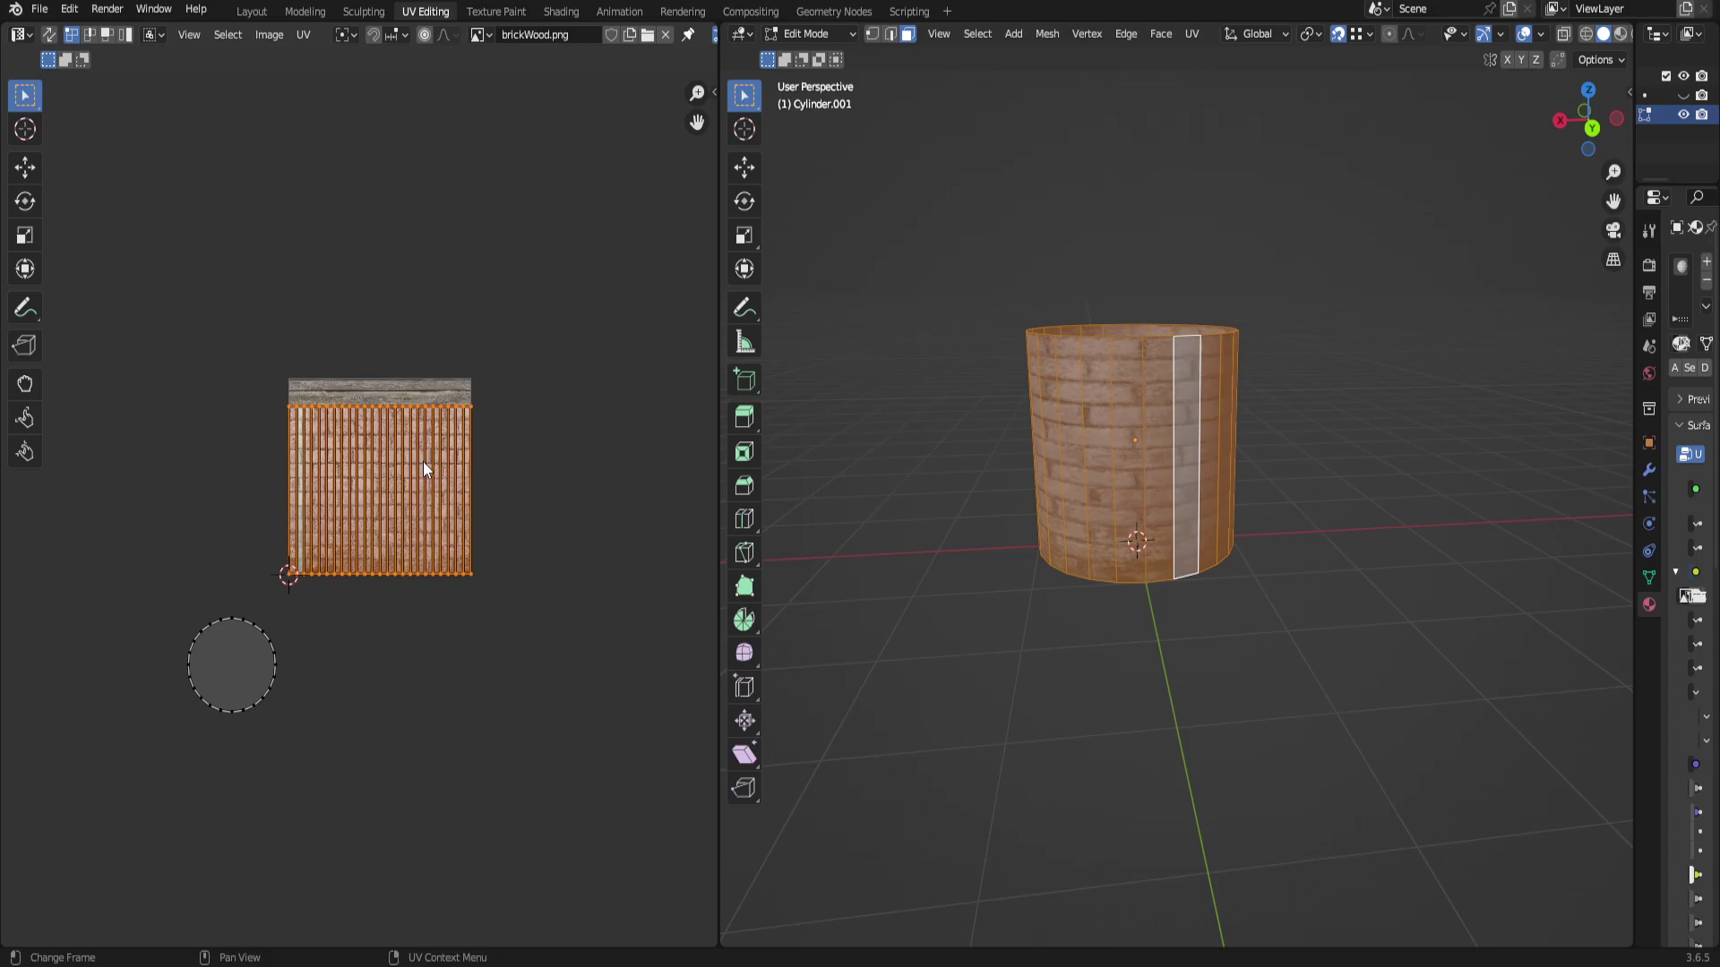
key(s)
key(x)
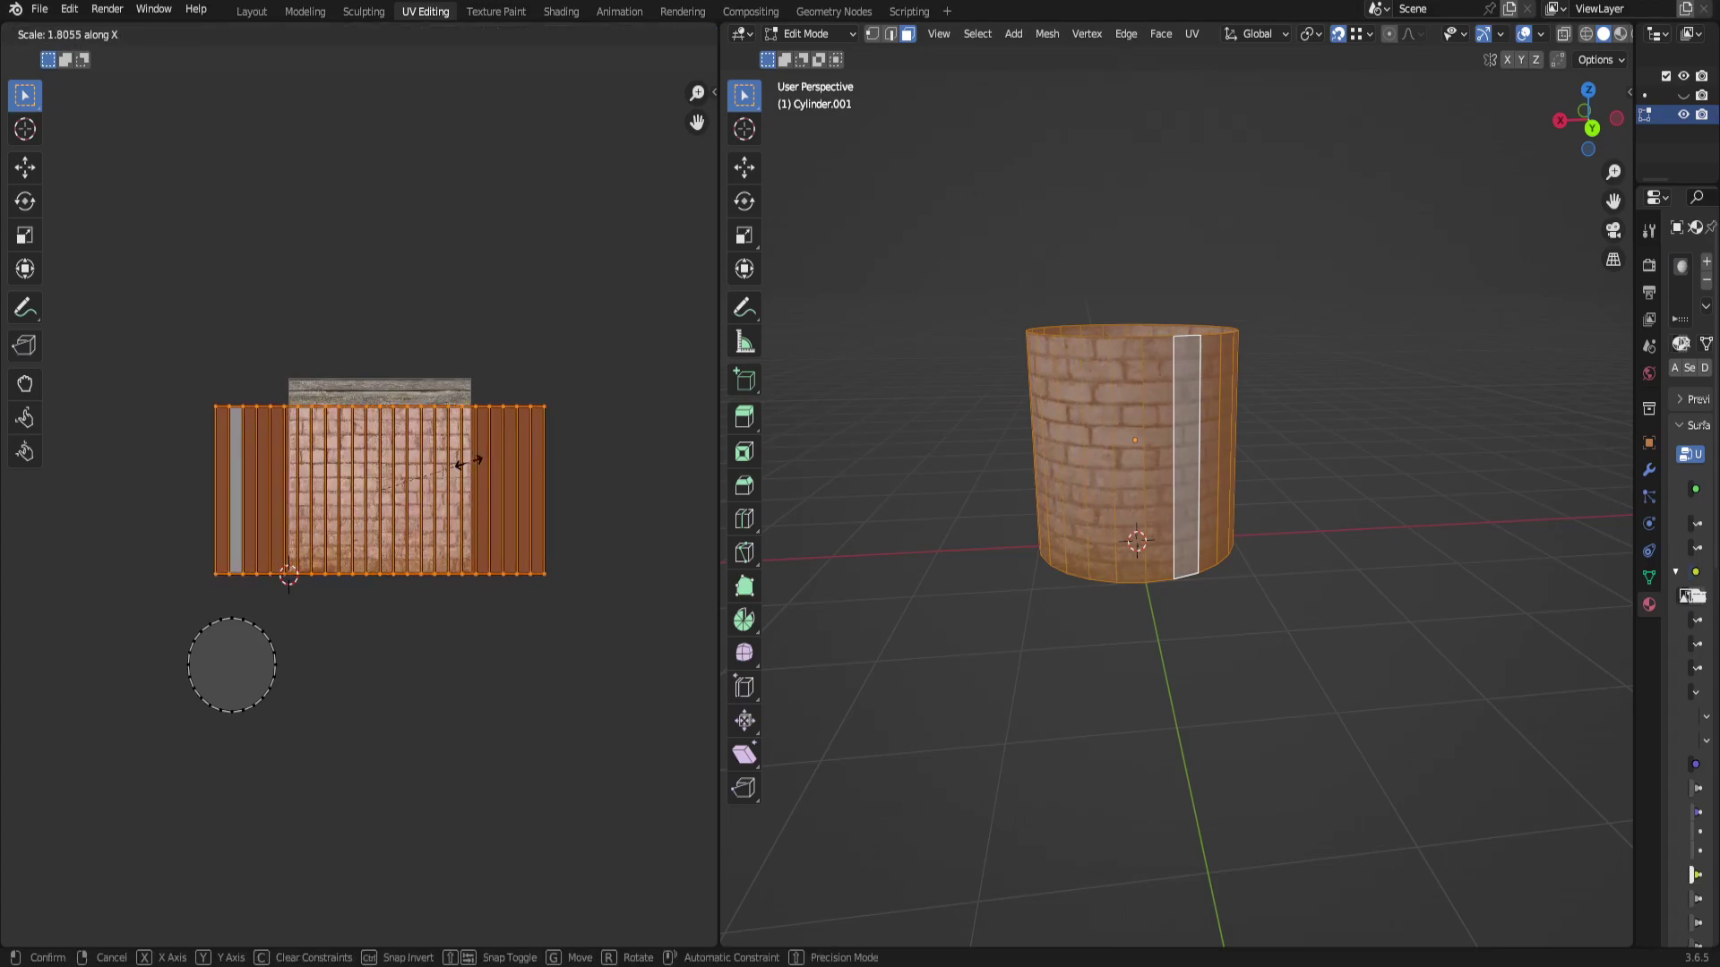
click(489, 466)
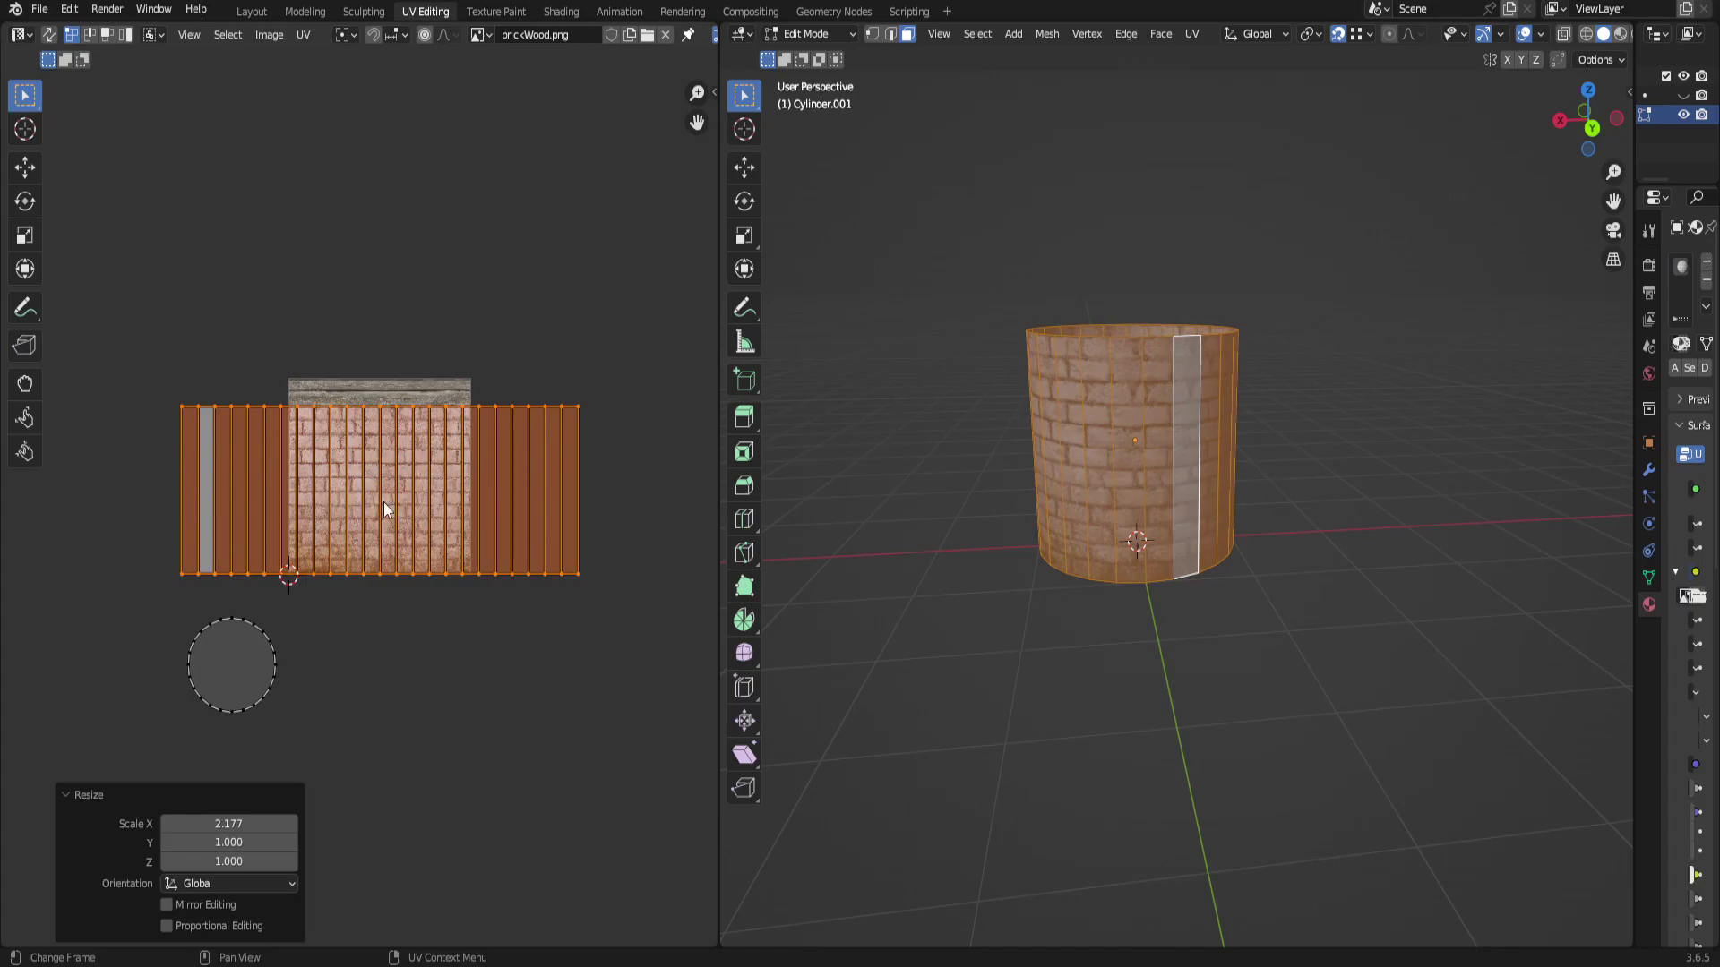
middle_drag(1190, 615, 1259, 588)
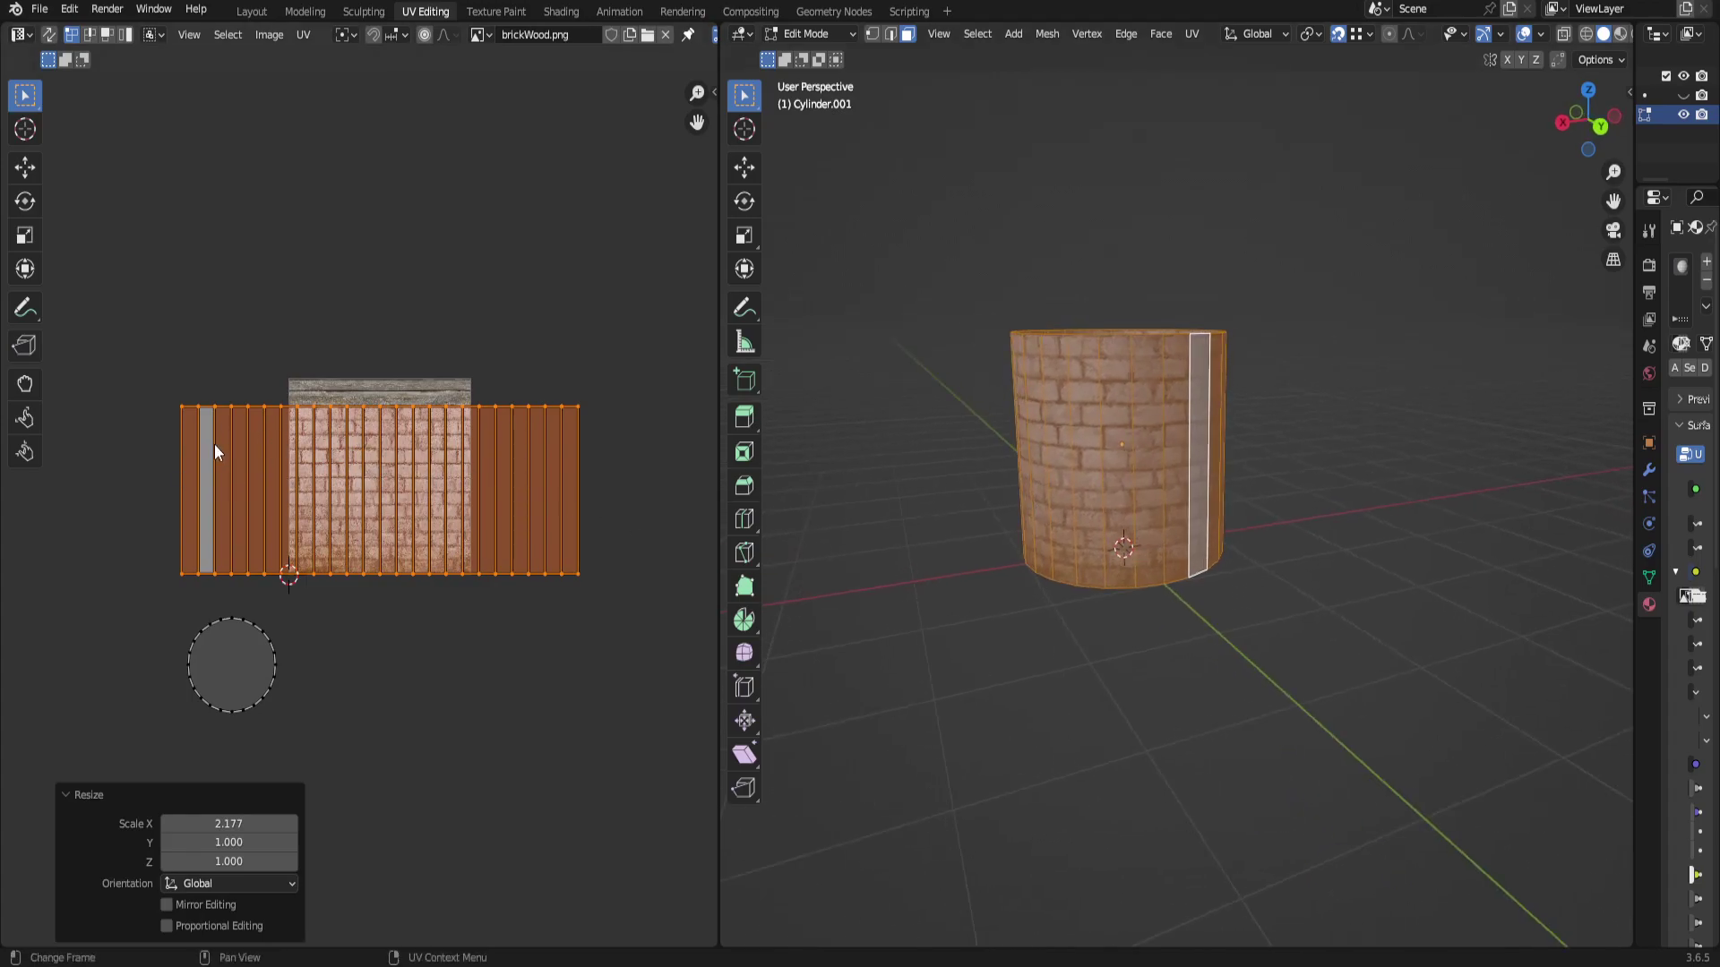
scroll(1078, 588, up, 5)
middle_drag(1078, 587, 1057, 537)
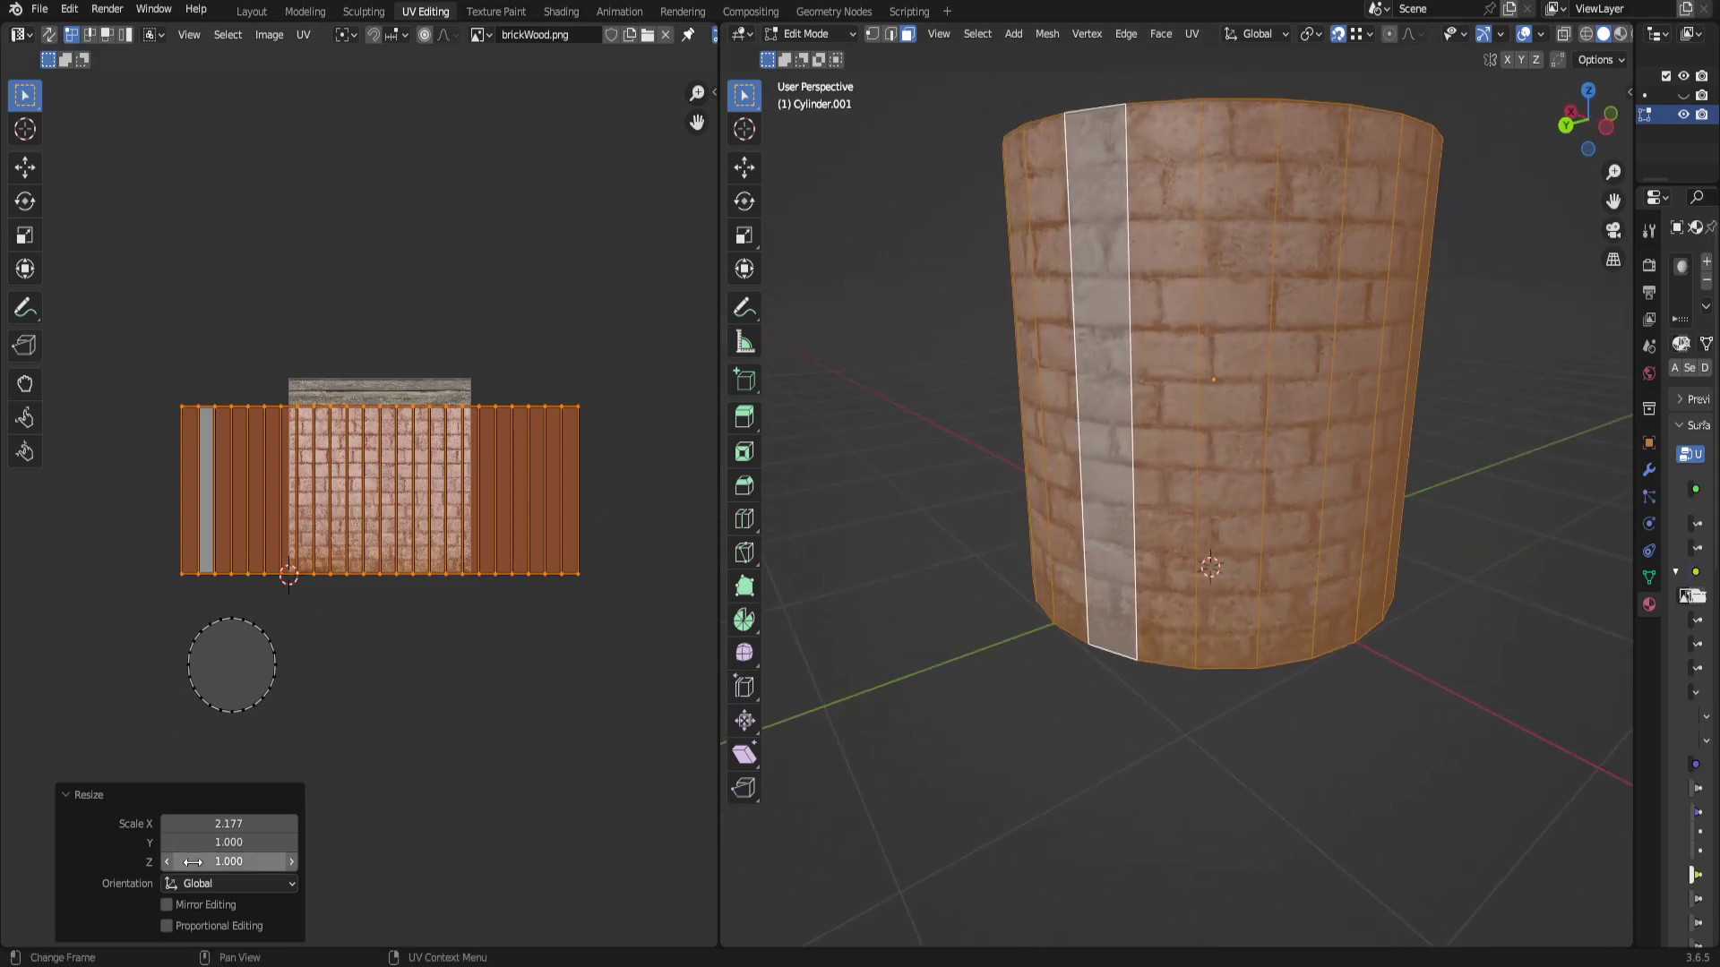
click(246, 823)
text(2)
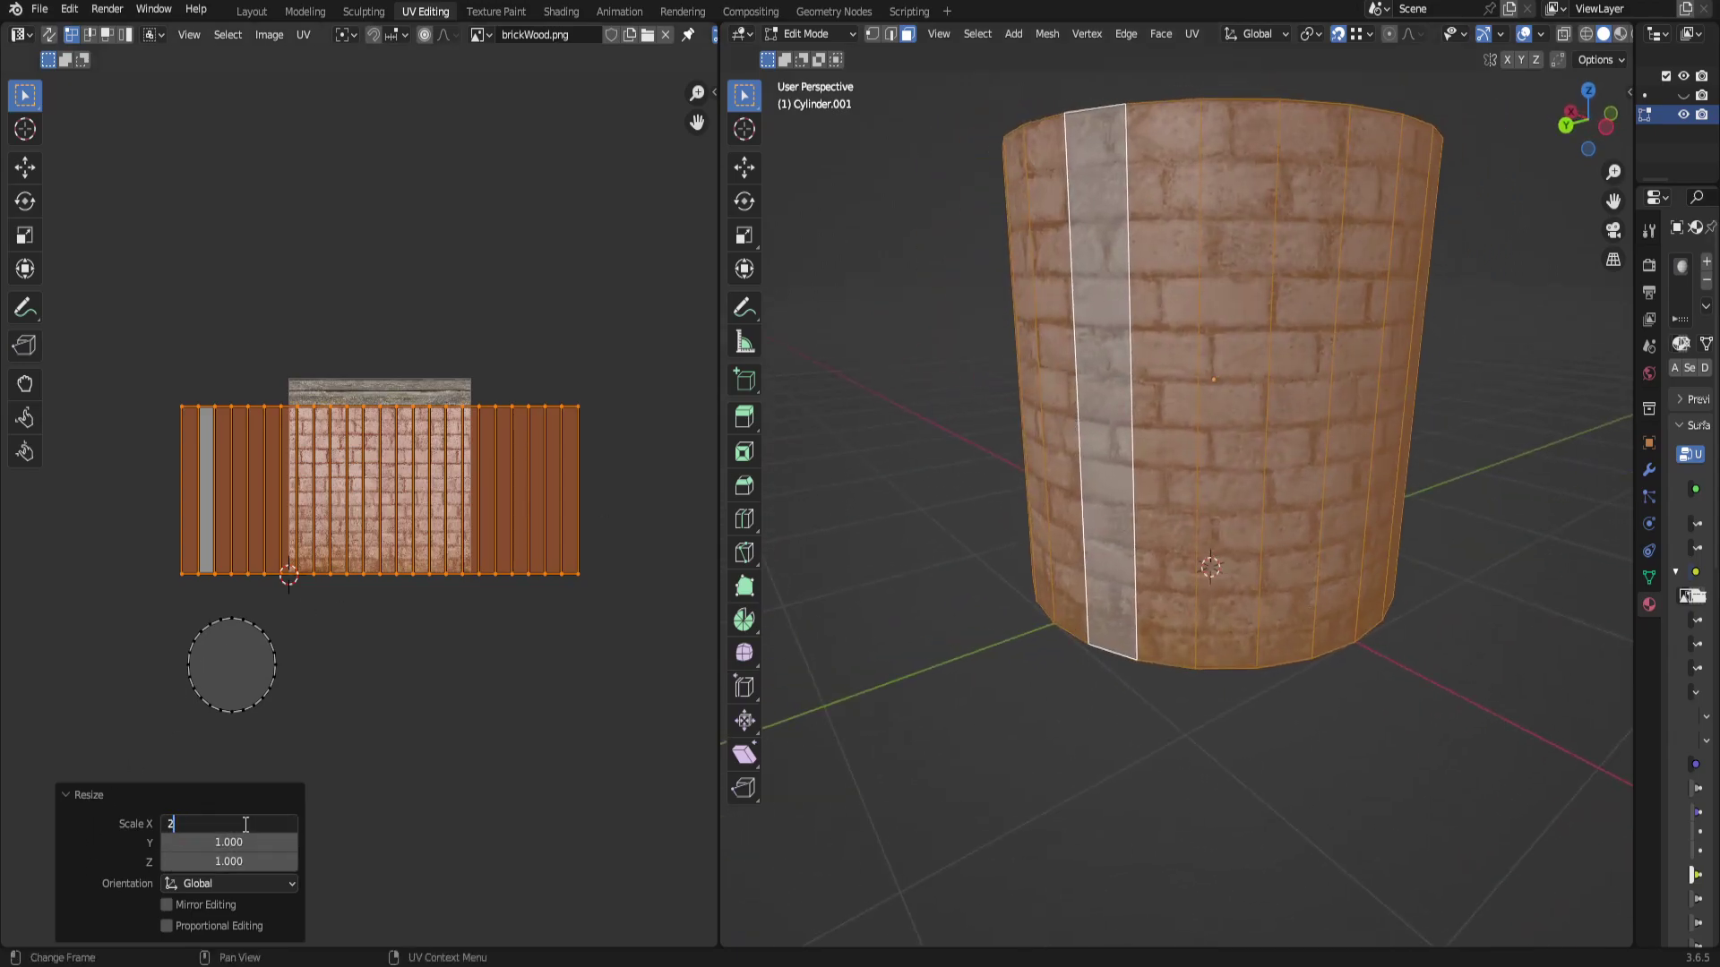
key(Return)
key(b)
key(alt+a)
Return to Object Mode and inspect the brick pattern on the well's wall from several sides.
middle_drag(1097, 774, 1108, 401)
scroll(1240, 564, up, 3)
key(Tab)
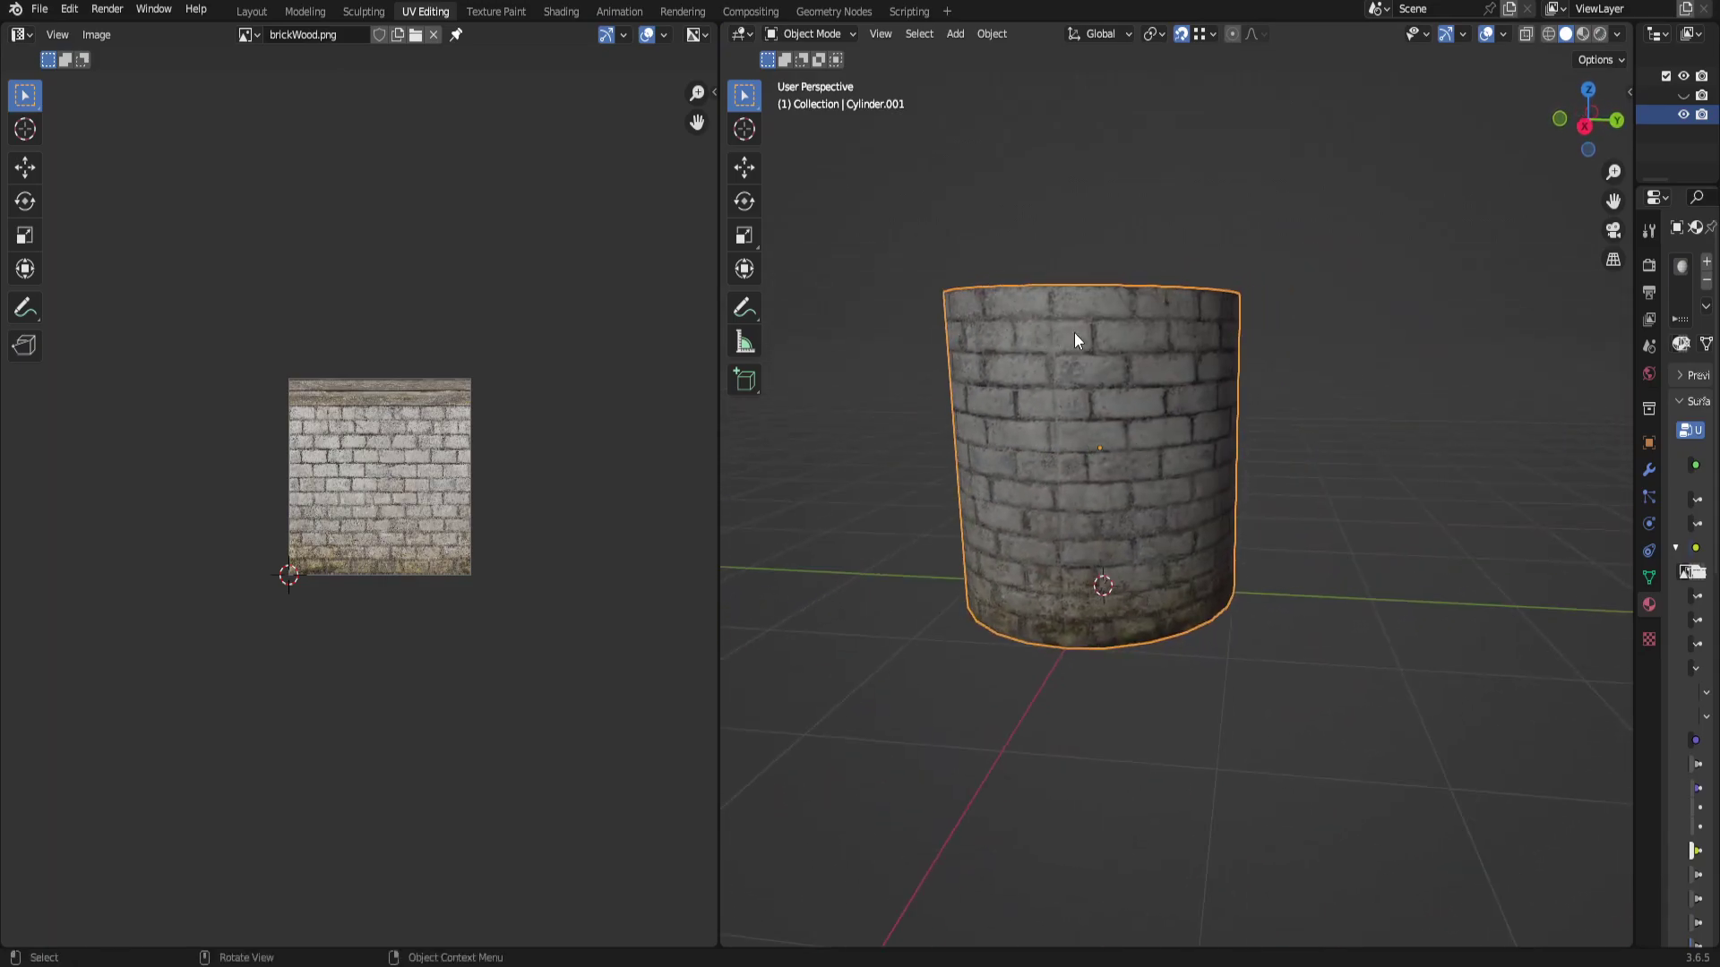
scroll(1079, 422, up, 4)
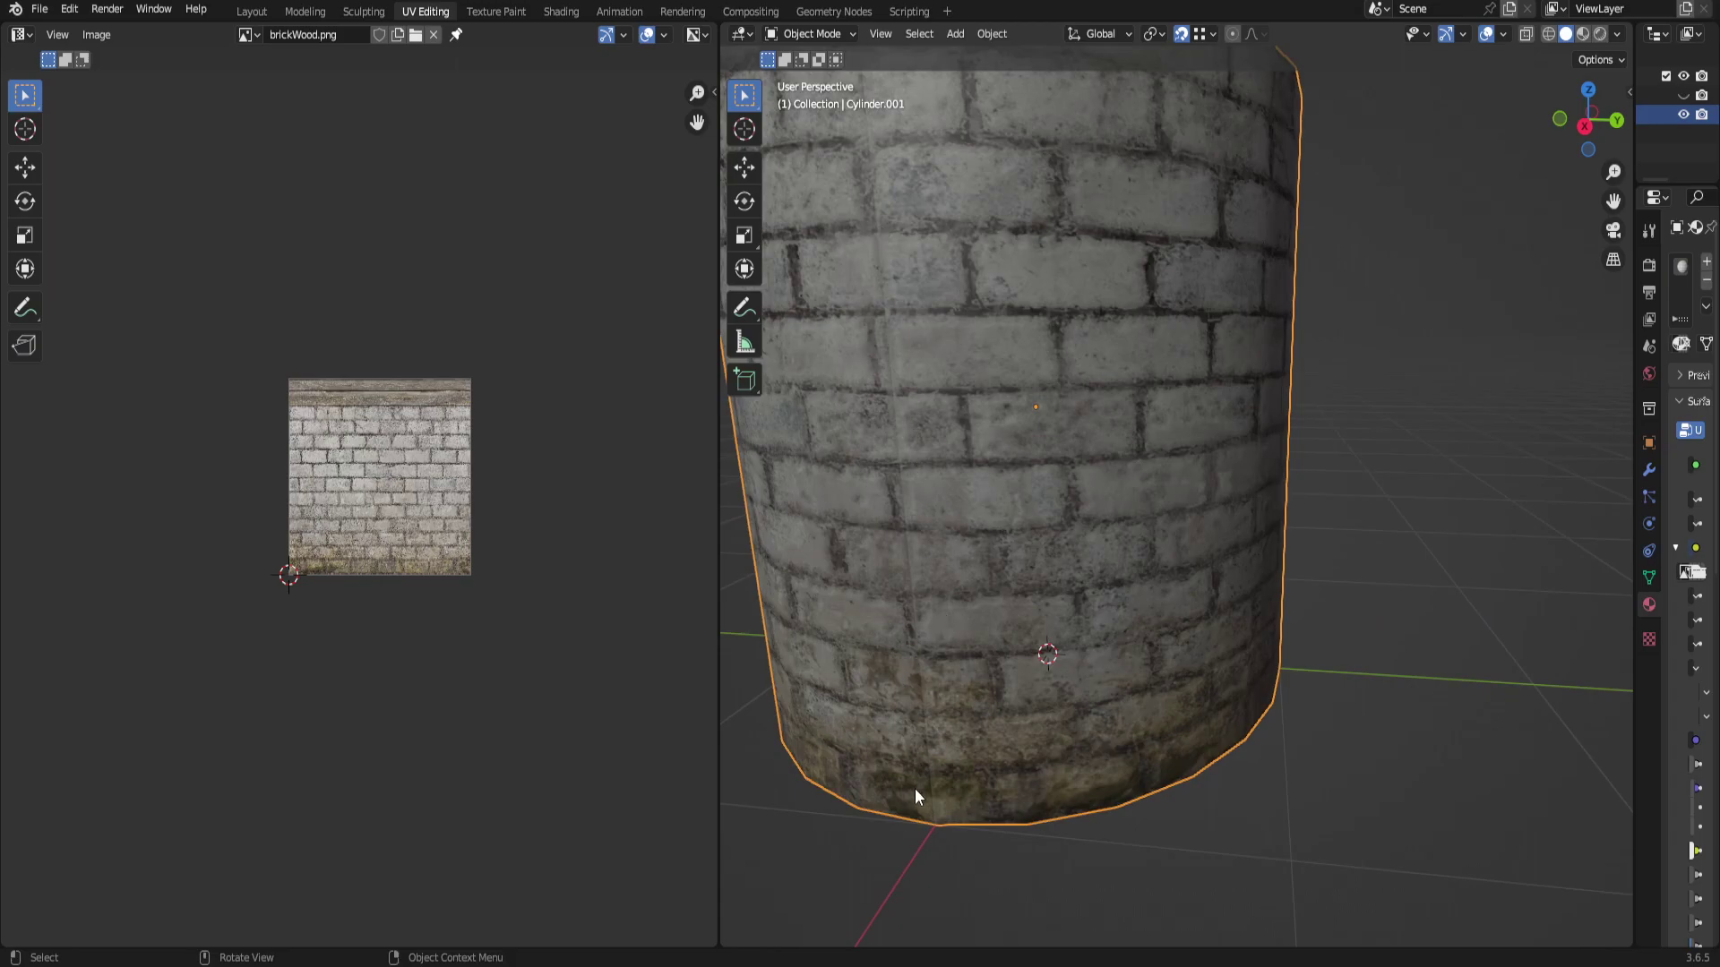
scroll(915, 788, down, 5)
middle_drag(1056, 557, 1194, 444)
scroll(1259, 564, up, 4)
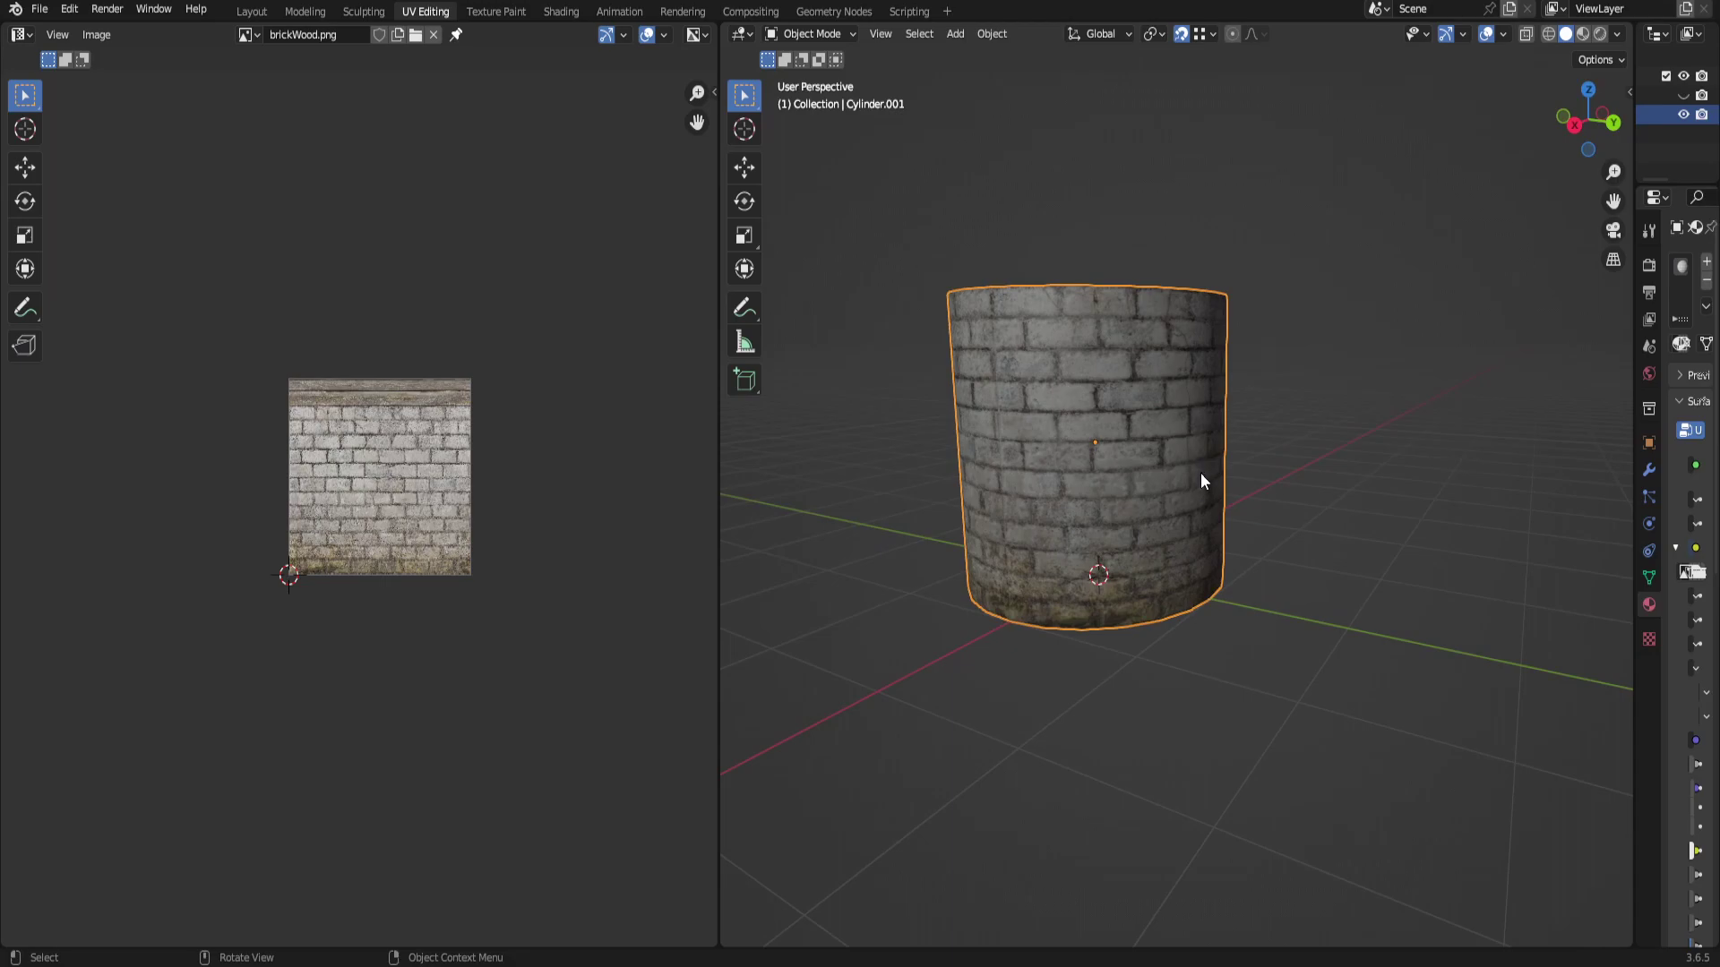
Select the edge loop around the well's open top rim in Edit Mode.
key(Tab)
middle_drag(1209, 383, 1197, 529)
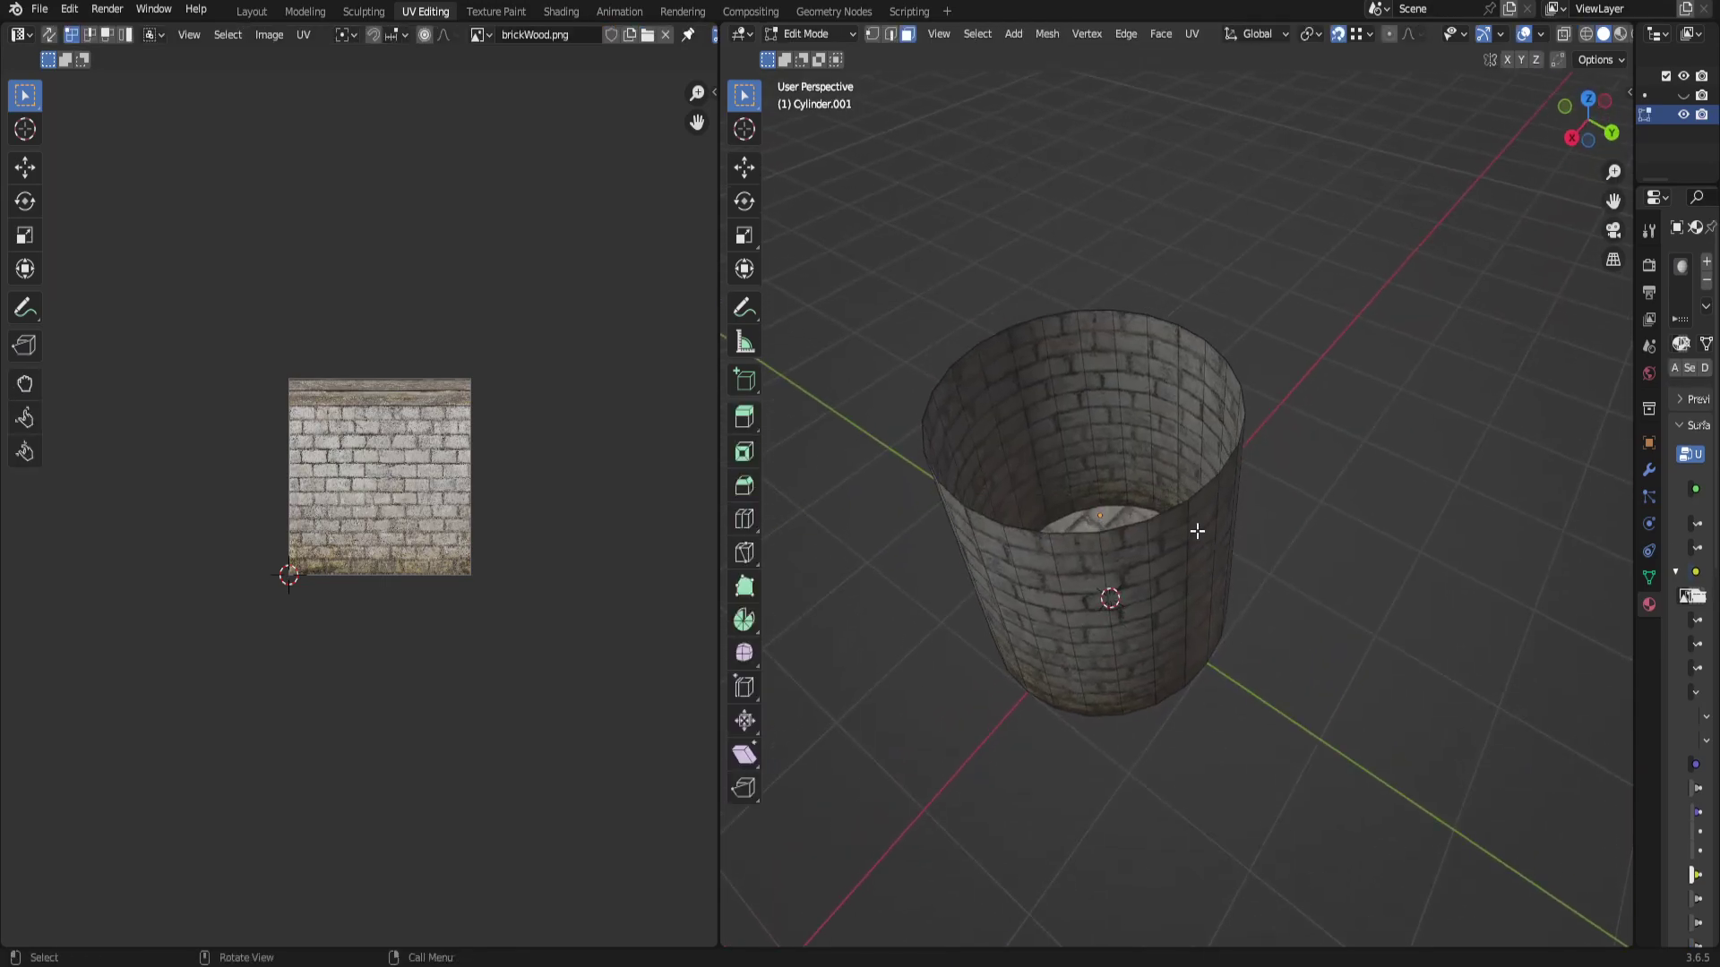
scroll(1198, 529, up, 4)
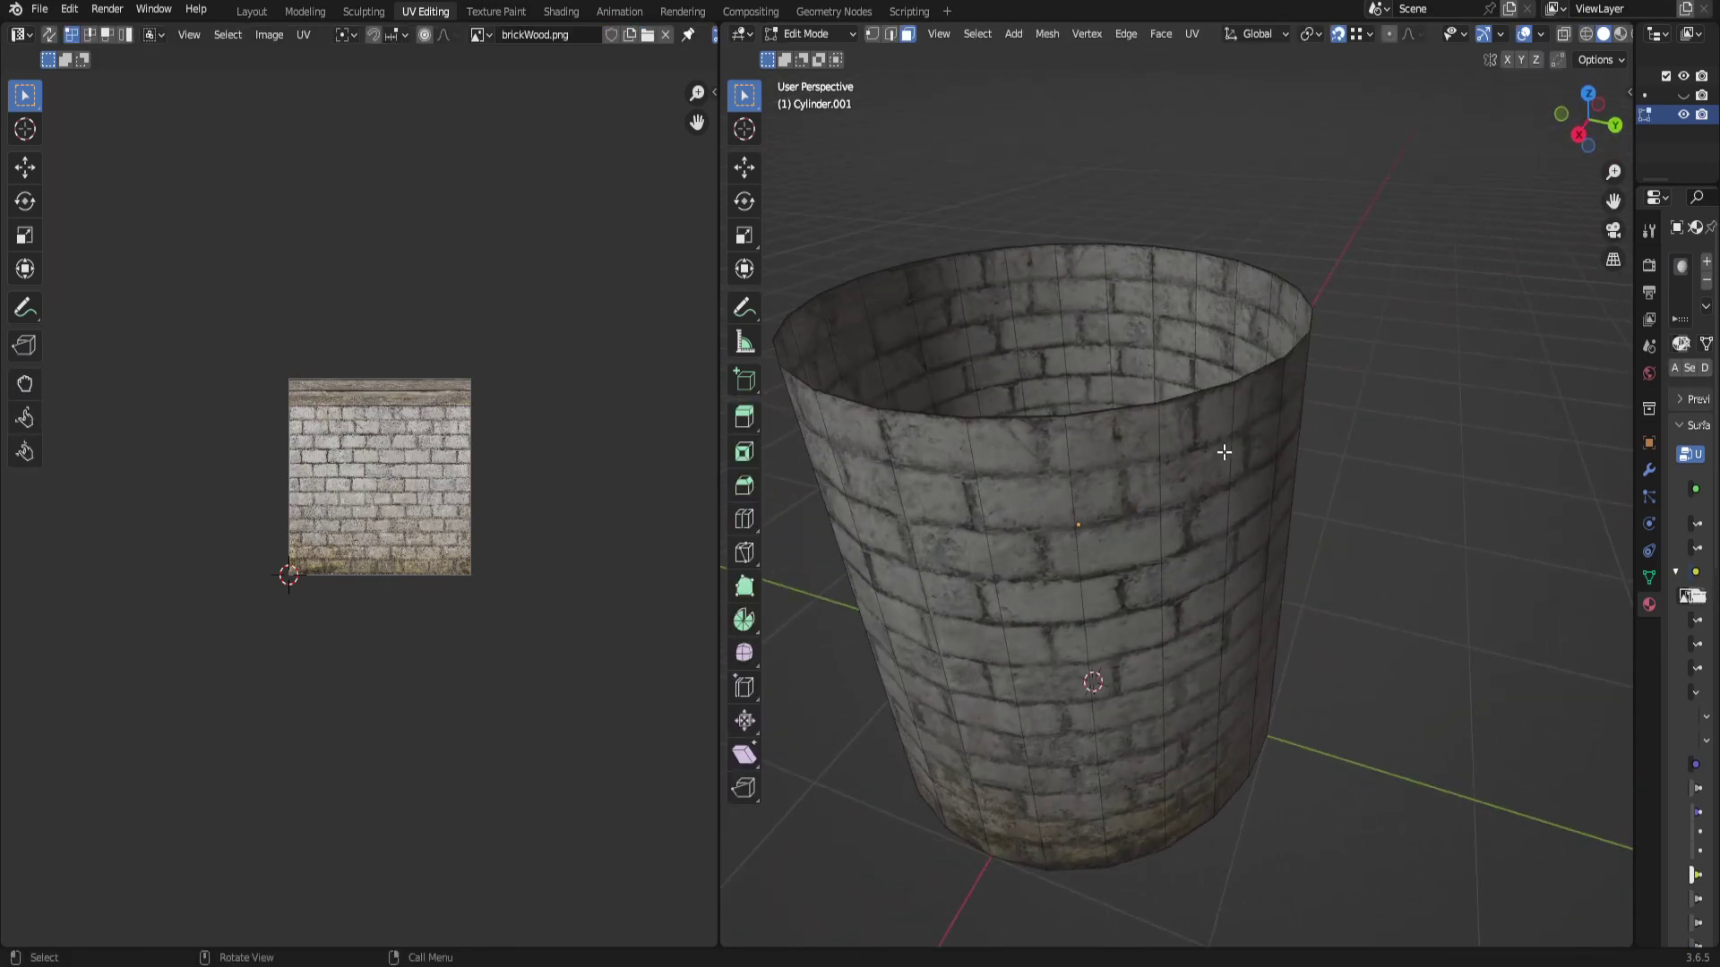
scroll(1131, 413, down, 4)
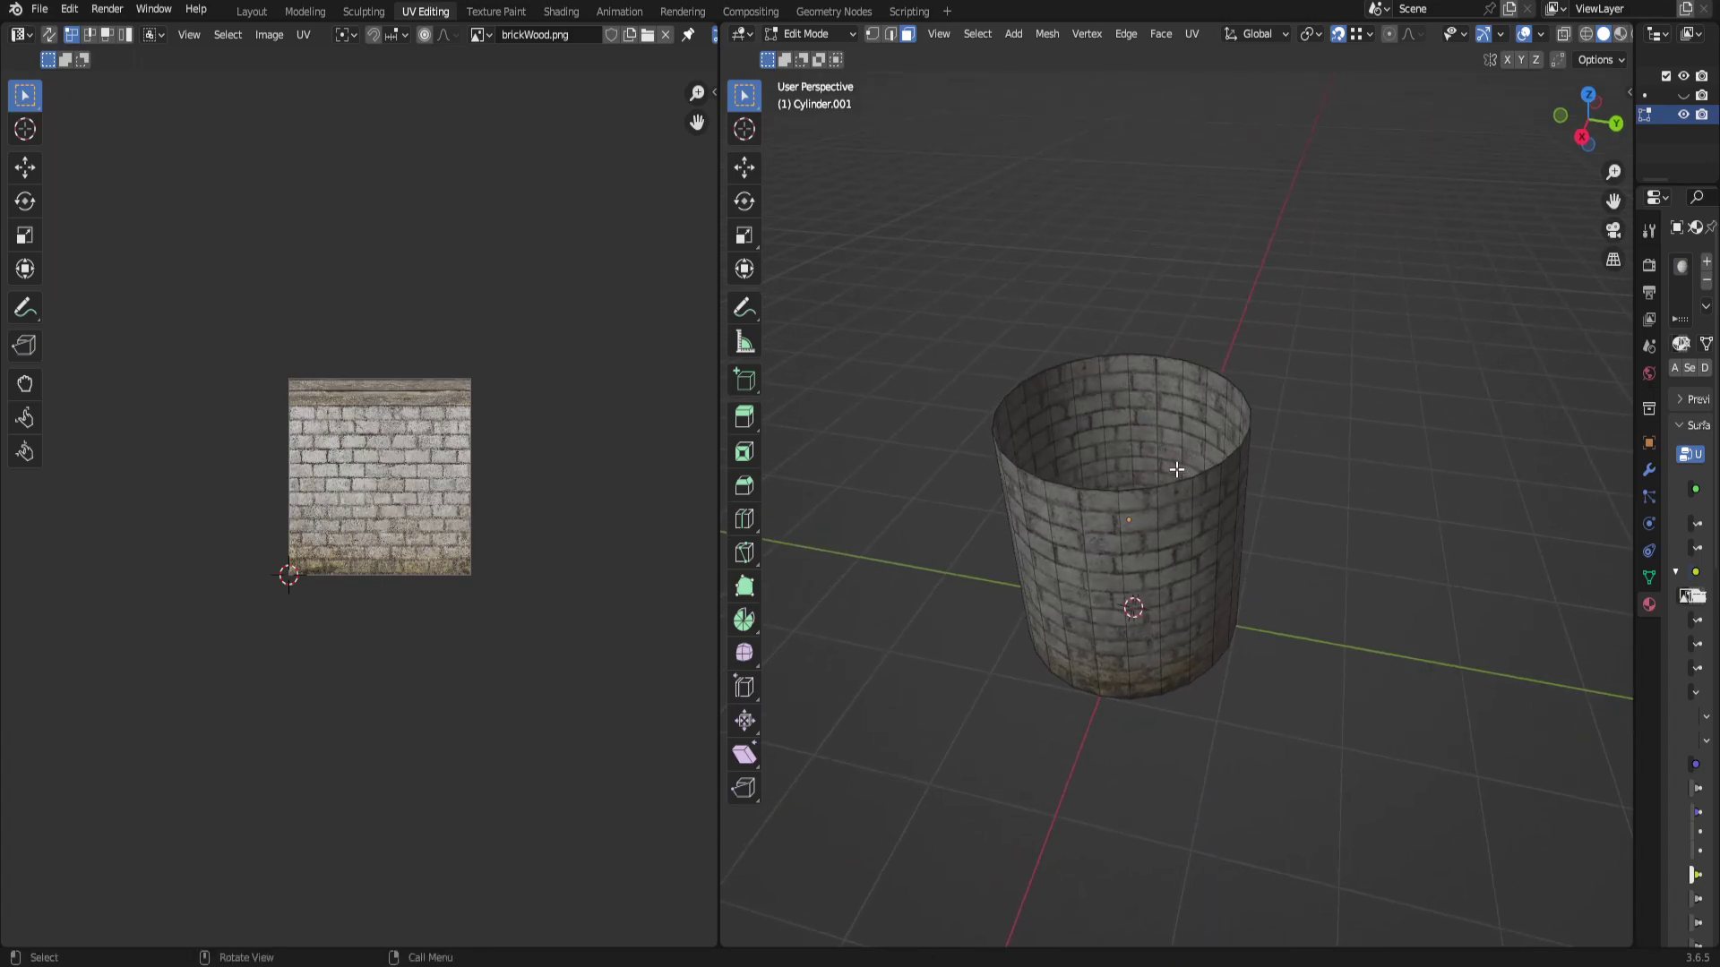
key(2)
alt+click(1178, 484)
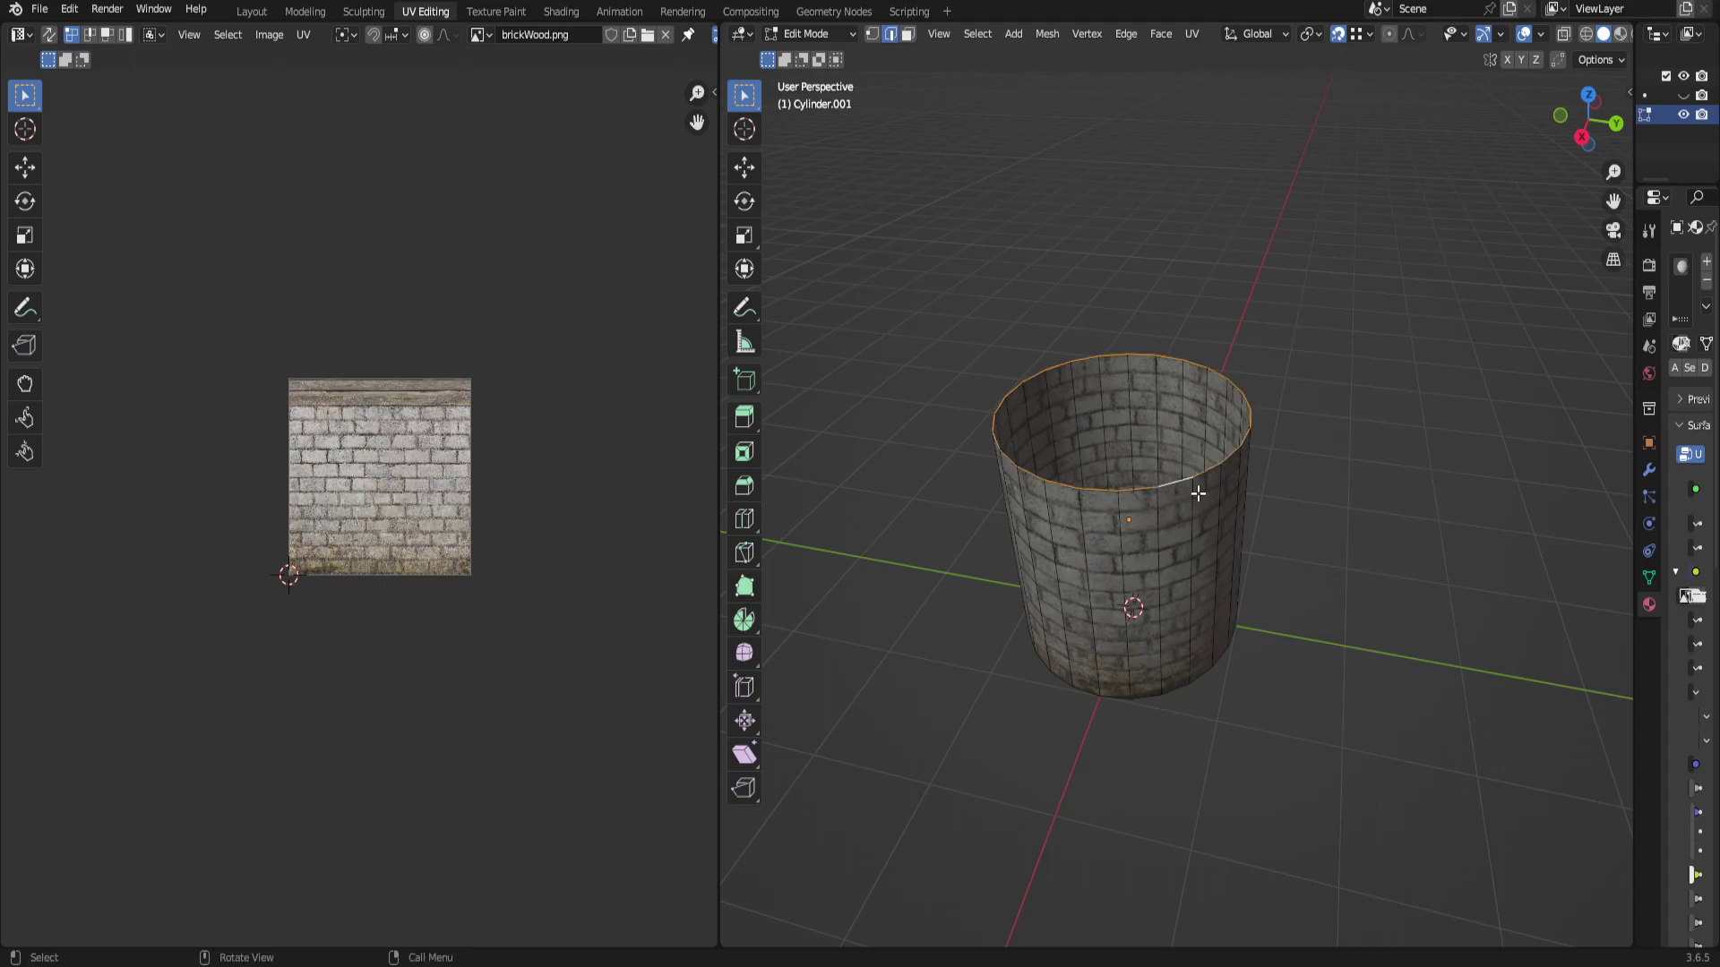
key(s)
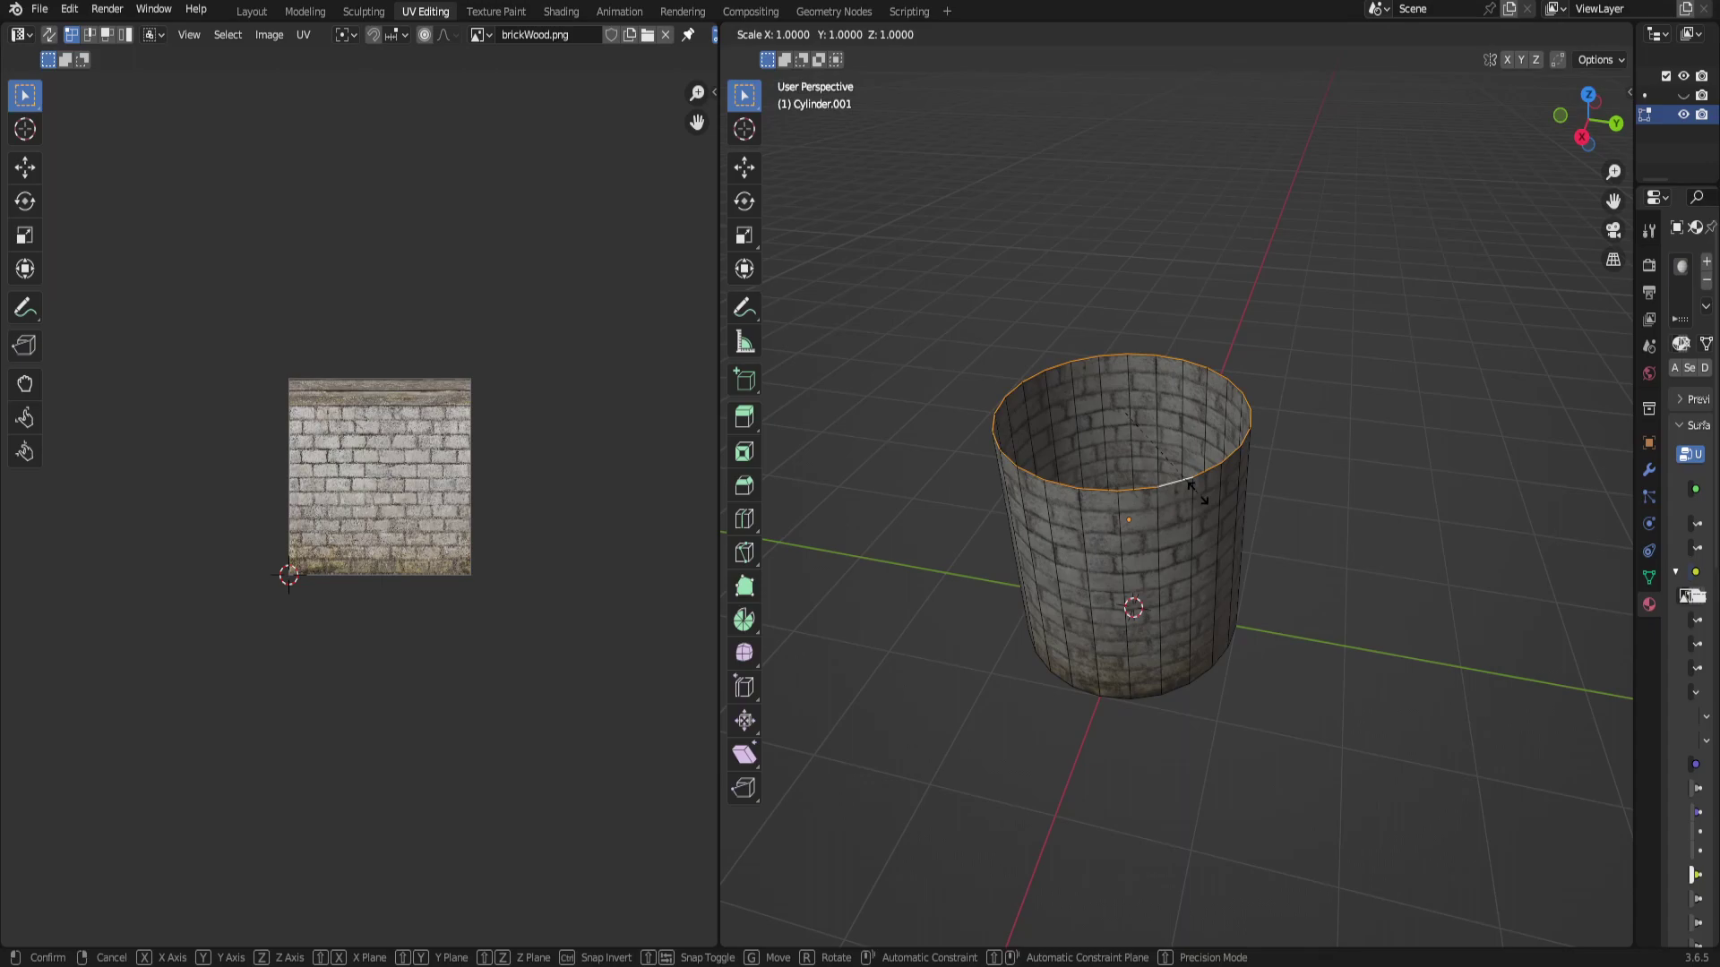
click(1175, 485)
key(ctrl+z)
key(g)
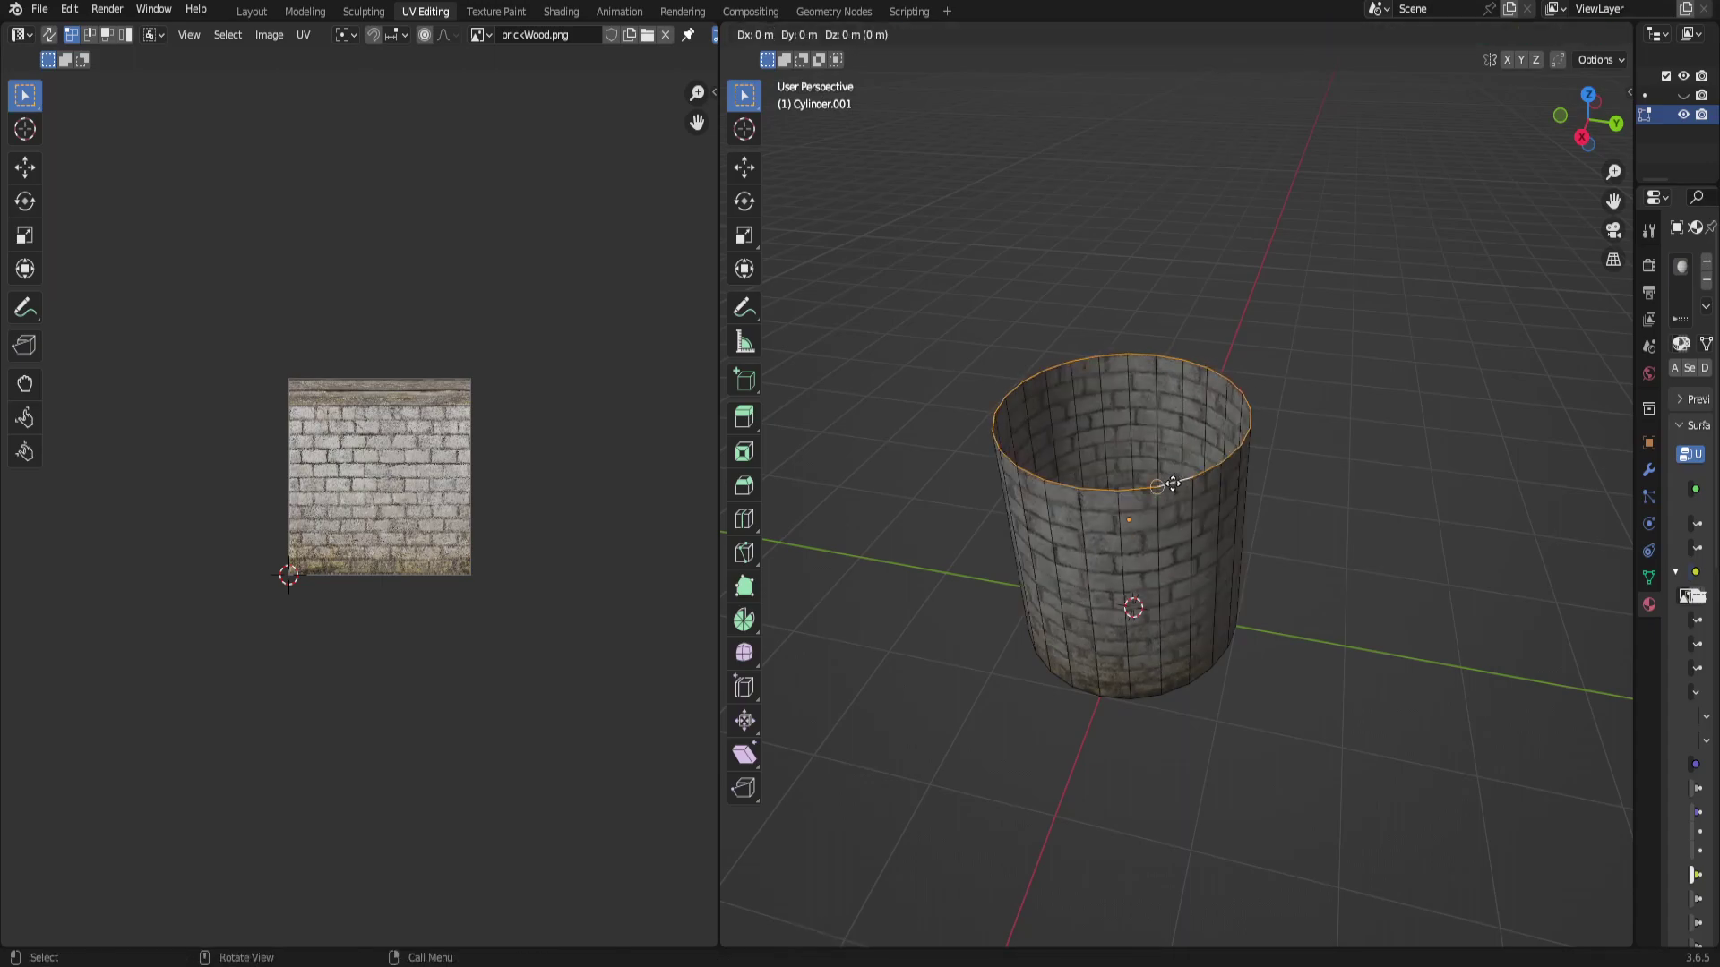
key(z)
click(1140, 412)
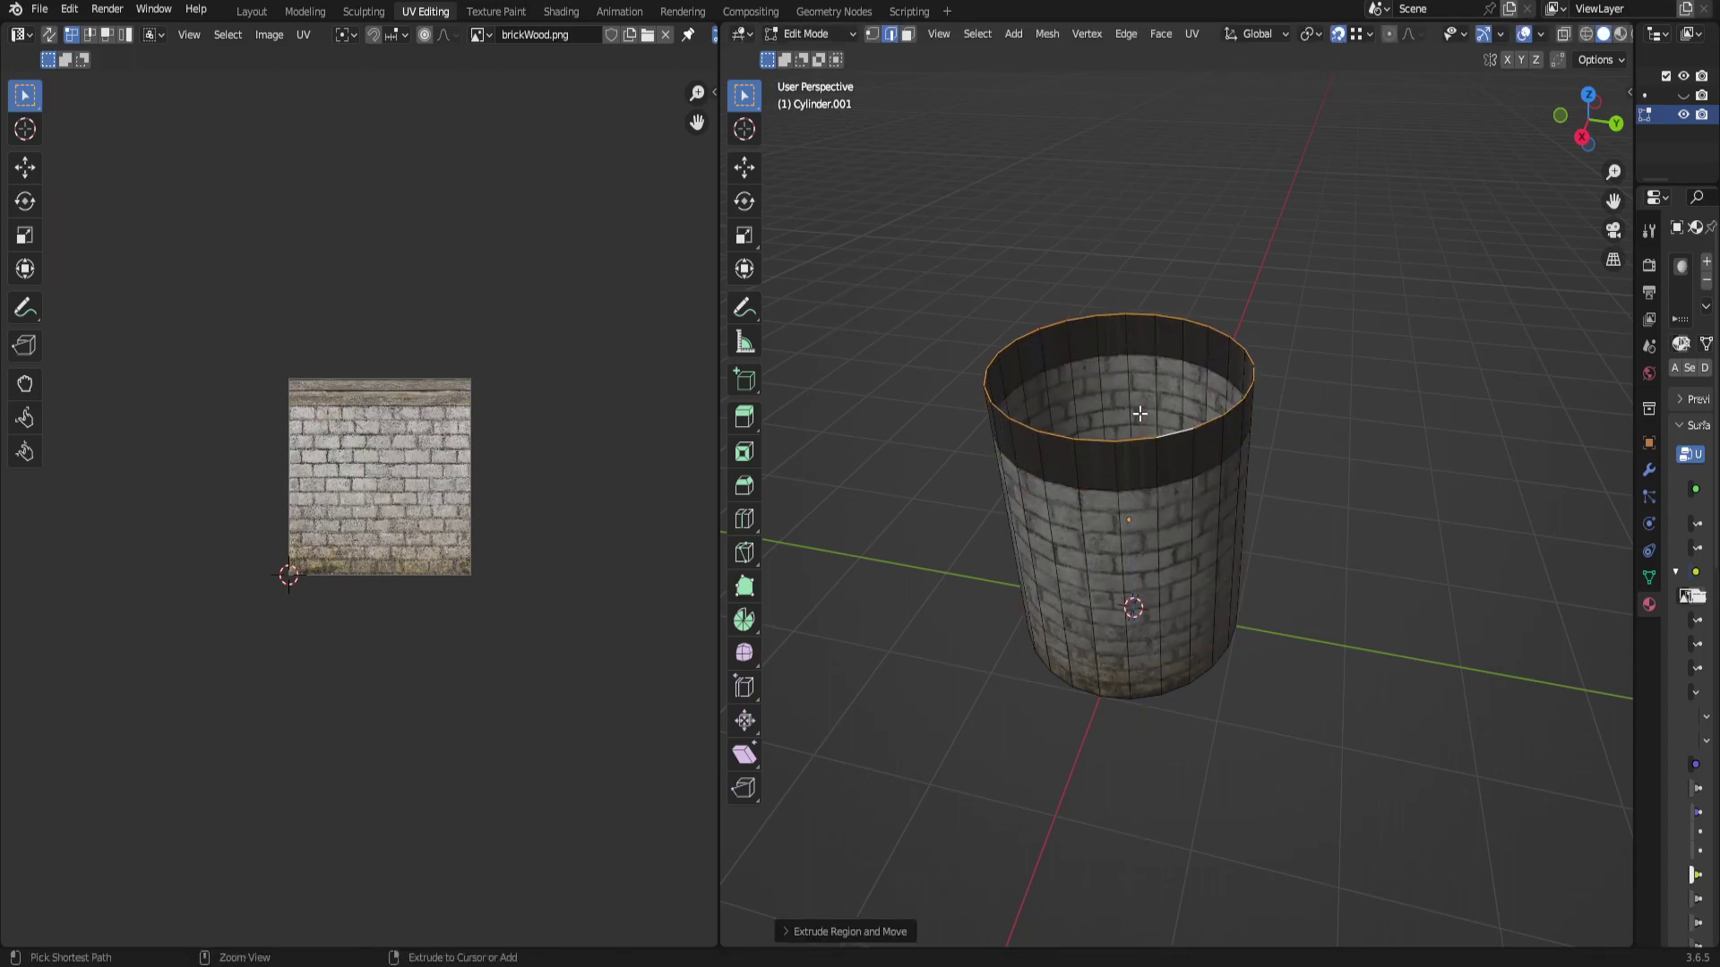
key(ctrl+z)
Turn off snapping for the 3D view.
click(1335, 37)
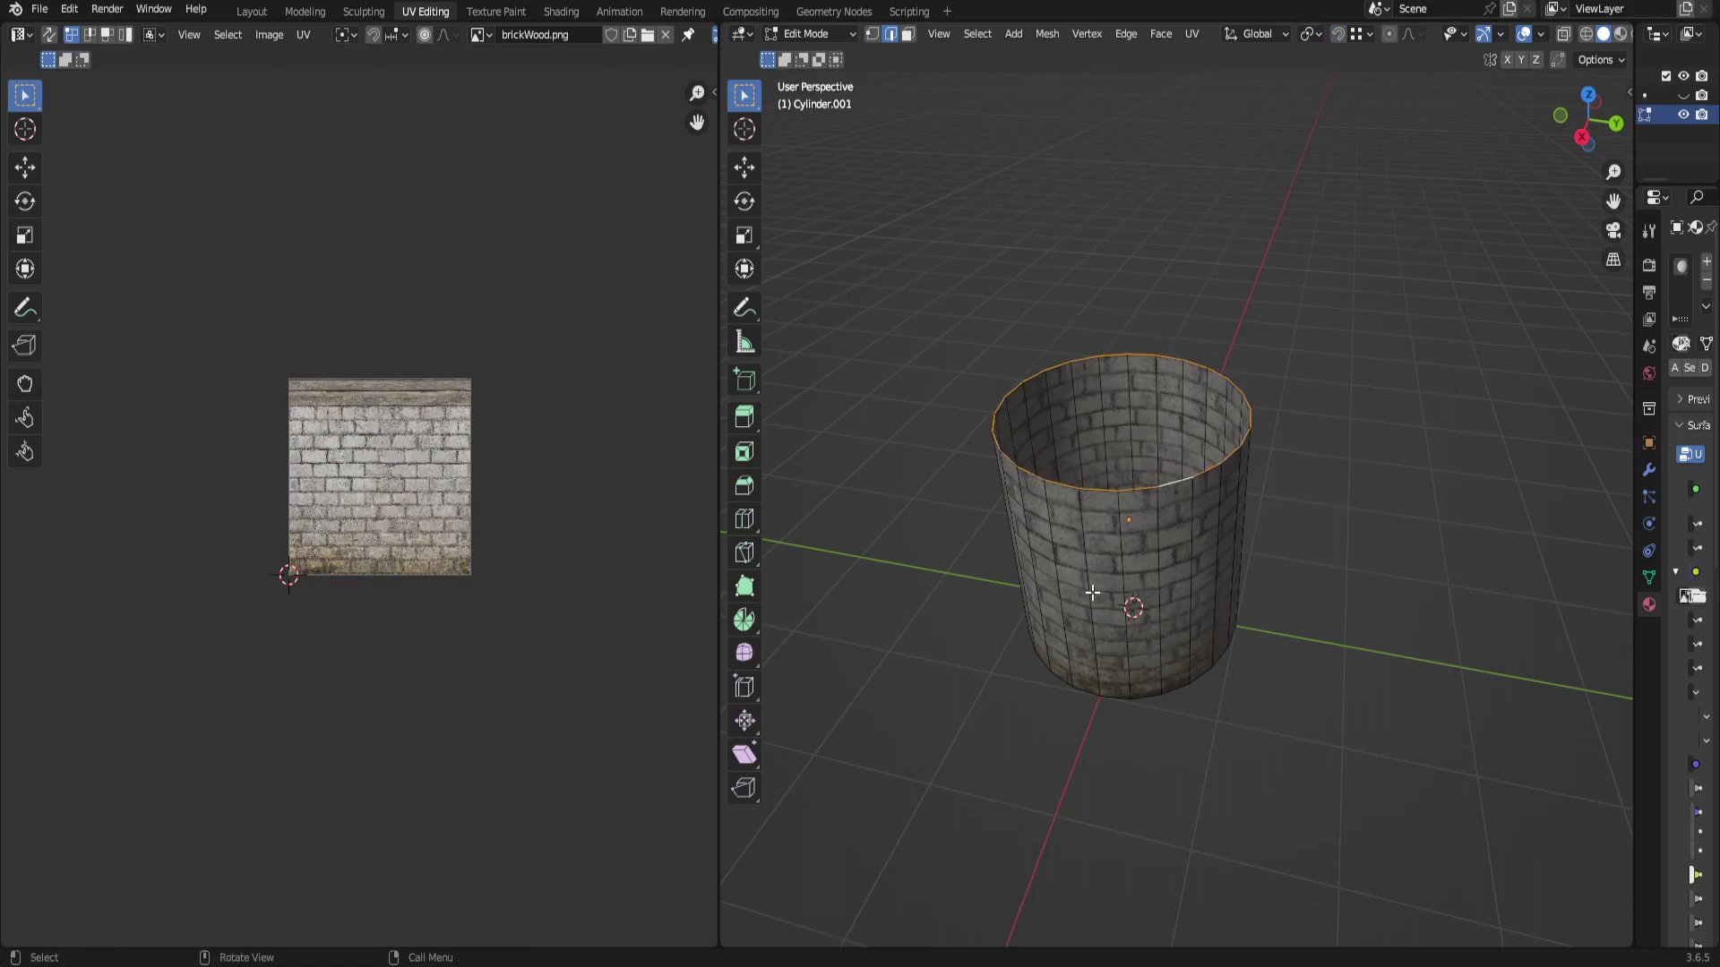
Extrude the well's top rim loop and scale it inward to form a flat ring.
key(e)
key(s)
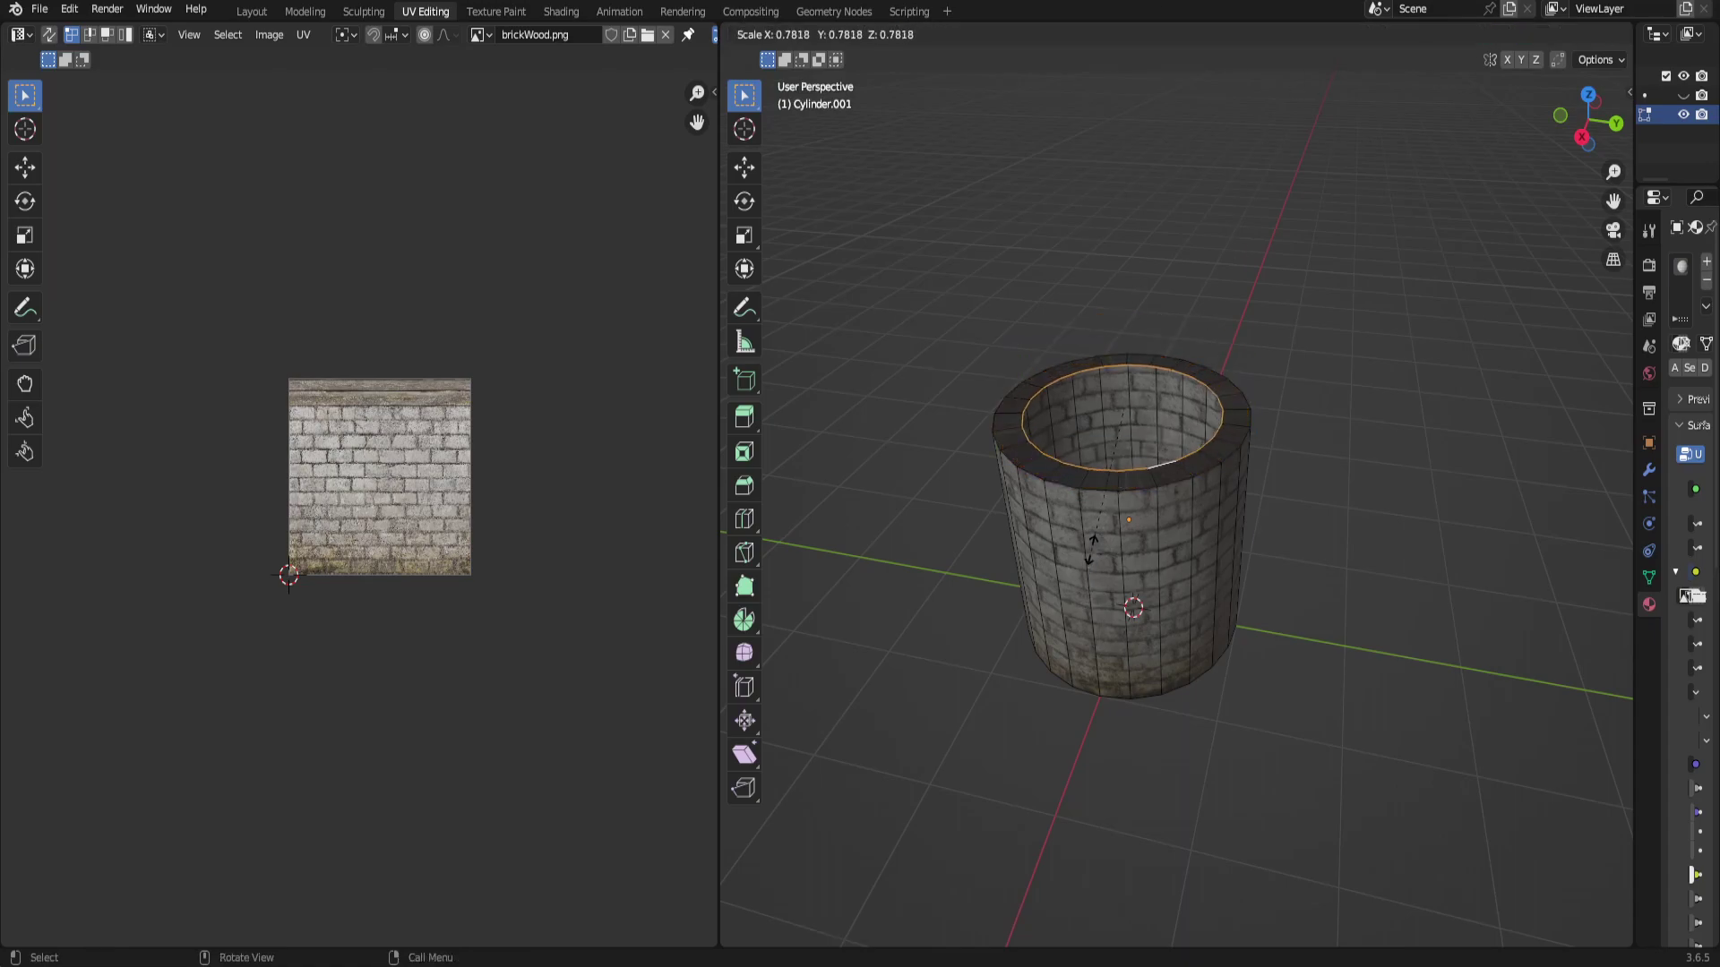
click(1206, 542)
scroll(1233, 523, up, 3)
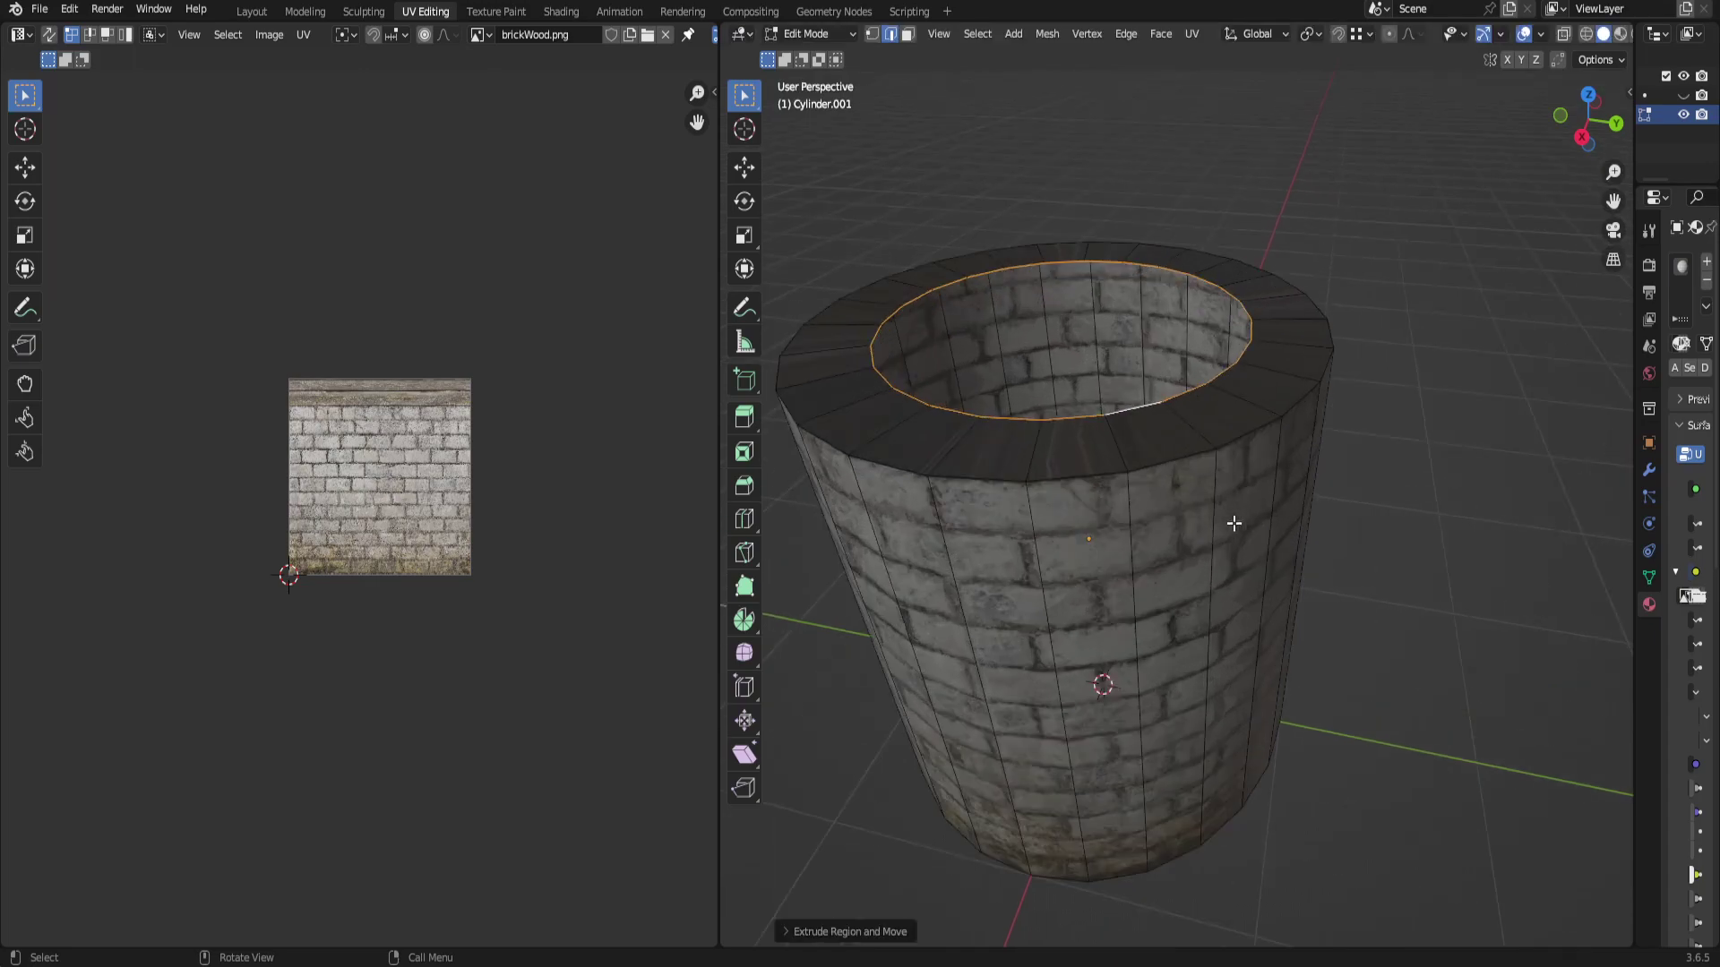
Extrude the ring's inner edge loop downward along Z inside the well.
key(e)
key(z)
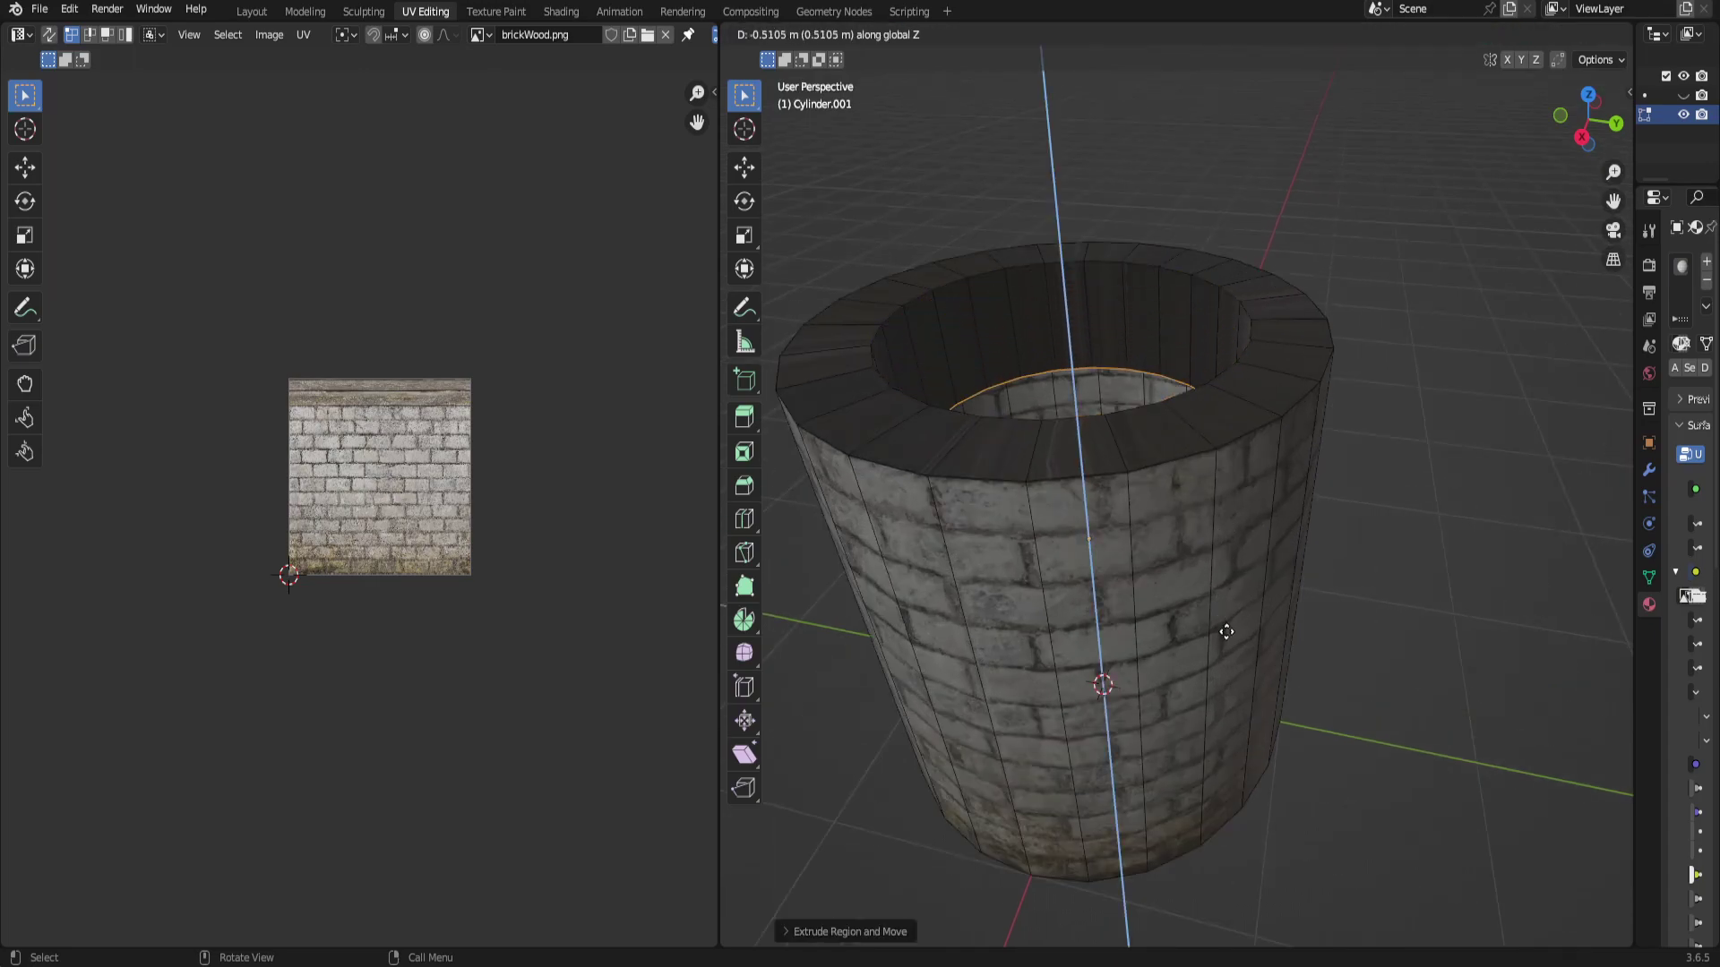
click(1214, 512)
scroll(1316, 549, down, 2)
scroll(1316, 549, down, 2)
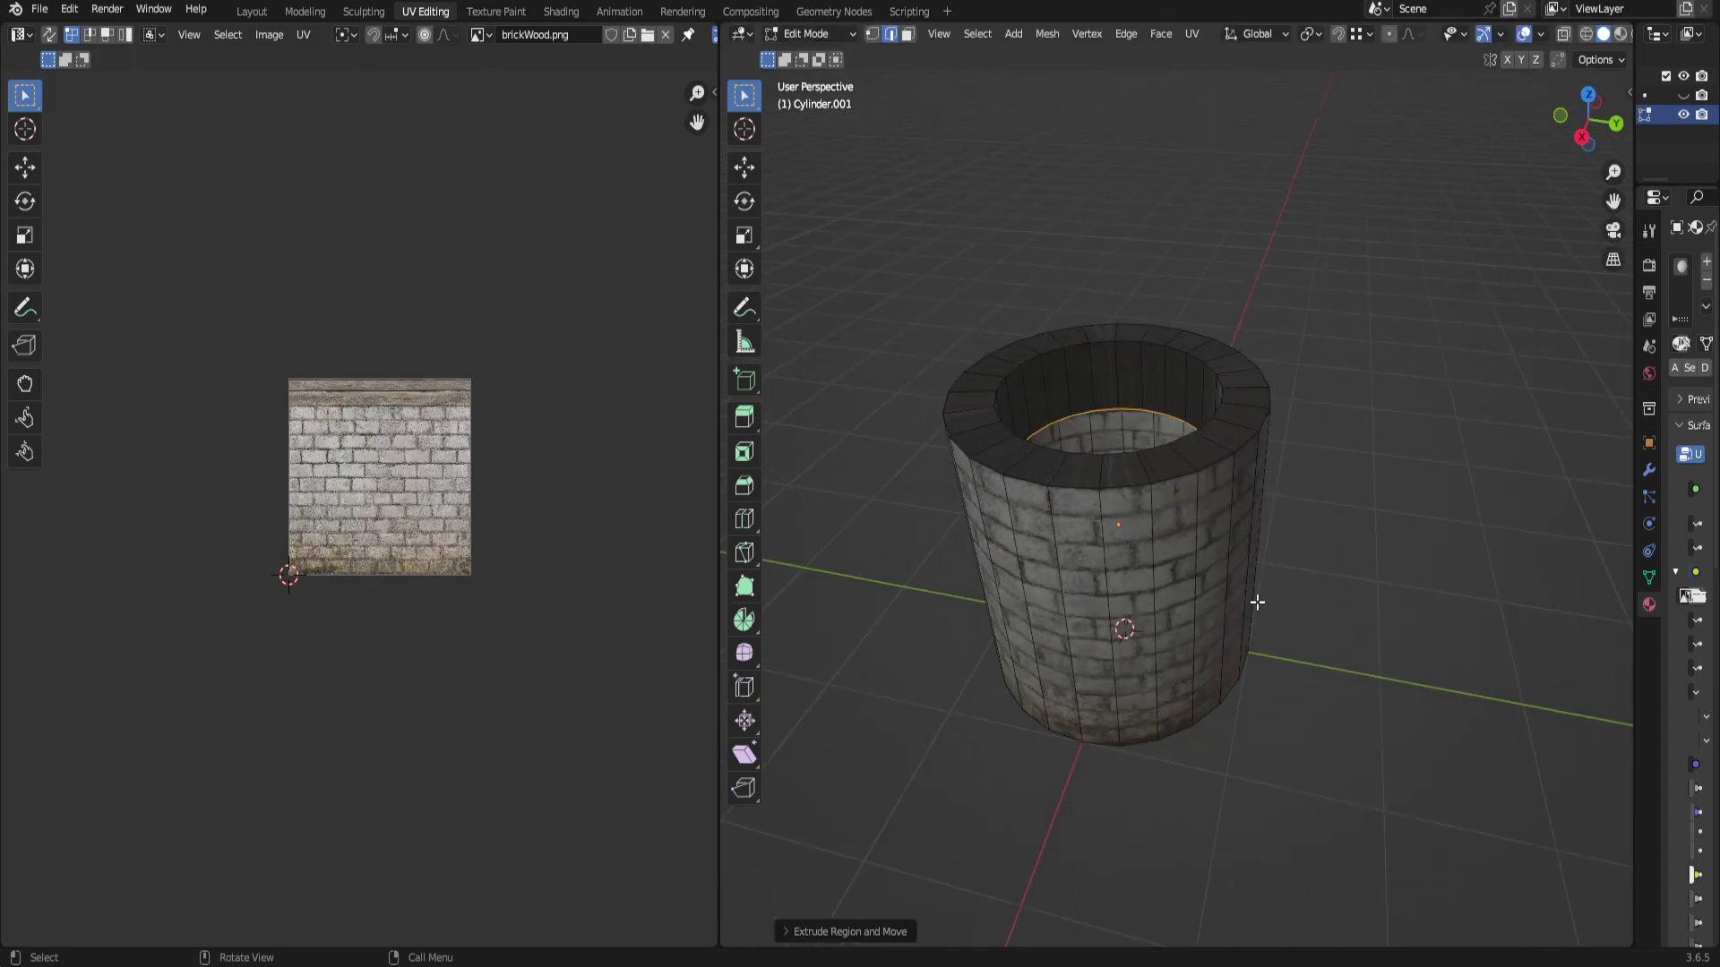
Undo both rim extrusions and clear the selection.
key(ctrl+z)
key(ctrl+z)
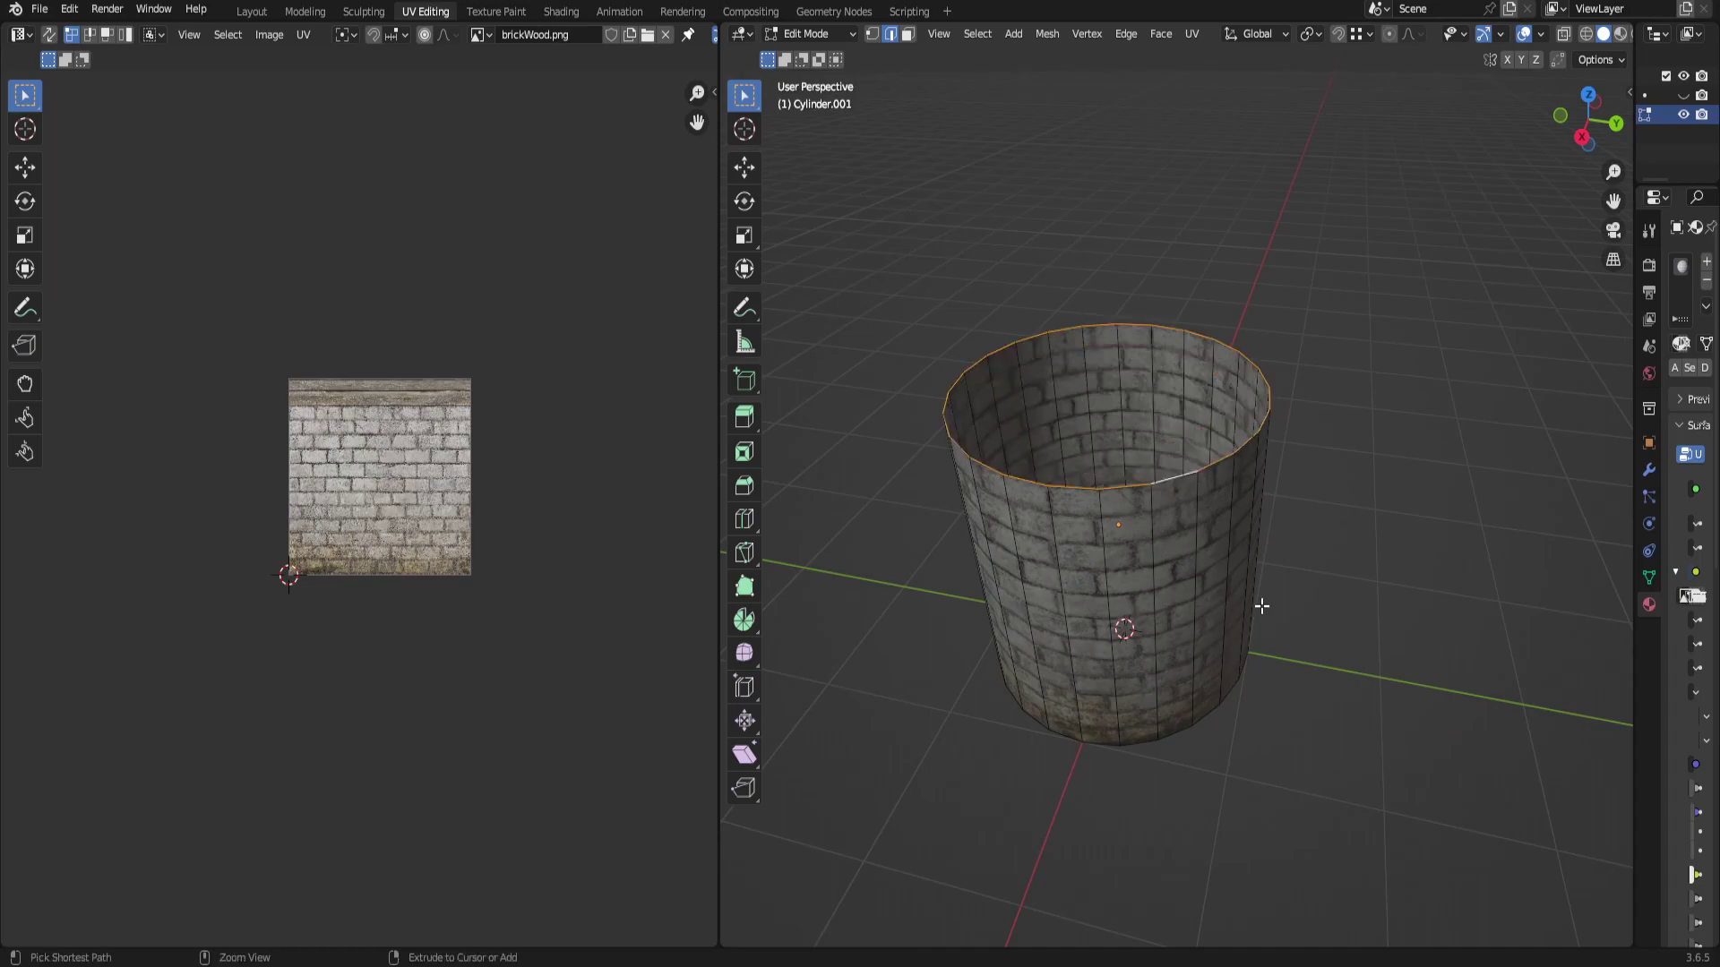
middle_drag(1128, 570, 1152, 504)
scroll(1175, 519, up, 3)
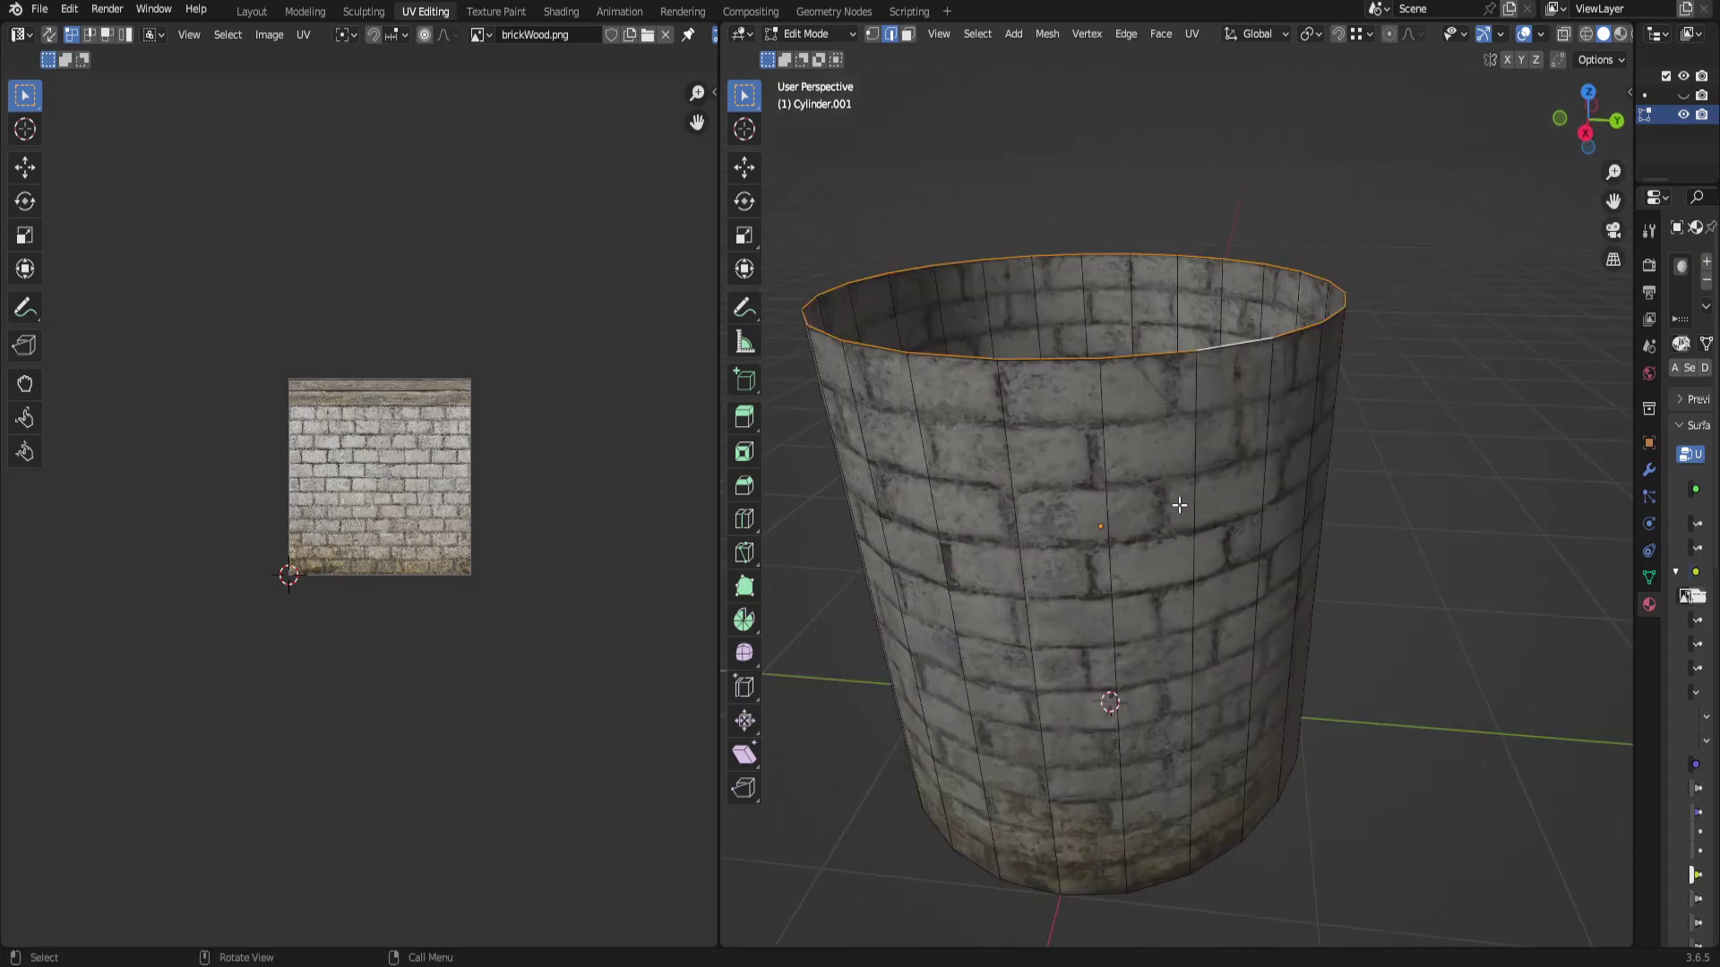
scroll(1209, 501, down, 2)
middle_drag(1217, 503, 1212, 544)
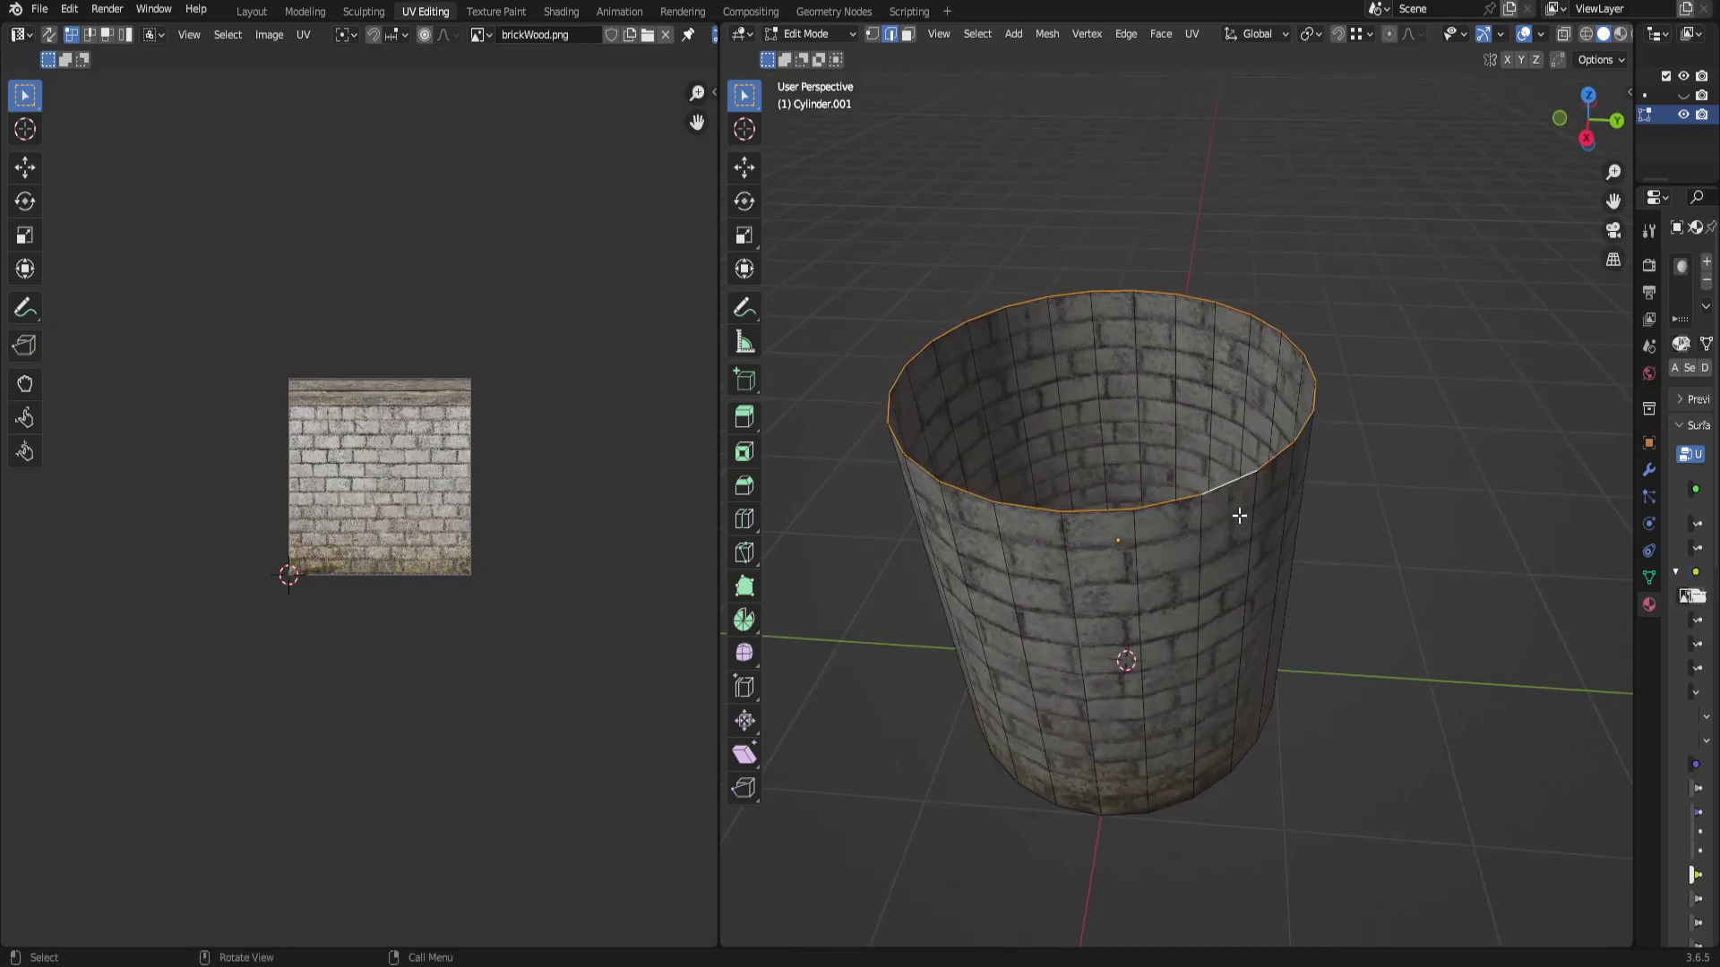
middle_drag(1235, 564, 1232, 530)
scroll(1233, 529, down, 2)
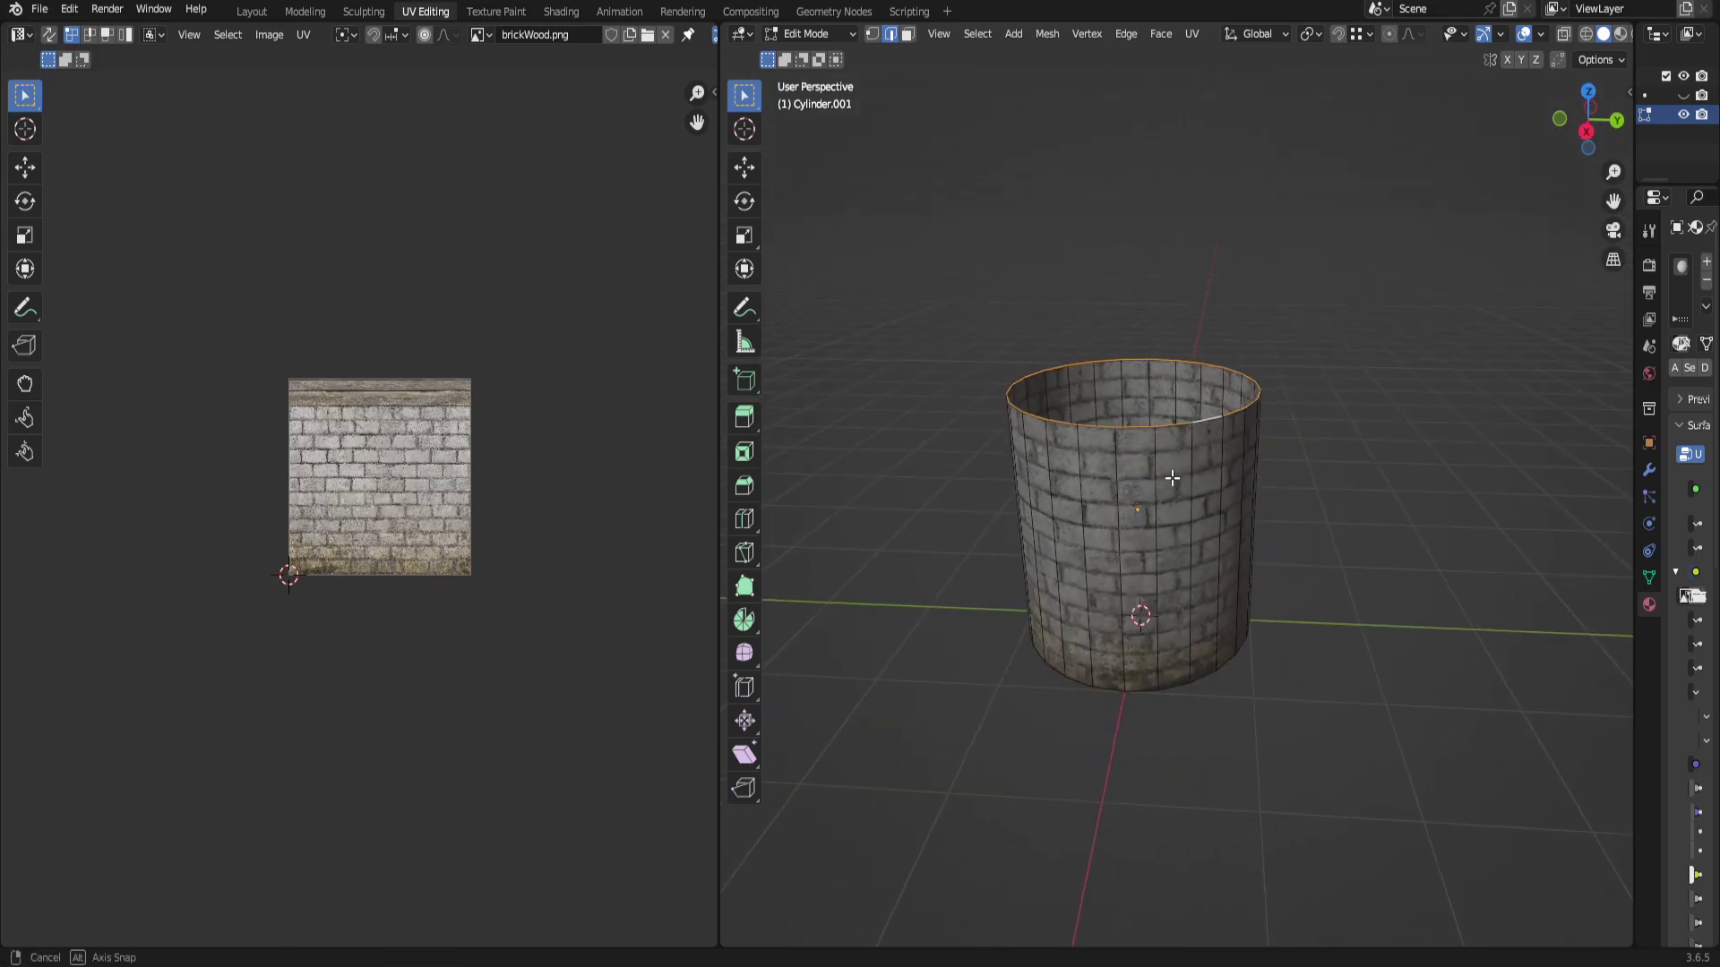
scroll(1170, 463, up, 2)
click(1304, 511)
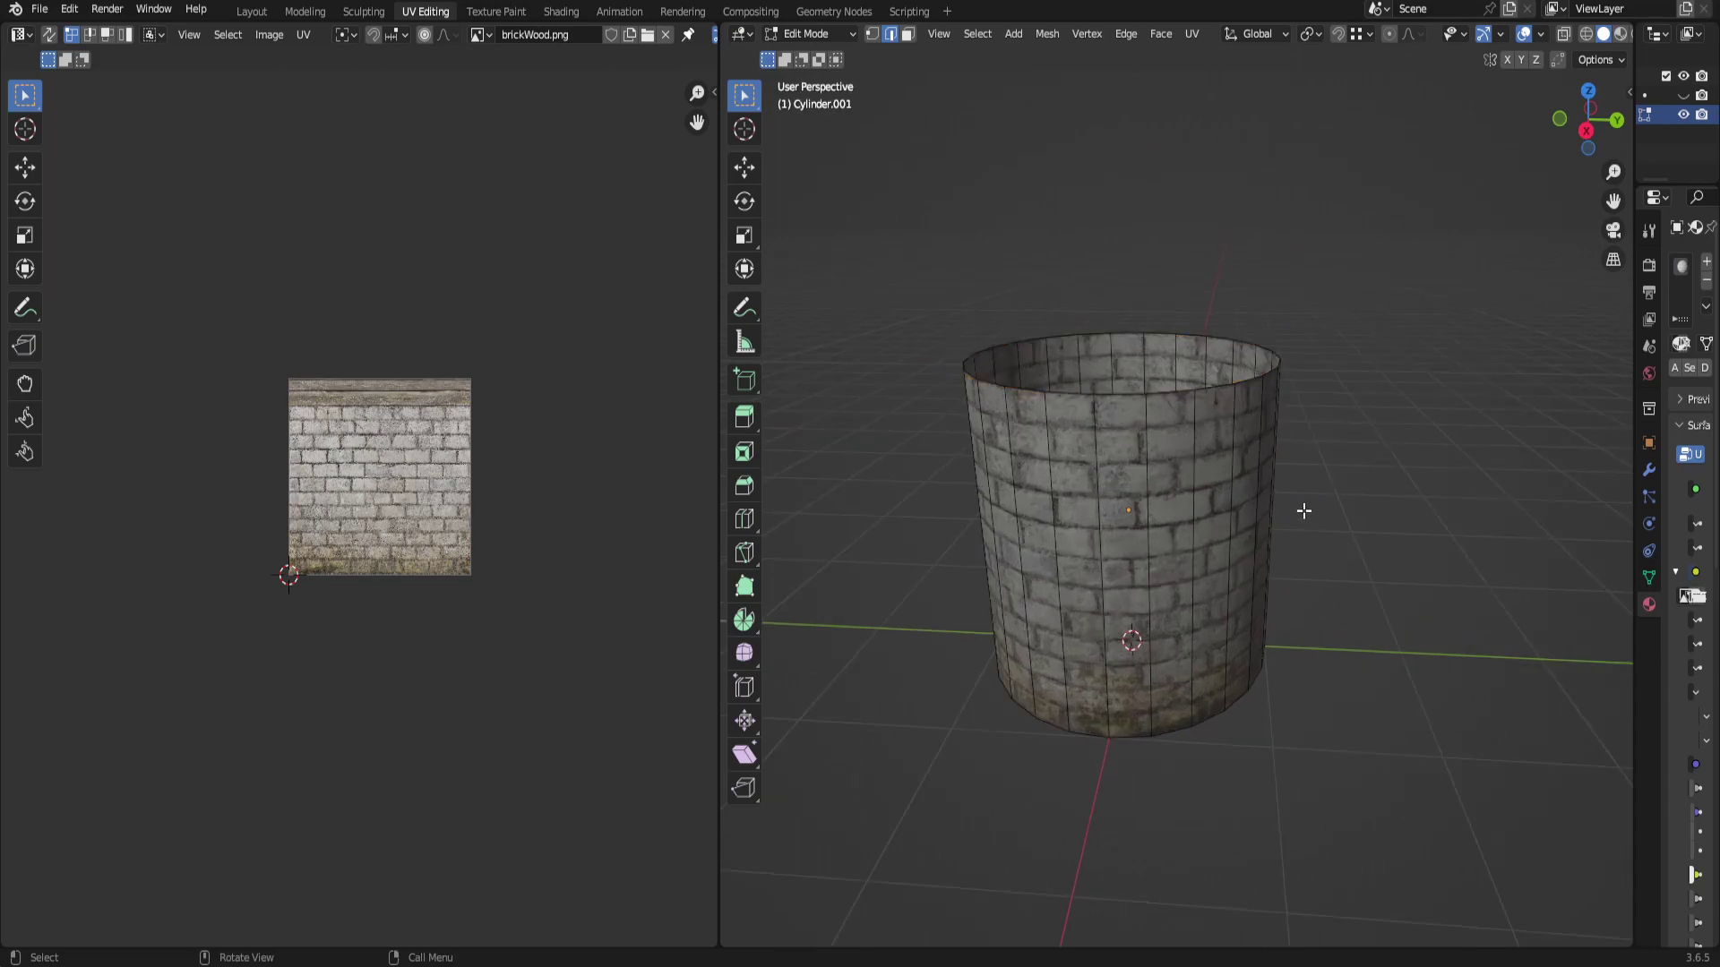
Add one horizontal loop cut around the well's wall and slide it up to the mortar line below the top brick row.
middle_drag(1111, 426, 1162, 476)
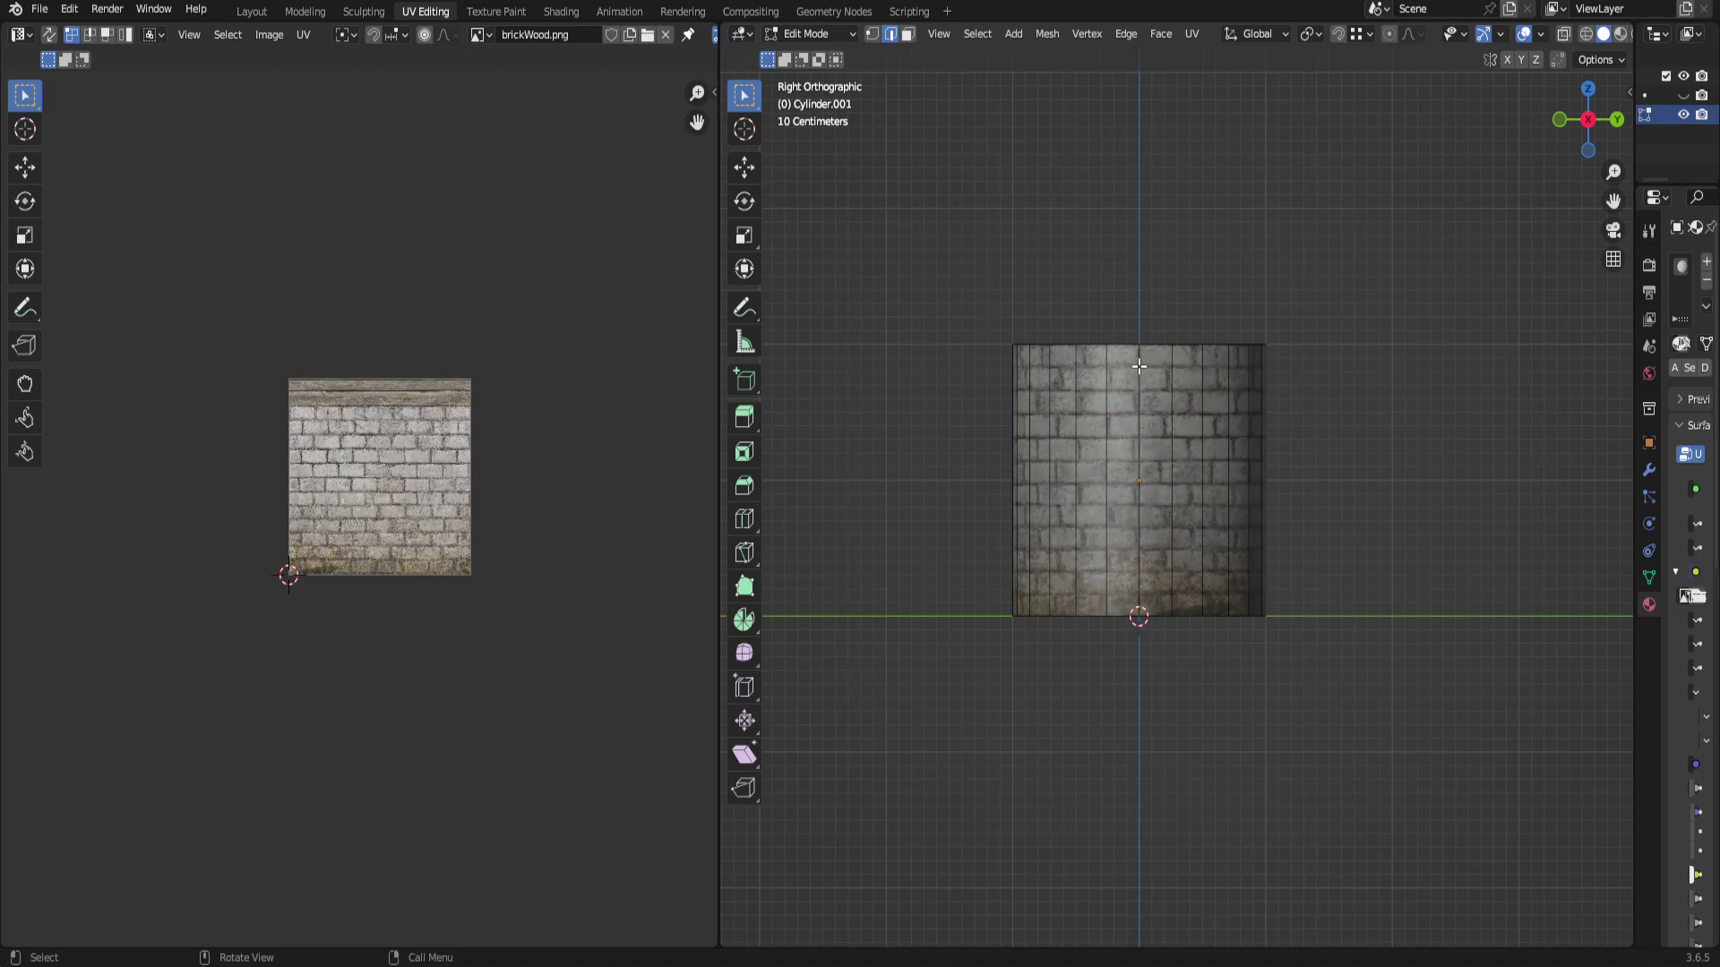
key(ctrl+r)
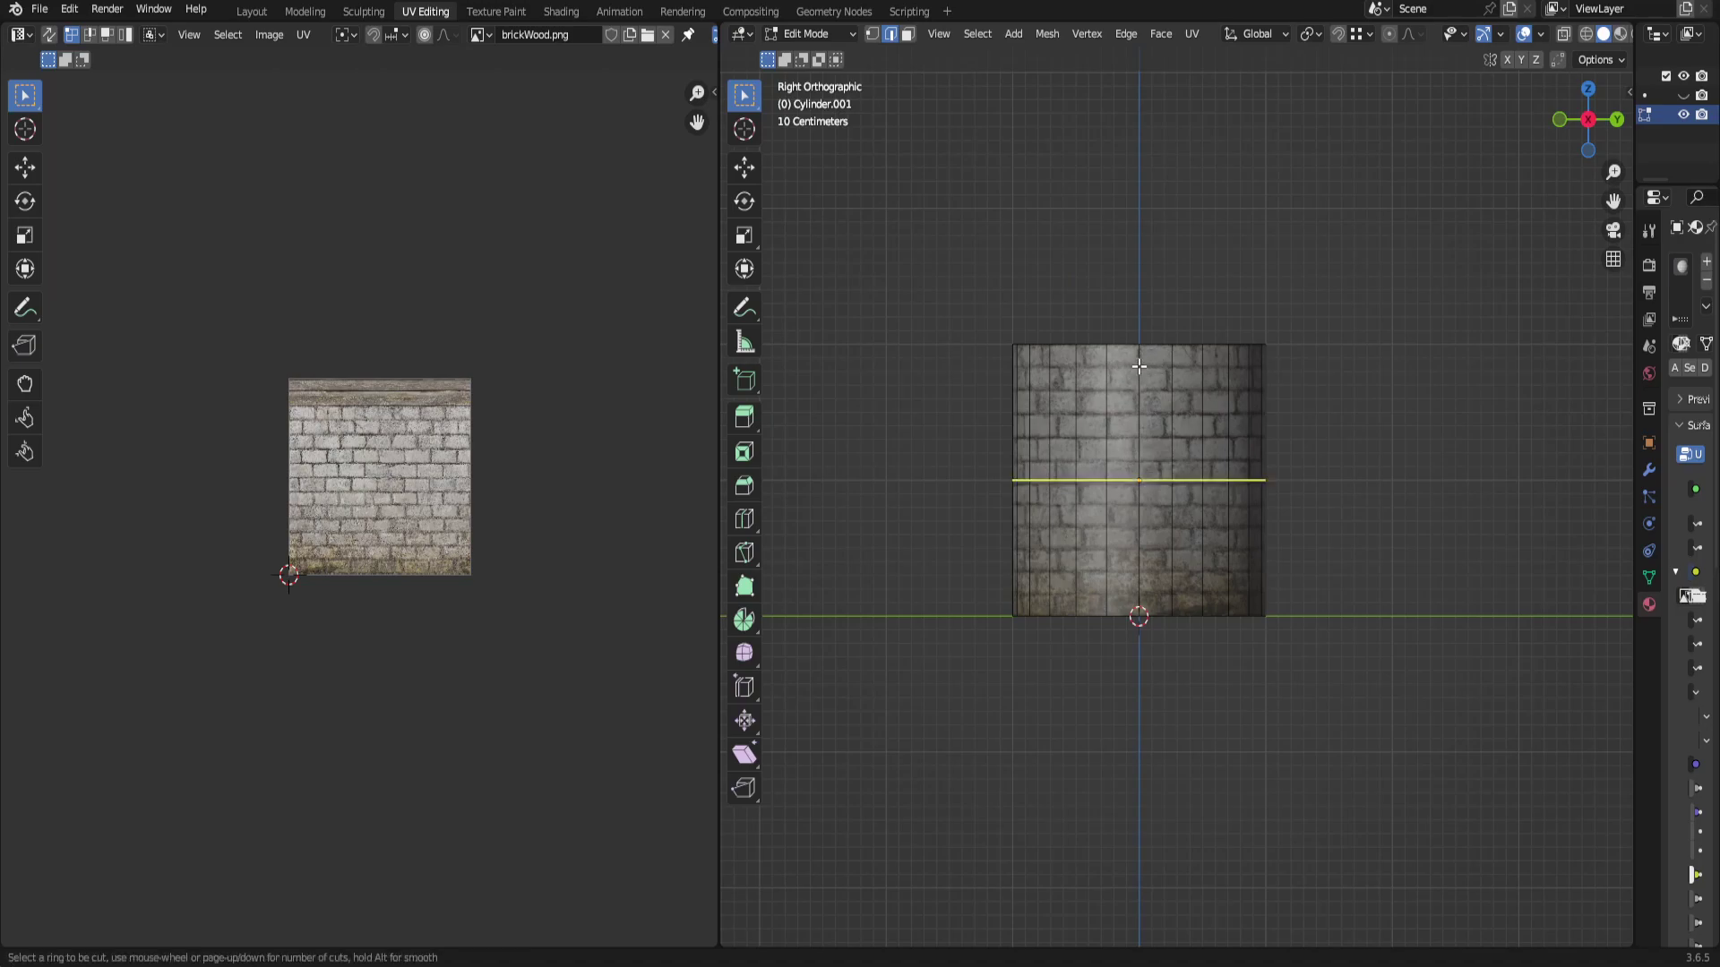
click(1143, 480)
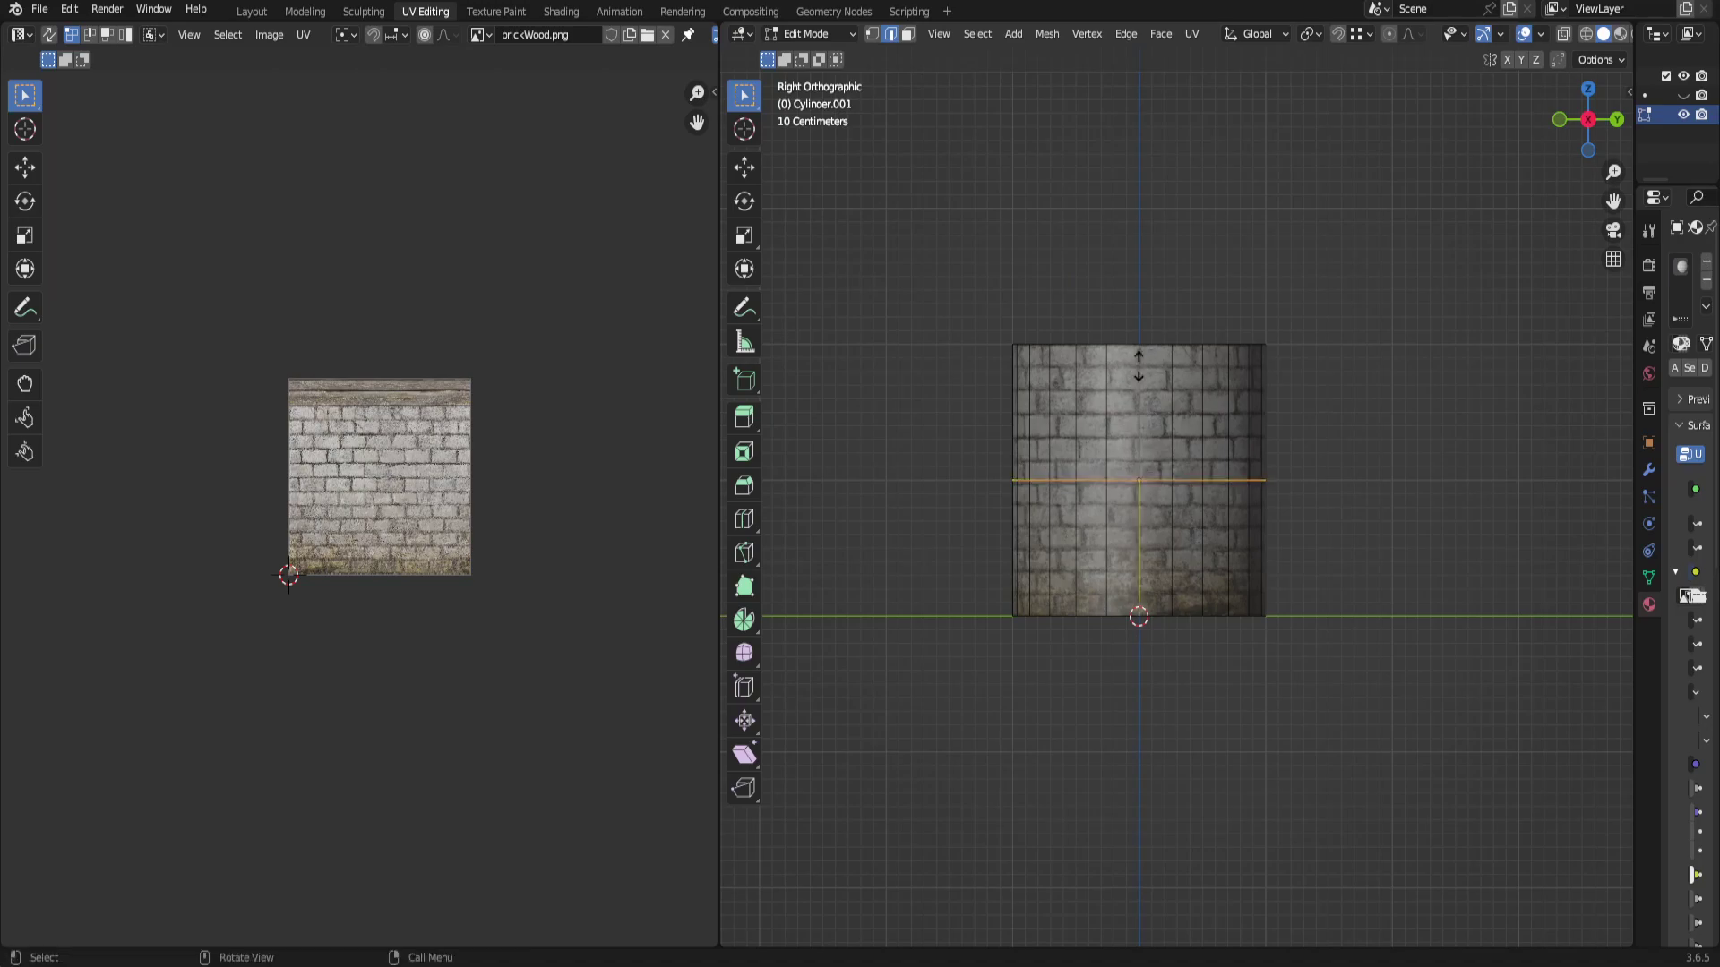
click(1145, 253)
middle_drag(1478, 426, 1294, 449)
scroll(1289, 444, up, 1)
scroll(1290, 444, down, 1)
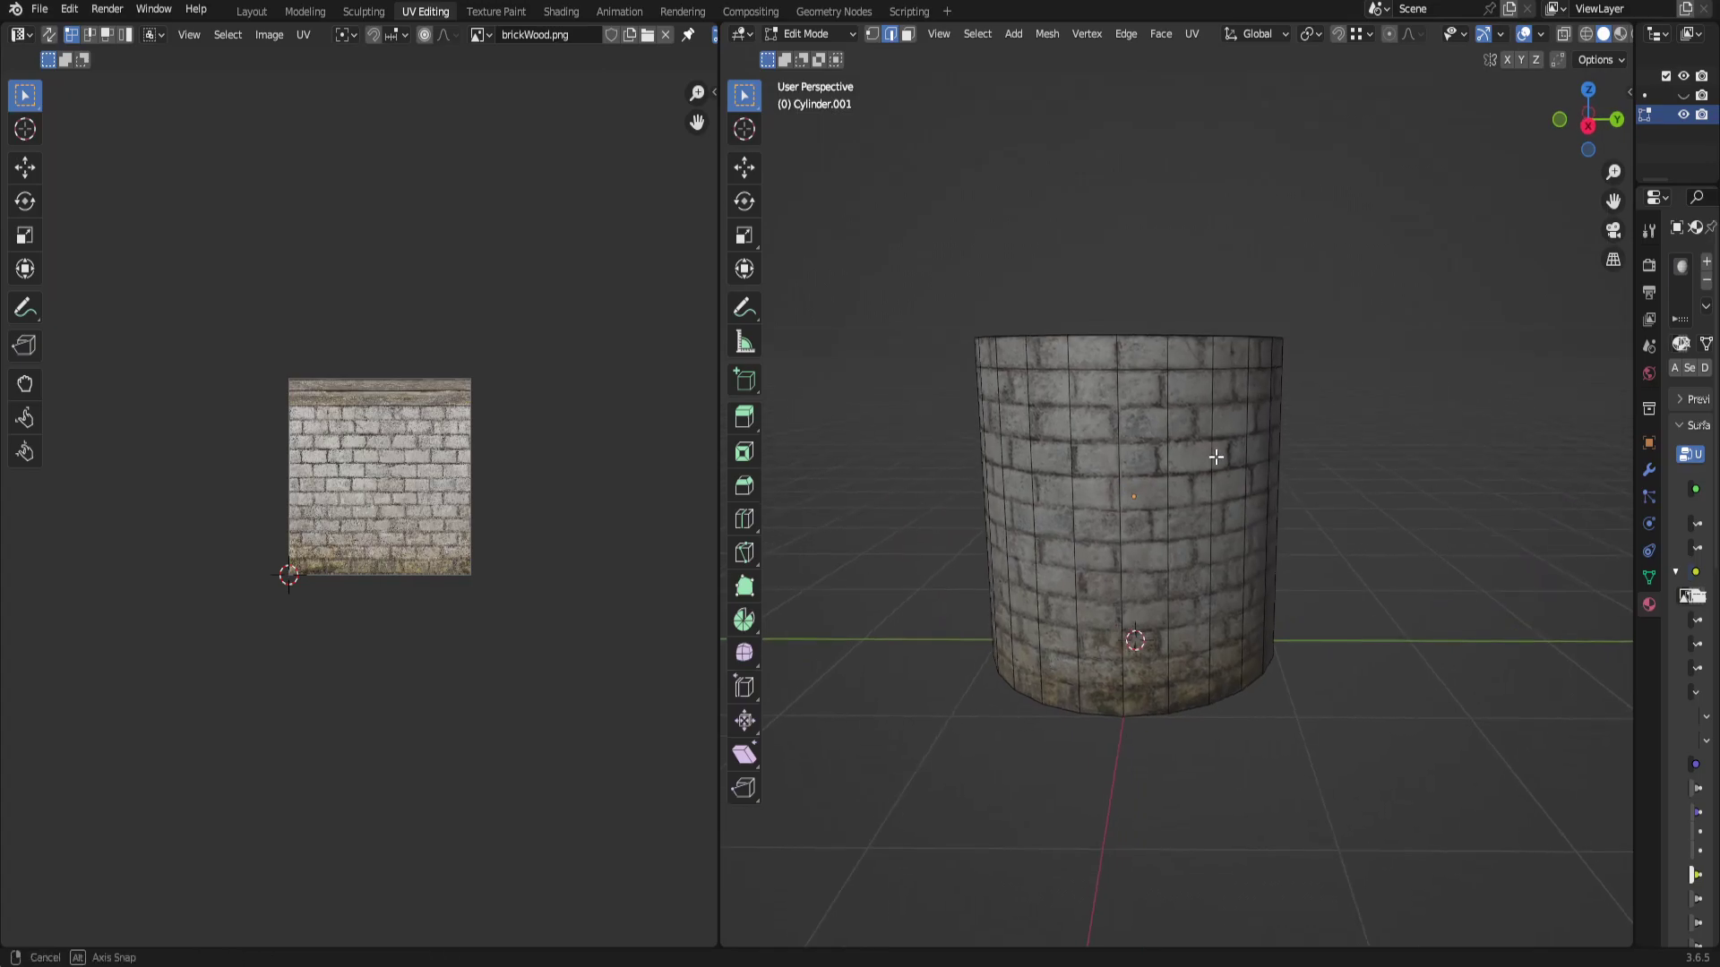
key(KP_3)
scroll(1124, 389, up, 1)
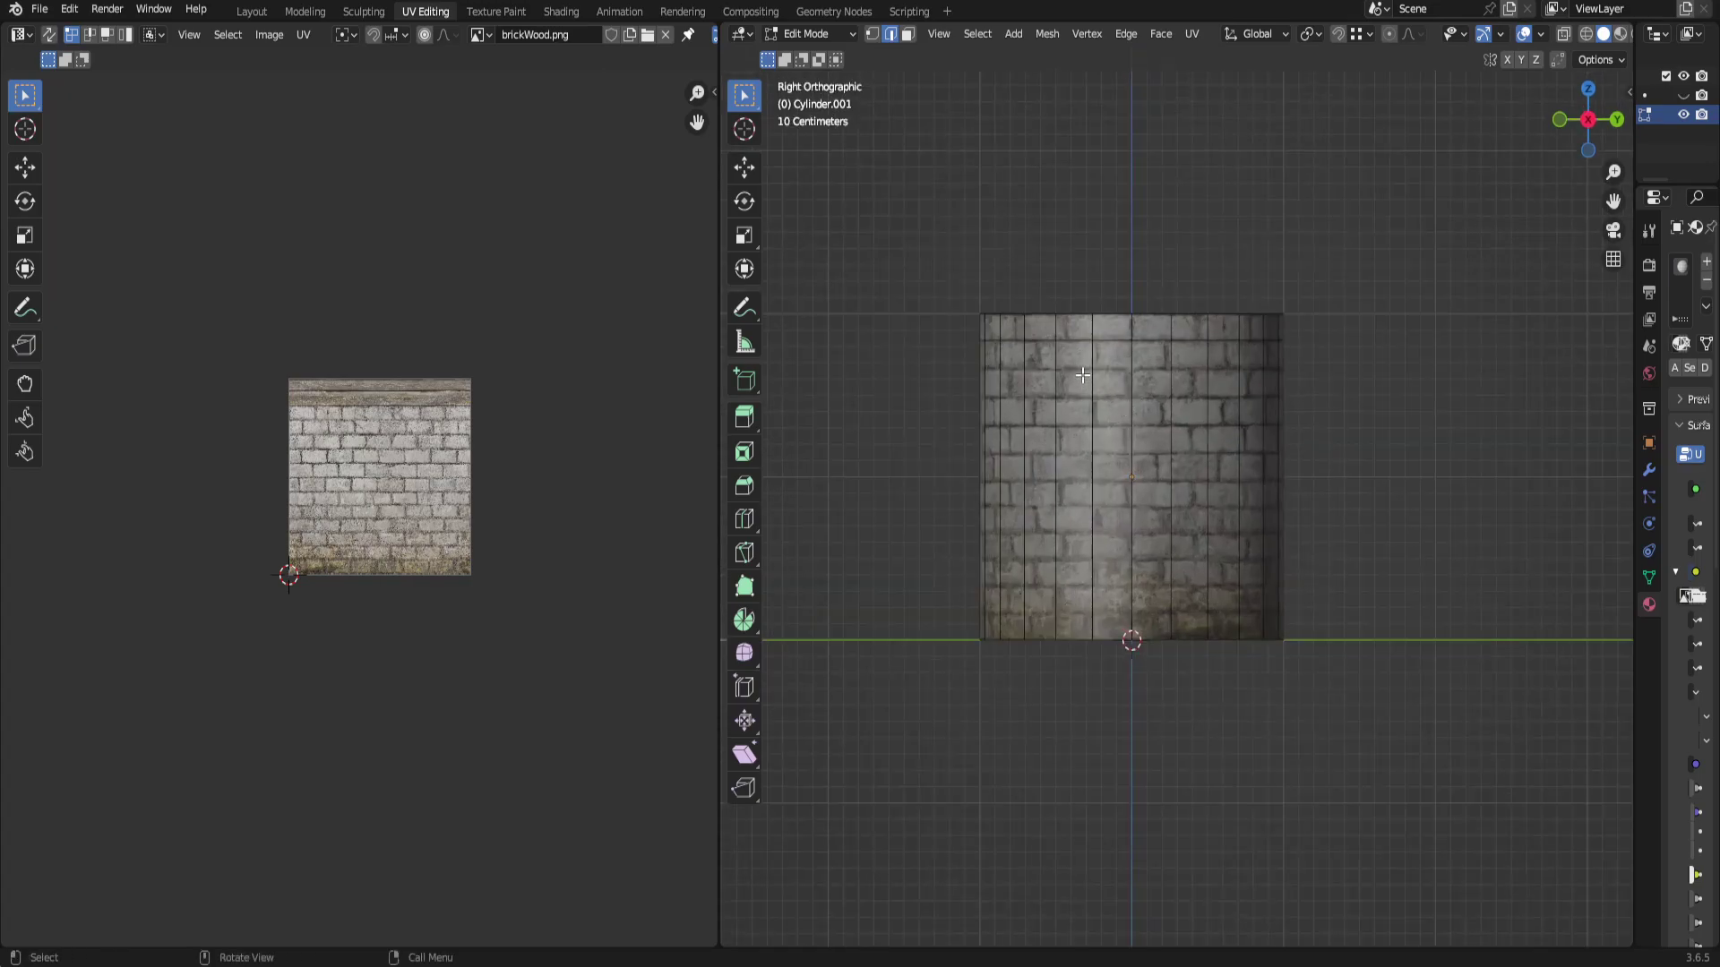
key(3)
key(ctrl+l)
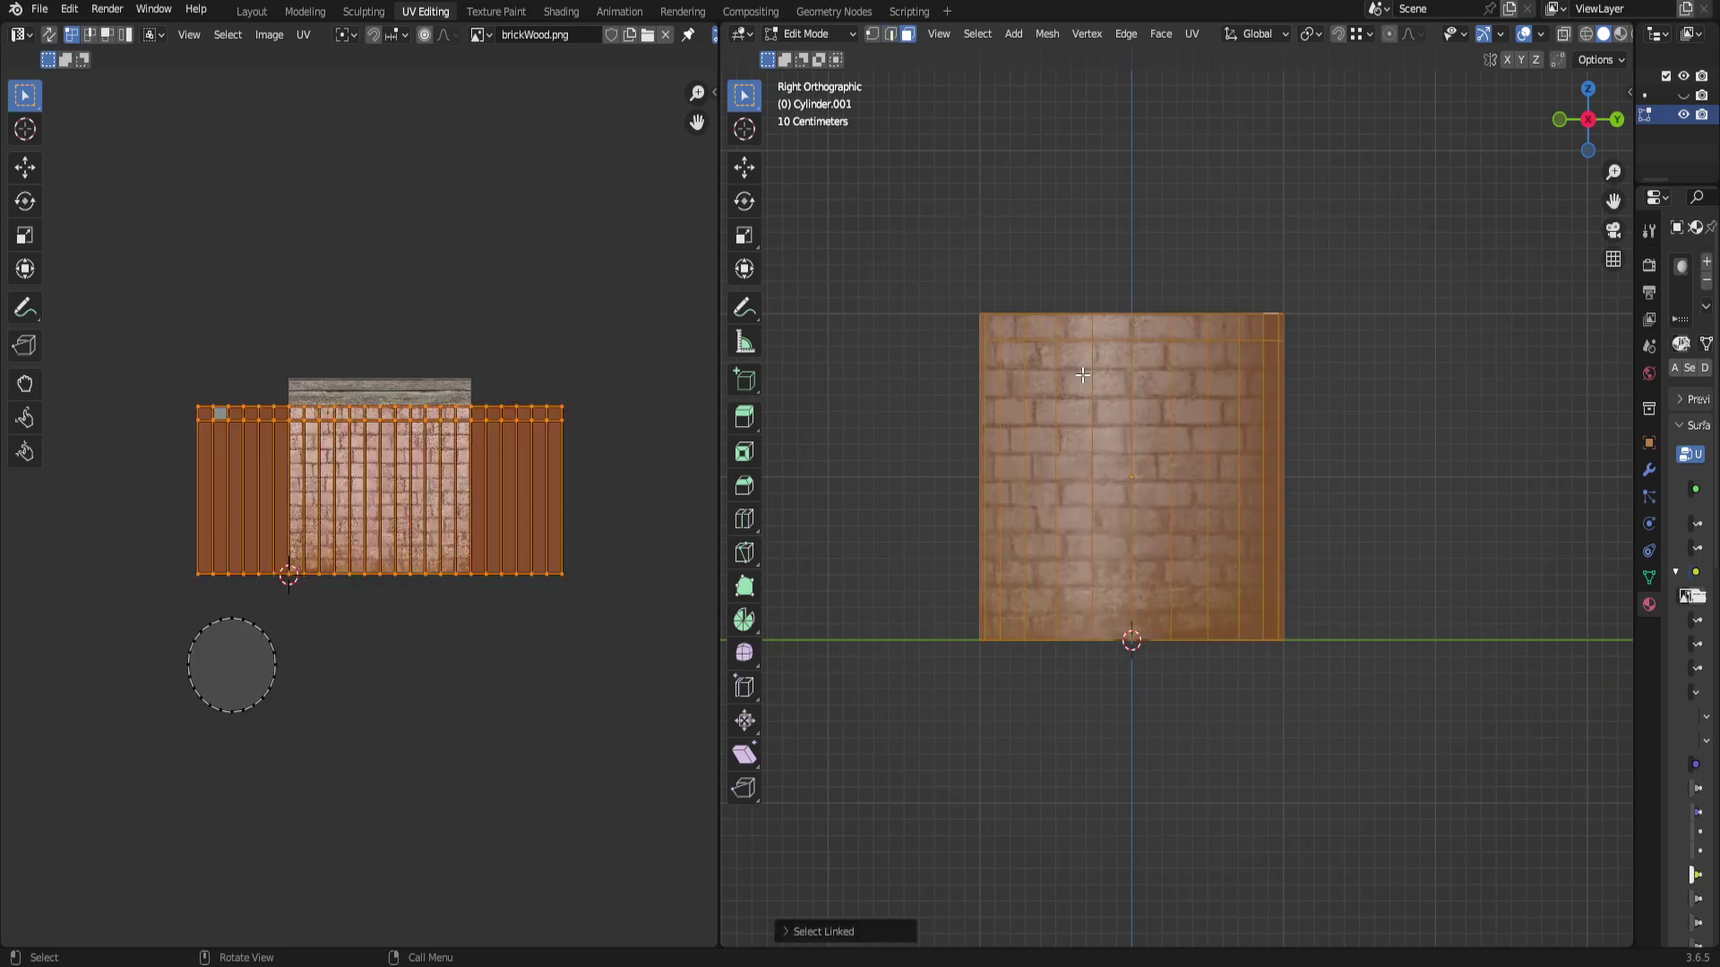
key(s)
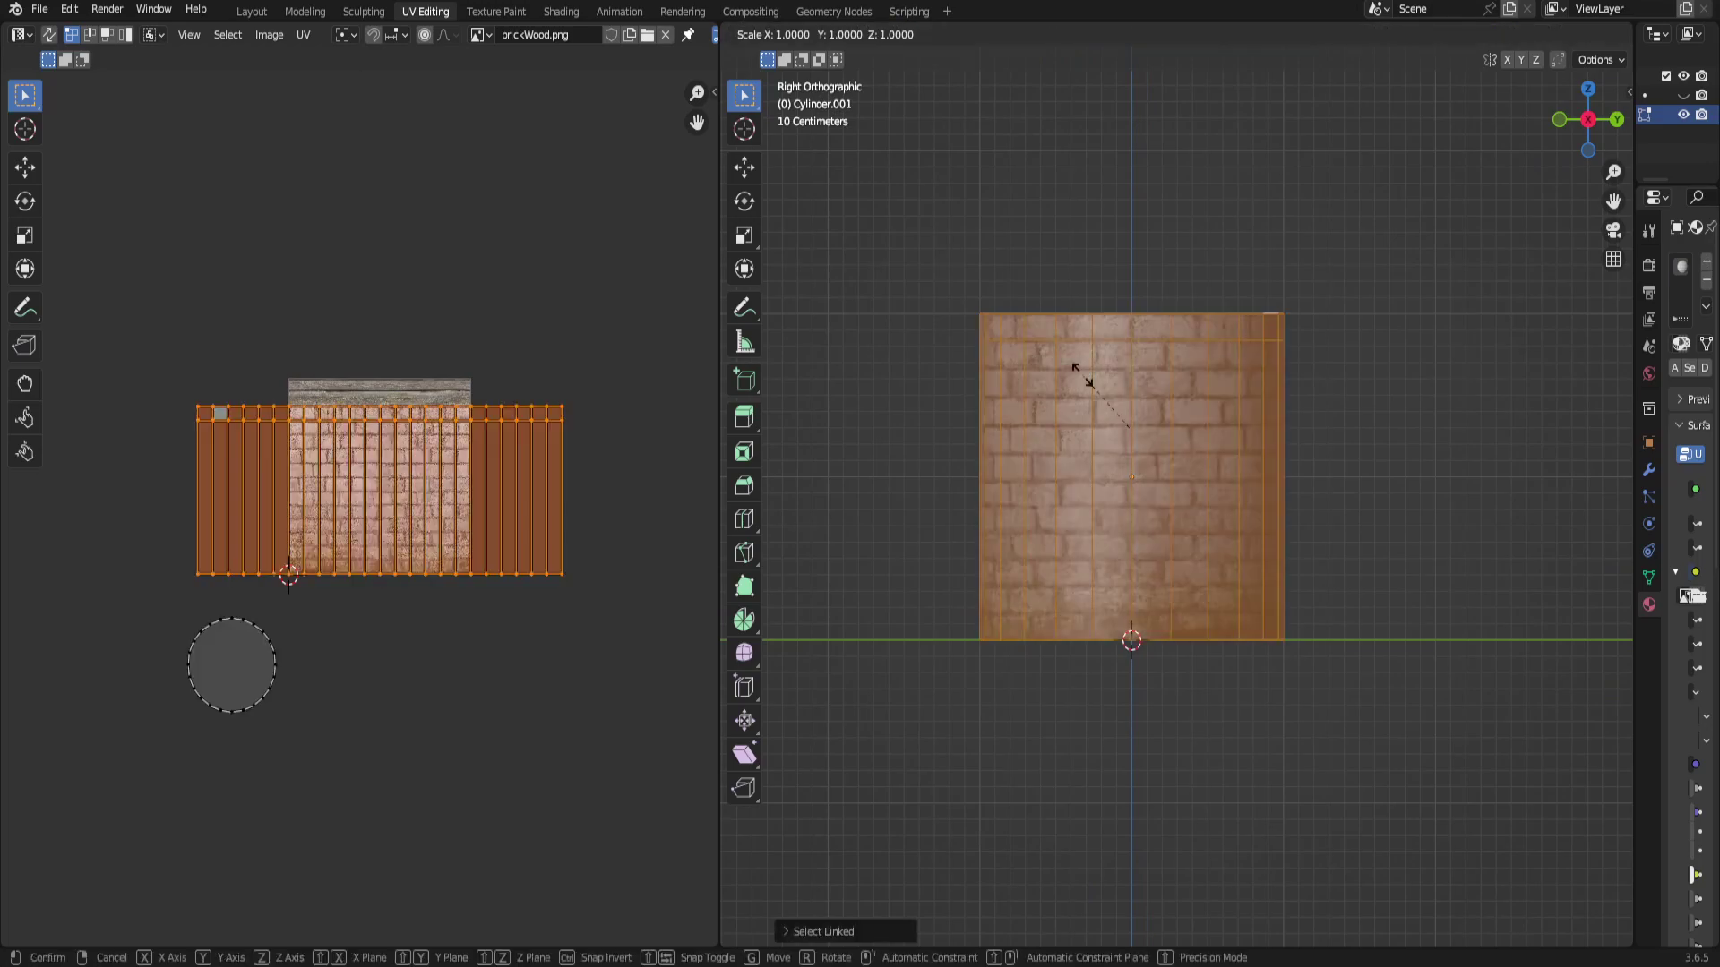
key(z)
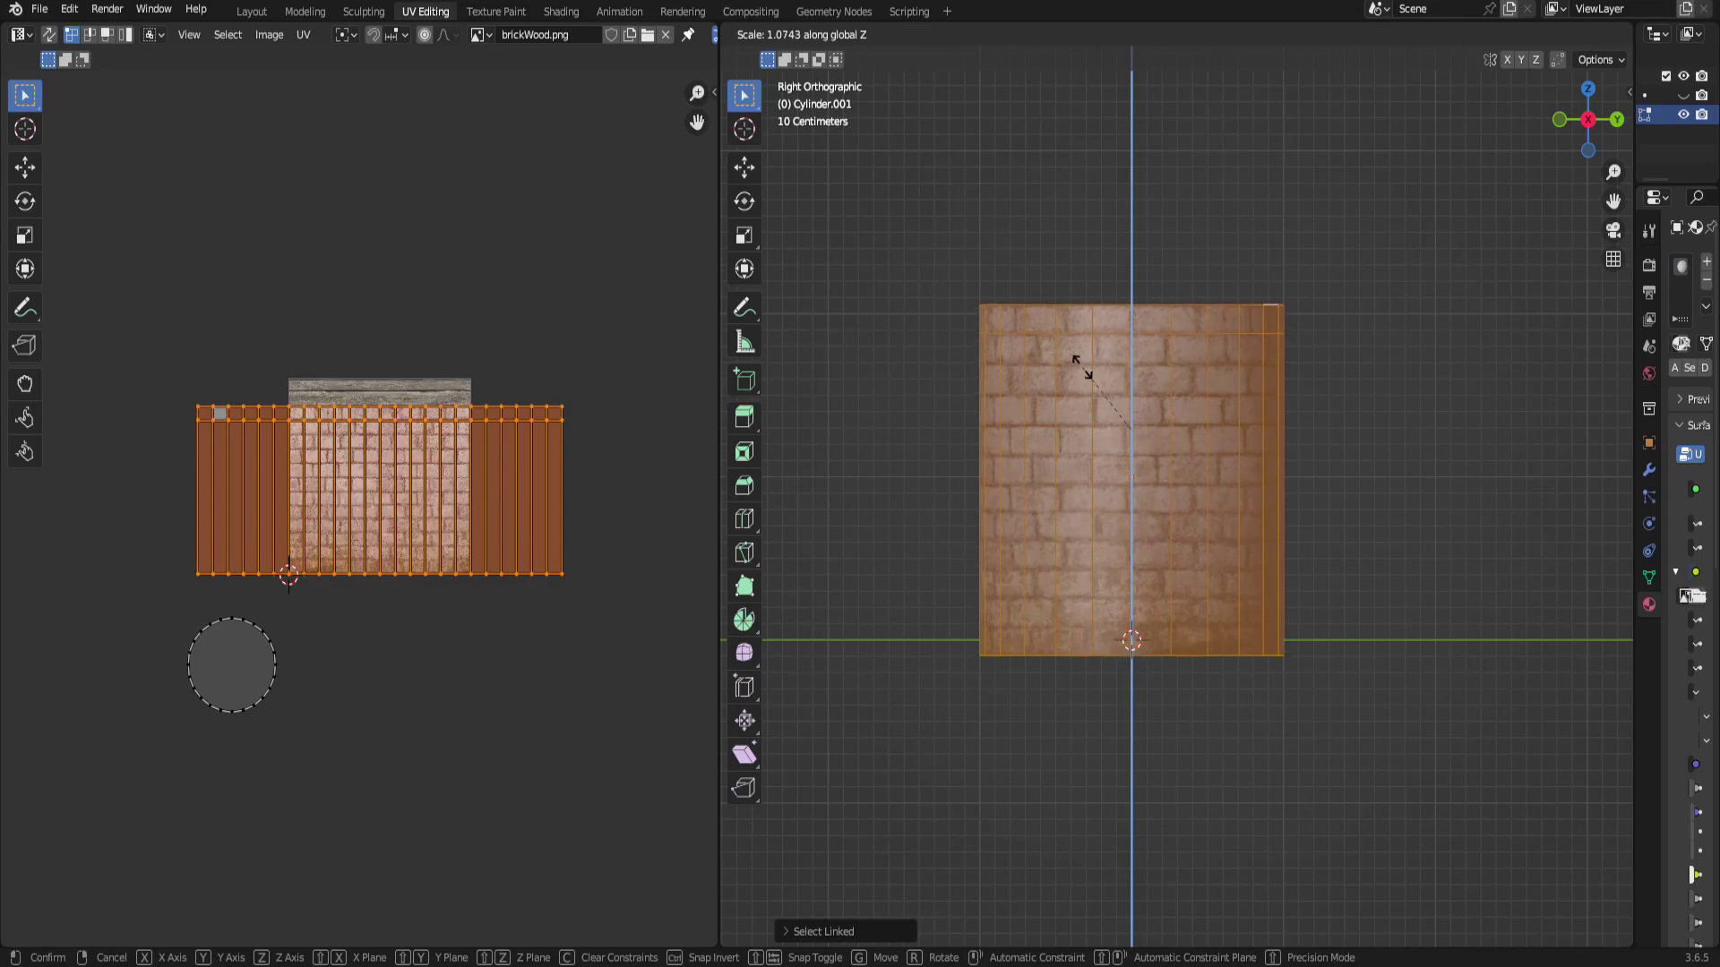
key(Escape)
Turn on X-ray and select the top two vertex loops all the way around the well.
drag(821, 203, 1435, 382)
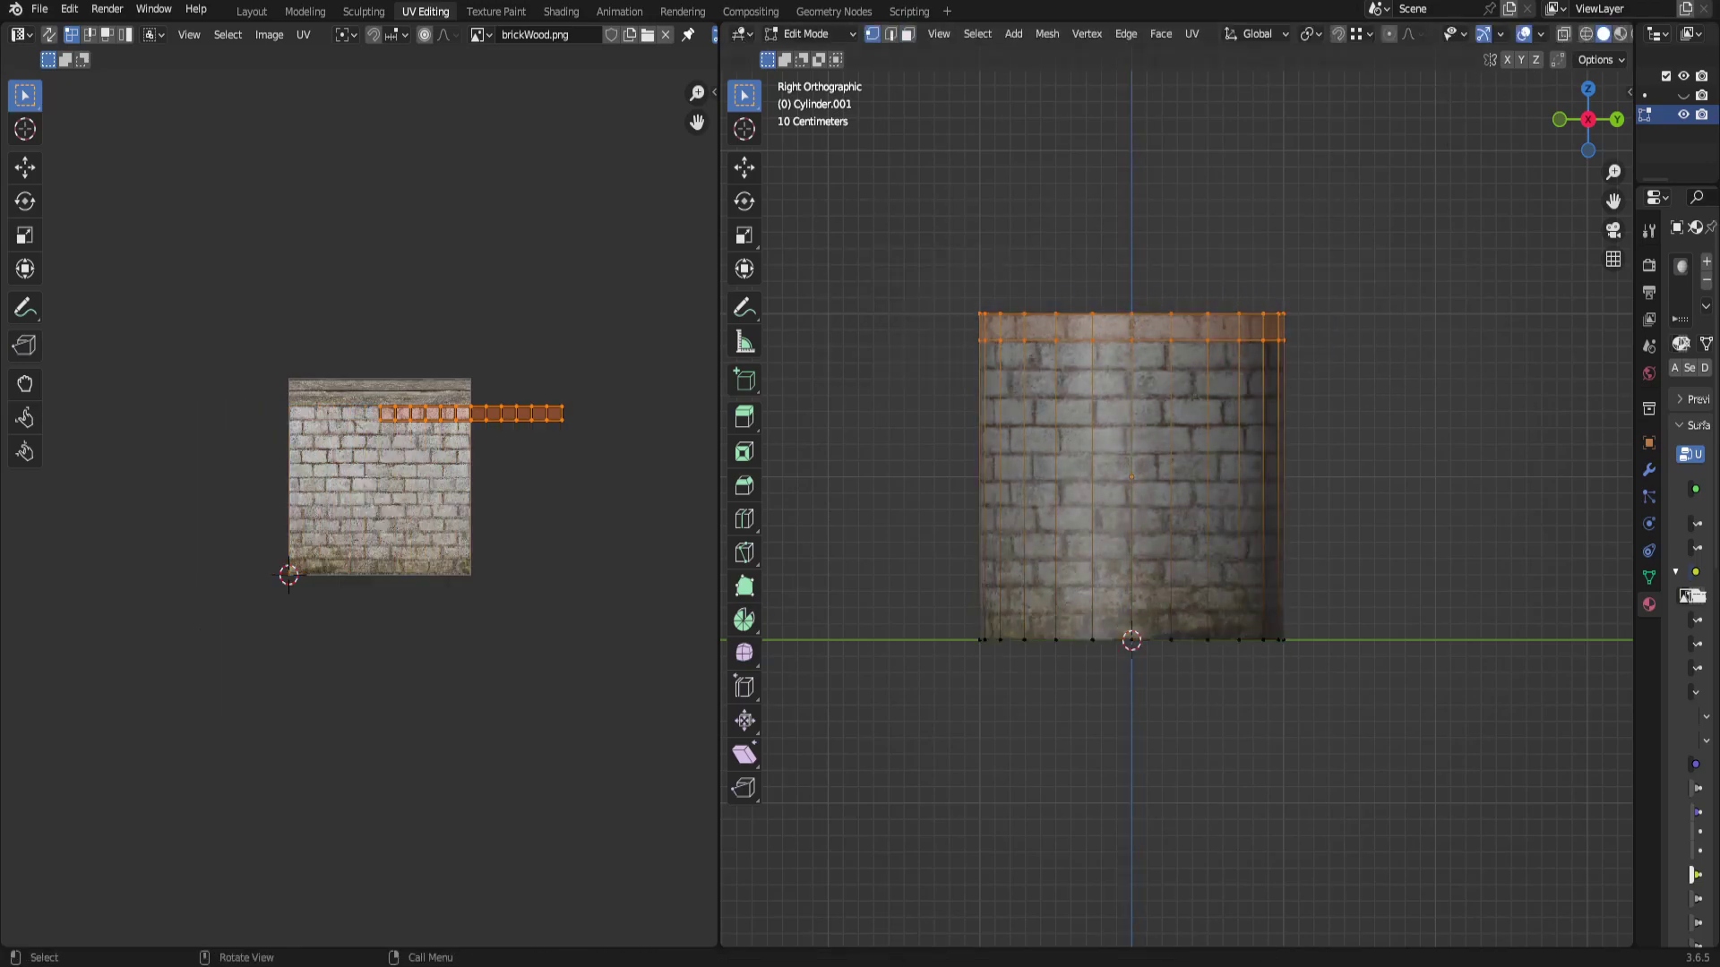
click(1564, 34)
drag(850, 252, 1397, 407)
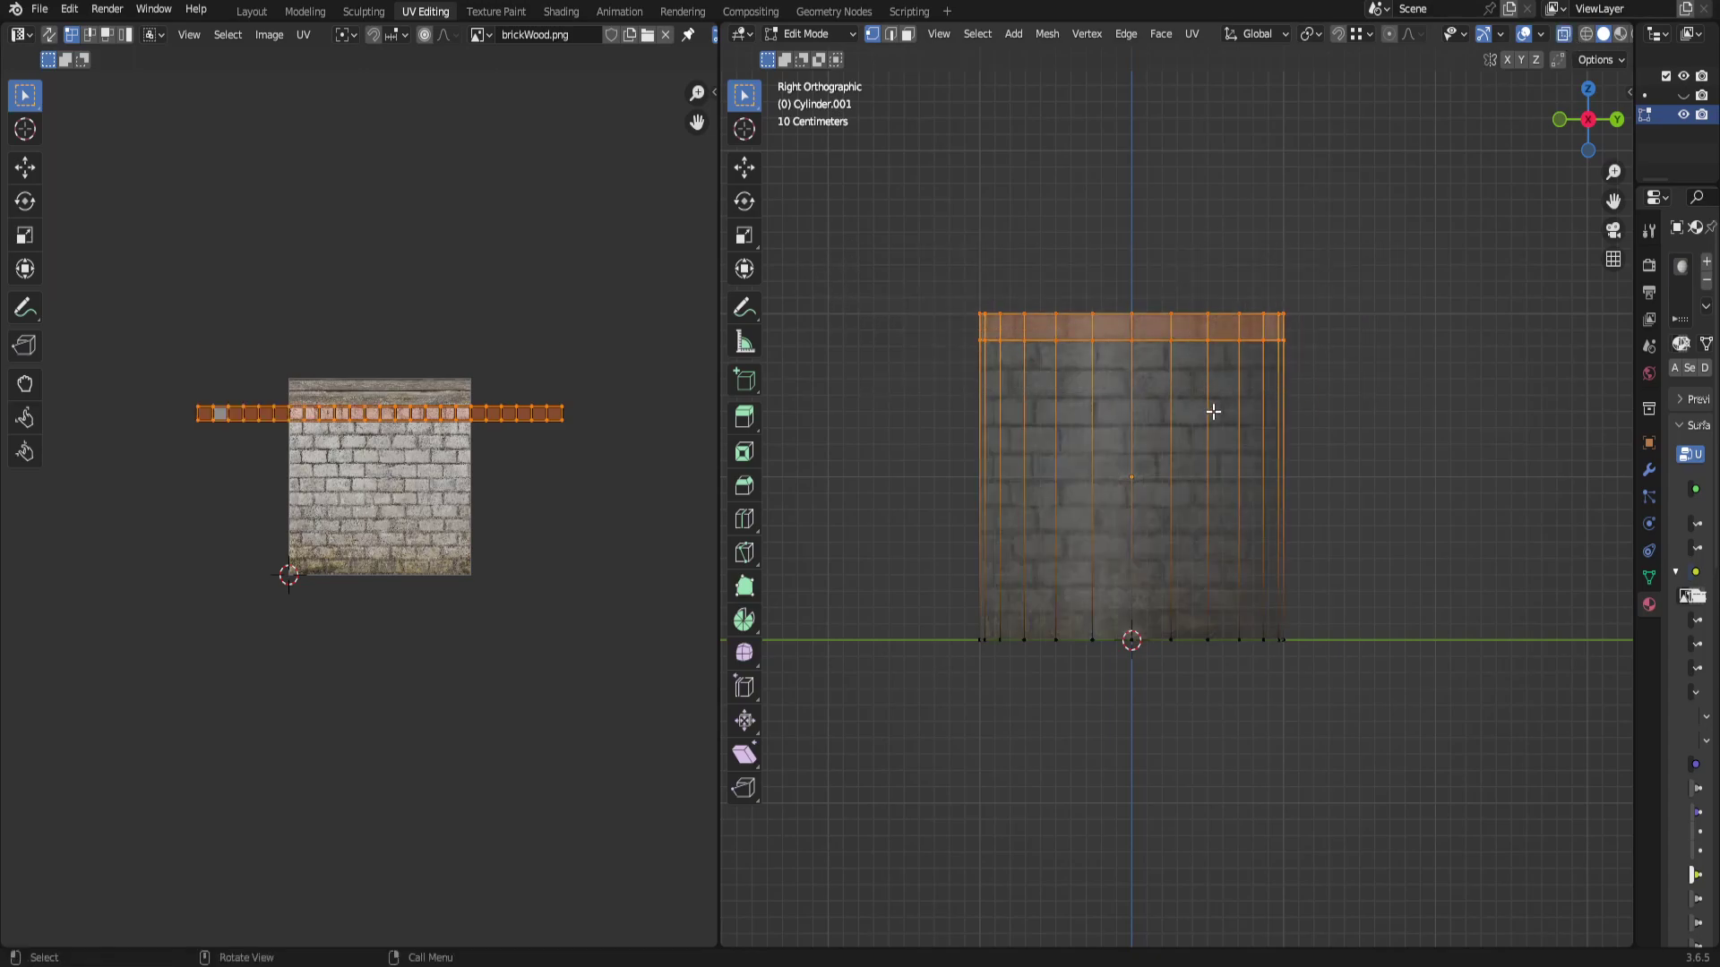
Try raising the top two vertex loops by 0.15 m along Z, and undo the move.
key(g)
key(z)
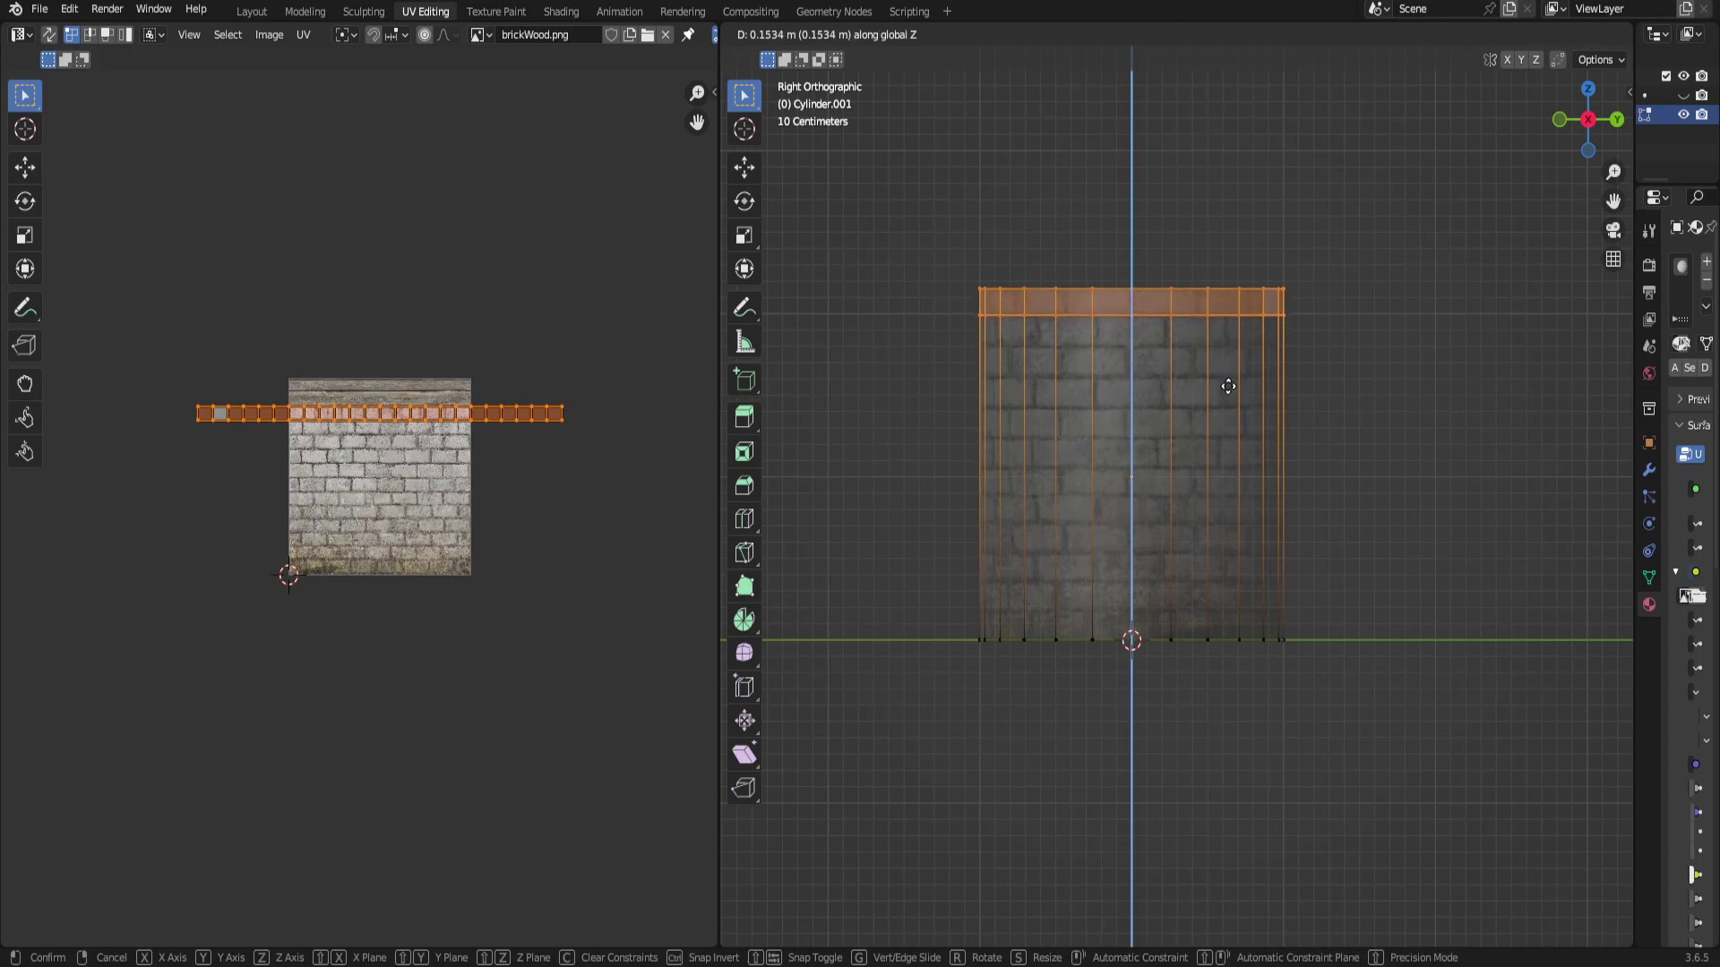
click(1228, 387)
click(812, 932)
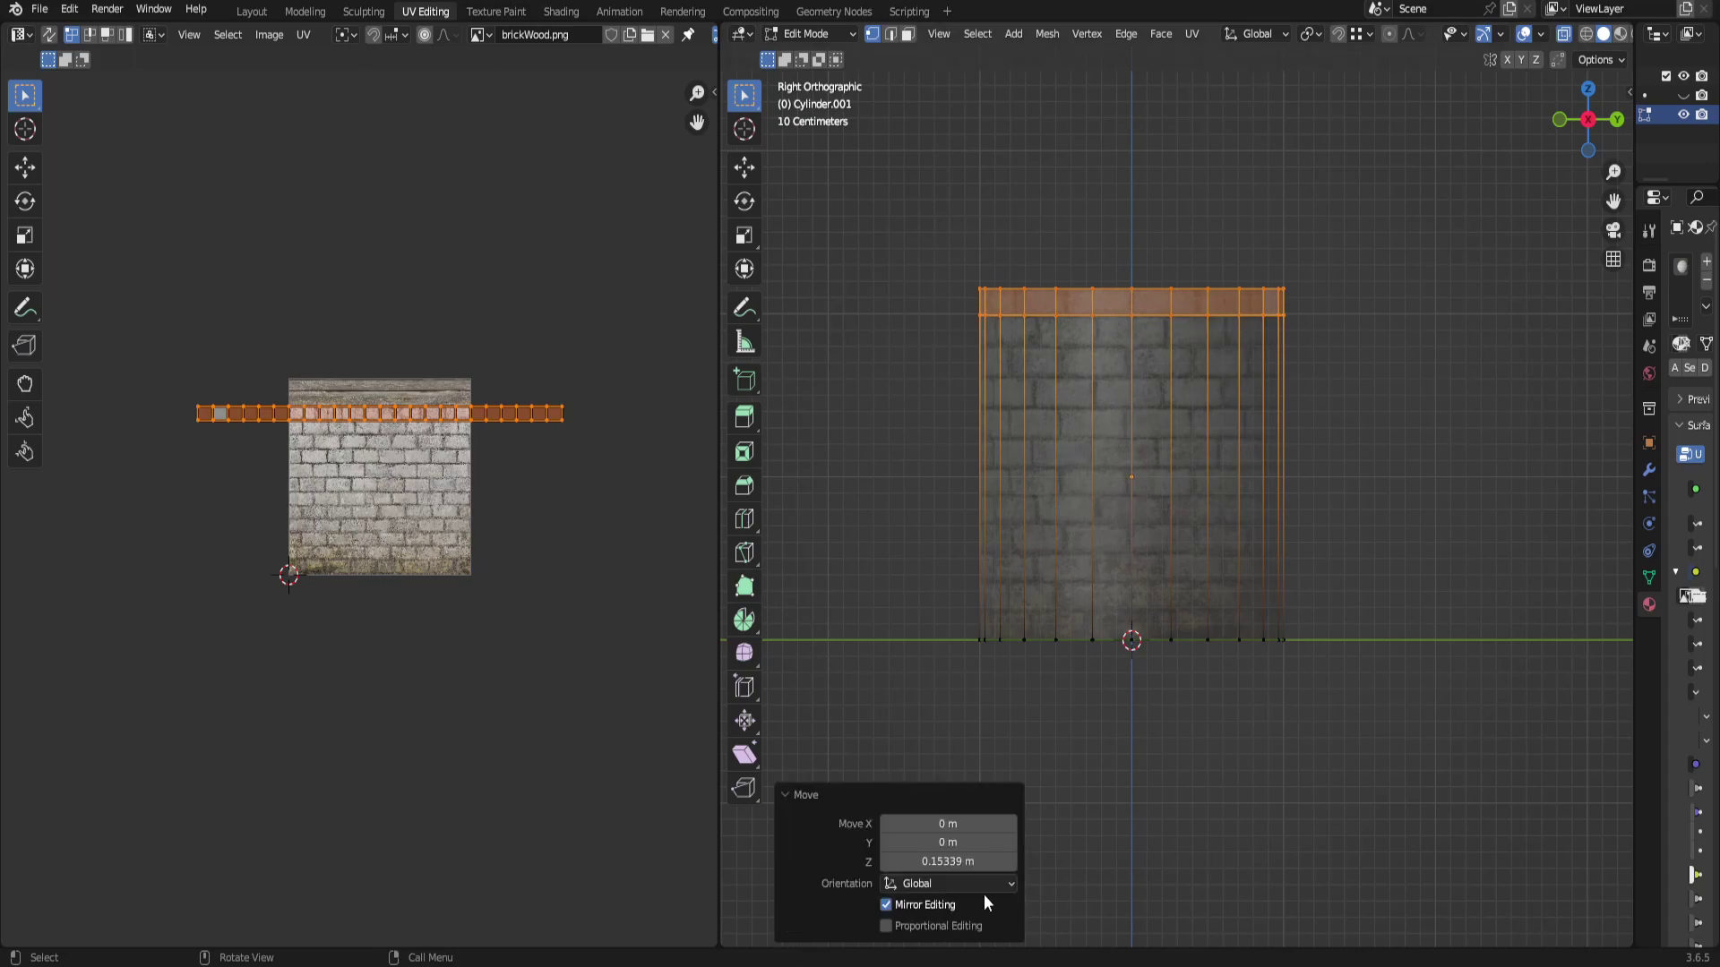
click(965, 861)
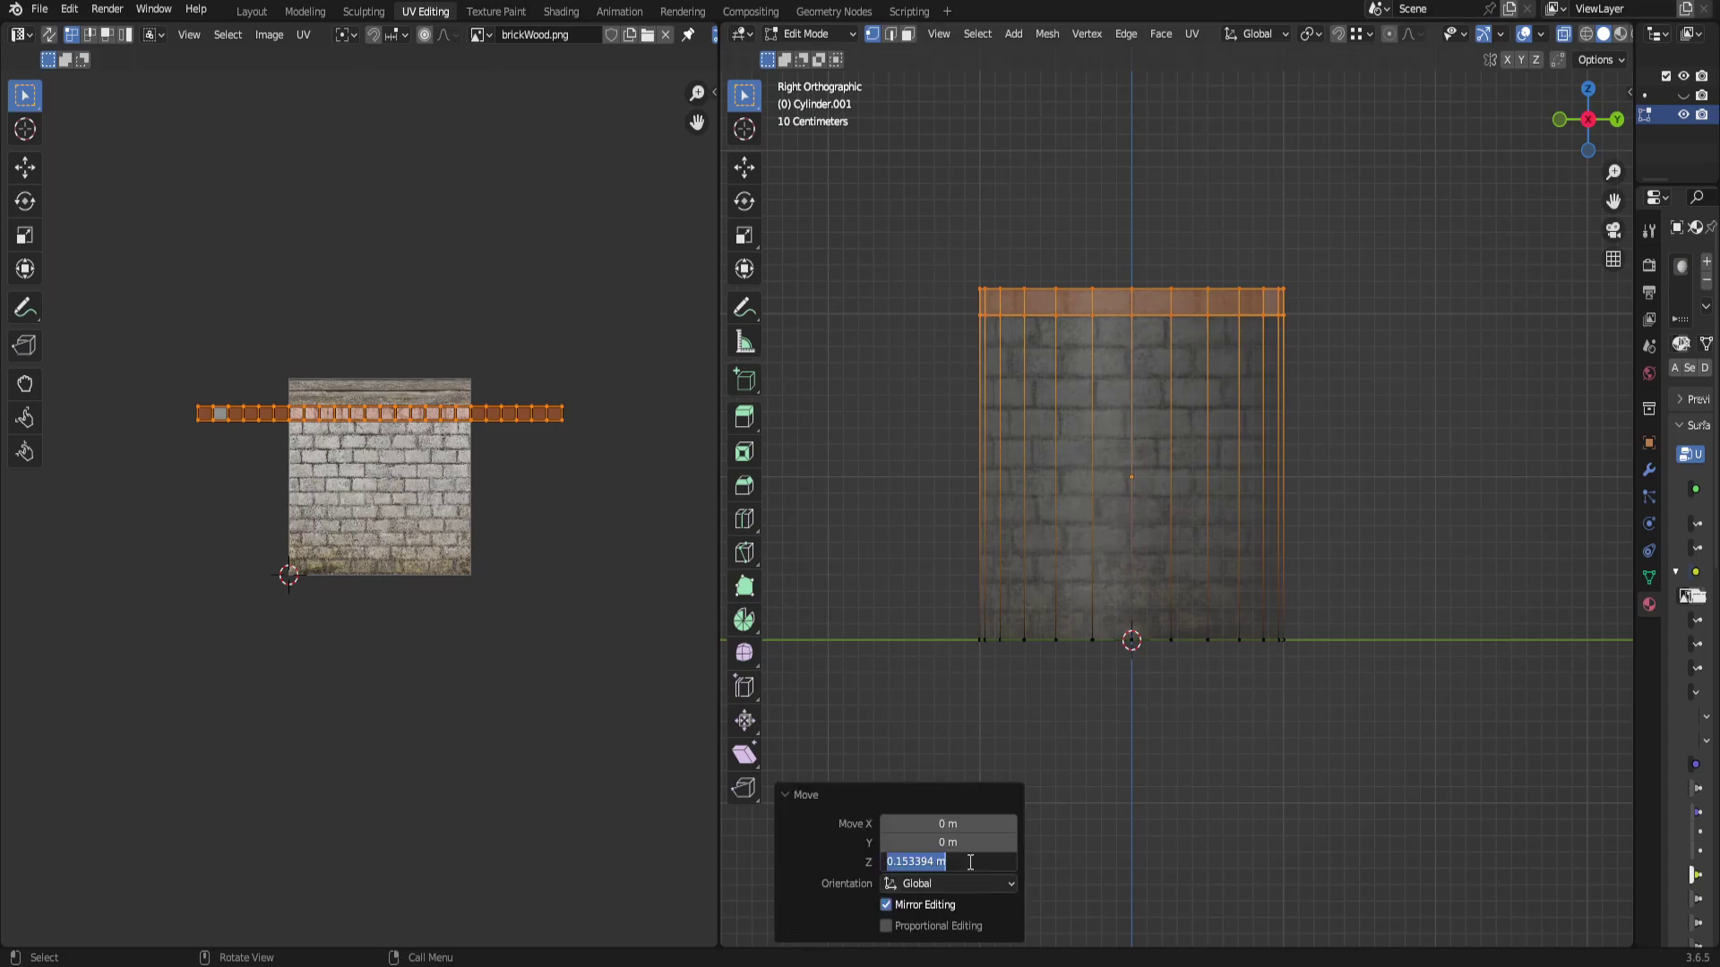
key(BackSpace)
key(Return)
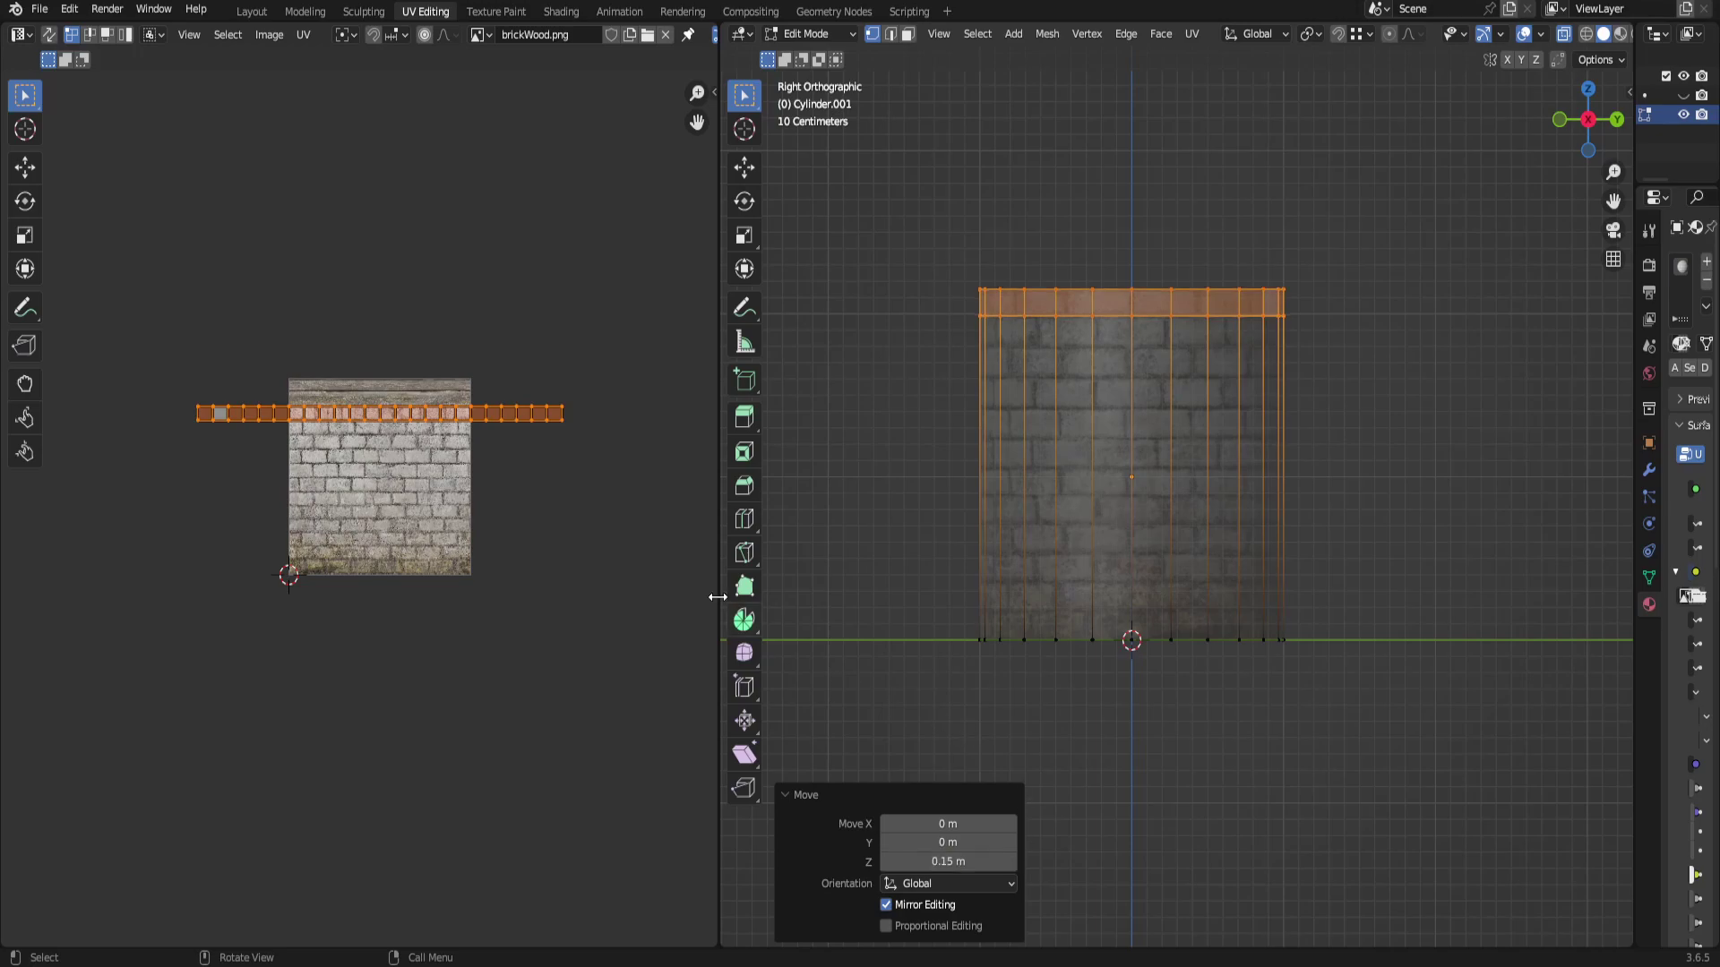
key(ctrl+z)
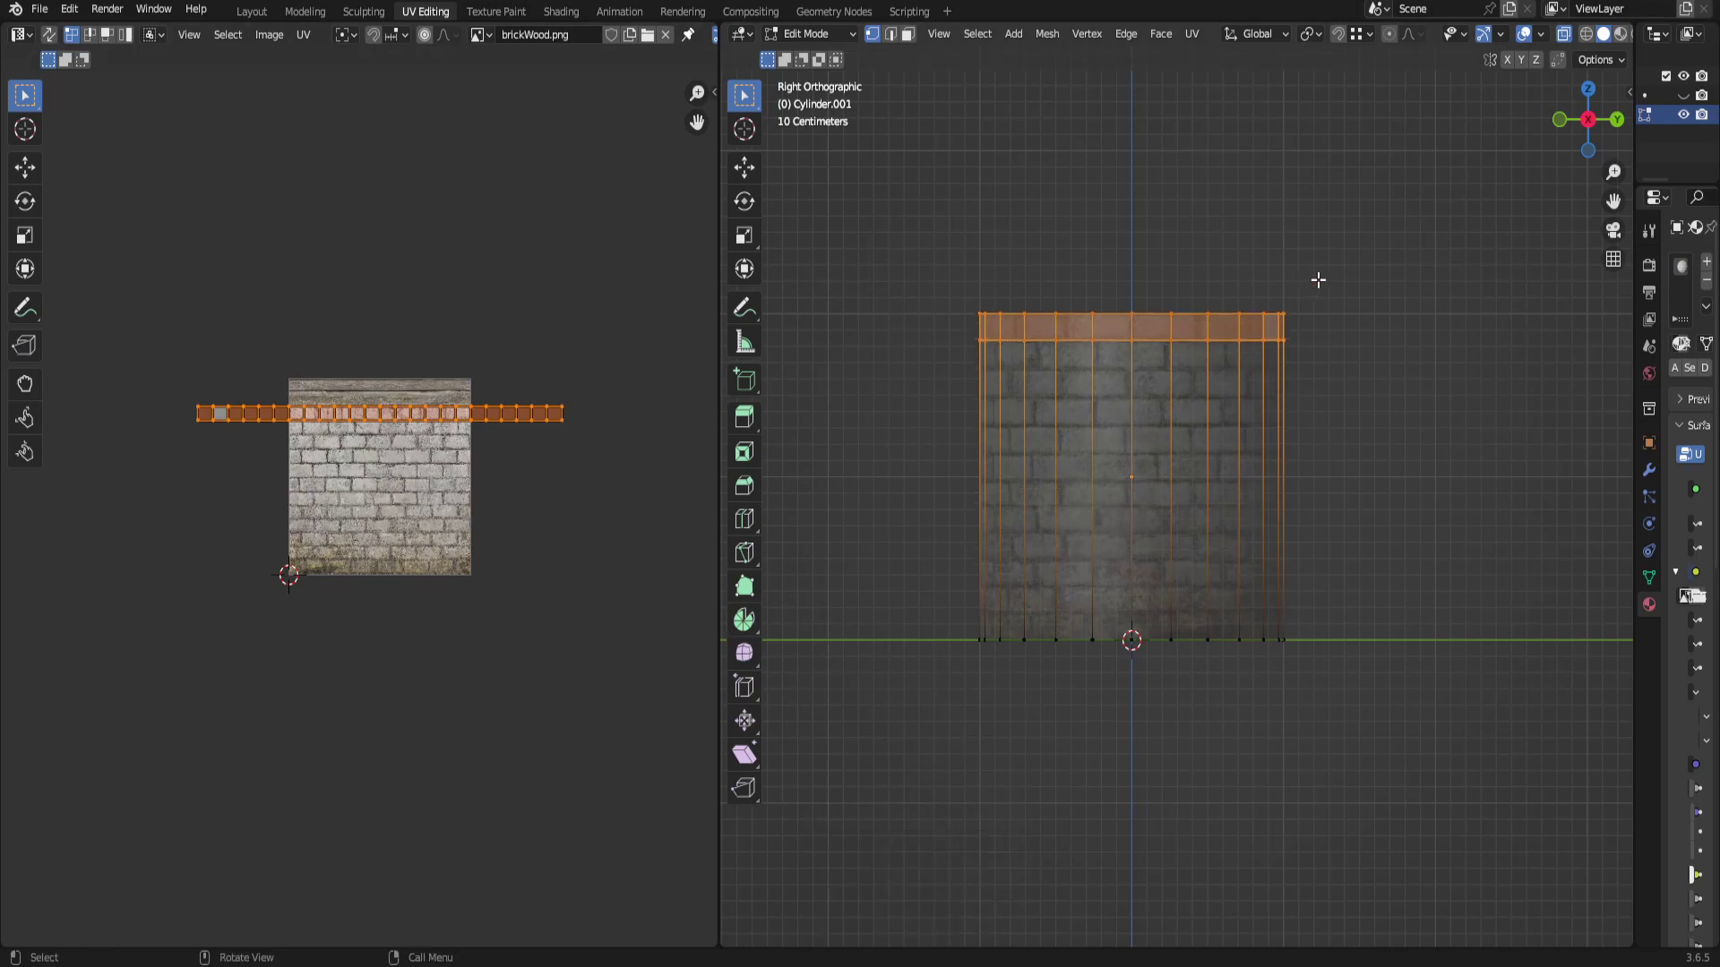
Set the 3D view's snapping to Increment and turn it on, undoing the unsnapped upward move of the top loops.
click(1359, 36)
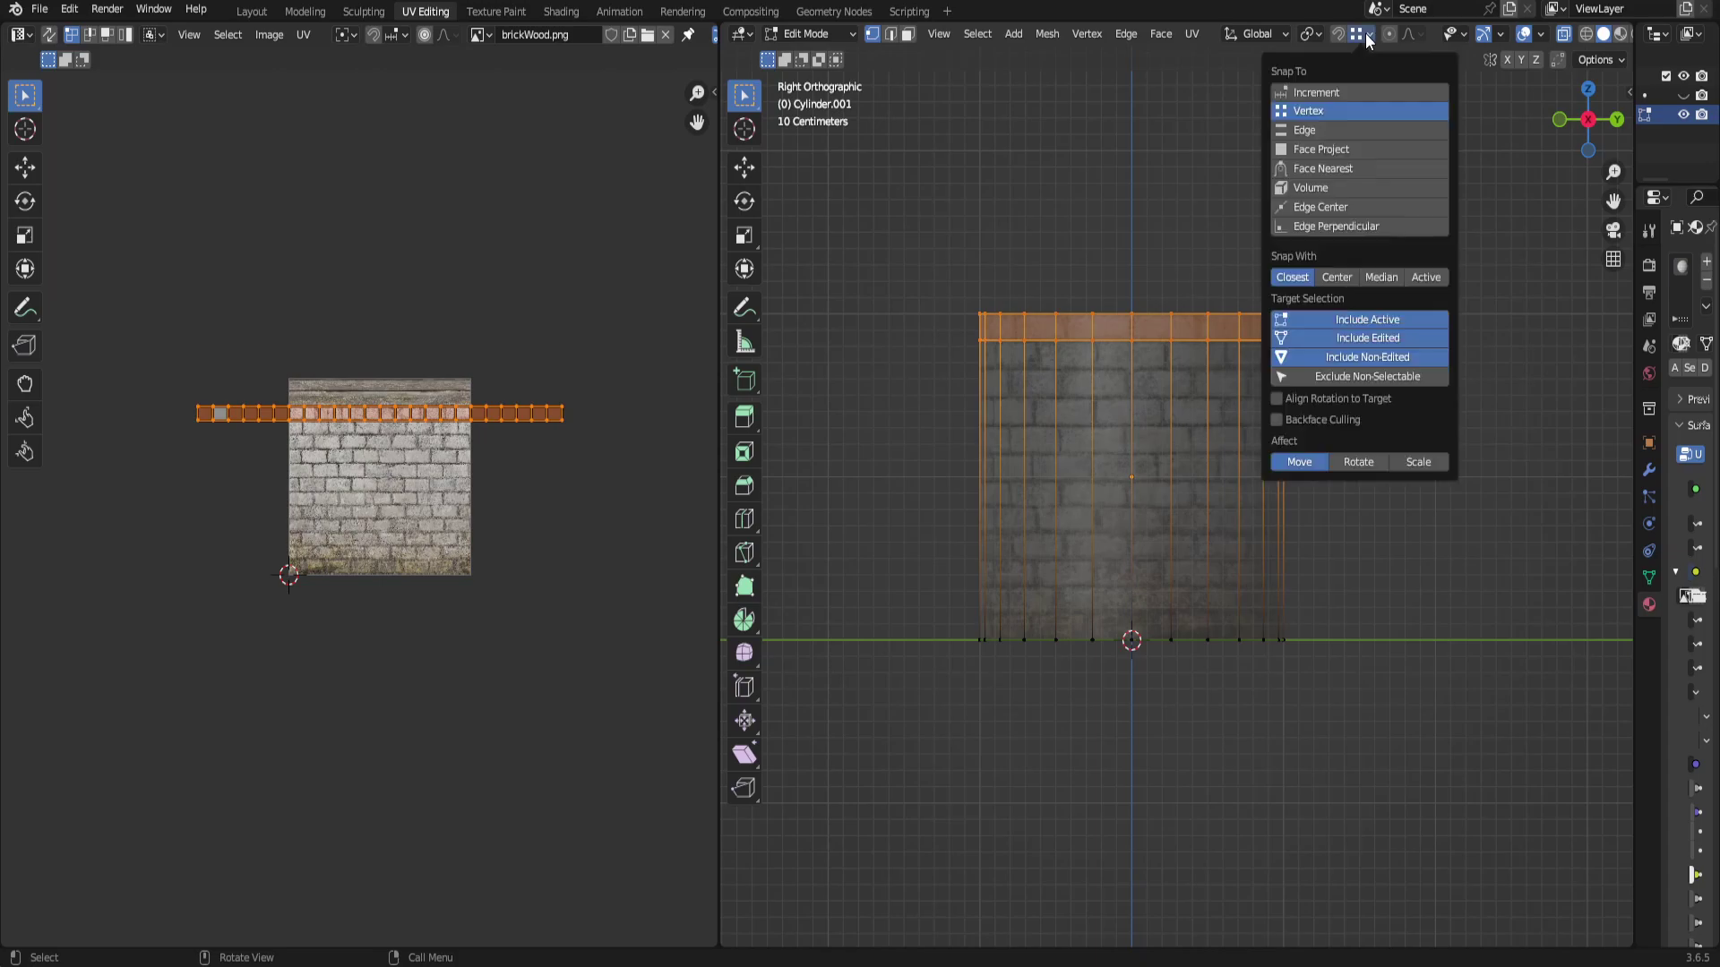
click(1325, 89)
key(g)
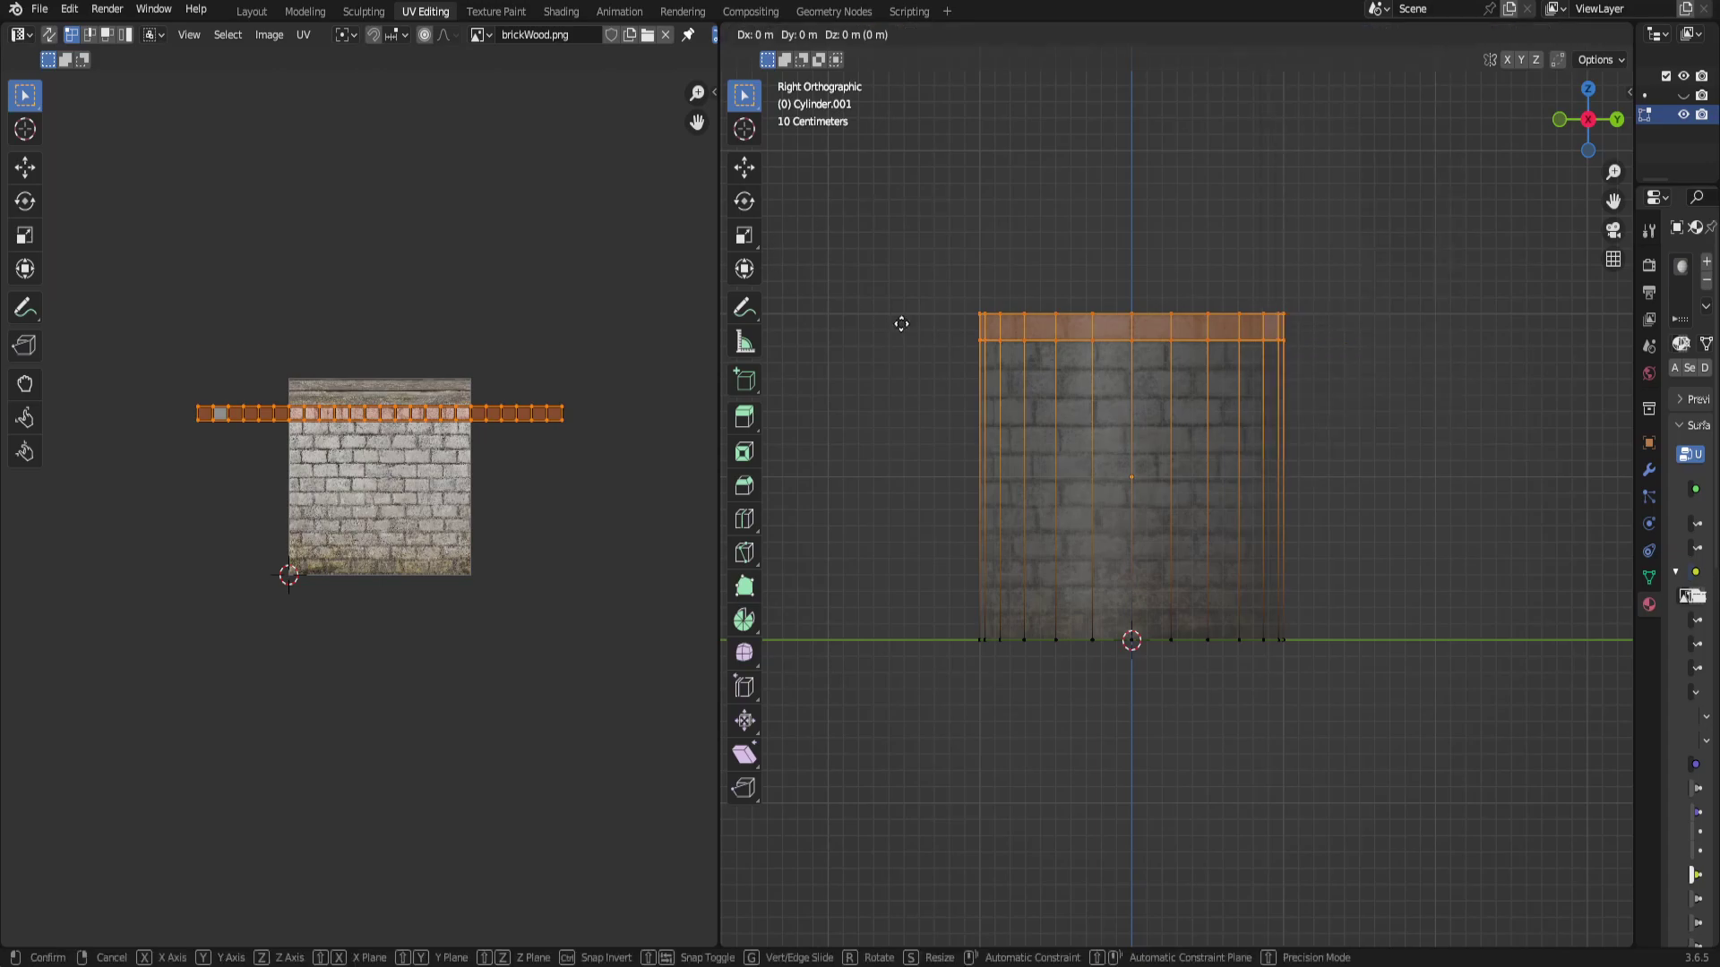
key(z)
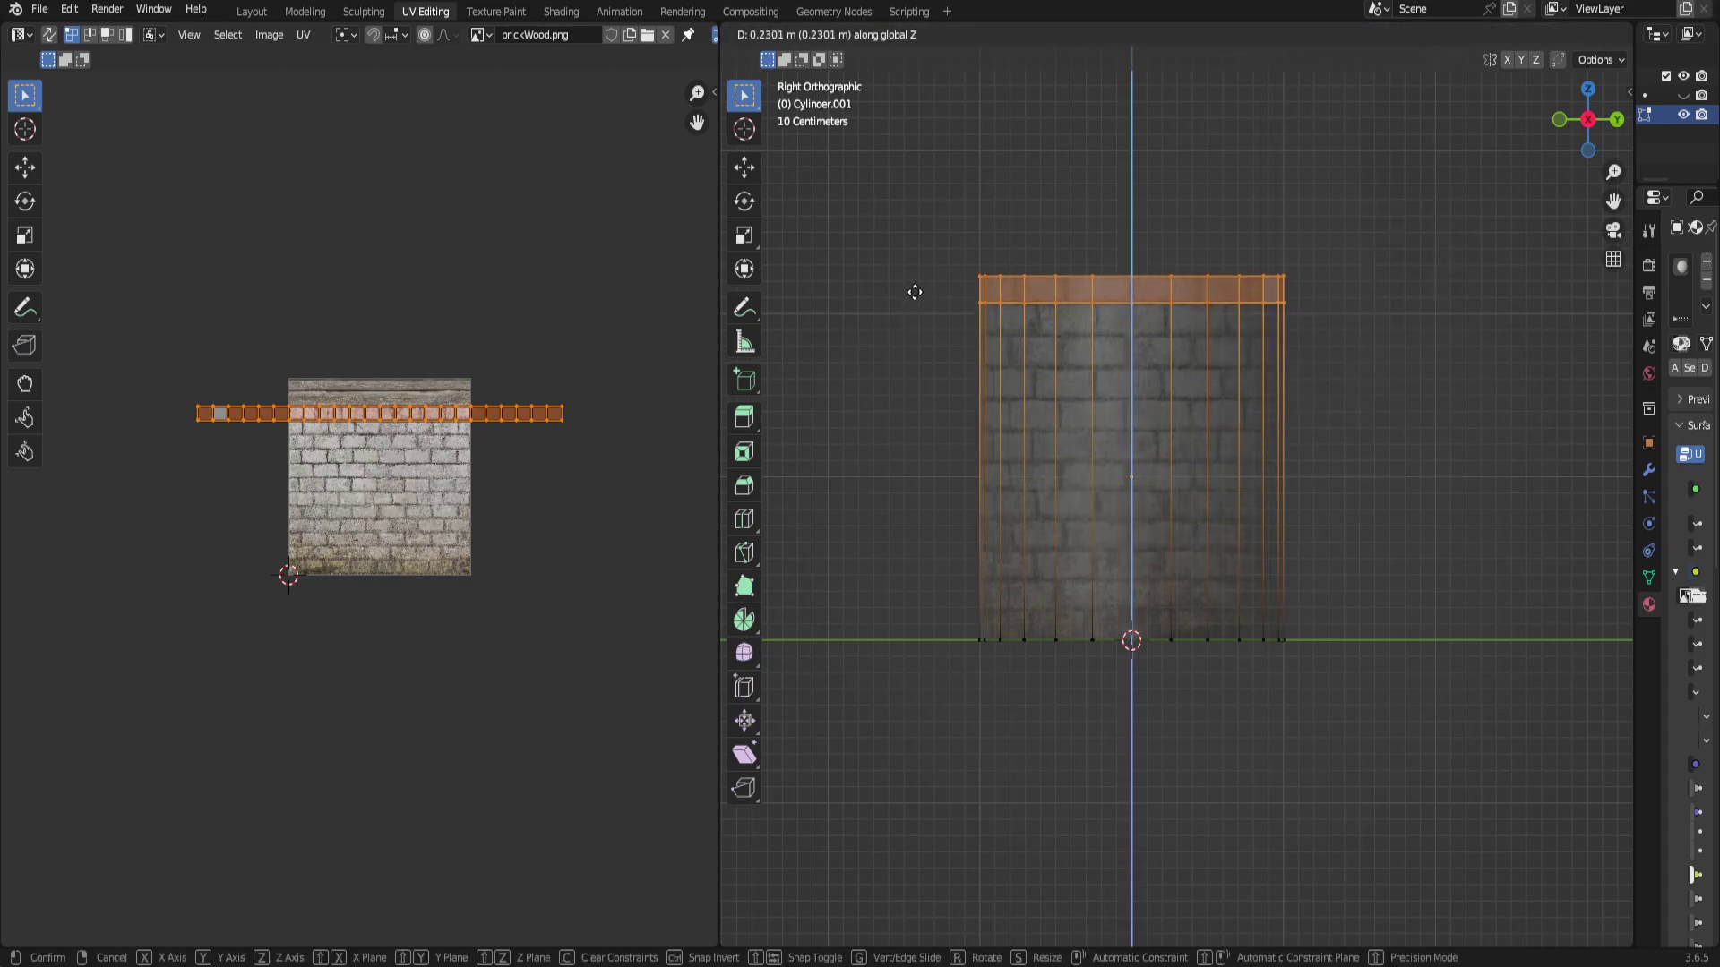
click(974, 287)
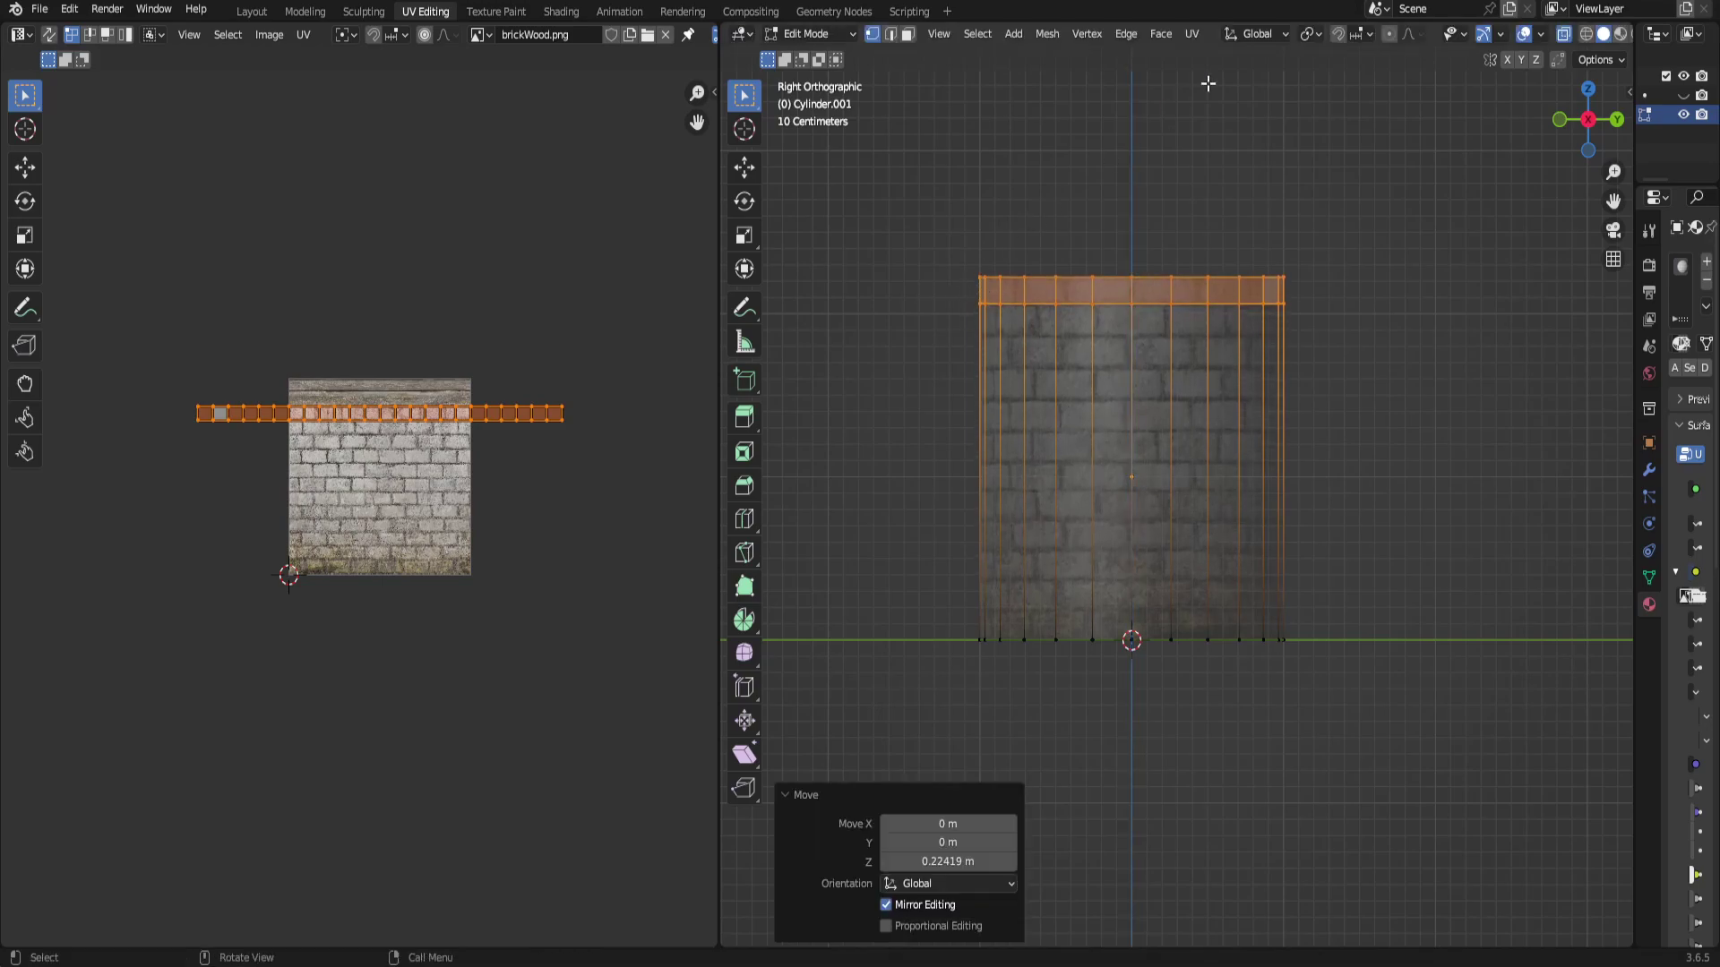
click(1338, 34)
key(ctrl+z)
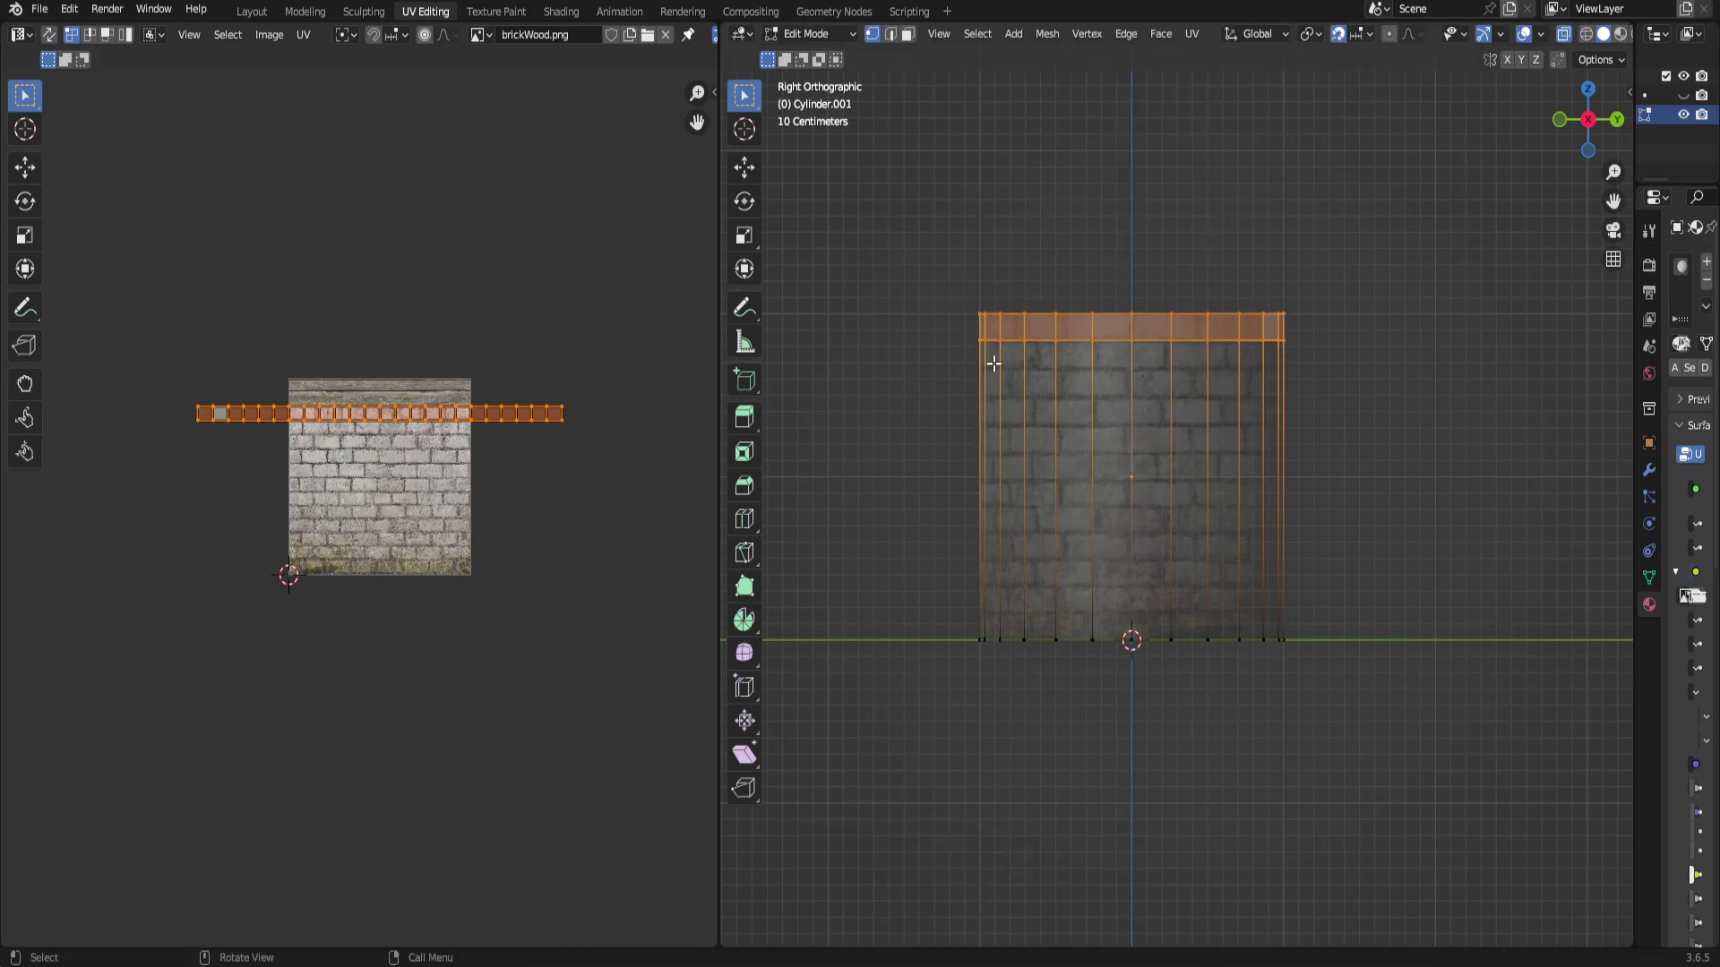
Raise the selected top two vertex loops by 0.1 m along Z.
key(g)
key(z)
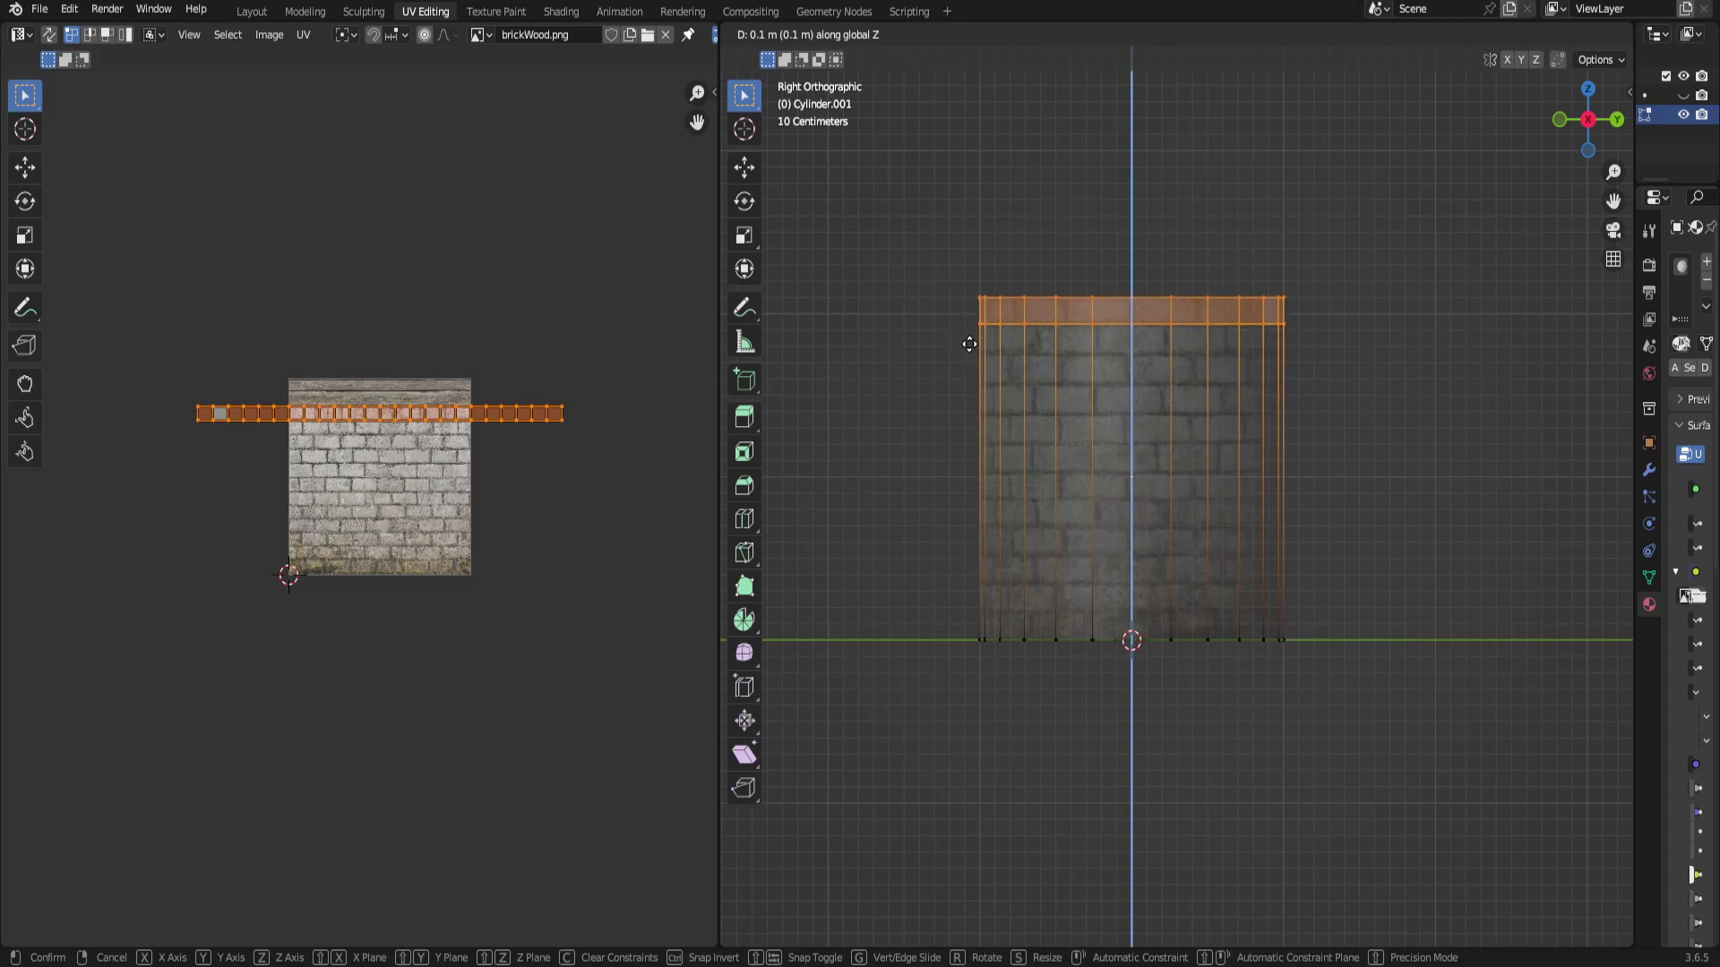
click(969, 344)
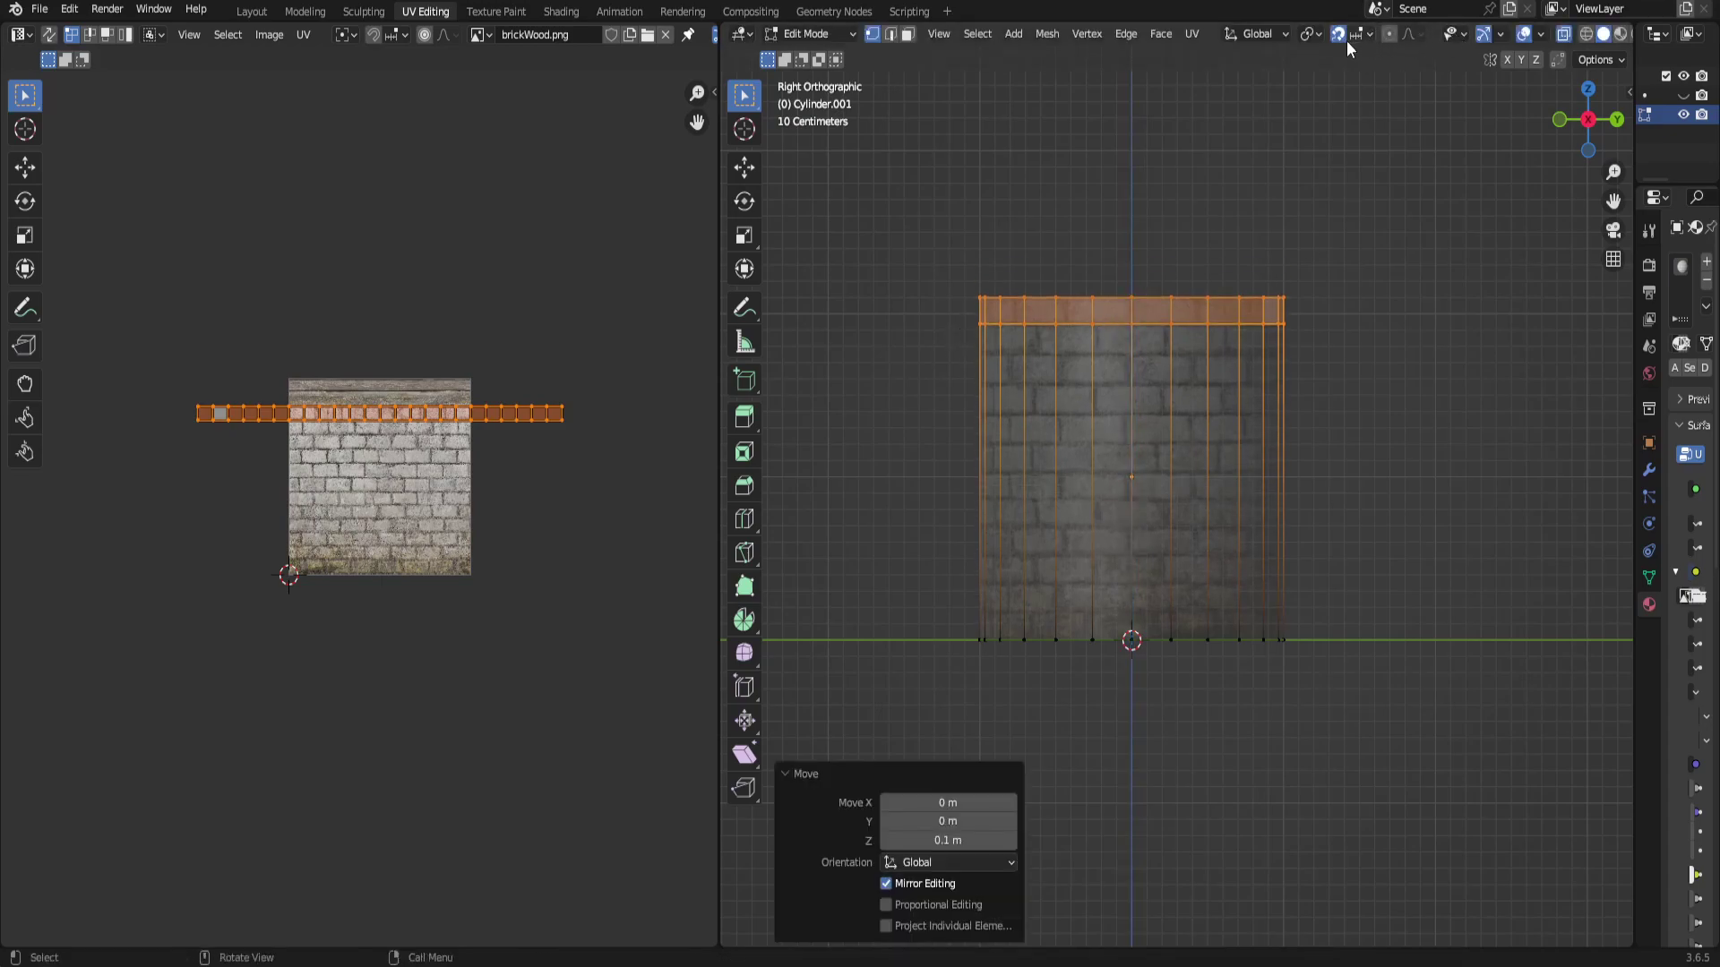
With snapping turned off, raise the top two vertex loops about 0.05 m more along Z and clear the selection.
key(g)
key(z)
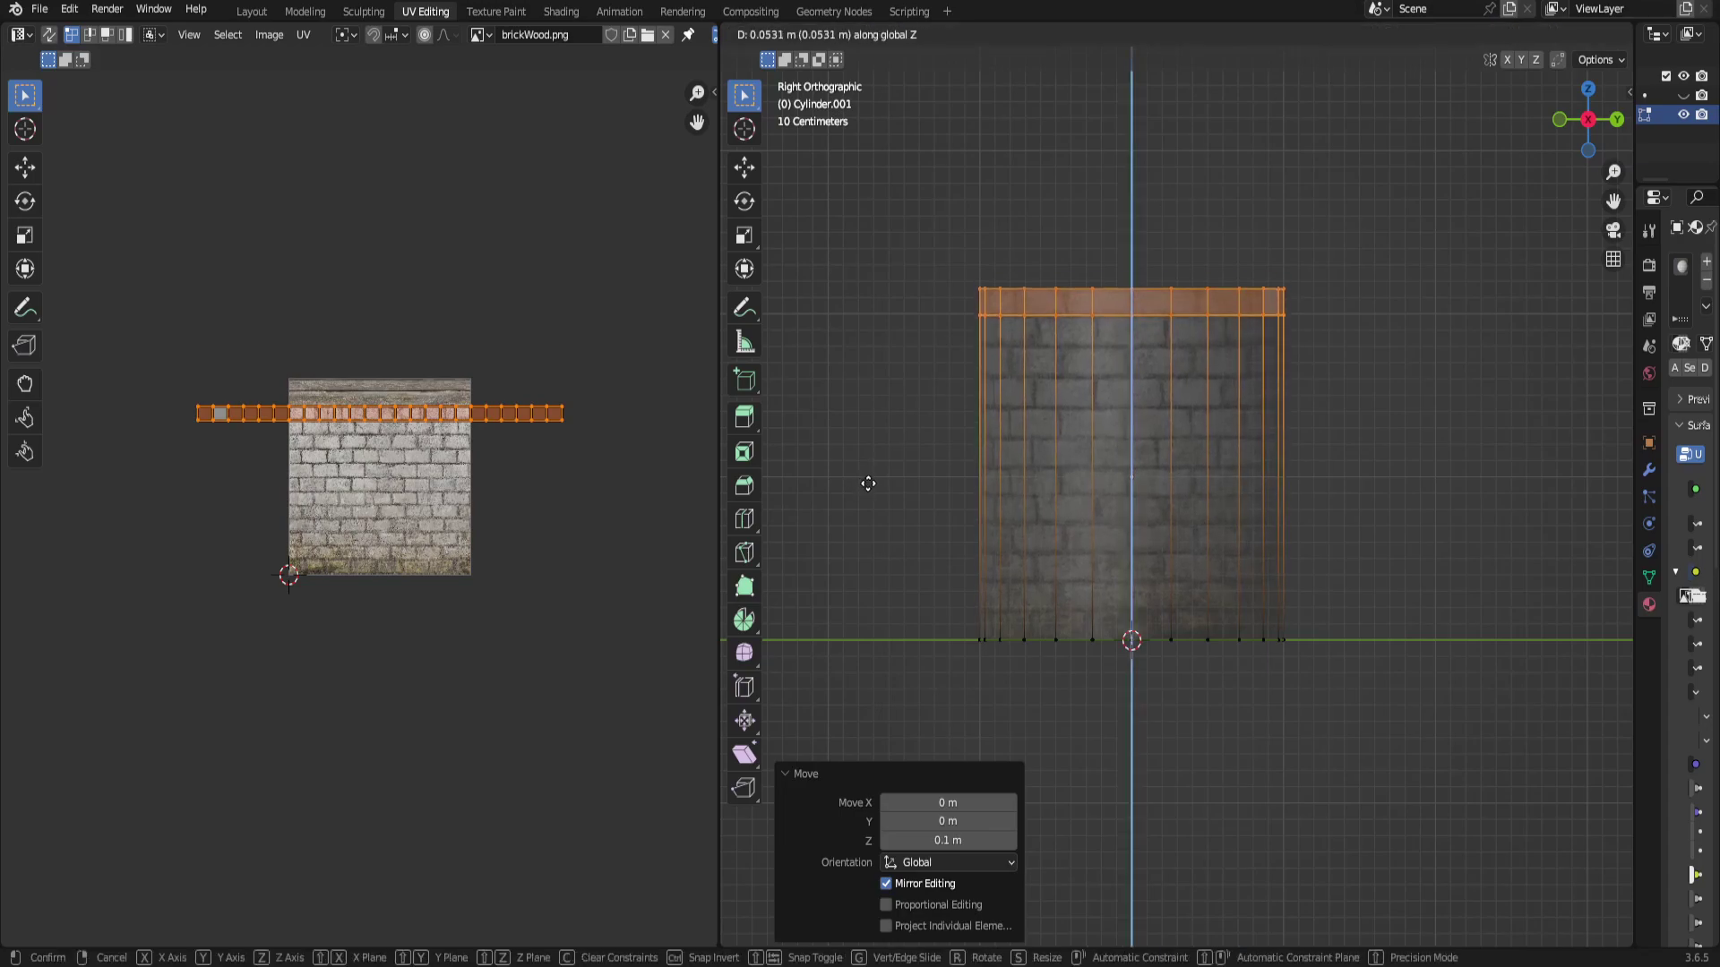
click(868, 482)
click(1359, 418)
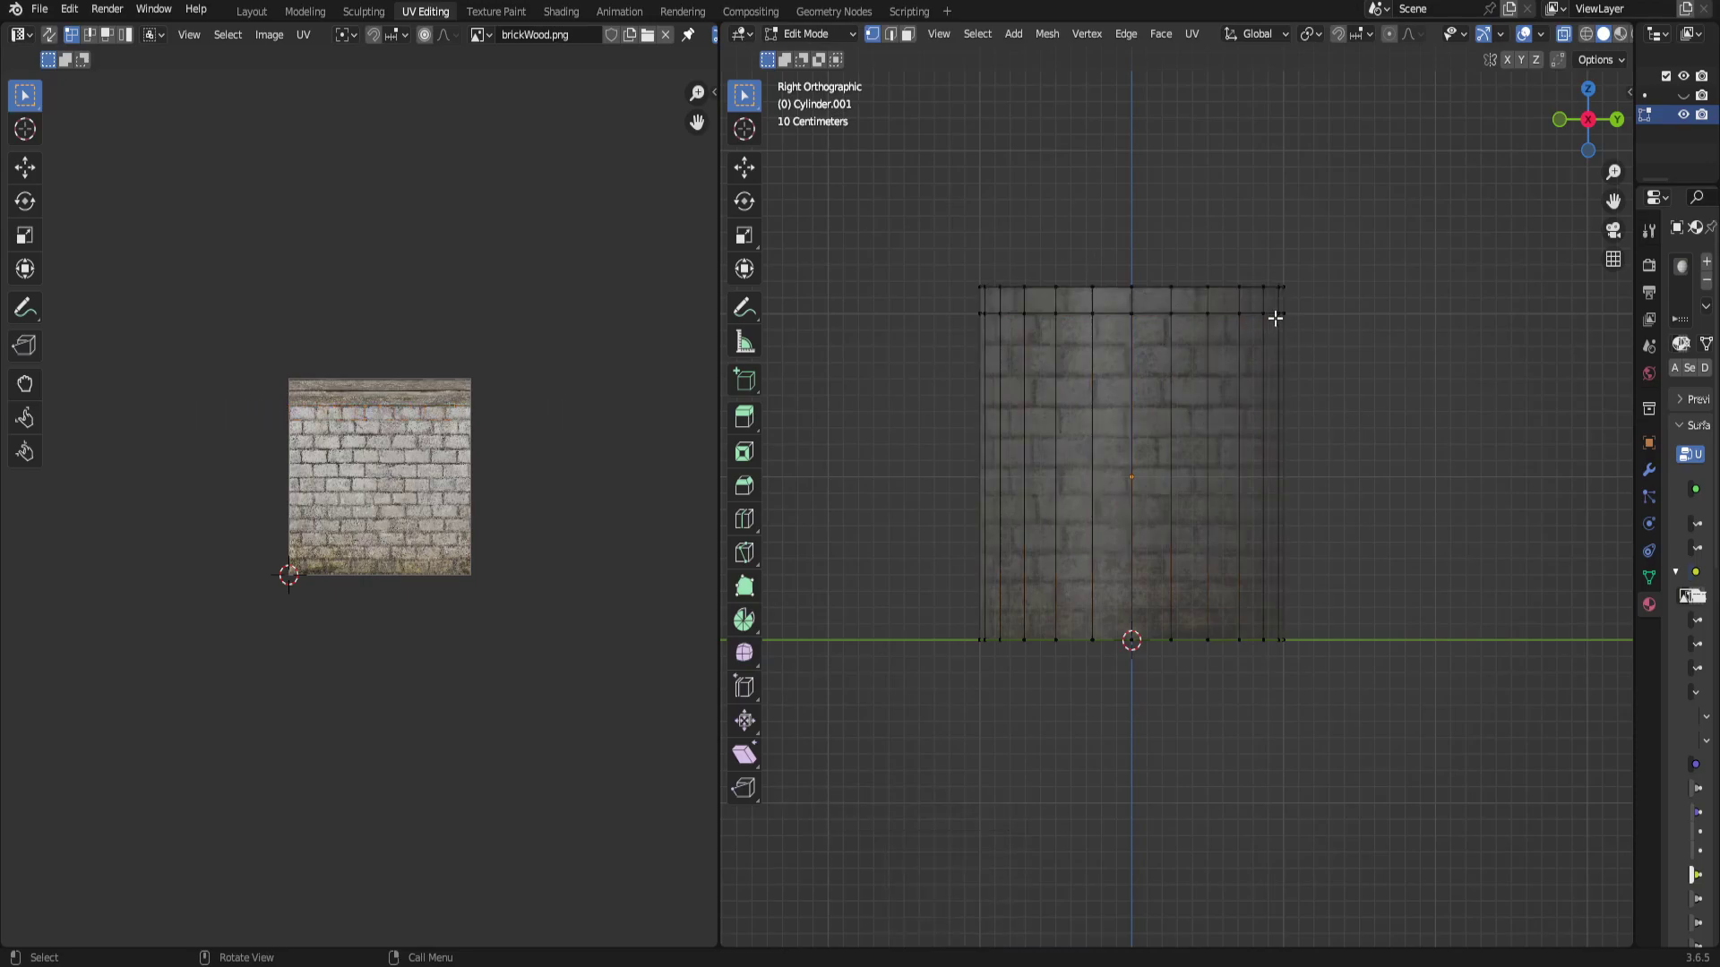
Turn off X-ray and inspect the top brick row on the raised wall.
middle_drag(1275, 318, 1263, 499)
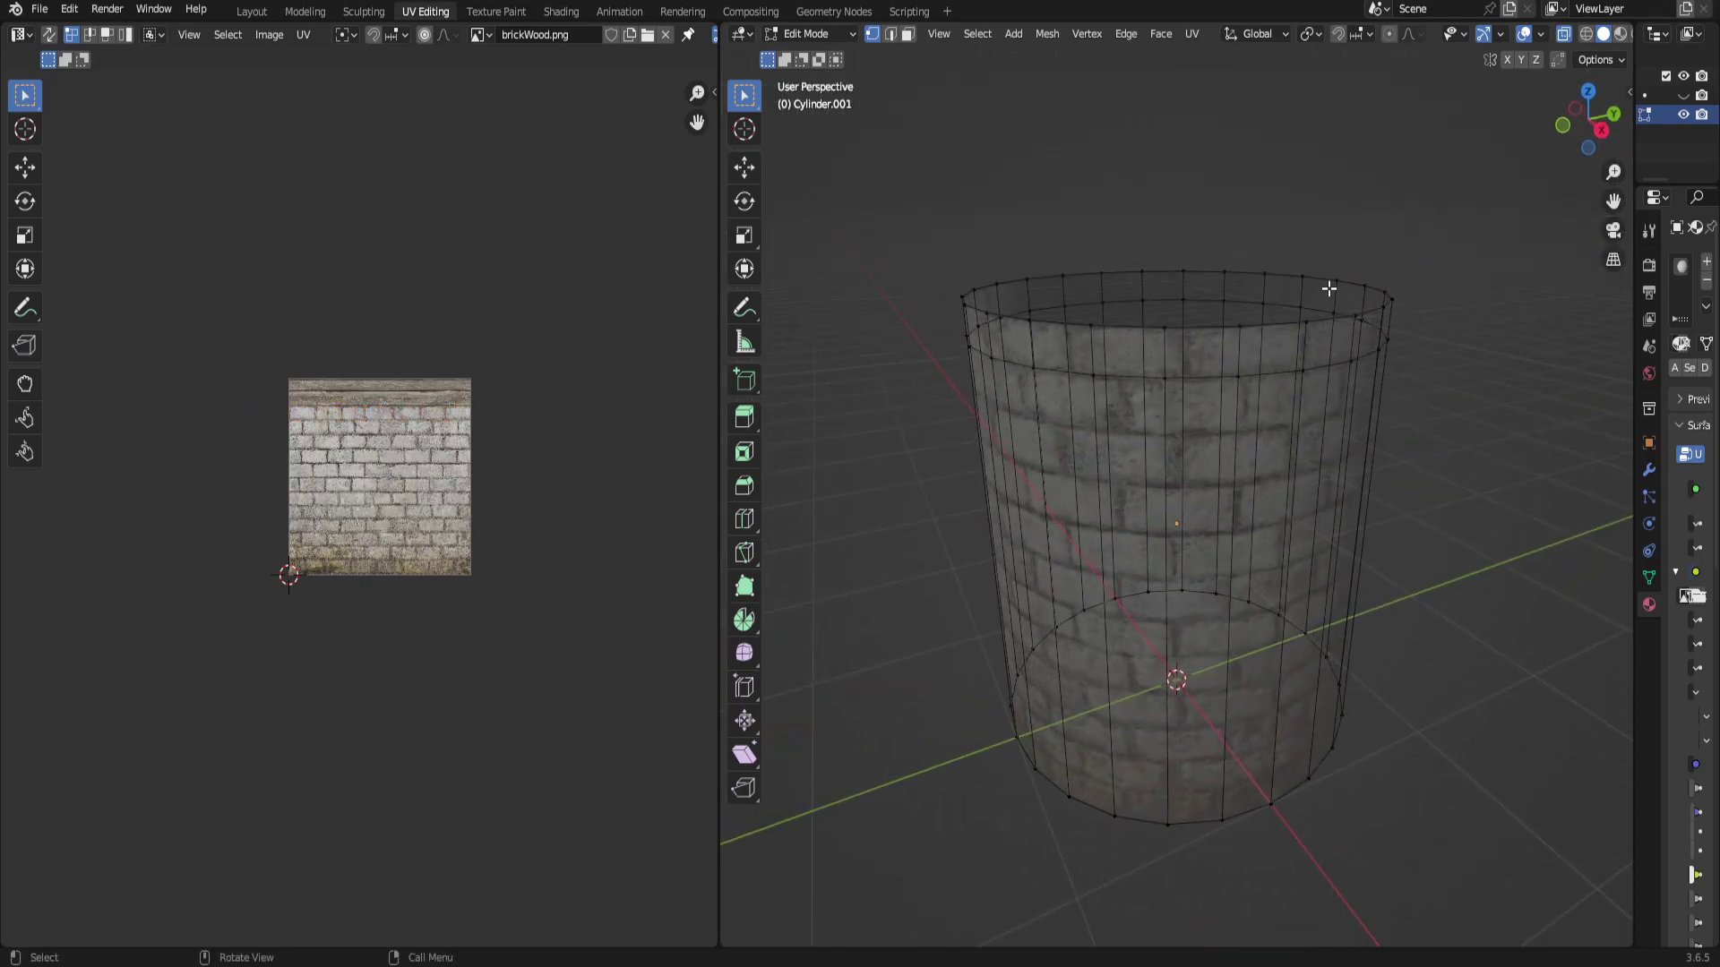
click(1564, 34)
middle_drag(1439, 219, 1229, 237)
scroll(1229, 238, up, 3)
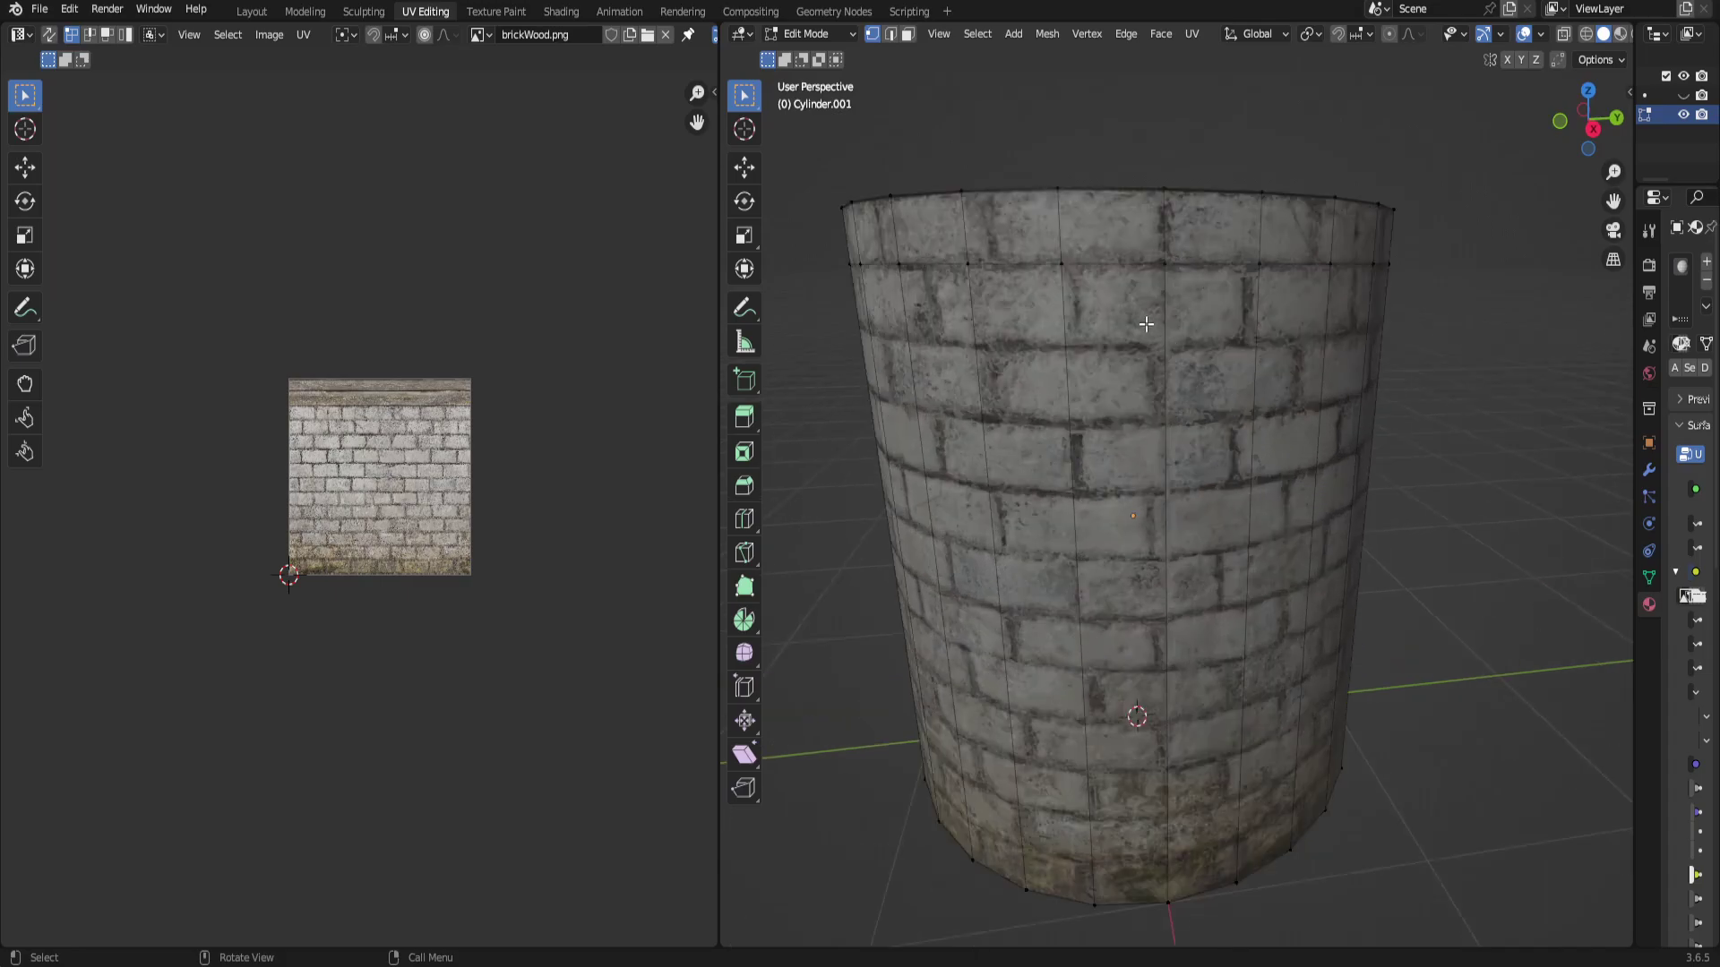
Select the wall's top edge loop and extrude it inward, scaled to about 0.846.
middle_drag(1145, 324, 1160, 421)
scroll(1160, 420, down, 4)
key(2)
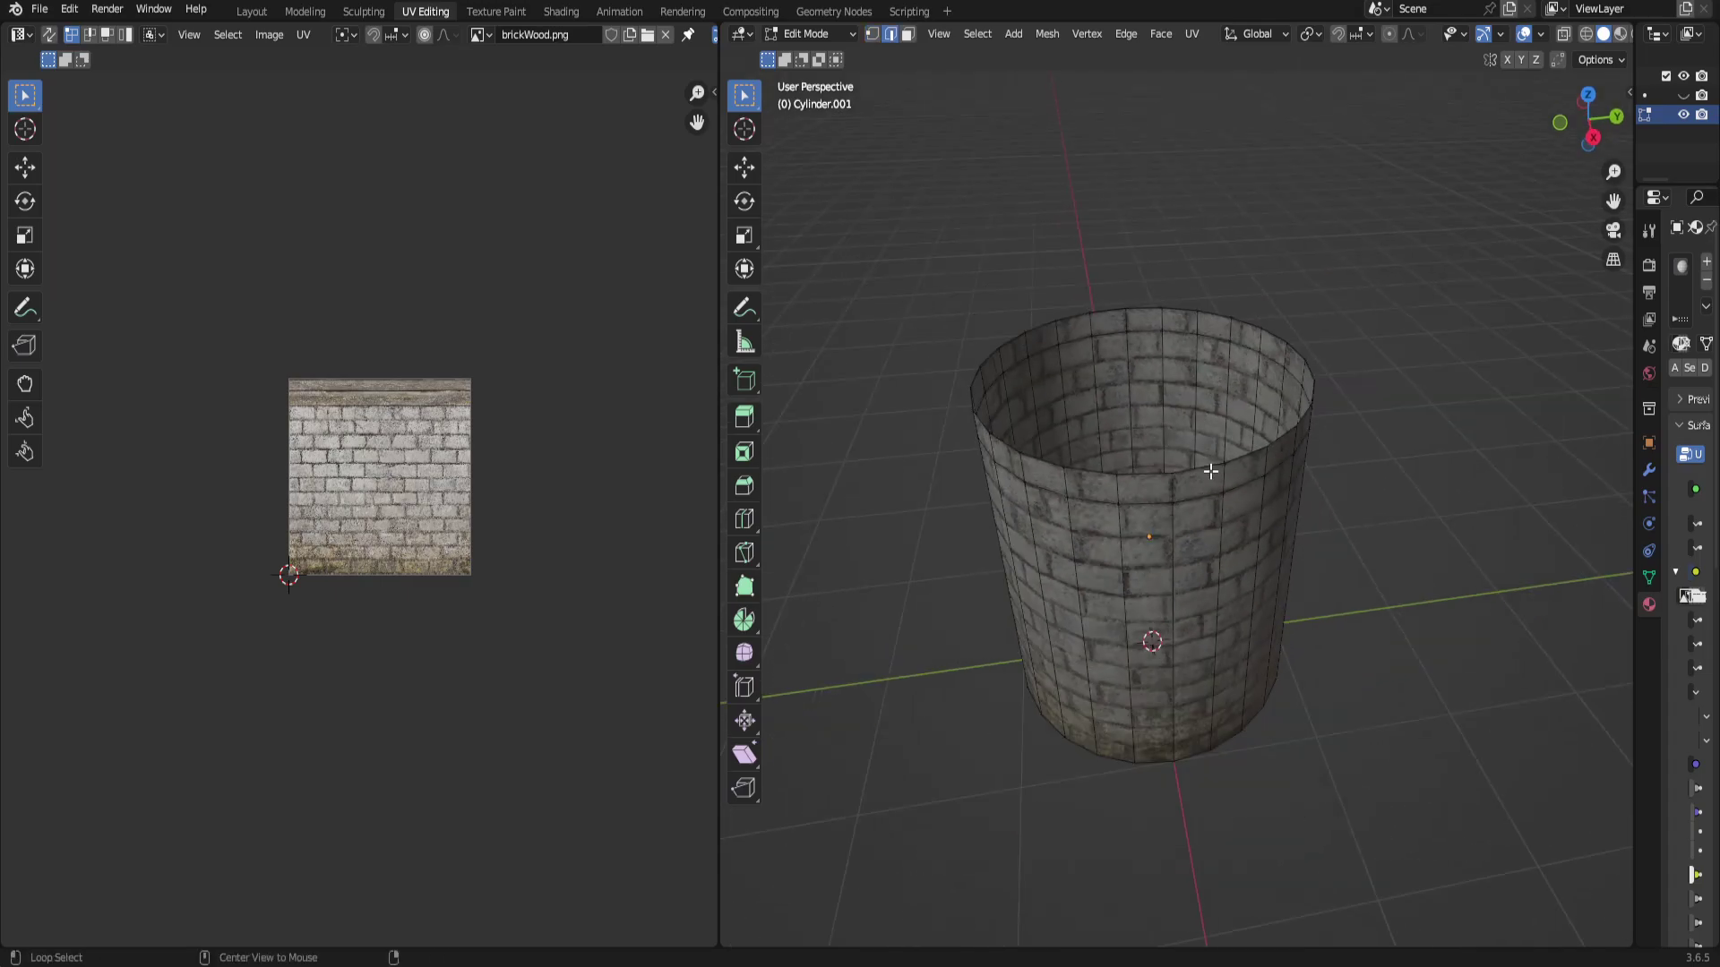
alt+click(1211, 471)
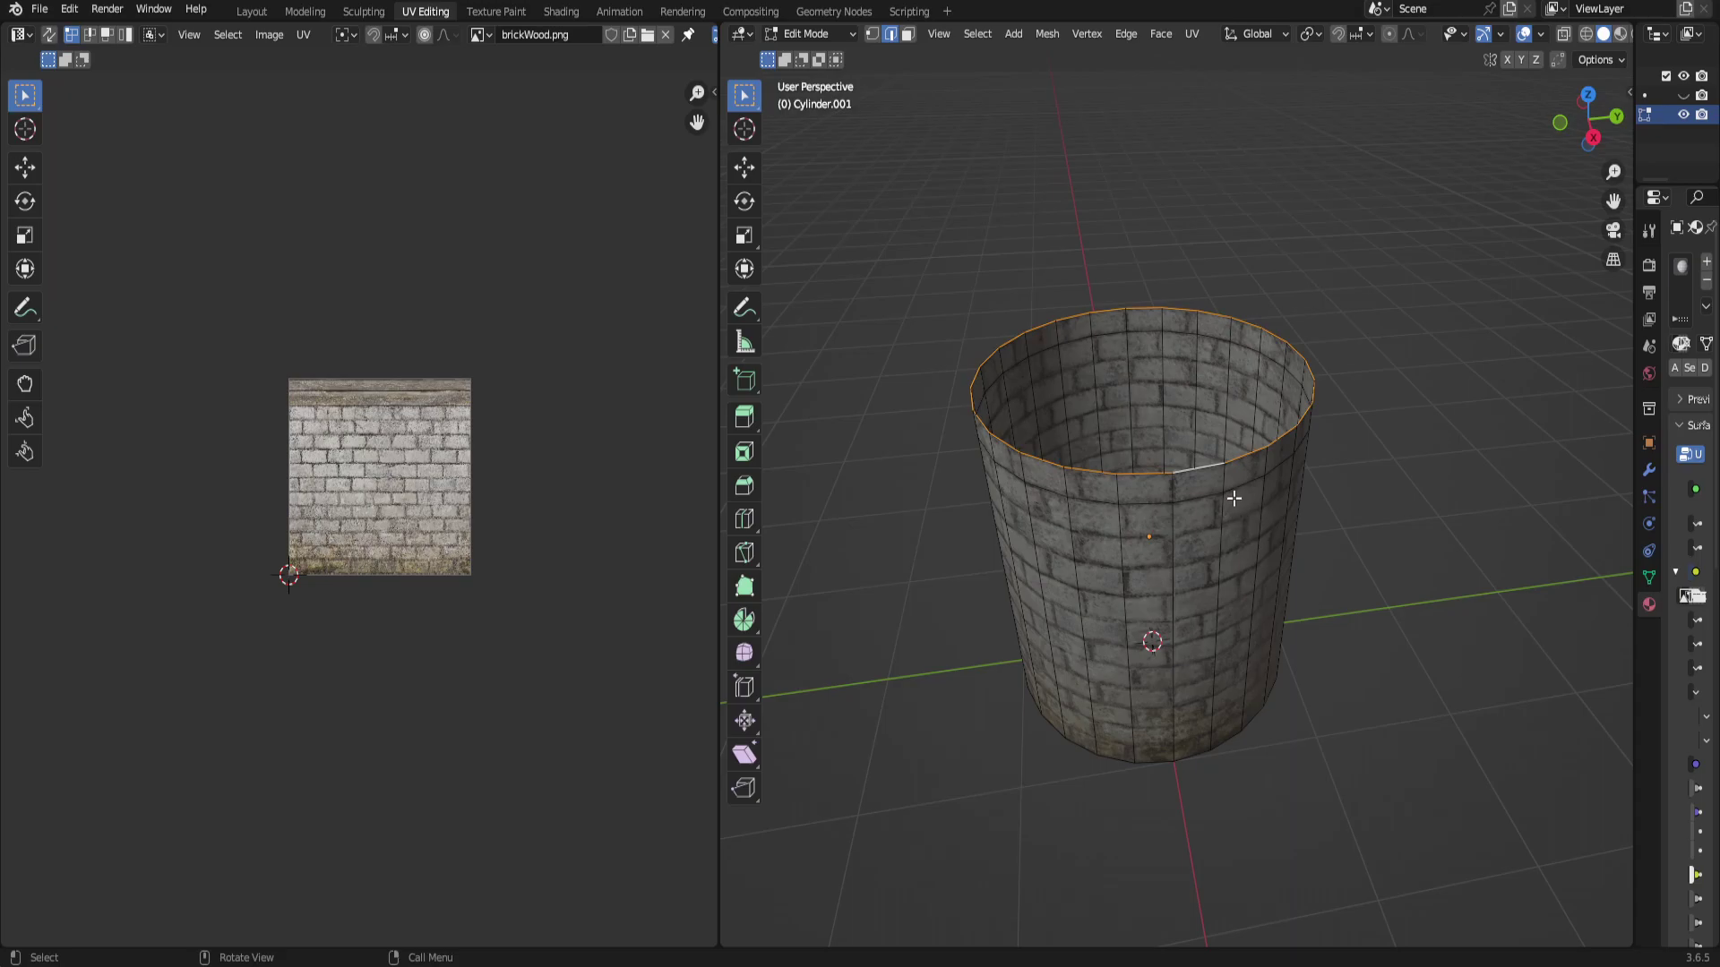
key(e)
key(s)
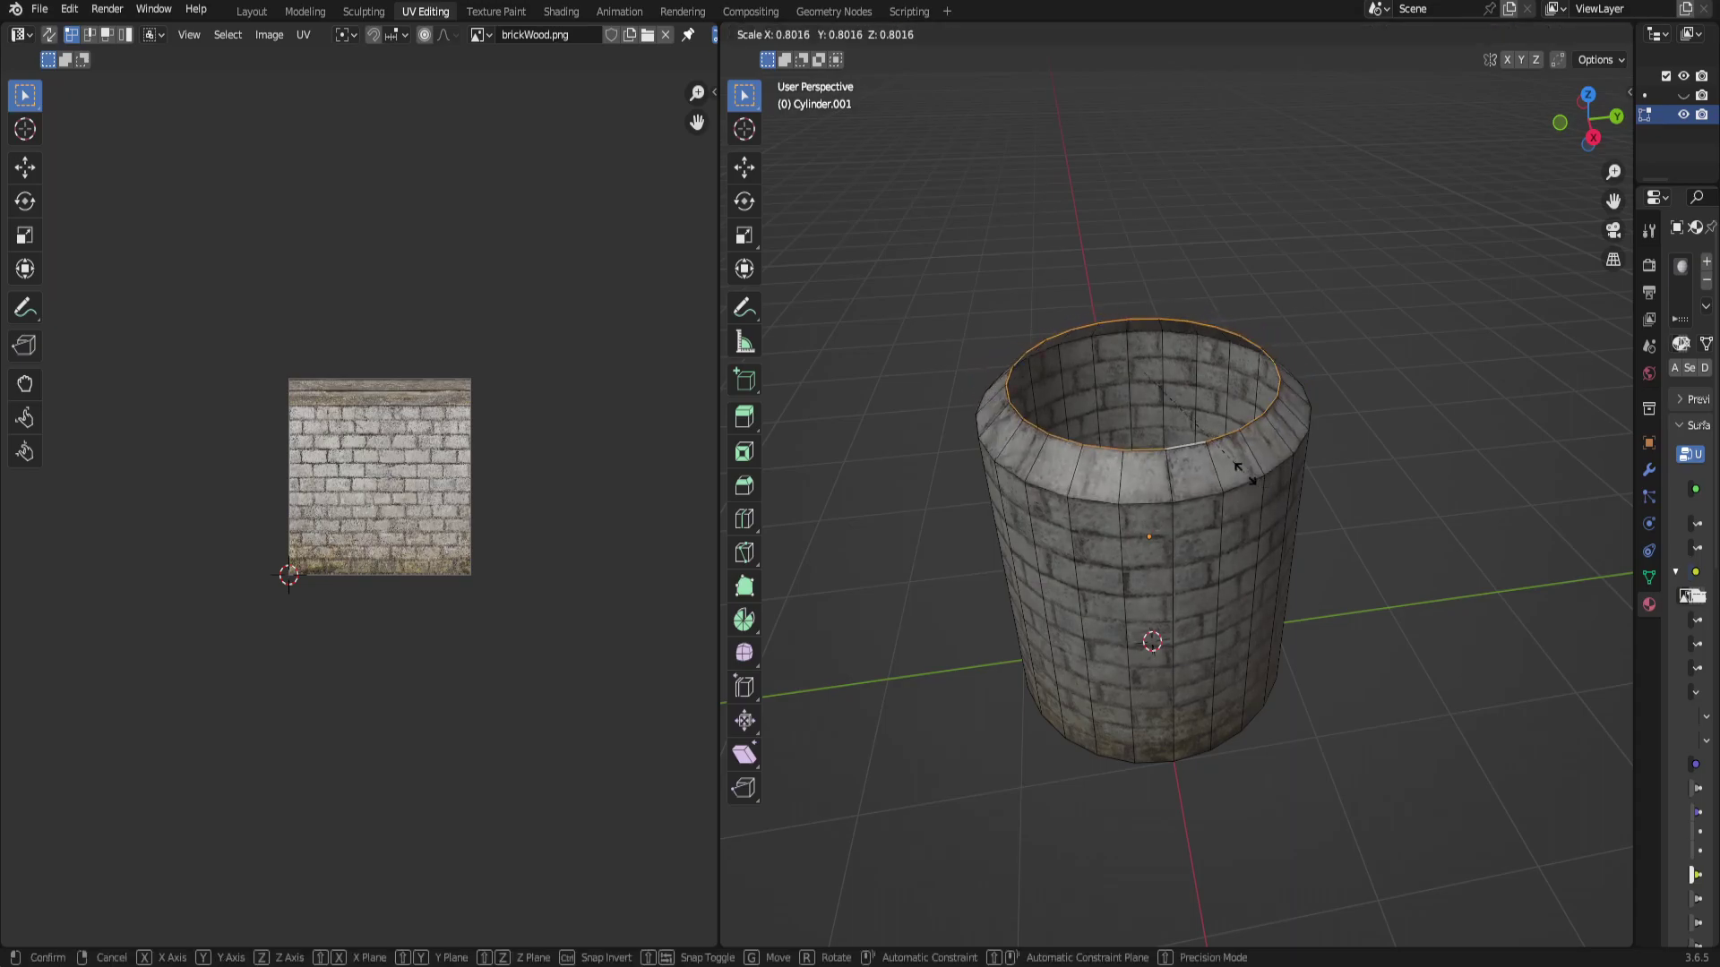
click(1249, 479)
mouse_move(1249, 479)
middle_down()
mouse_move(1228, 567)
mouse_move(1236, 493)
middle_up()
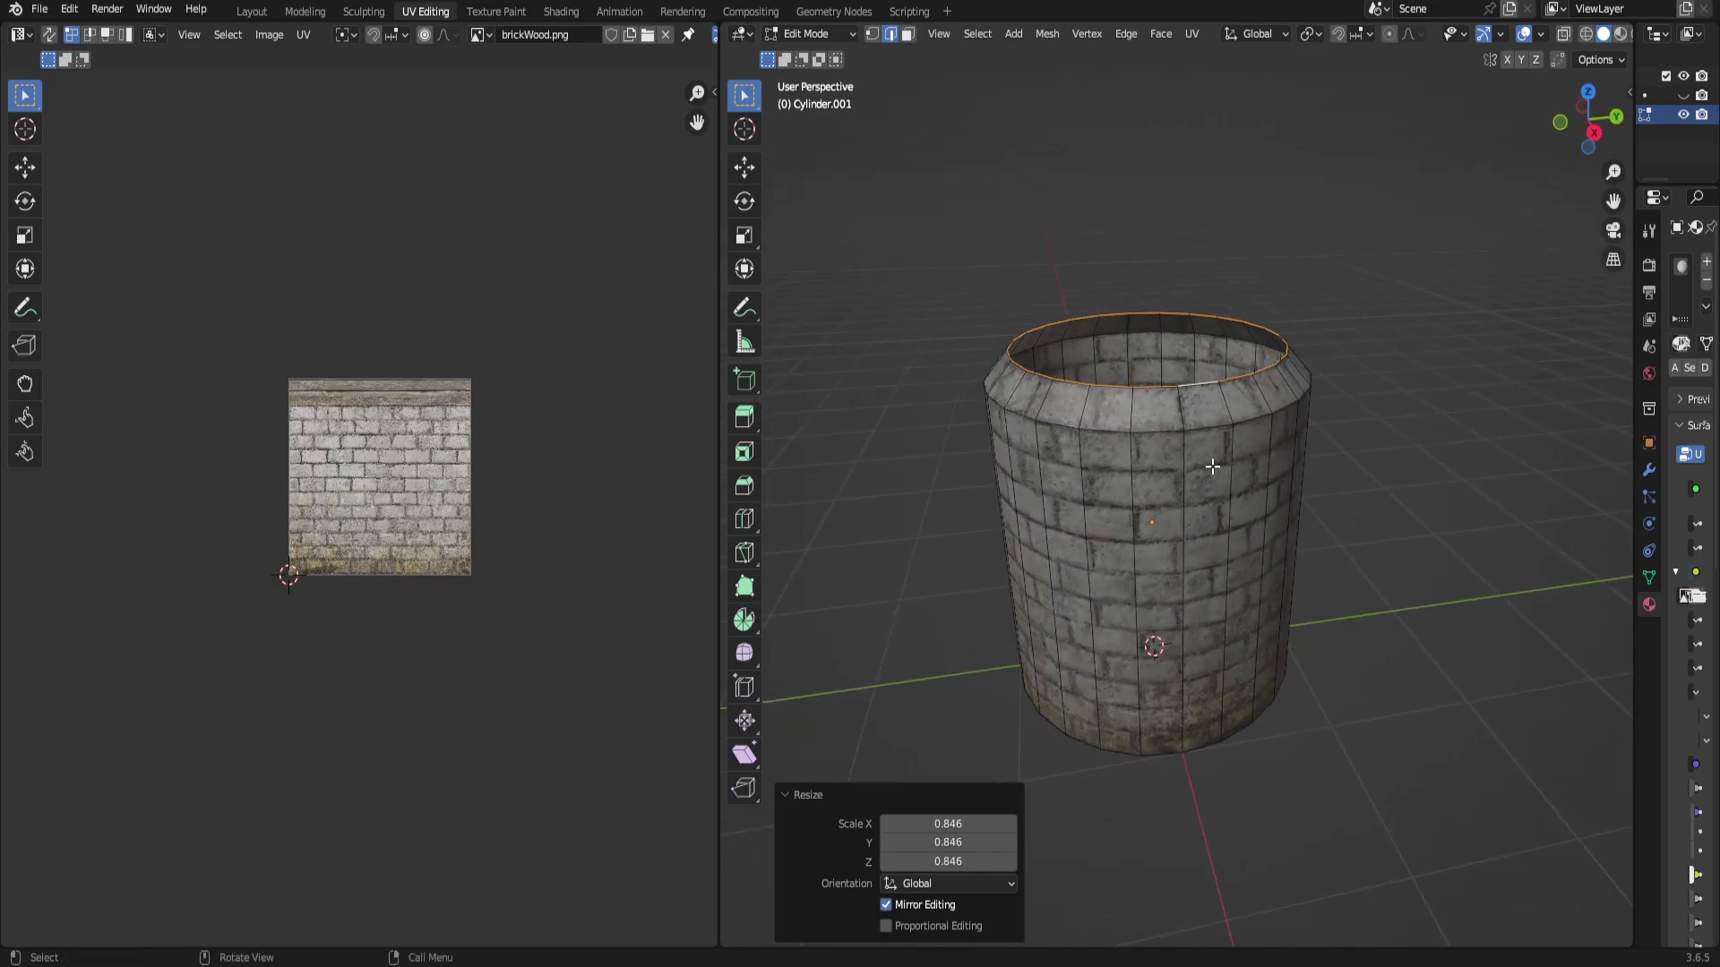
Set snapping to Vertex, lower the new inner loop along Z to the outer rim's height, and inspect the flat rim in Object Mode.
key(g)
click(1211, 466)
click(1371, 33)
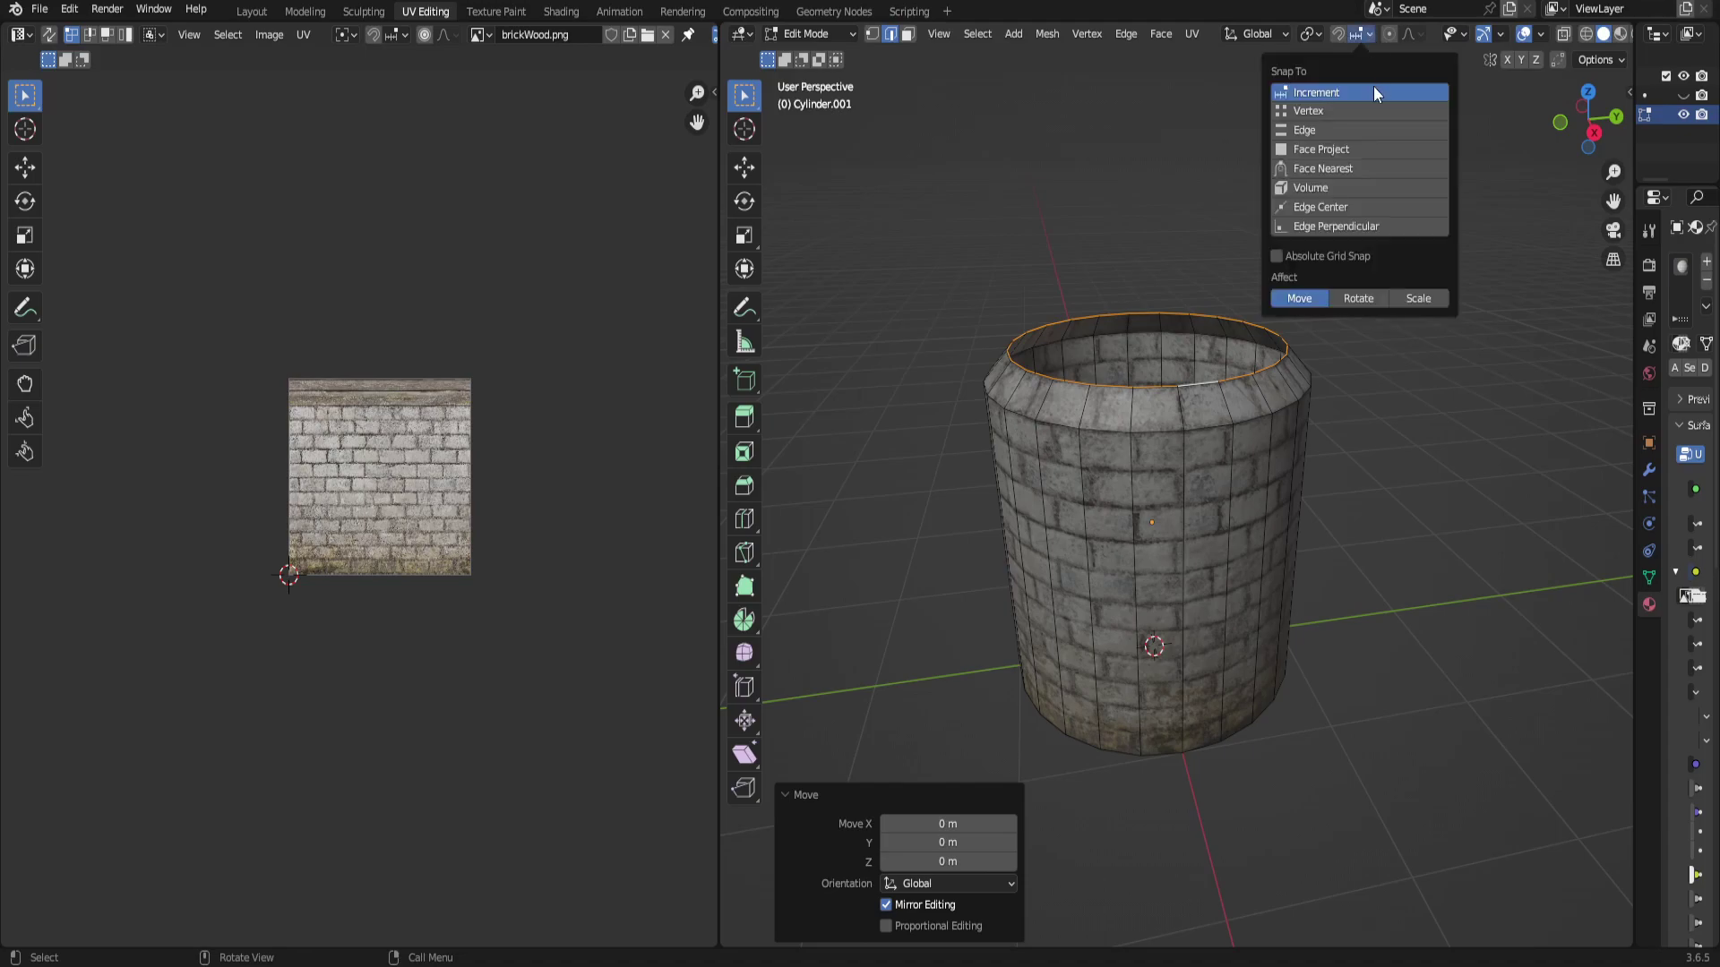
click(1306, 111)
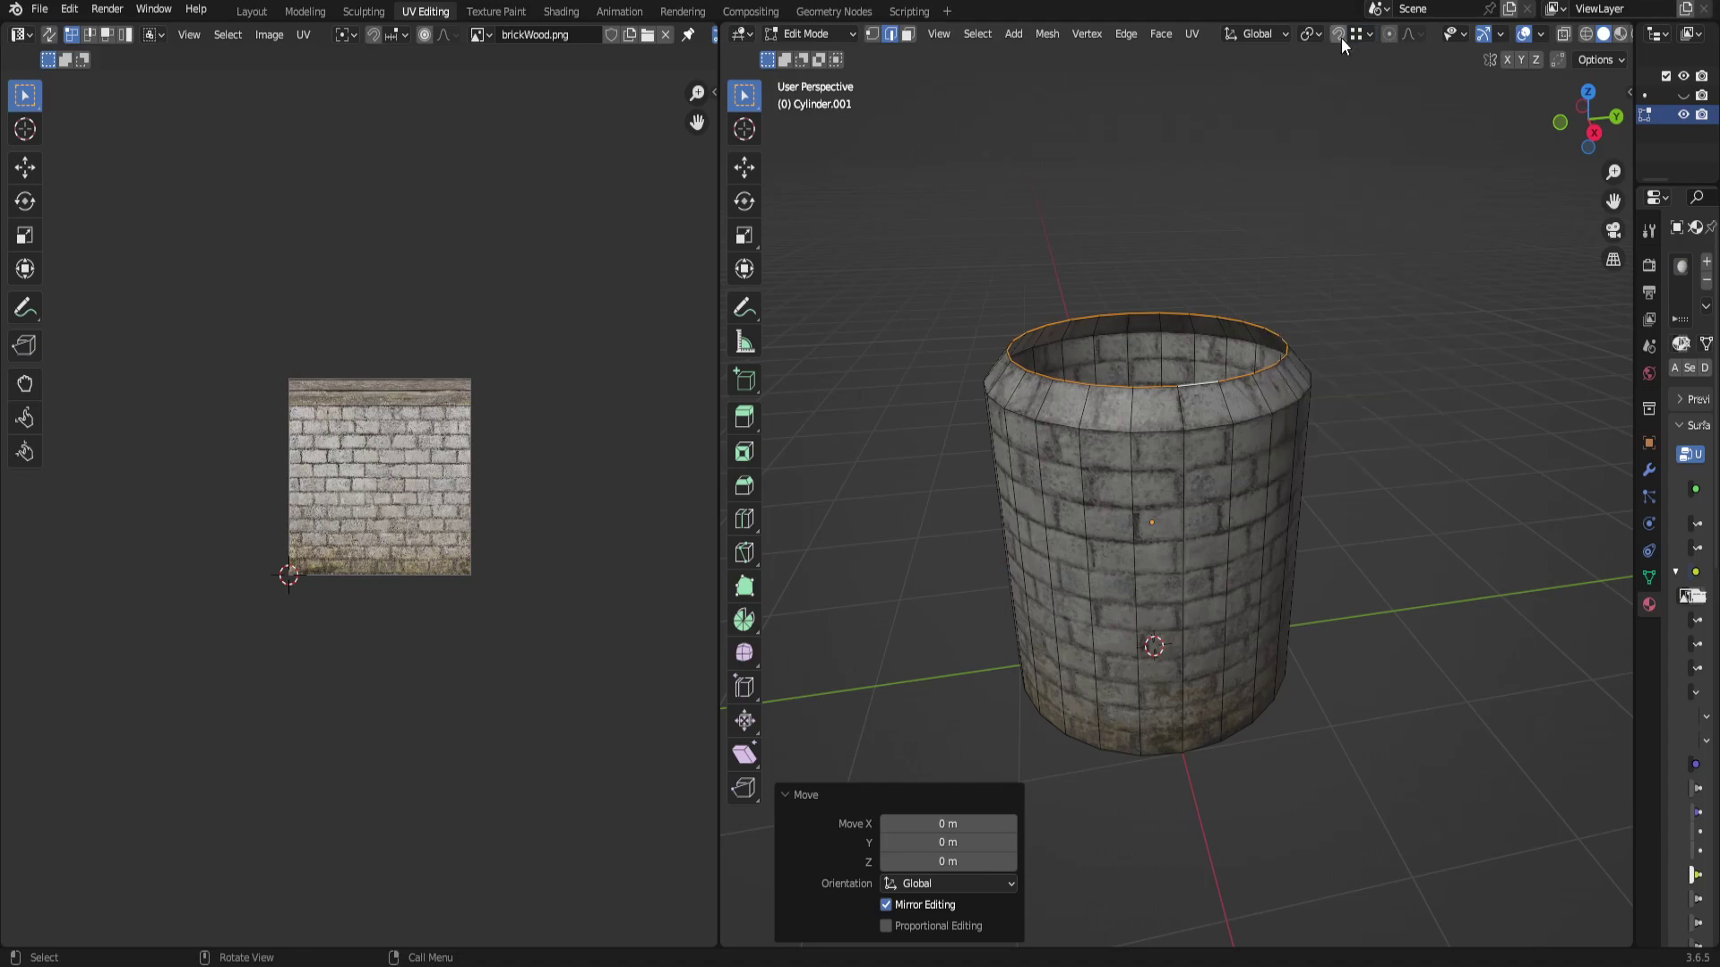
key(g)
key(z)
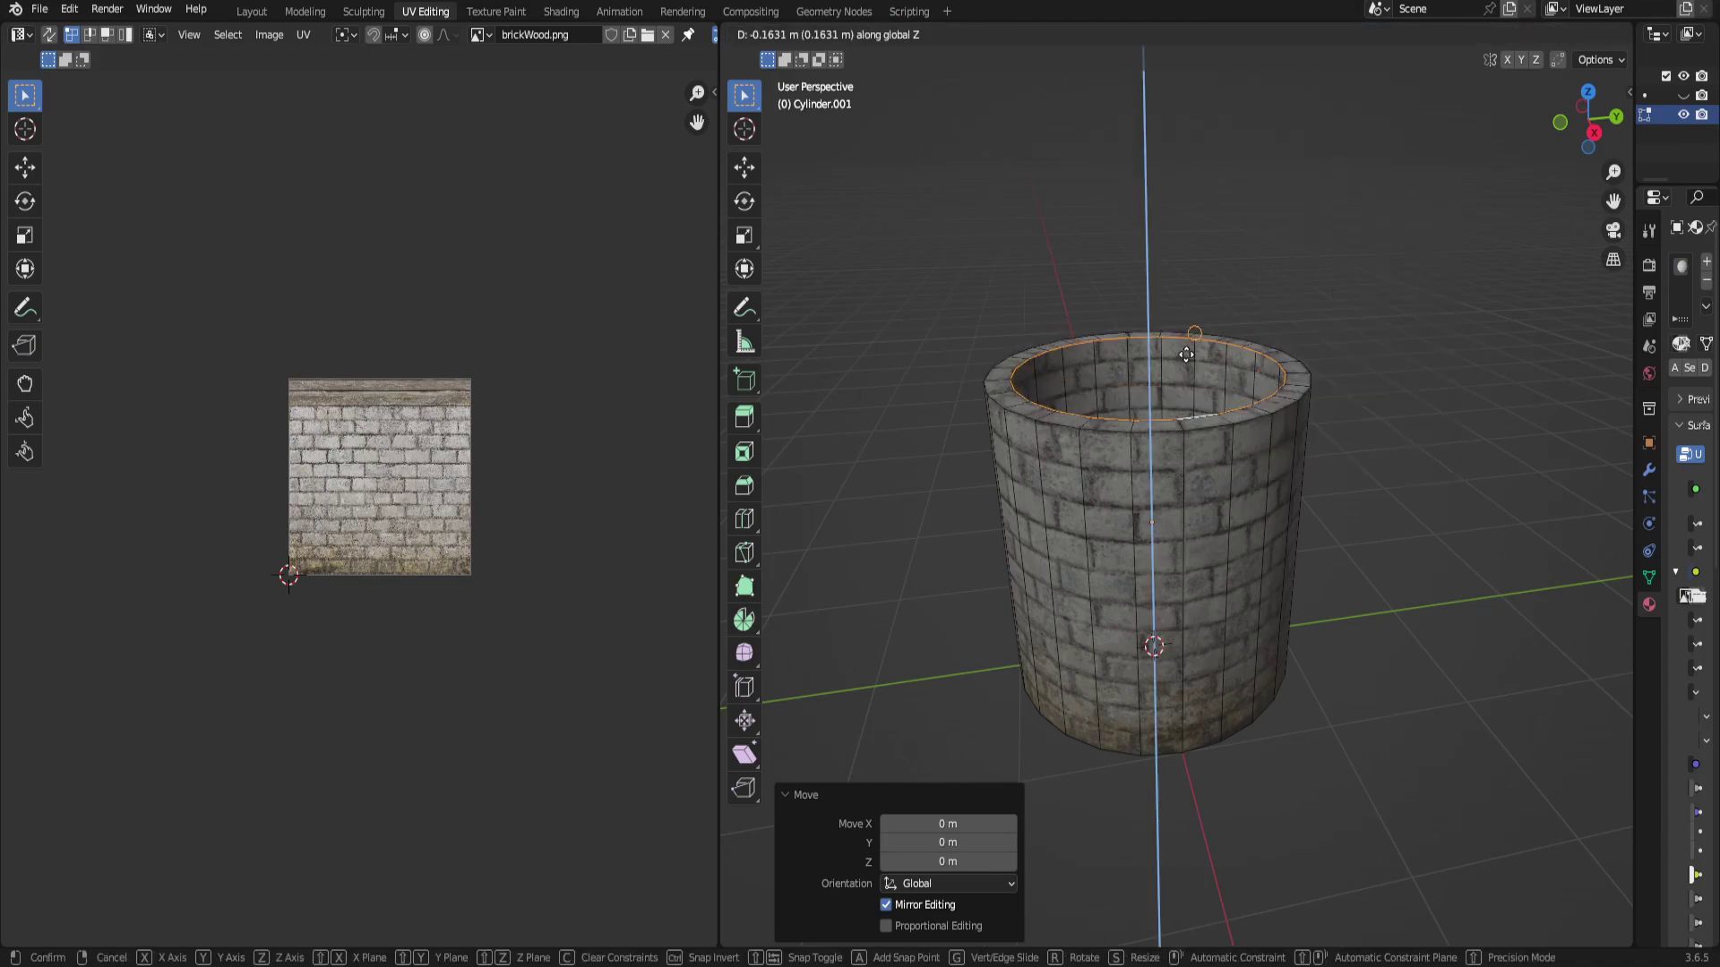
click(1458, 470)
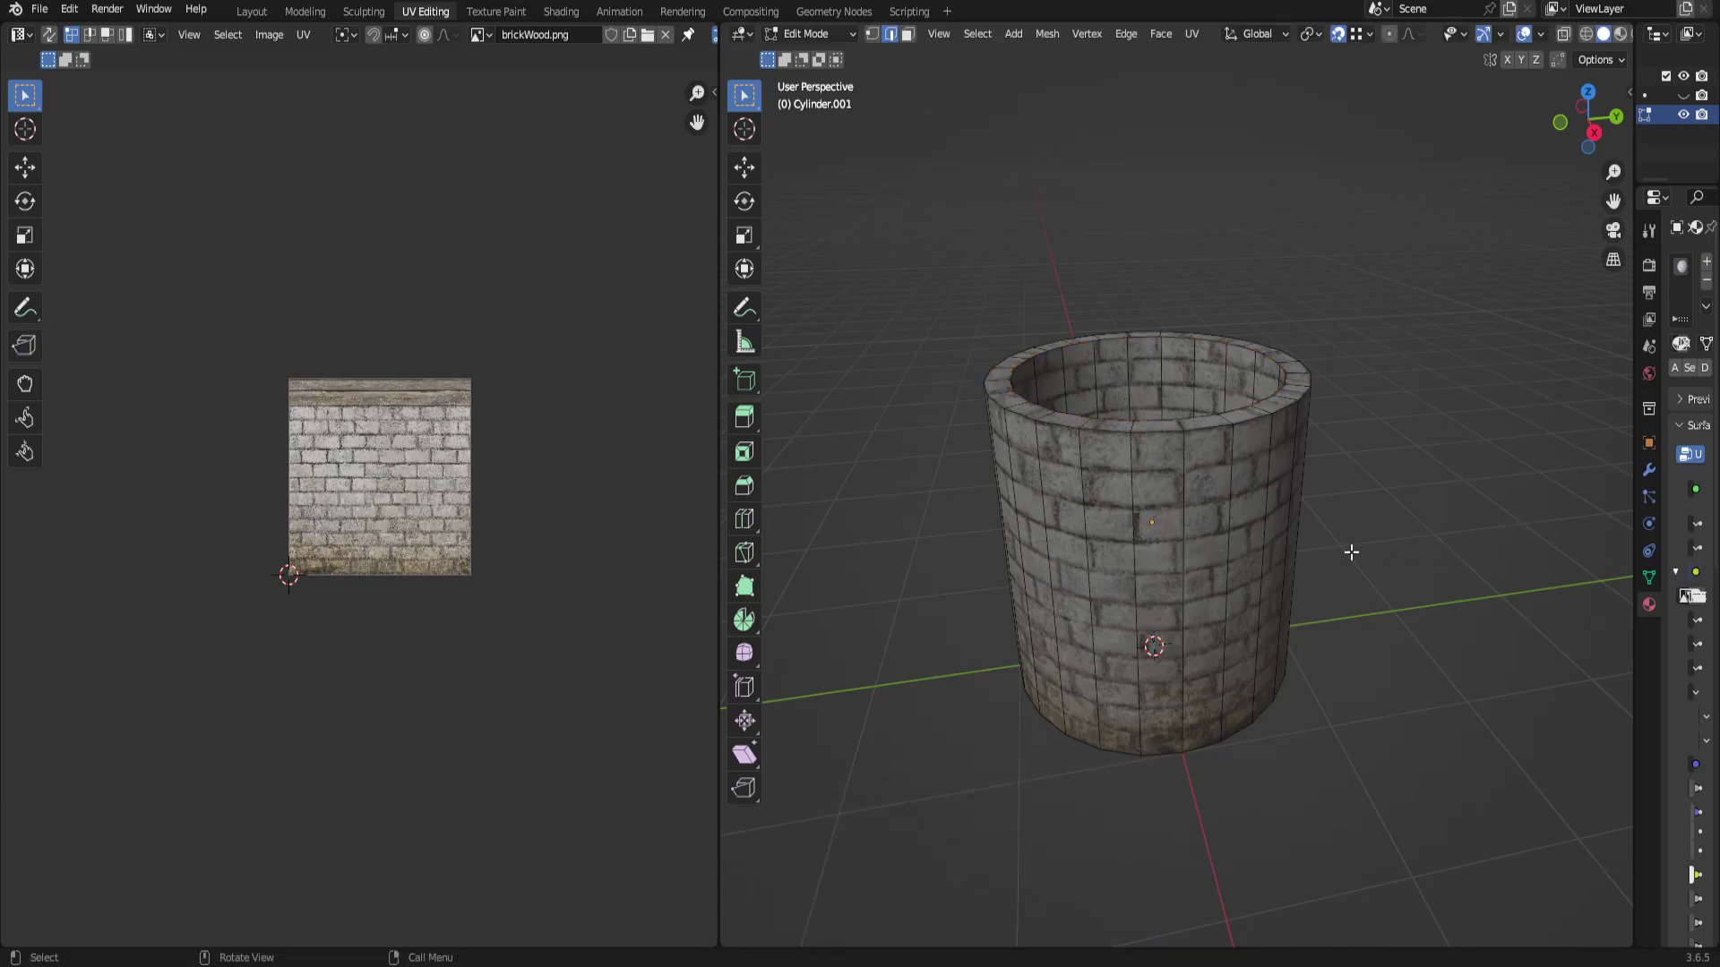
middle_drag(1348, 549, 1352, 410)
key(Tab)
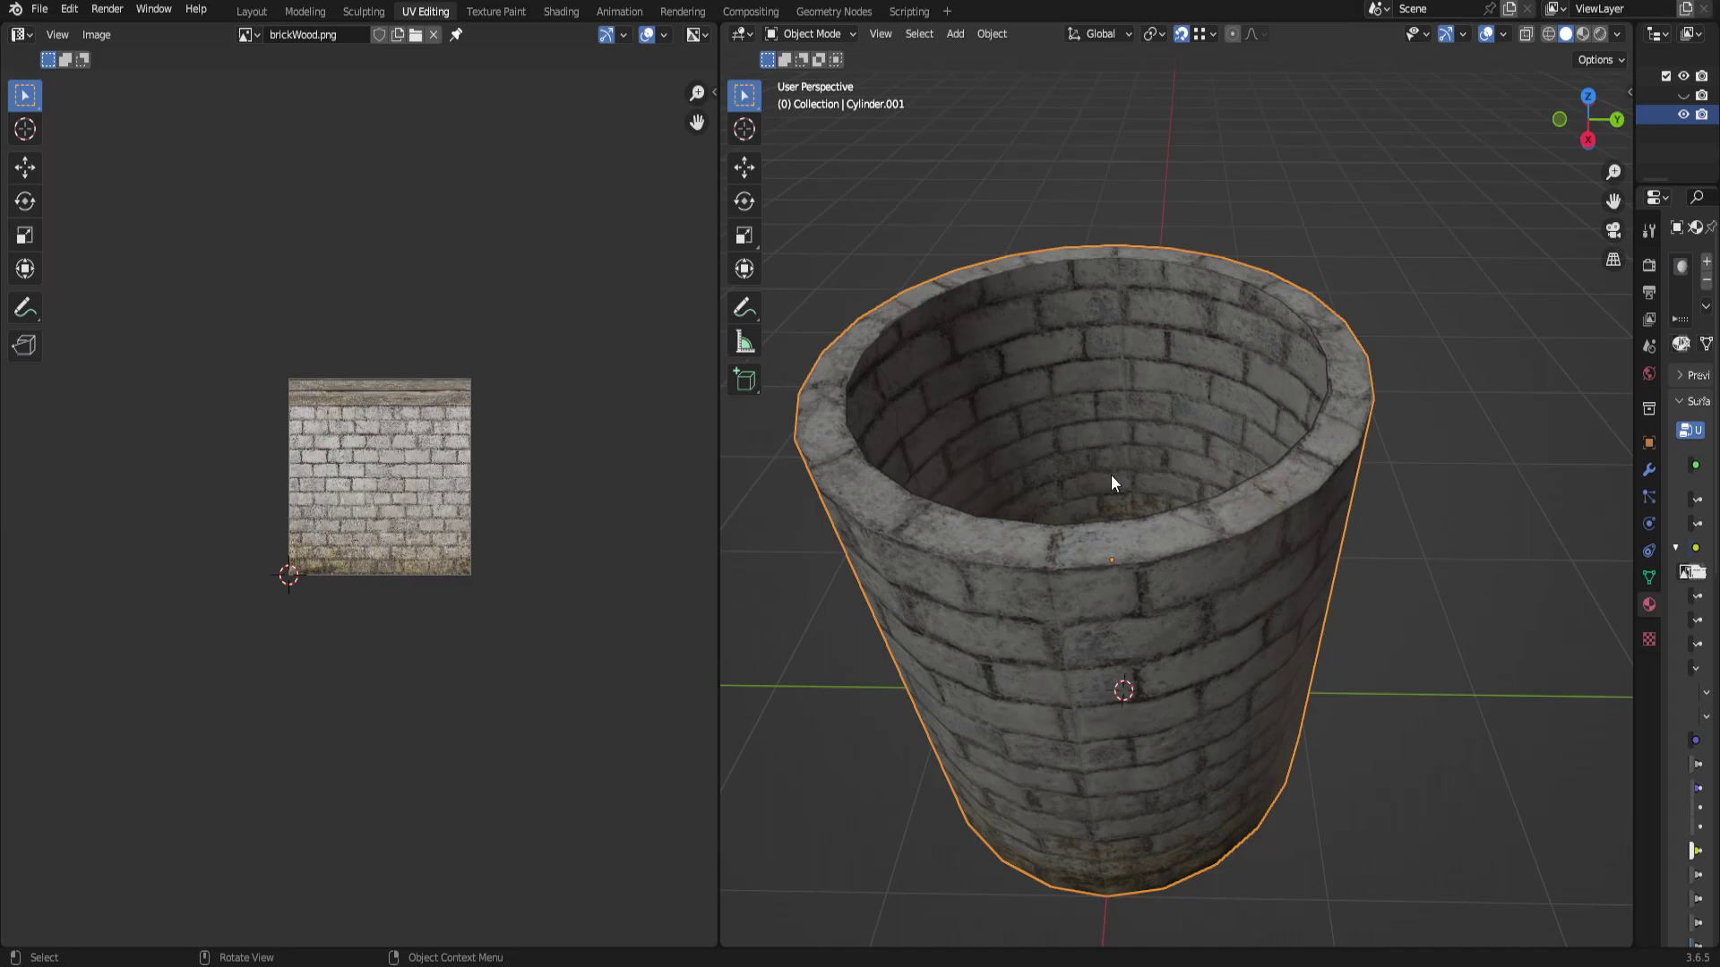
scroll(1110, 475, down, 3)
key(Tab)
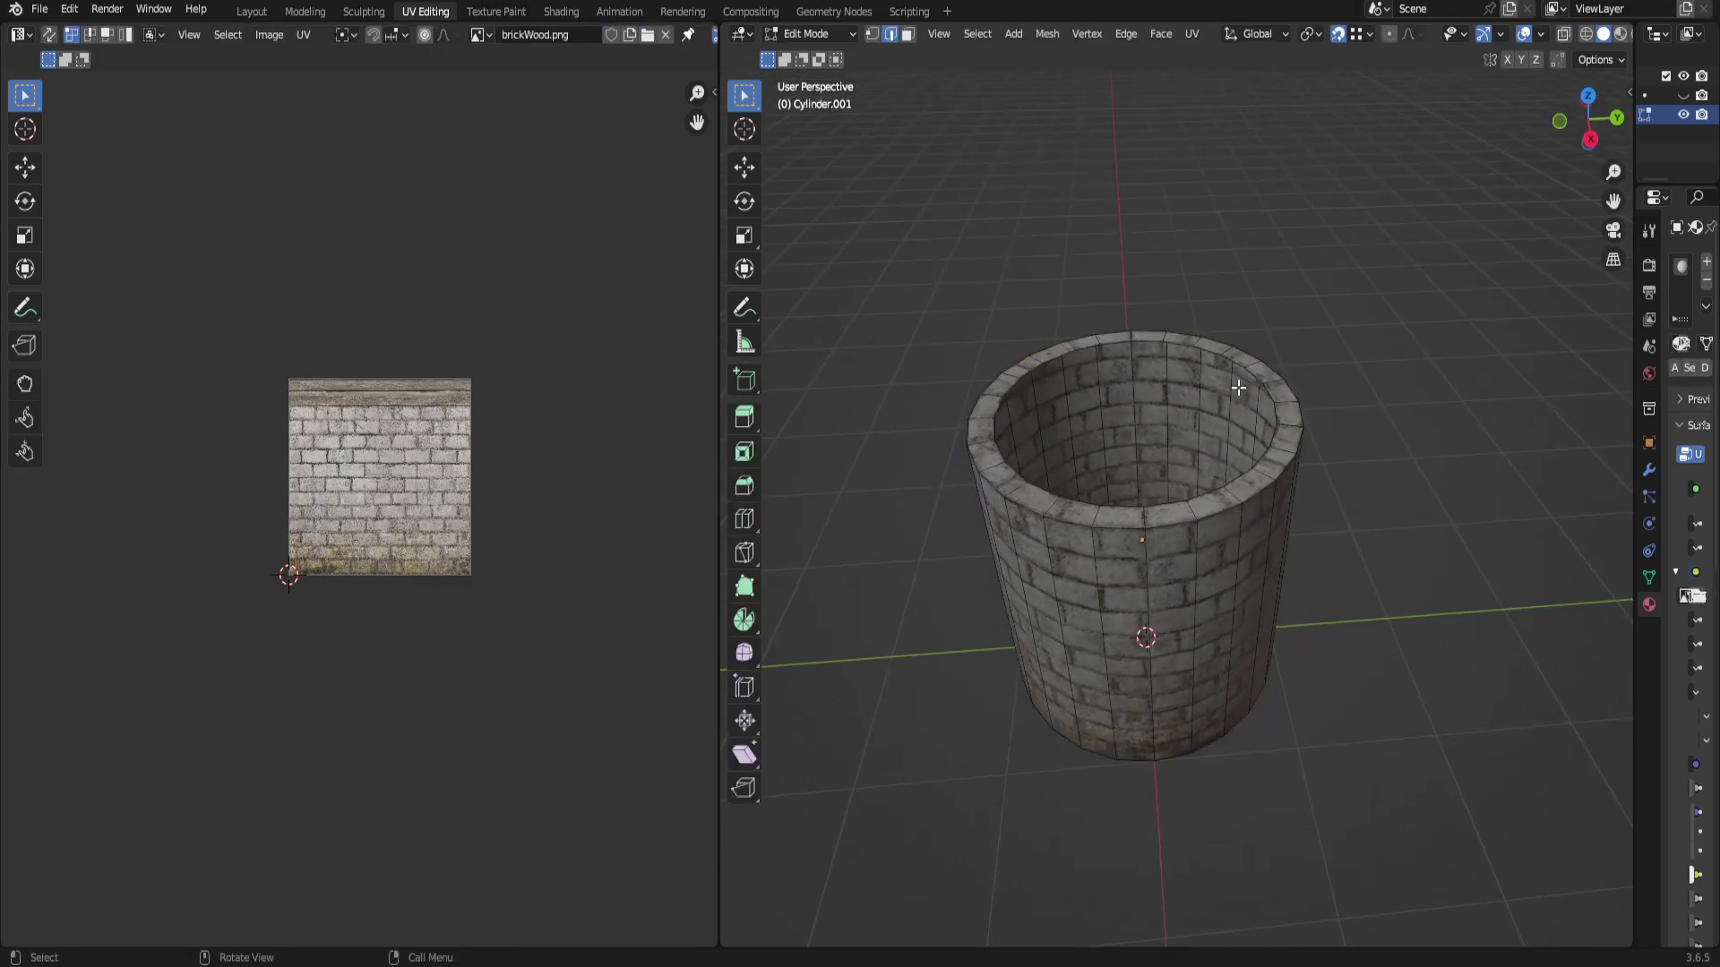
Try to extend the inner rim edge loop straight down to the well's base as an inner wall.
alt+click(1255, 433)
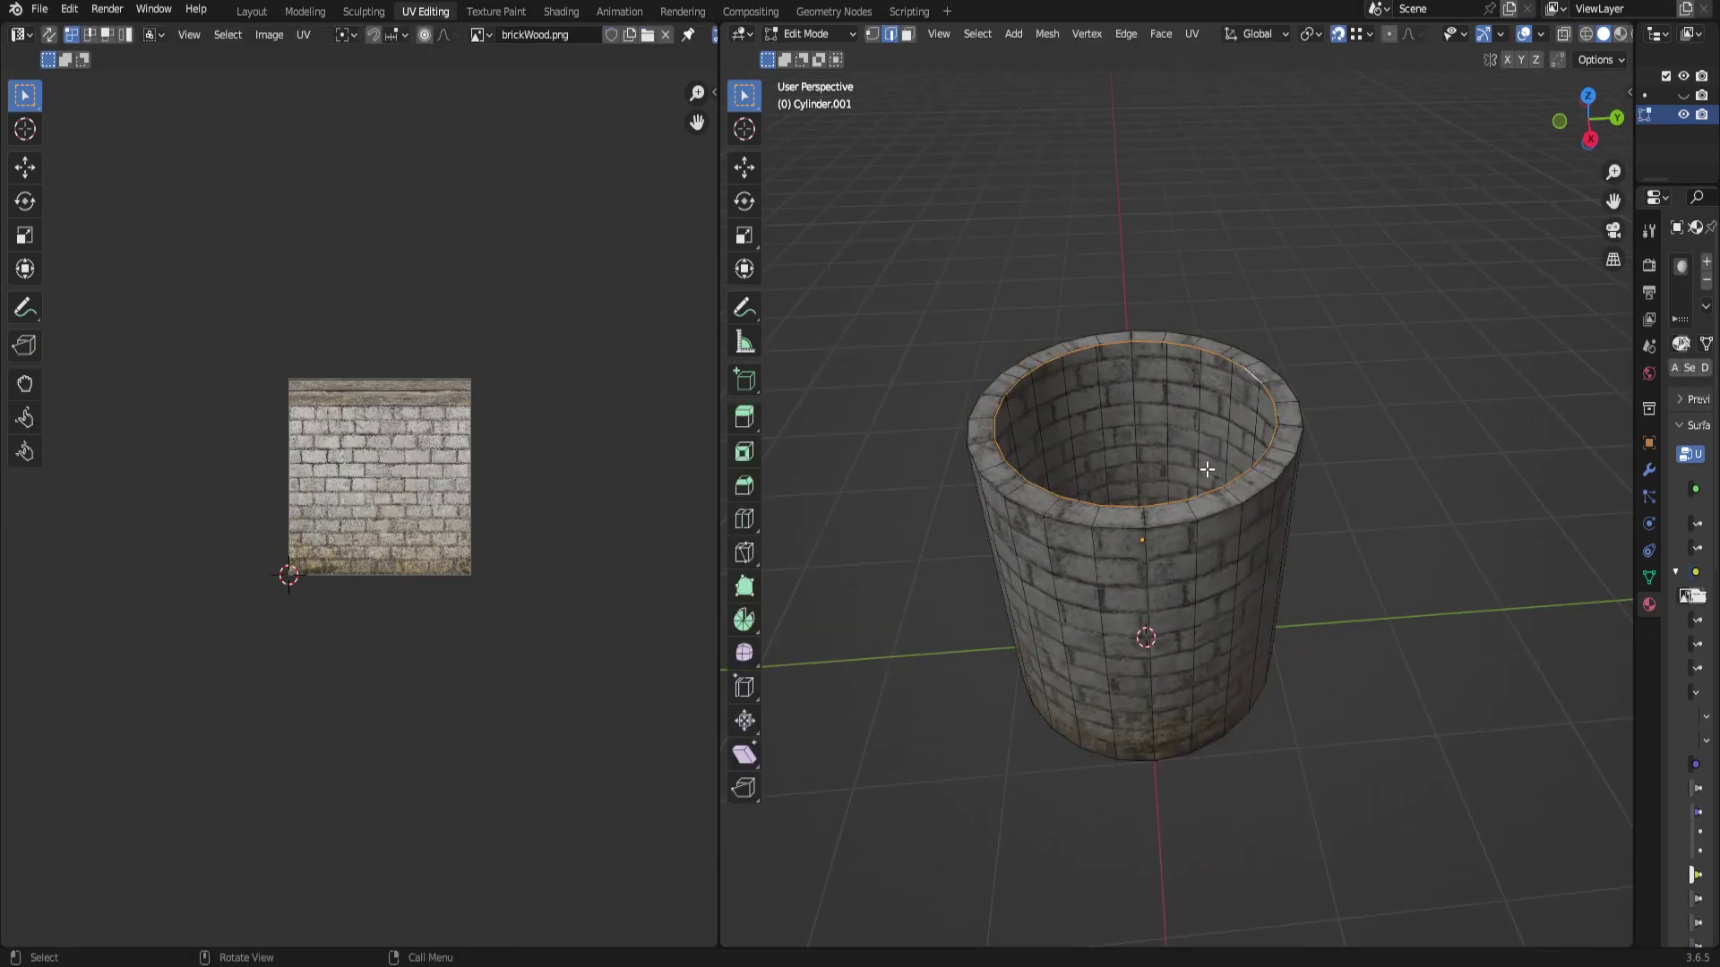
mouse_move(1173, 557)
middle_down()
mouse_move(1148, 502)
mouse_move(1137, 372)
mouse_move(1152, 531)
middle_up()
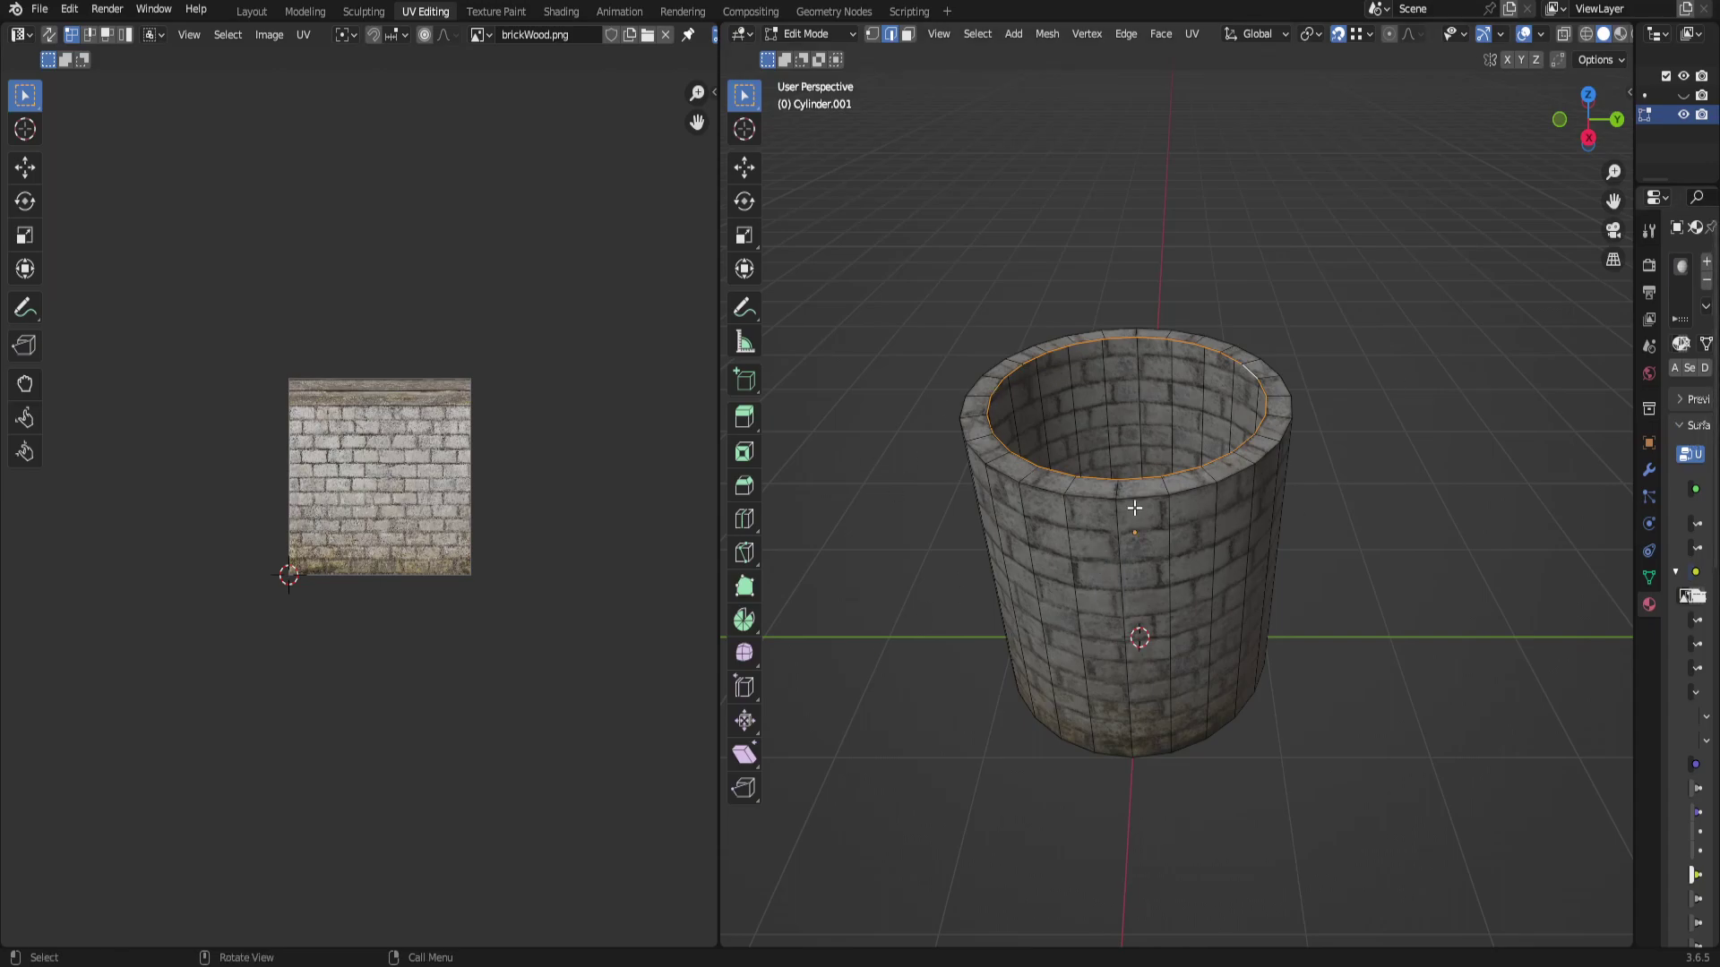
key(g)
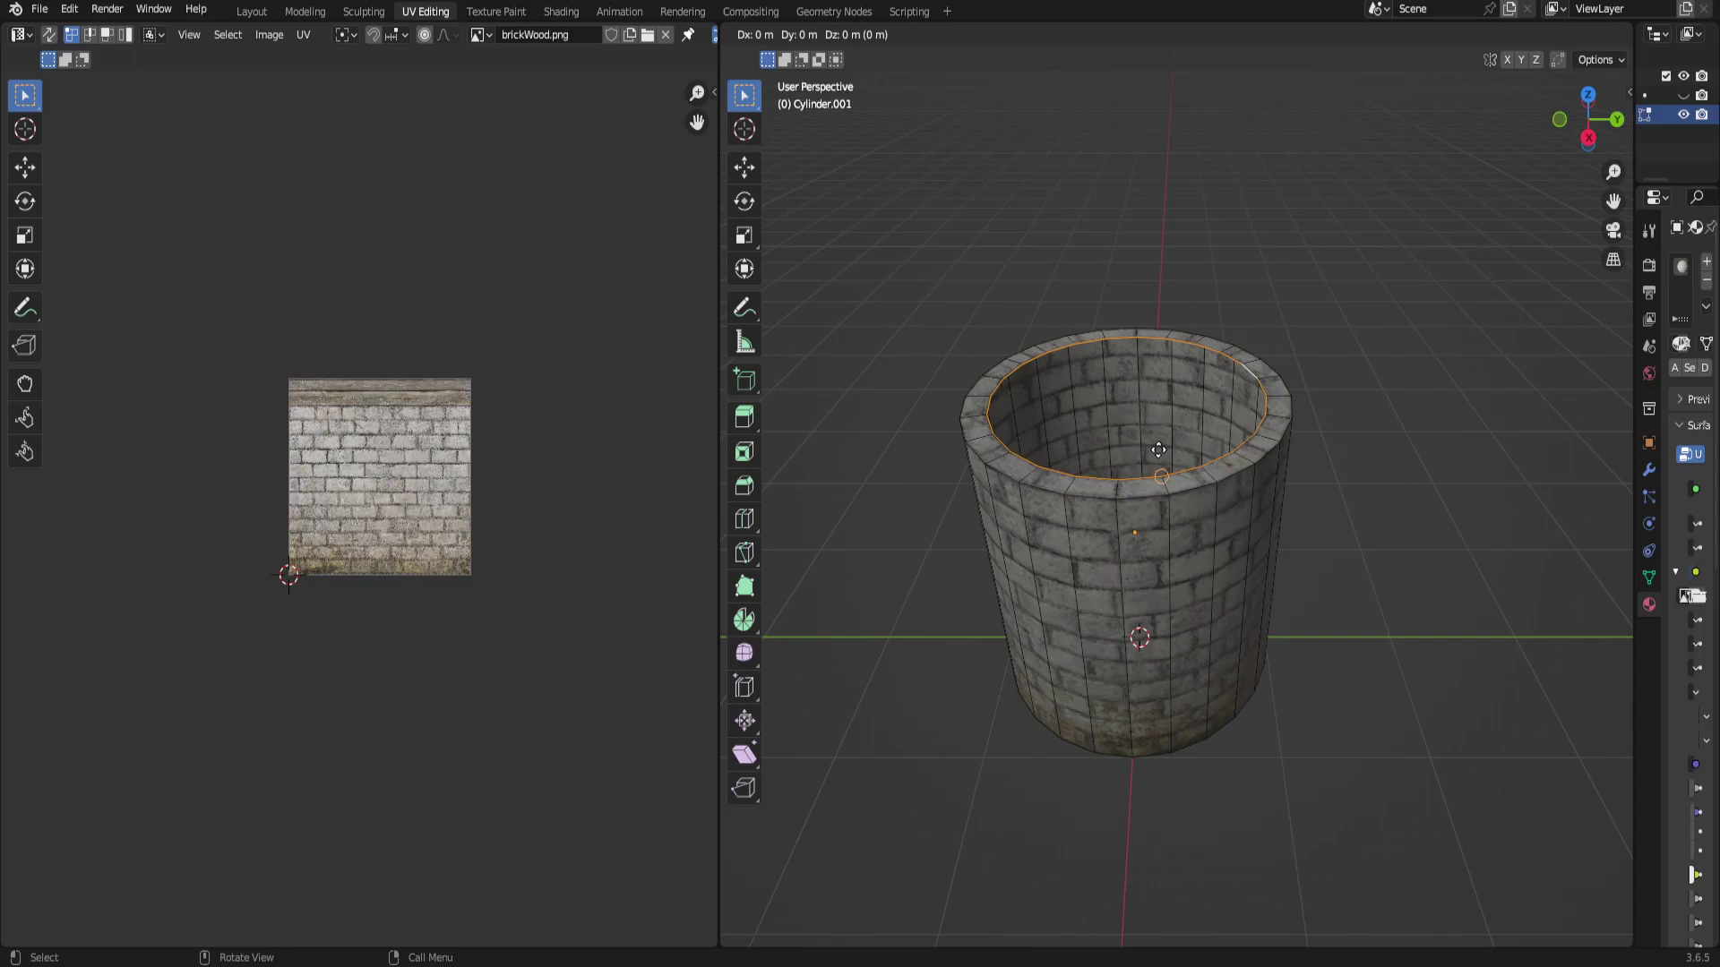
click(1156, 739)
middle_drag(1156, 739, 1374, 556)
scroll(1384, 583, down, 3)
scroll(1348, 538, up, 2)
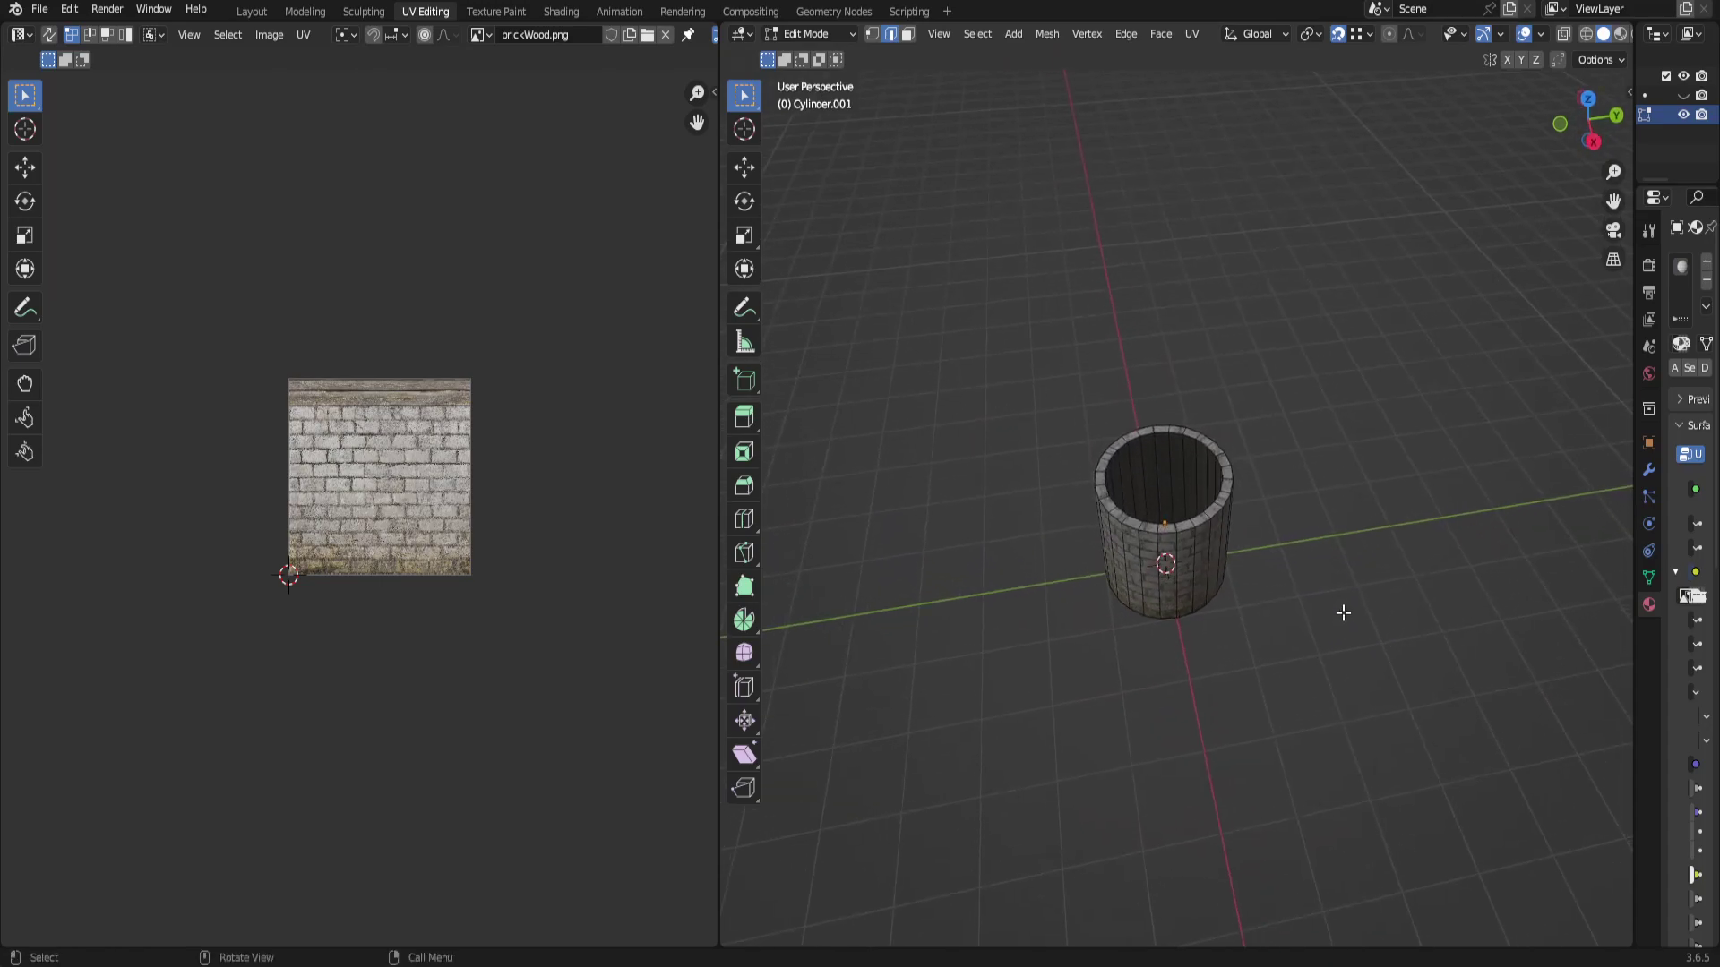
middle_drag(1210, 504, 1188, 541)
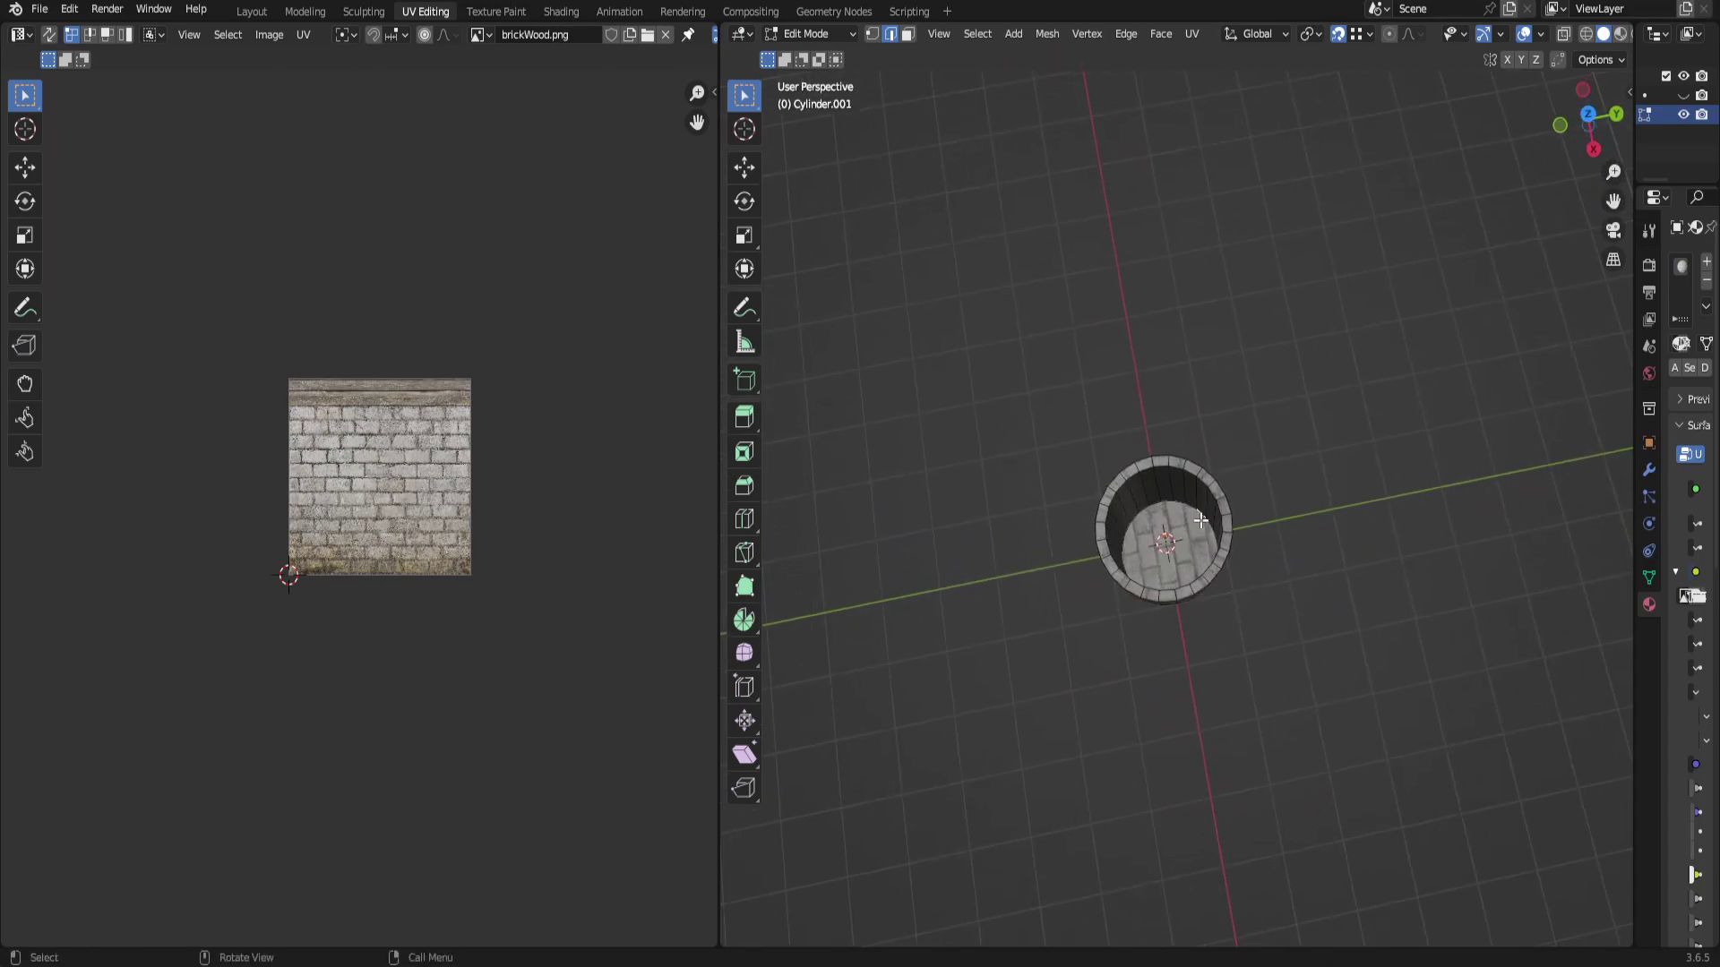
middle_drag(1233, 599, 1309, 469)
scroll(1351, 499, up, 3)
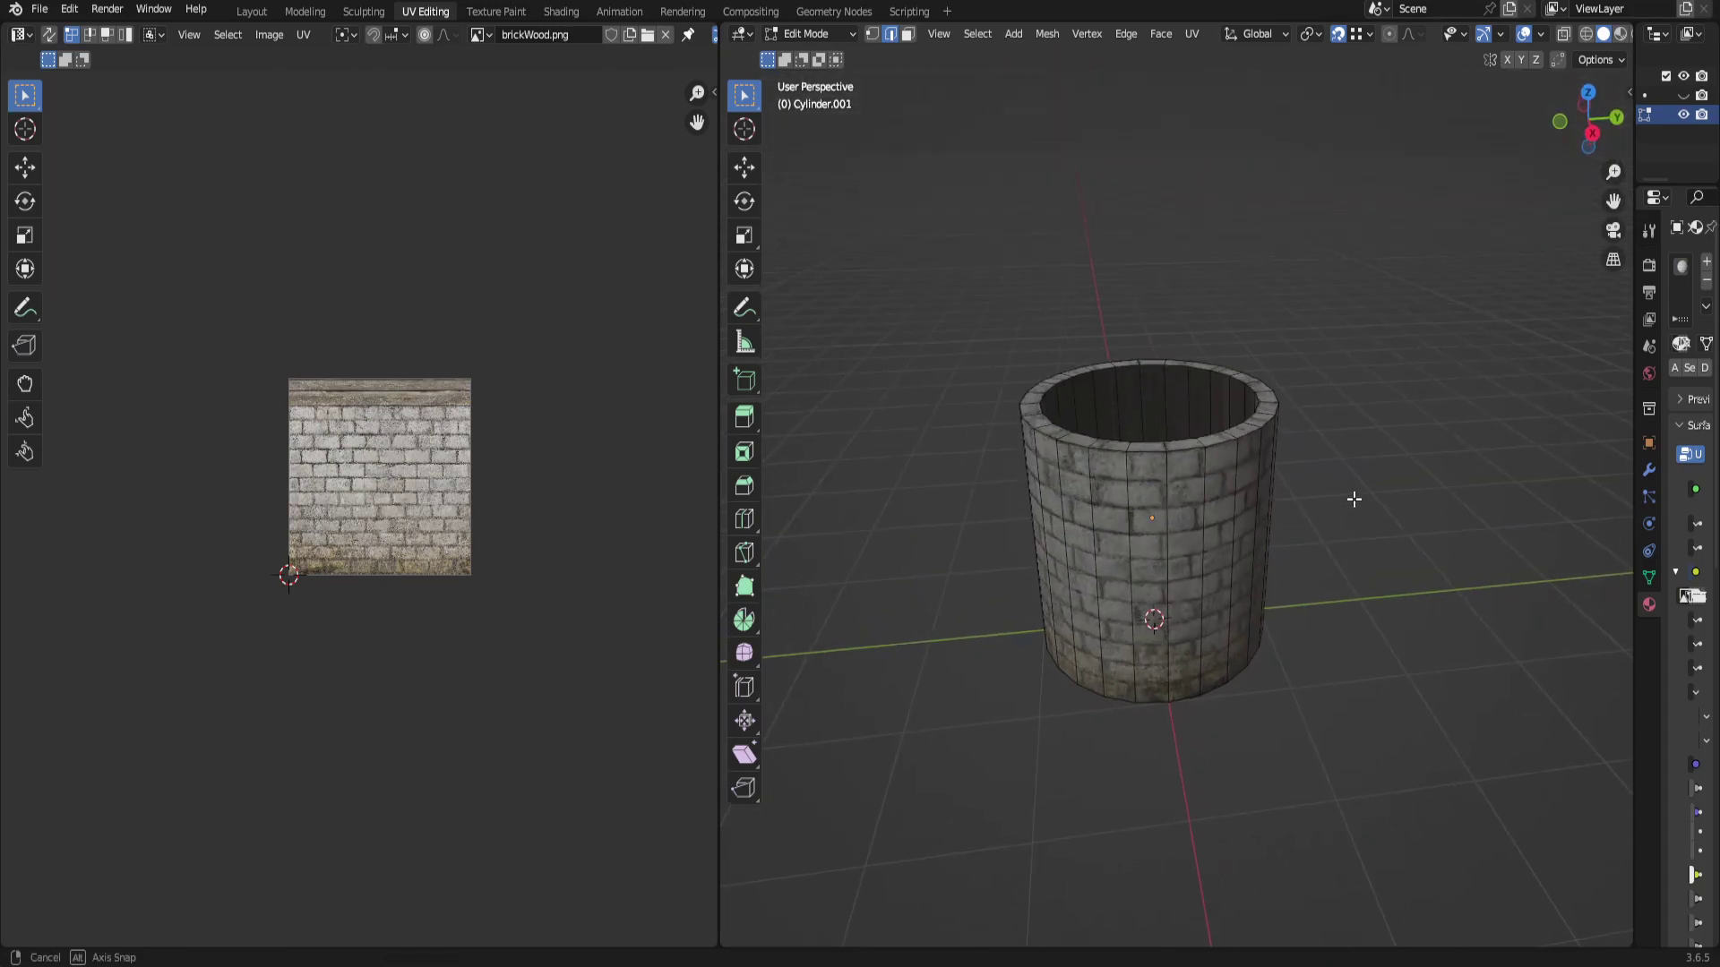
Examine the inner wall's face loop and its bottom edge loop from beneath the well.
key(3)
alt+click(1236, 395)
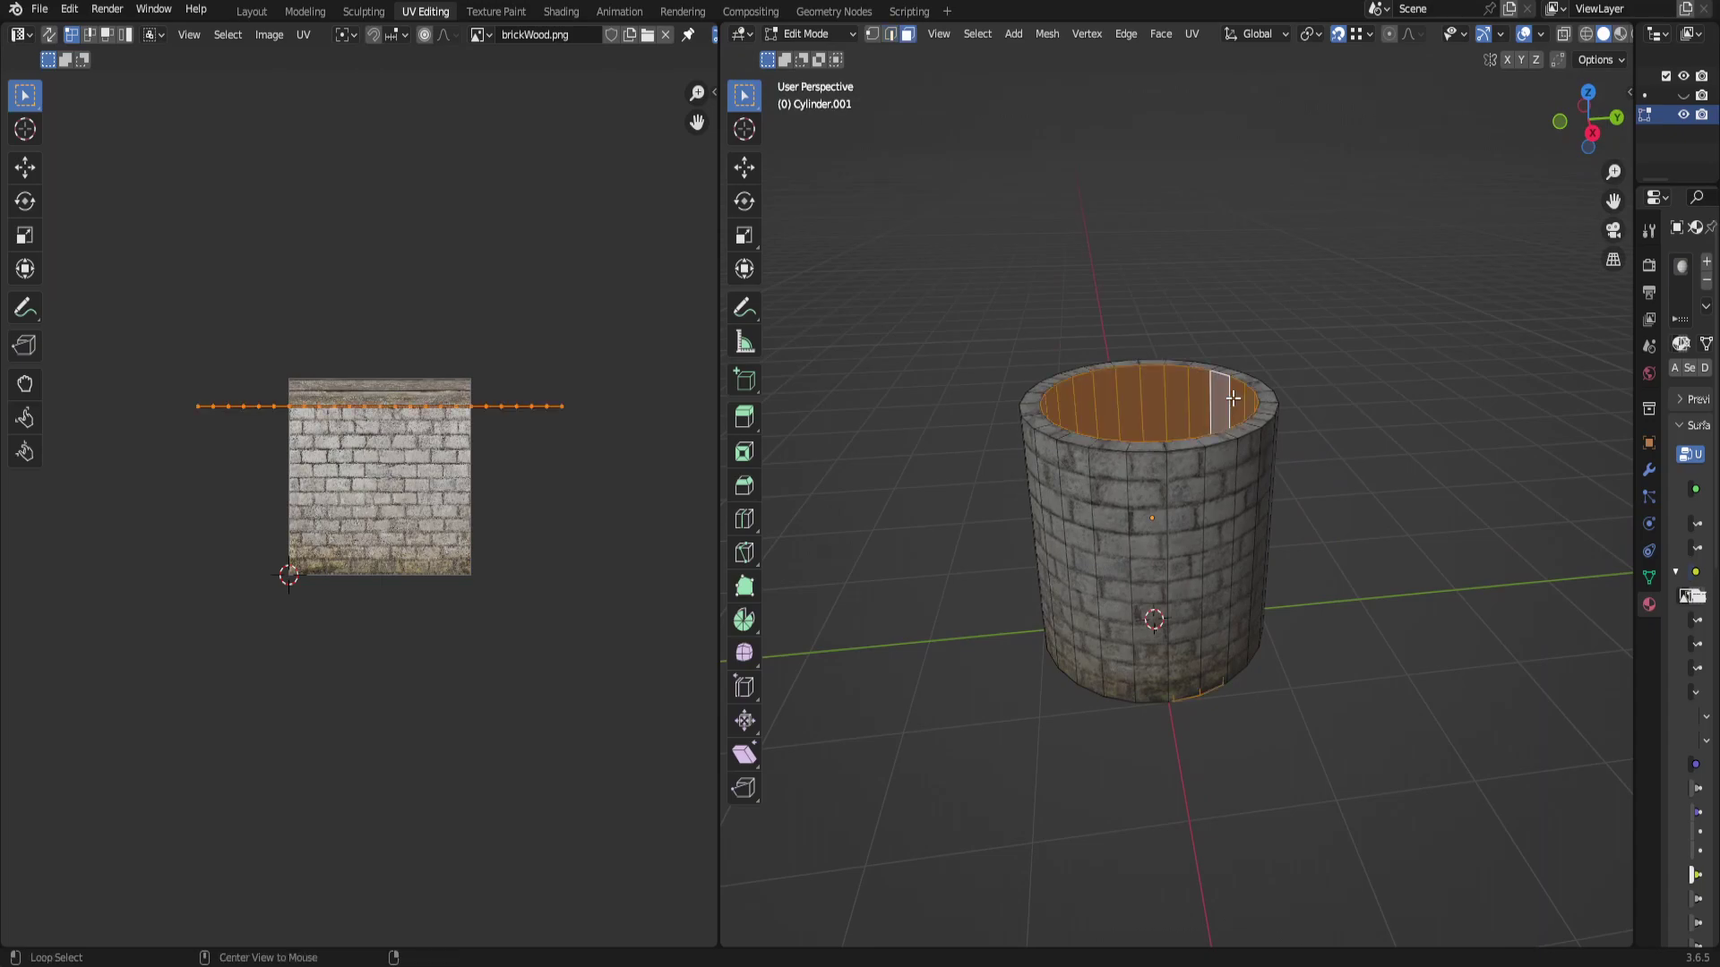
middle_drag(1217, 603, 1177, 280)
key(alt+a)
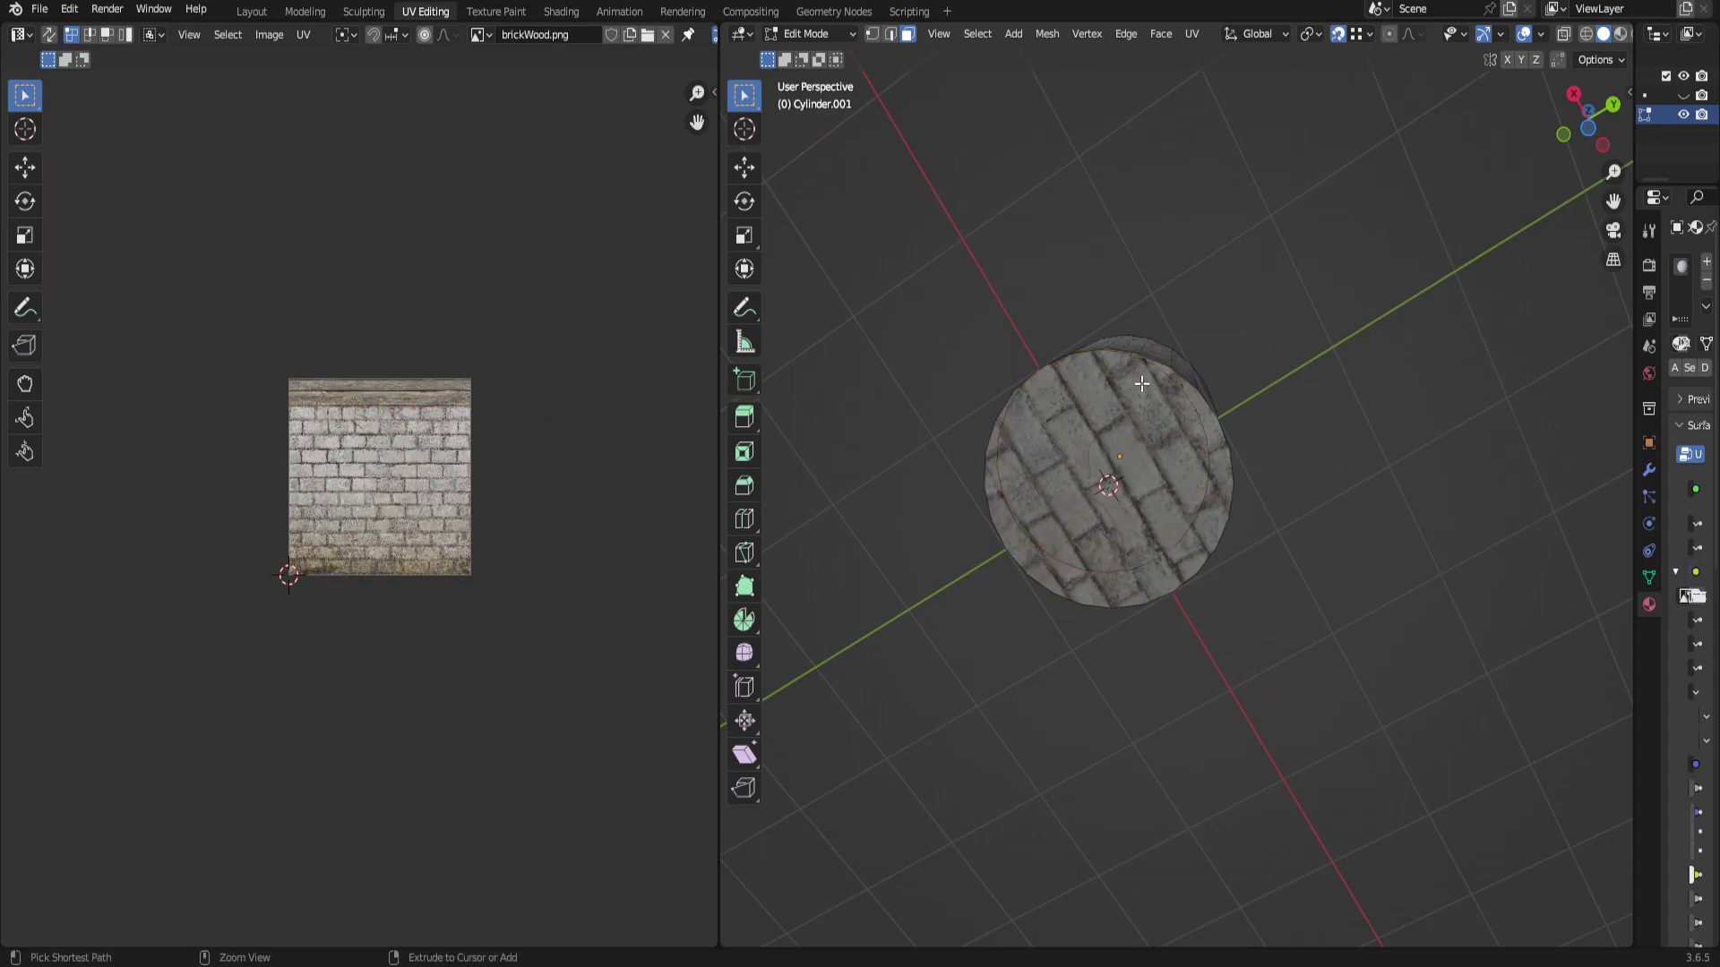
key(2)
alt+click(1144, 334)
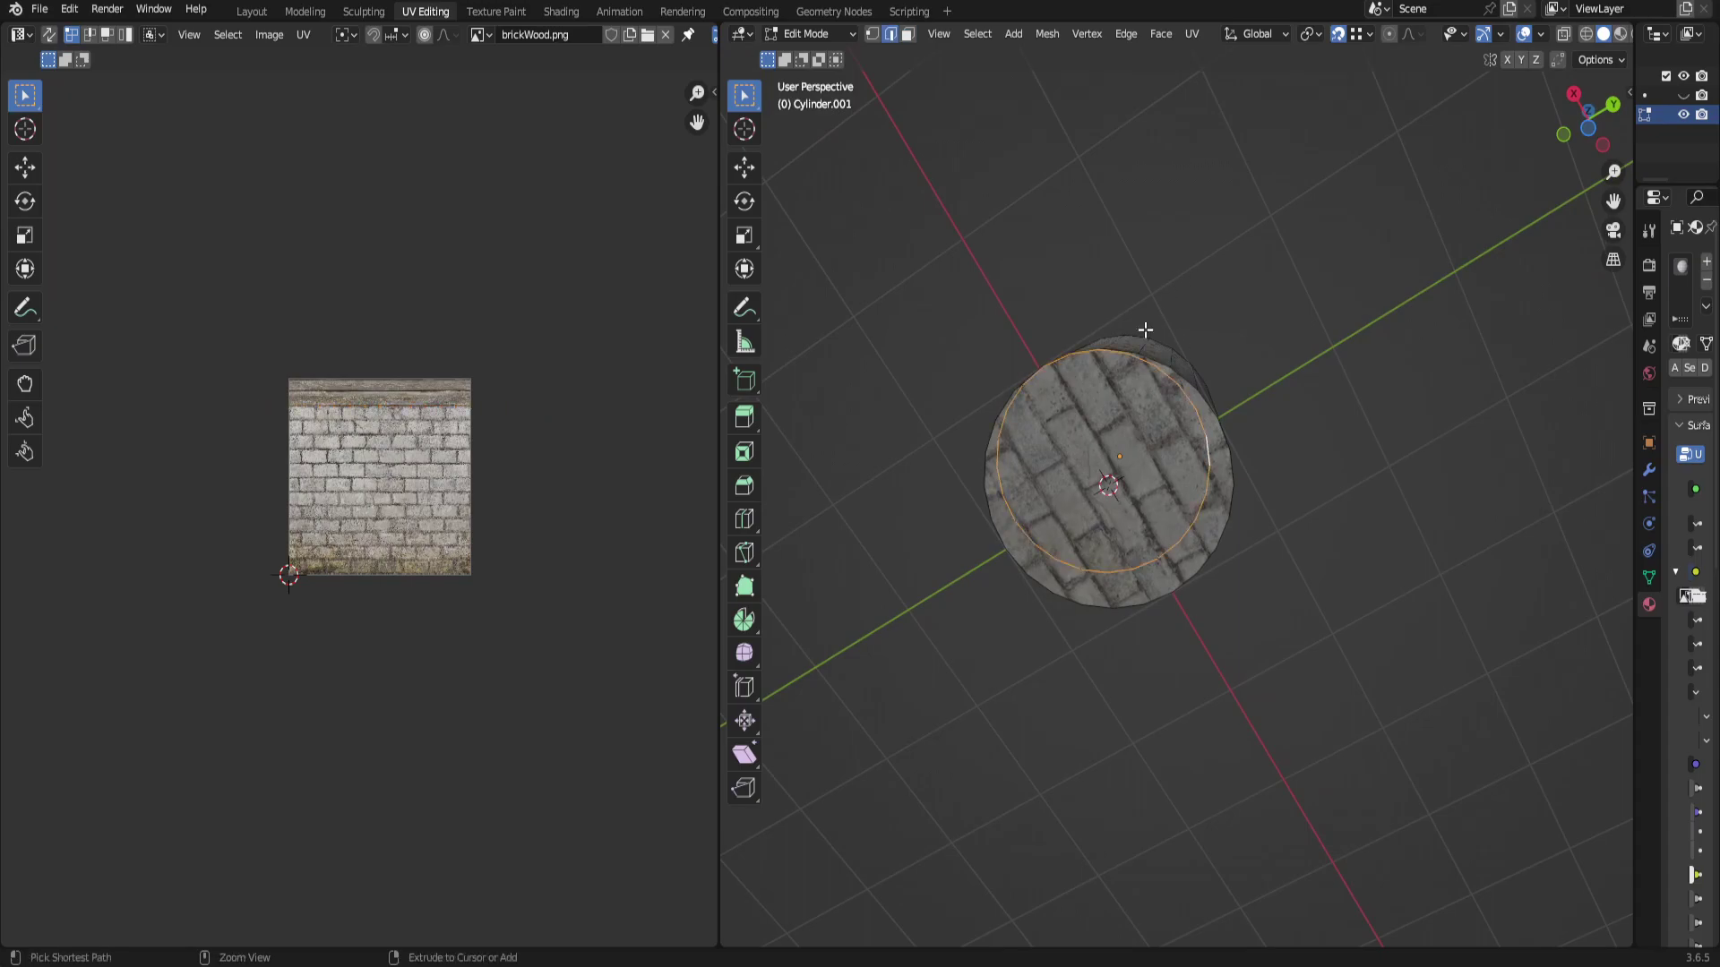
Try moving the inner rim edge loop about 2 m down along Z to the base, and undo the move.
middle_drag(1238, 513, 1202, 362)
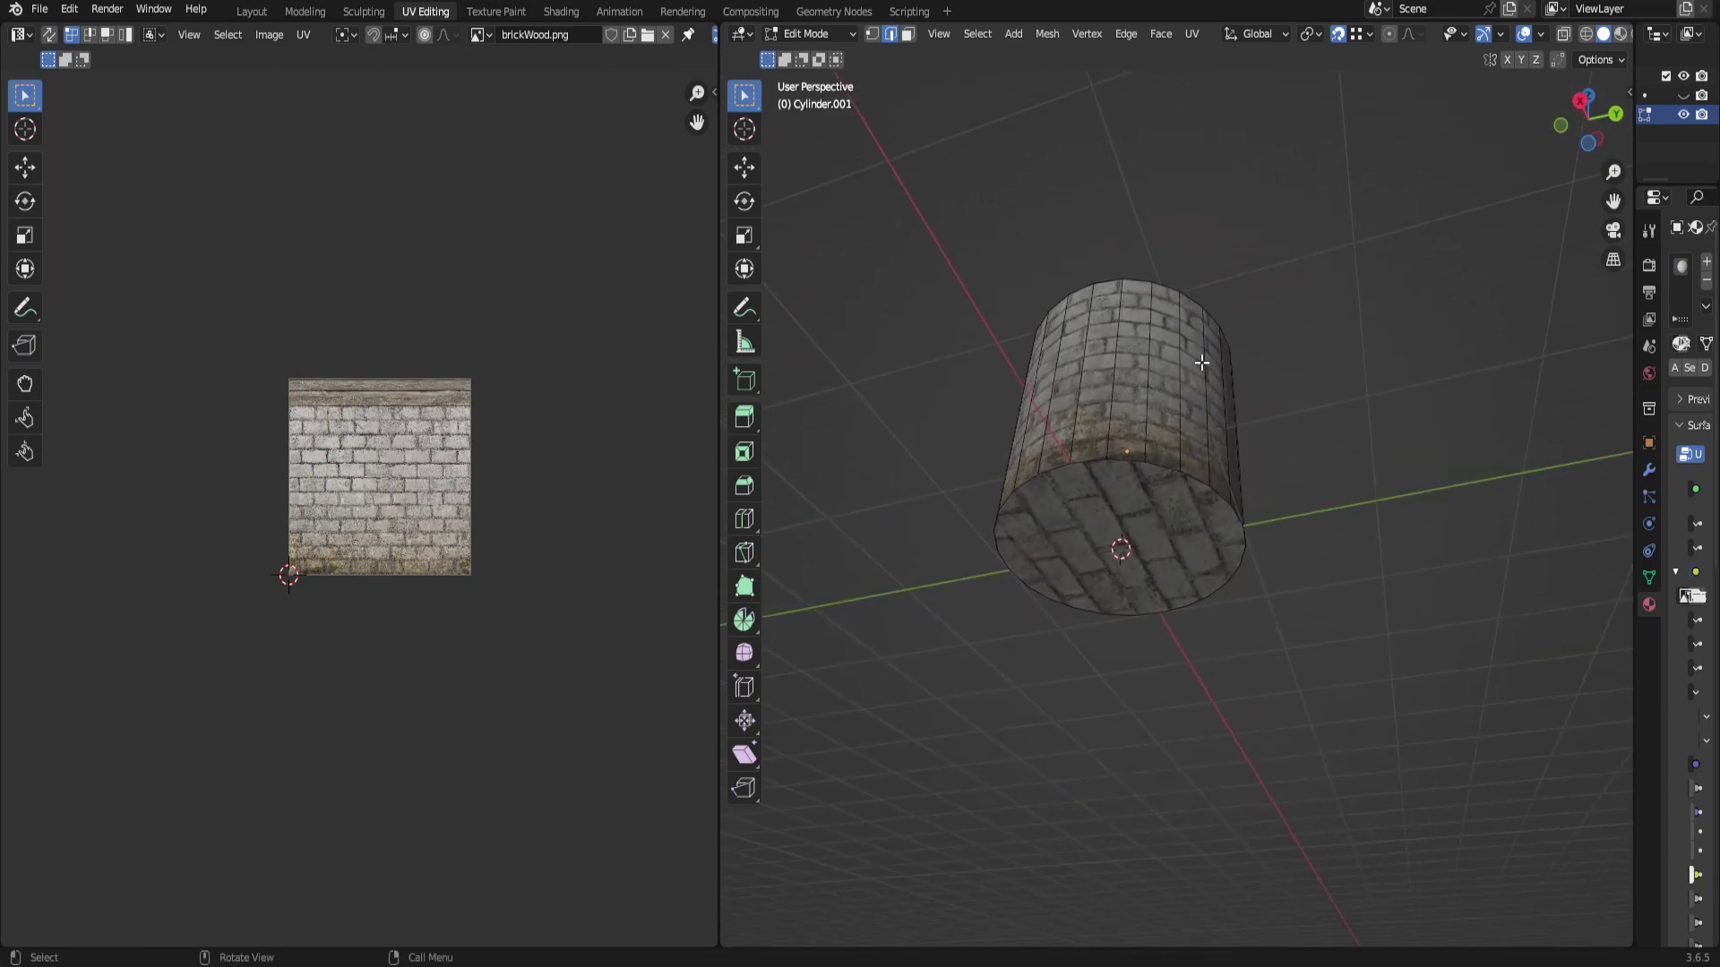
key(g)
key(z)
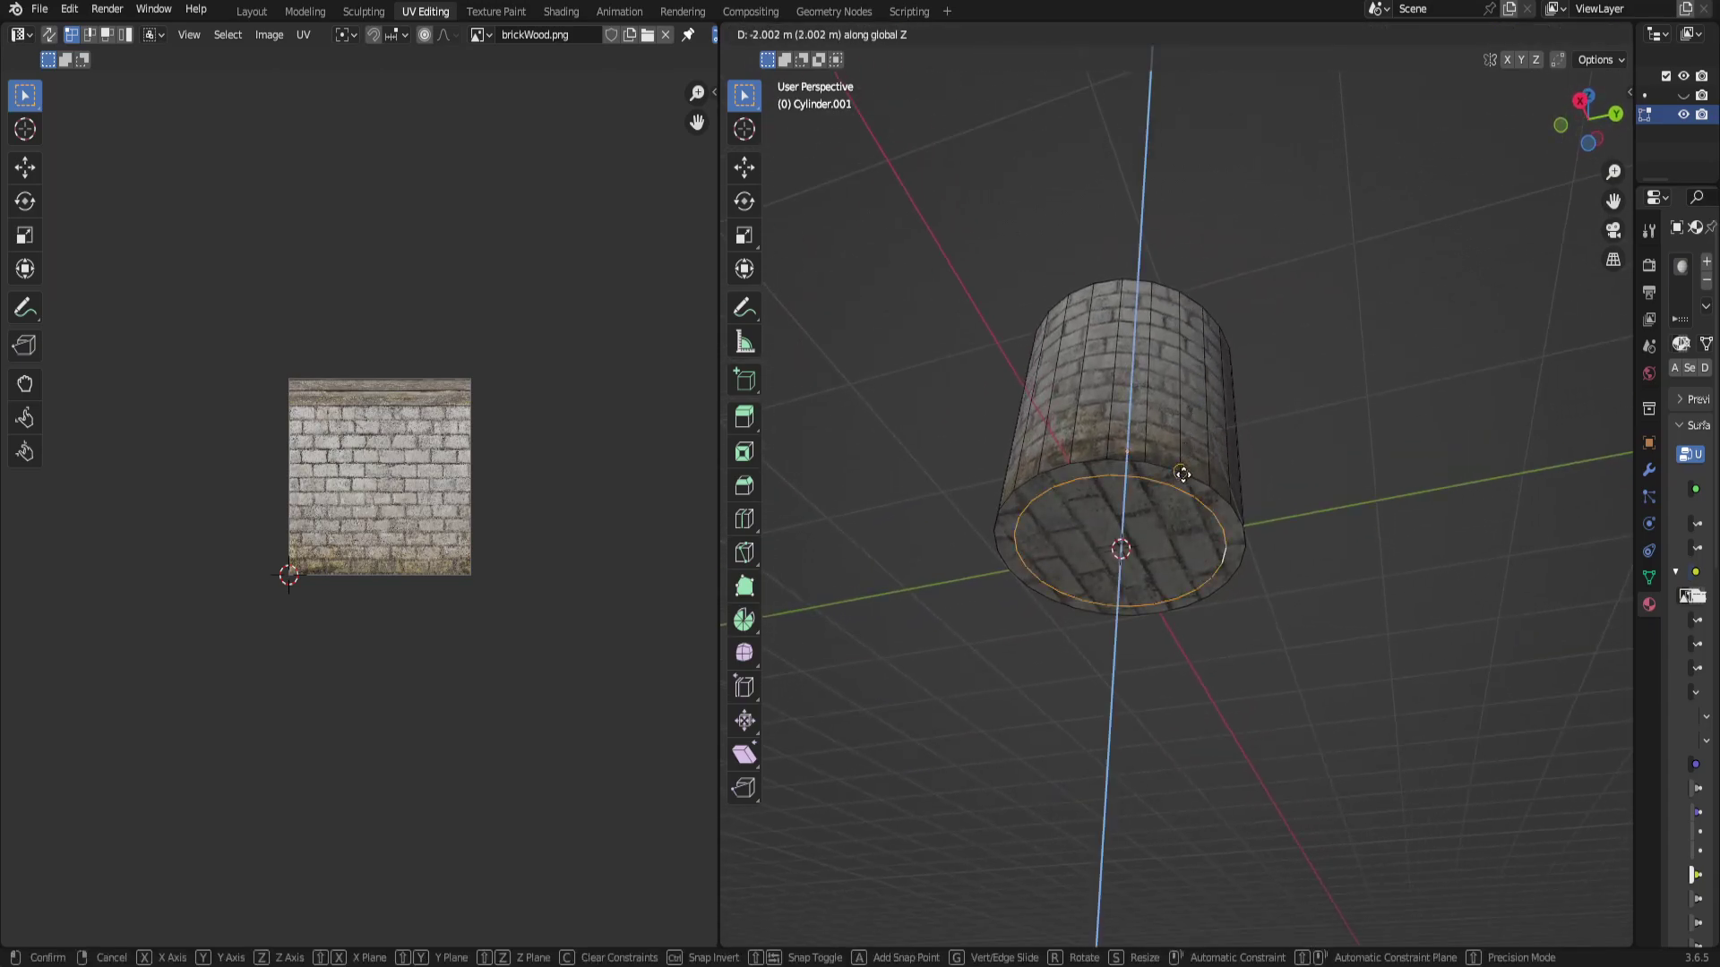
click(1188, 471)
middle_drag(1255, 543, 1183, 395)
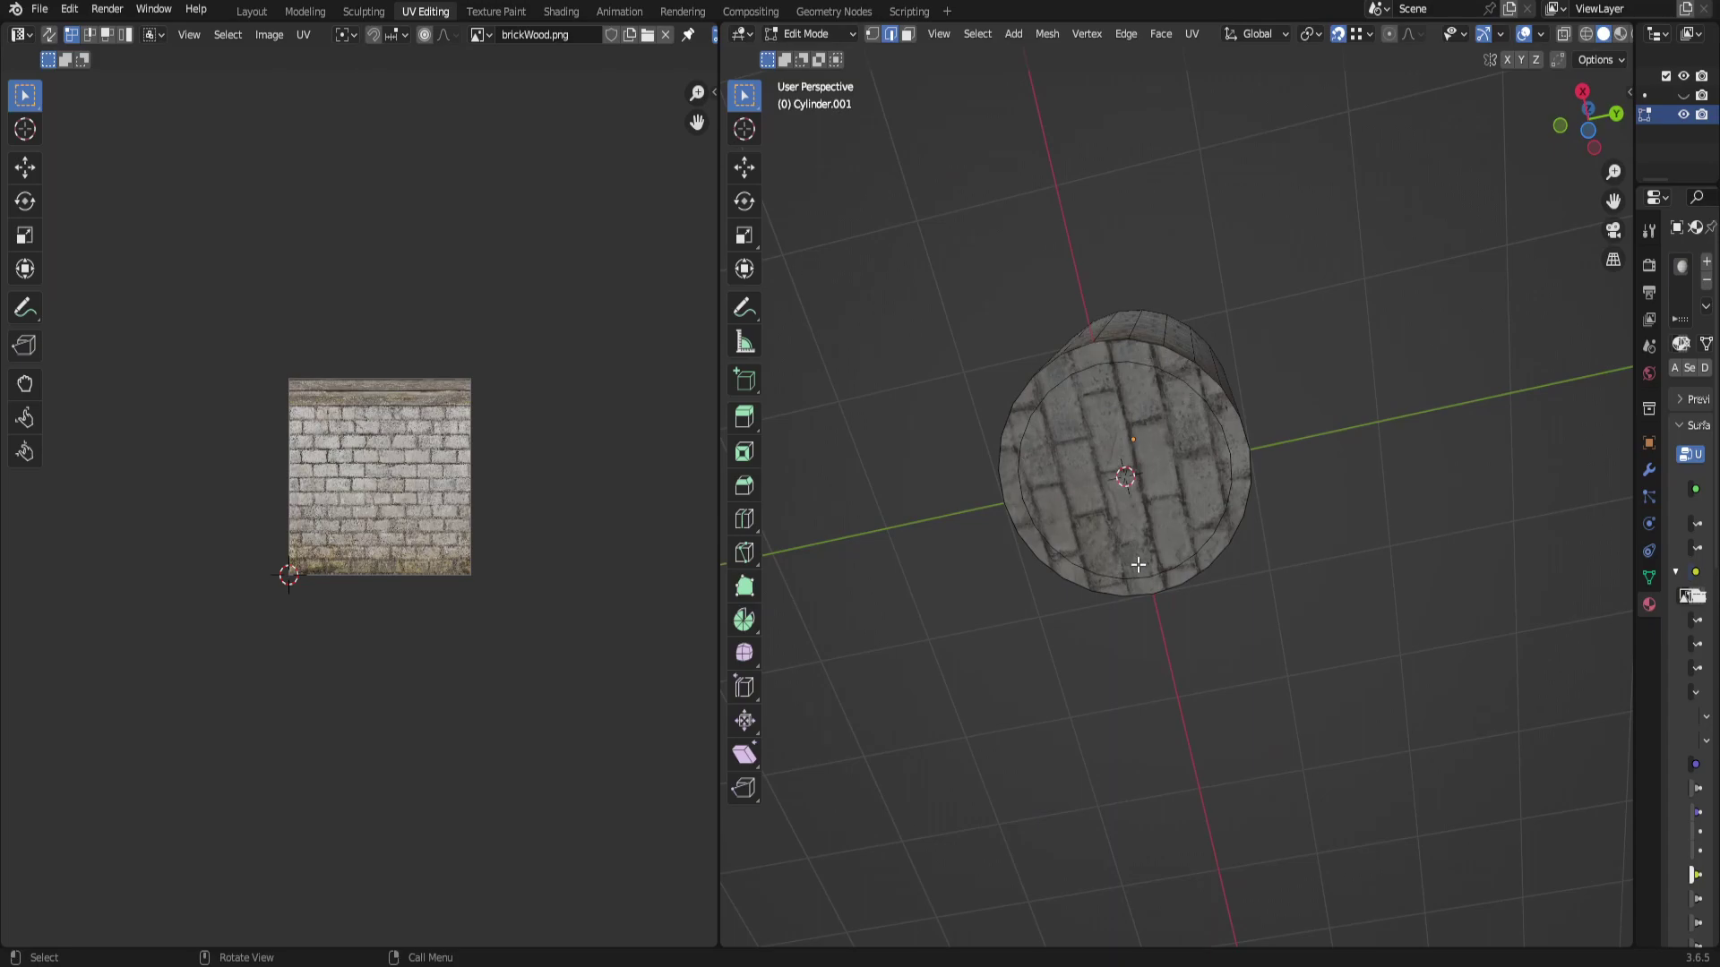
middle_drag(1218, 318, 1241, 563)
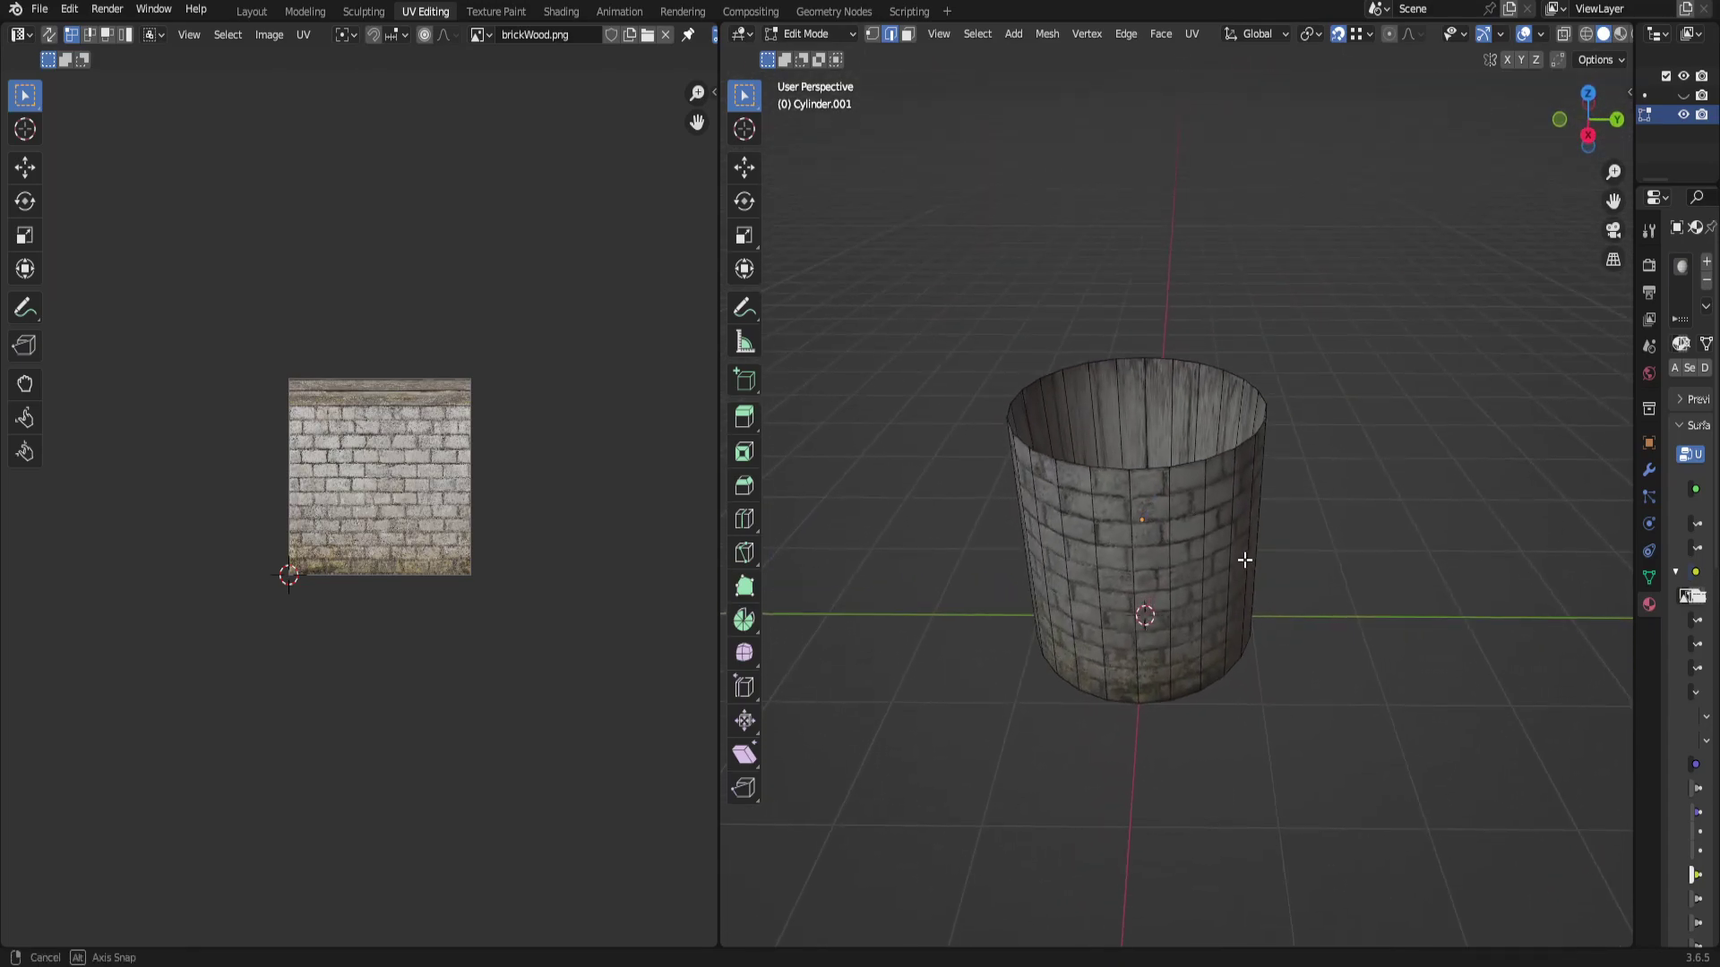
key(ctrl+z)
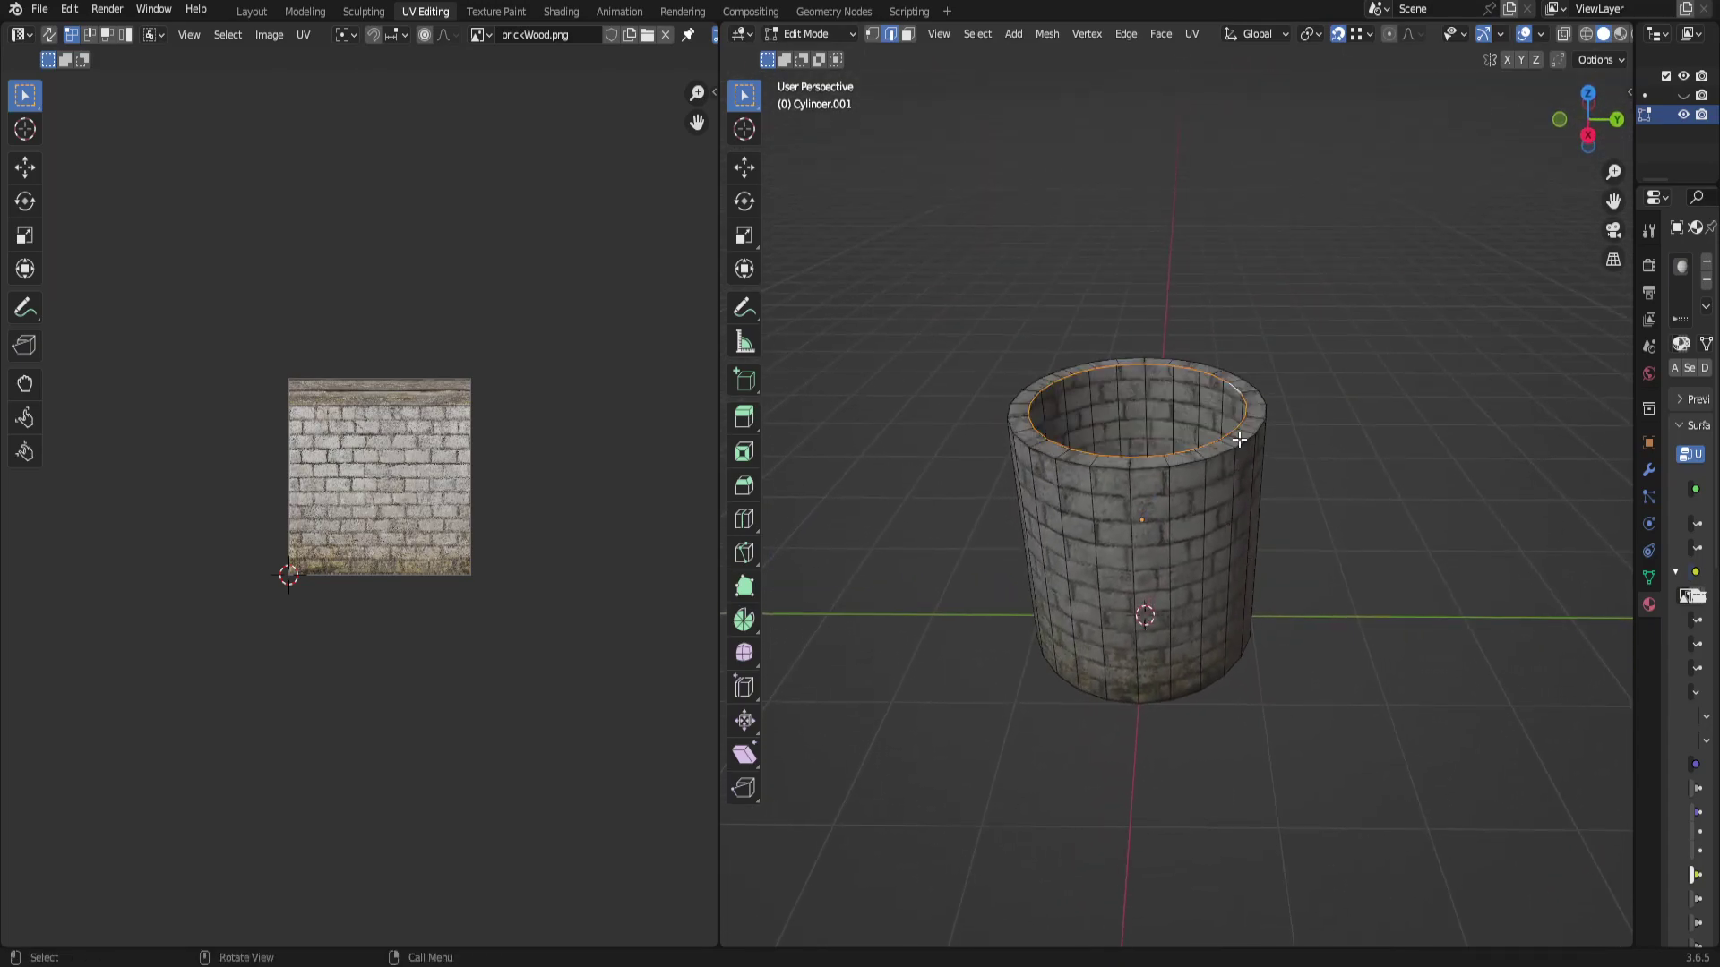
Extrude the inner rim edge loop straight down along Z to the base of the well to form the inner wall.
key(e)
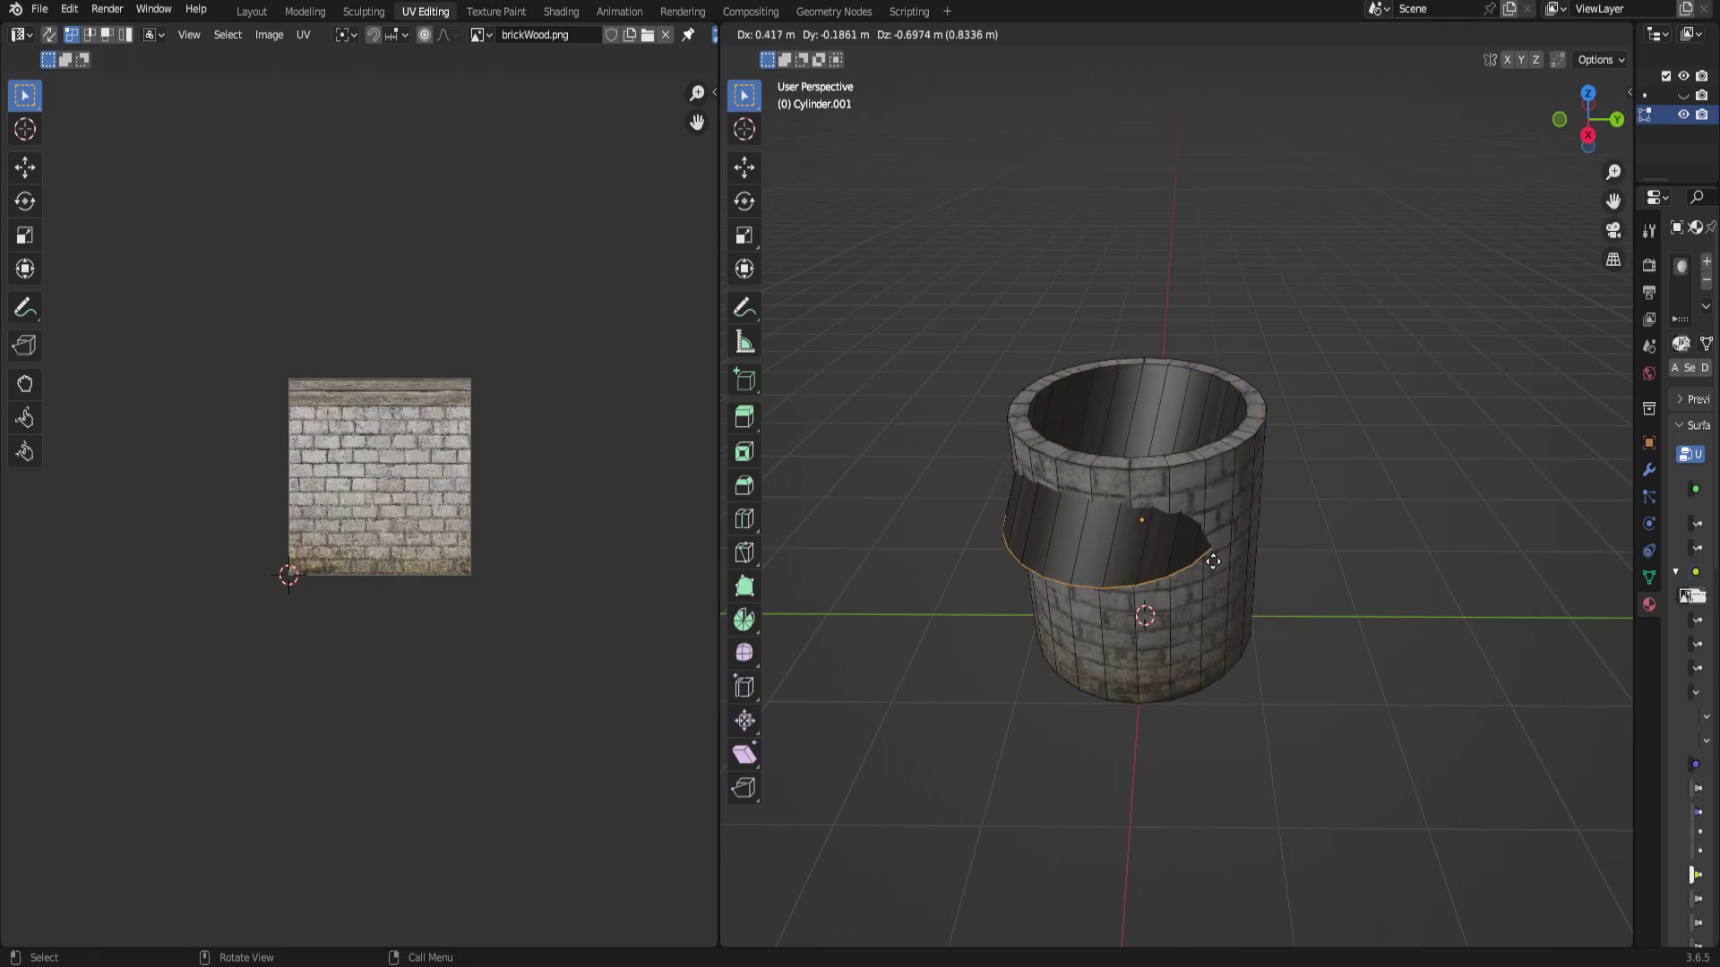
key(z)
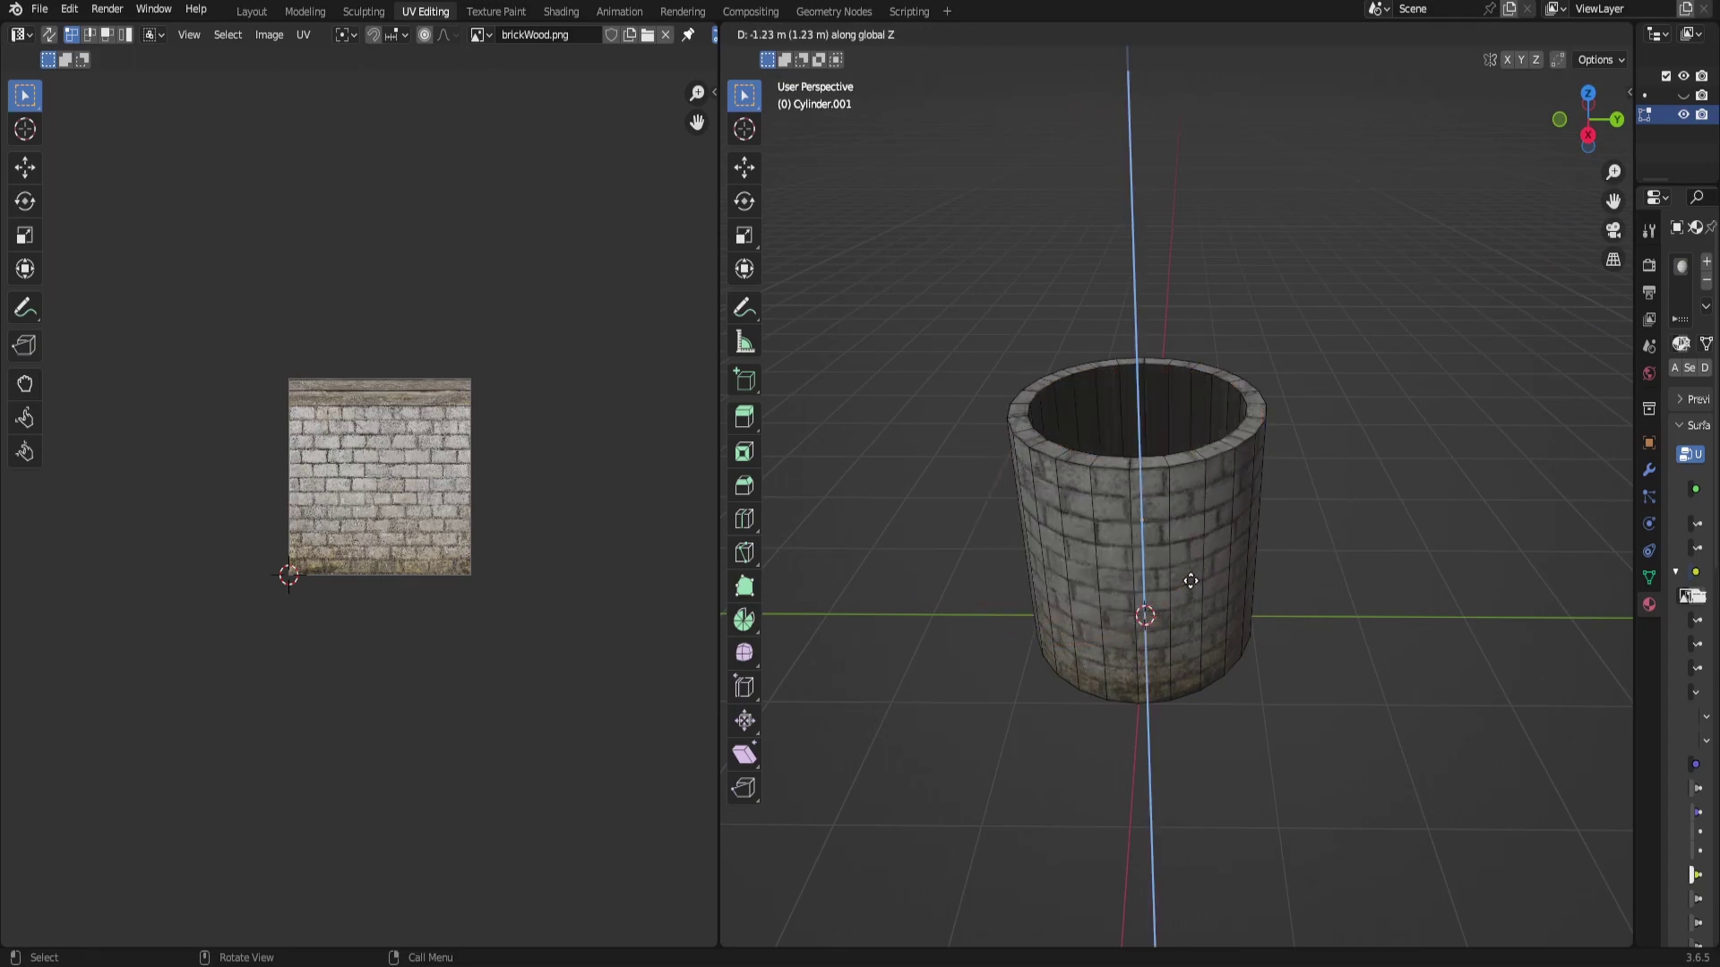
click(1208, 693)
middle_drag(1207, 693, 1313, 568)
key(3)
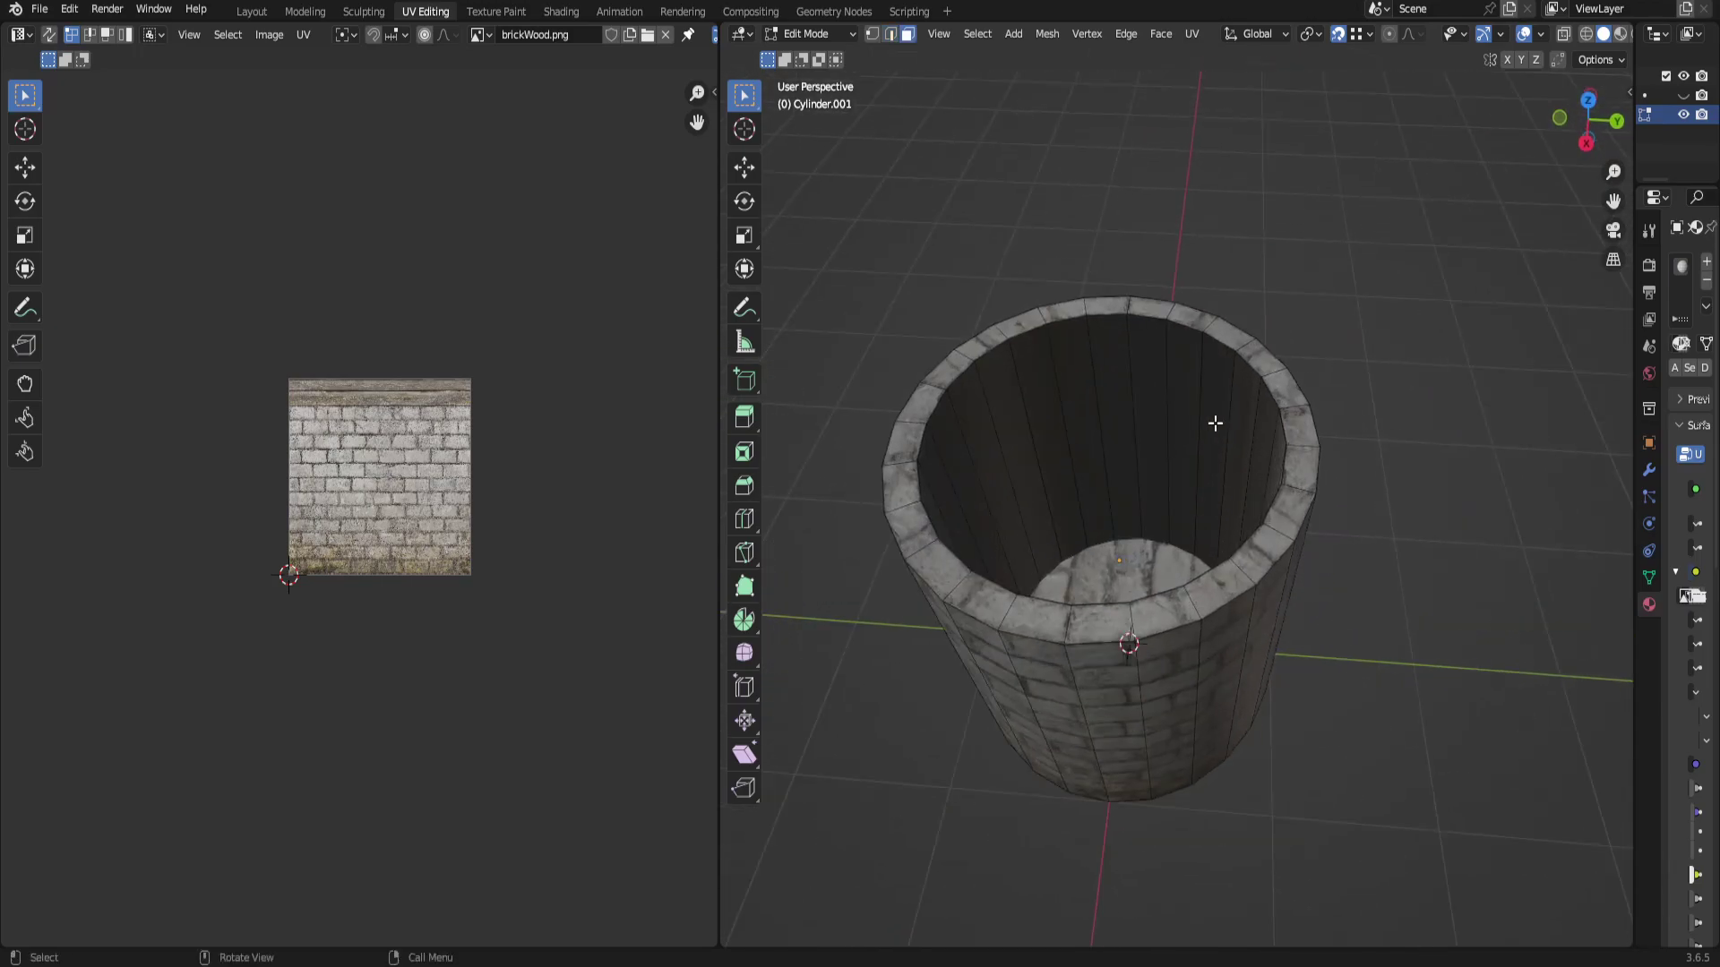
alt+click(1200, 387)
middle_drag(1200, 387, 1238, 360)
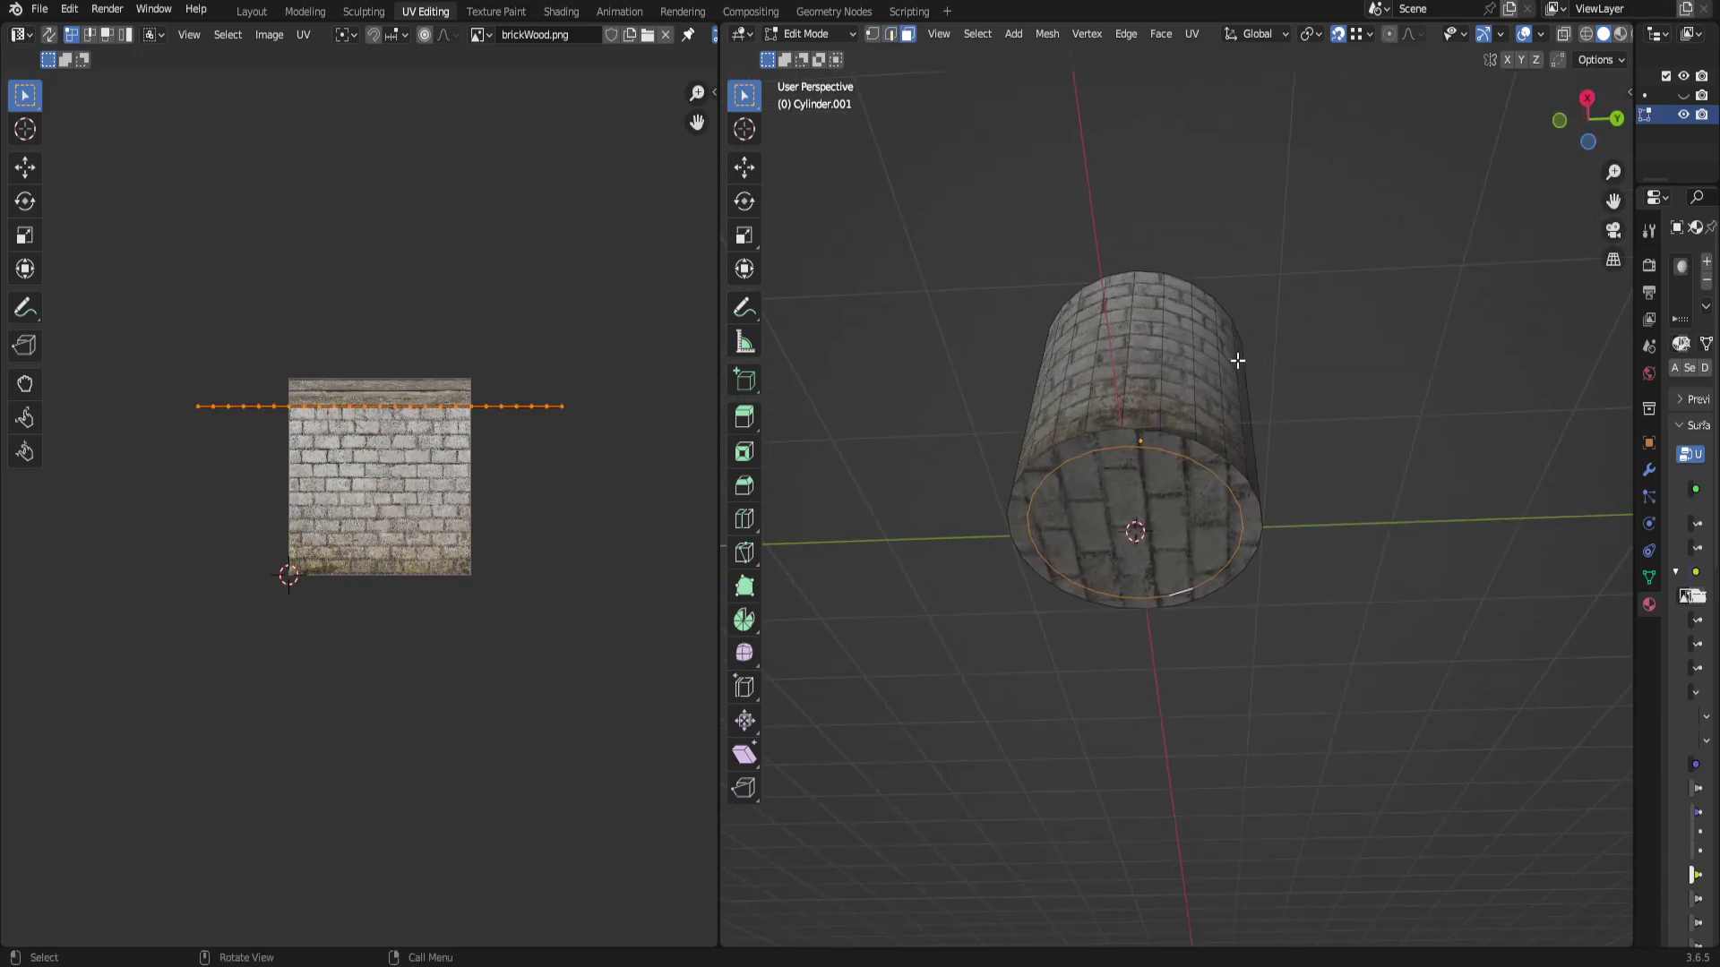
key(u)
middle_drag(1380, 384, 1168, 690)
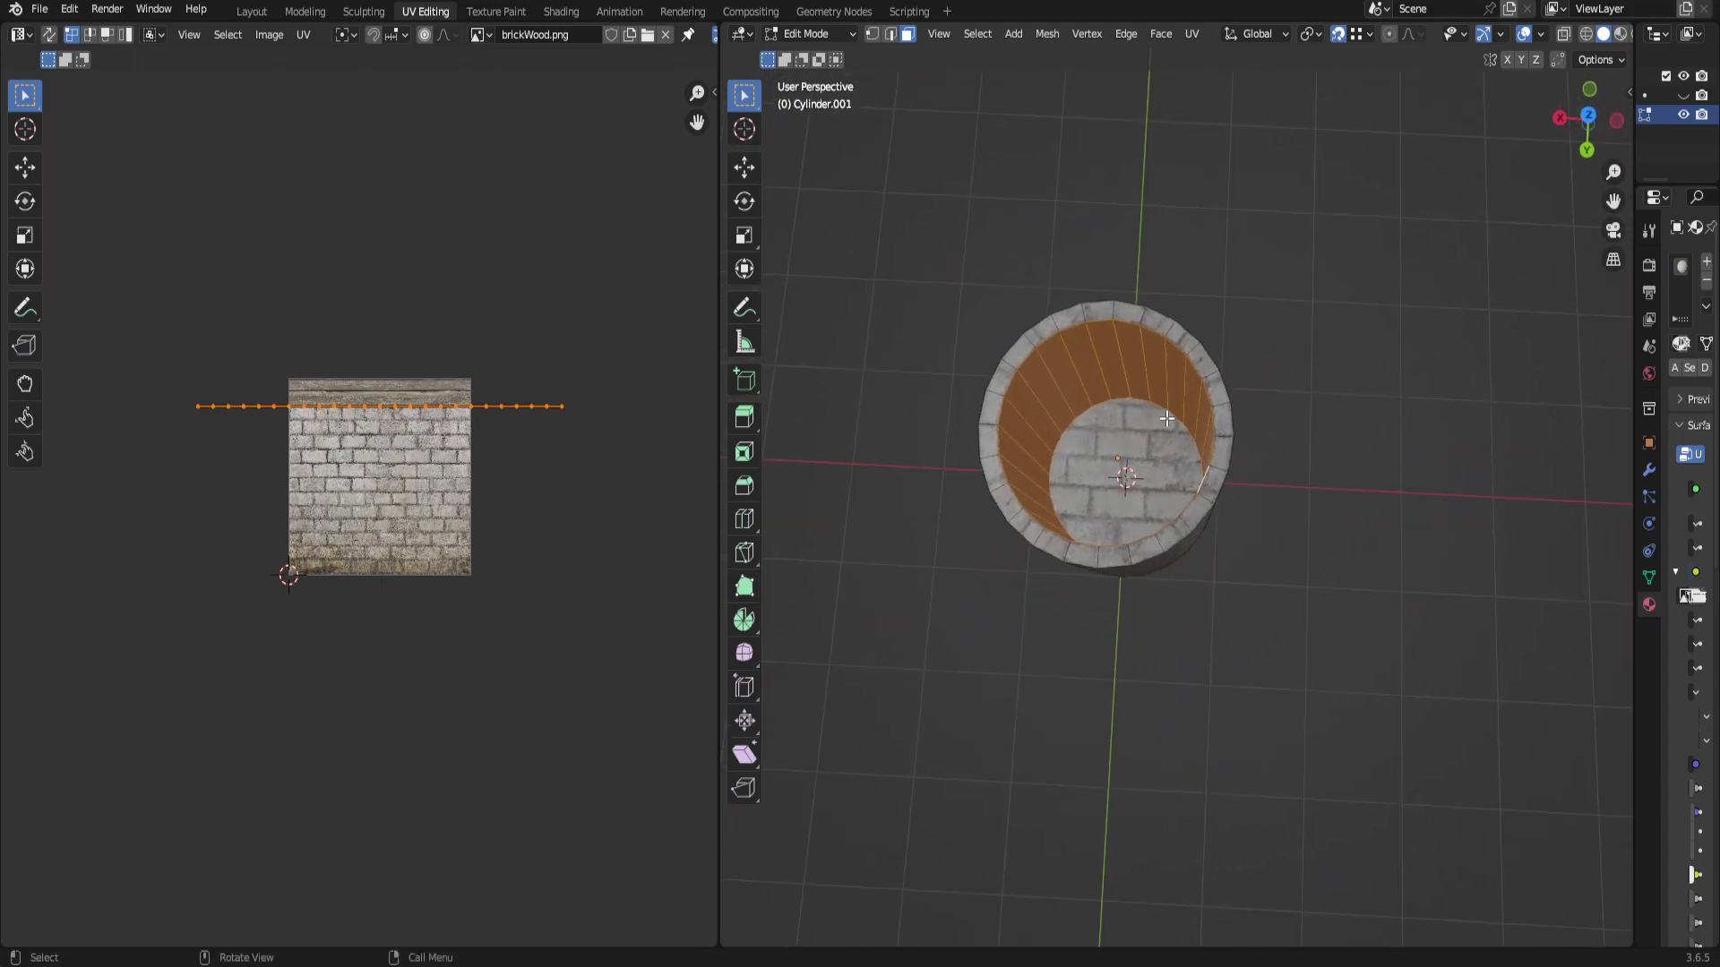
Mark one vertical edge of the inner wall as a seam.
key(2)
click(1122, 349)
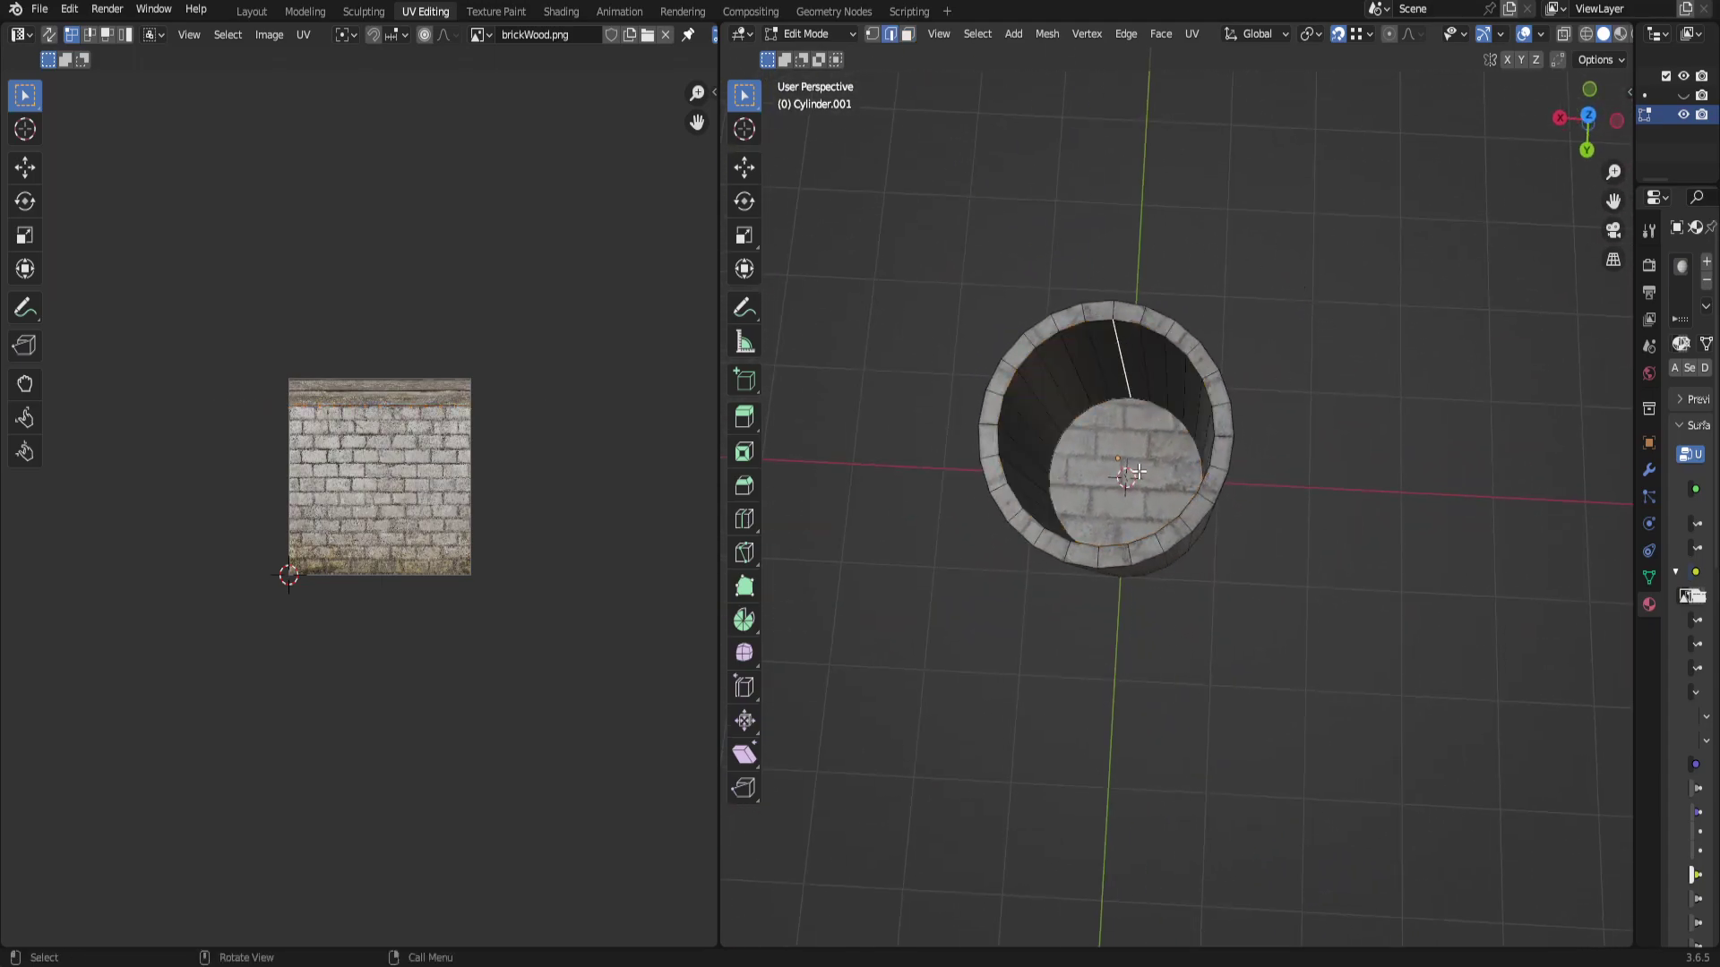
middle_drag(1137, 472, 1200, 398)
right_click(1210, 409)
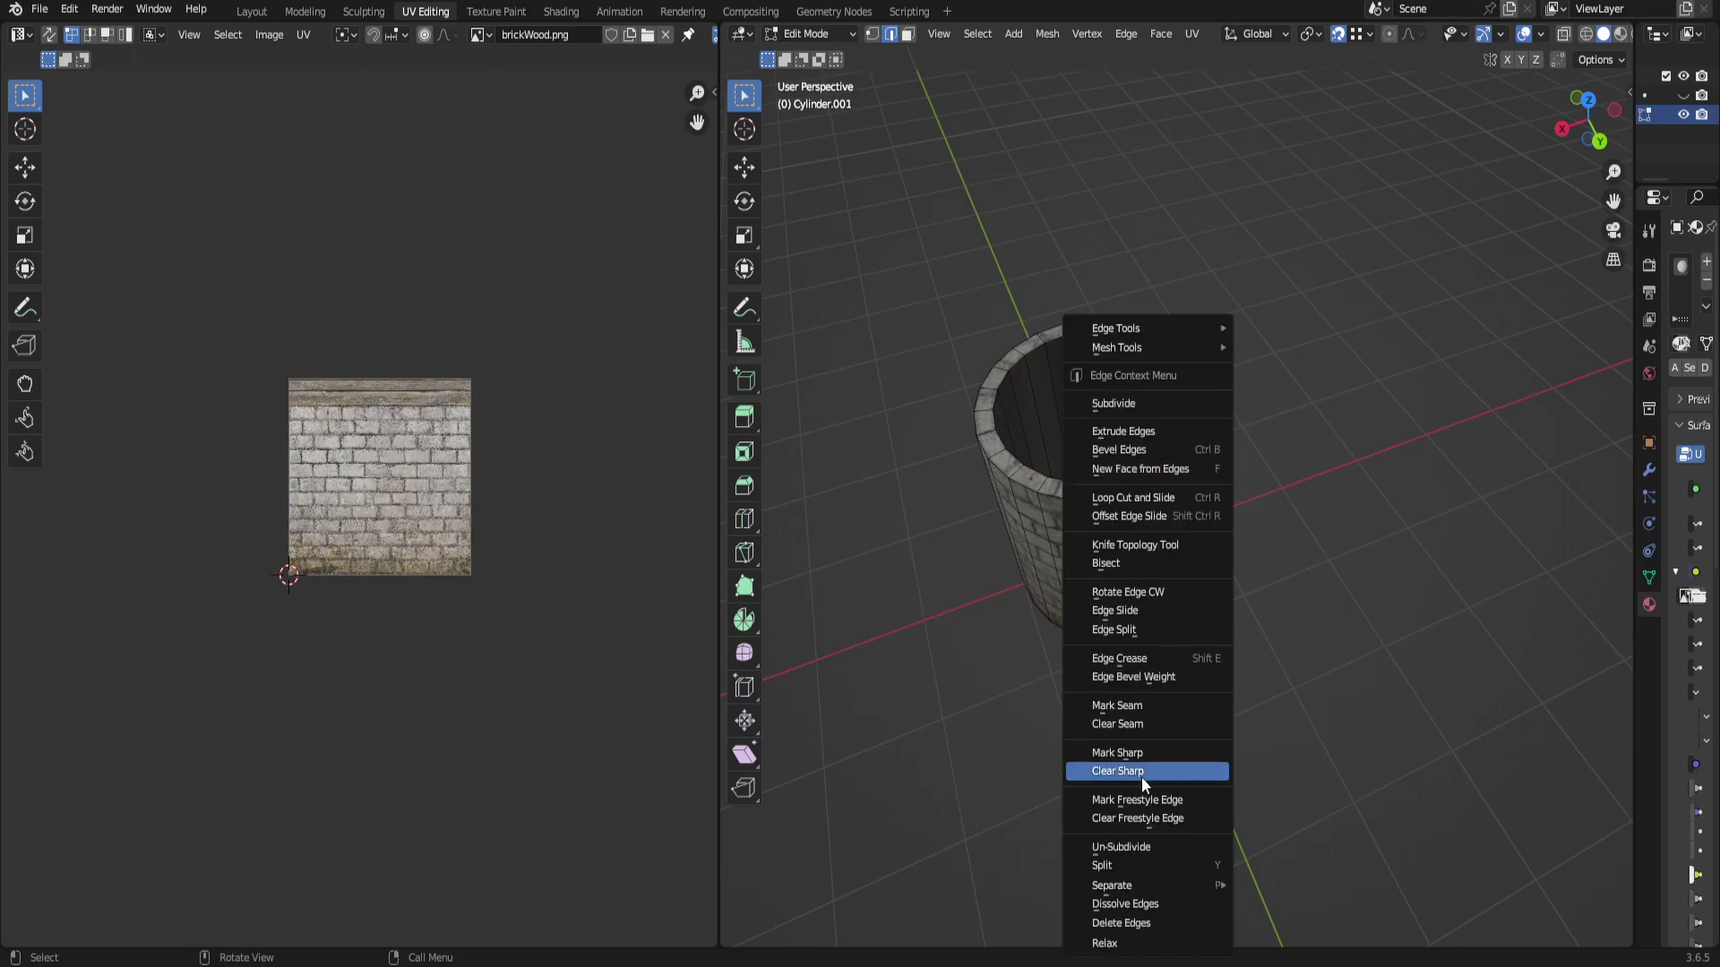
click(1139, 708)
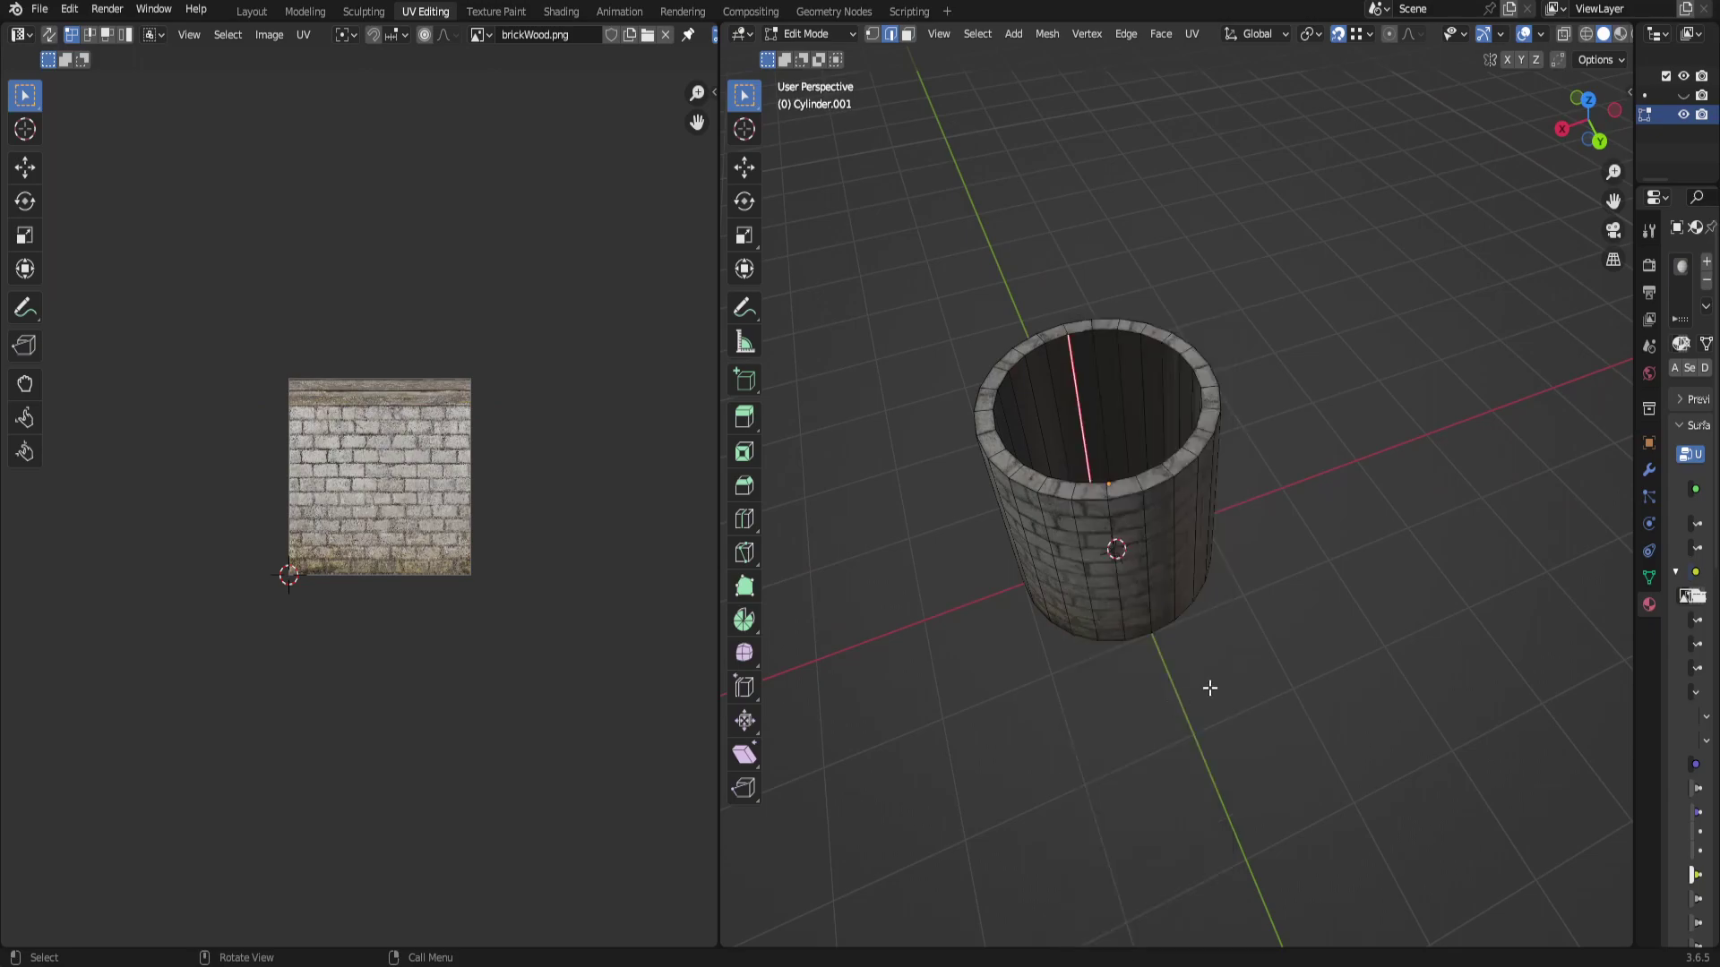
Select the whole inner wall face loop and unwrap it with the Angle Based method.
middle_drag(1210, 688, 1346, 492)
key(3)
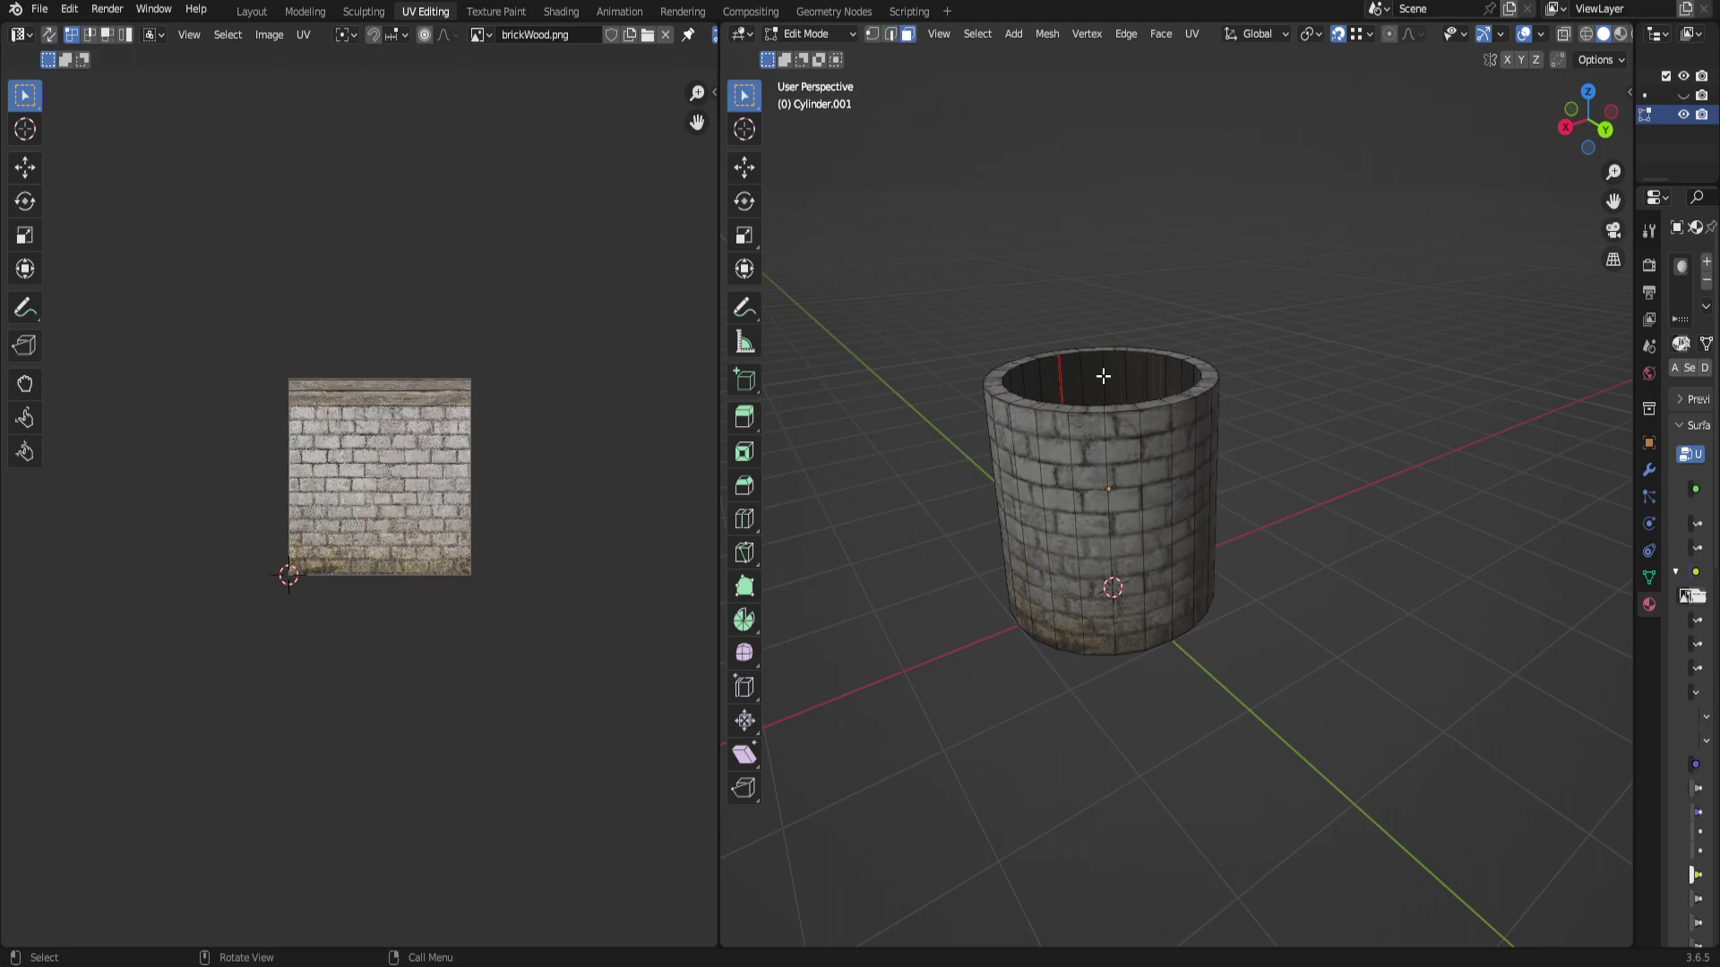
key(a)
click(1103, 376)
alt+click(1102, 376)
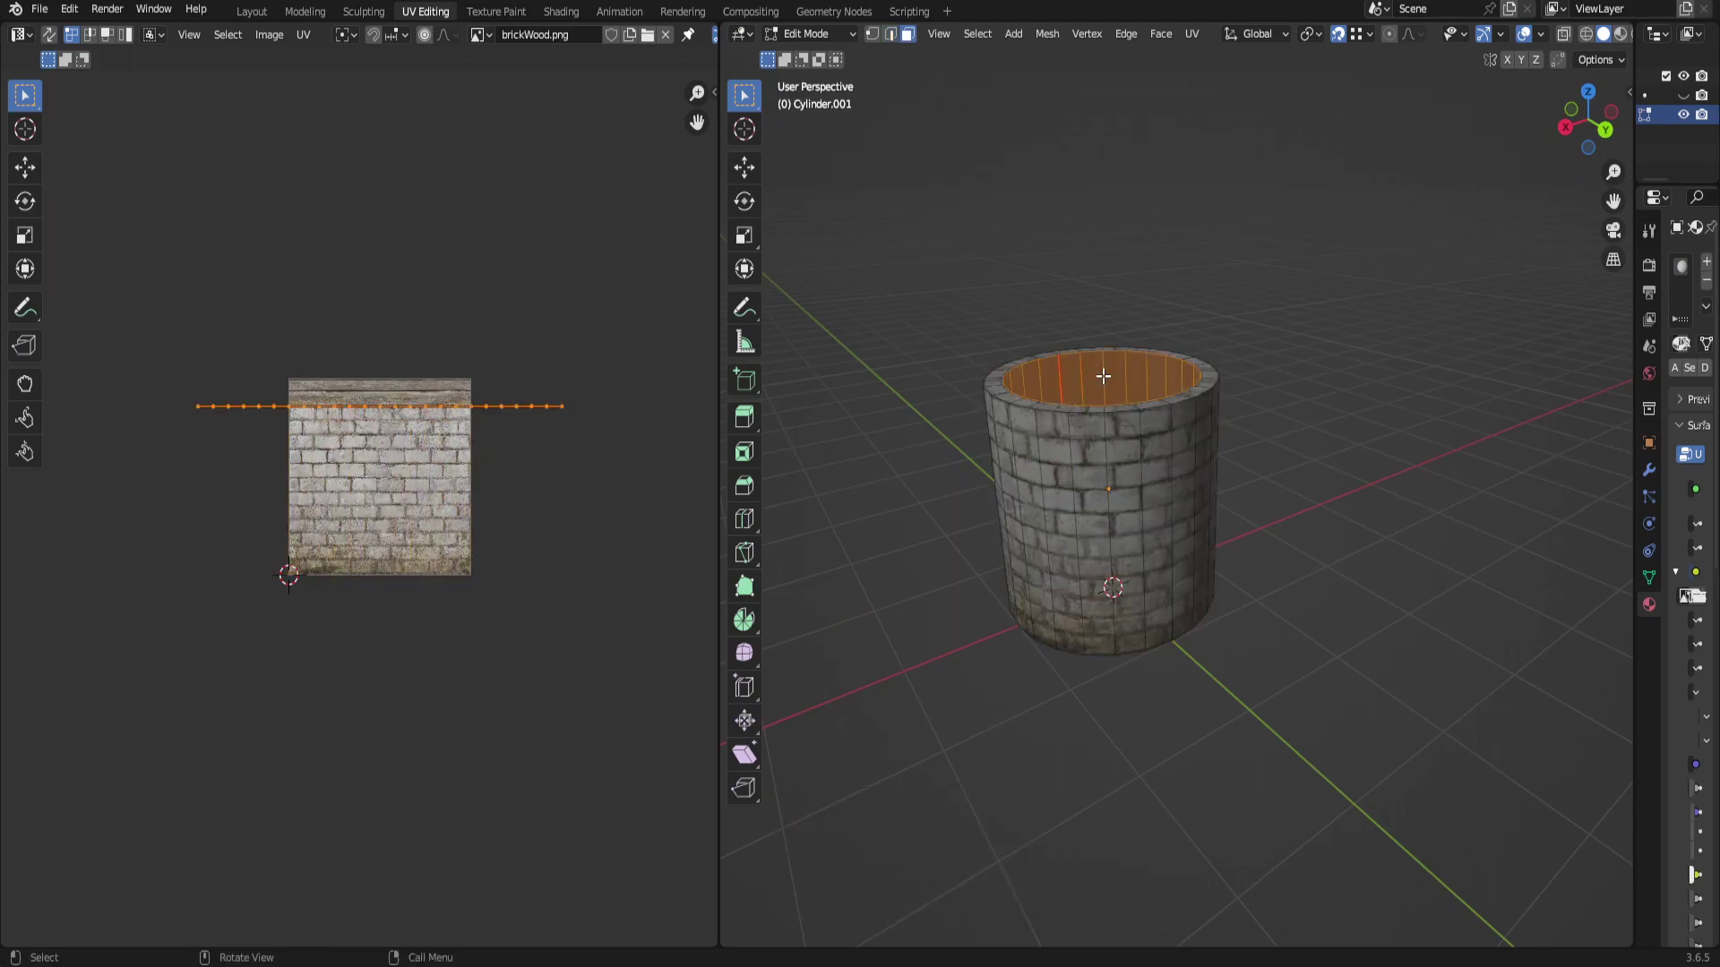
key(u)
click(1103, 351)
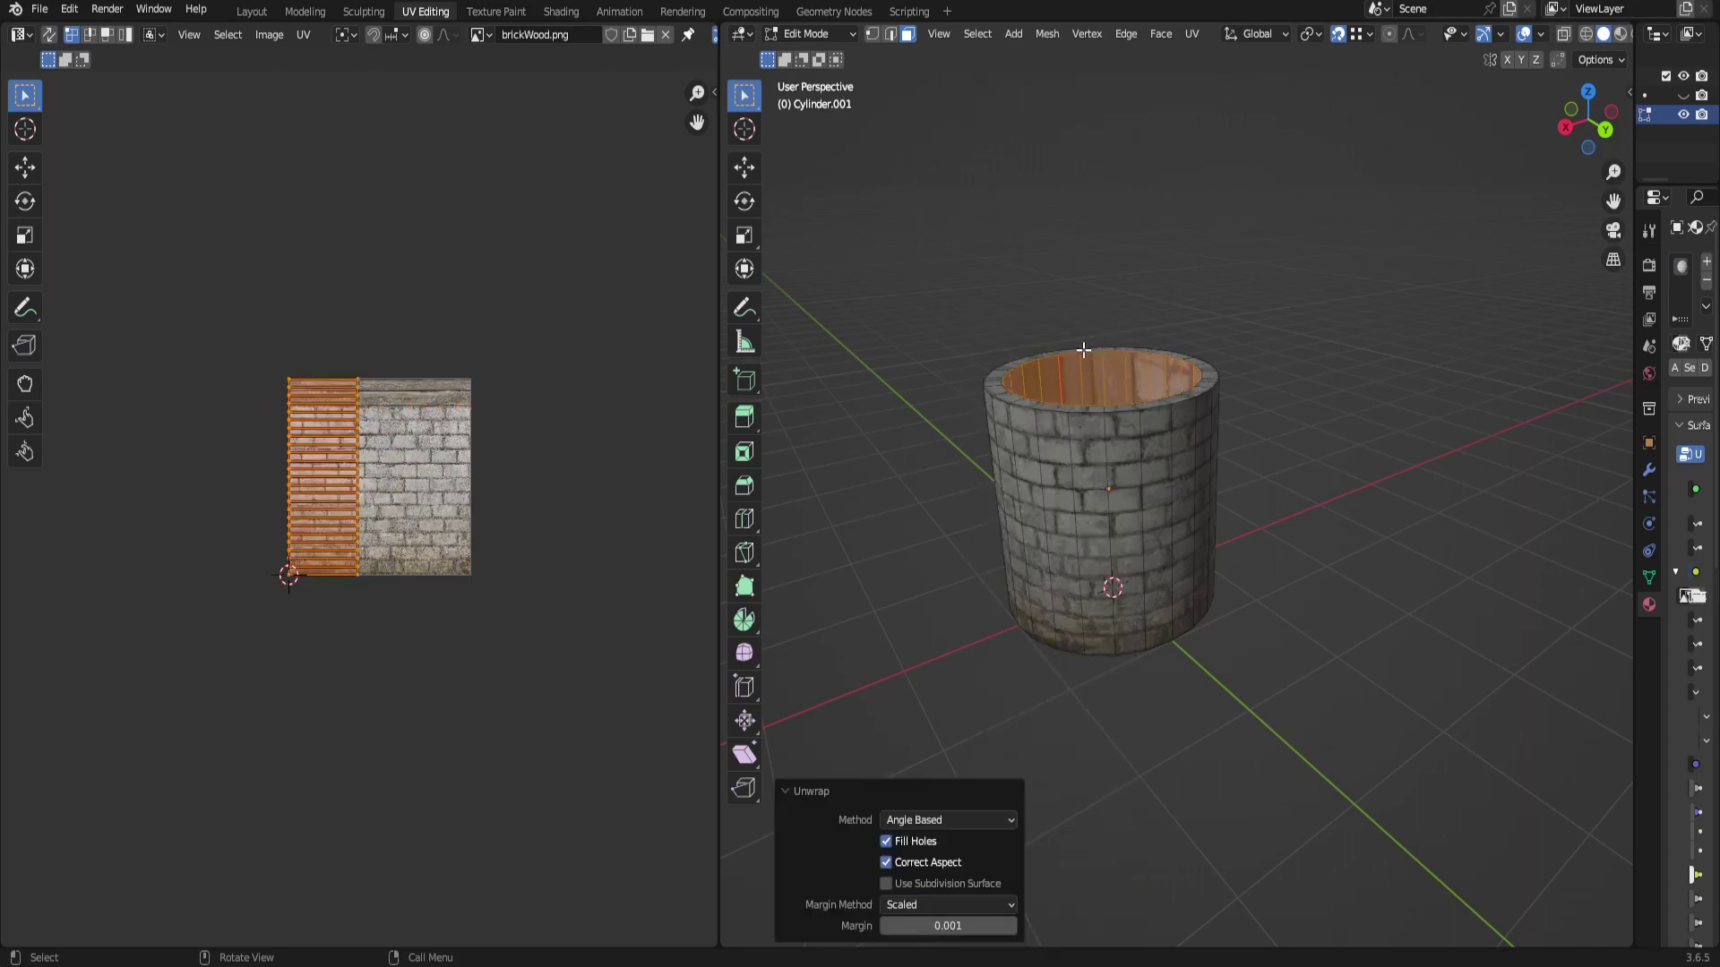
Rotate the inner wall's UV island 90° and move it about 0.305 in X and -0.310 in Y onto the lower part of the texture.
drag(237, 294, 475, 654)
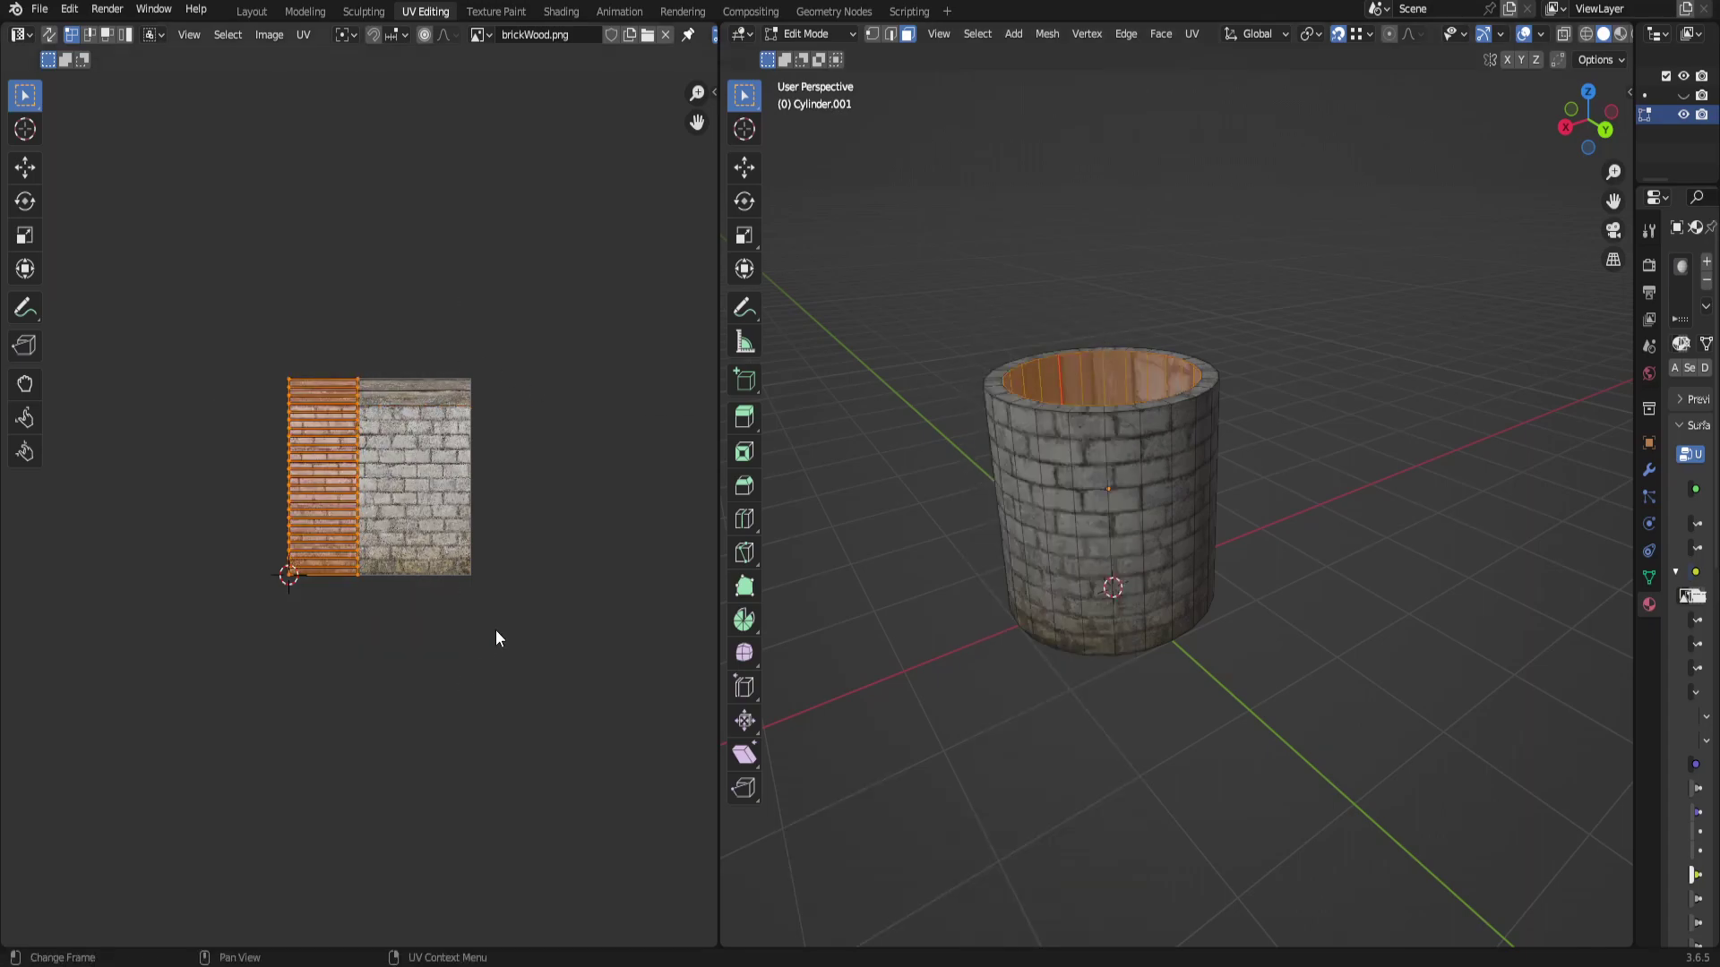
text(r90)
key(Return)
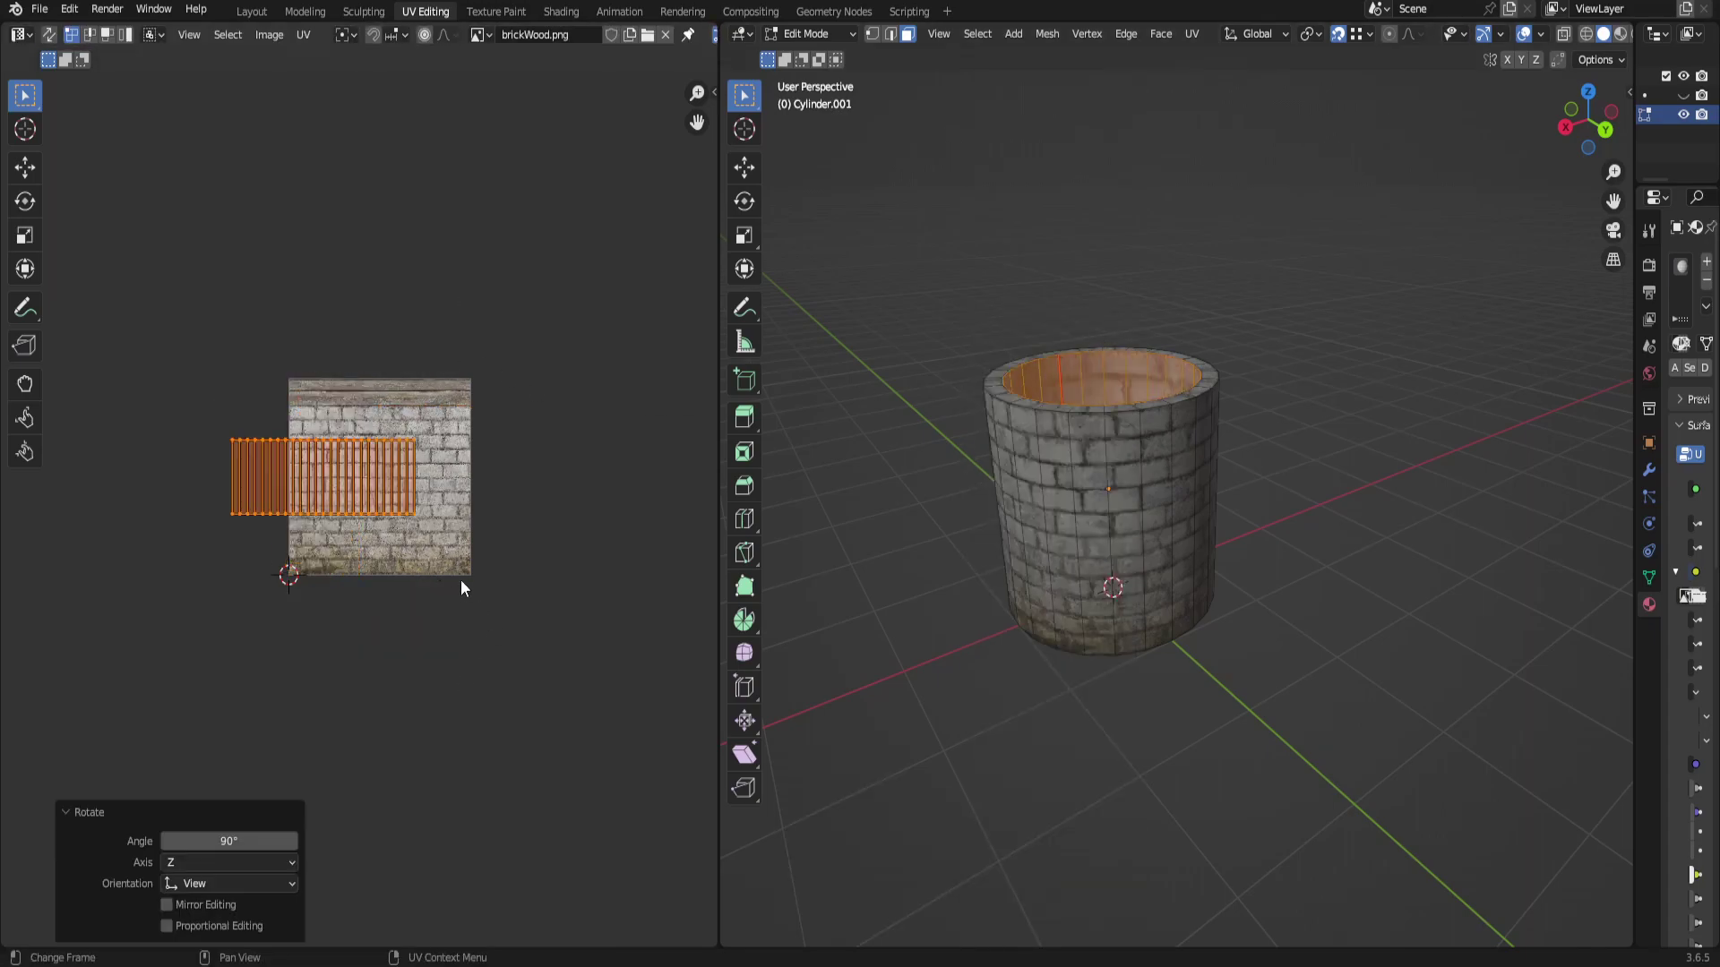
key(g)
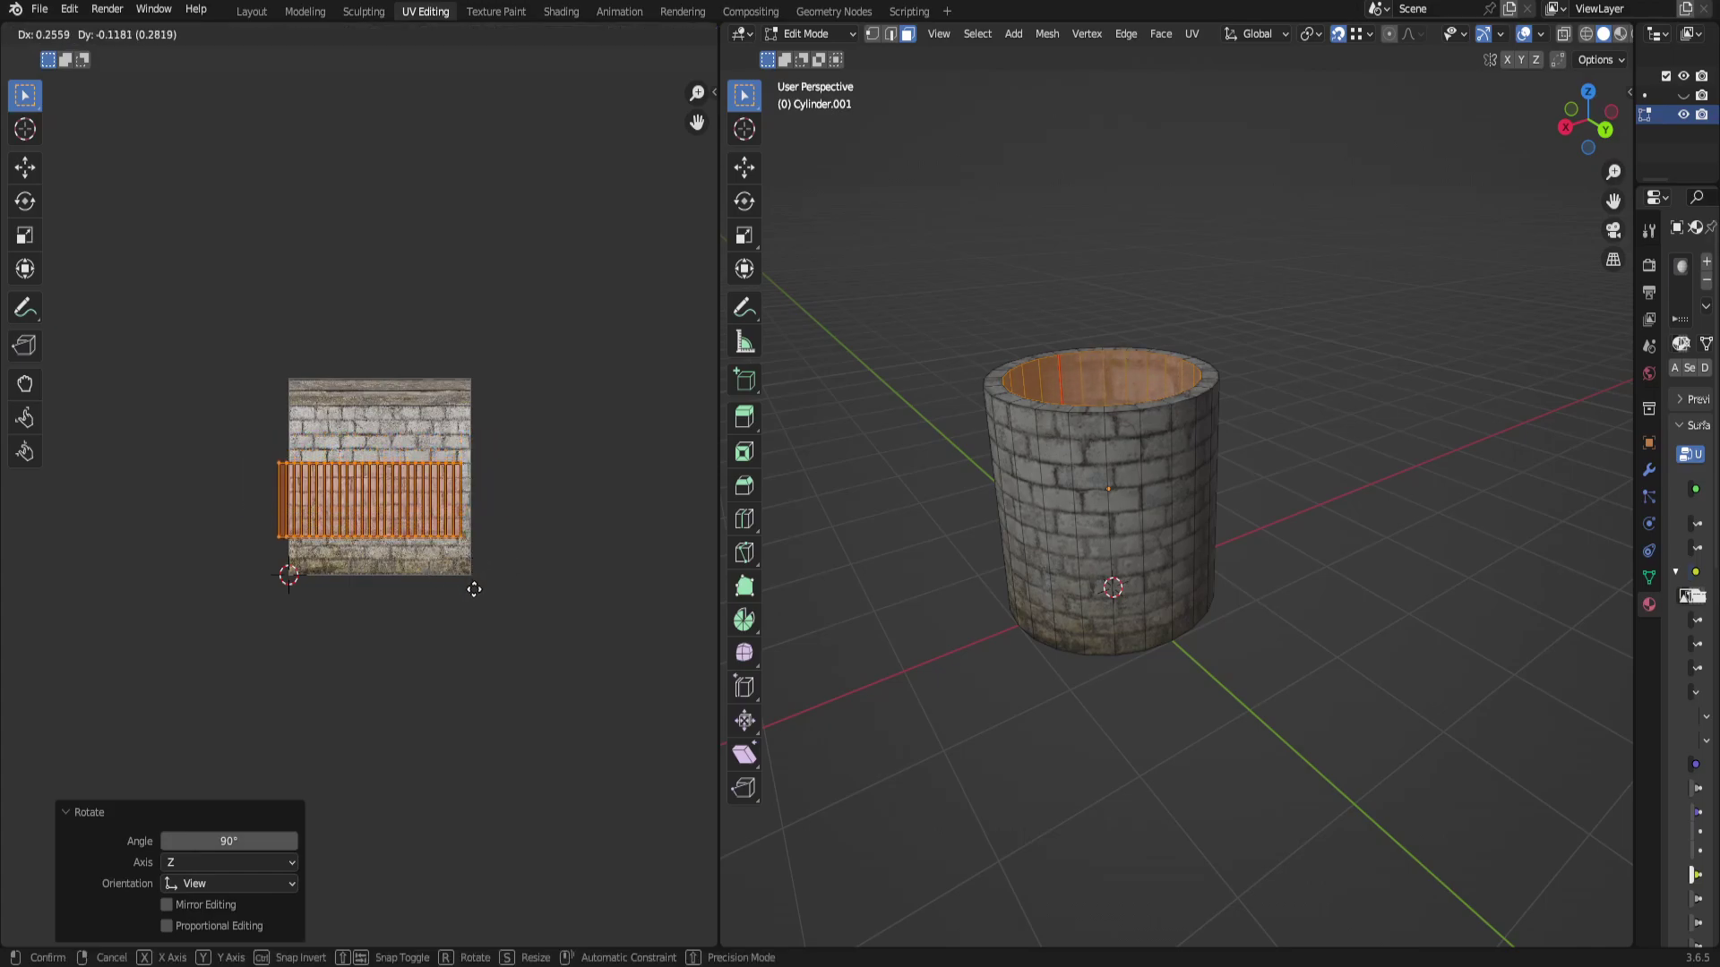
click(477, 620)
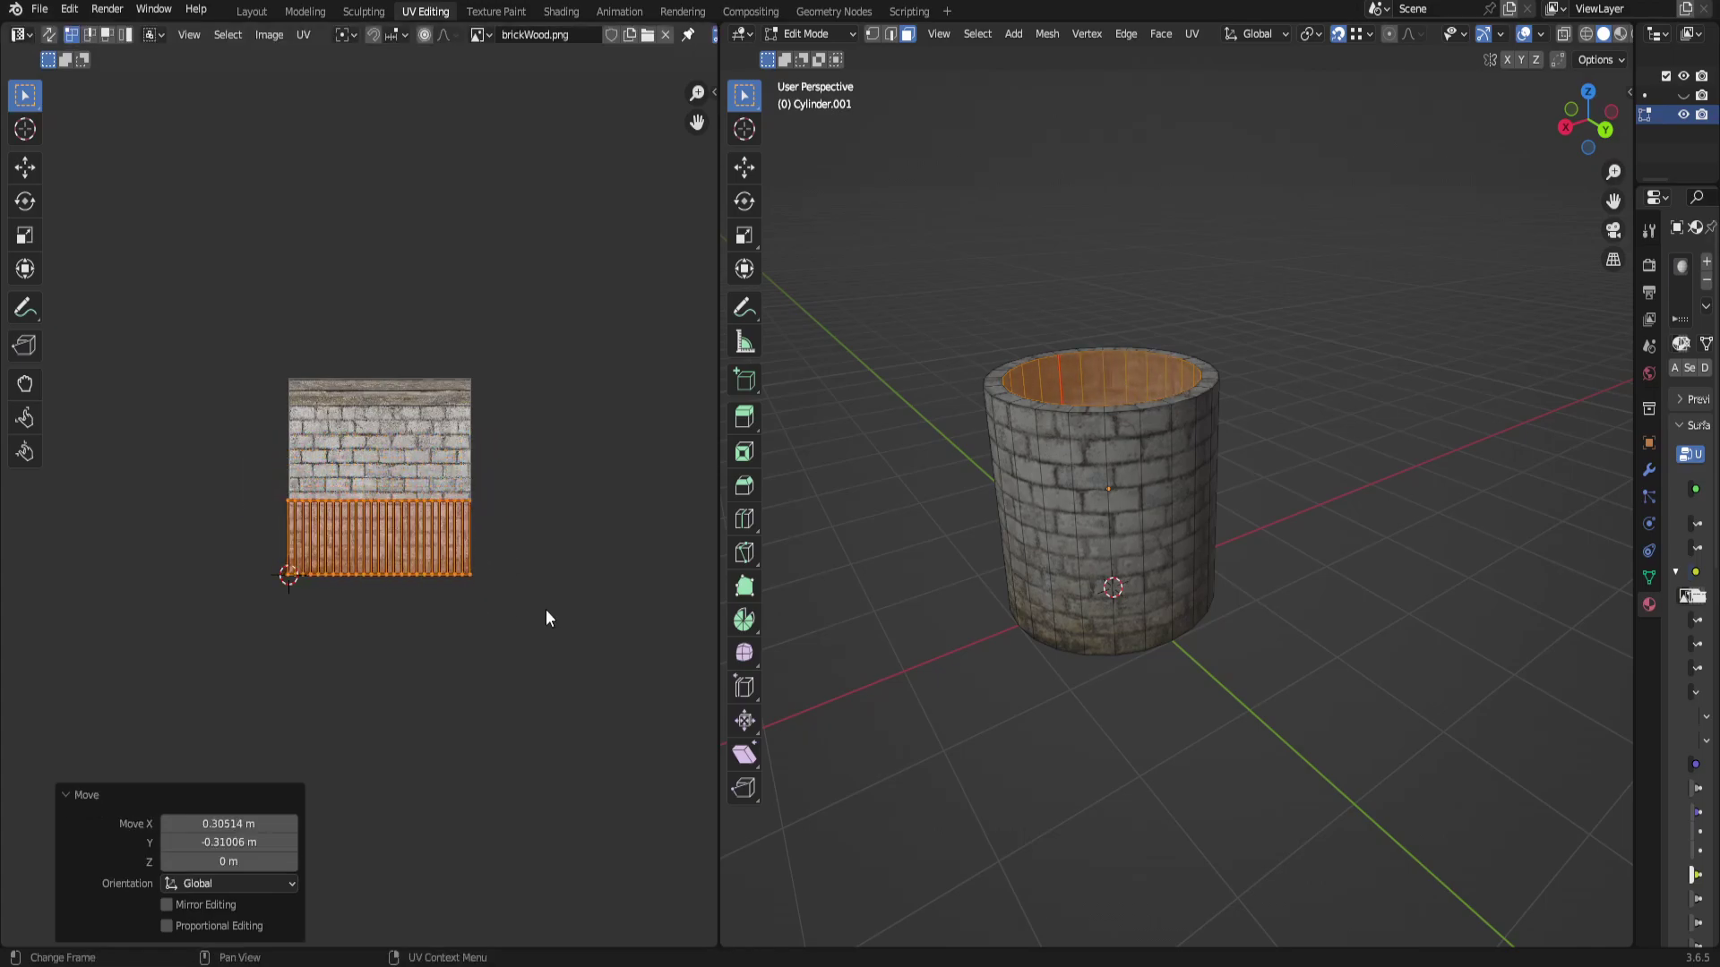
Reselect the inner wall face loop and rotate its whole UV island 180°.
middle_drag(1424, 475, 1282, 508)
scroll(1444, 454, up, 3)
key(alt+a)
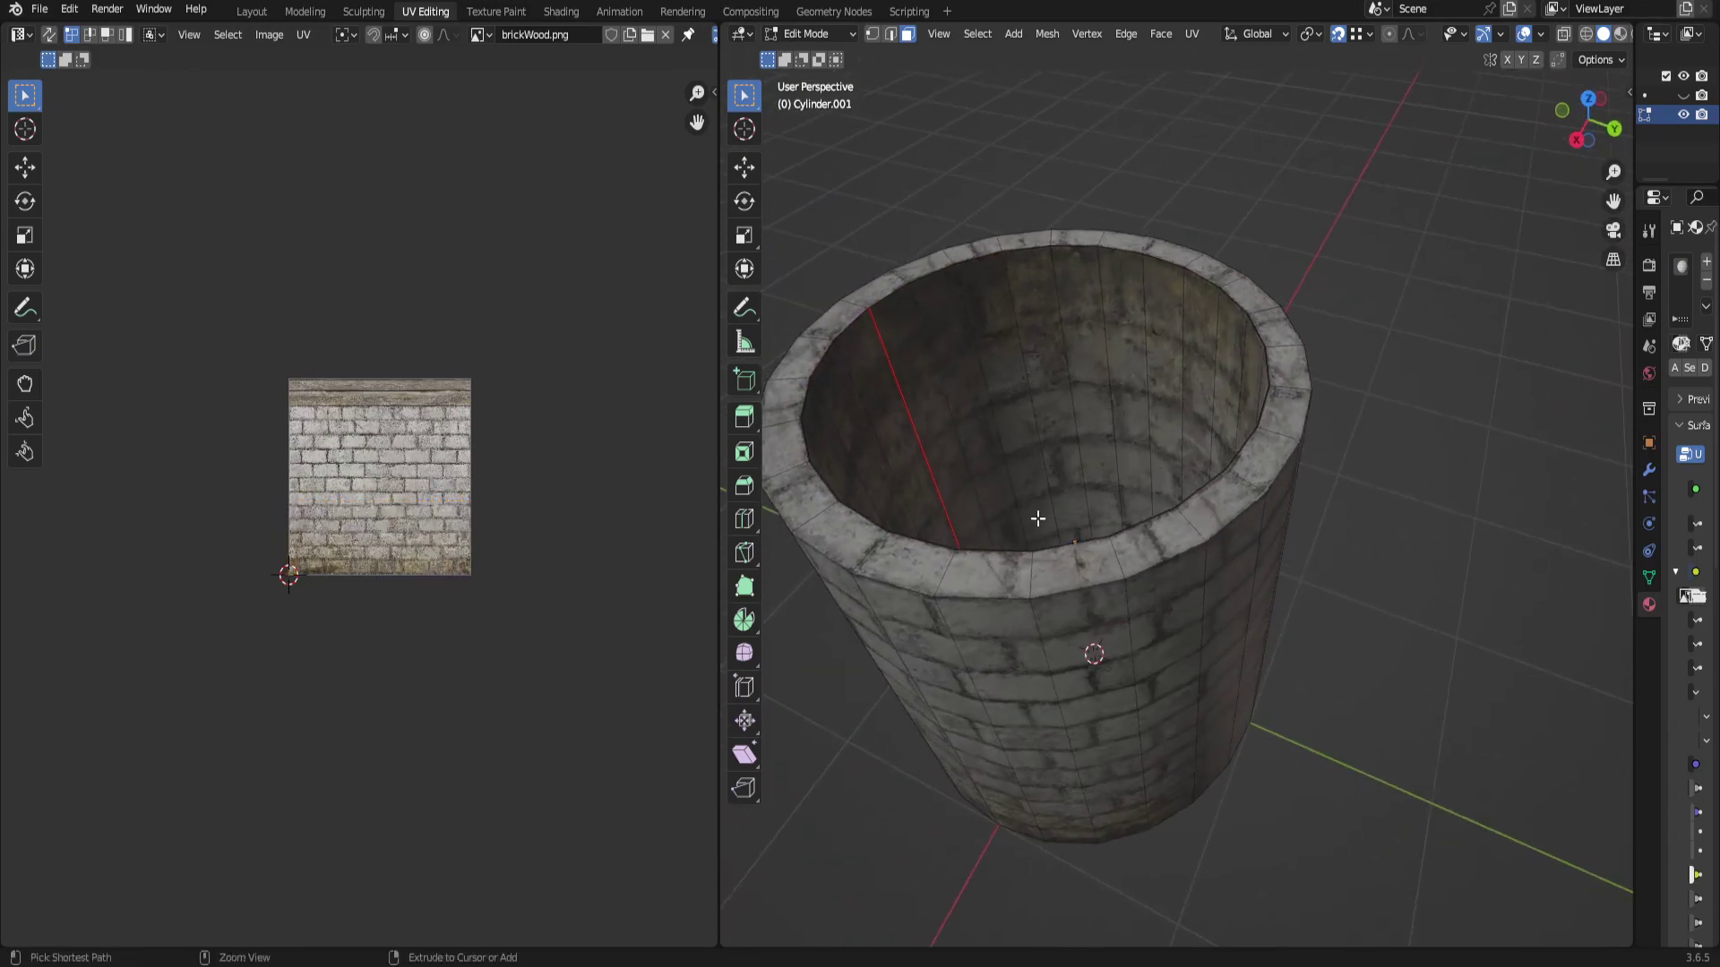
alt+click(1031, 363)
drag(155, 421, 546, 616)
text(r180)
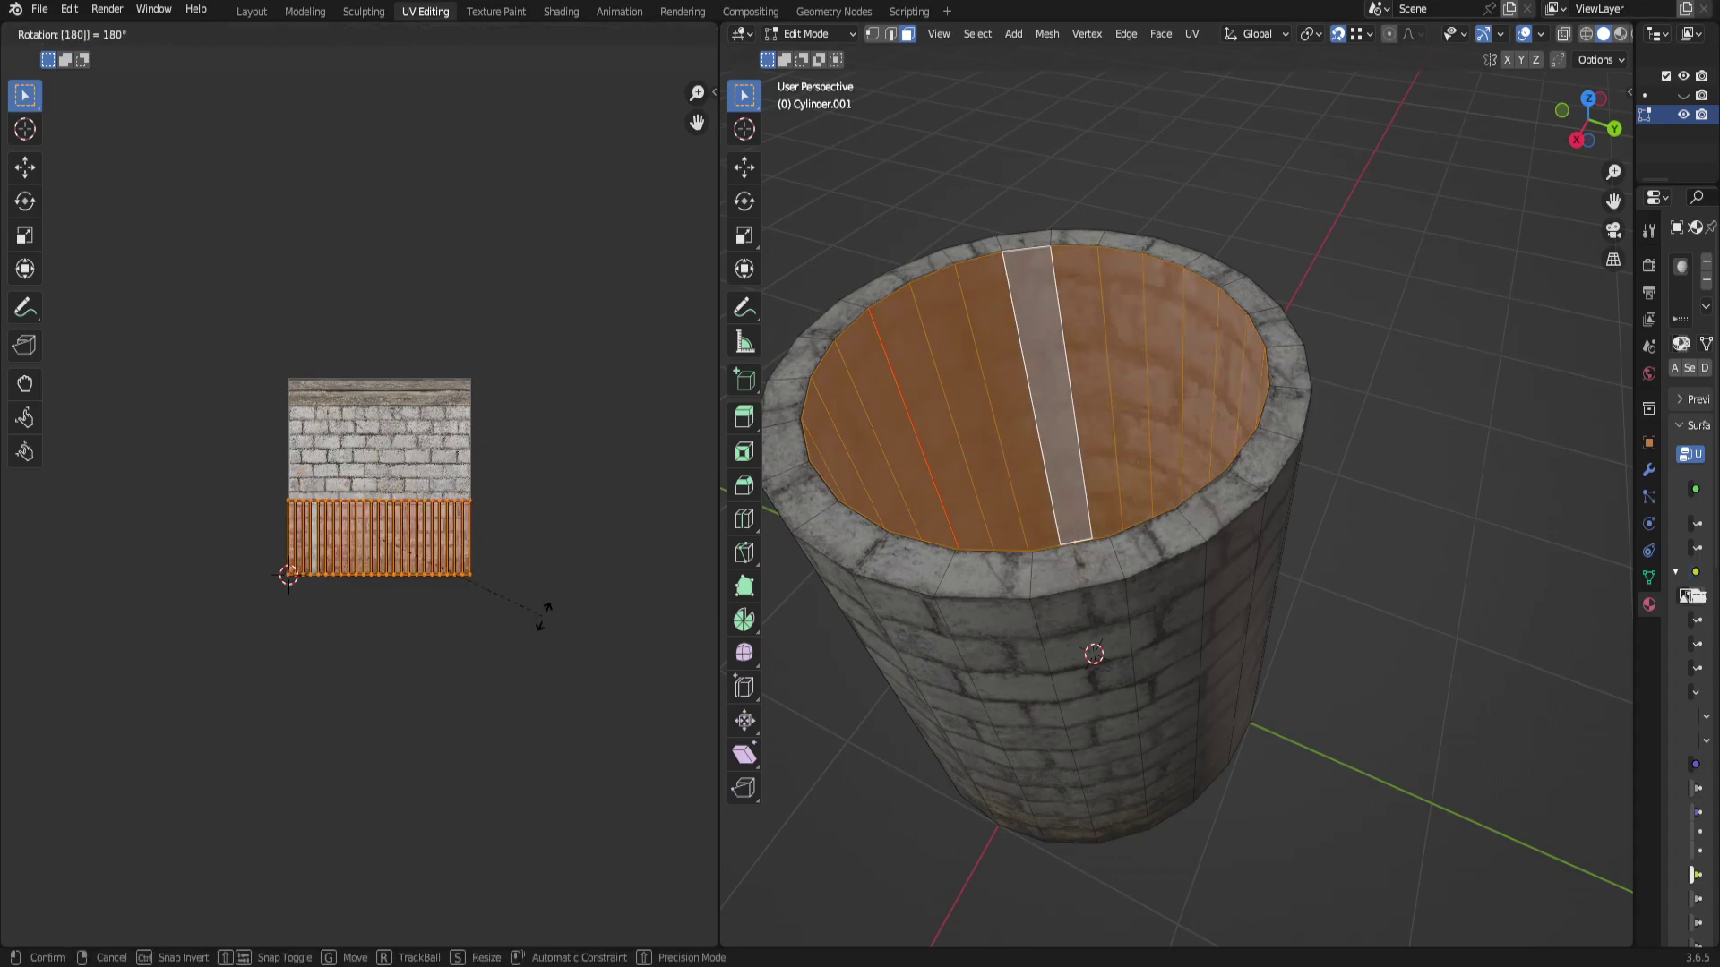
key(Return)
Nudge the inner wall's UV island about 0.004 along X and Y to align it with the texture's left edge.
scroll(453, 550, up, 4)
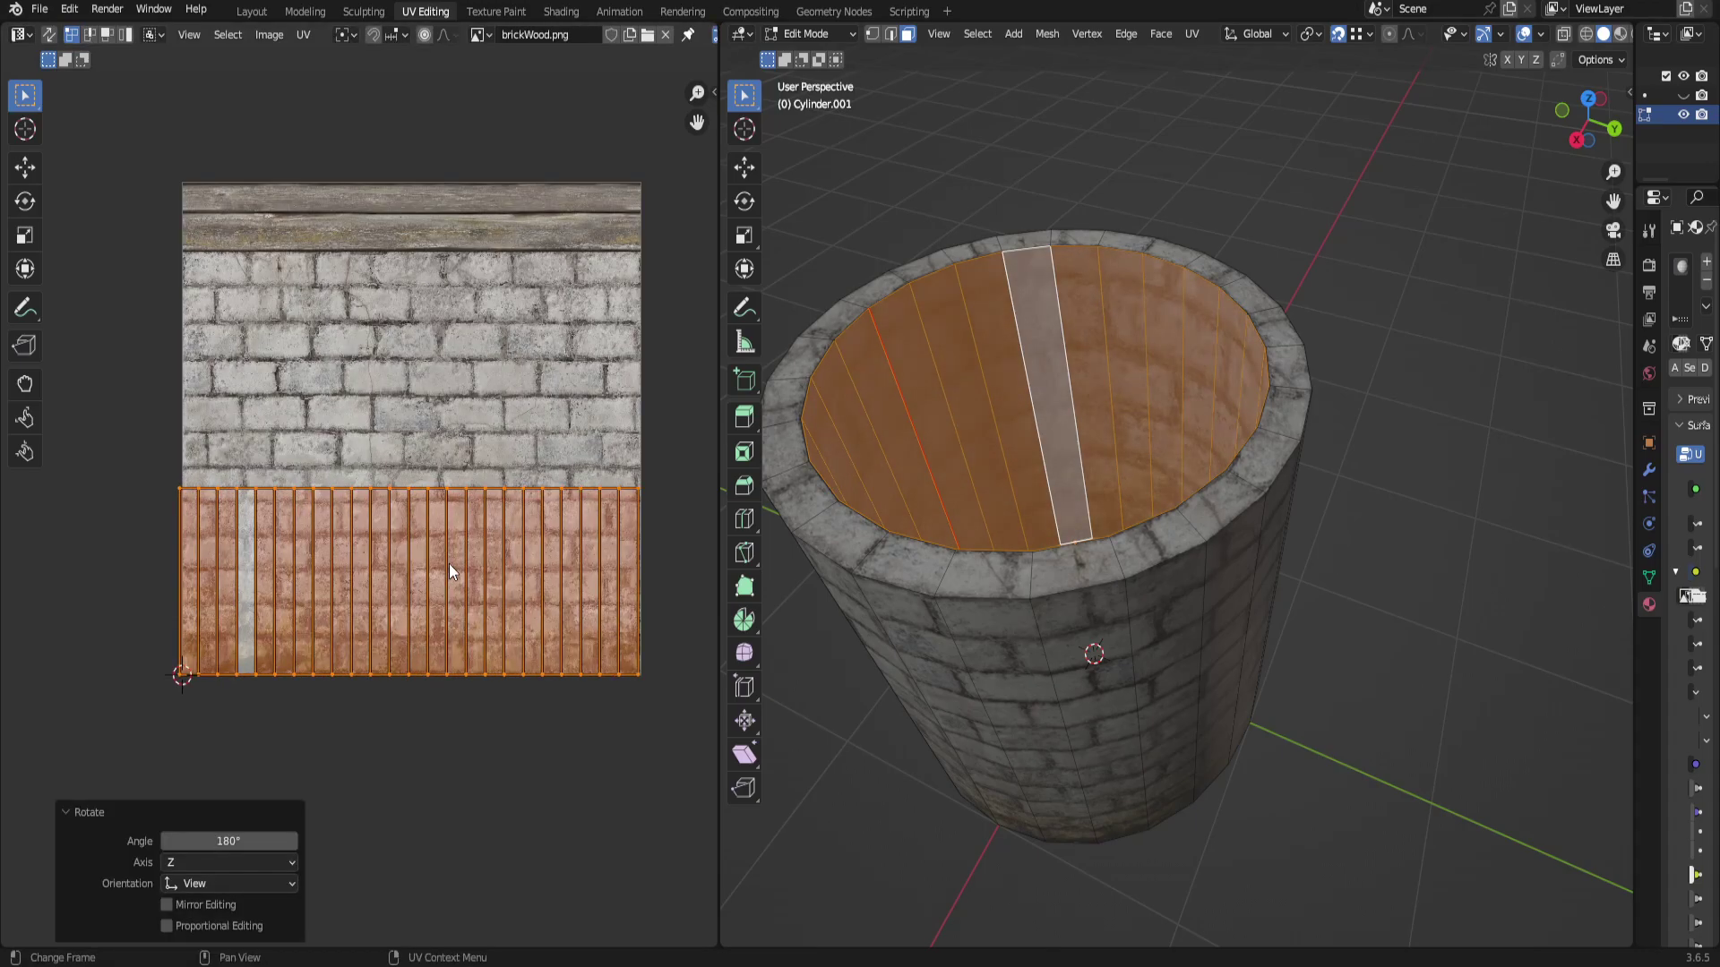
middle_drag(449, 563, 421, 483)
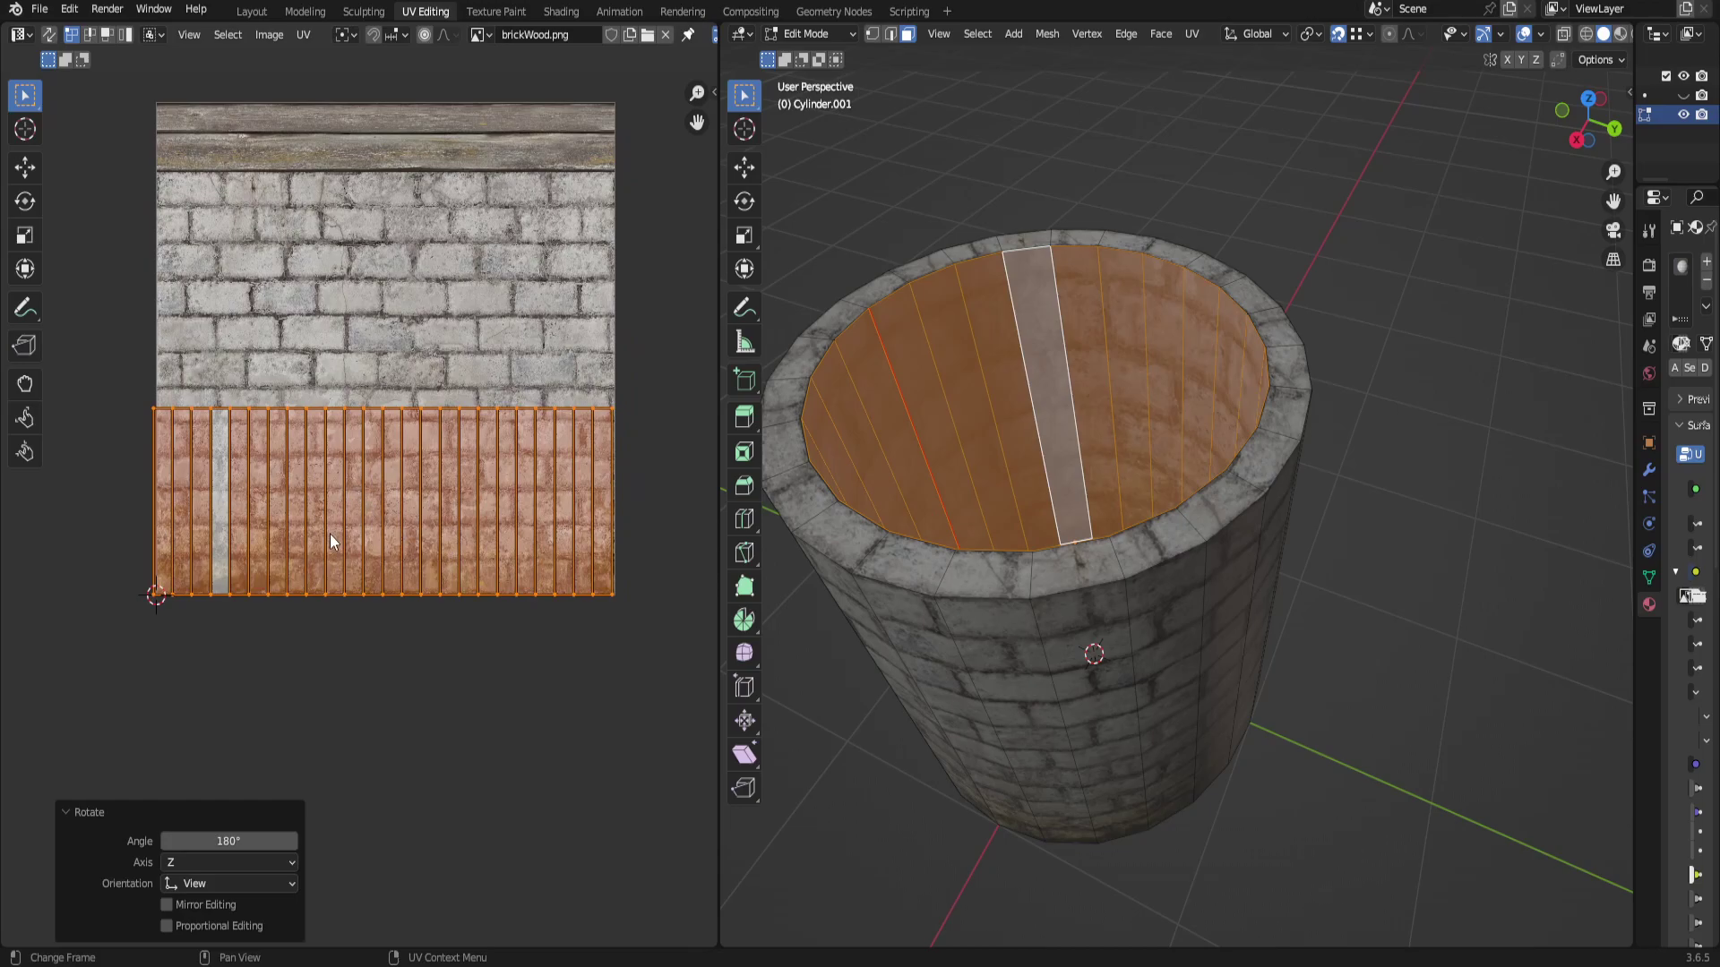
key(g)
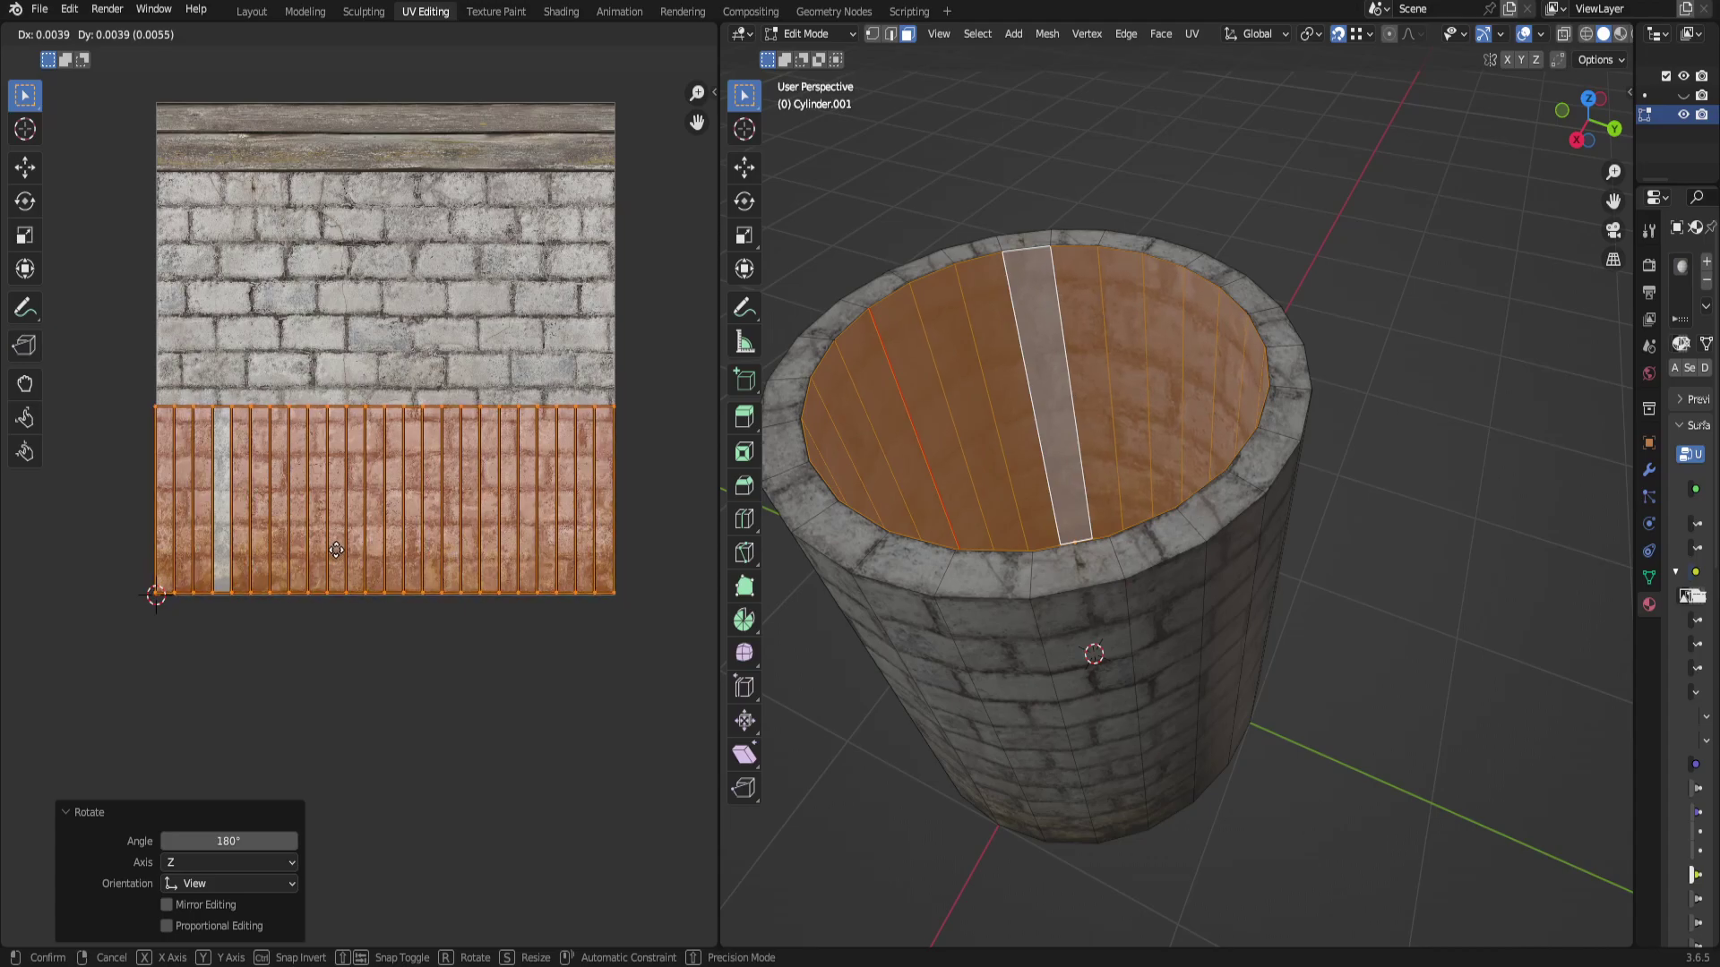
click(336, 550)
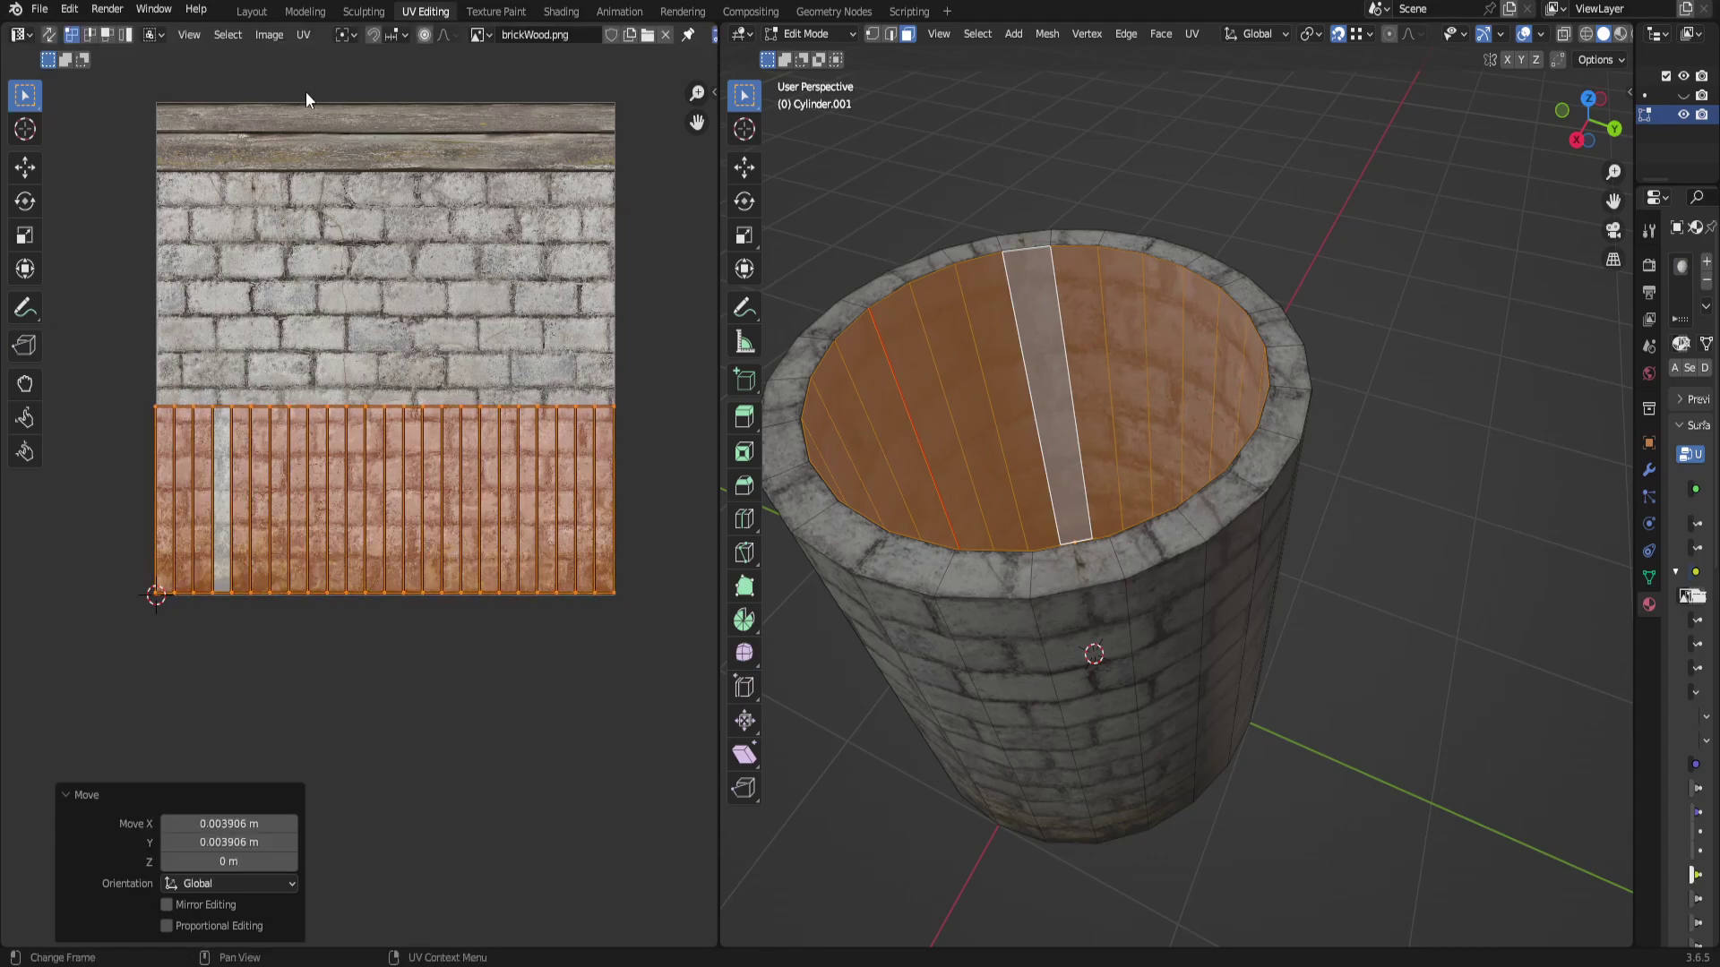
click(398, 36)
key(g)
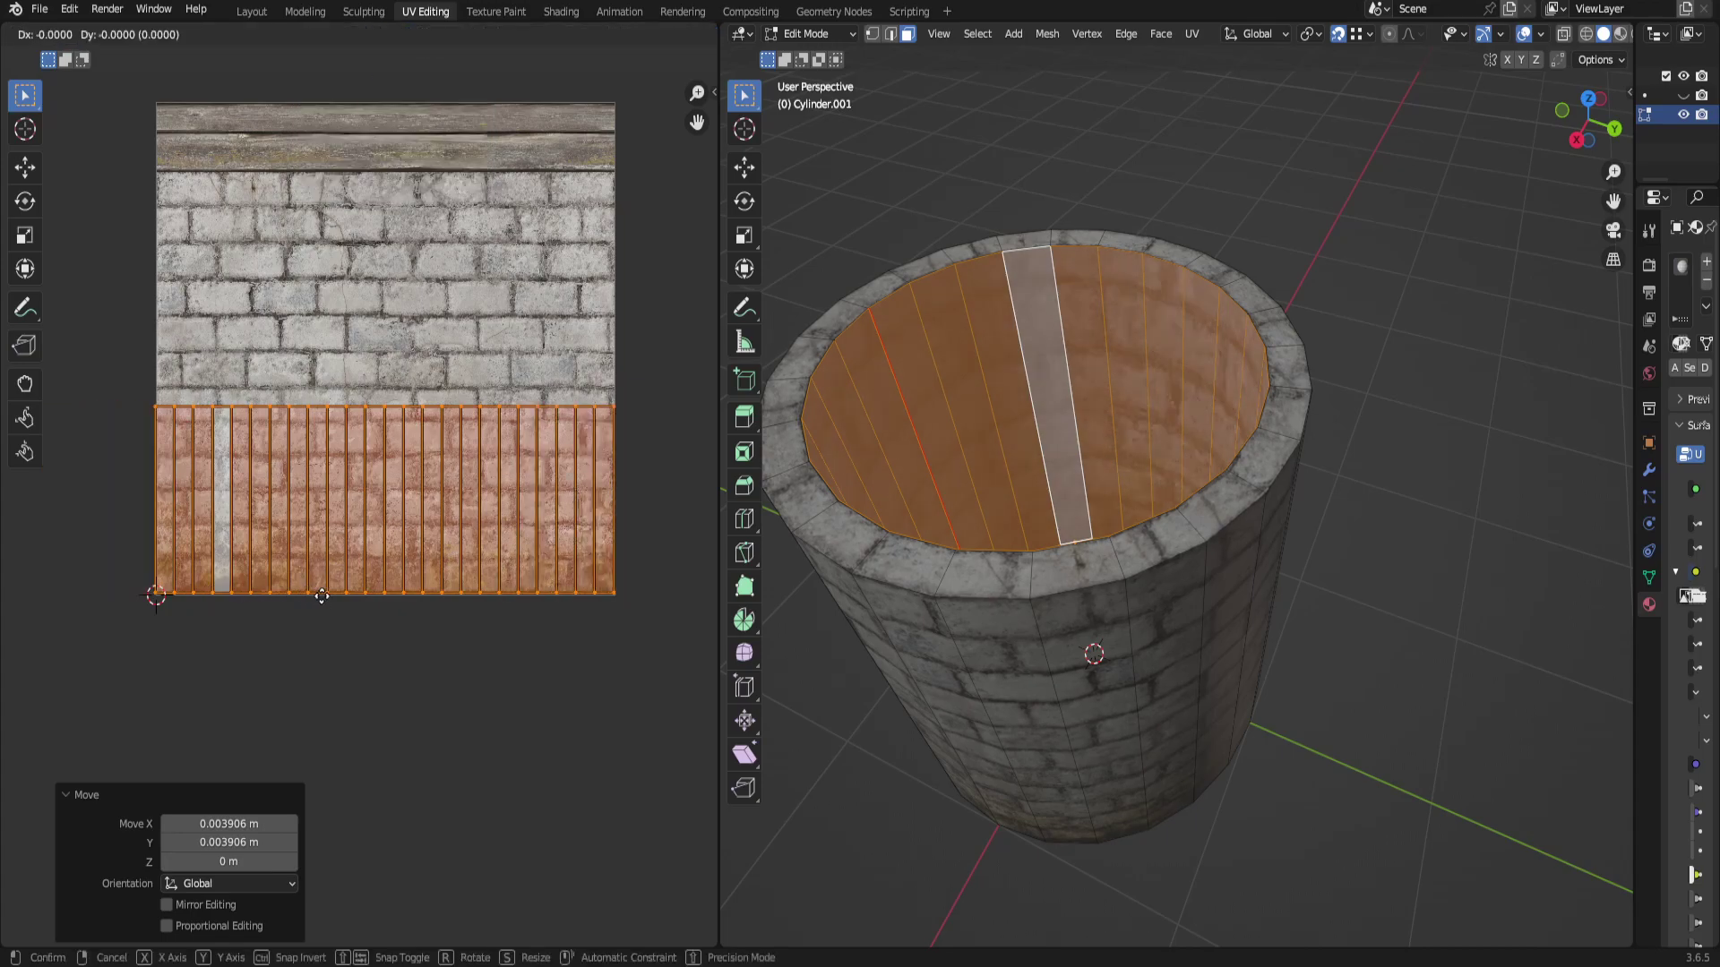
click(332, 594)
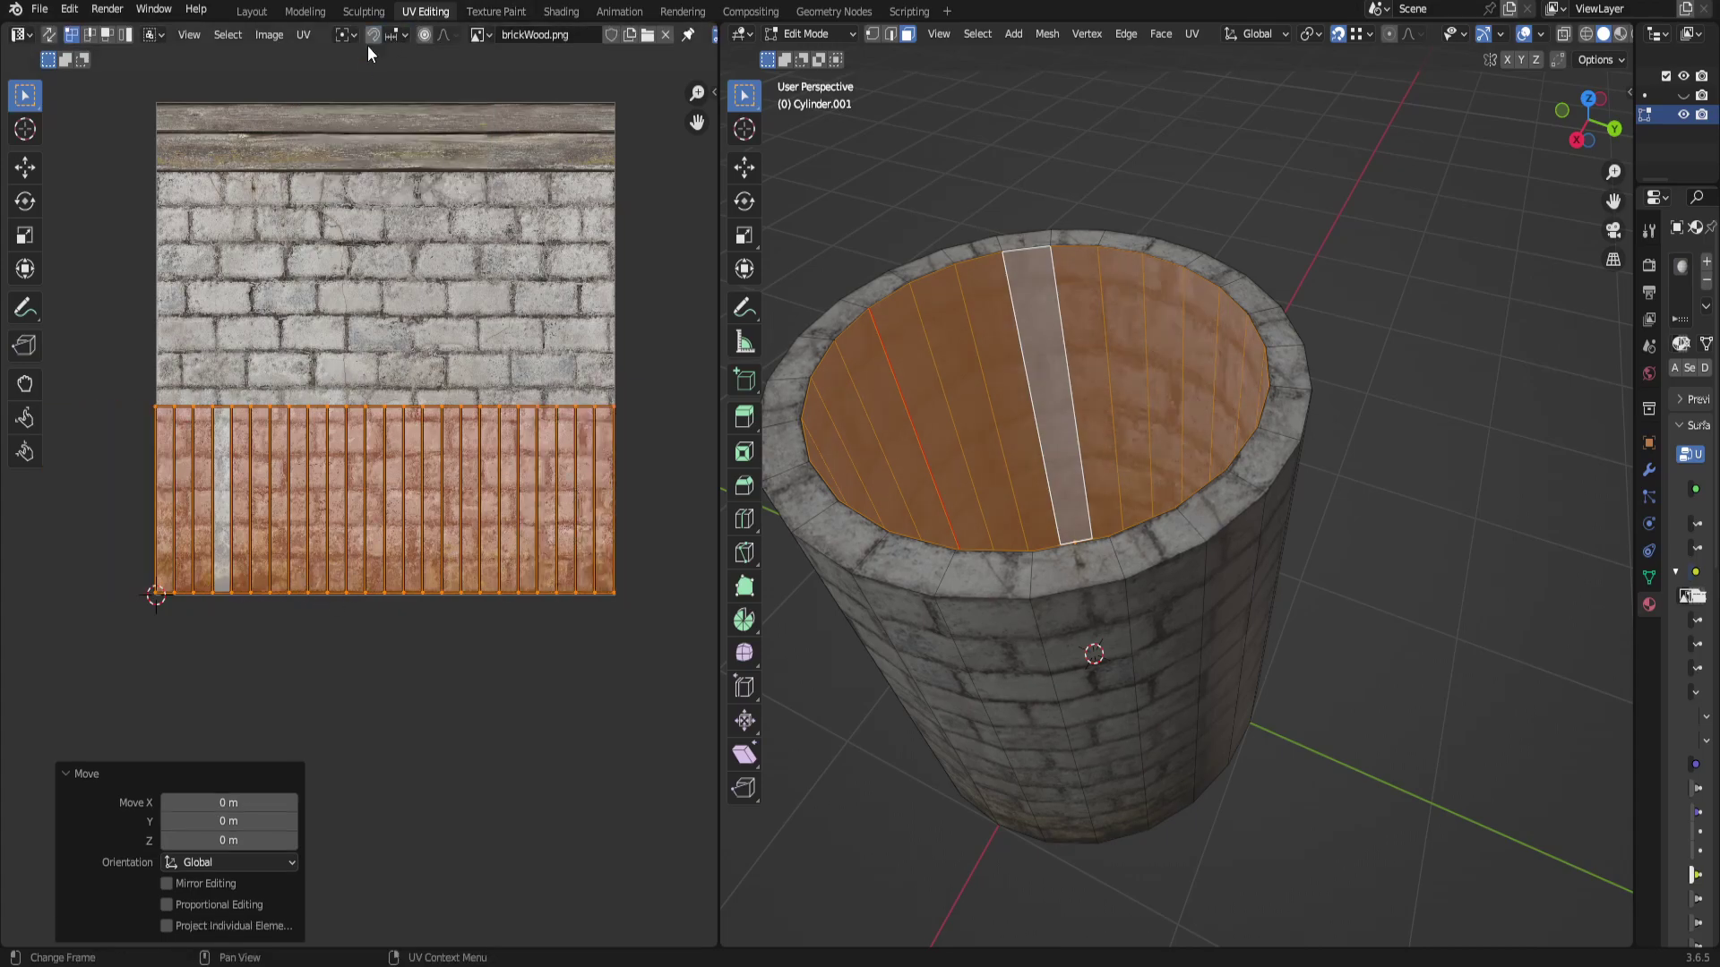
Raise the top row of the inner wall's UVs about 0.479 along Y to where the bricks meet the wood.
drag(92, 373, 672, 462)
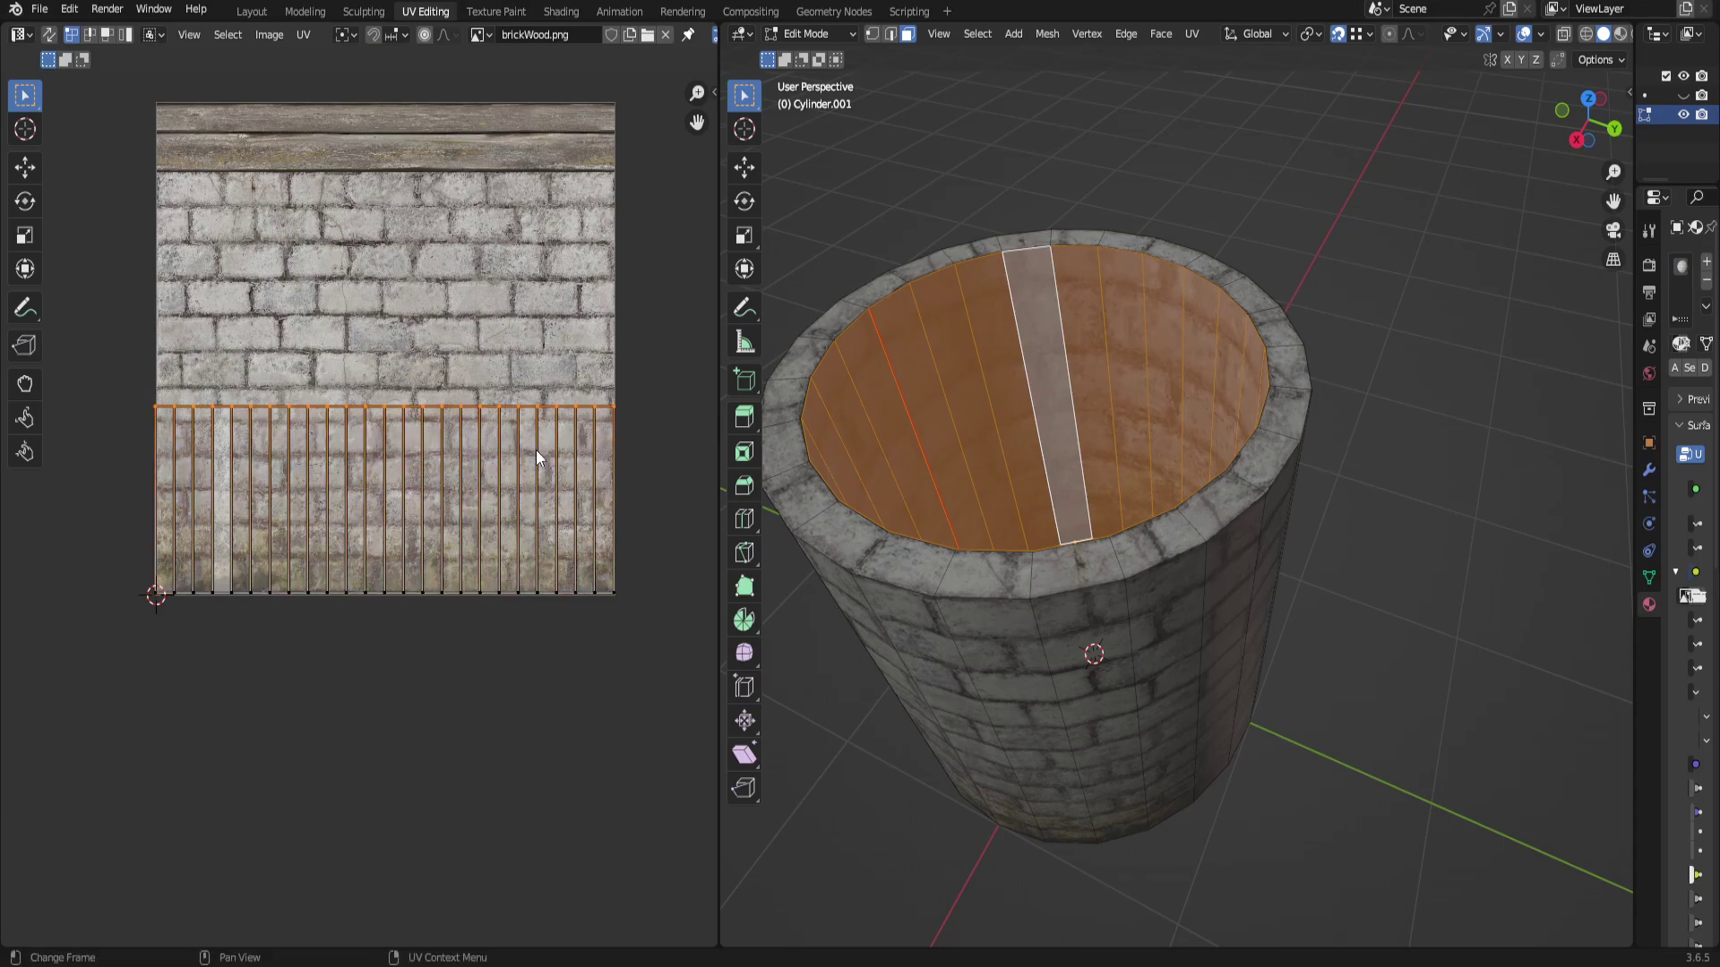
key(g)
key(y)
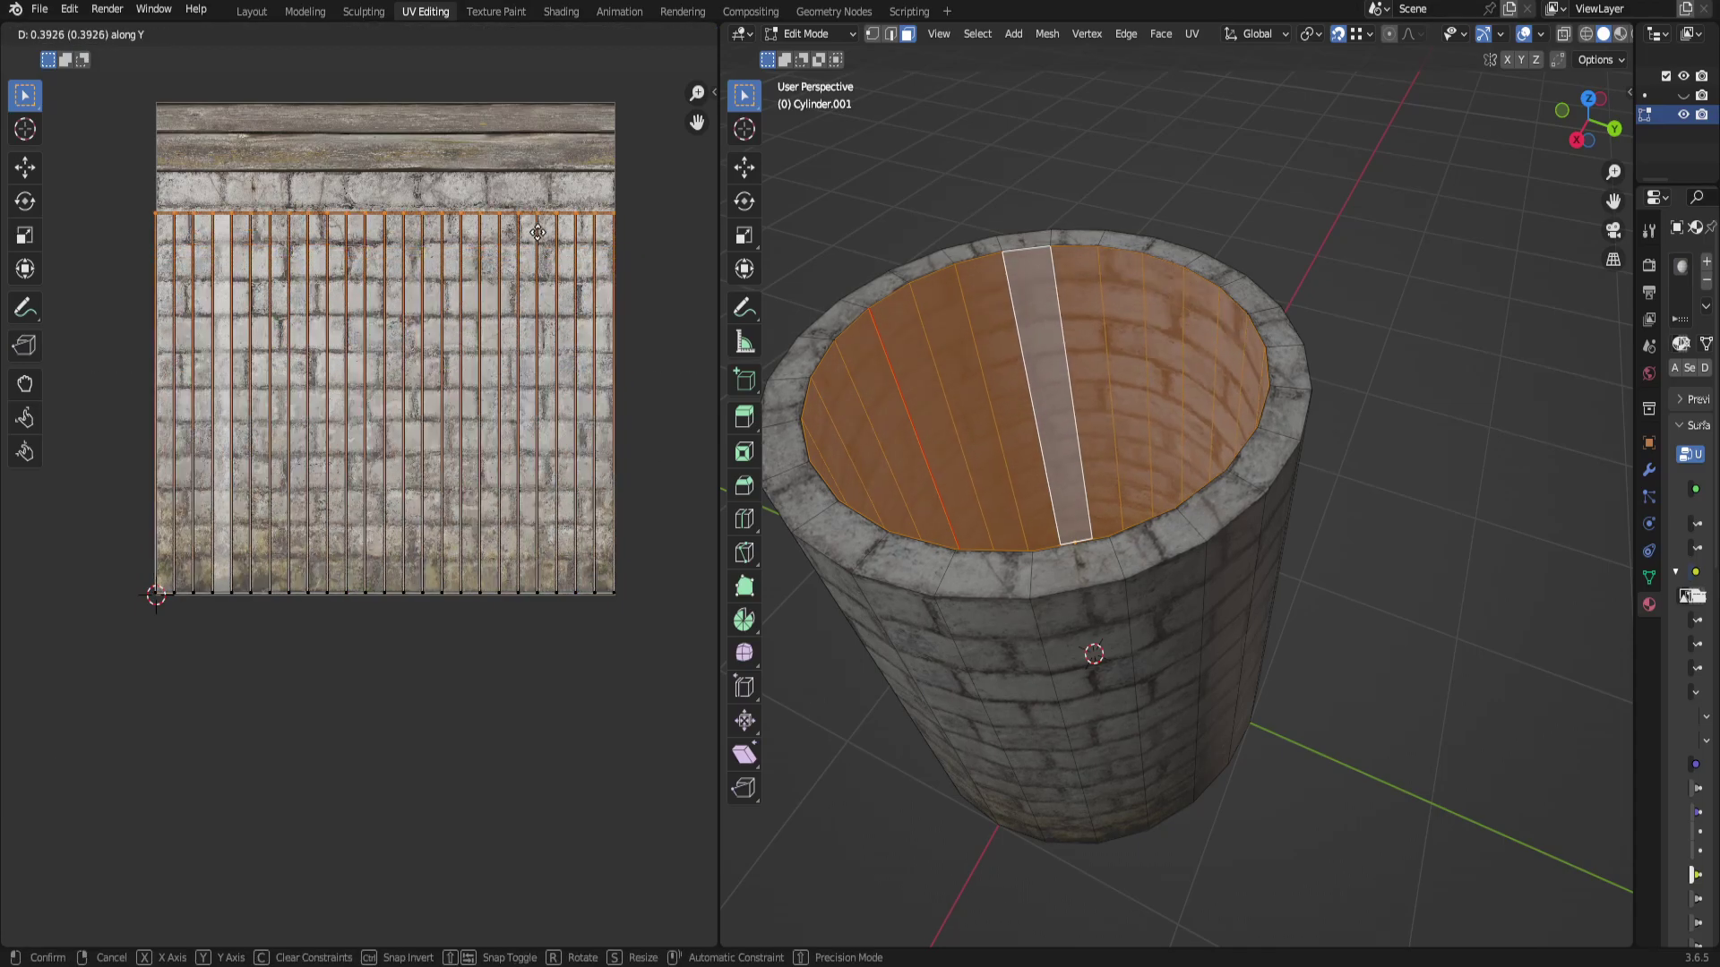
click(536, 214)
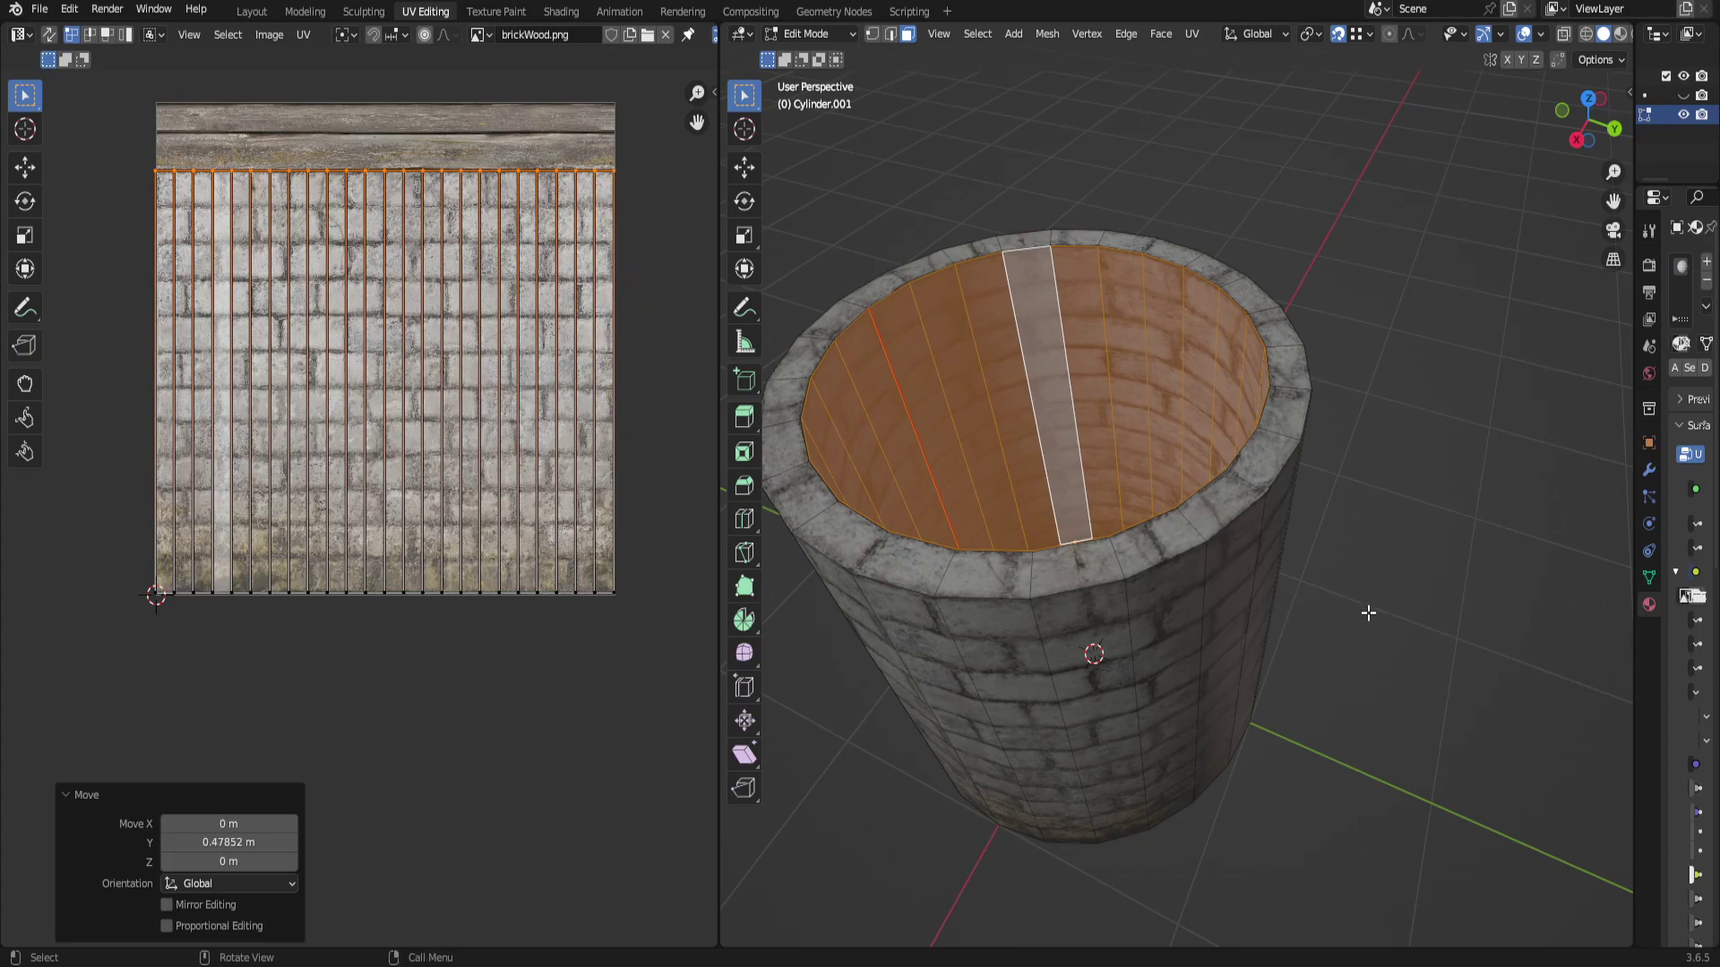
Select all of the inner wall's UVs and scale them by 2 along X.
scroll(456, 457, down, 3)
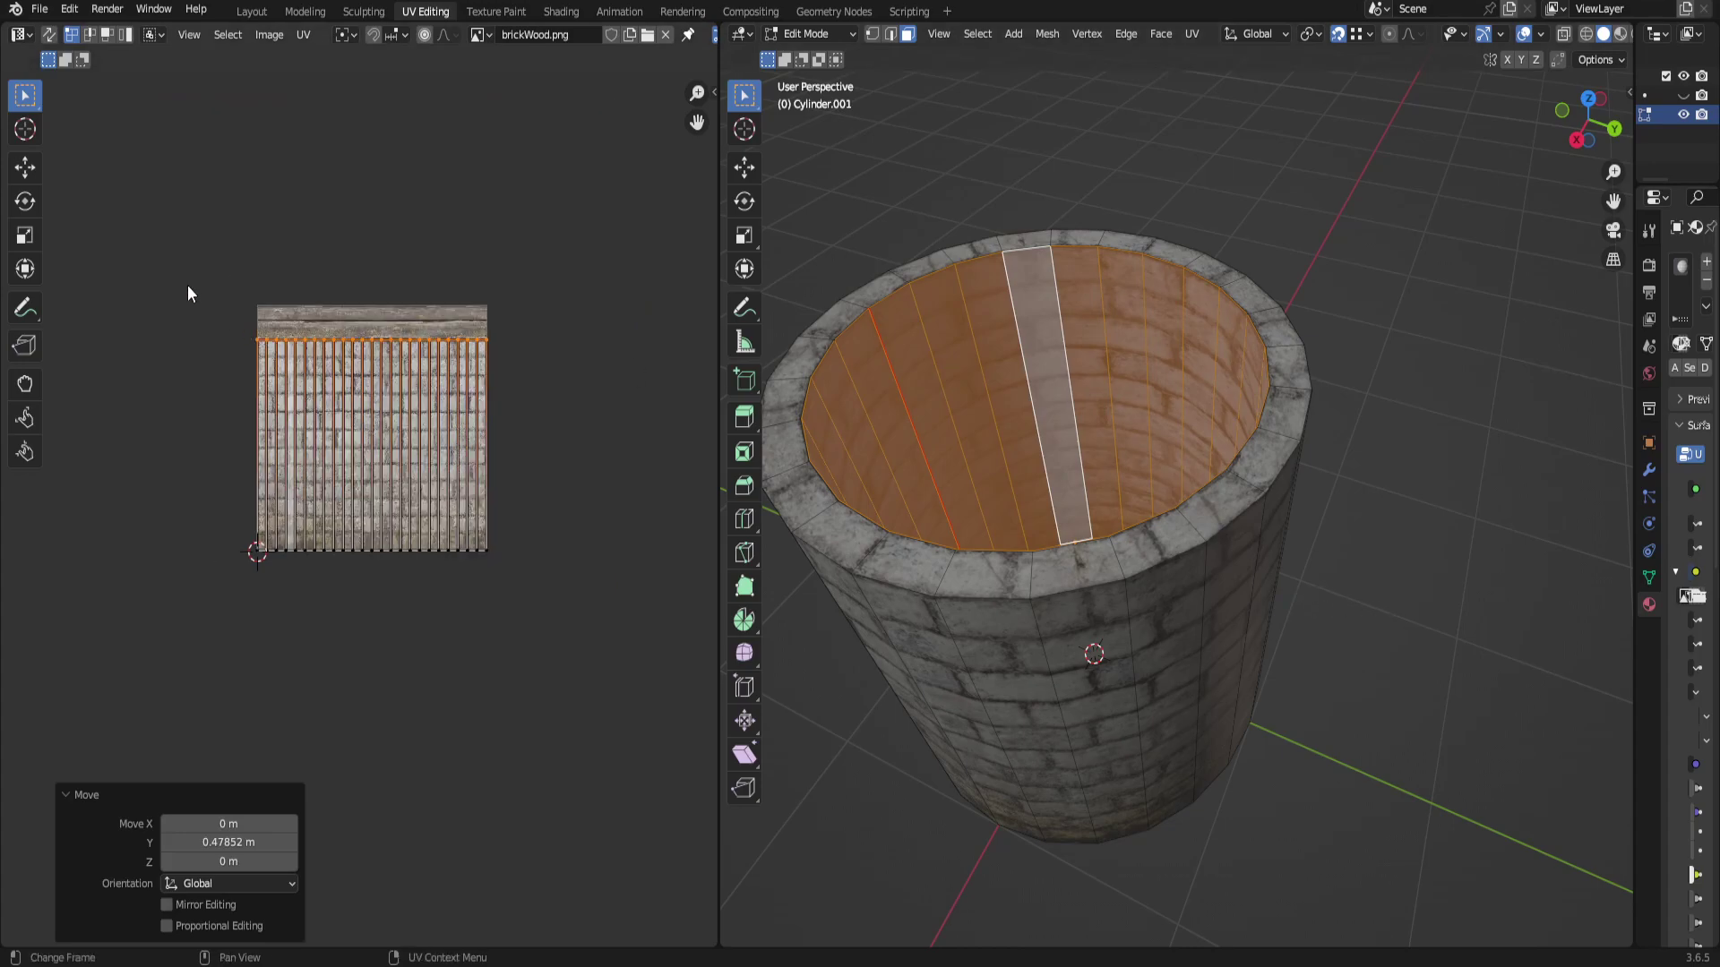
drag(188, 294, 620, 664)
key(s)
key(x)
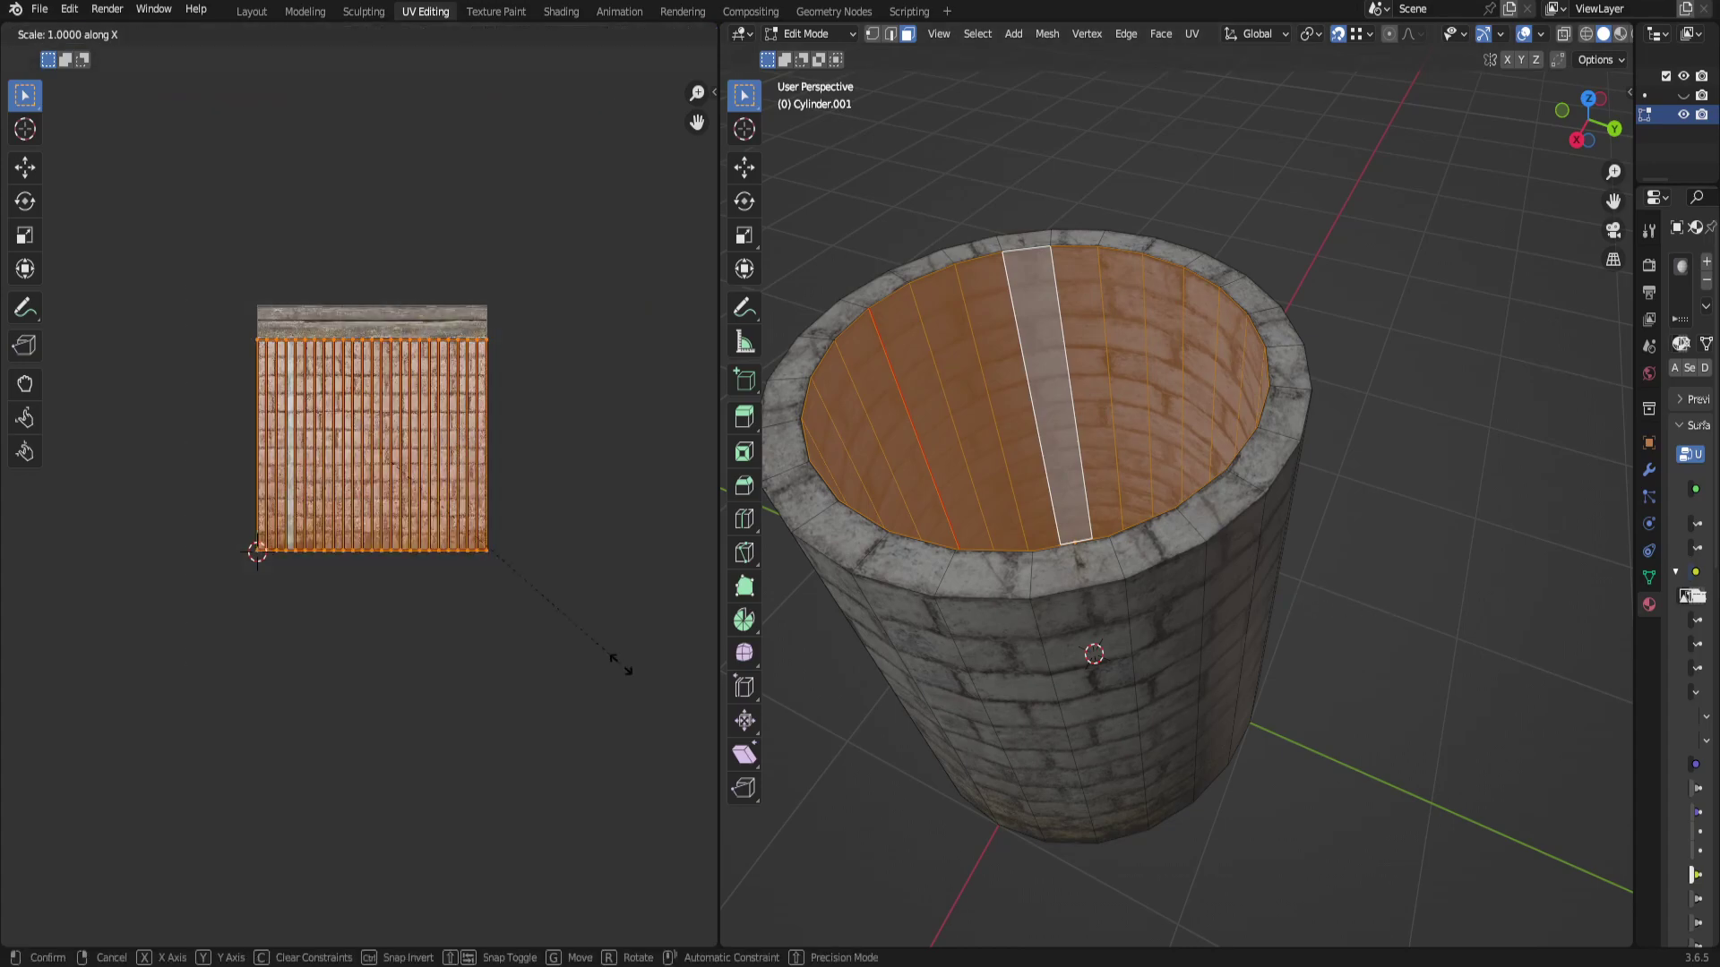
click(319, 649)
double_click(217, 824)
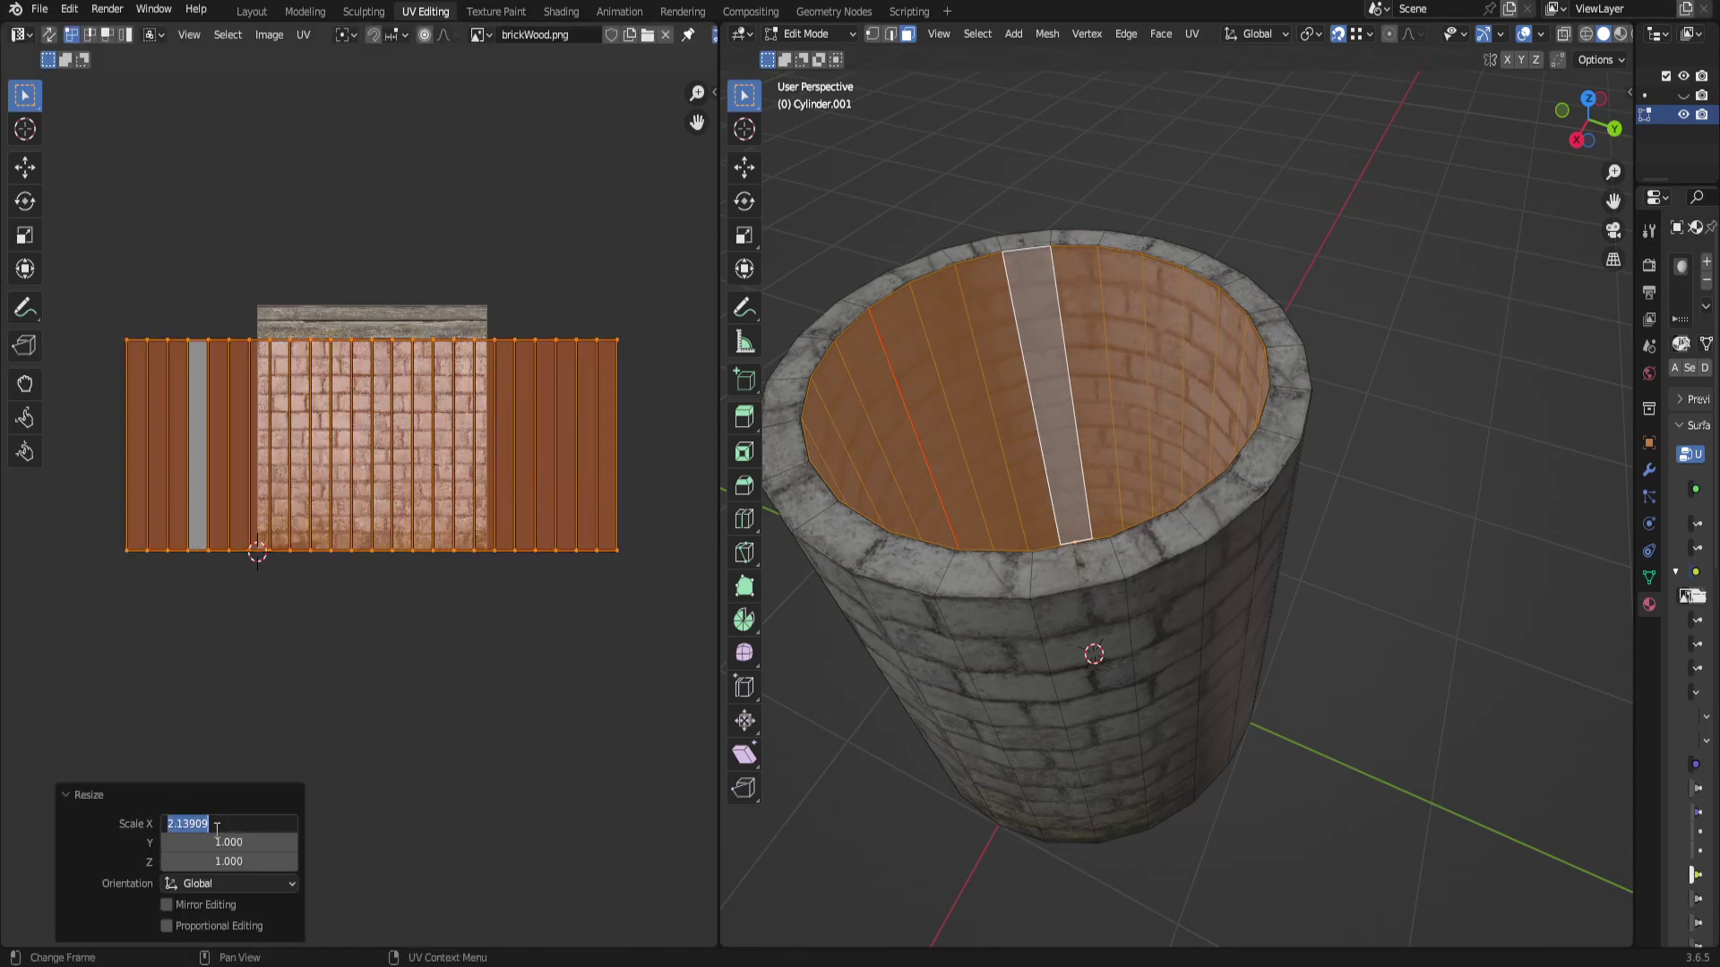
text(2)
key(Return)
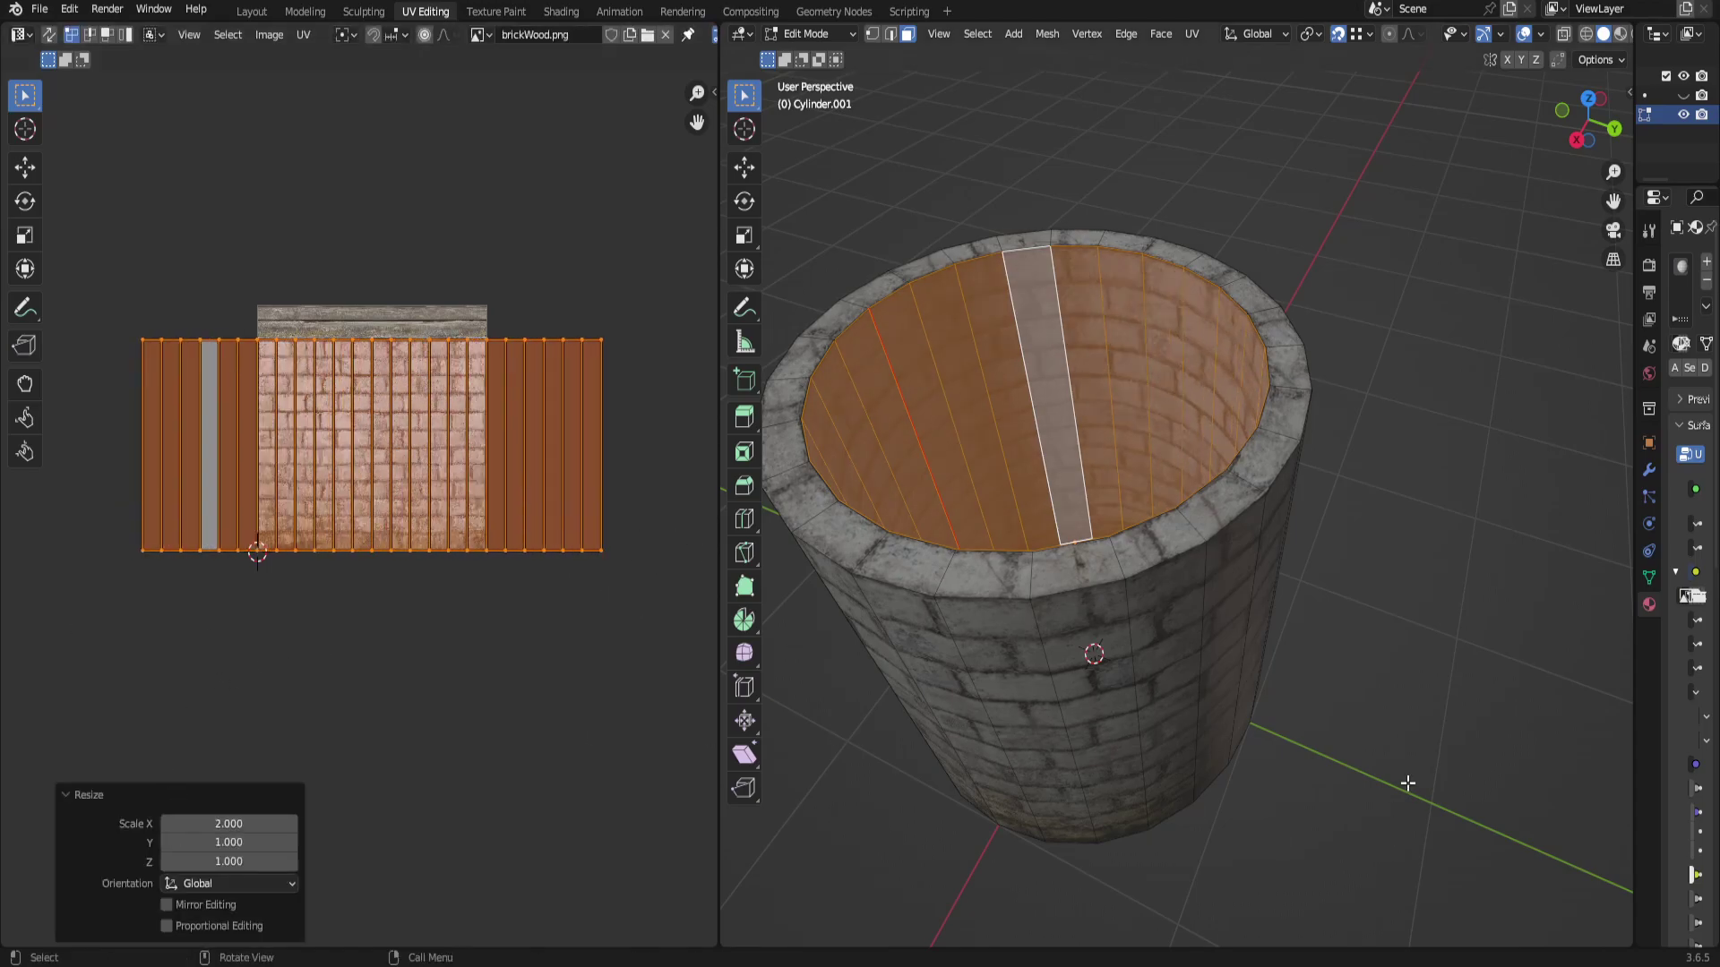
Examine the brick mapping on the well's inner and outer walls in Object Mode, from several angles and close up.
key(Tab)
scroll(1143, 622, down, 4)
click(1215, 655)
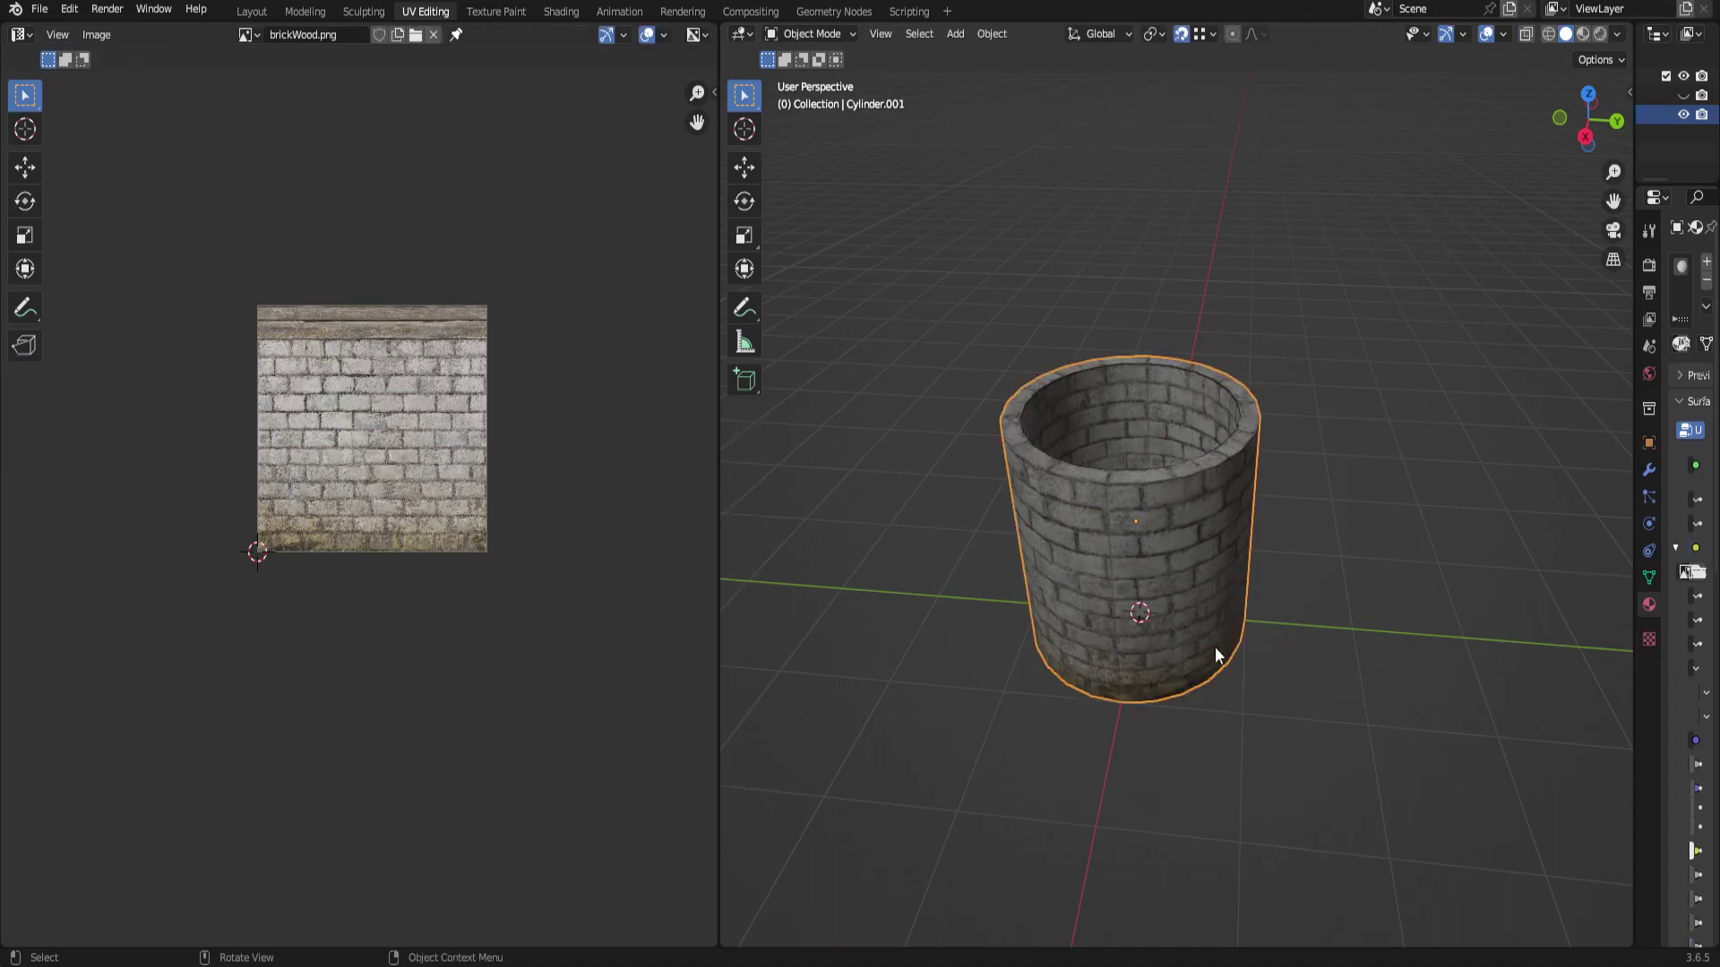
middle_drag(1215, 654, 1173, 355)
click(1276, 629)
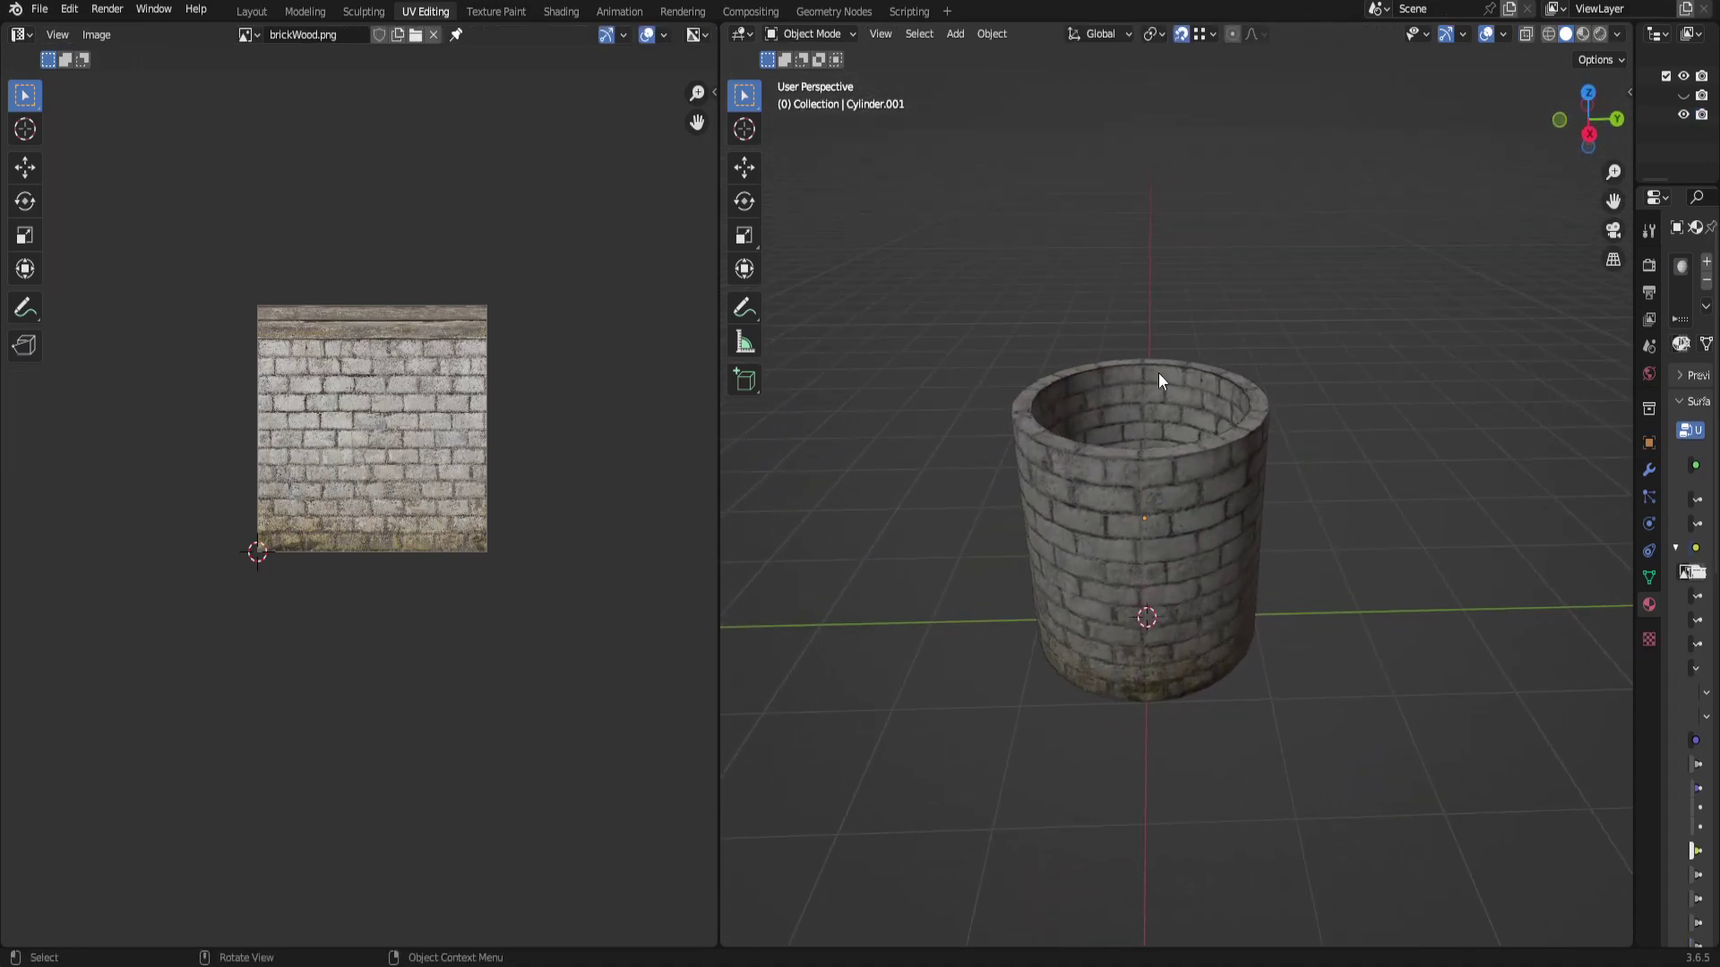
scroll(1158, 372, up, 5)
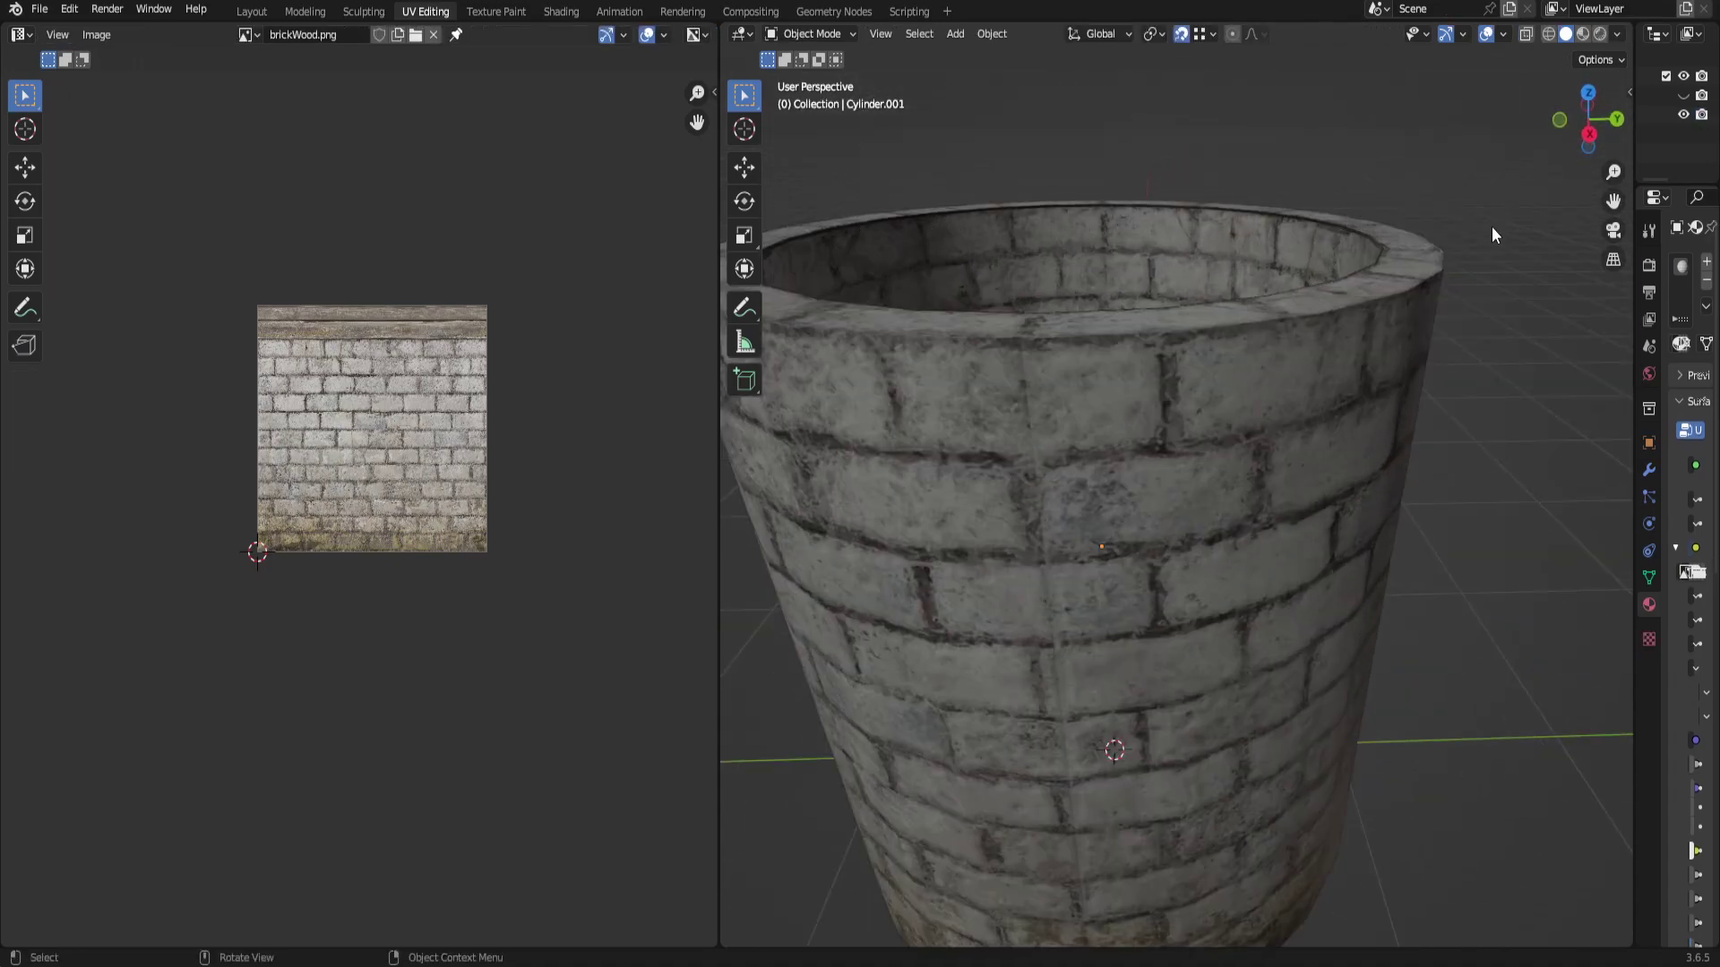
scroll(1240, 615, down, 5)
middle_drag(1240, 615, 1254, 528)
Return the well to Edit Mode and add a centred loop cut to its inner wall.
click(1120, 465)
key(Tab)
middle_drag(1057, 489, 1155, 374)
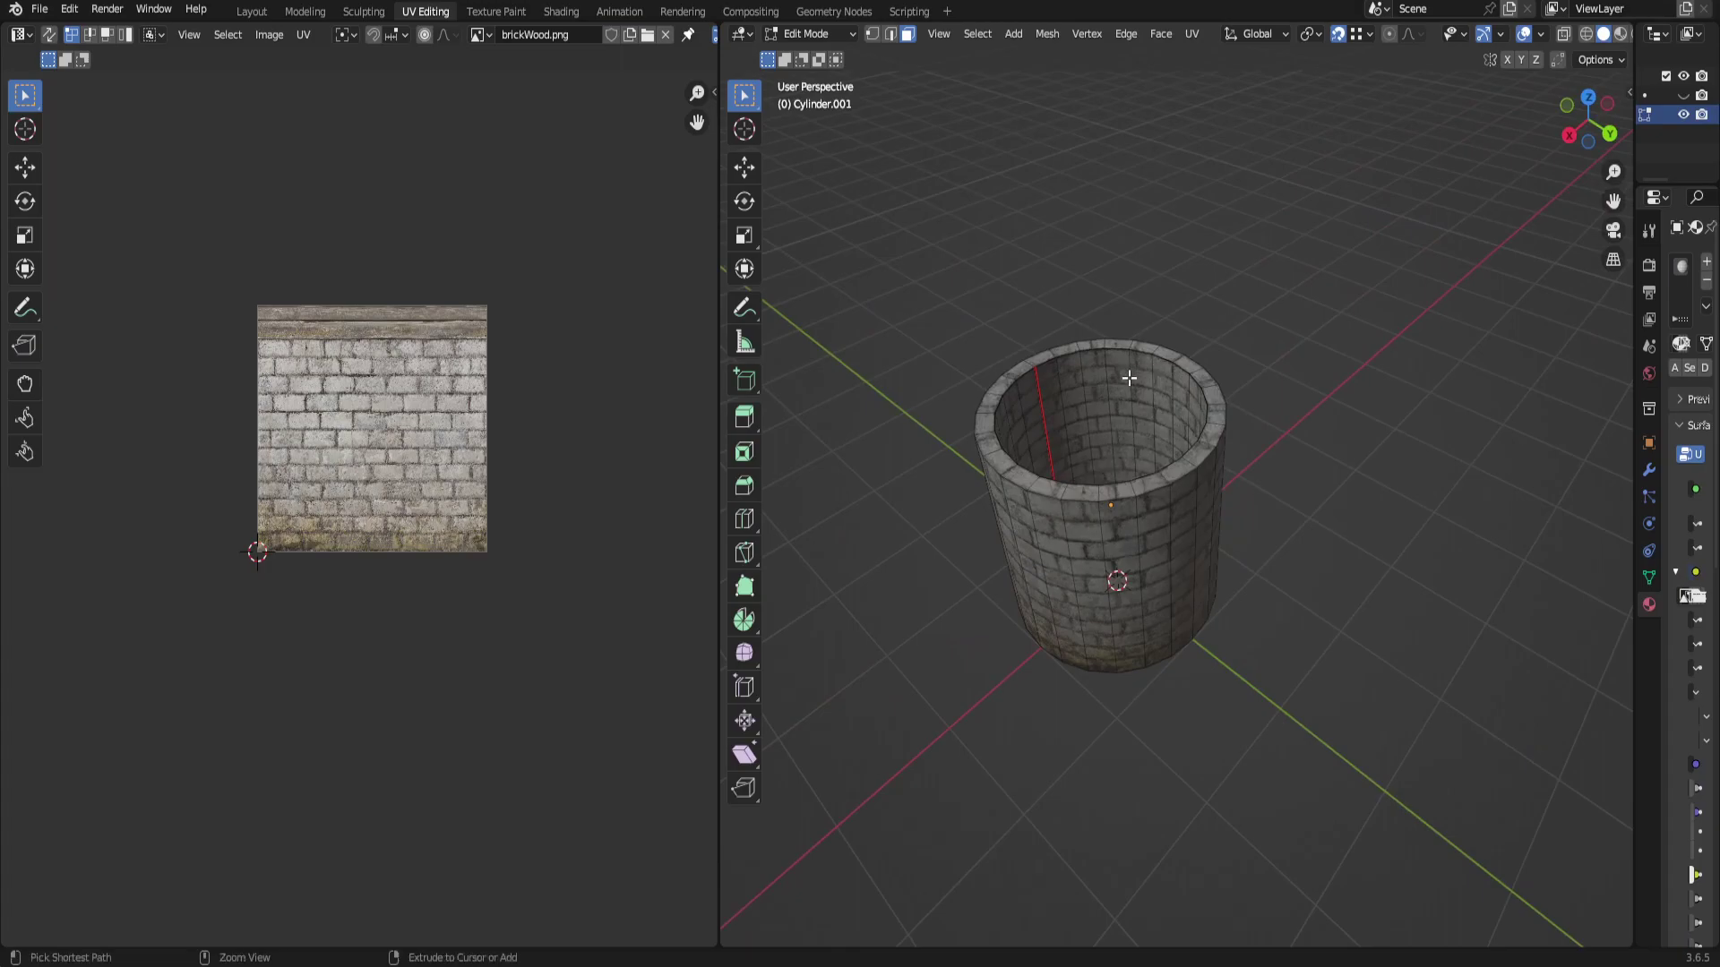
key(ctrl+r)
click(1129, 378)
middle_drag(1164, 591, 1110, 395)
key(3)
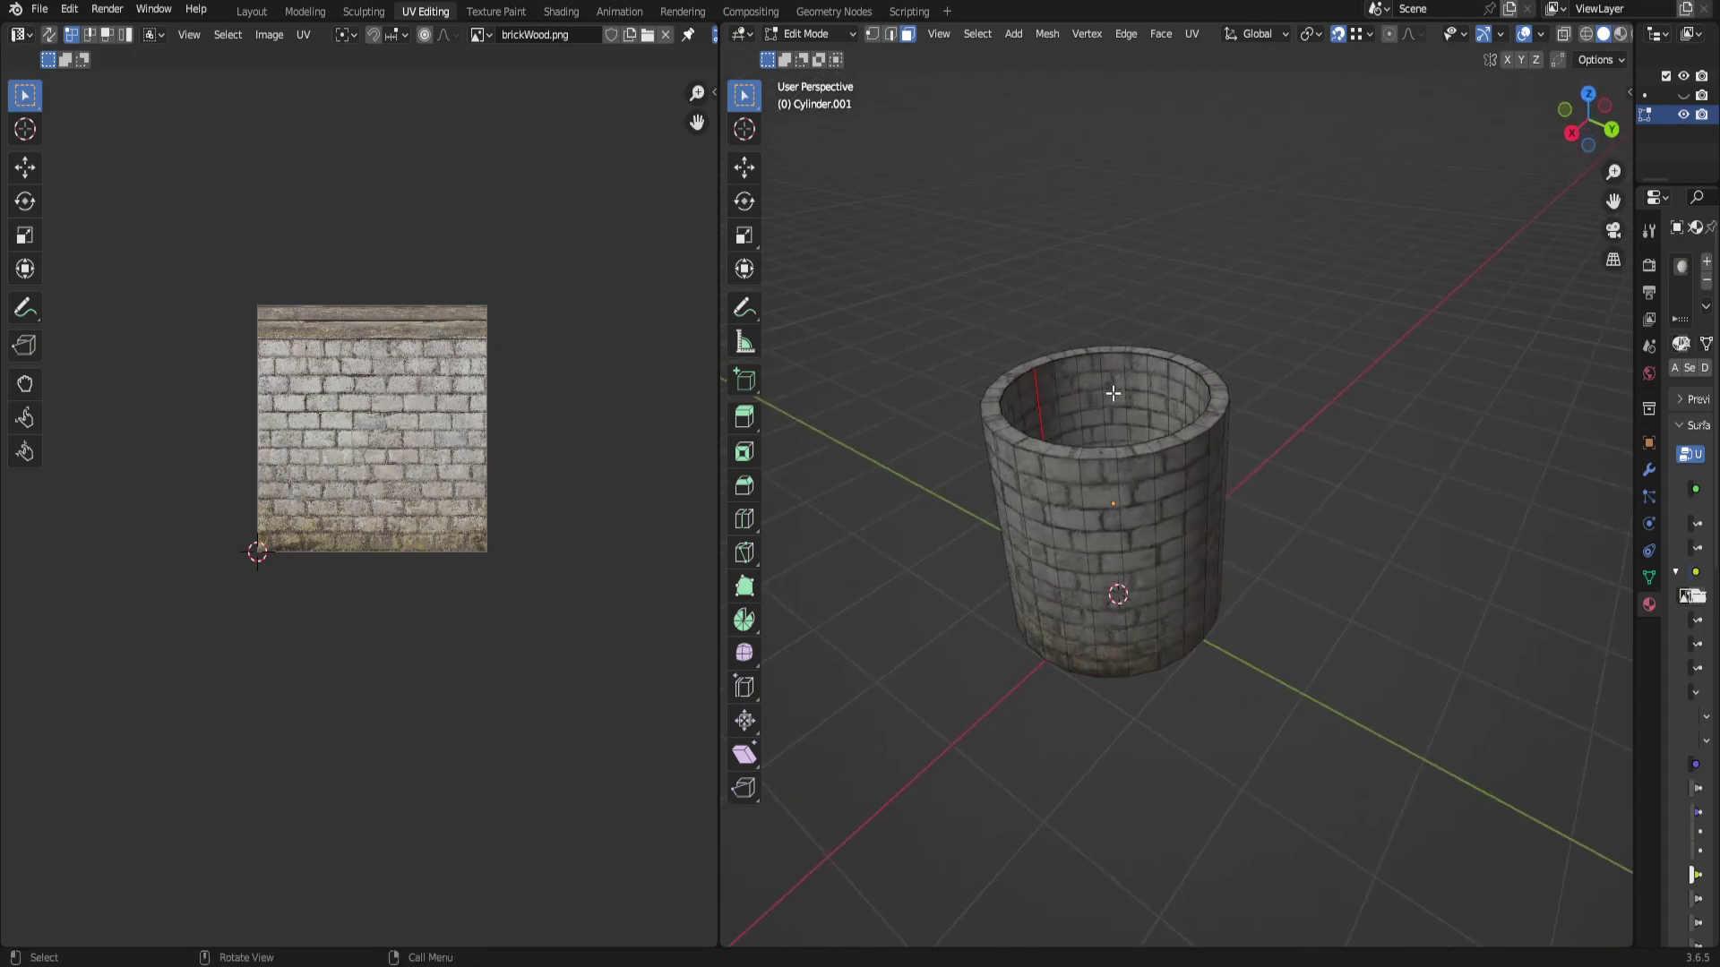
key(ctrl+r)
click(1112, 394)
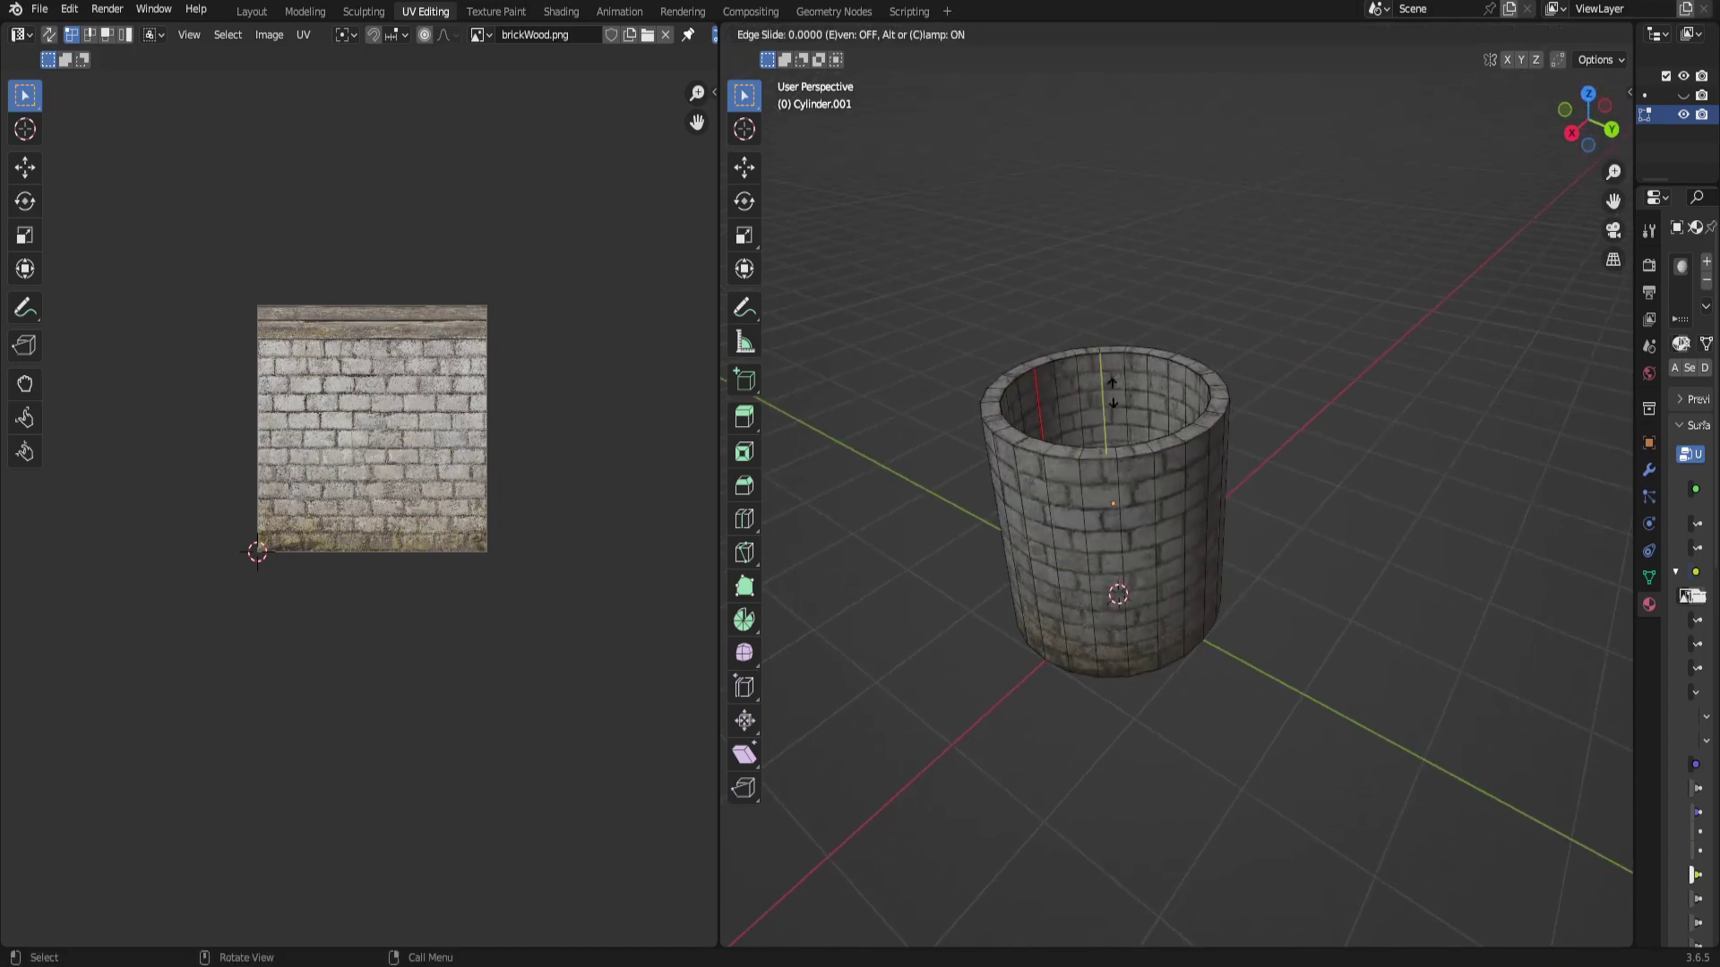
click(1113, 393)
Add evenly spaced horizontal loop cuts around the outer wall, at mid-height and in the upper and lower halves.
middle_drag(1131, 512, 1126, 465)
key(ctrl+r)
click(1126, 470)
right_click(1126, 469)
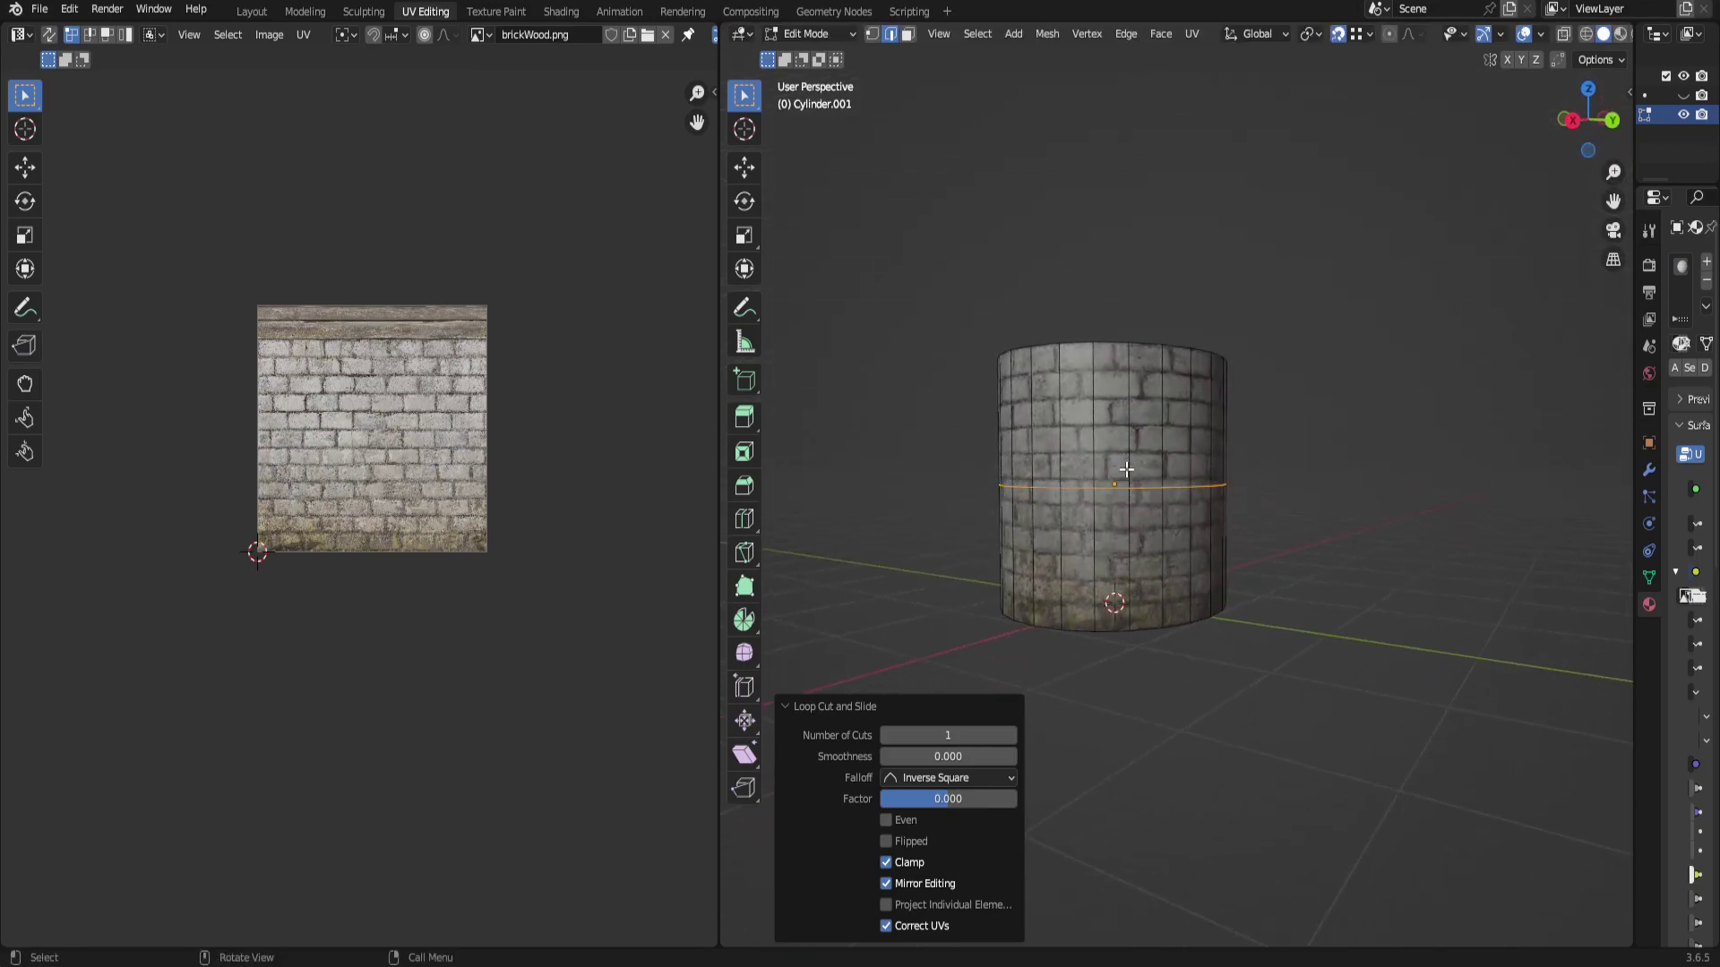
key(ctrl+r)
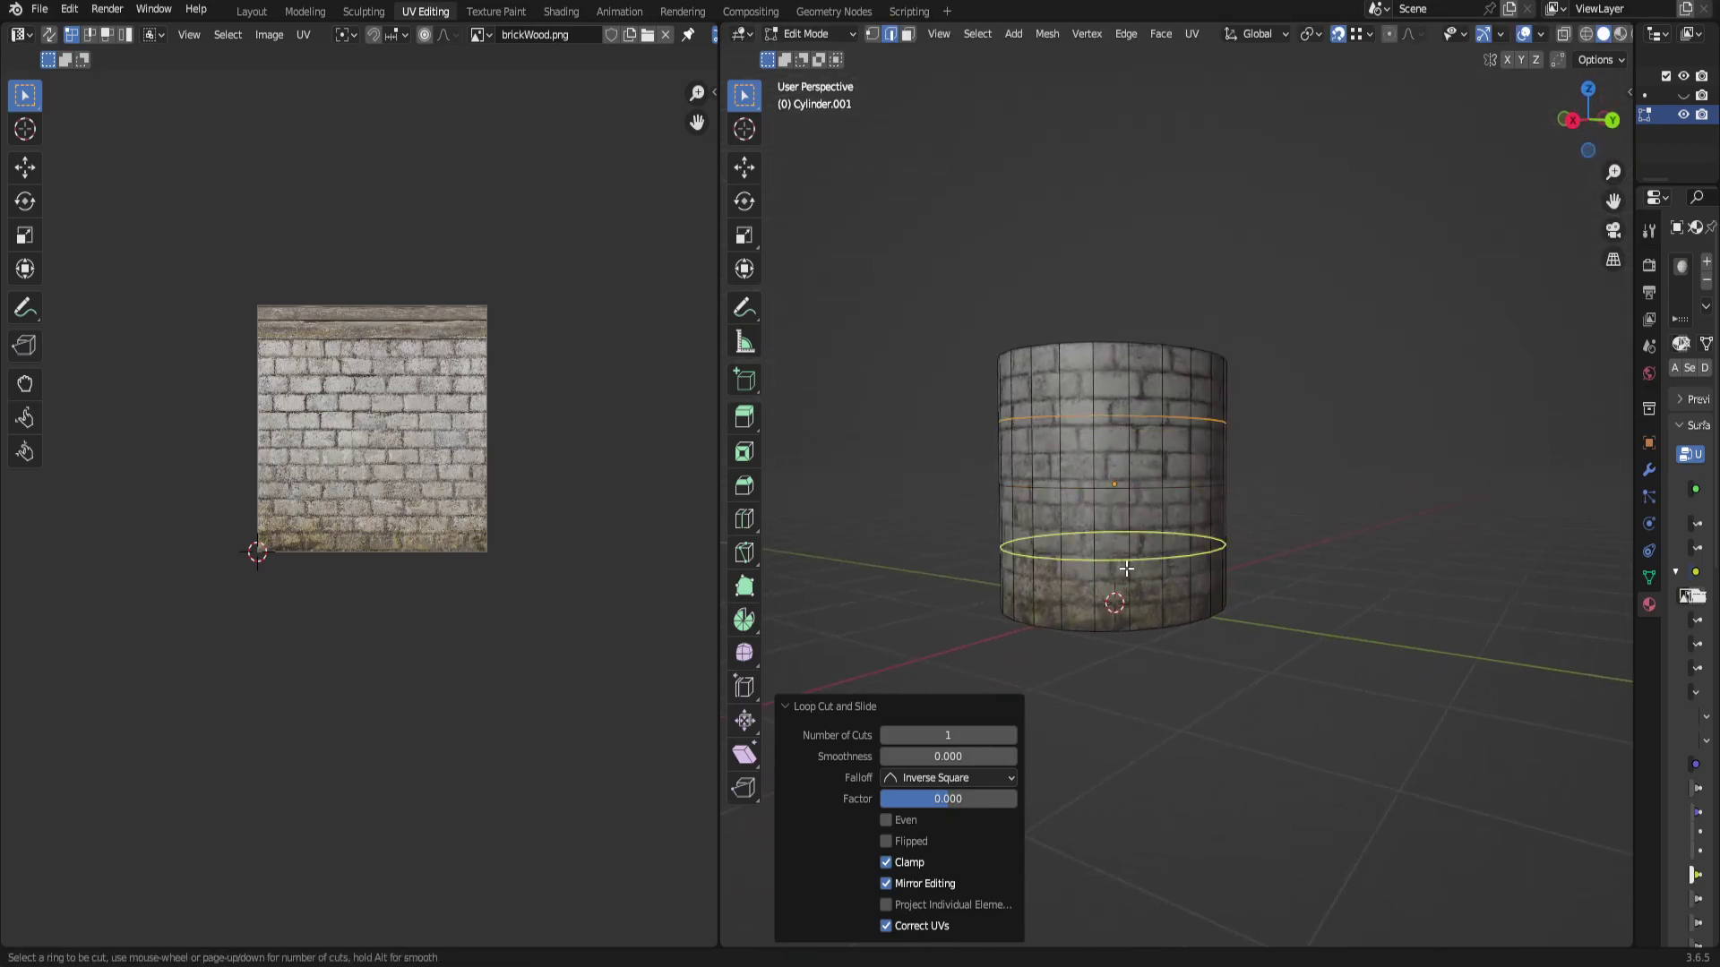
click(1184, 556)
right_click(1184, 556)
Add centred horizontal loop cuts to the upper and lower halves of the inner wall, then clear the selection.
middle_drag(1184, 555, 1213, 581)
key(ctrl+r)
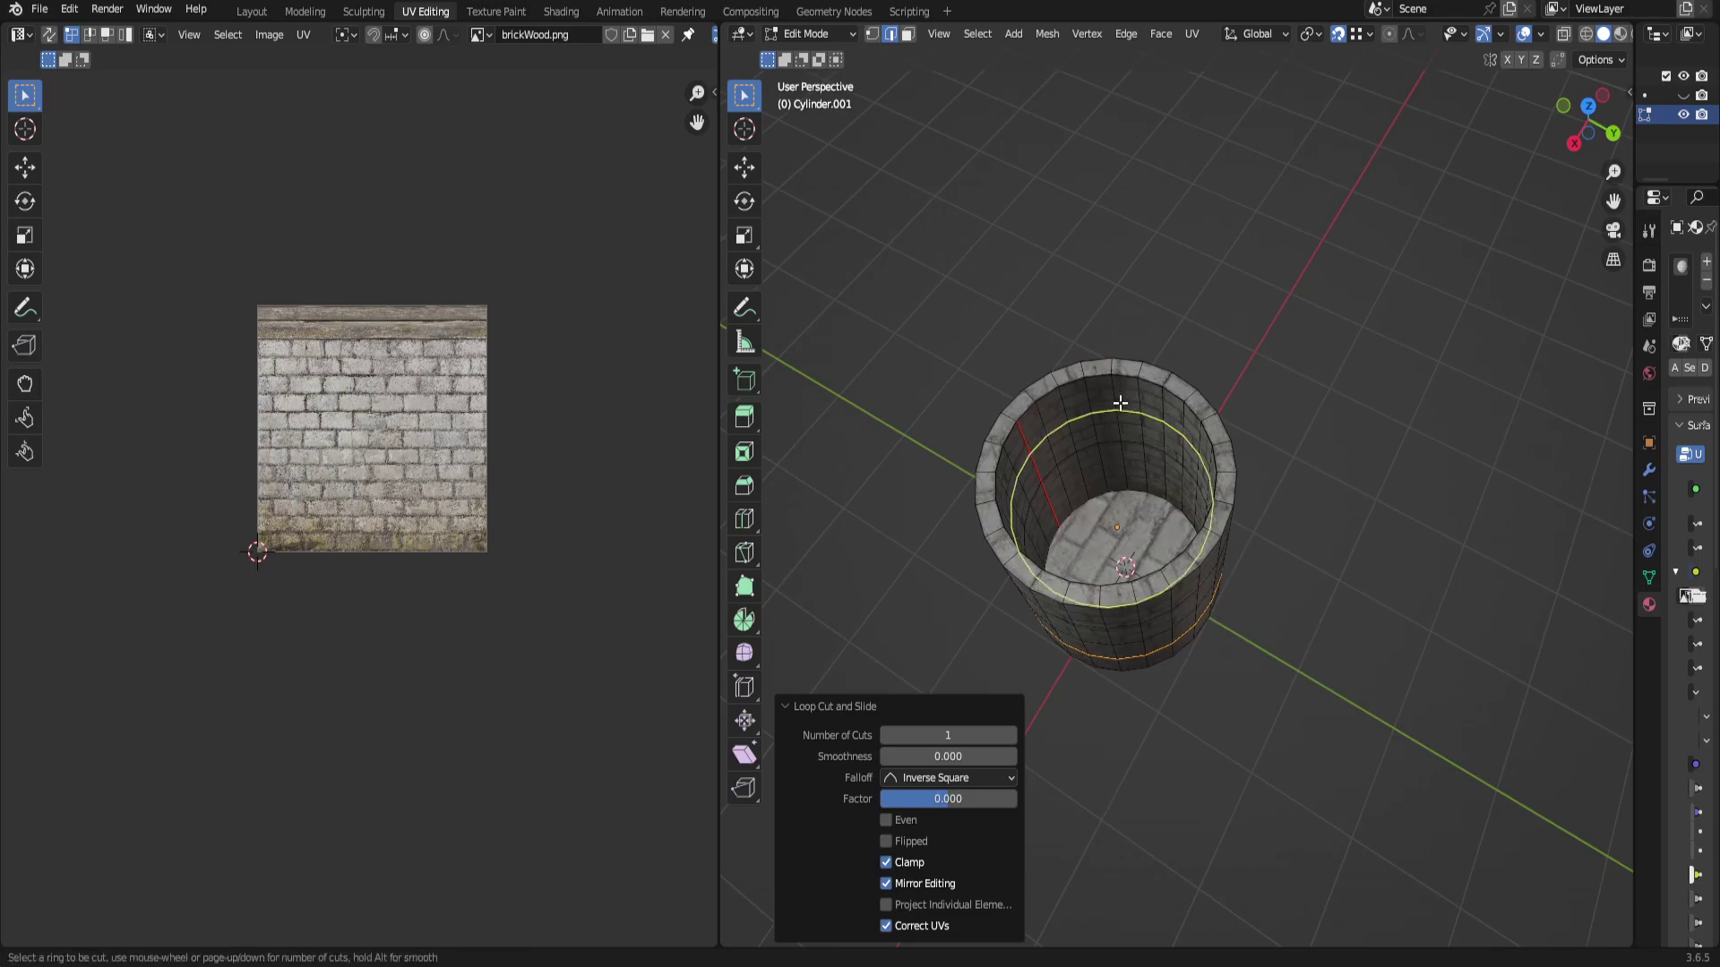
click(1120, 403)
right_click(1119, 403)
key(ctrl+r)
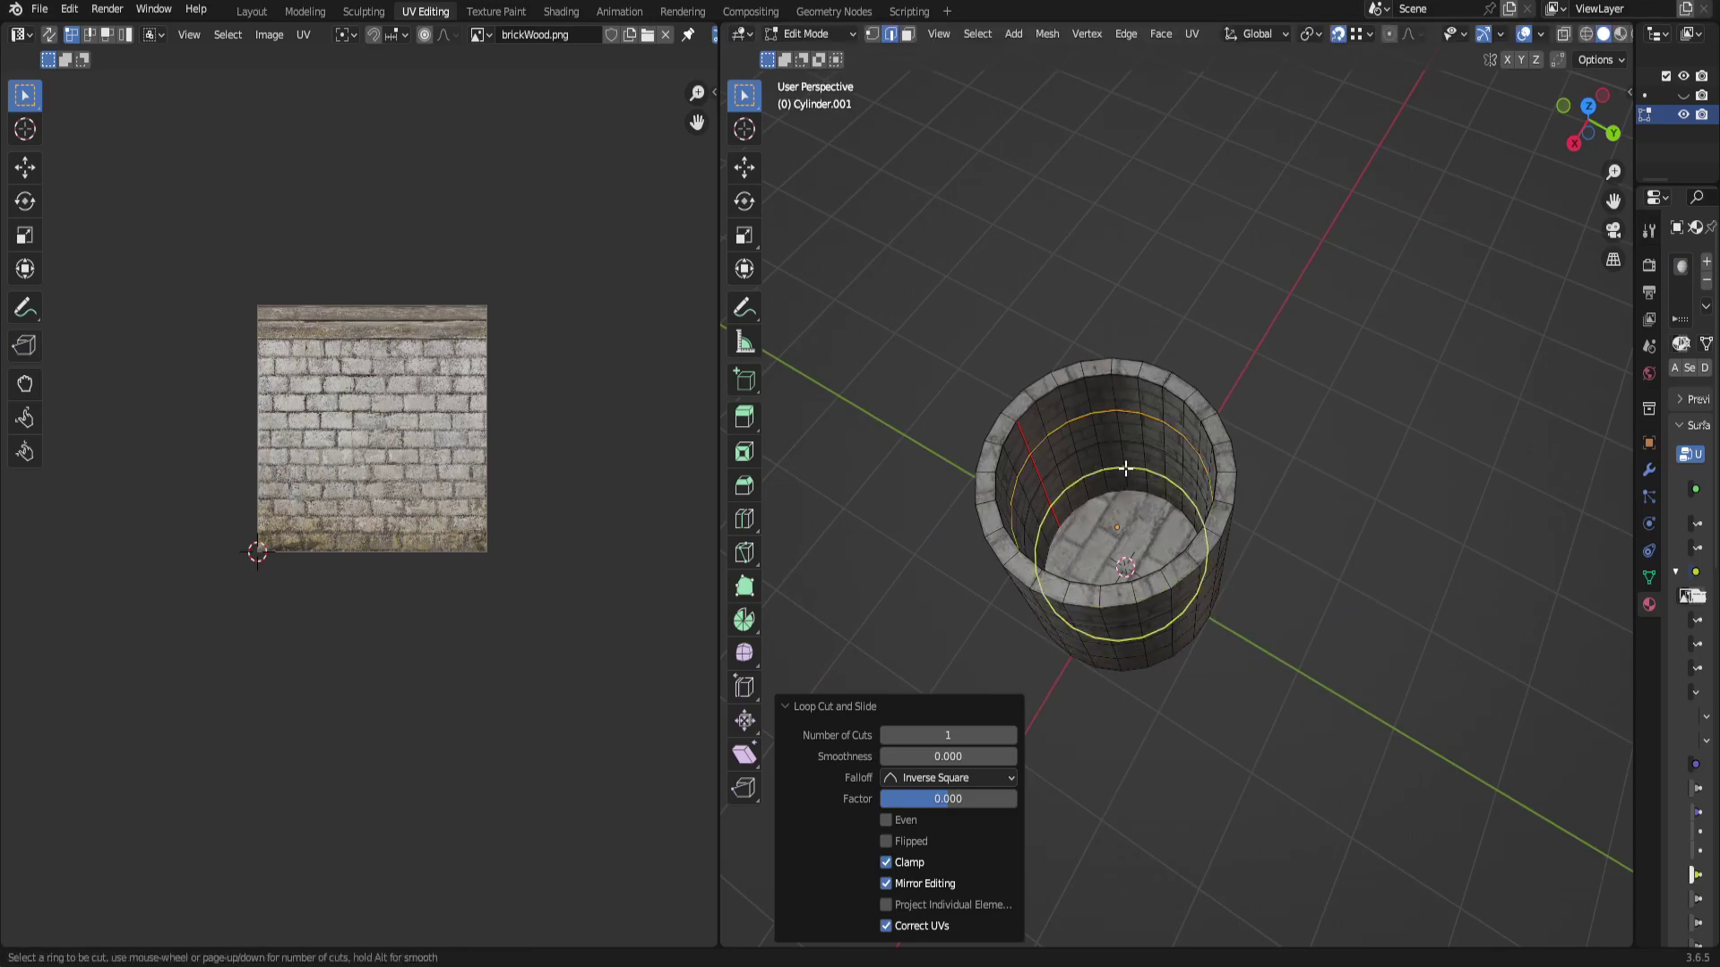
right_click(1125, 468)
click(1440, 264)
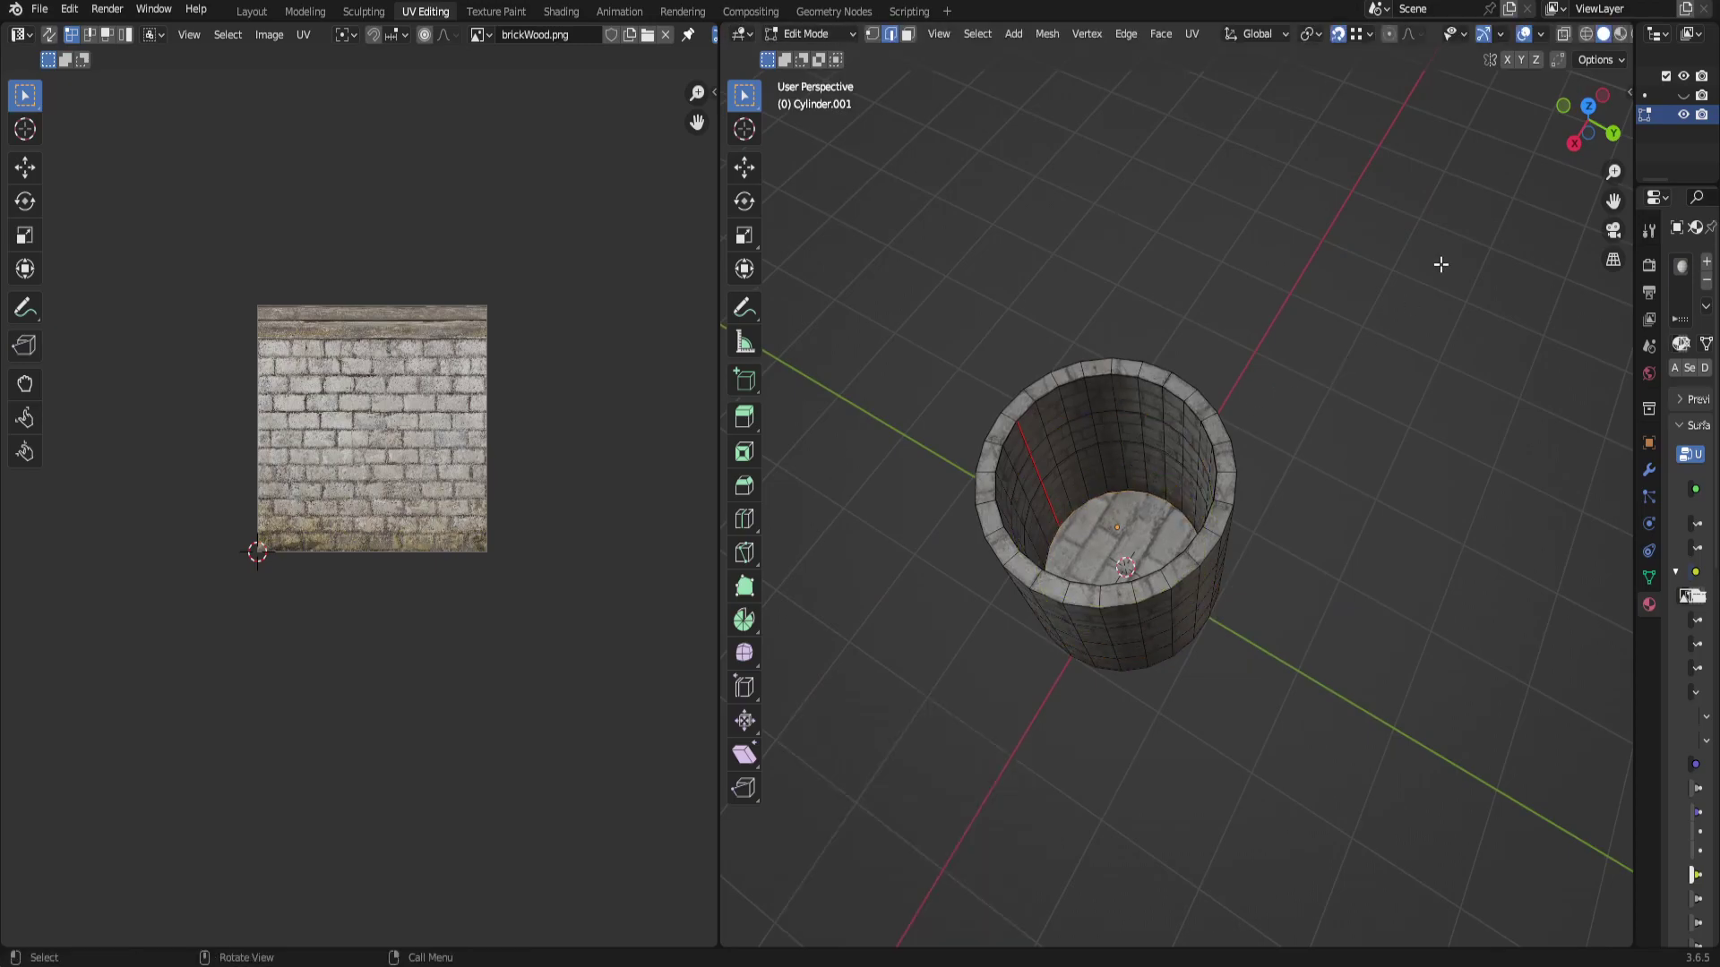
Turn on X-ray, view the well from the back and select the top ring of vertices on both walls.
click(1566, 35)
middle_drag(1347, 453, 1168, 438)
key(1)
drag(887, 274, 1405, 394)
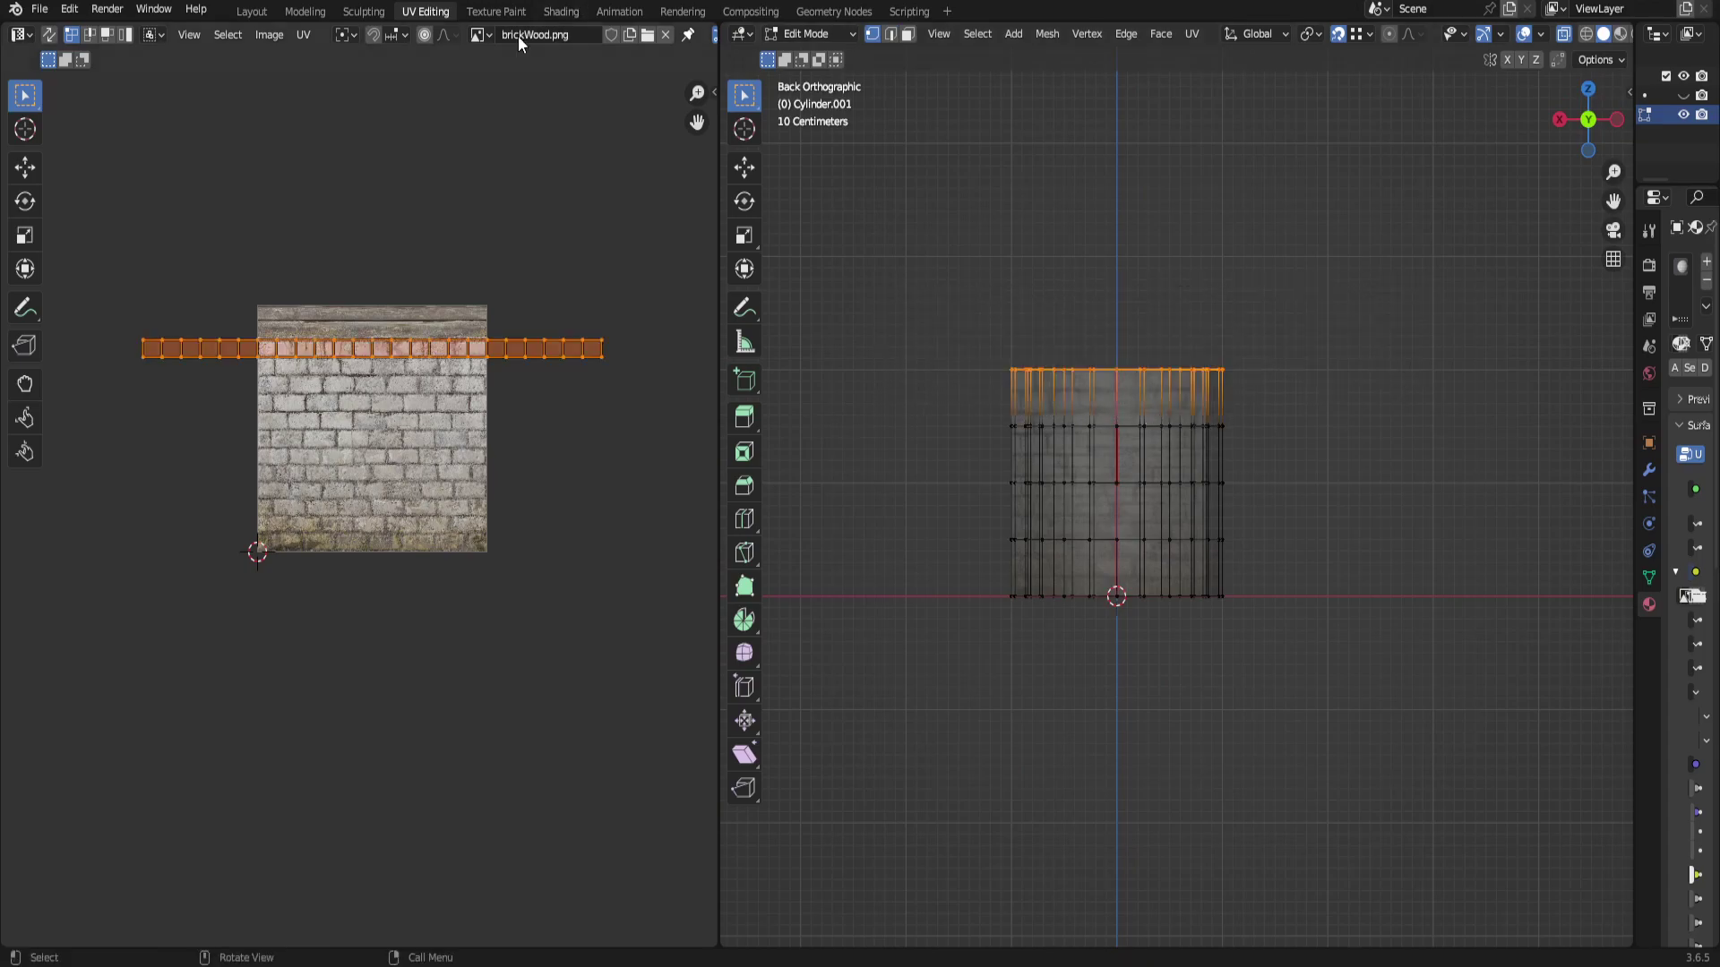
click(24, 168)
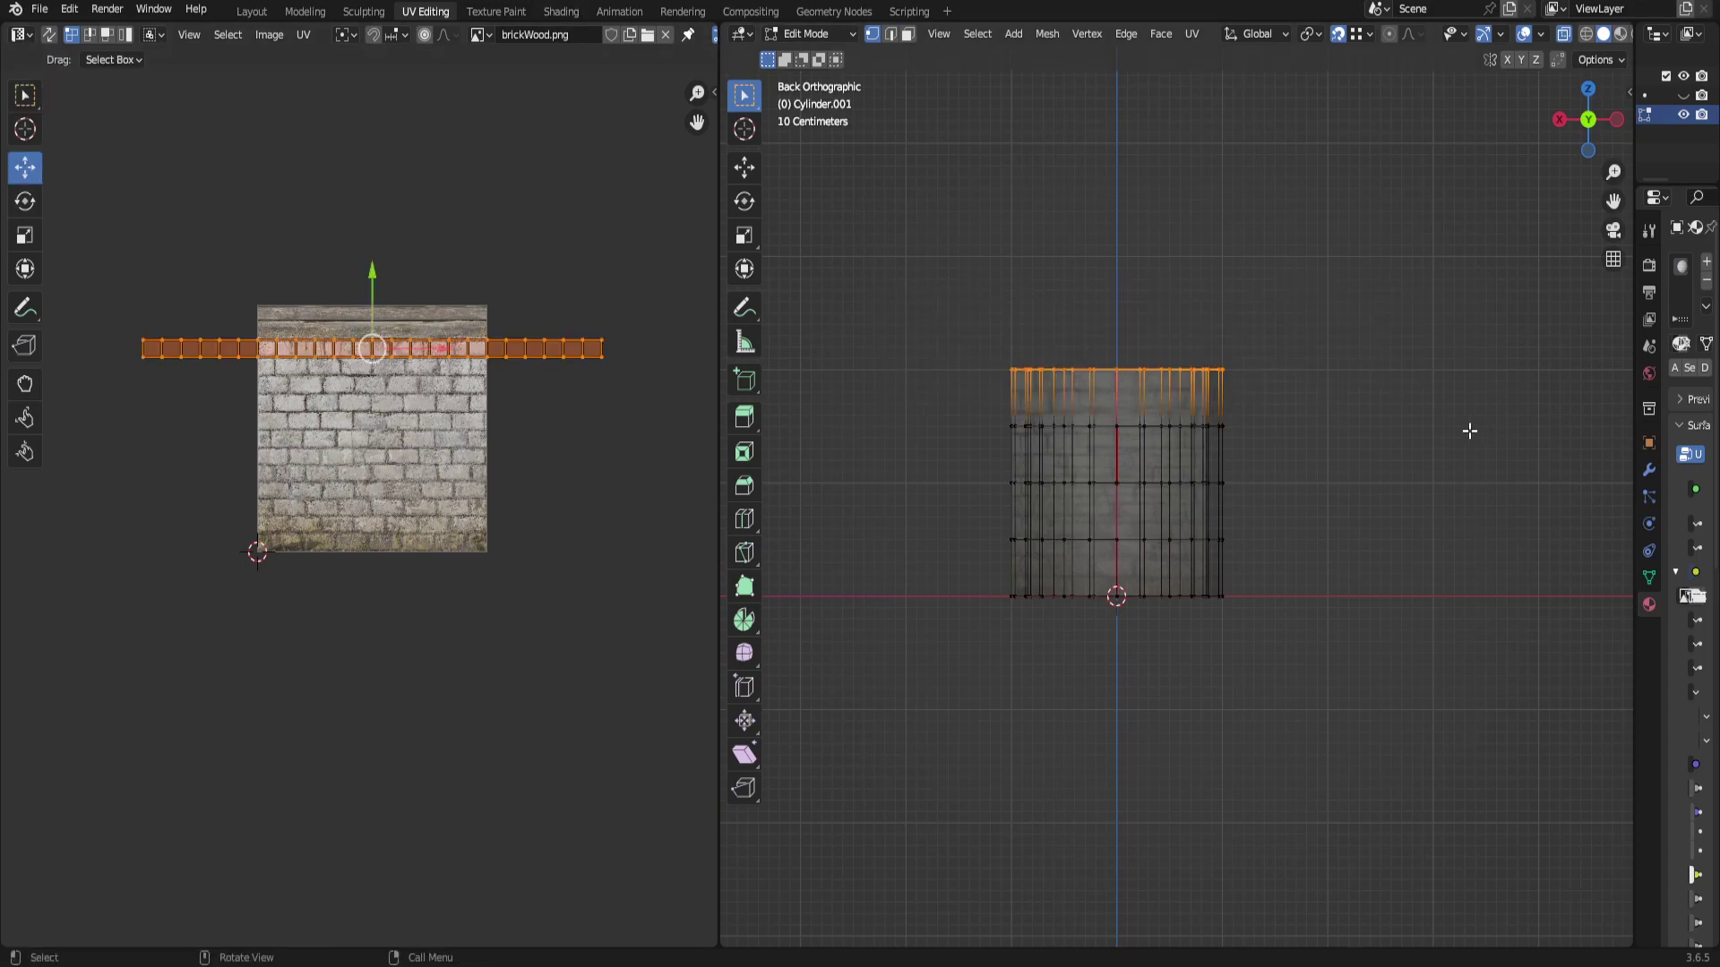
mouse_move(1469, 431)
middle_down()
mouse_move(1298, 373)
mouse_move(1374, 357)
mouse_move(1469, 431)
middle_up()
In the Layout workspace, view the well from the left with X-ray and shift its top vertex ring slightly along negative Y.
click(258, 11)
key(Tab)
middle_drag(857, 423, 900, 395)
click(1313, 33)
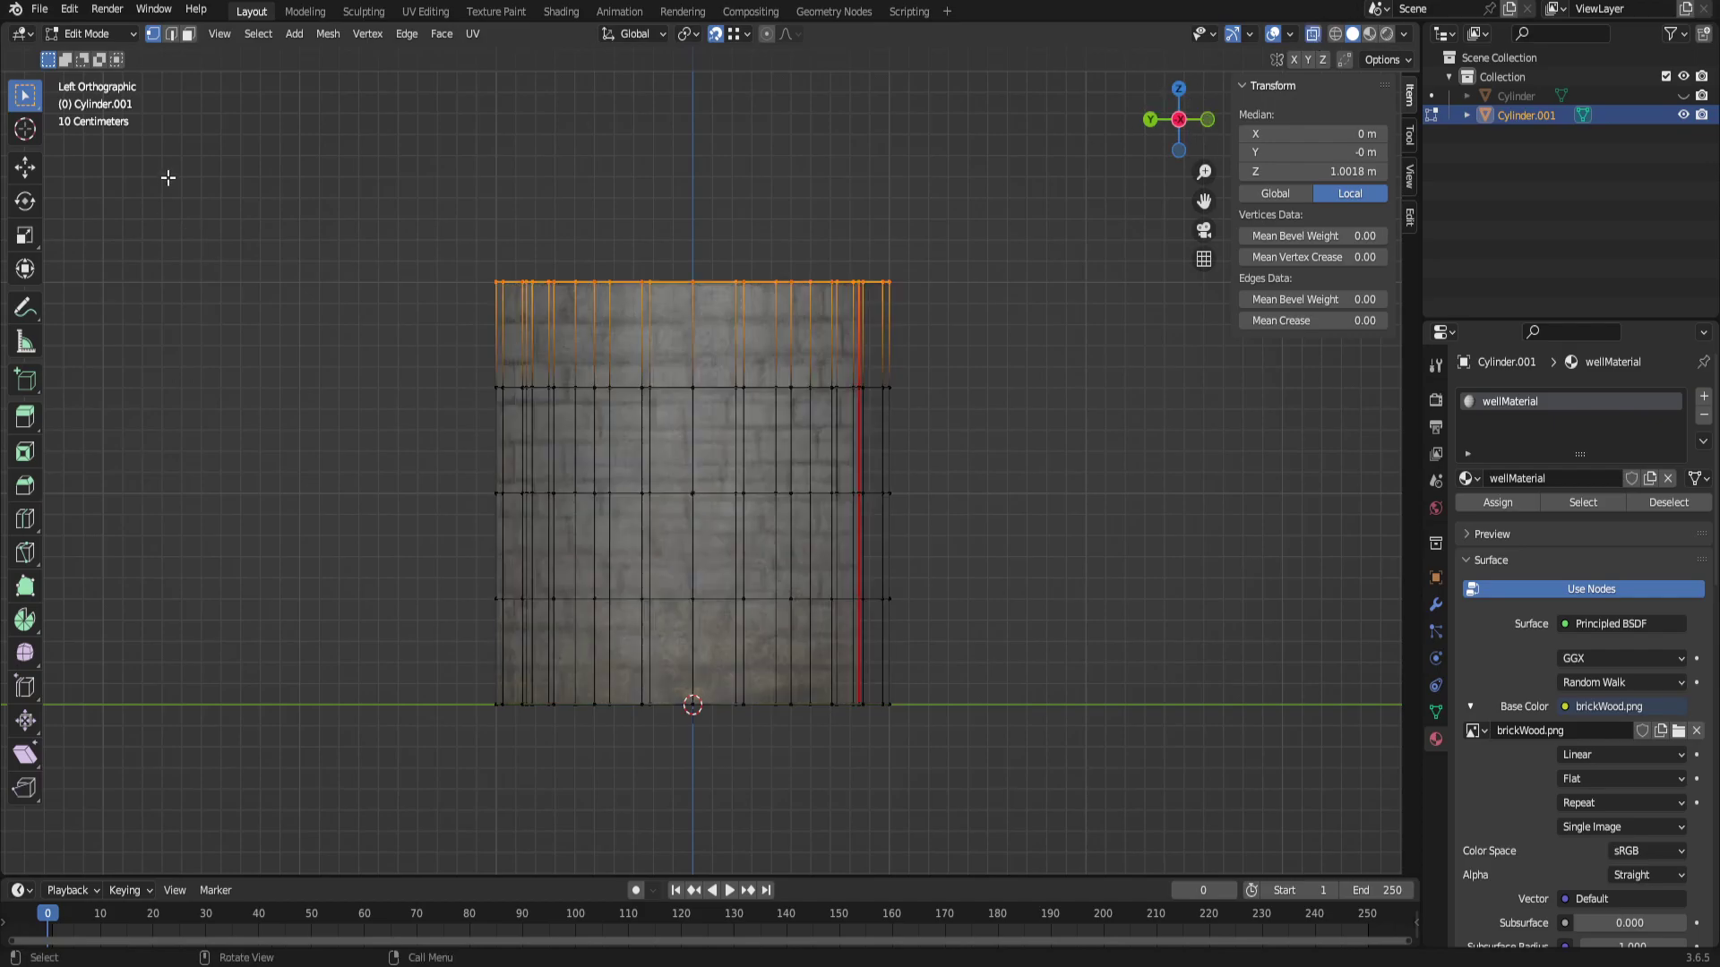
click(25, 167)
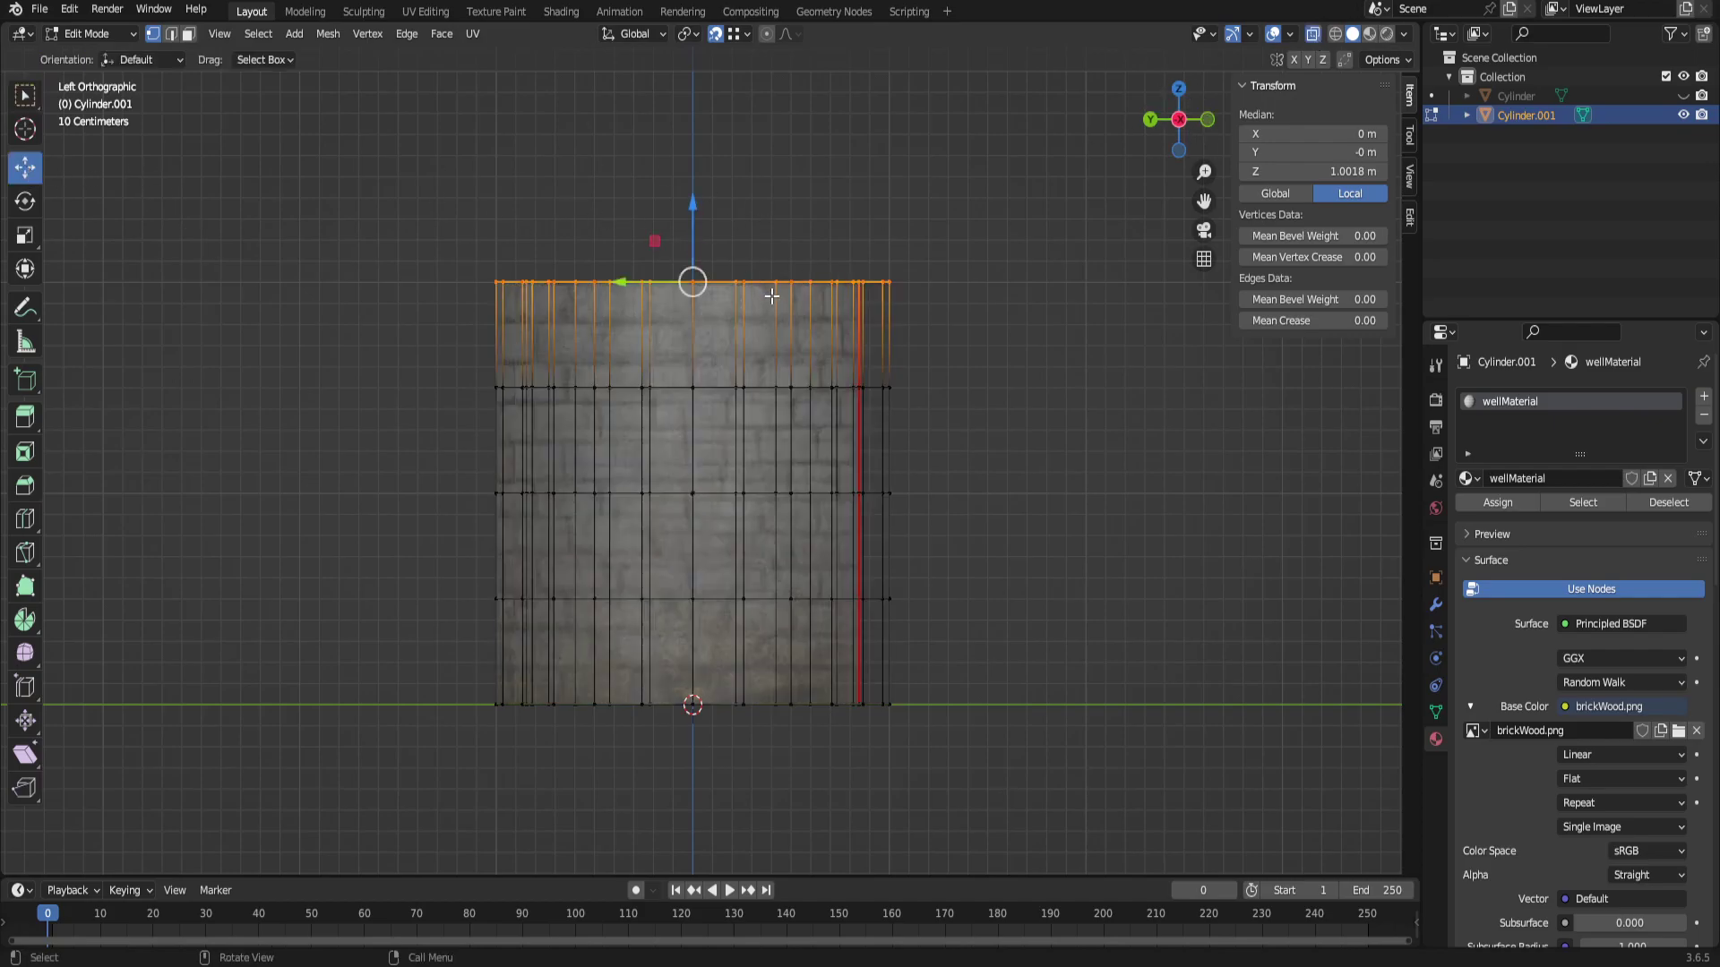
drag(403, 234, 988, 311)
drag(609, 280, 623, 281)
Select the well's mid-height vertex ring, shift it about -0.018 m along Y and scale it up to about 1.015.
drag(437, 458, 923, 548)
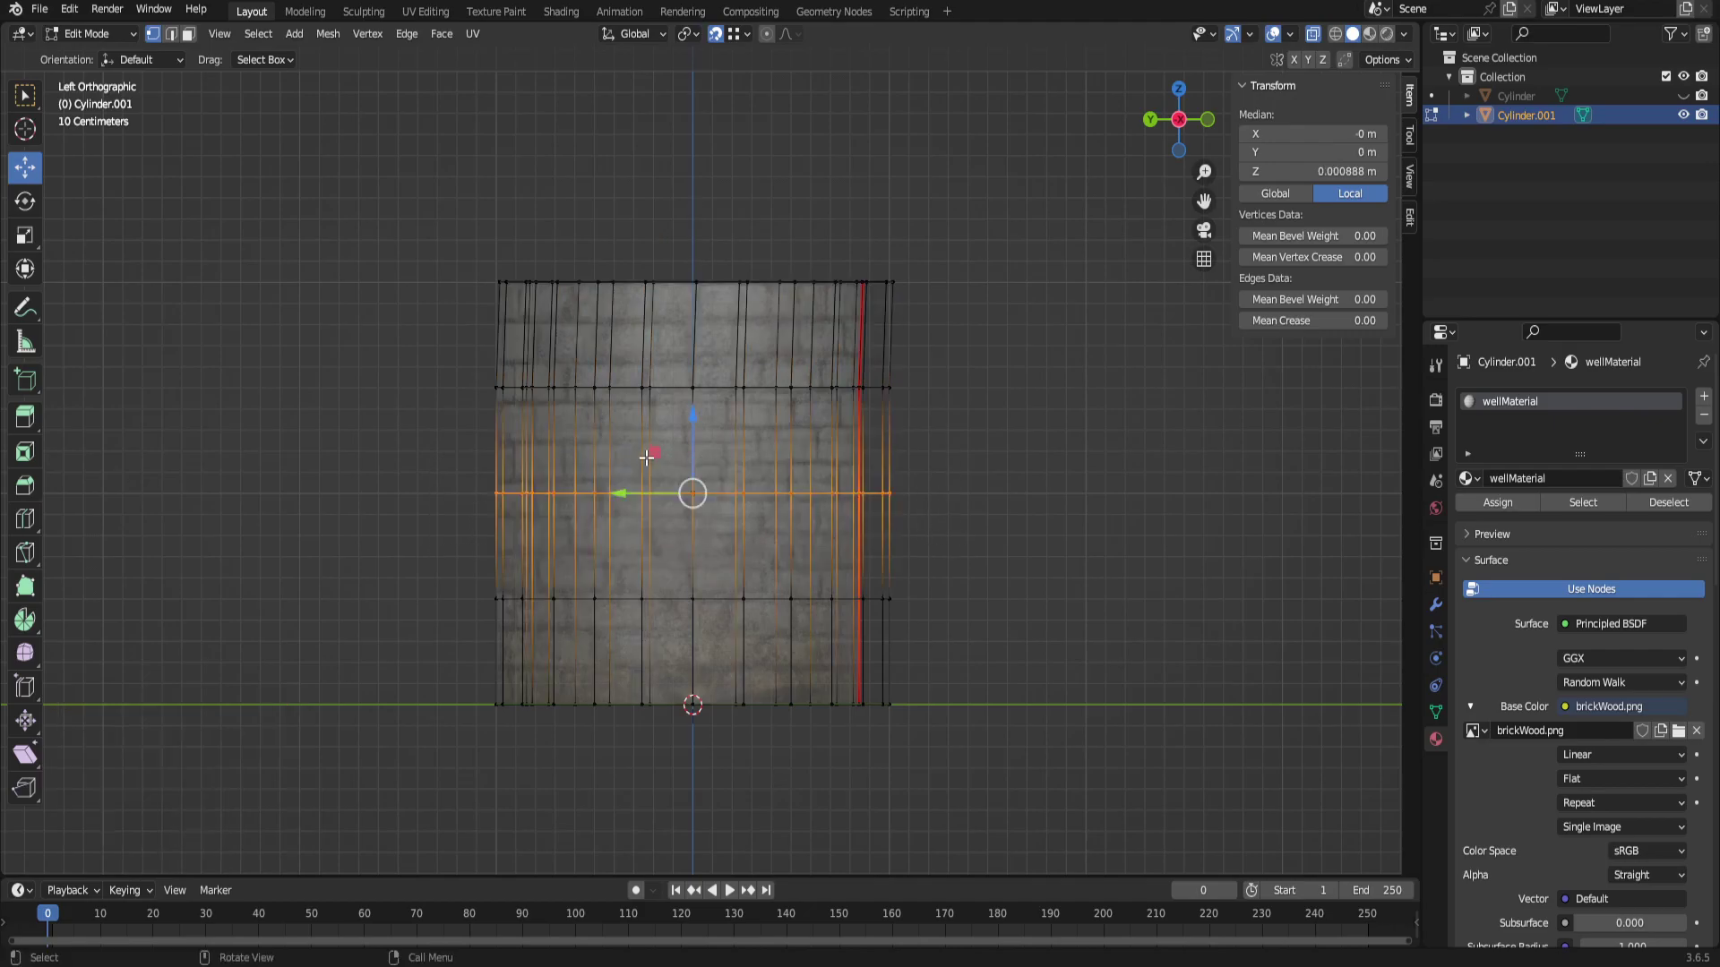
drag(625, 493, 629, 493)
key(s)
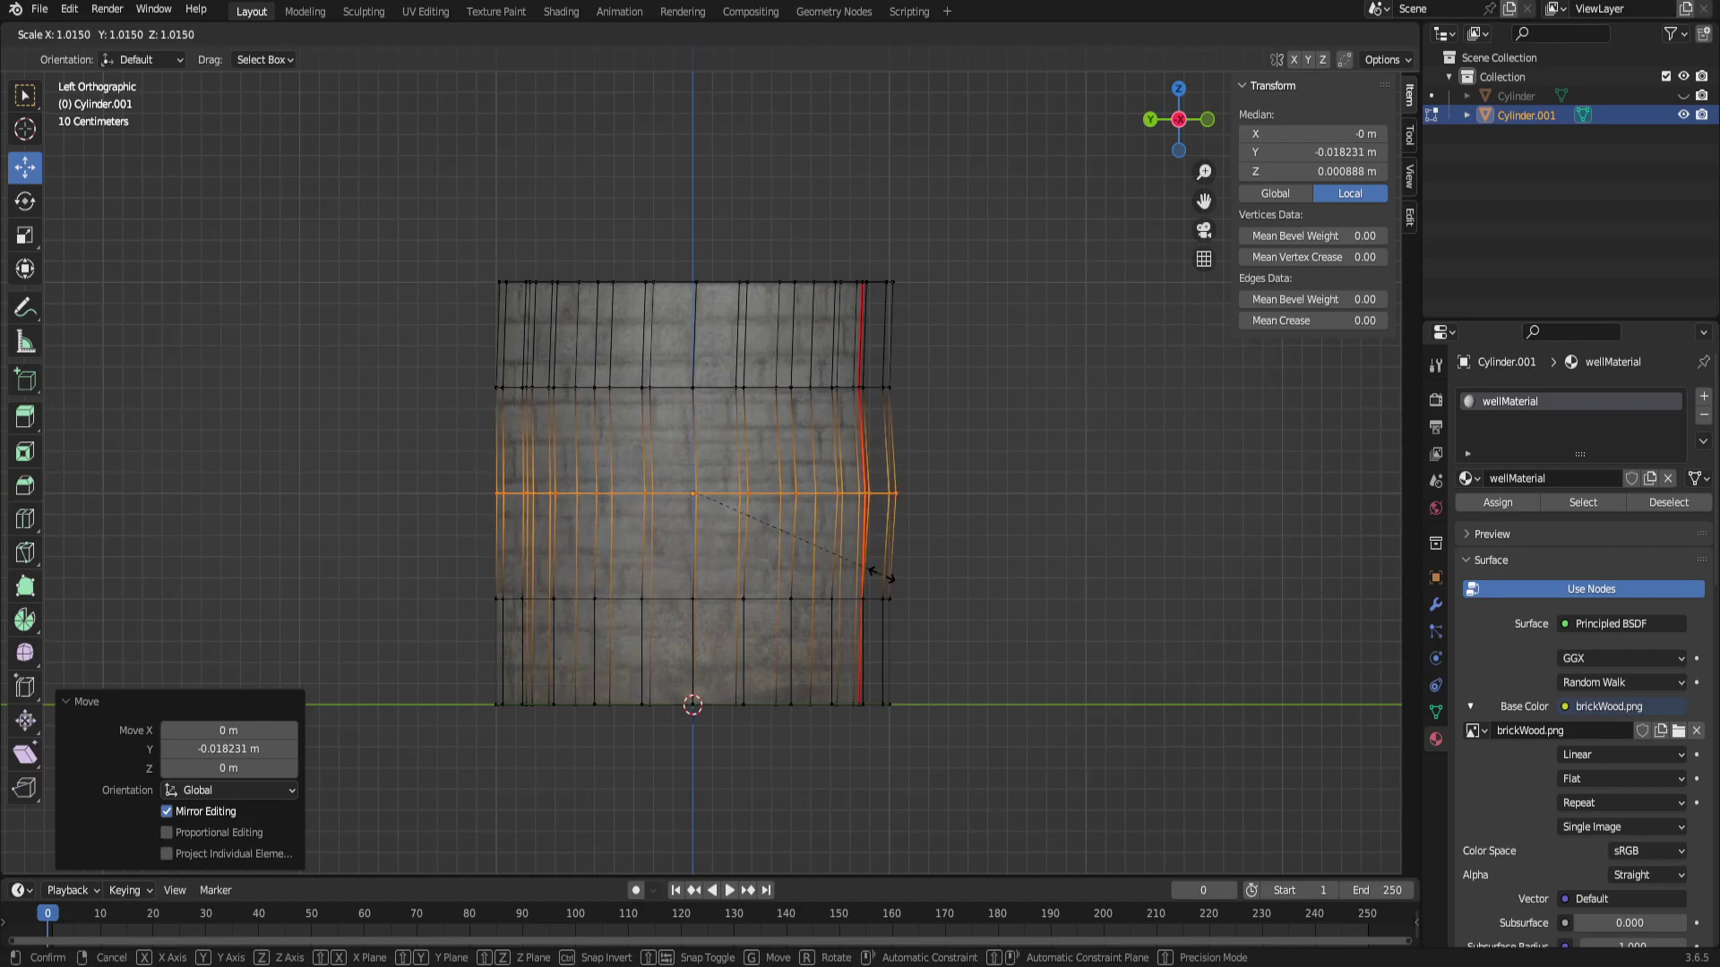
click(882, 574)
Select the top vertex ring, rotate it about -1.33° in the left view and lower it slightly along Z.
drag(426, 191, 1021, 325)
key(r)
click(881, 291)
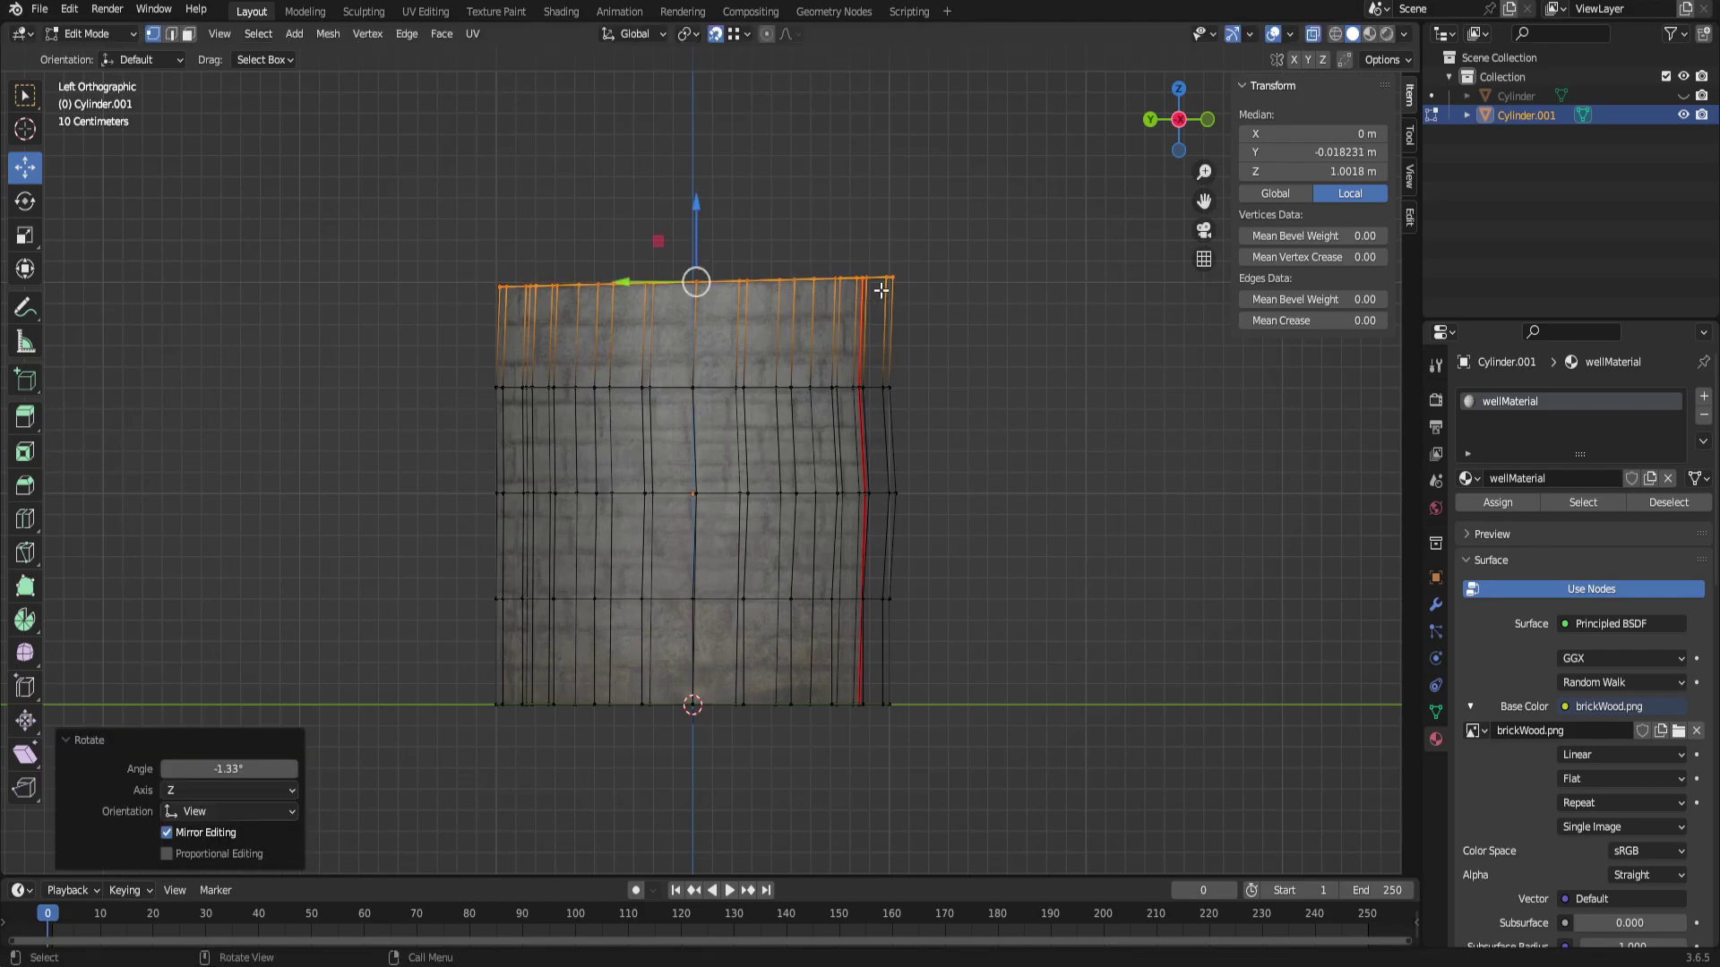
drag(689, 201, 698, 208)
Return the well to Object Mode and turn off X-ray in an angled perspective view.
key(Tab)
scroll(852, 398, down, 3)
middle_drag(853, 398, 1057, 340)
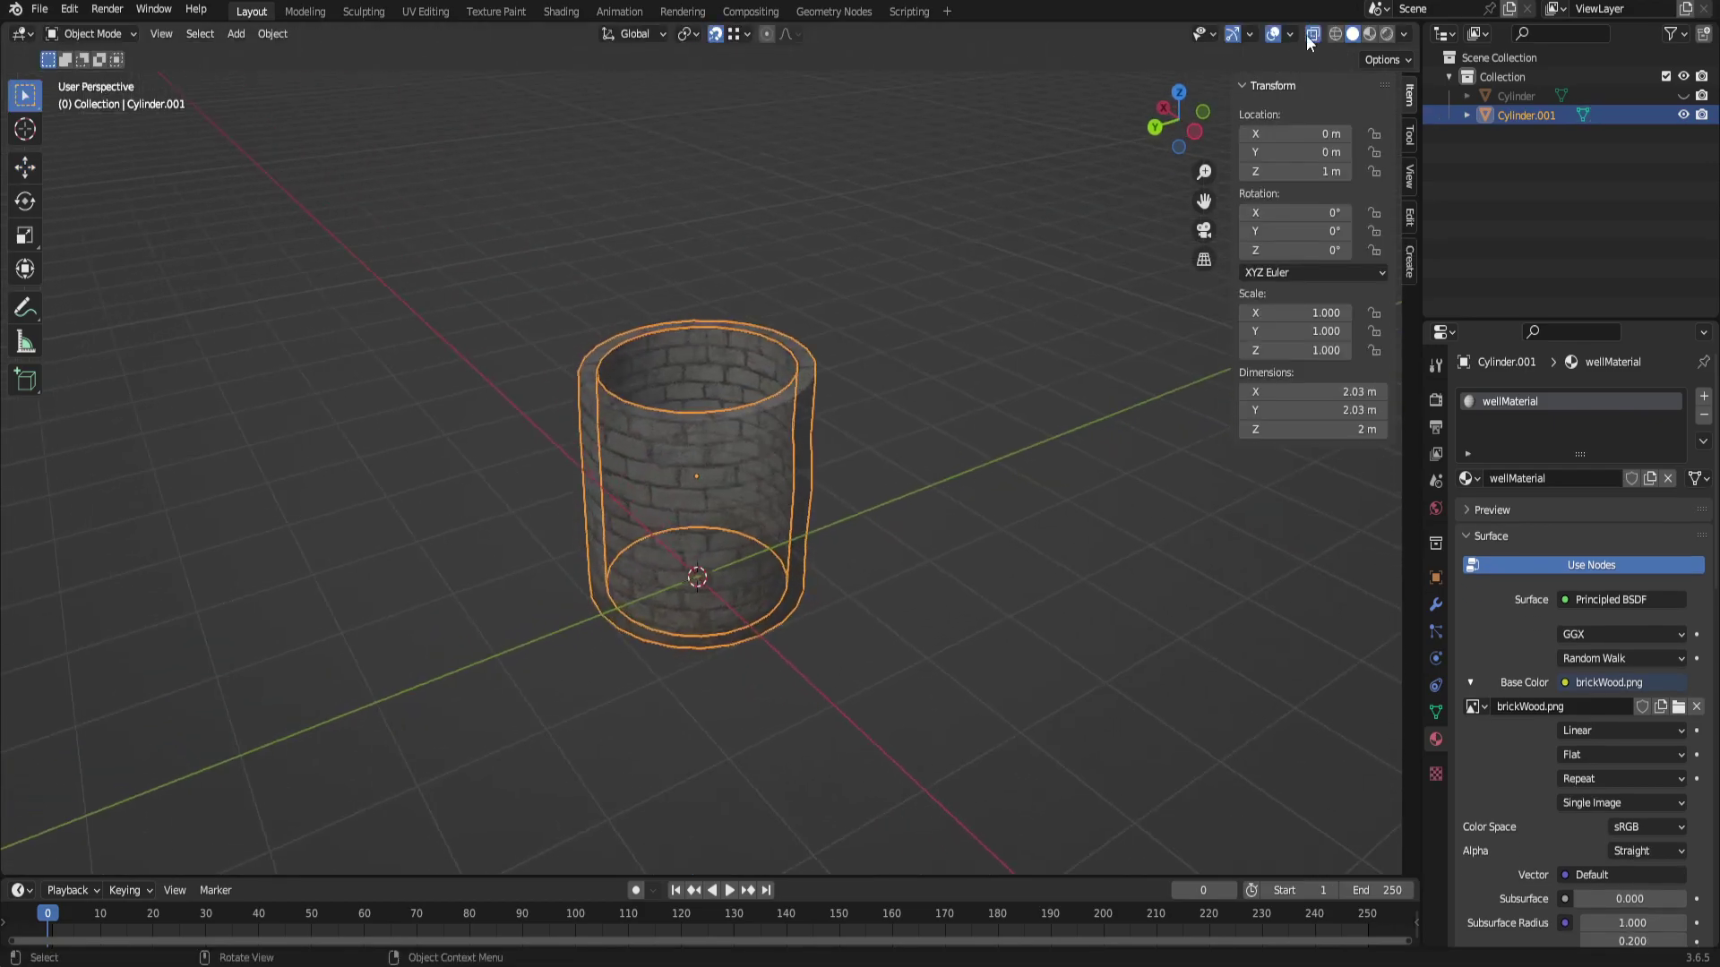
click(1306, 34)
scroll(883, 651, down, 3)
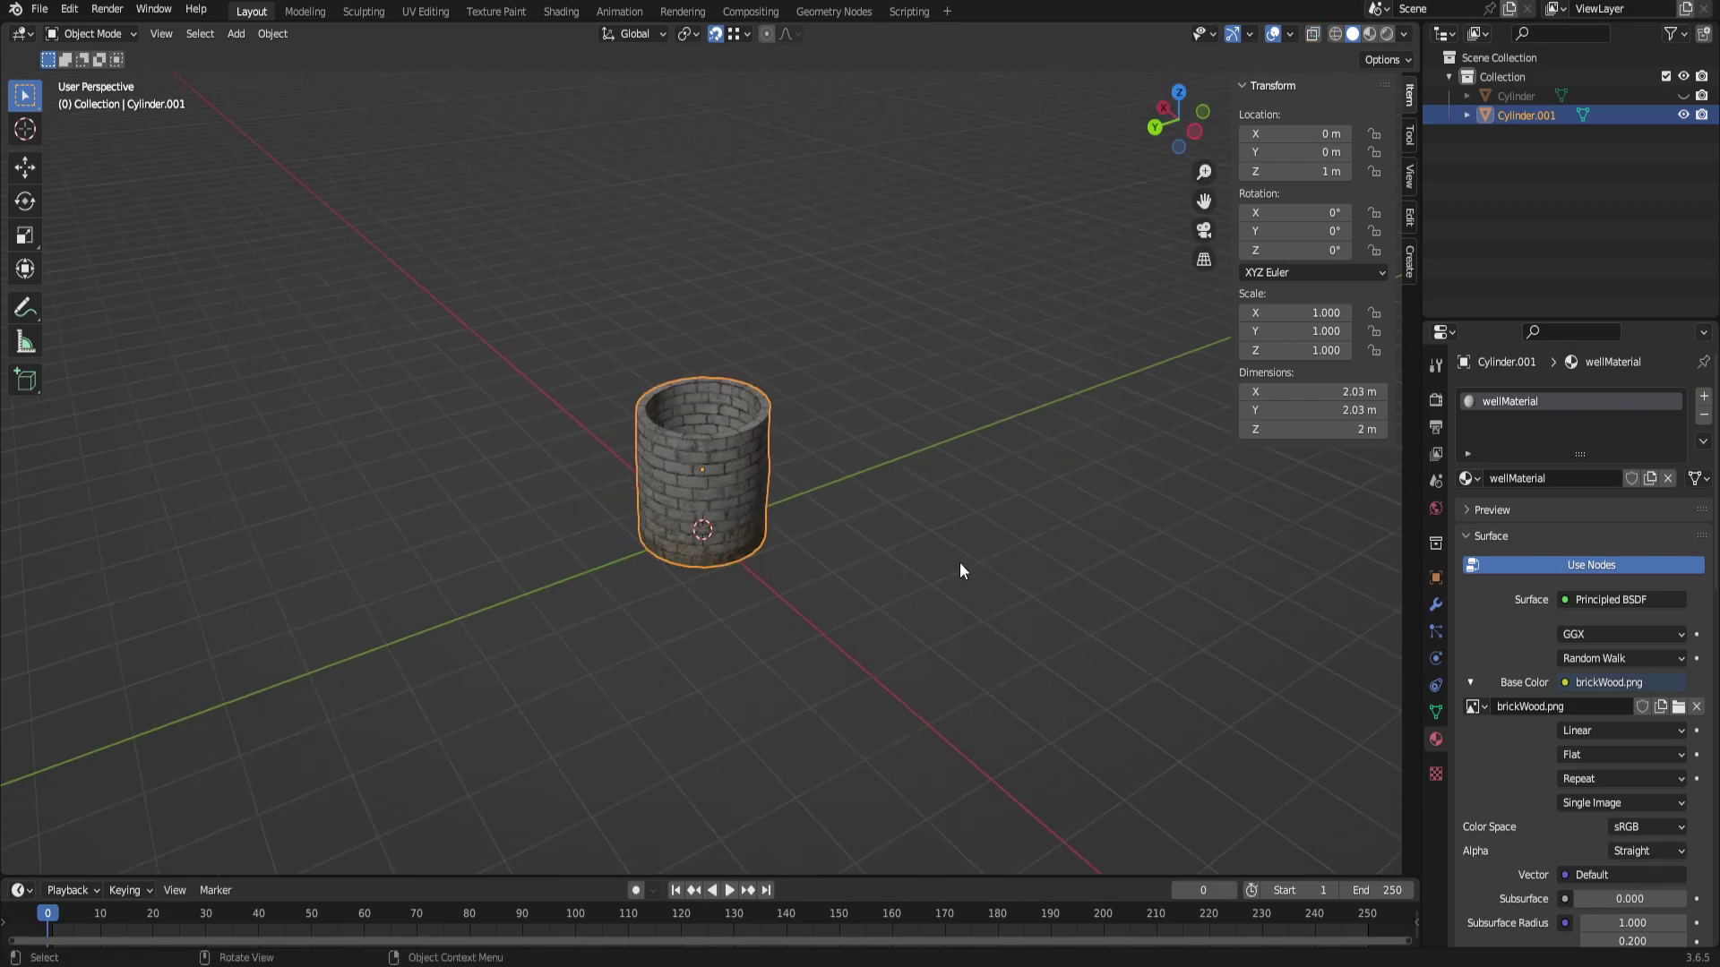
Examine the well's irregular outline and brick texture from several angles, then clear the object selection.
middle_drag(959, 568, 943, 611)
scroll(810, 502, up, 3)
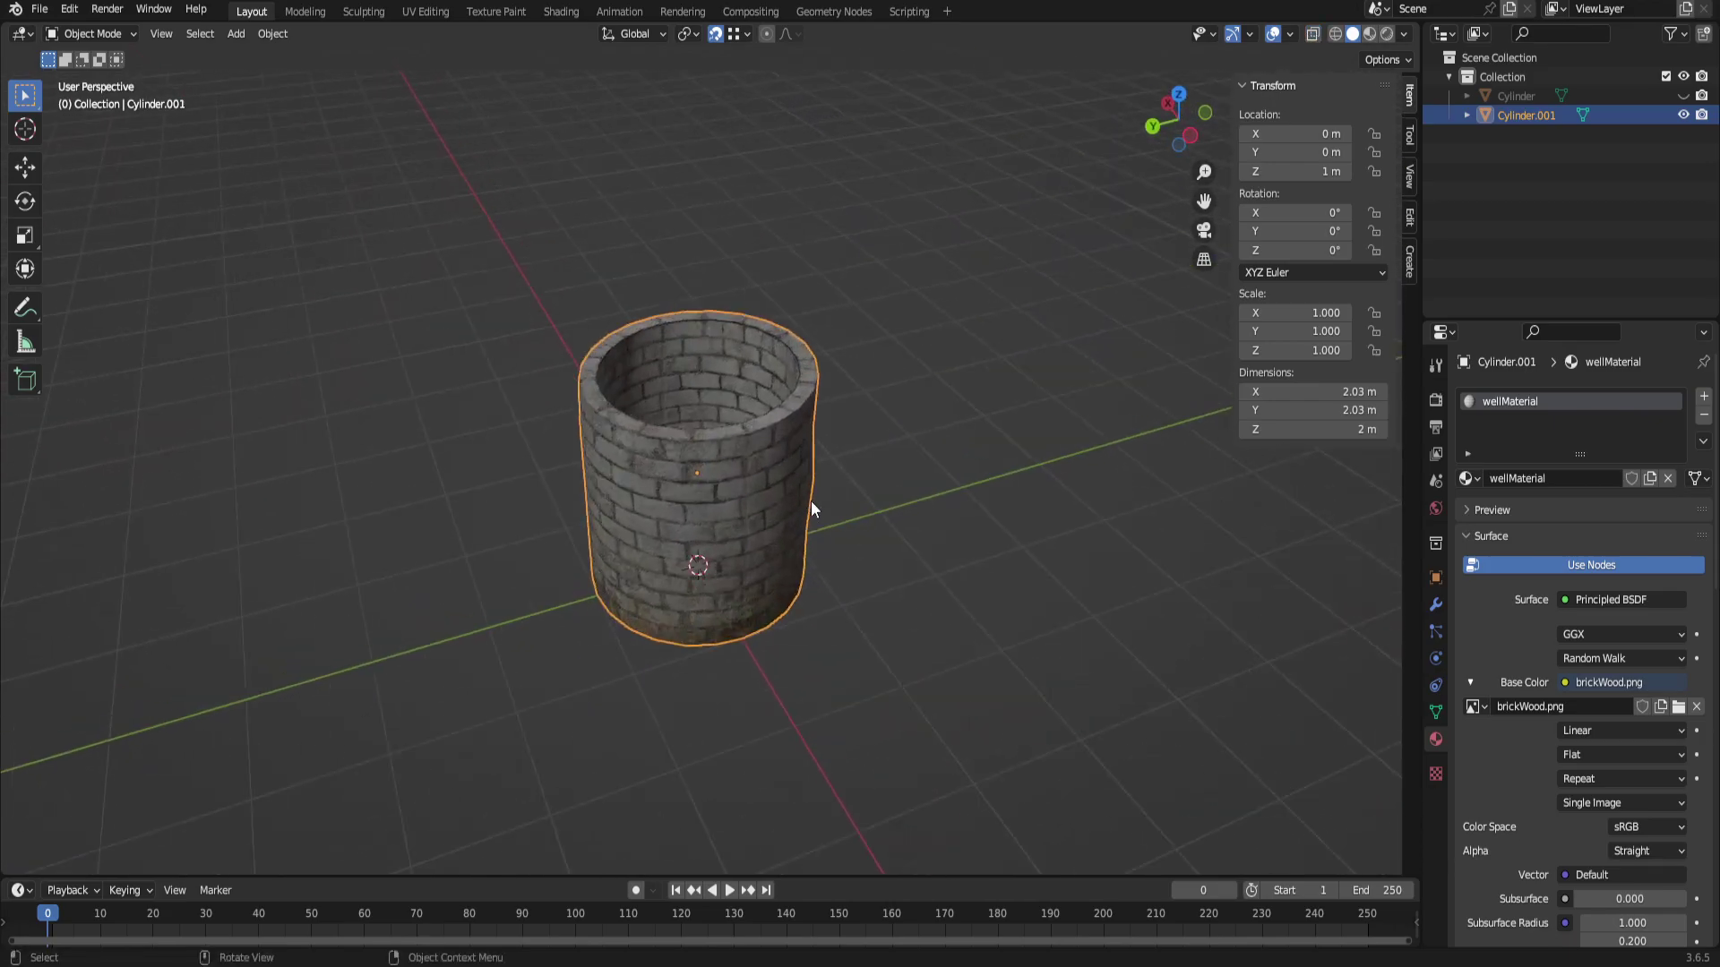
click(916, 522)
ctrl+middle_drag(421, 607, 712, 462)
click(712, 469)
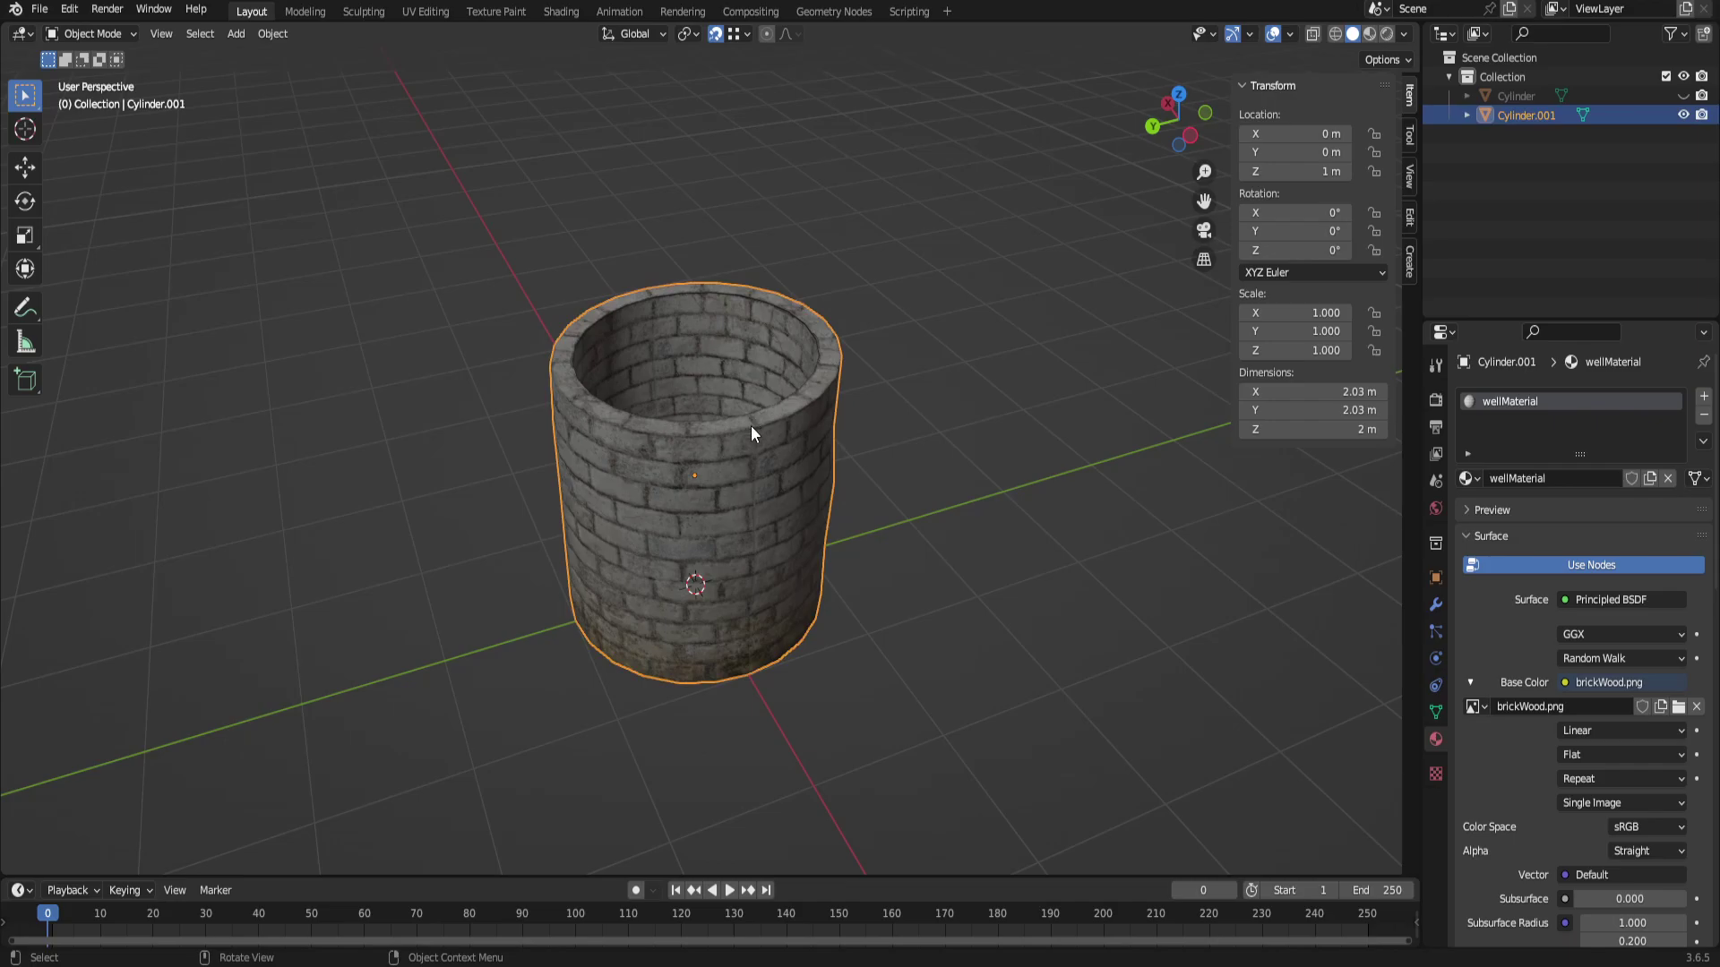
middle_drag(855, 669, 829, 499)
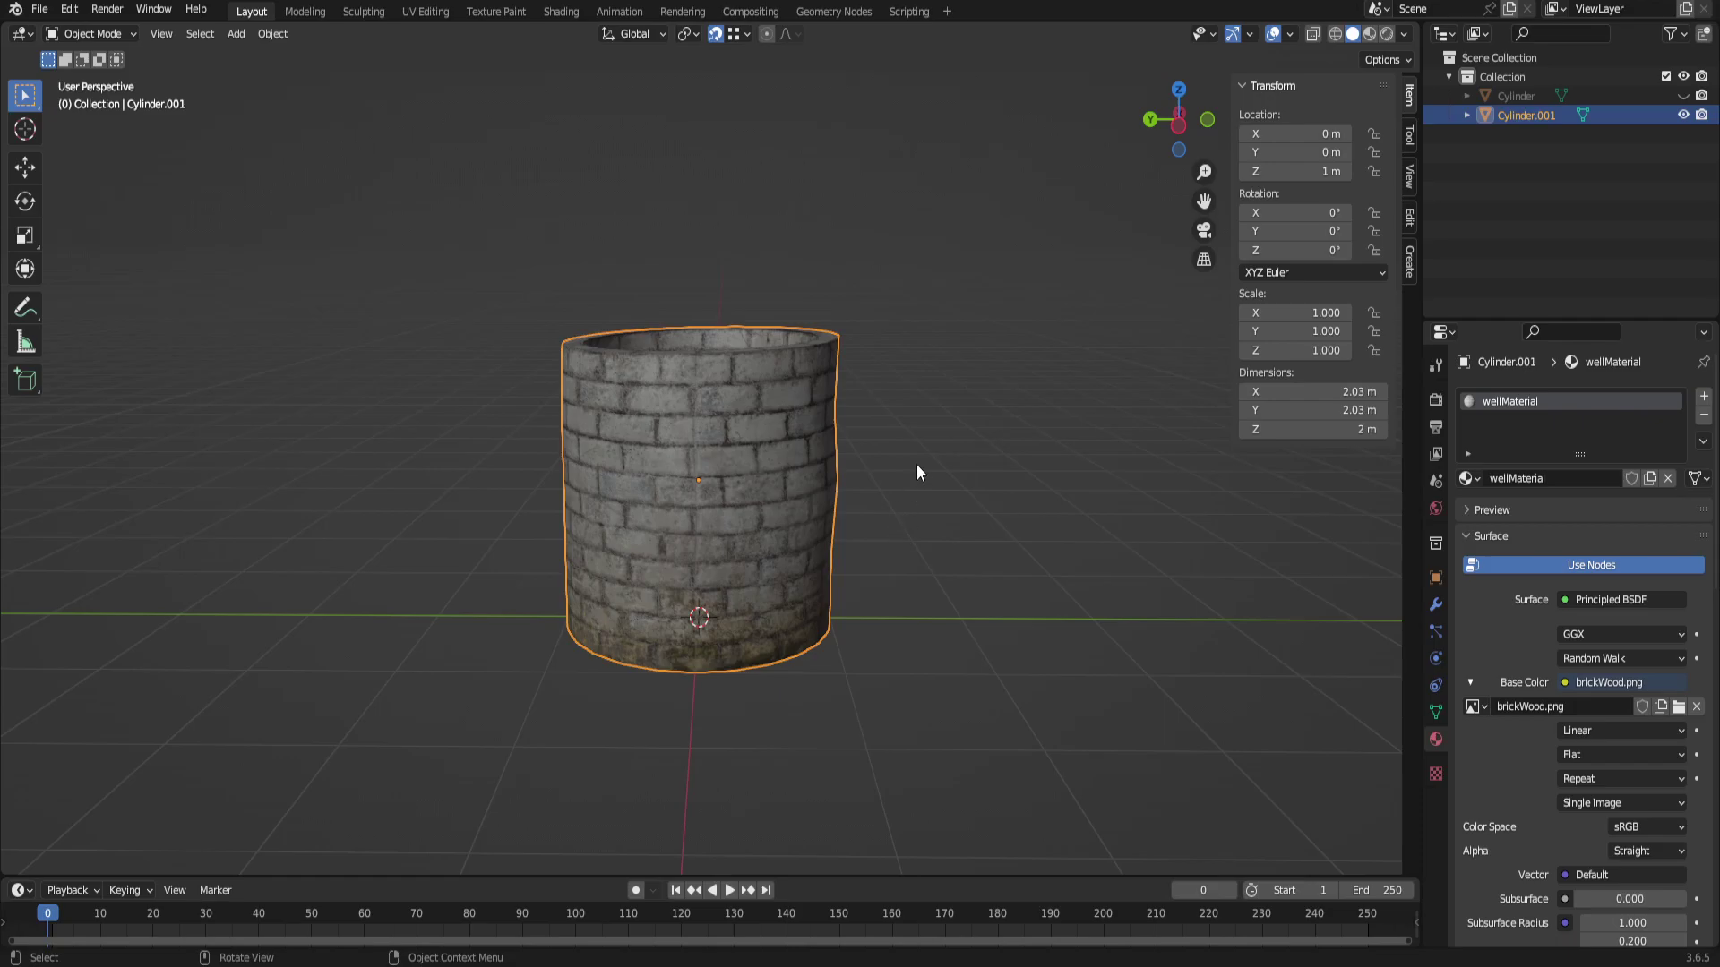
middle_drag(916, 473, 695, 517)
click(959, 523)
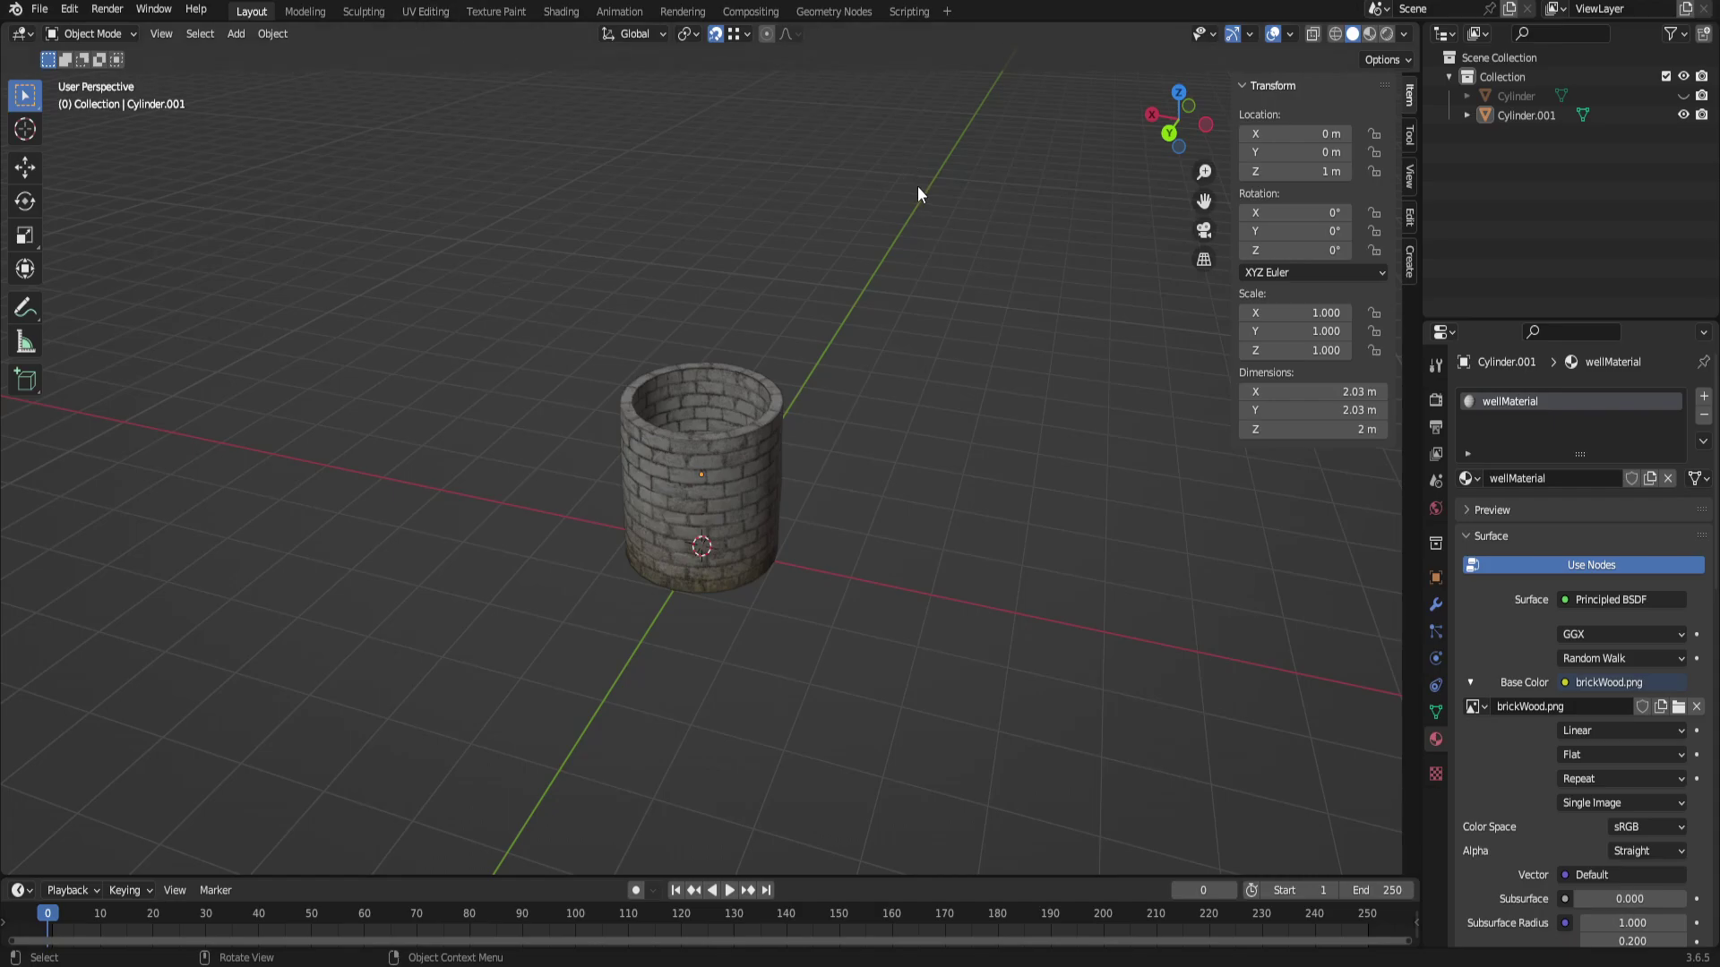
Add a 2 m plane at the origin and move it about -2.73 m along X beside the well.
click(235, 34)
mouse_move(315, 58)
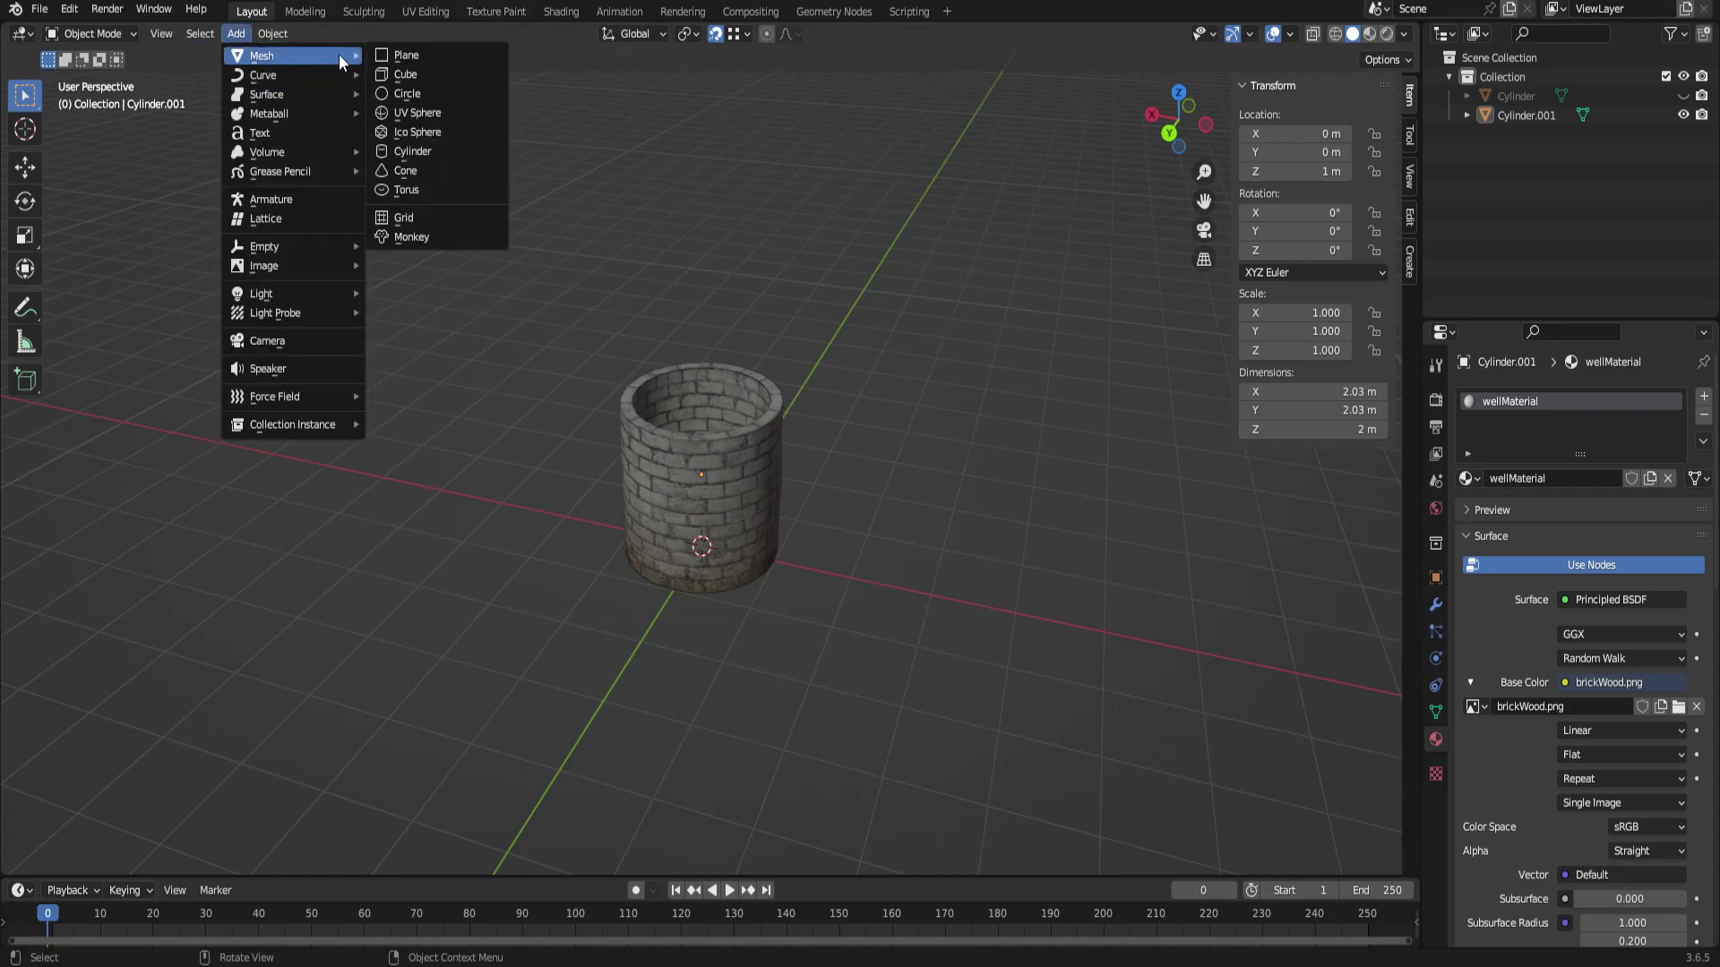
click(443, 55)
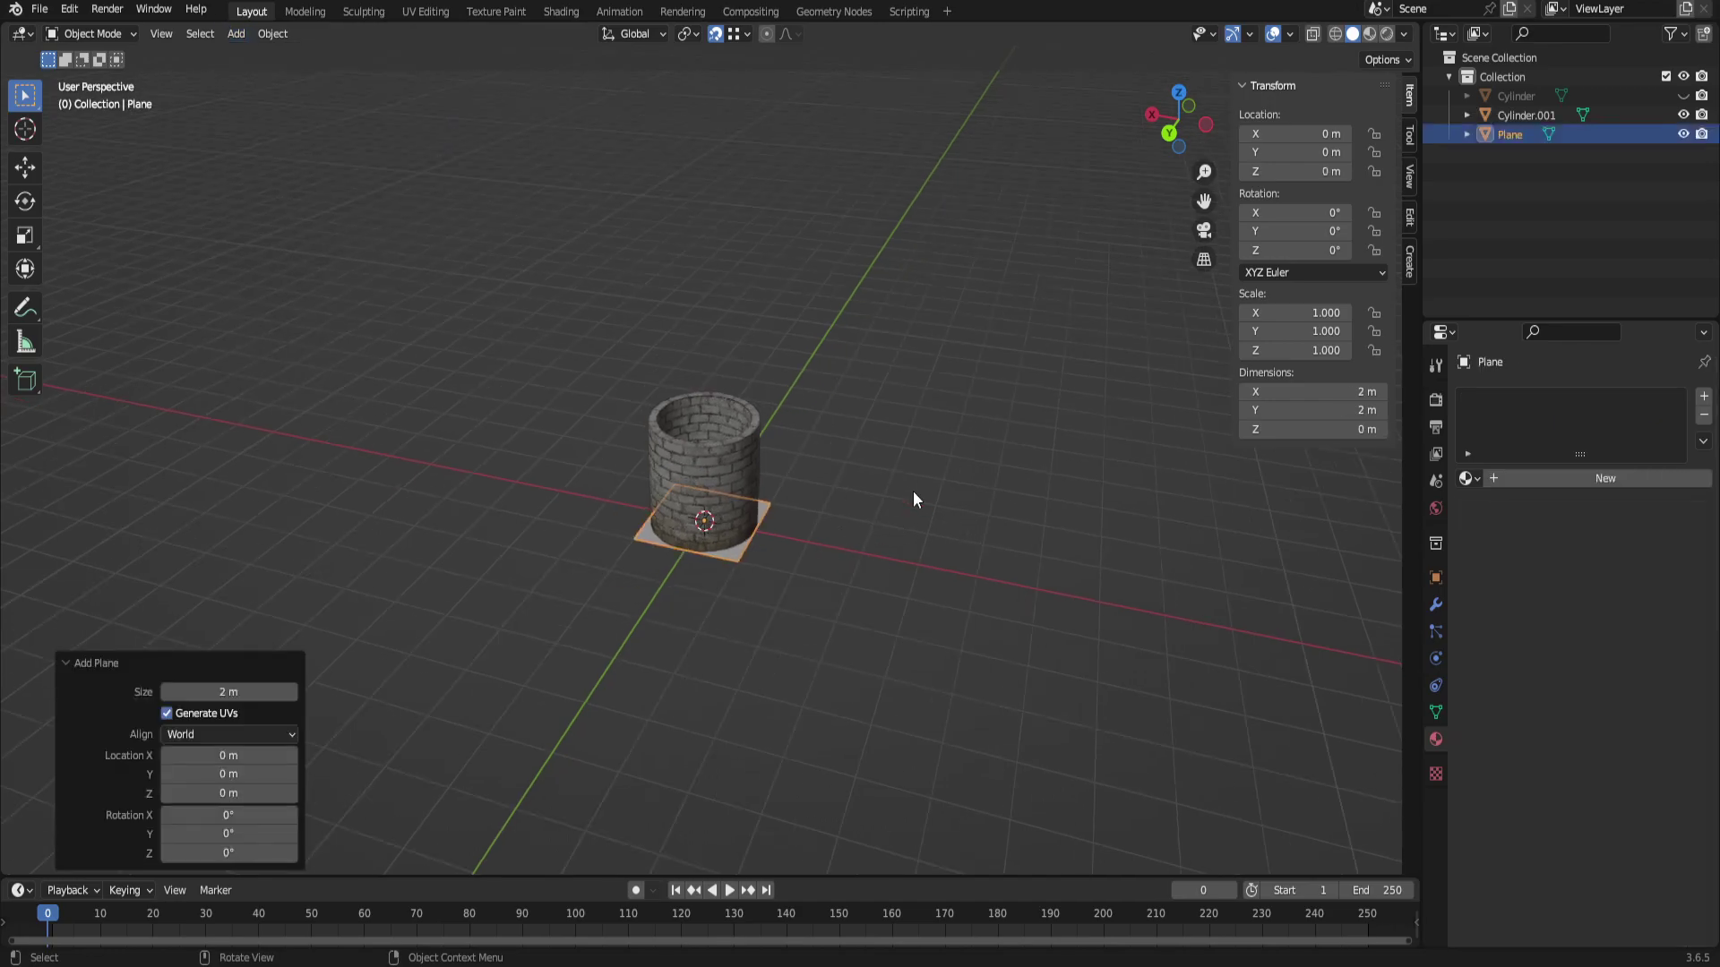
key(g)
key(x)
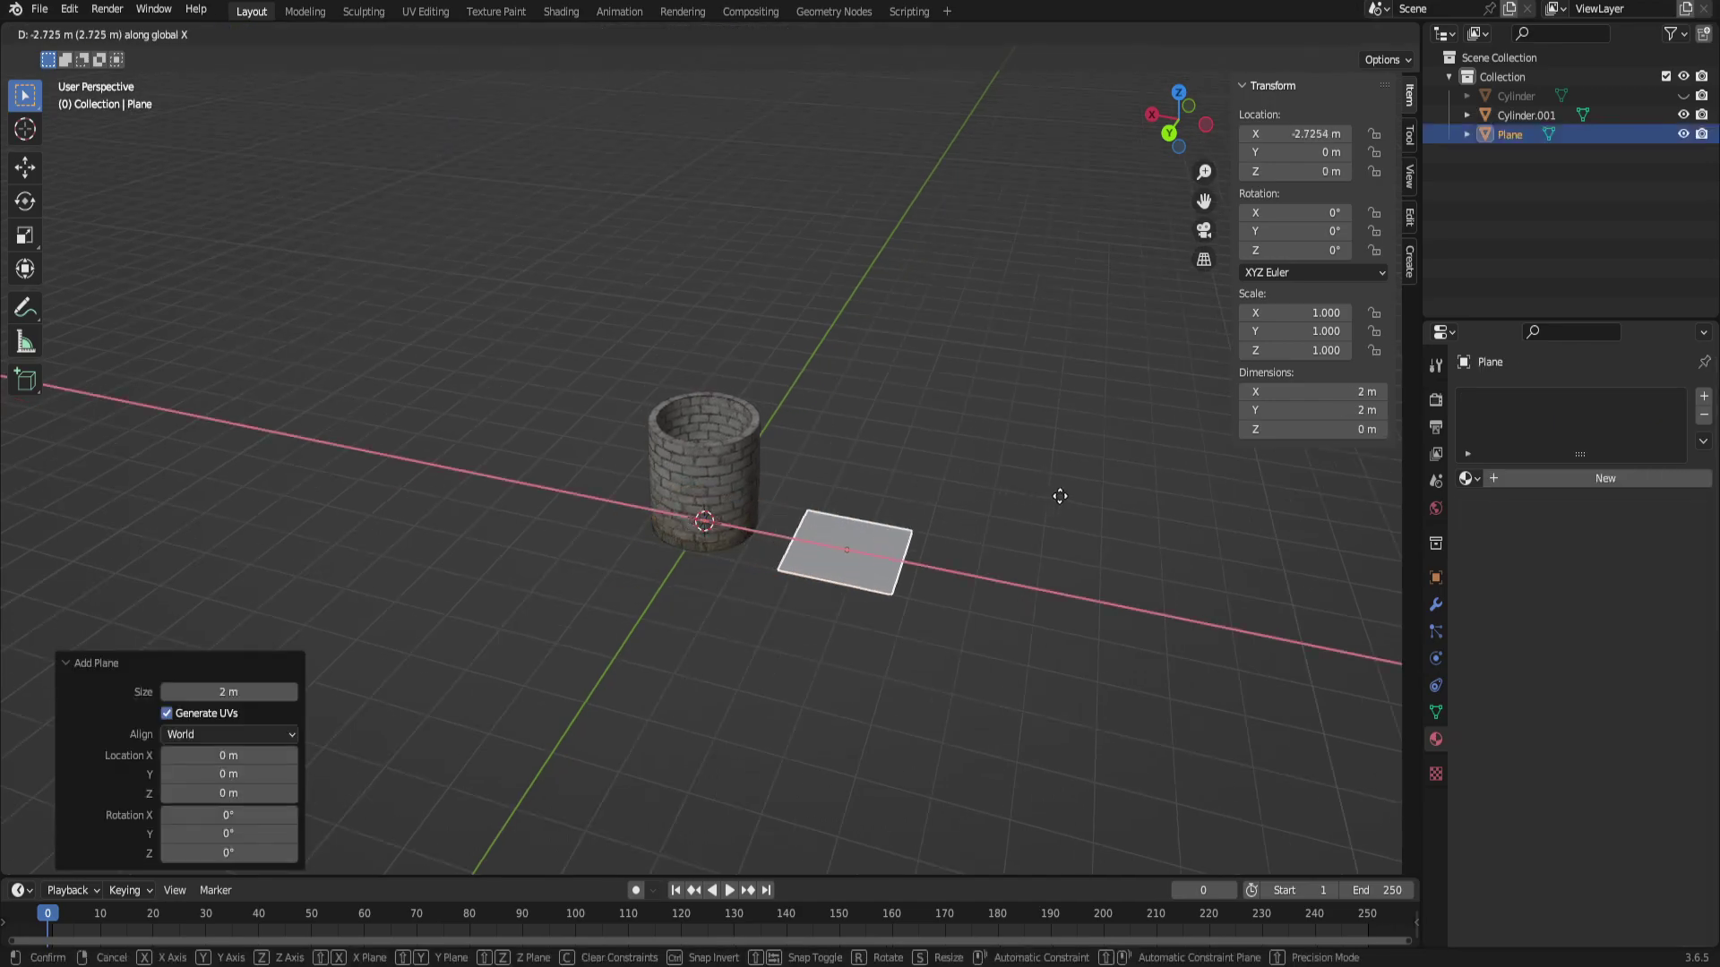
click(1003, 582)
Give the new plane a material slot and assign the existing wellMaterial to it.
scroll(985, 537, up, 2)
middle_drag(968, 487, 986, 574)
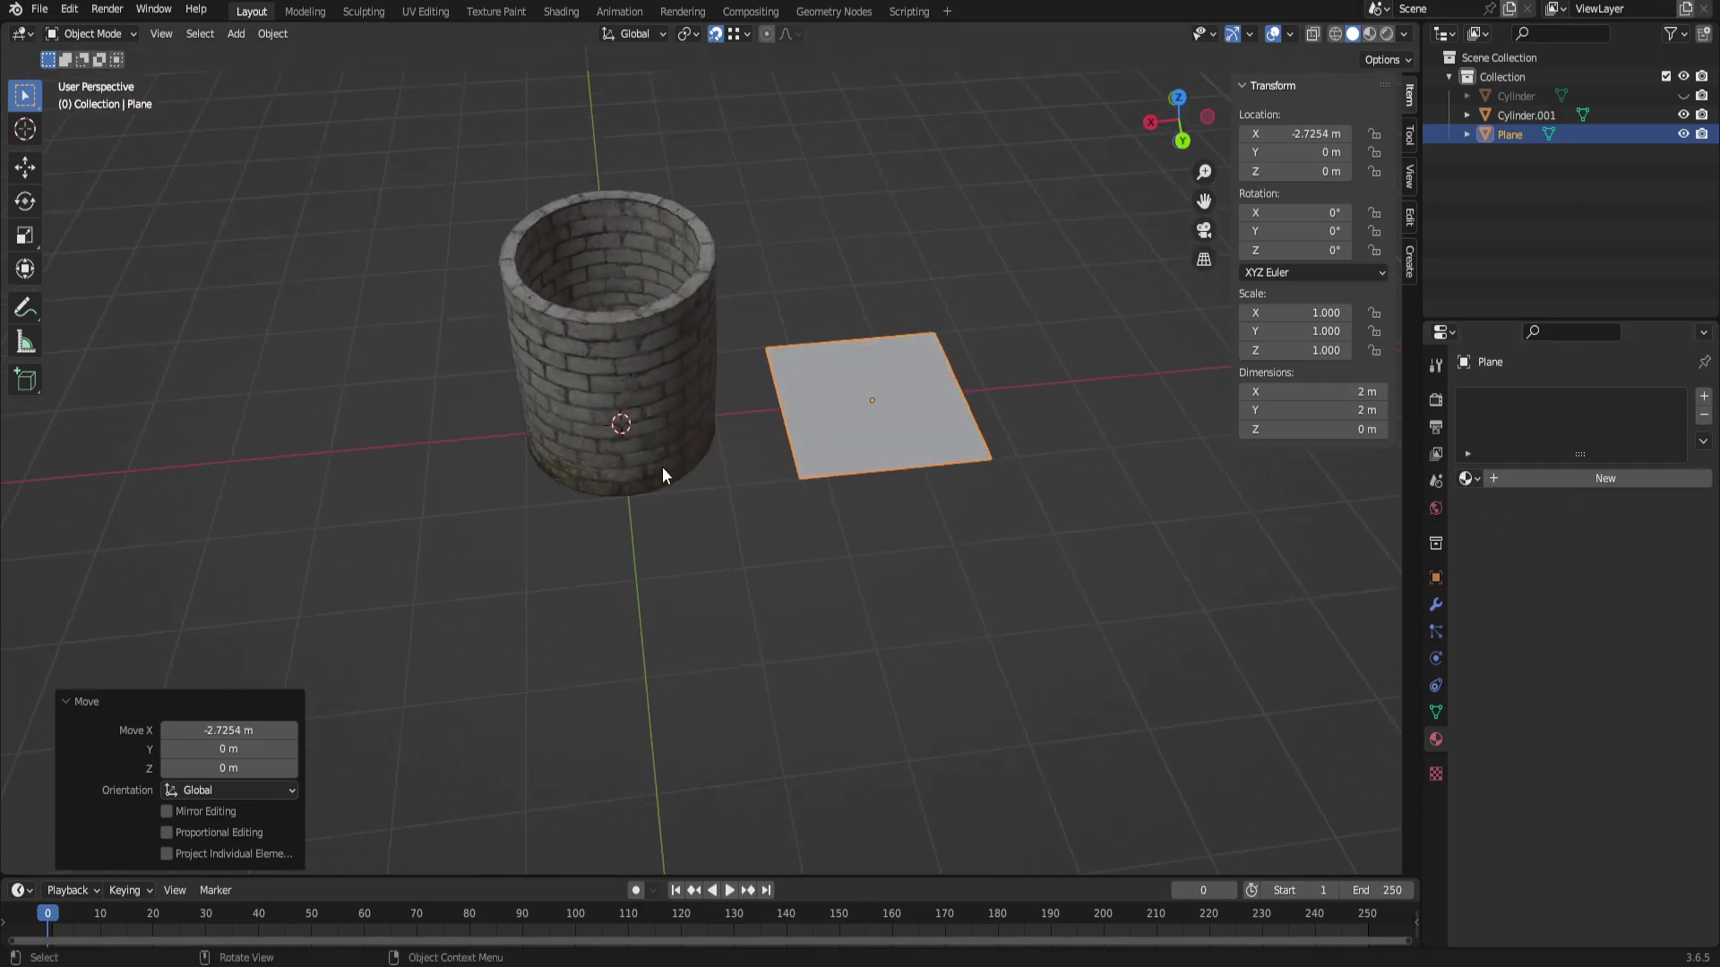
middle_drag(662, 466, 845, 511)
scroll(996, 533, up, 3)
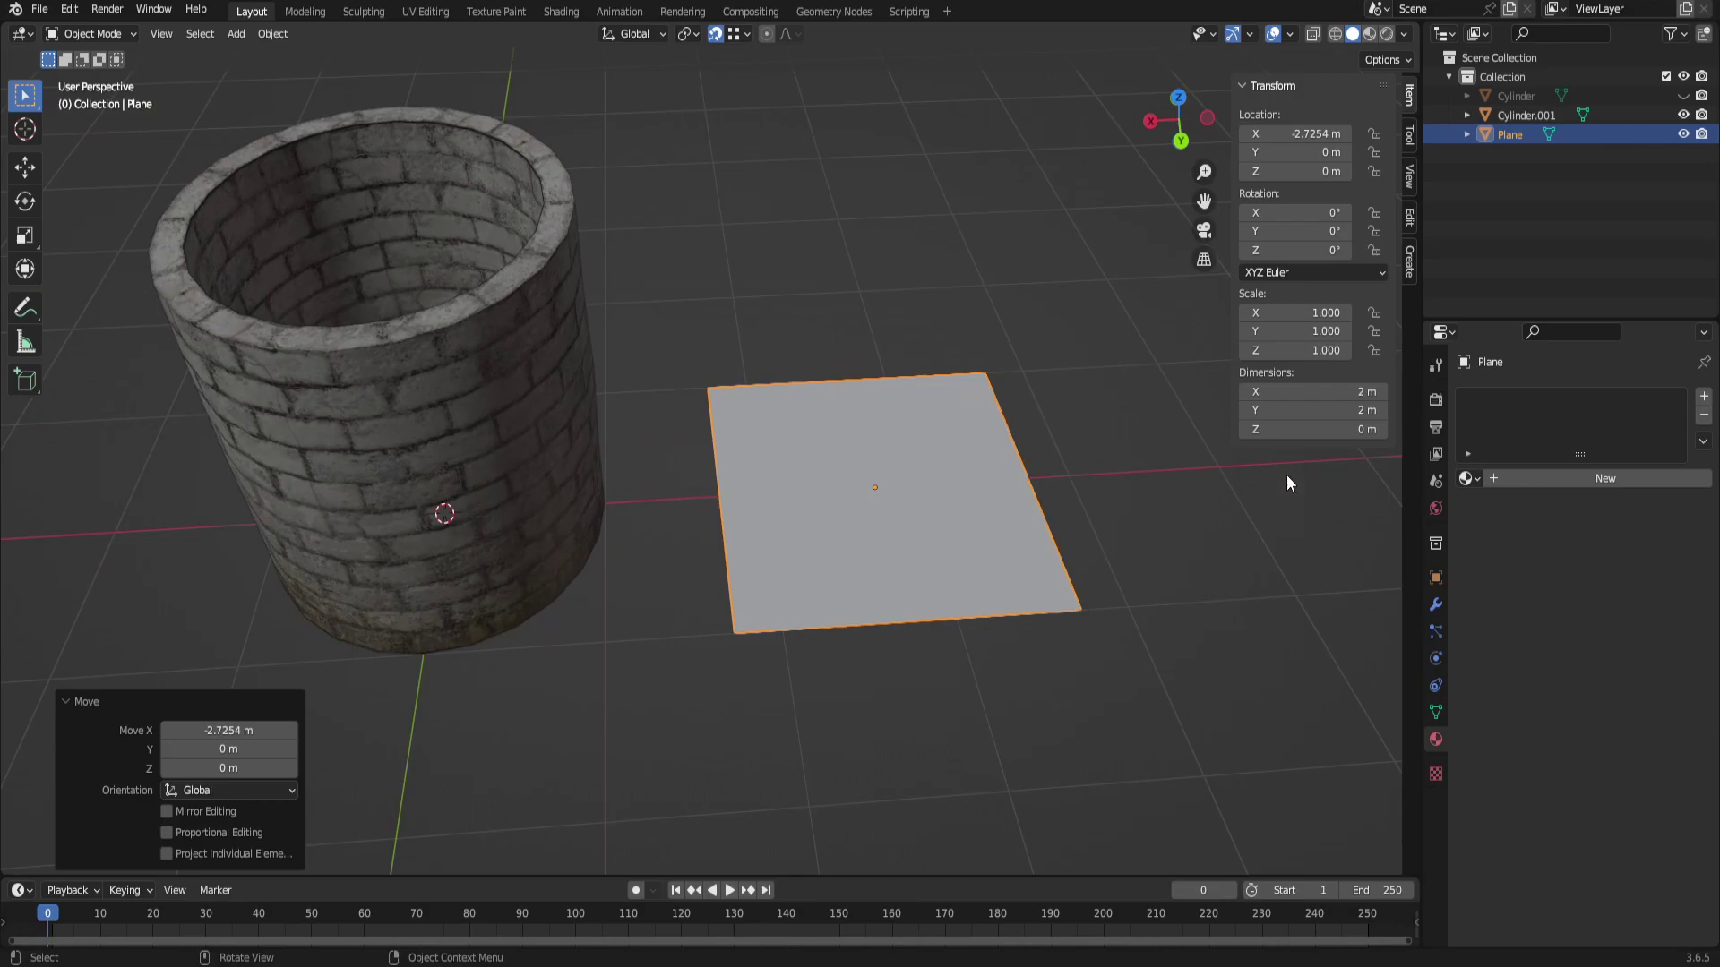
click(1704, 396)
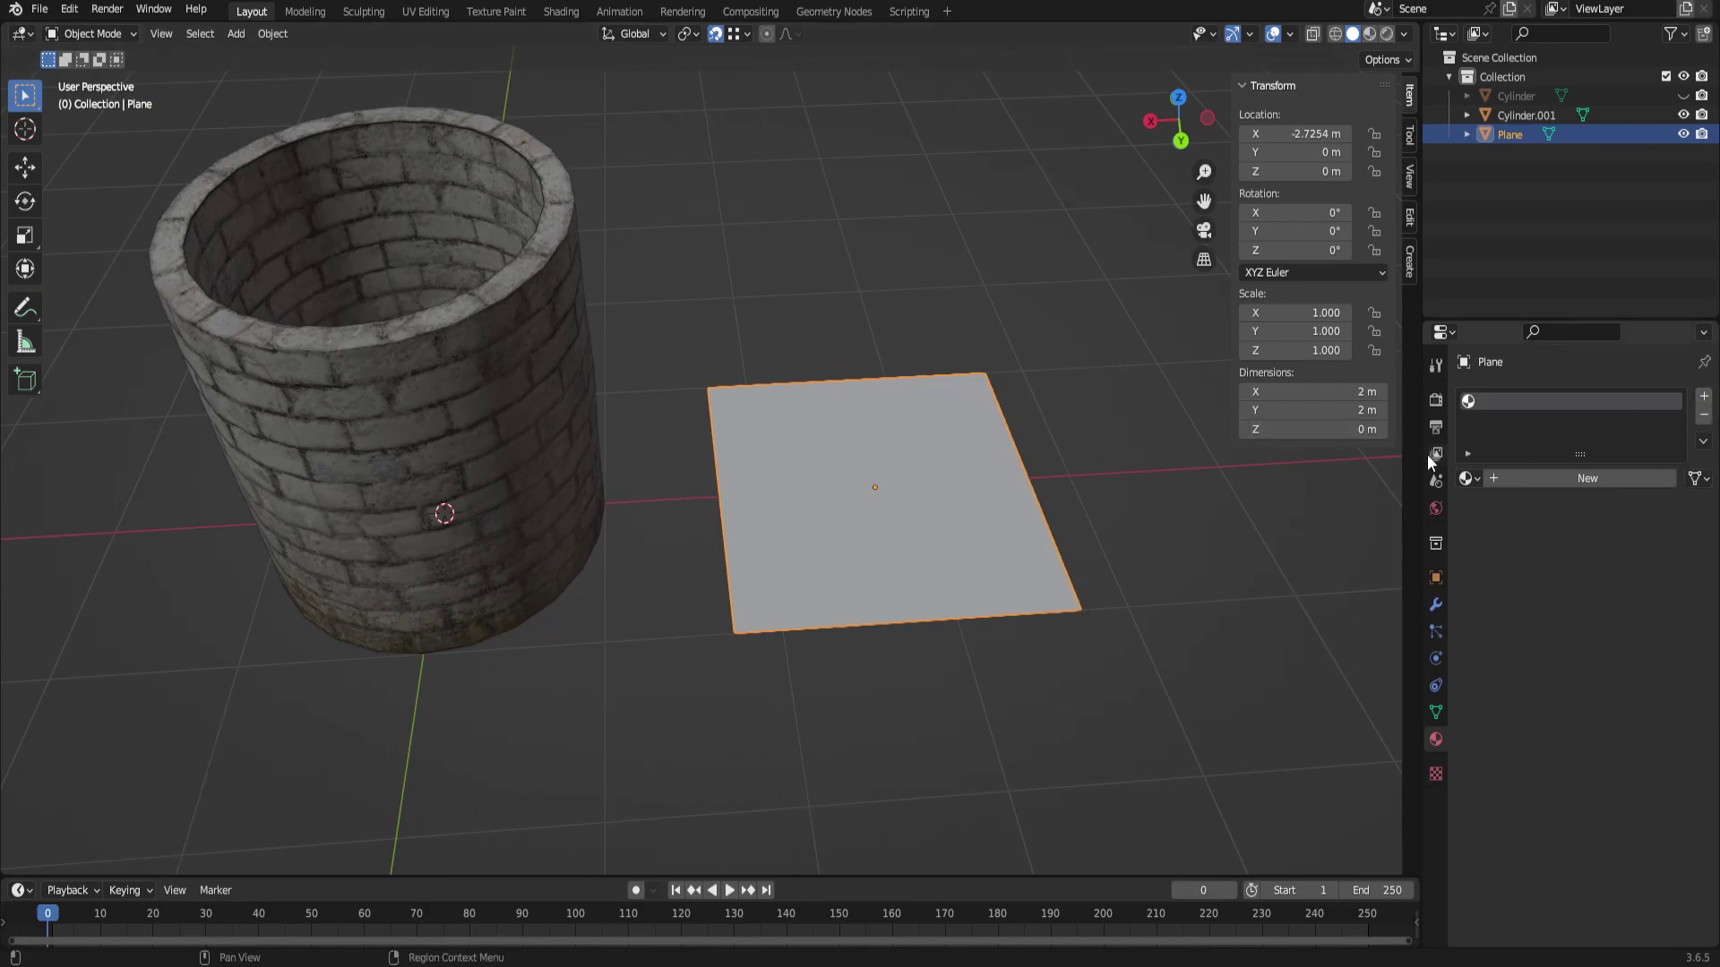
click(1480, 477)
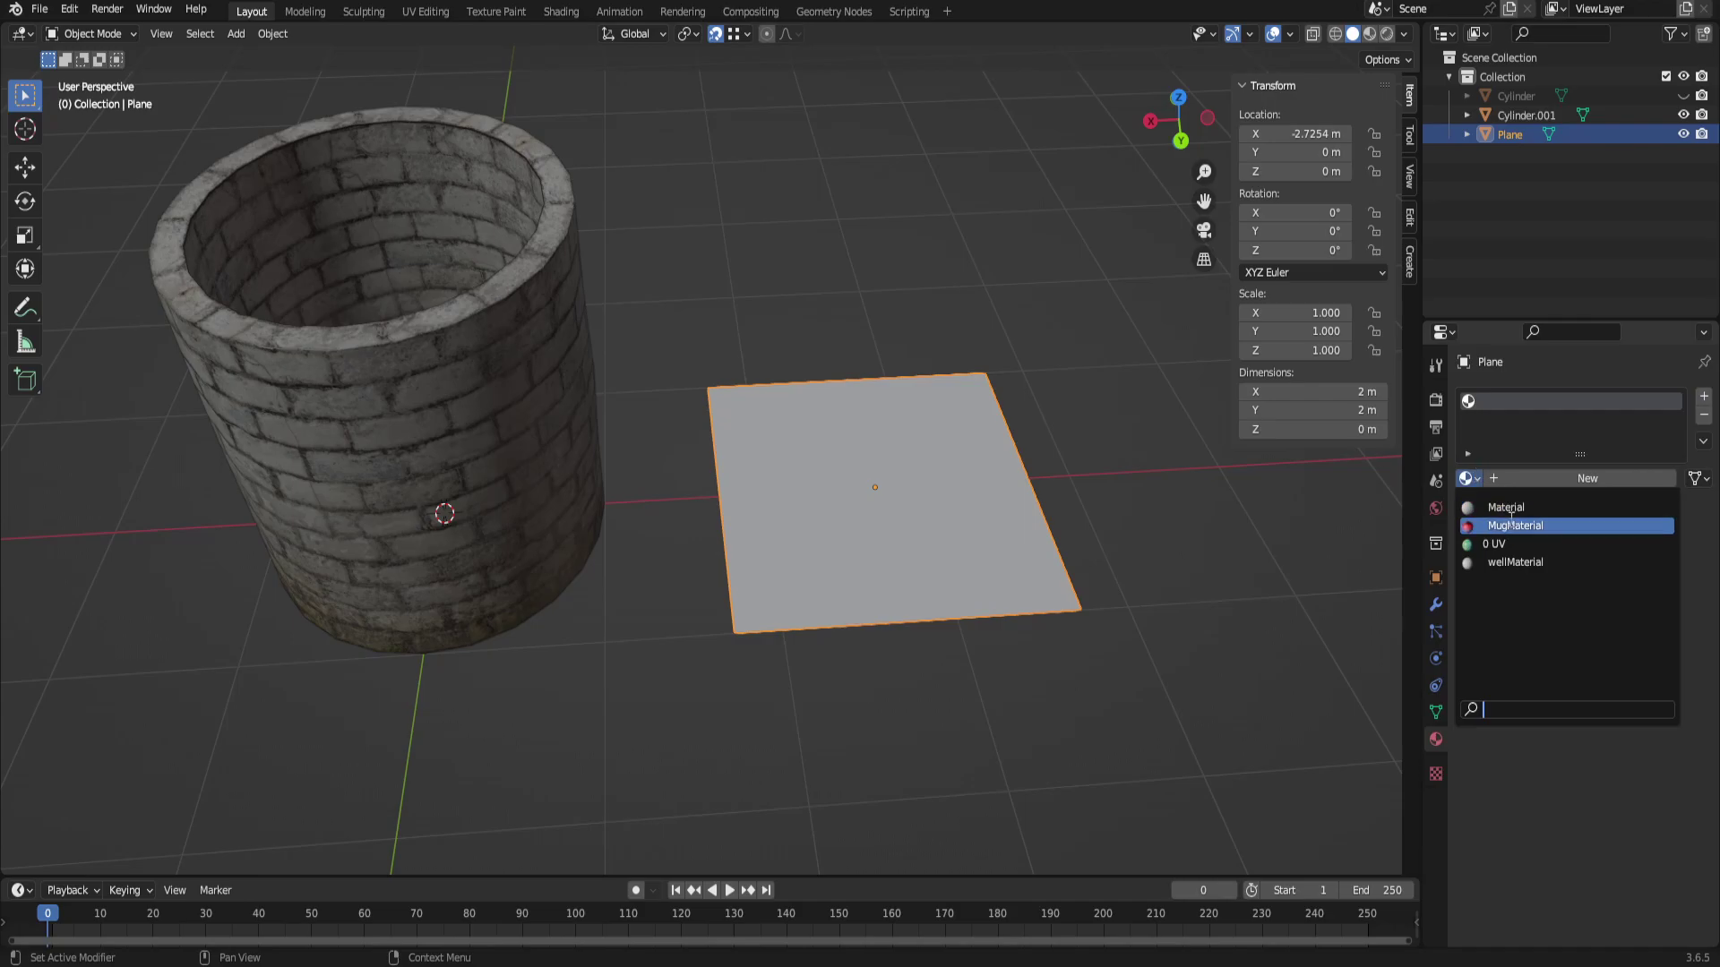
click(1518, 562)
Put the textured plane into Edit Mode with edge selection and clear the selection.
middle_drag(915, 459, 930, 546)
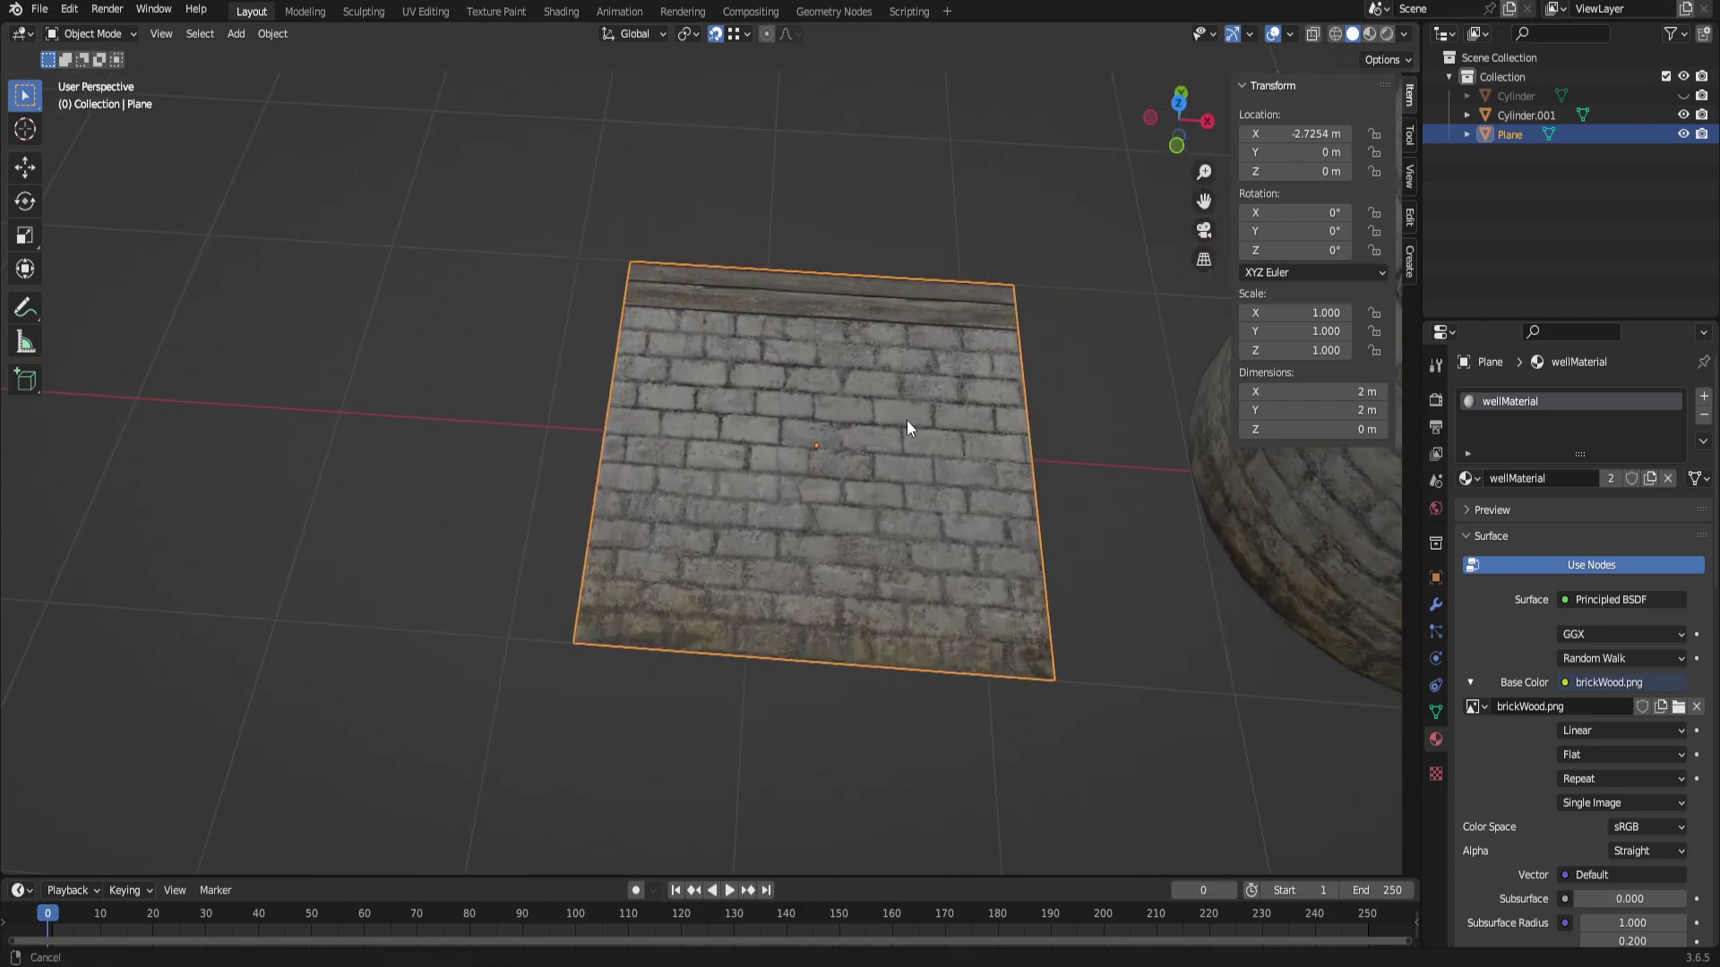
scroll(824, 570, up, 3)
scroll(824, 570, down, 4)
key(Tab)
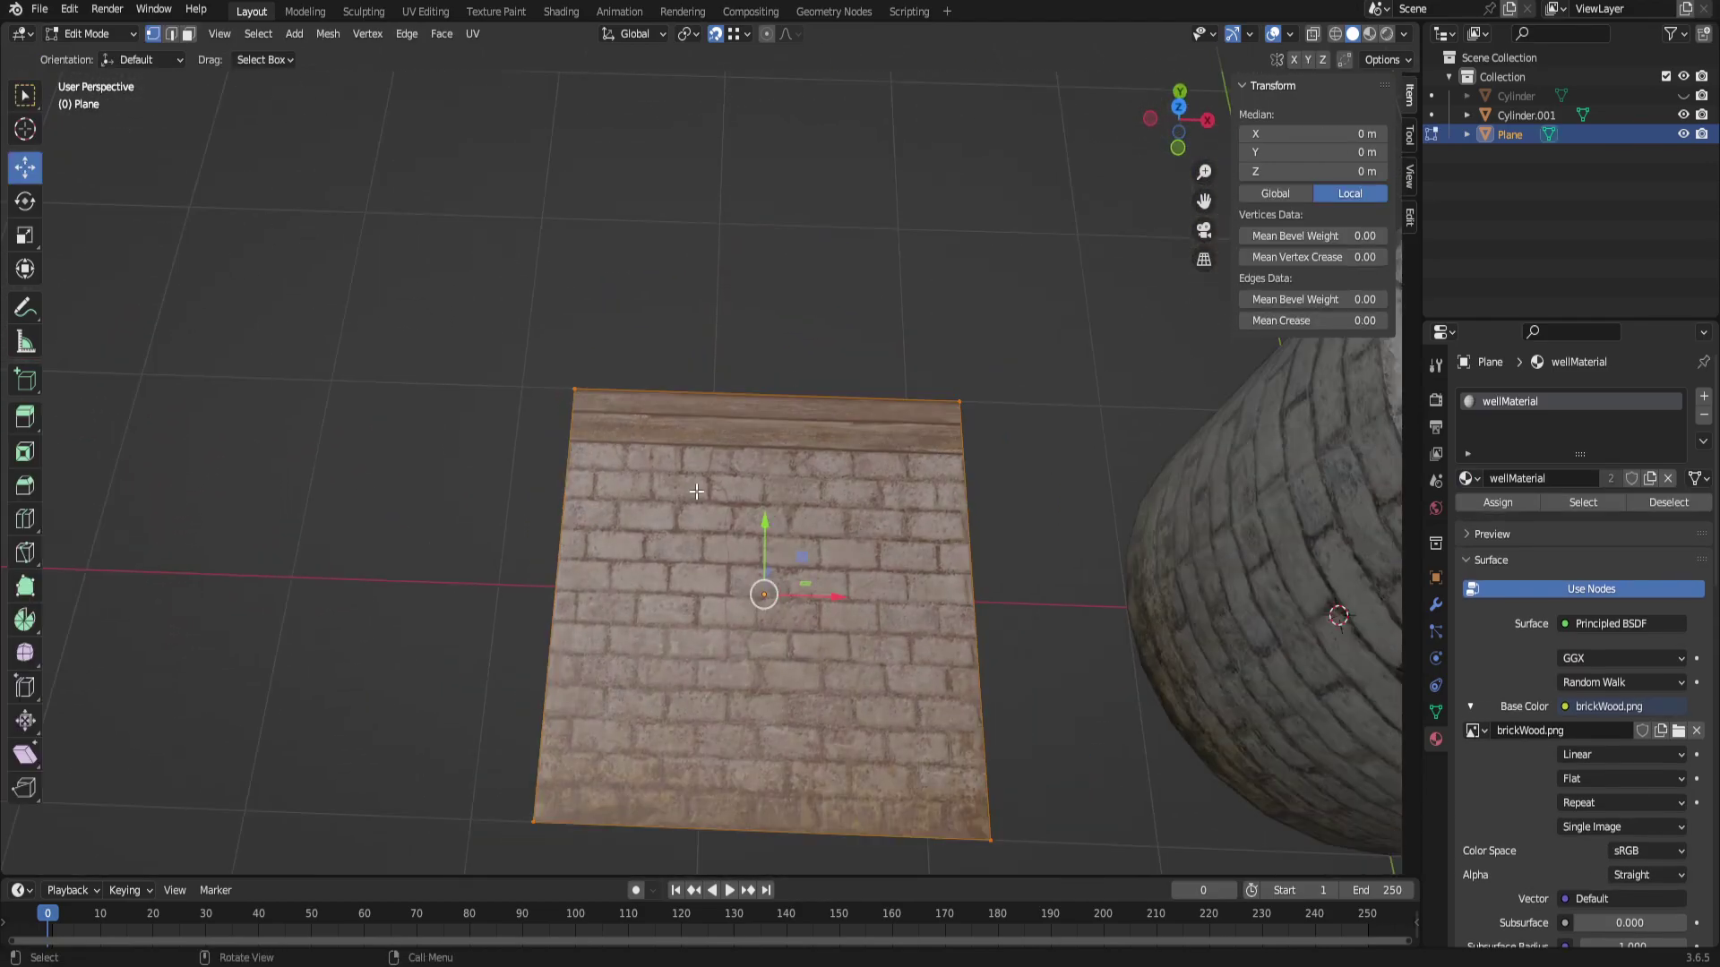
key(2)
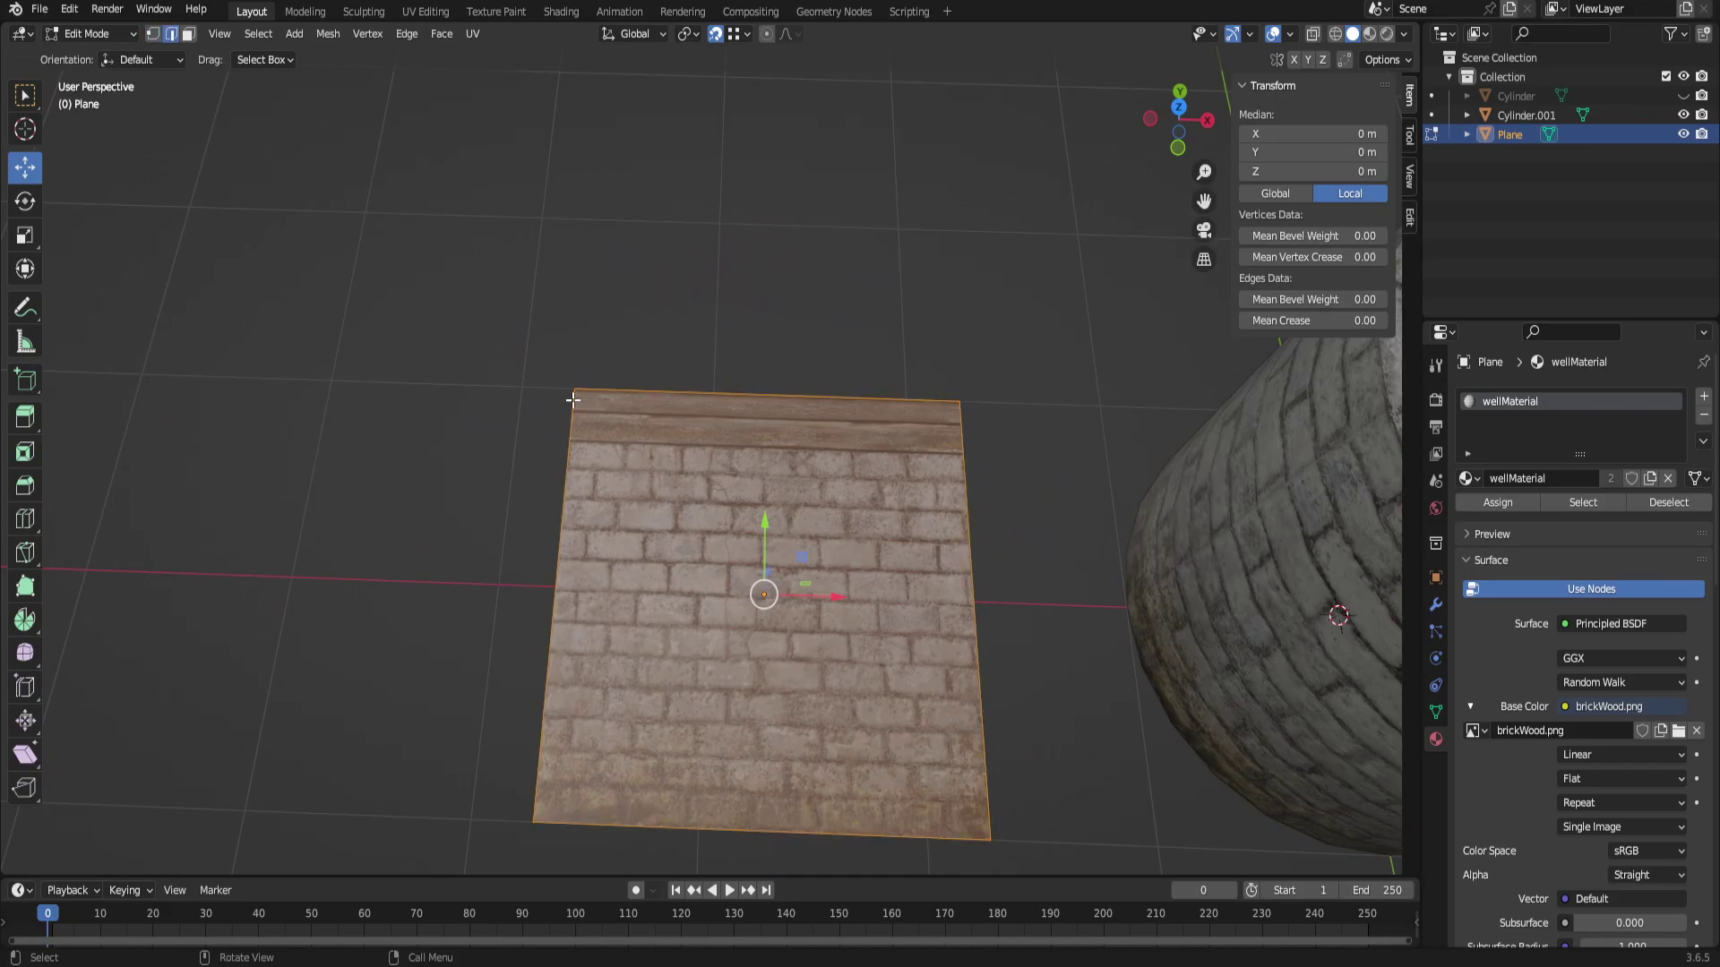
click(704, 327)
key(alt+a)
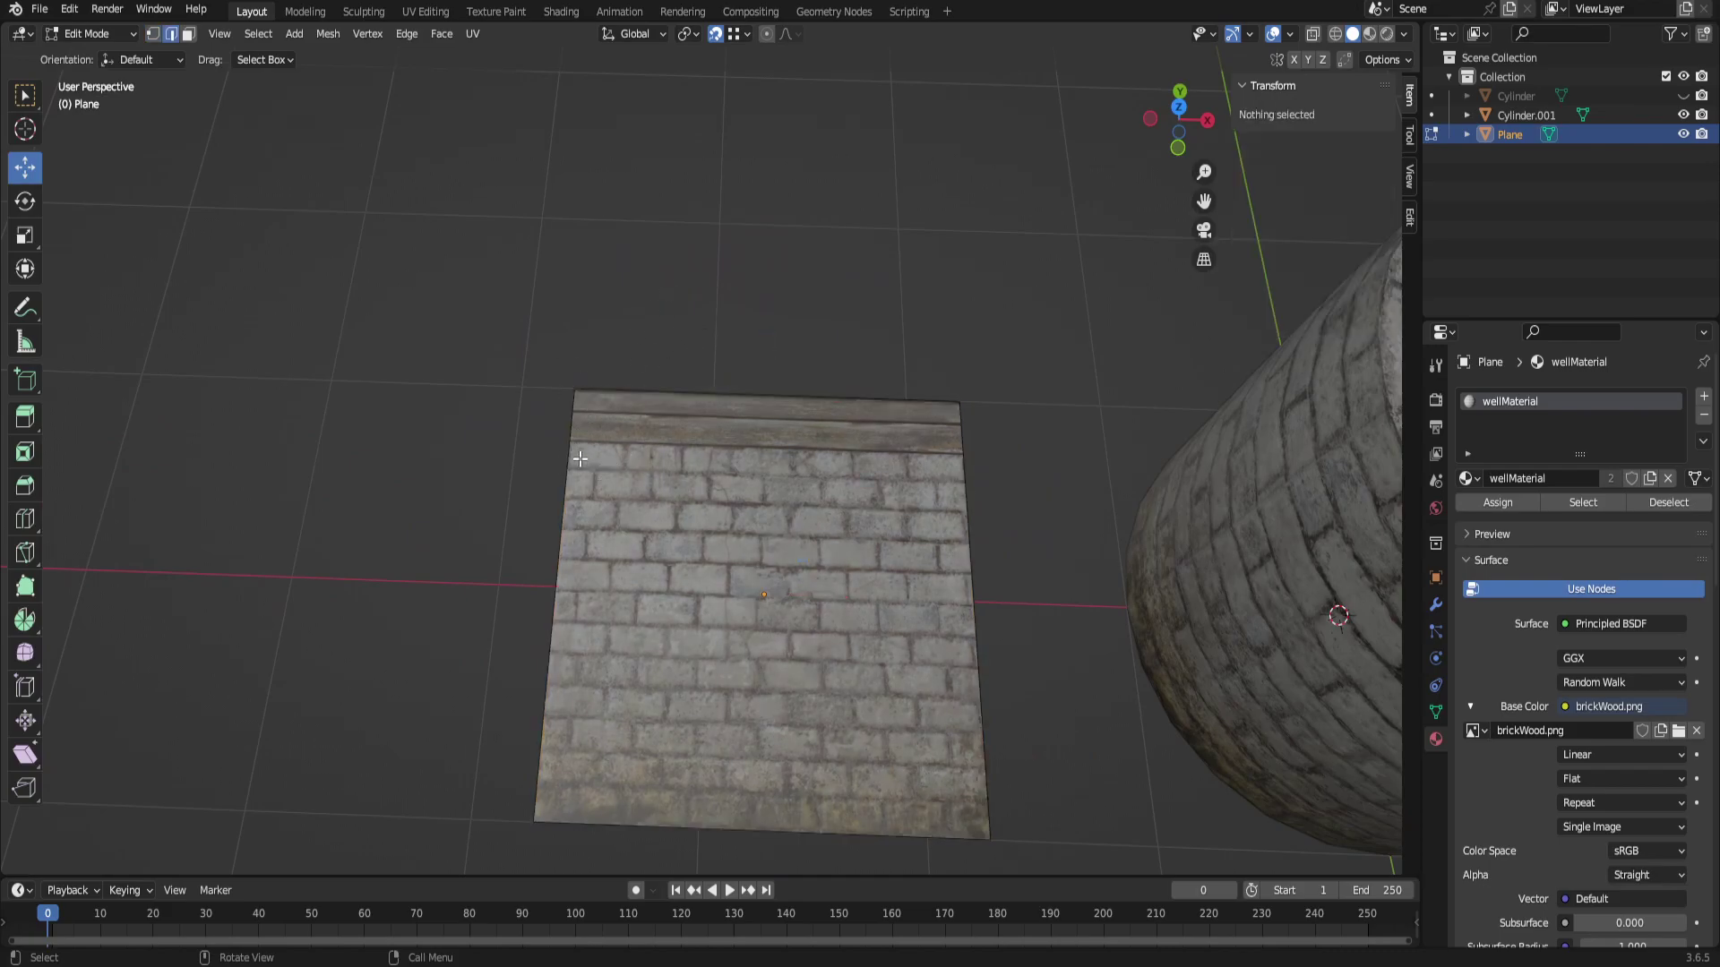
key(ctrl+r)
click(556, 547)
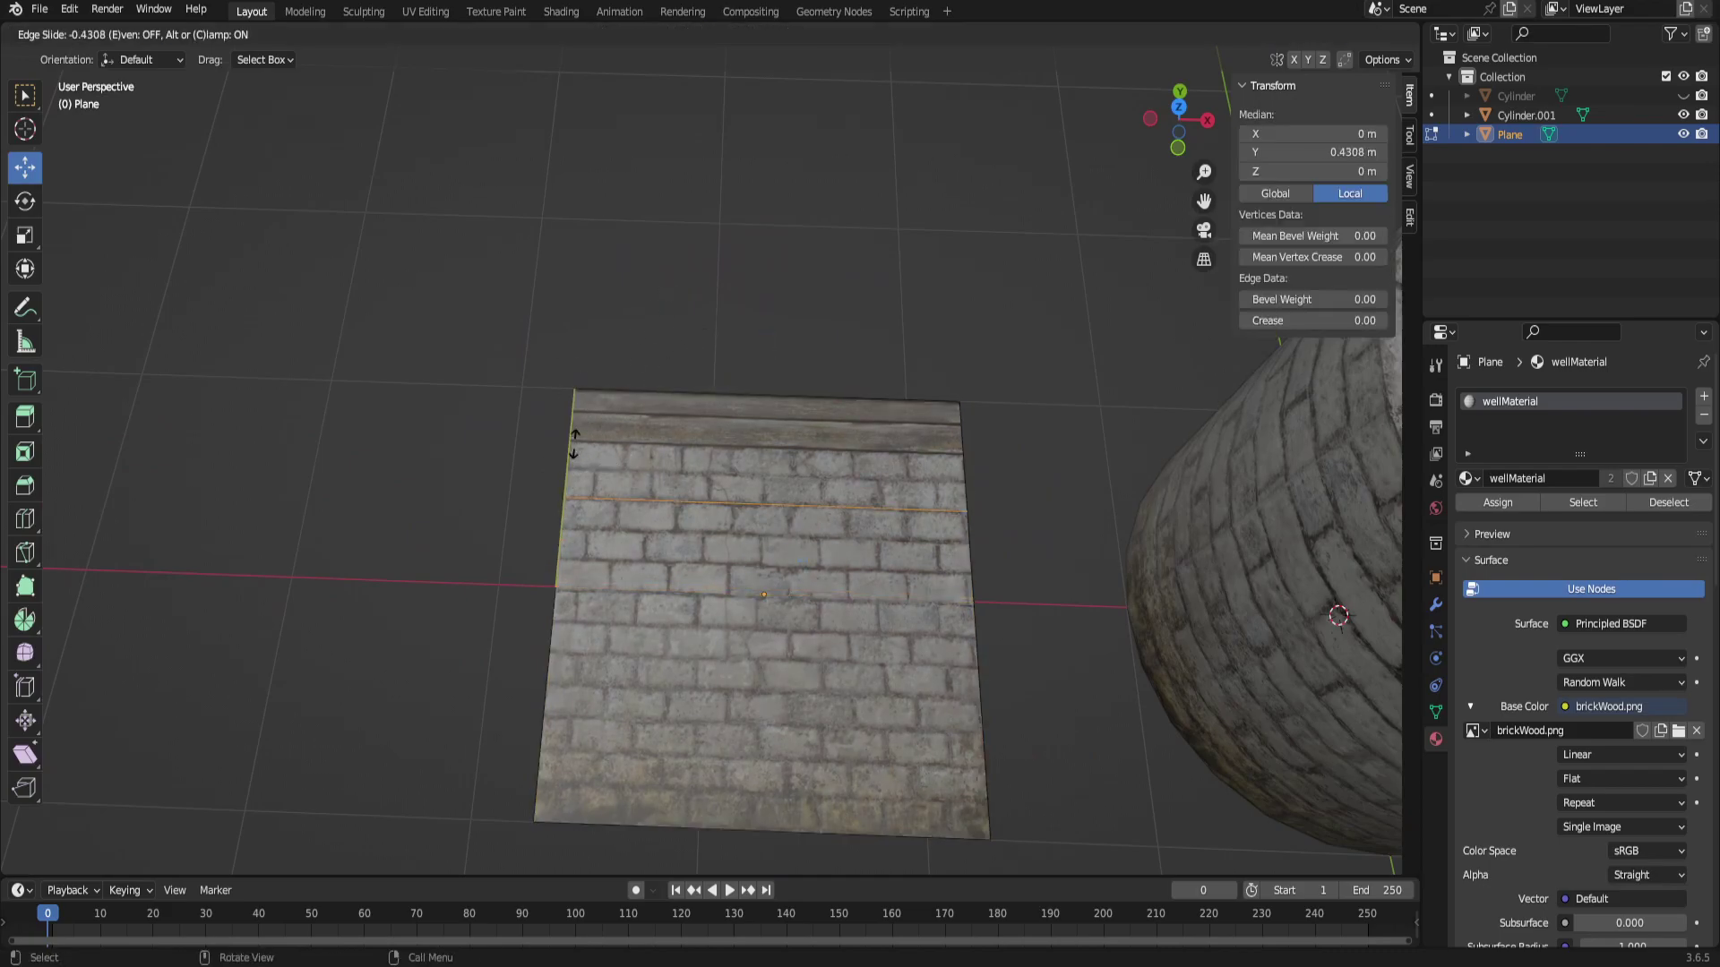
click(634, 396)
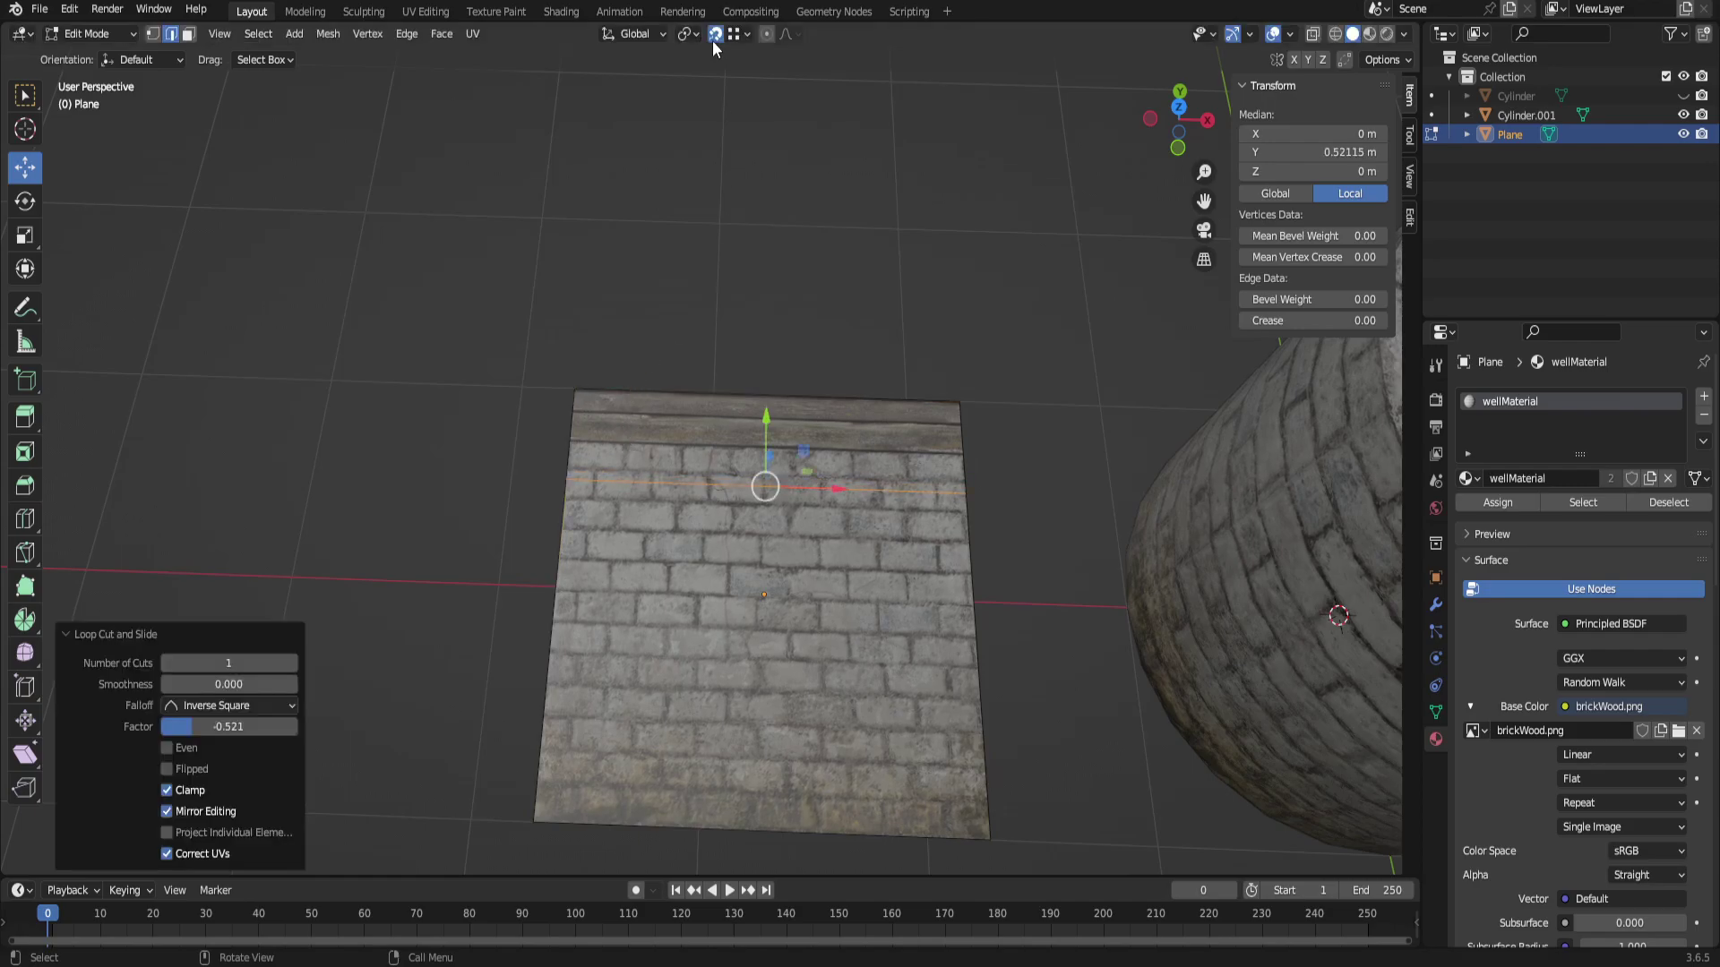
key(alt+a)
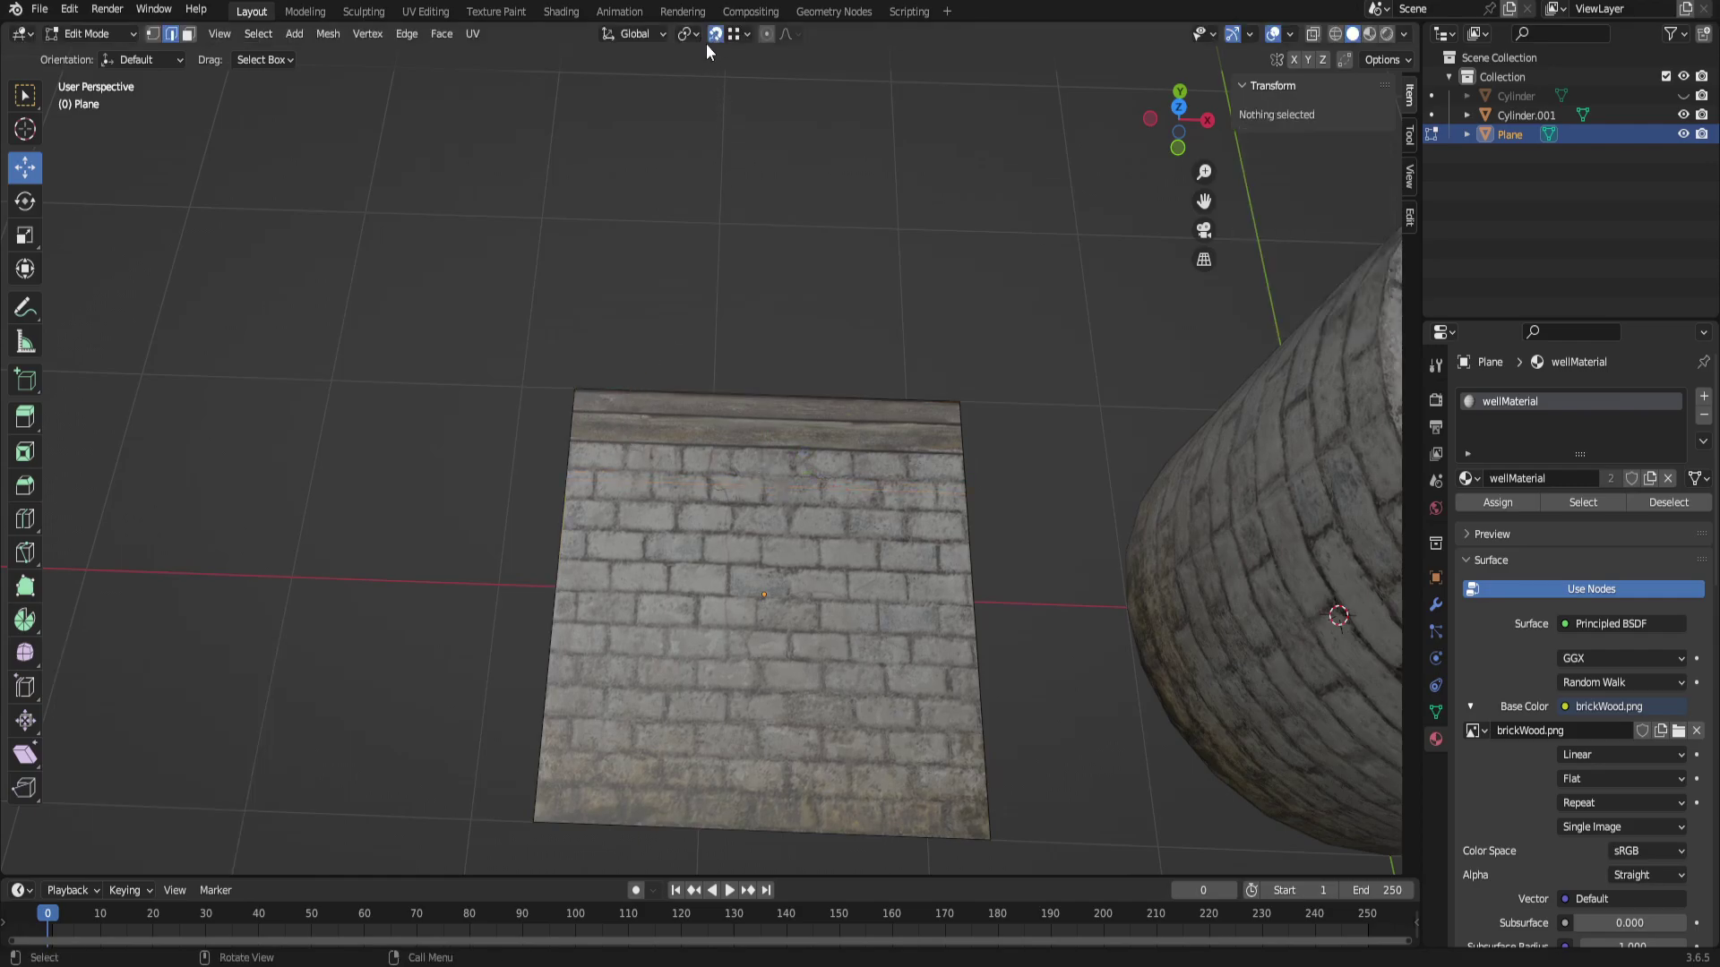
Turn off snapping and add a loop cut across the plane where wood meets brick, at about Y 0.72 m.
alt+click(550, 622)
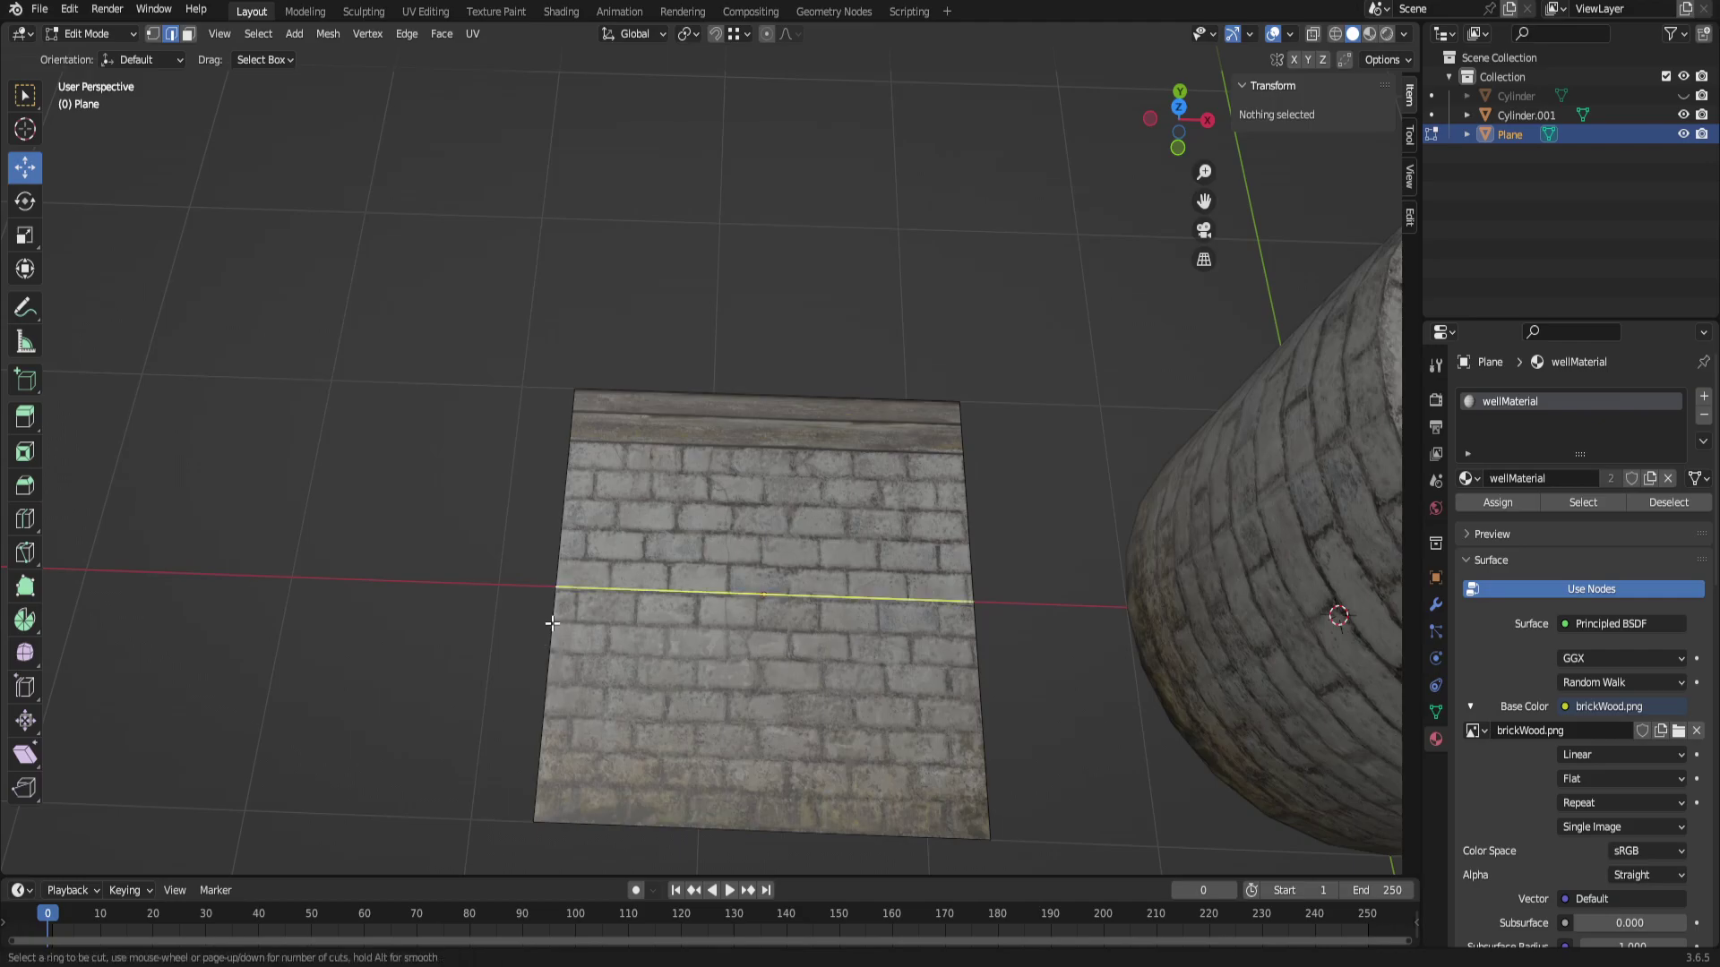
key(g)
key(g)
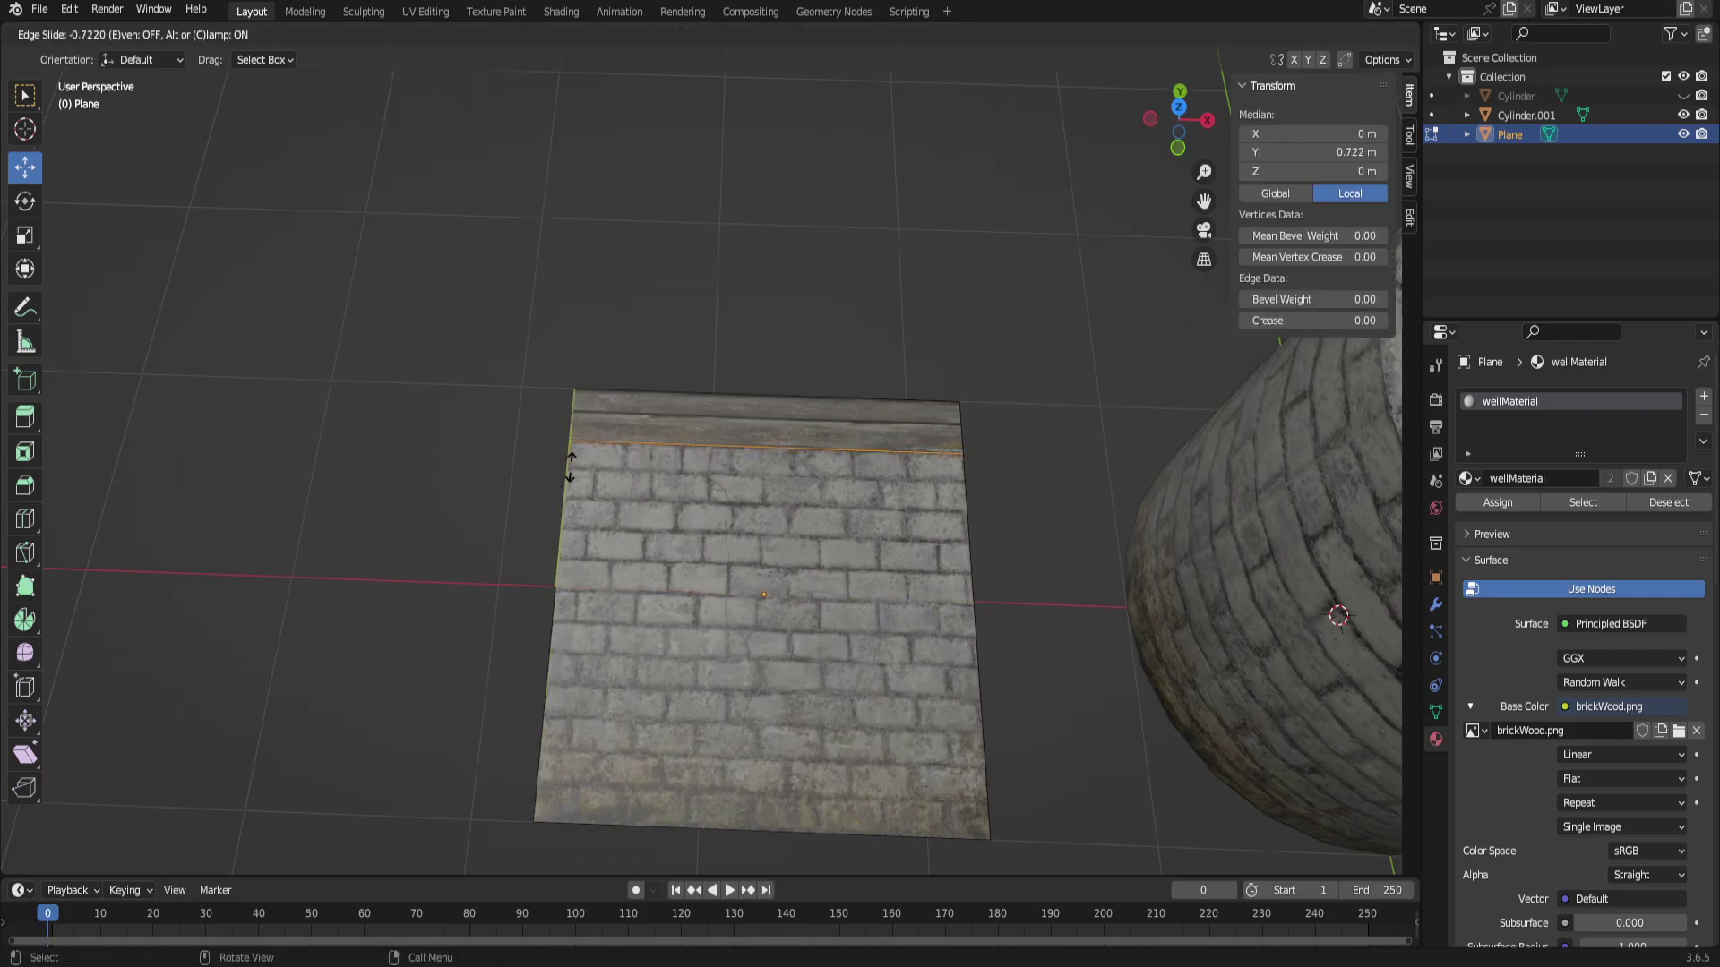
click(567, 465)
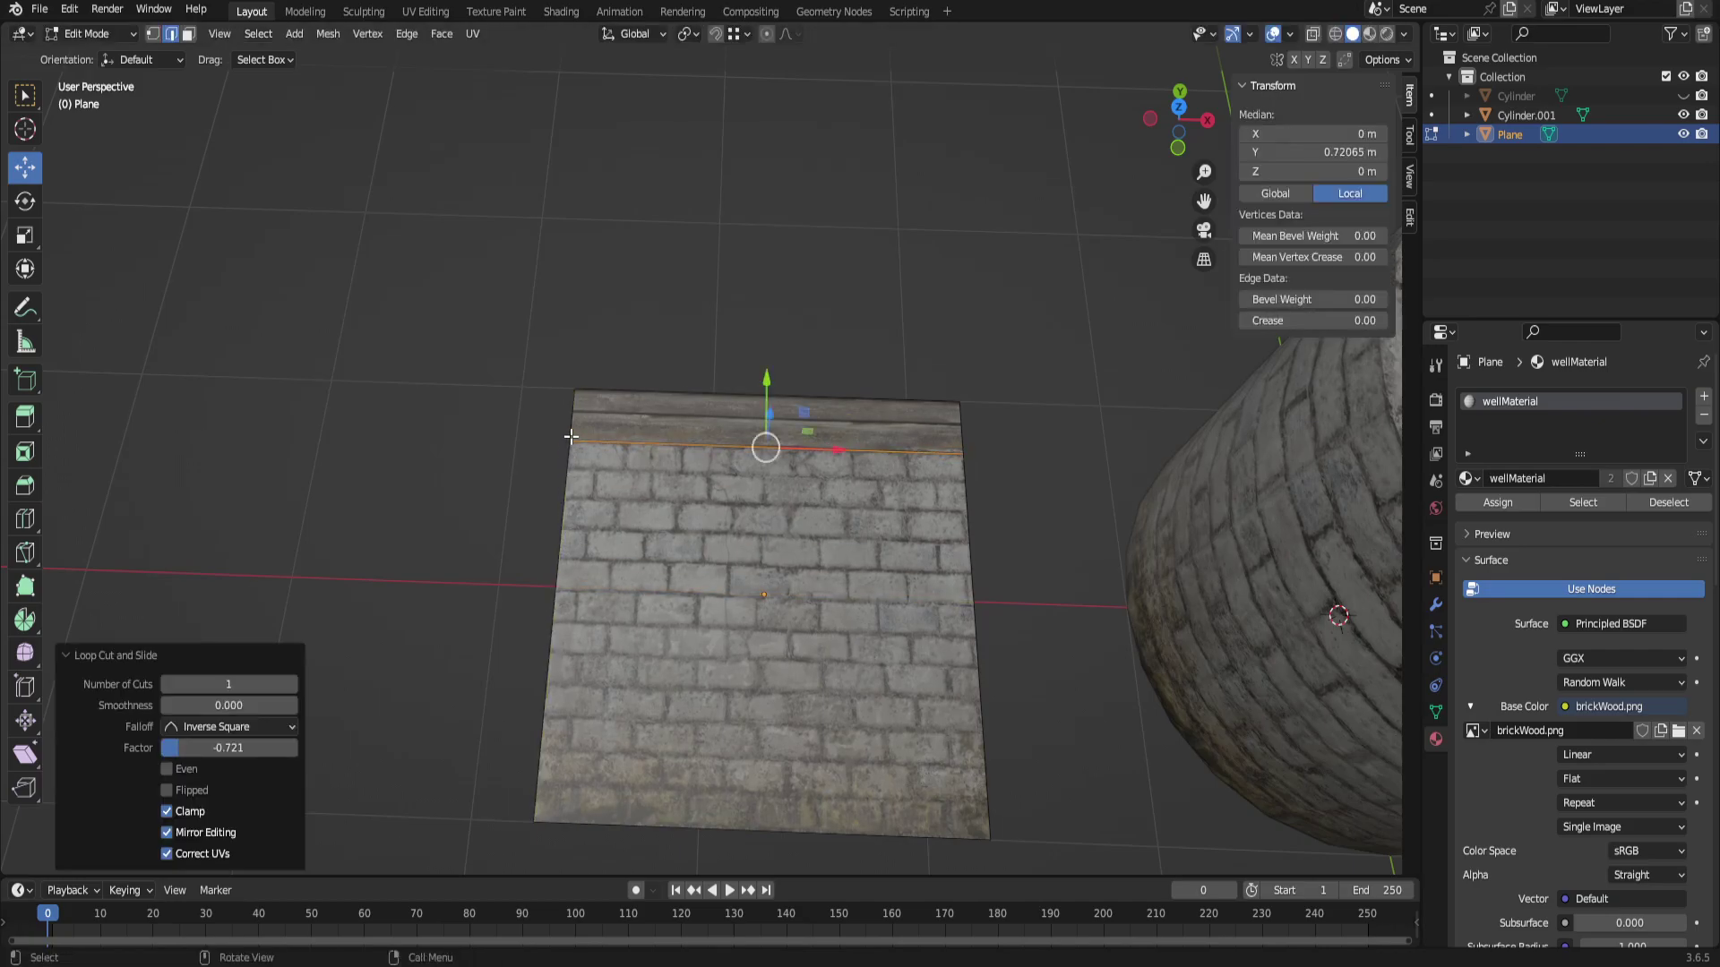
Switch to face selection and delete the plane's brick face, keeping only the wooden strip.
key(3)
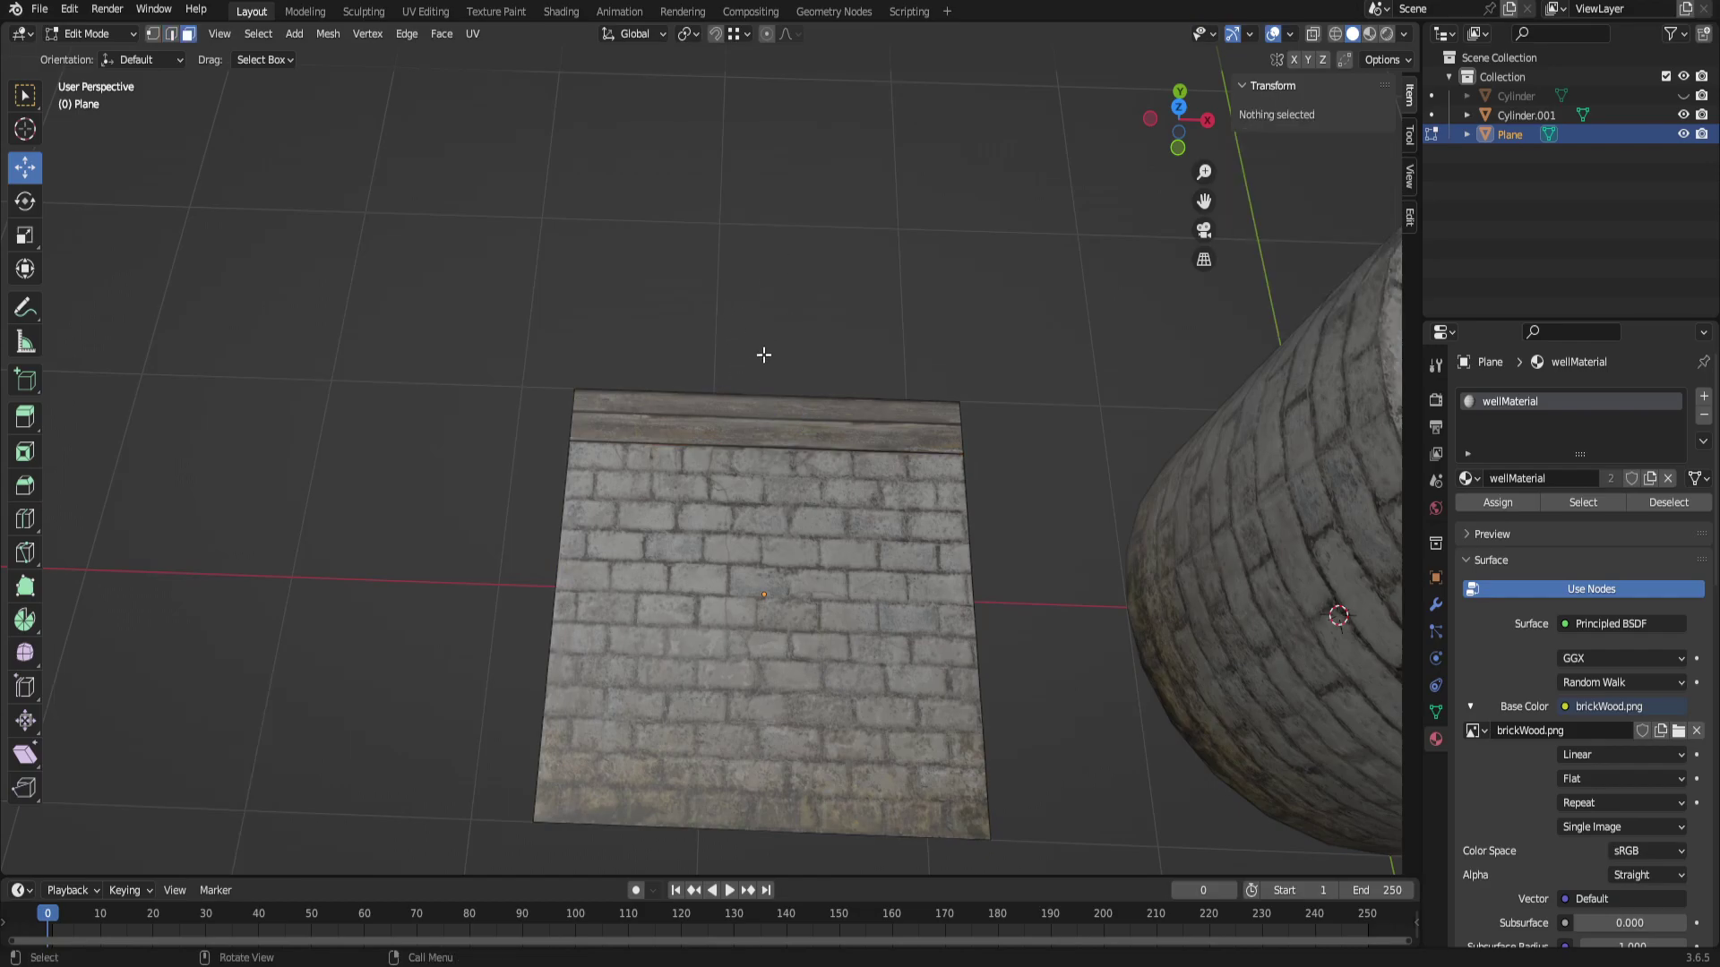
click(767, 410)
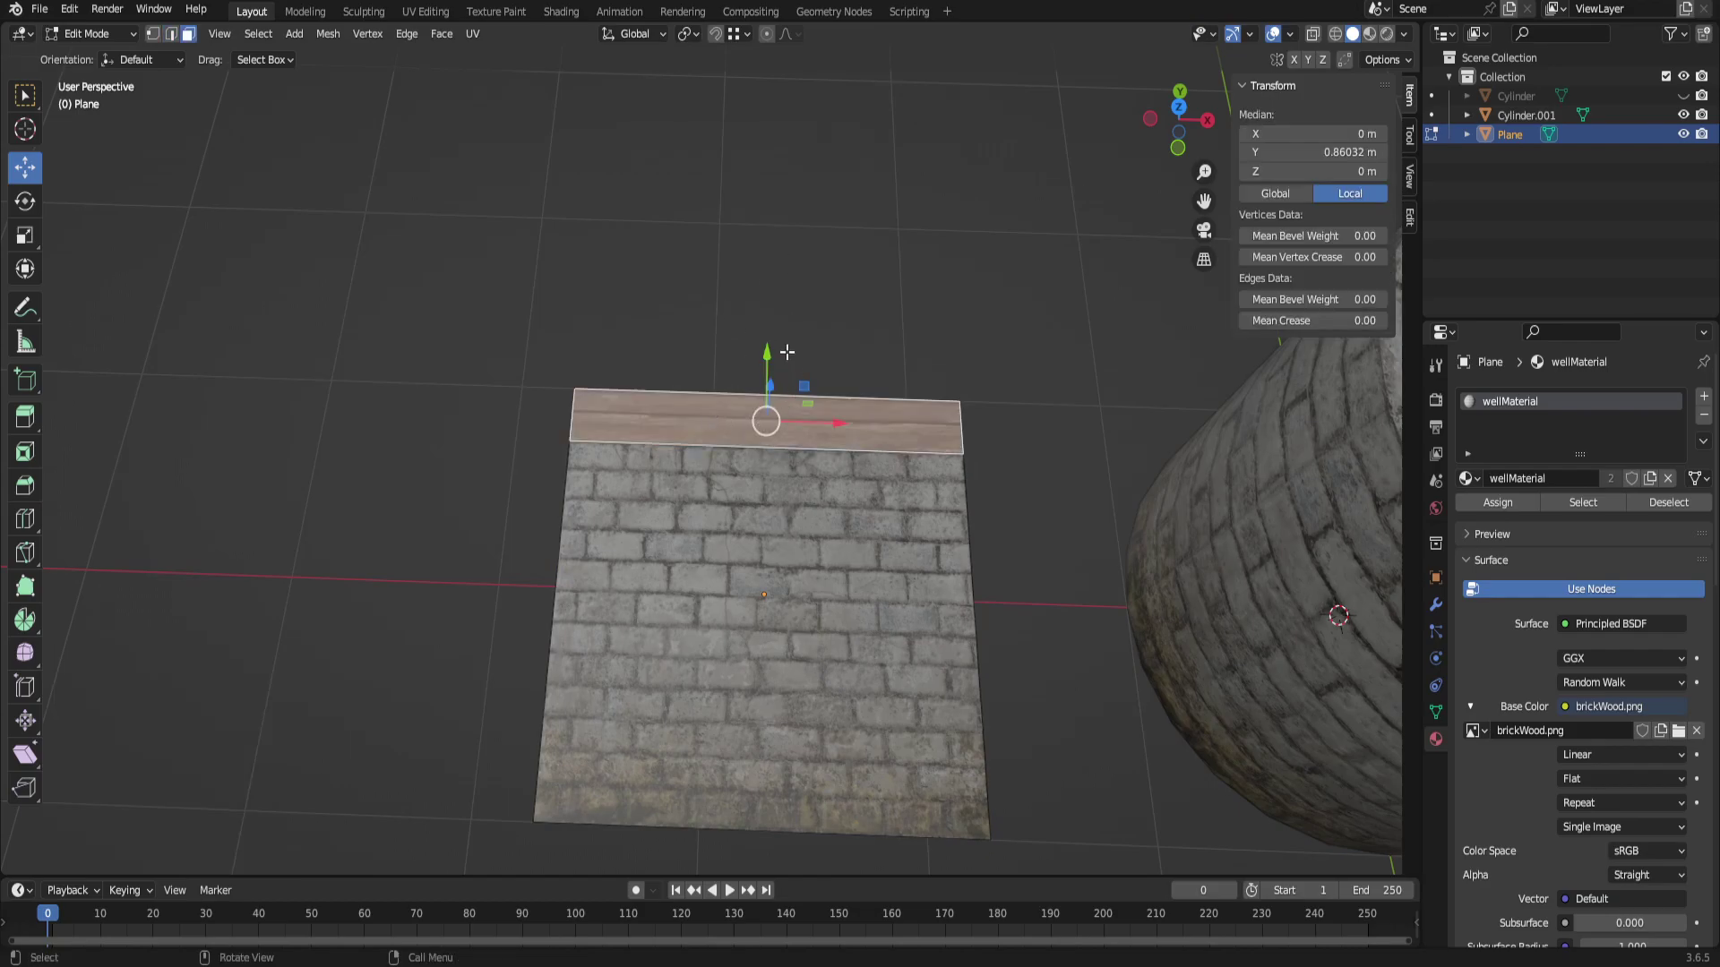
click(785, 601)
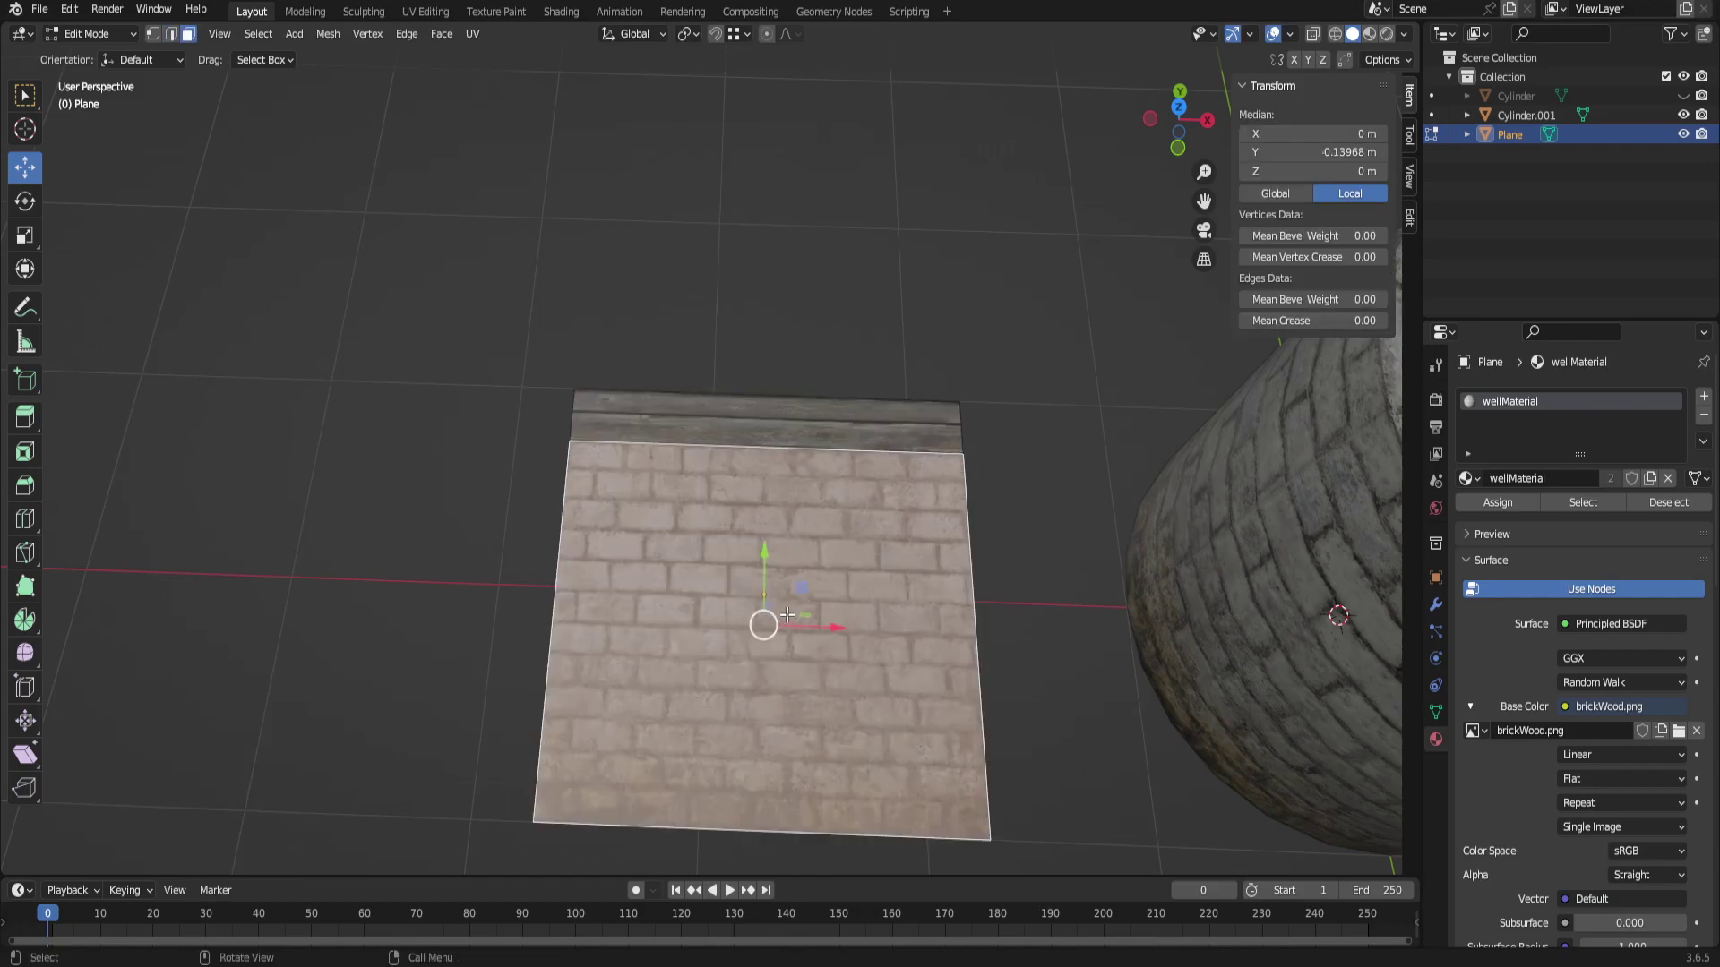
key(x)
click(906, 502)
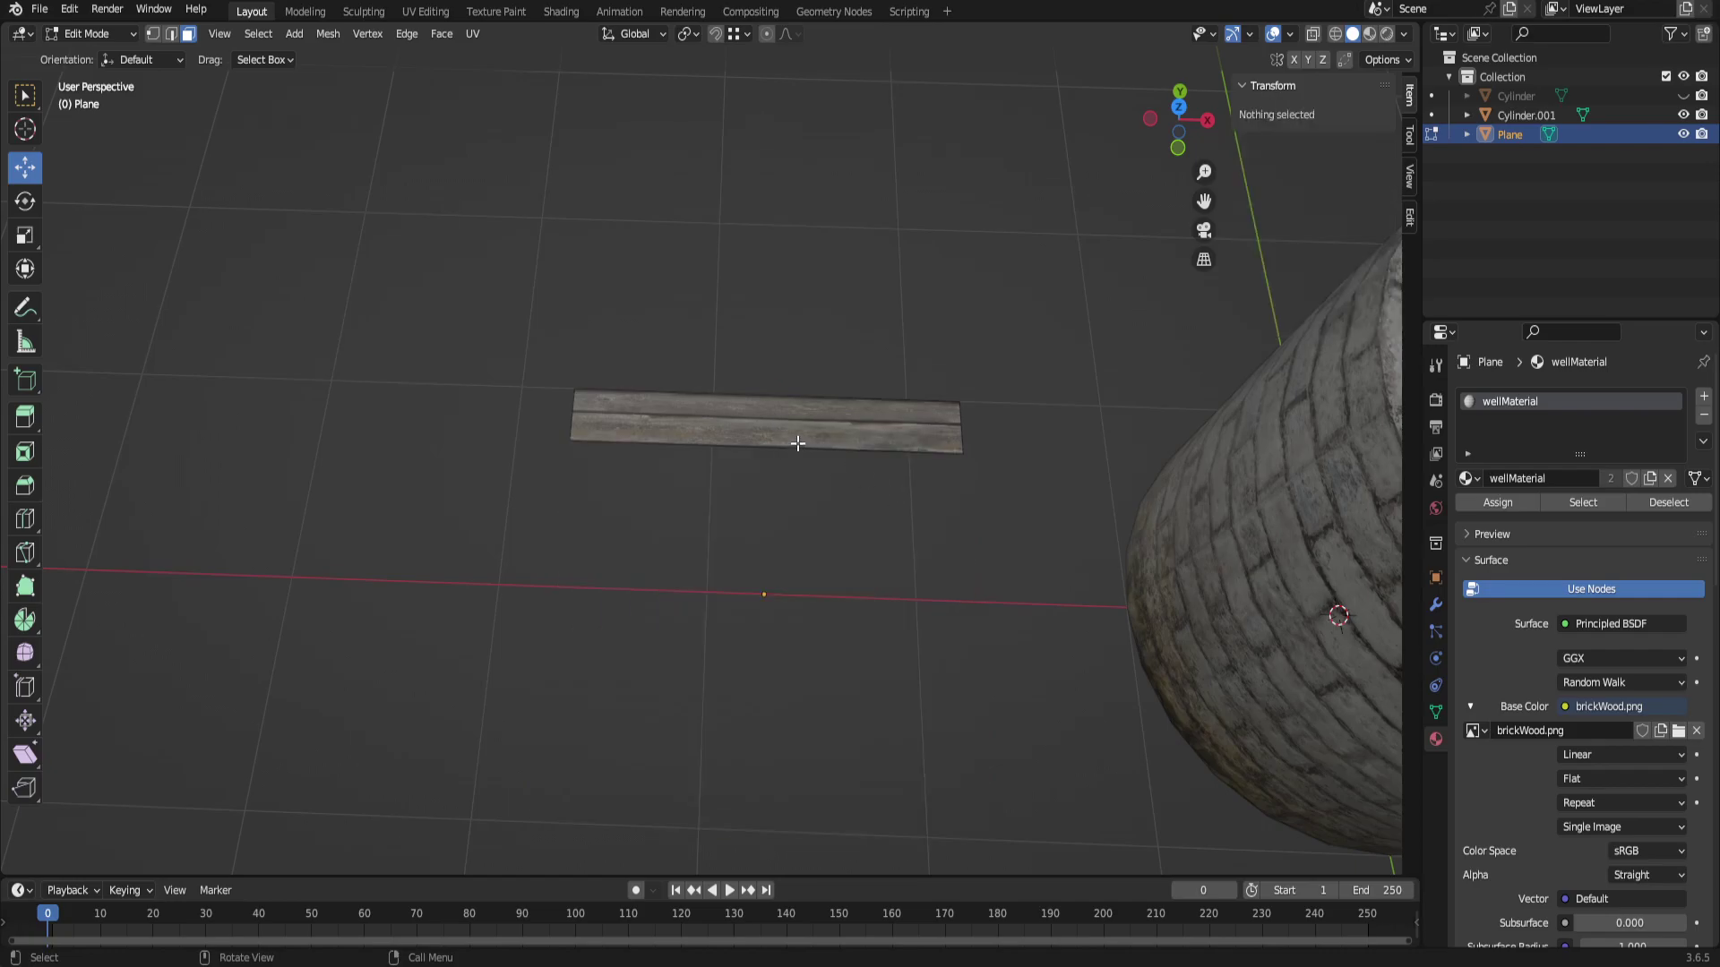
Add a lengthwise loop cut along the seam between the strip's two planks, at about Y 0.877 m.
middle_drag(905, 503, 689, 551)
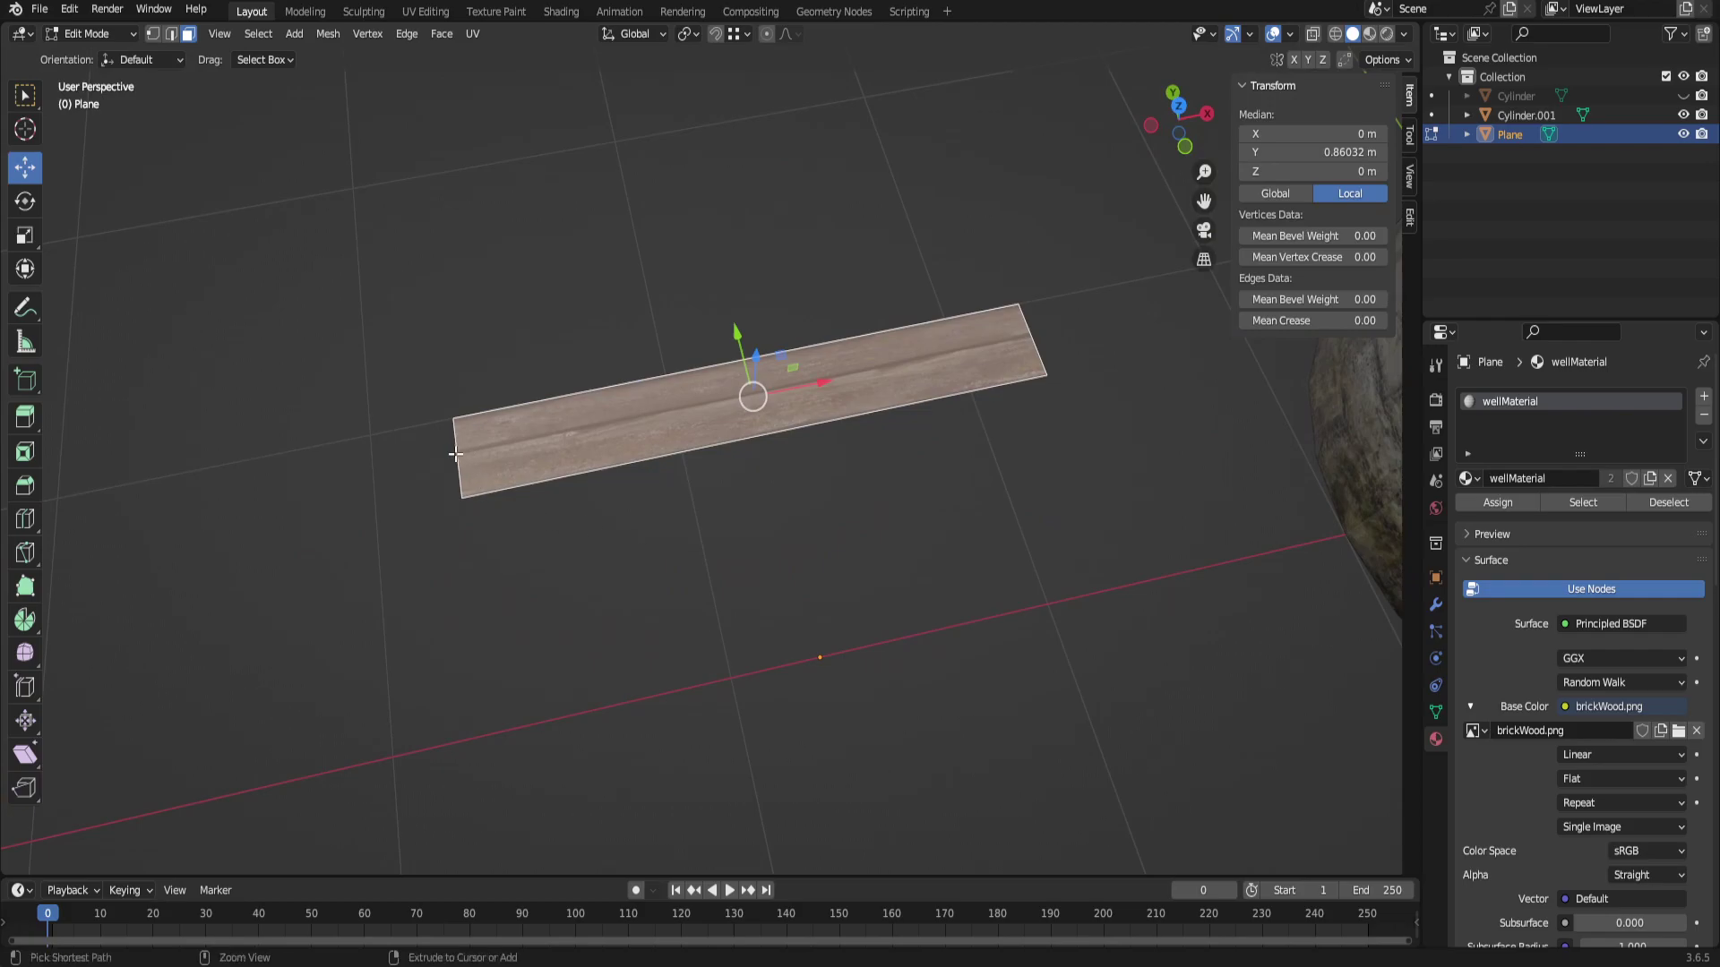
key(2)
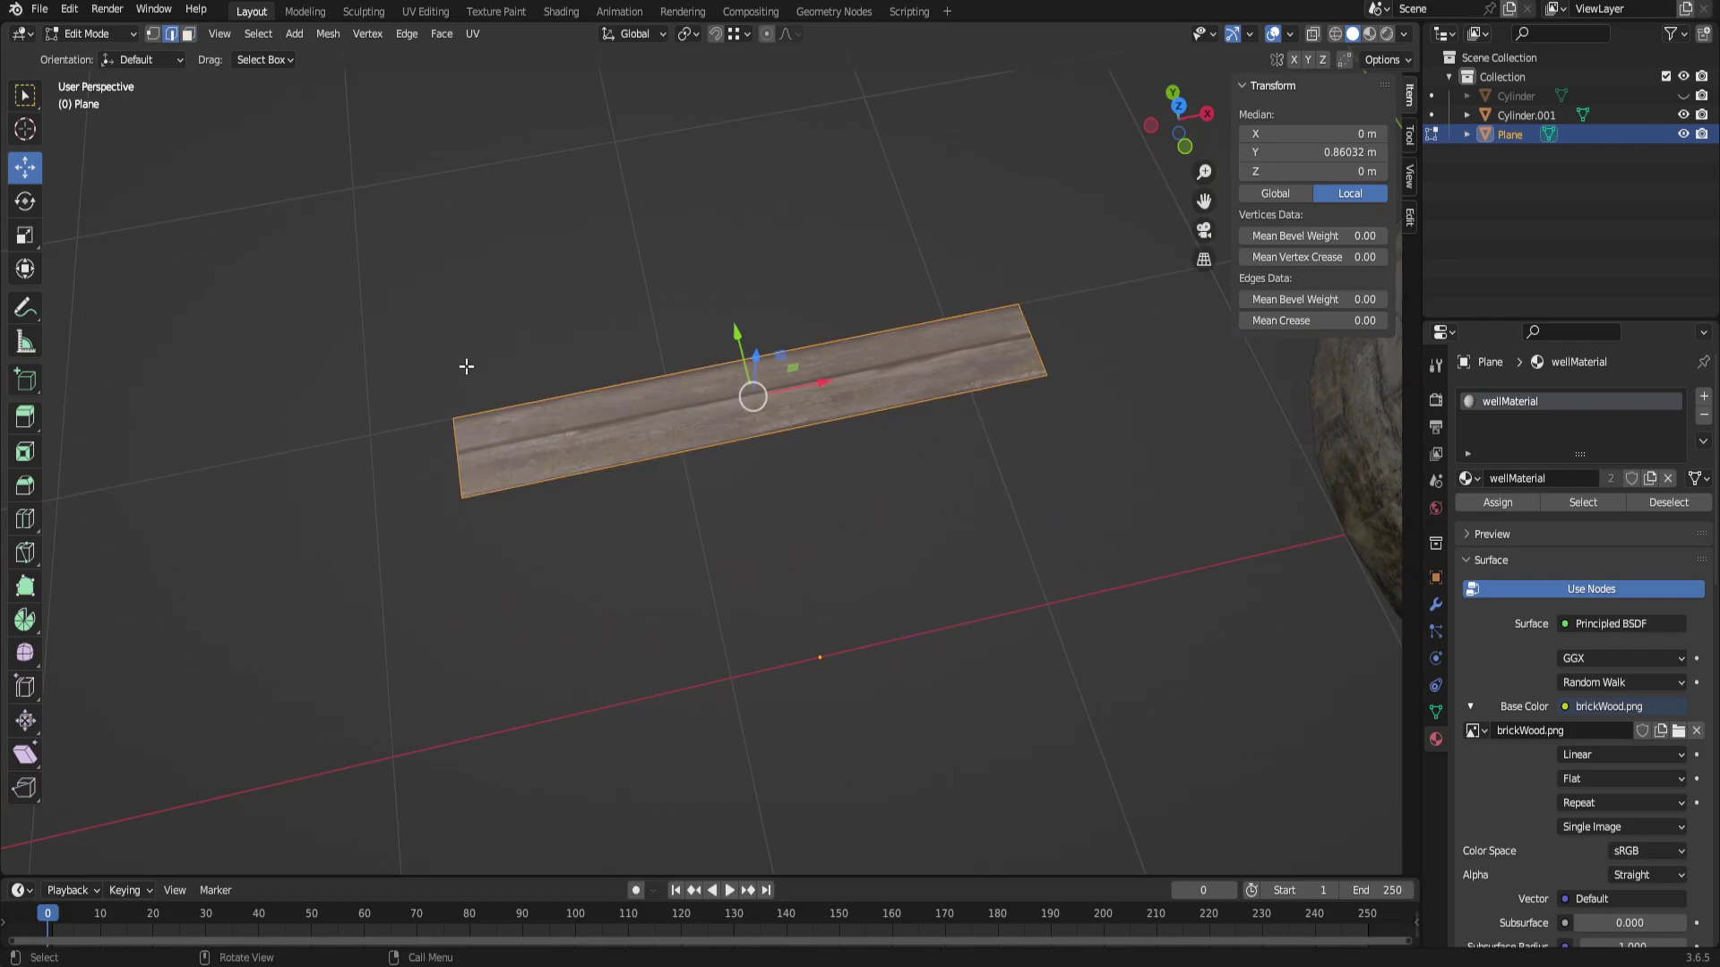
click(461, 417)
click(456, 457)
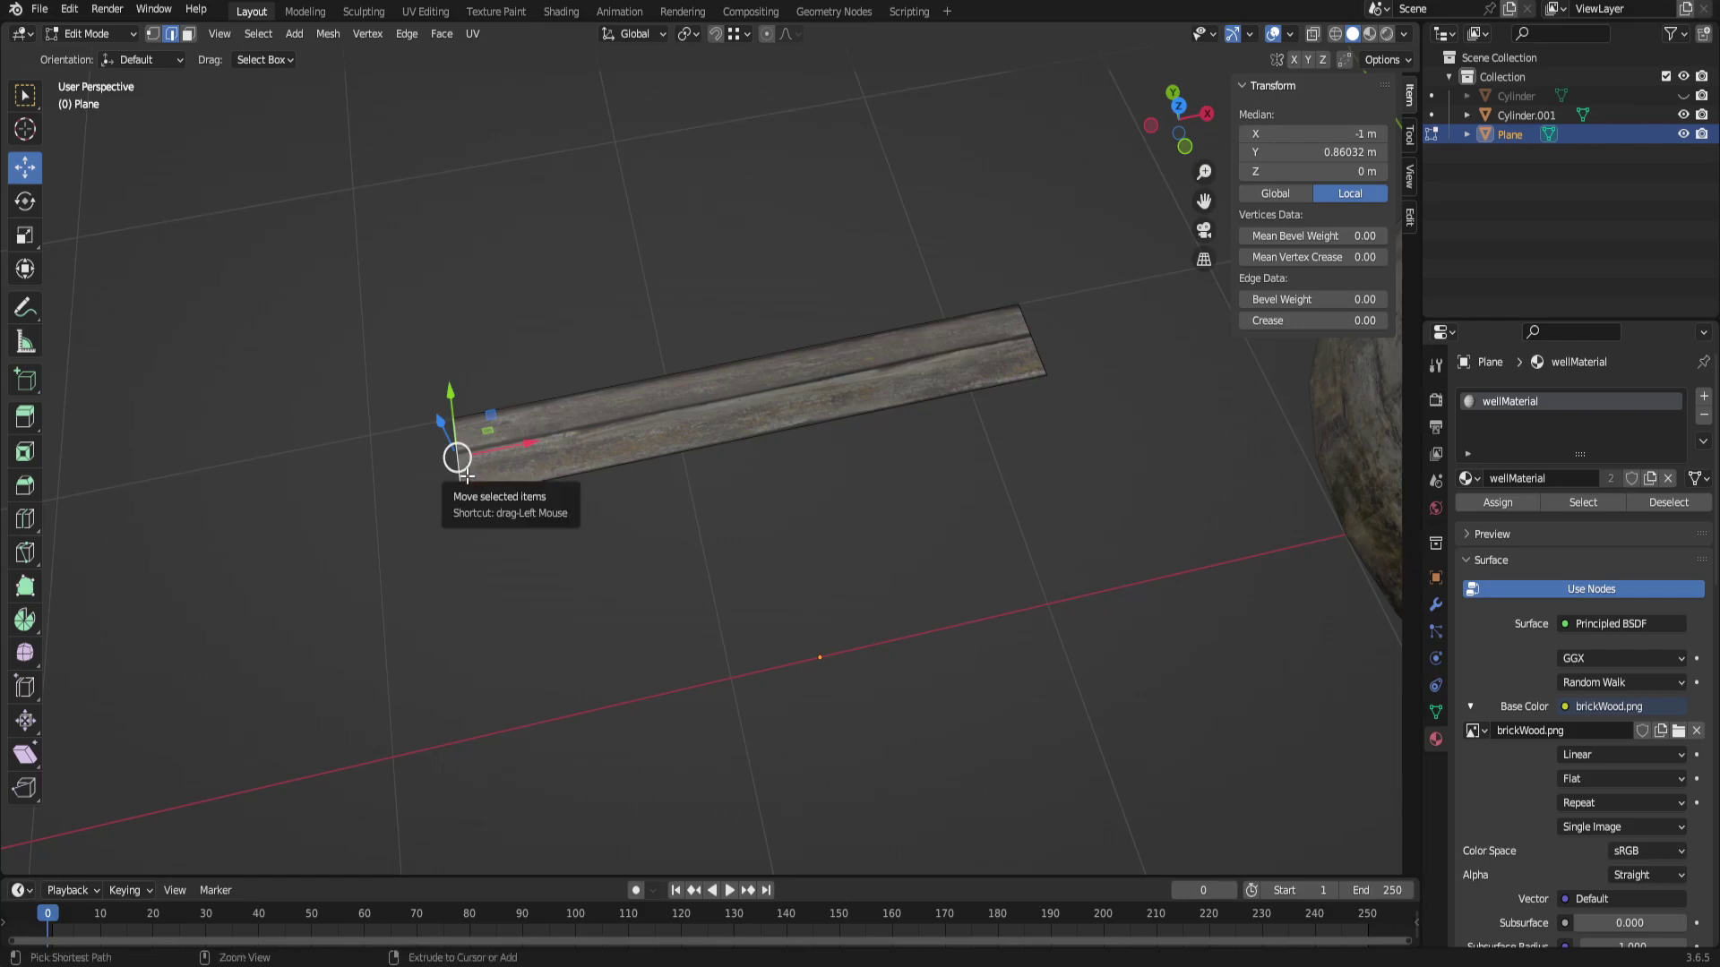
key(ctrl+r)
click(458, 458)
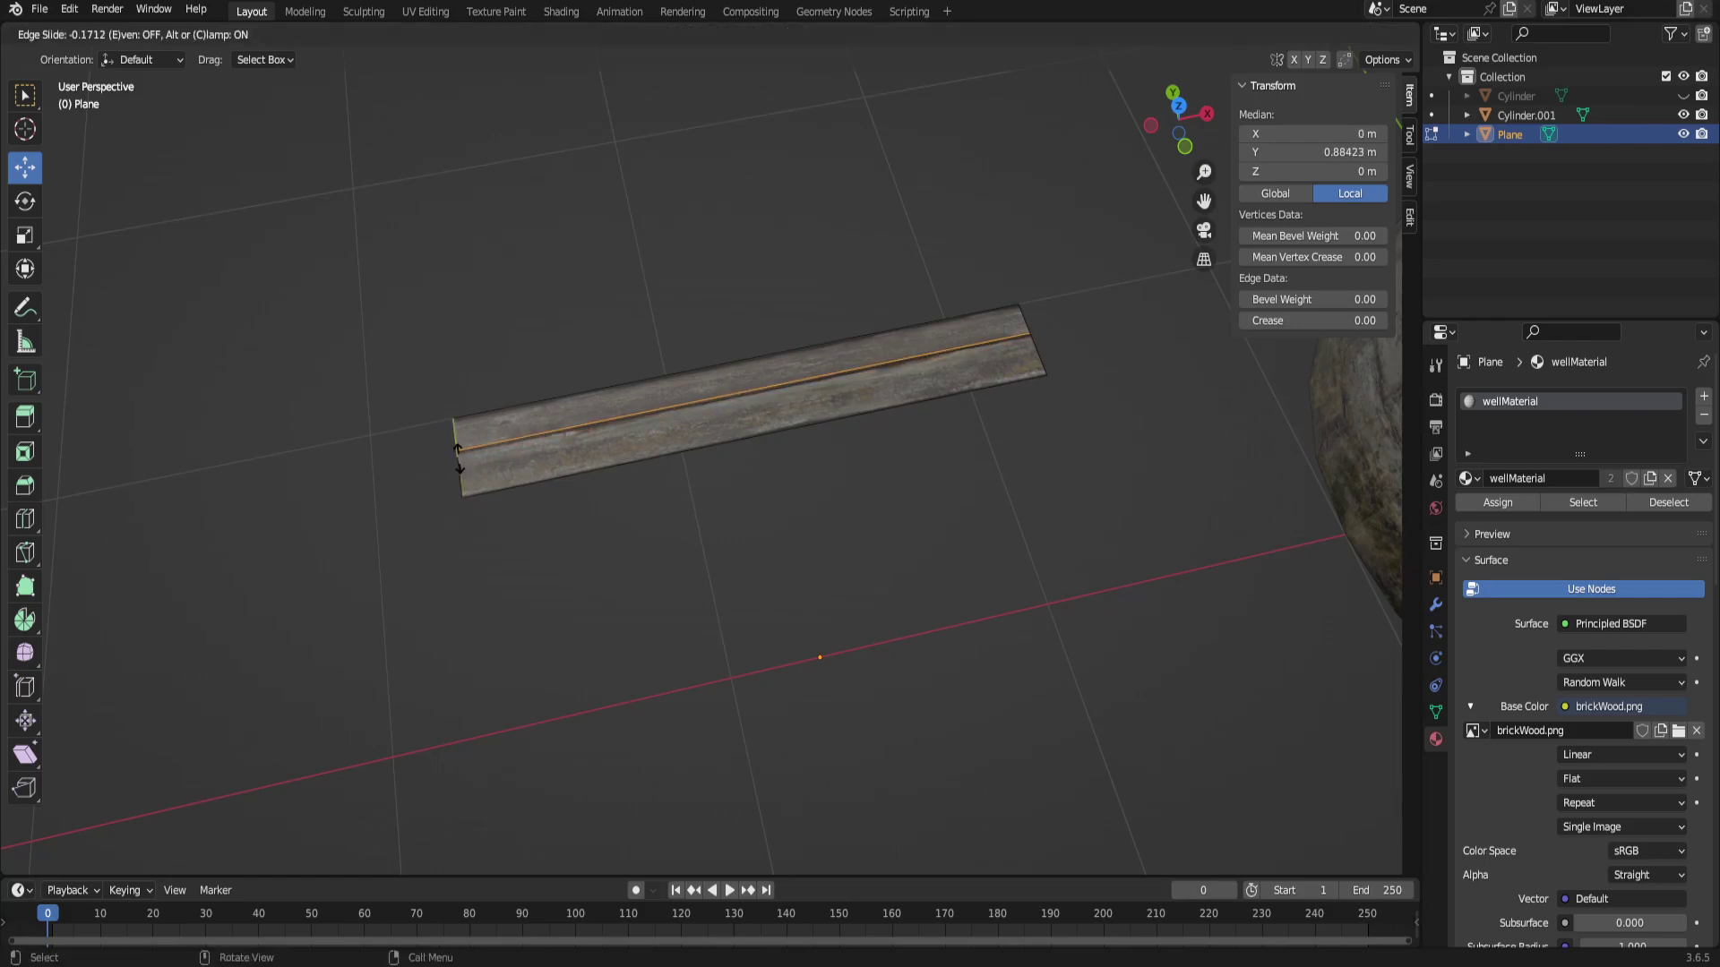
click(458, 452)
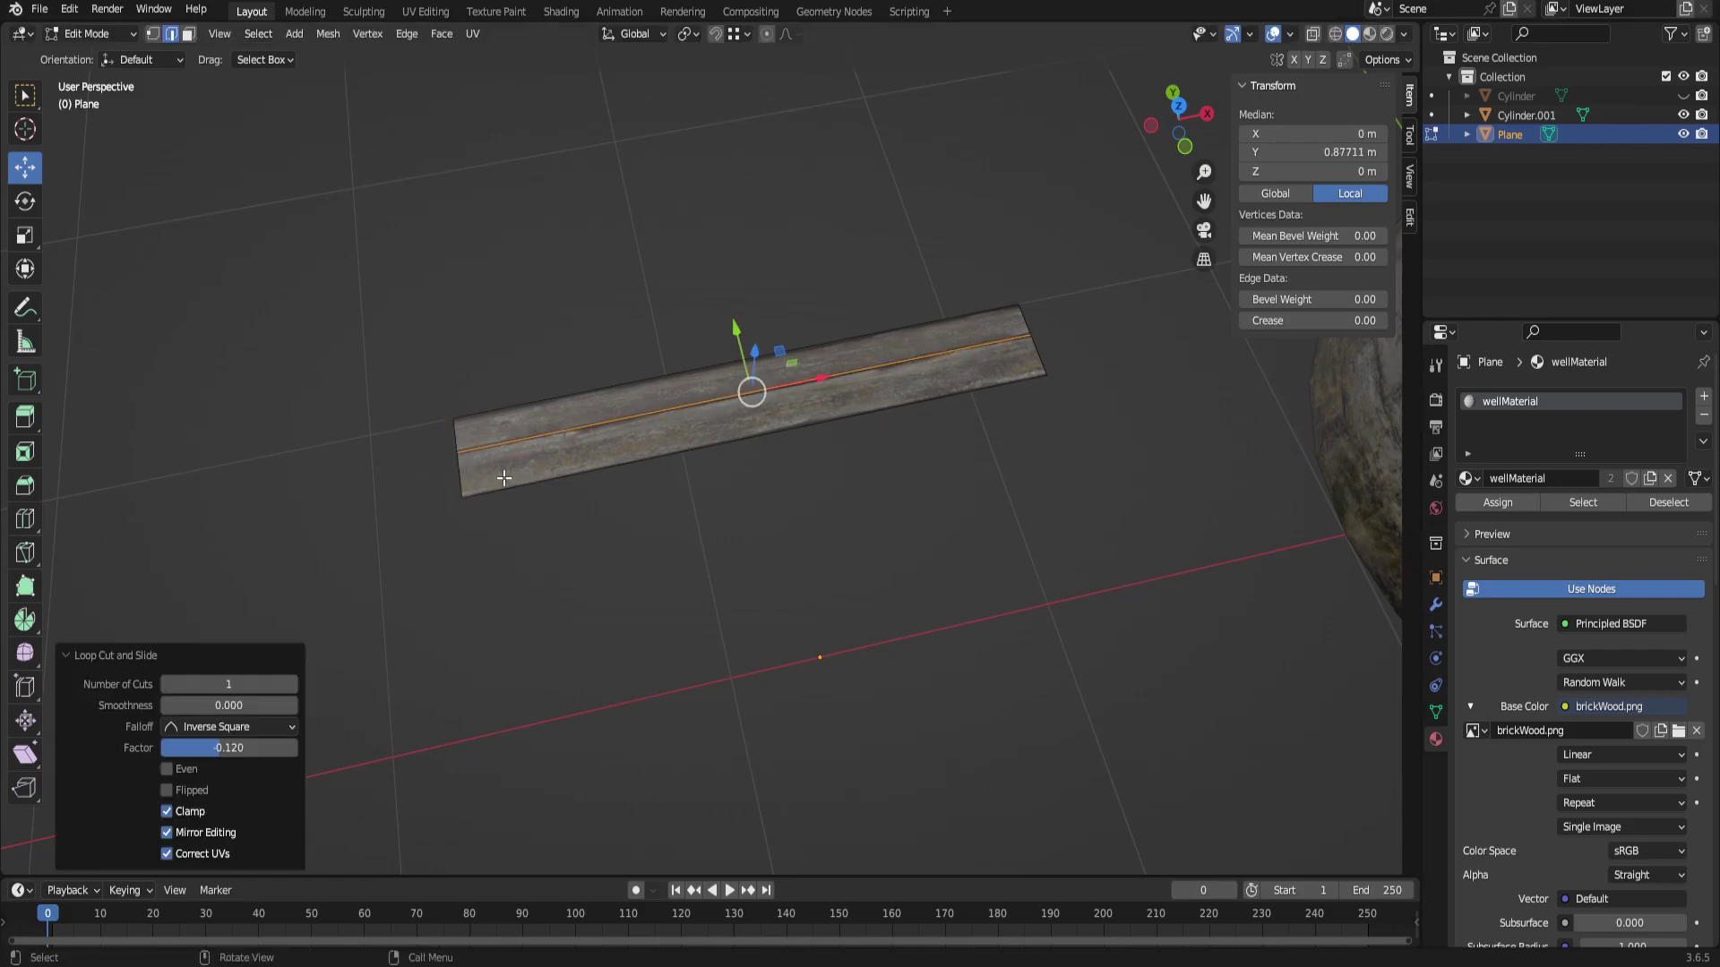
Split off the plank face nearer the plane's origin and move it about -0.264 m along Y, away from the other plank.
click(979, 661)
click(745, 426)
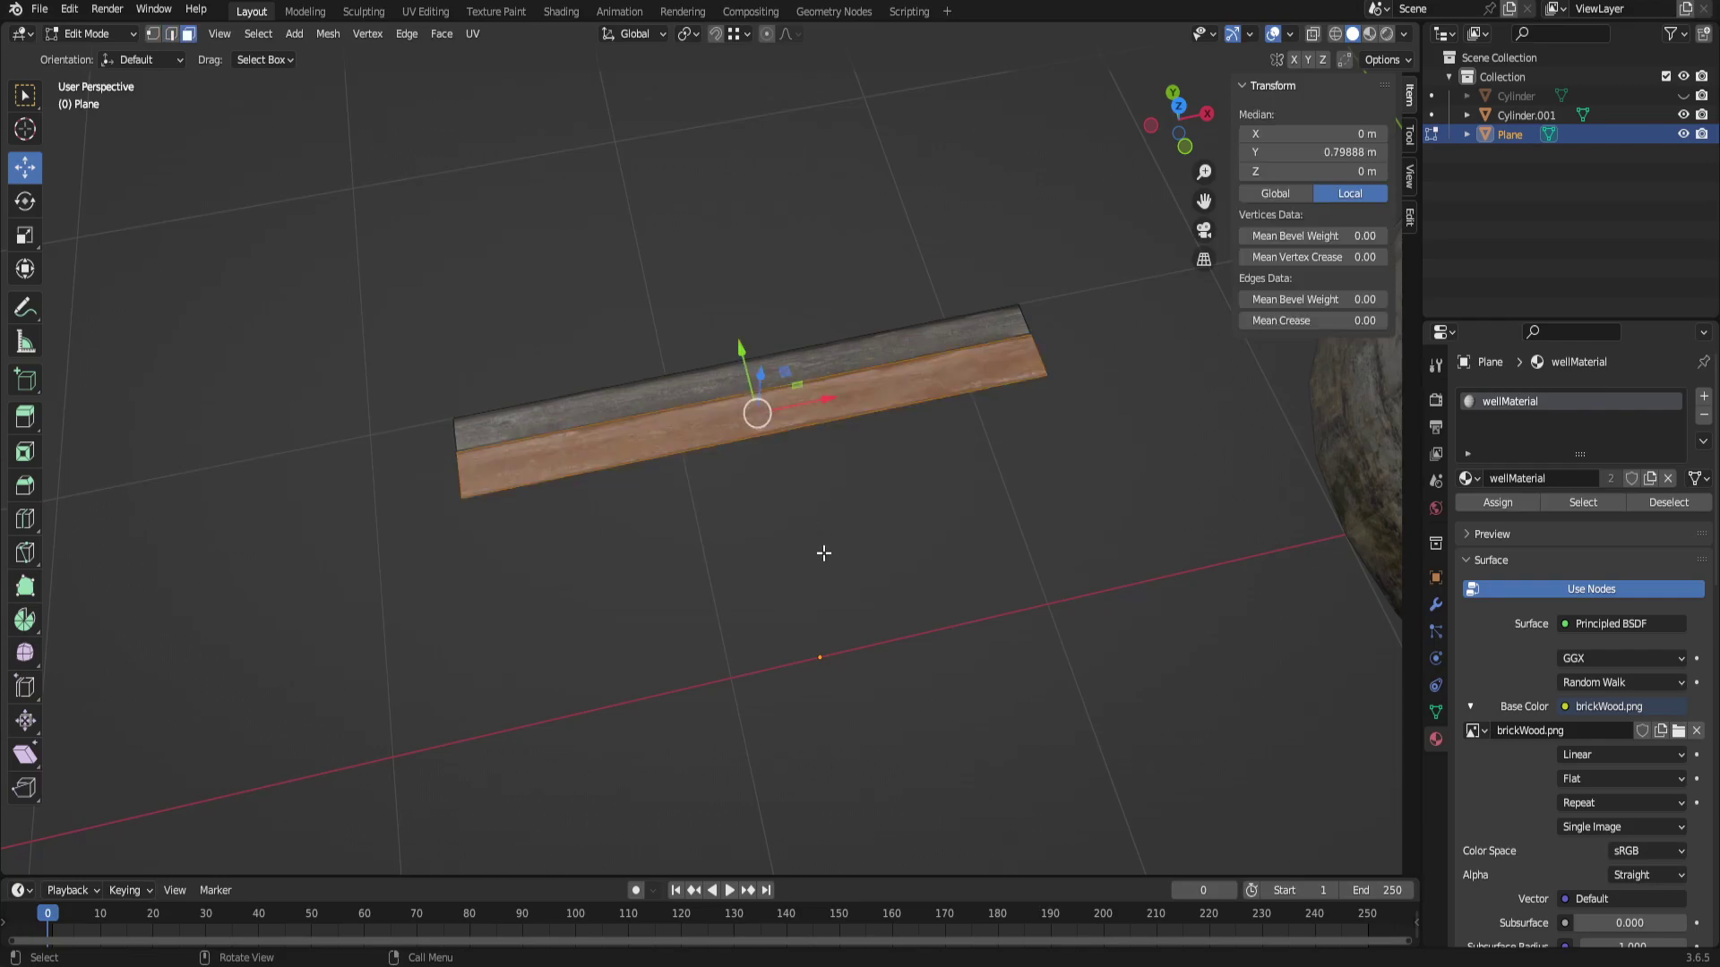
click(824, 553)
click(790, 414)
drag(742, 346, 932, 660)
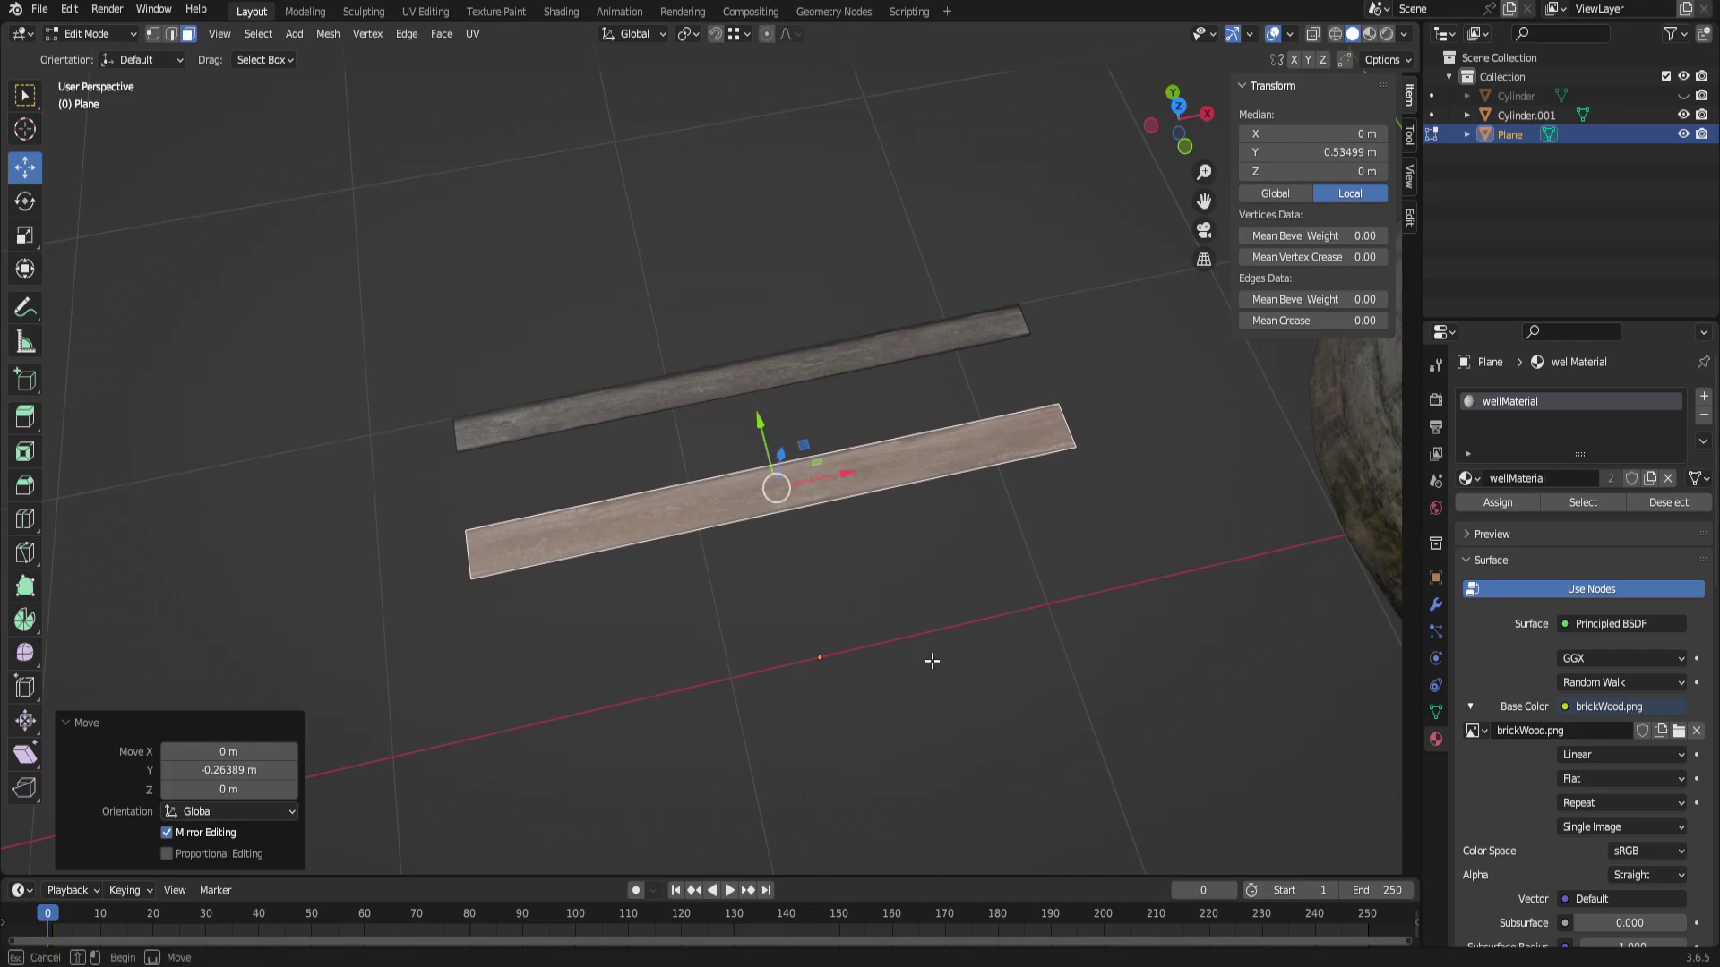
click(933, 661)
Select both plank faces and extrude them upward about 0.0276 m to give the planks thickness.
middle_drag(932, 660, 1233, 516)
middle_drag(924, 623, 740, 553)
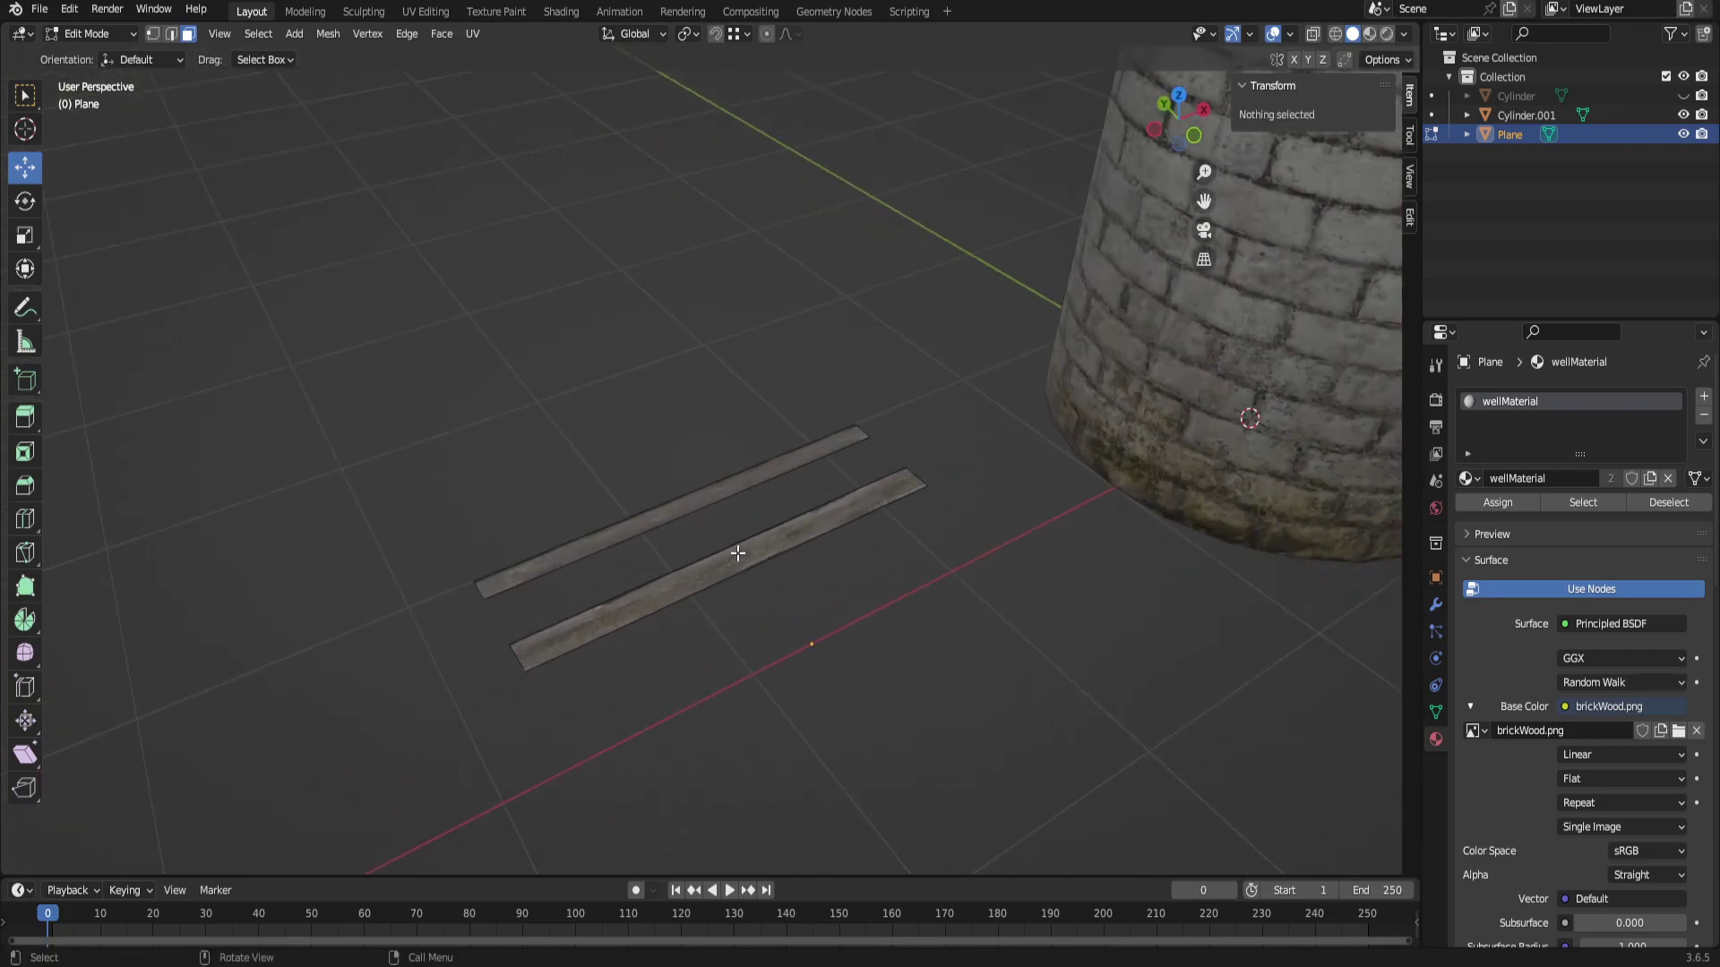
click(741, 553)
middle_drag(768, 630, 739, 582)
click(765, 557)
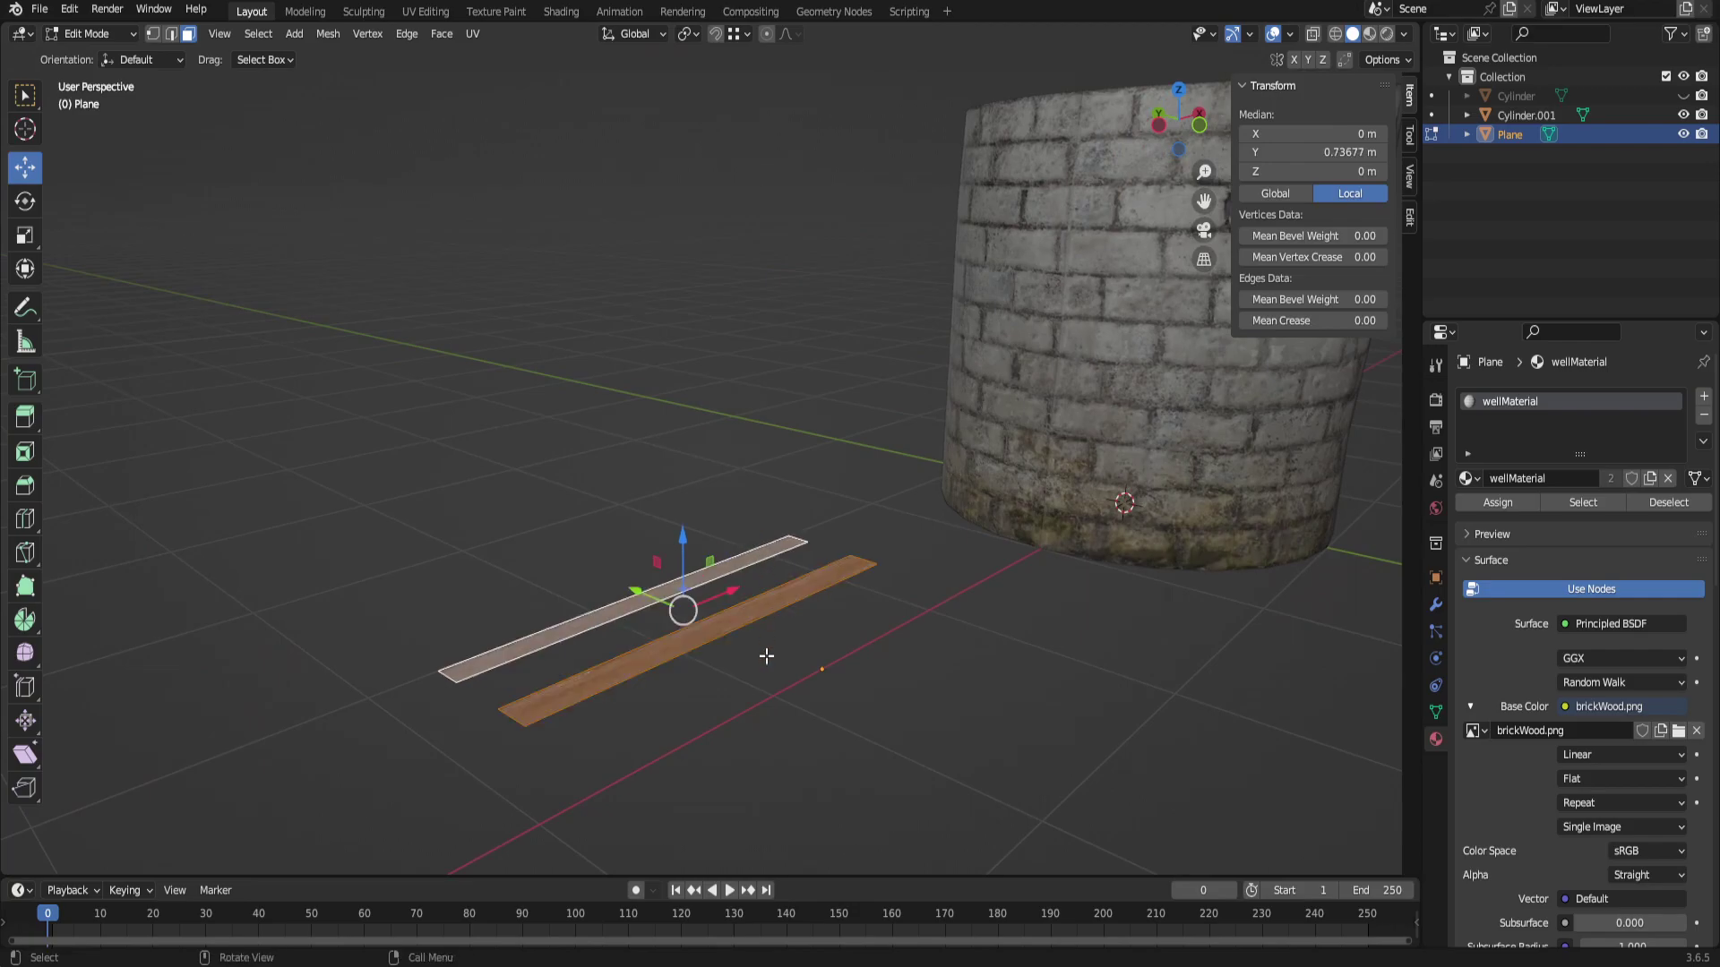
middle_drag(764, 653, 826, 617)
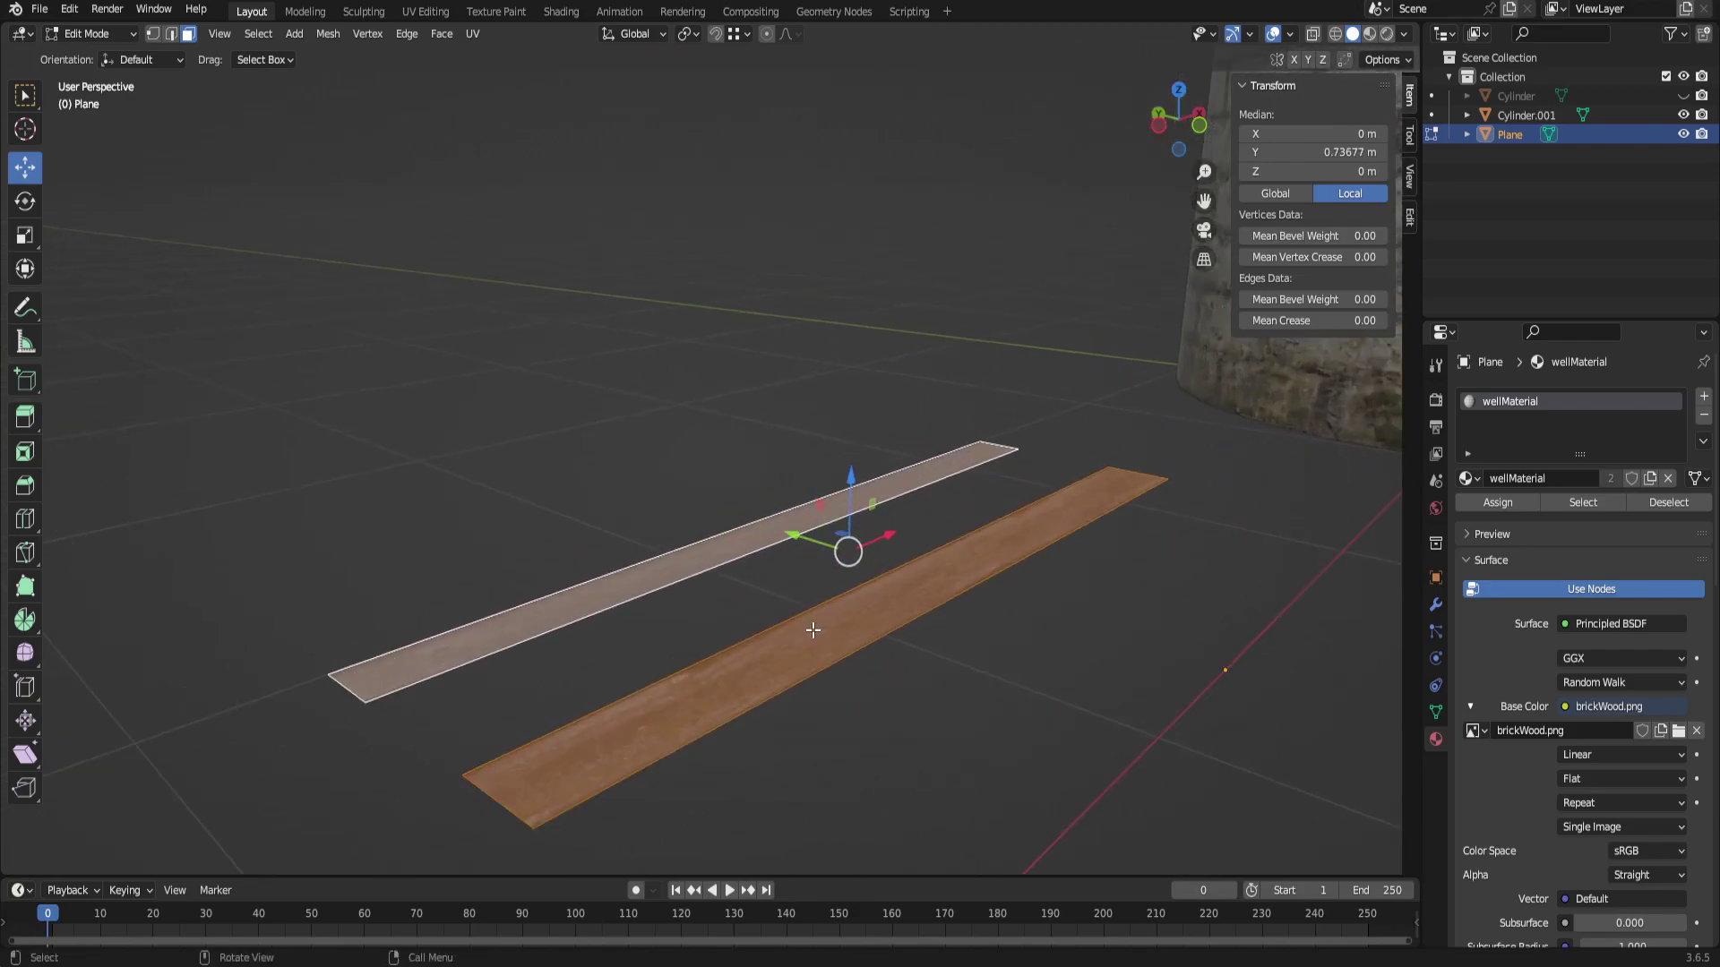
key(e)
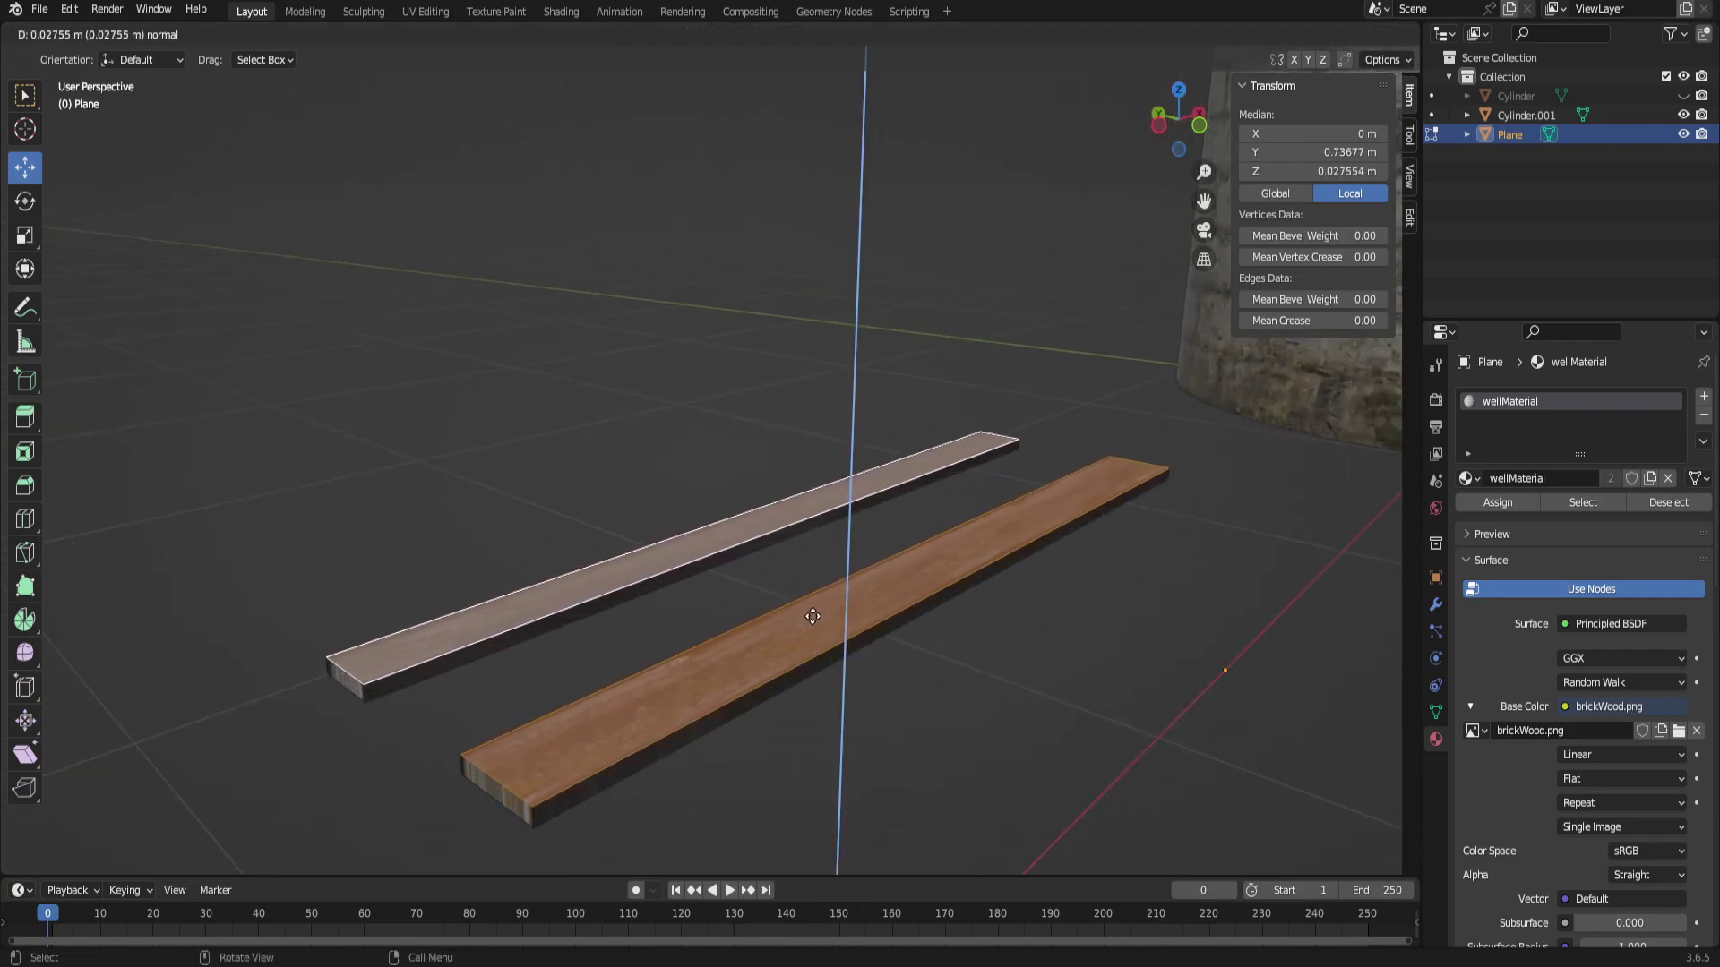
click(812, 616)
click(933, 637)
middle_drag(933, 637, 733, 674)
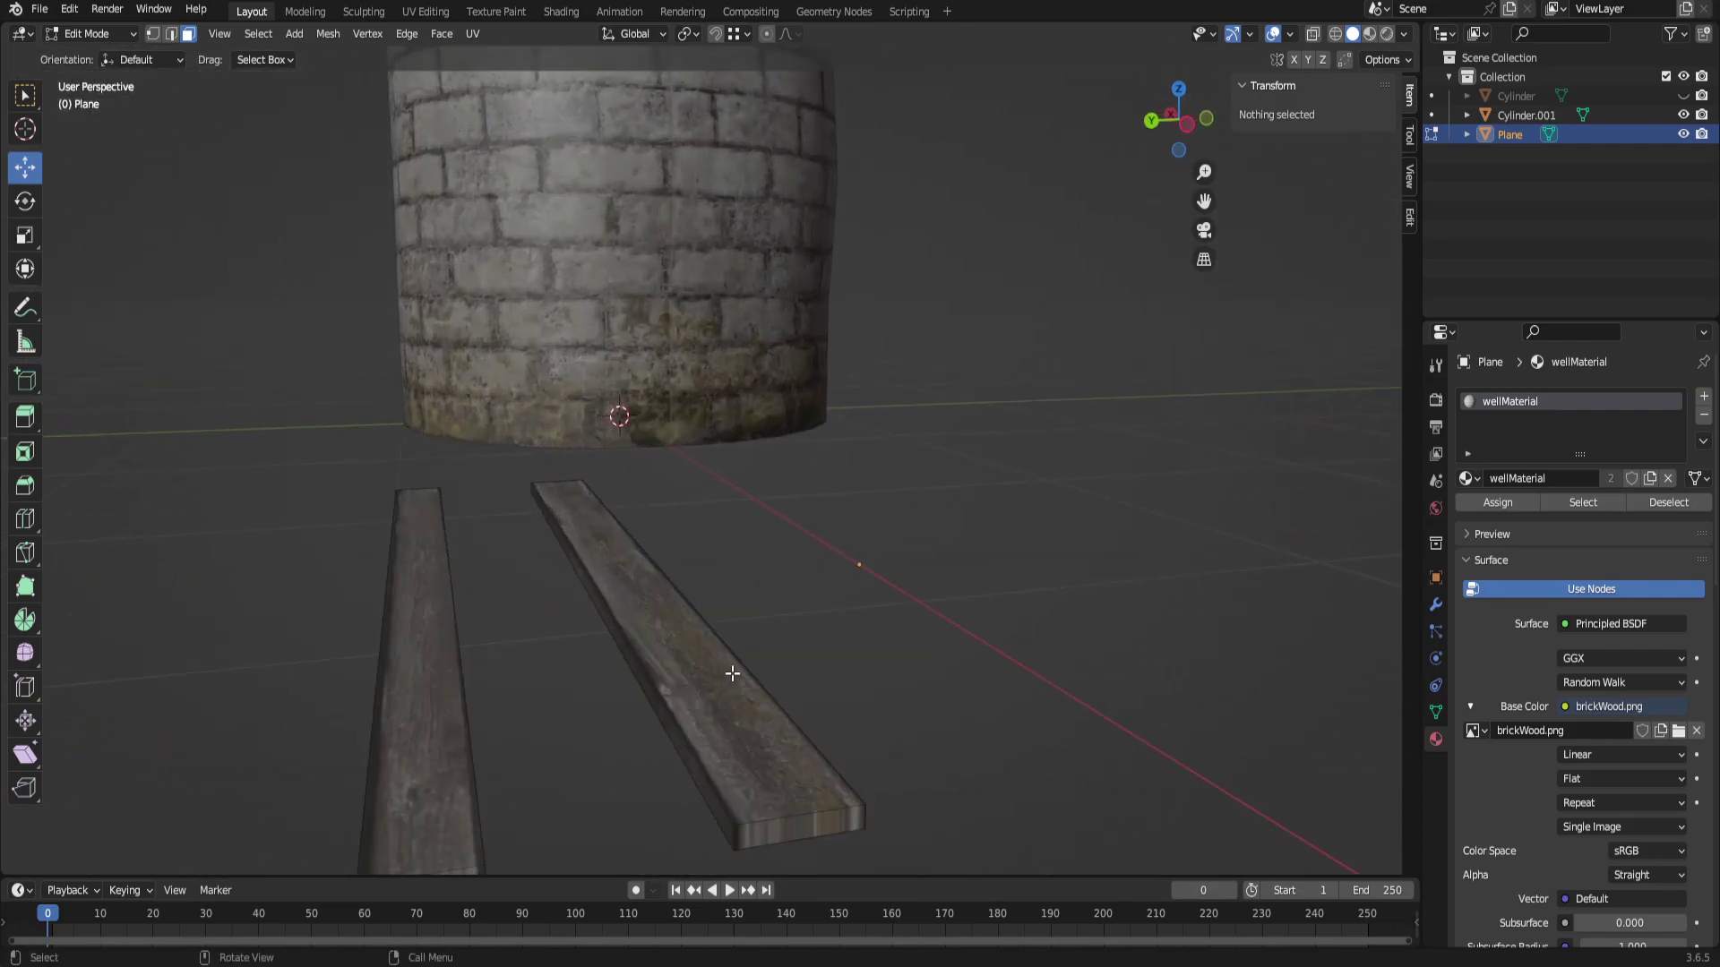
scroll(805, 749, down, 2)
click(778, 700)
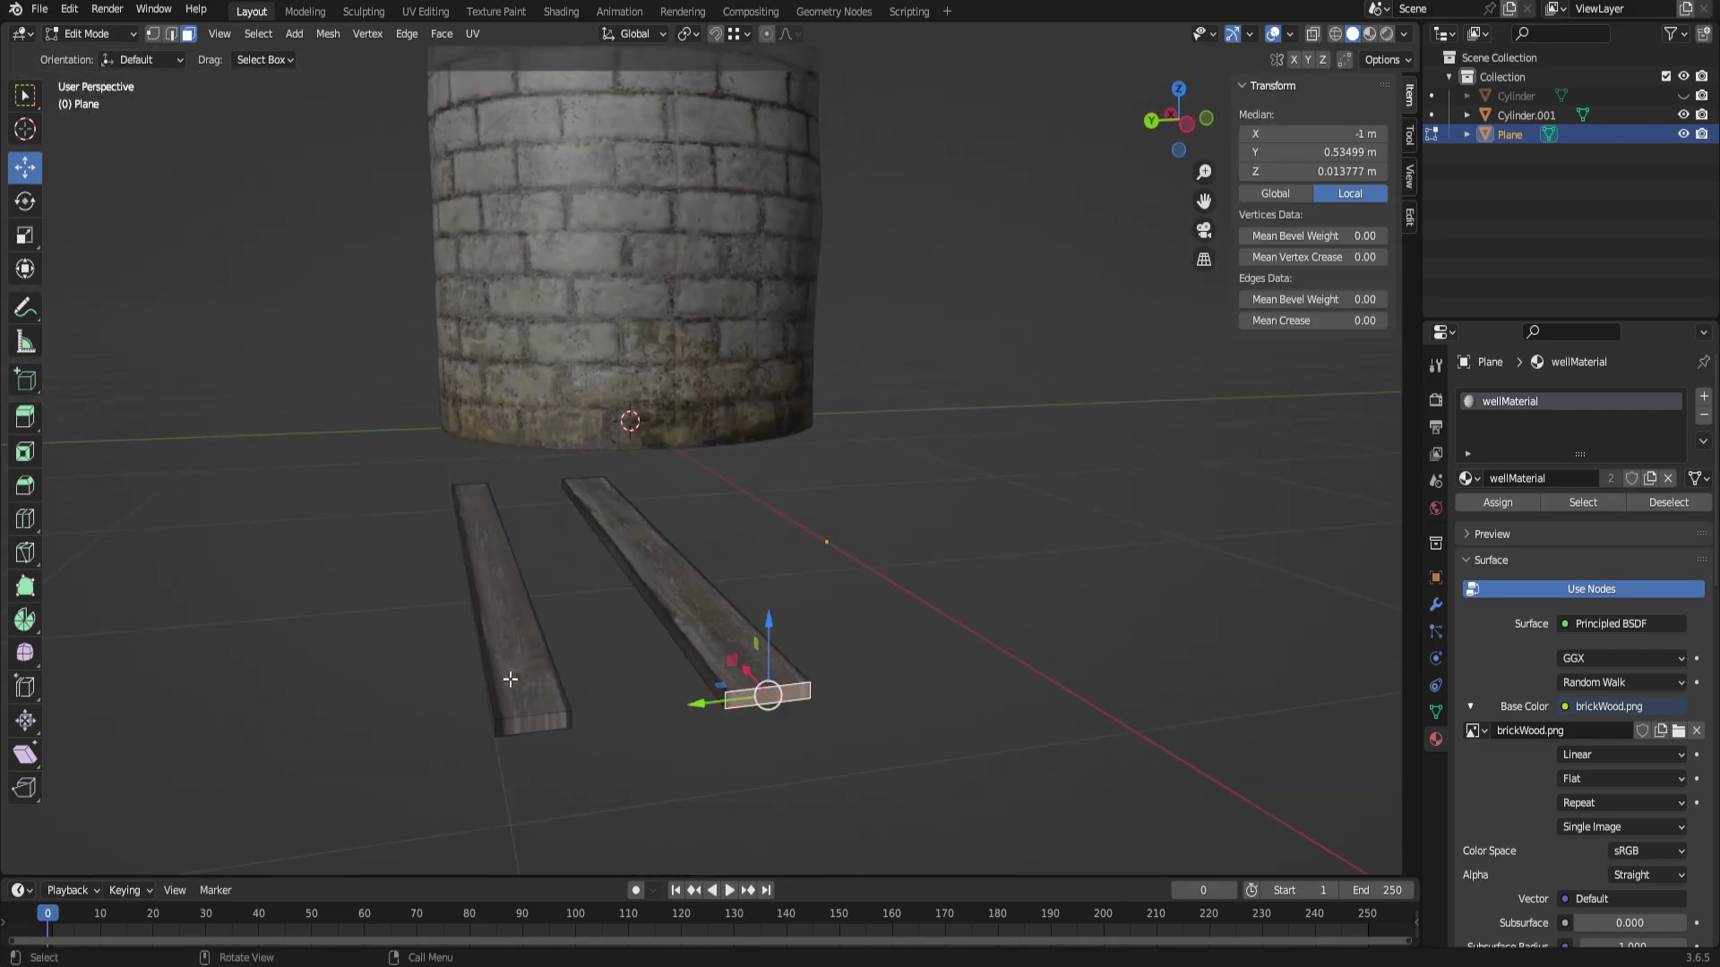
click(537, 723)
key(ctrl+l)
key(alt+a)
key(2)
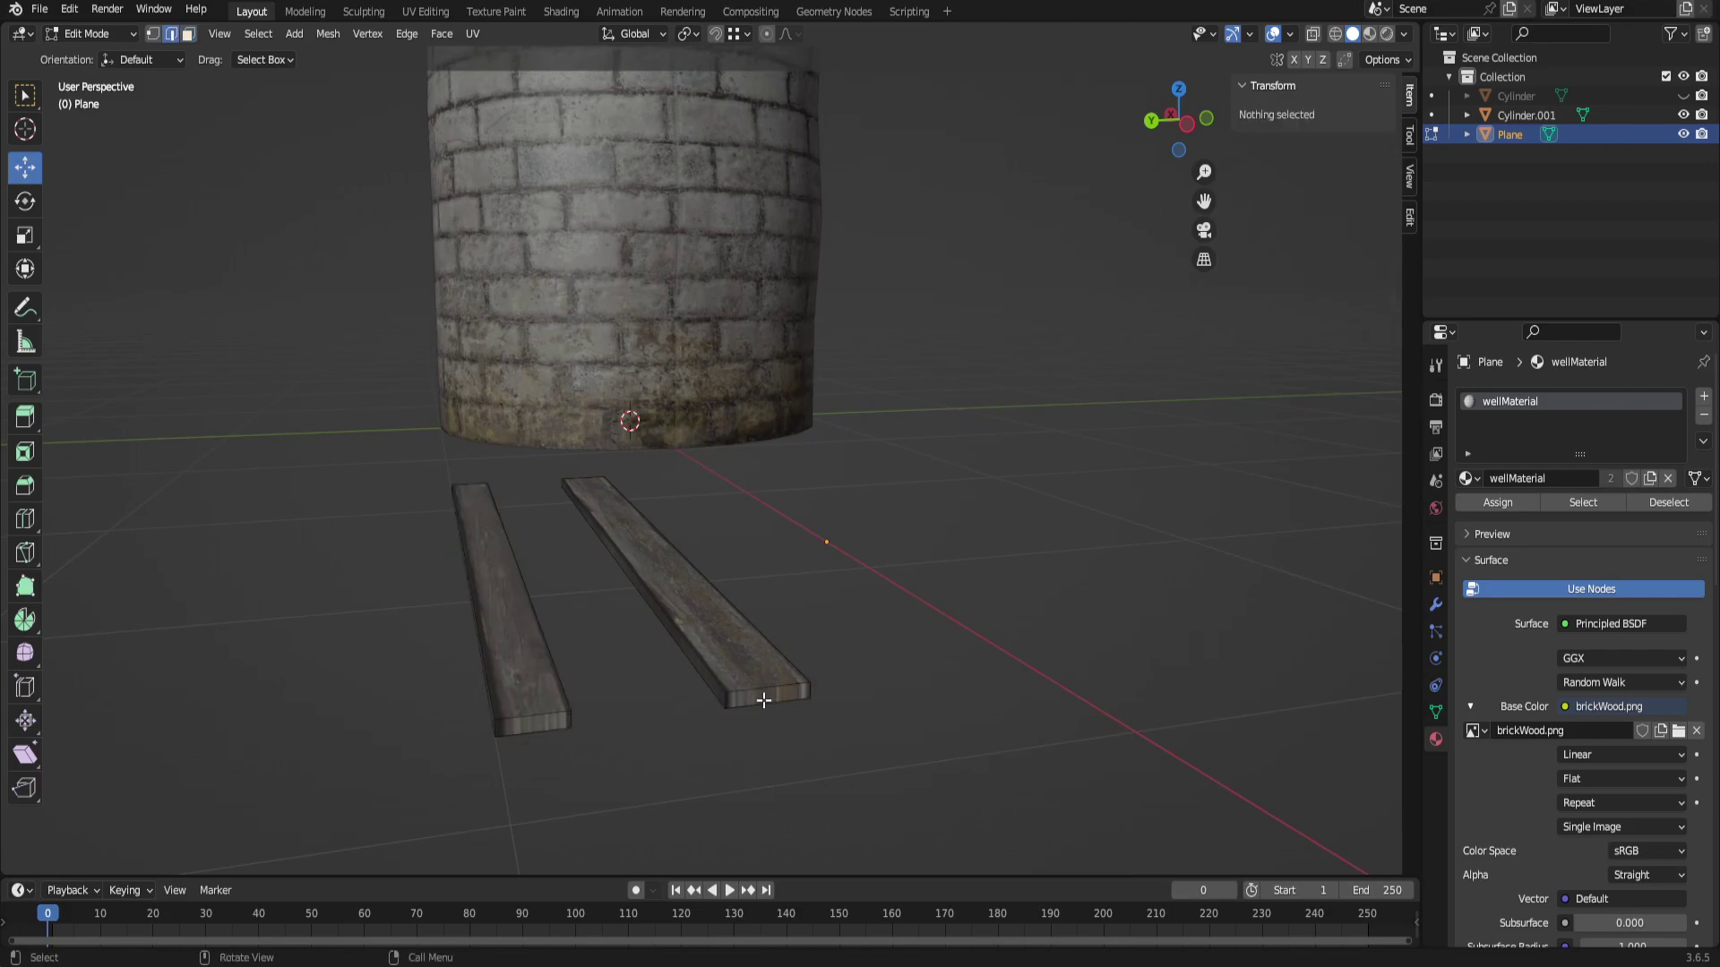
click(767, 689)
key(ctrl+l)
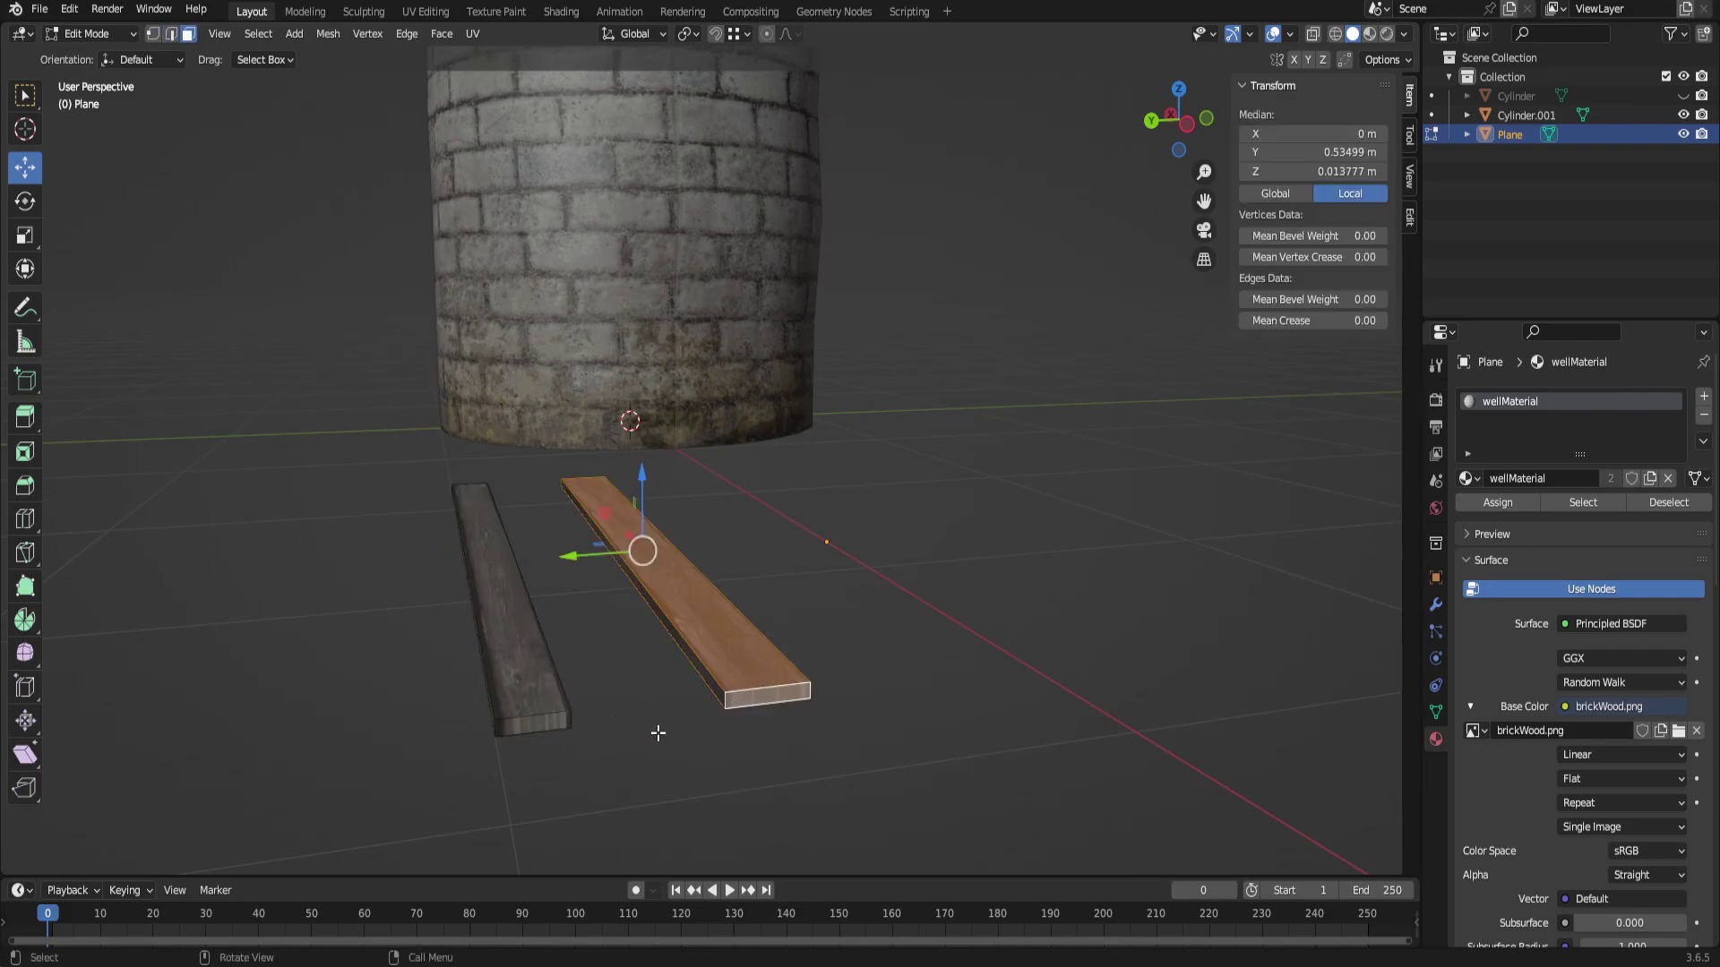
click(767, 696)
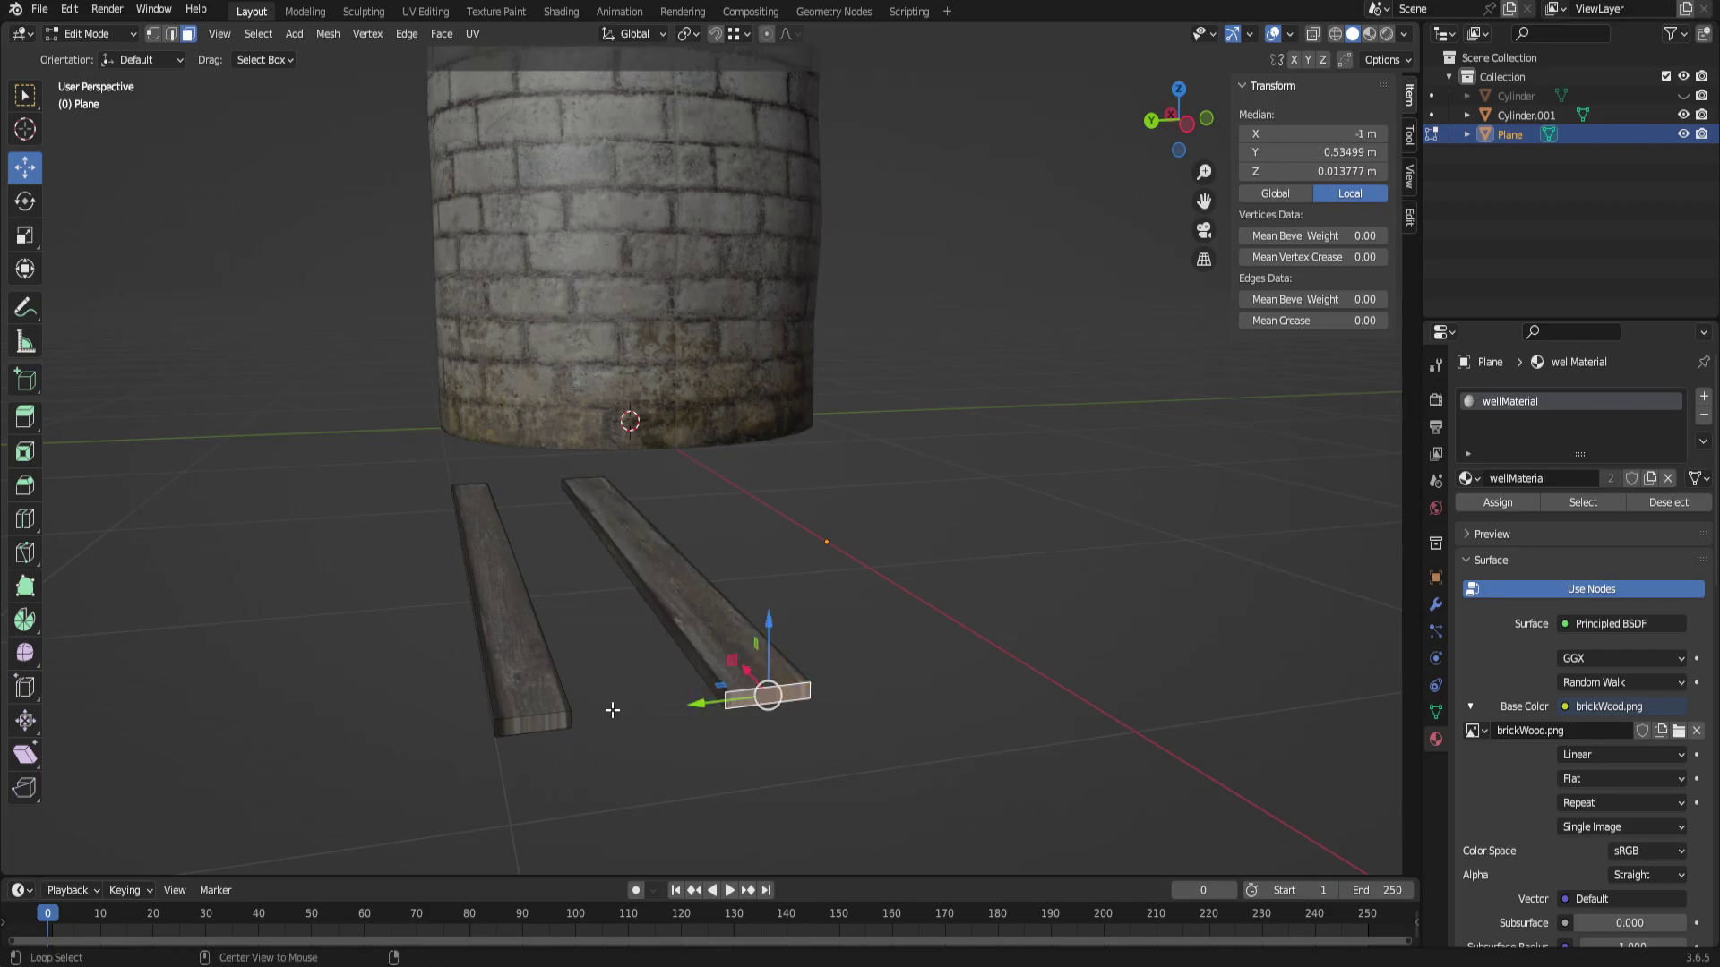
shift+click(553, 724)
middle_drag(554, 724, 682, 645)
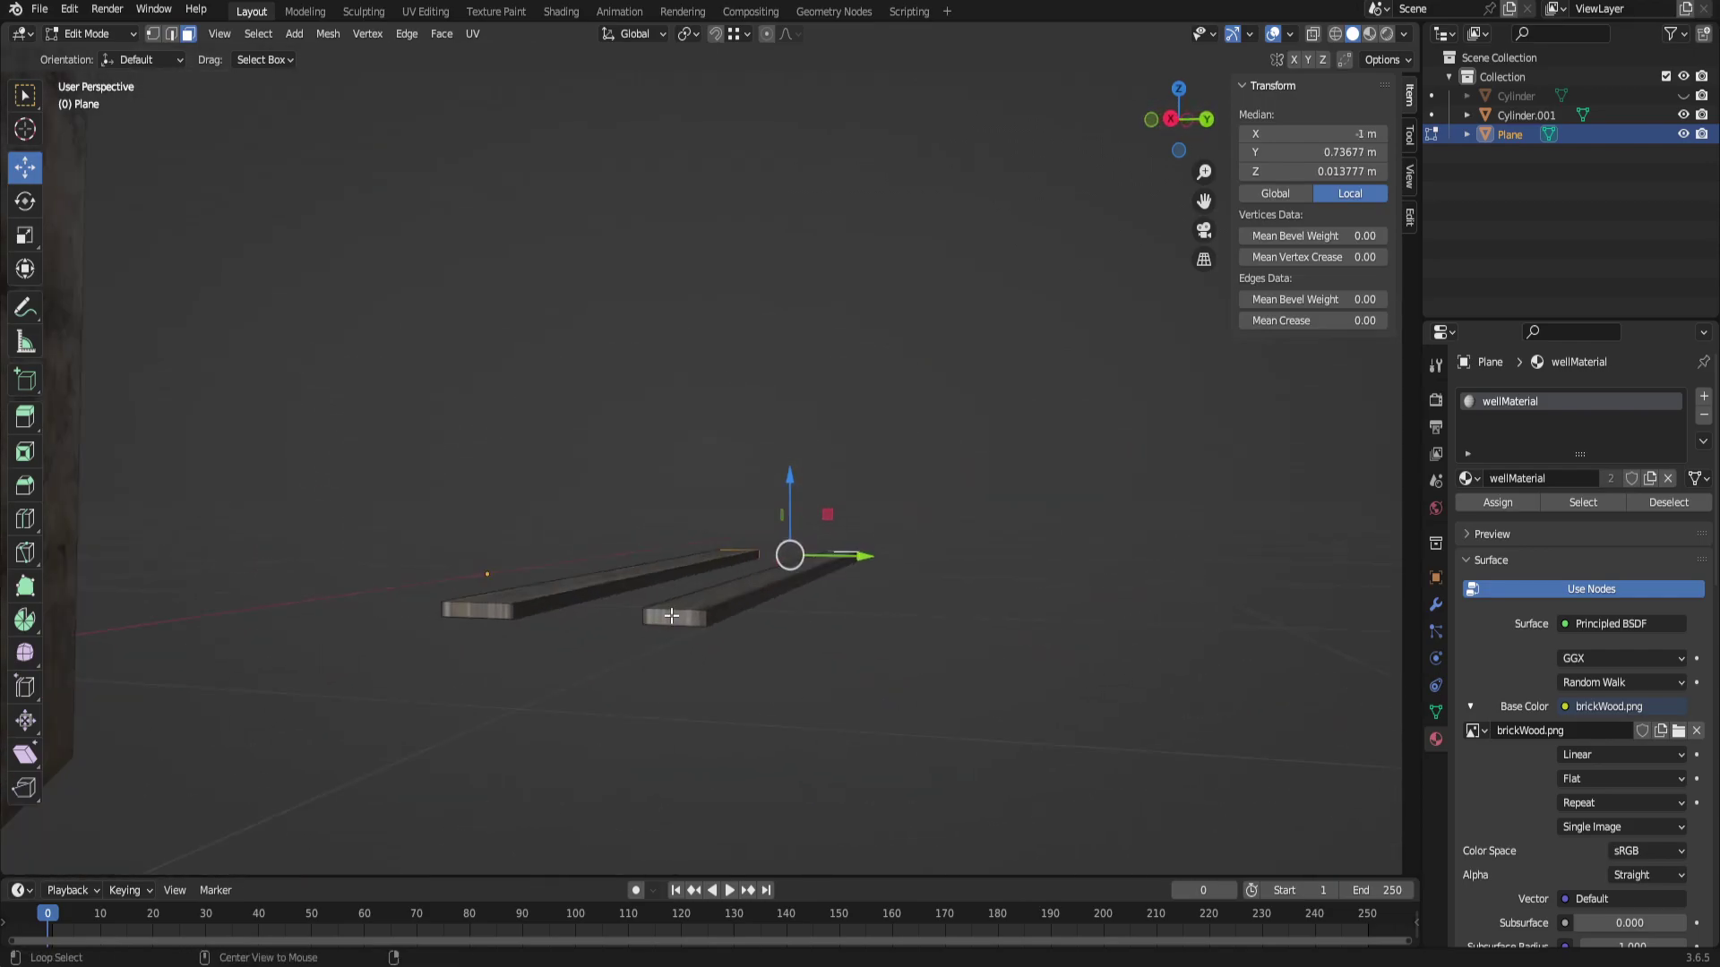
alt+click(667, 616)
click(588, 655)
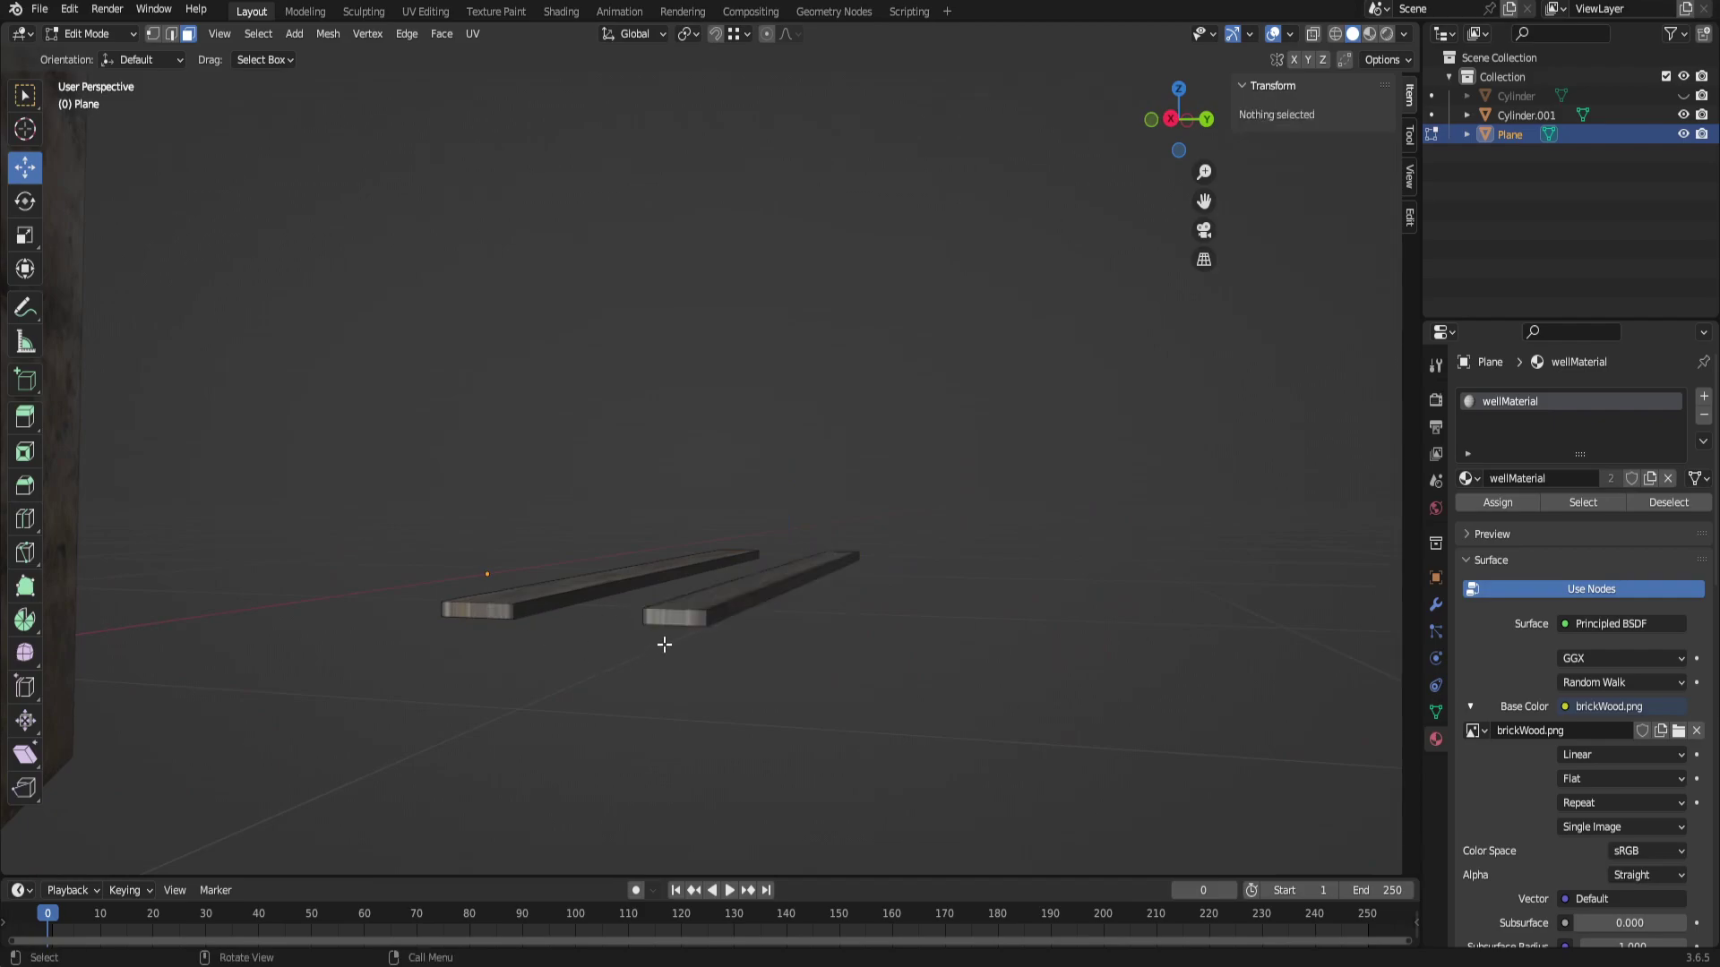
Select both end faces and both long side faces of each of the two planks.
click(693, 620)
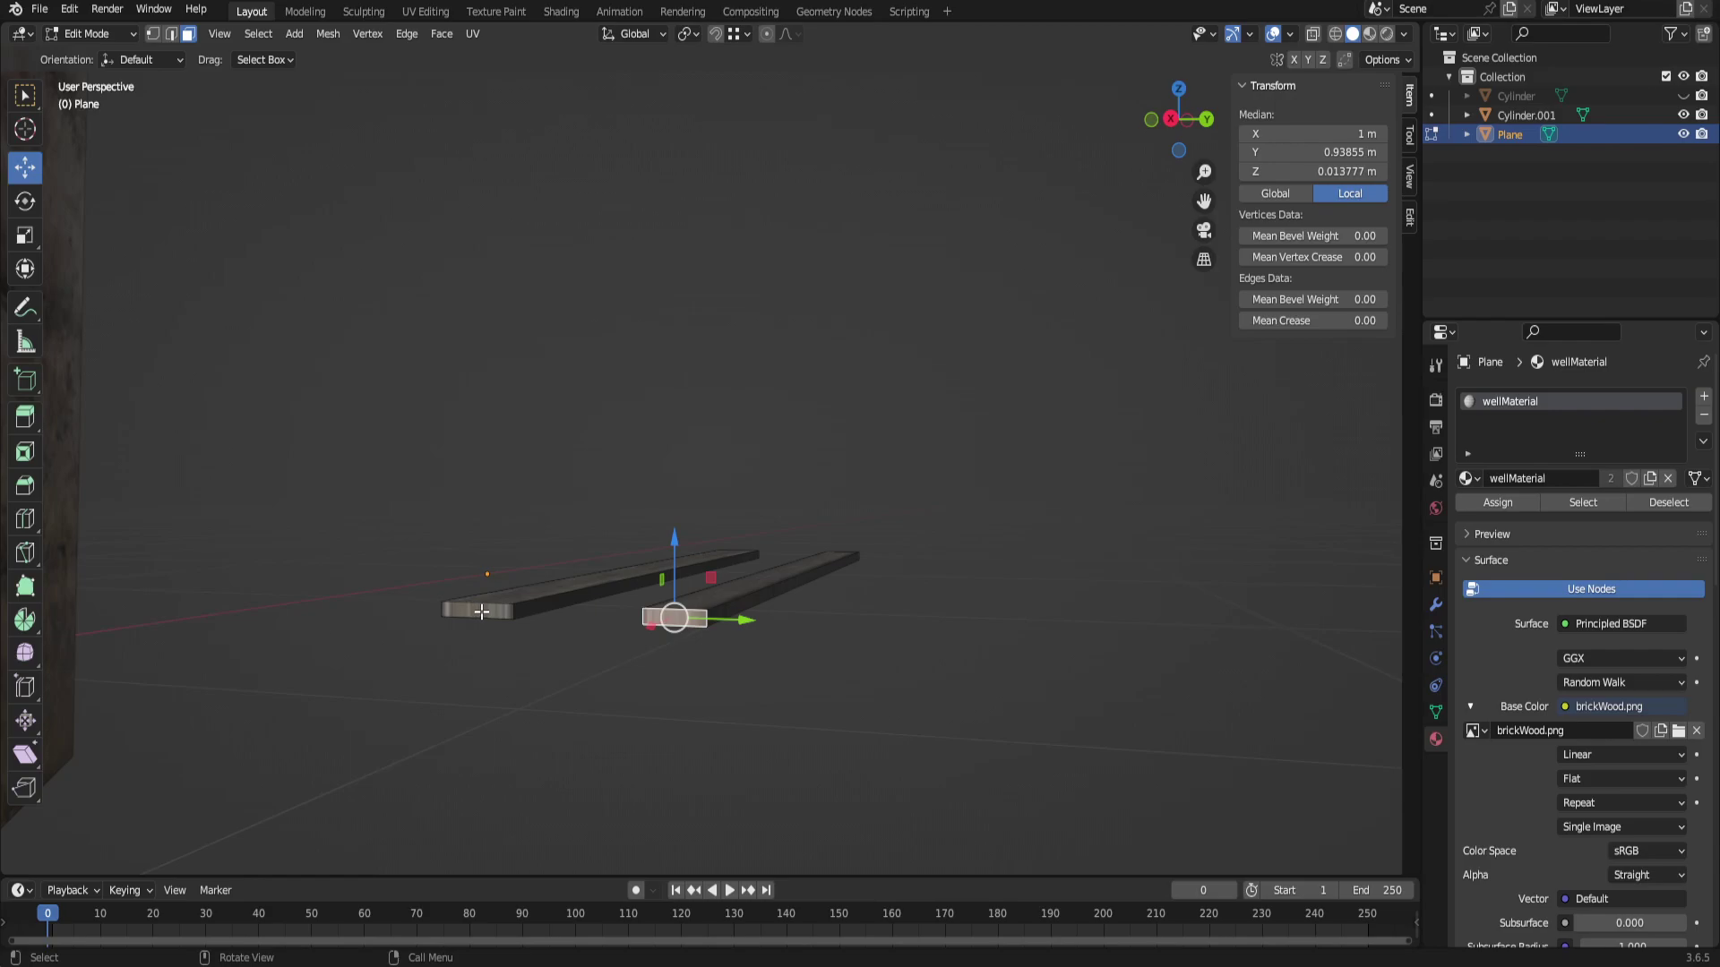
shift+click(482, 612)
middle_drag(971, 599, 639, 616)
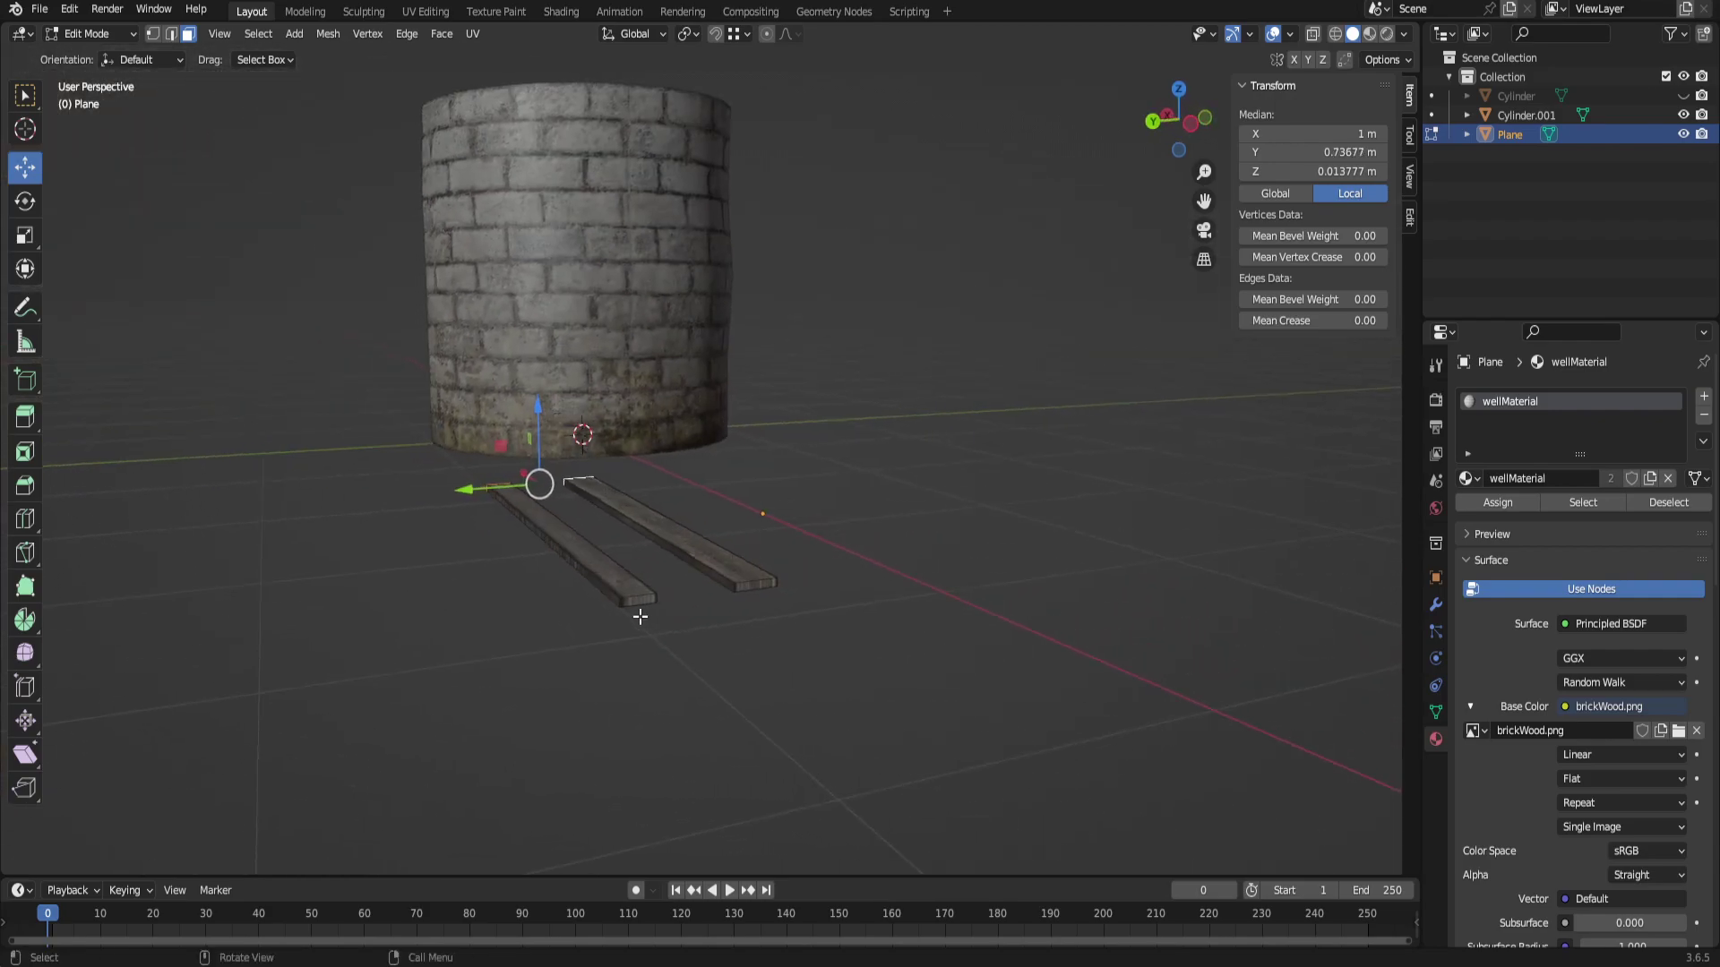
shift+click(633, 602)
shift+click(733, 584)
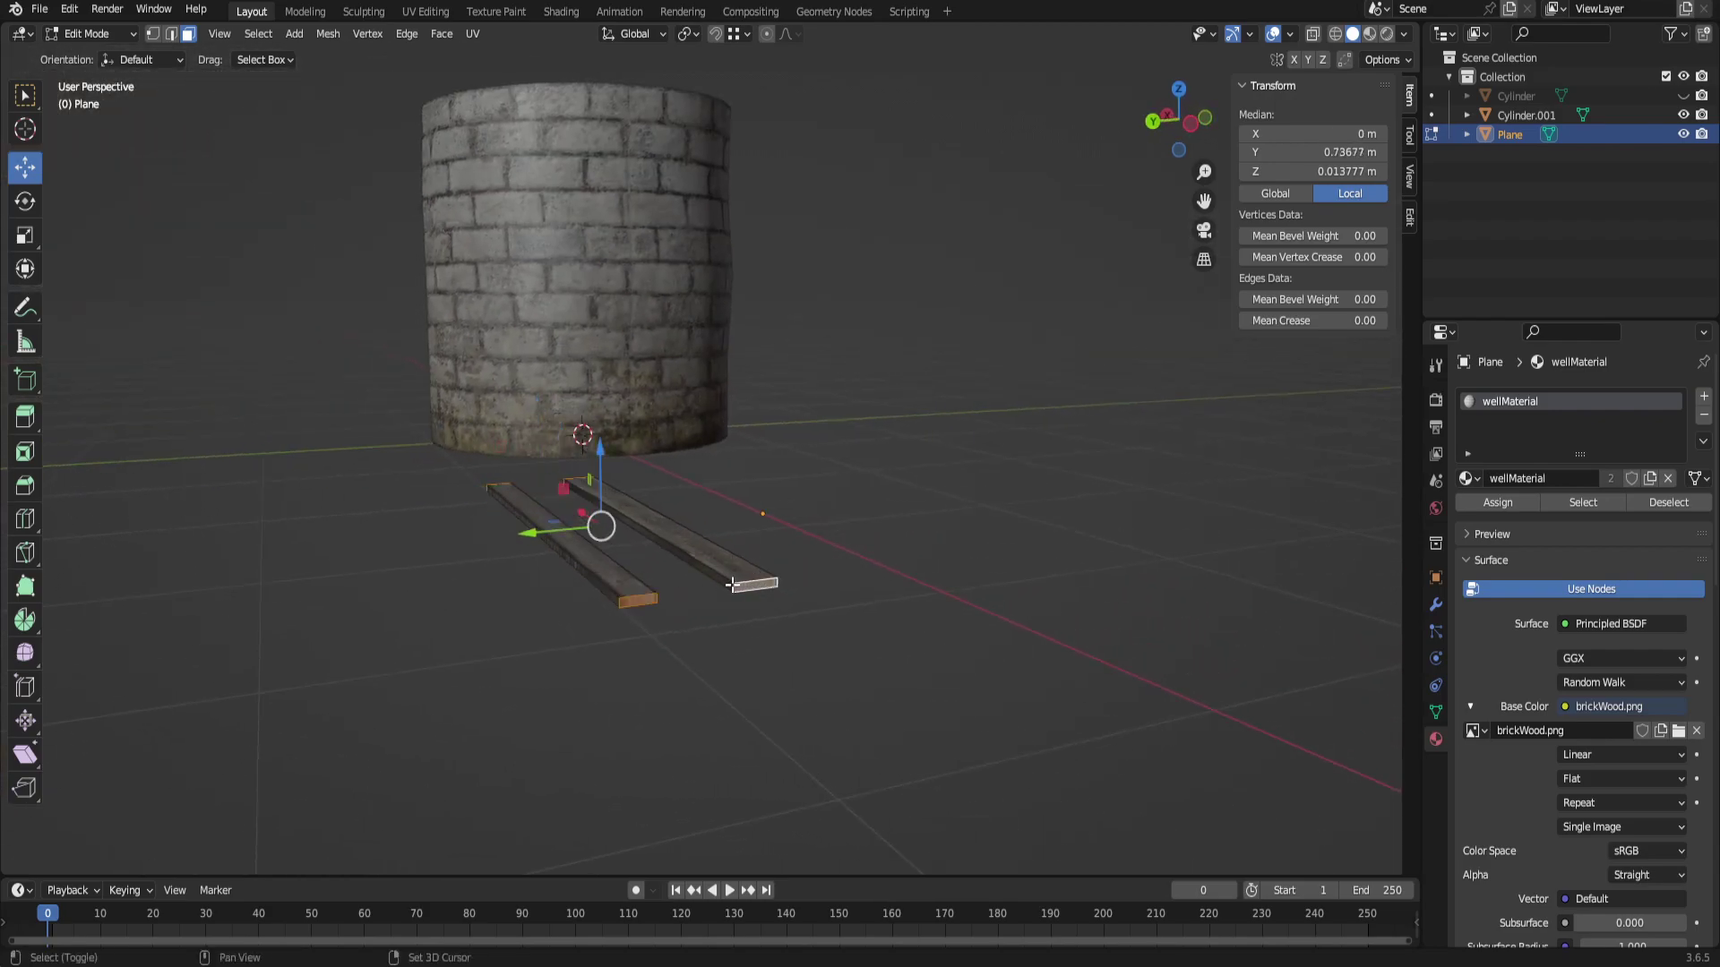
shift+click(680, 602)
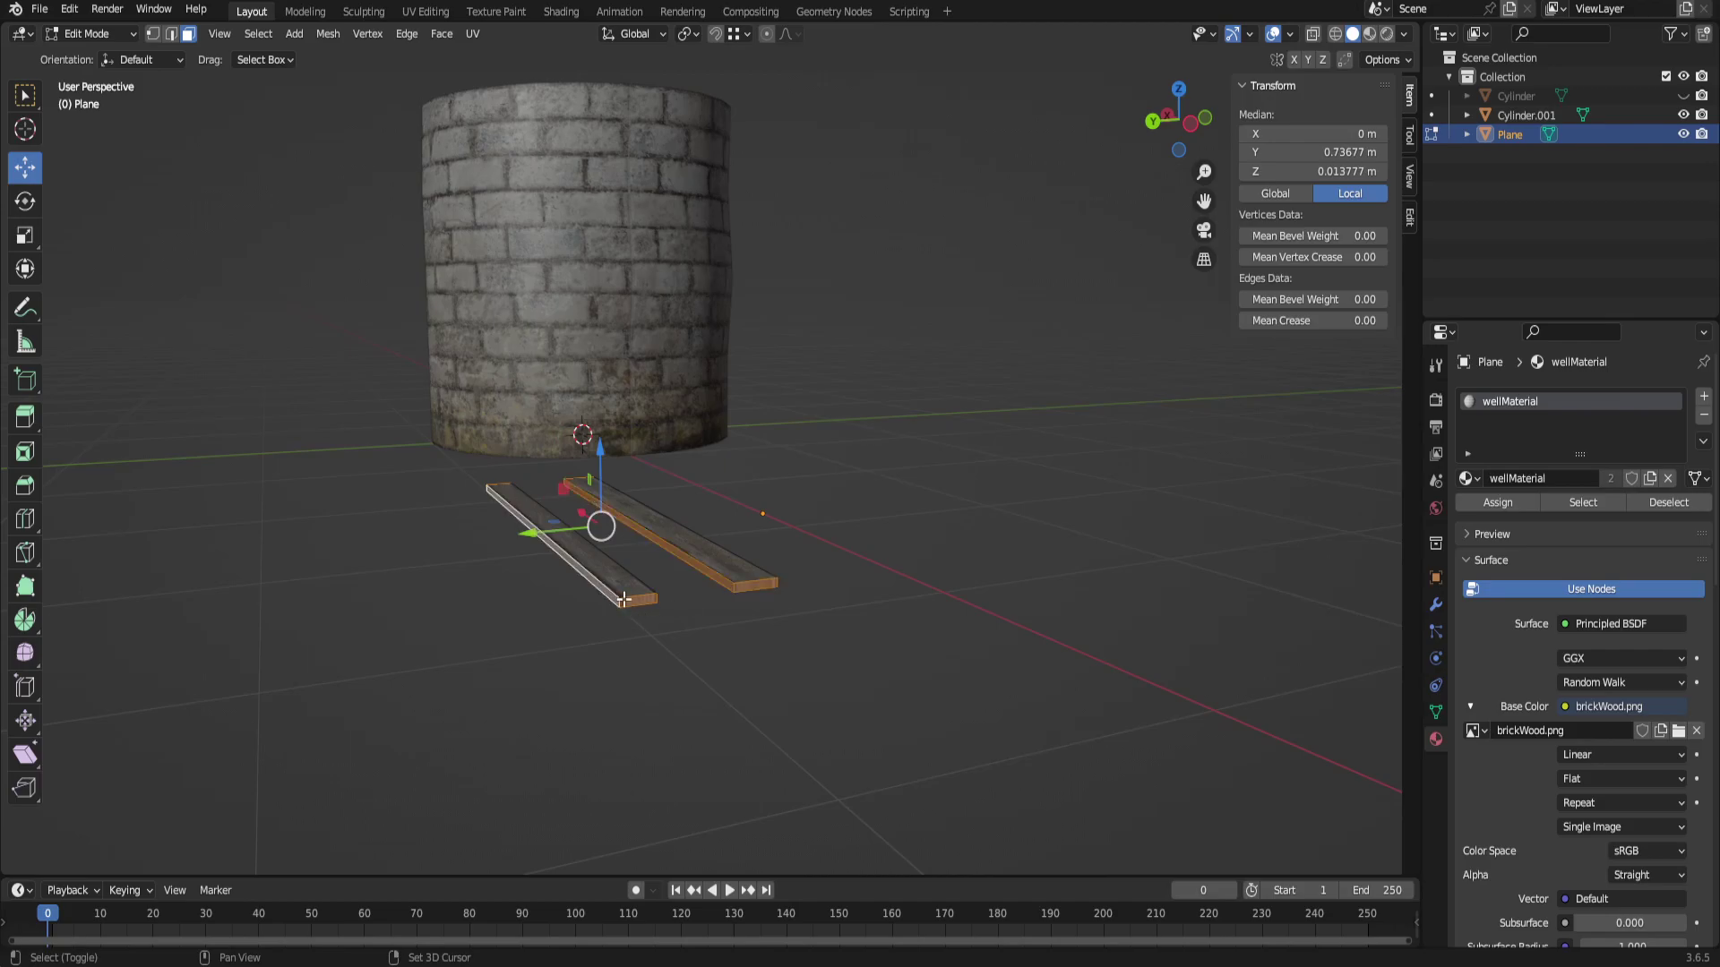
middle_drag(615, 599, 595, 561)
shift+click(596, 558)
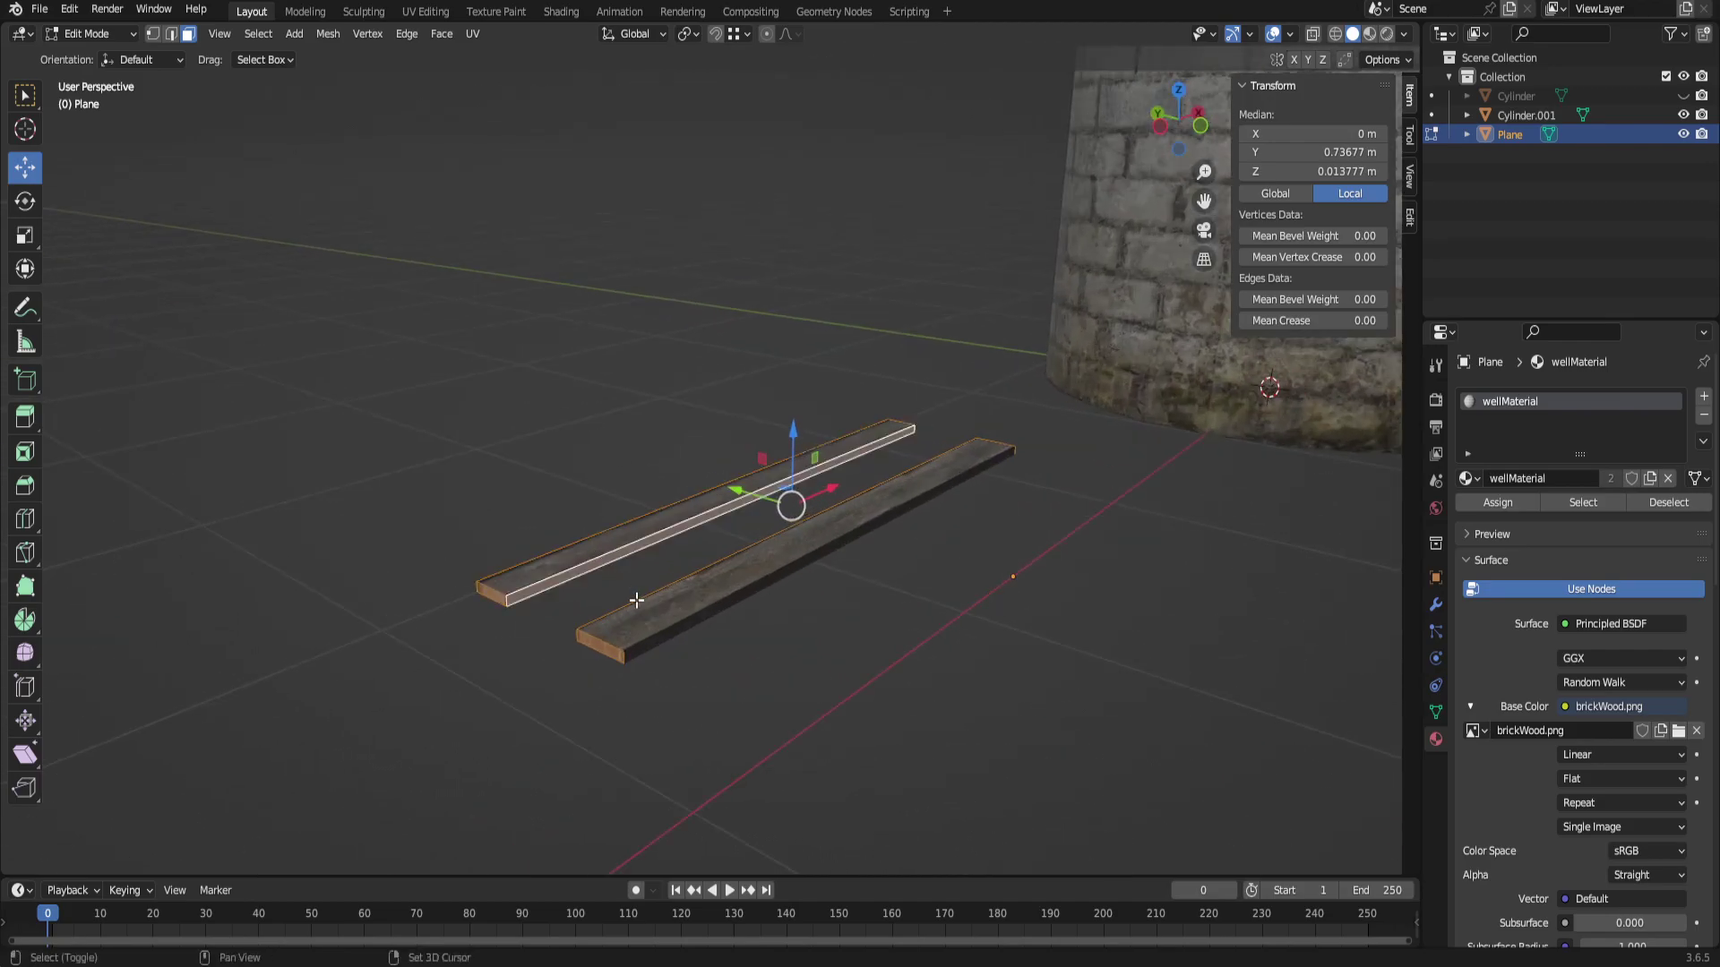
middle_drag(665, 635, 534, 628)
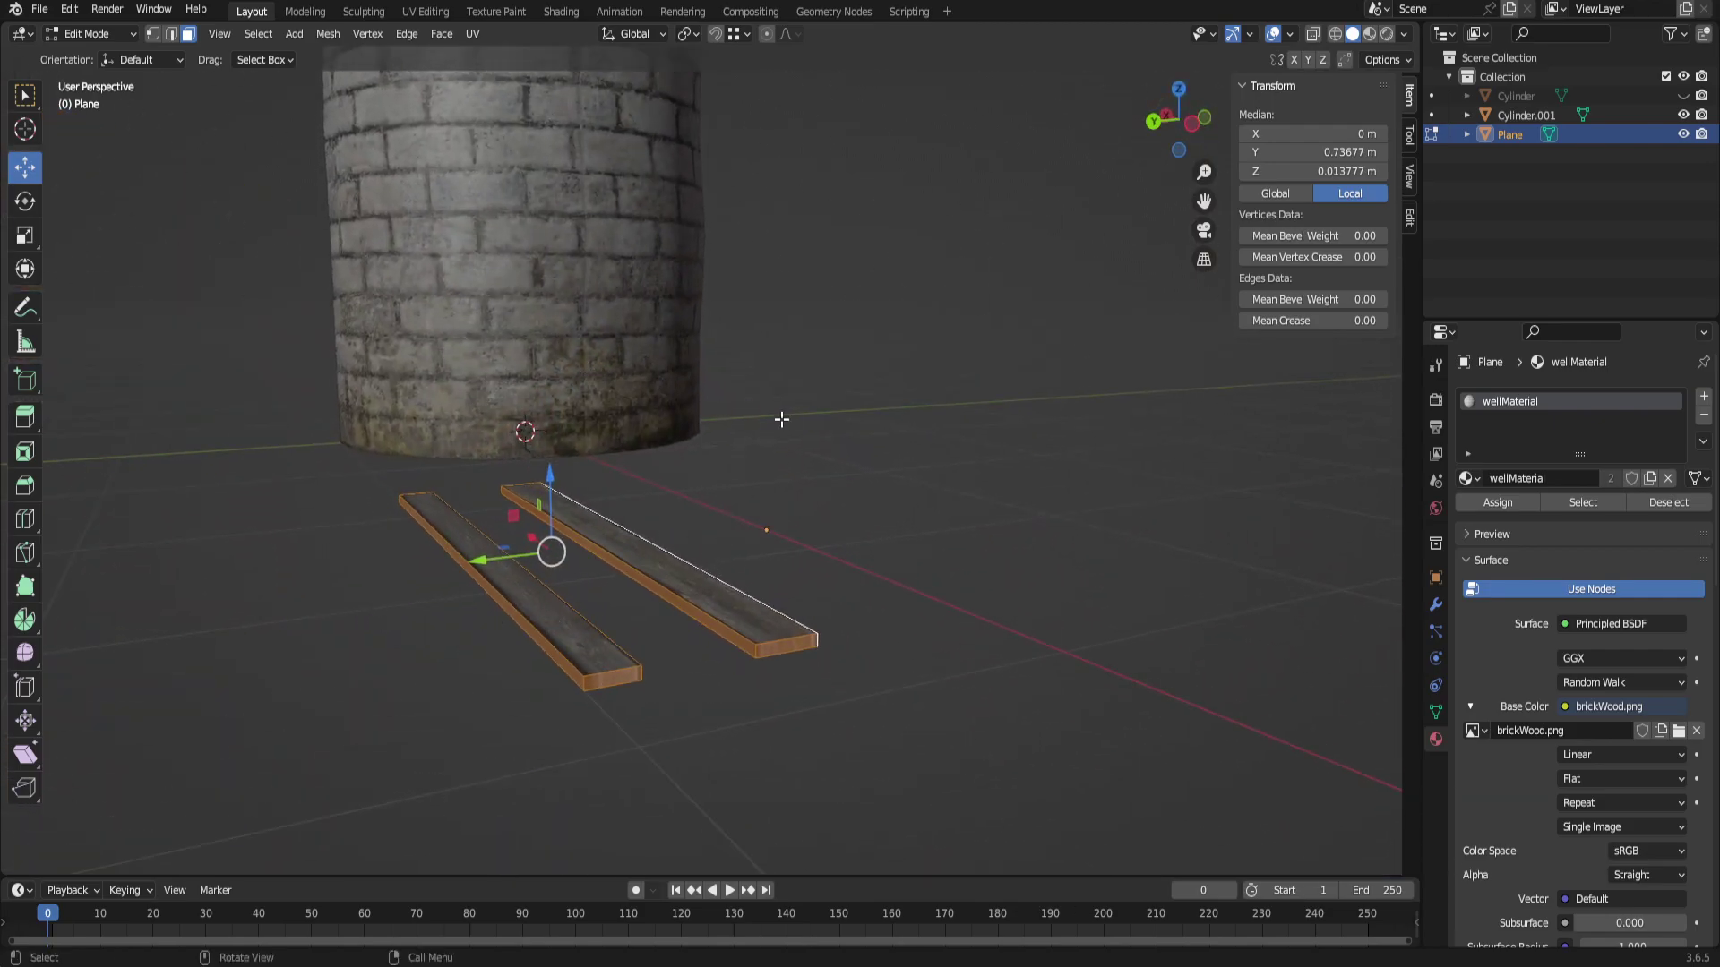
Search the add-on preferences for "uv" and "uvww", checking the details of Magic UV and Import-Export: UV Layout.
click(70, 9)
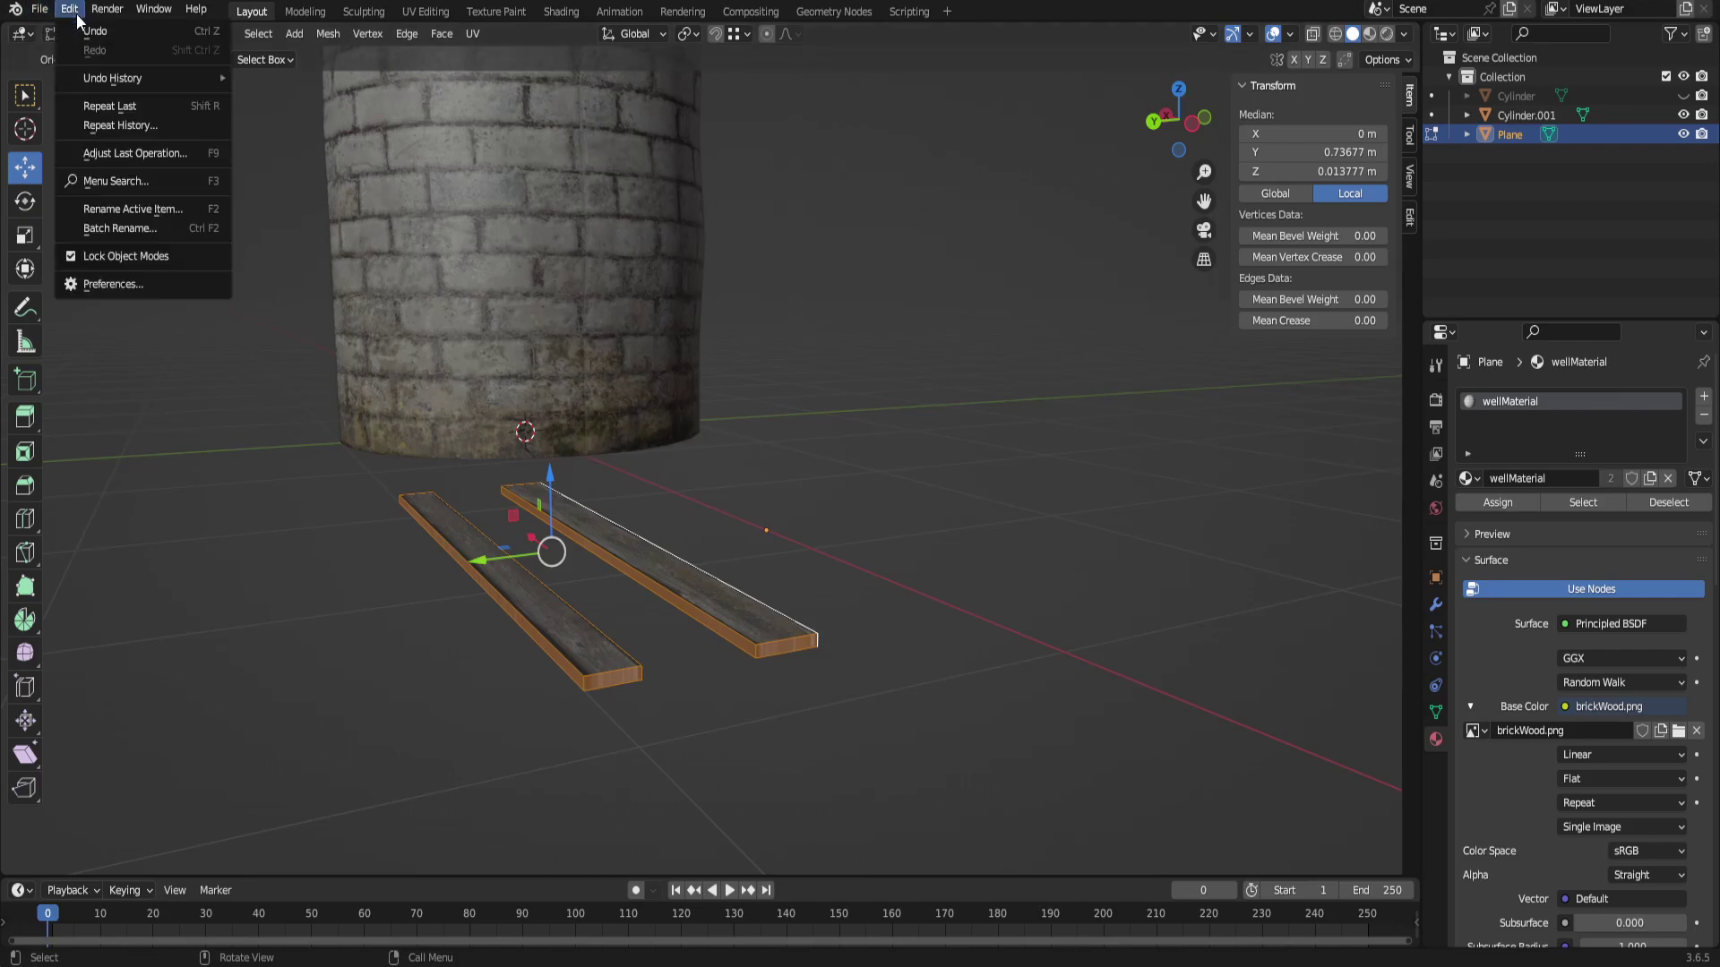
click(116, 283)
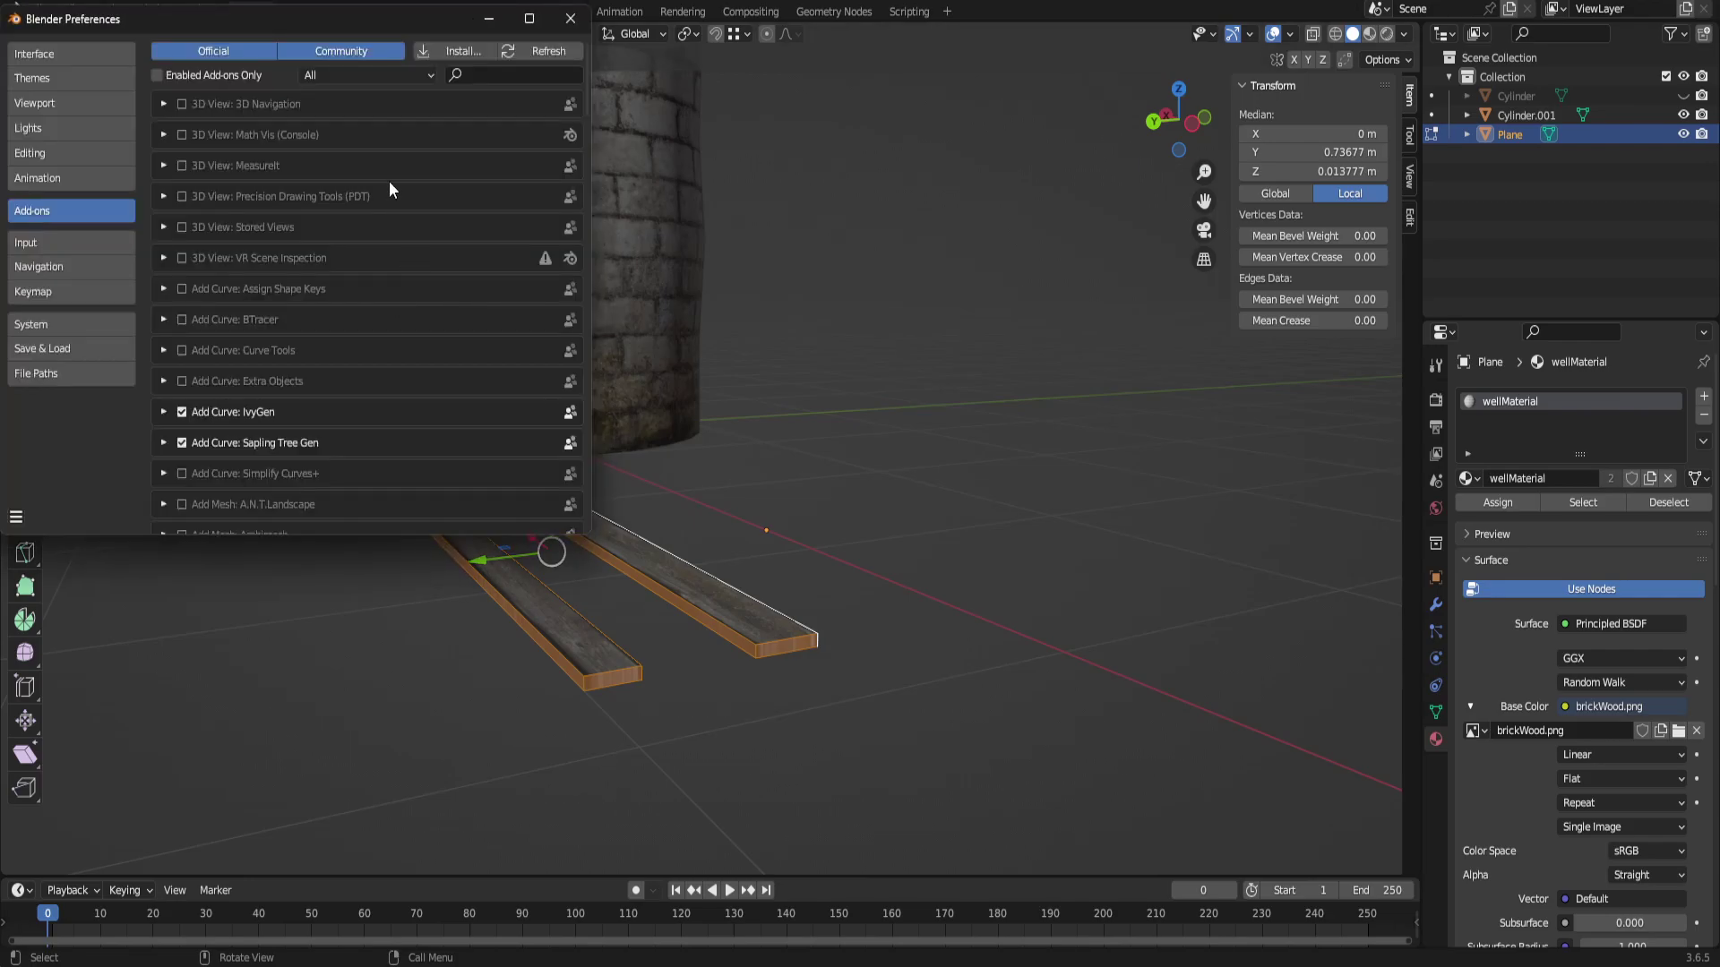
text(uv)
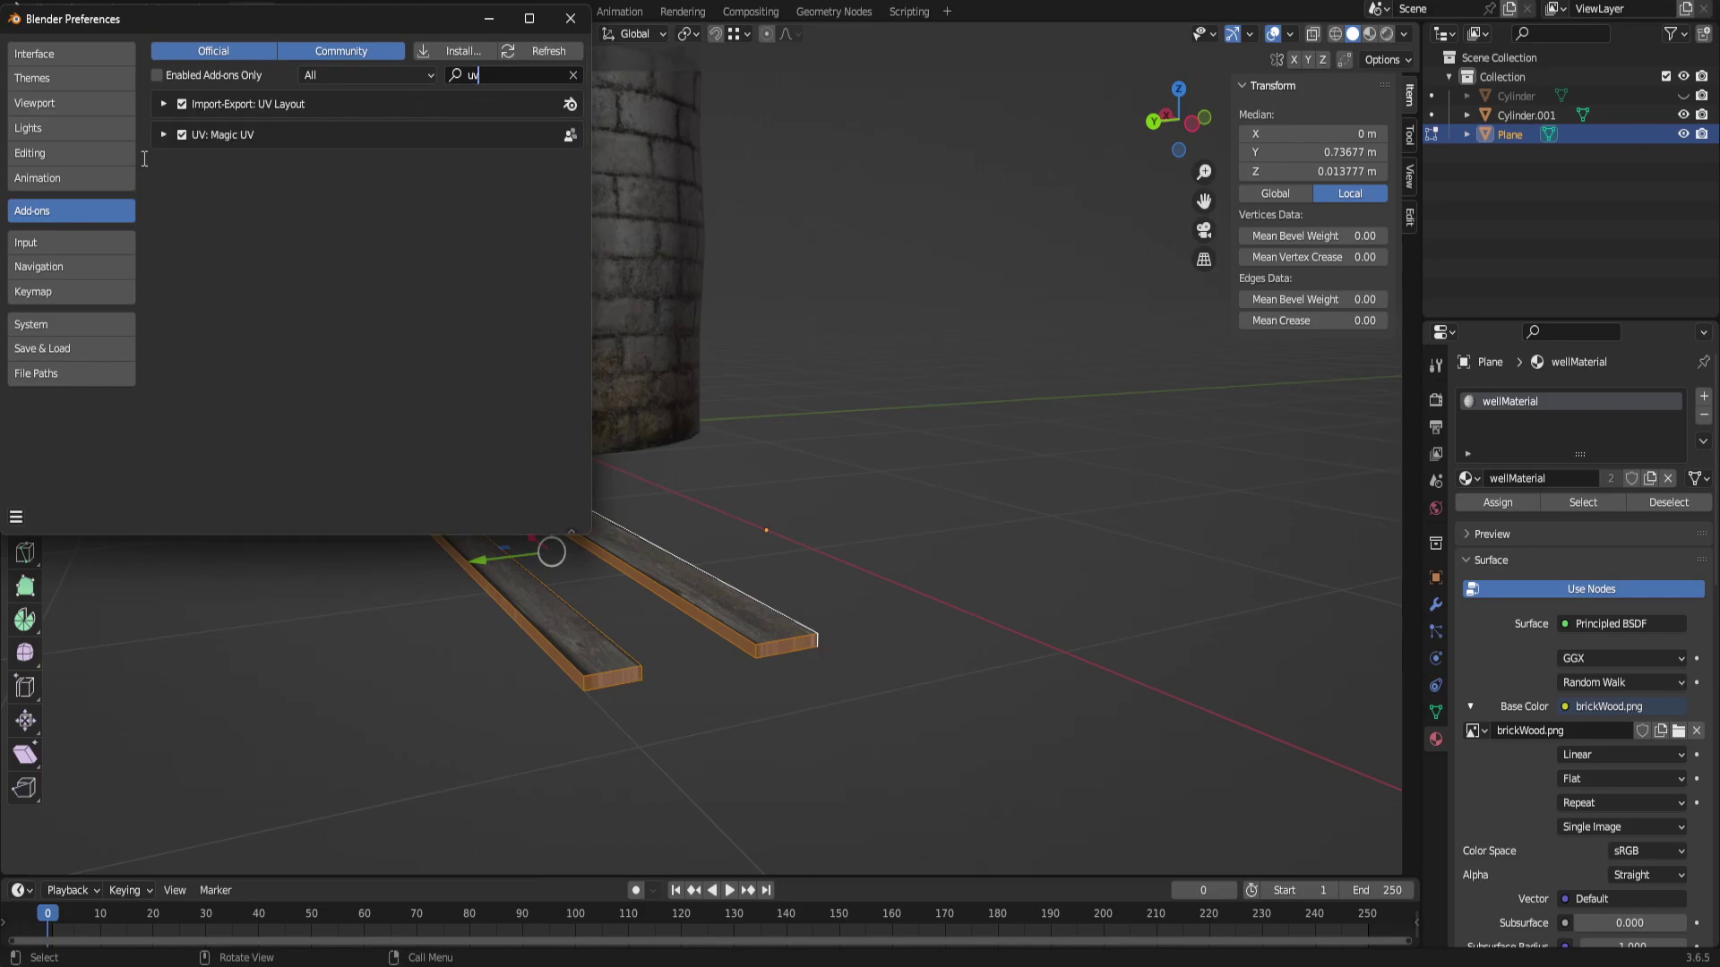
click(165, 135)
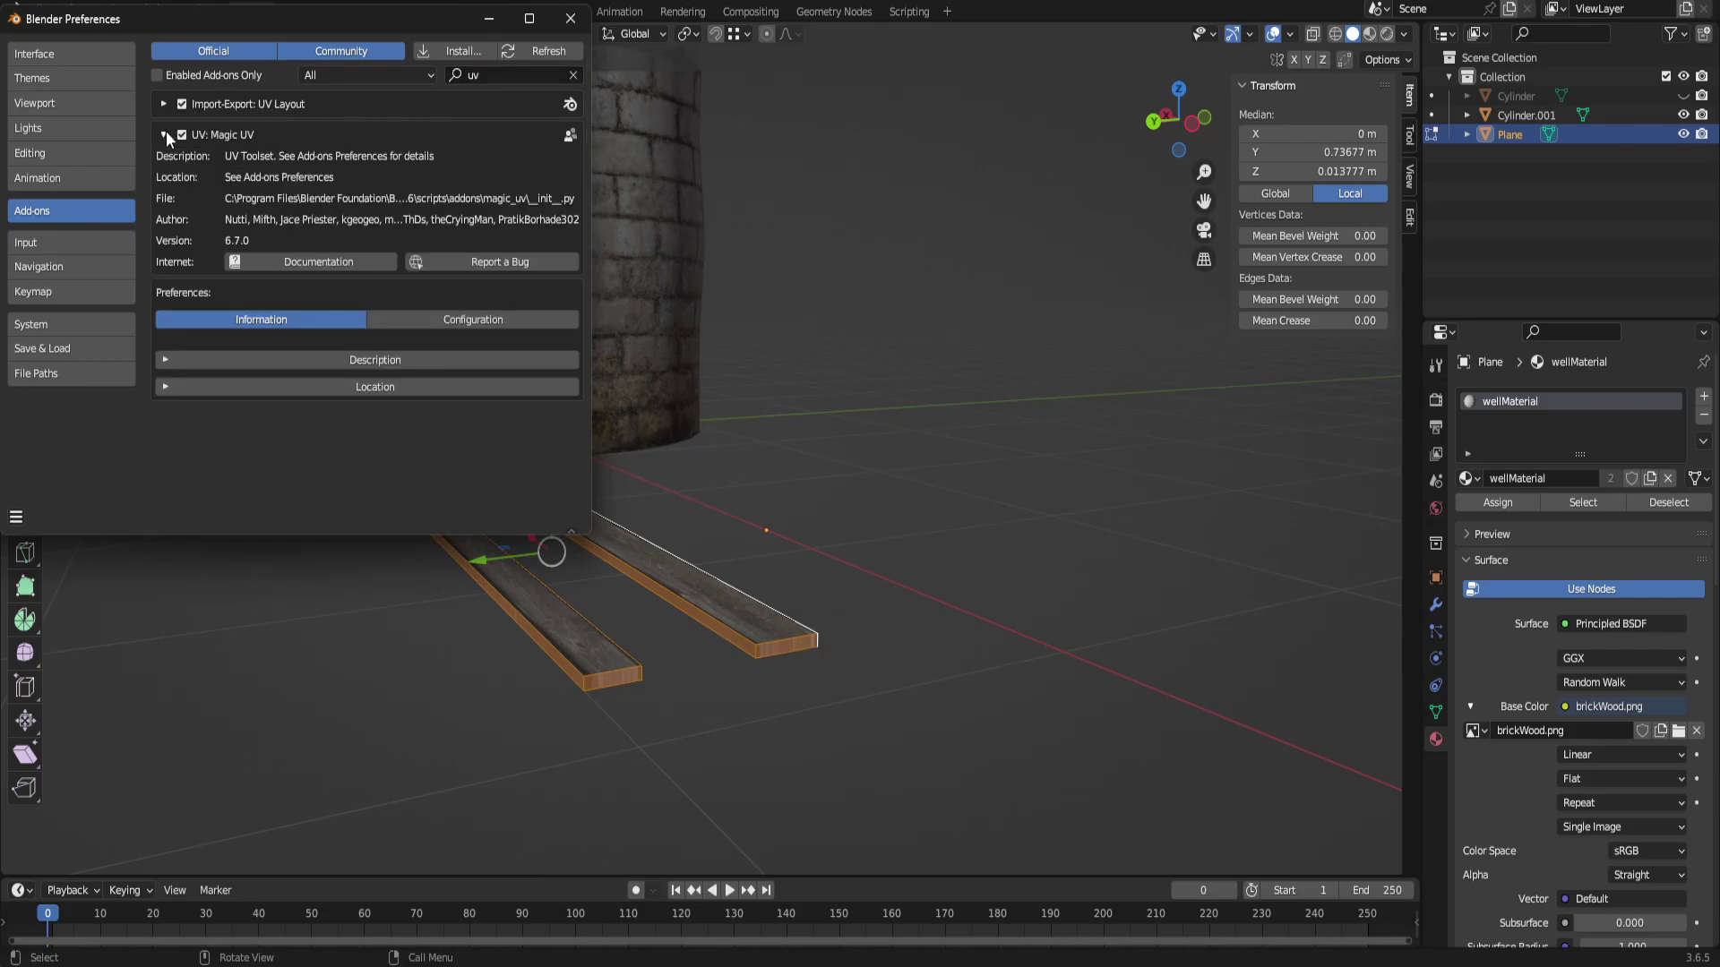
click(165, 134)
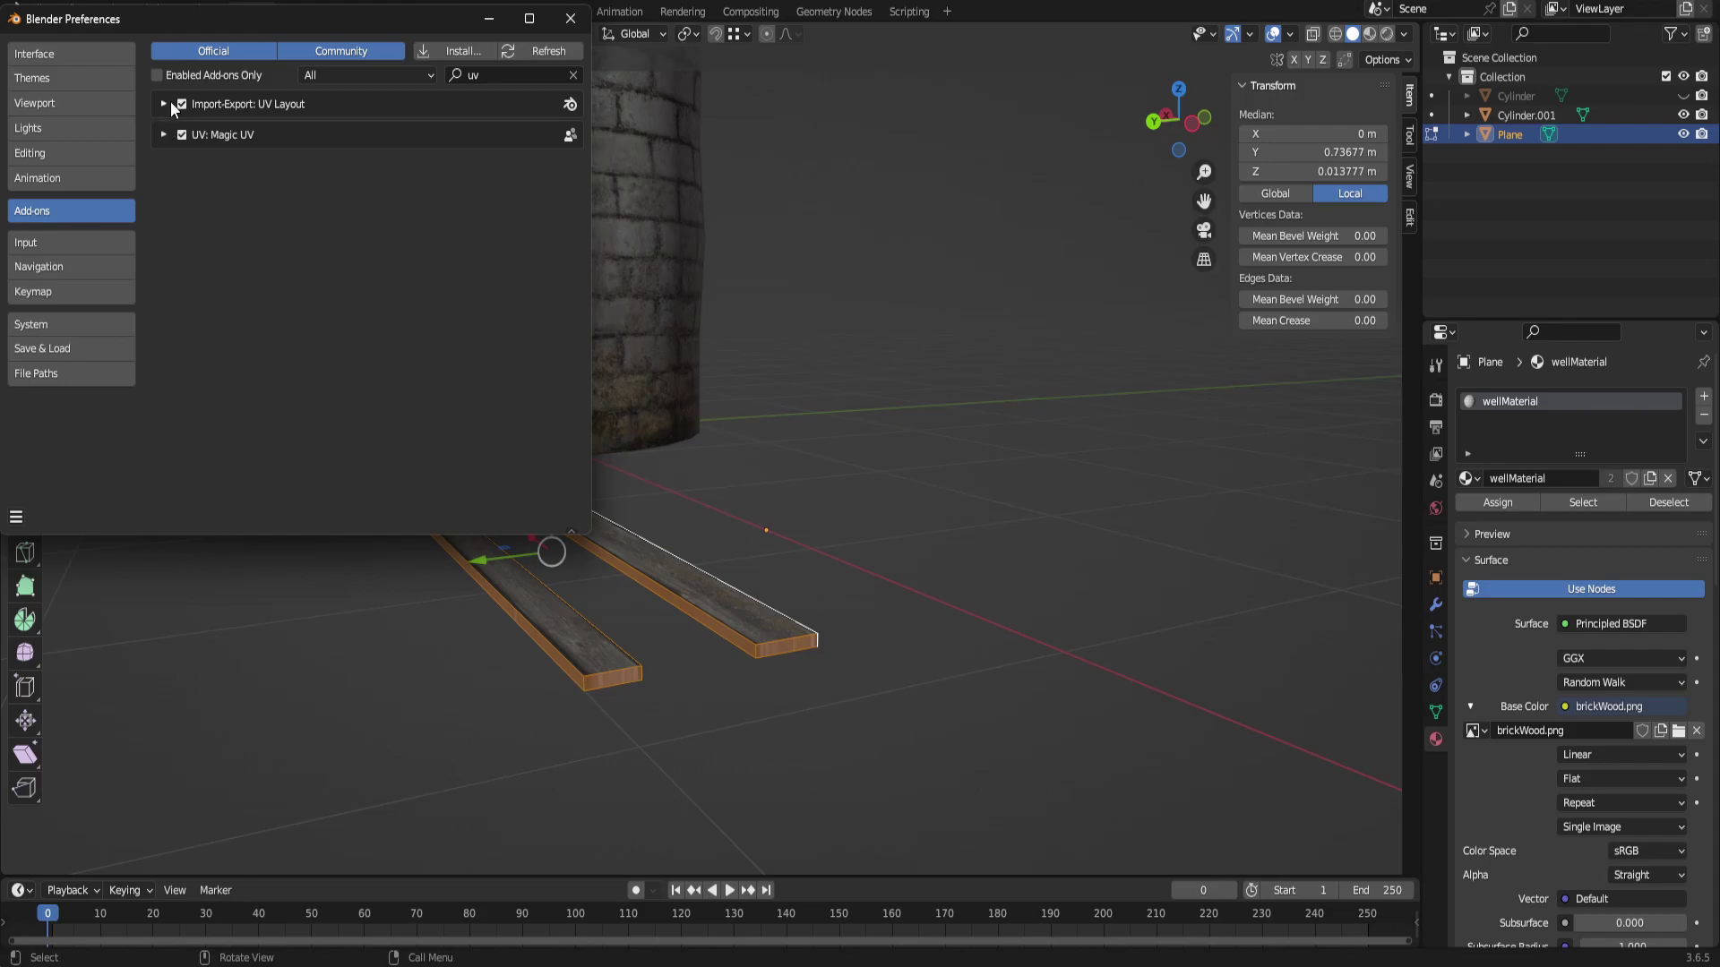
click(165, 104)
click(165, 104)
click(543, 71)
text(ww)
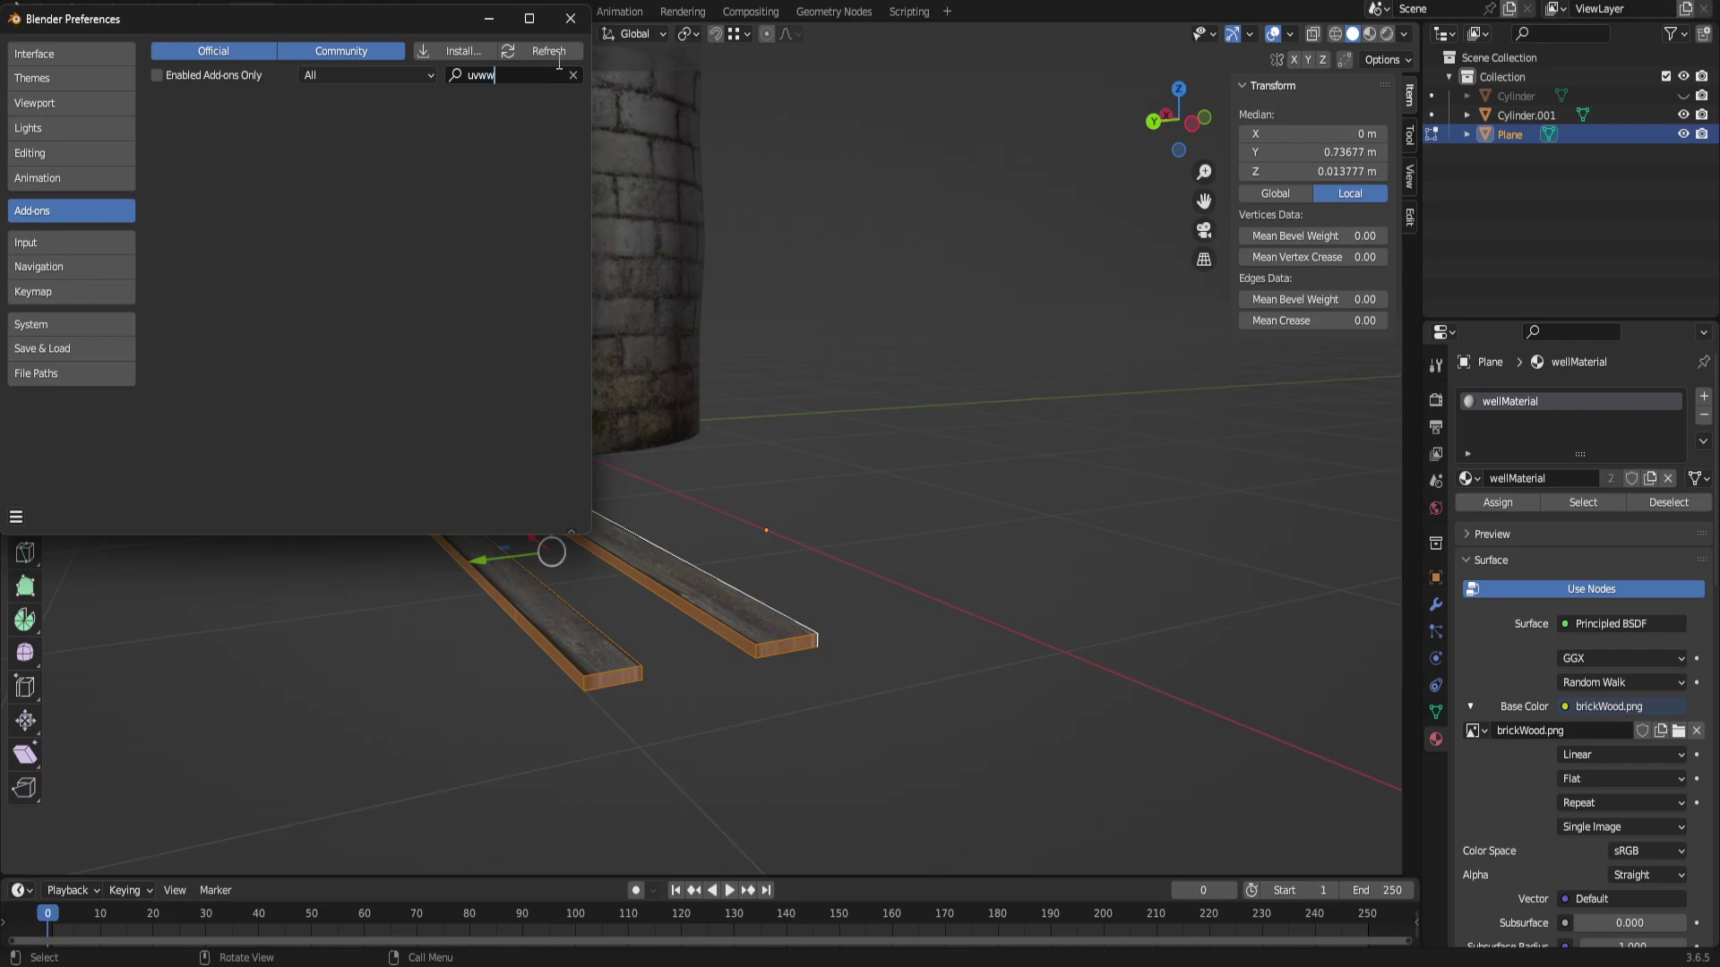
click(569, 18)
Apply Magic UV's UVW Box mapping with size 1.0 to the selected side and end faces of the planks.
middle_drag(657, 349, 669, 417)
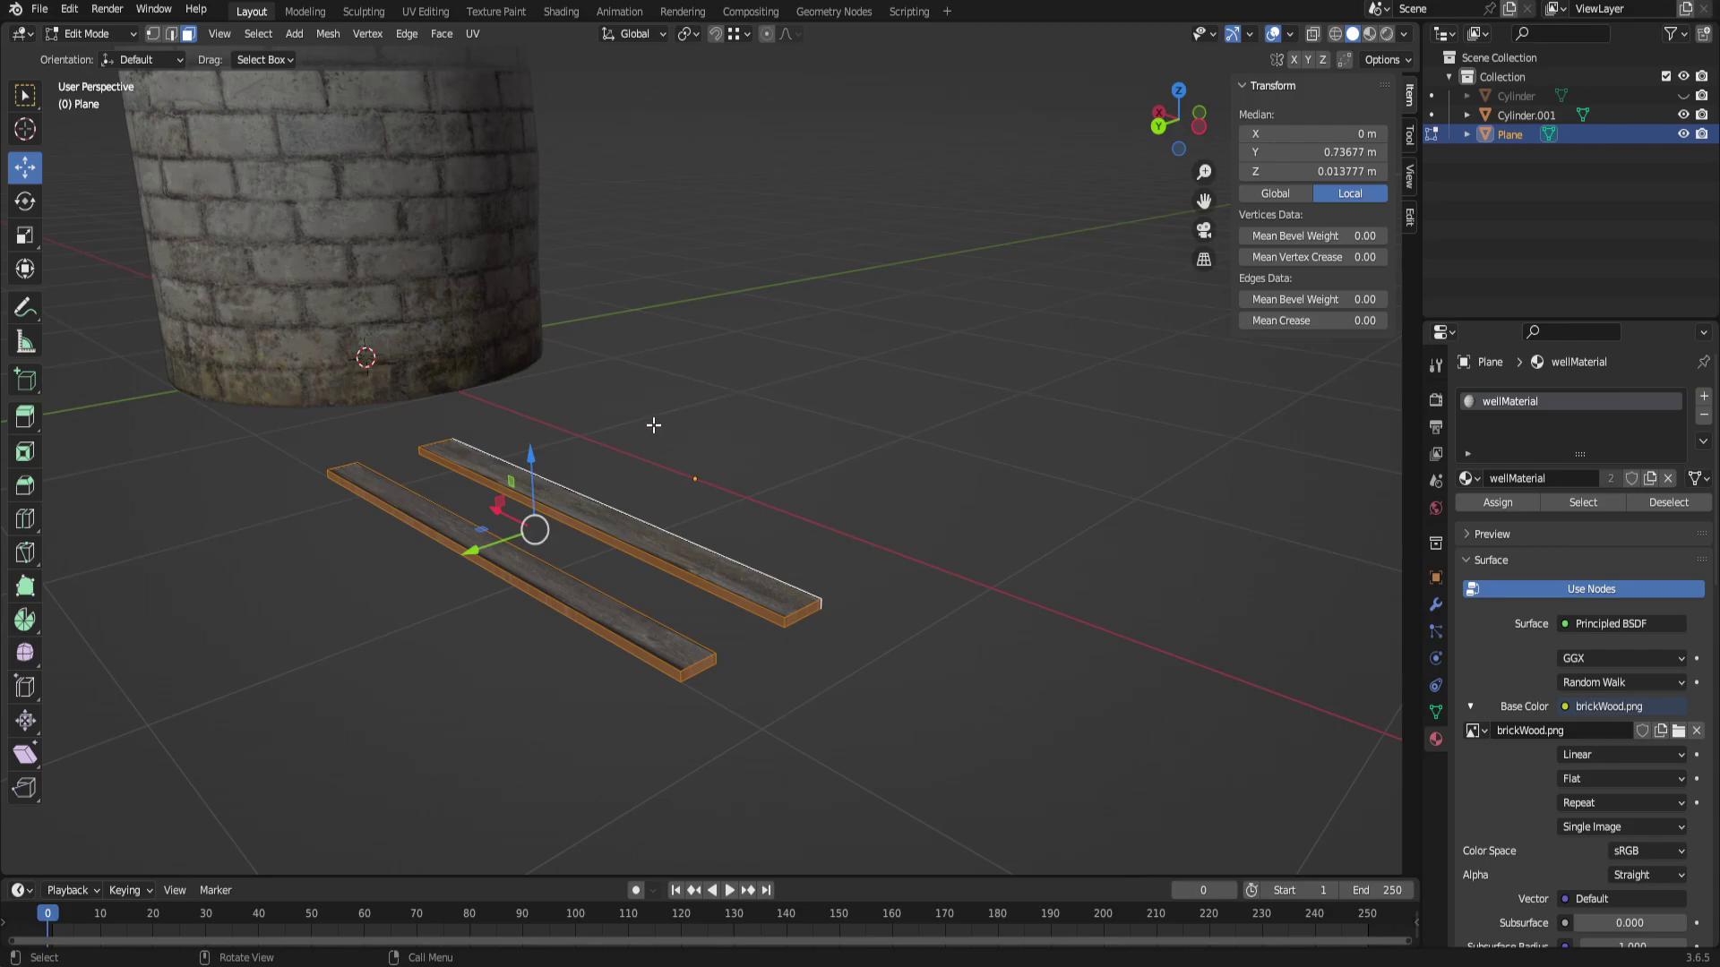
middle_drag(654, 426, 724, 423)
key(u)
mouse_move(675, 948)
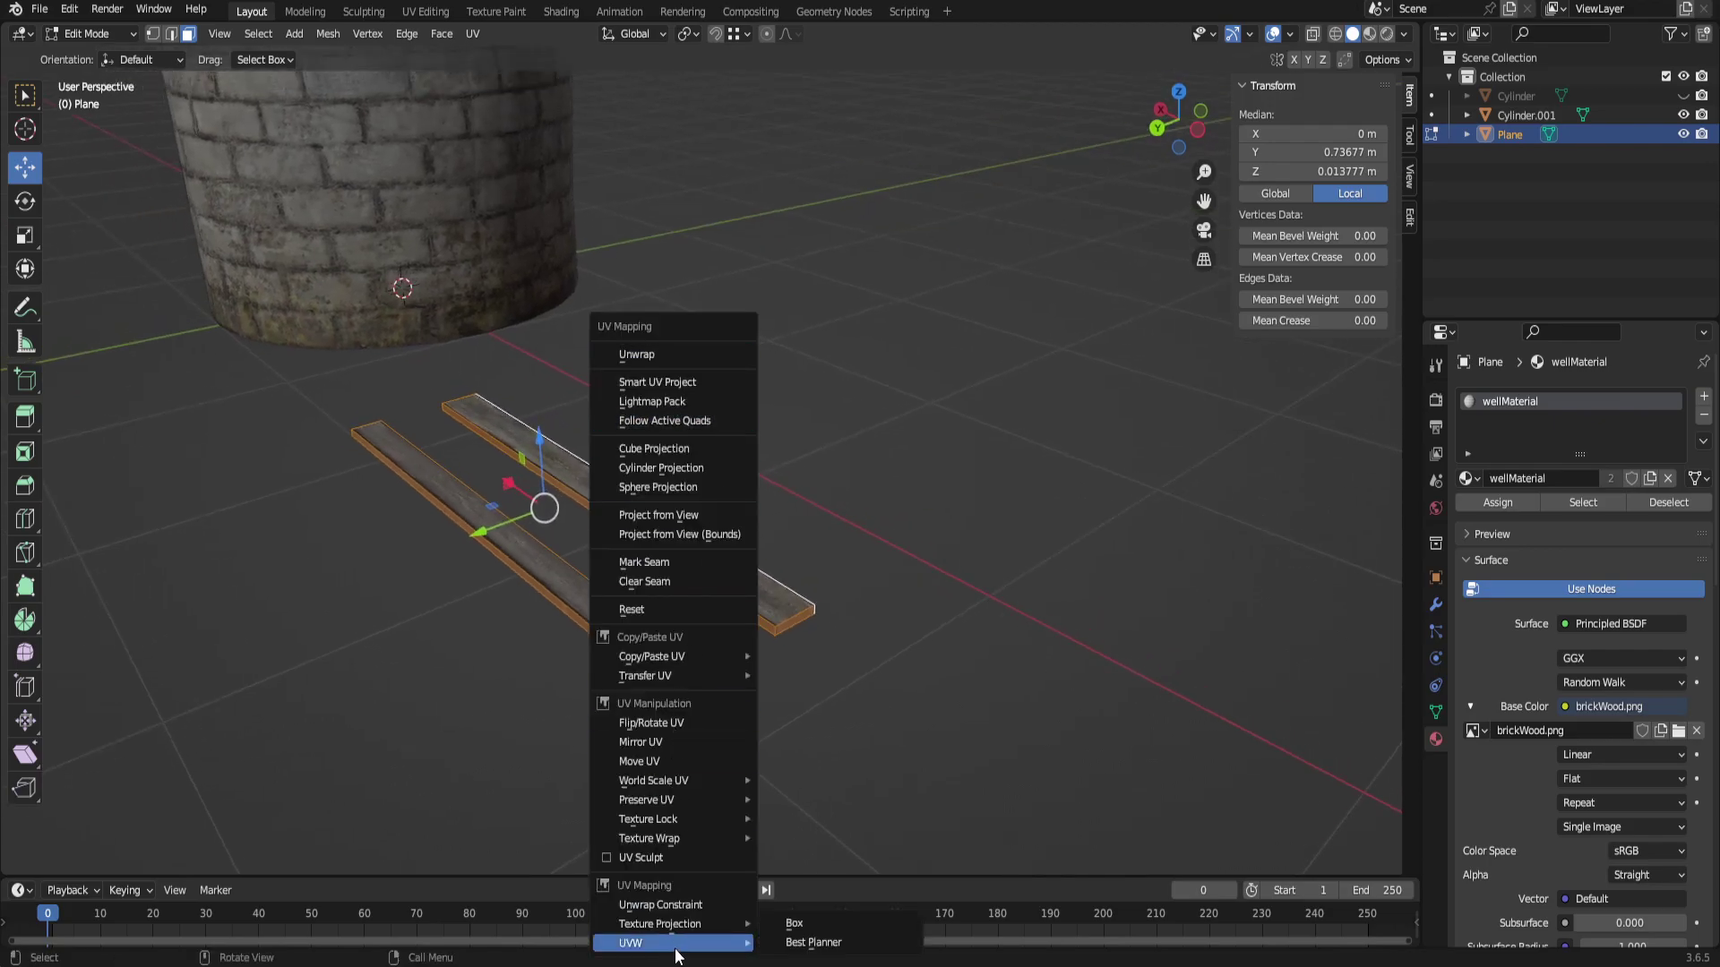
click(821, 924)
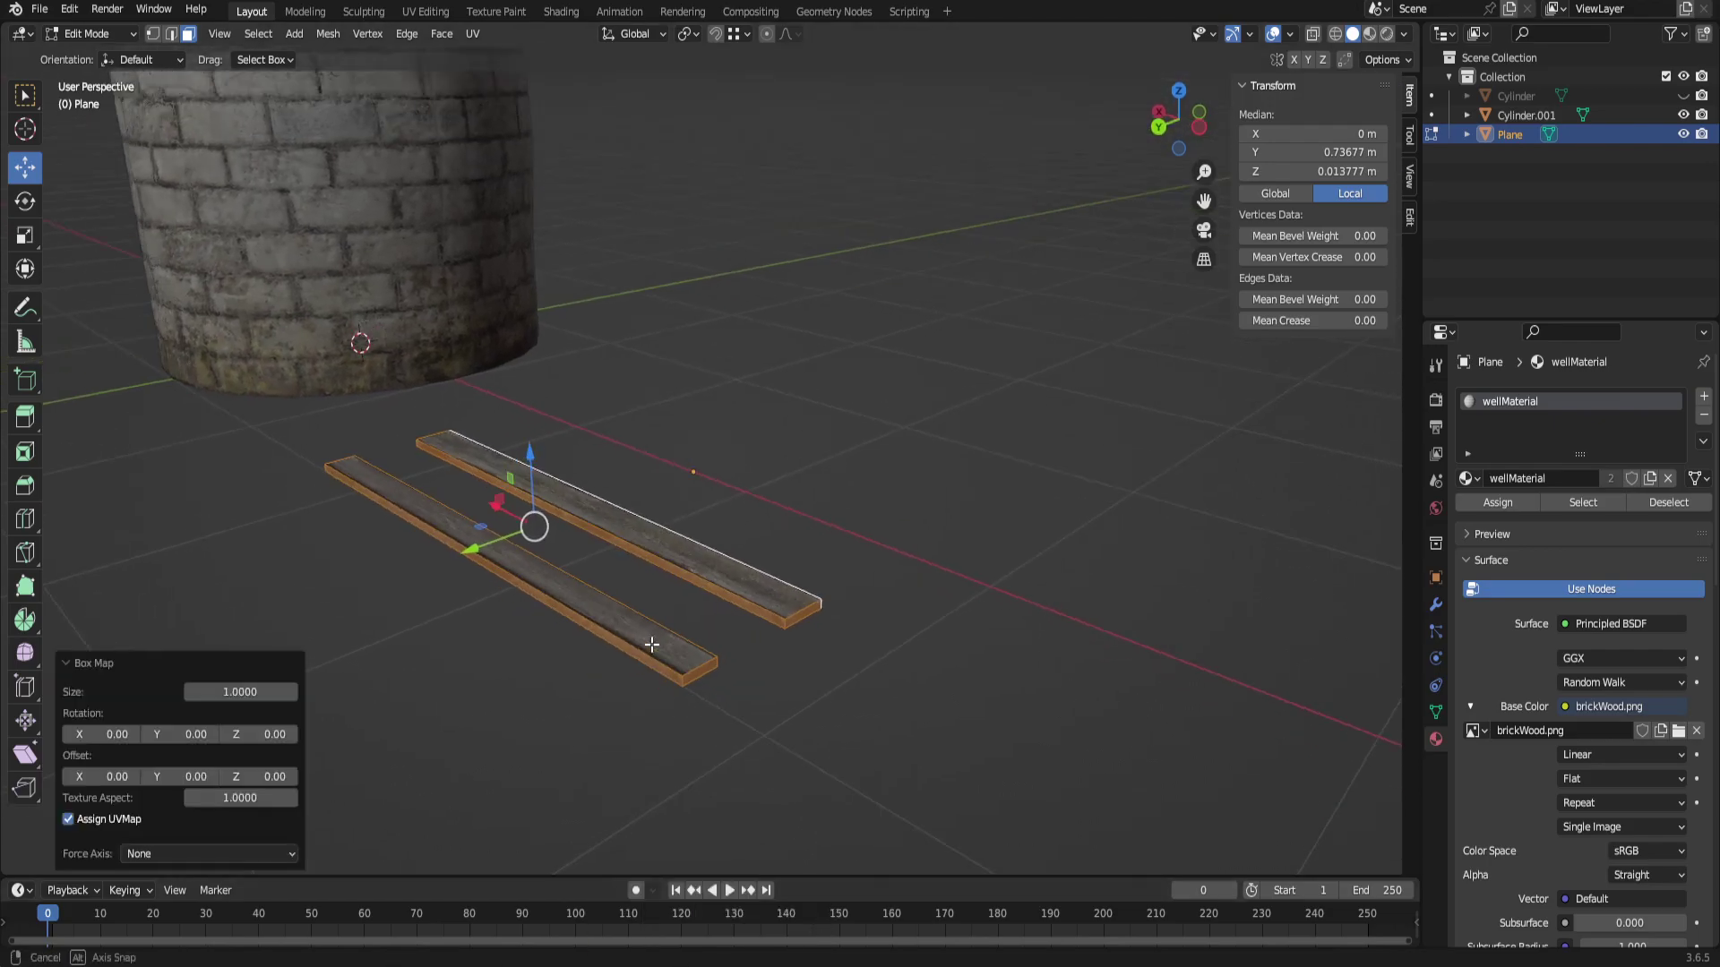
middle_drag(716, 573, 529, 621)
middle_drag(440, 724, 814, 614)
click(814, 615)
middle_drag(728, 489, 797, 576)
key(ctrl+i)
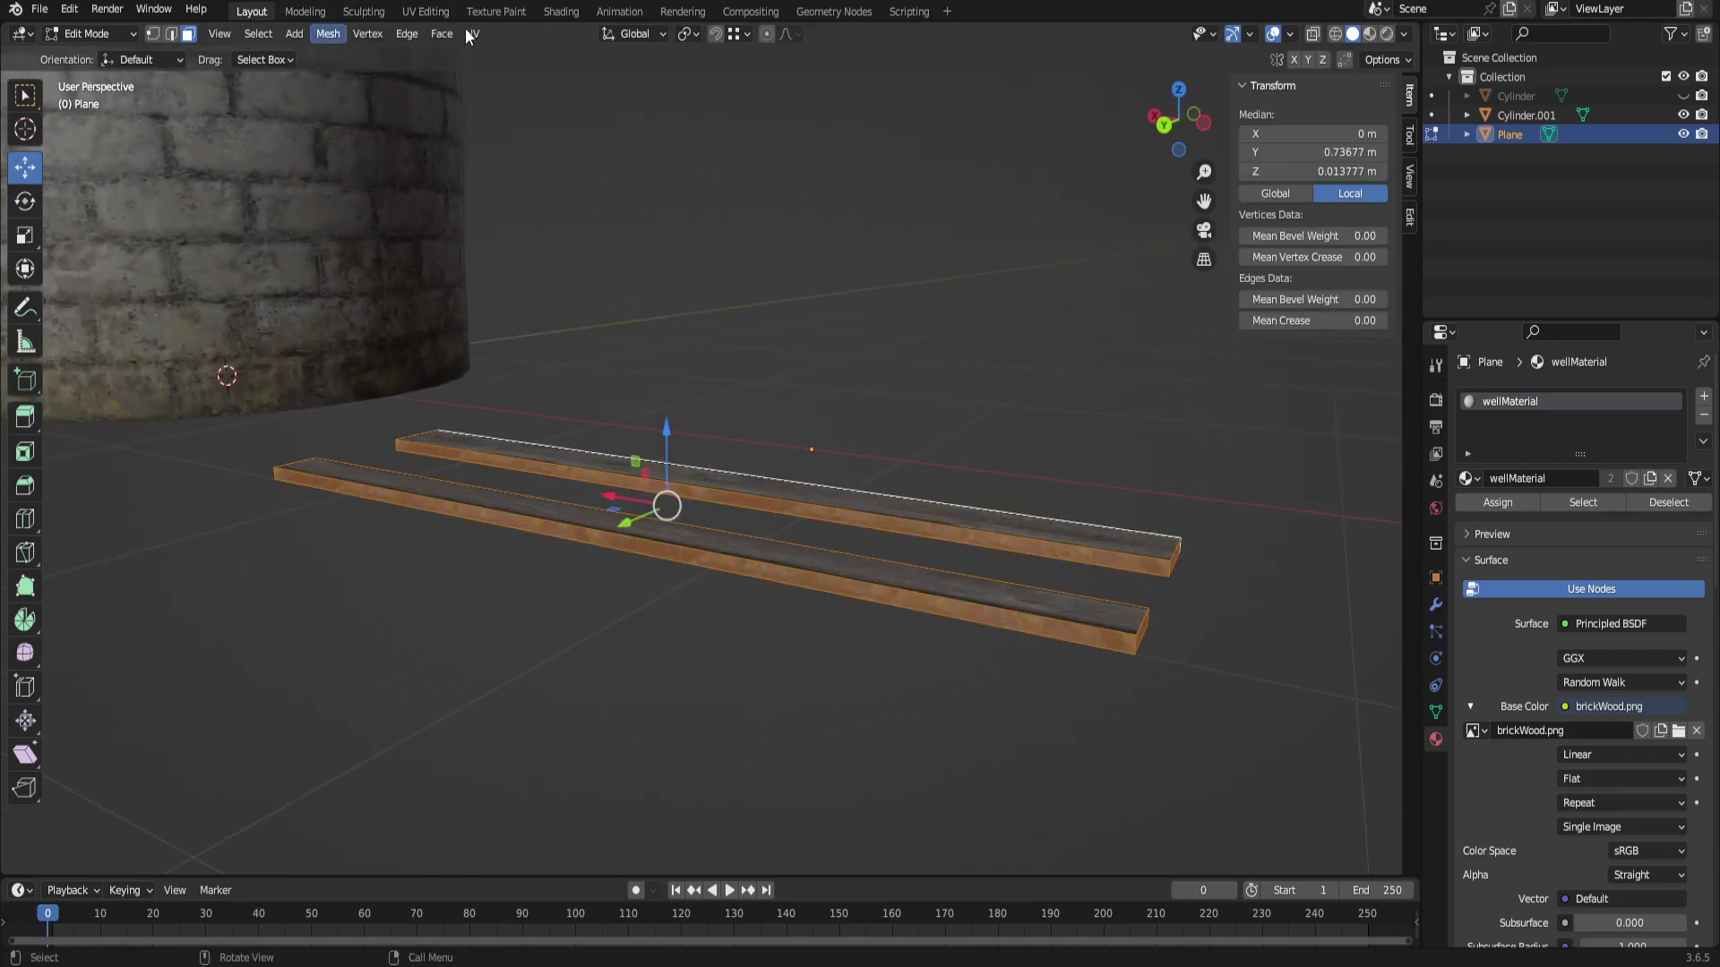
In the UV Editing workspace, move all the side-face UVs straight up onto the lower wooden plank of the brickWood.png texture.
click(426, 11)
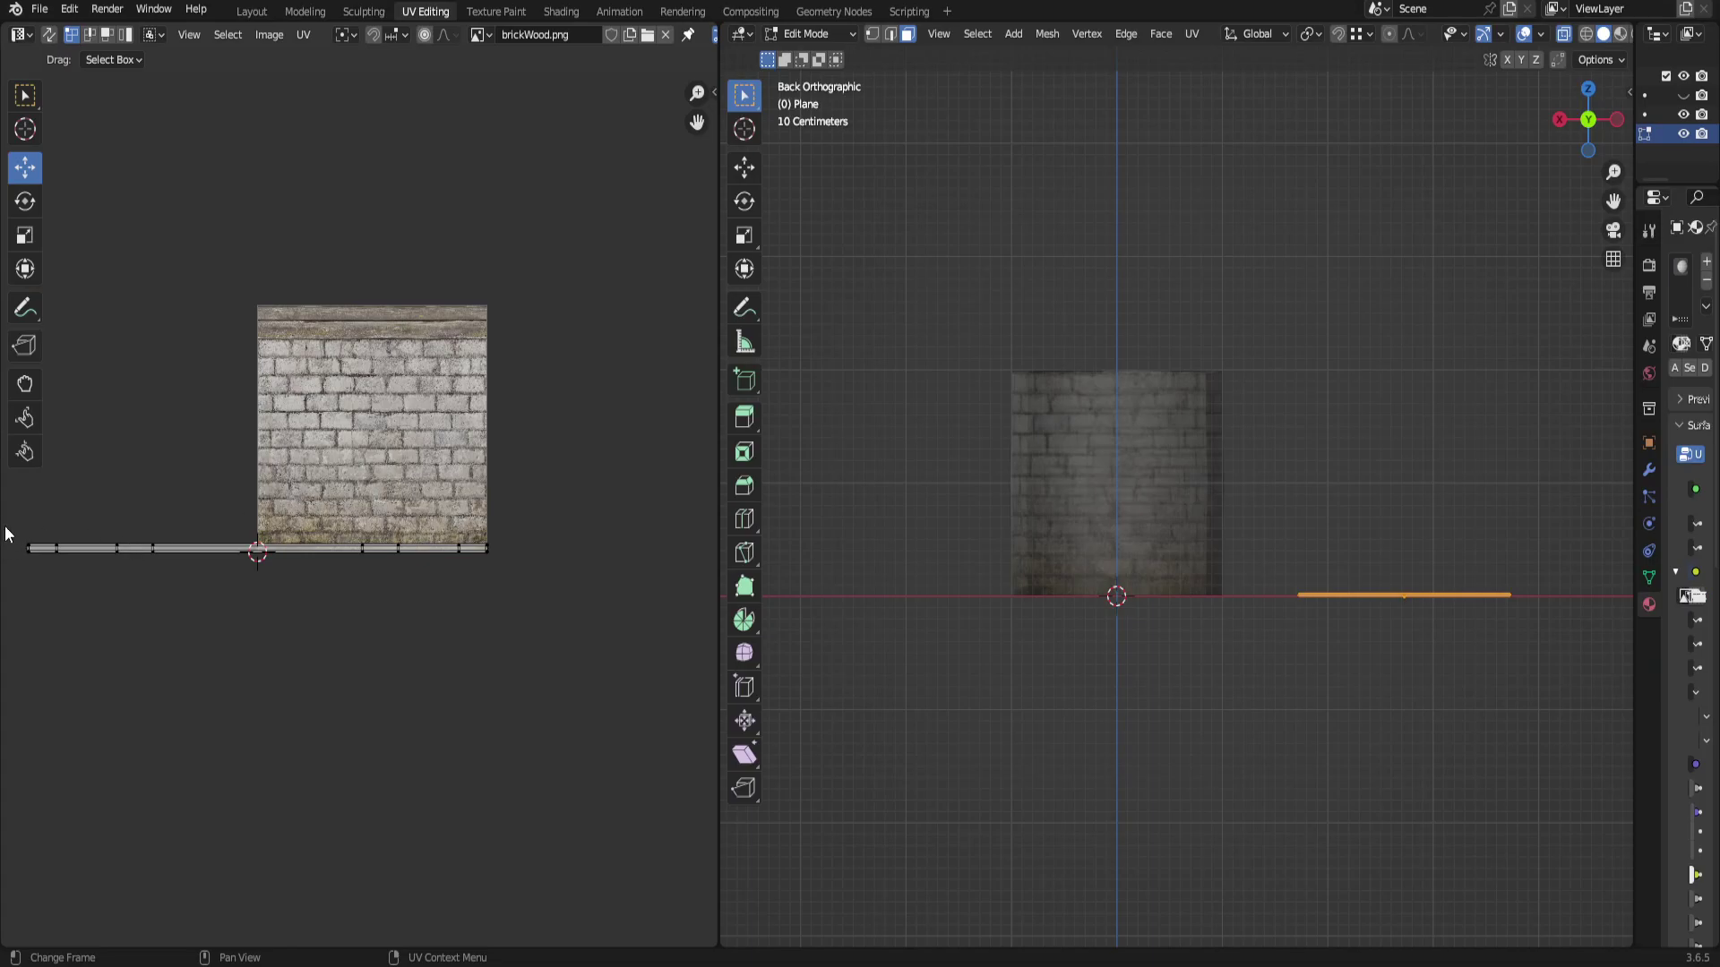
drag(7, 528, 584, 626)
key(g)
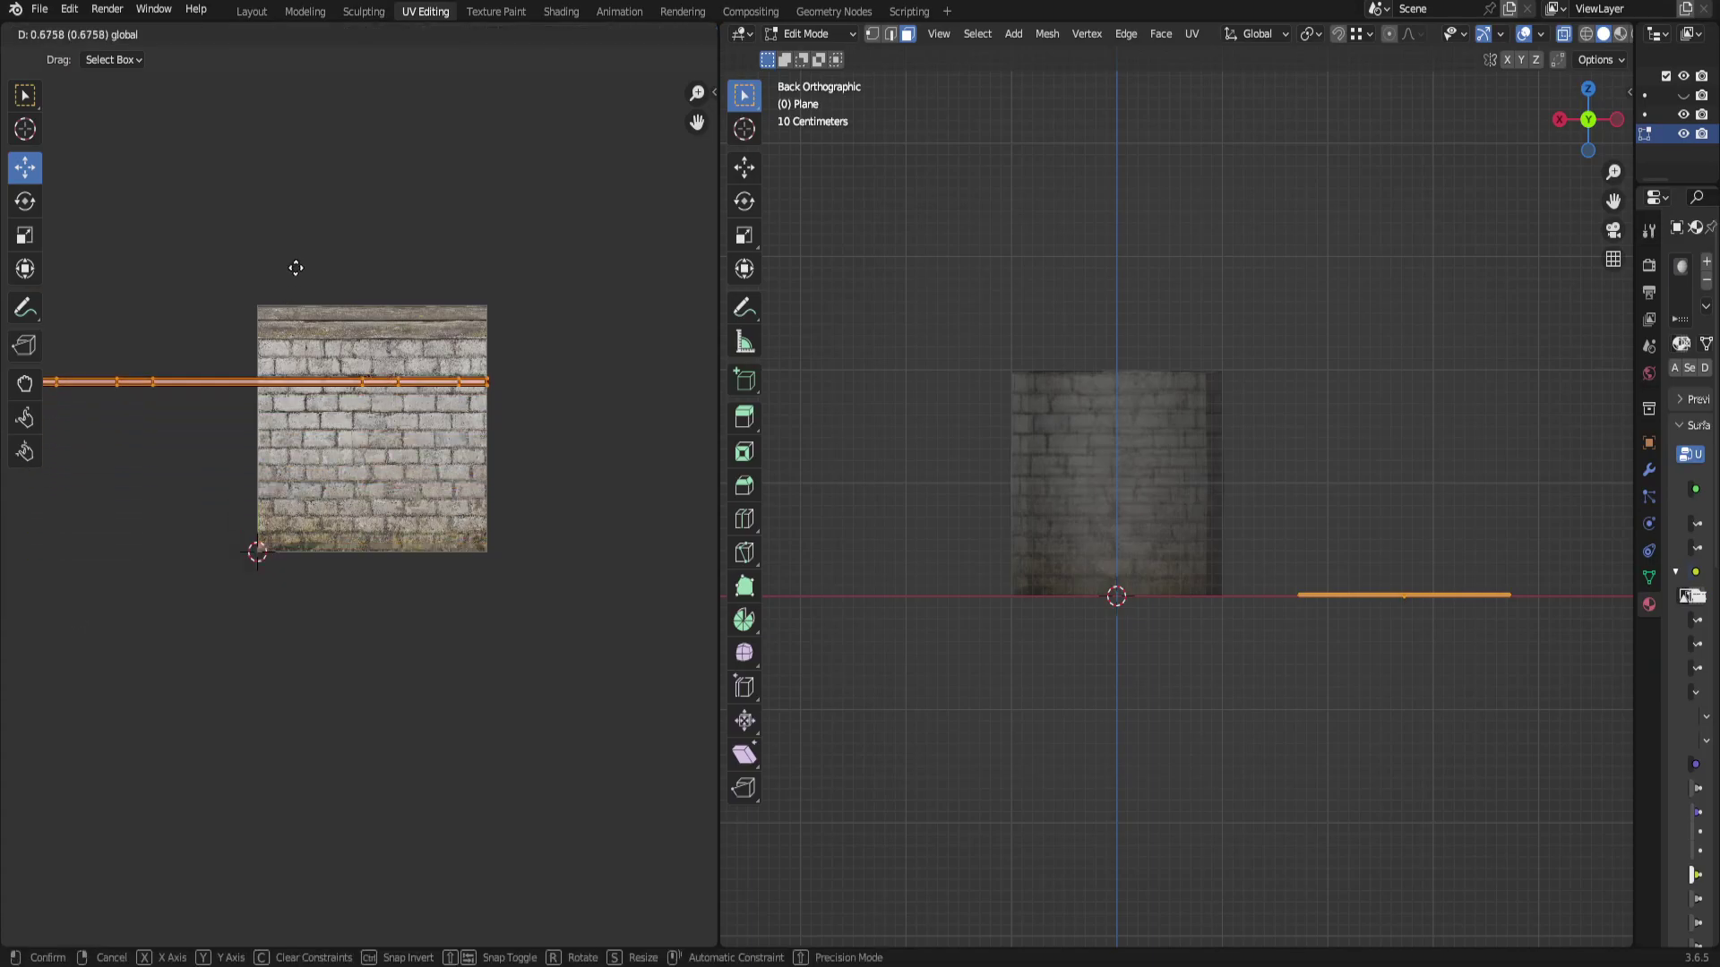
click(303, 236)
click(528, 201)
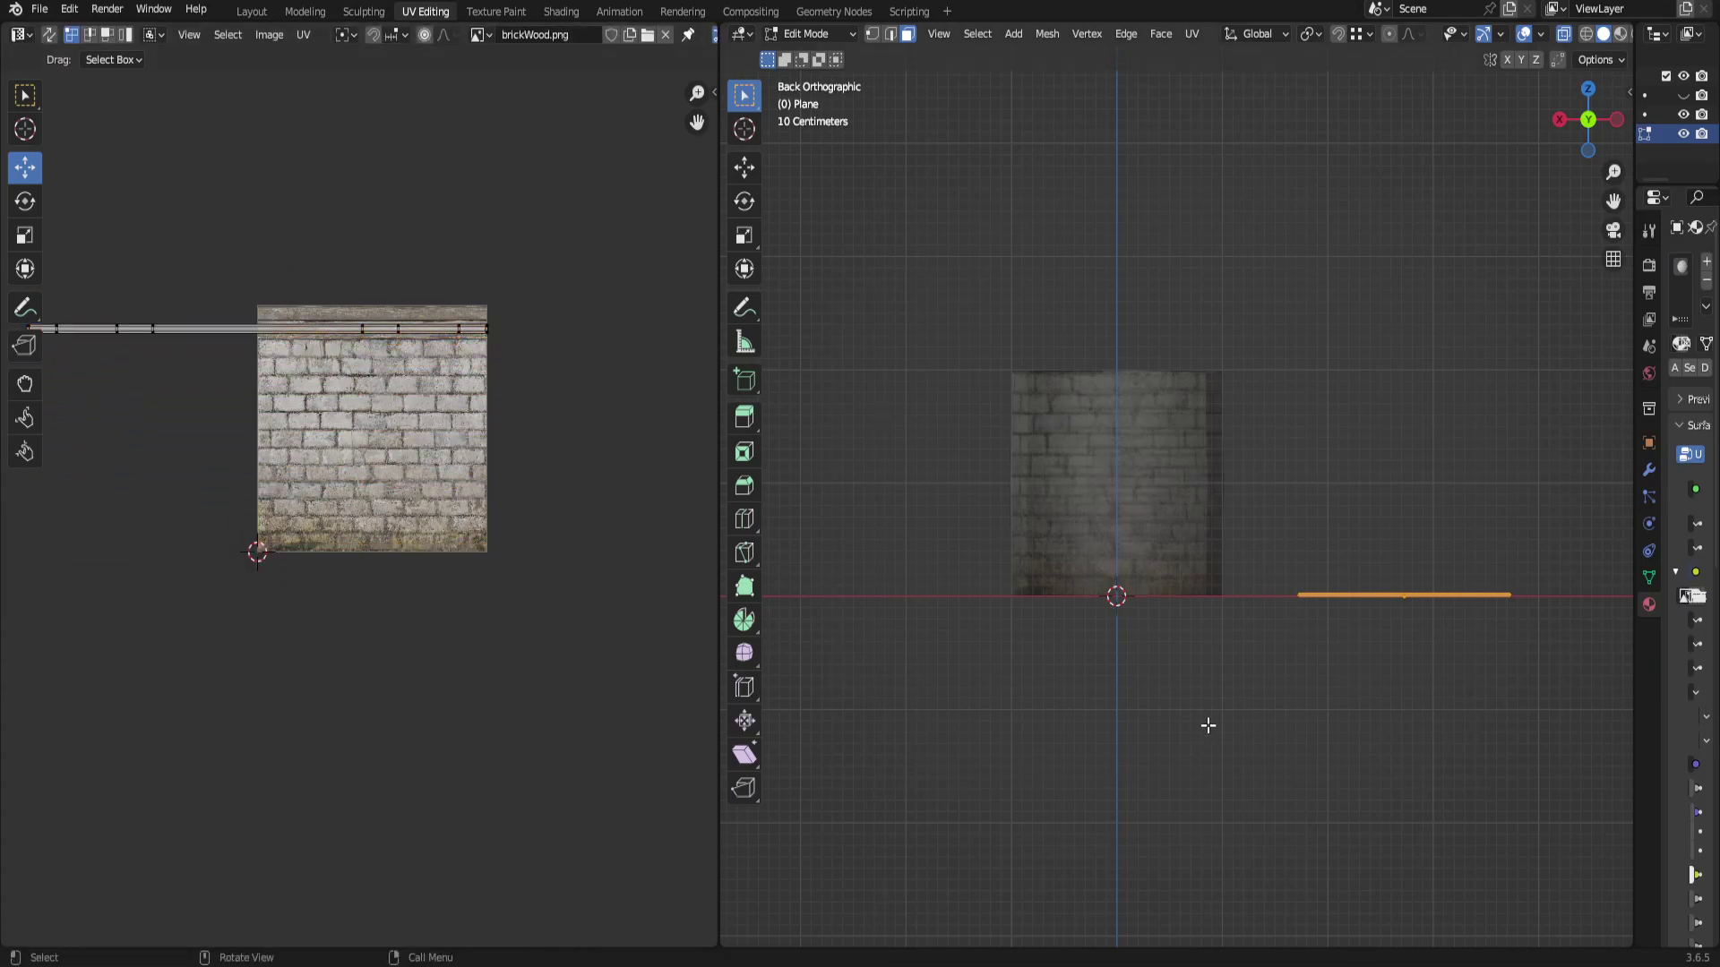
Inspect the planks' side texture in Object Mode in the Layout workspace, and return the planks to Edit Mode.
click(1208, 726)
click(251, 11)
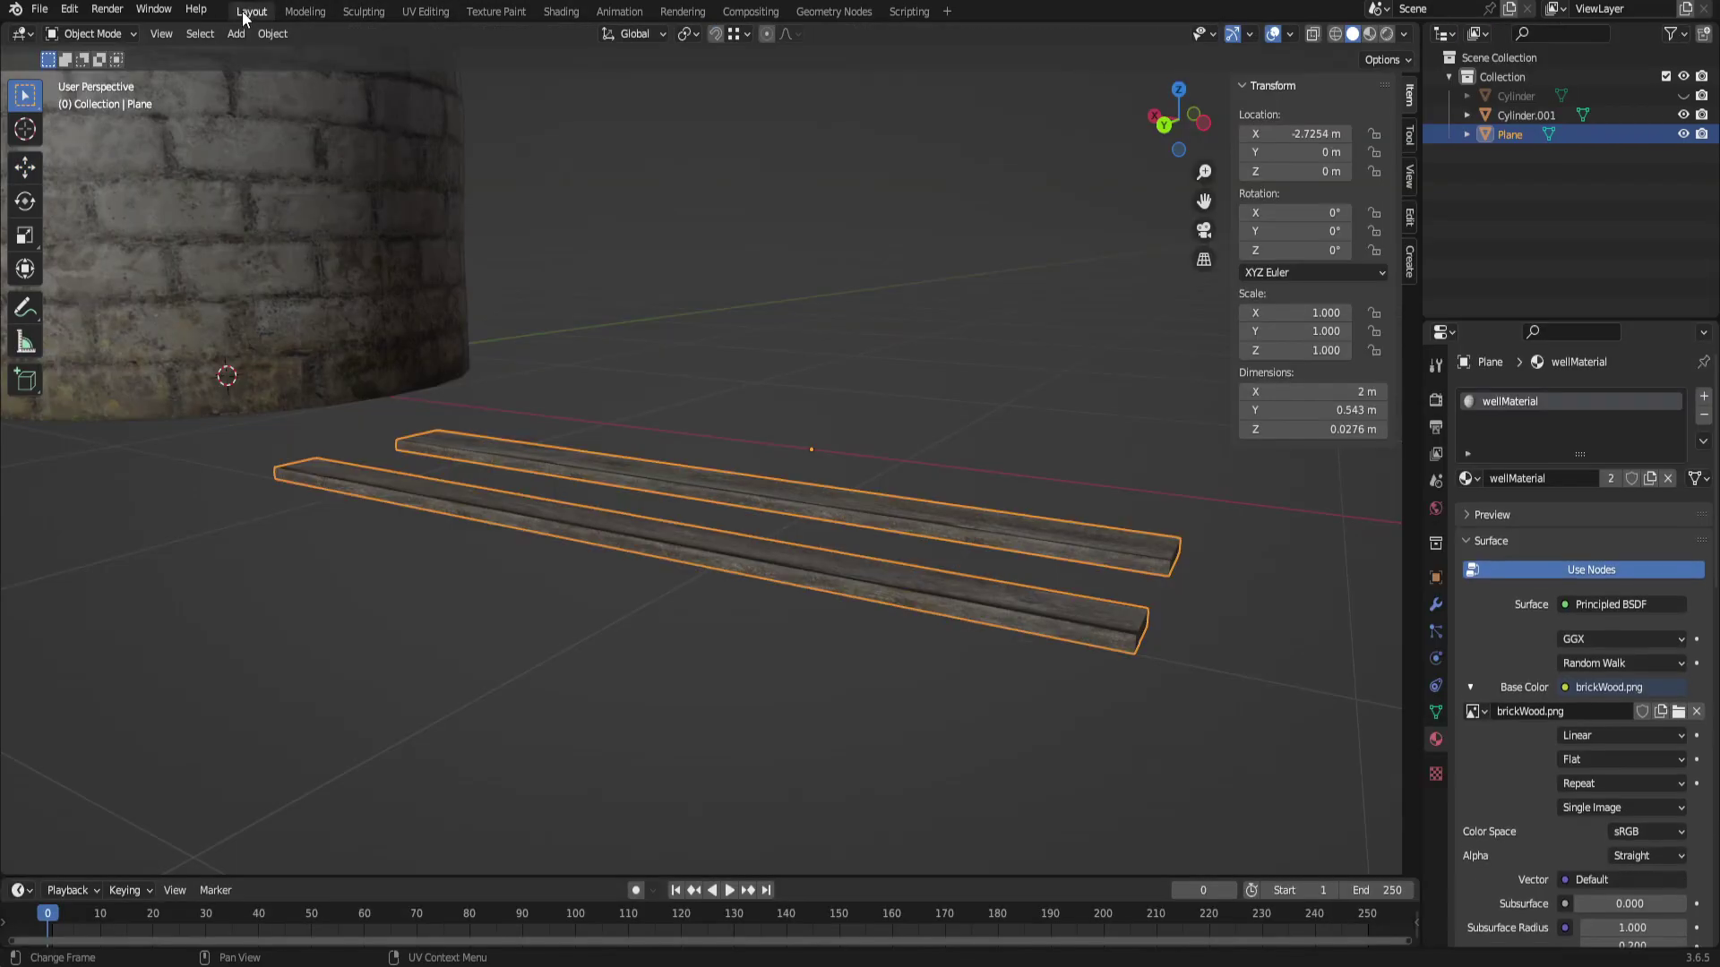
click(871, 767)
middle_drag(871, 766, 717, 713)
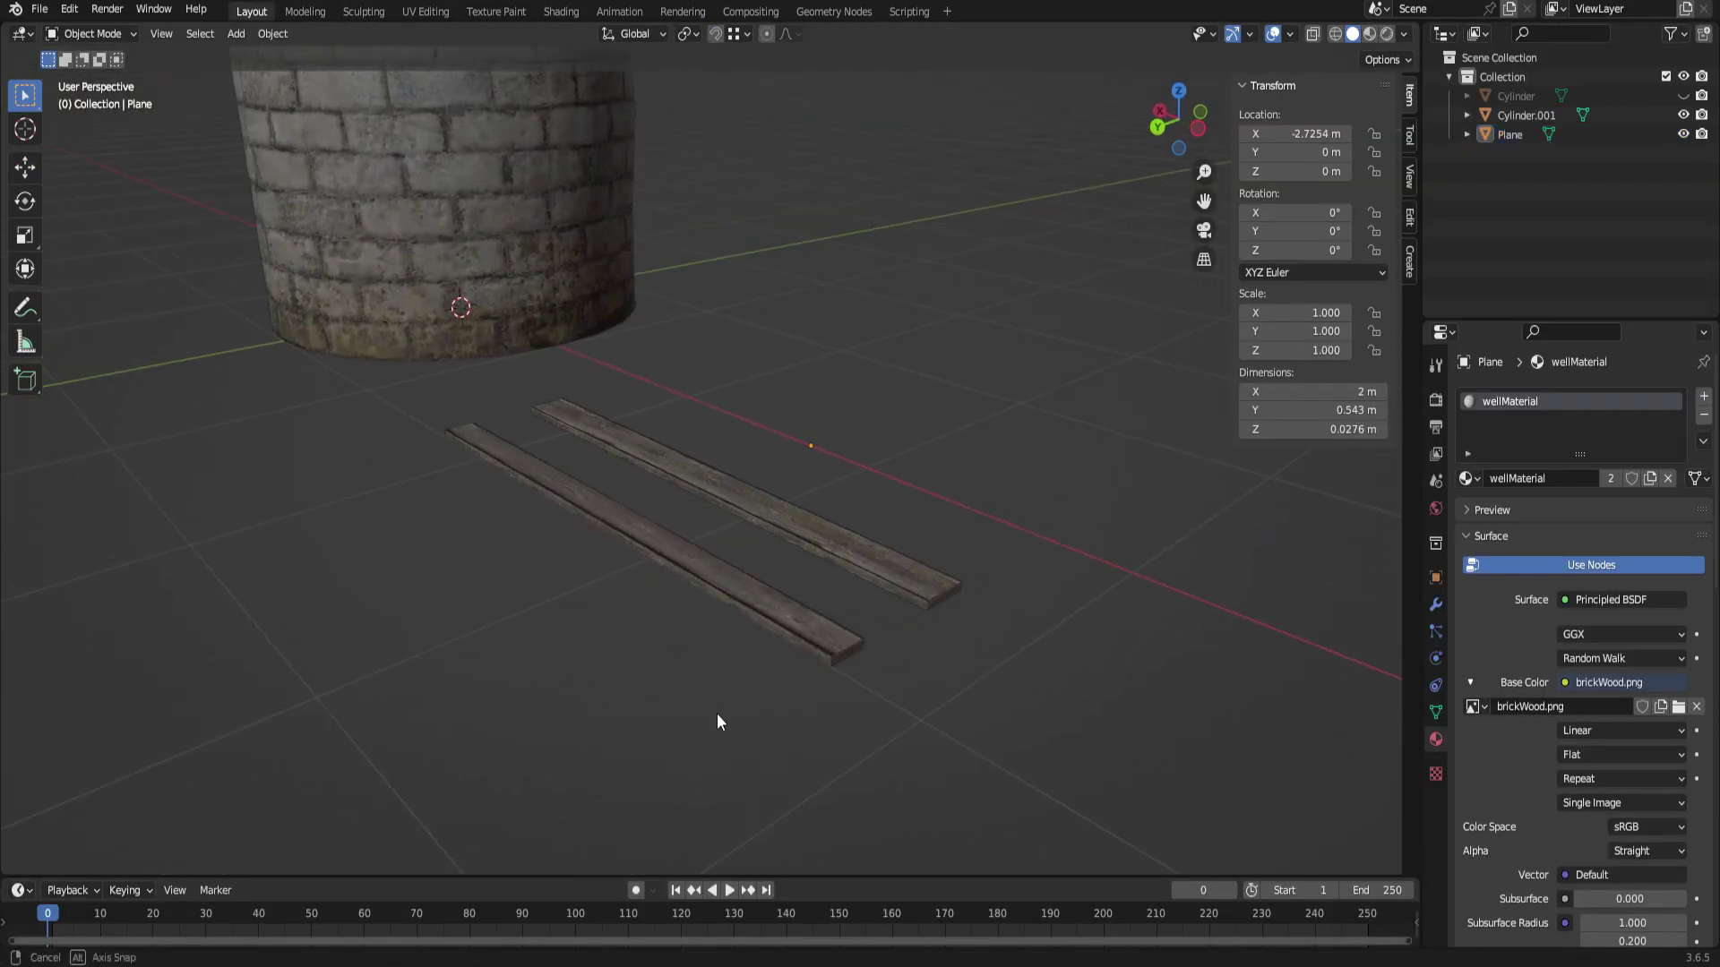
key(Tab)
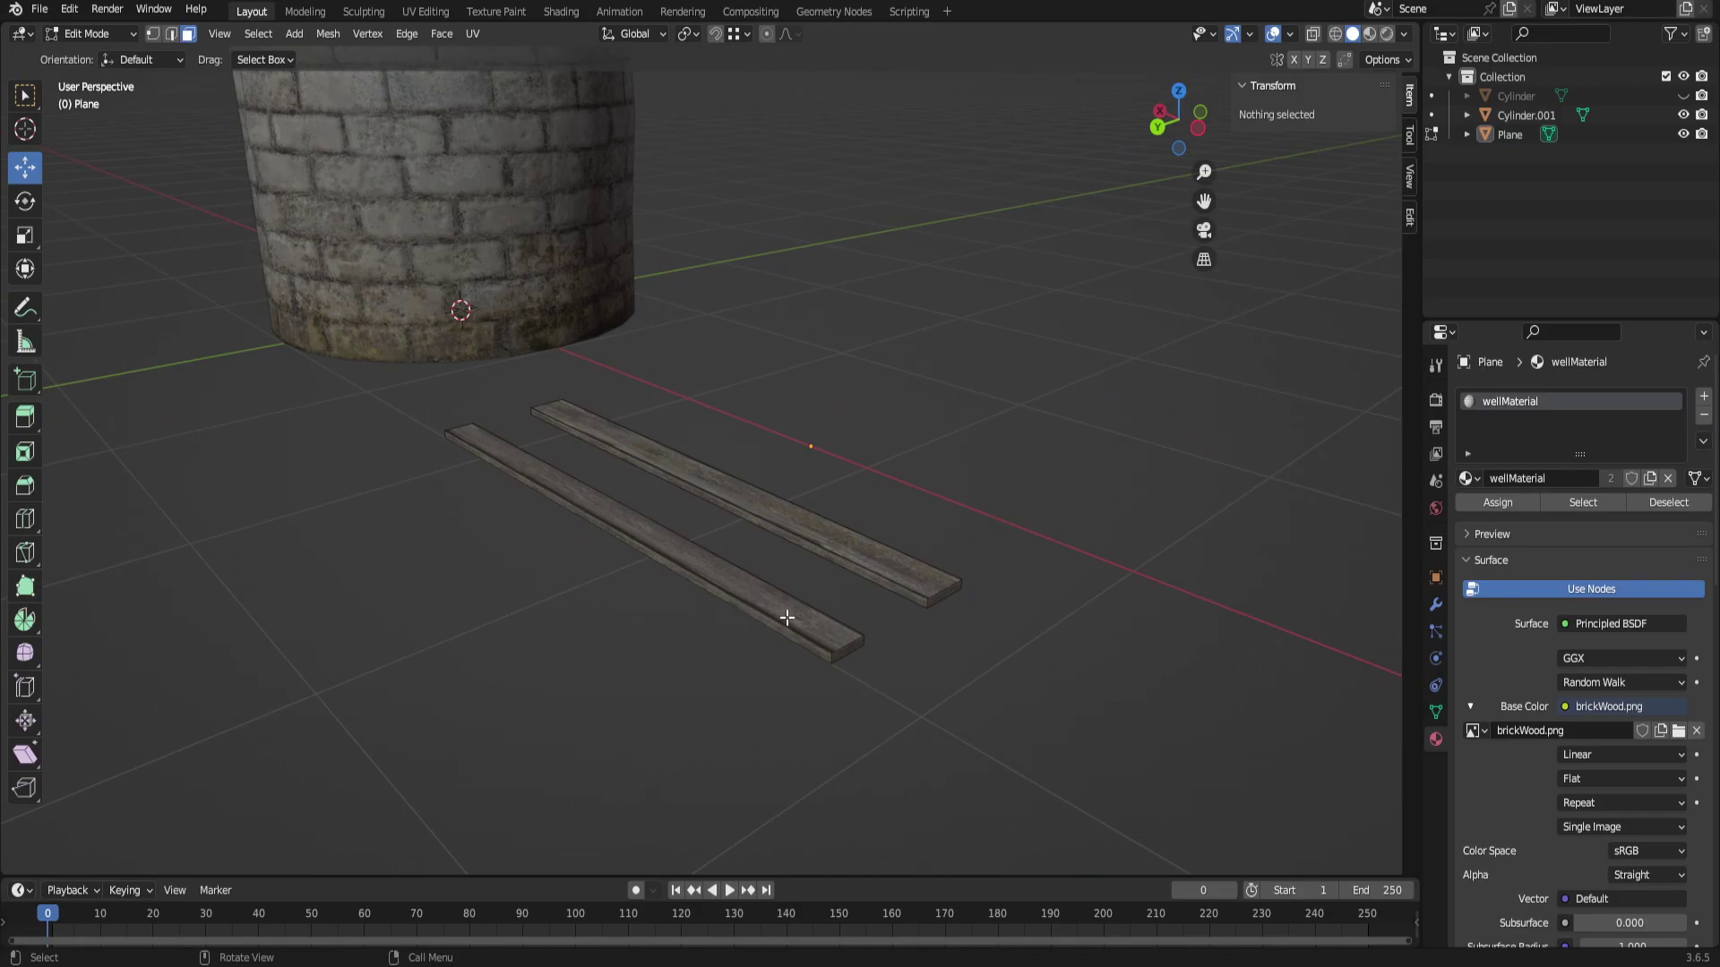
Select only the long side faces of both planks, on the near and far sides.
click(786, 618)
click(842, 649)
key(ctrl+l)
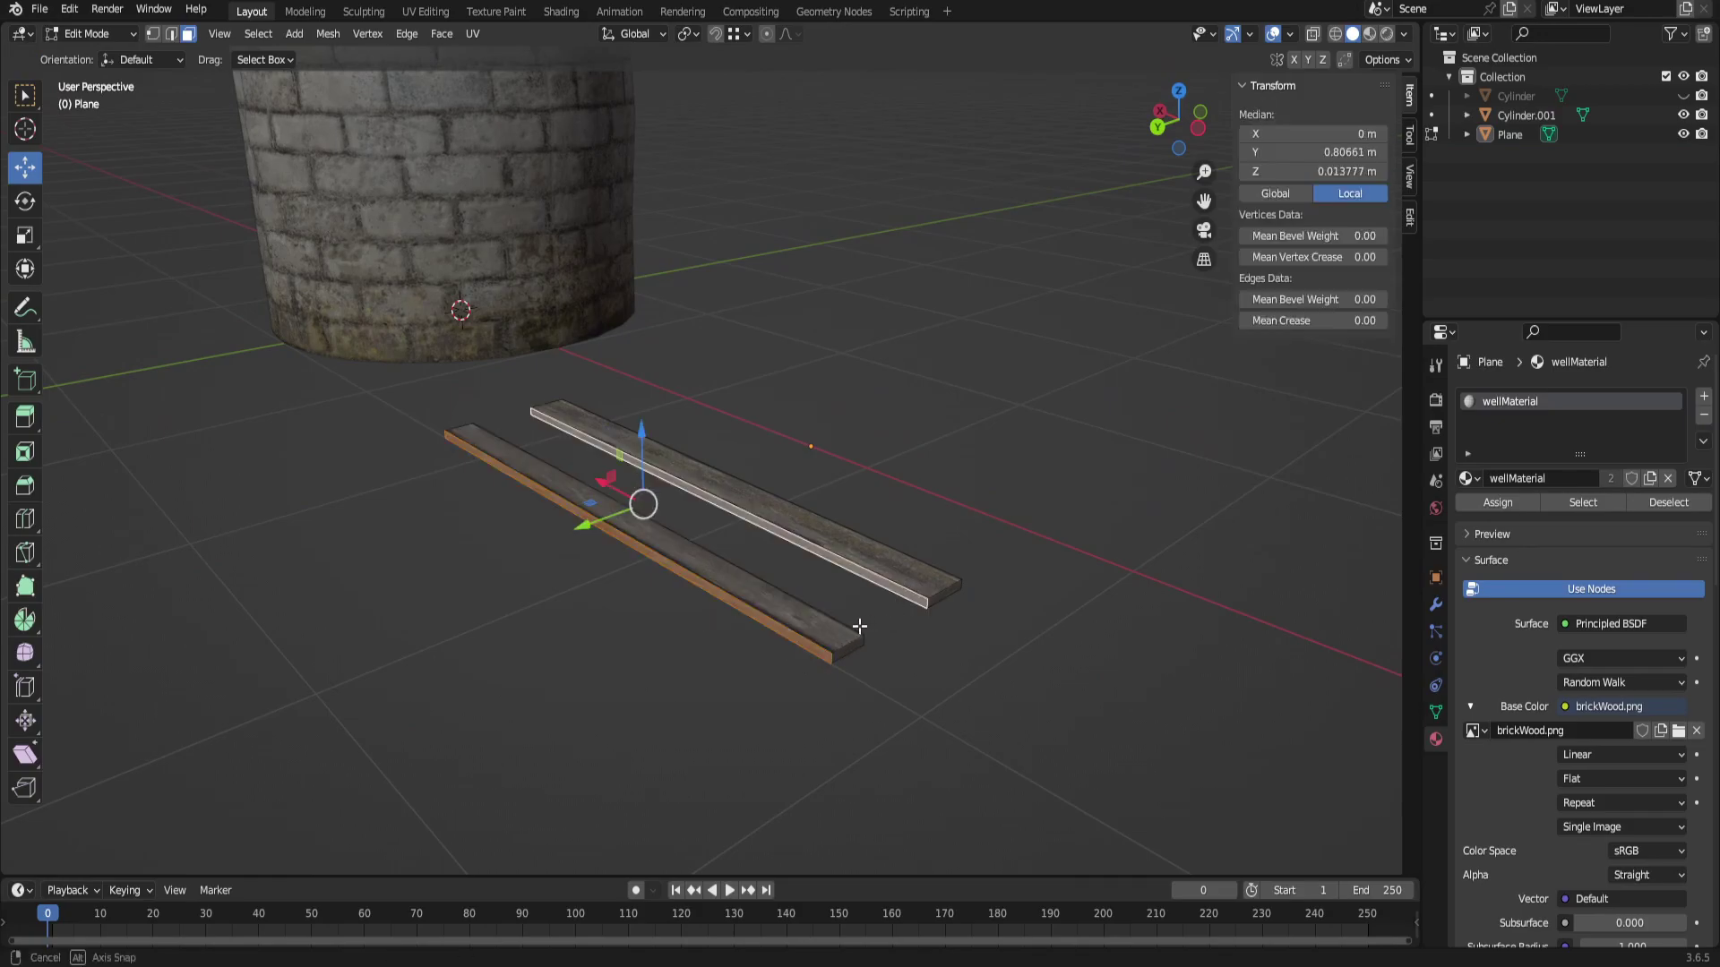
middle_drag(912, 593, 533, 410)
click(533, 412)
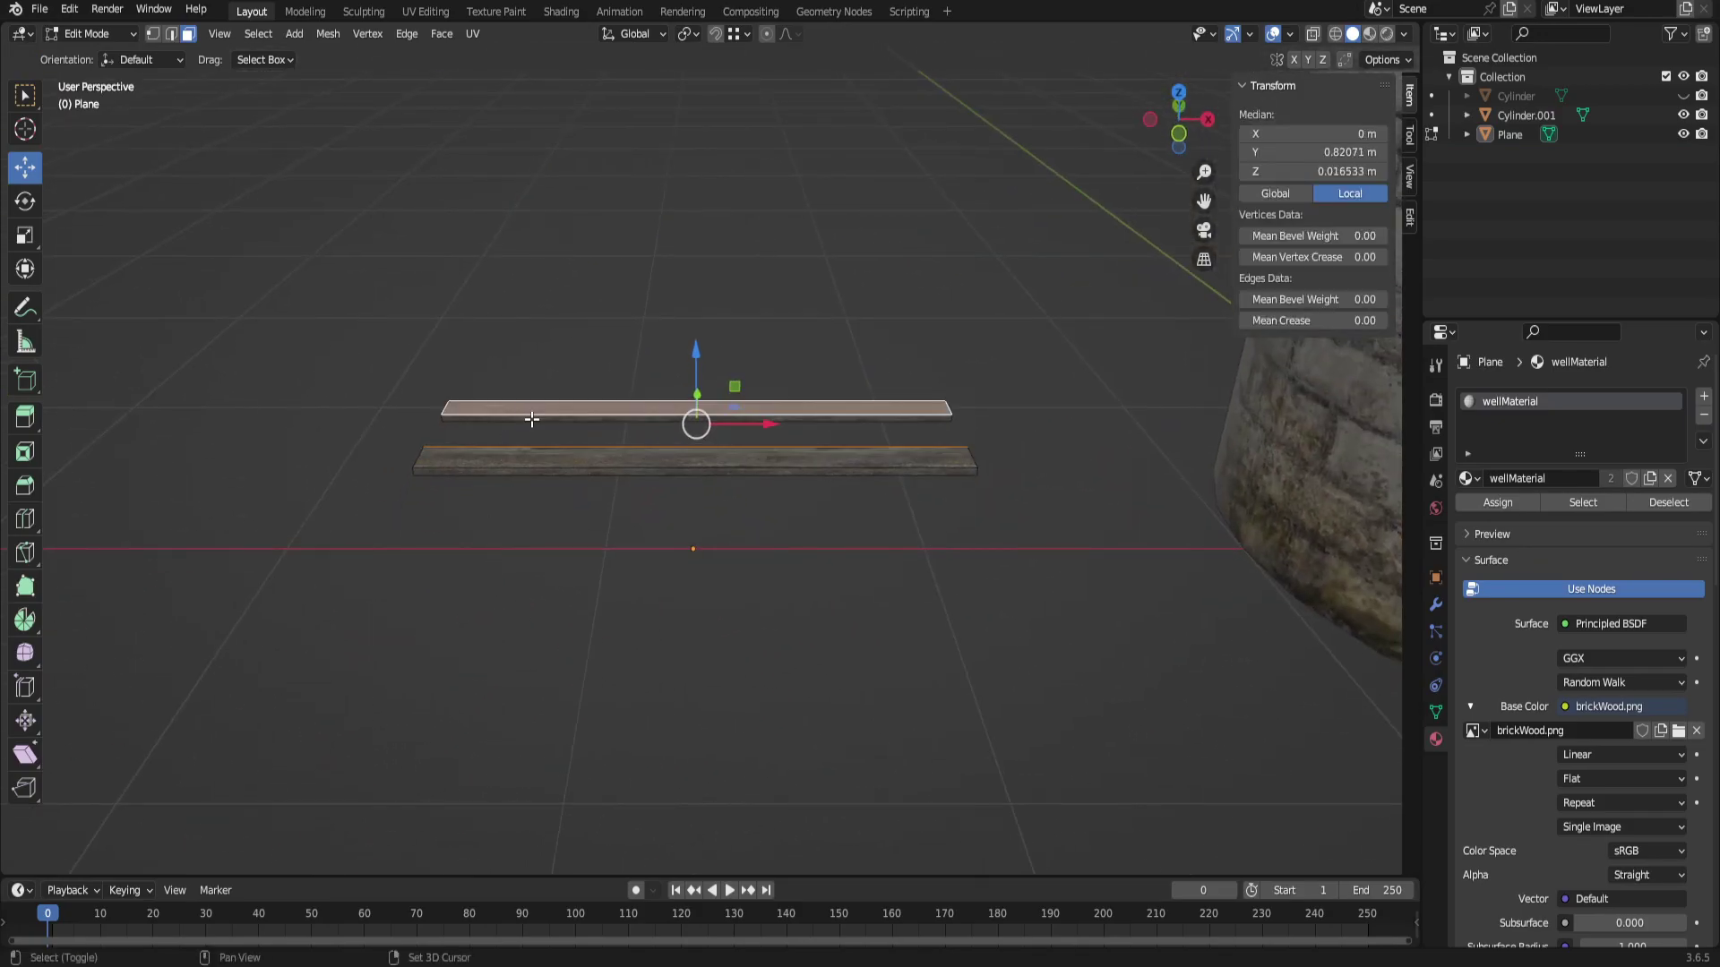
click(542, 417)
shift+click(544, 473)
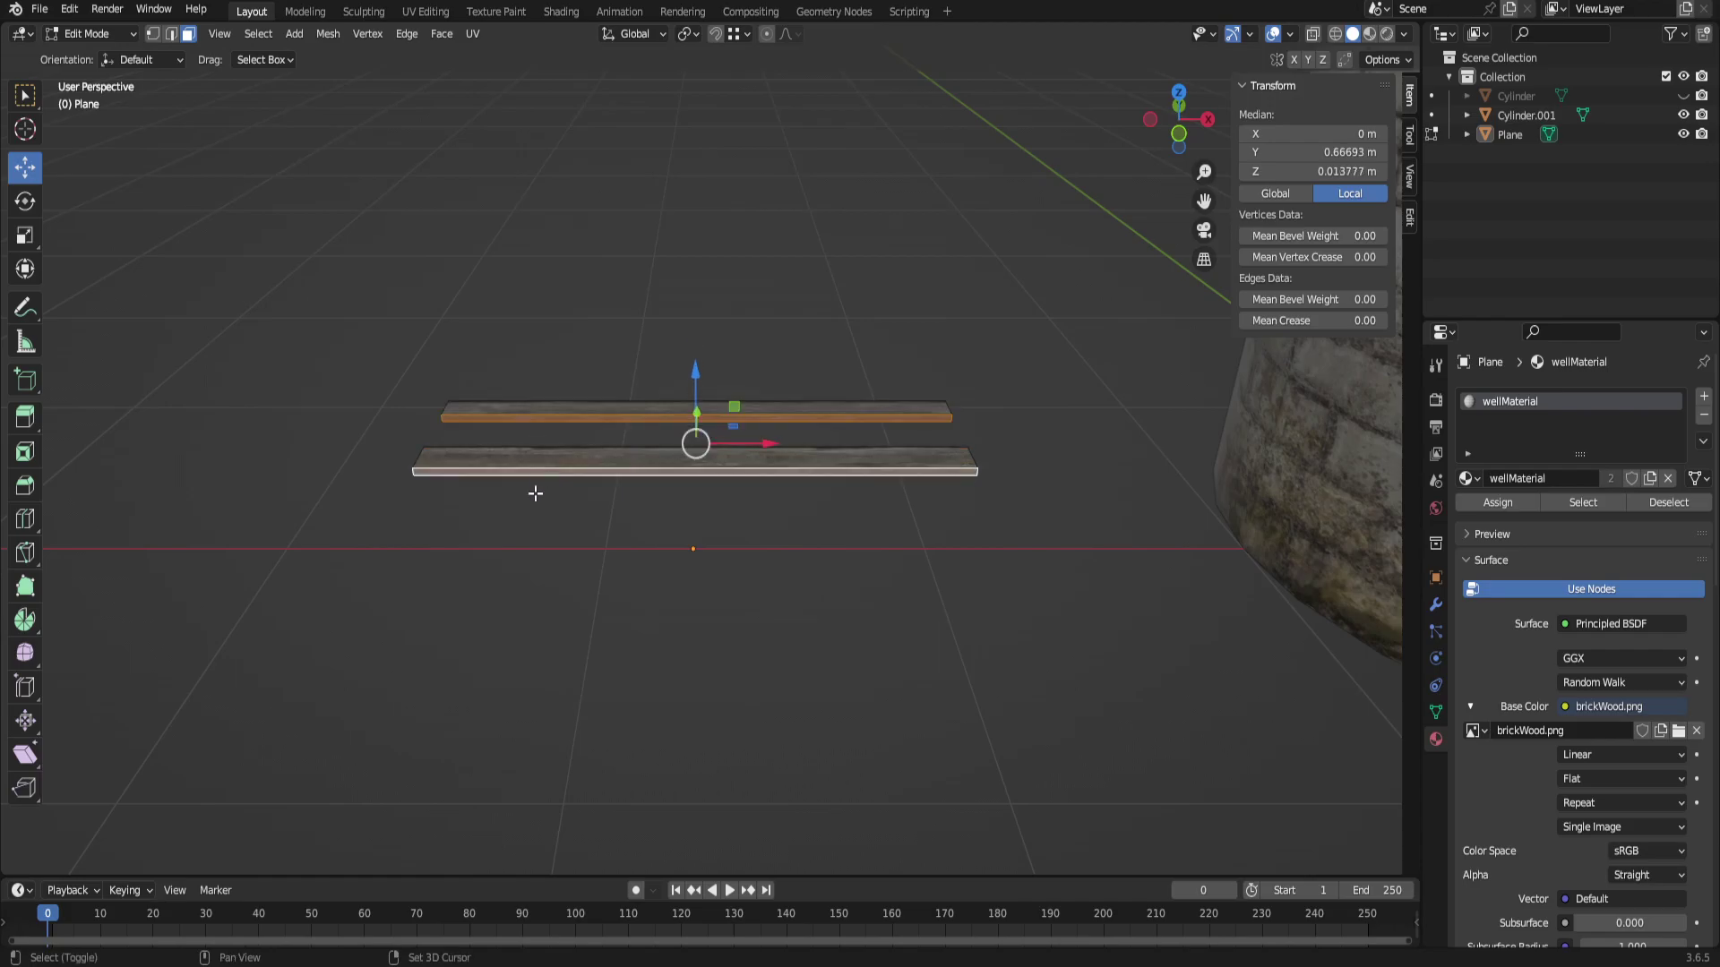
middle_drag(534, 491, 910, 529)
shift+click(911, 515)
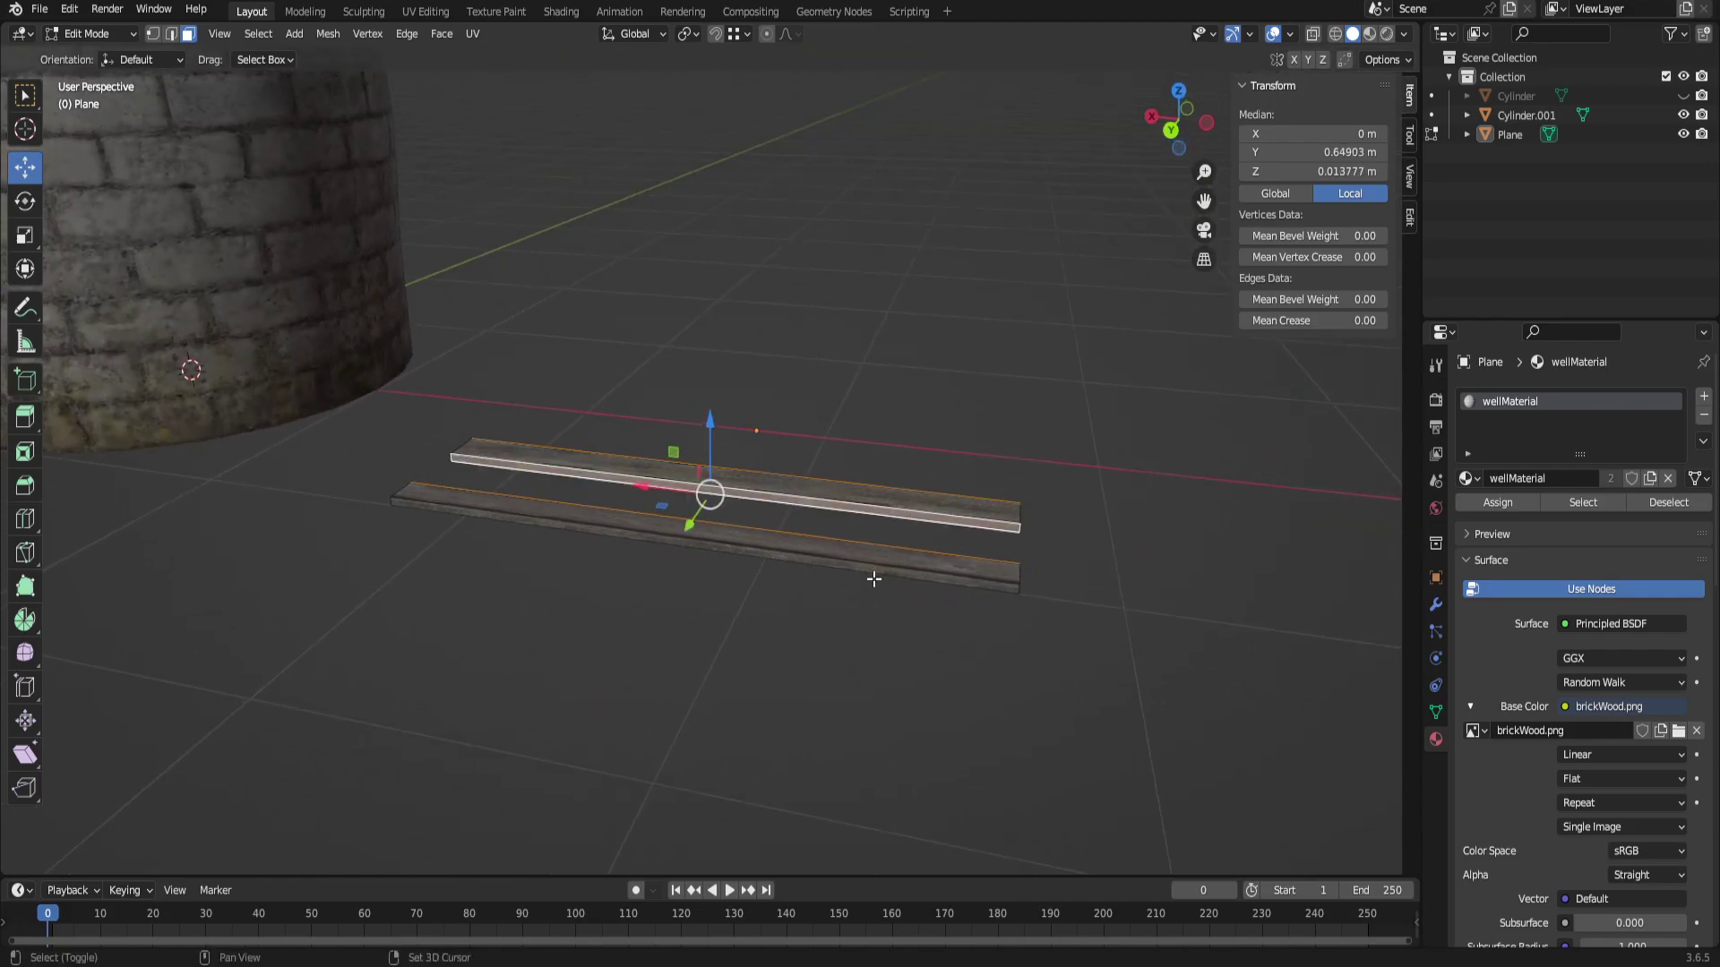
shift+click(880, 573)
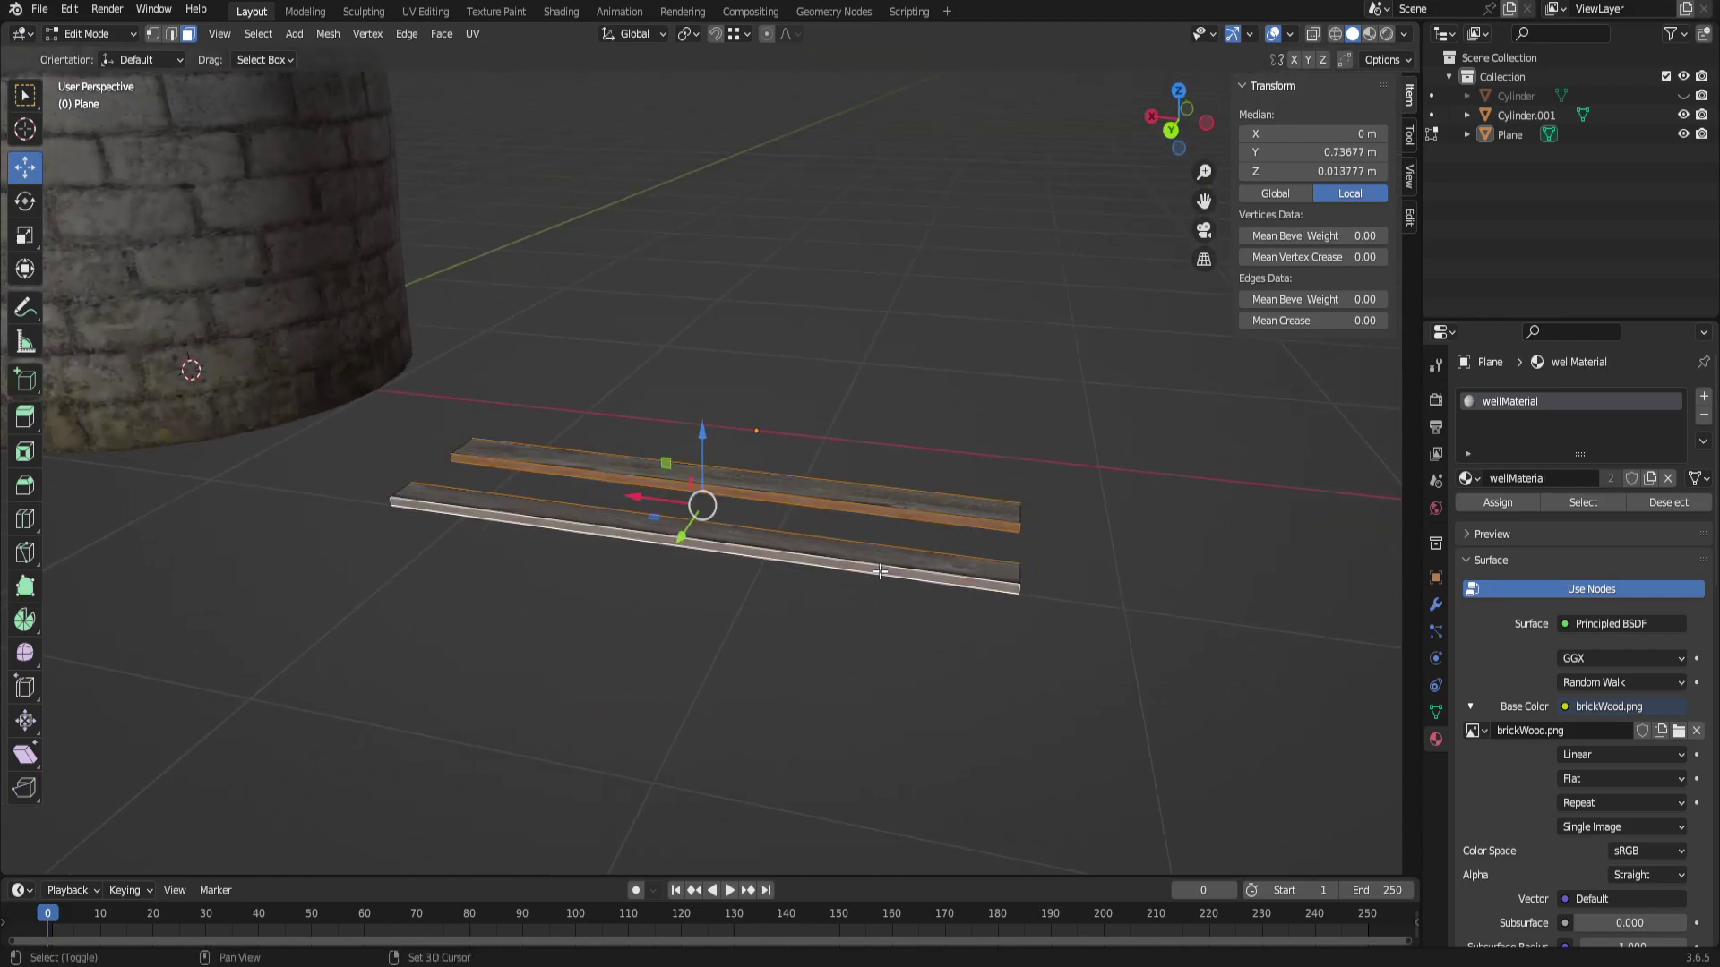
In the UV Editing workspace, unwrap the selected side faces from the back orthographic view with Project from View.
click(425, 11)
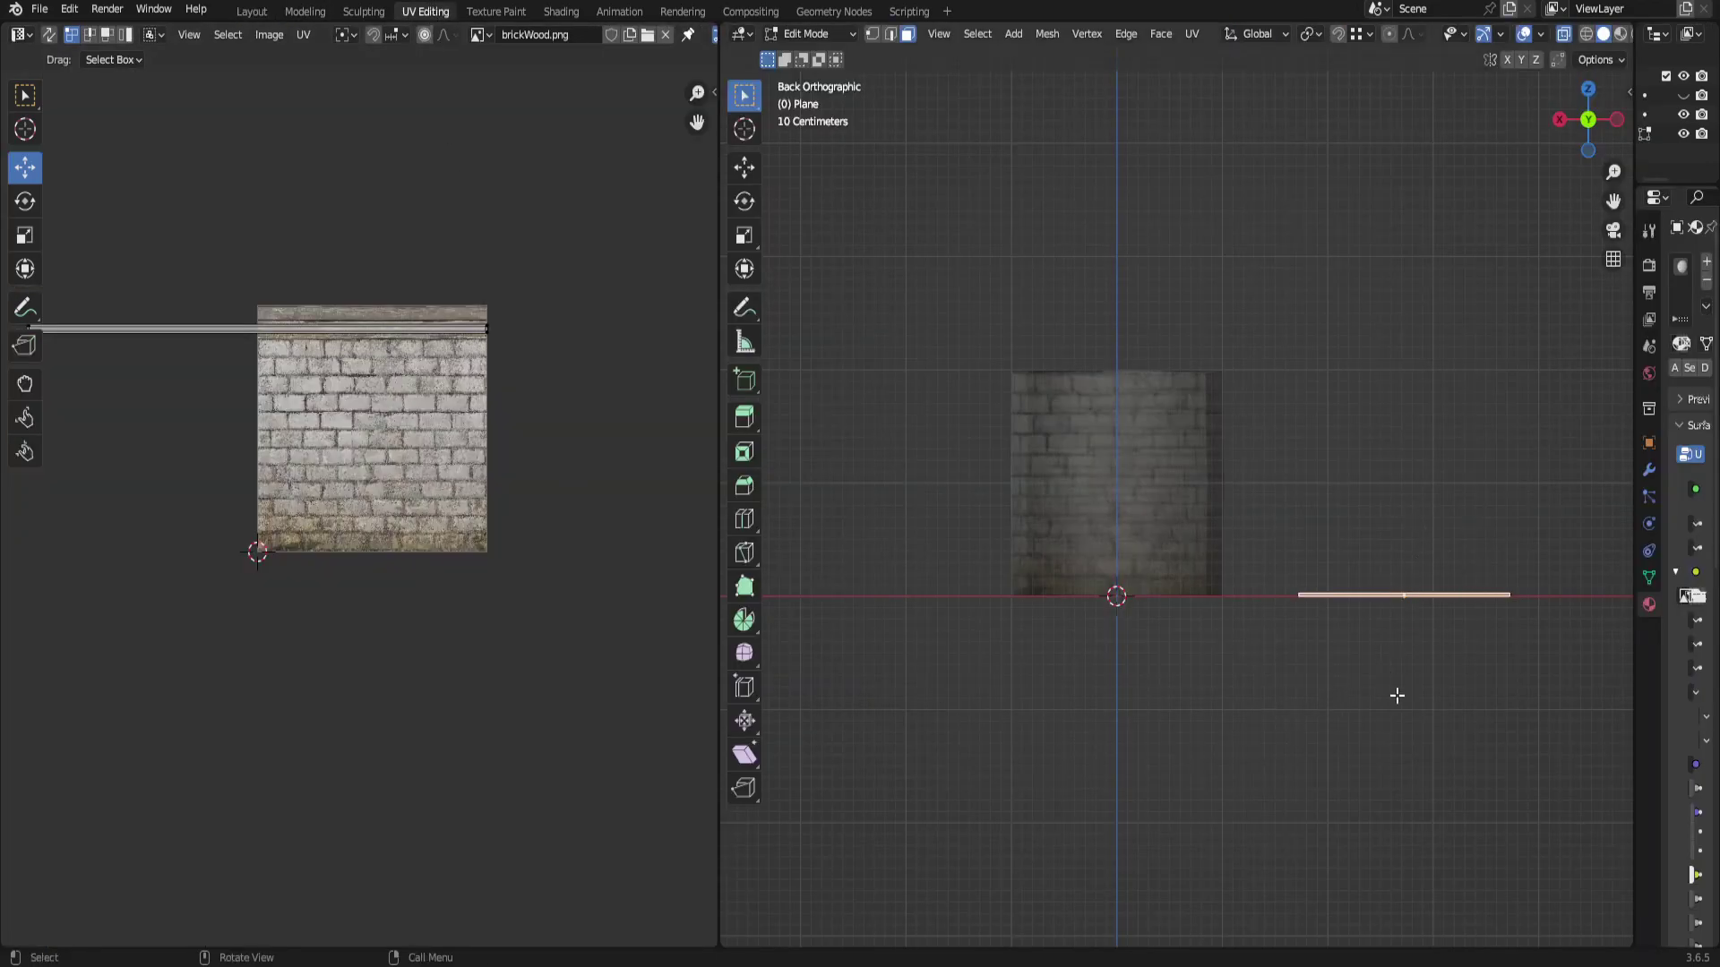
middle_drag(1397, 696, 1143, 549)
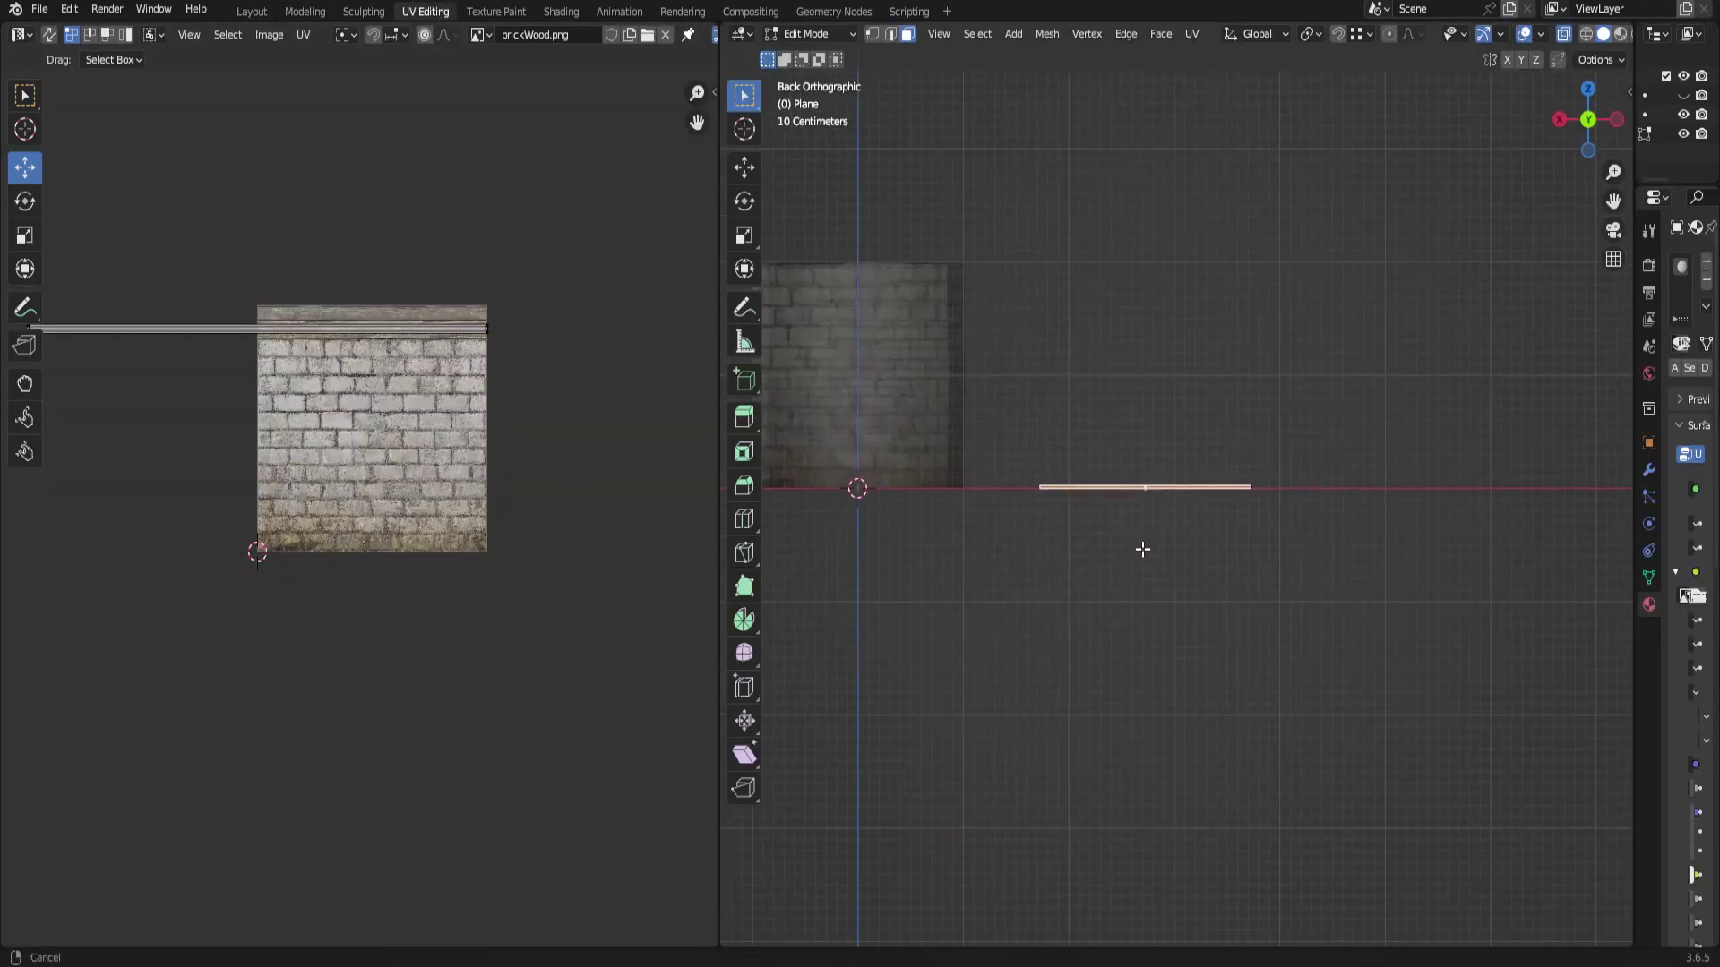
scroll(1144, 583, up, 7)
scroll(1144, 583, down, 3)
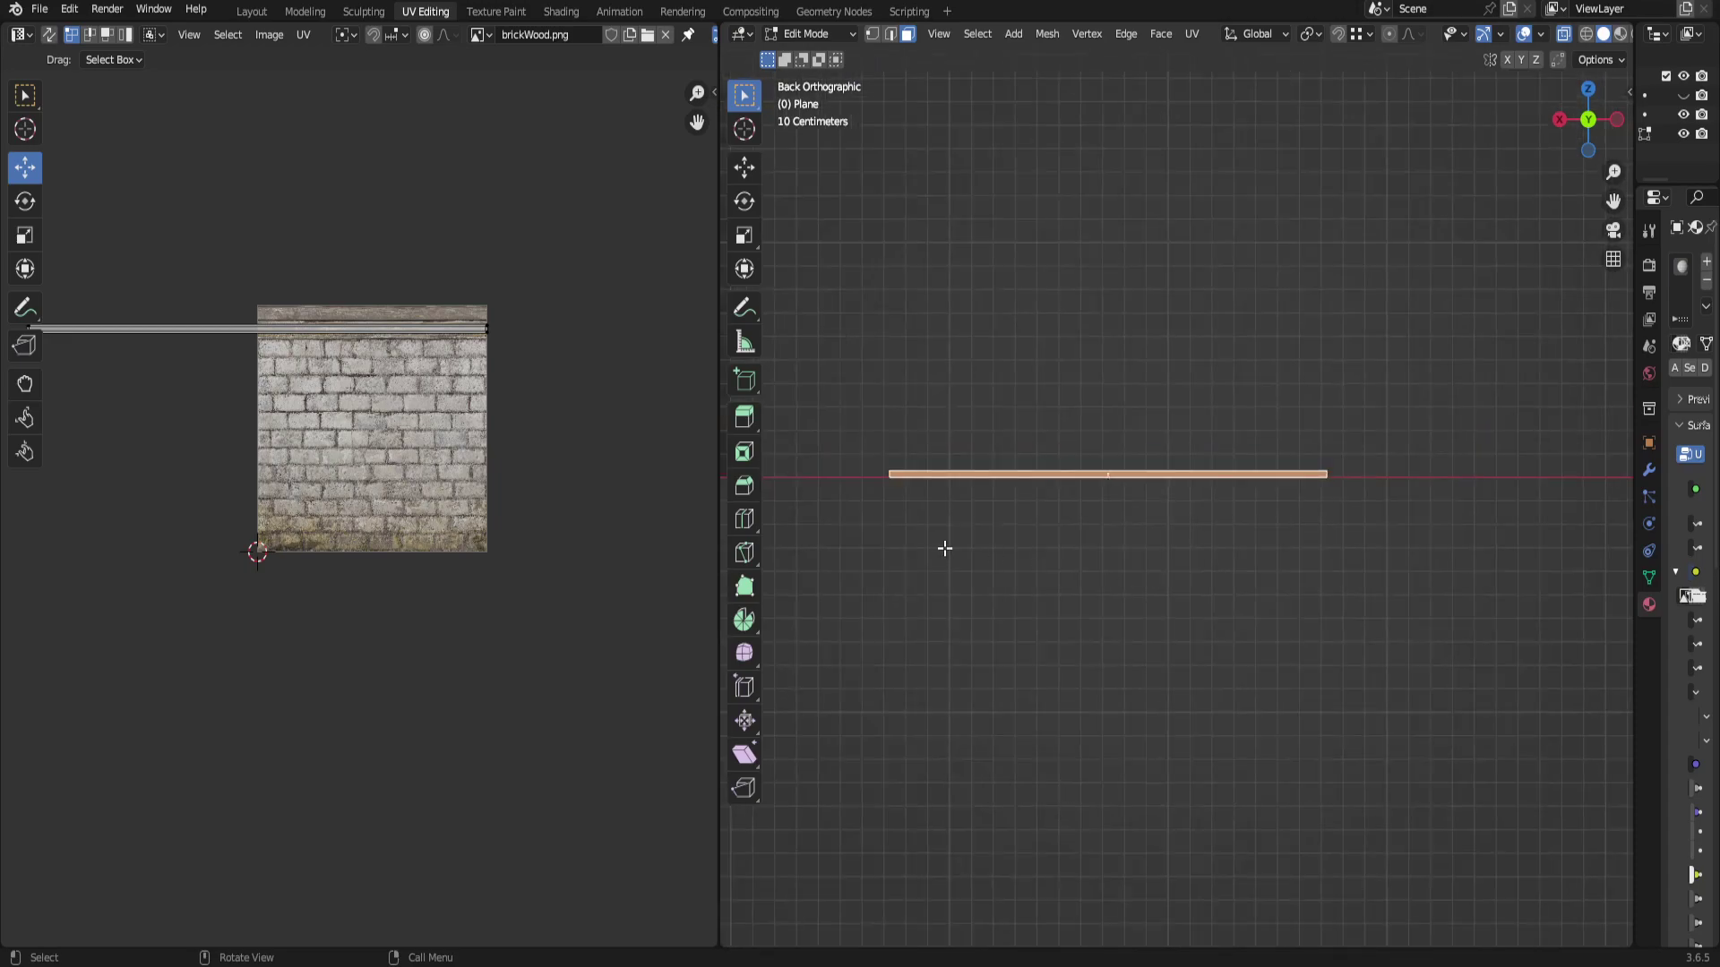
key(u)
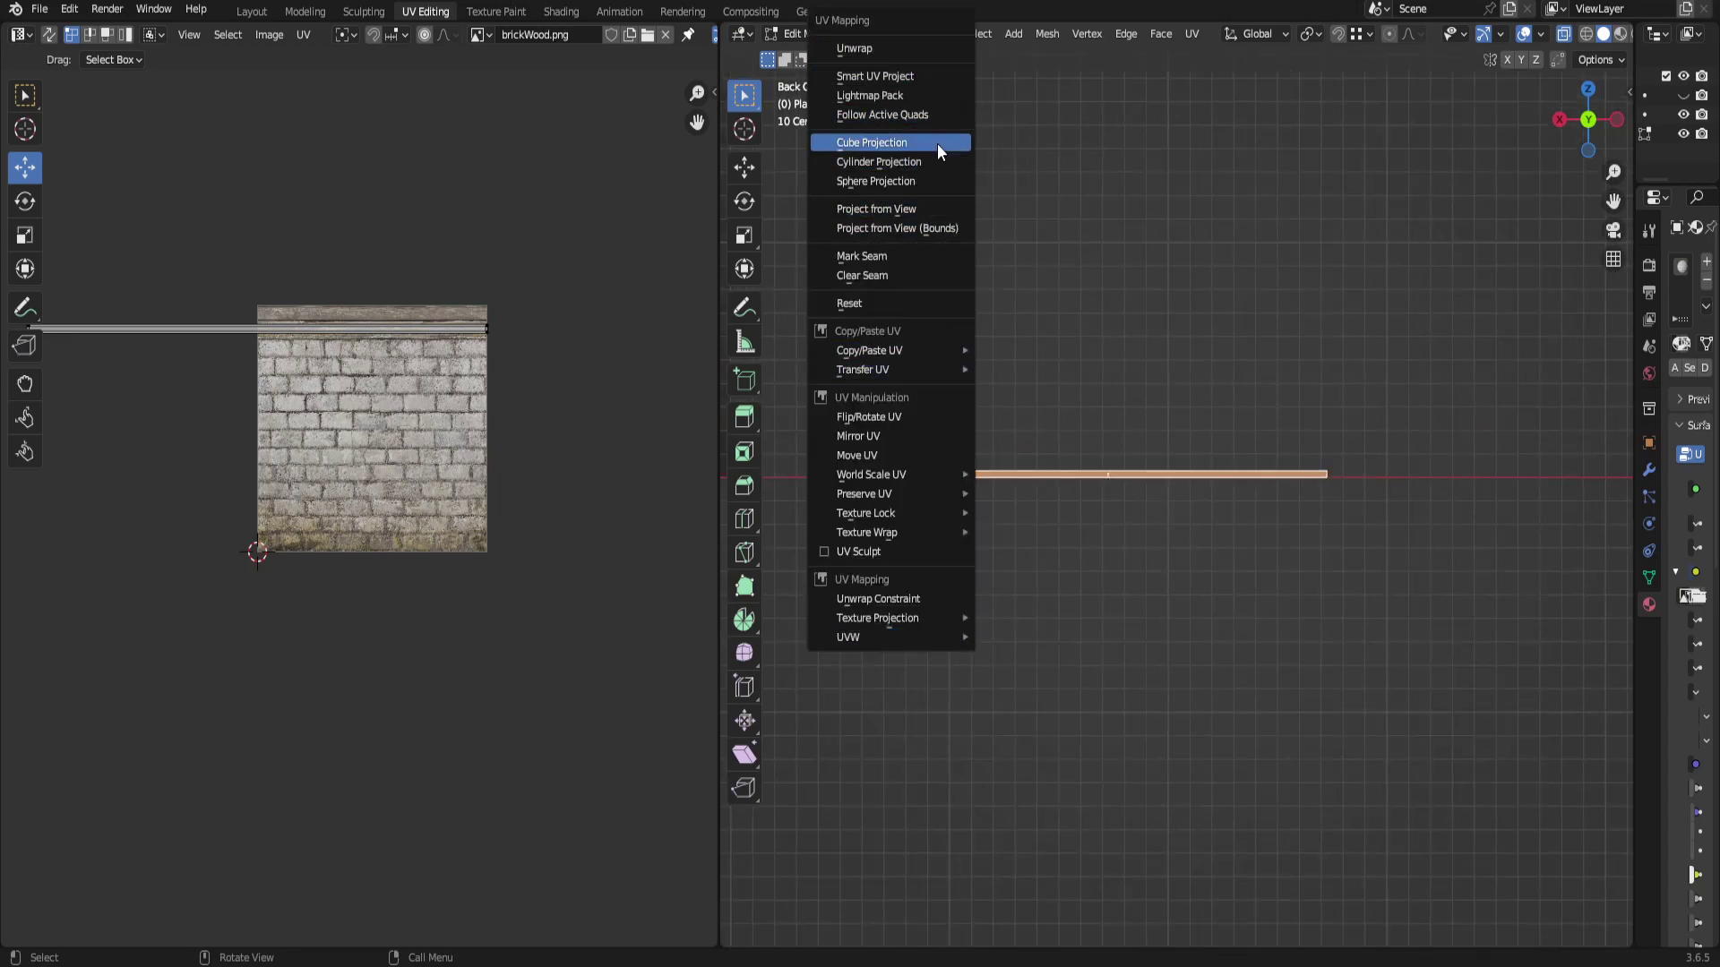
click(910, 204)
Move the projected side-face UVs up about 0.38 onto the lower wooden plank of the texture and scale them up uniformly.
drag(234, 358, 586, 526)
drag(357, 343, 360, 250)
key(s)
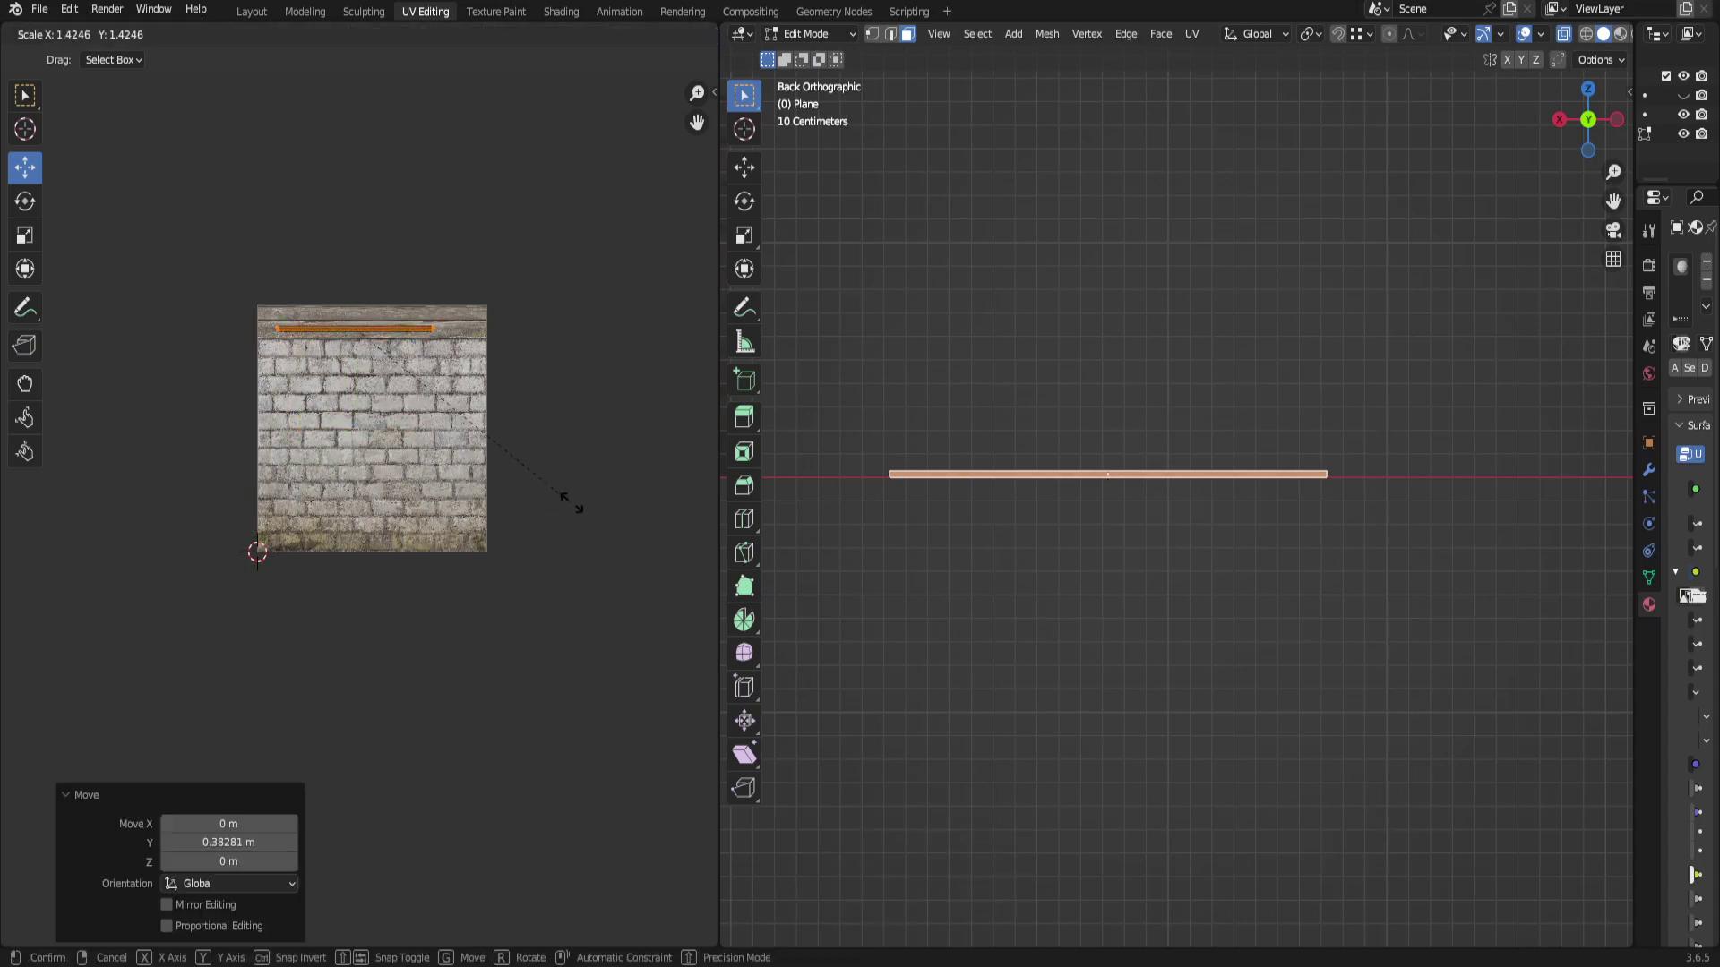
key(Return)
click(1482, 604)
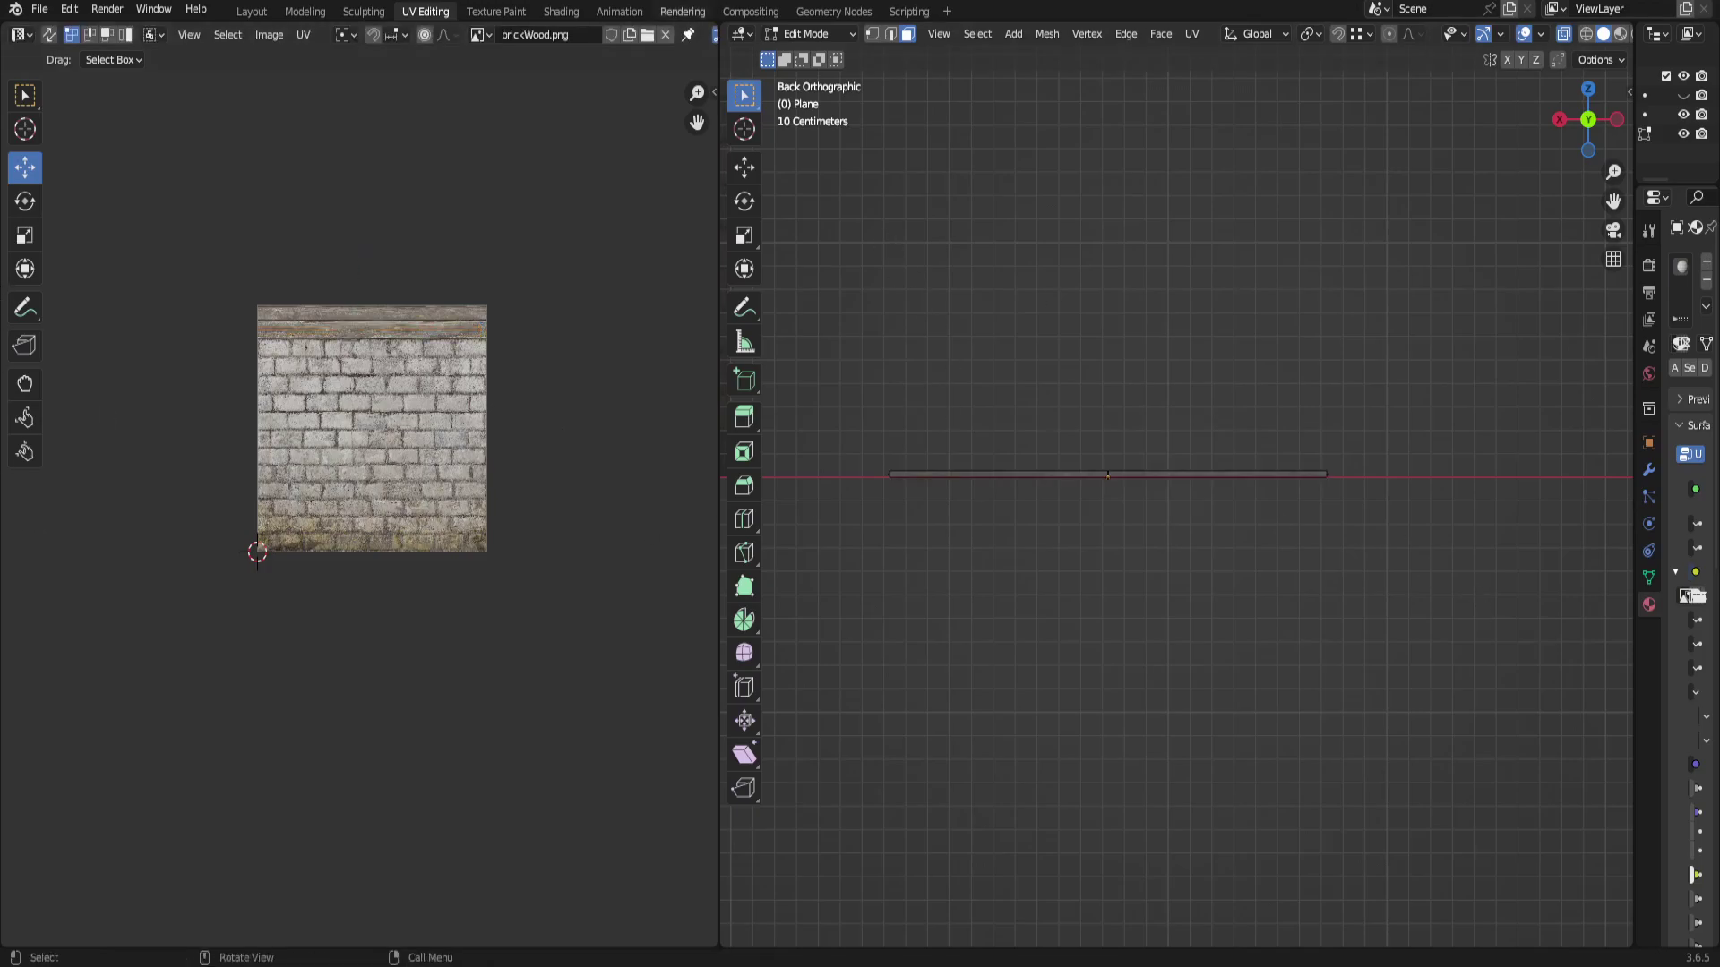
In the Layout workspace, move the wider plank onto the well's rim, at a median of about X 2.65 m, Y 0.53 m, Z 2.01 m.
click(254, 11)
middle_drag(821, 798, 670, 573)
click(729, 518)
key(Tab)
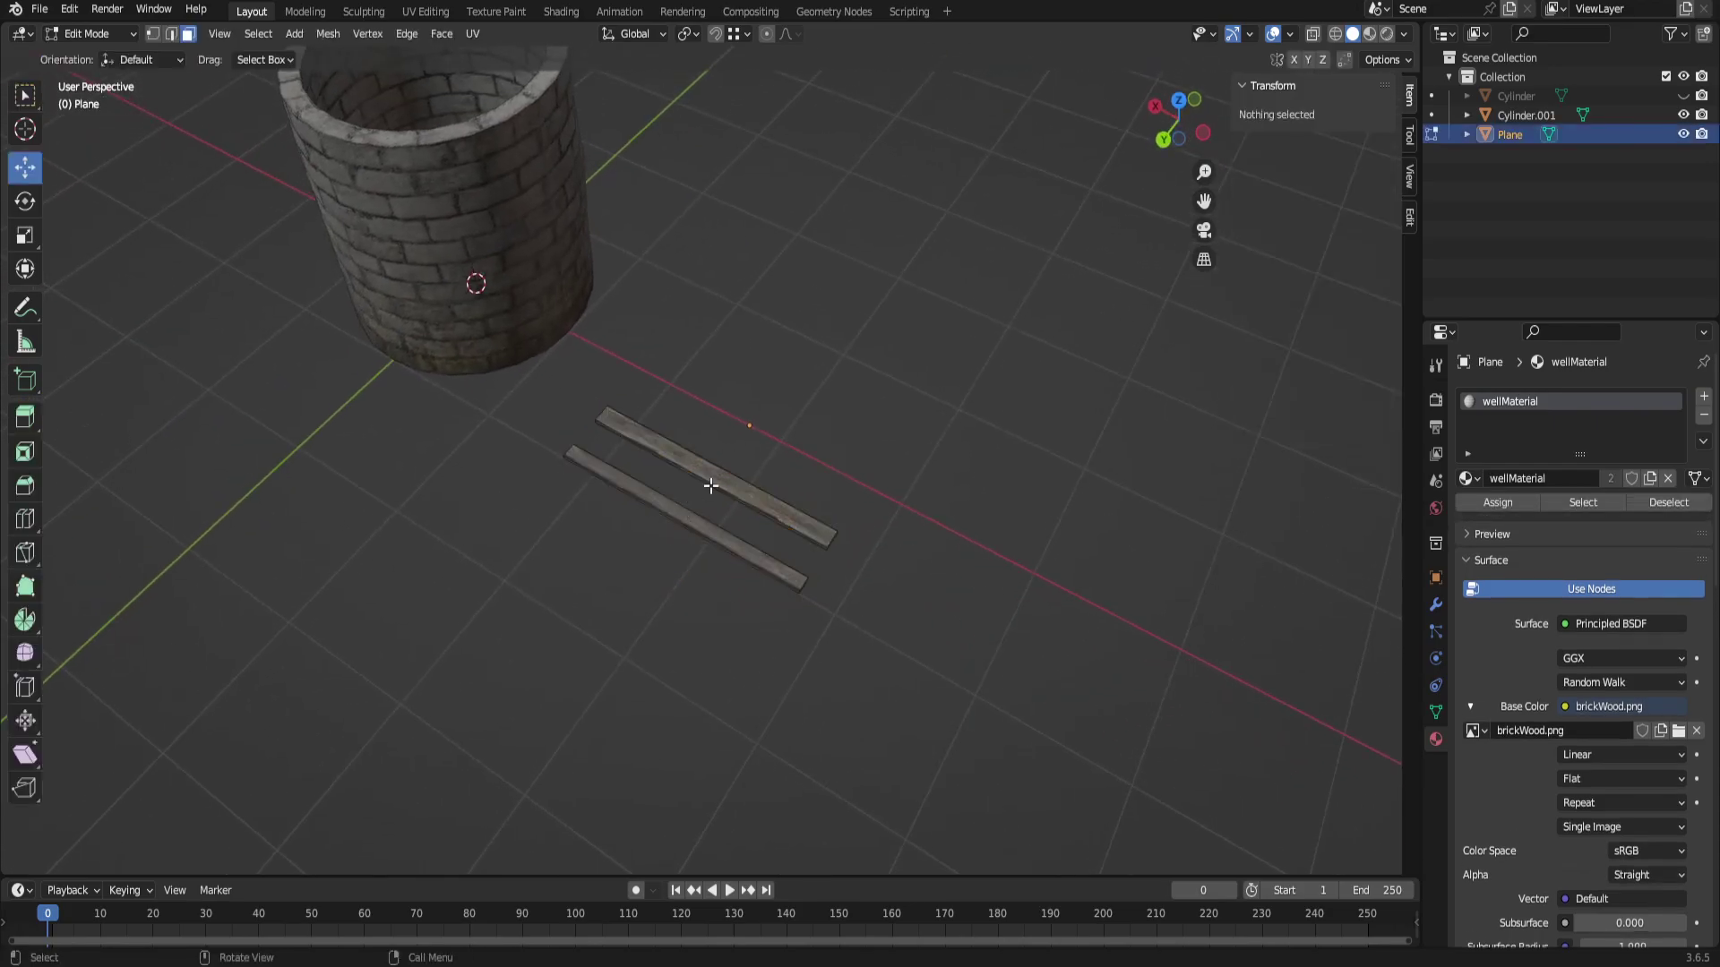
key(l)
drag(711, 439, 710, 153)
middle_drag(710, 153, 790, 383)
drag(790, 384, 511, 231)
drag(474, 287, 448, 273)
scroll(624, 520, down, 2)
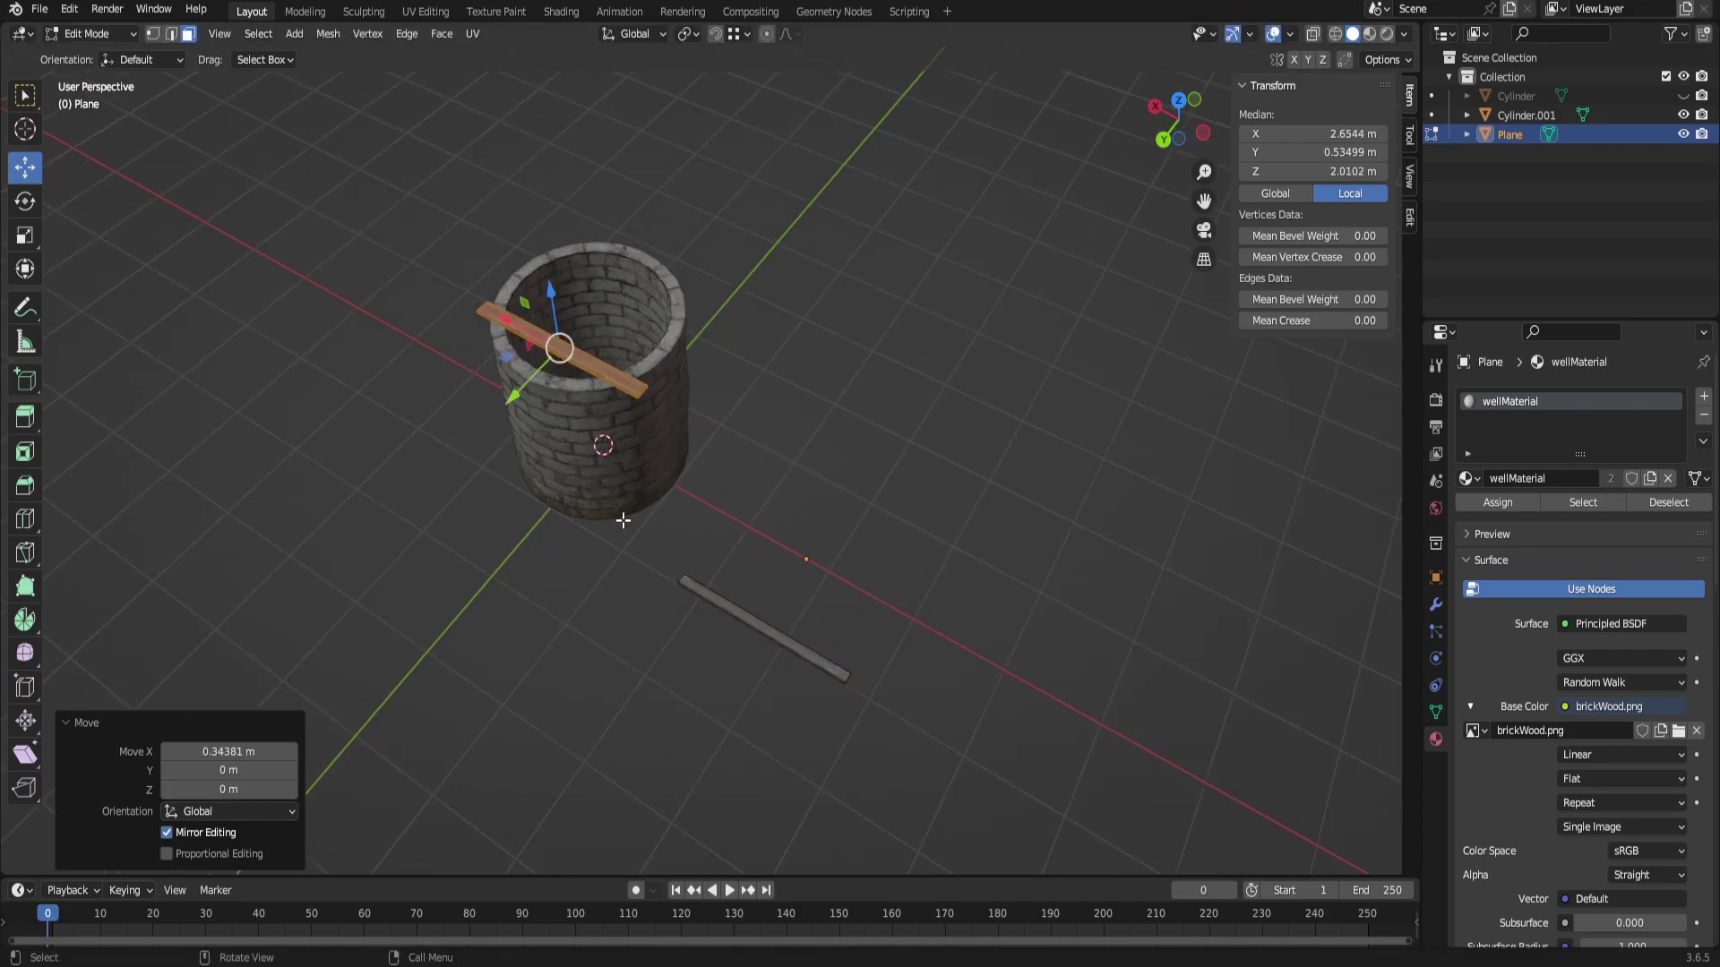
click(732, 608)
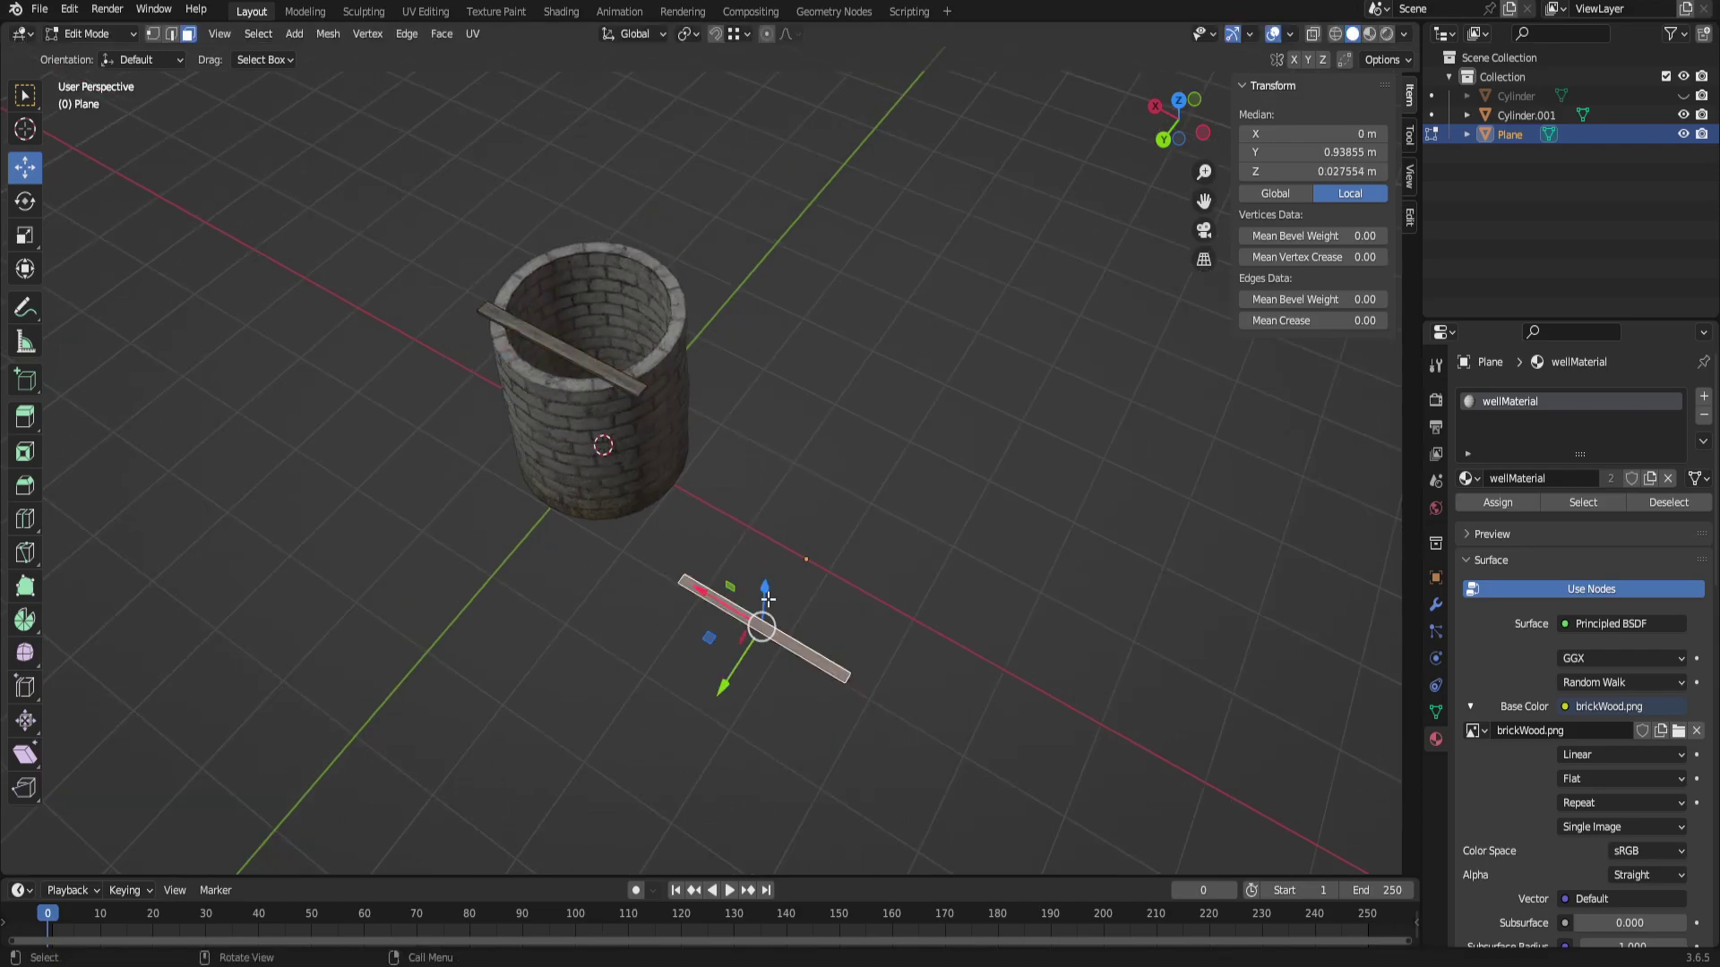
key(e)
click(833, 358)
key(ctrl+z)
Select the whole narrower plank and raise it to a median height of about 3.39 m.
key(l)
drag(774, 594, 806, 353)
key(r)
key(9)
key(0)
key(Return)
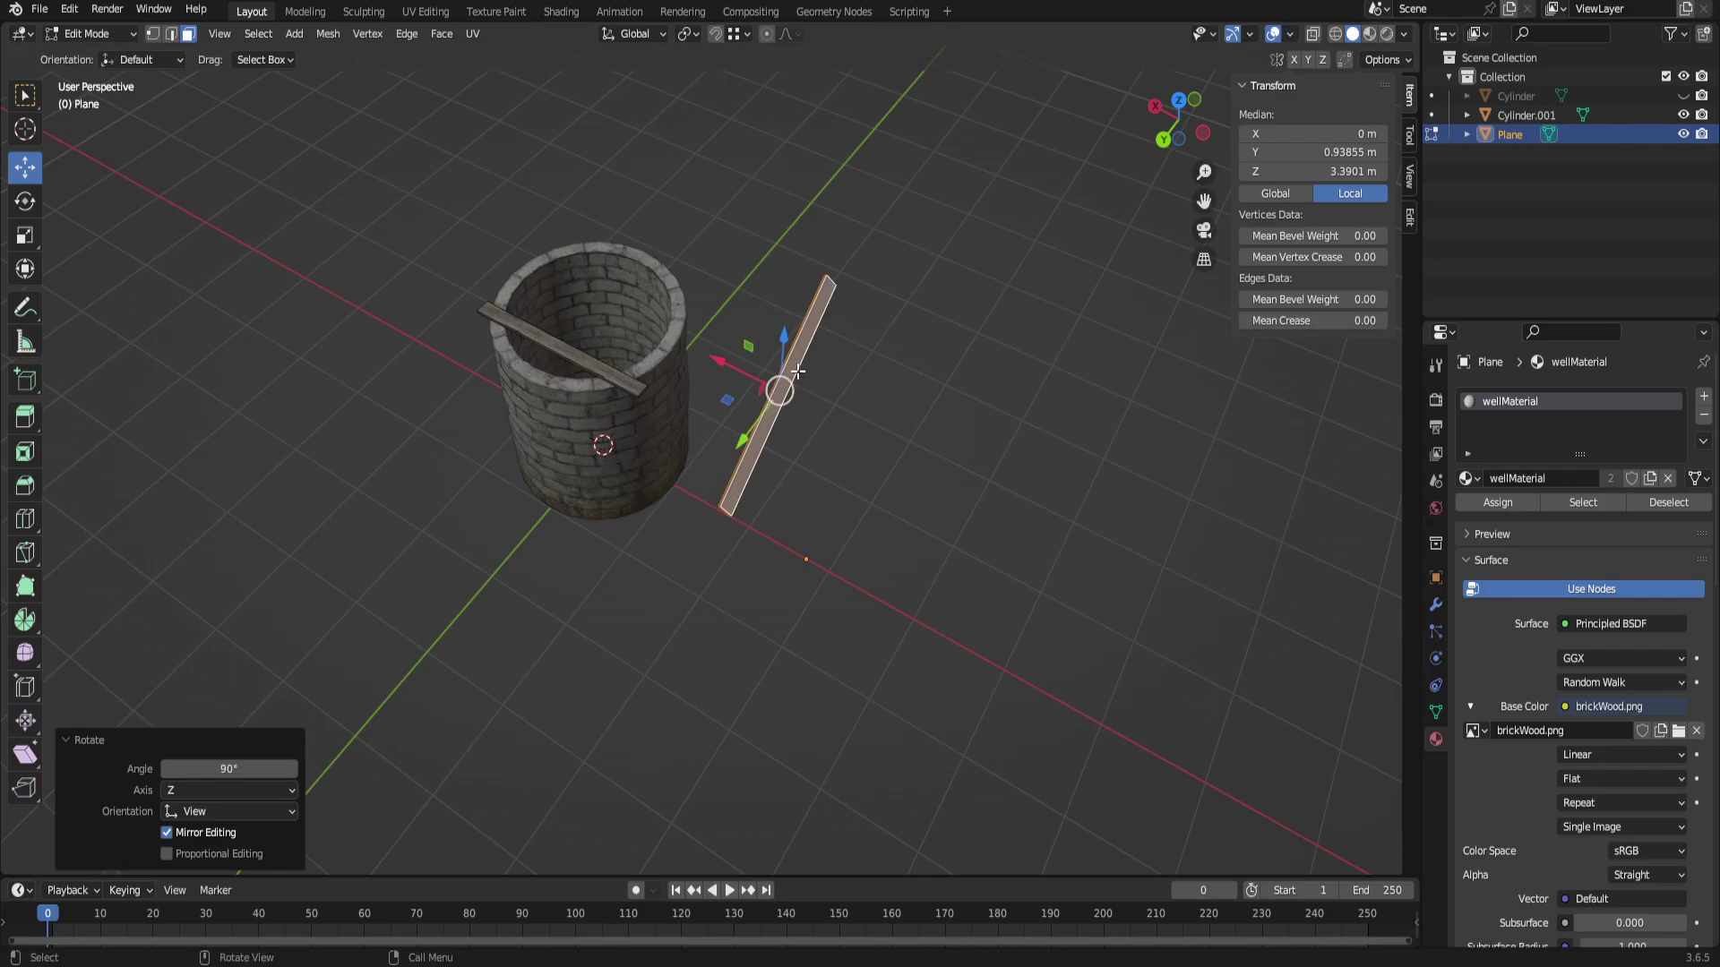
middle_drag(798, 417, 770, 336)
key(ctrl+z)
Stand the narrower plank upright by rotating it 90° about Y, and move it about 3.21 m along X beside the well.
key(r)
key(y)
key(9)
key(0)
key(Return)
key(g)
key(x)
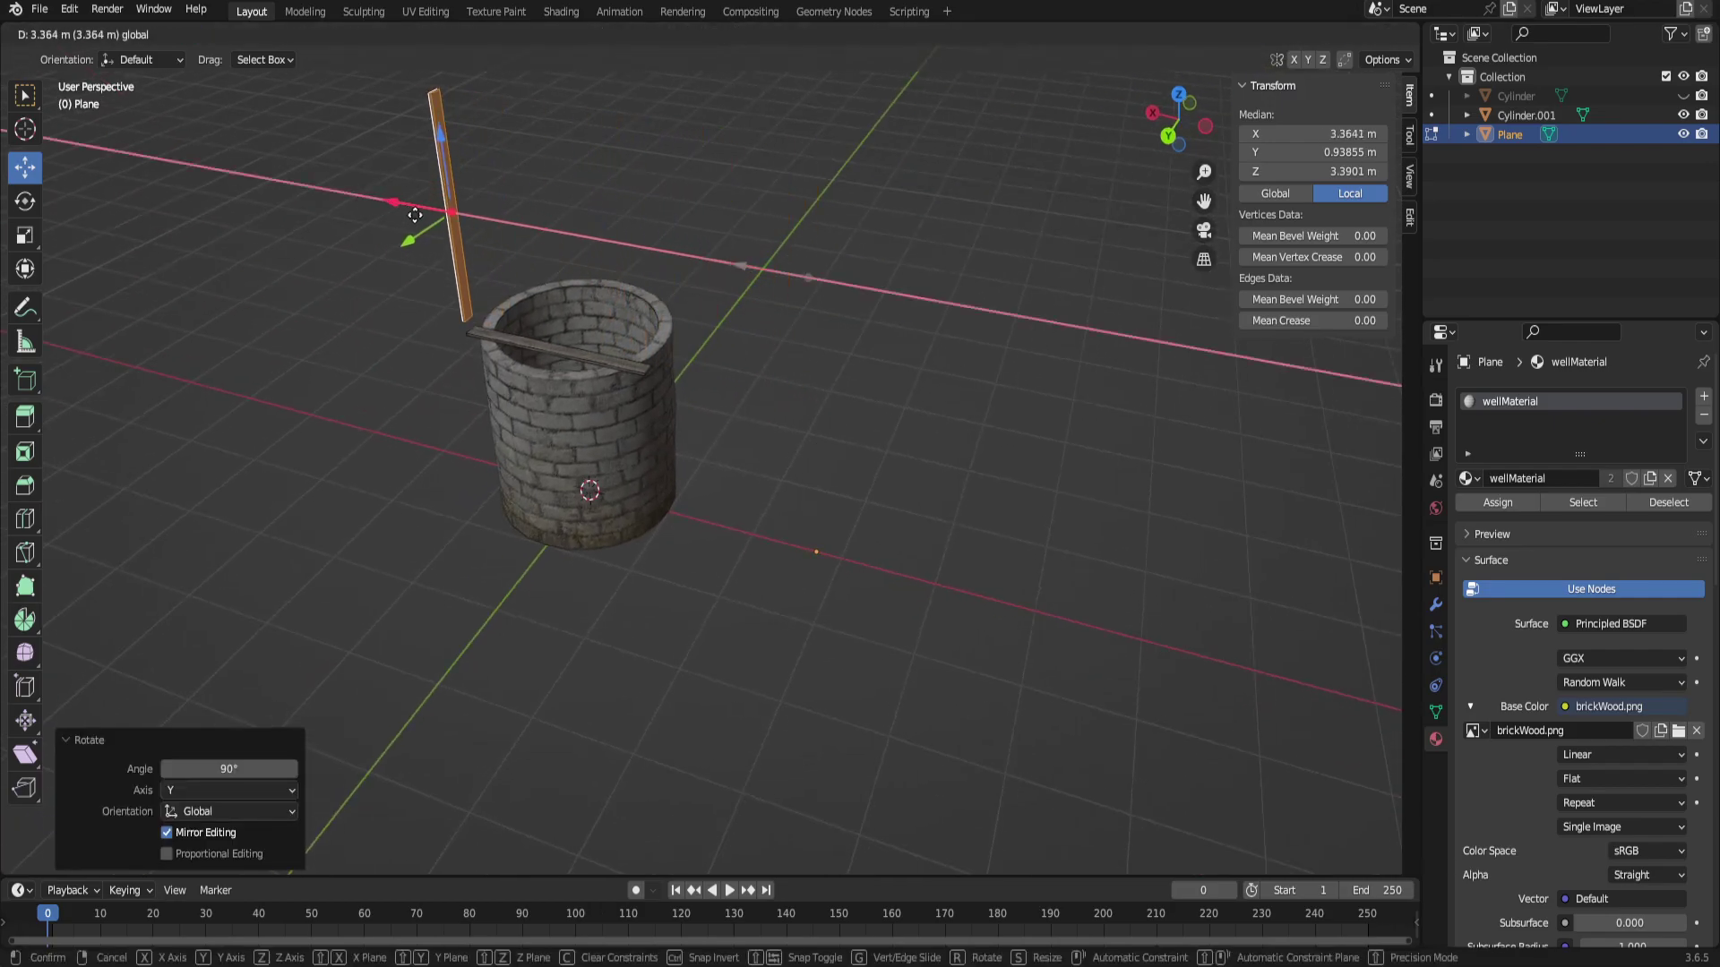
click(403, 208)
scroll(762, 480, down, 2)
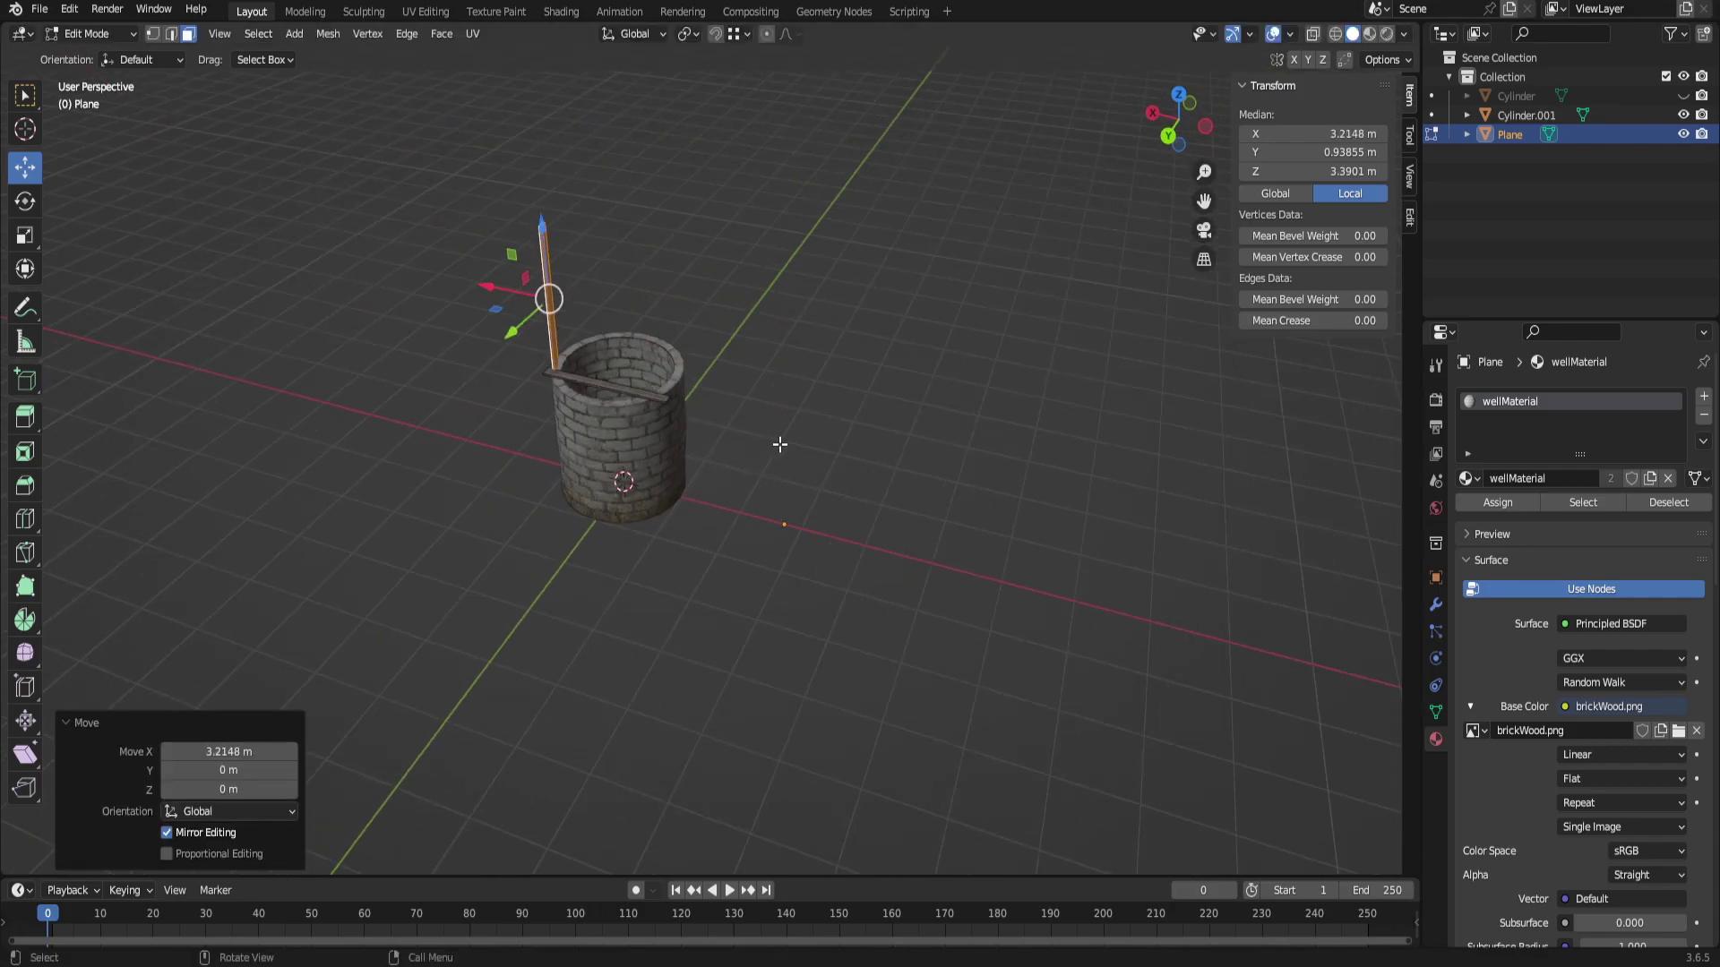
In Object Mode, select the well and replace its material's base color image with brickInk.png from C:\Teaching.
key(Tab)
middle_drag(748, 439, 401, 556)
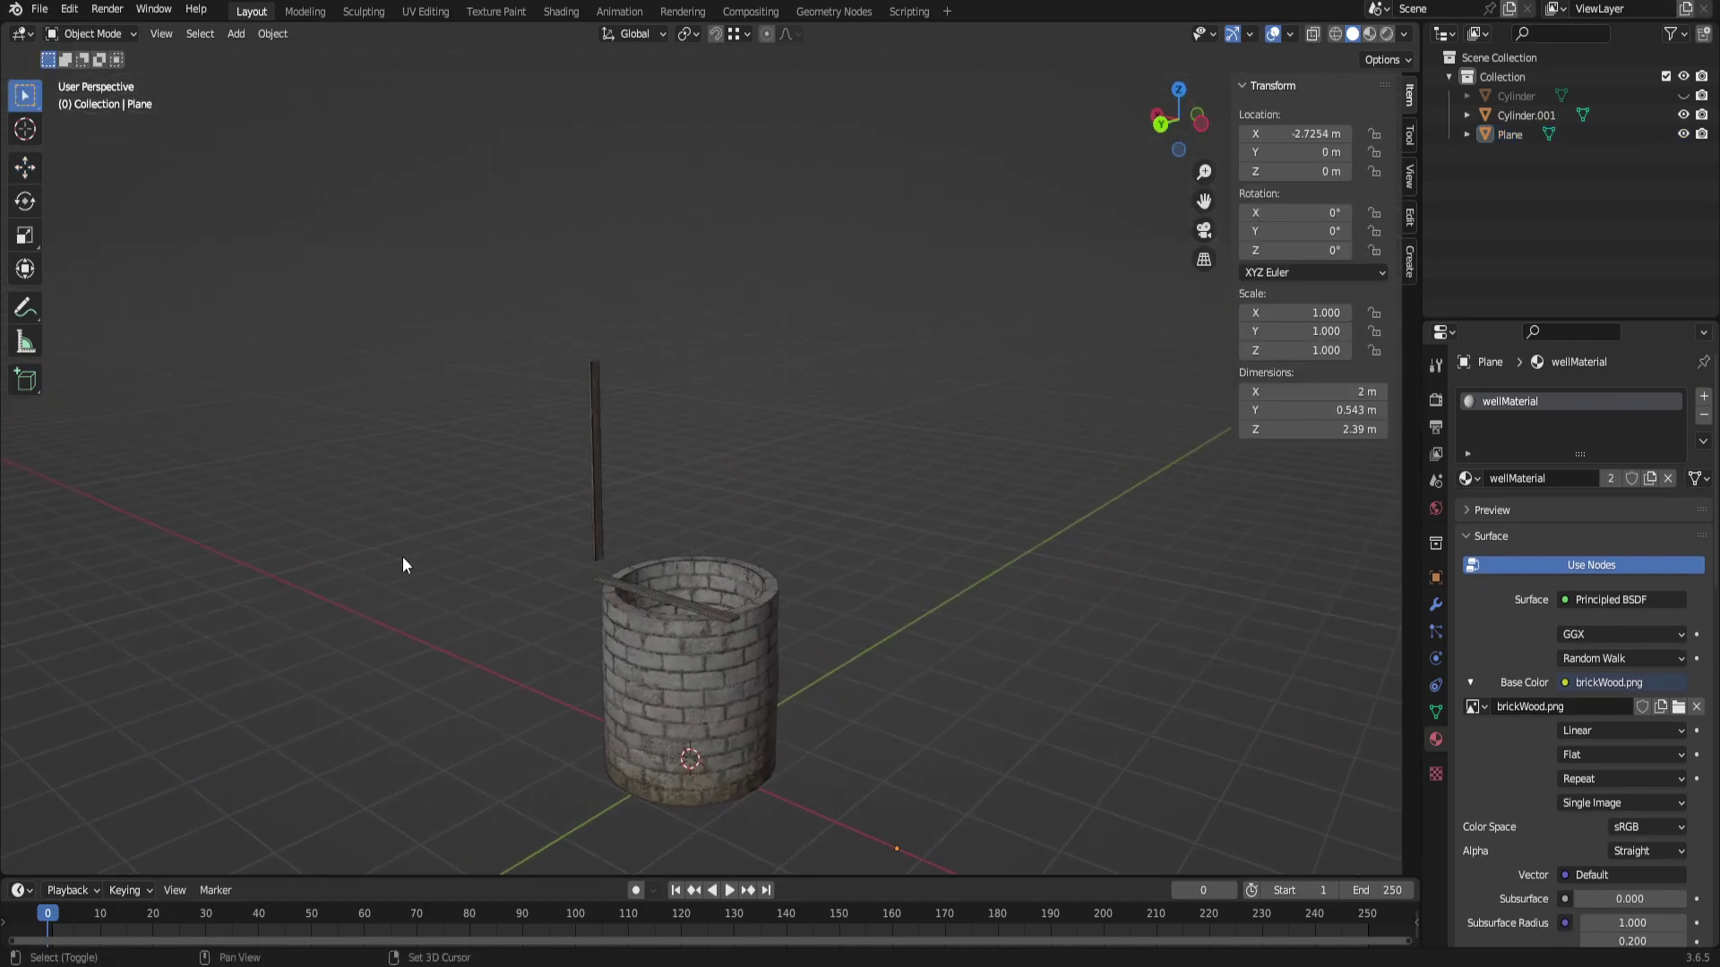
scroll(647, 688, up, 2)
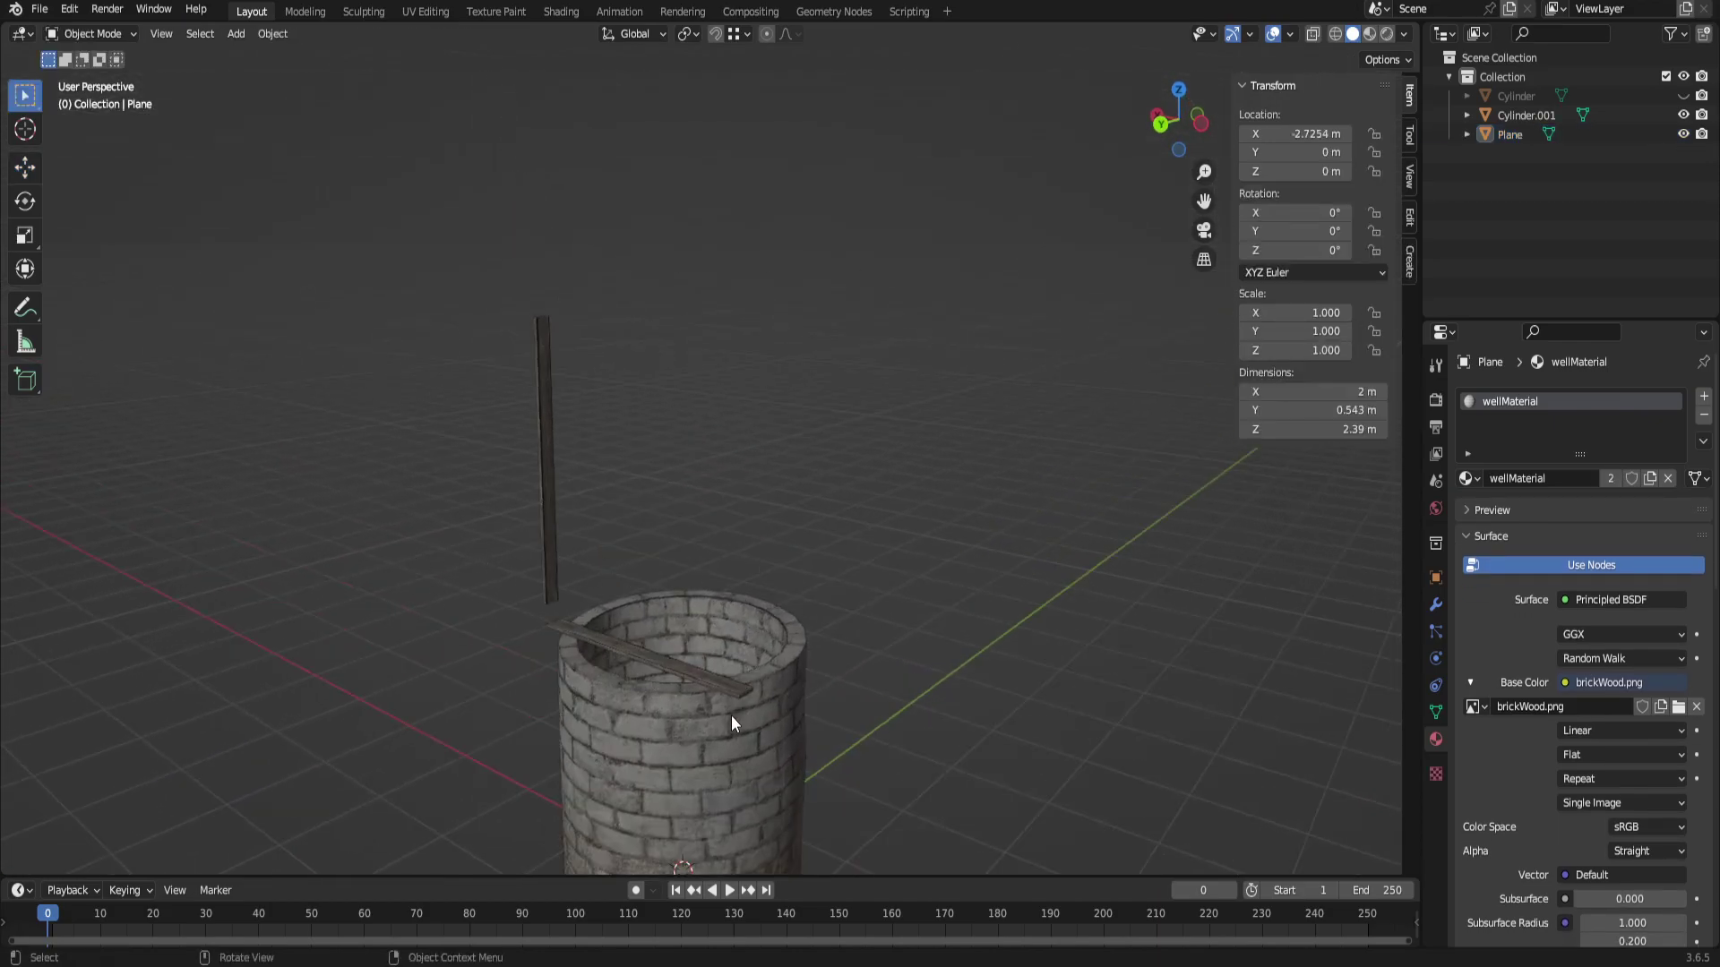
scroll(757, 696, down, 1)
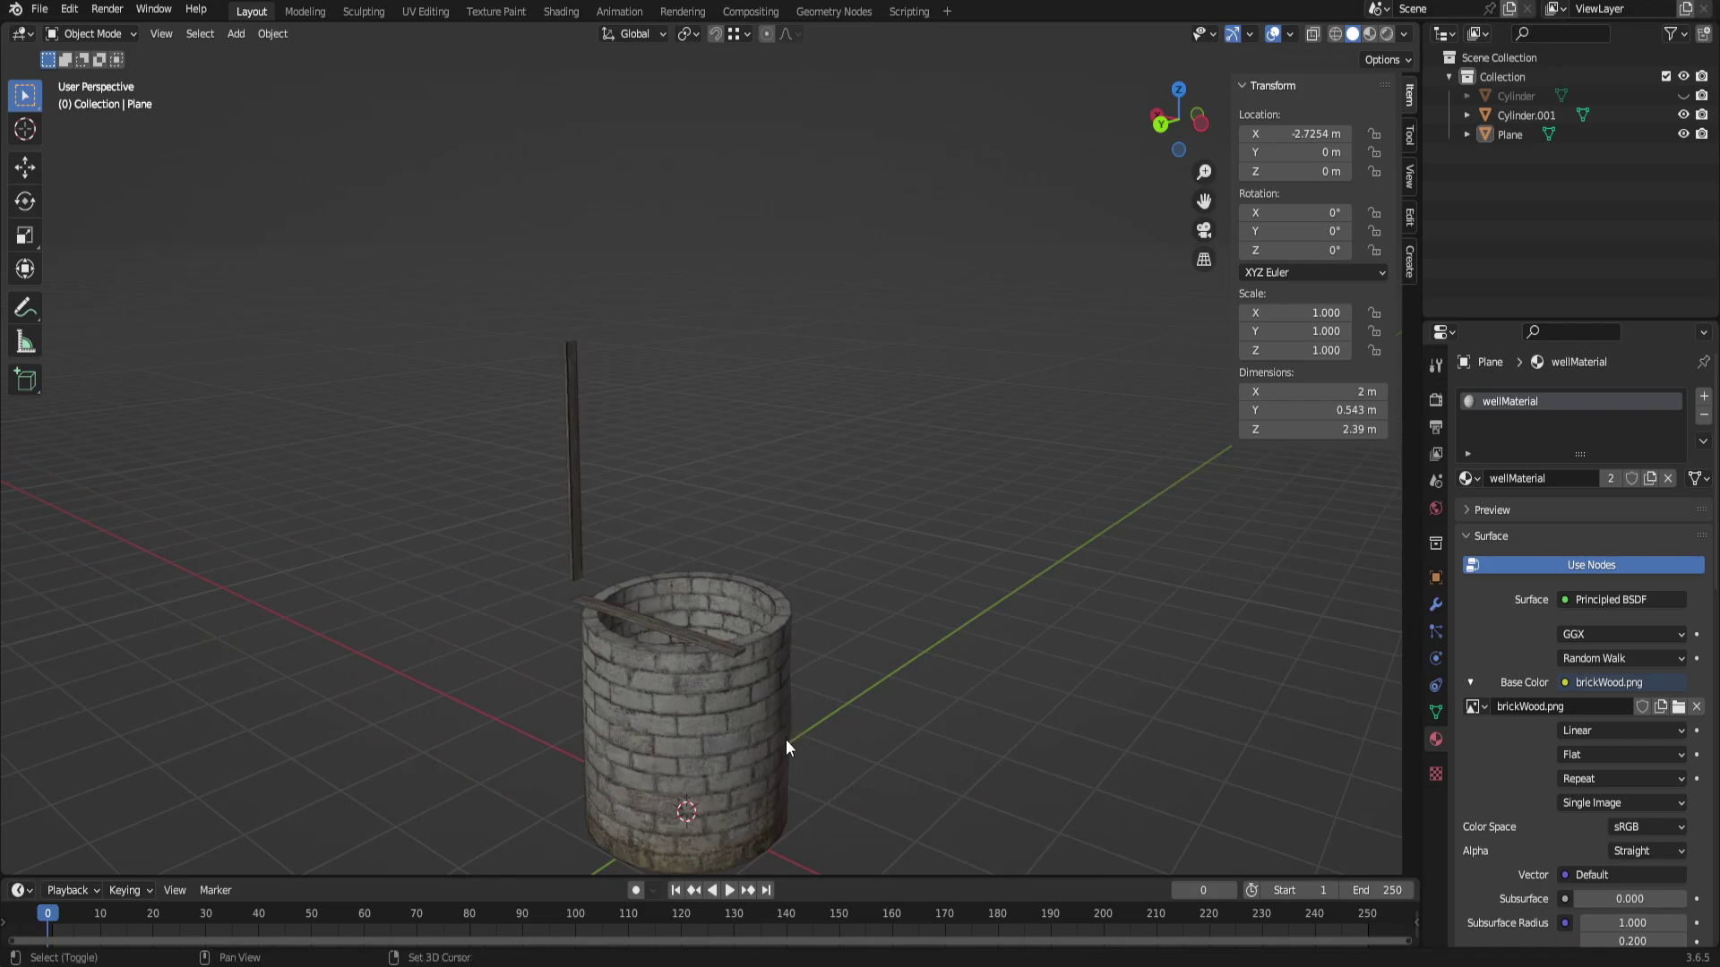
shift+middle_drag(786, 739, 836, 578)
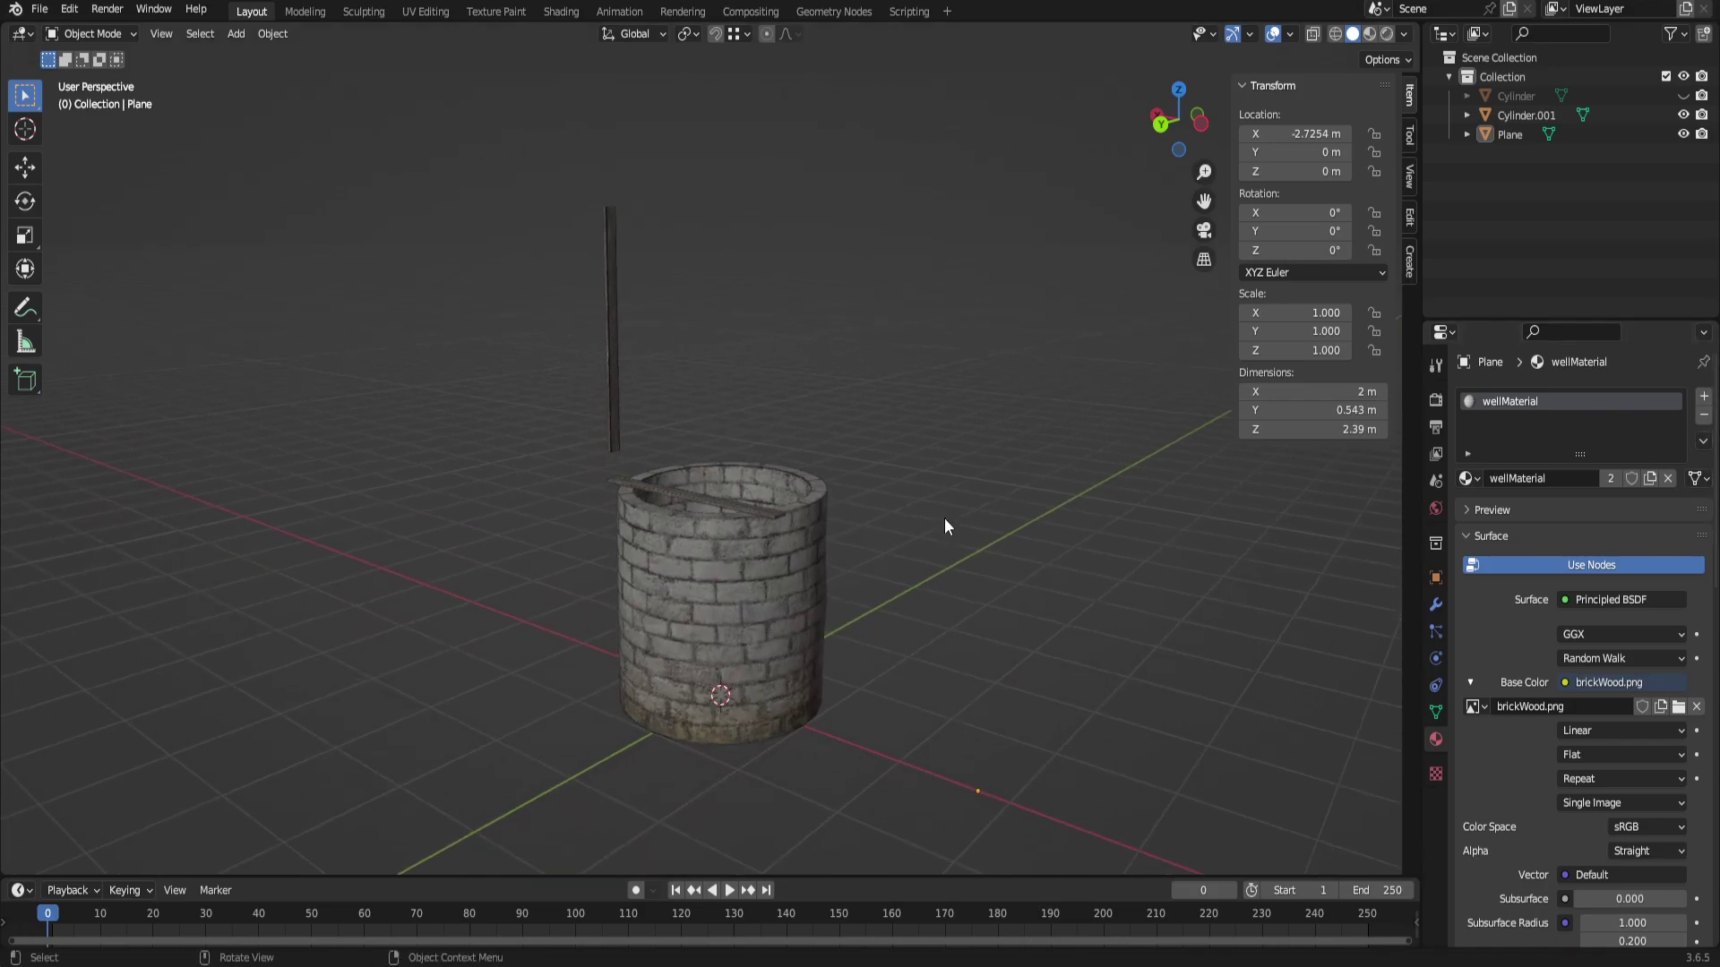
click(788, 555)
scroll(912, 639, up, 2)
middle_drag(925, 642, 883, 400)
scroll(883, 399, up, 2)
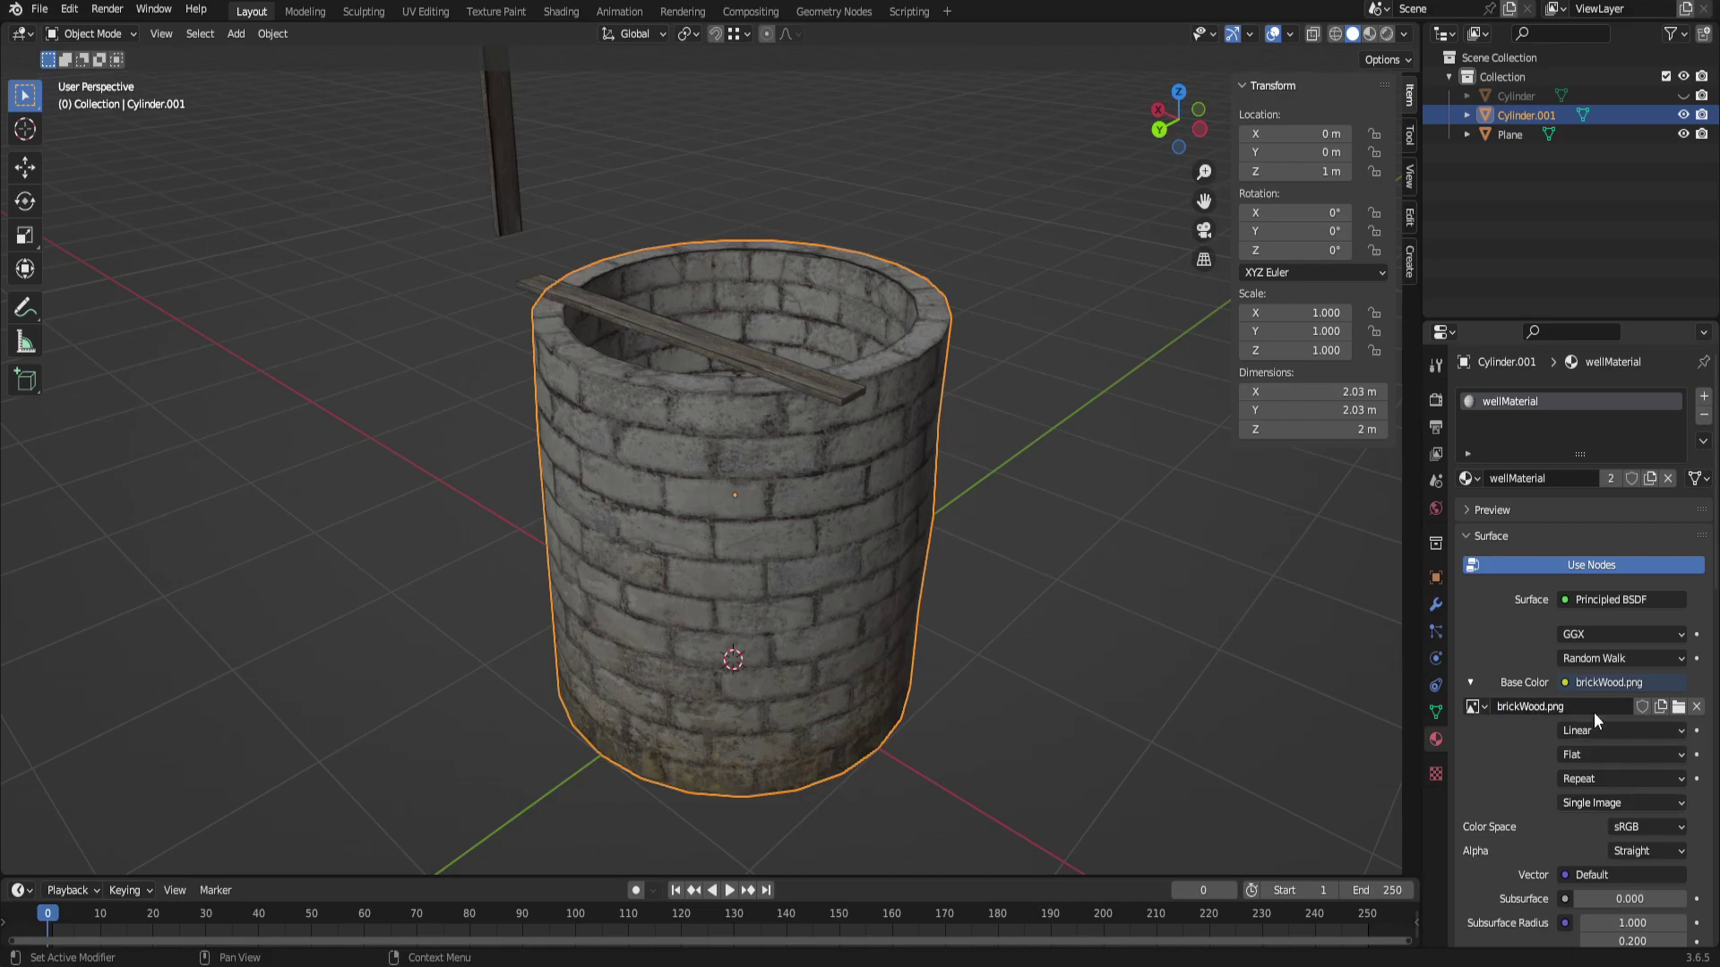
click(1680, 707)
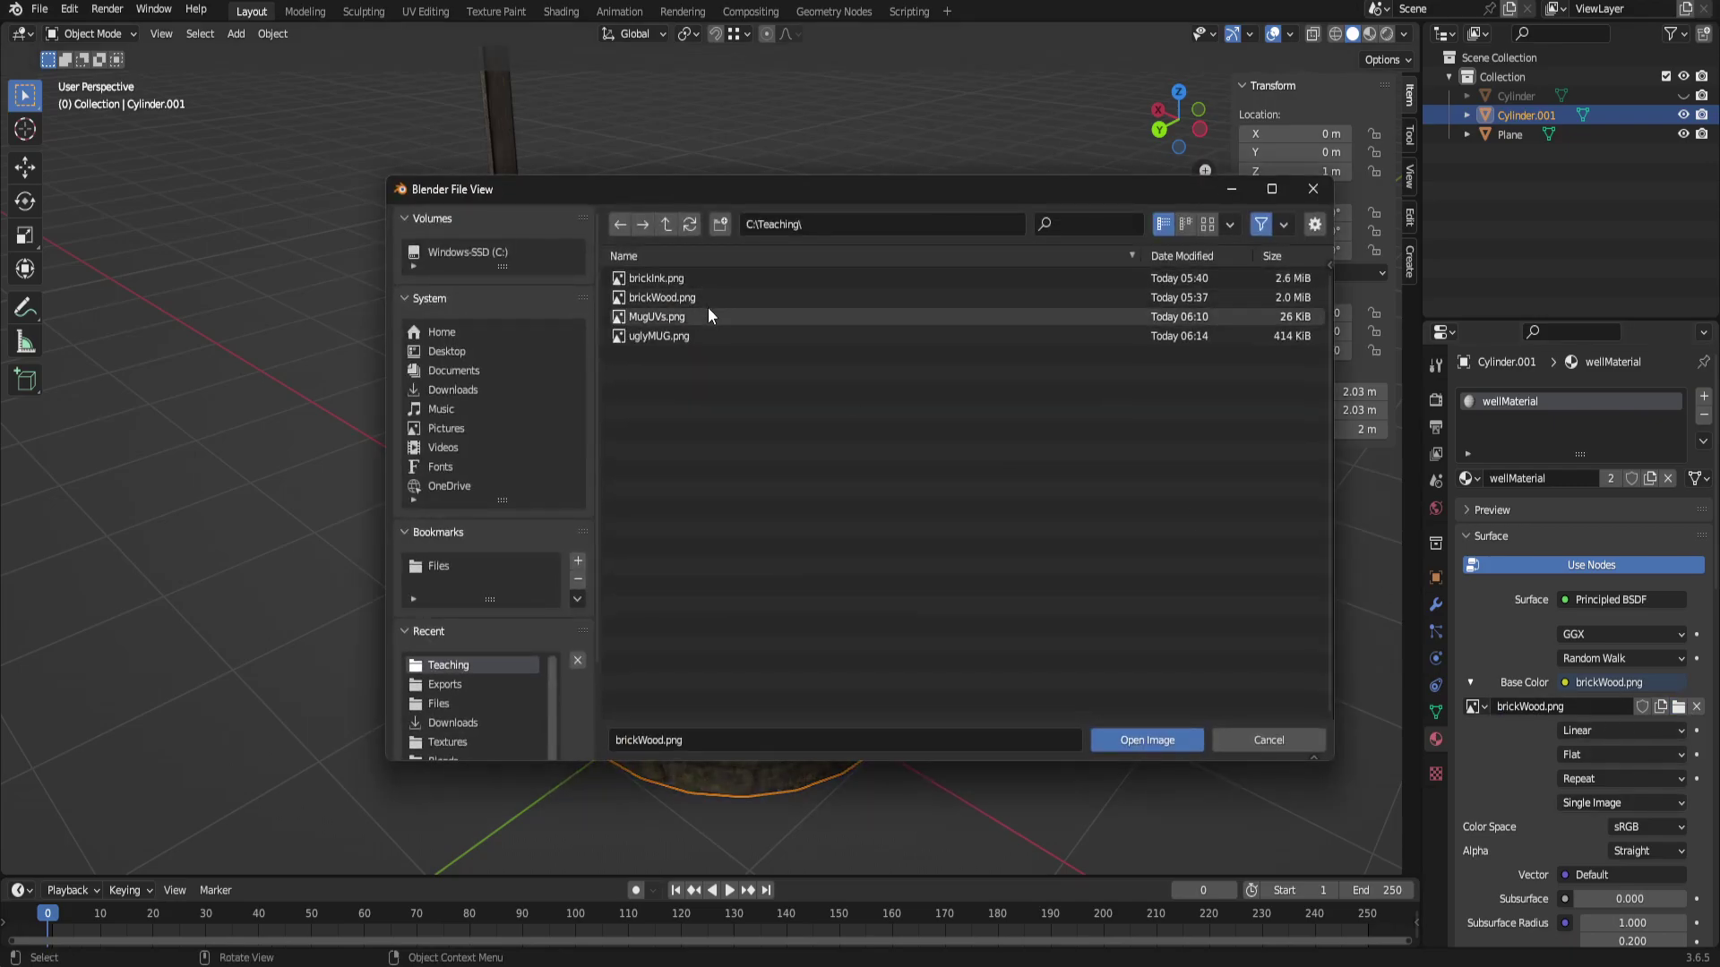
click(715, 278)
click(1160, 740)
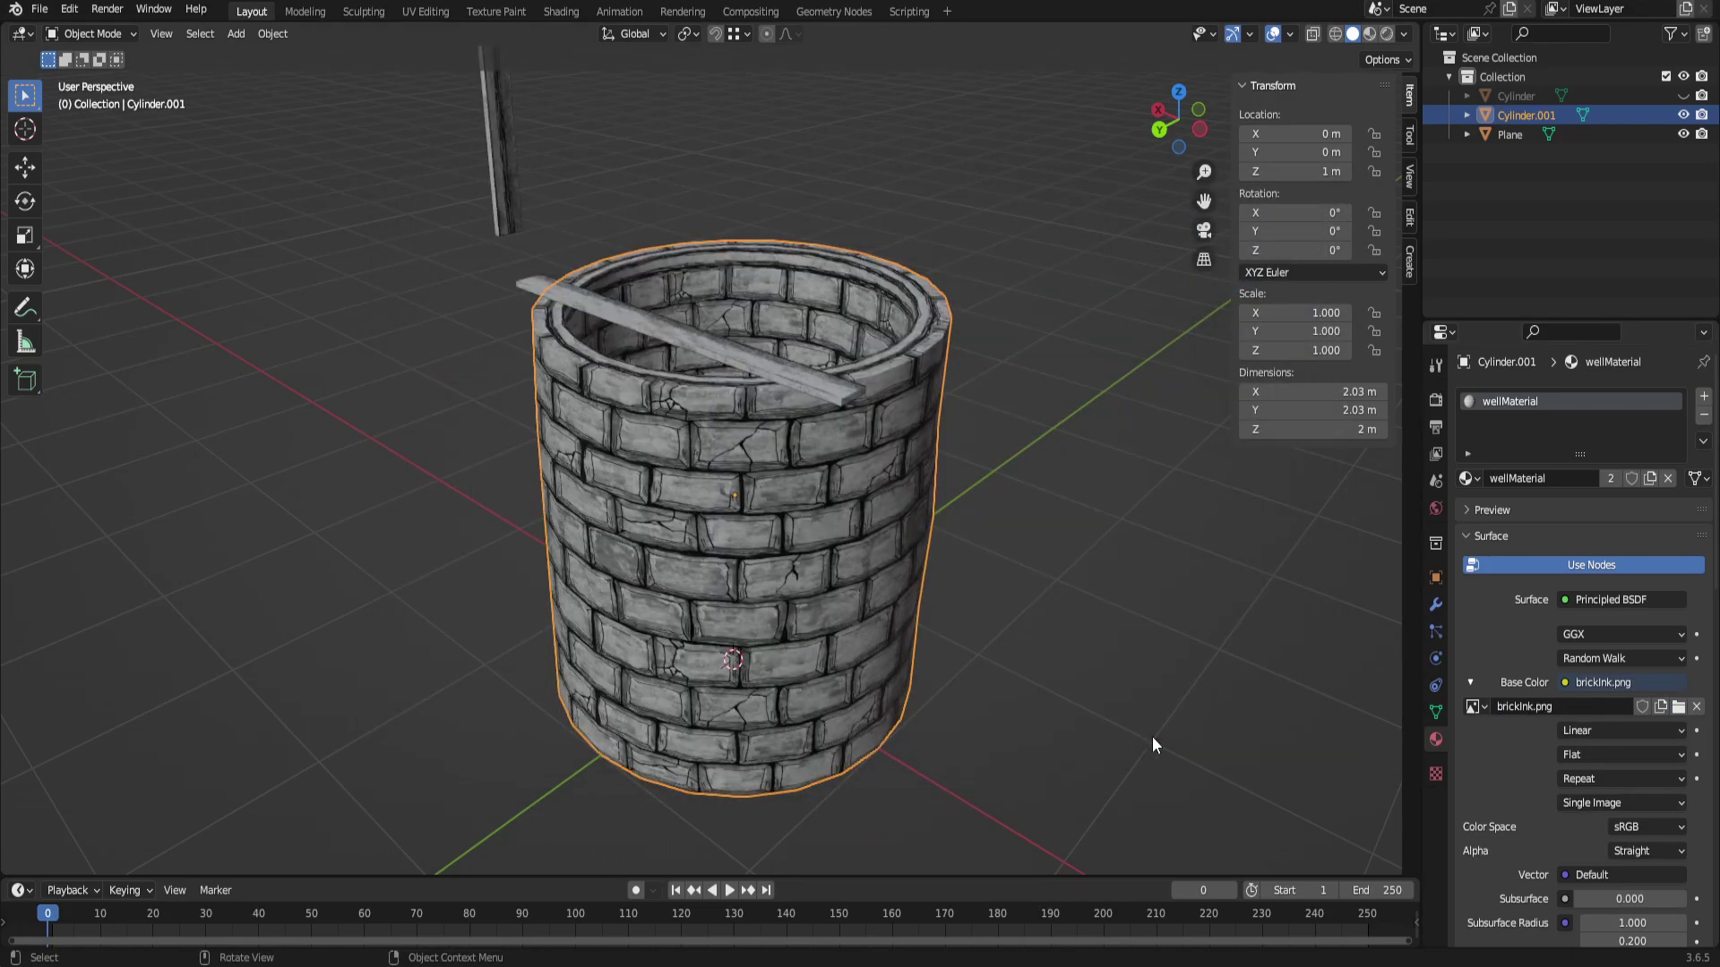
Open the planks in the UV Editing workspace and show brickInk.png behind their UVs.
middle_drag(1130, 745, 631, 463)
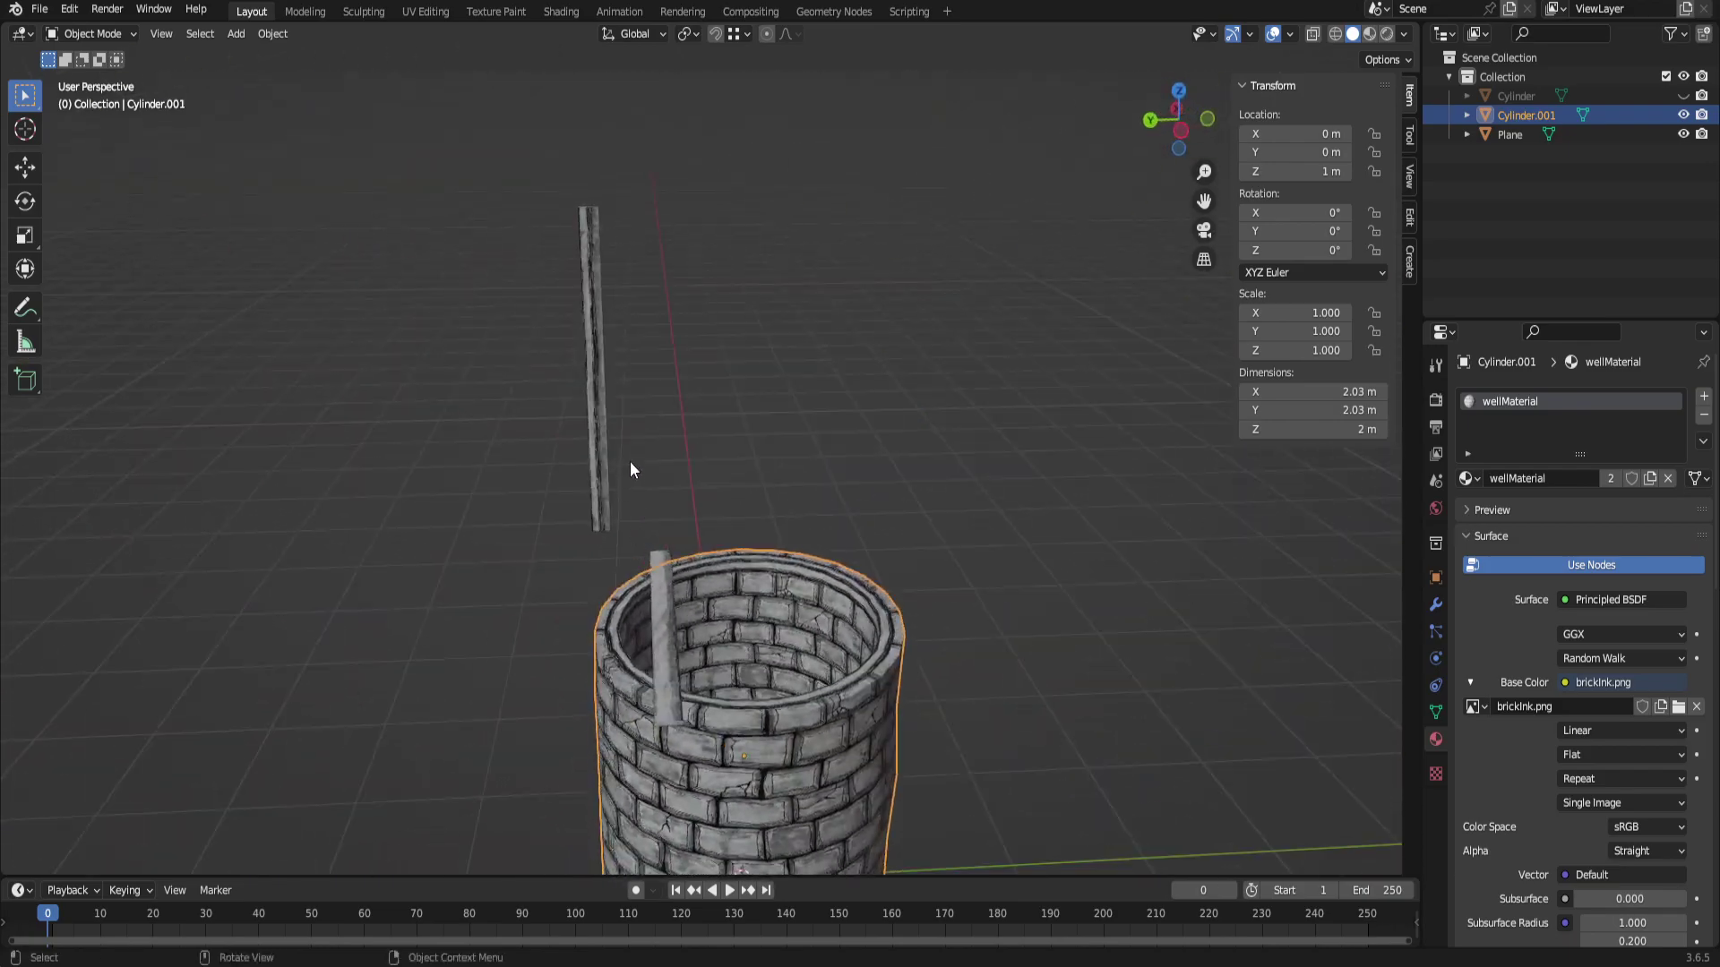
click(595, 342)
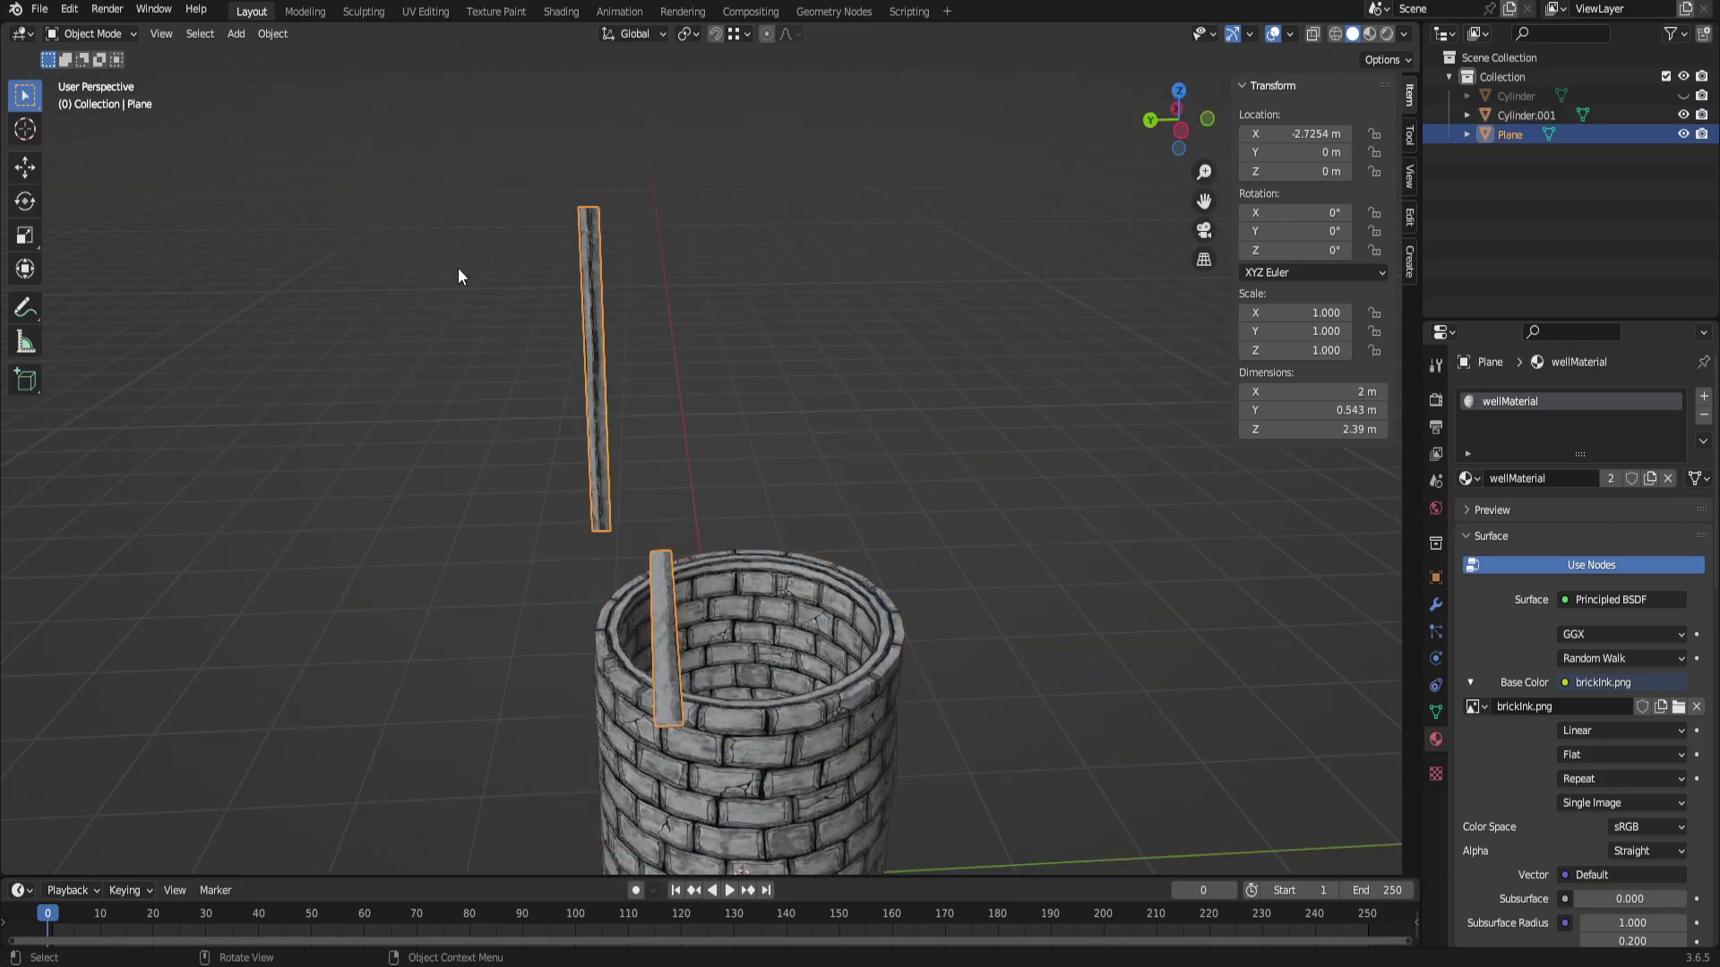
click(434, 10)
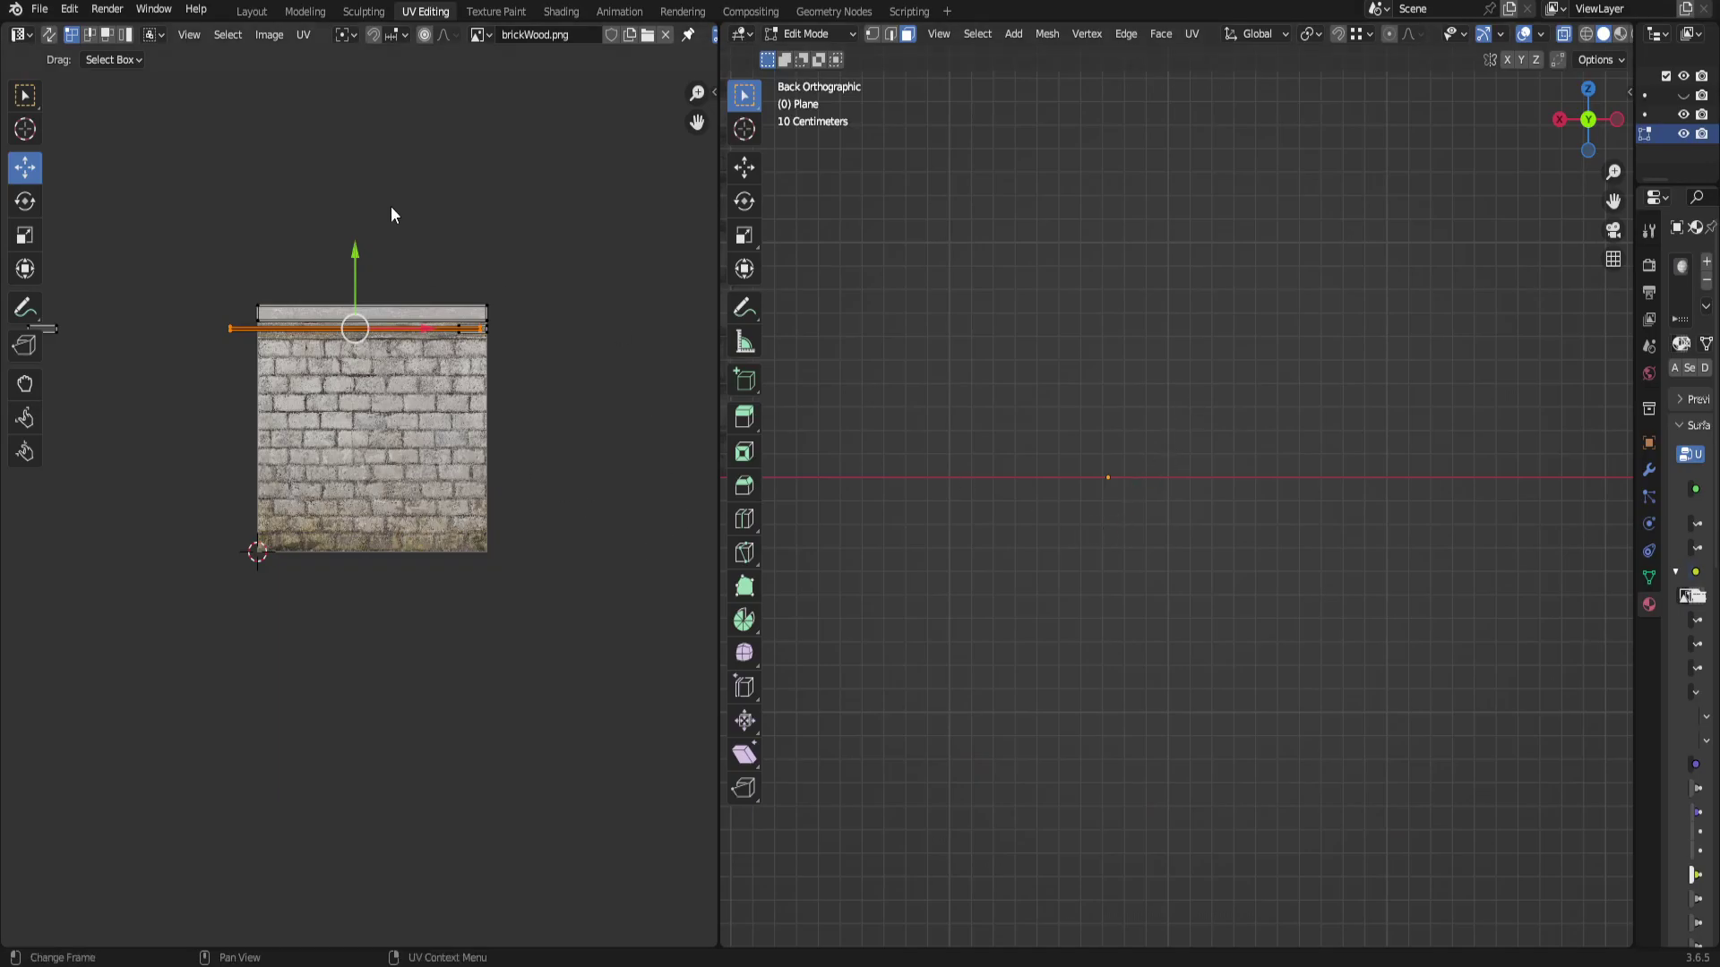
click(482, 36)
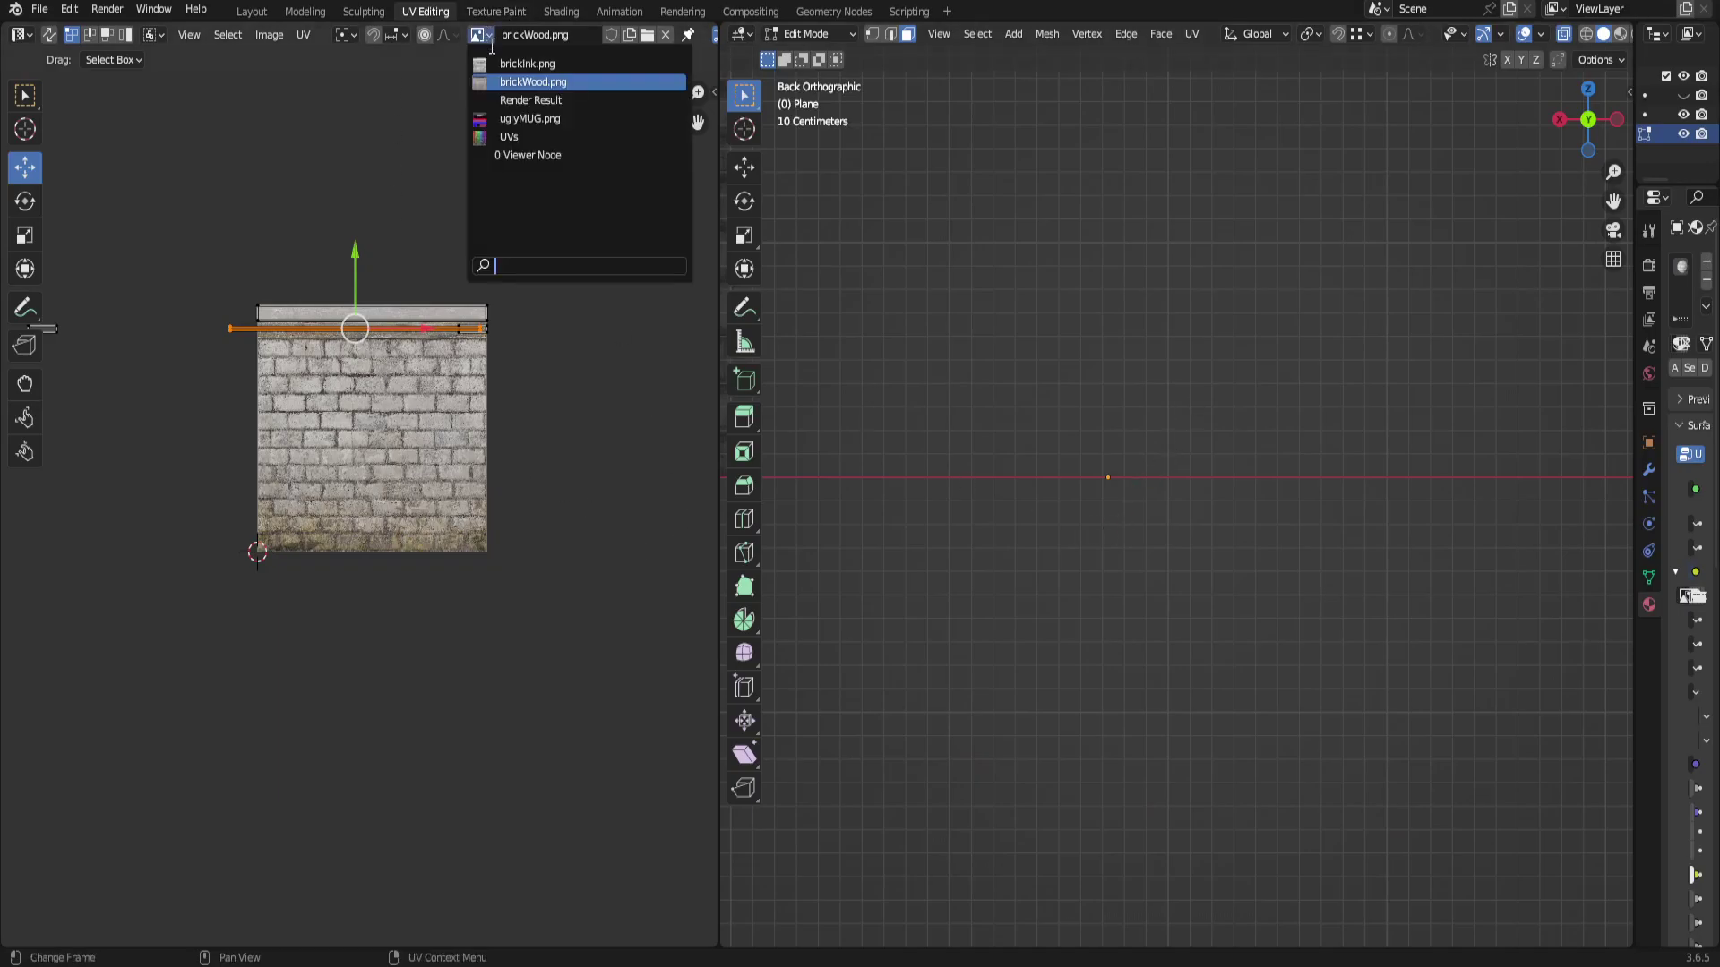
click(538, 65)
scroll(502, 138, up, 2)
middle_drag(151, 84, 304, 319)
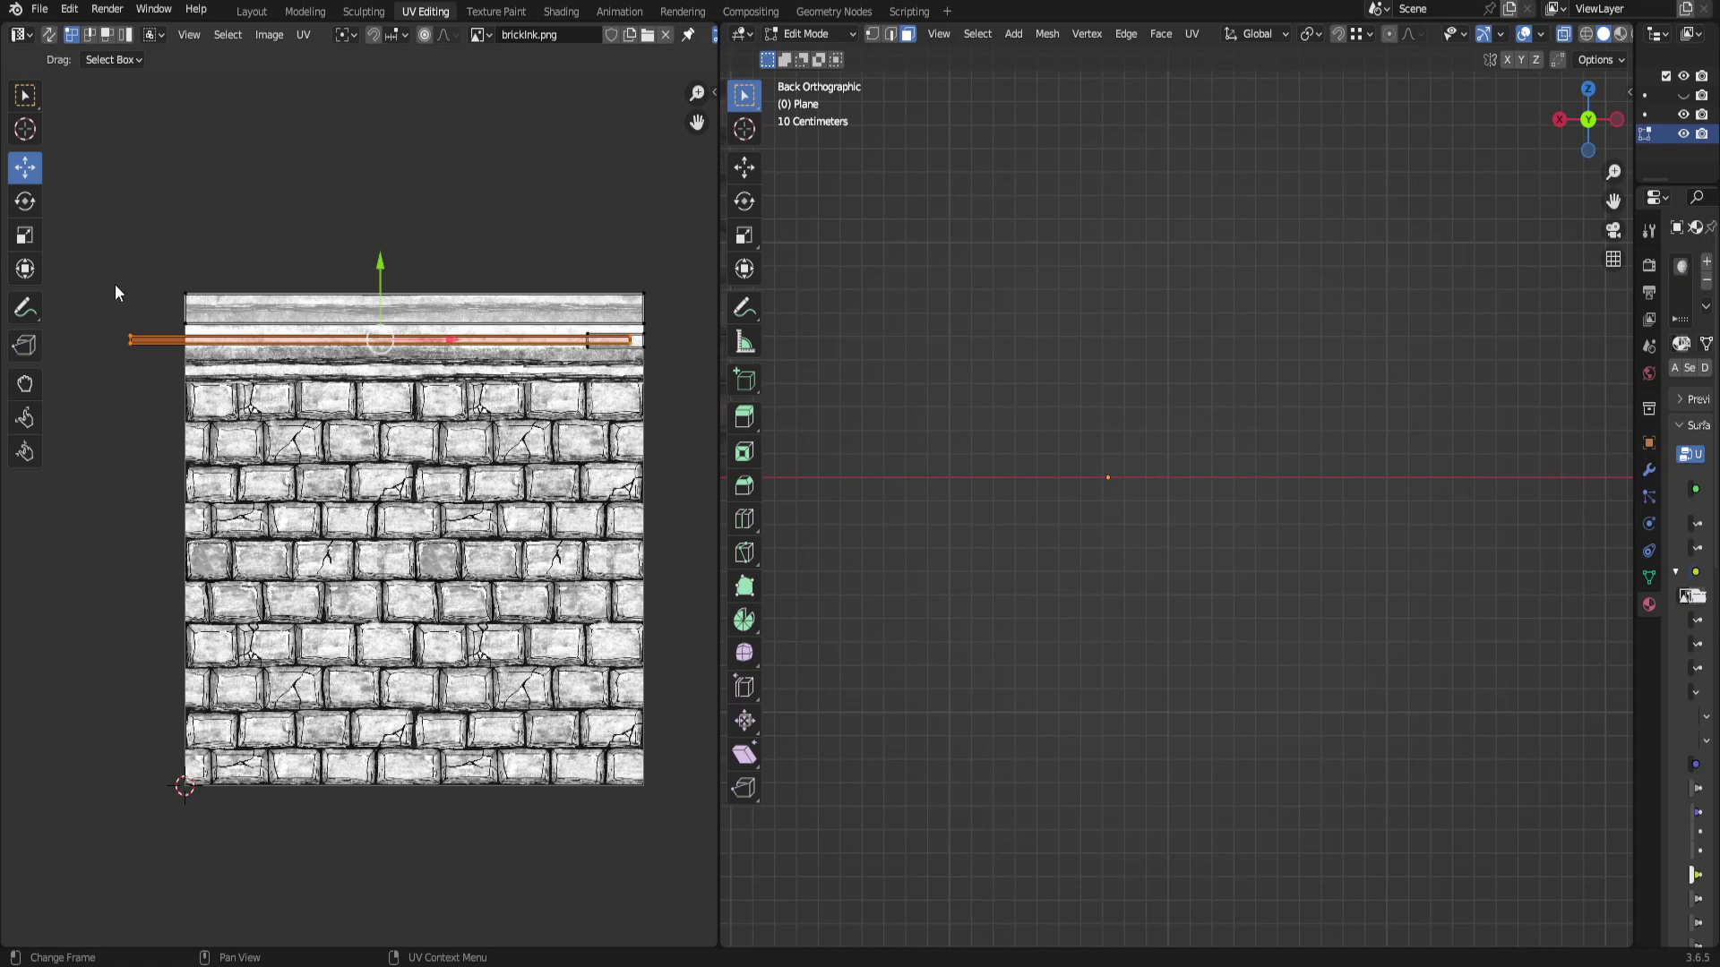
Select all the planks' side-face UVs and move them down about 0.059 onto the narrow wood strip above the bricks.
drag(106, 226, 461, 215)
drag(69, 372, 285, 380)
drag(722, 320, 696, 326)
drag(387, 261, 388, 287)
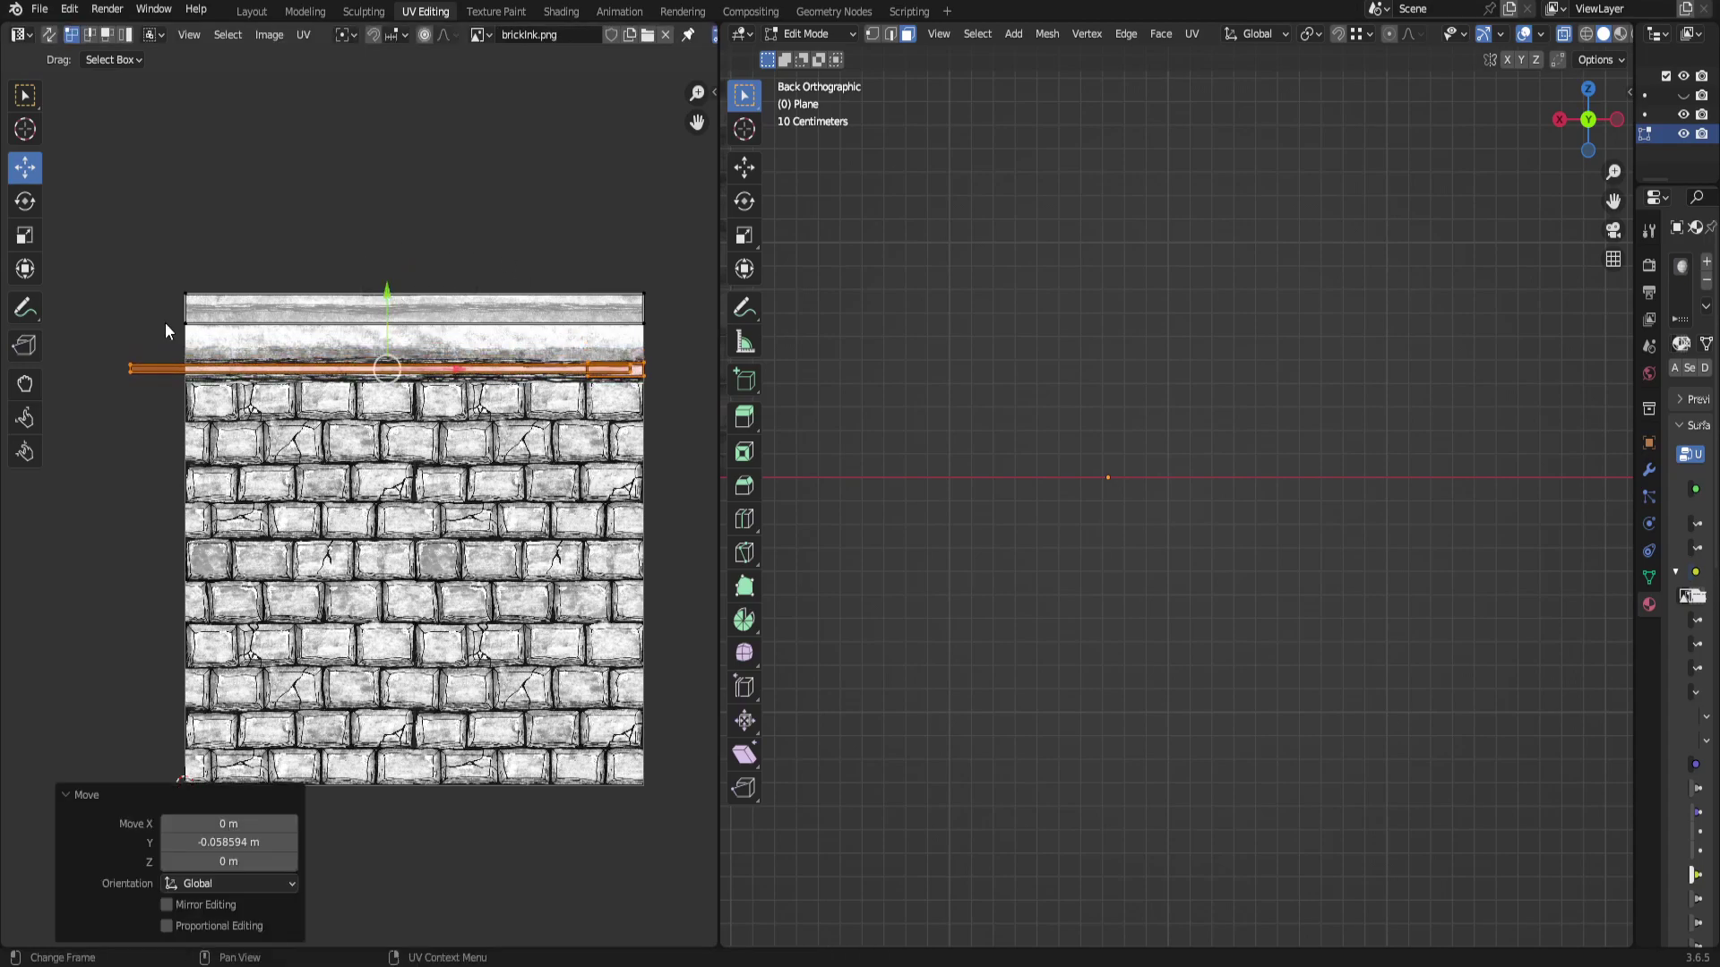
Move the lower edge of the planks' wide-face UVs down about 0.076 and check the texture in the Layout workspace.
drag(177, 311, 654, 329)
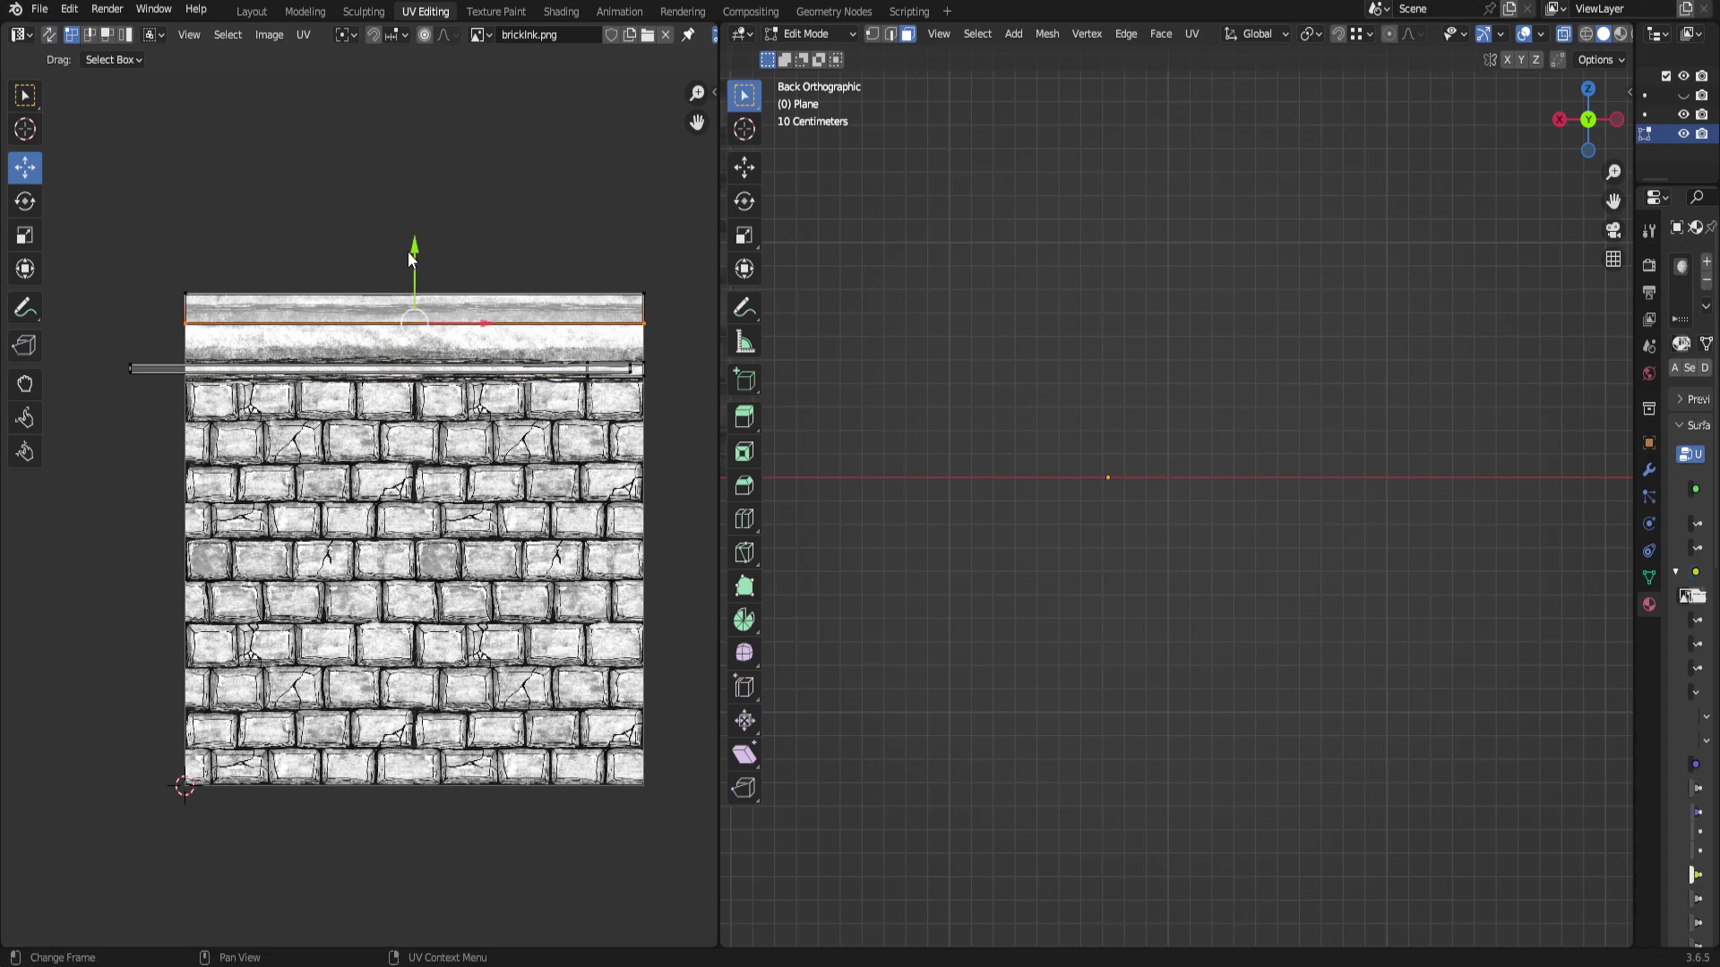
drag(408, 253, 430, 281)
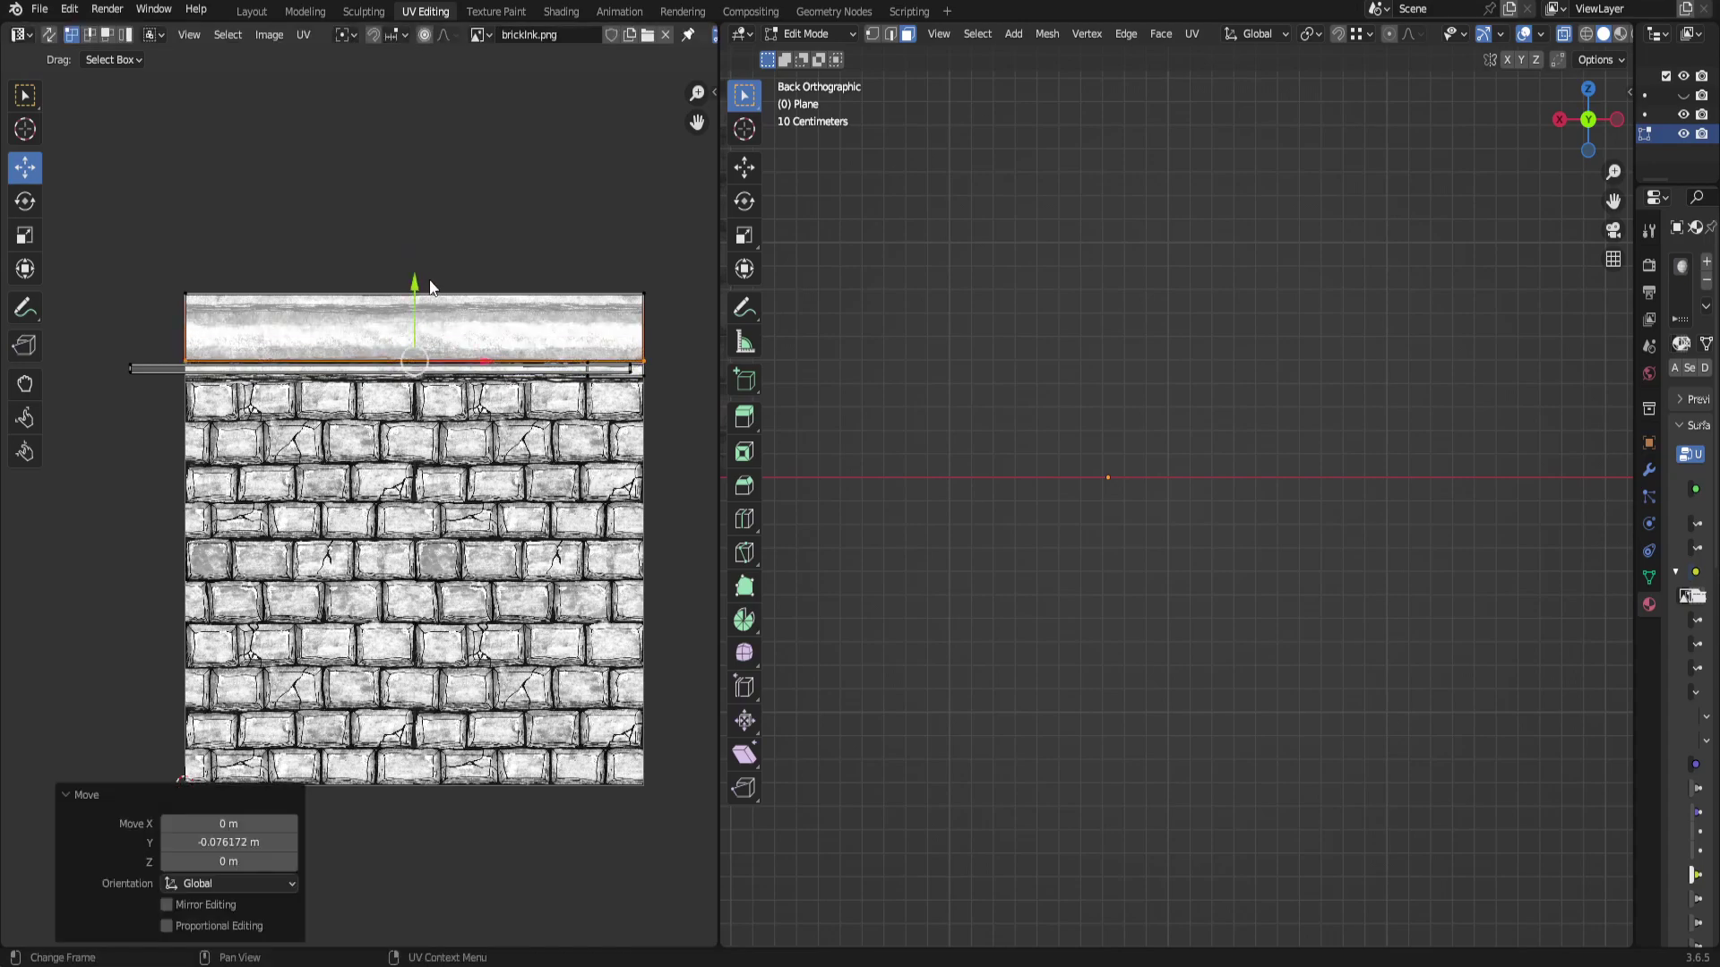
click(252, 11)
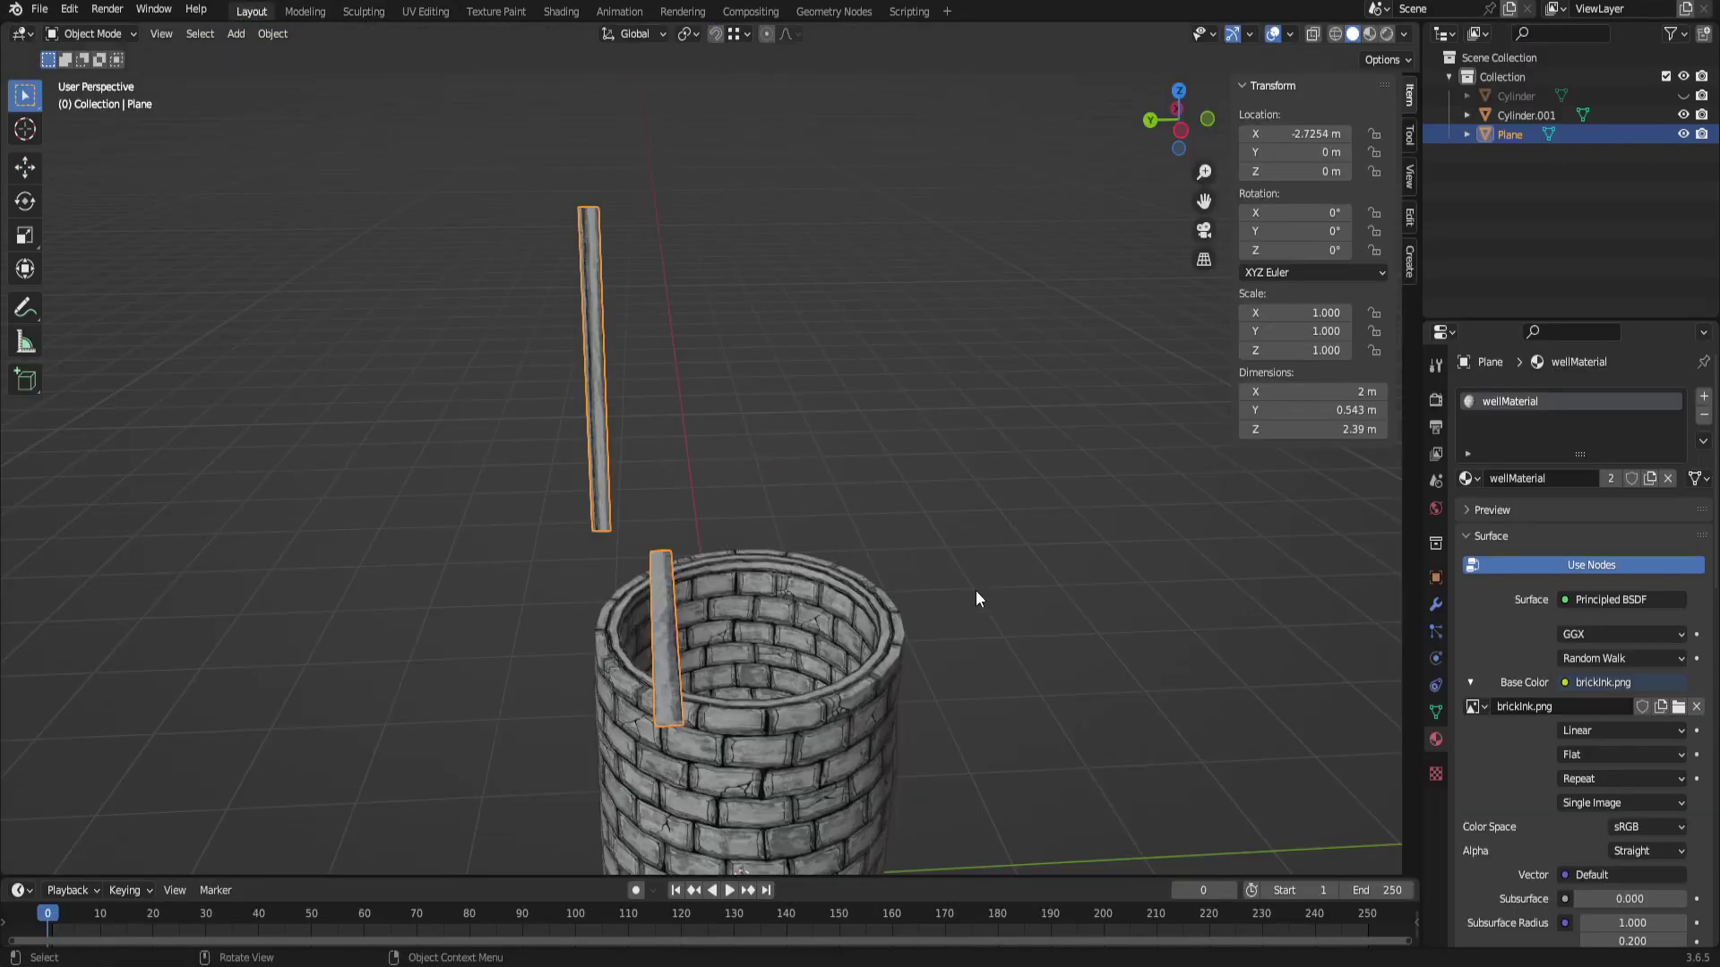
middle_drag(976, 589, 966, 529)
scroll(663, 498, up, 3)
scroll(879, 632, down, 5)
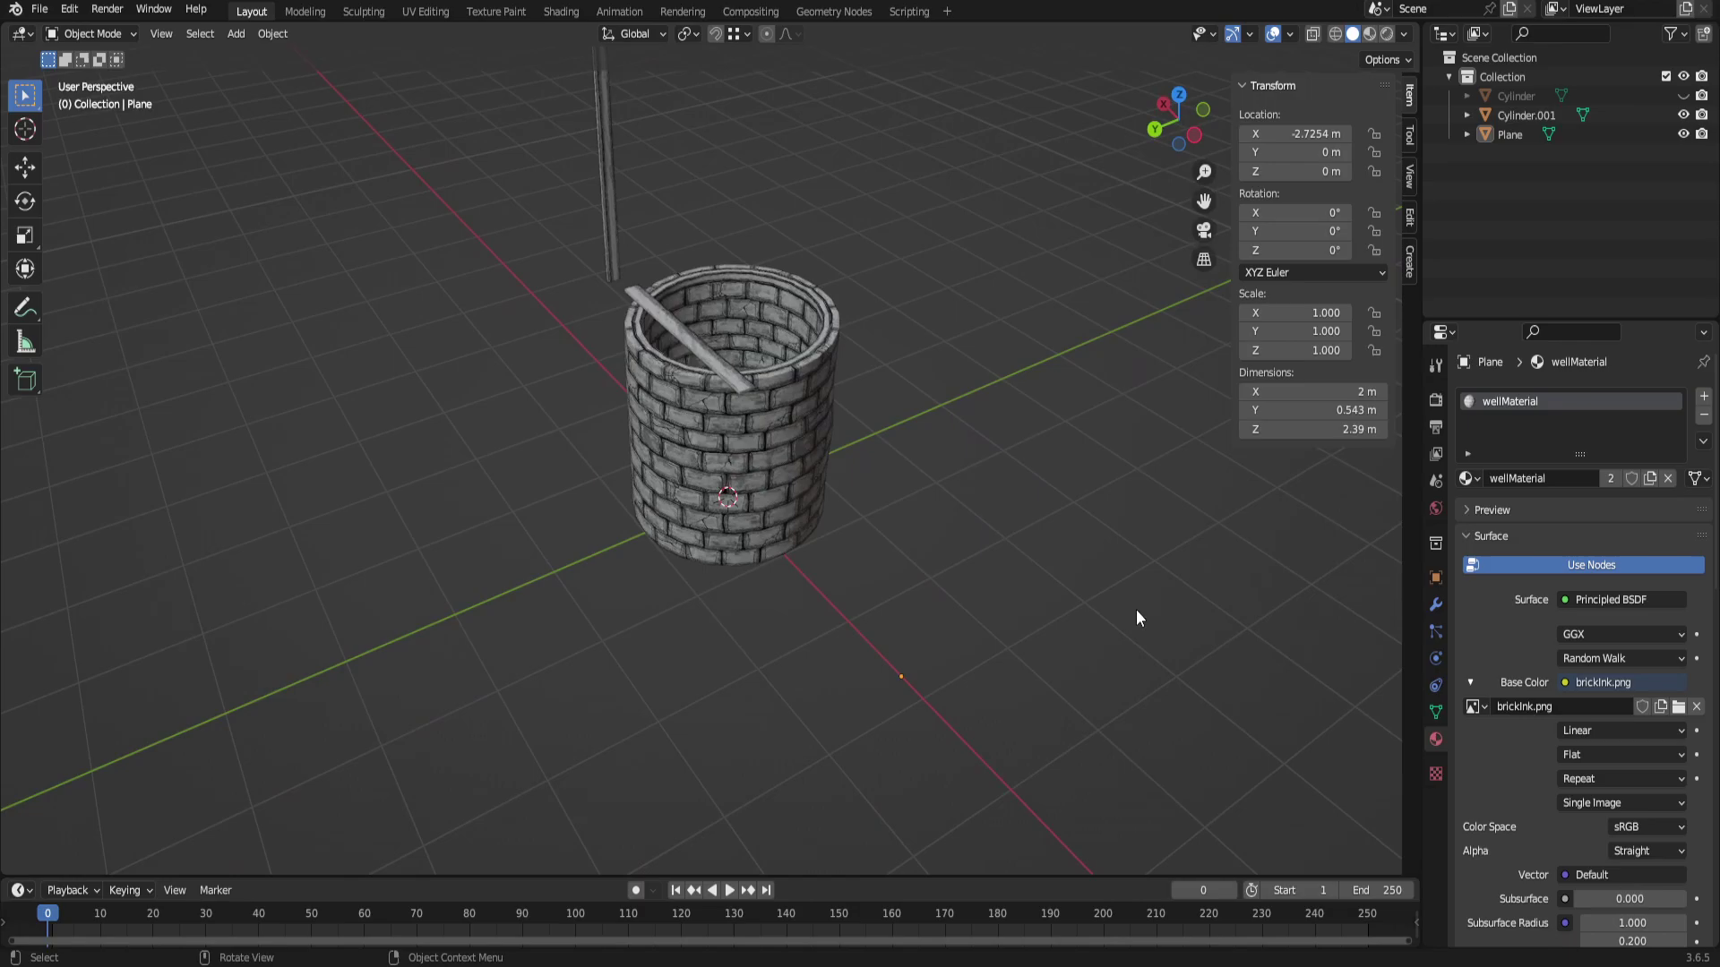